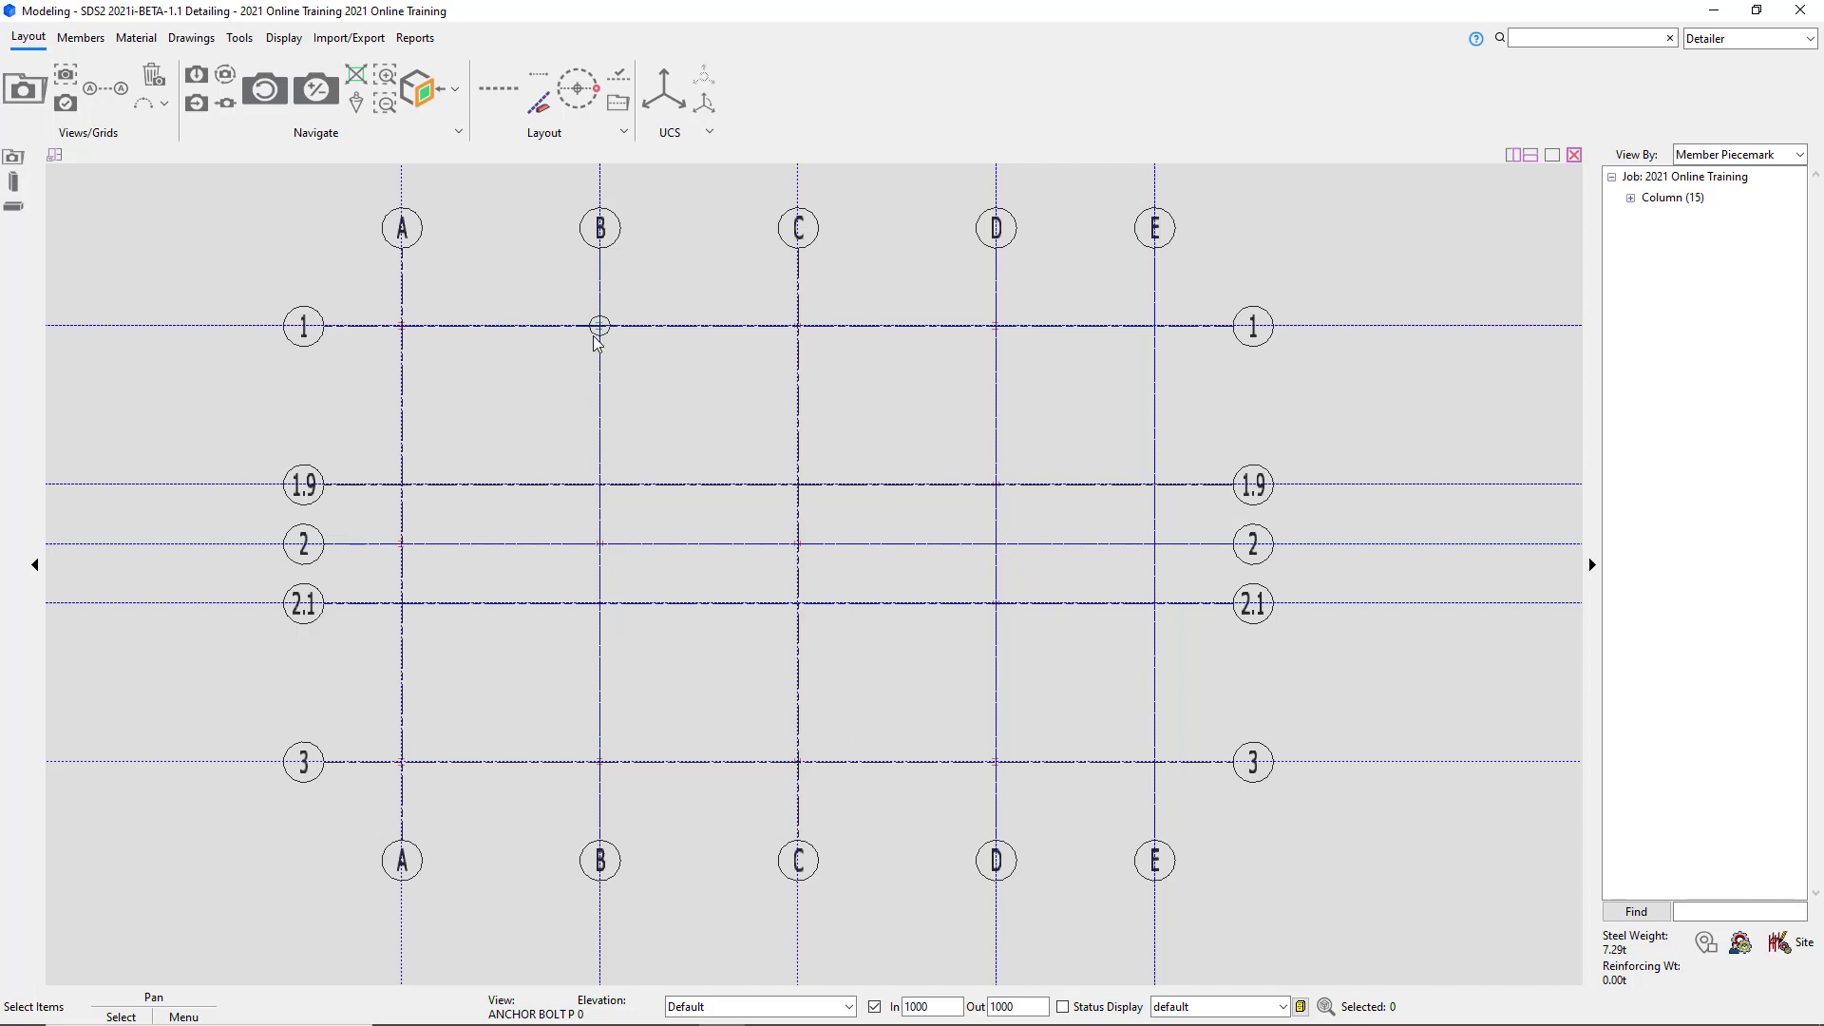
Open the edit settings of the column at grid C/1 to view them and close without changes.
scroll(599, 332, up, 2)
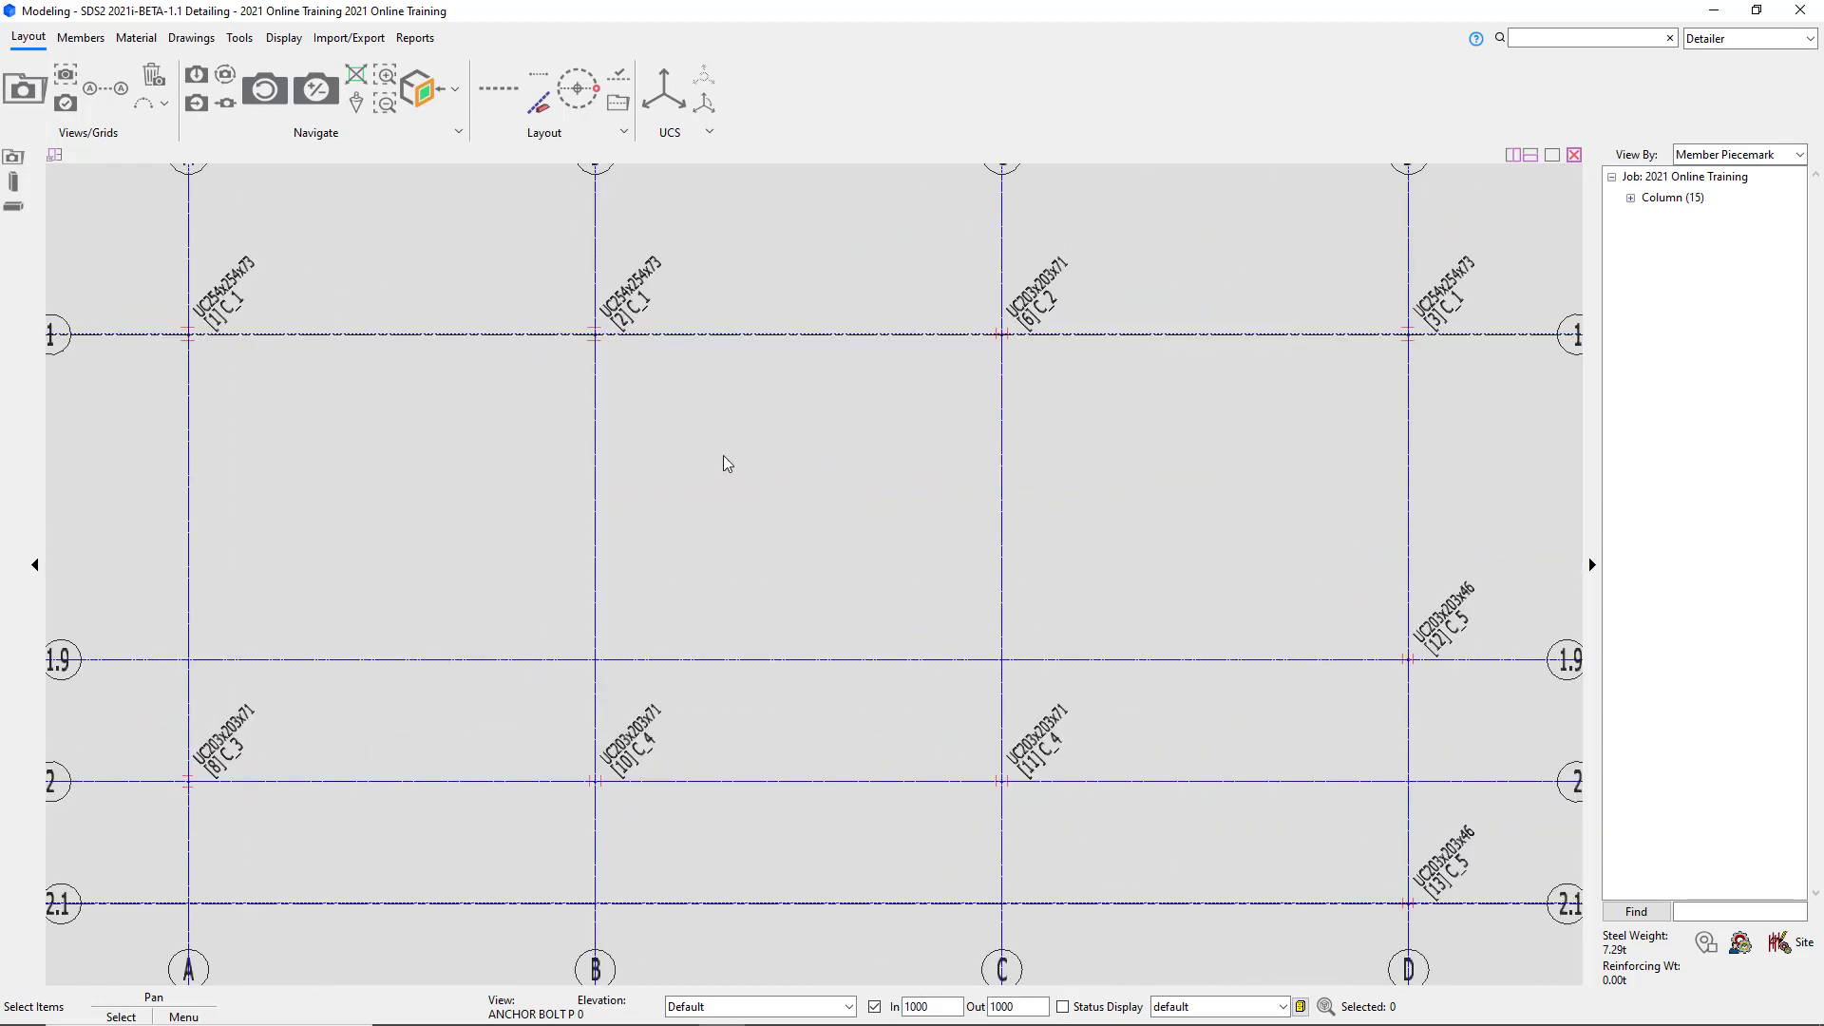
middle_drag(722, 454, 763, 537)
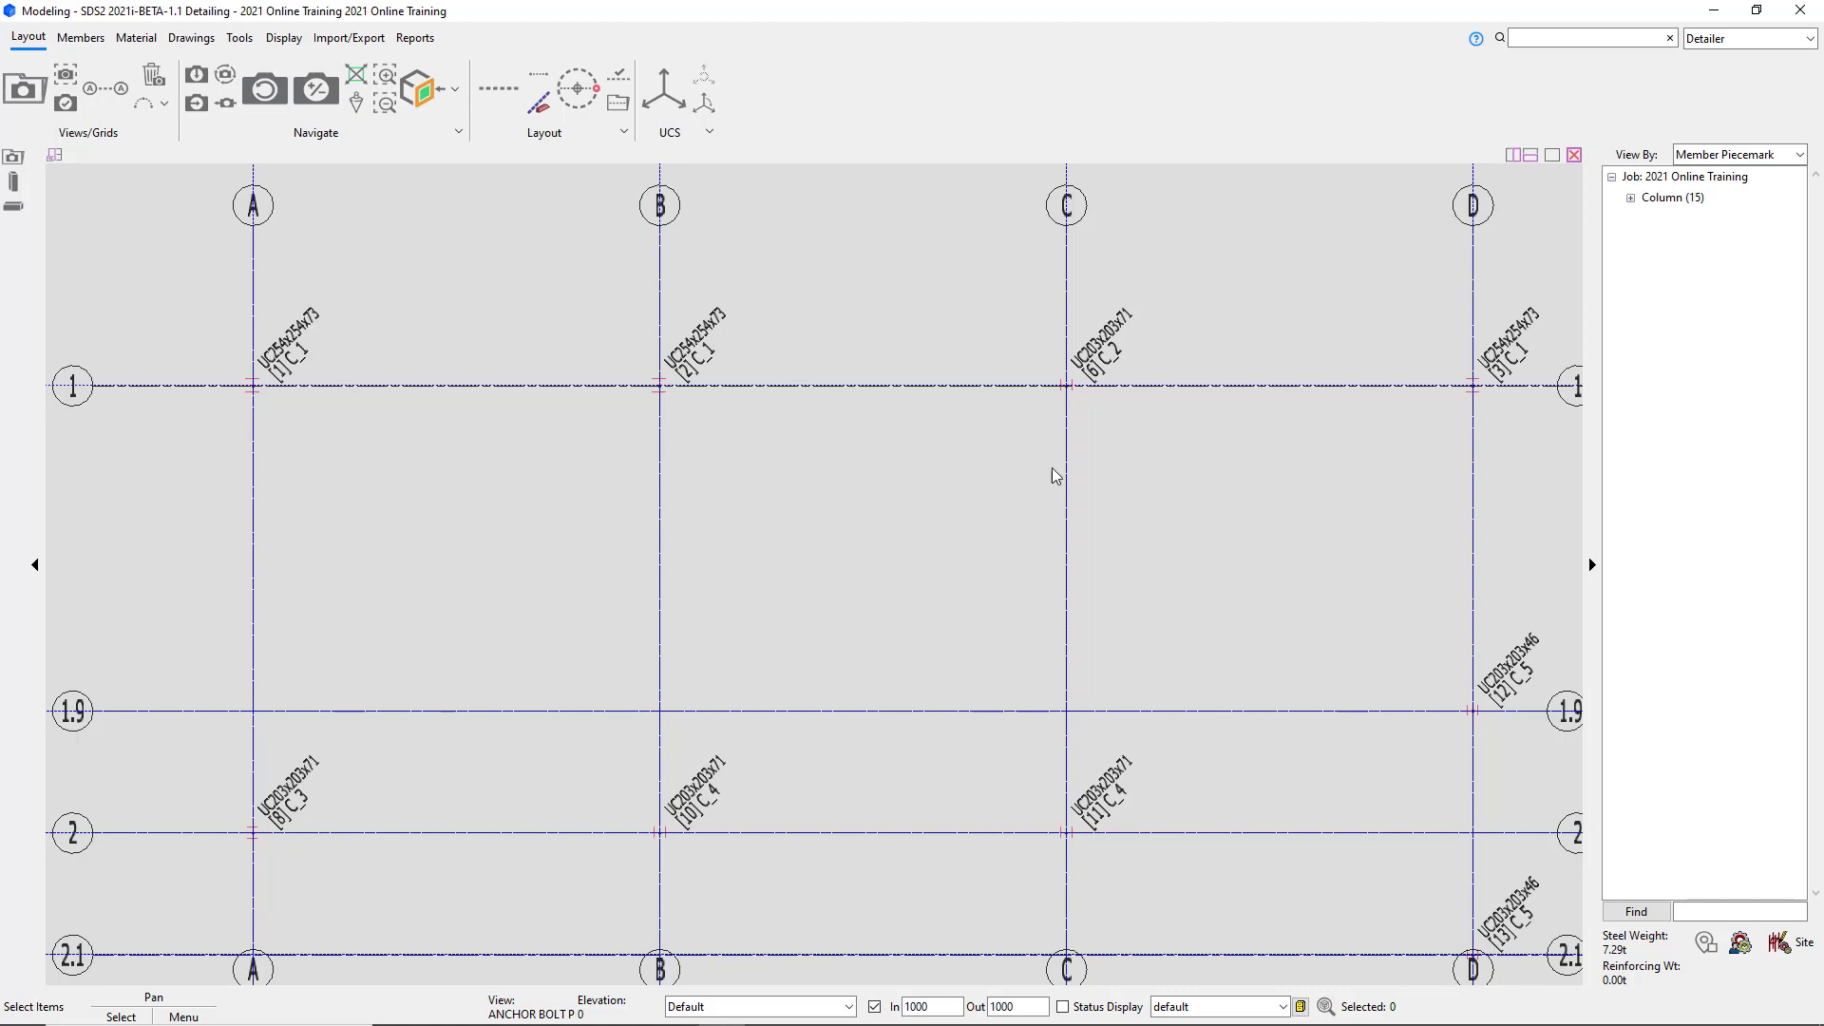
scroll(1239, 353, up, 5)
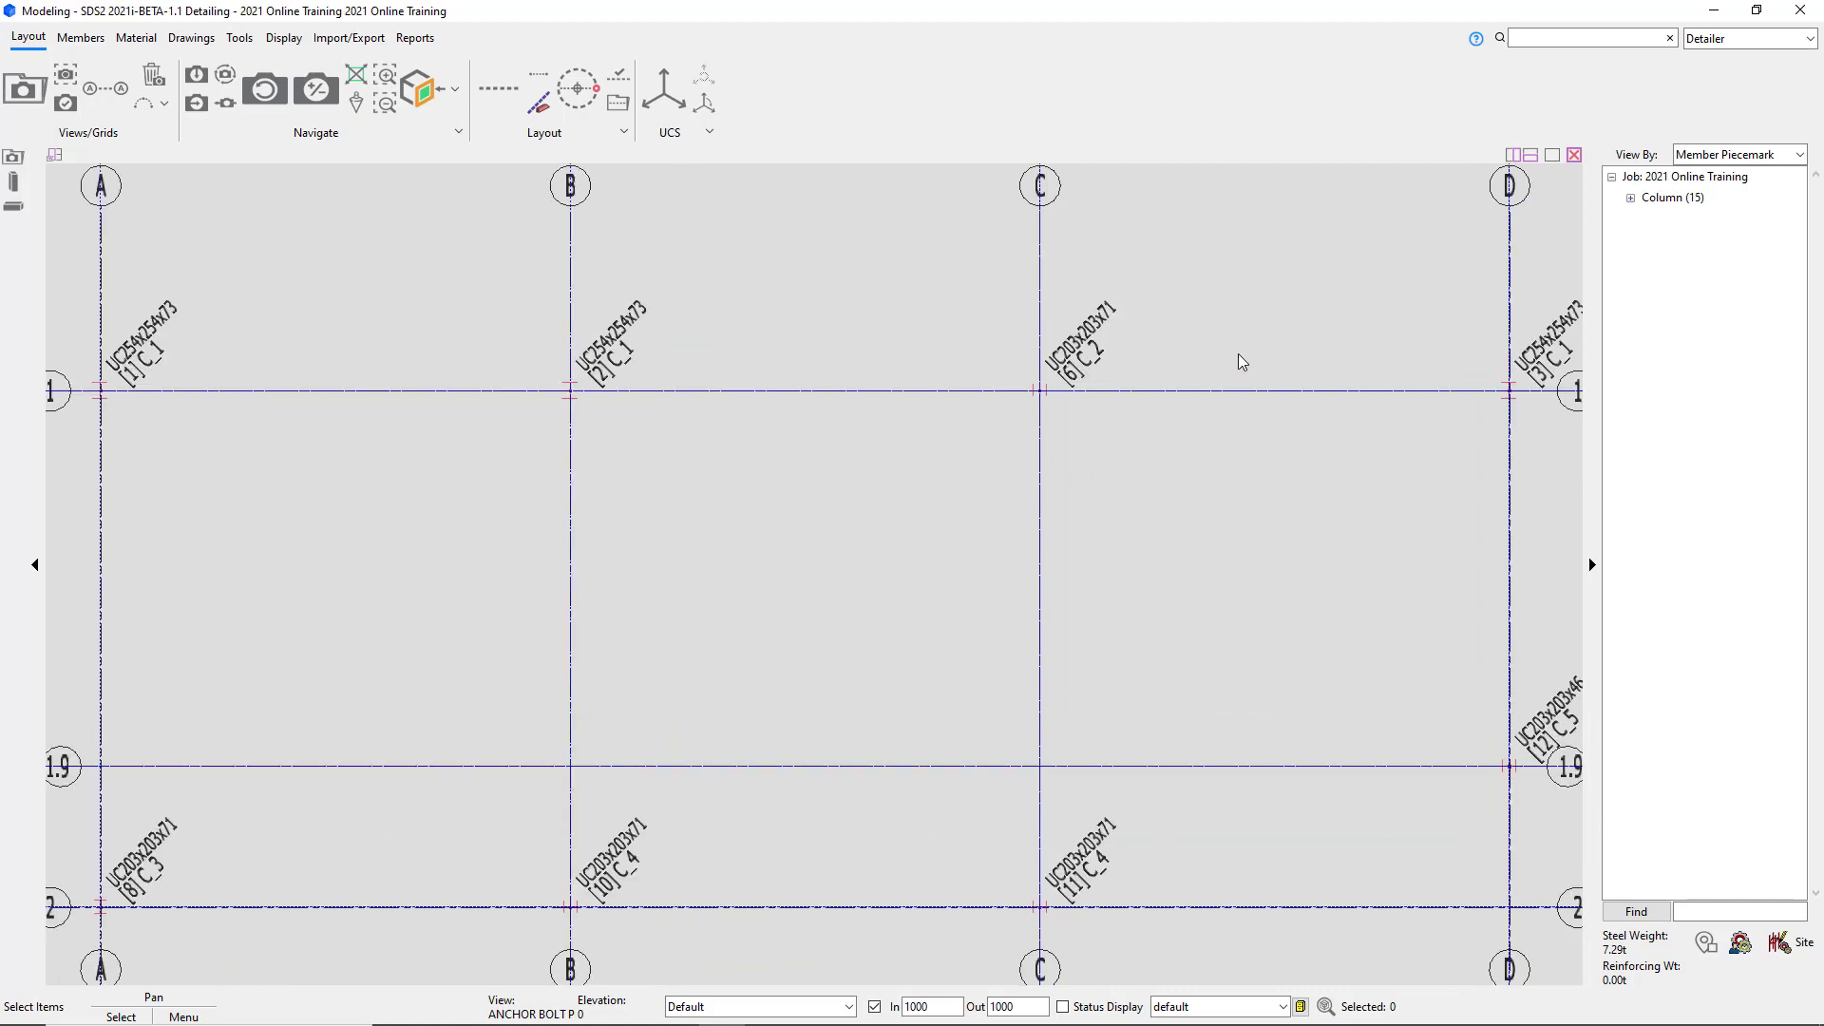
middle_drag(1061, 356, 1071, 430)
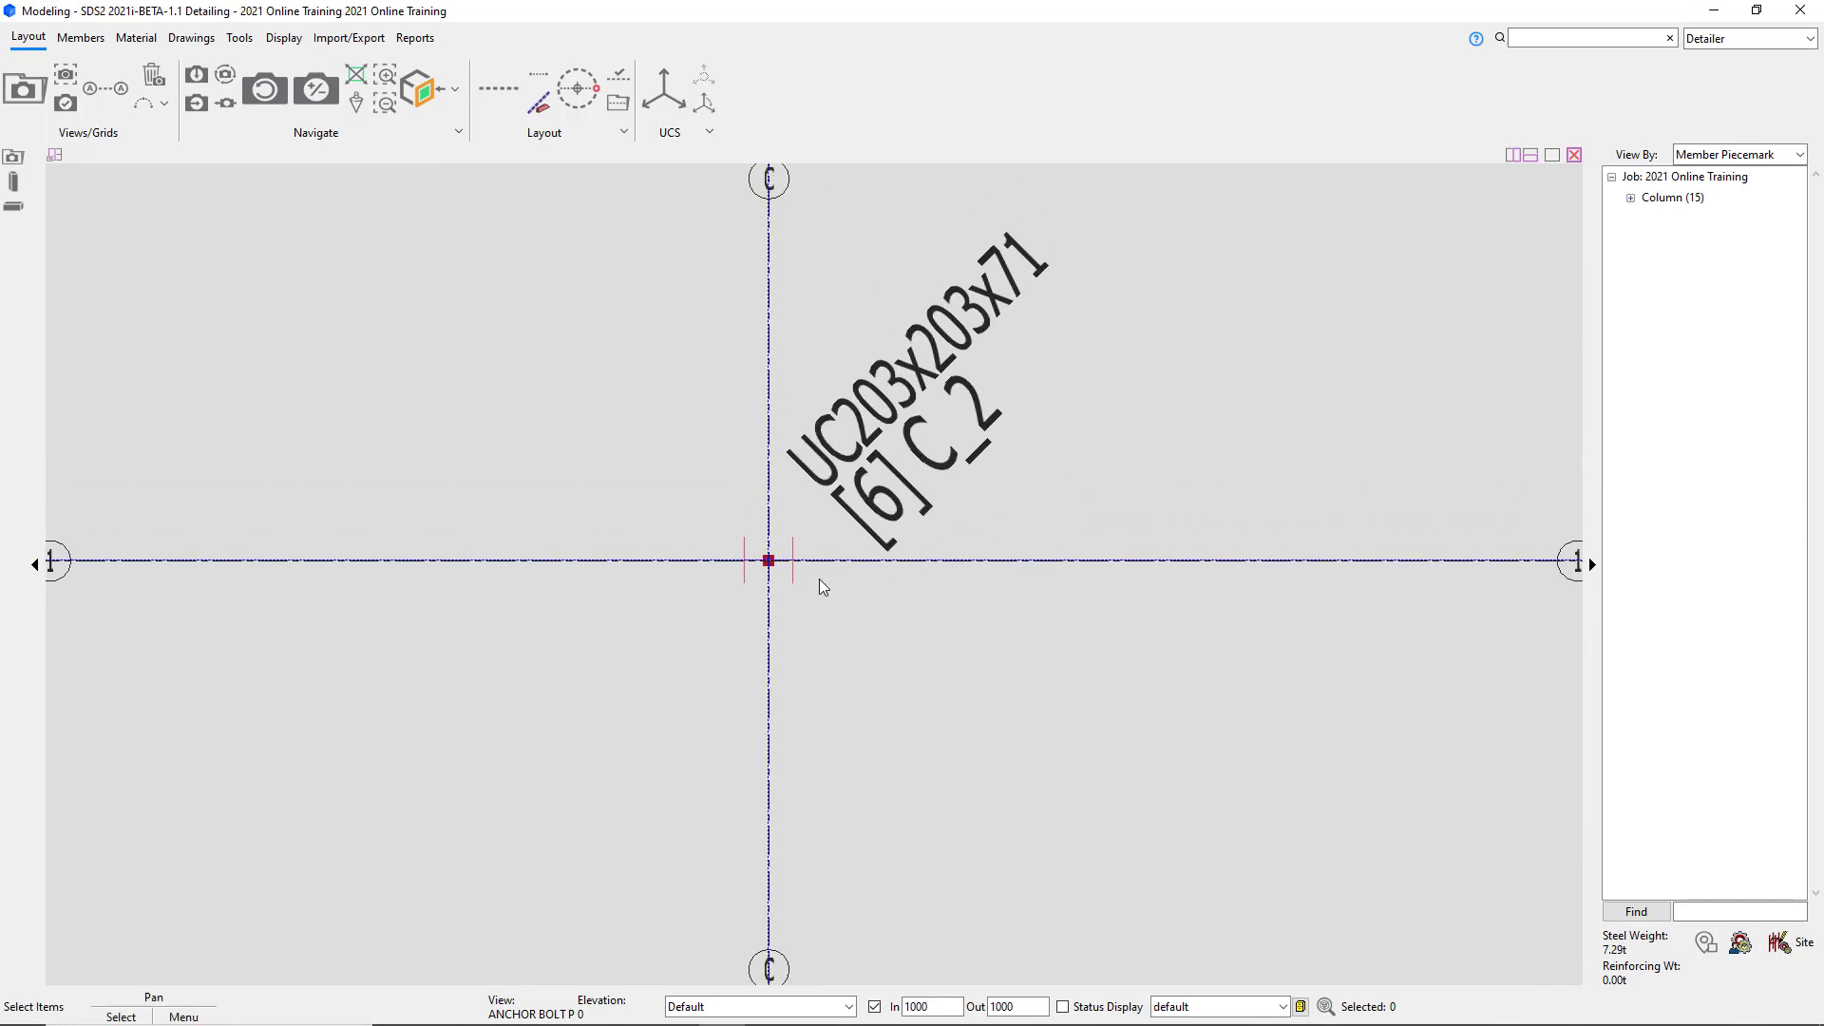
scroll(782, 583, up, 2)
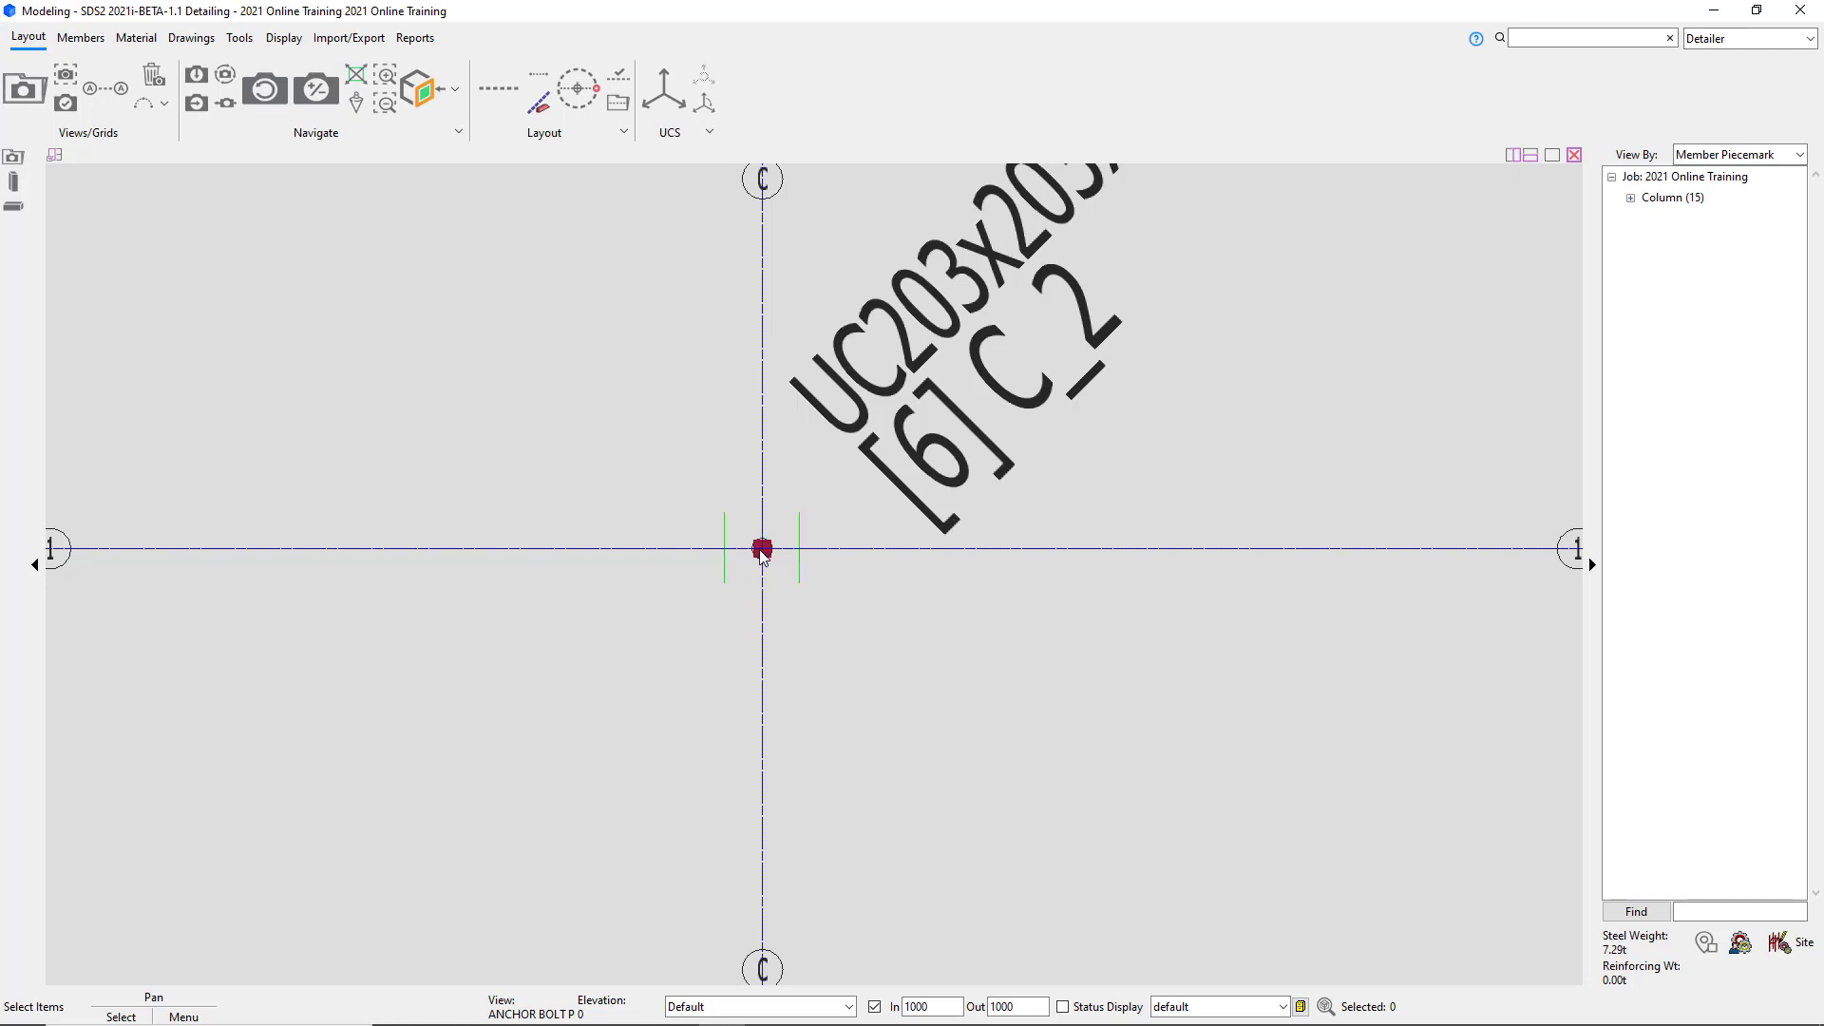
double_click(762, 549)
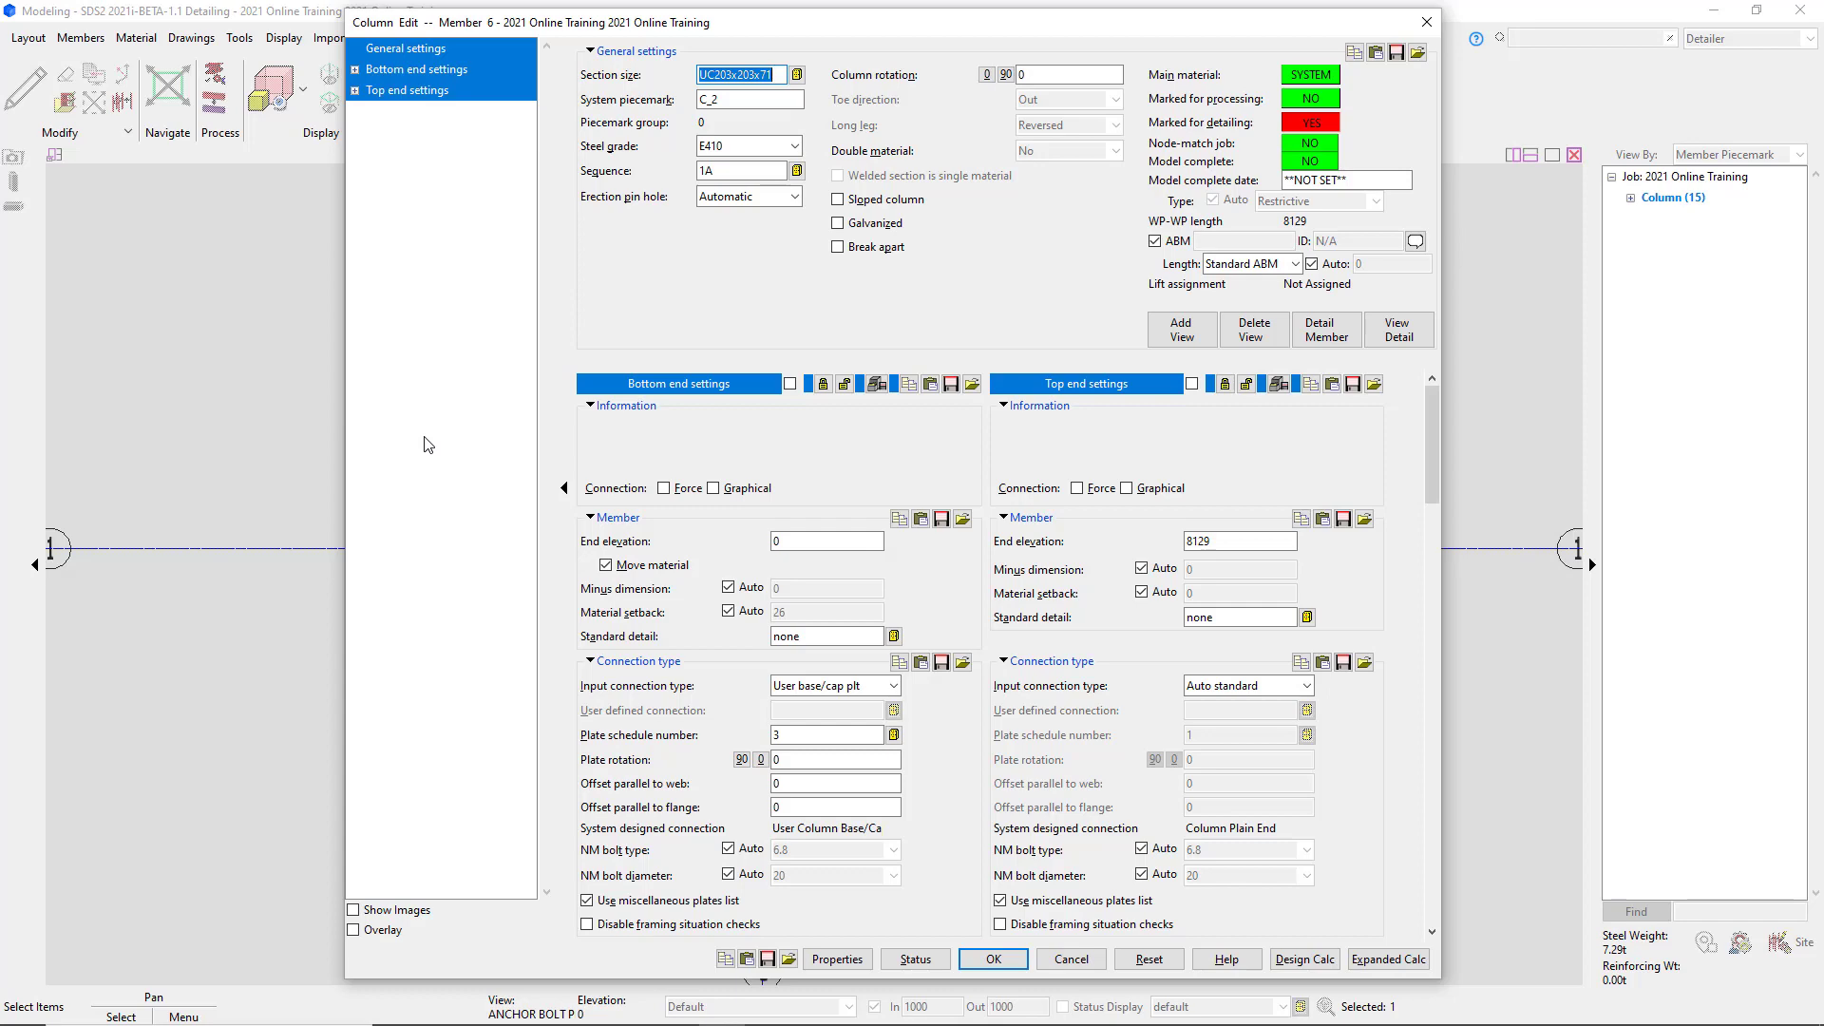
click(1079, 960)
click(814, 682)
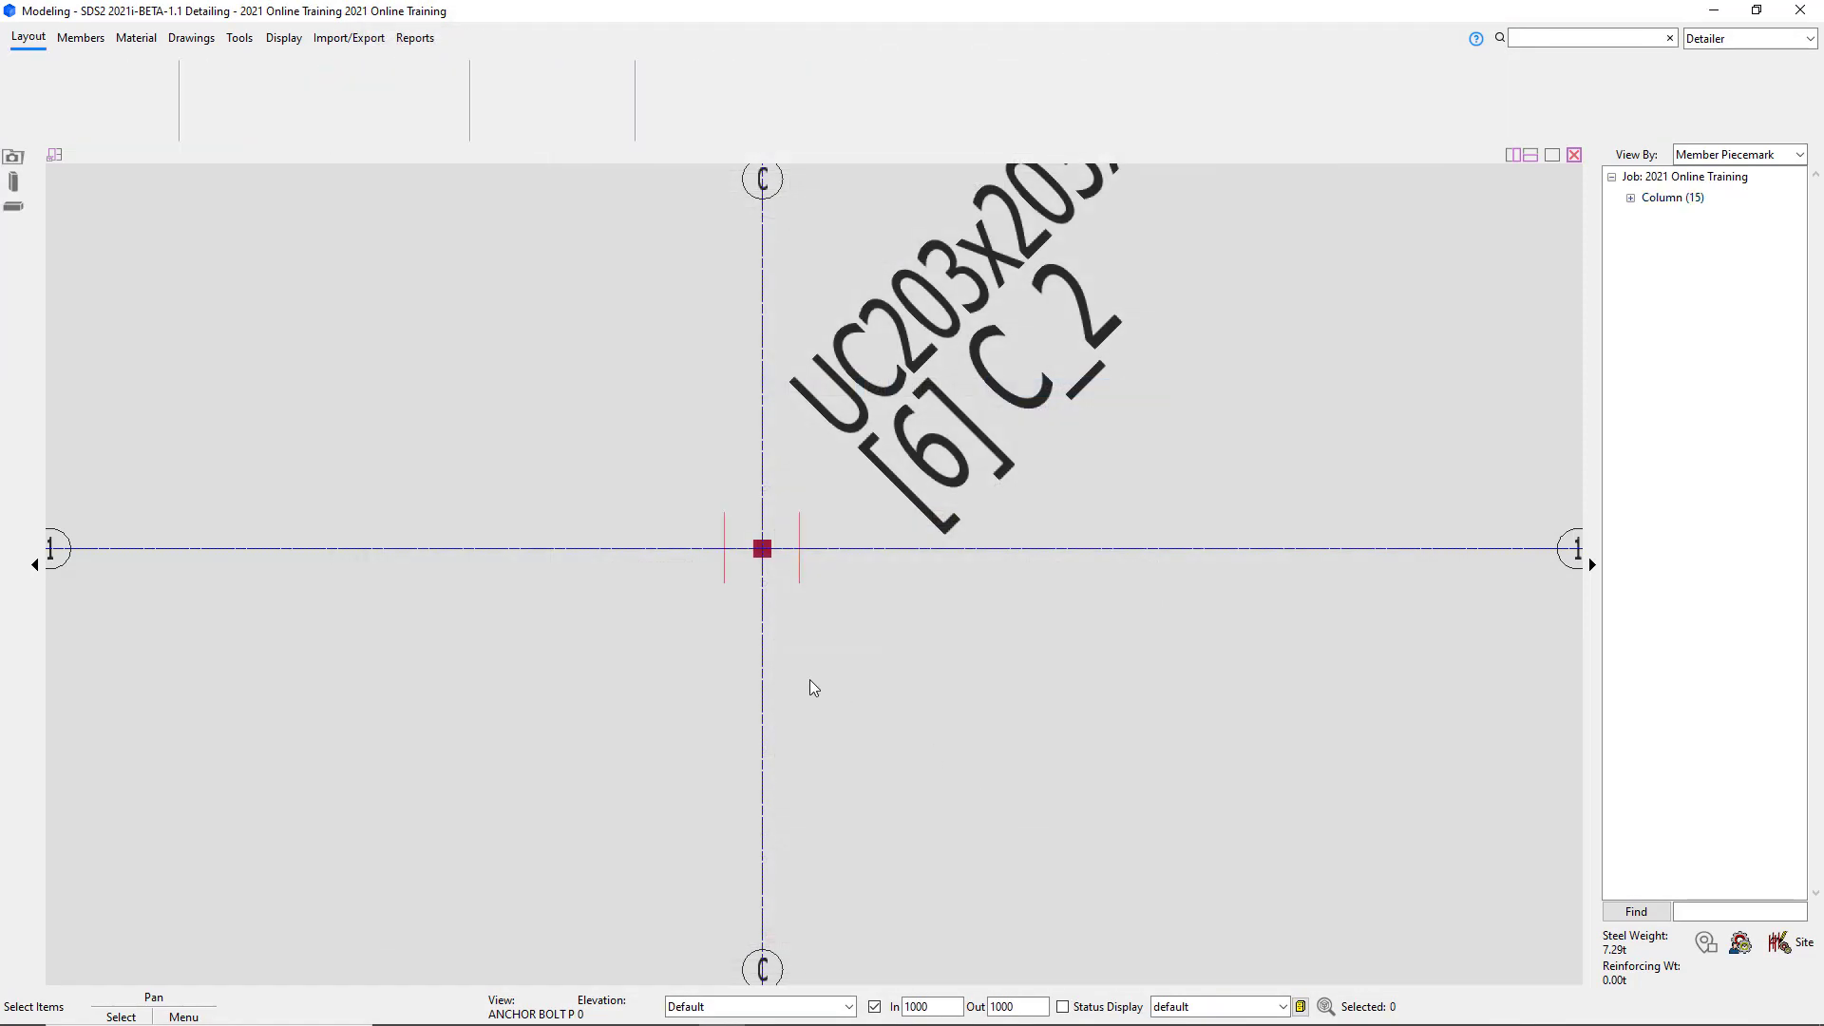
Select the column at grid C/1 by its section line and with a selection window around it.
click(727, 540)
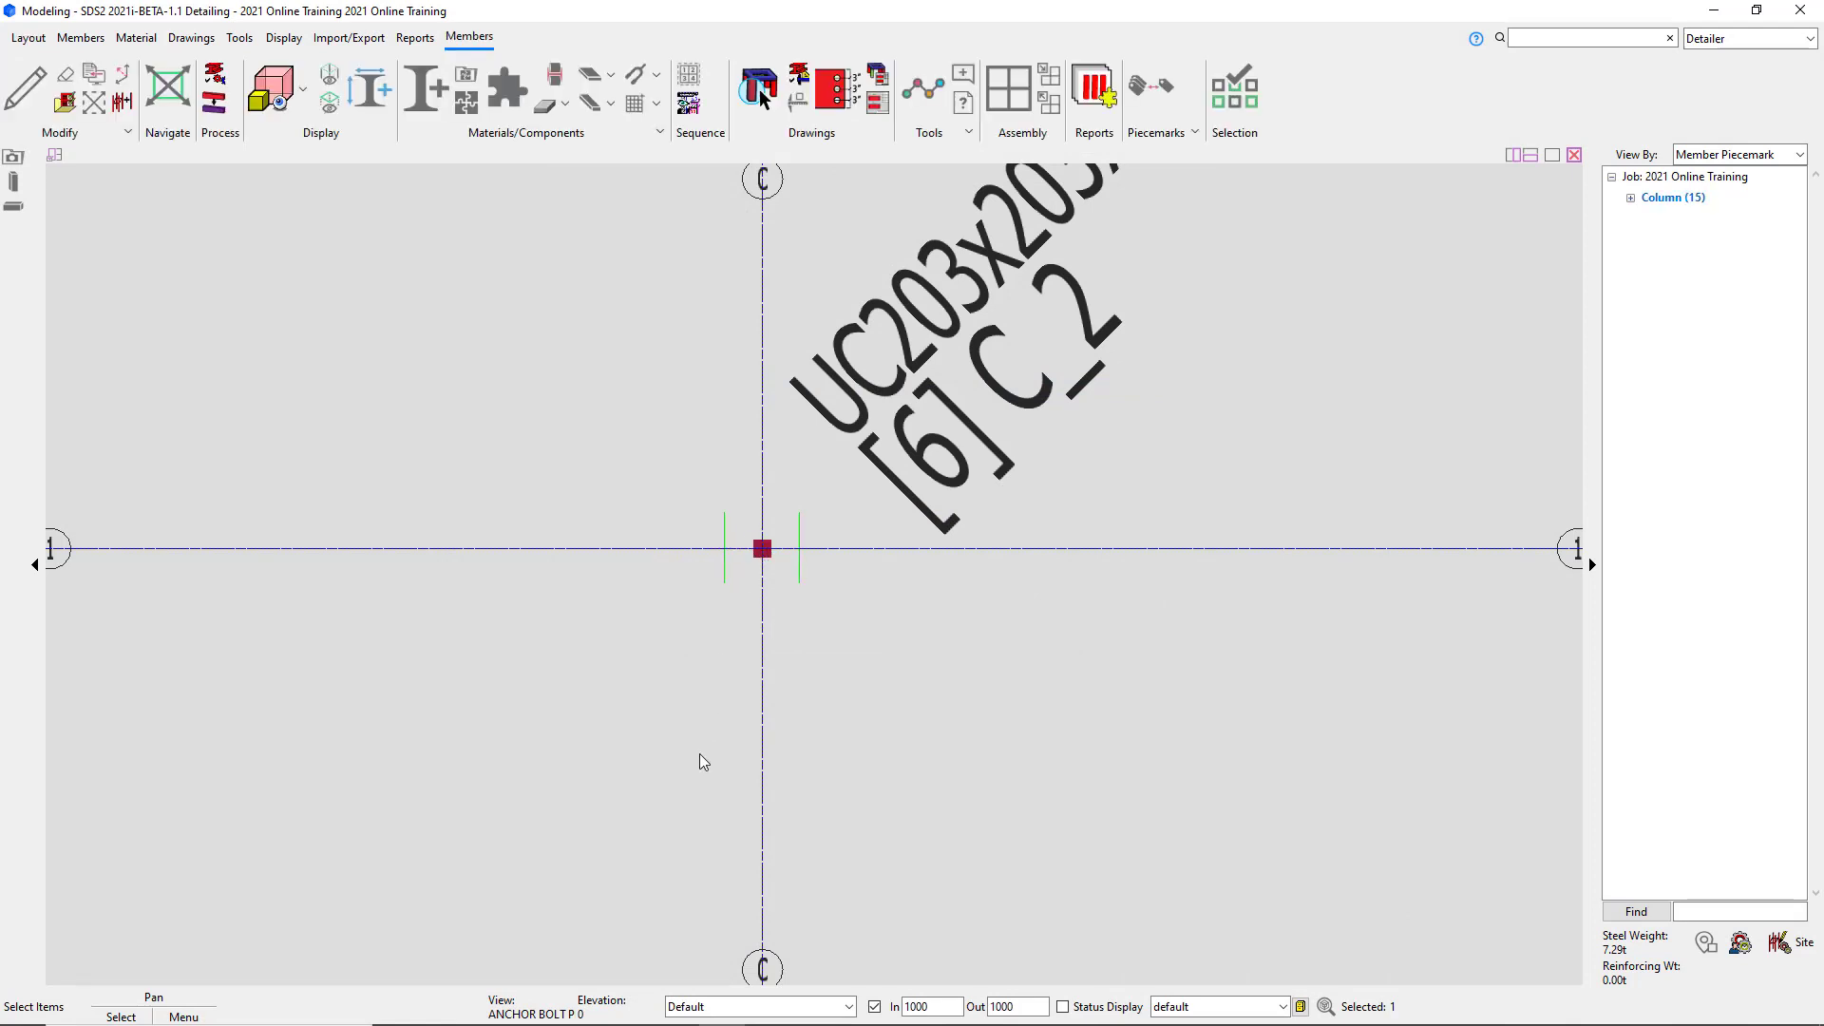
drag(607, 408, 1005, 752)
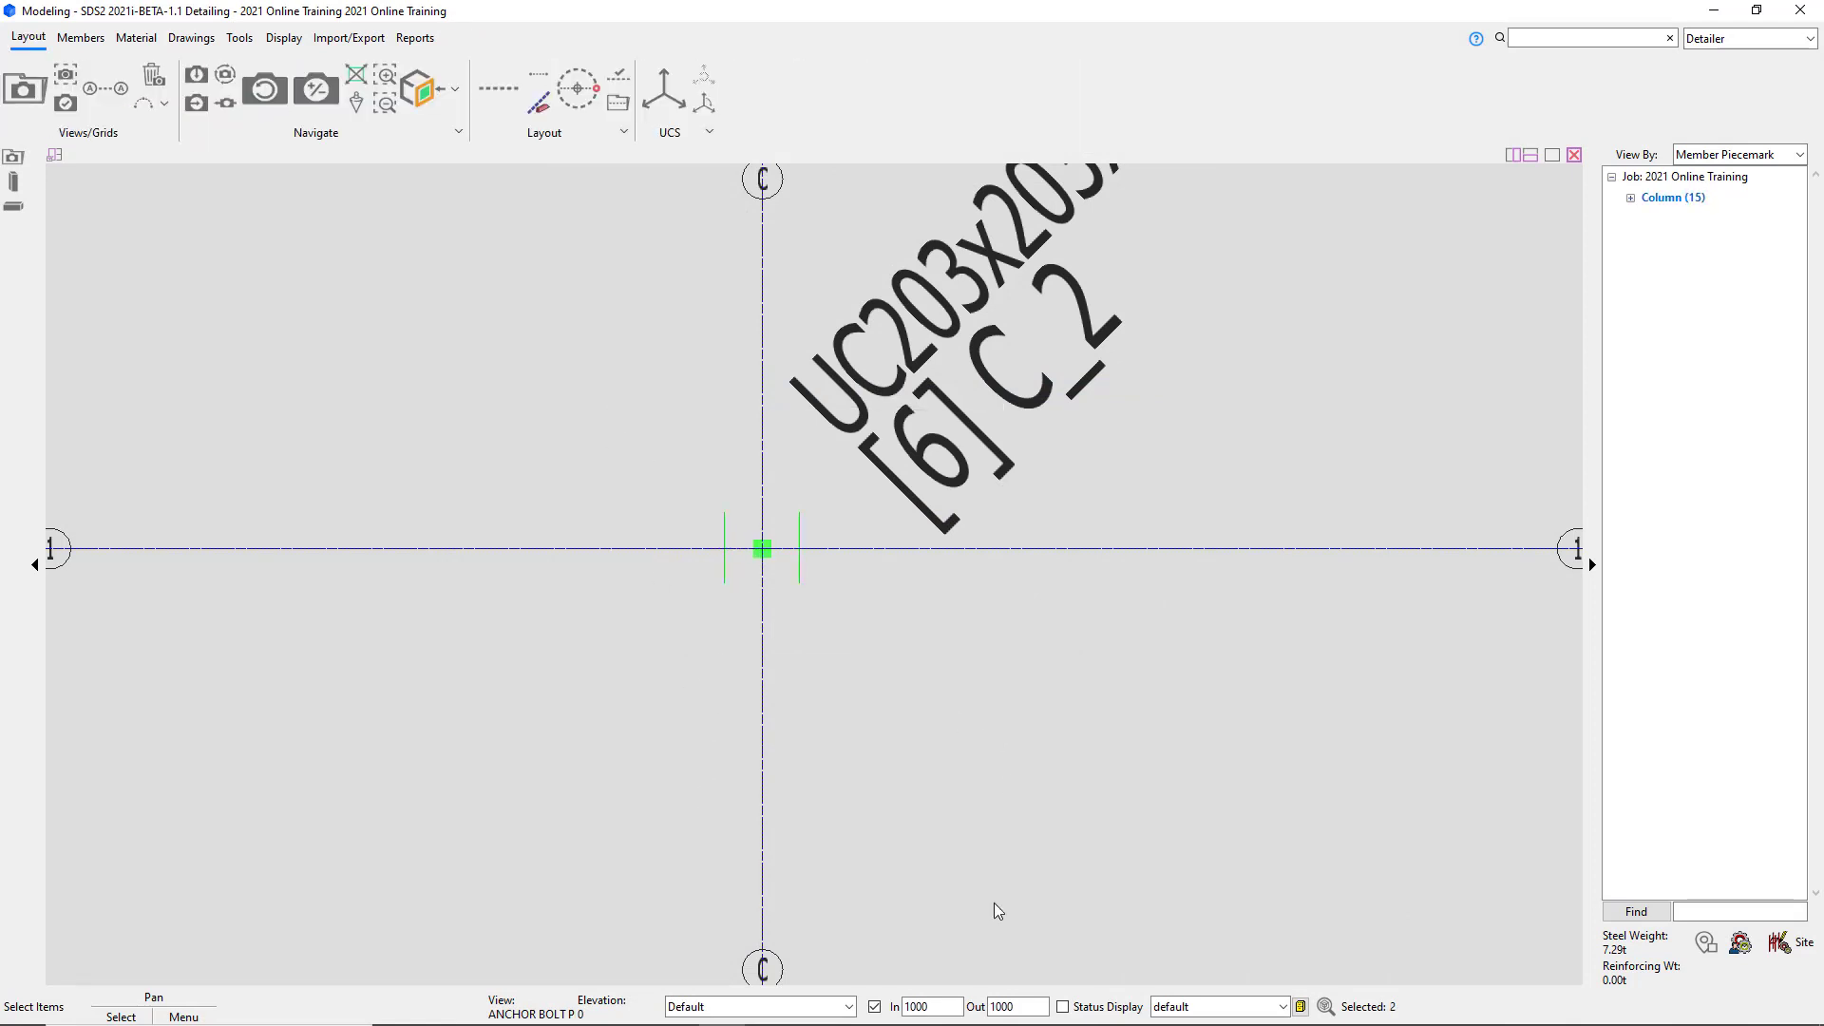
scroll(778, 607, down, 2)
click(777, 599)
drag(630, 490, 881, 669)
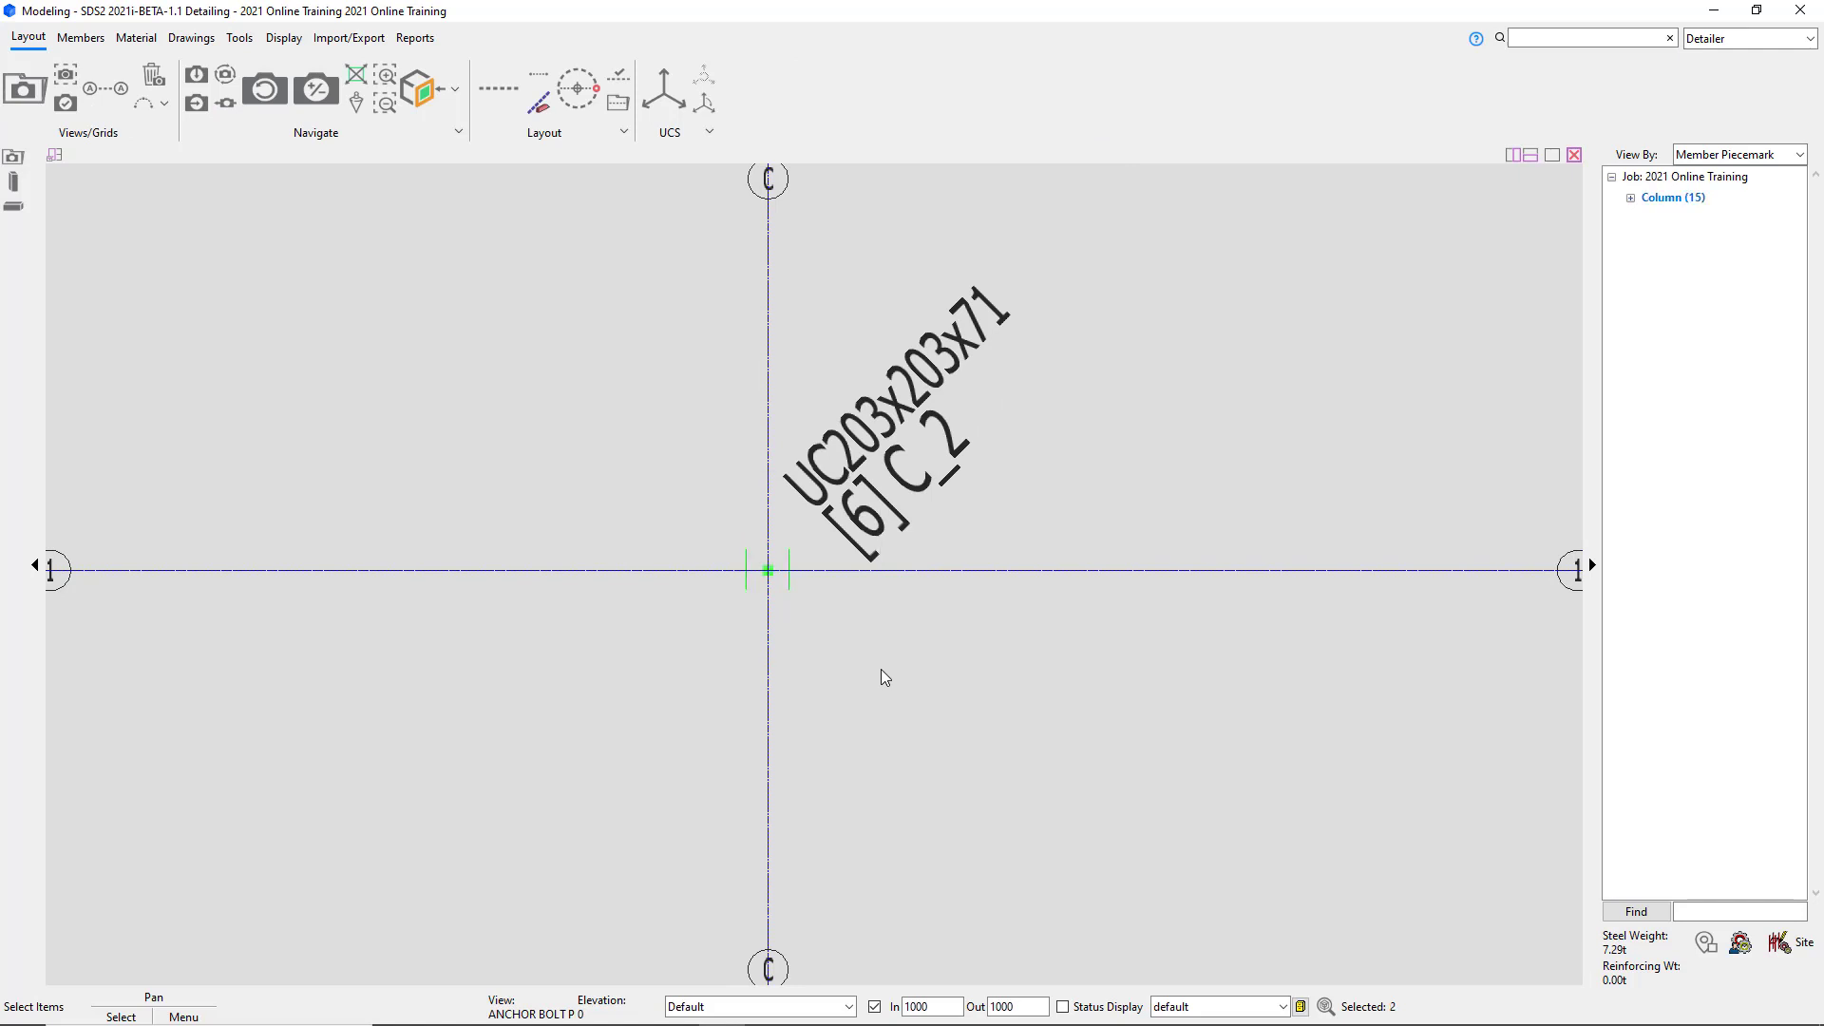
scroll(898, 713, up, 2)
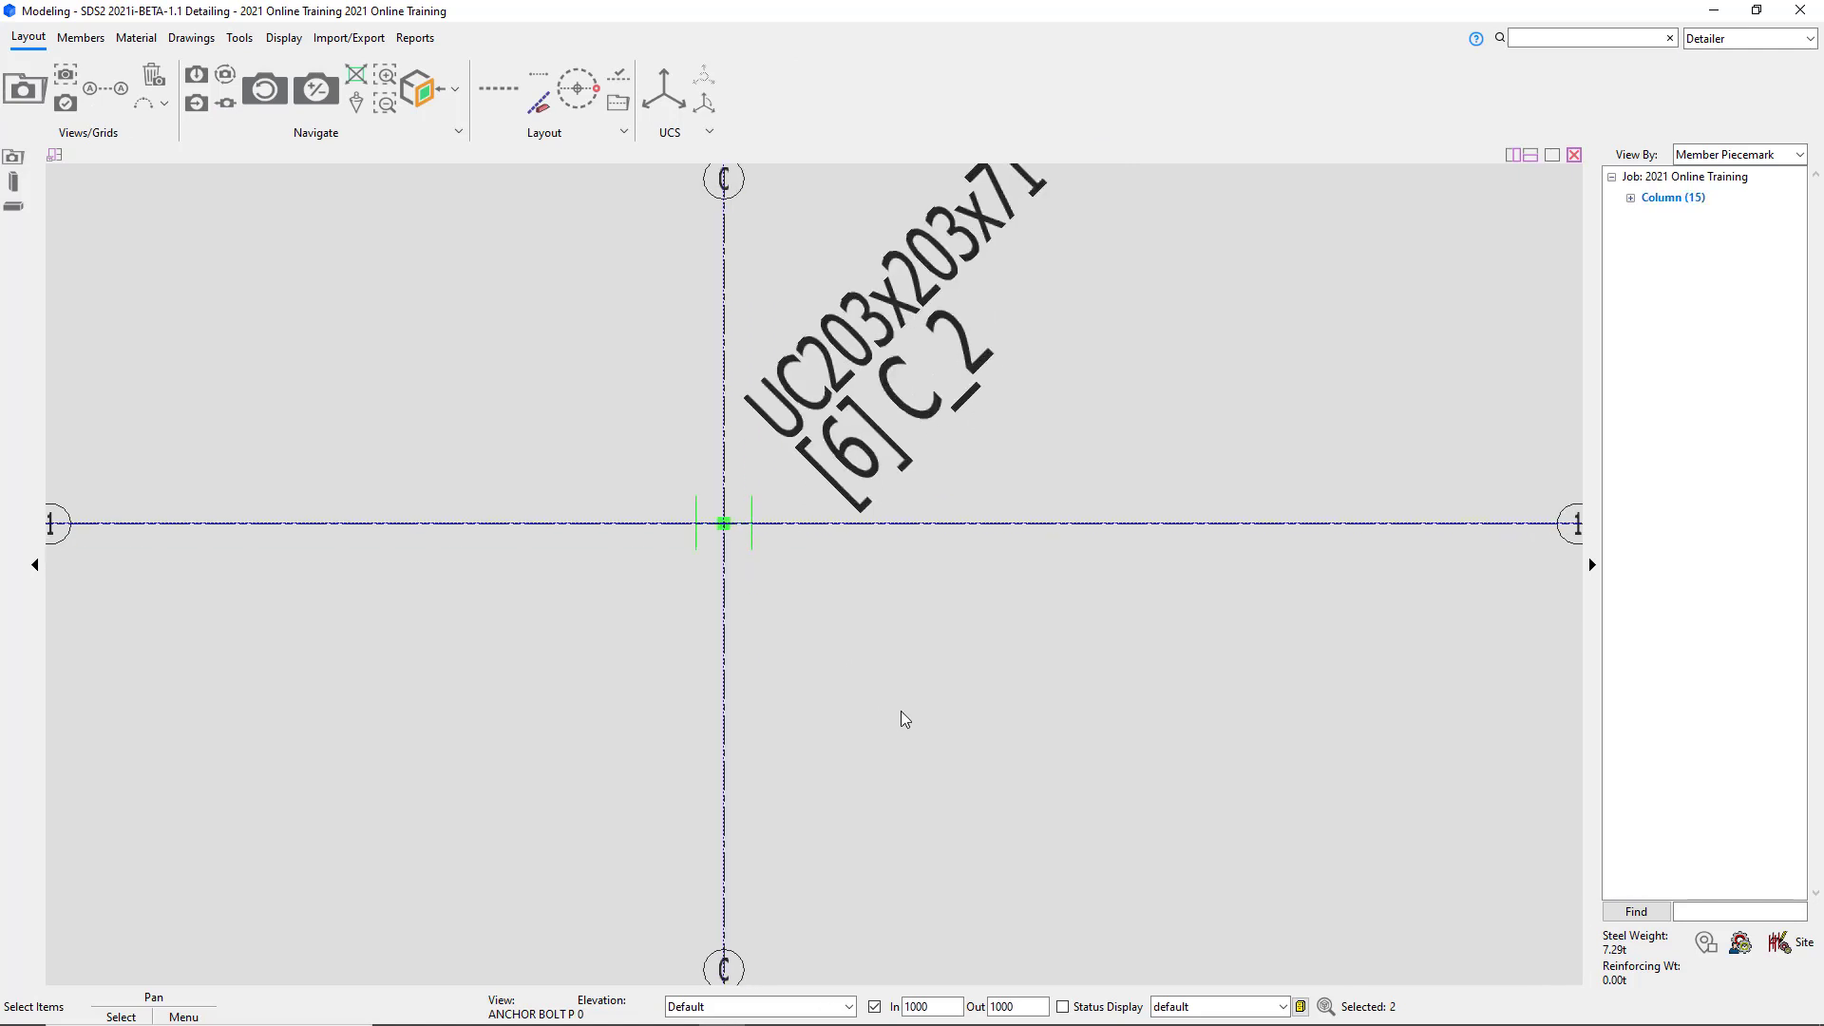
Open the edit settings for the window-selected column at grid C/1 and cancel without changes.
right_click(1015, 832)
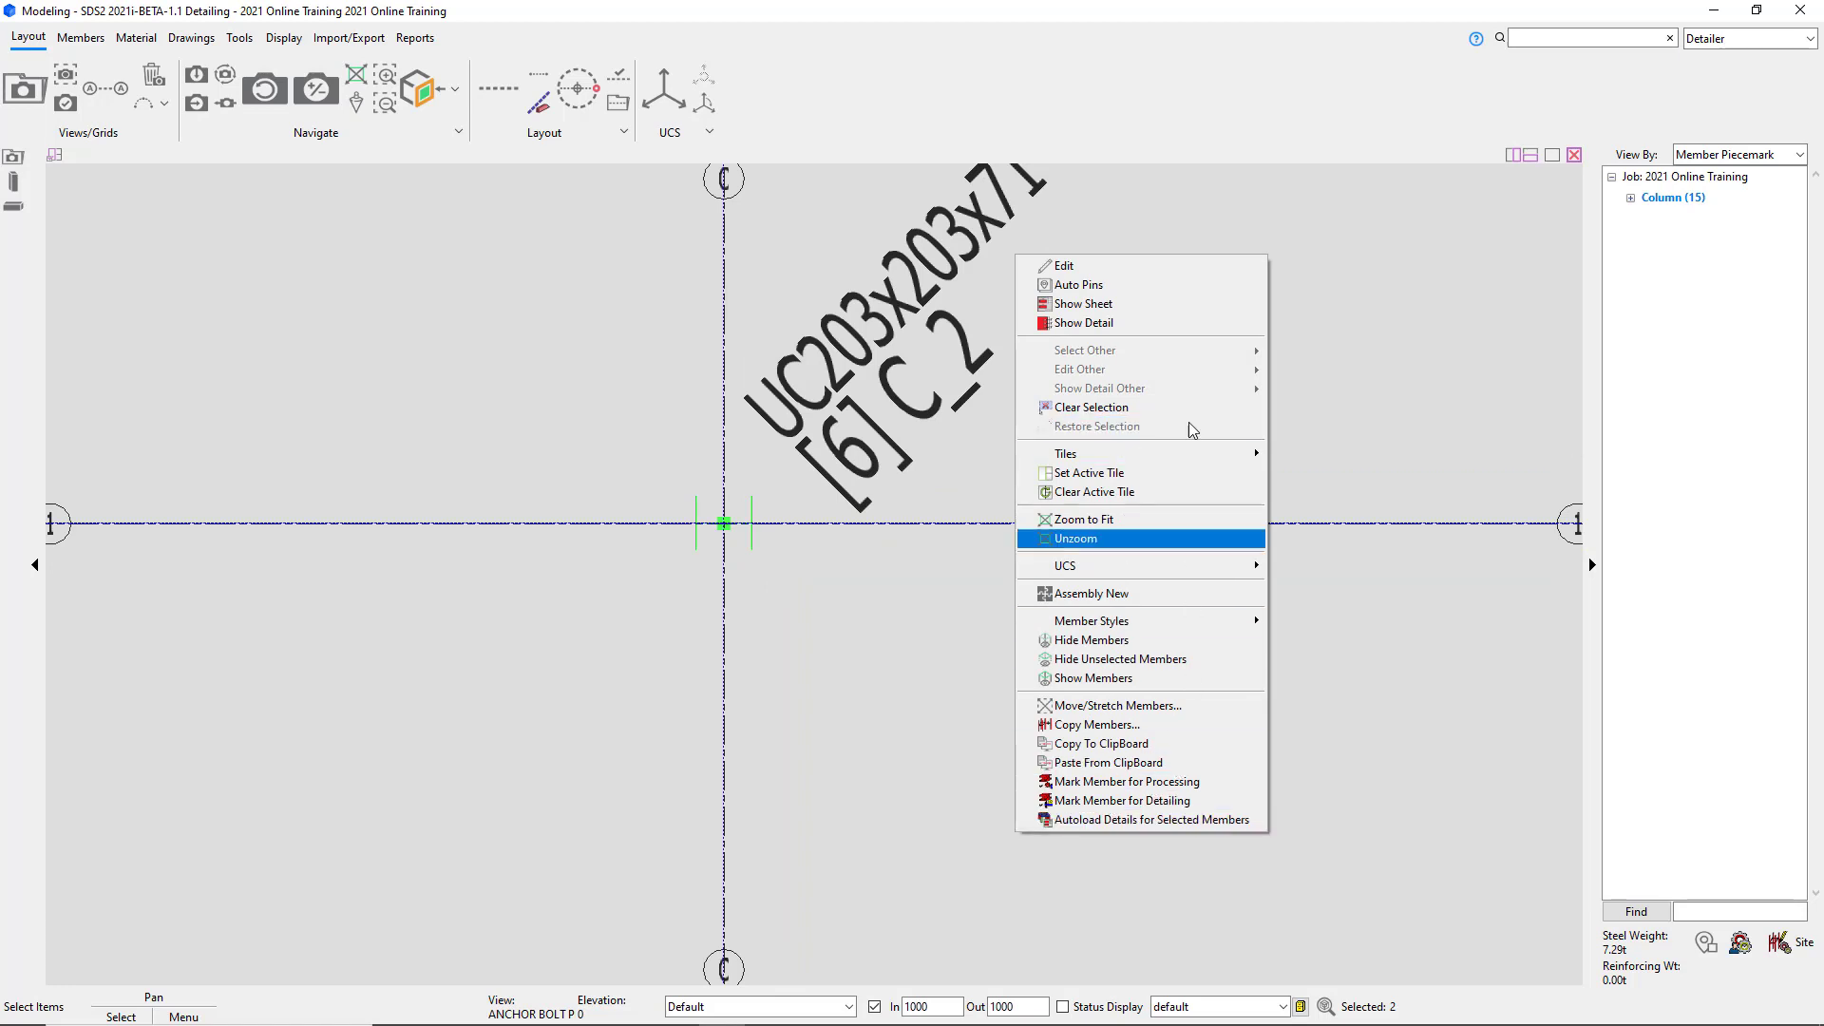
click(1071, 274)
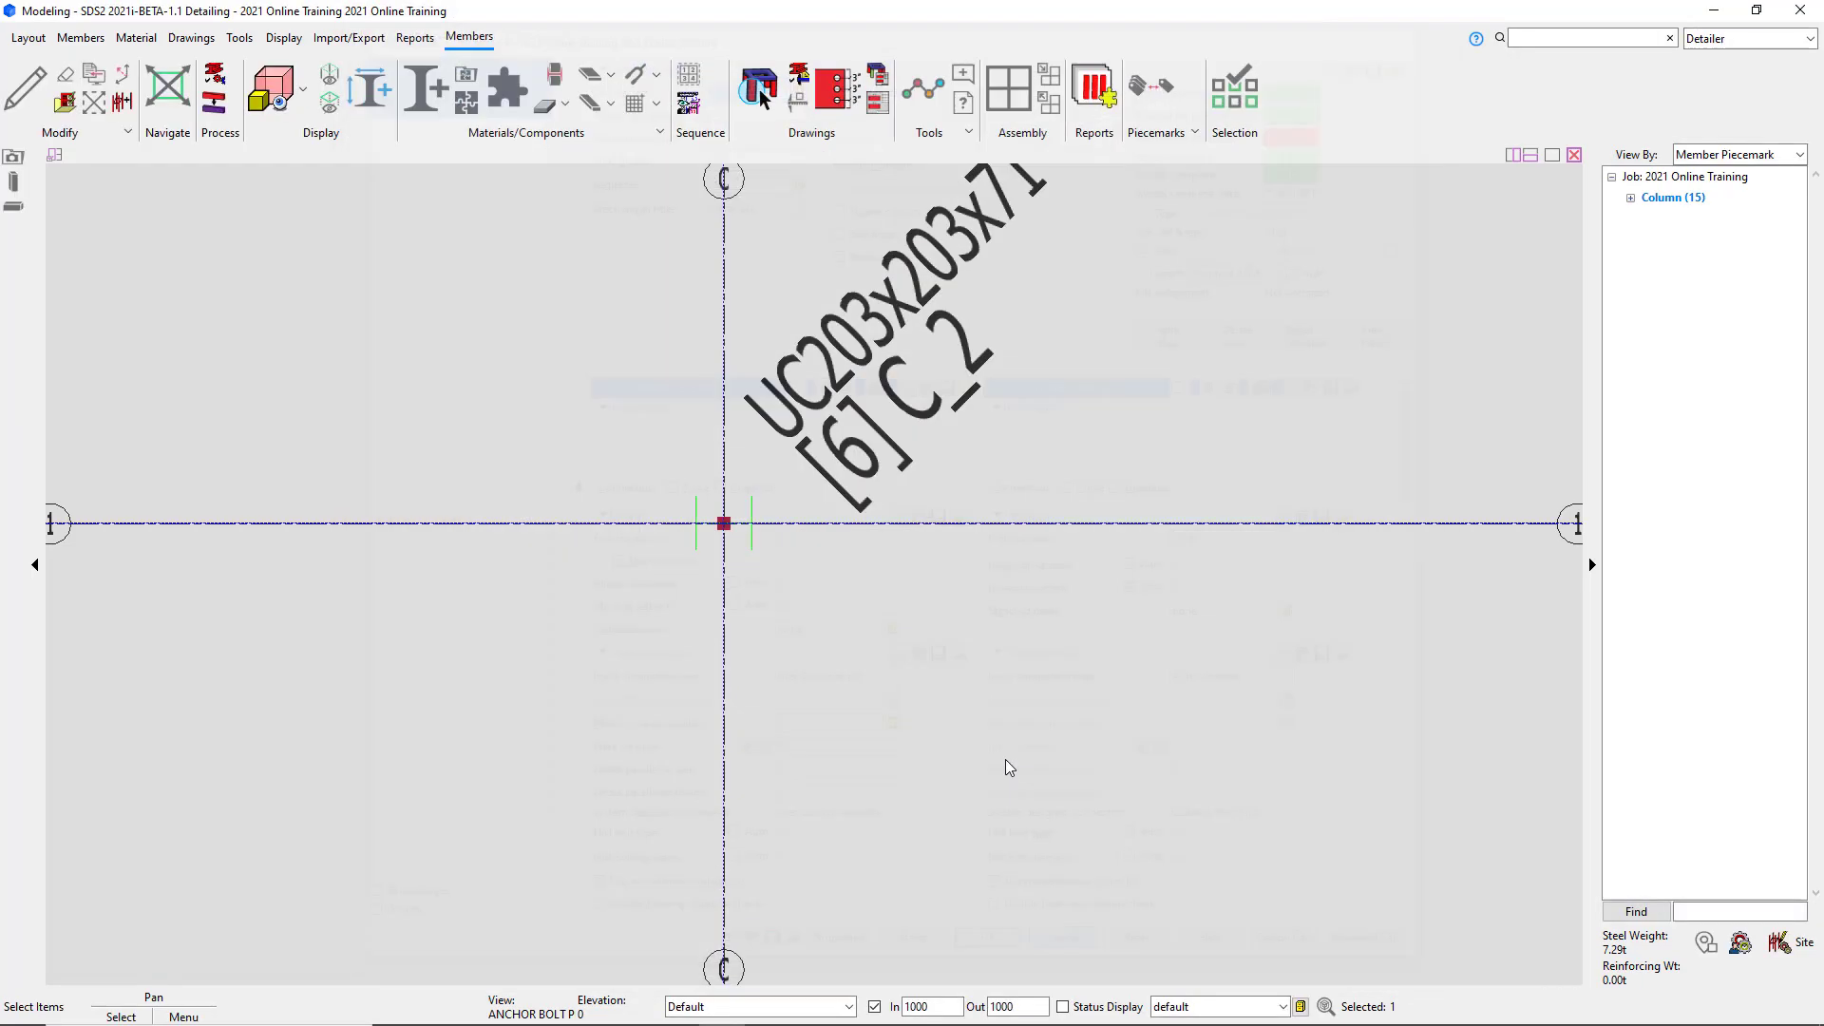
click(1072, 959)
Expand the Column group and its C_1 piecemark in the job tree to list the individual members.
scroll(492, 669, down, 4)
scroll(712, 505, down, 7)
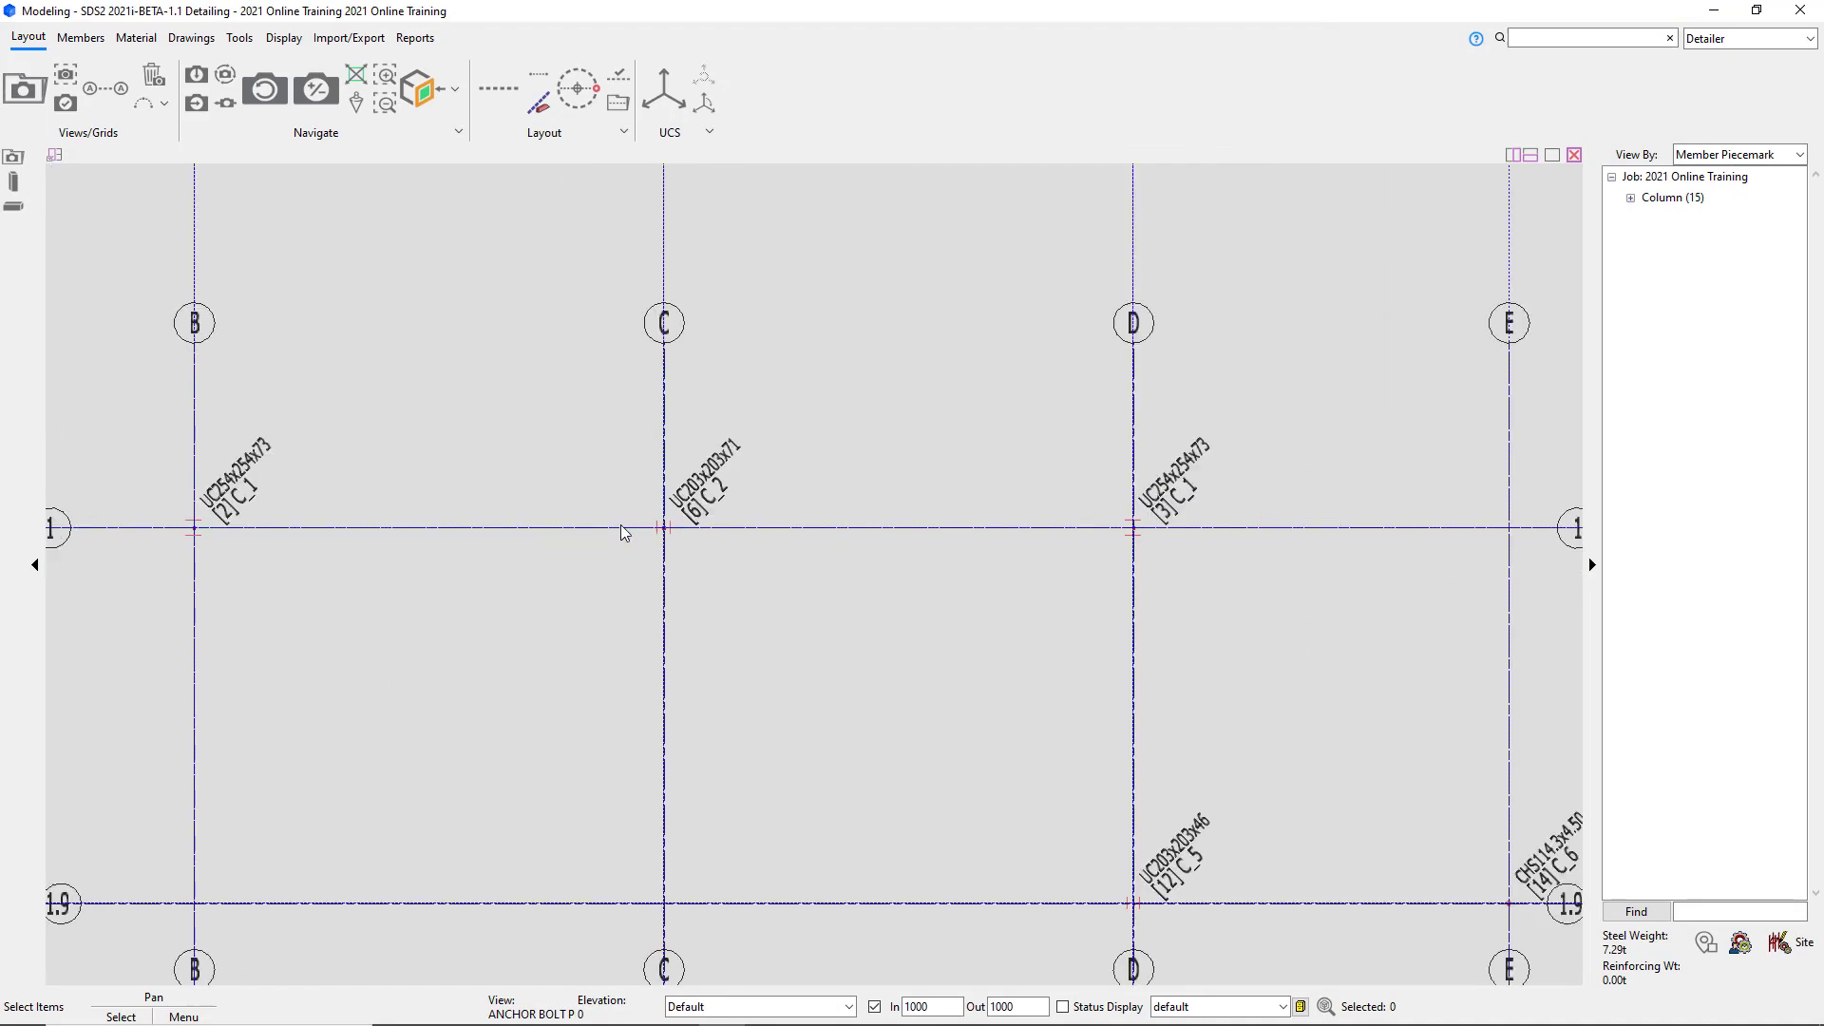
middle_drag(705, 563, 857, 526)
scroll(676, 556, down, 2)
scroll(676, 556, down, 1)
middle_drag(732, 537, 757, 444)
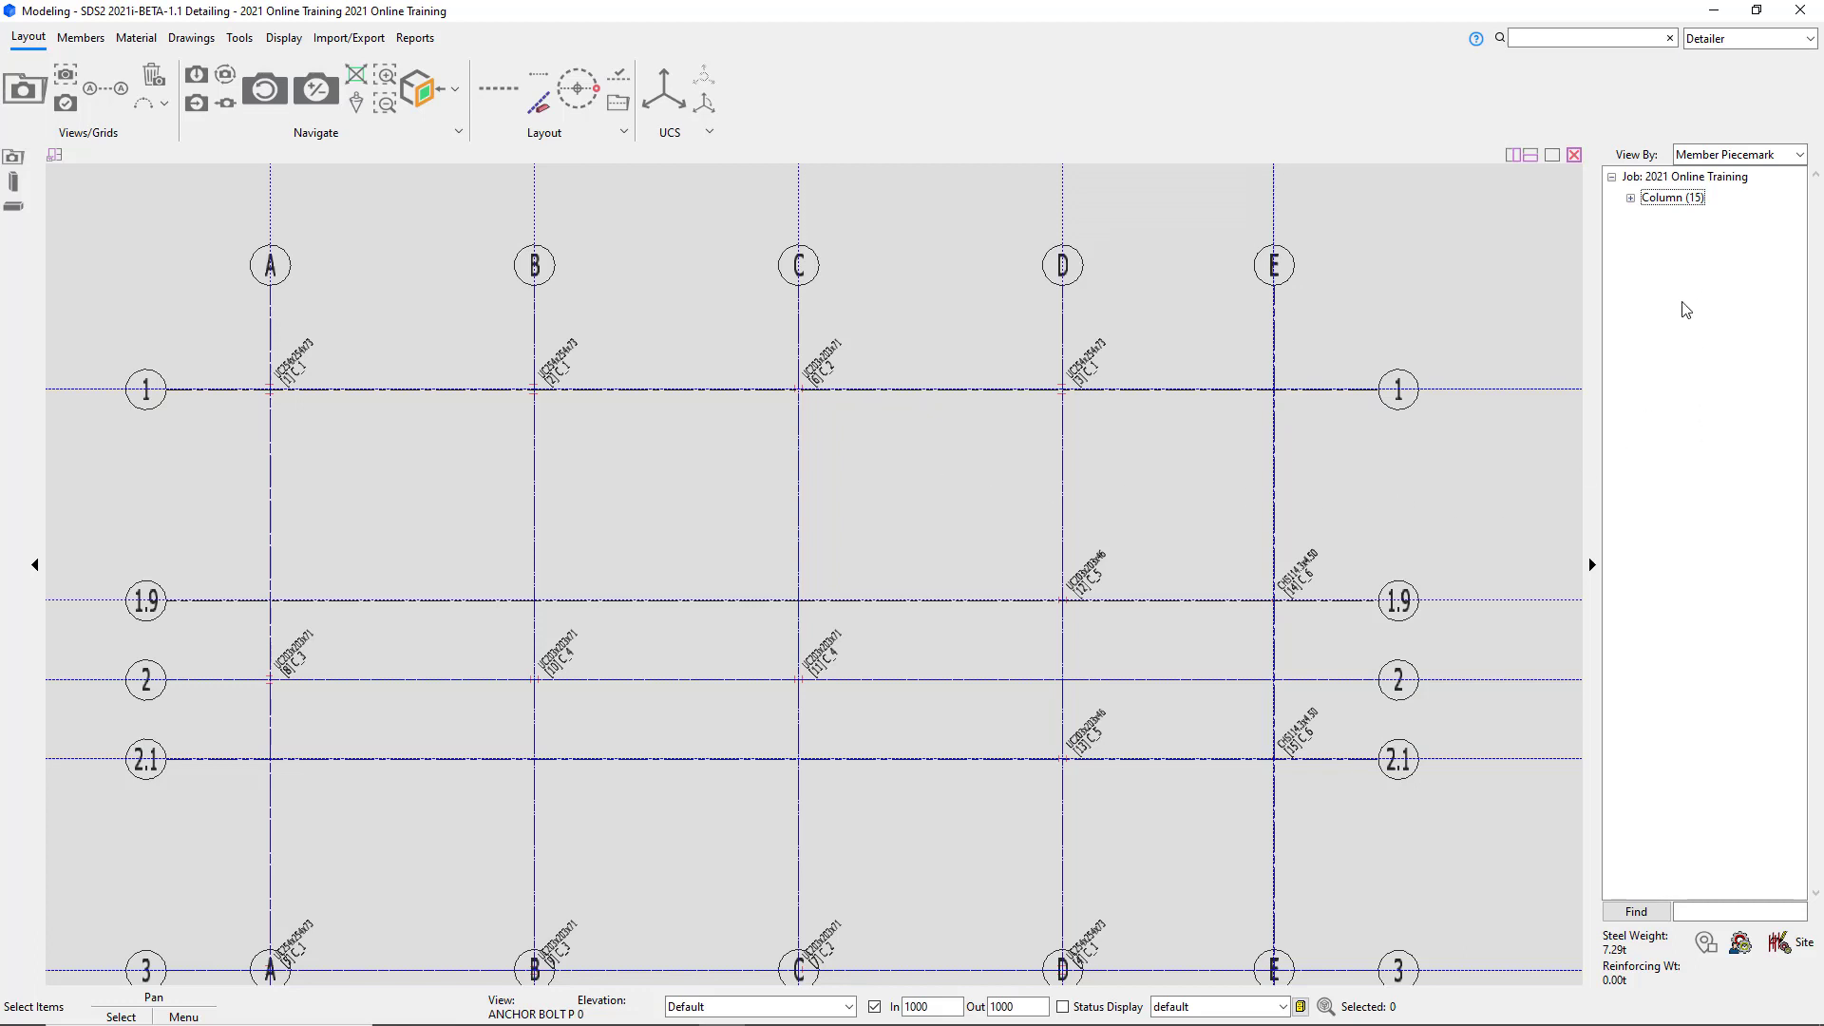
click(1631, 199)
click(1651, 219)
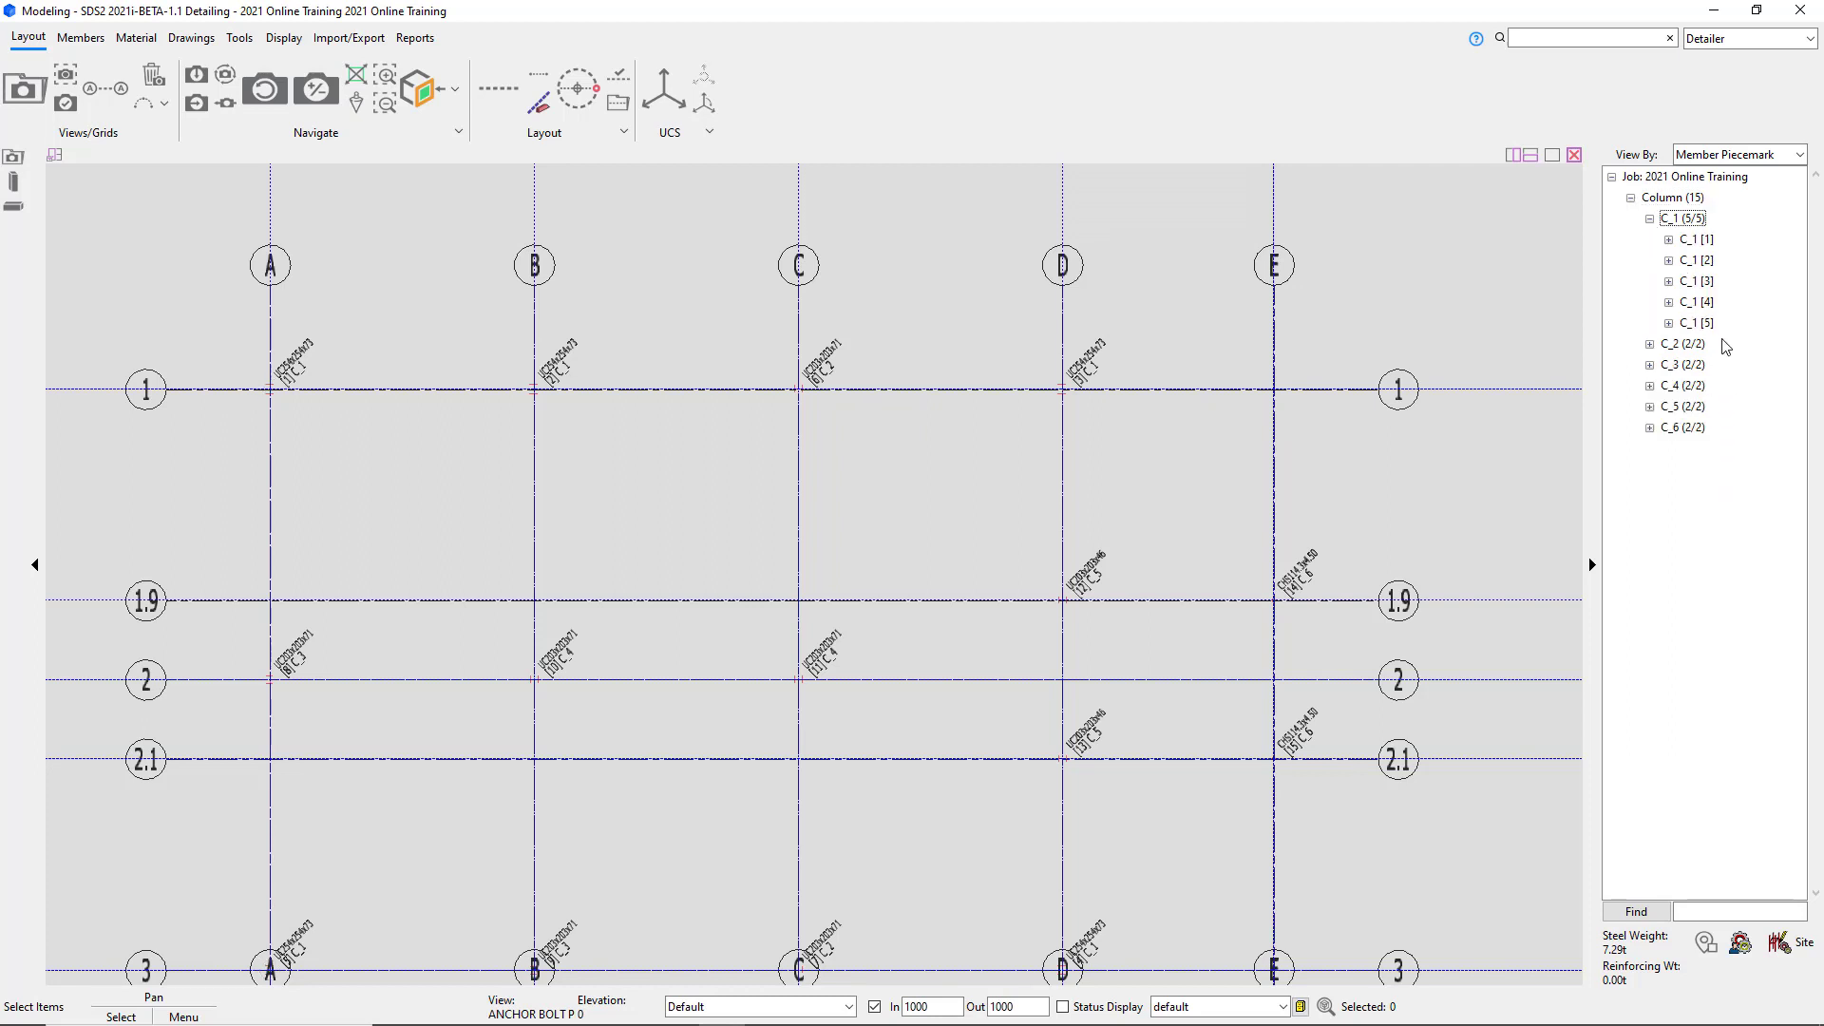
Open the edit settings of column C_1 [3] from the job tree and dismiss them without changes.
click(1697, 282)
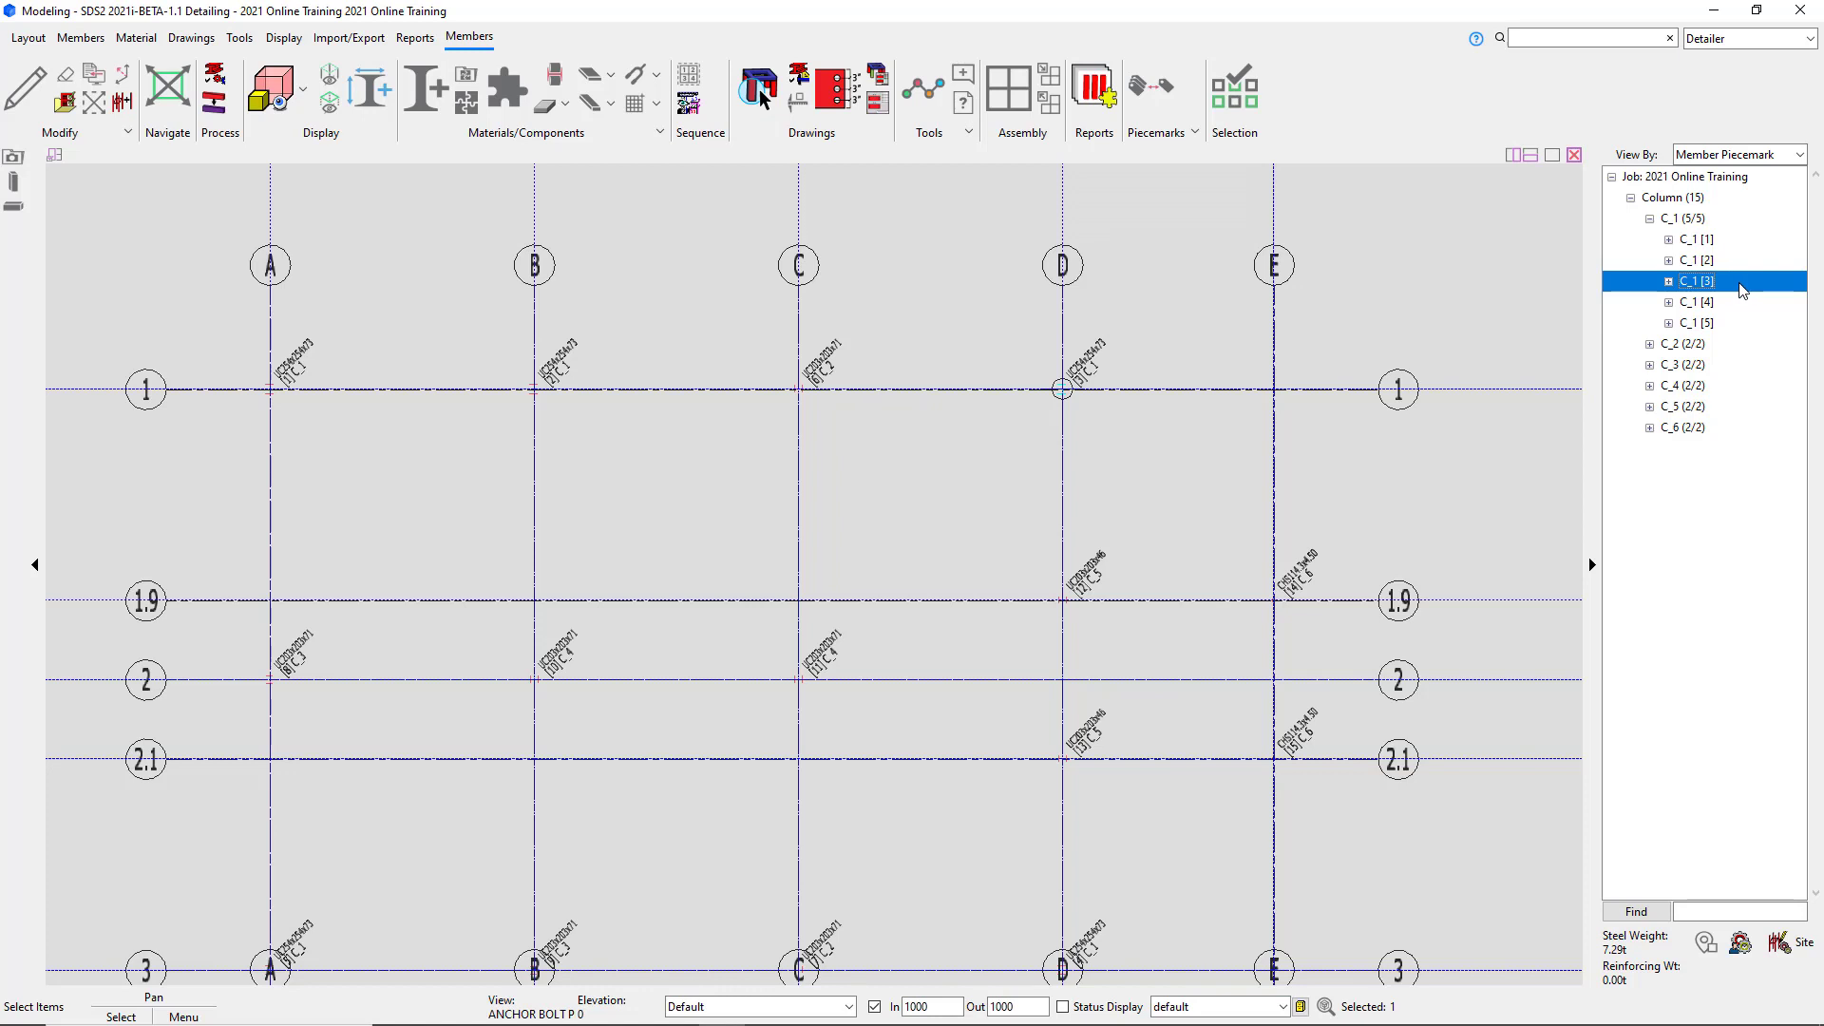
right_click(1744, 290)
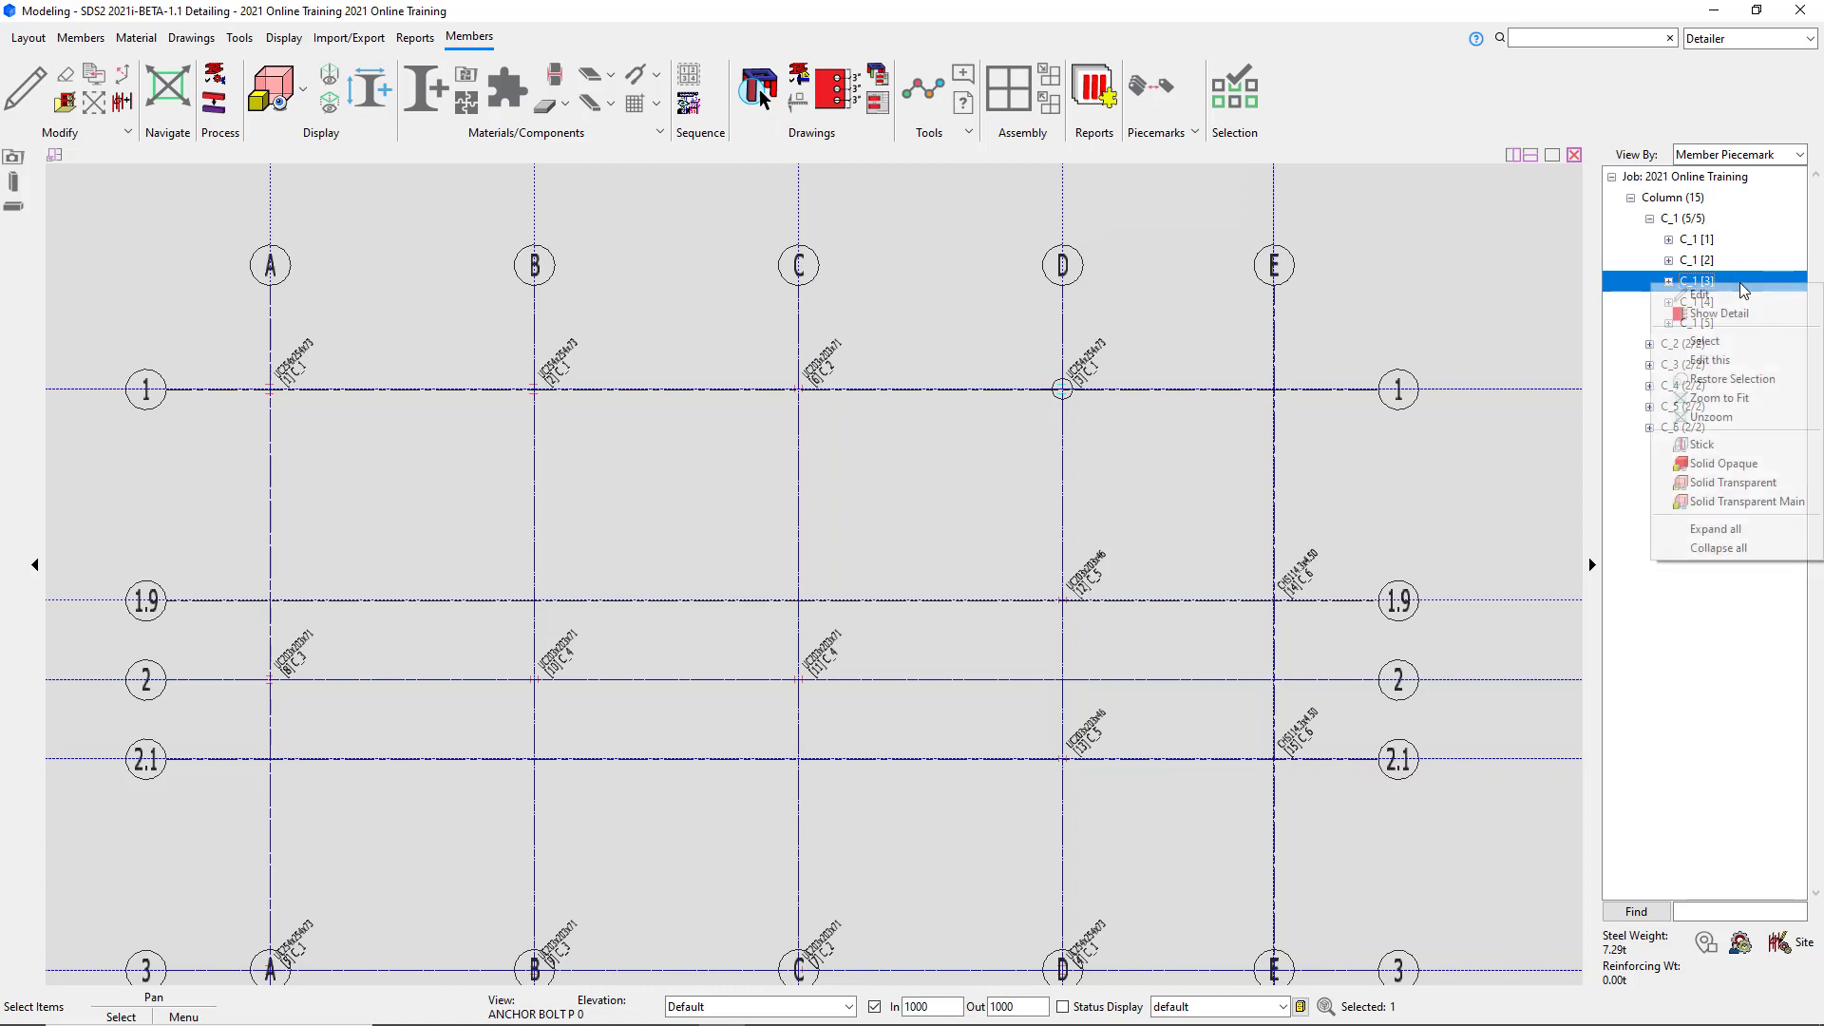
click(1741, 304)
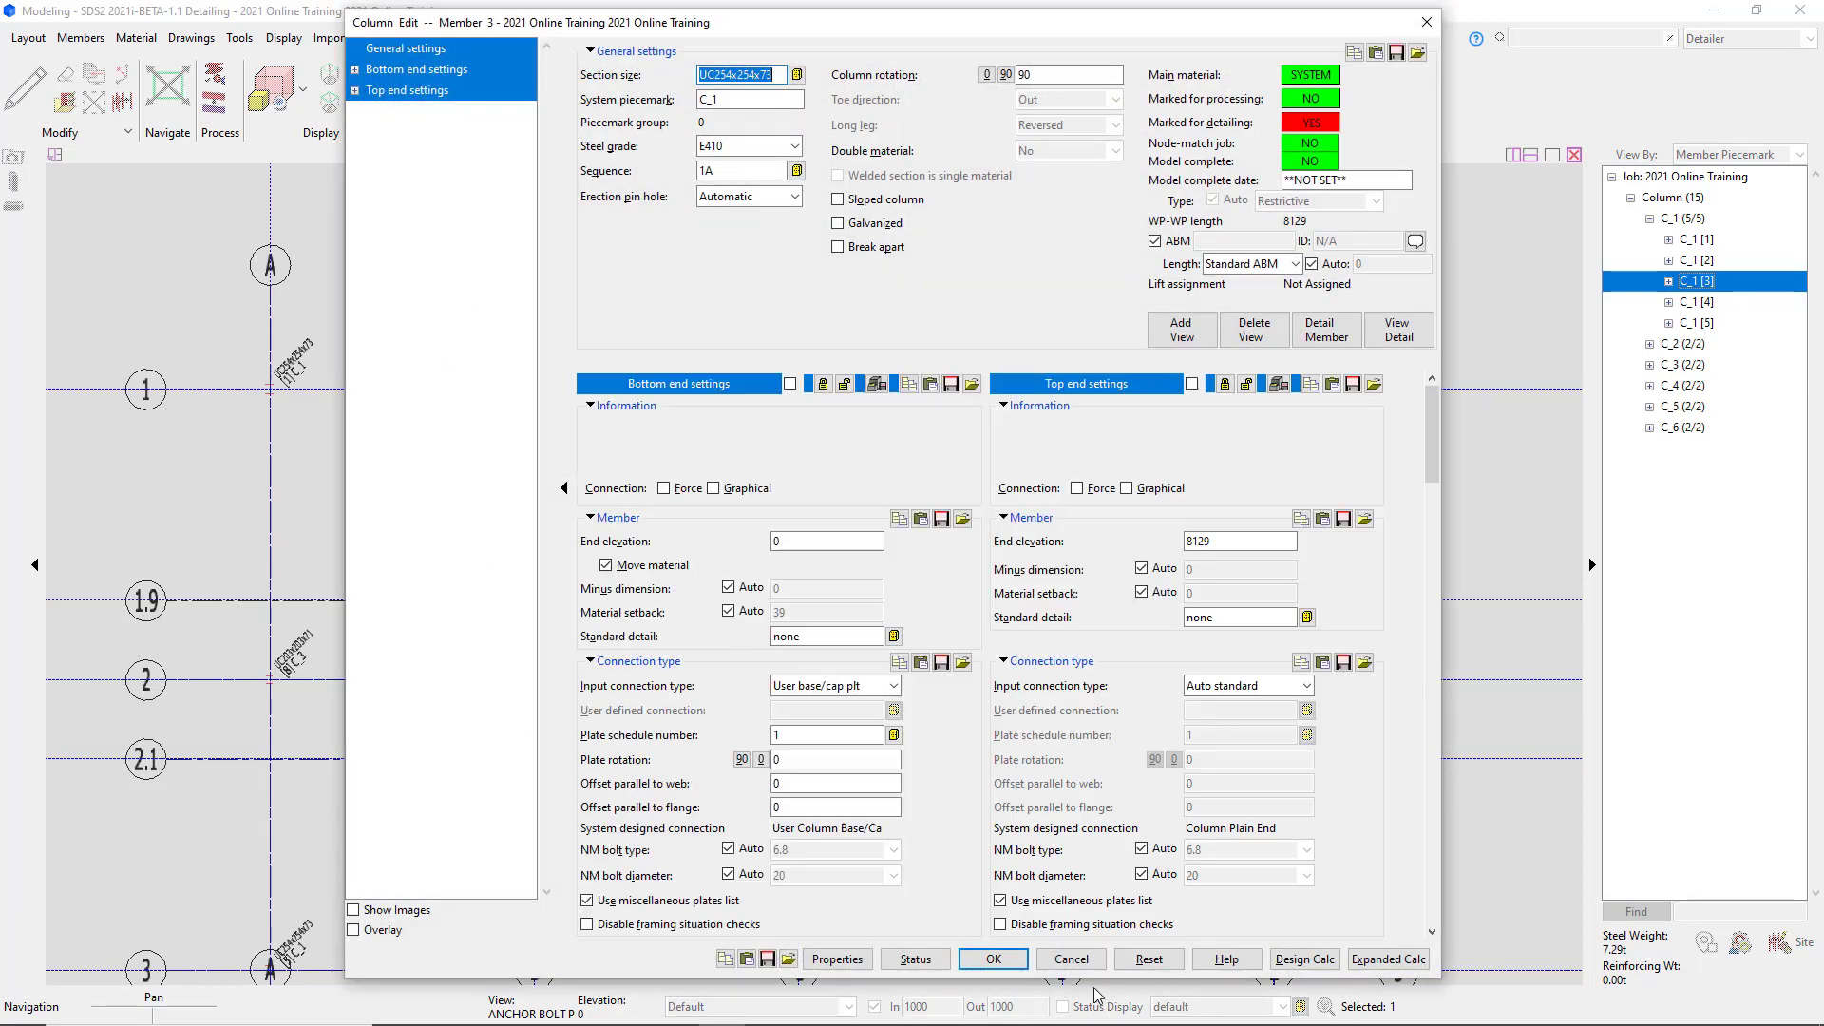
key(Escape)
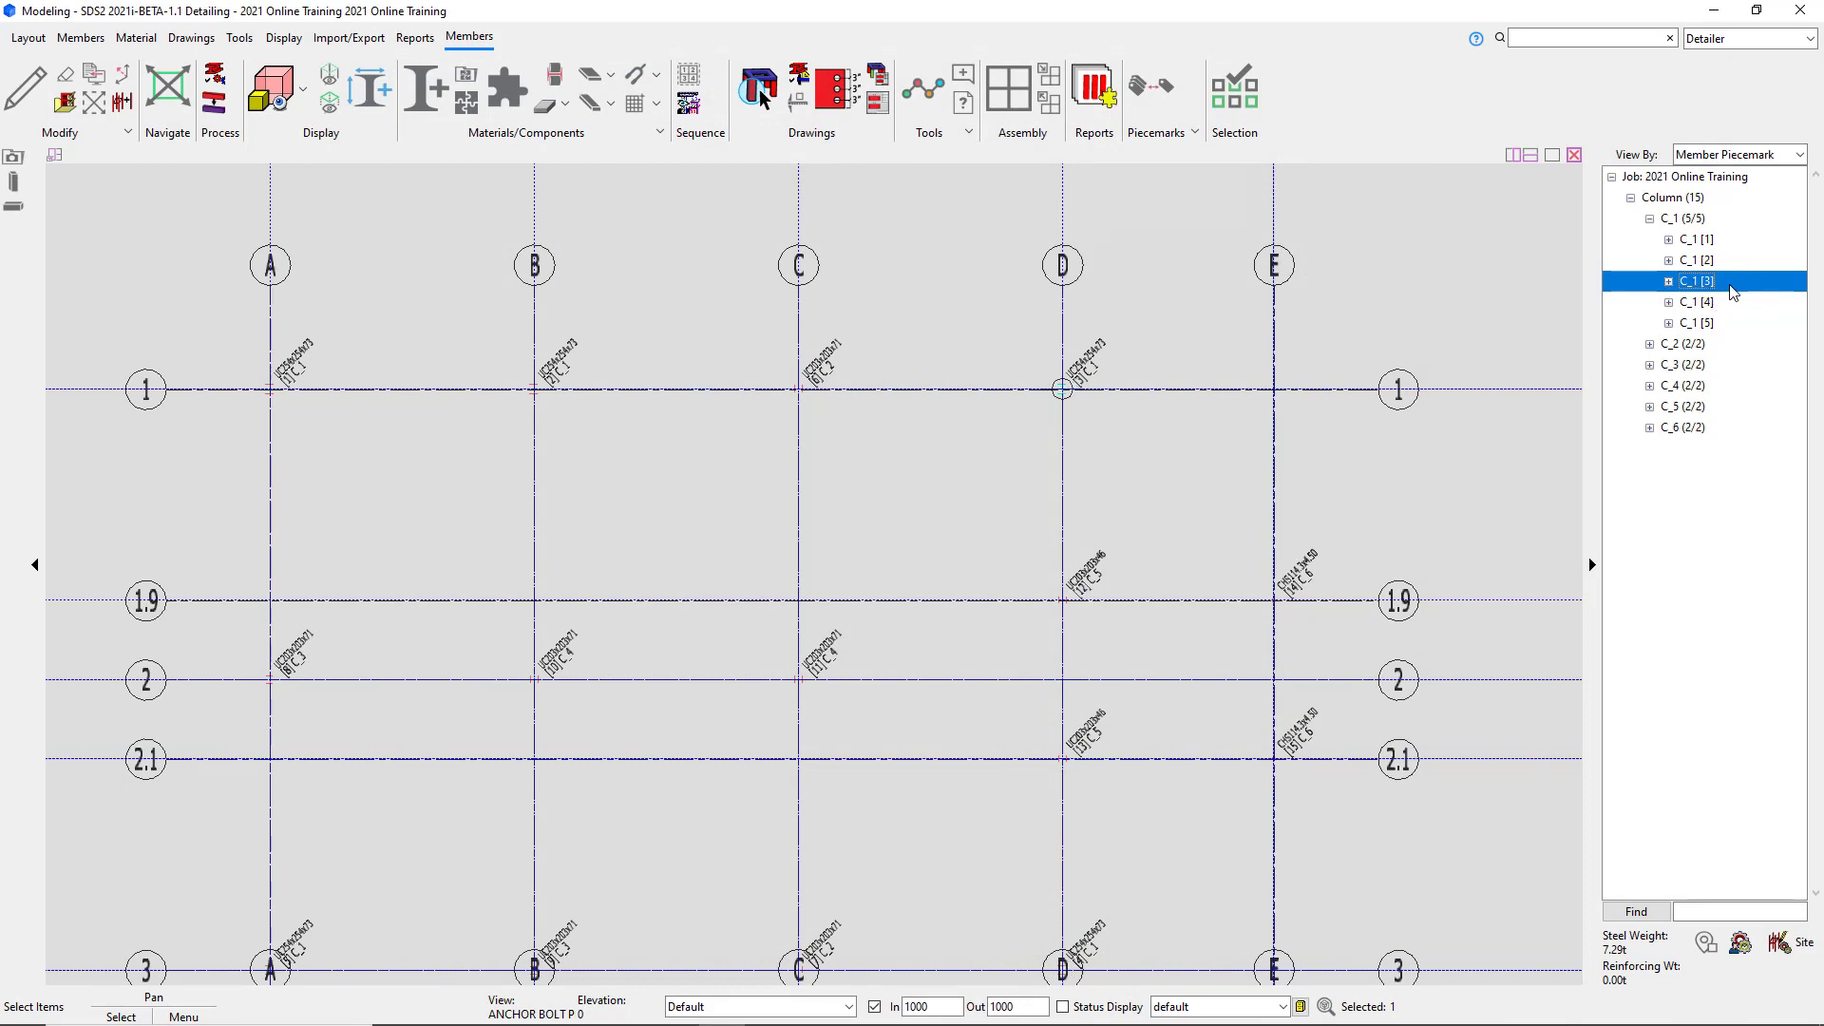
Clear the selection, then select the column at grid D/1 in the model to locate it in the job tree.
scroll(1224, 372, up, 2)
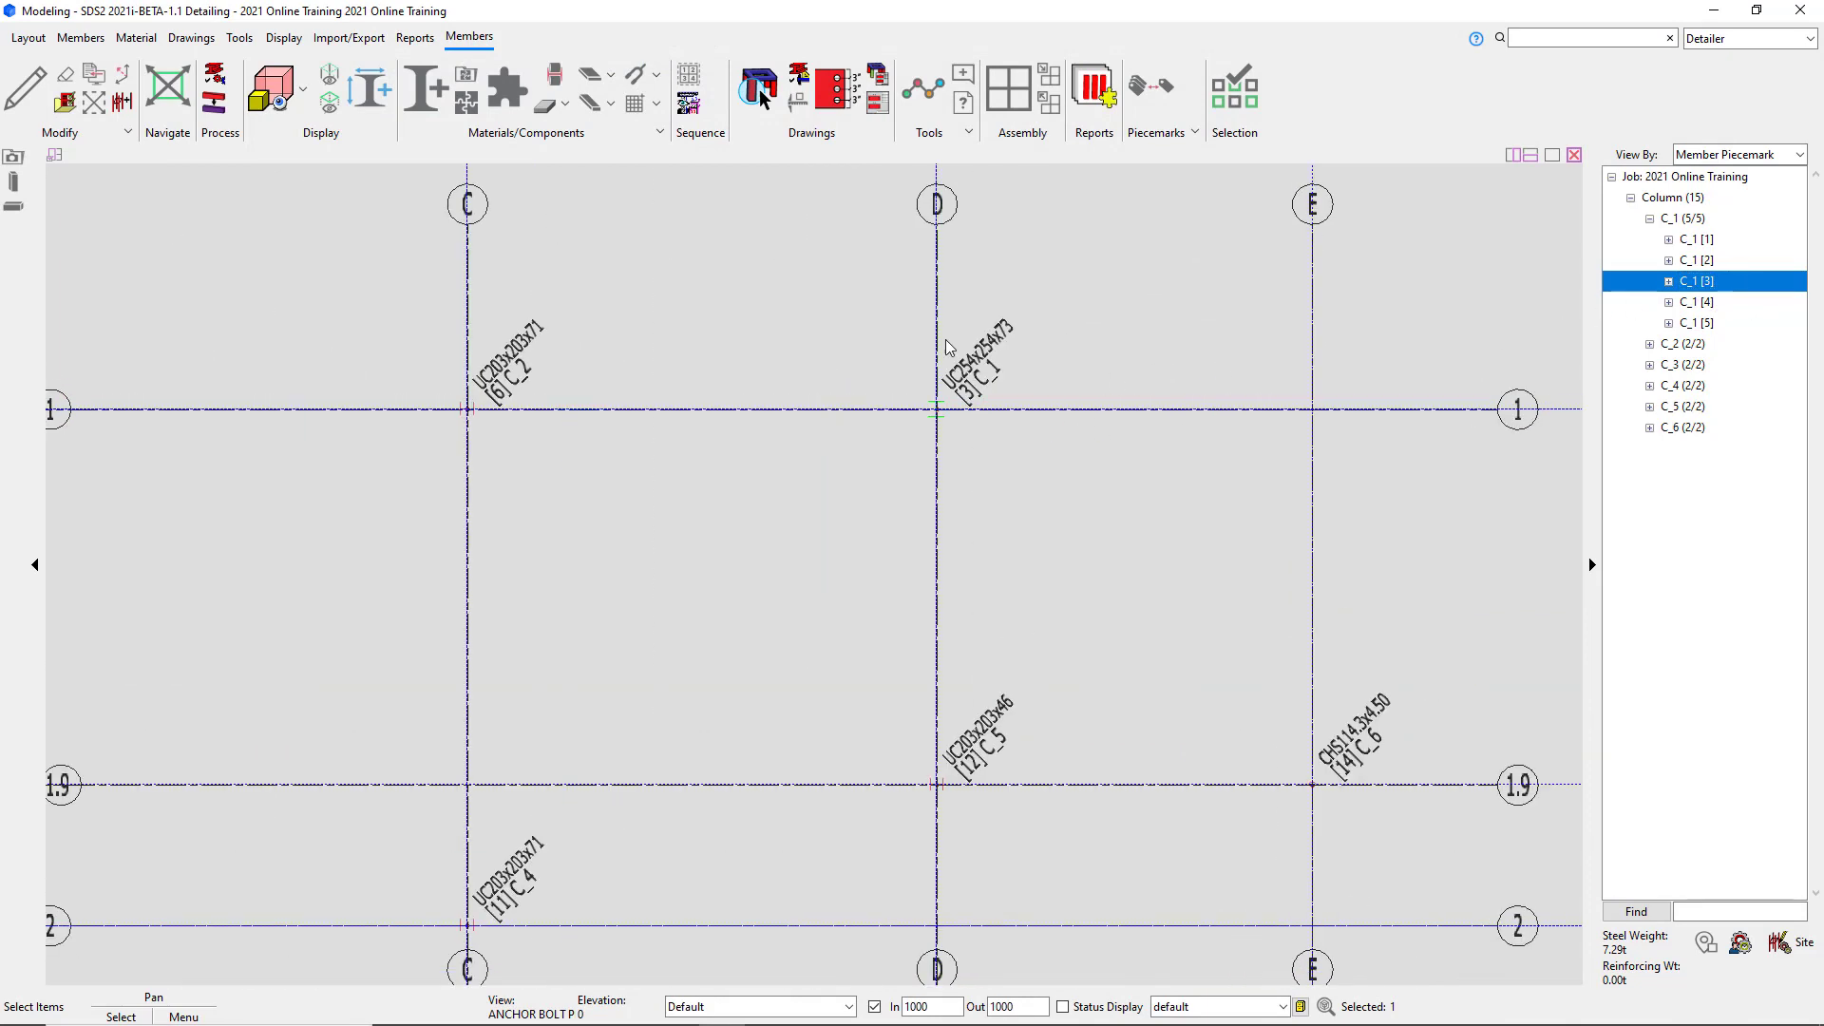
click(1030, 502)
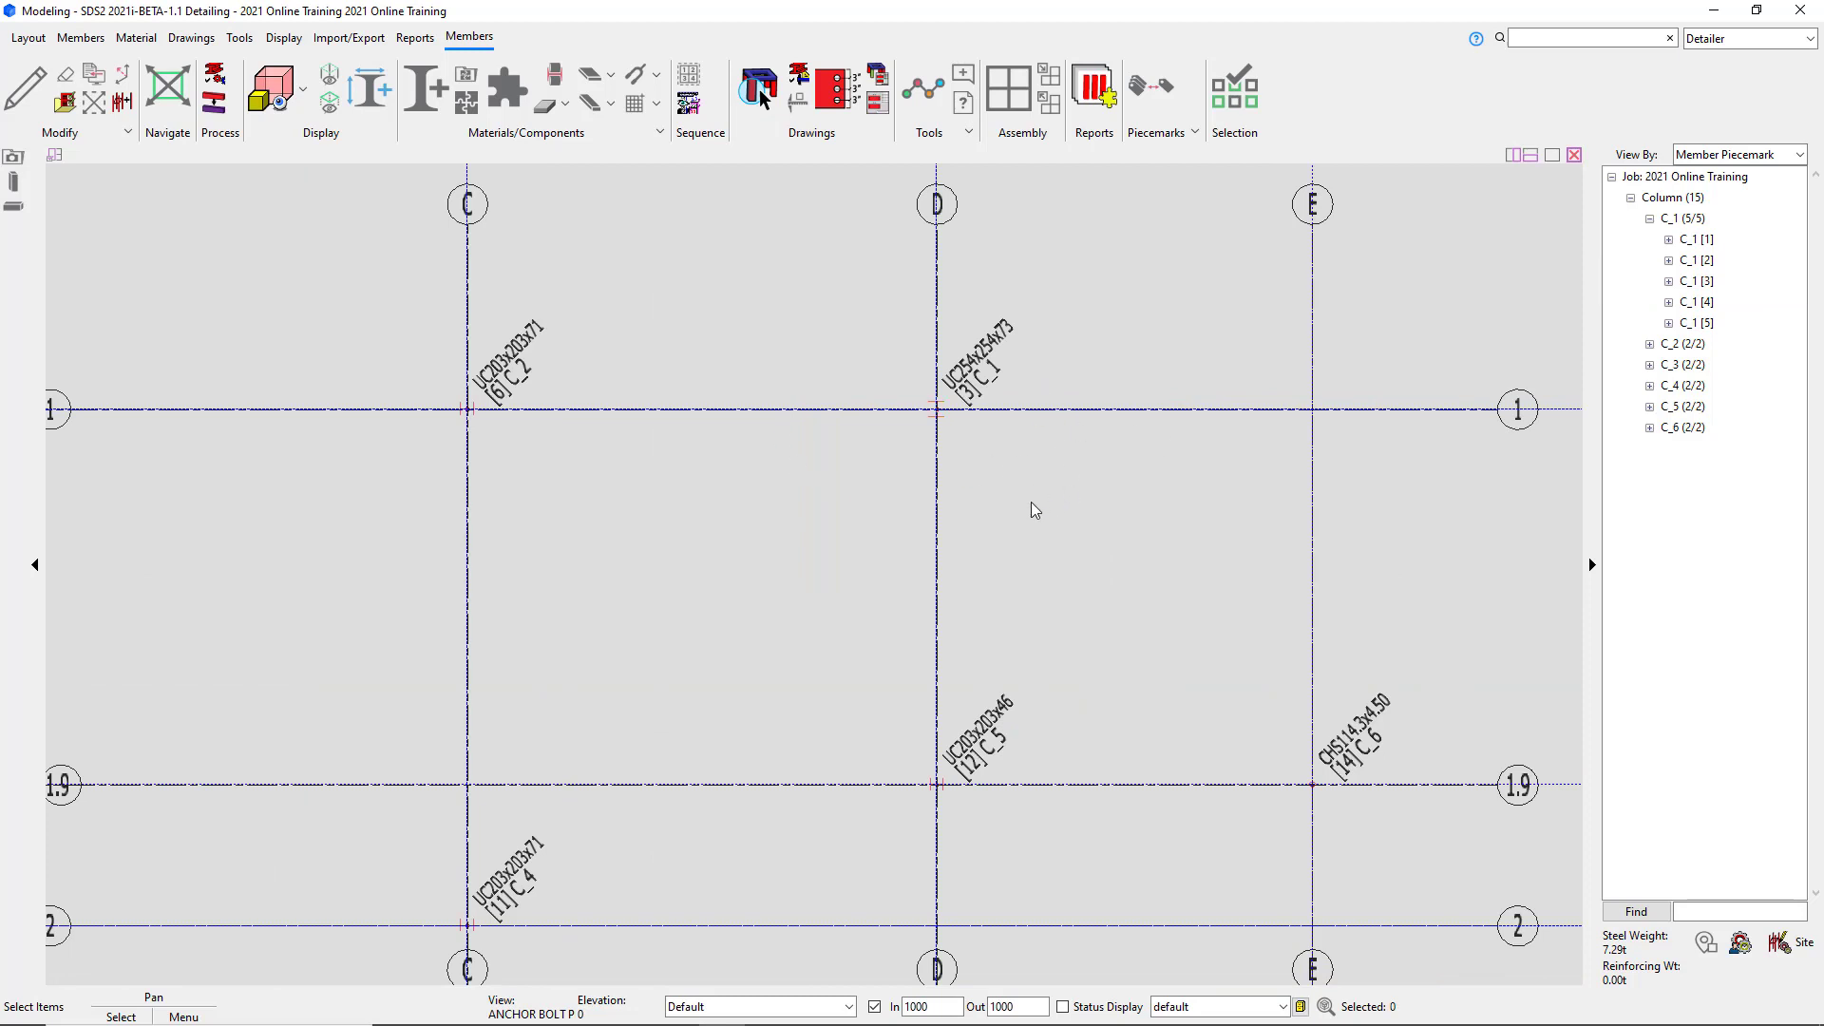
click(940, 414)
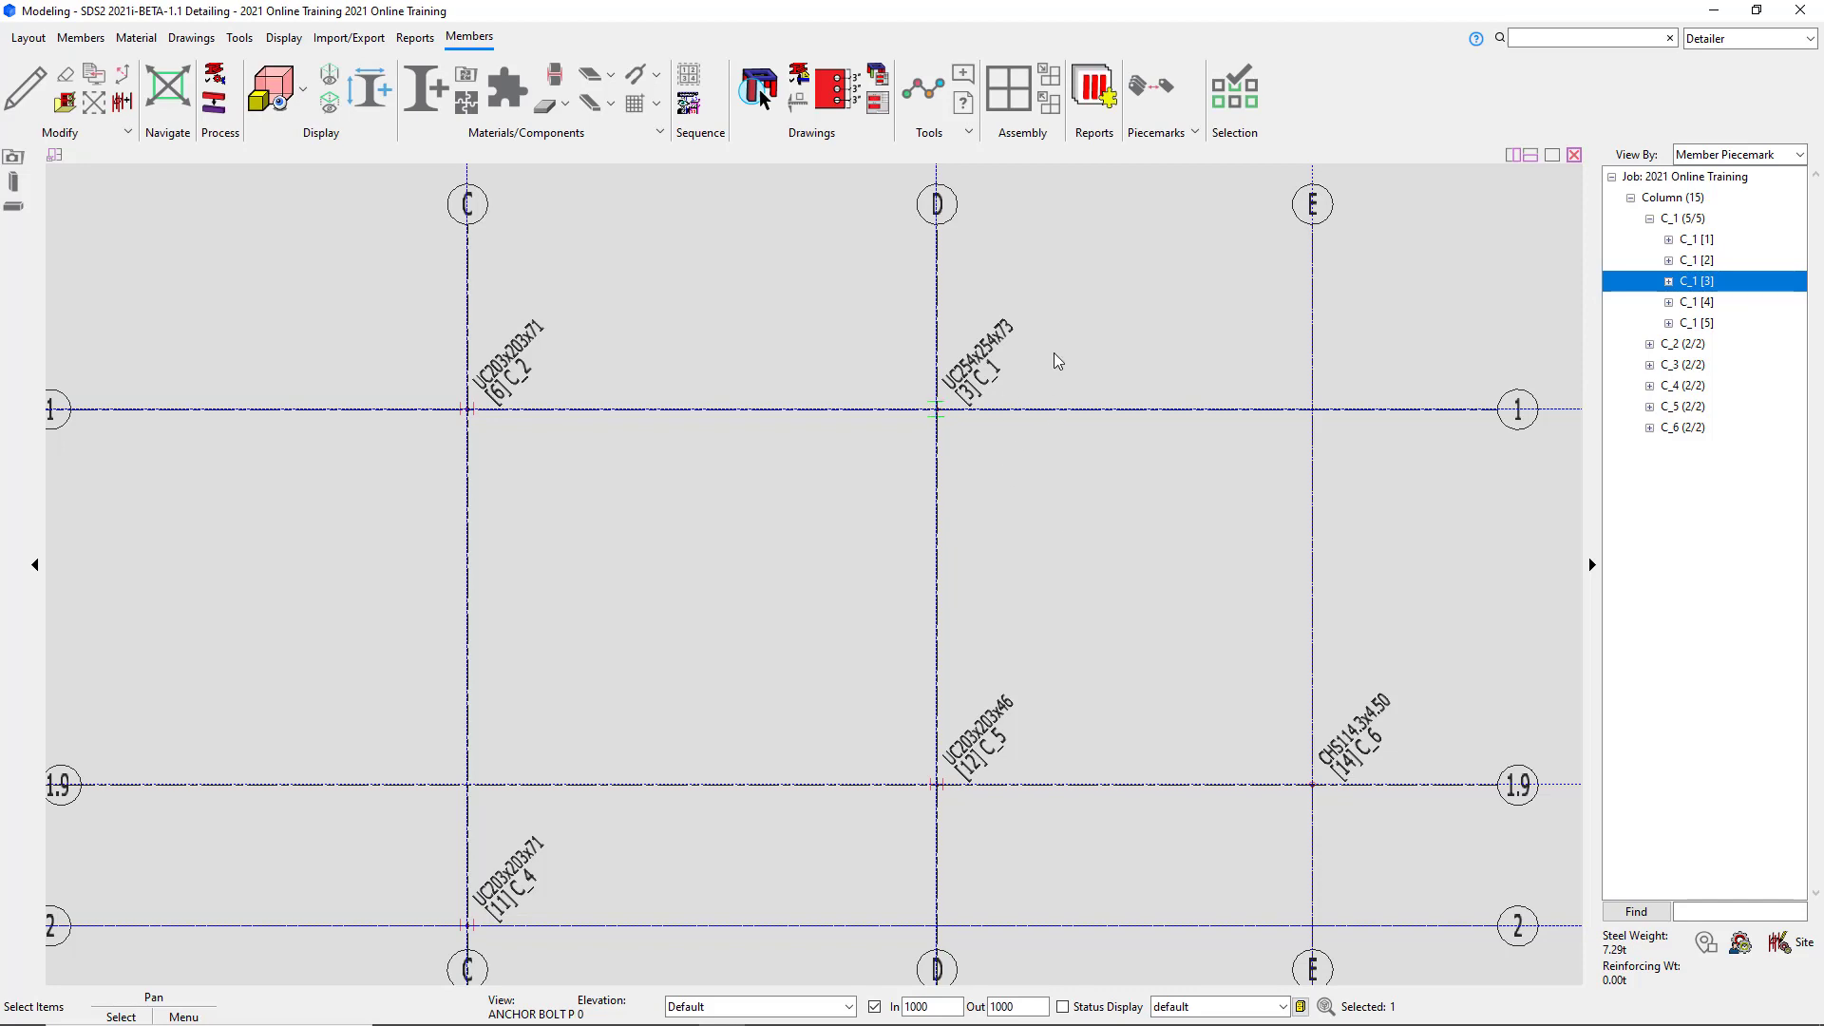
Select column C_1 [1] in the job tree to locate it on the grid, then clear the selection.
scroll(1052, 352, down, 1)
scroll(1064, 465, down, 2)
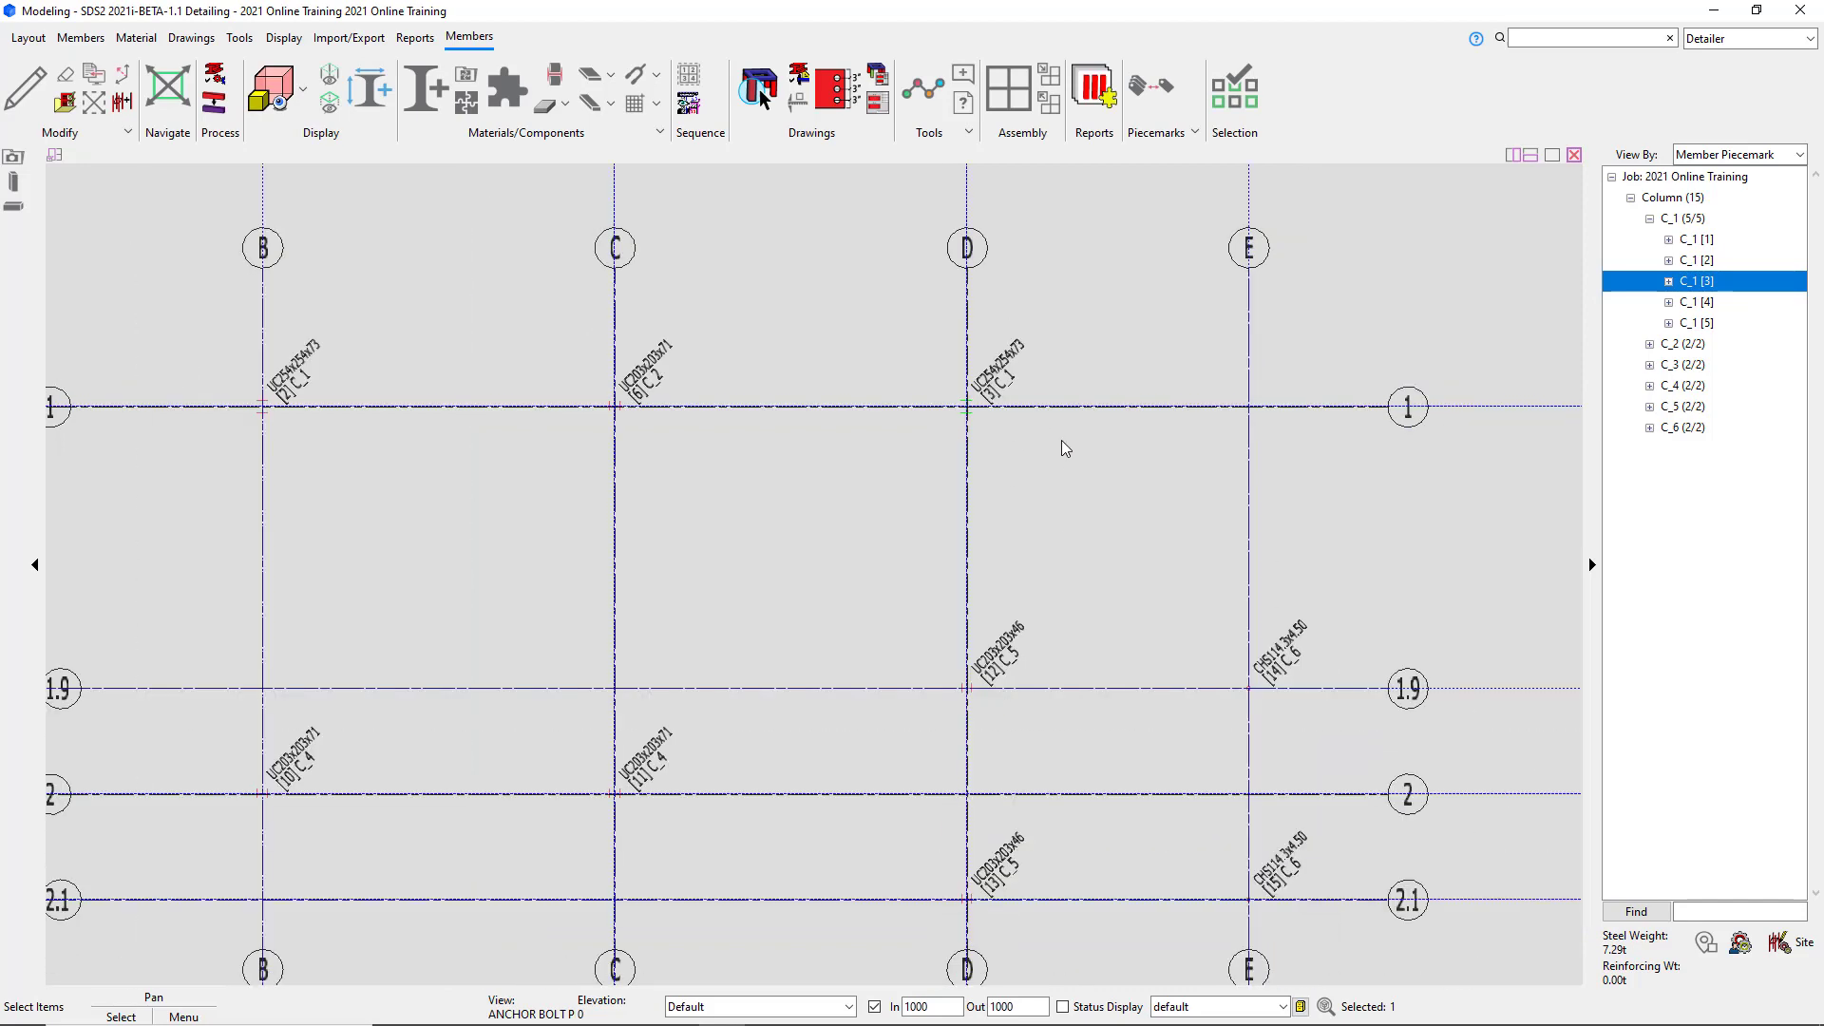
scroll(860, 477, down, 2)
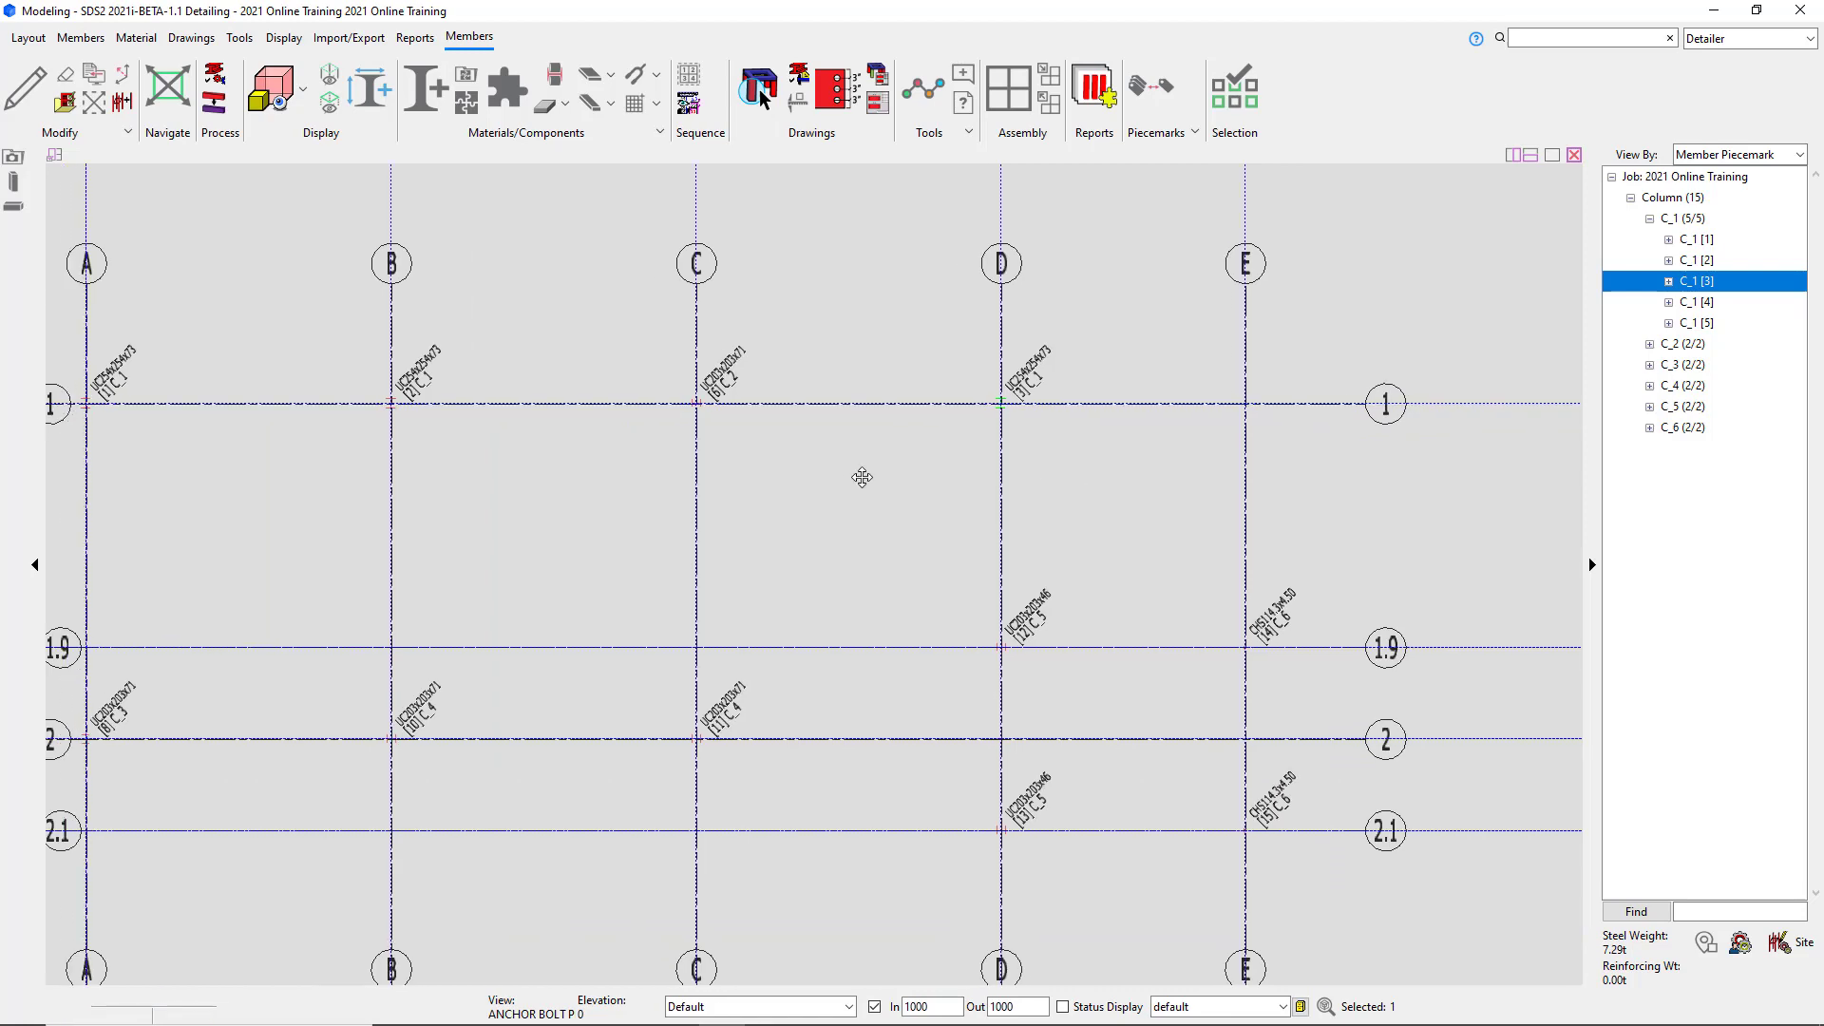
middle_drag(870, 471, 839, 424)
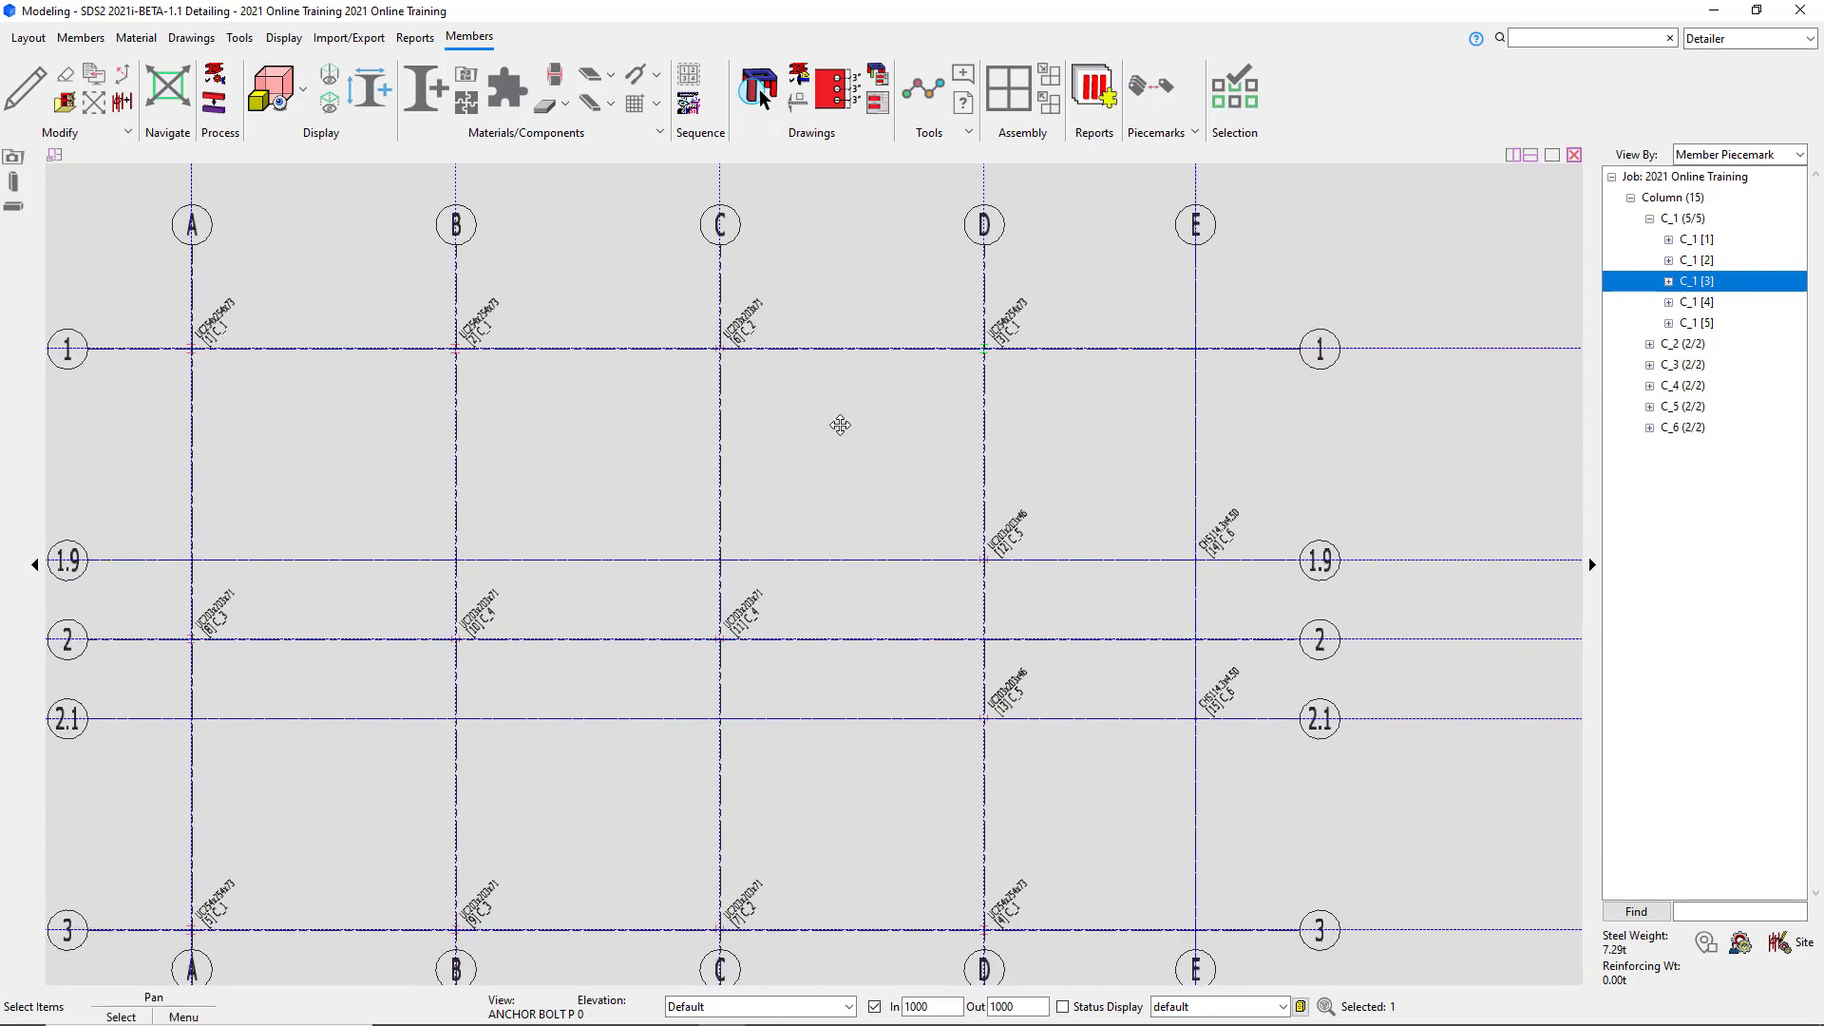
click(1687, 243)
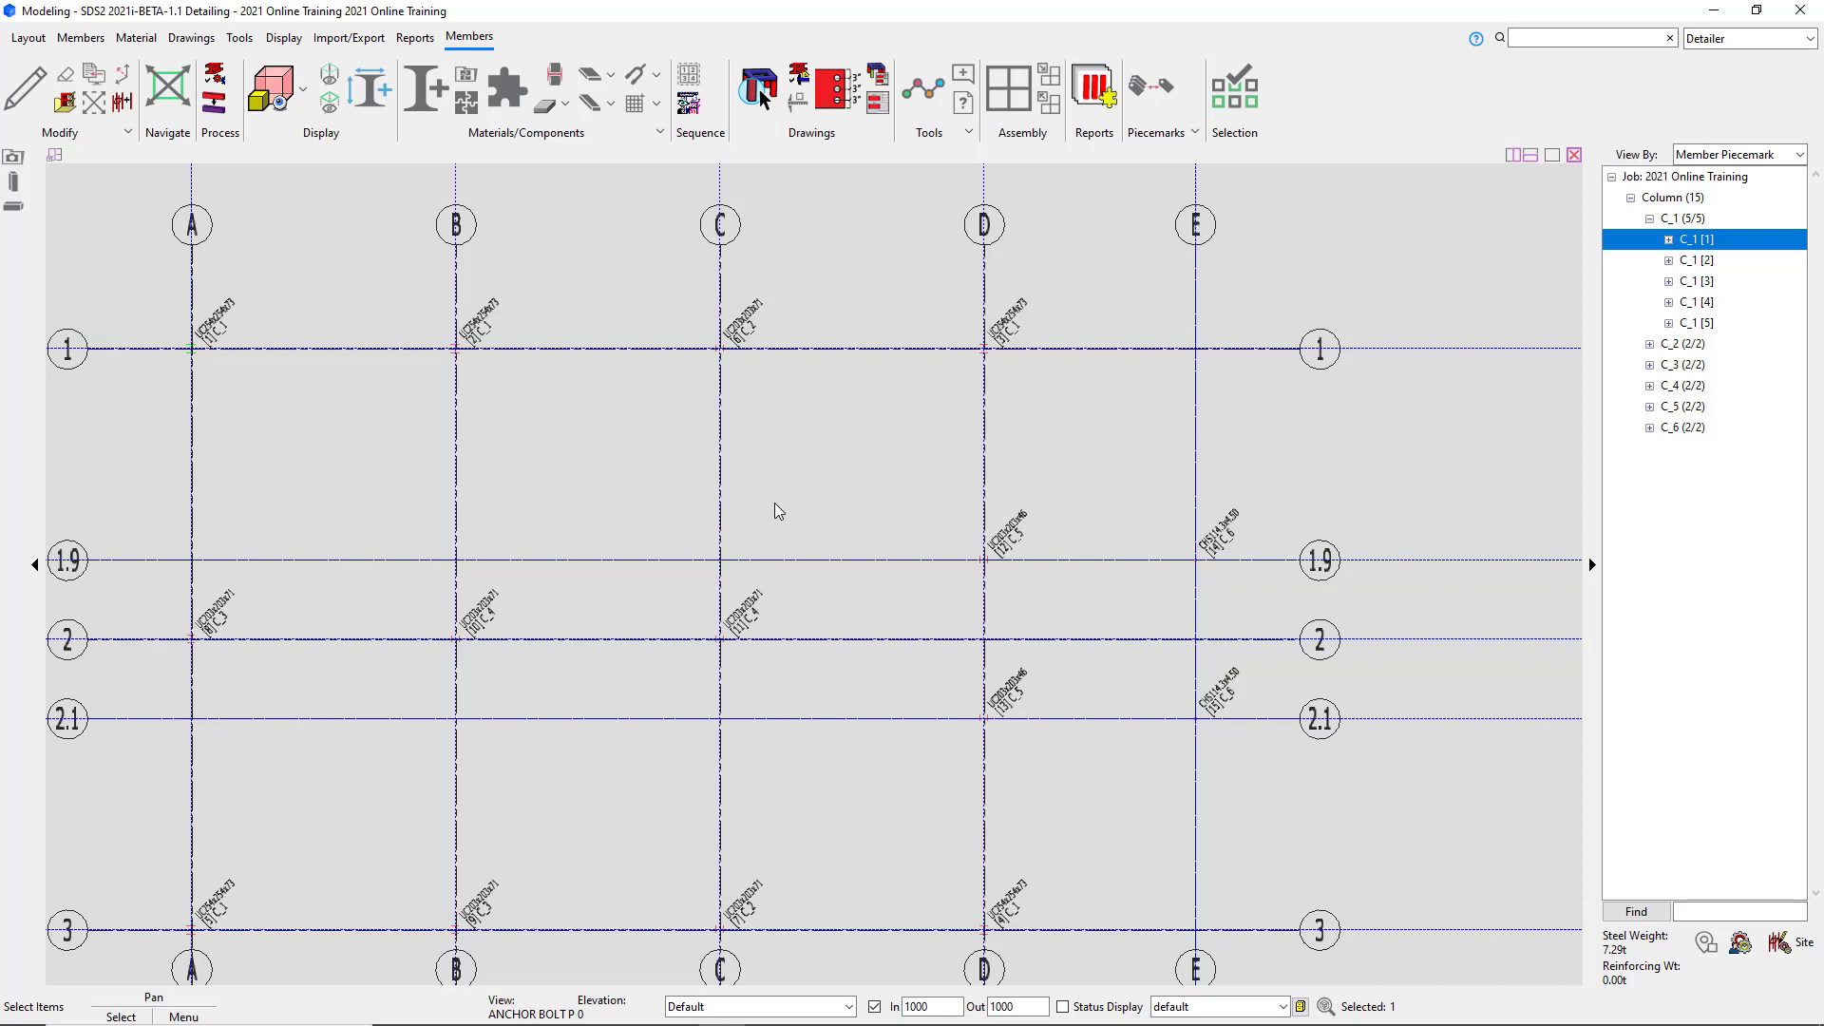
click(583, 478)
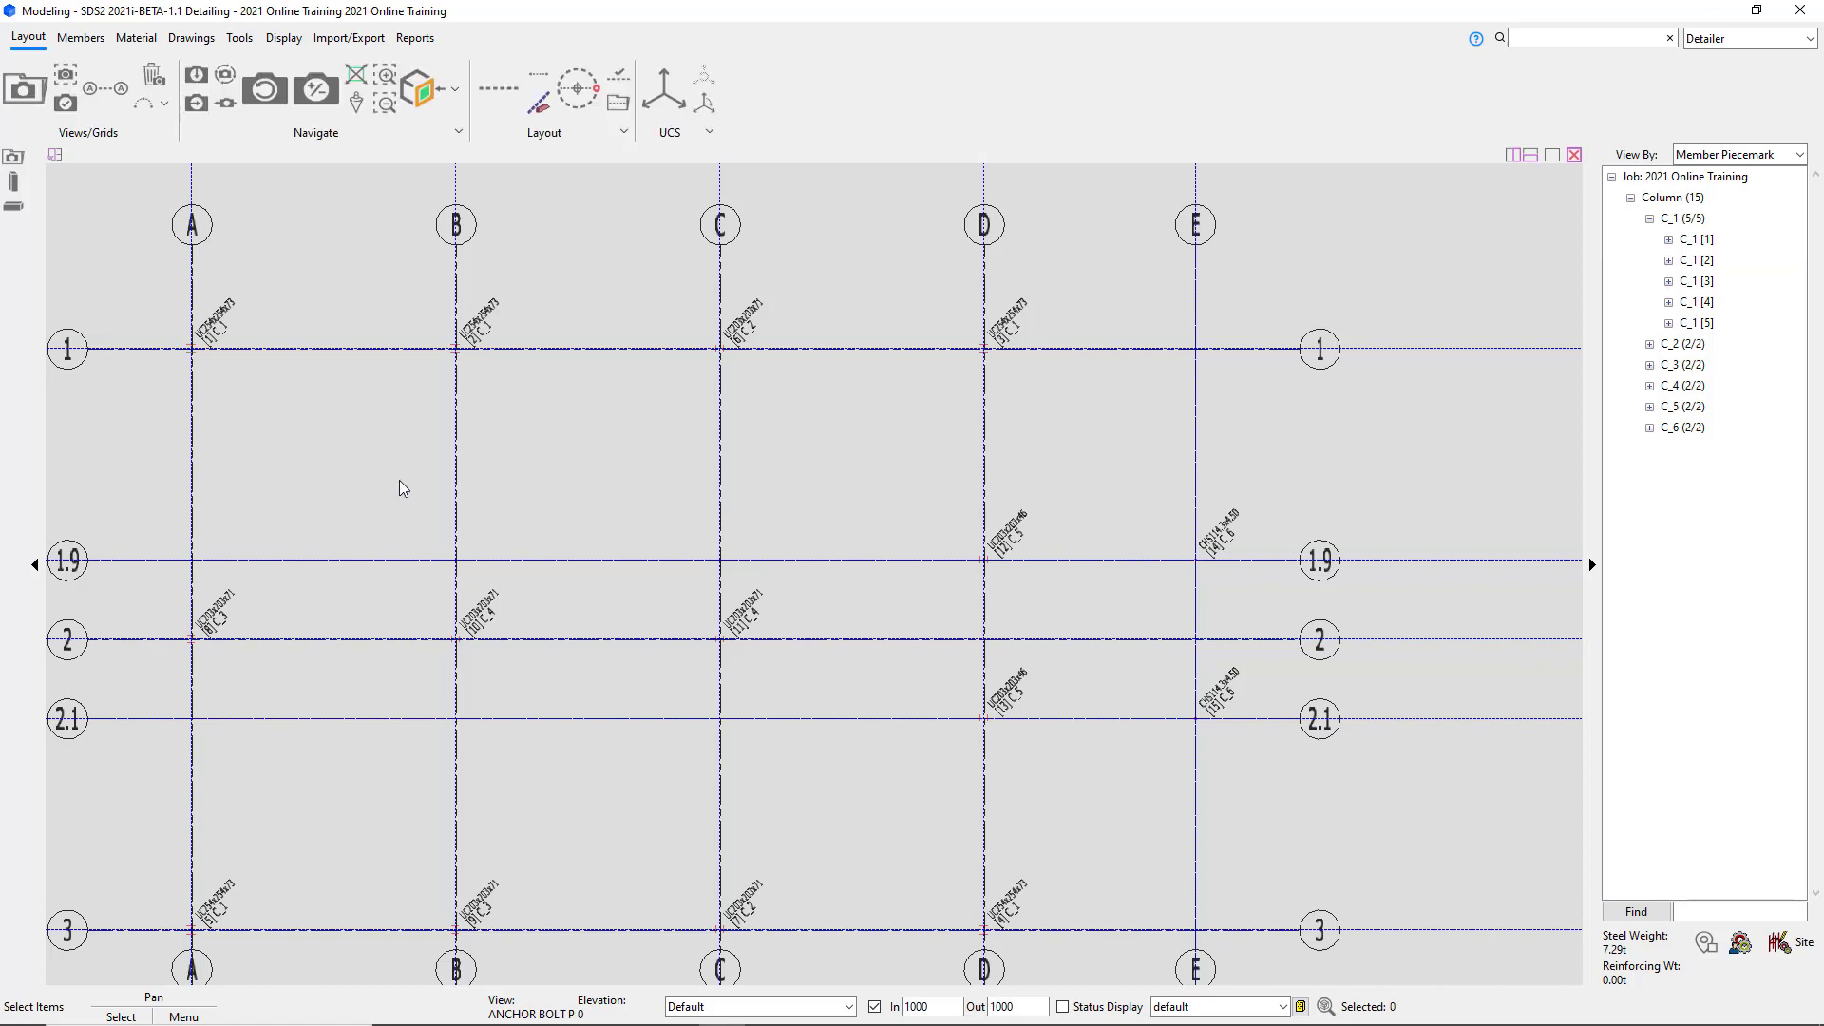
Change the display of all members to solids and inspect the column and base plate at grid A/1.
click(284, 39)
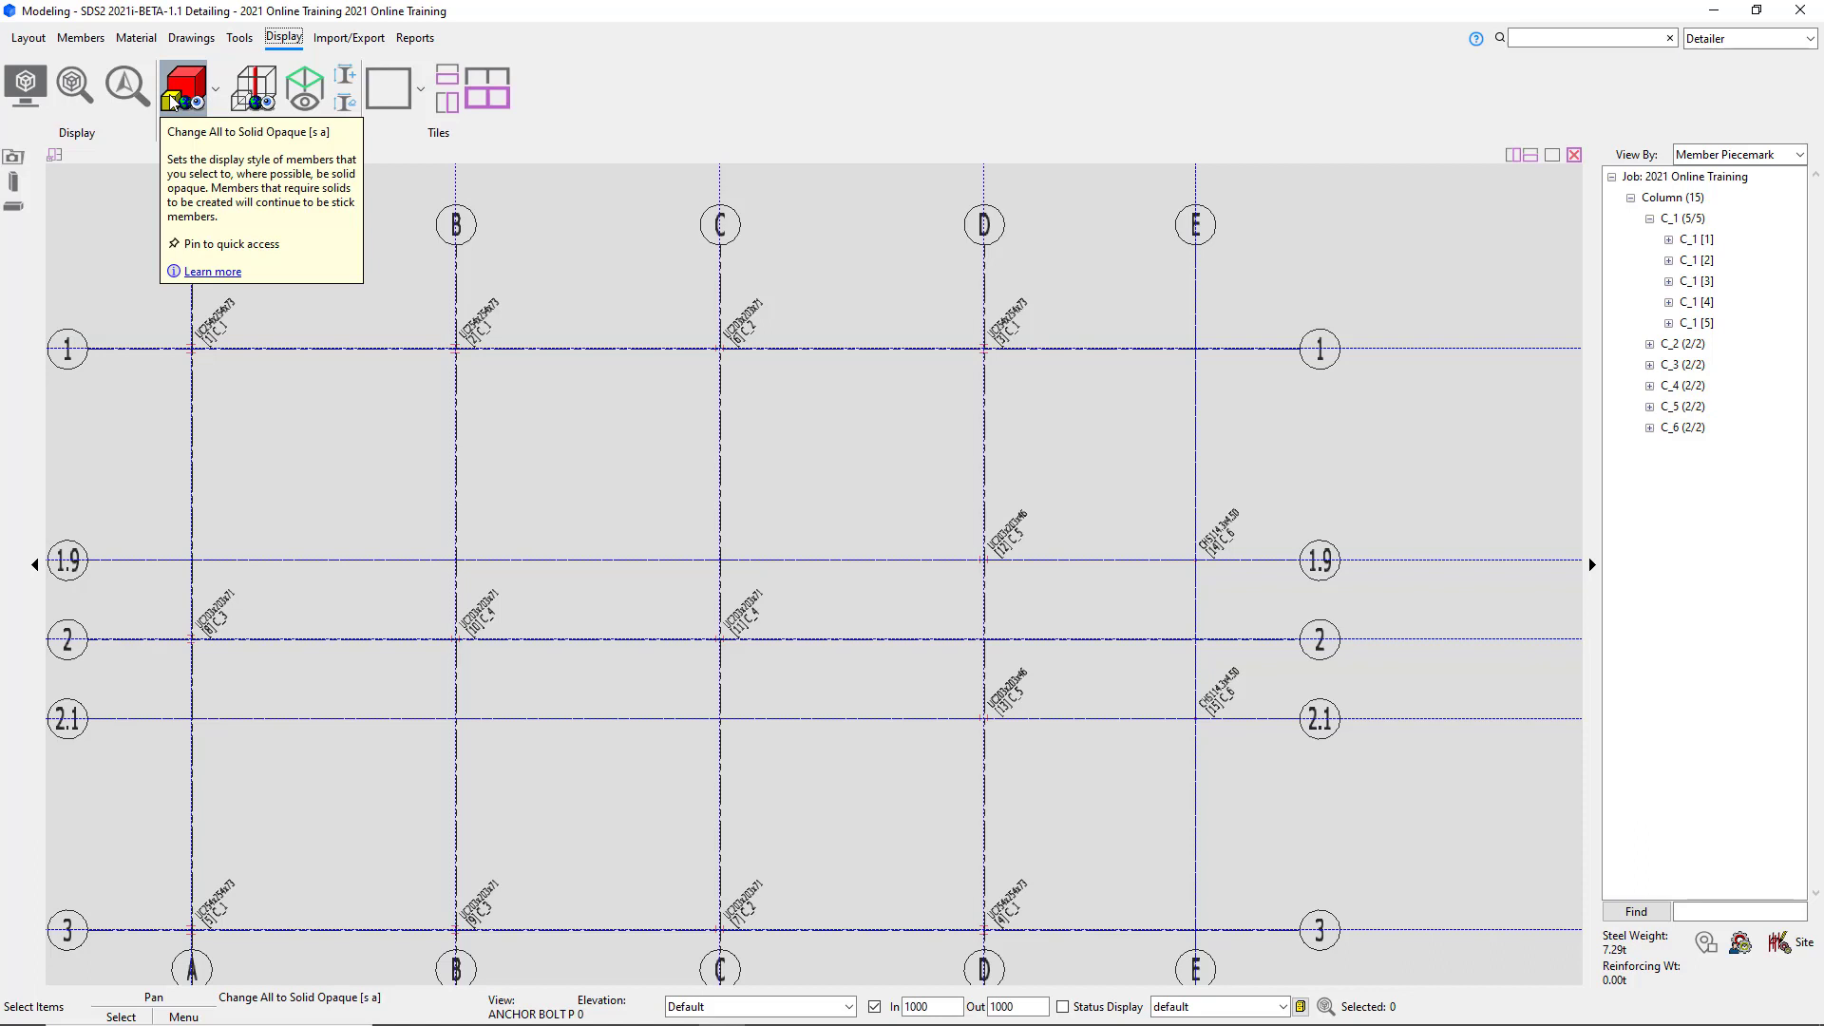
click(217, 103)
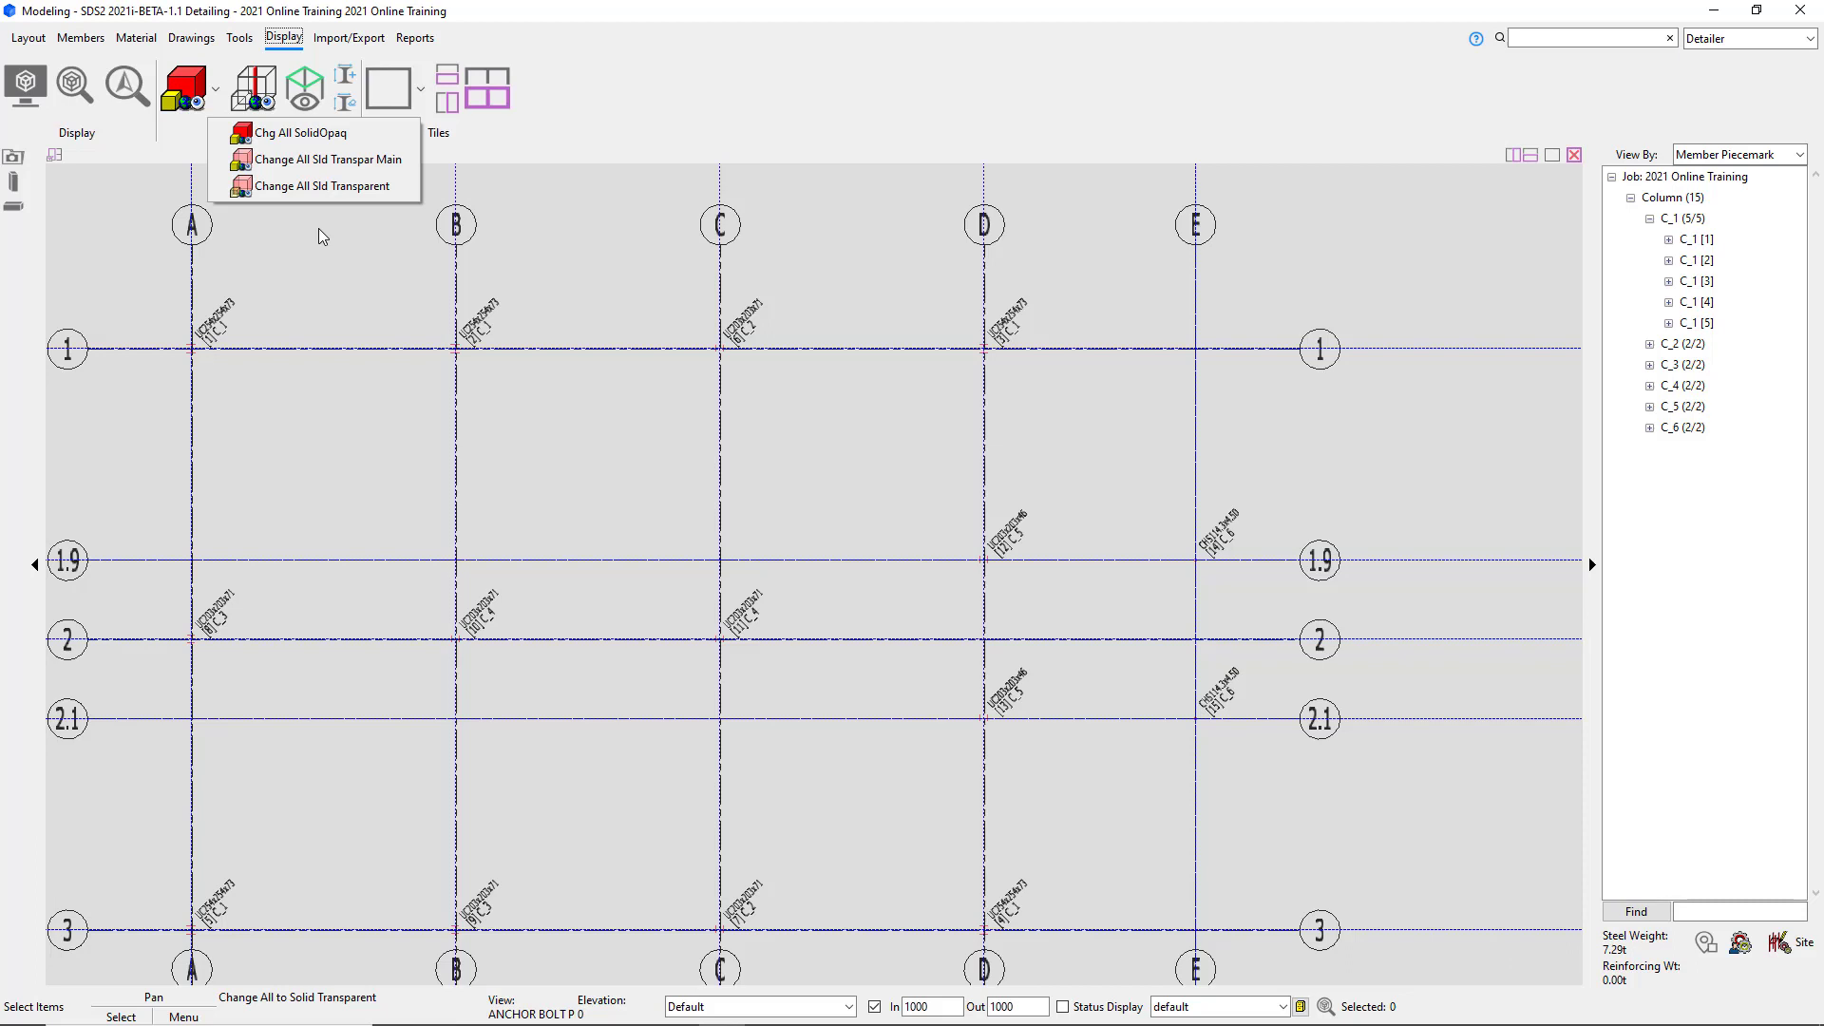
click(334, 275)
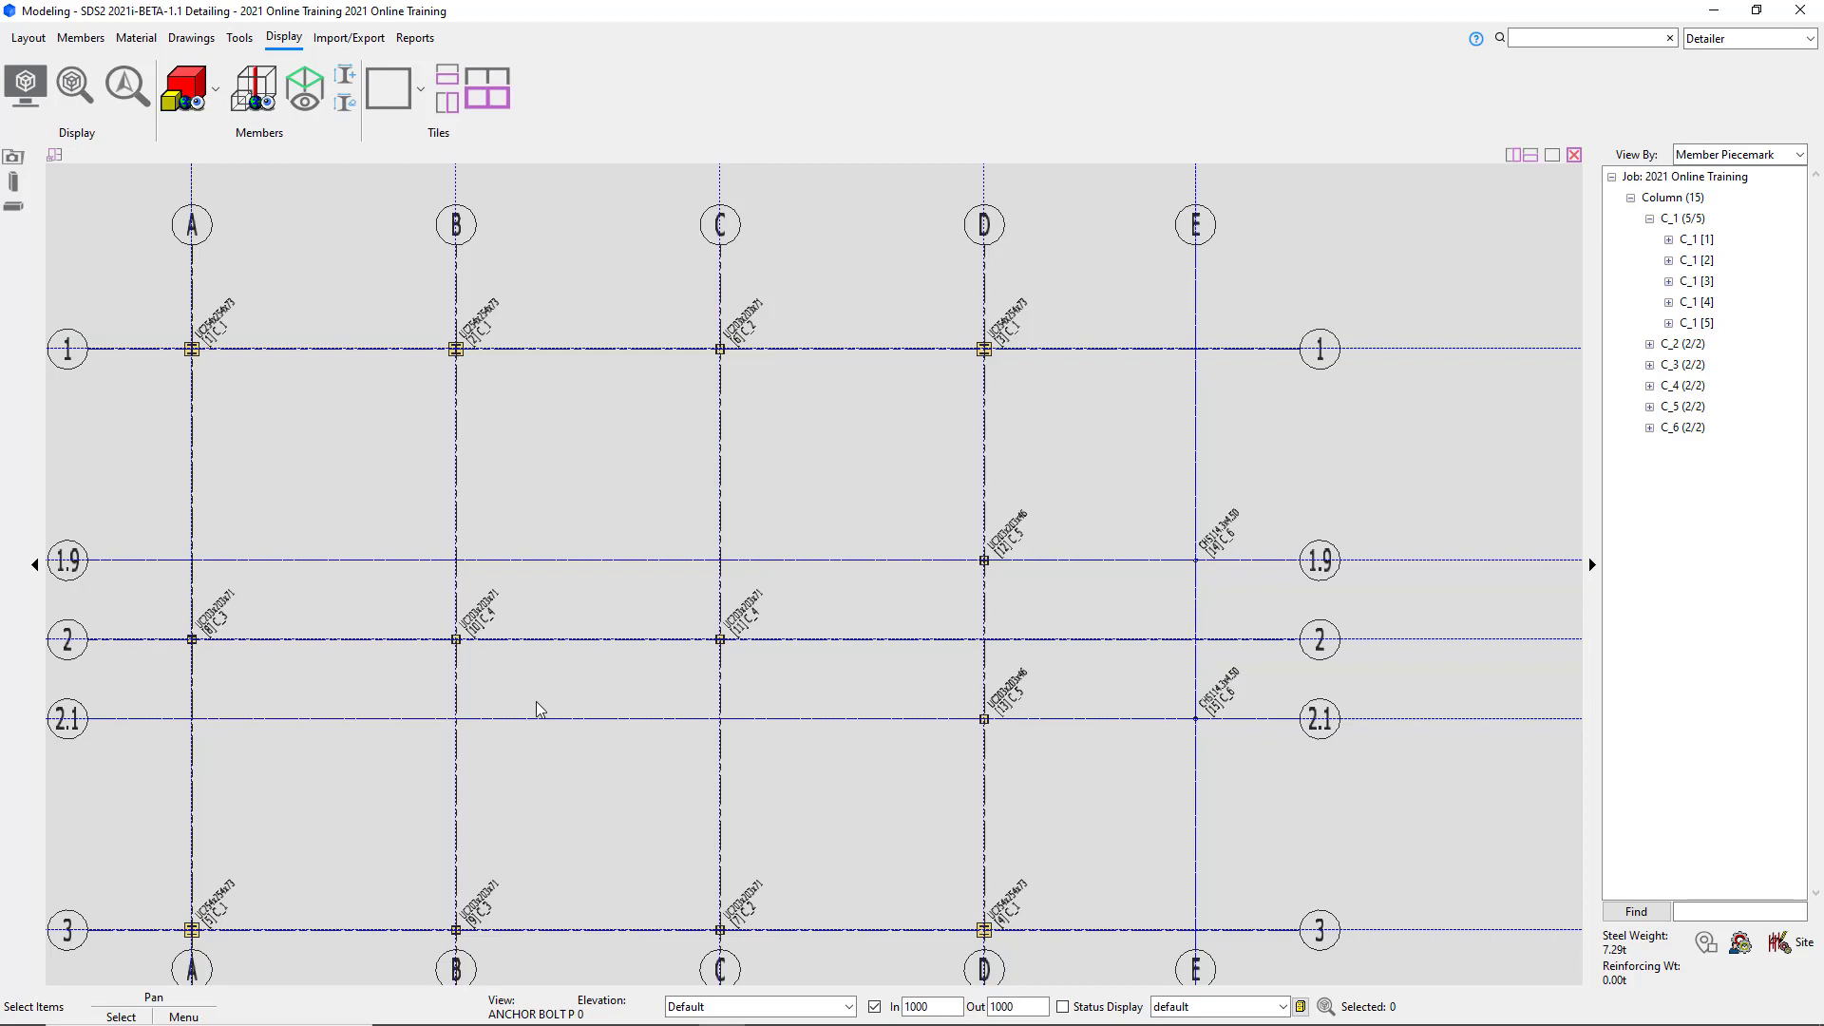
scroll(162, 348, up, 2)
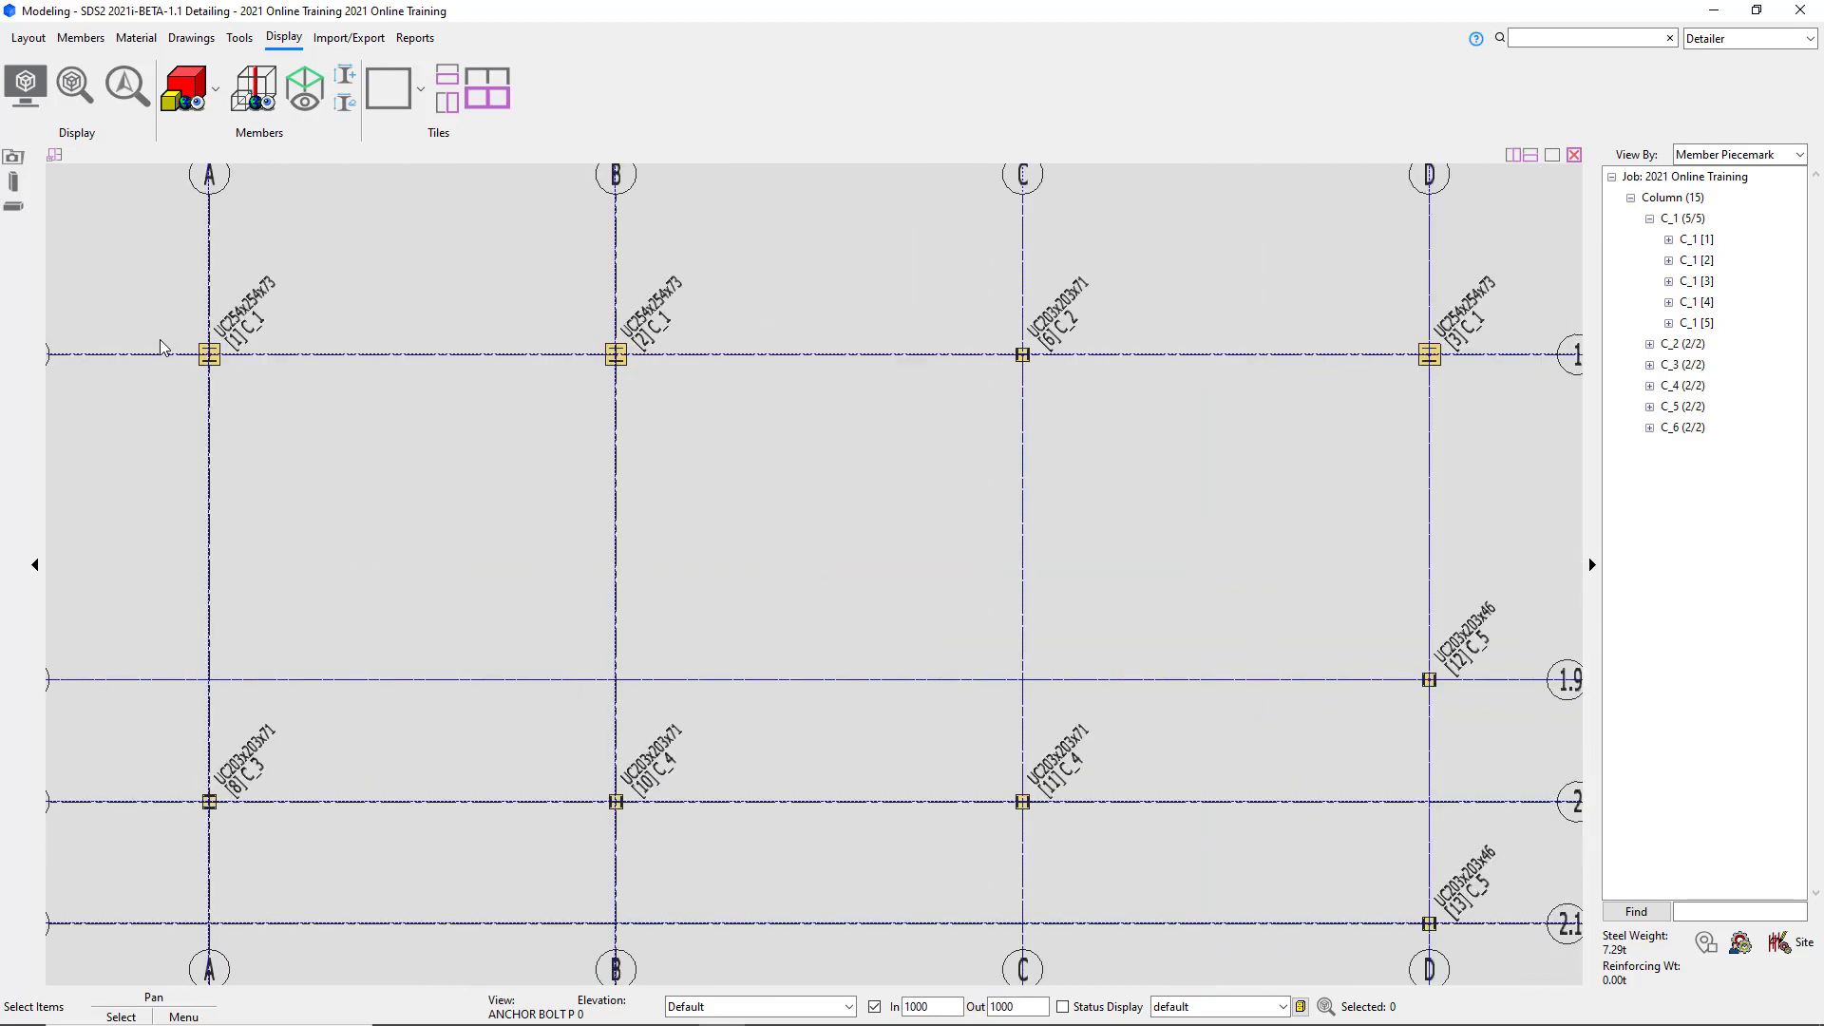
scroll(162, 348, up, 1)
scroll(346, 447, down, 3)
scroll(274, 489, up, 4)
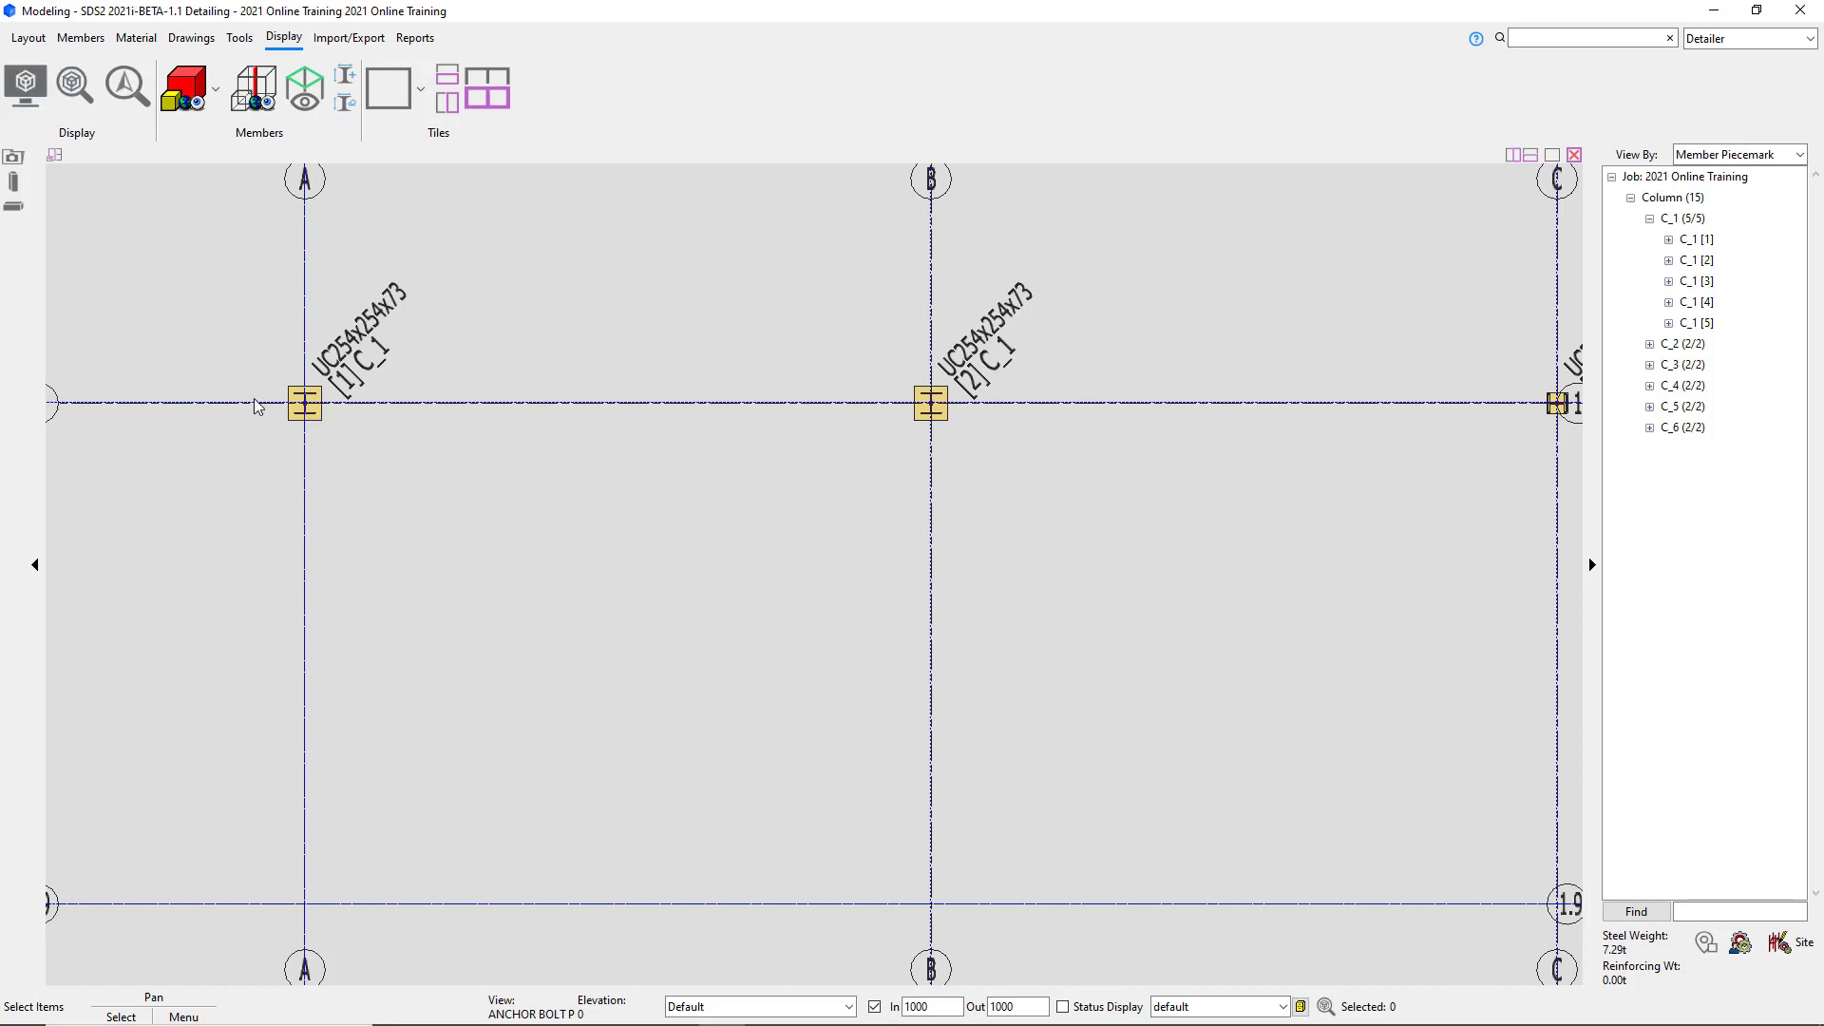
scroll(231, 312, up, 2)
scroll(306, 522, up, 1)
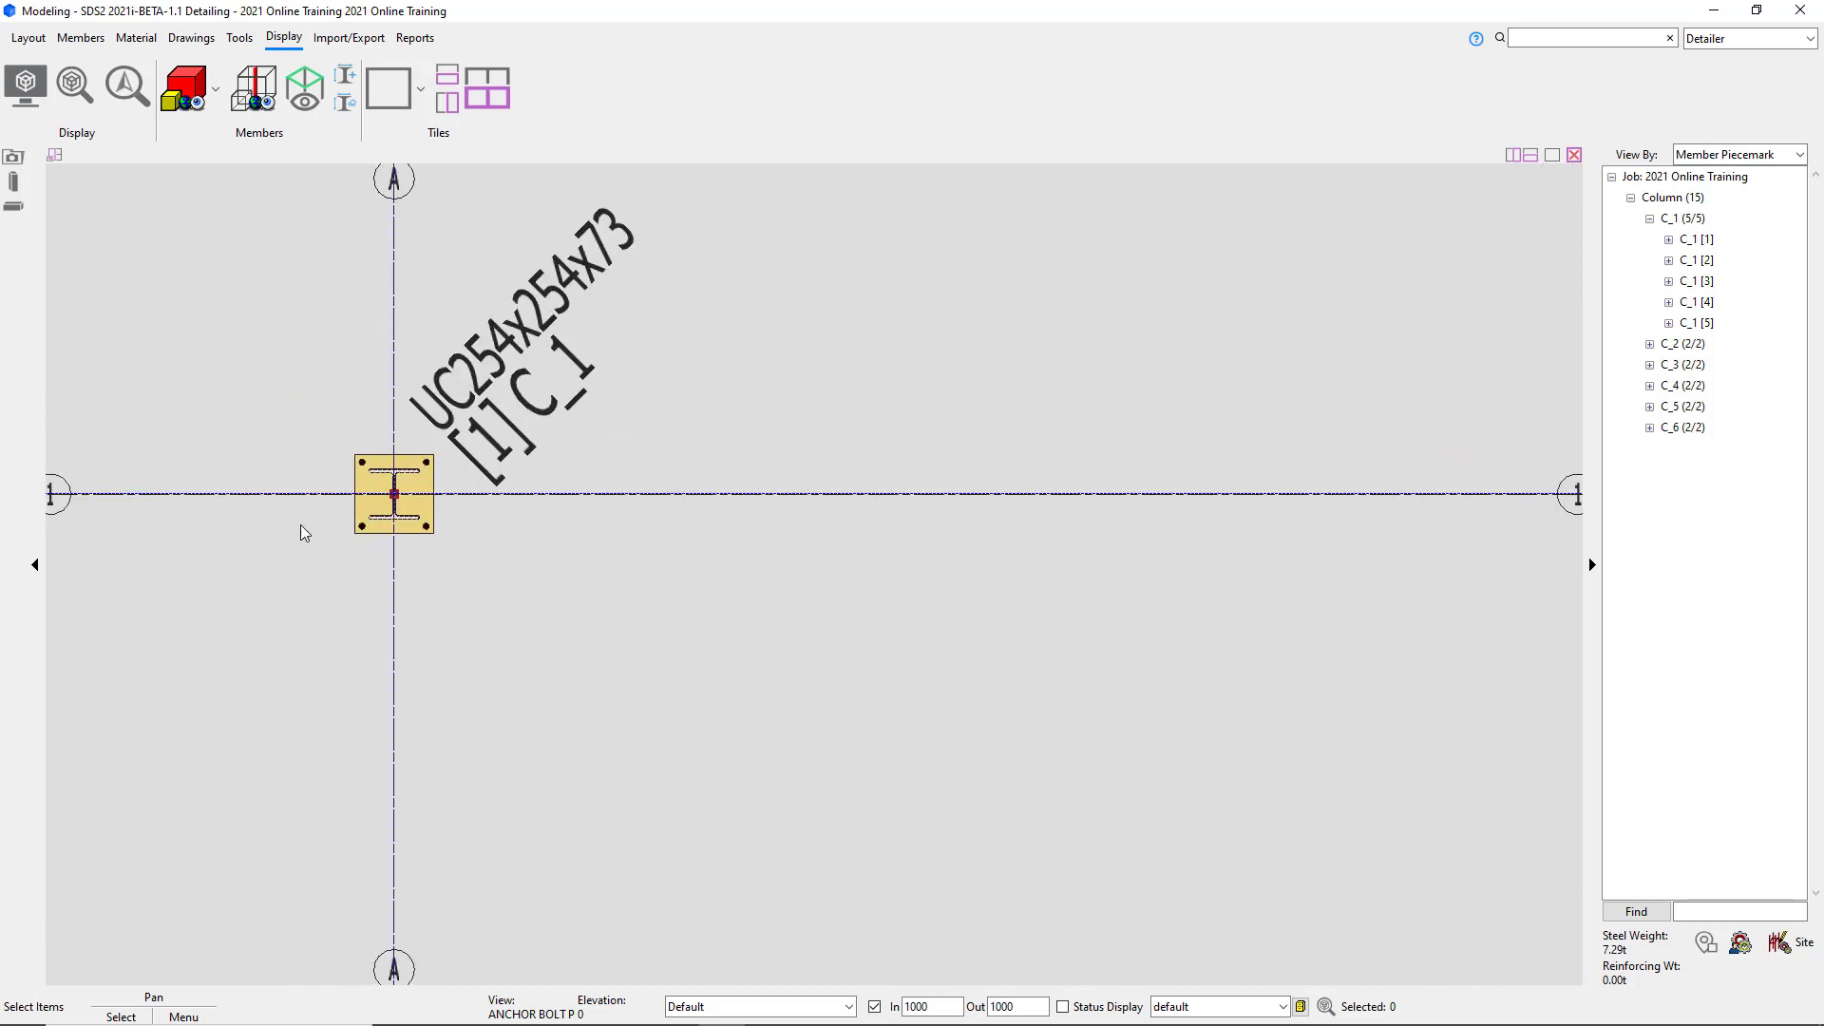
scroll(358, 504, up, 2)
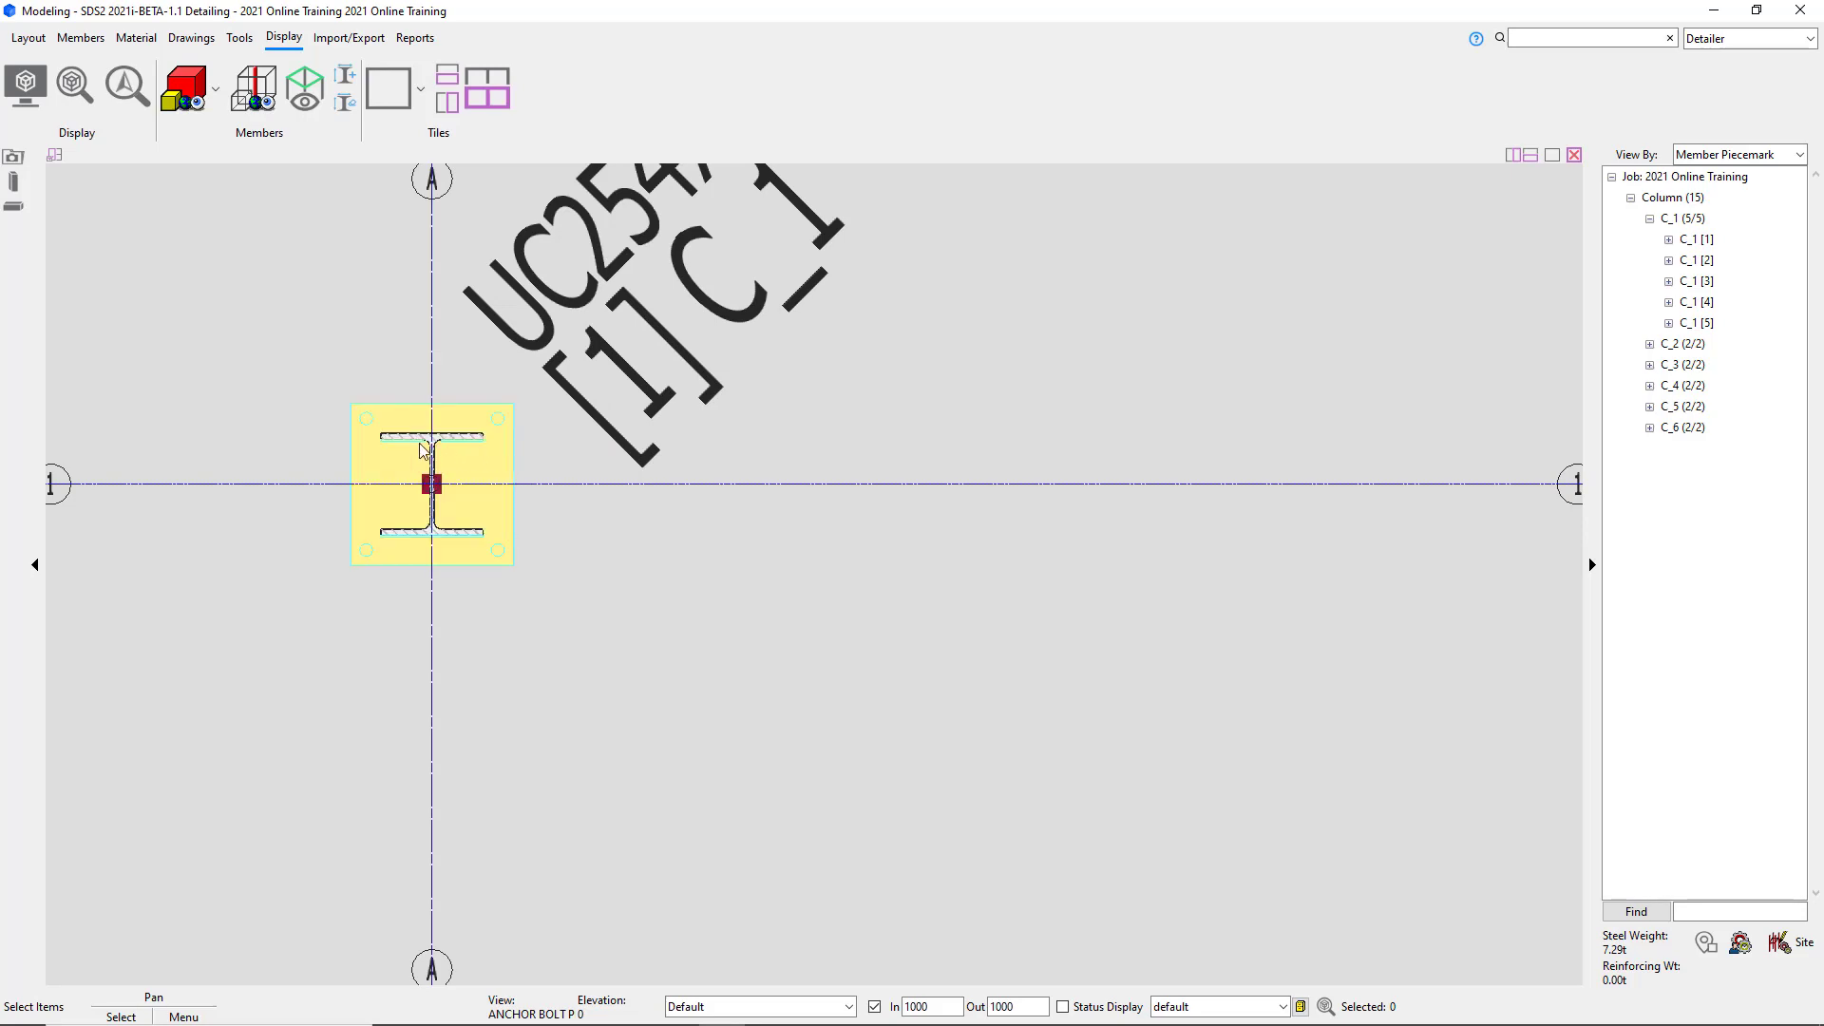
Open the member edit settings of the column at grid A/1 from its base plate connection and check the erection pin hole options.
double_click(503, 475)
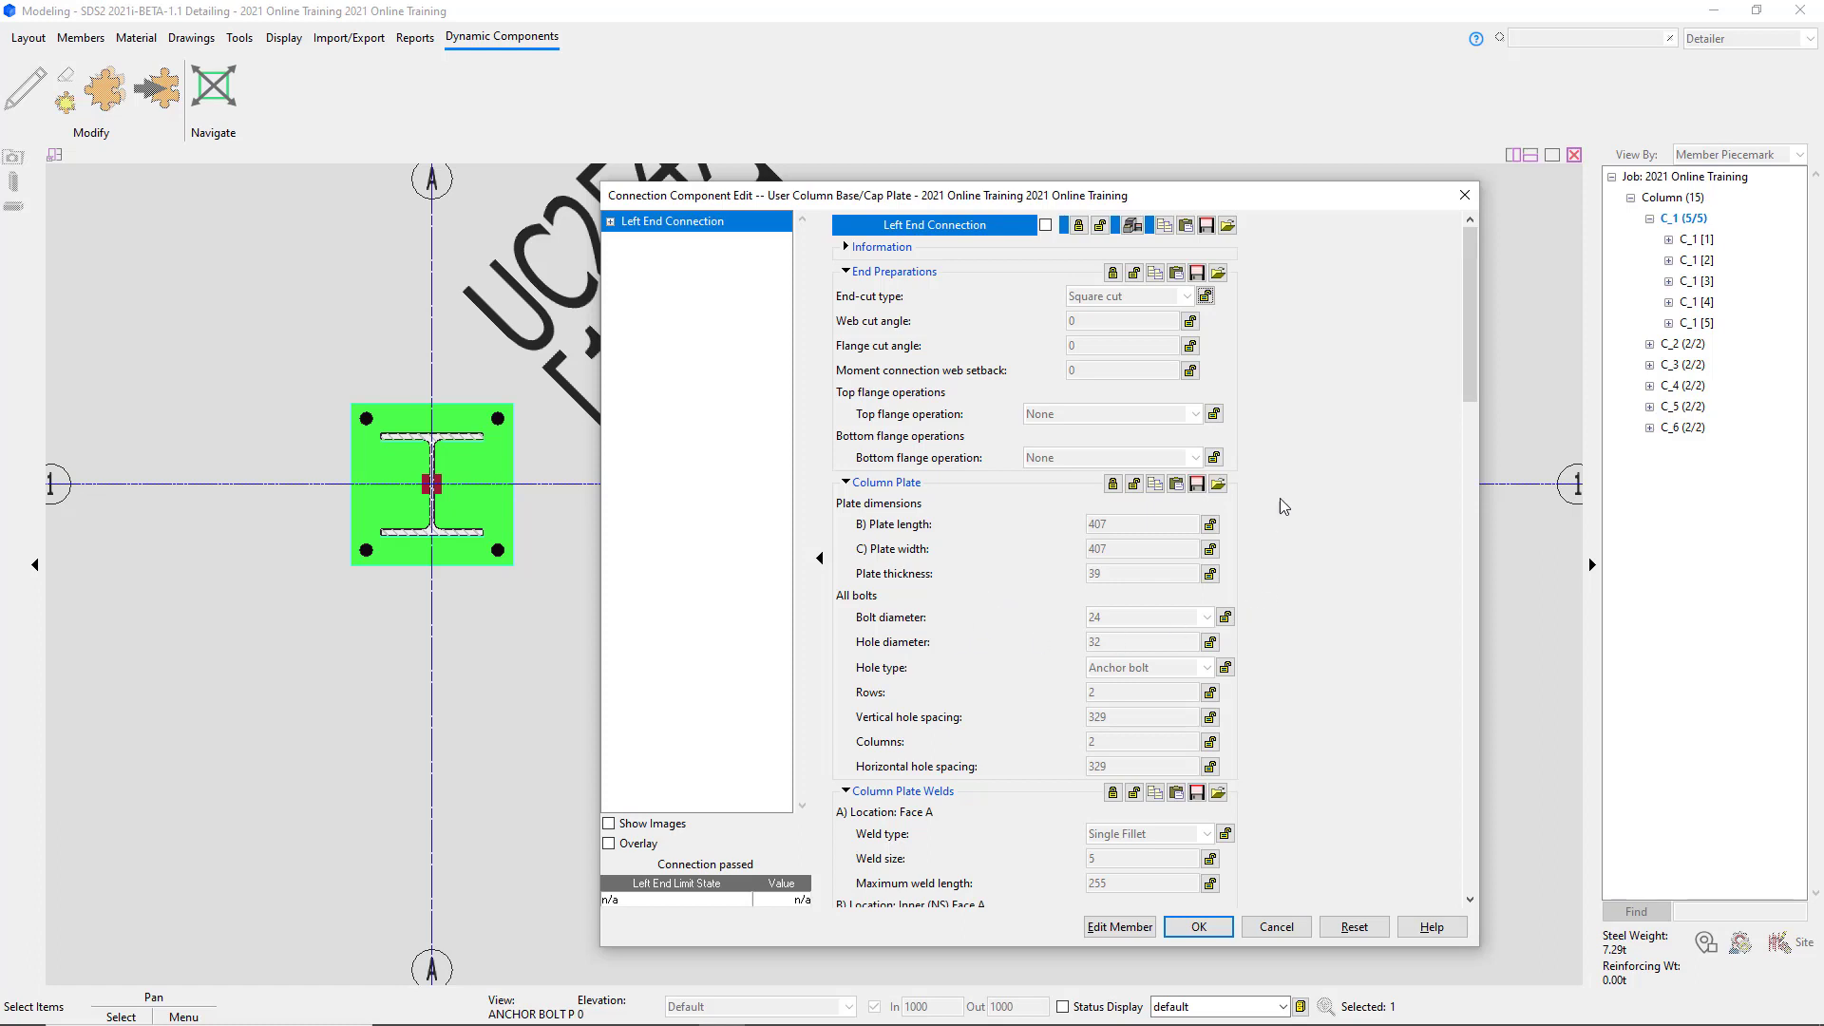
click(1118, 928)
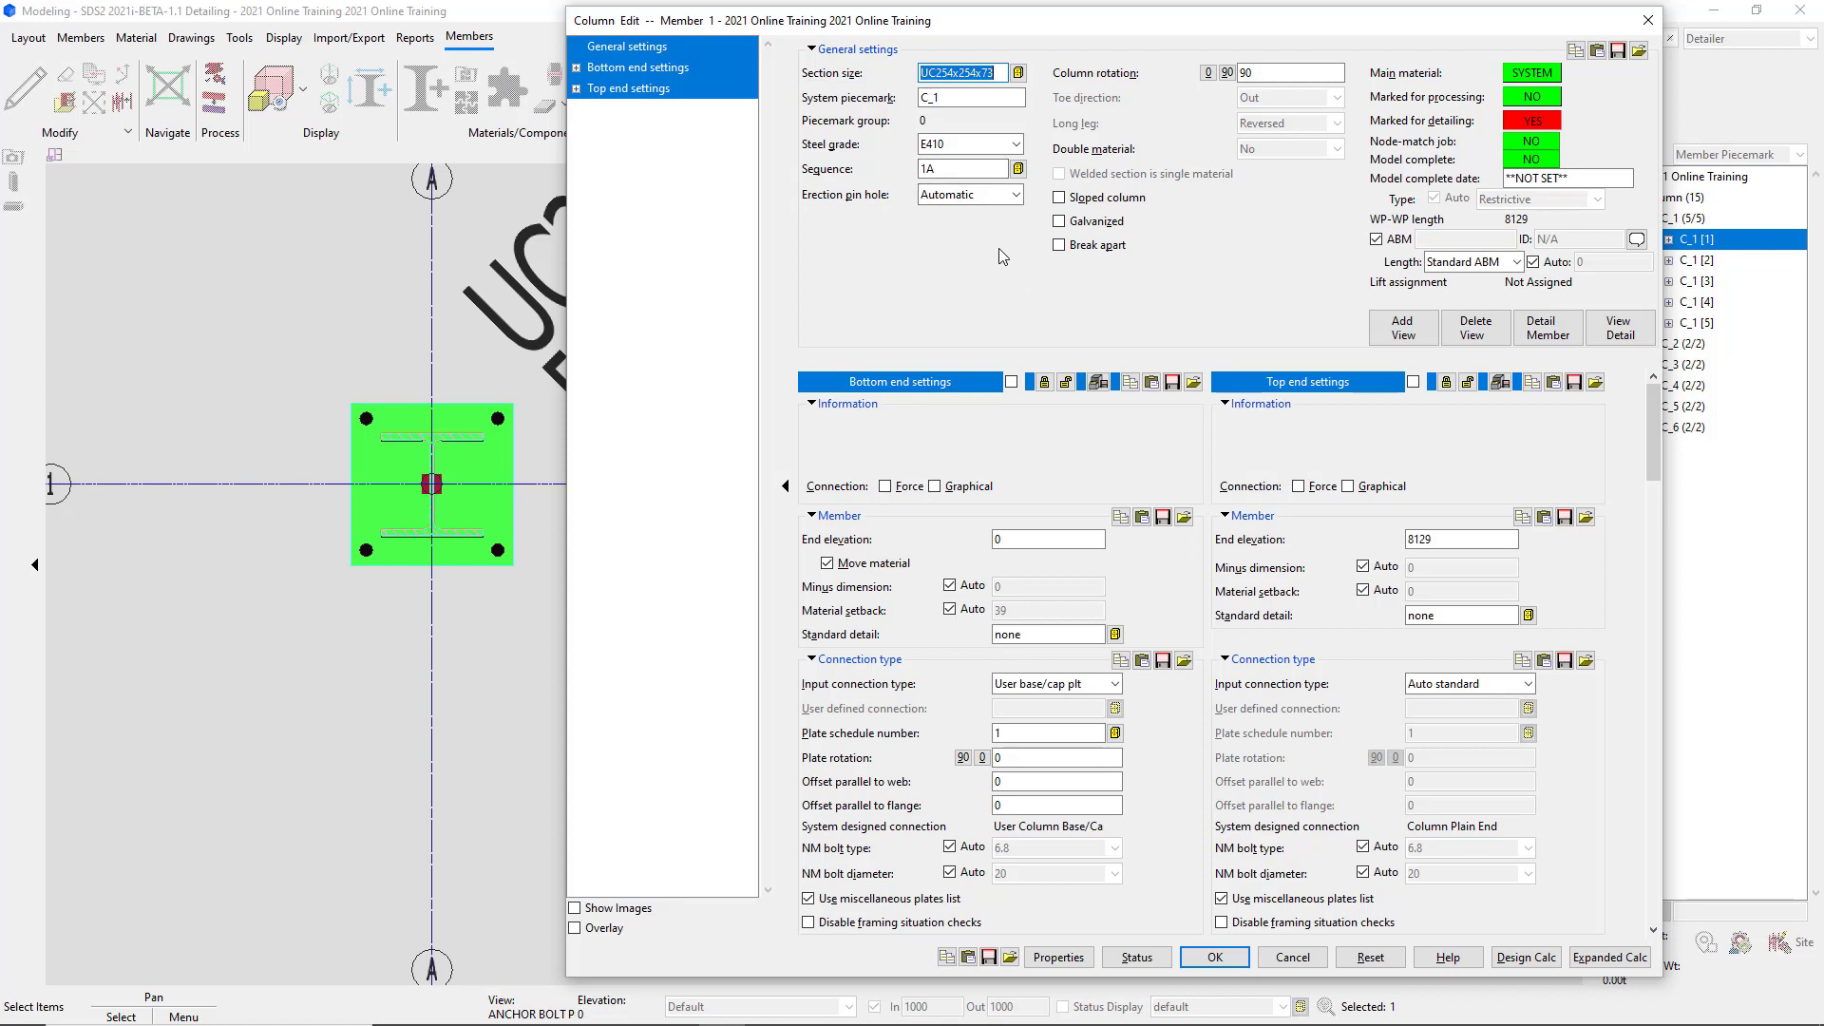
click(1016, 195)
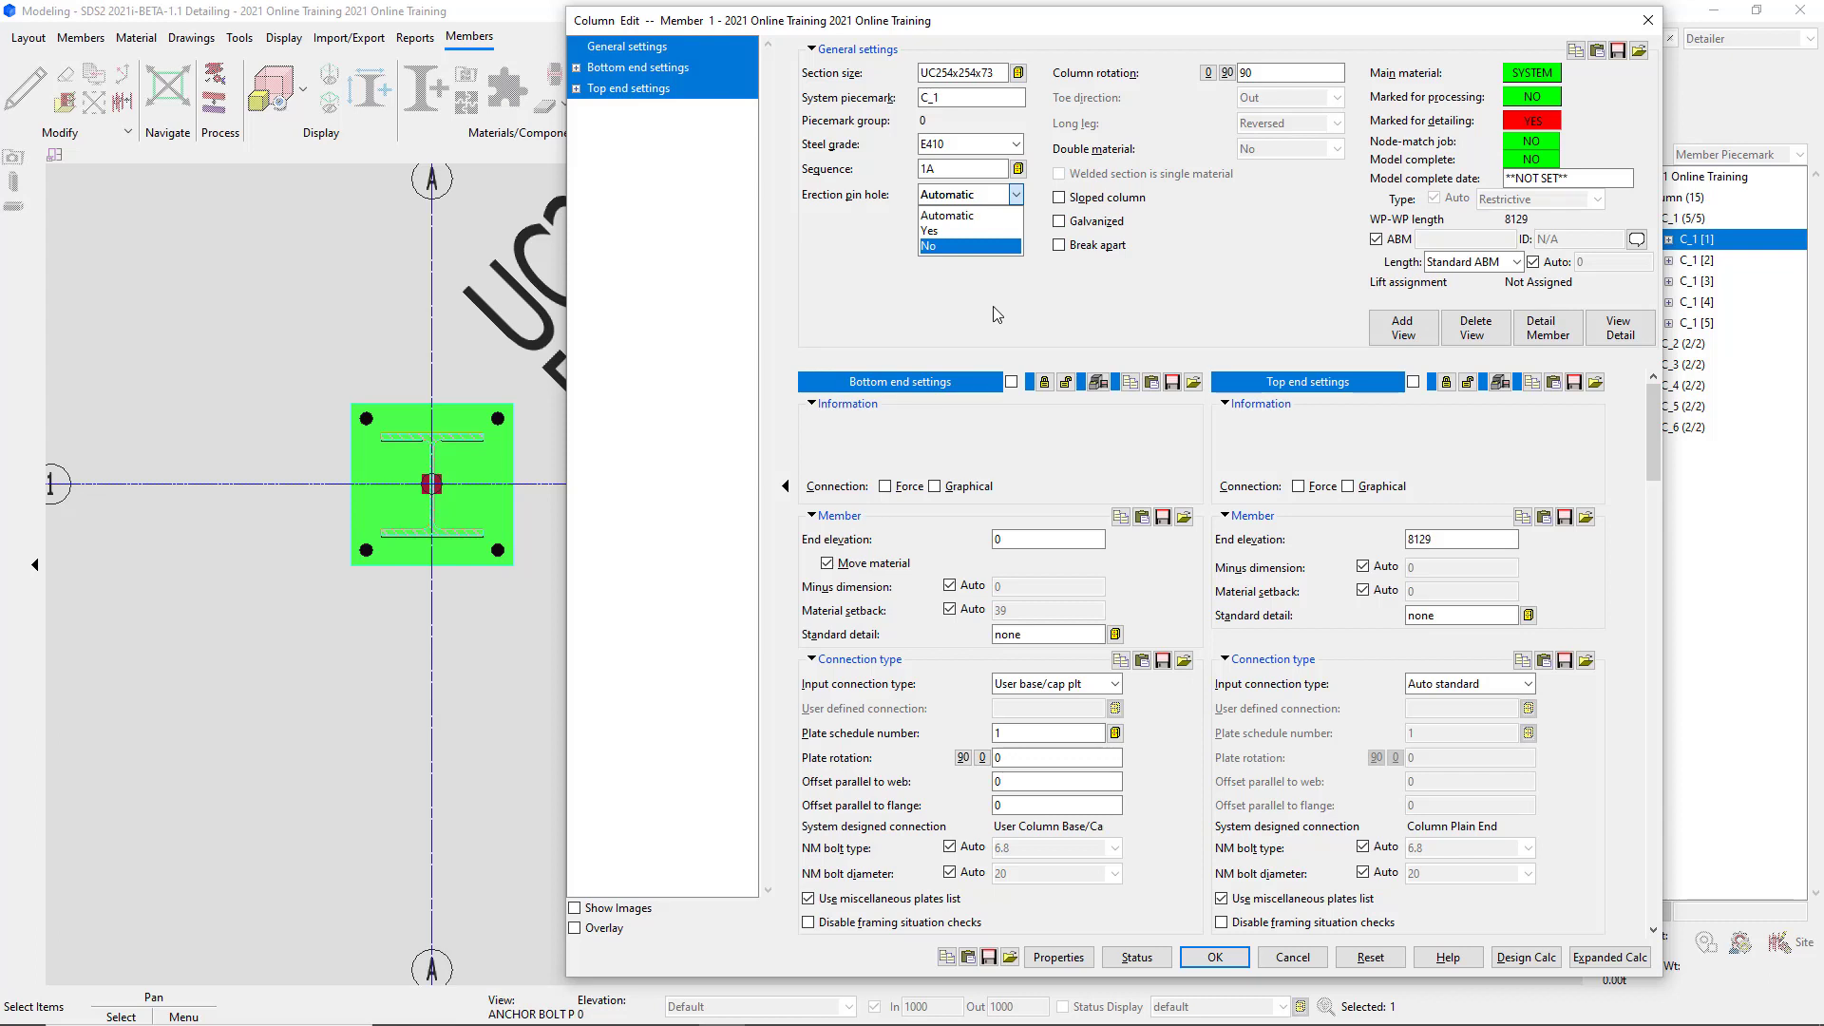
click(994, 306)
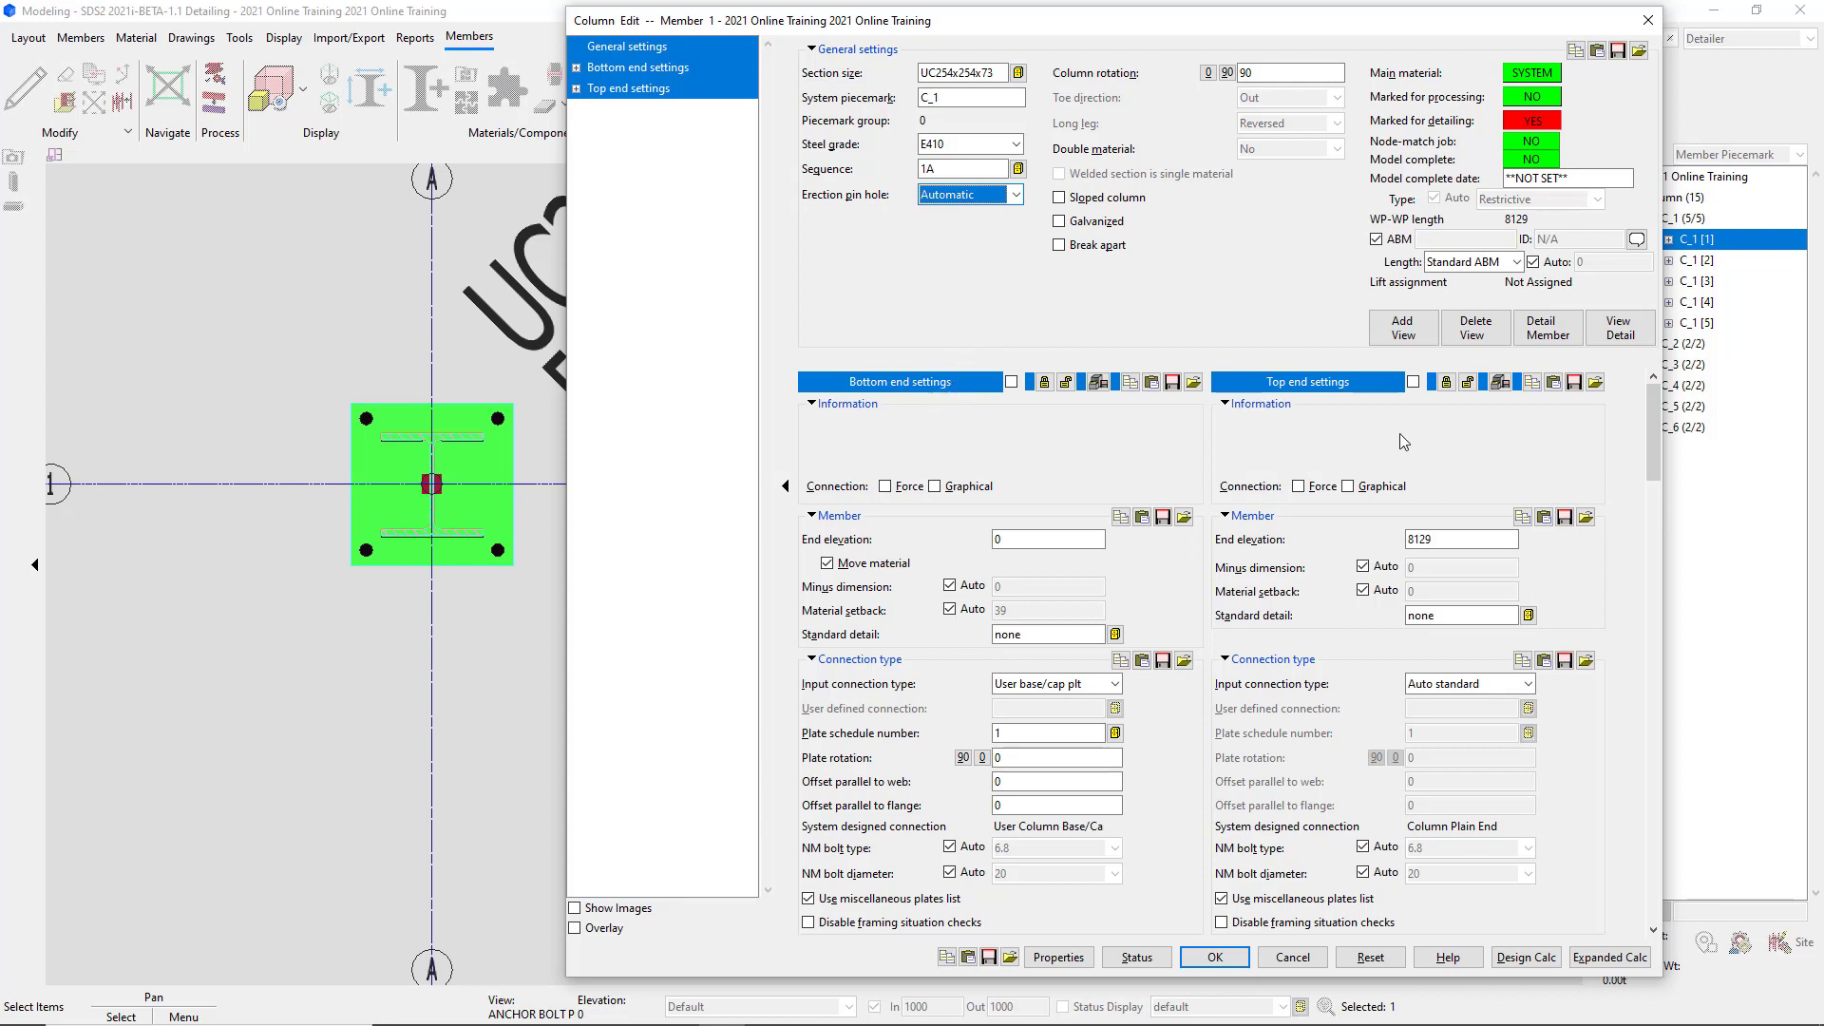
Examine the column's end settings from the information section down to the column plate, then dismiss the column edit without changes.
click(862, 405)
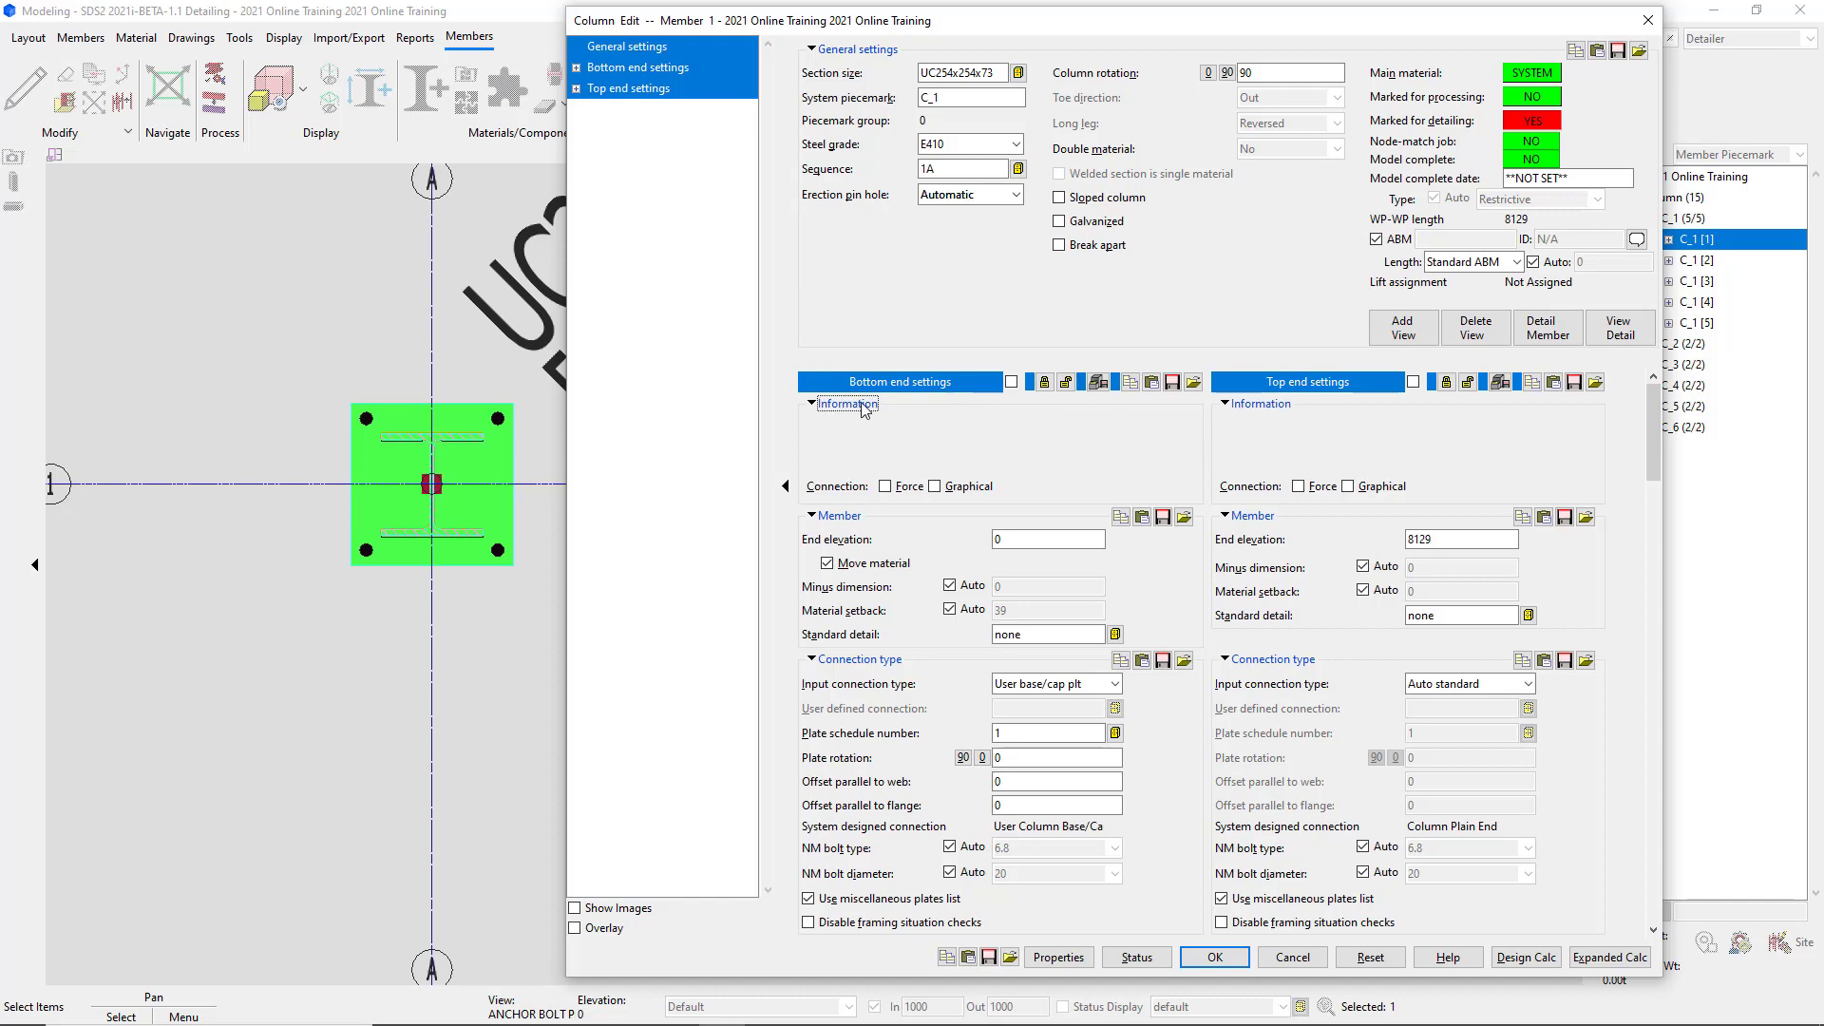
click(862, 406)
click(863, 406)
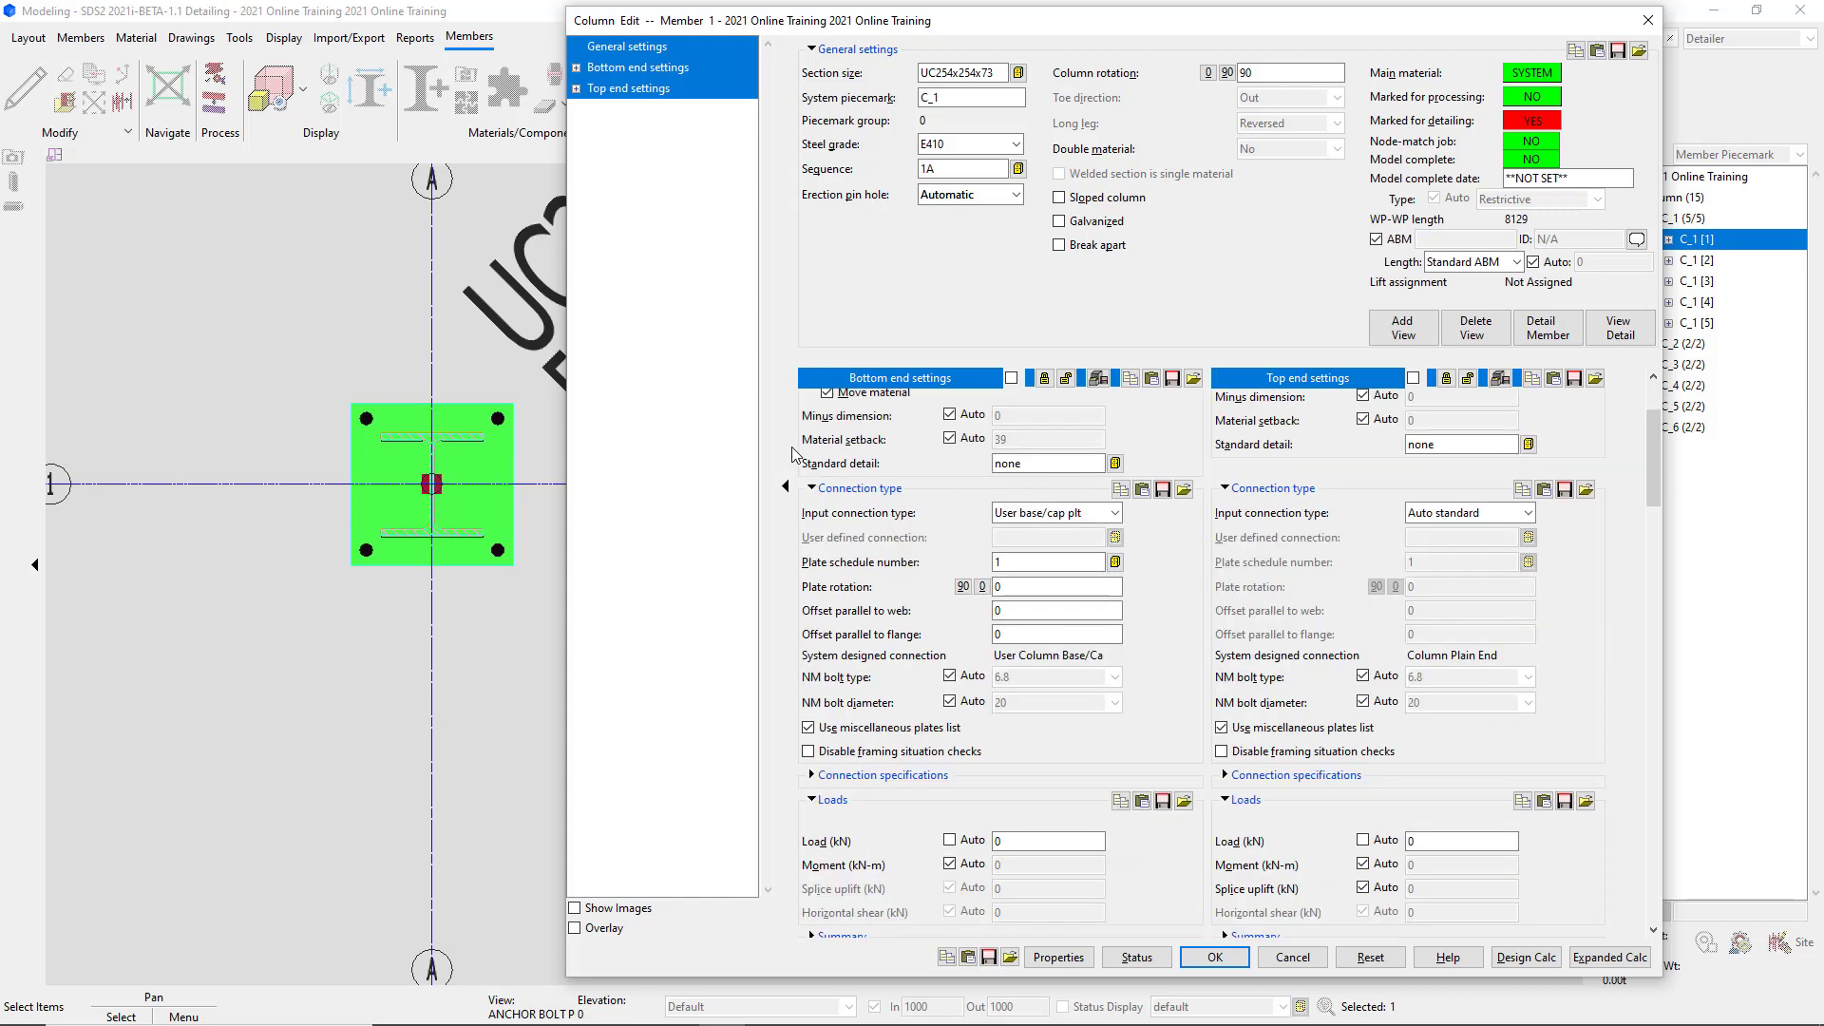
click(1013, 541)
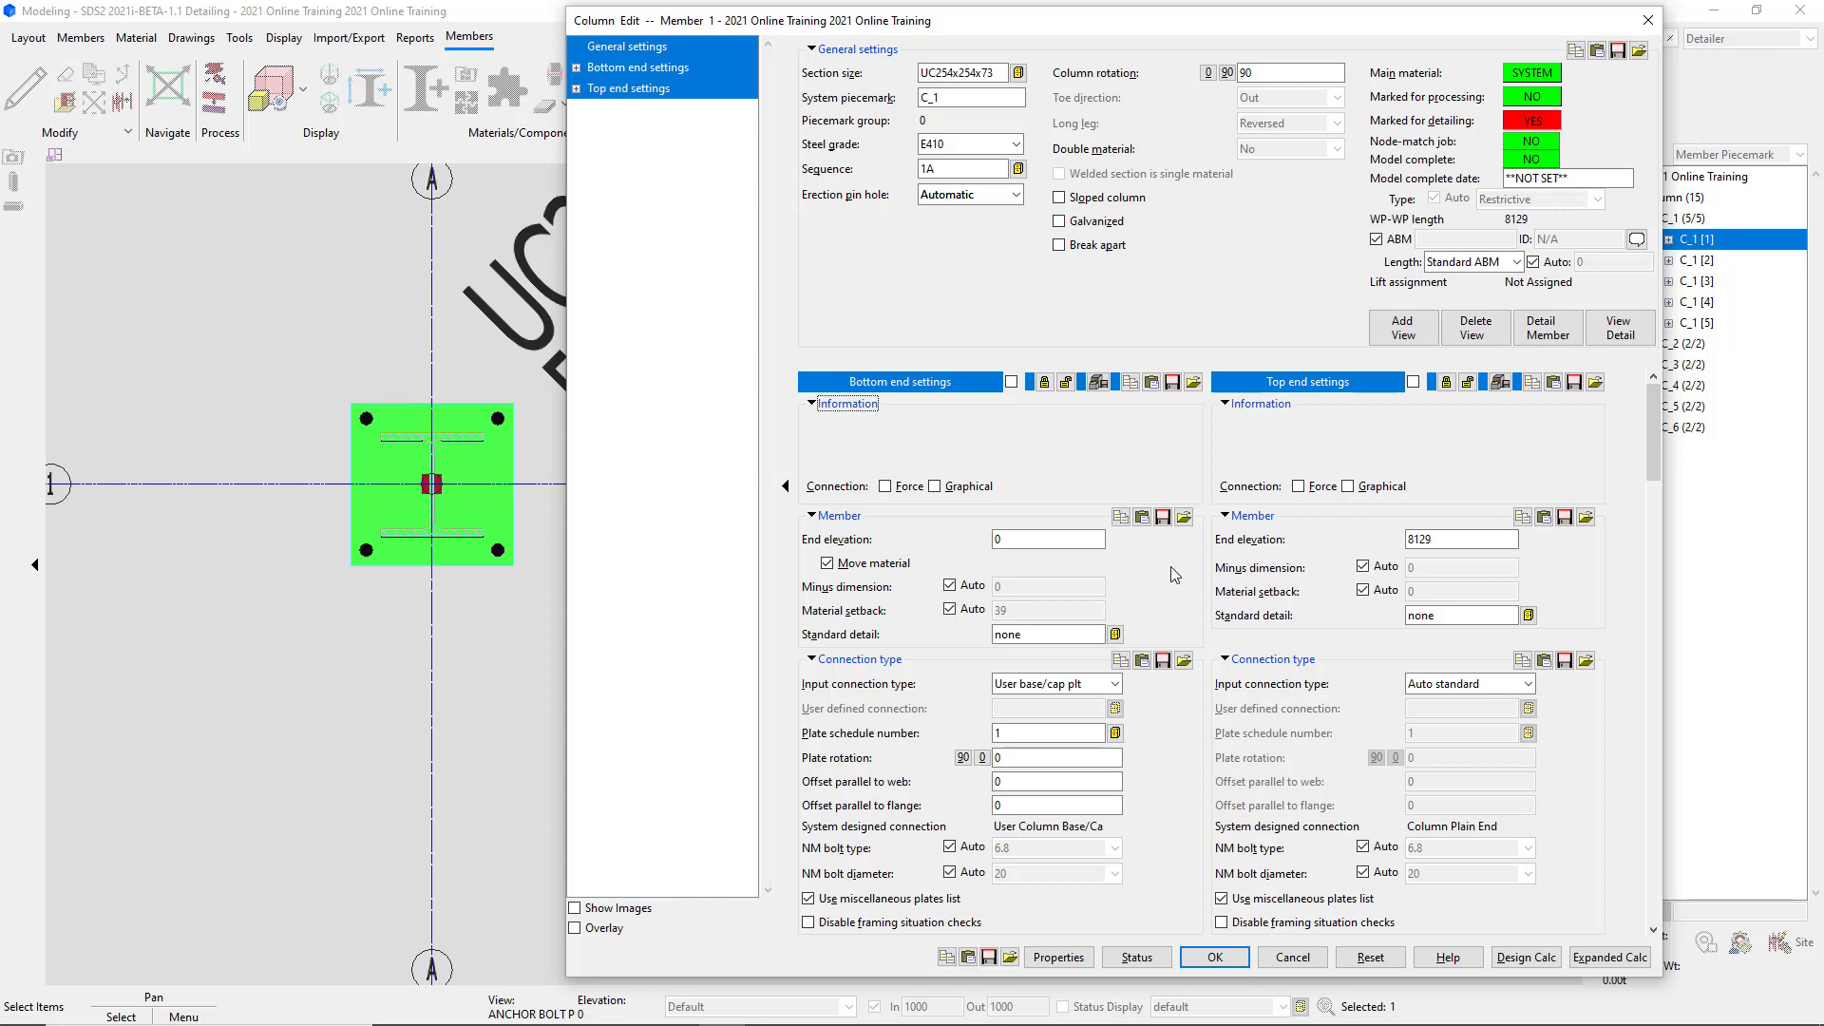
scroll(1172, 549, down, 3)
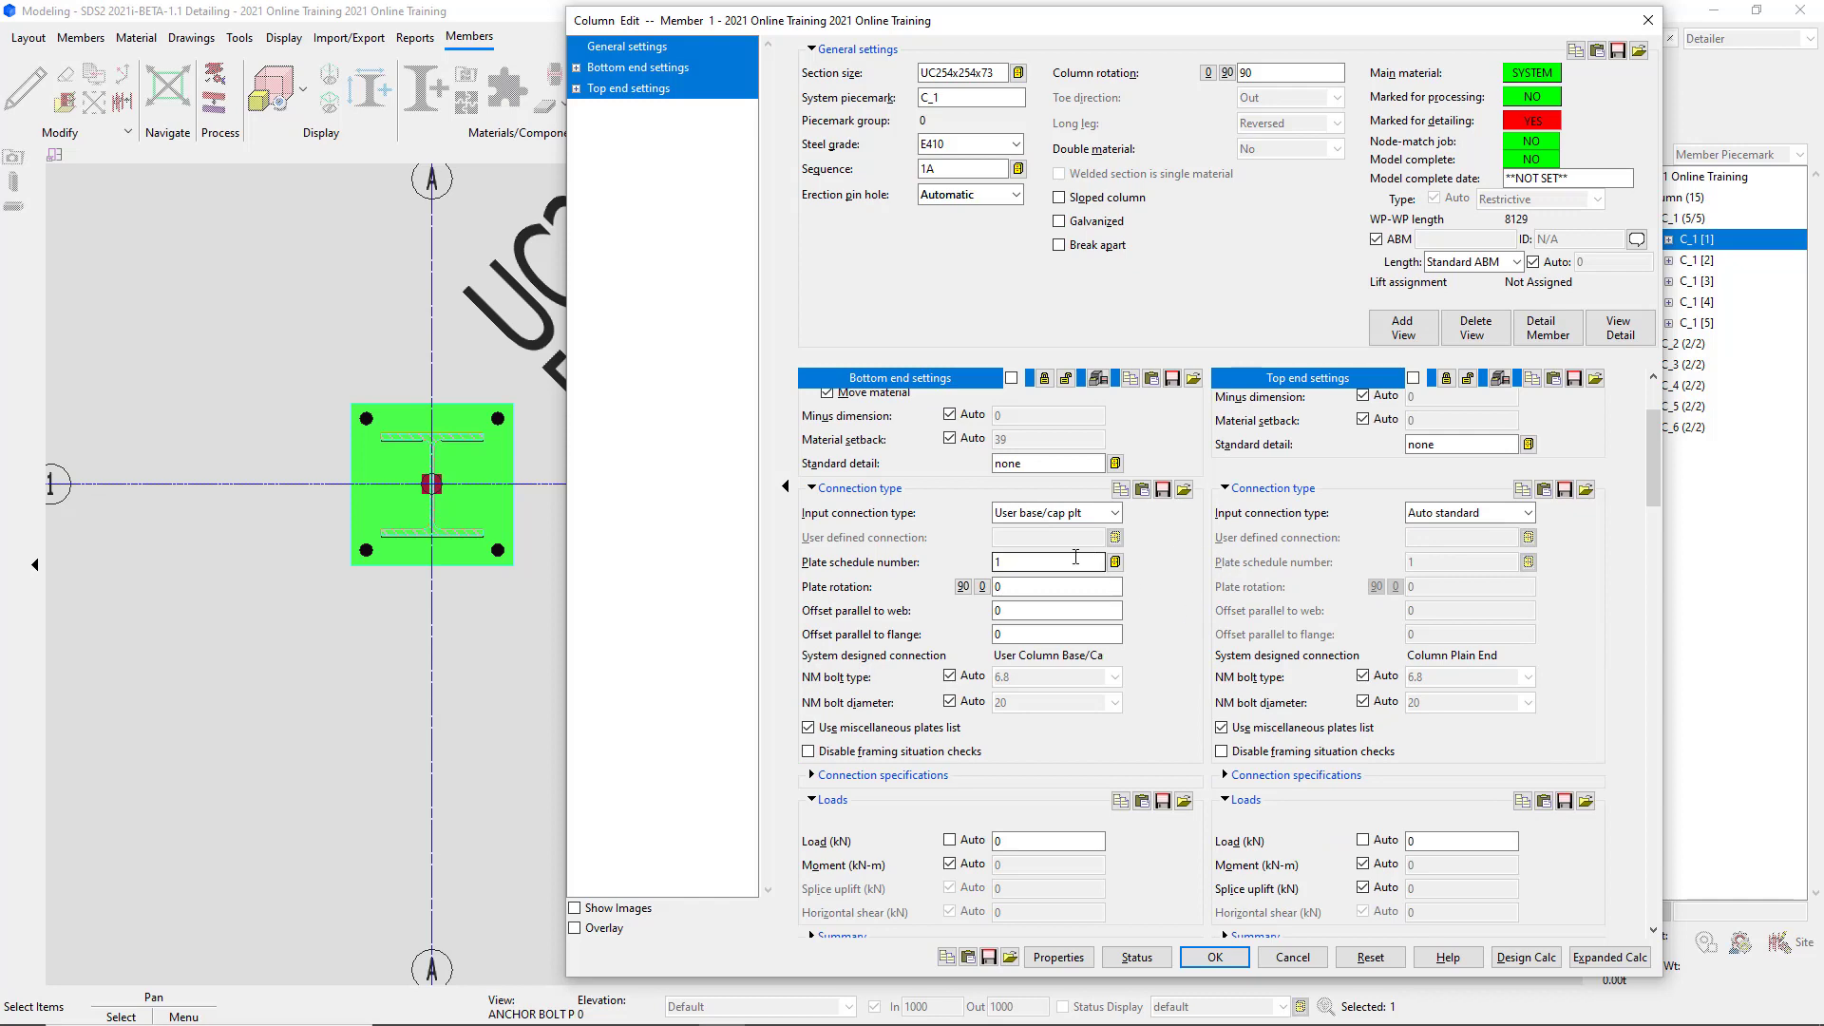
scroll(1145, 629, down, 3)
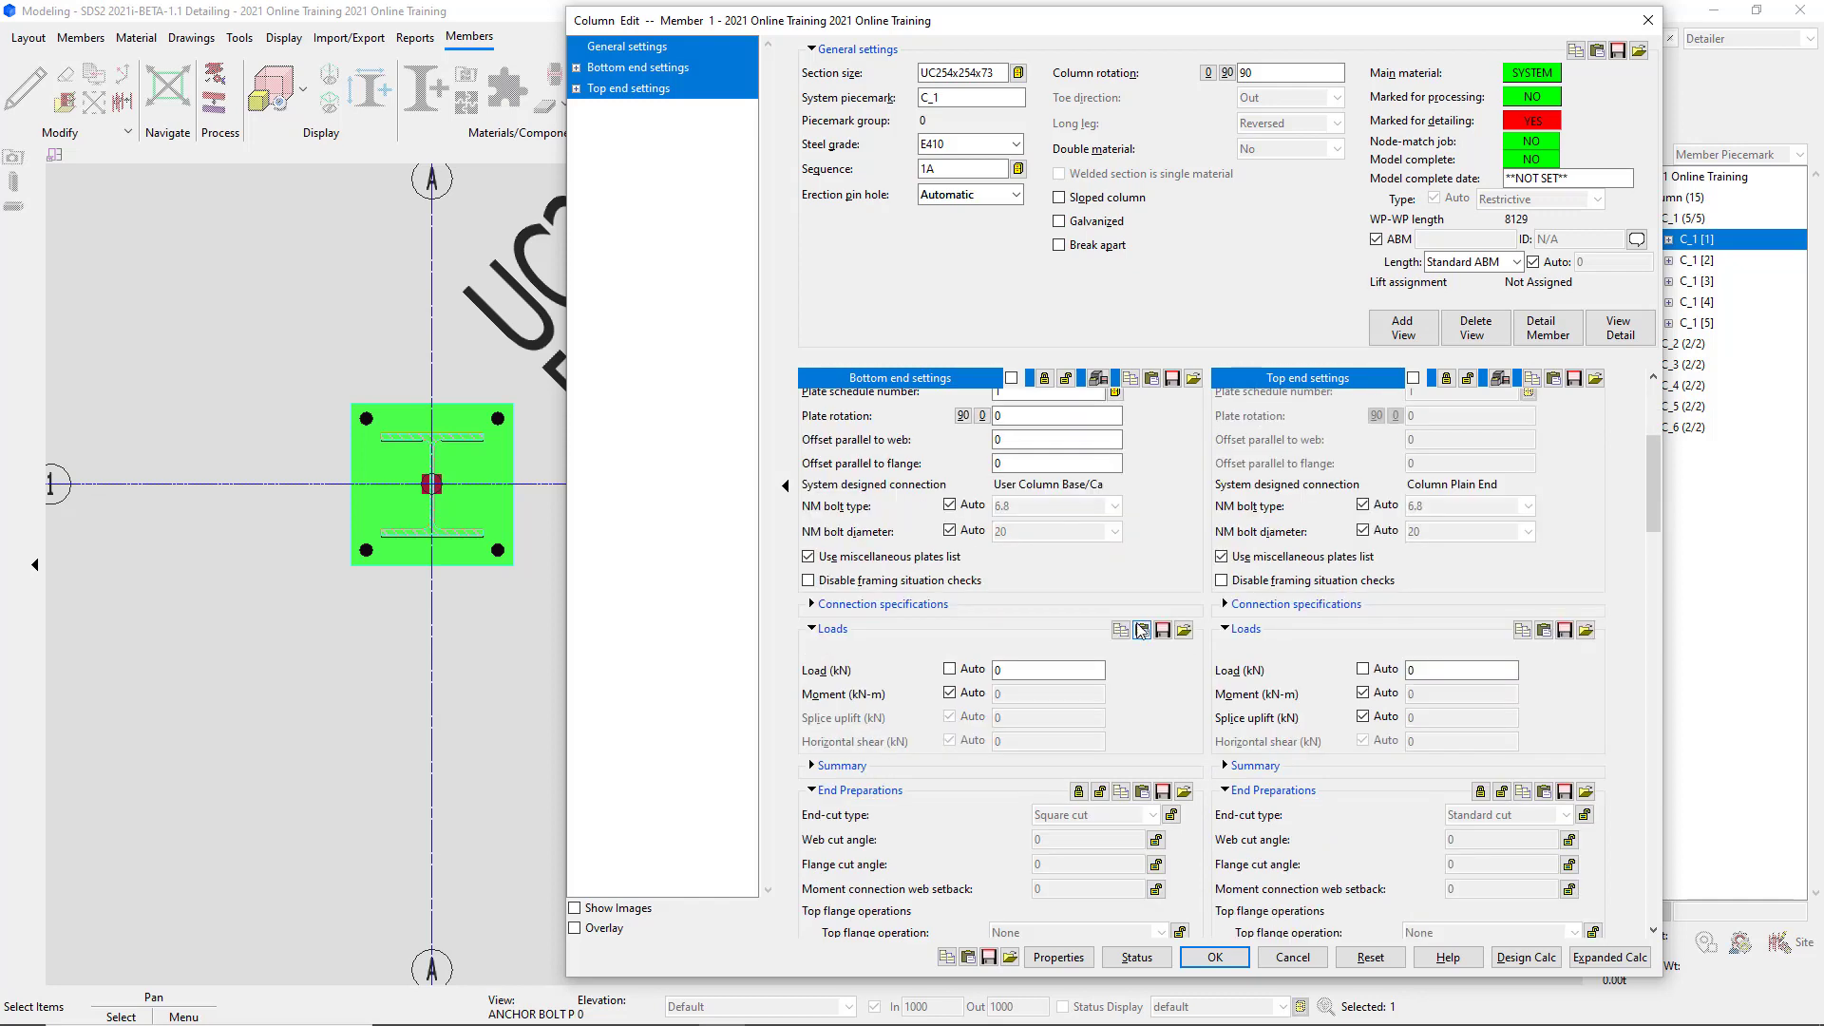
scroll(909, 606, down, 3)
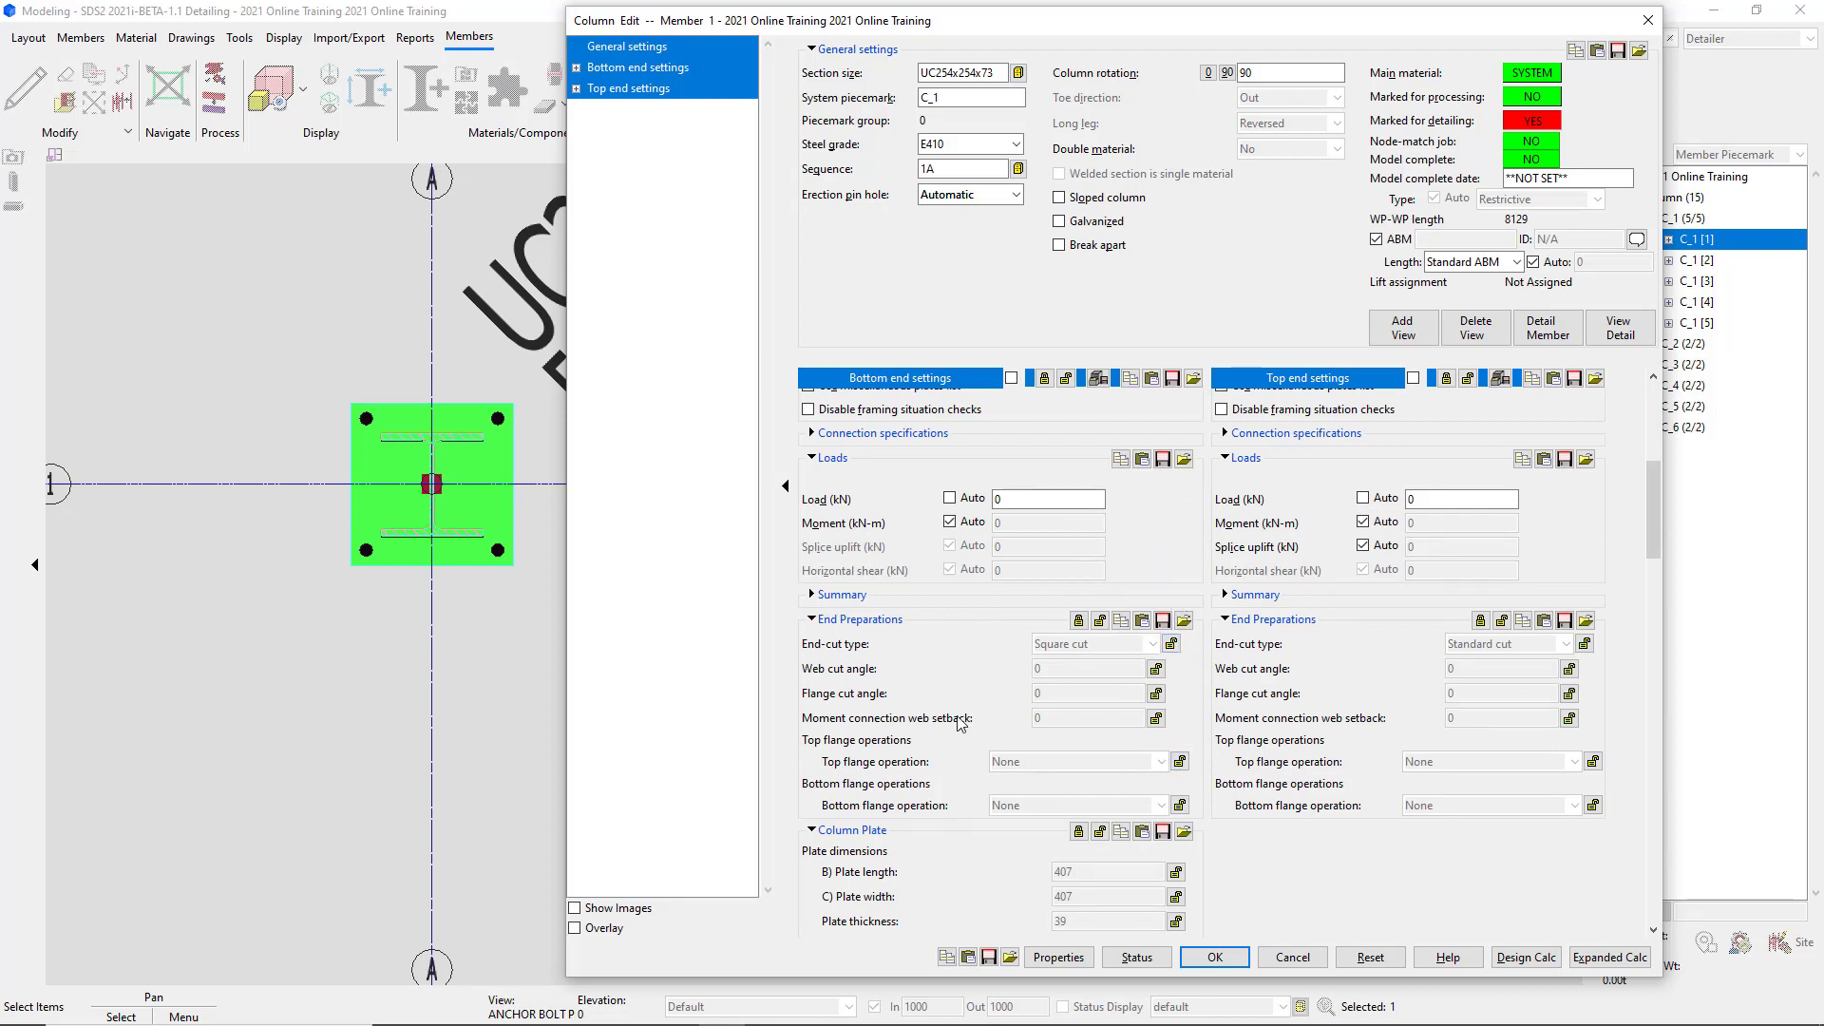
scroll(936, 692, down, 3)
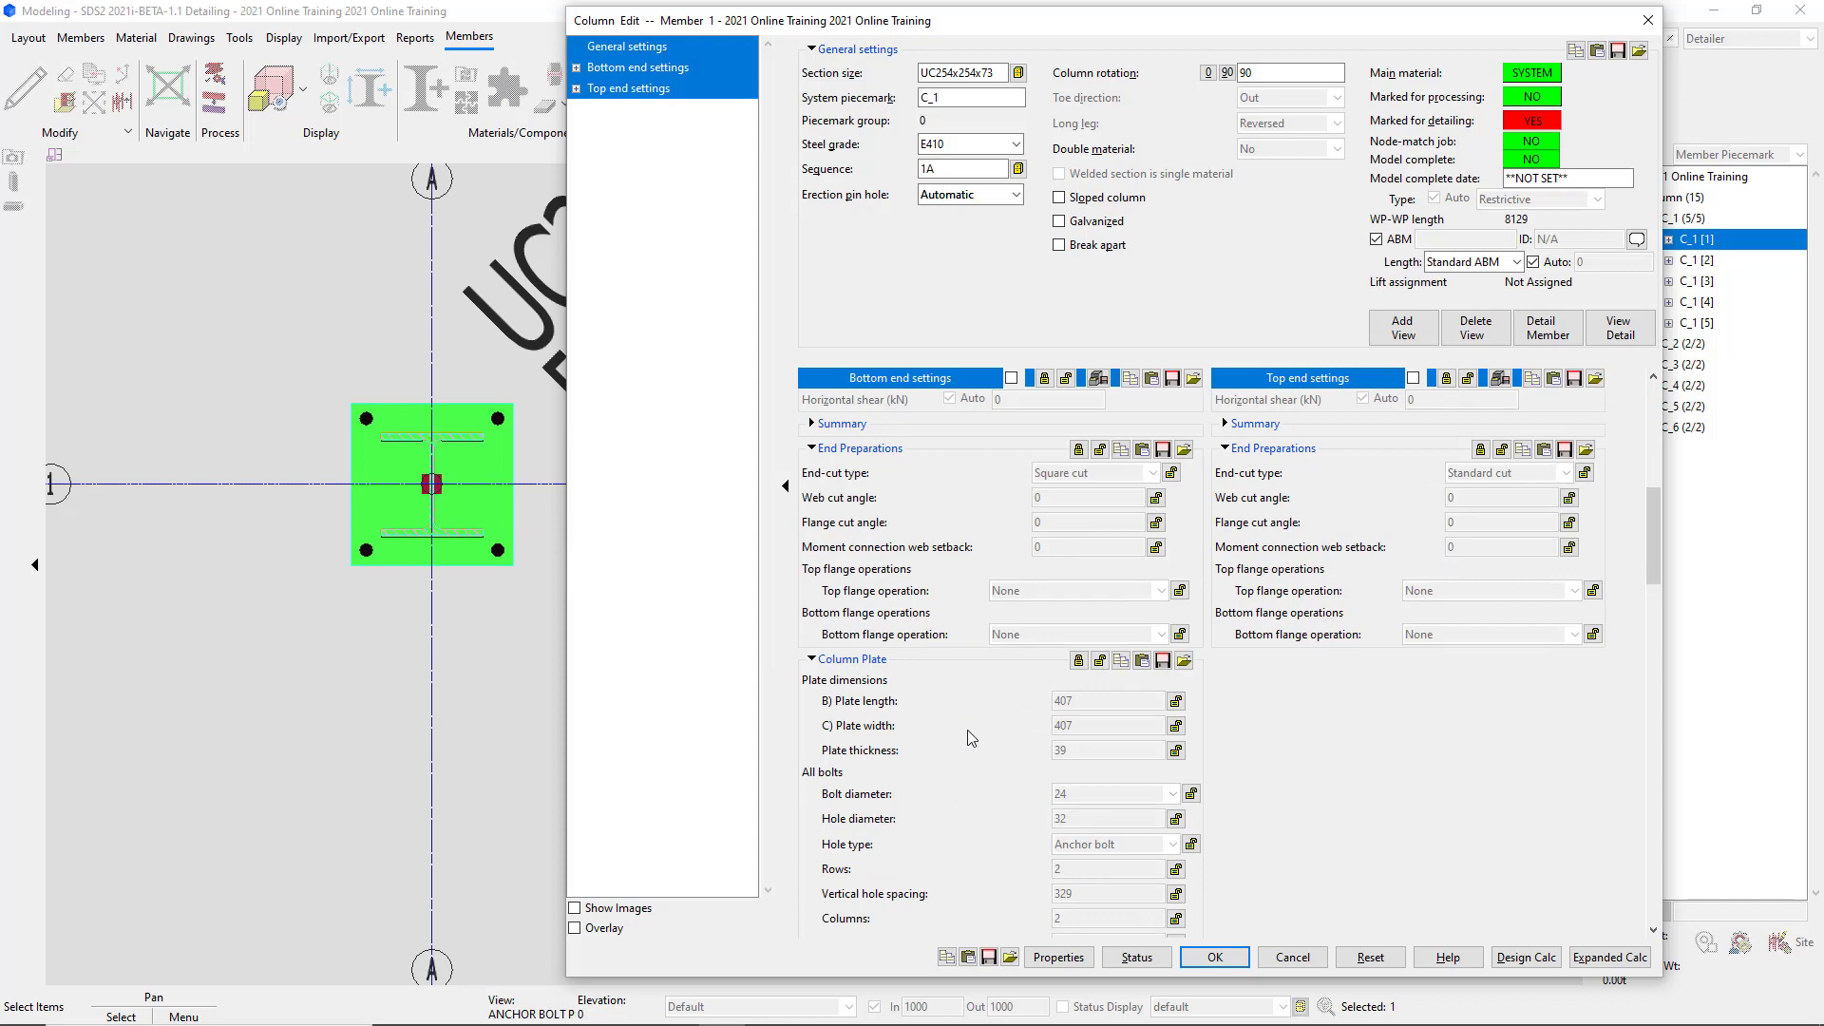
scroll(958, 647, up, 3)
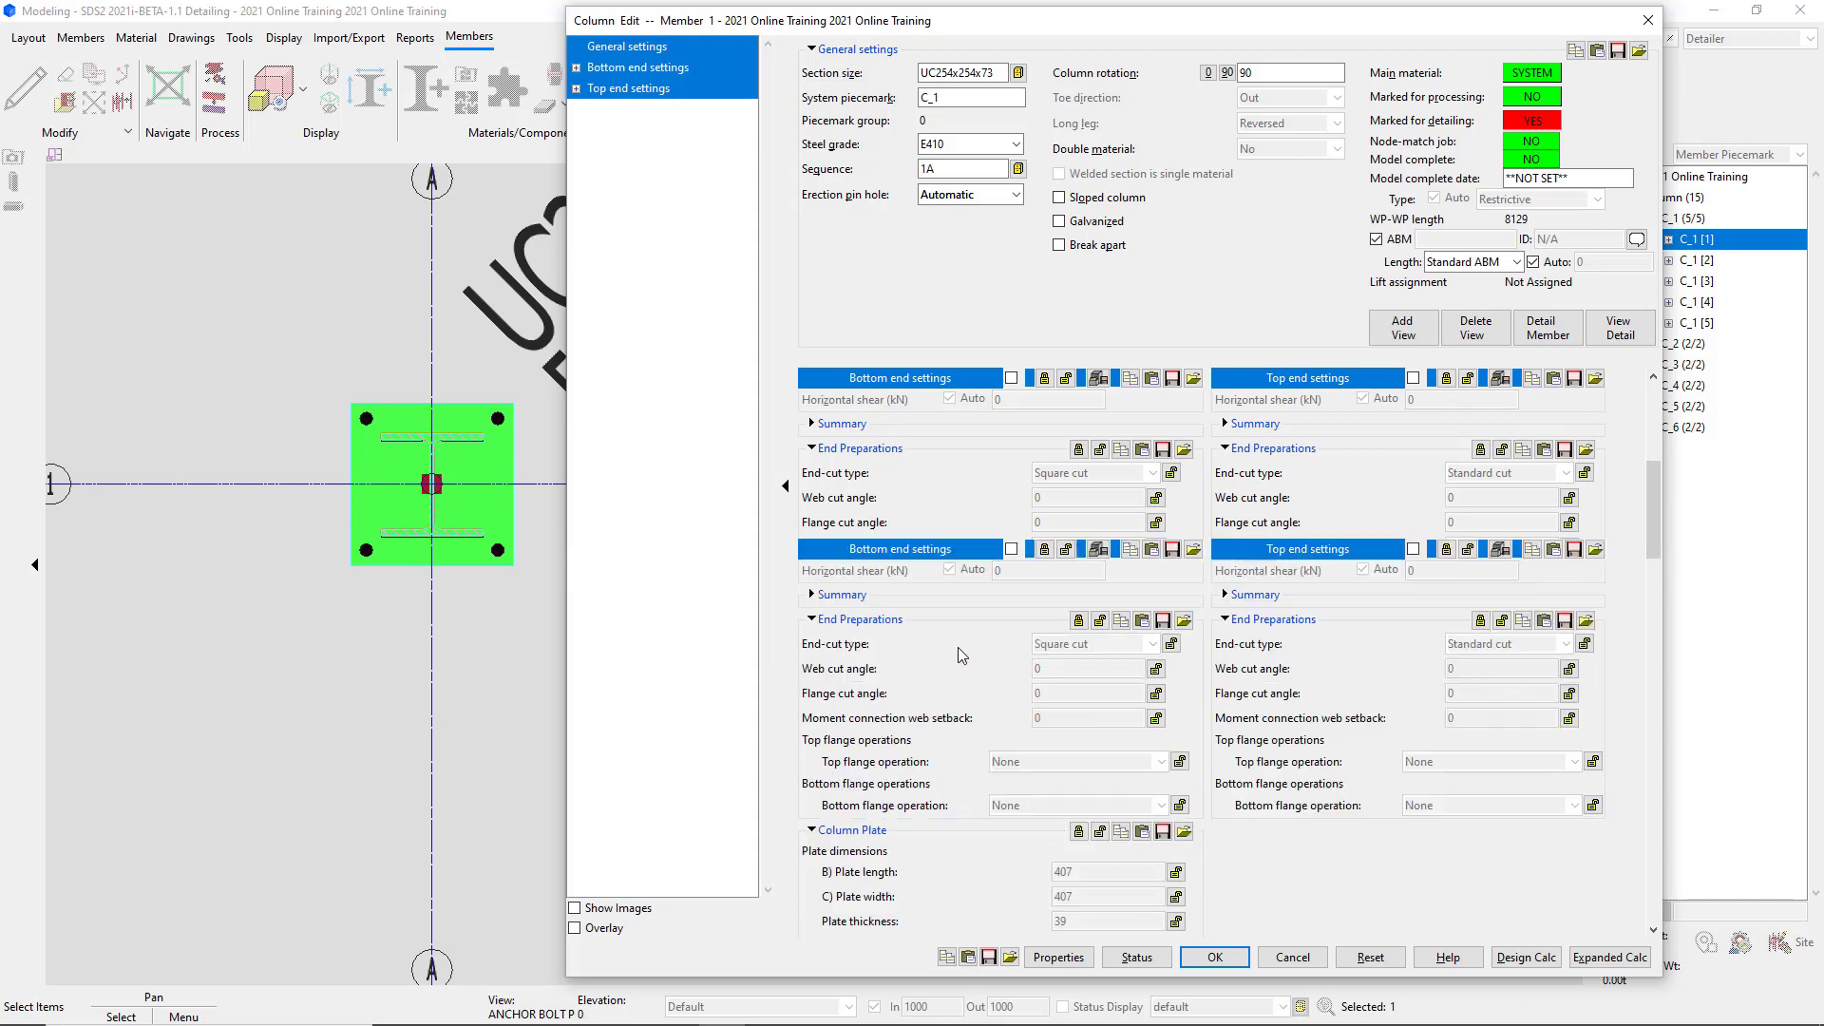
scroll(958, 647, up, 3)
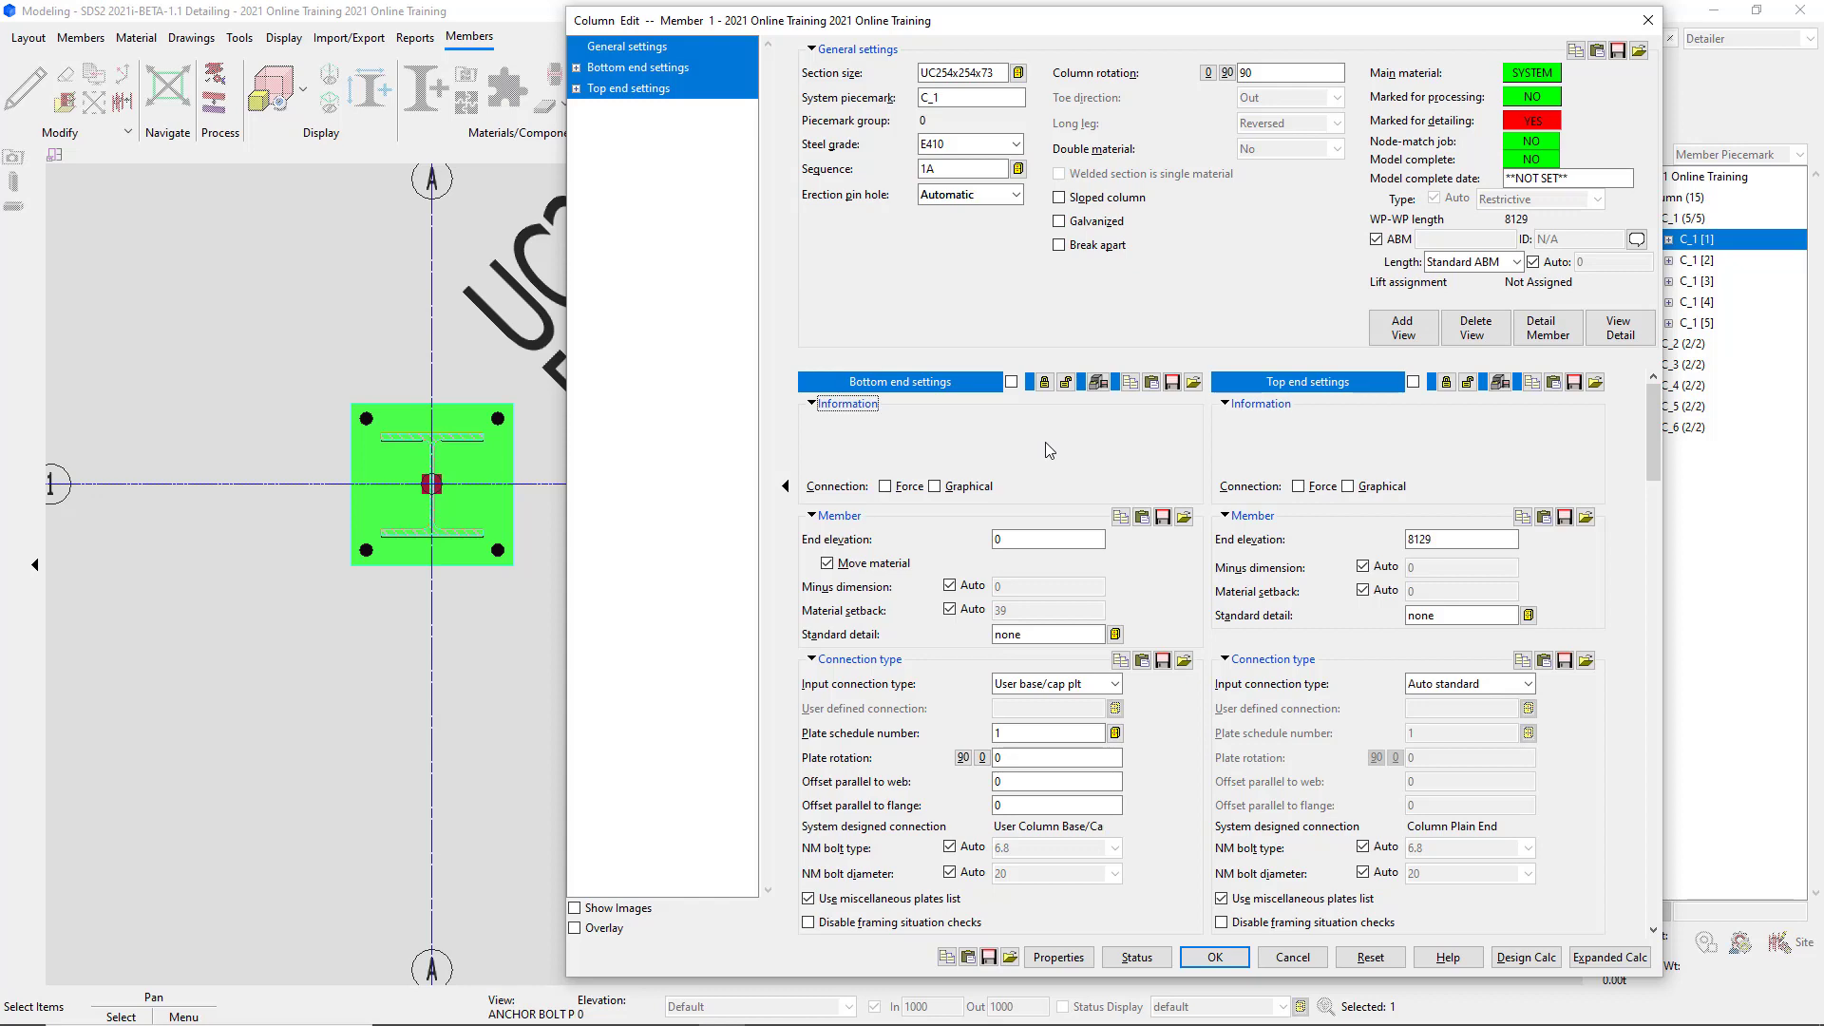
click(1292, 957)
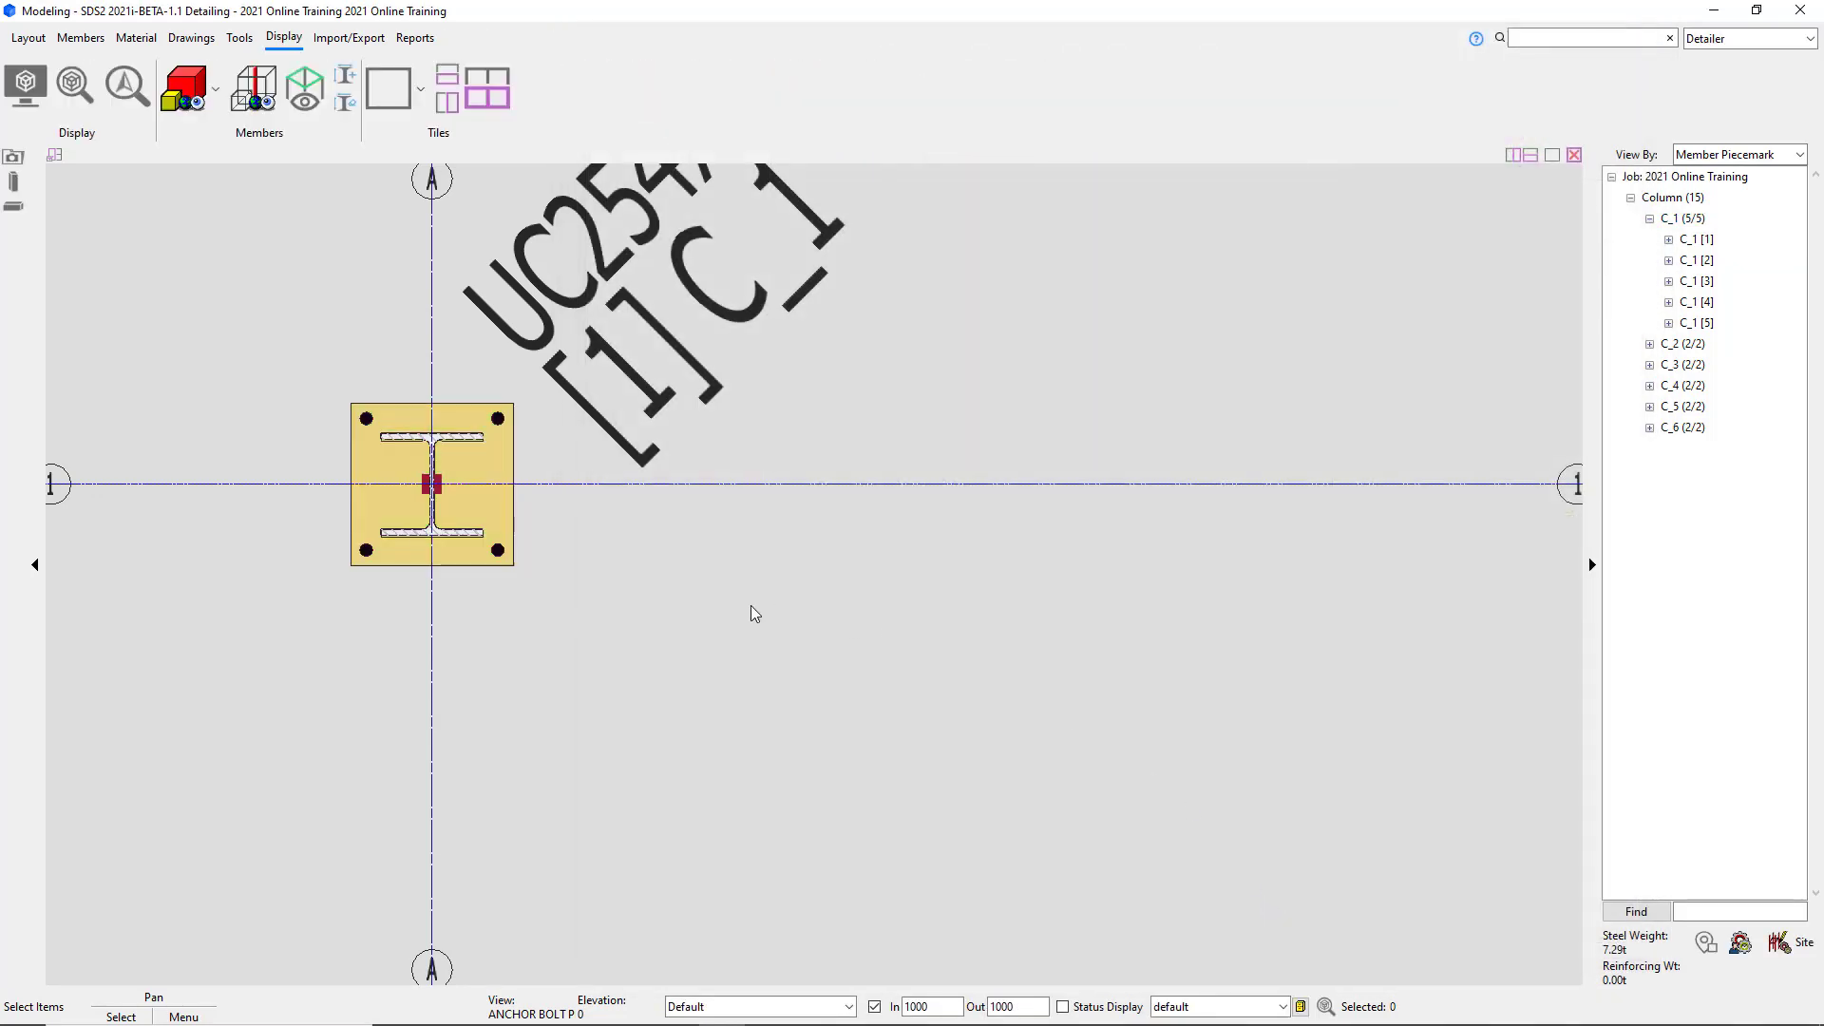
Try deleting the column at grid A/1, decline the deletion and clear the selection.
scroll(410, 540, down, 5)
middle_drag(502, 575, 567, 628)
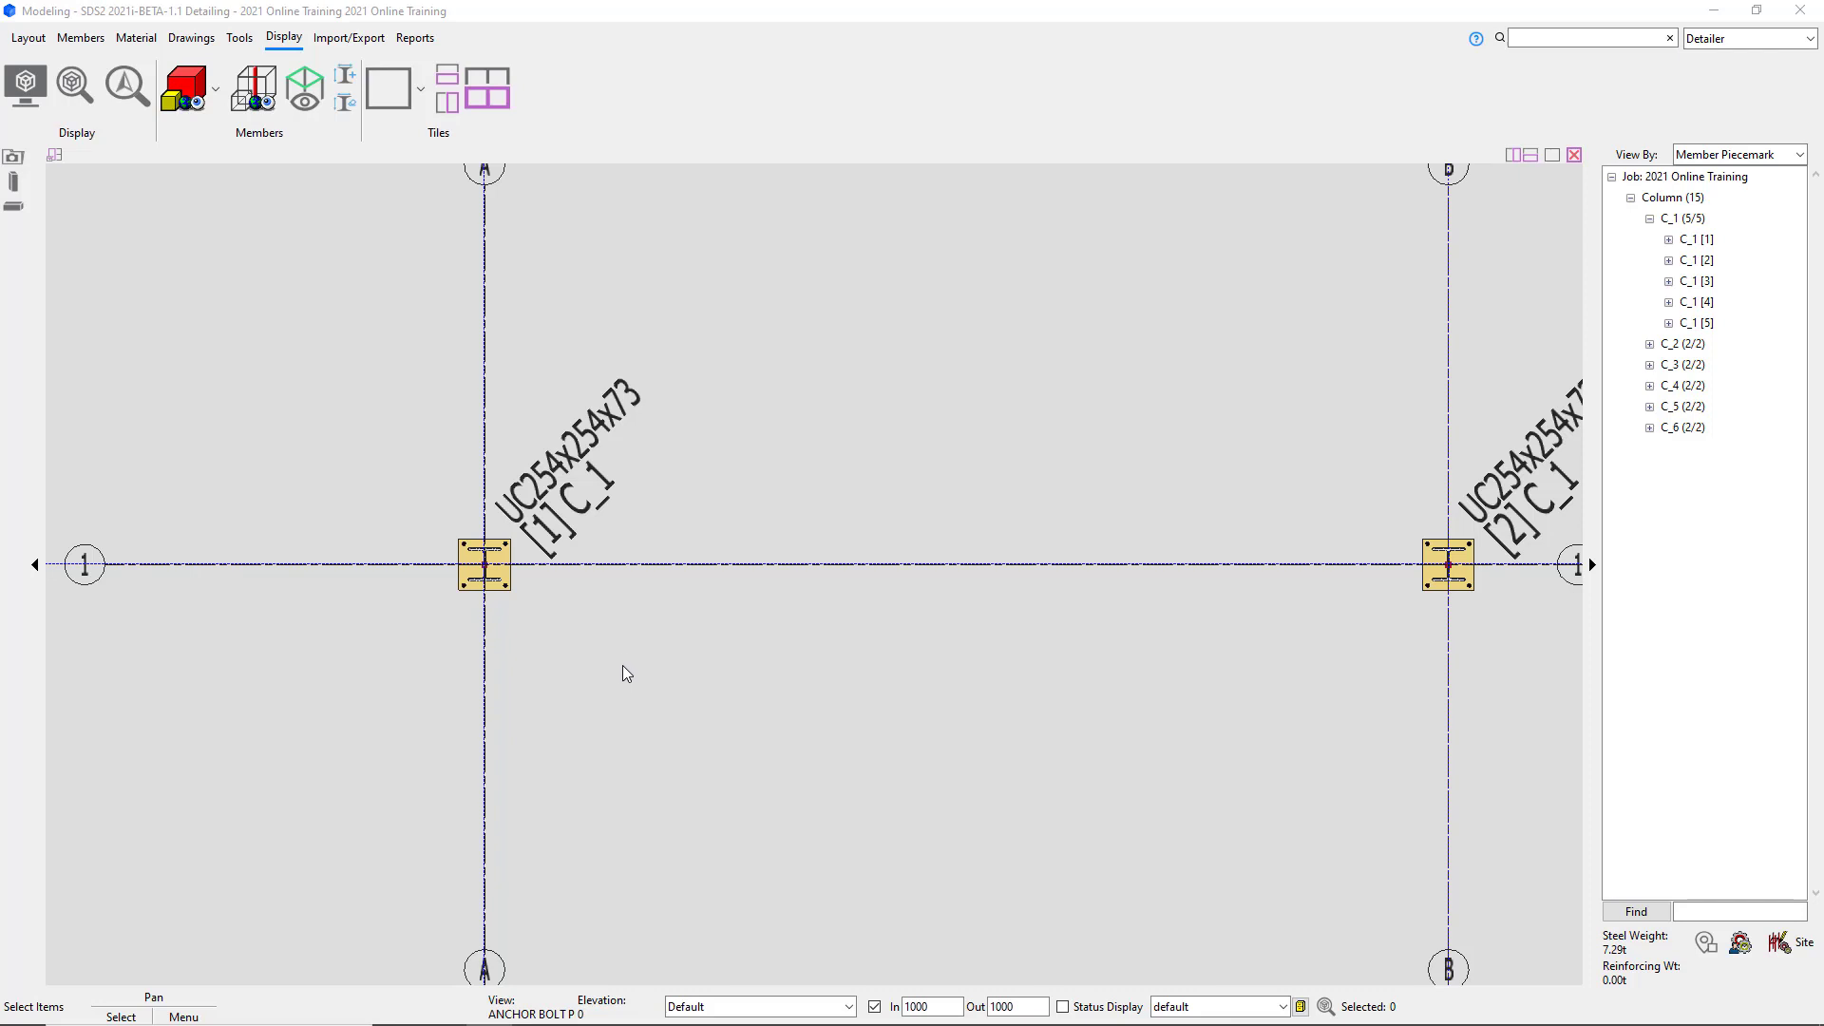
scroll(488, 591, up, 2)
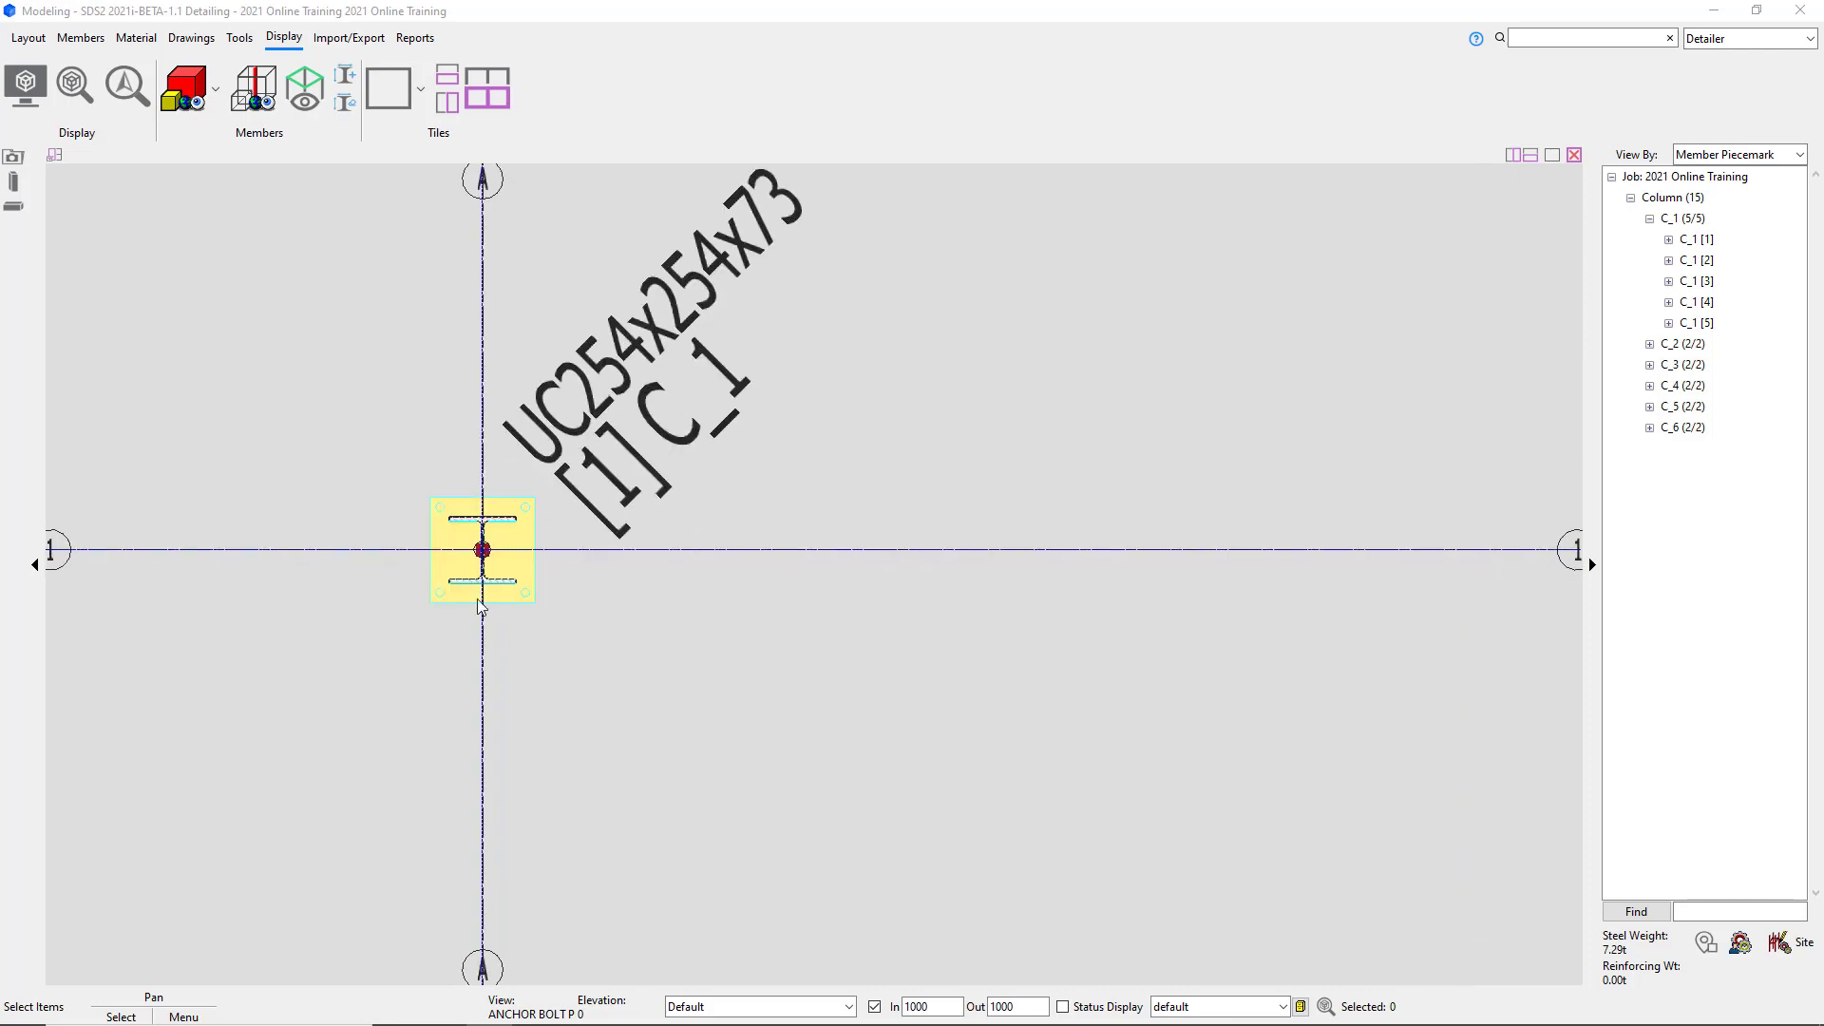
click(493, 585)
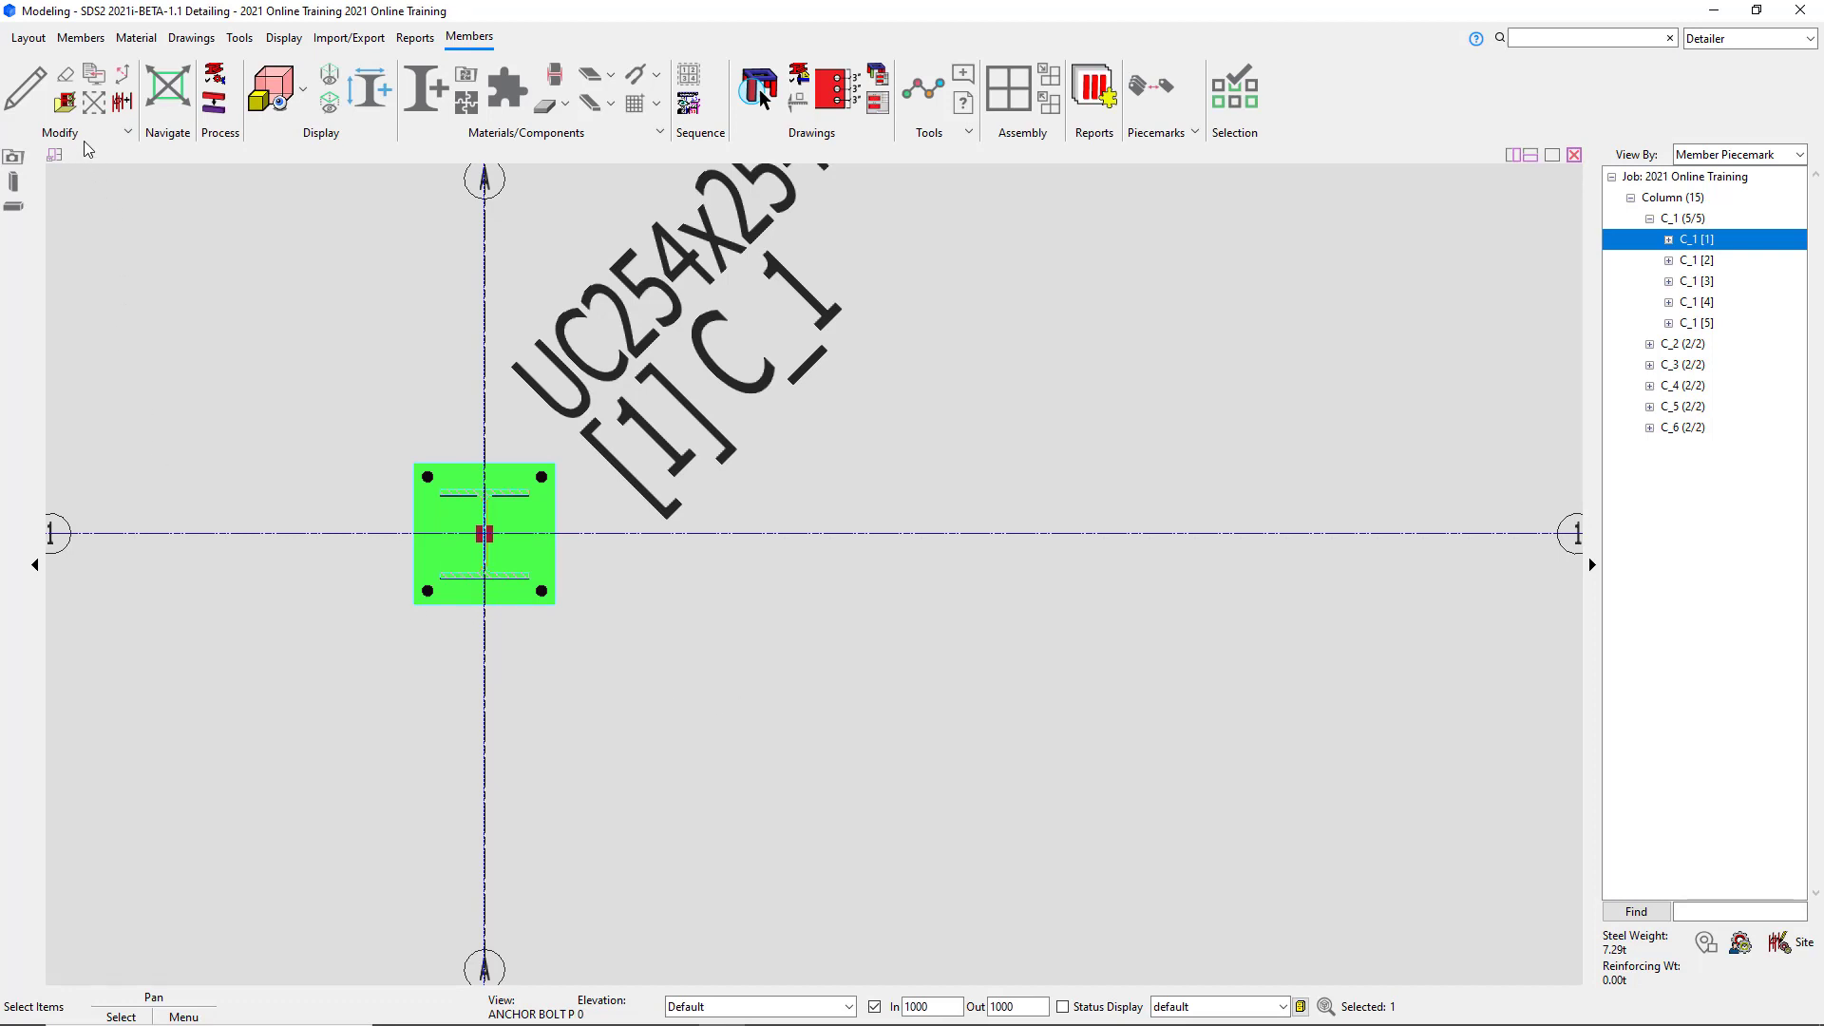
click(66, 84)
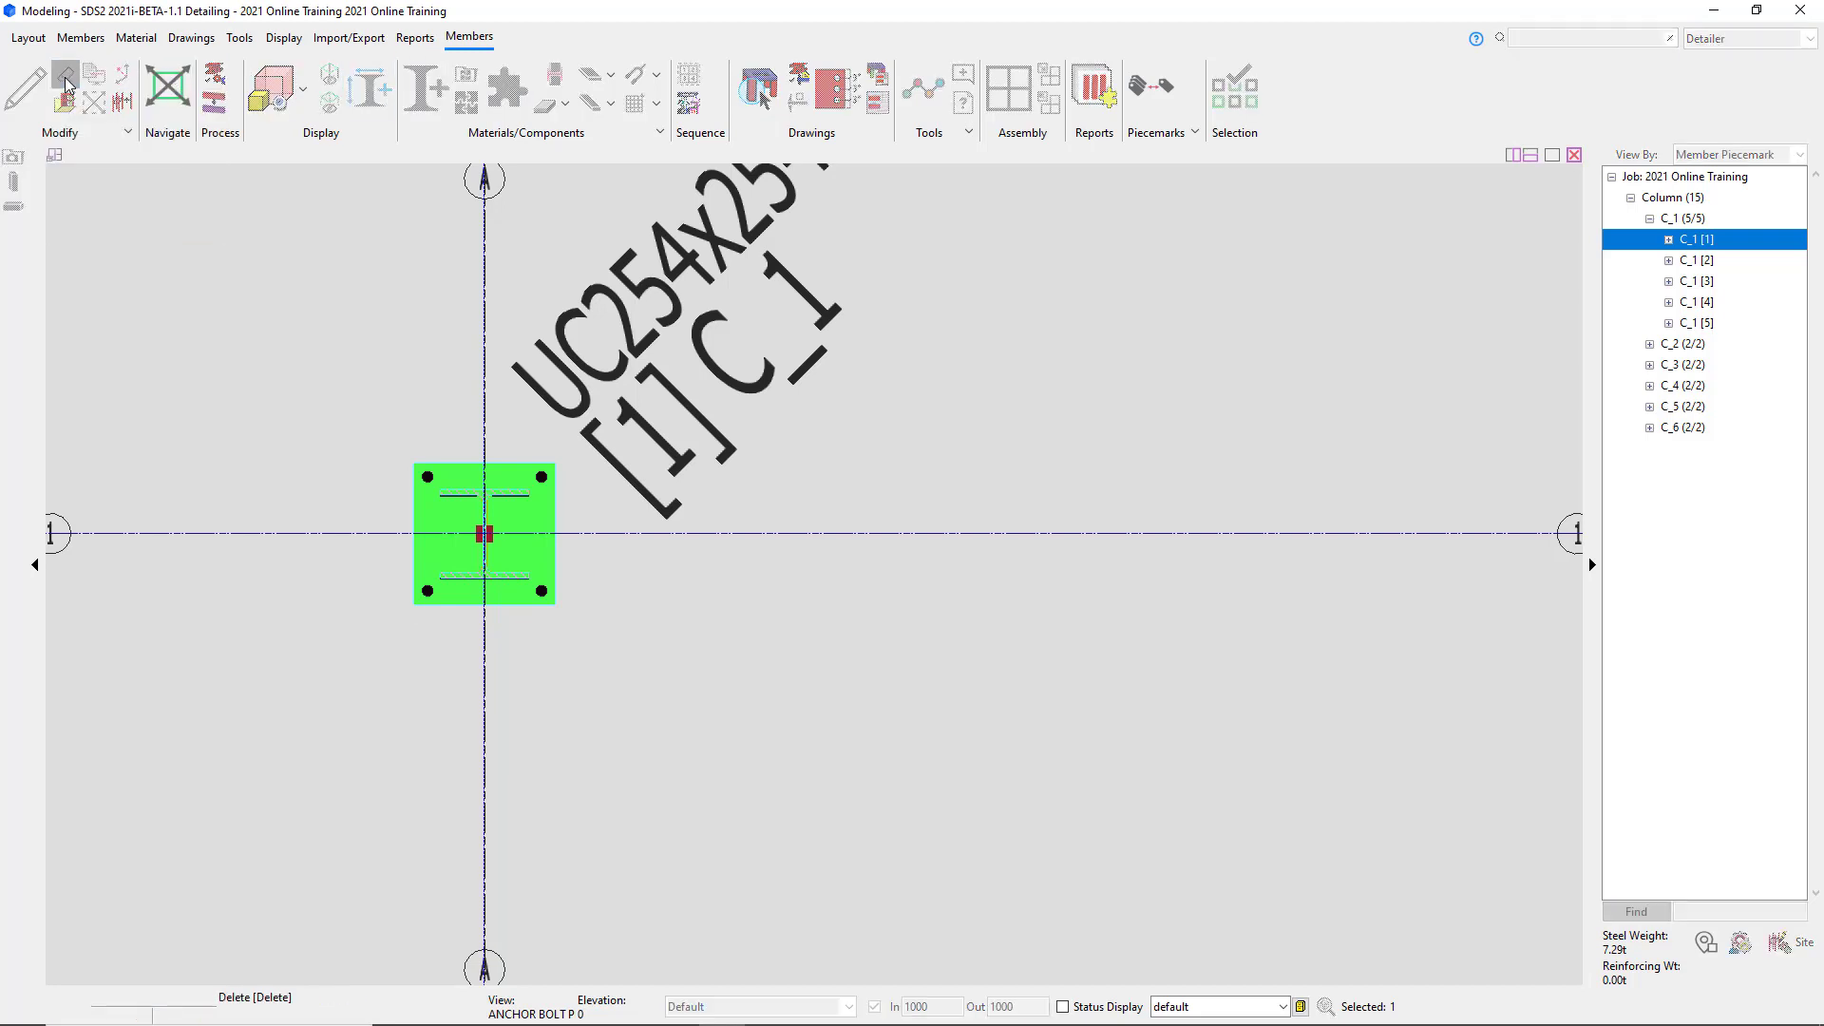
drag(879, 475, 1001, 341)
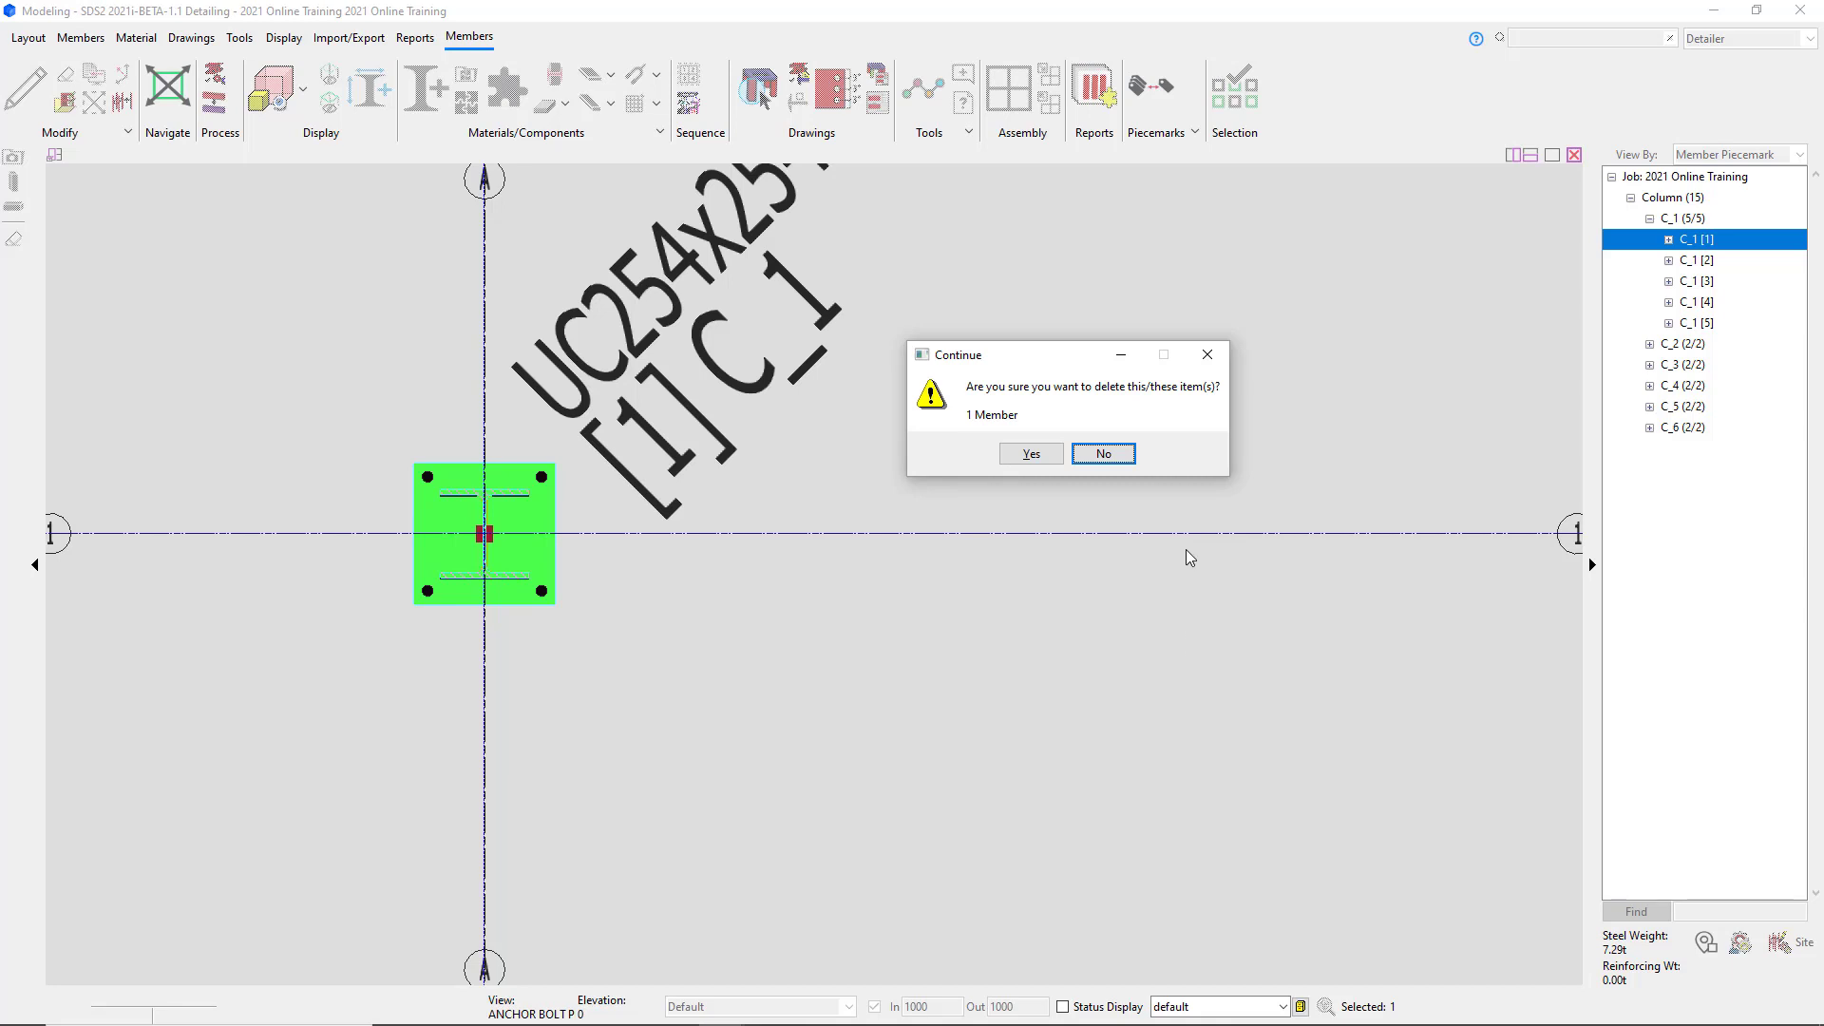
click(1103, 455)
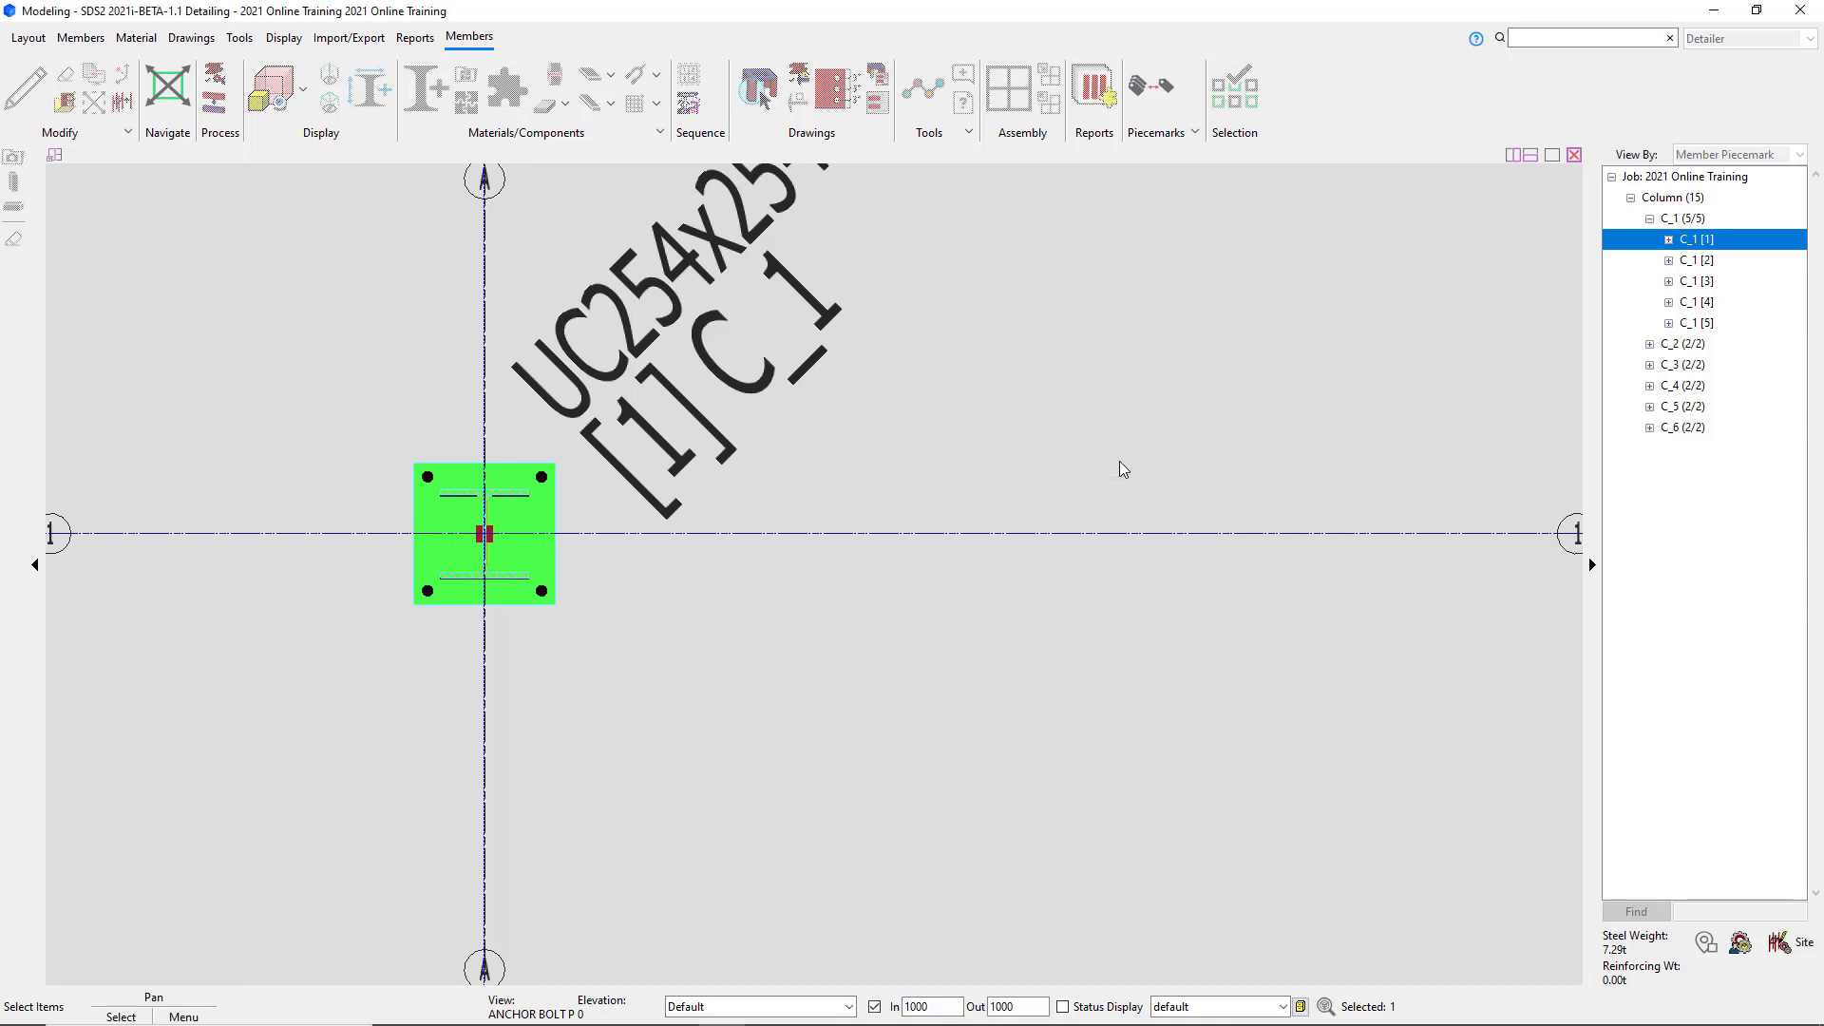
click(984, 631)
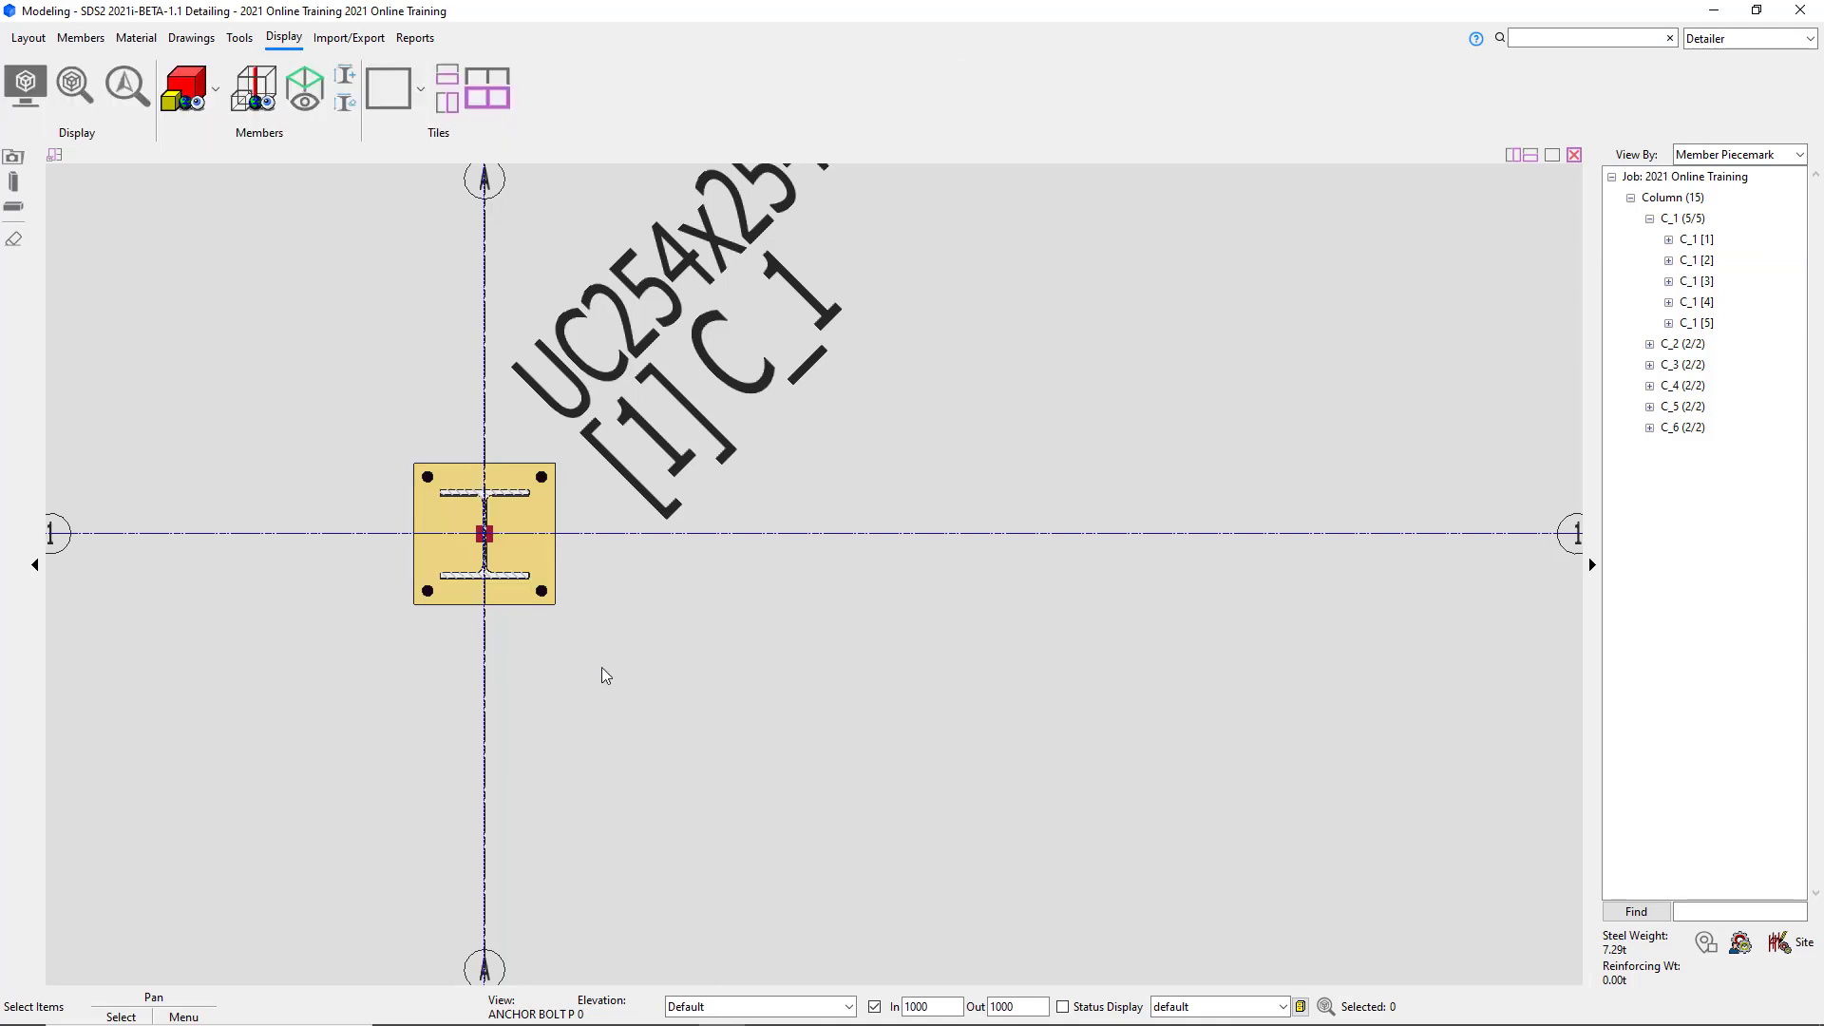
Try the Show for detailing filter off and on in the erection view list, then open the SECOND FLOOR FRAMING PLAN view.
scroll(602, 667, down, 2)
scroll(665, 689, down, 1)
middle_drag(640, 684, 586, 709)
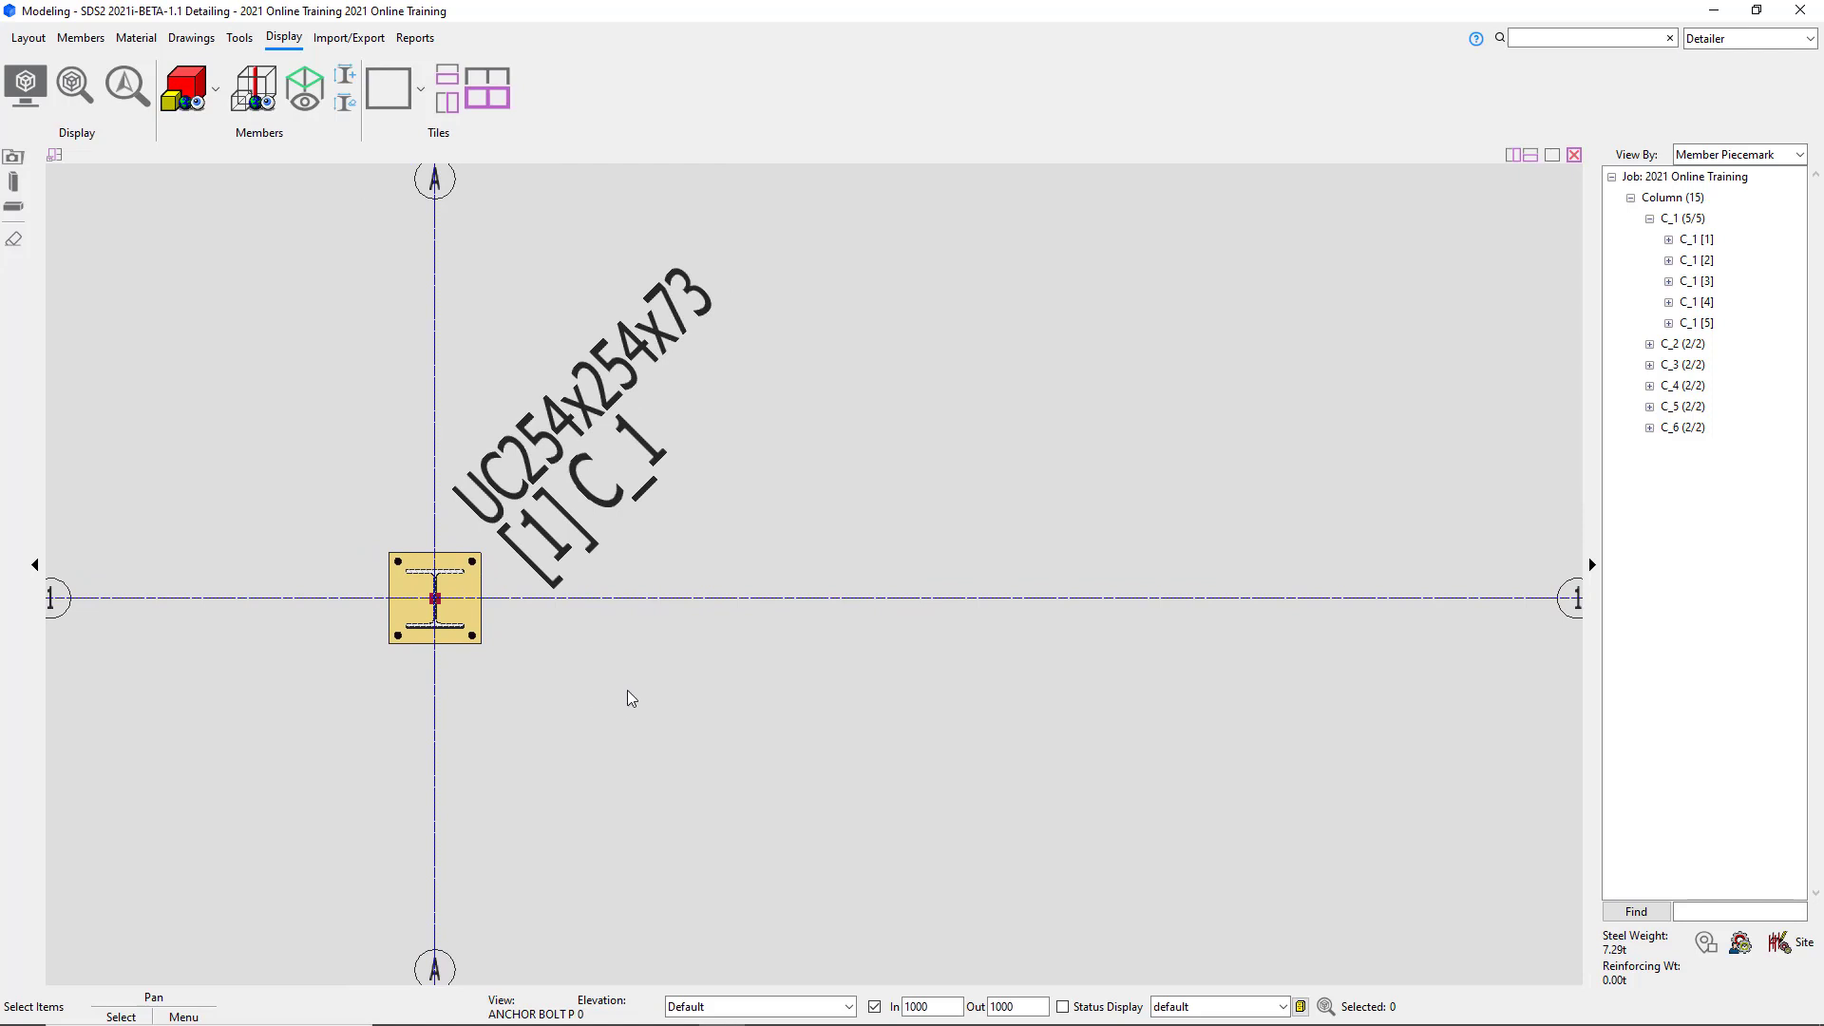
scroll(389, 439, down, 6)
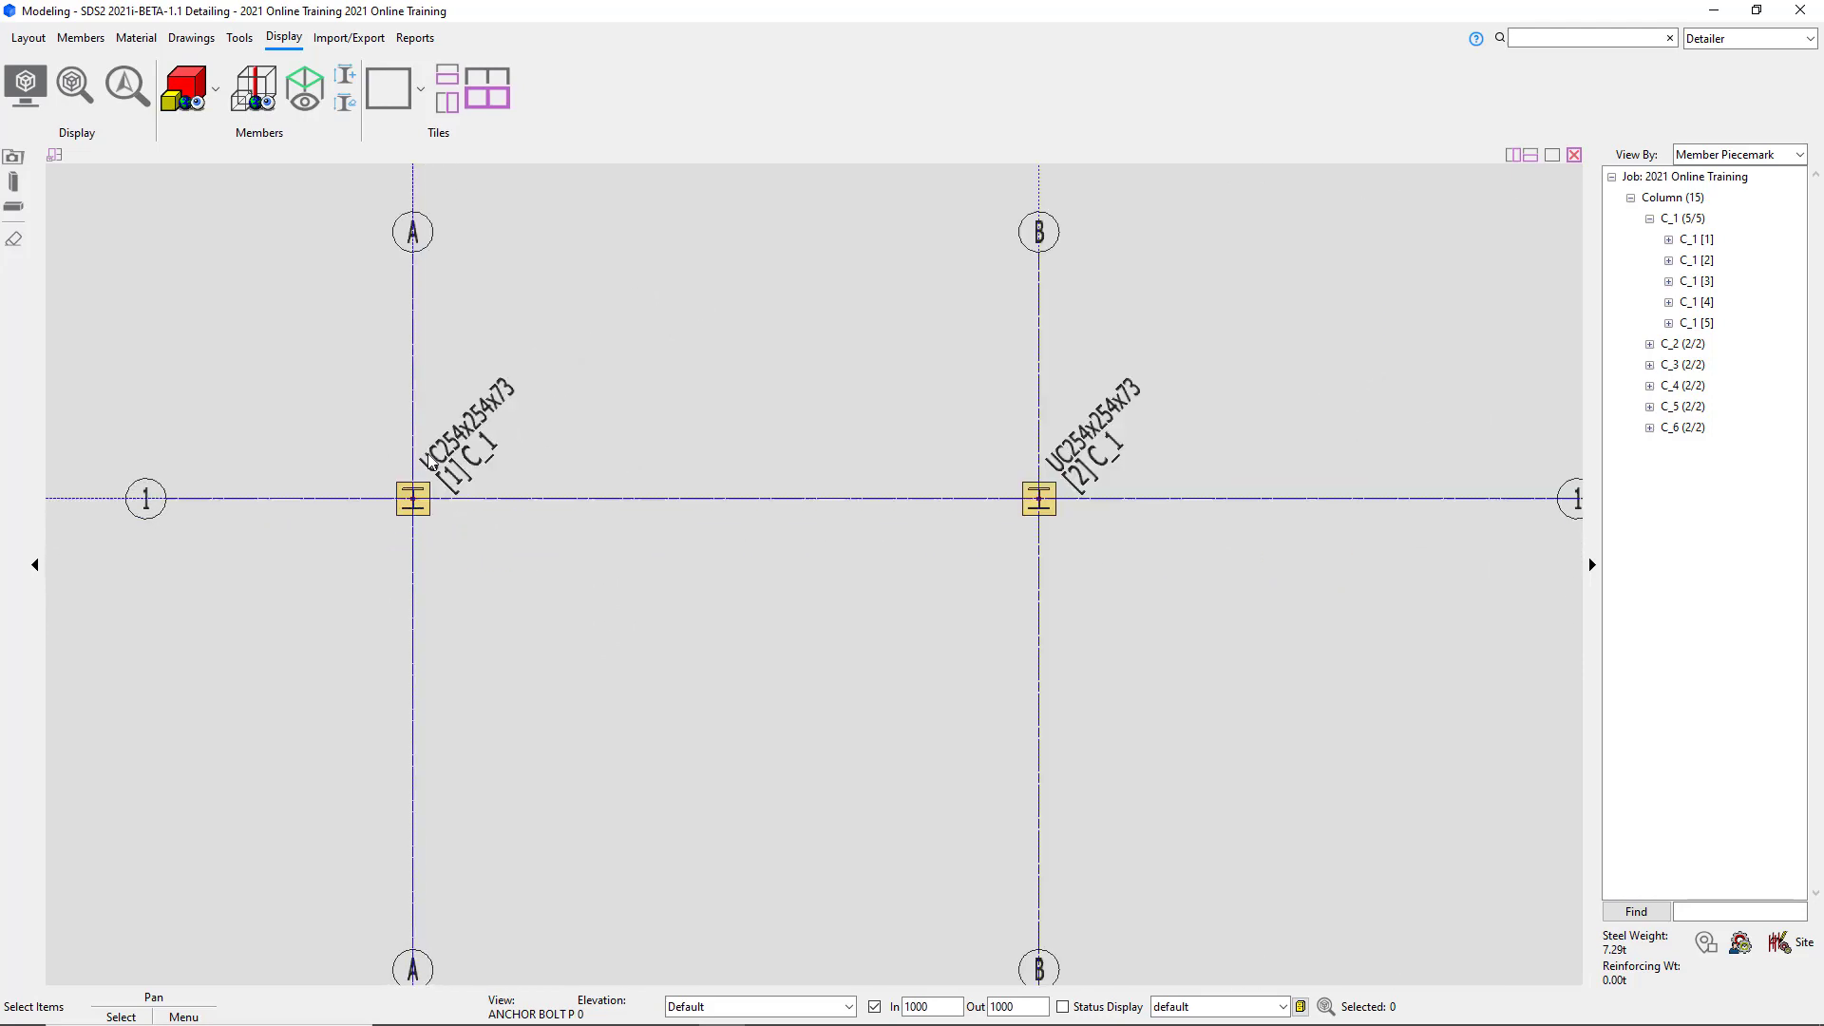
middle_drag(681, 527, 729, 411)
scroll(563, 402, down, 1)
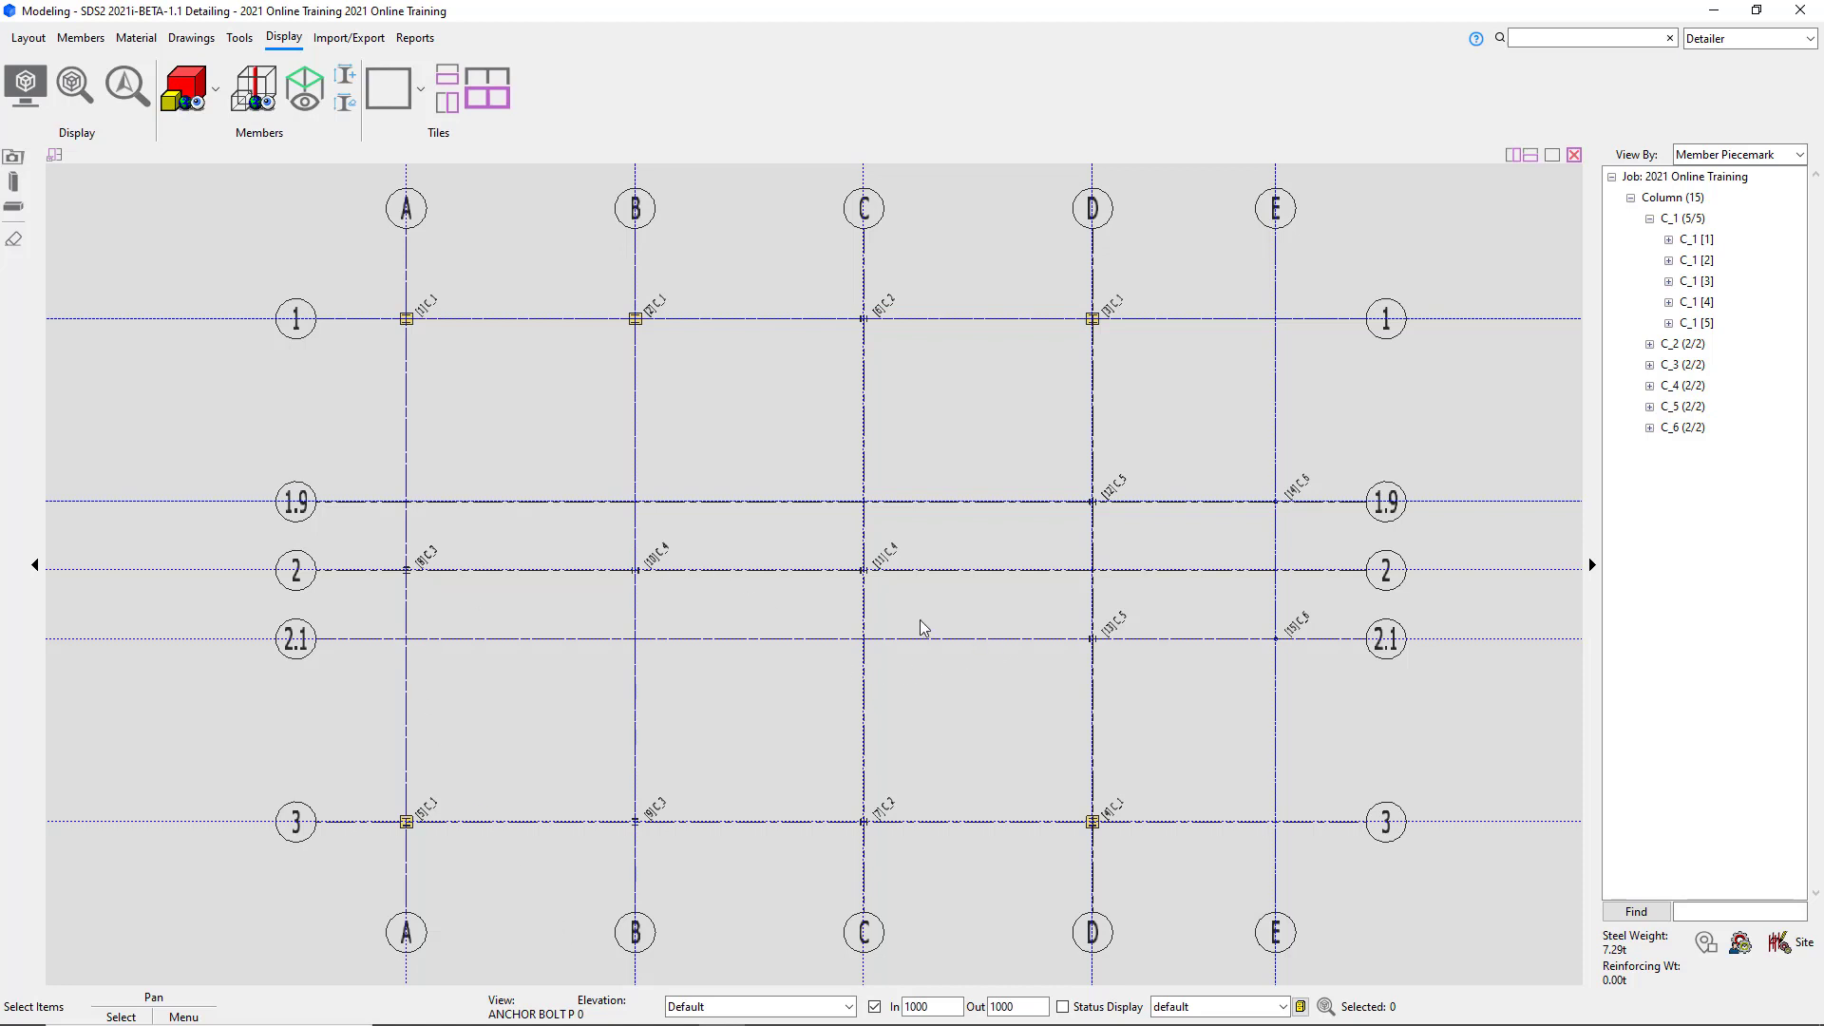
click(29, 39)
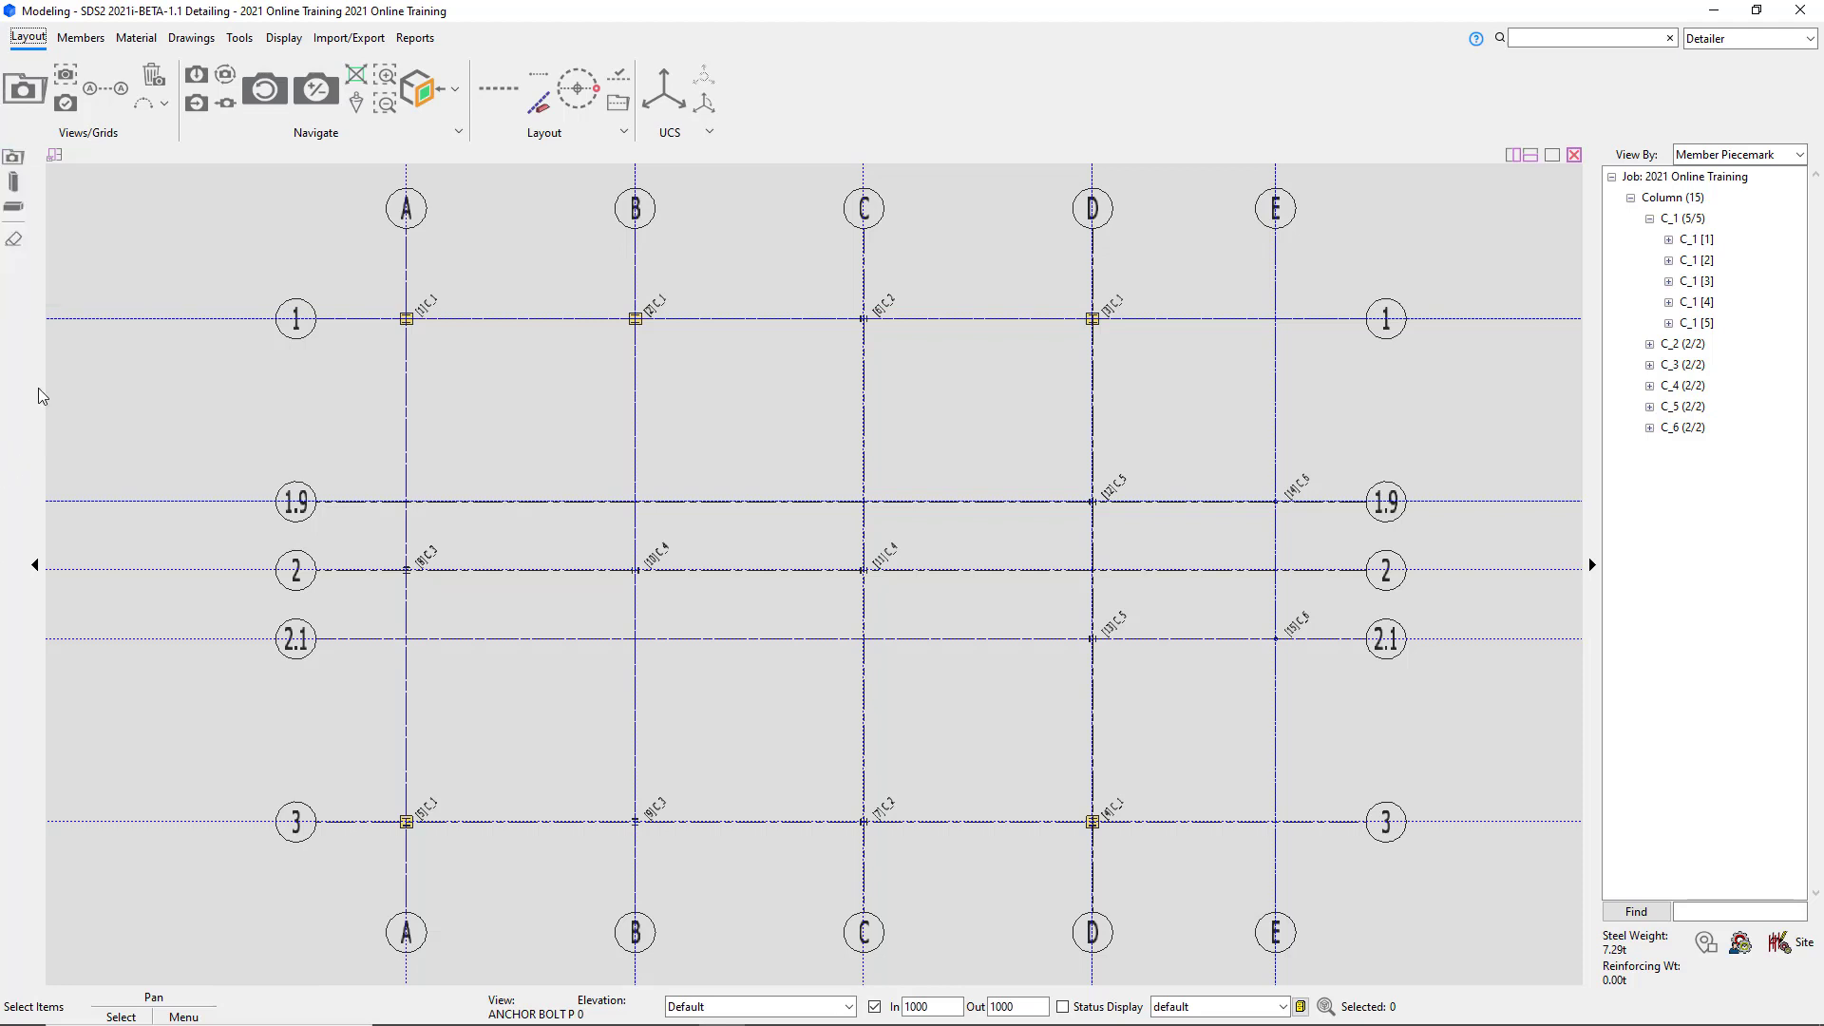
click(13, 160)
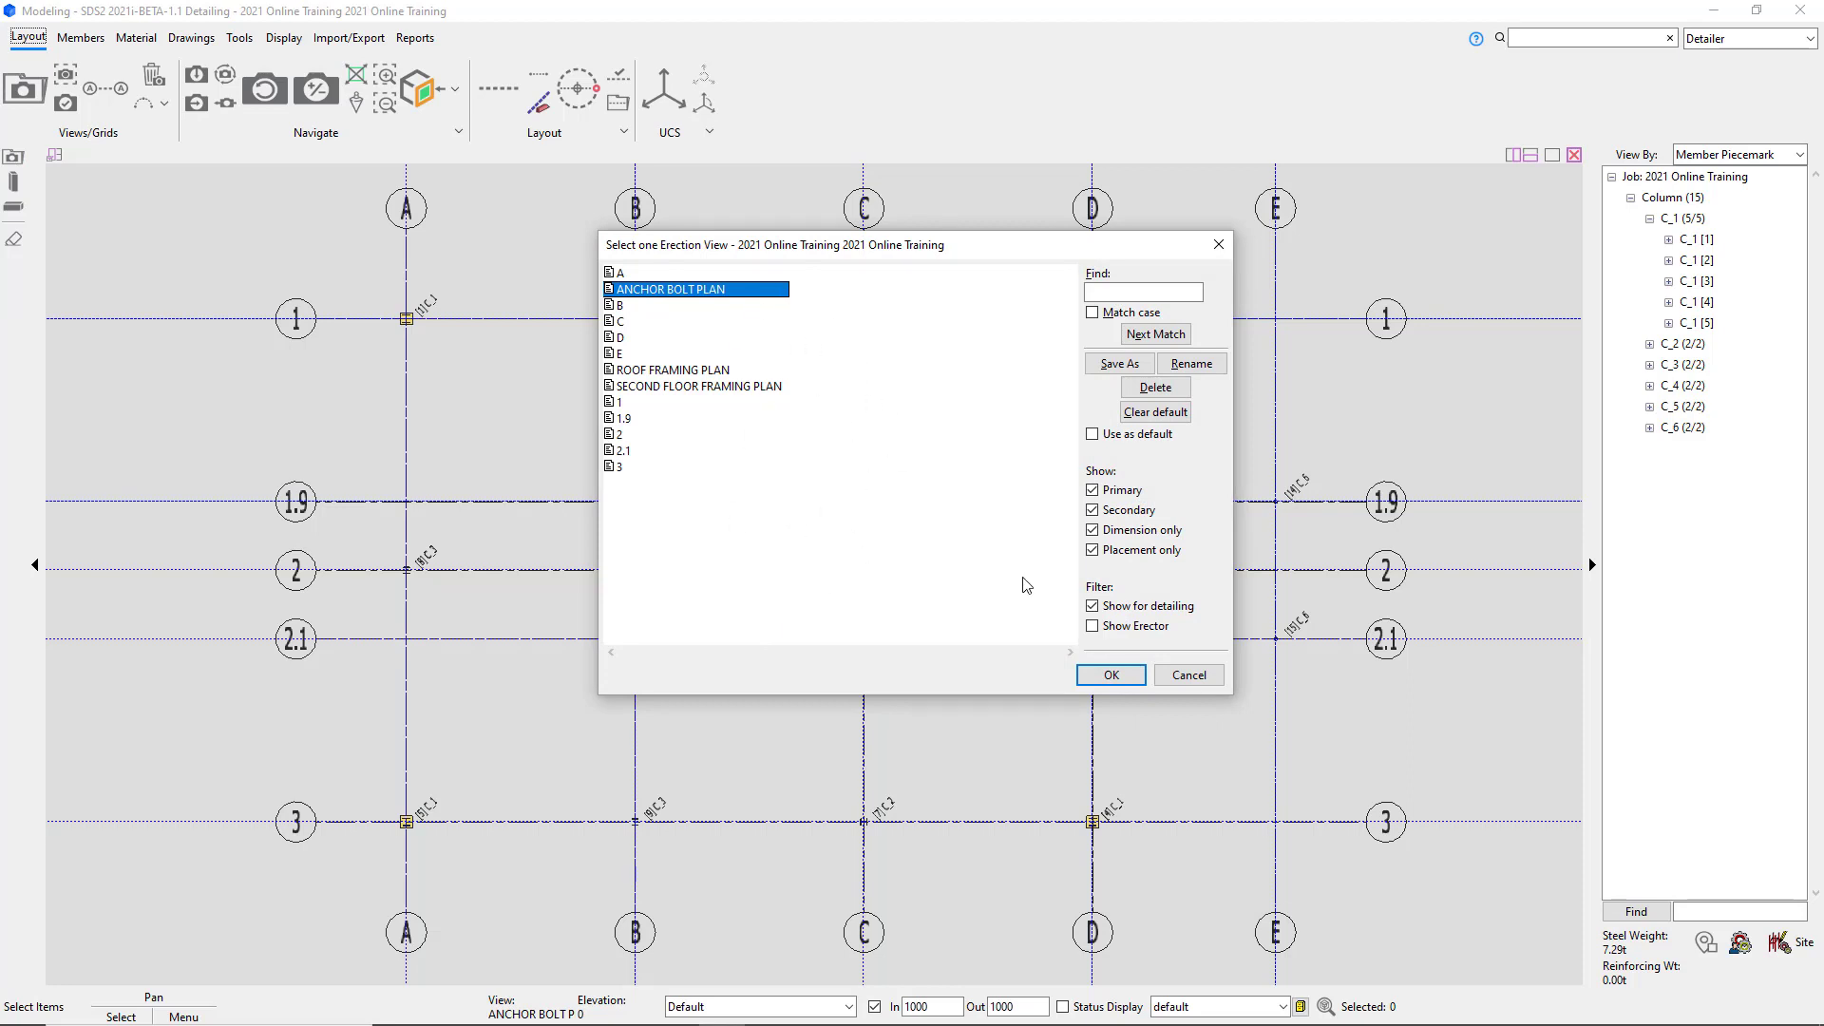
click(1142, 610)
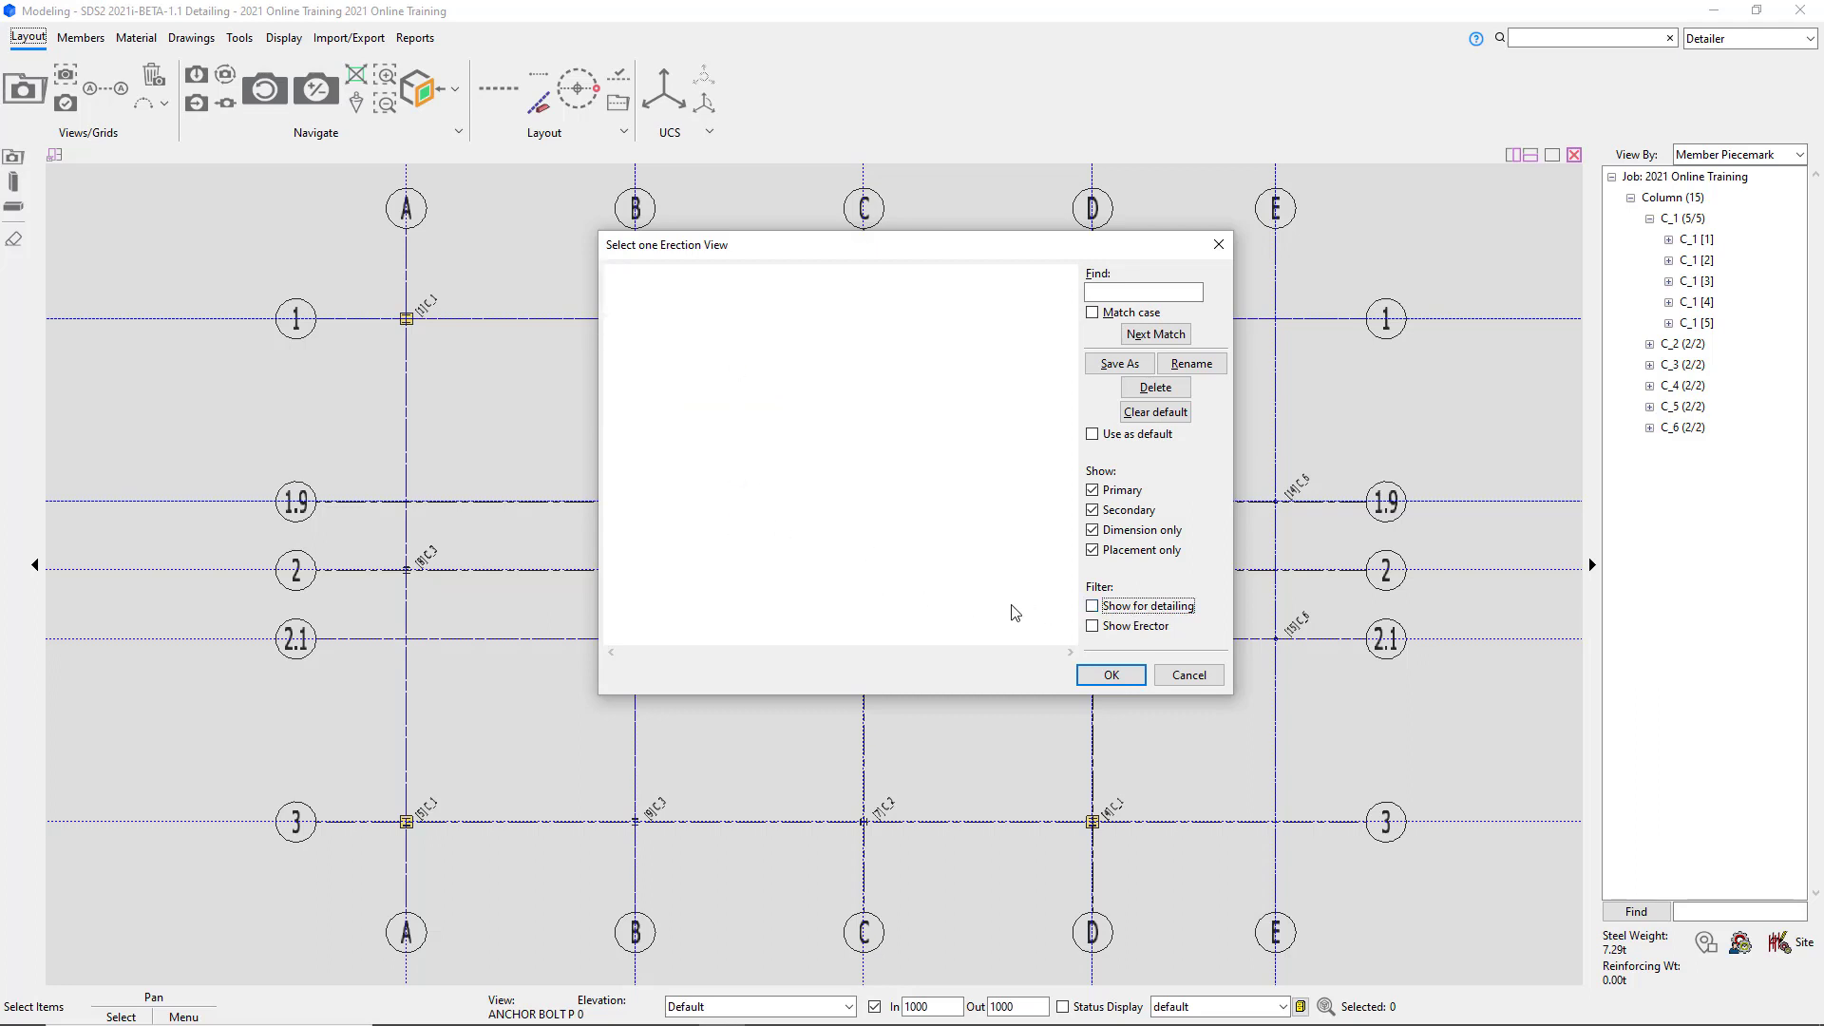
click(1092, 608)
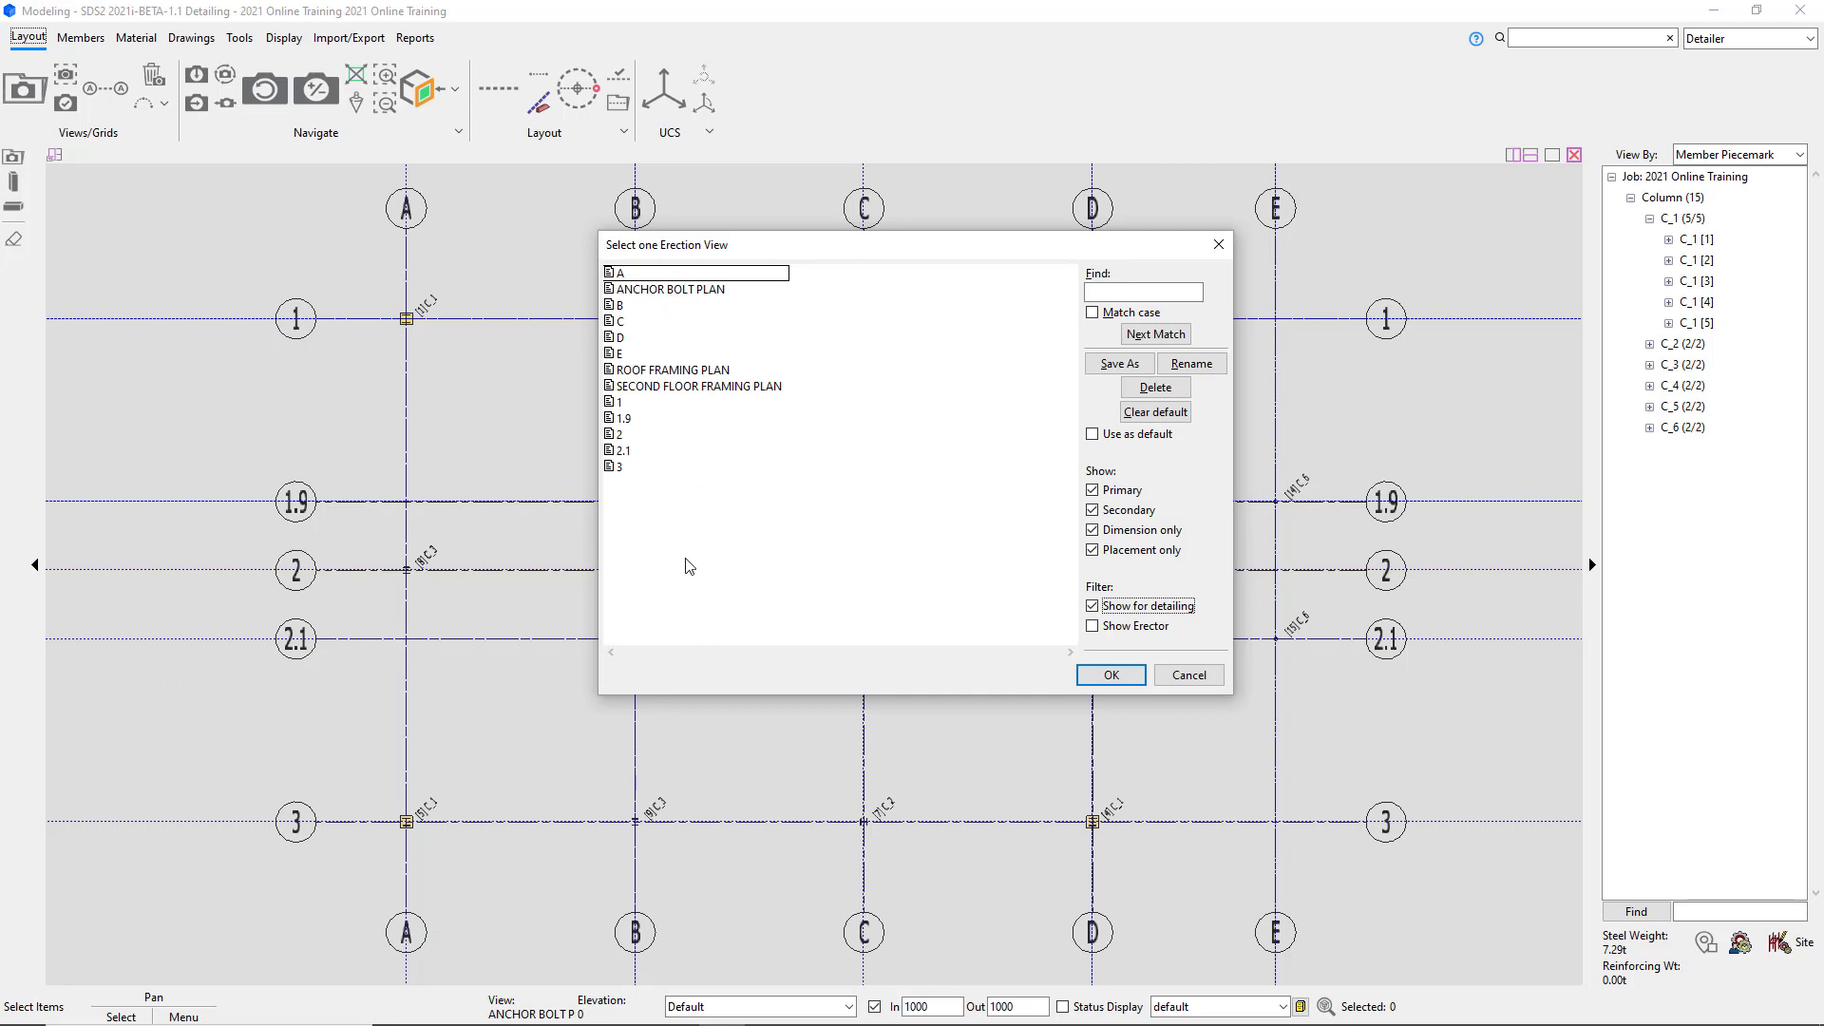
click(670, 388)
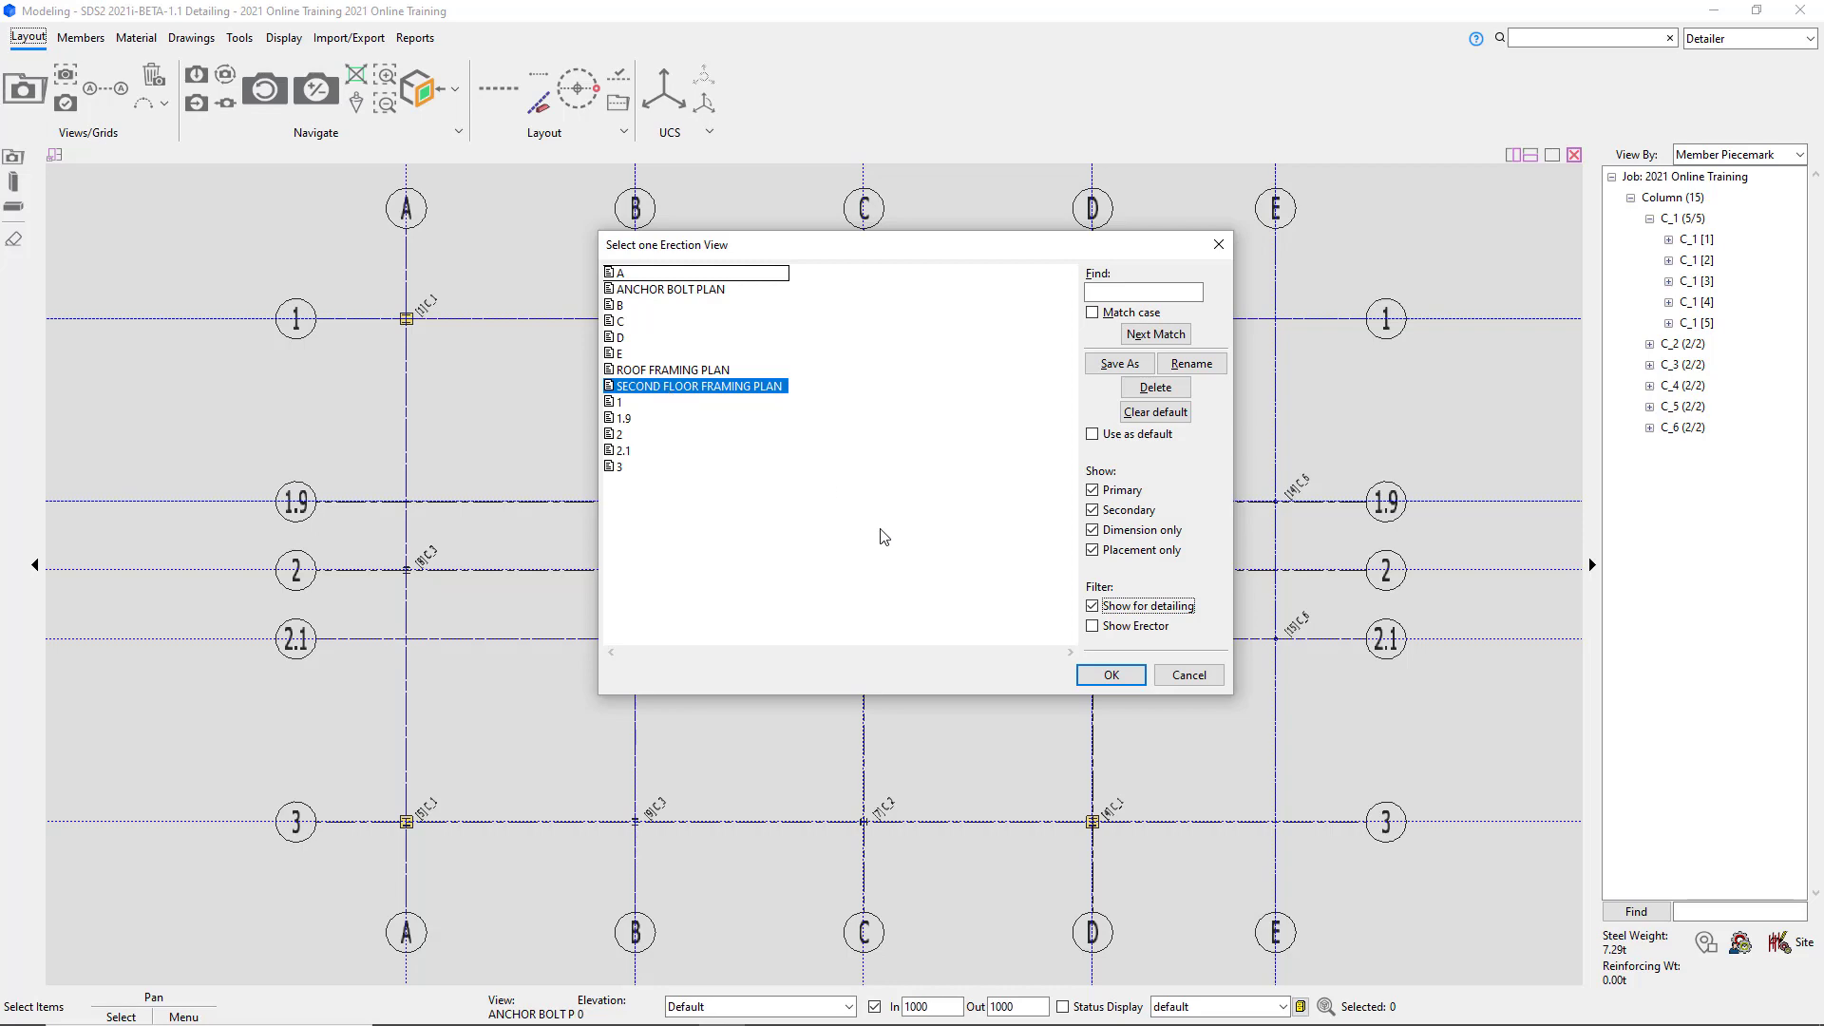
click(1103, 675)
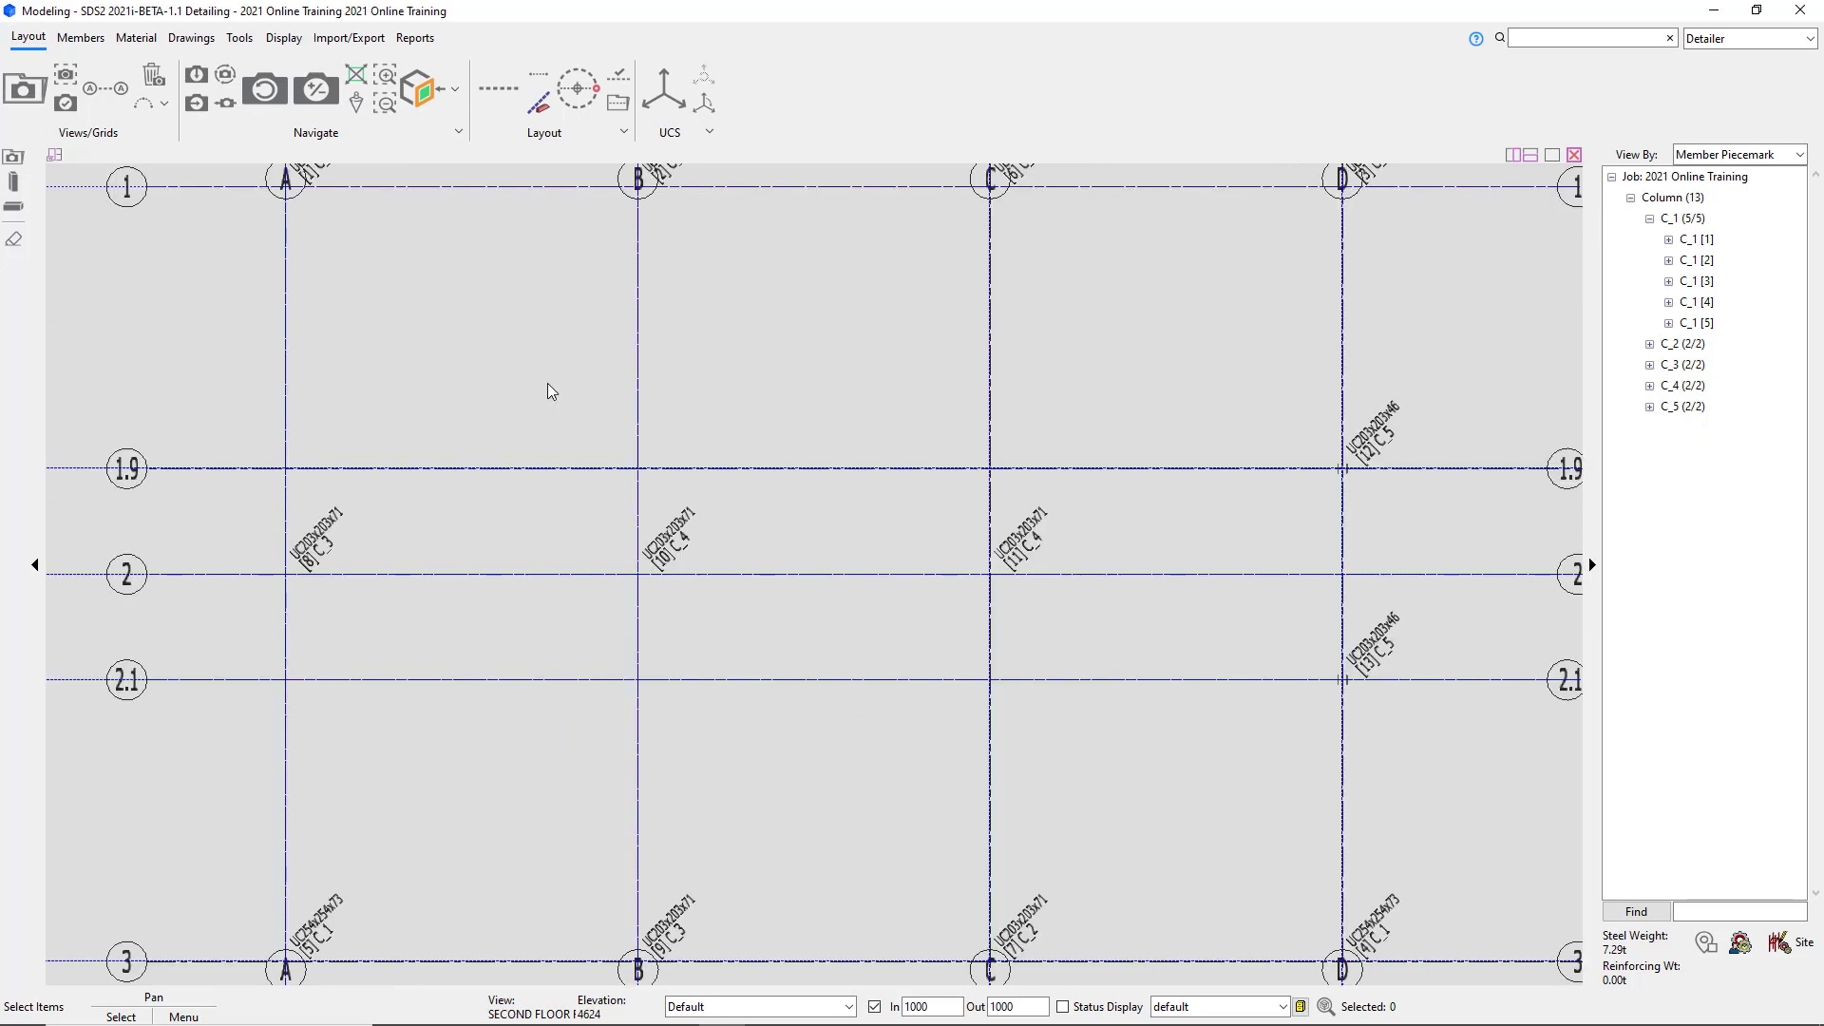
Check the steel member types that can be added, then start adding a beam near grid 1 in the second floor plan.
scroll(469, 596, down, 1)
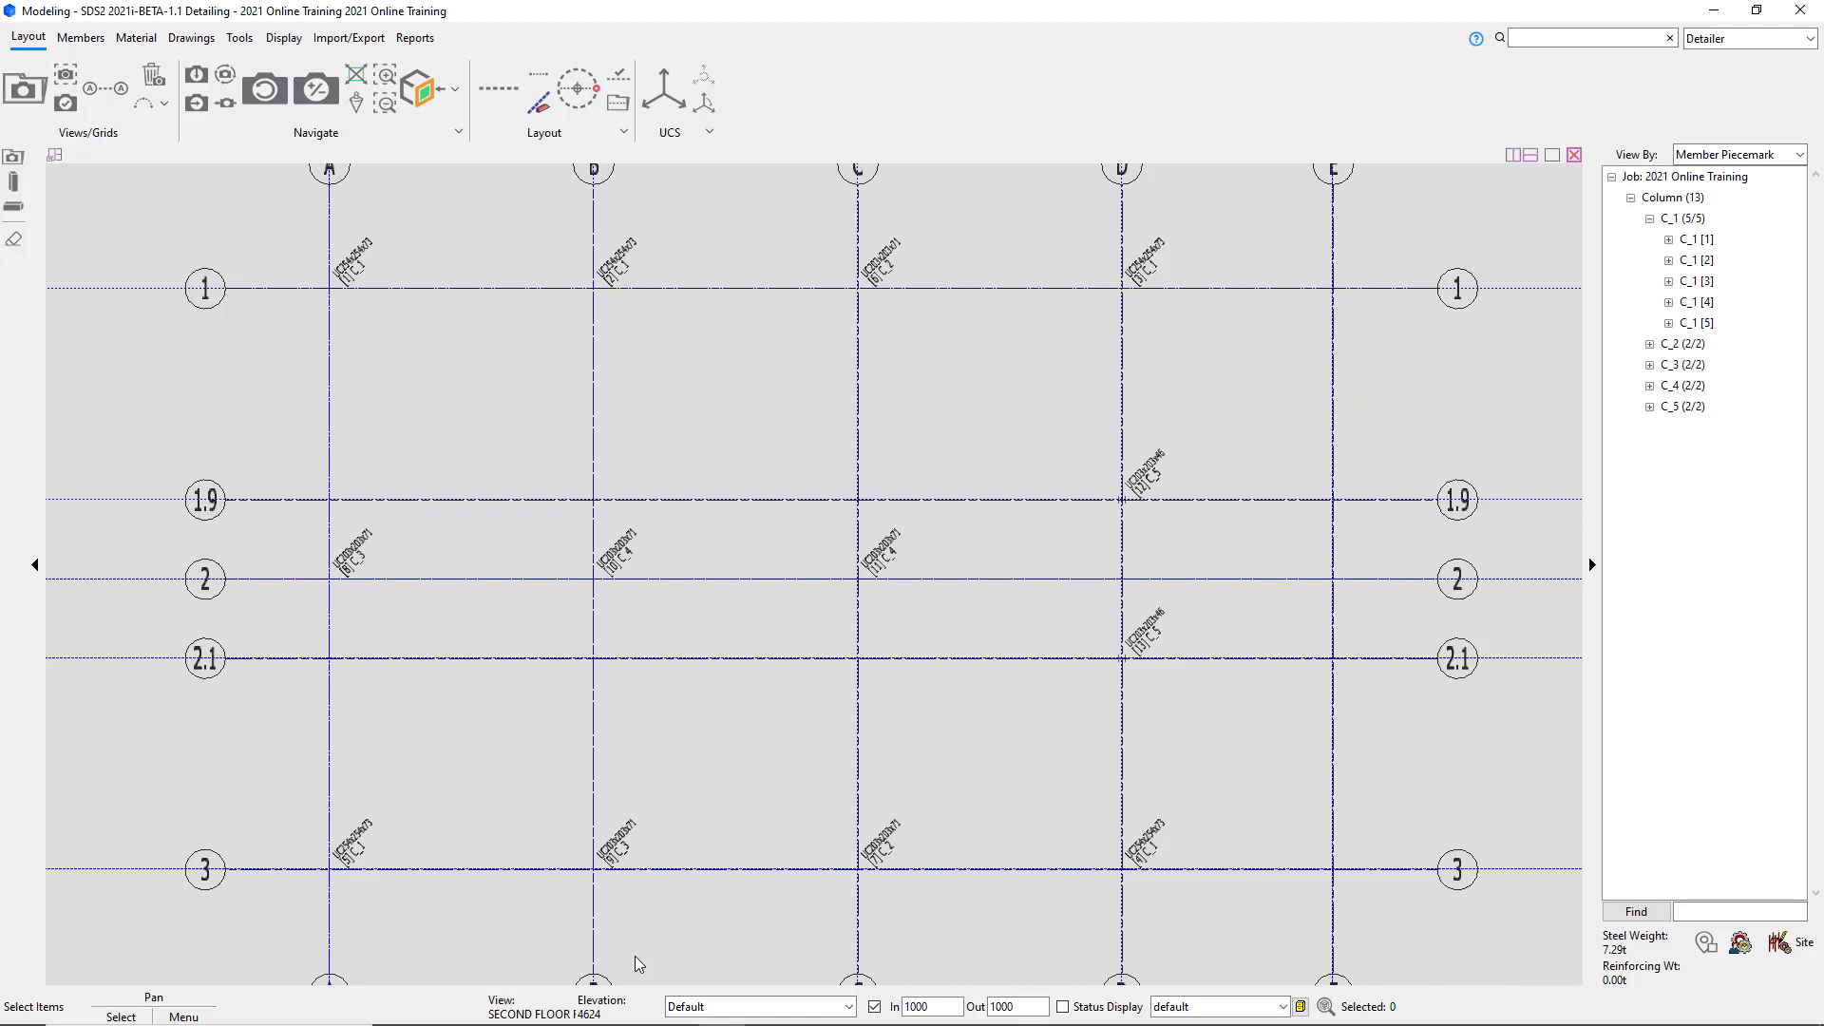
scroll(333, 496, down, 1)
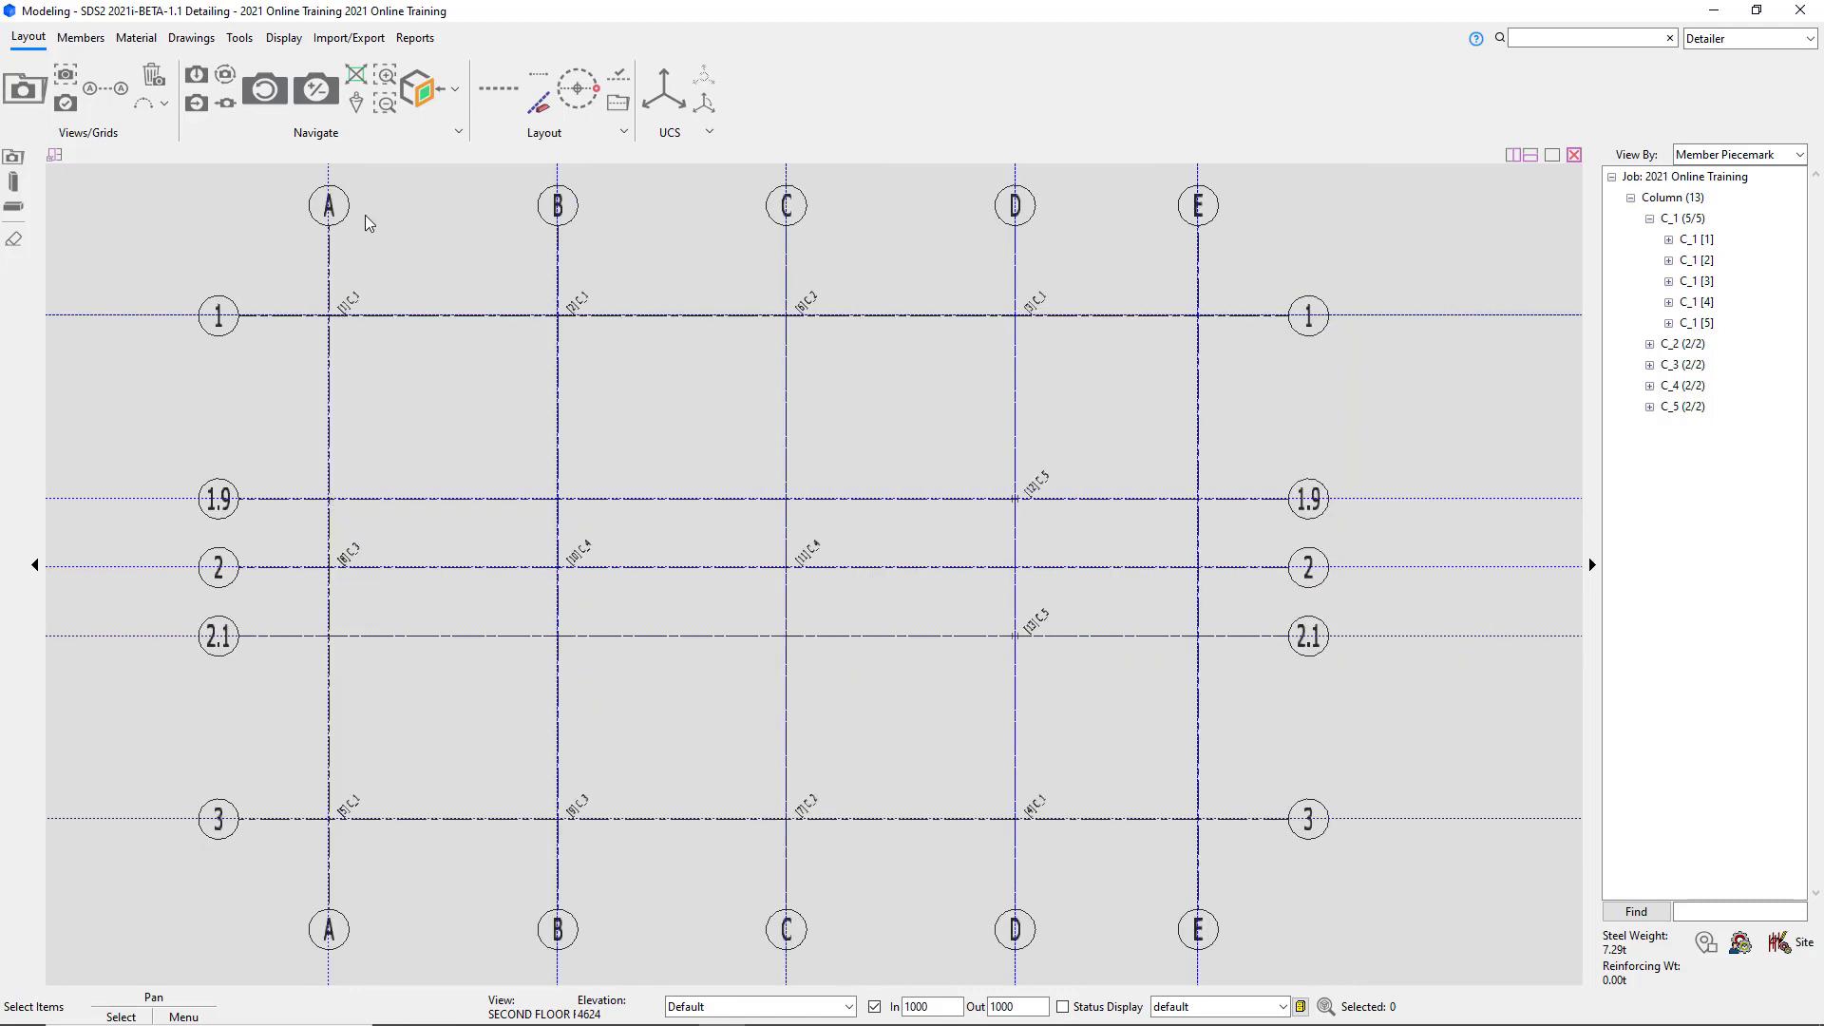
scroll(366, 215, up, 5)
middle_drag(436, 272, 425, 395)
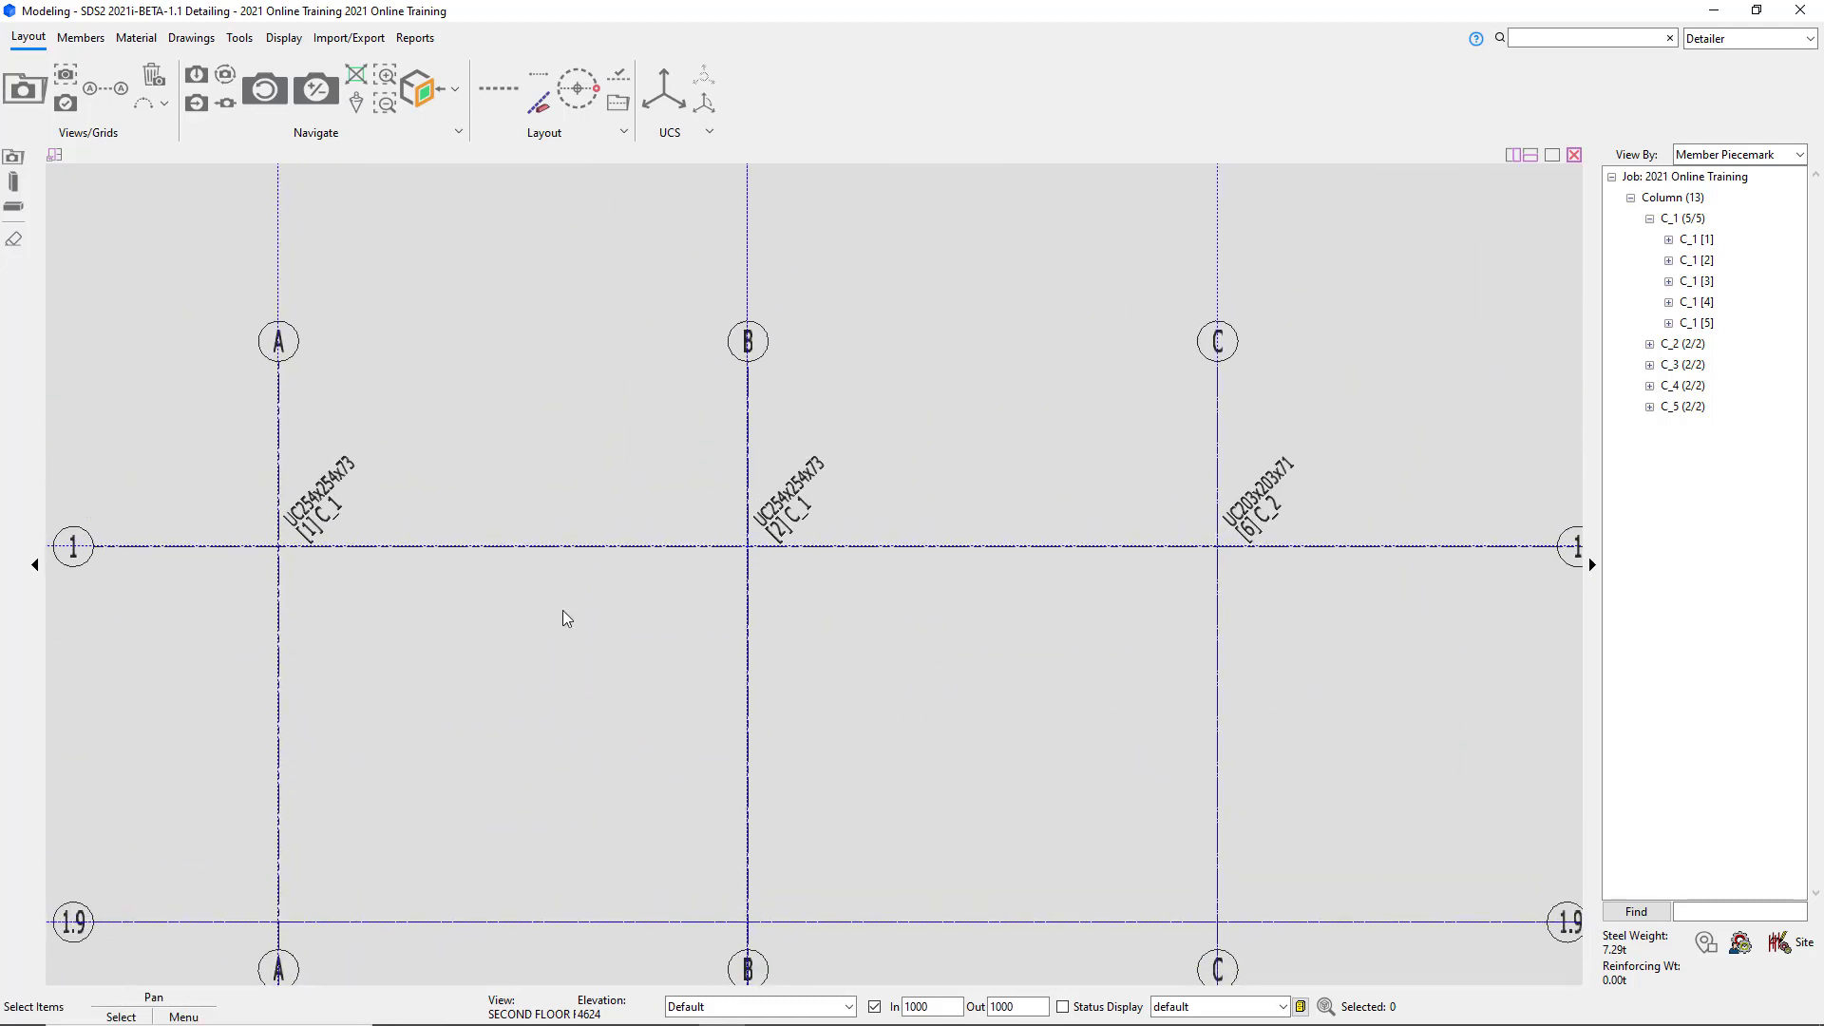
click(84, 40)
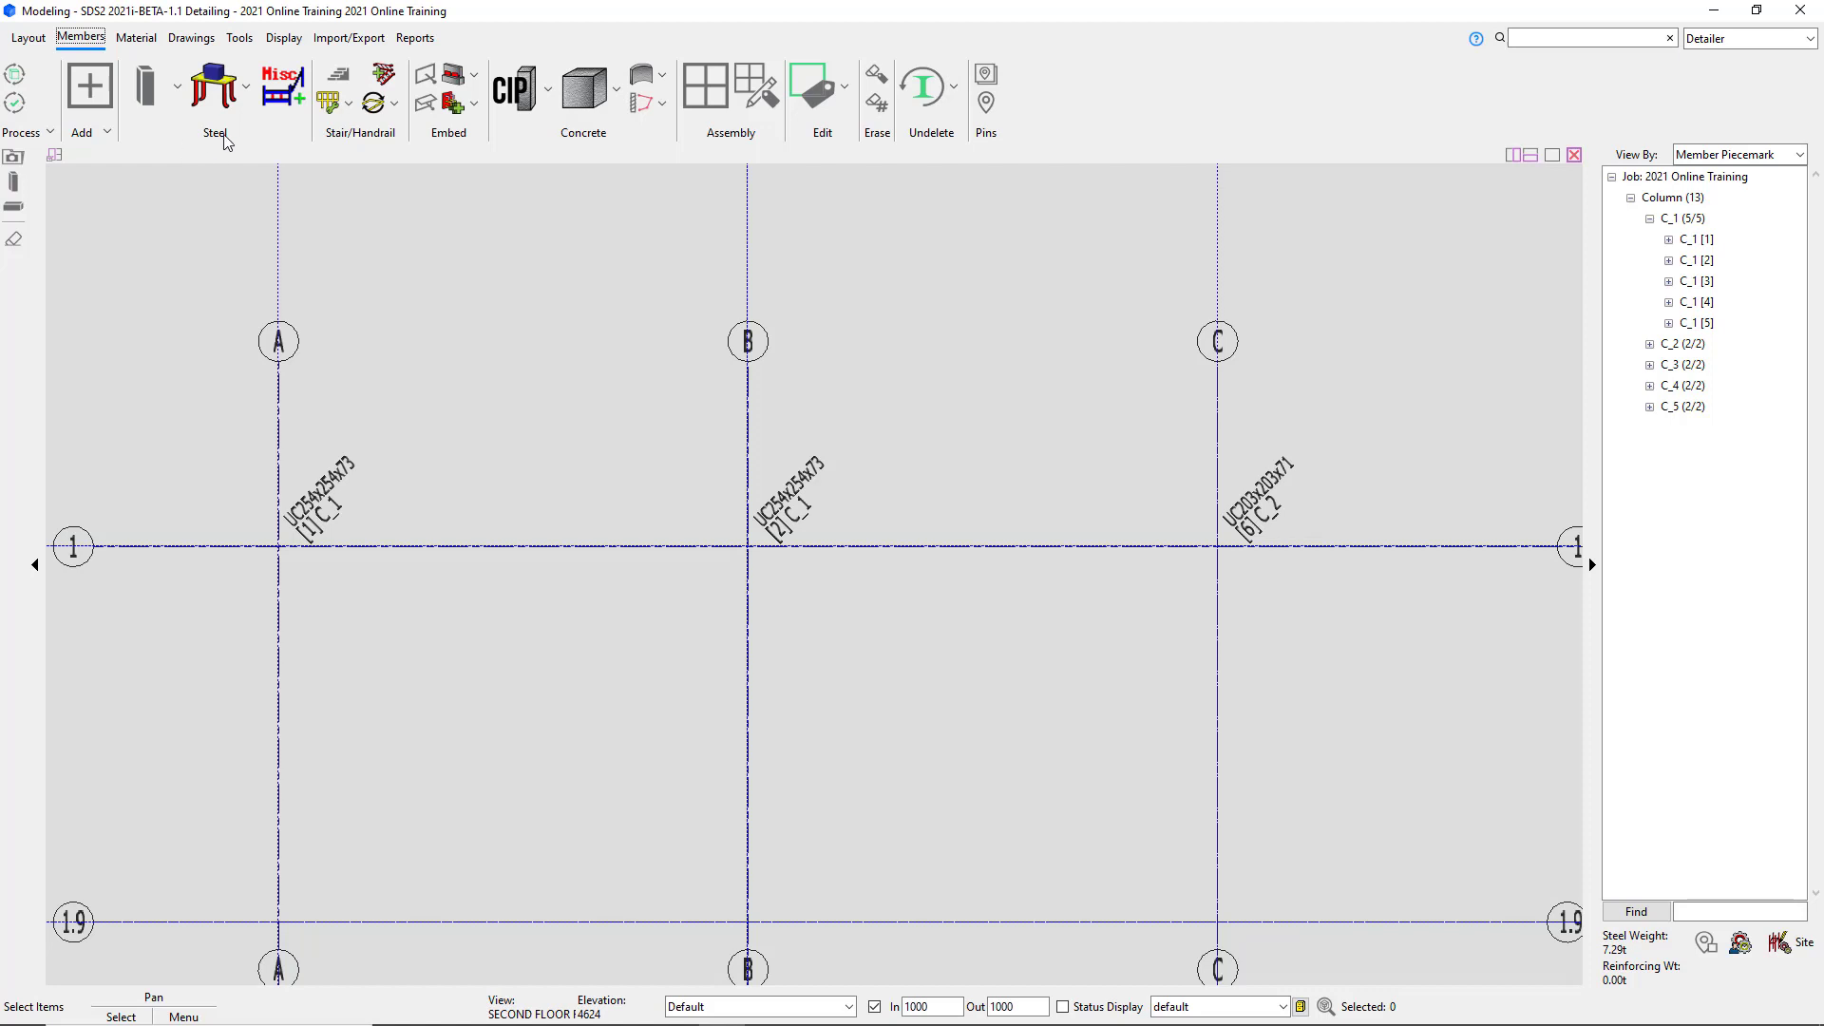
click(144, 92)
click(177, 88)
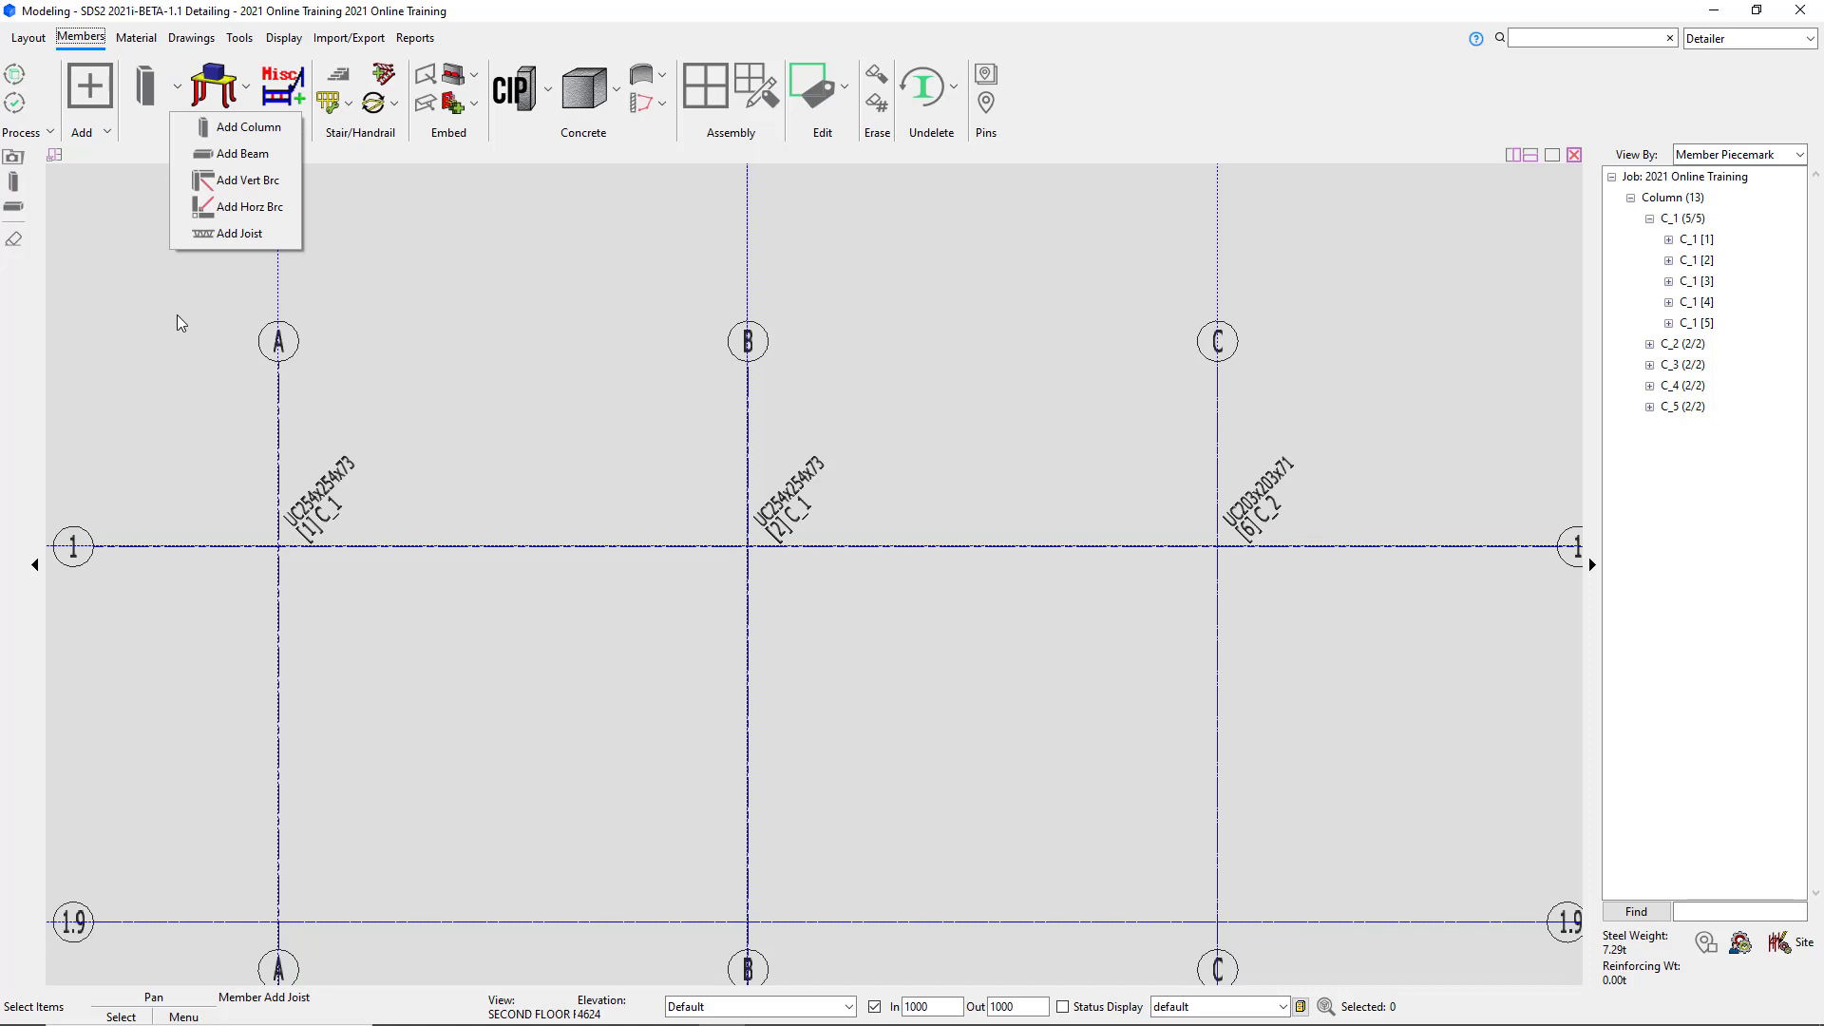
click(238, 155)
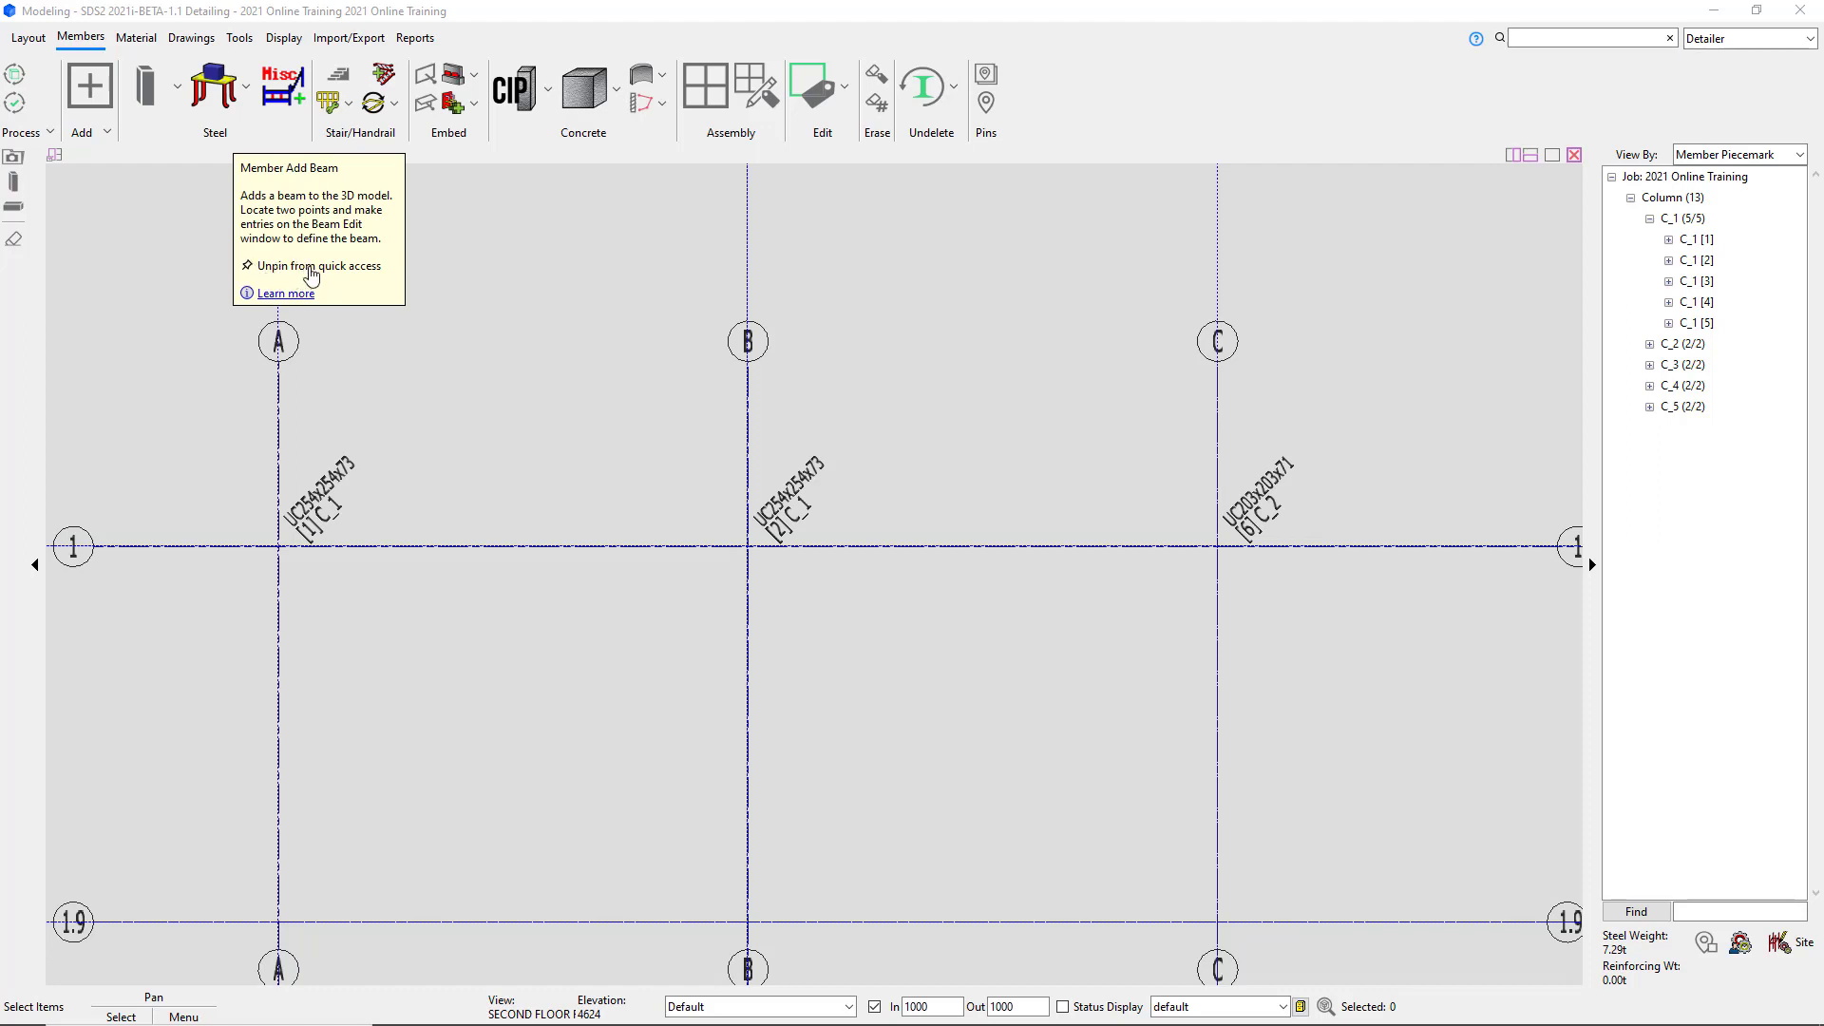
click(14, 208)
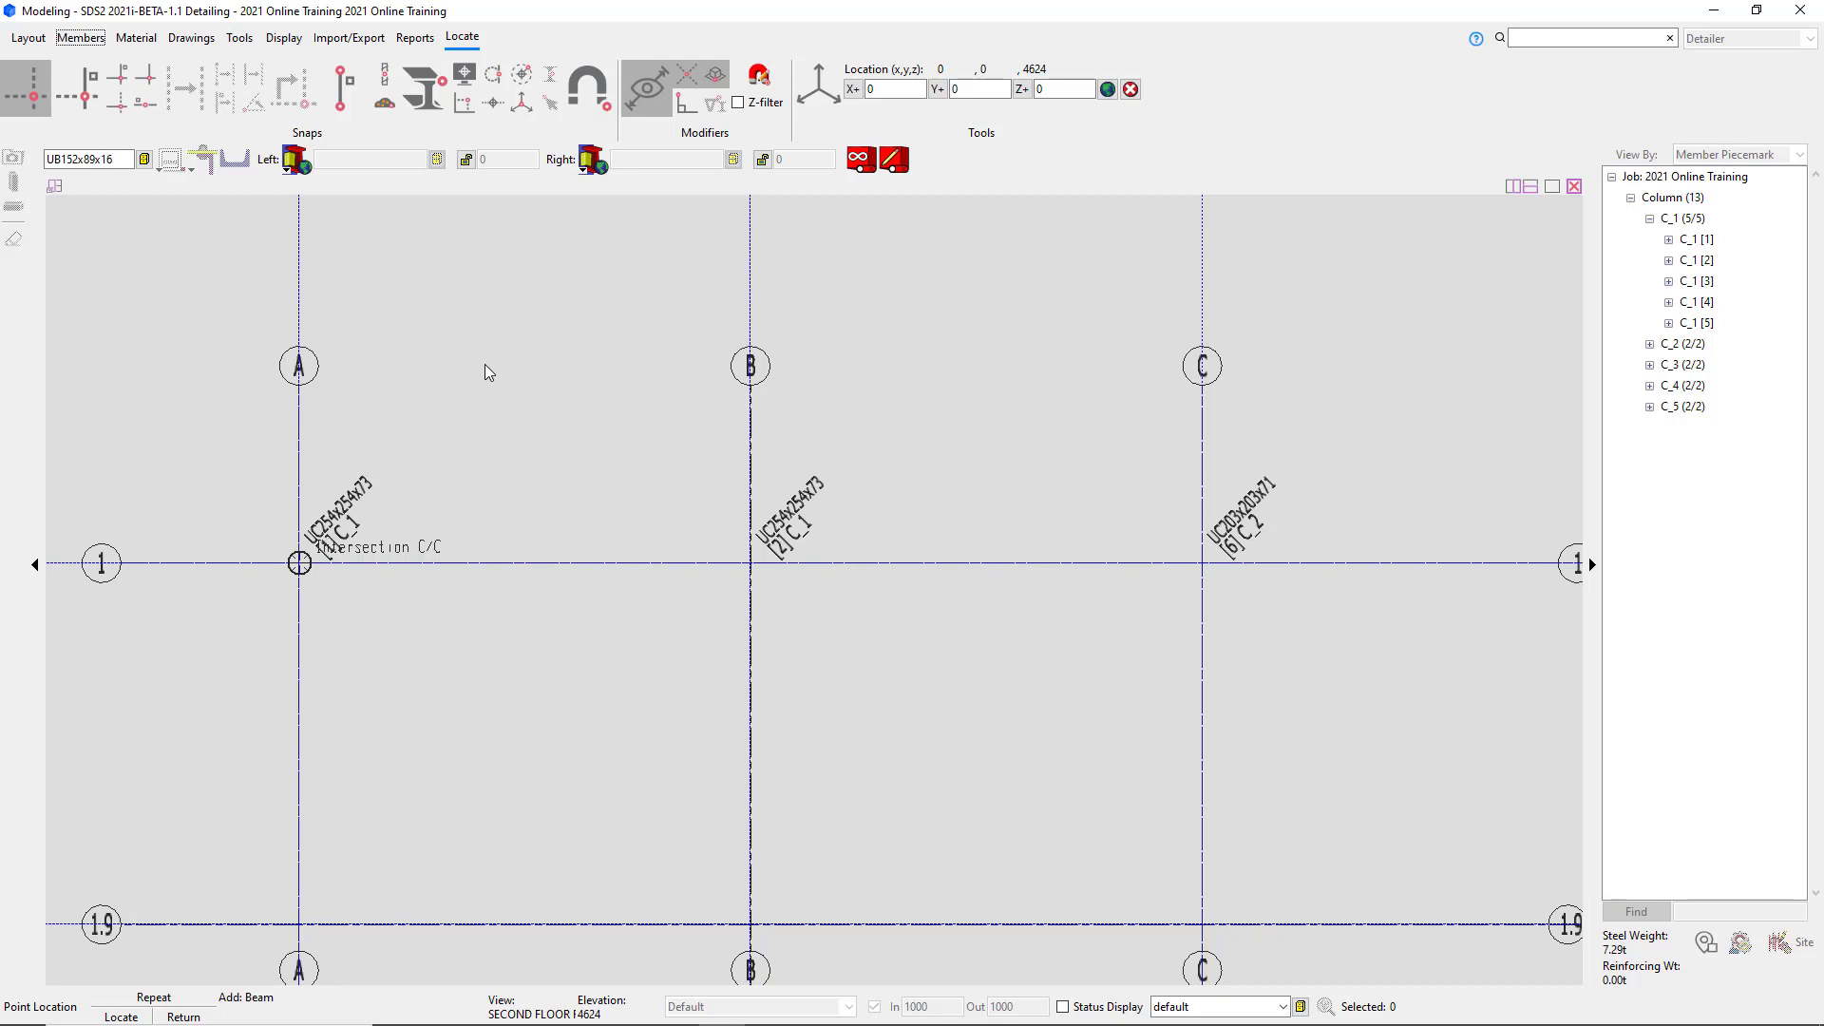
Try the Exact Point snap on the column at grid B/1, then return to the Intersection snap.
click(19, 107)
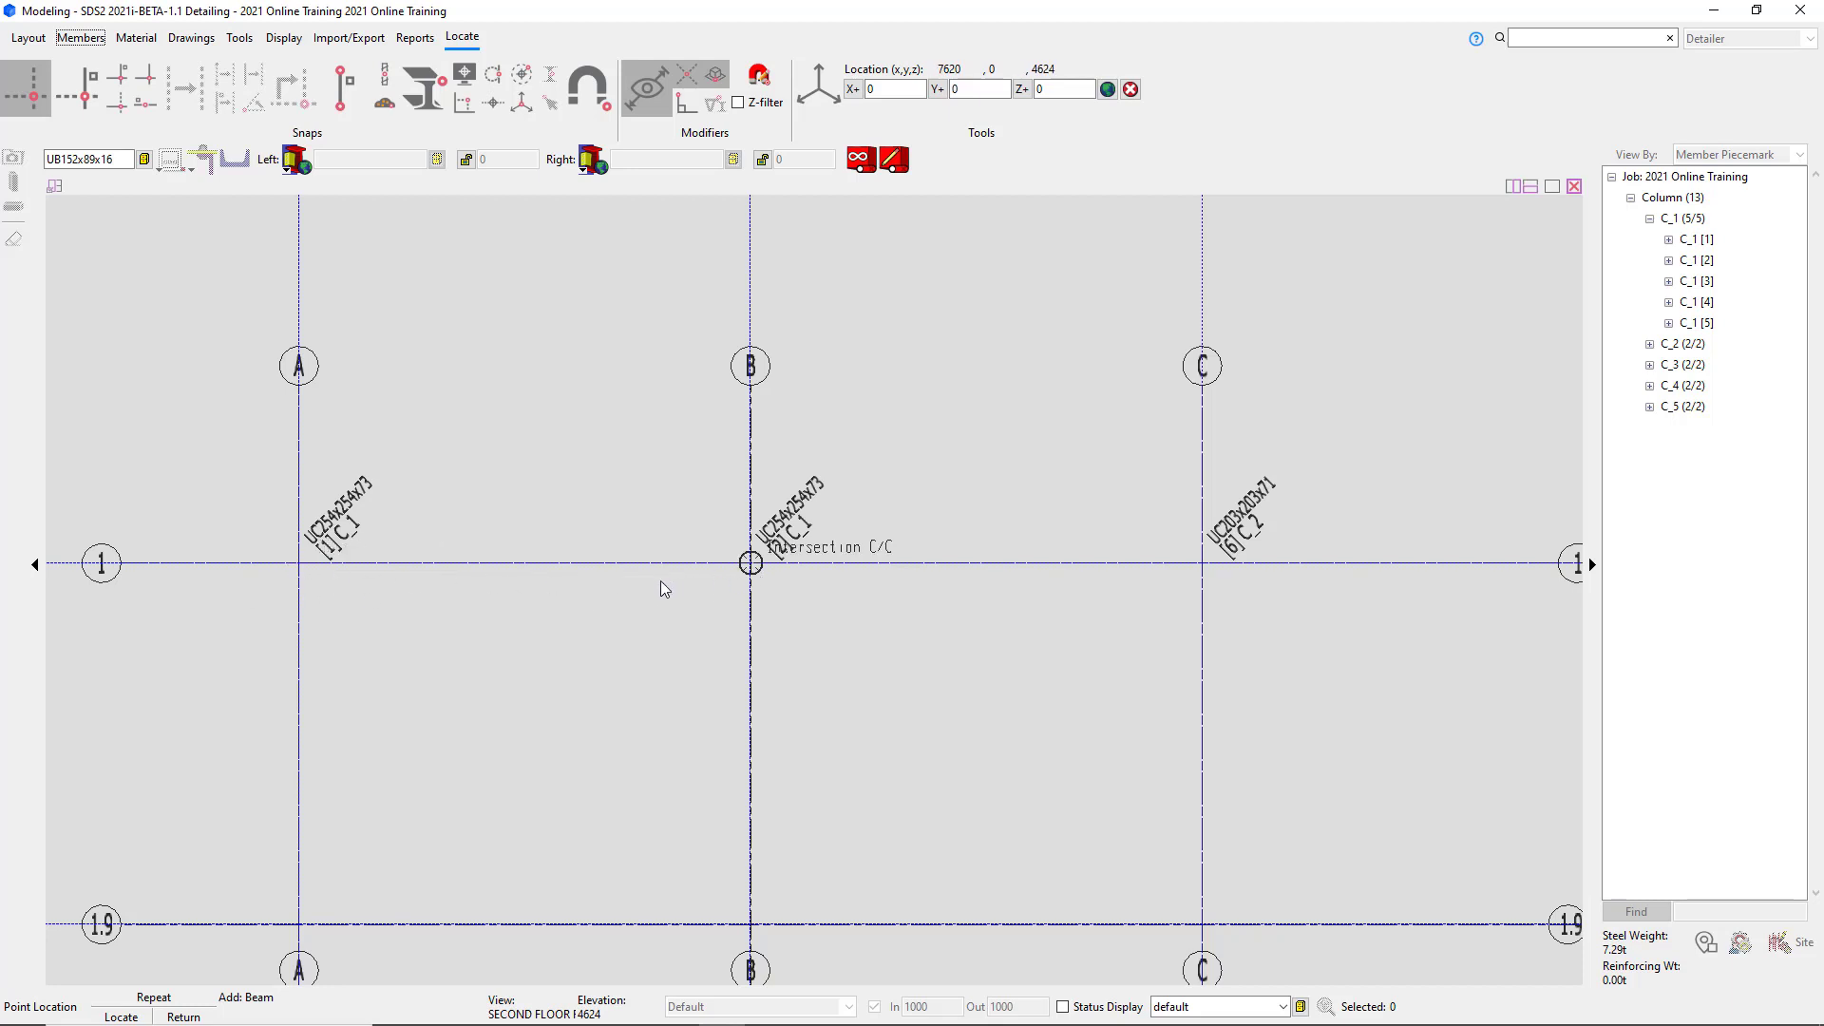
click(344, 103)
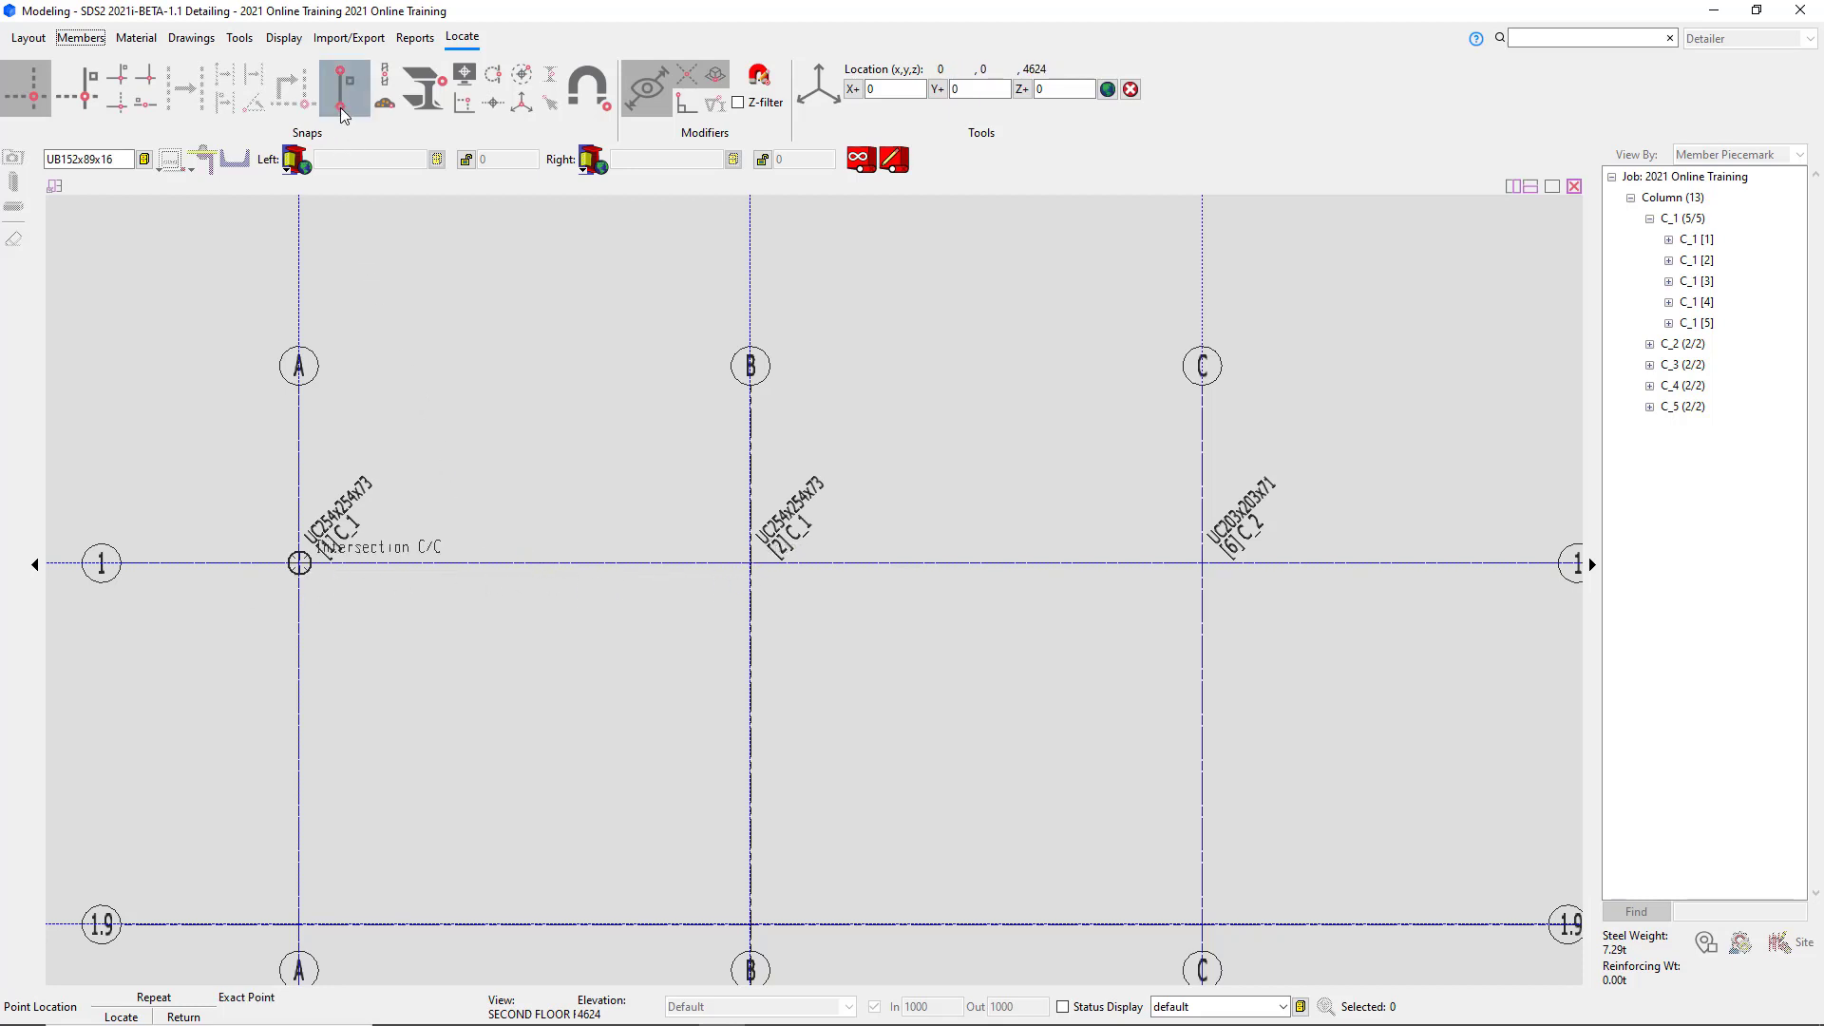
click(341, 107)
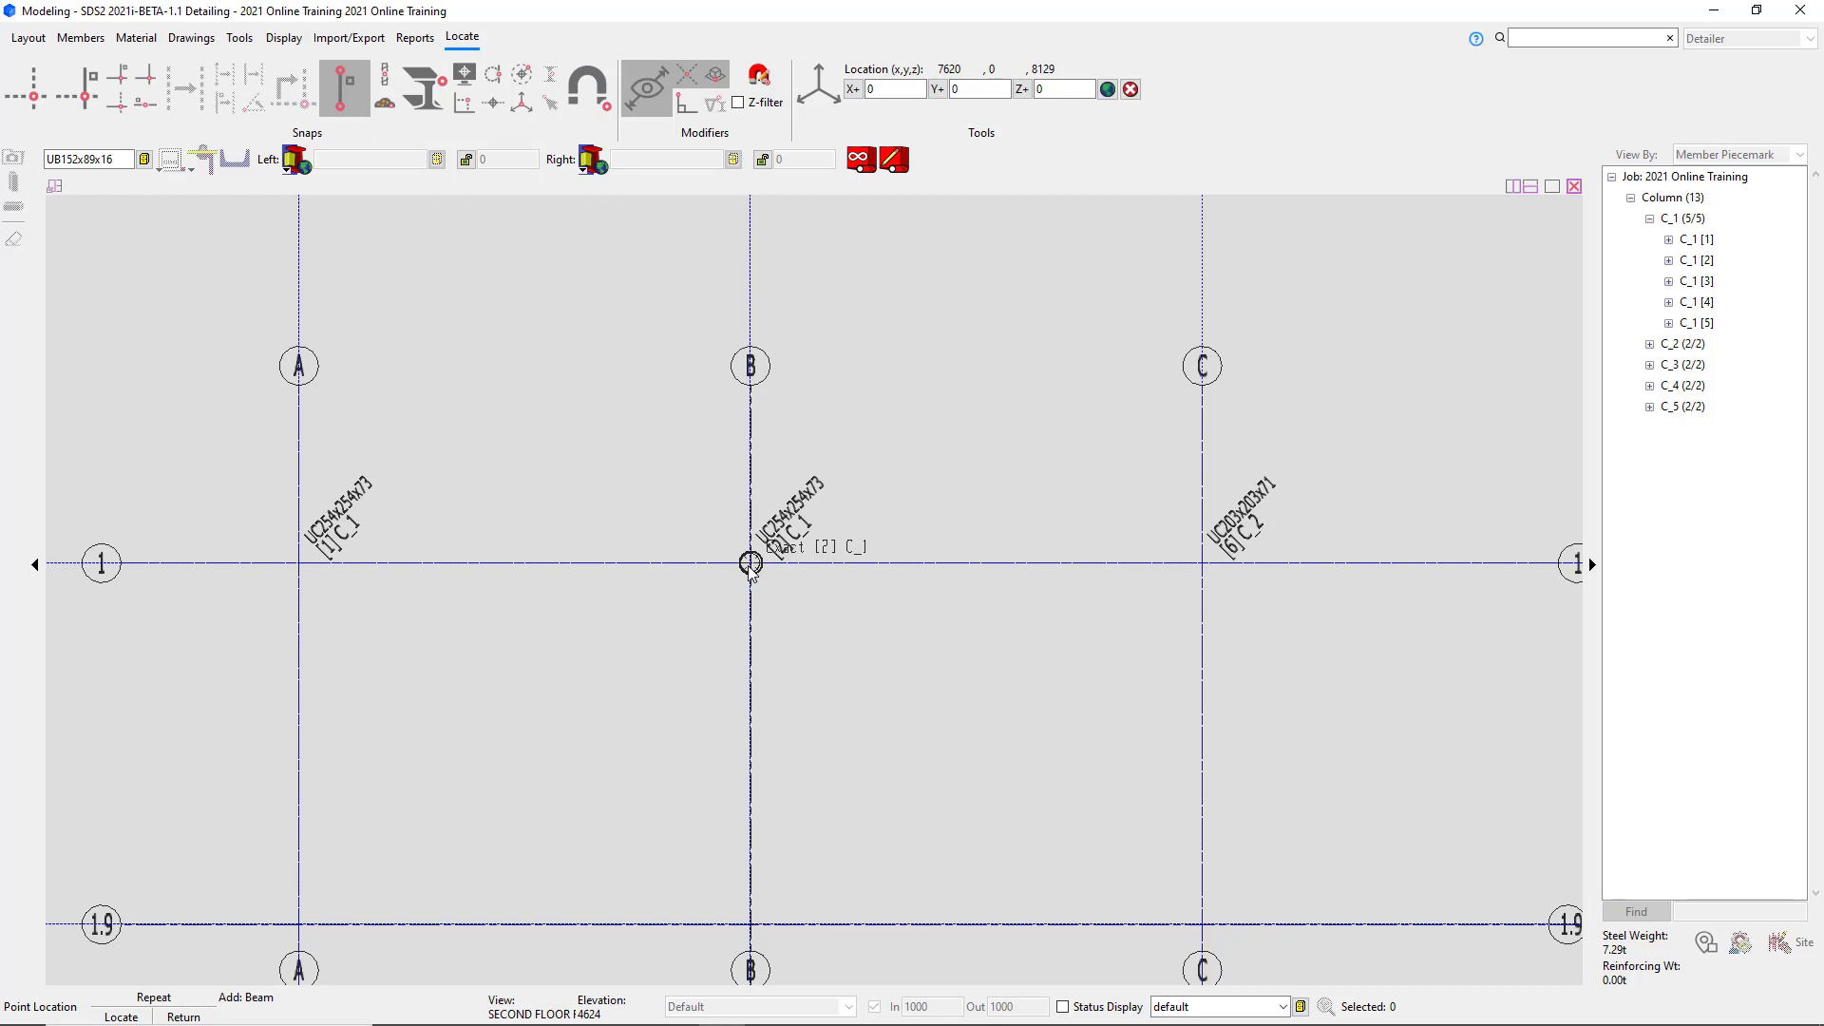
click(31, 107)
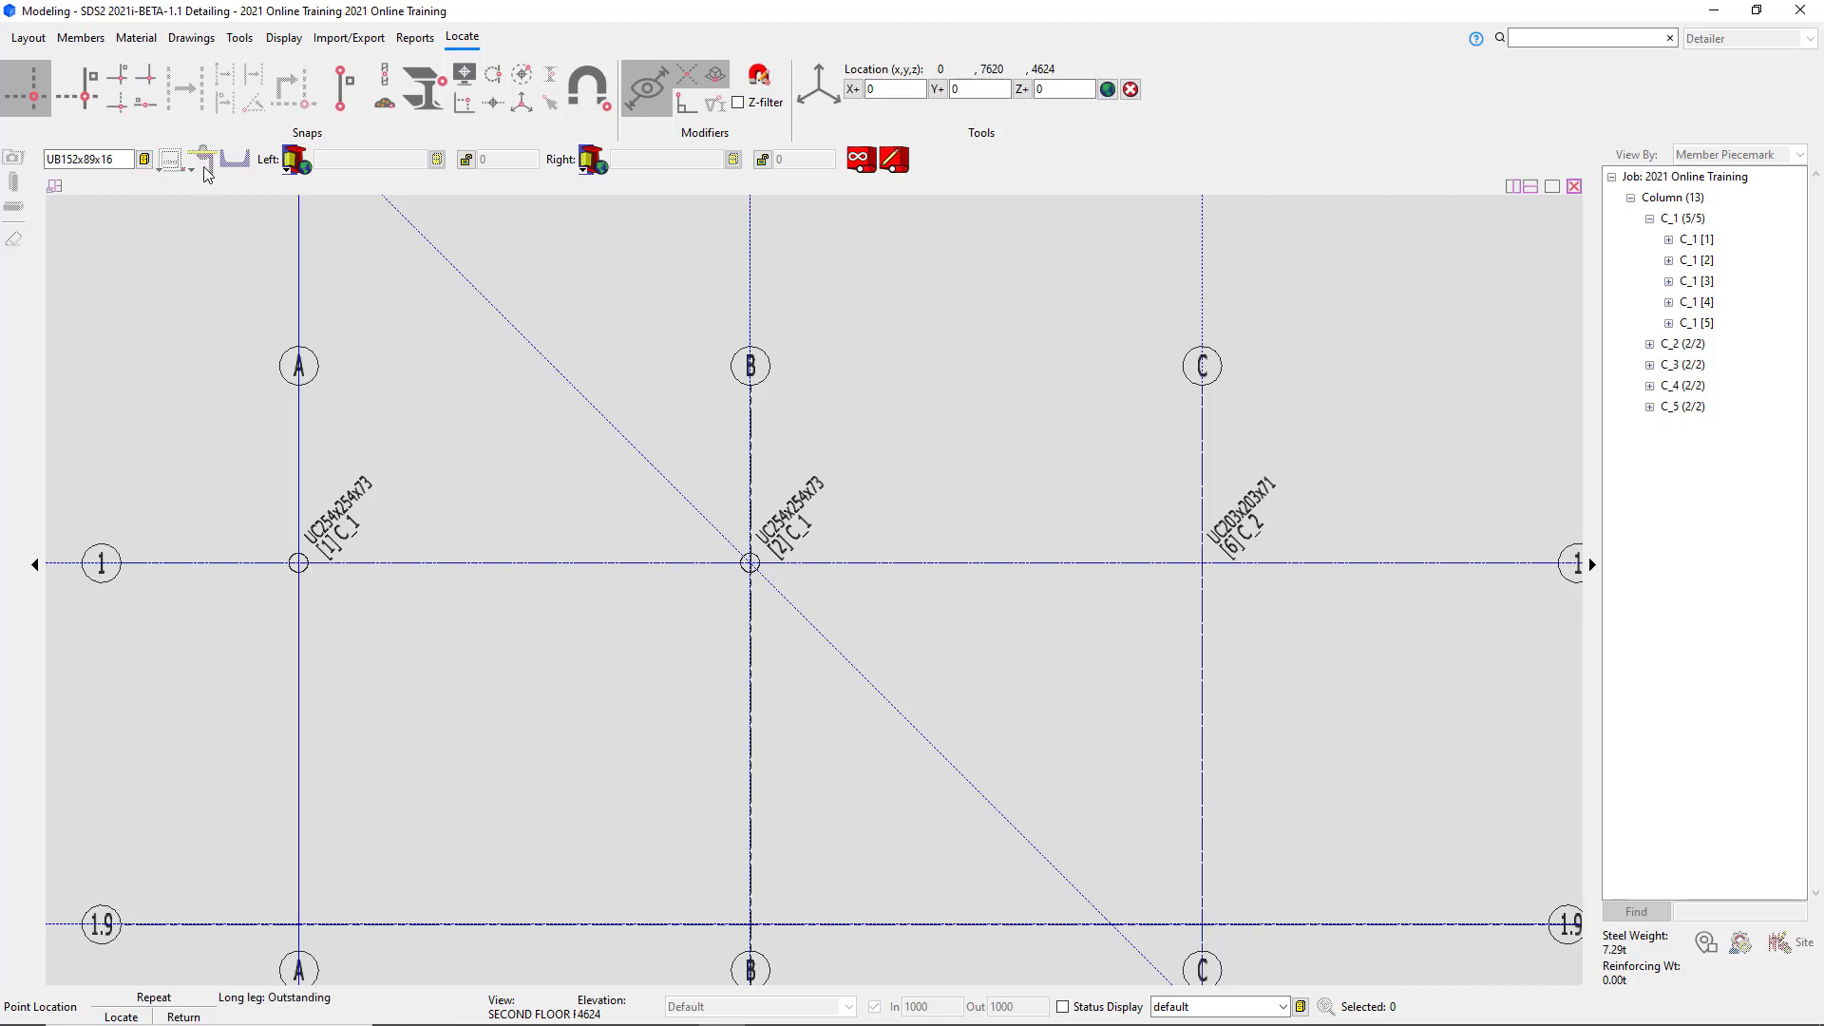
Set the section size of the new beam to UB457x152x60 from the material list.
double_click(119, 160)
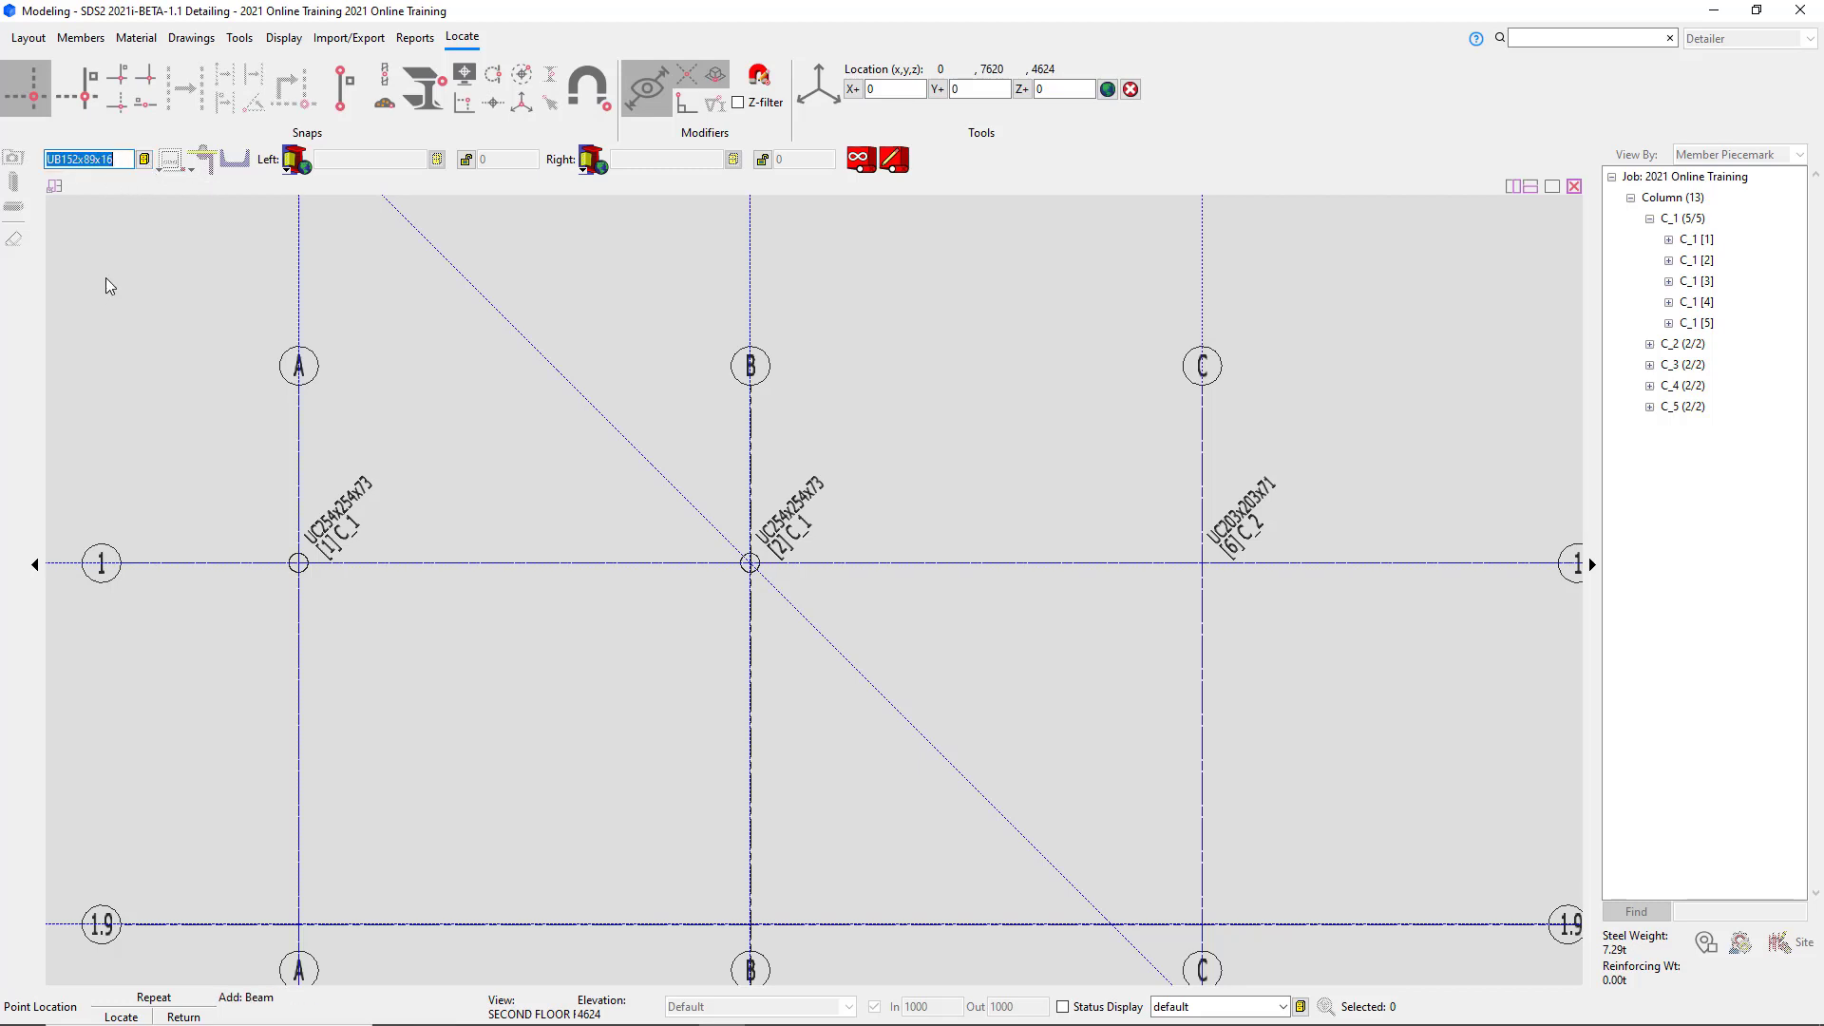
click(144, 159)
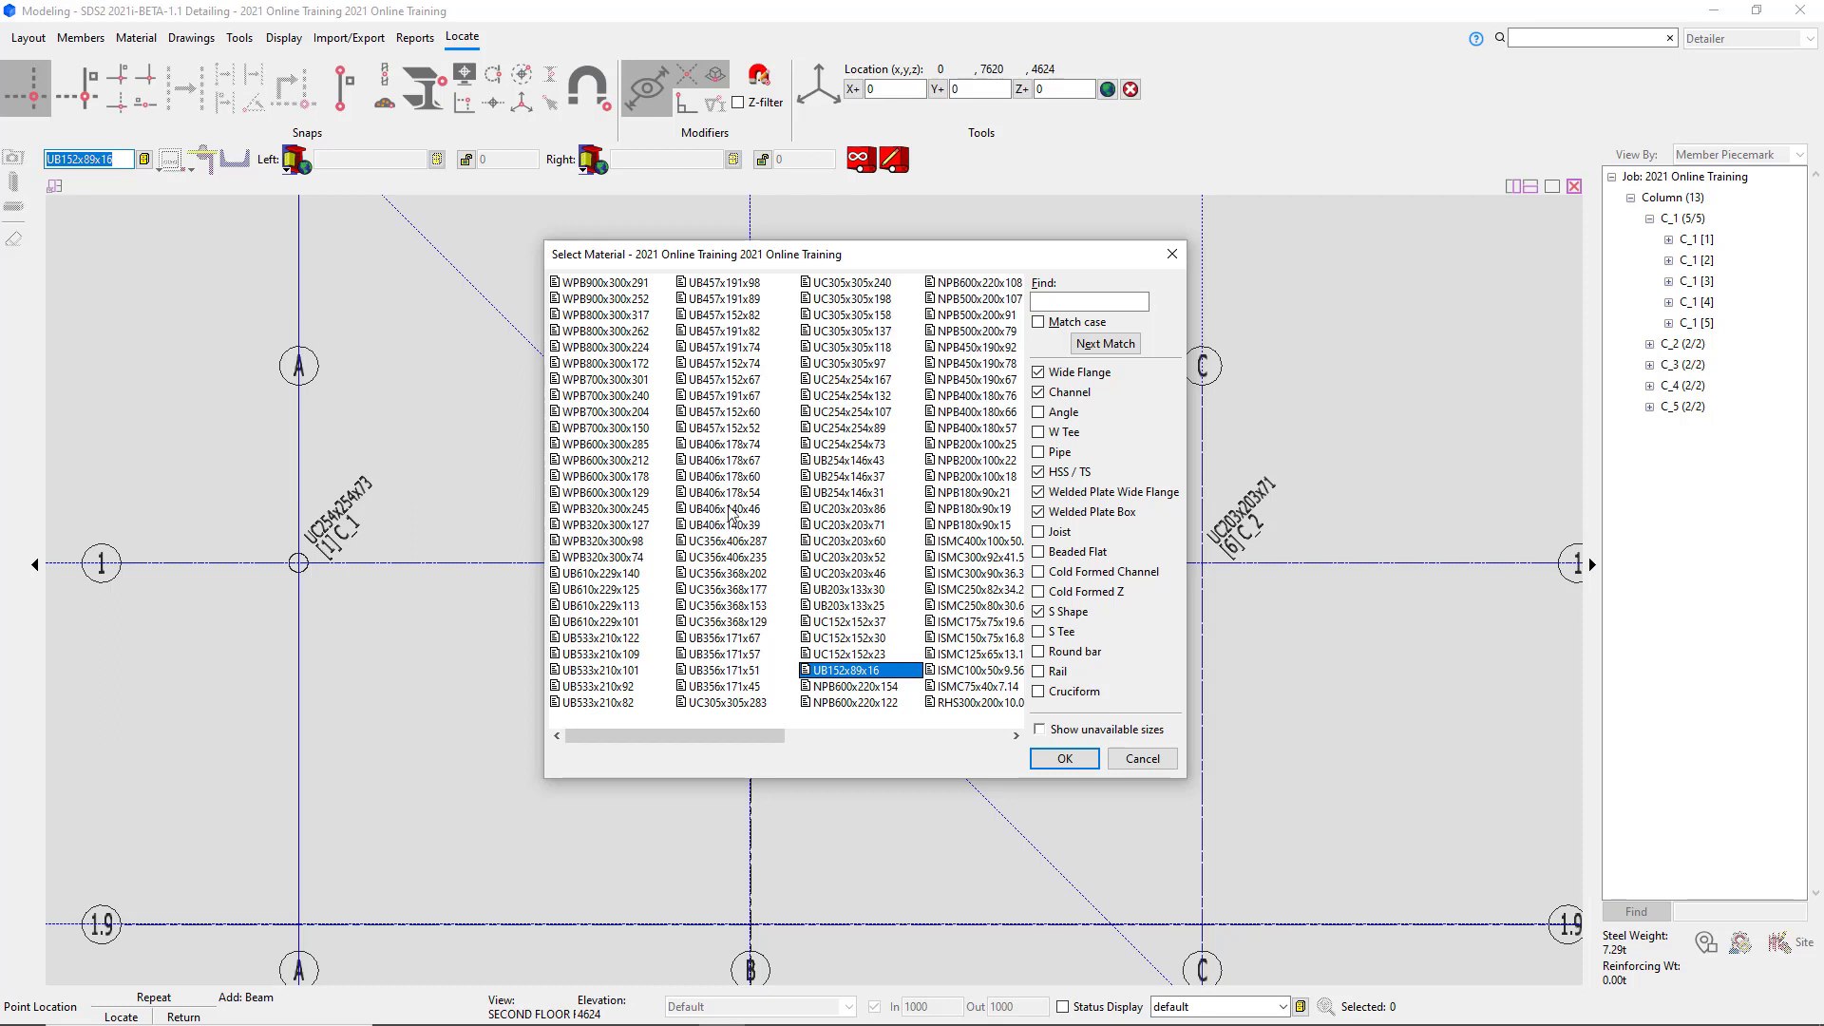
click(724, 415)
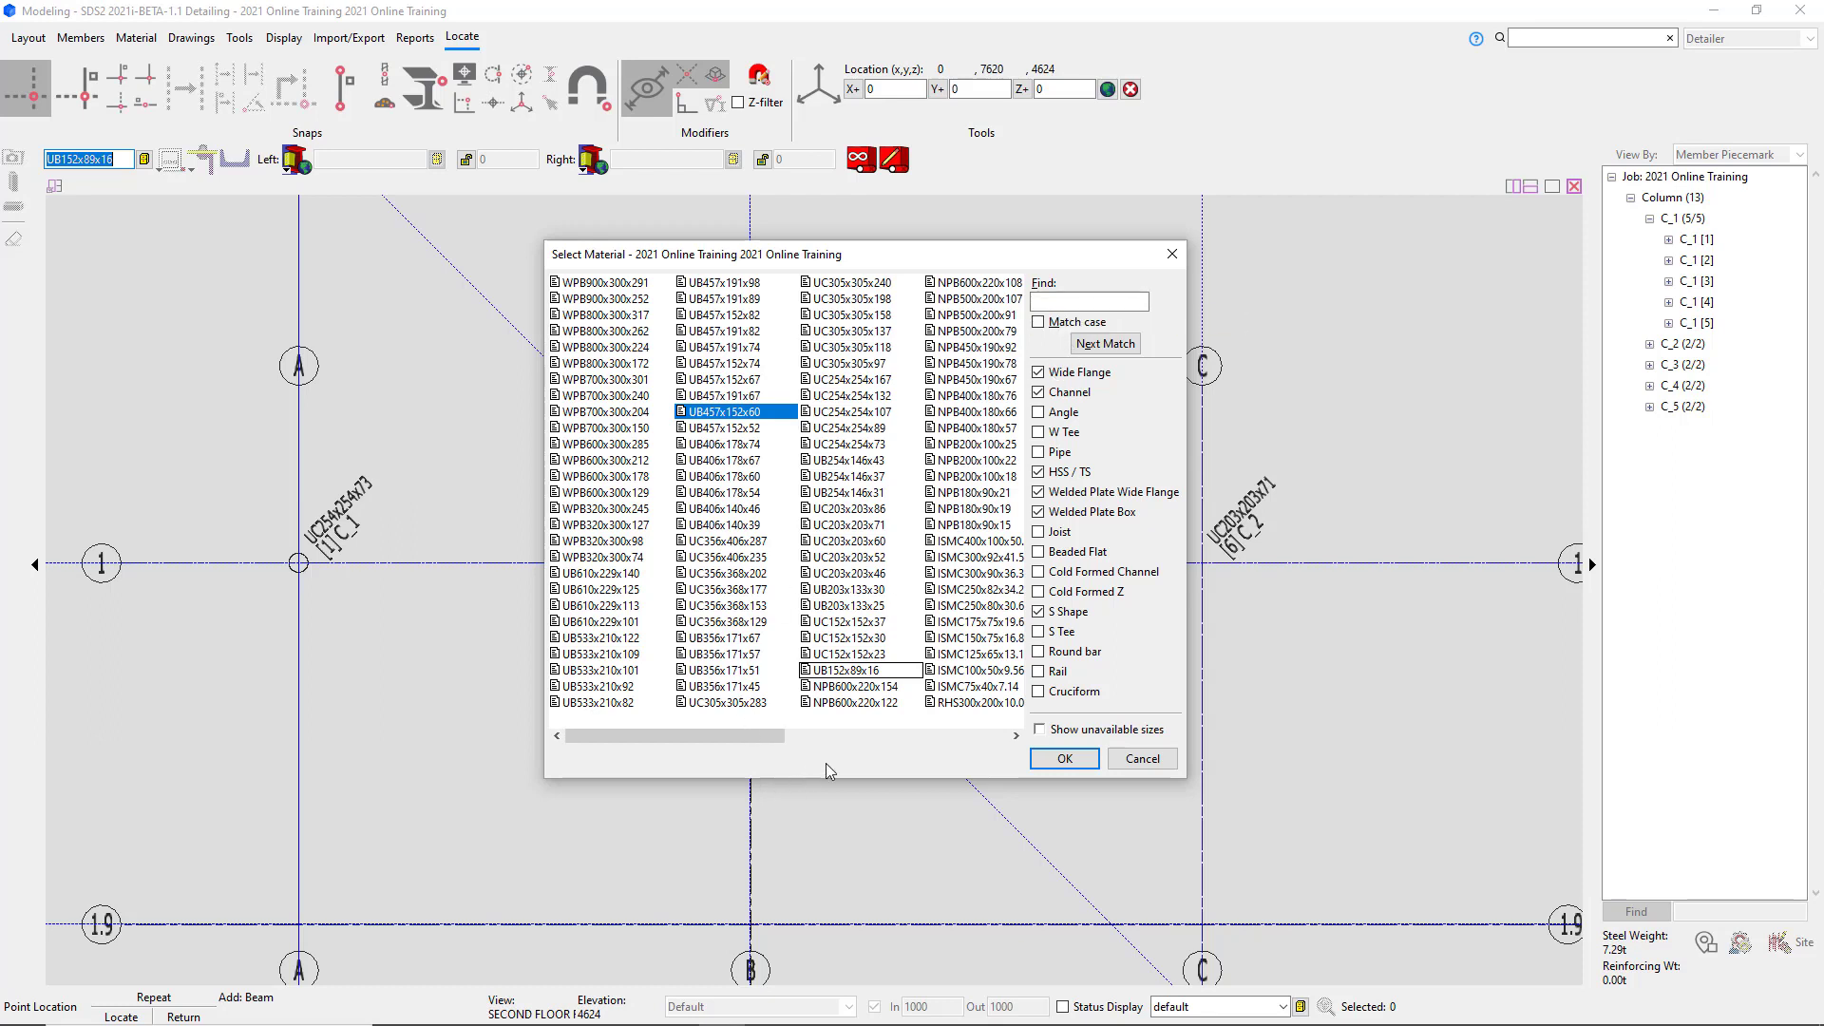
click(1072, 763)
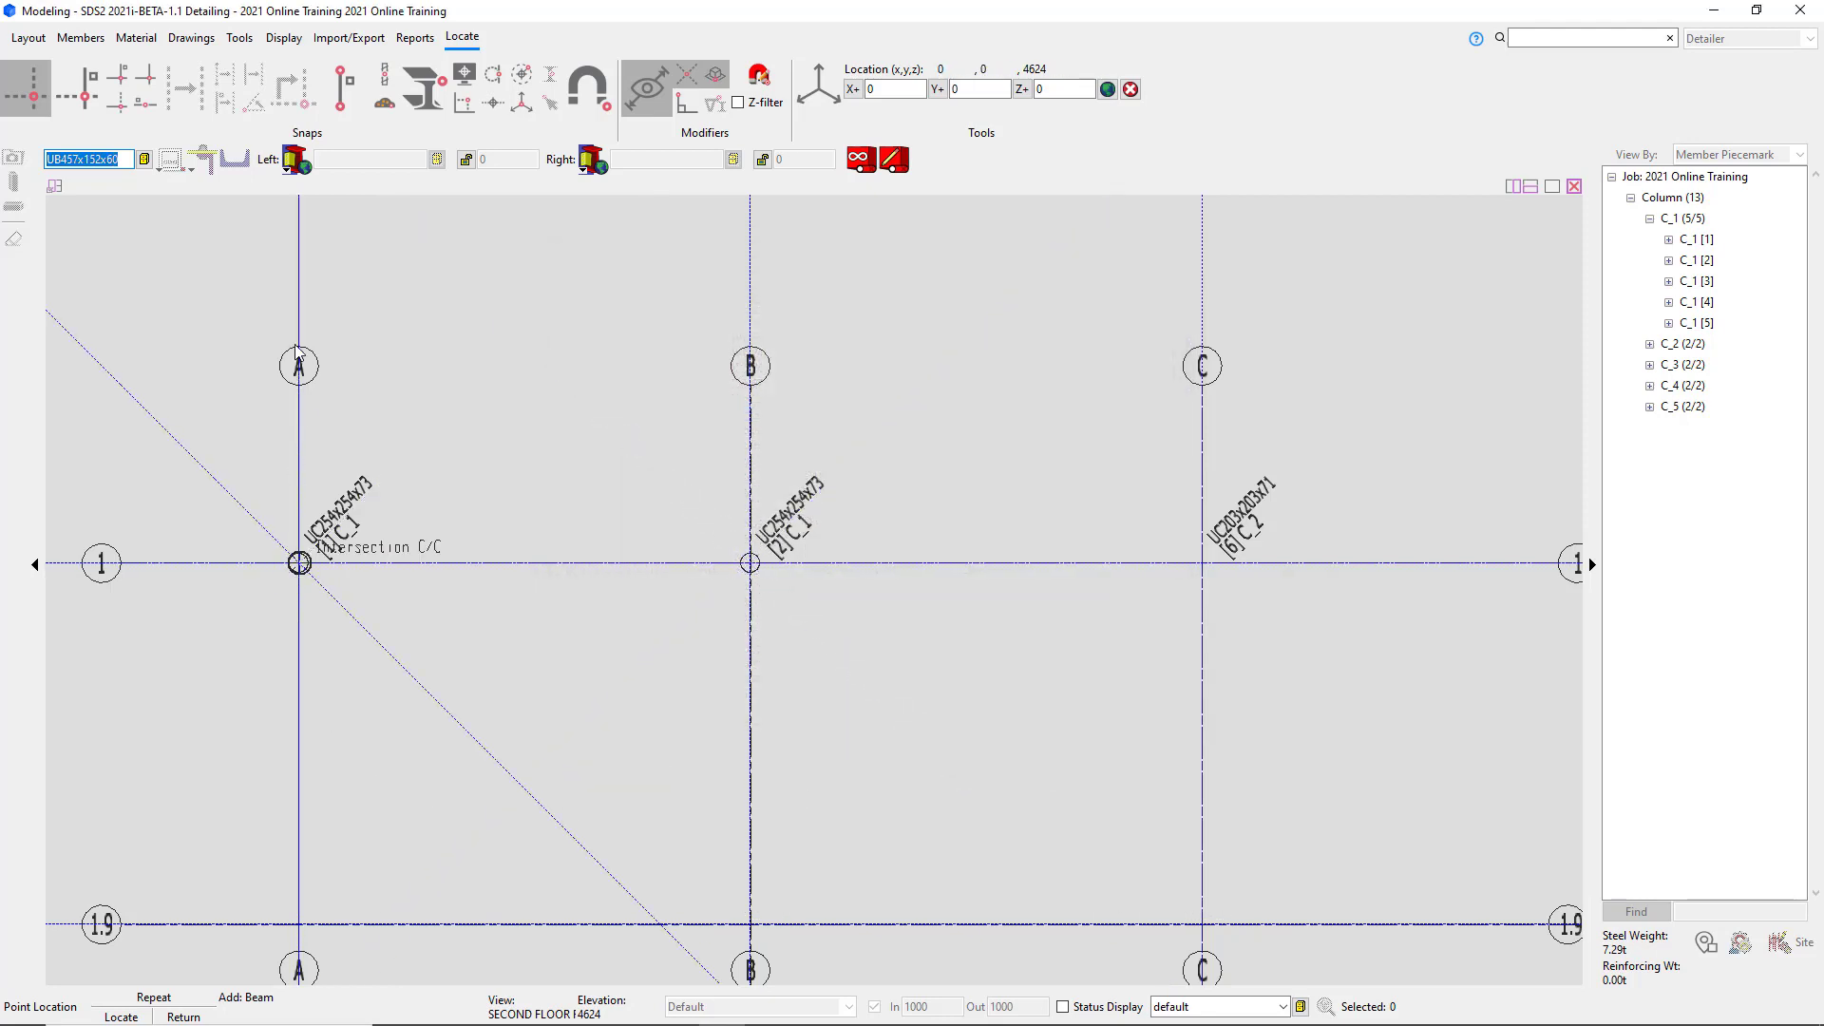
Check the left end connection types, then add the UB457x152x60 beam along grid 1 from A to B.
click(287, 171)
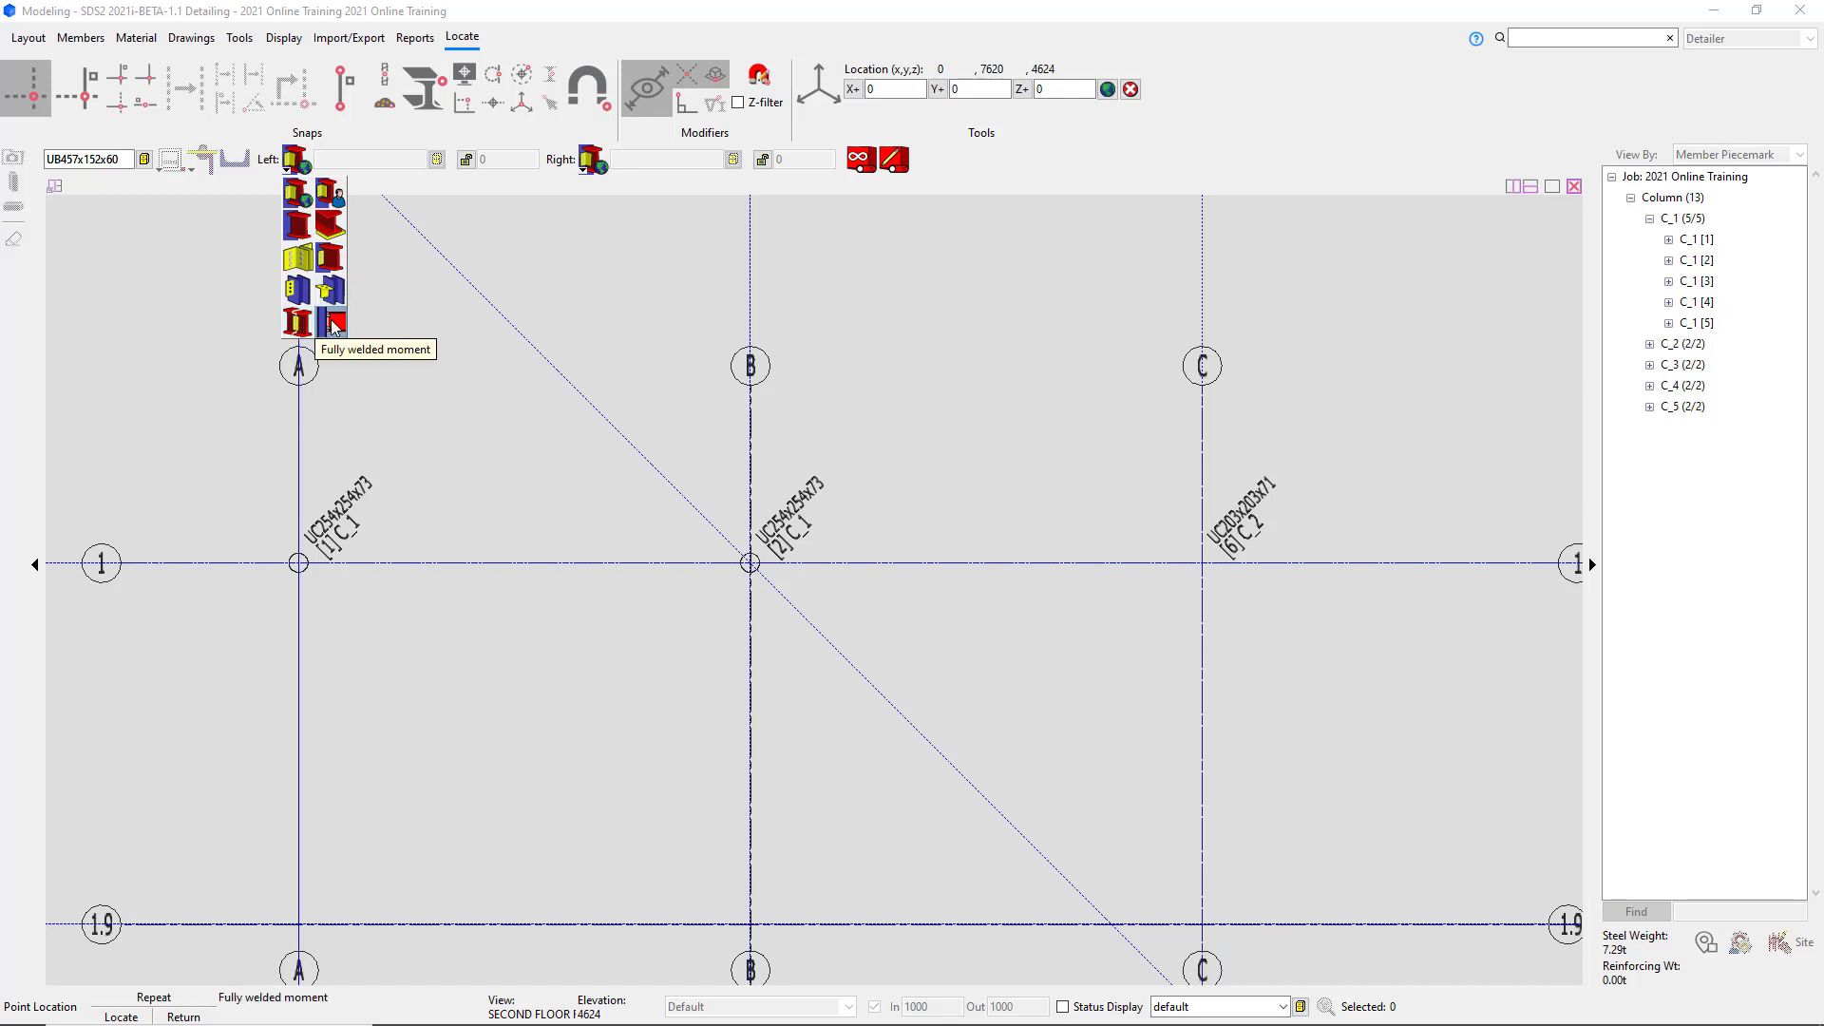
click(301, 198)
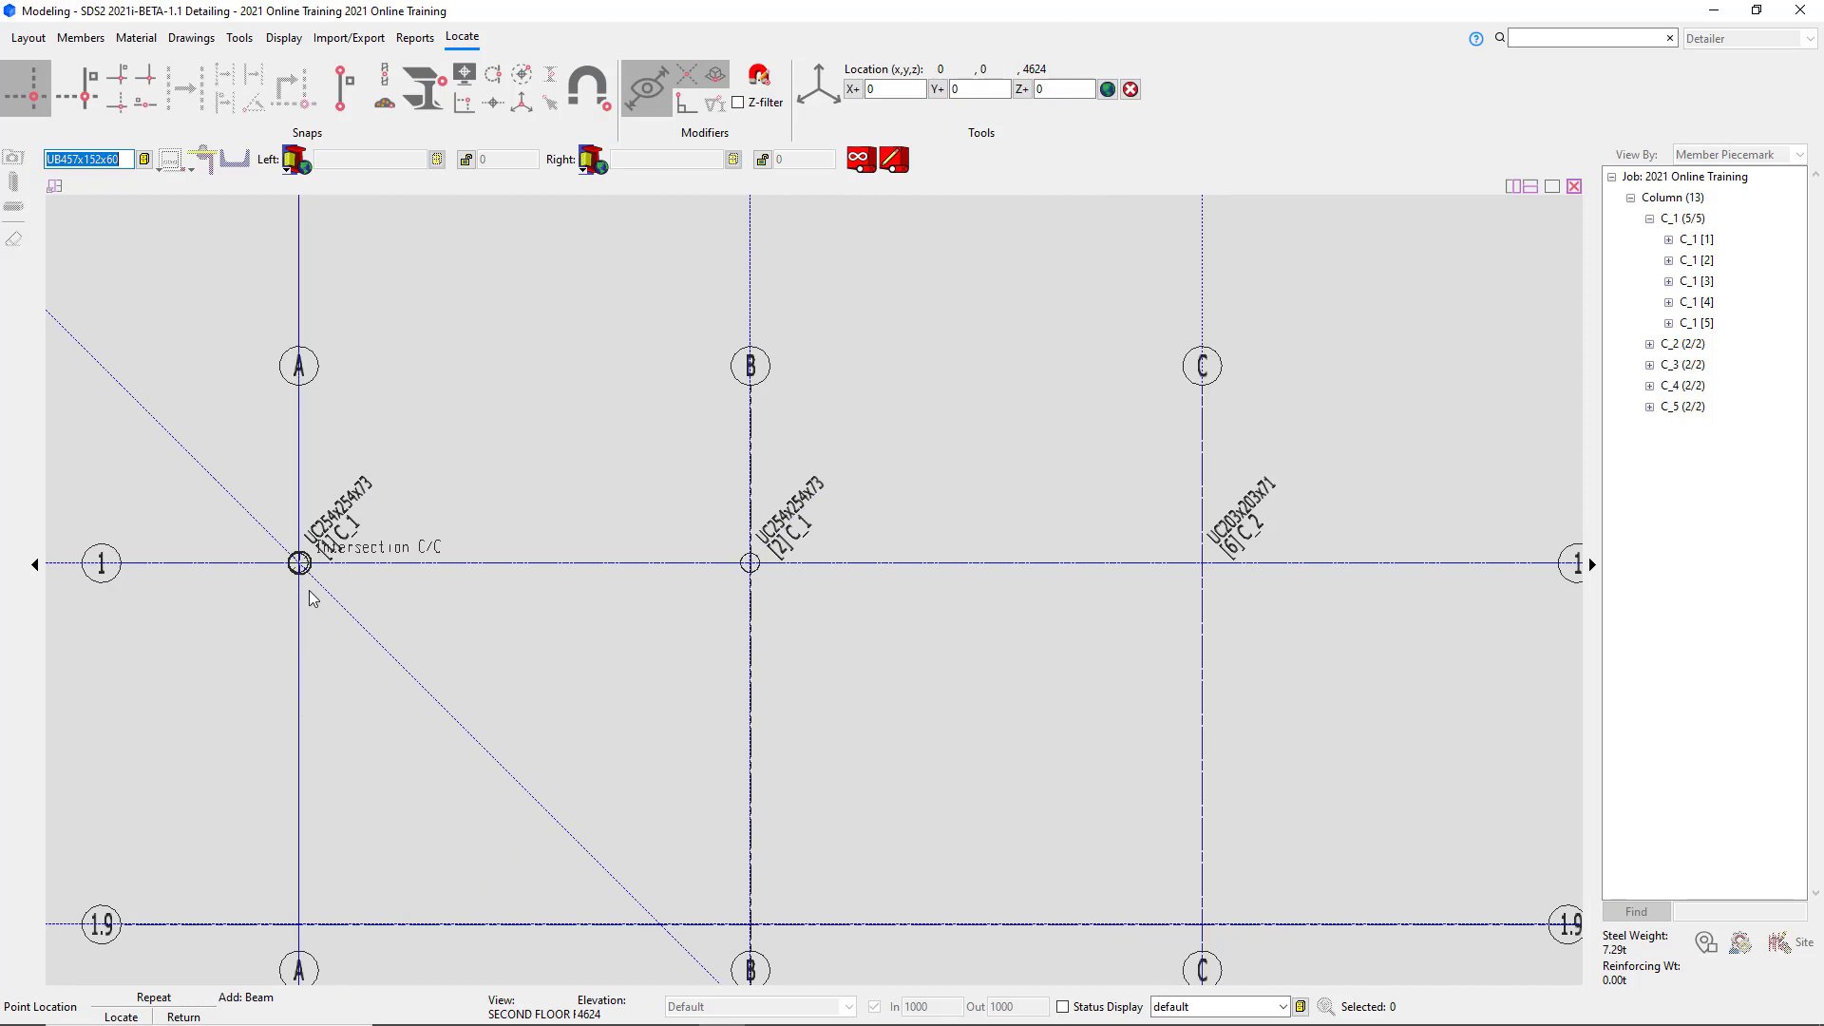
click(301, 564)
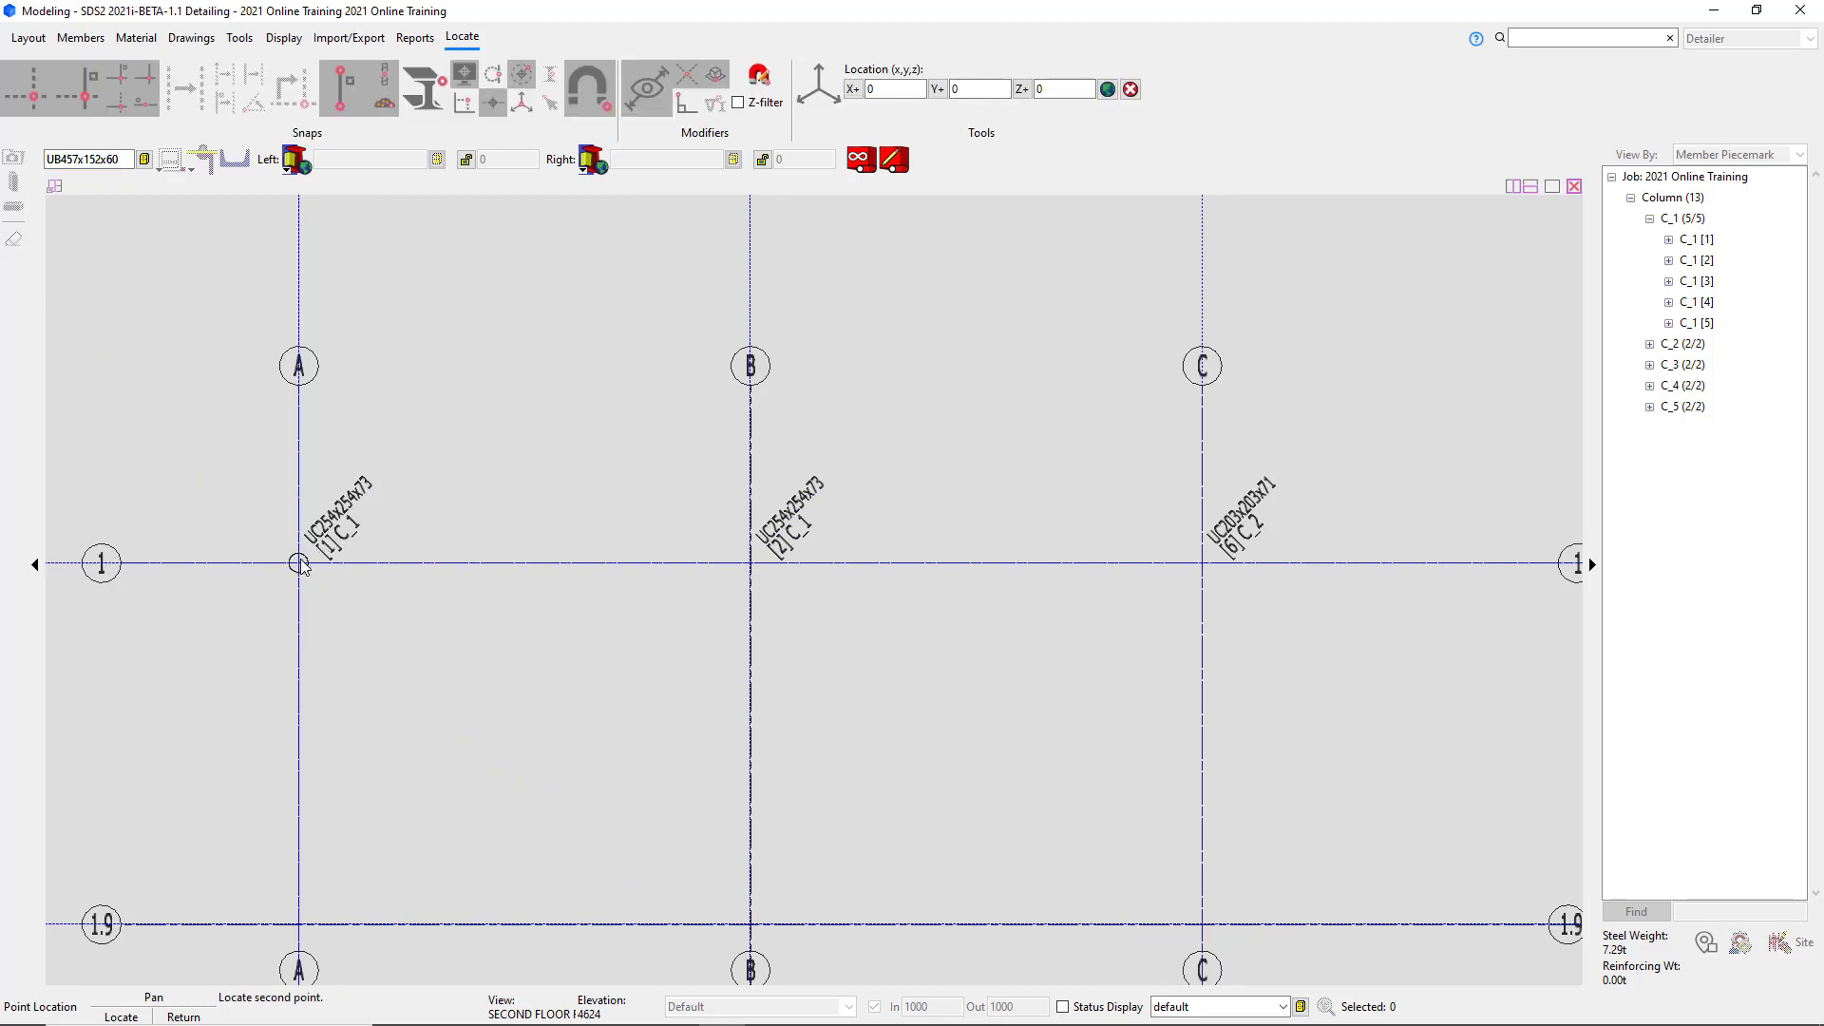
click(750, 563)
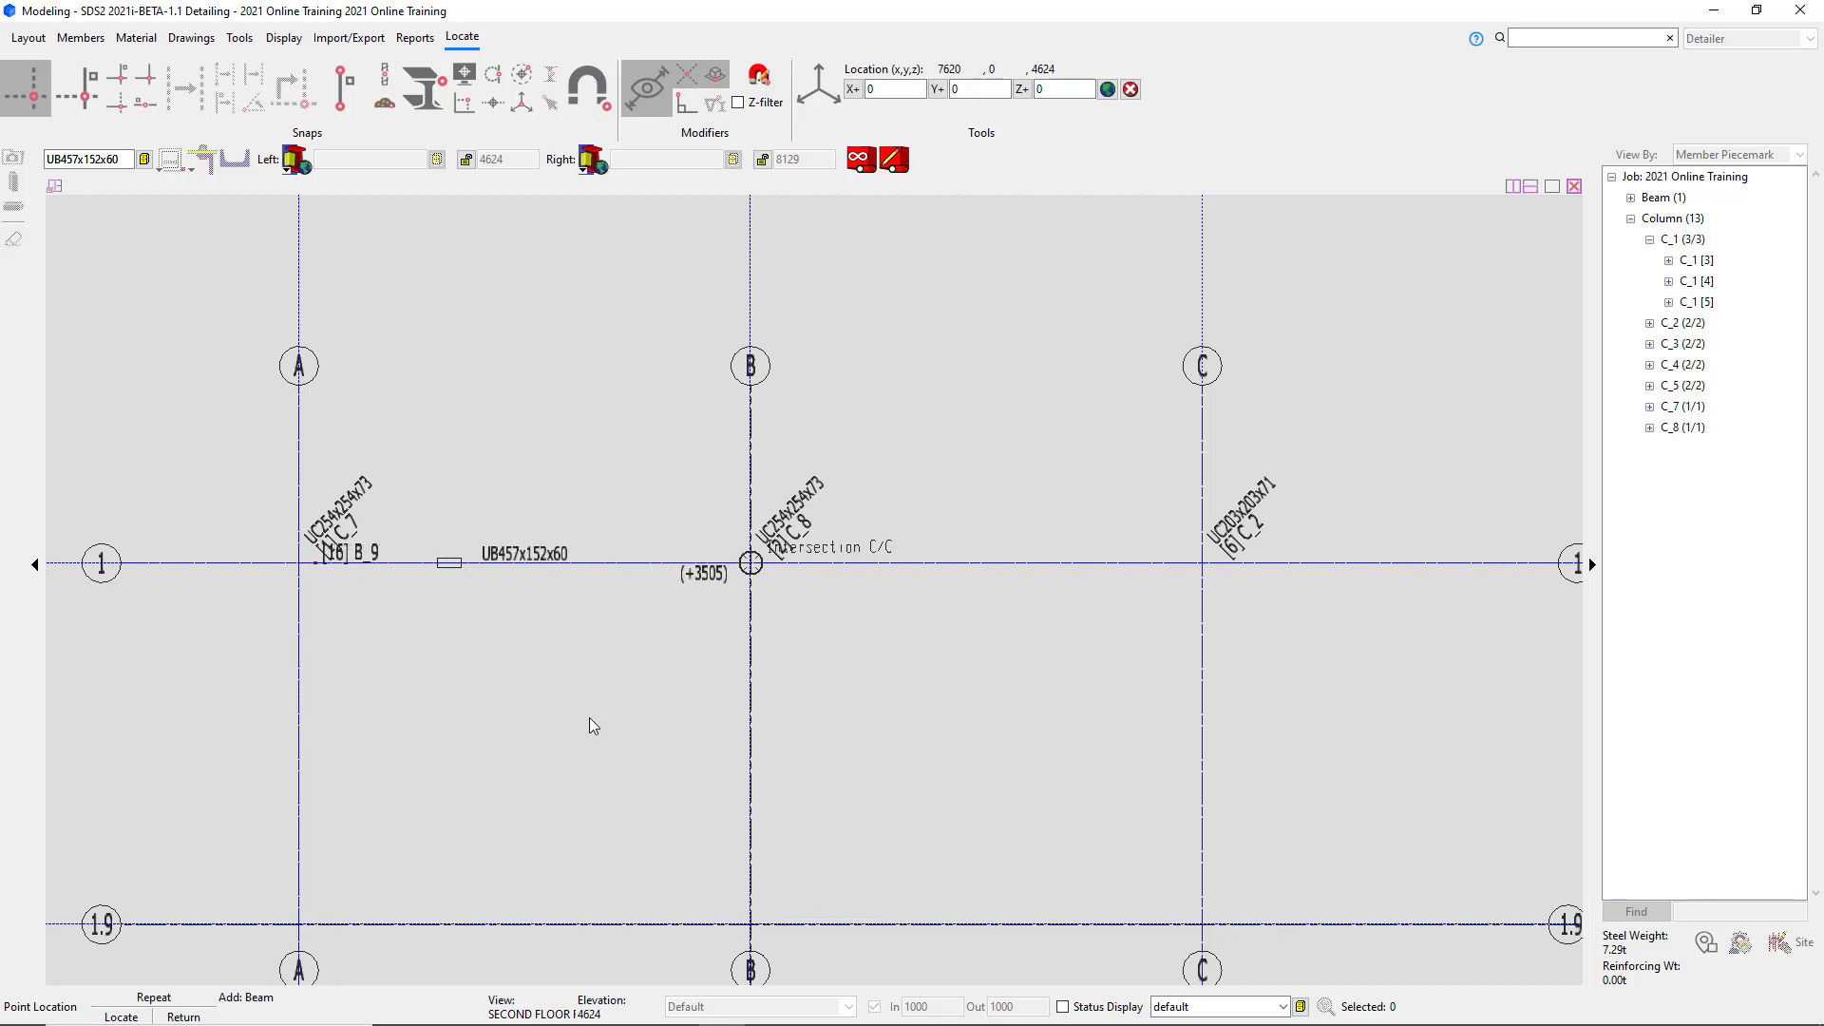
Add a second UB457x152x60 beam along grid 1 between the columns at B and C.
scroll(530, 708, down, 2)
scroll(624, 680, up, 1)
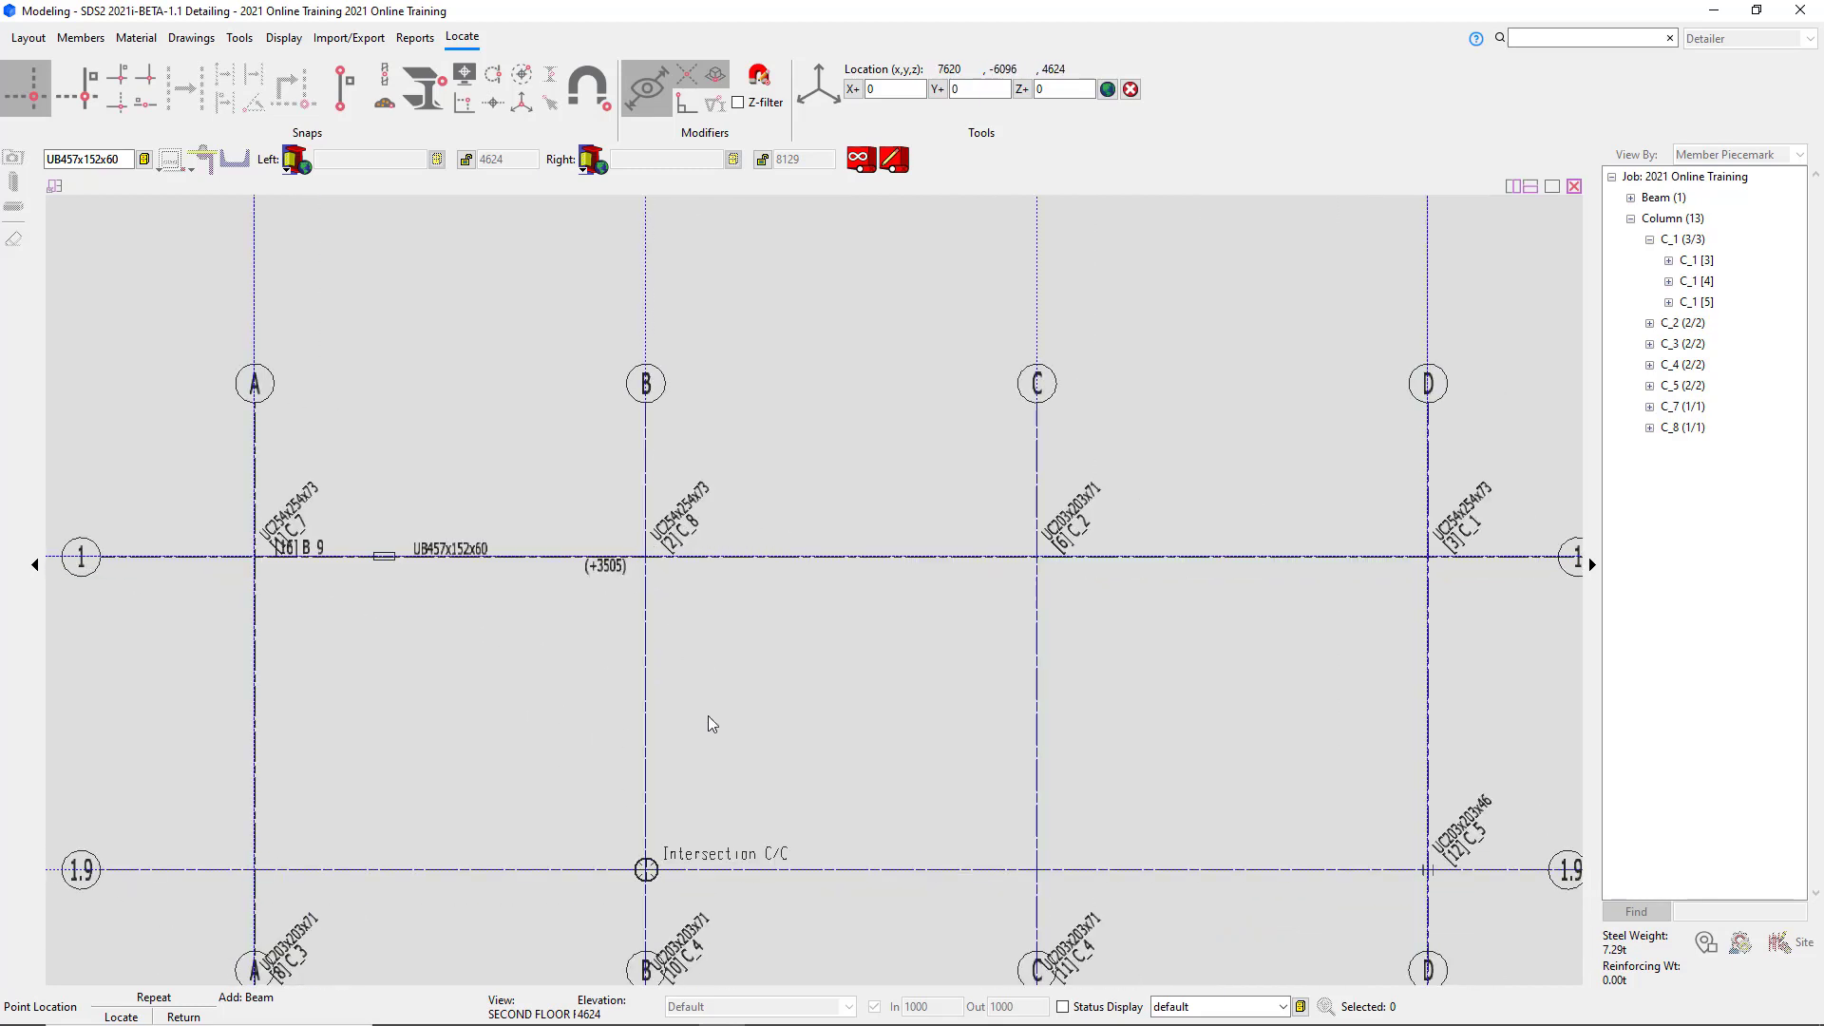
click(656, 556)
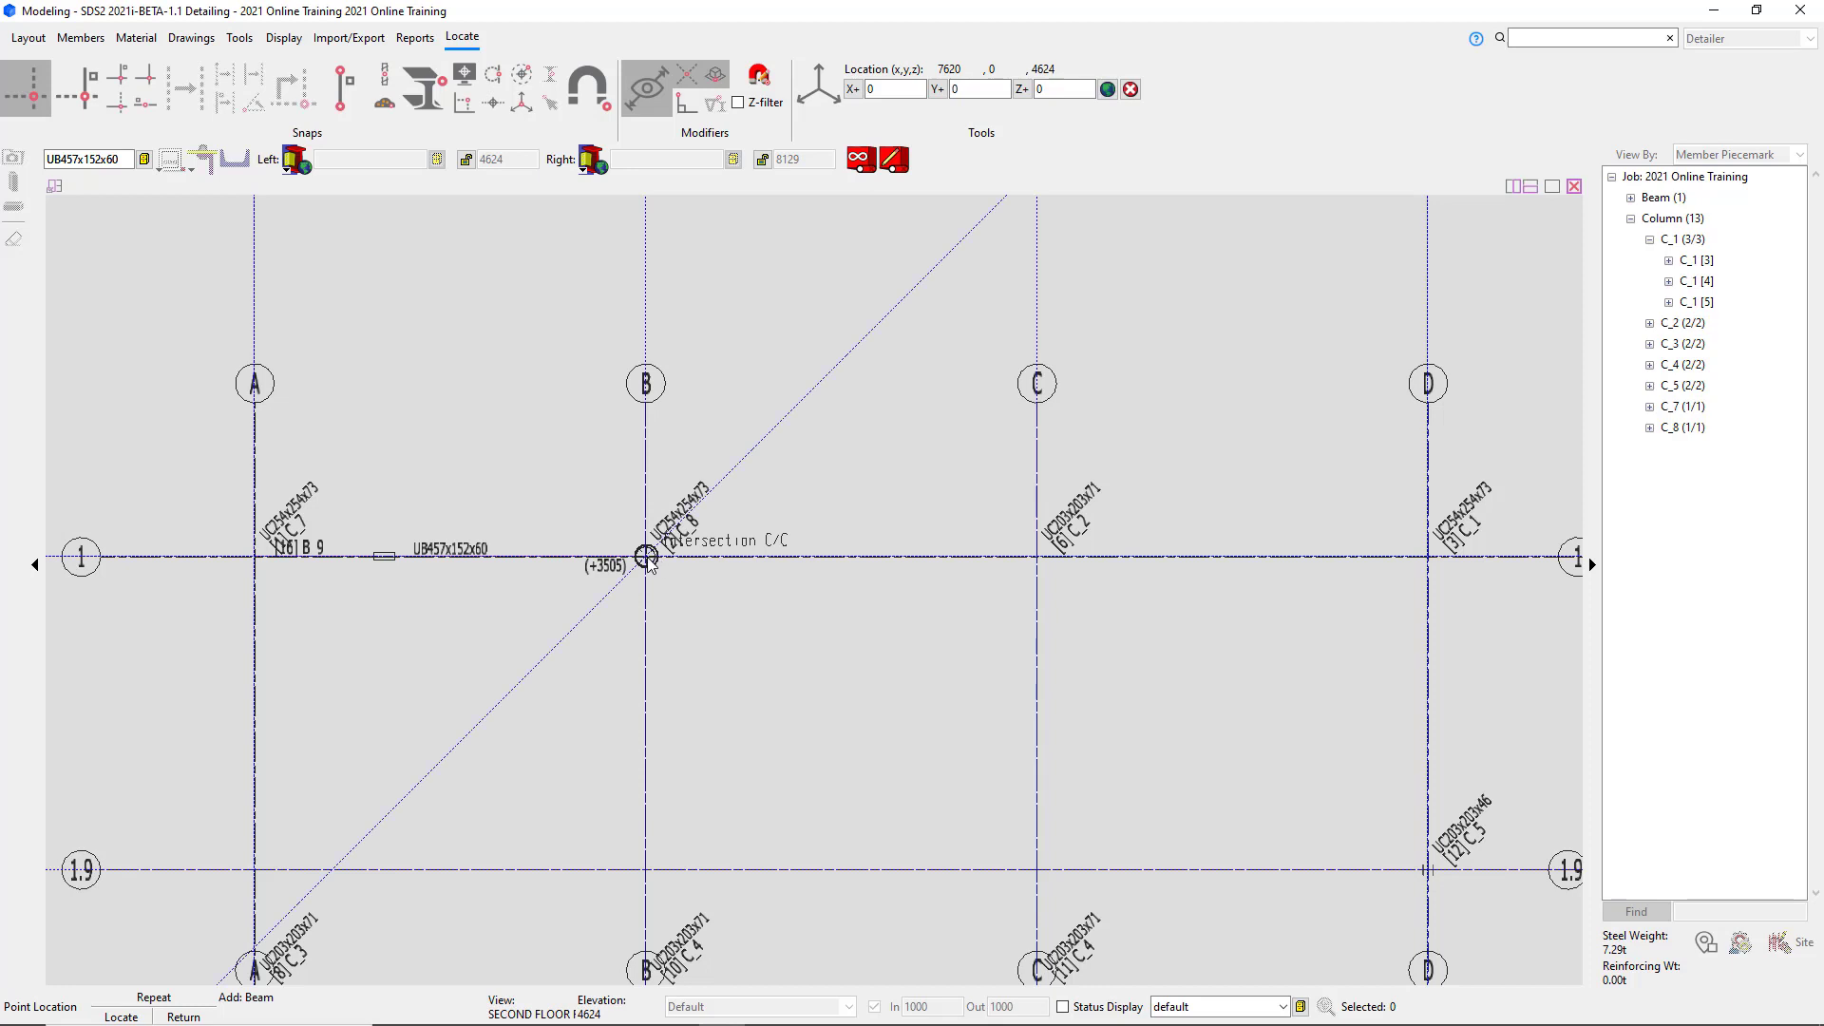
middle_click(647, 558)
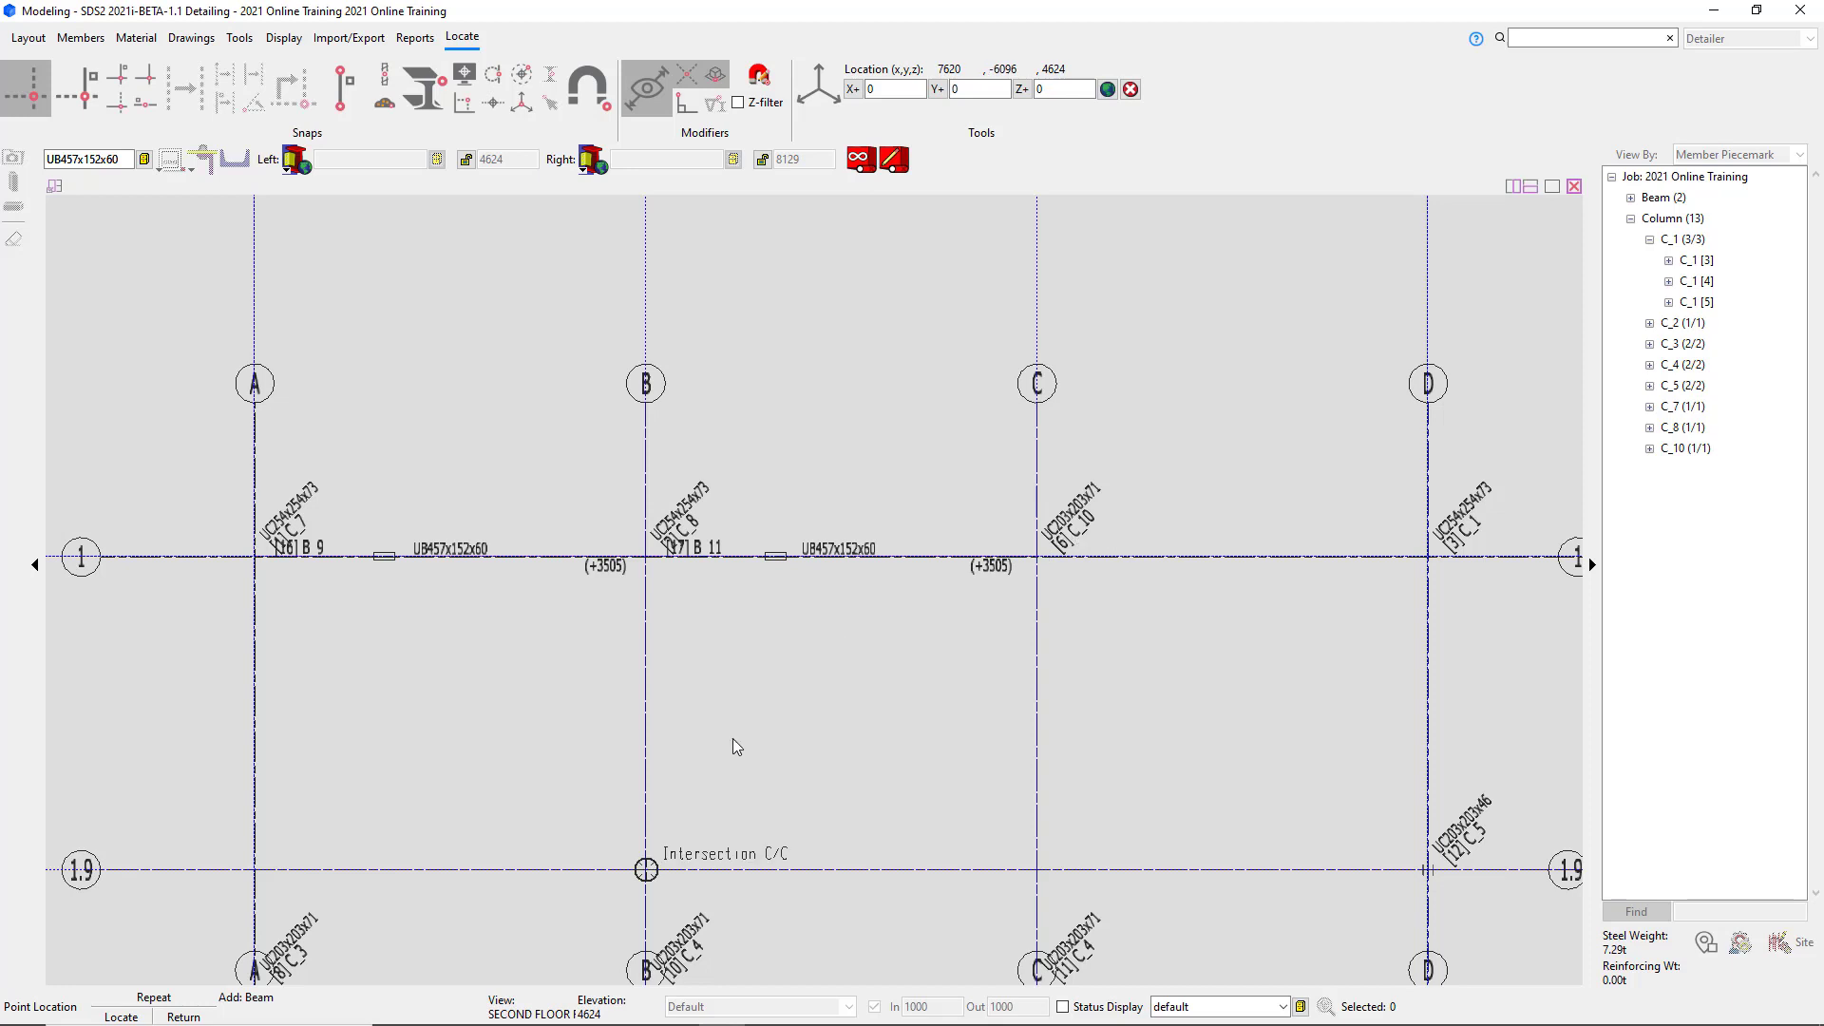
click(649, 562)
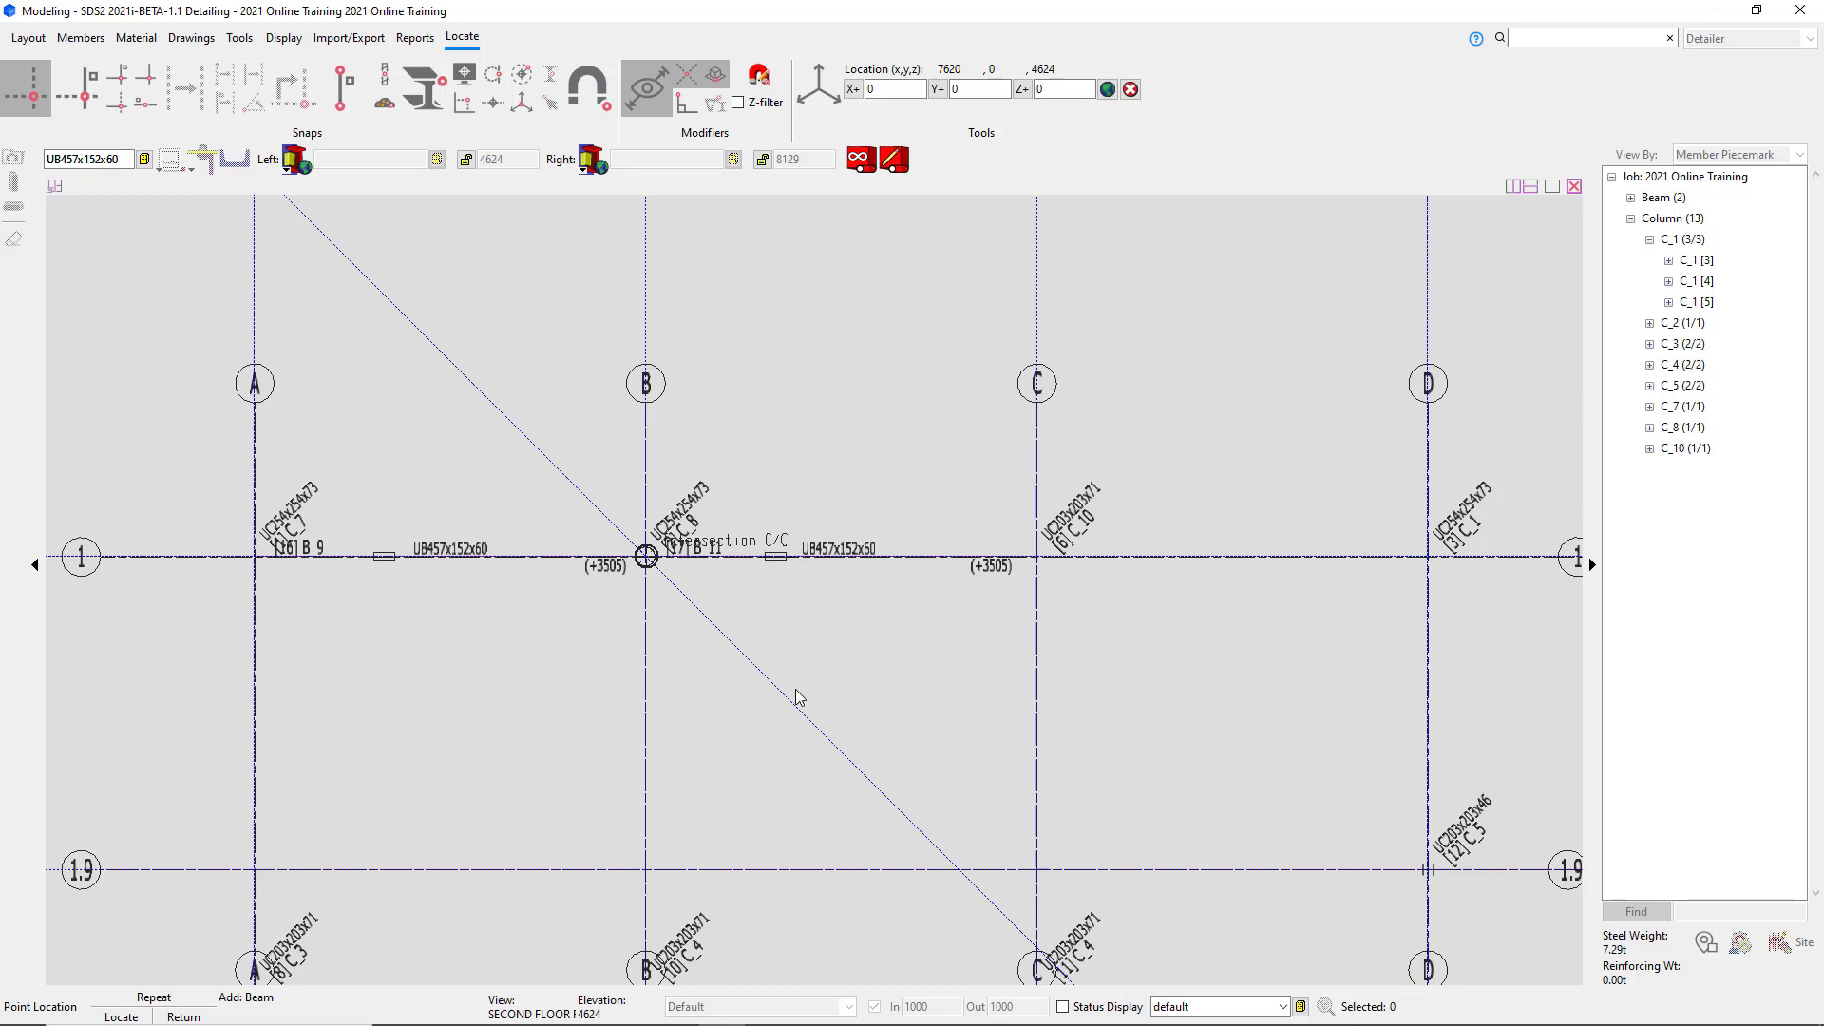
Add UB457x152x60 beams along grid 3 from A to B and from B to C.
scroll(693, 374, down, 1)
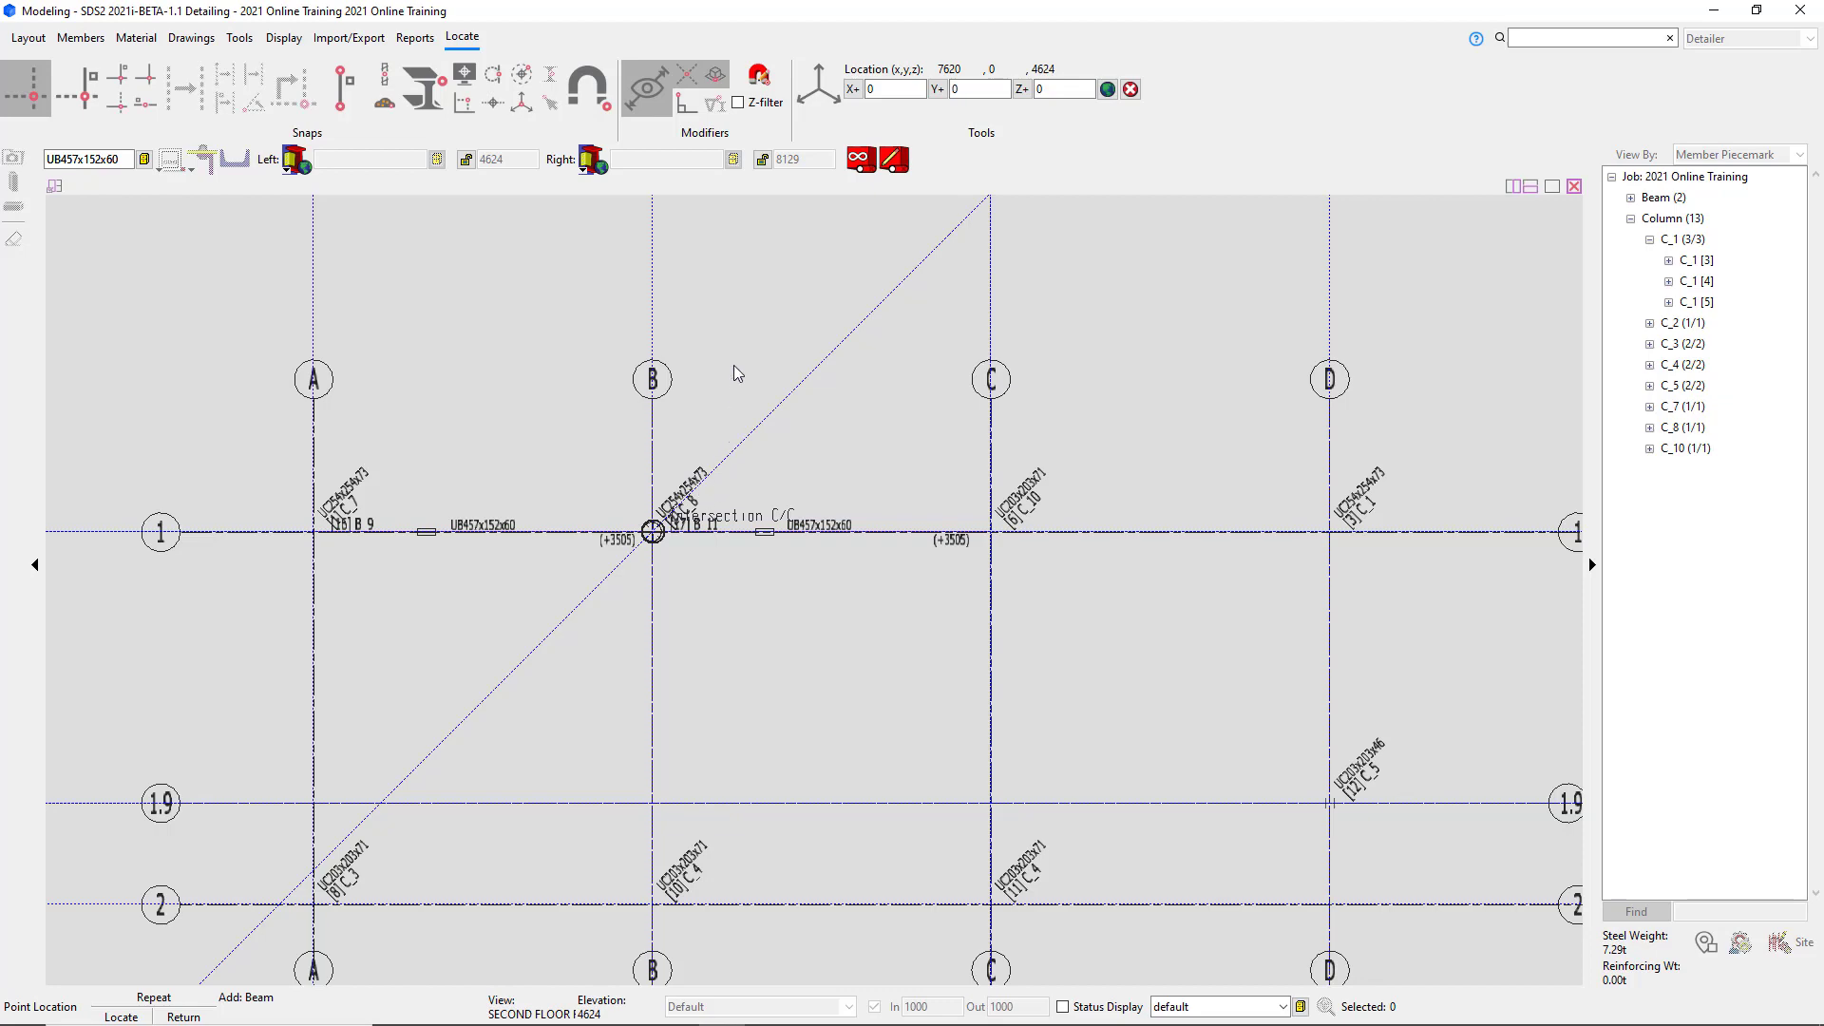
scroll(732, 380, down, 4)
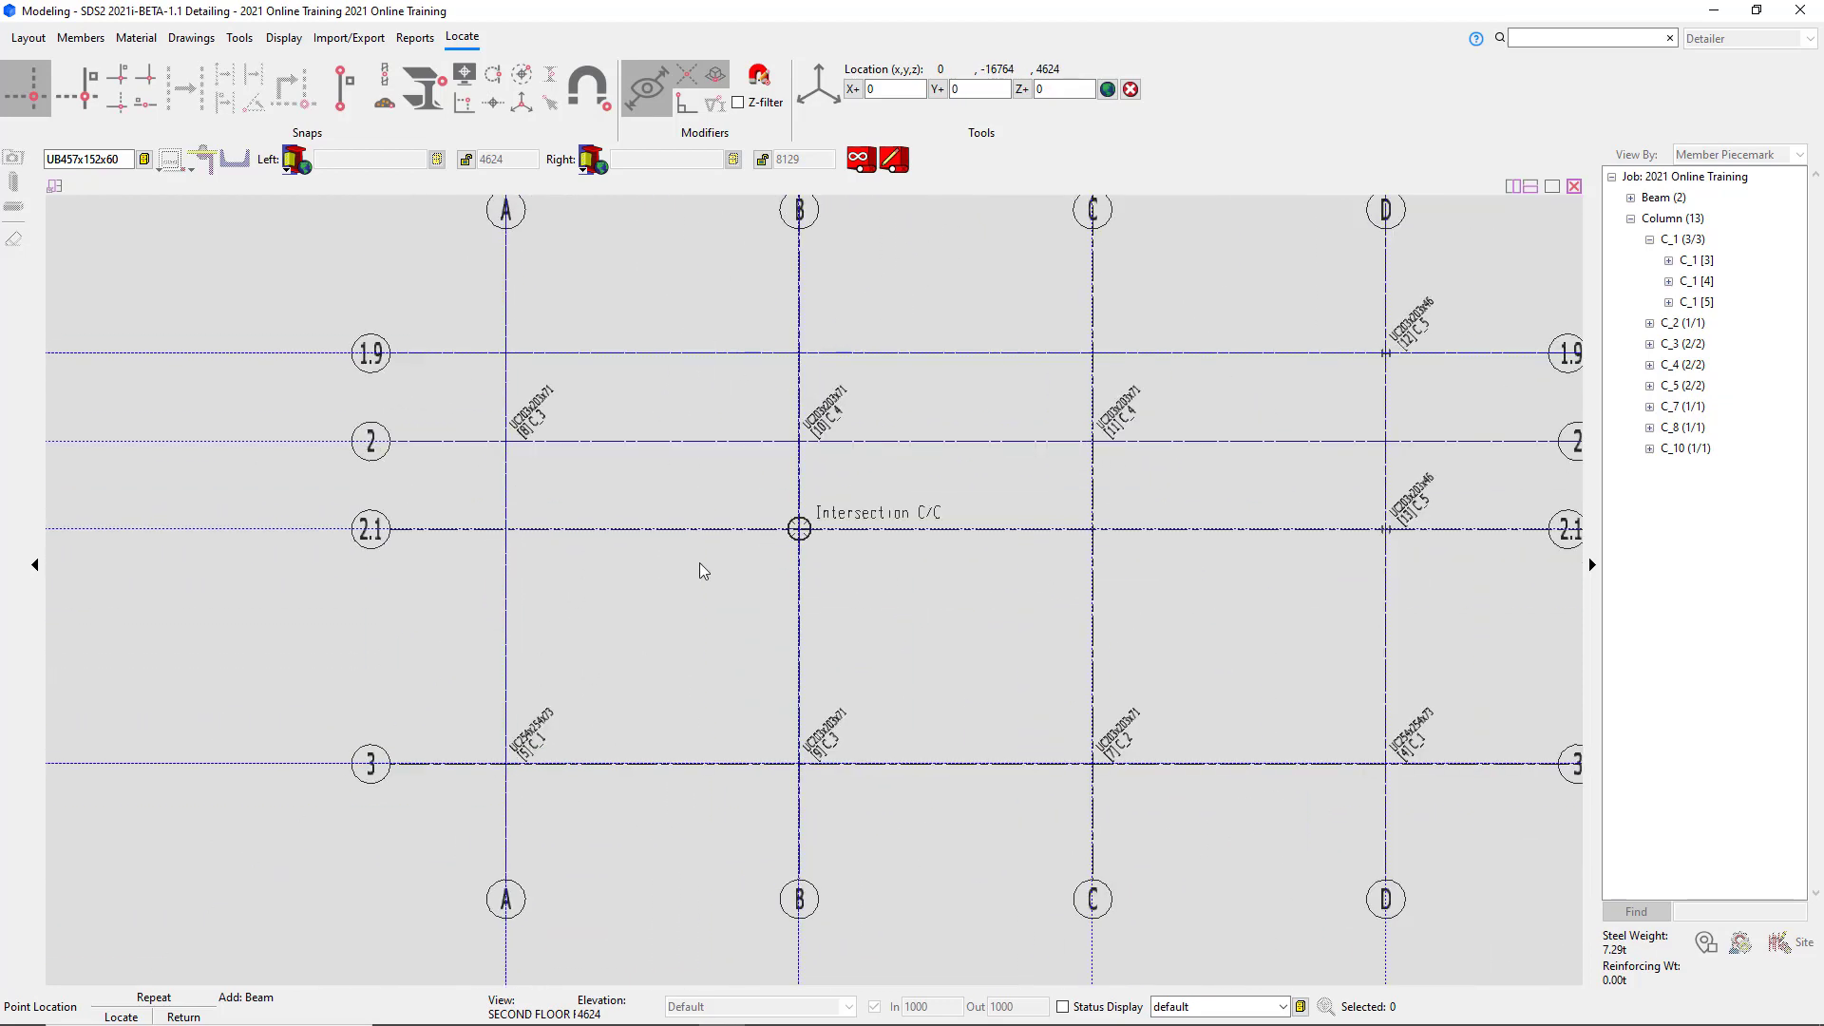
scroll(685, 485, up, 5)
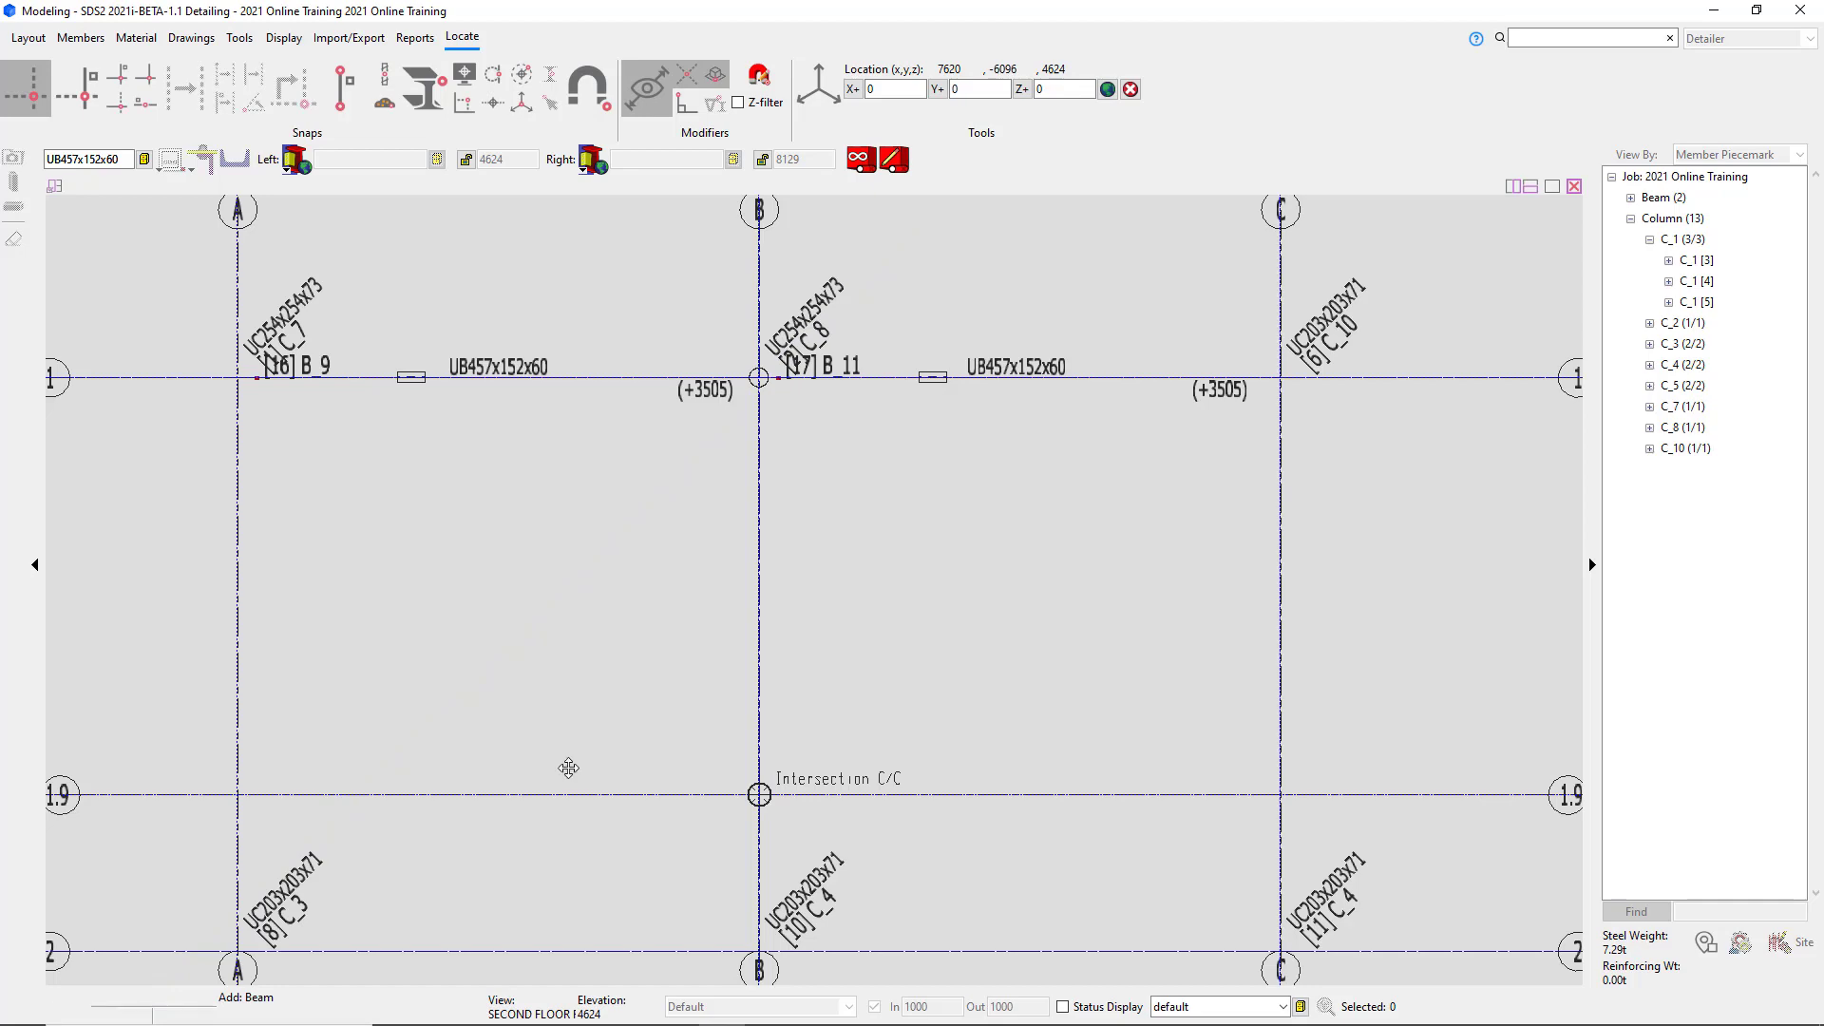
middle_drag(569, 767, 591, 396)
middle_drag(593, 555, 582, 326)
middle_drag(522, 659, 692, 423)
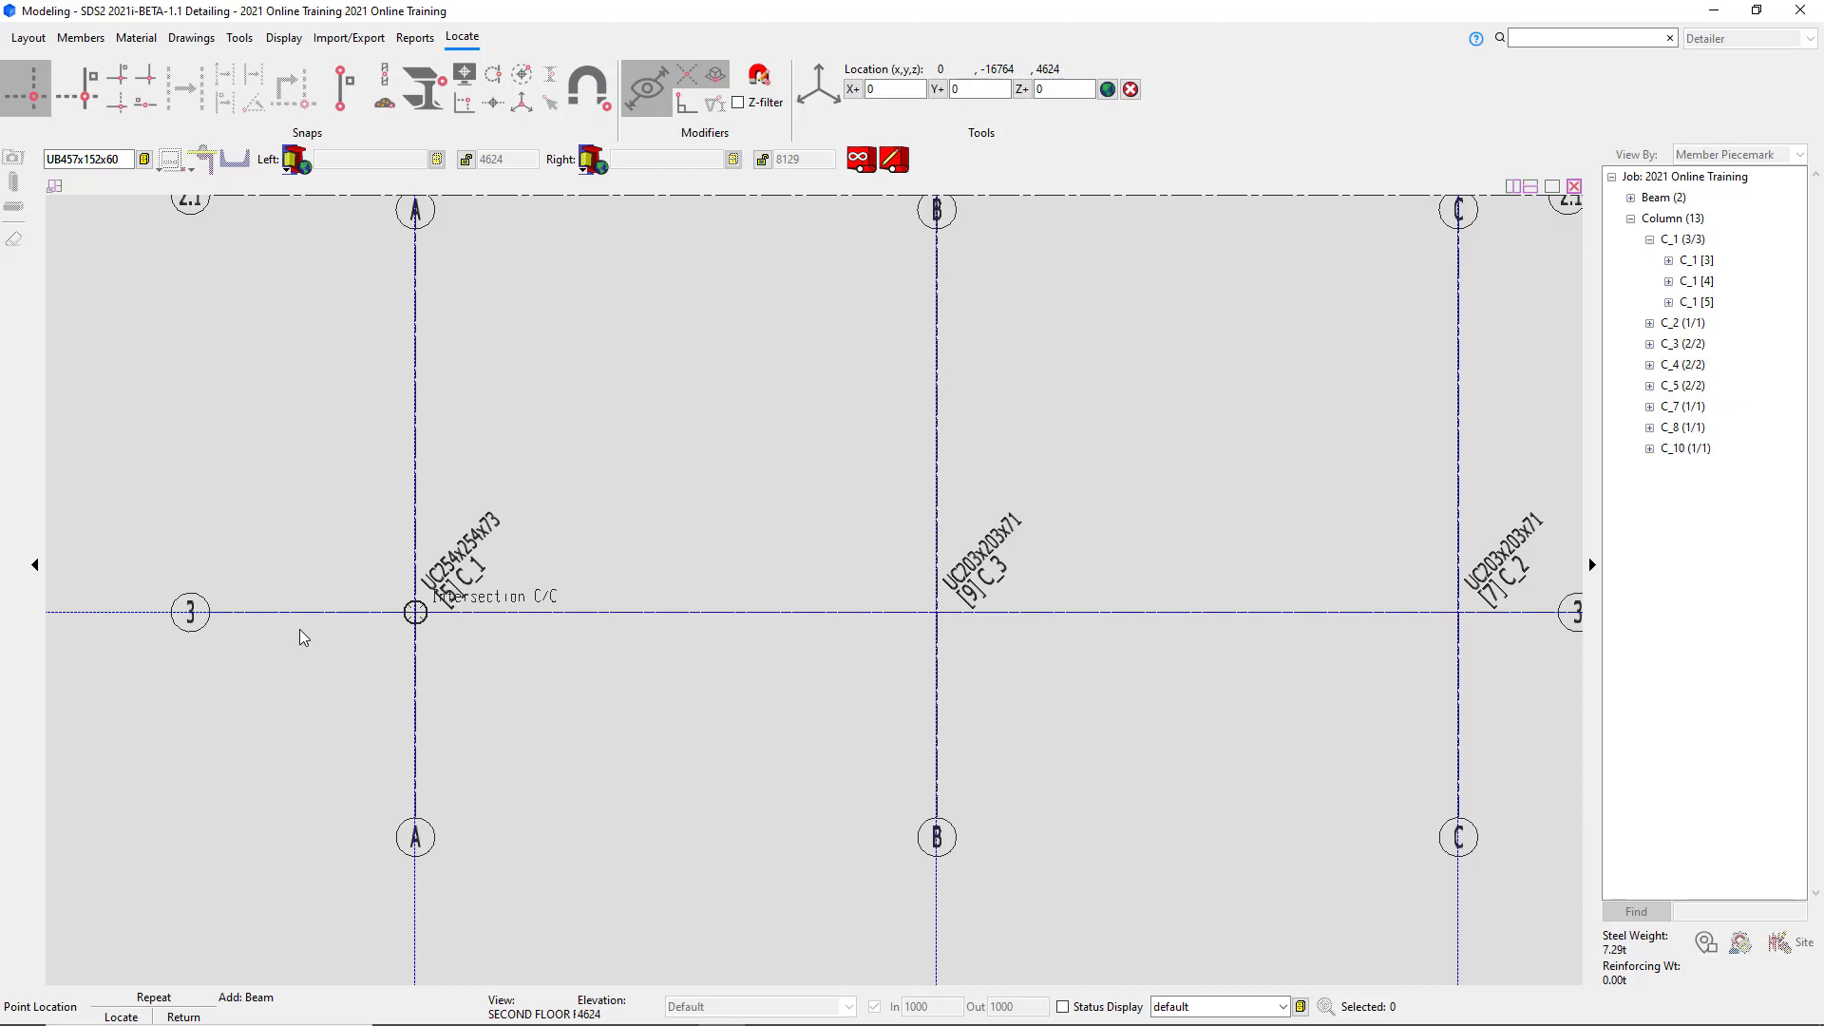
click(416, 612)
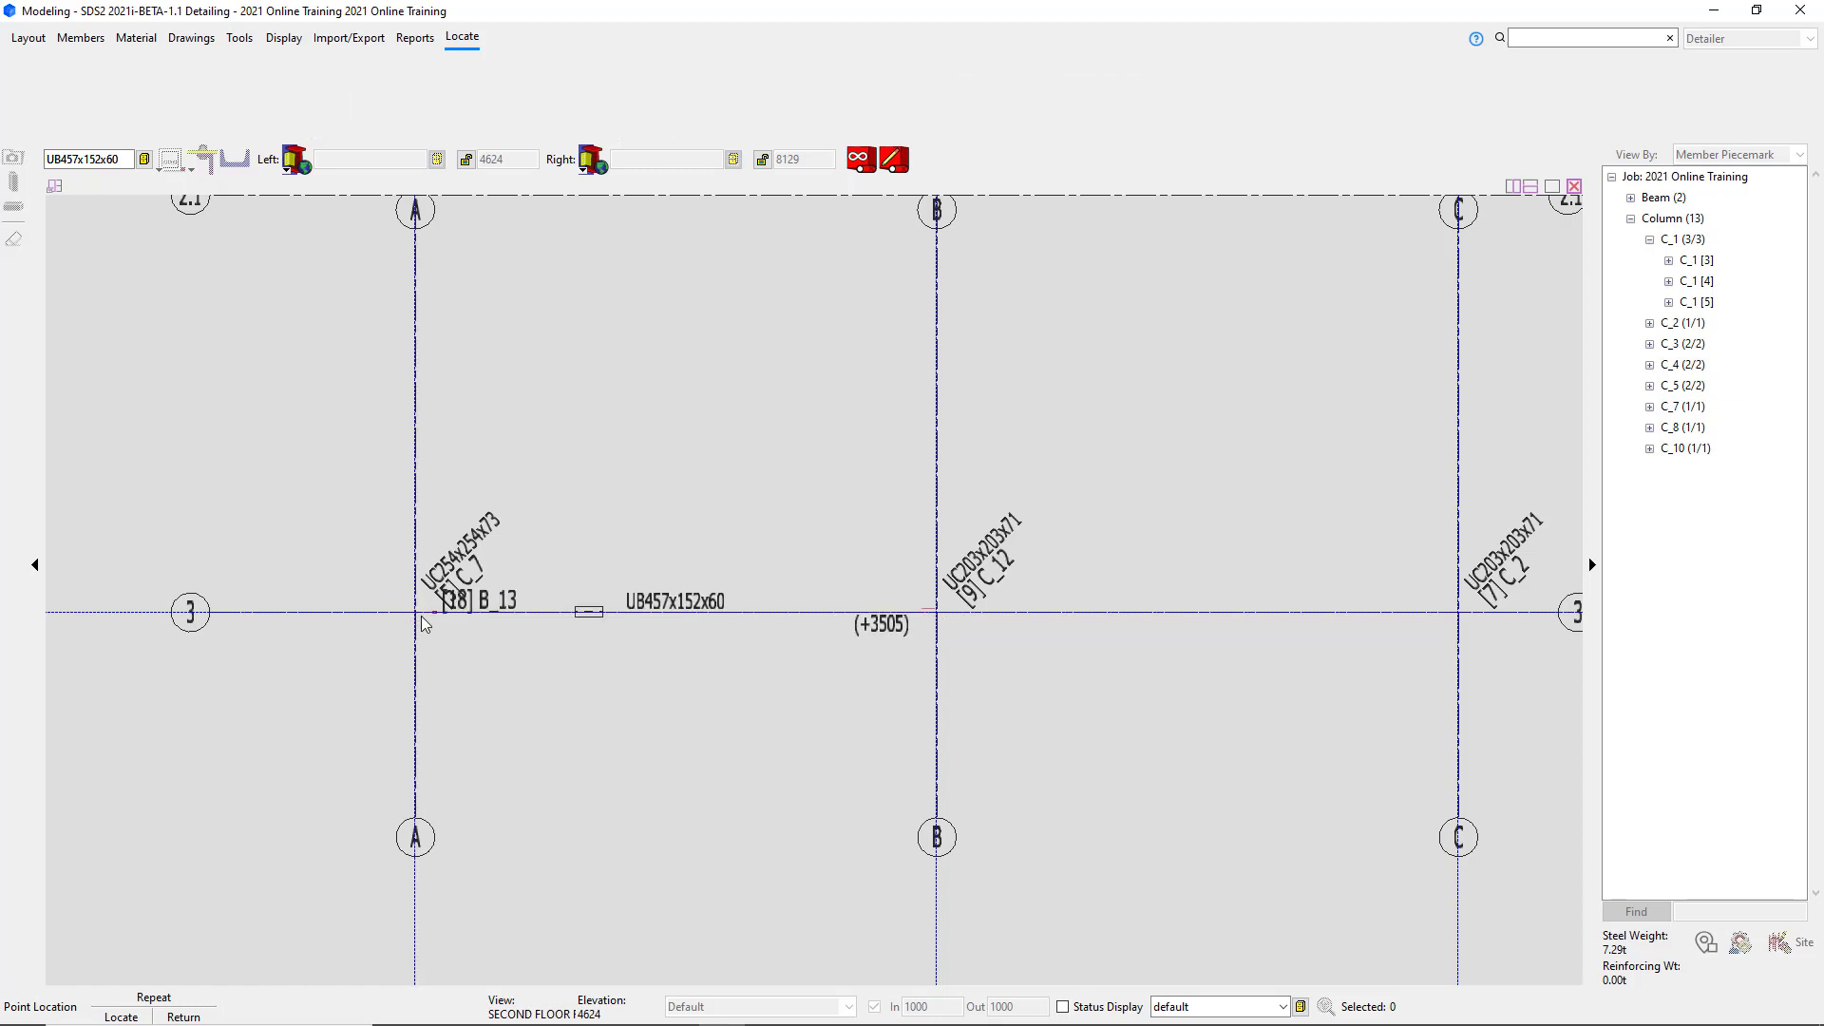
click(938, 613)
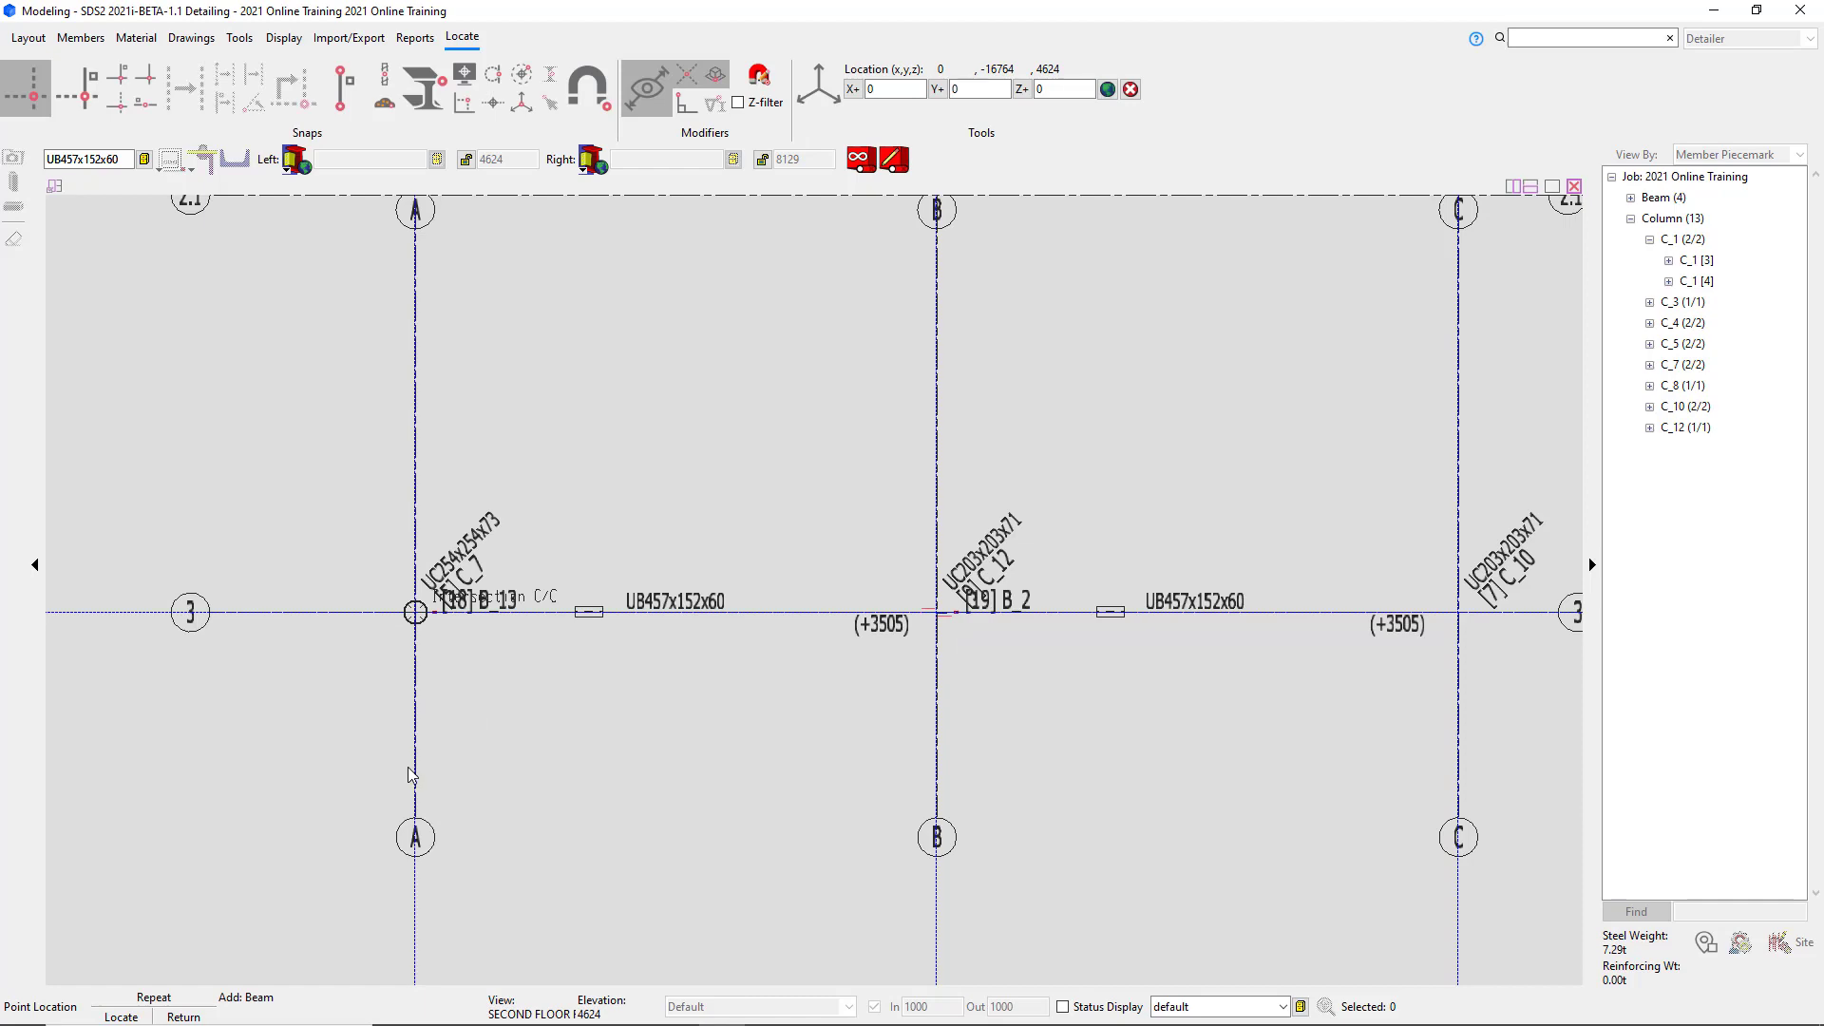
Set the section size to UB533x210x82 from the material list and add the beam along grid A from 1 to 2.
scroll(409, 768, down, 3)
scroll(384, 728, down, 1)
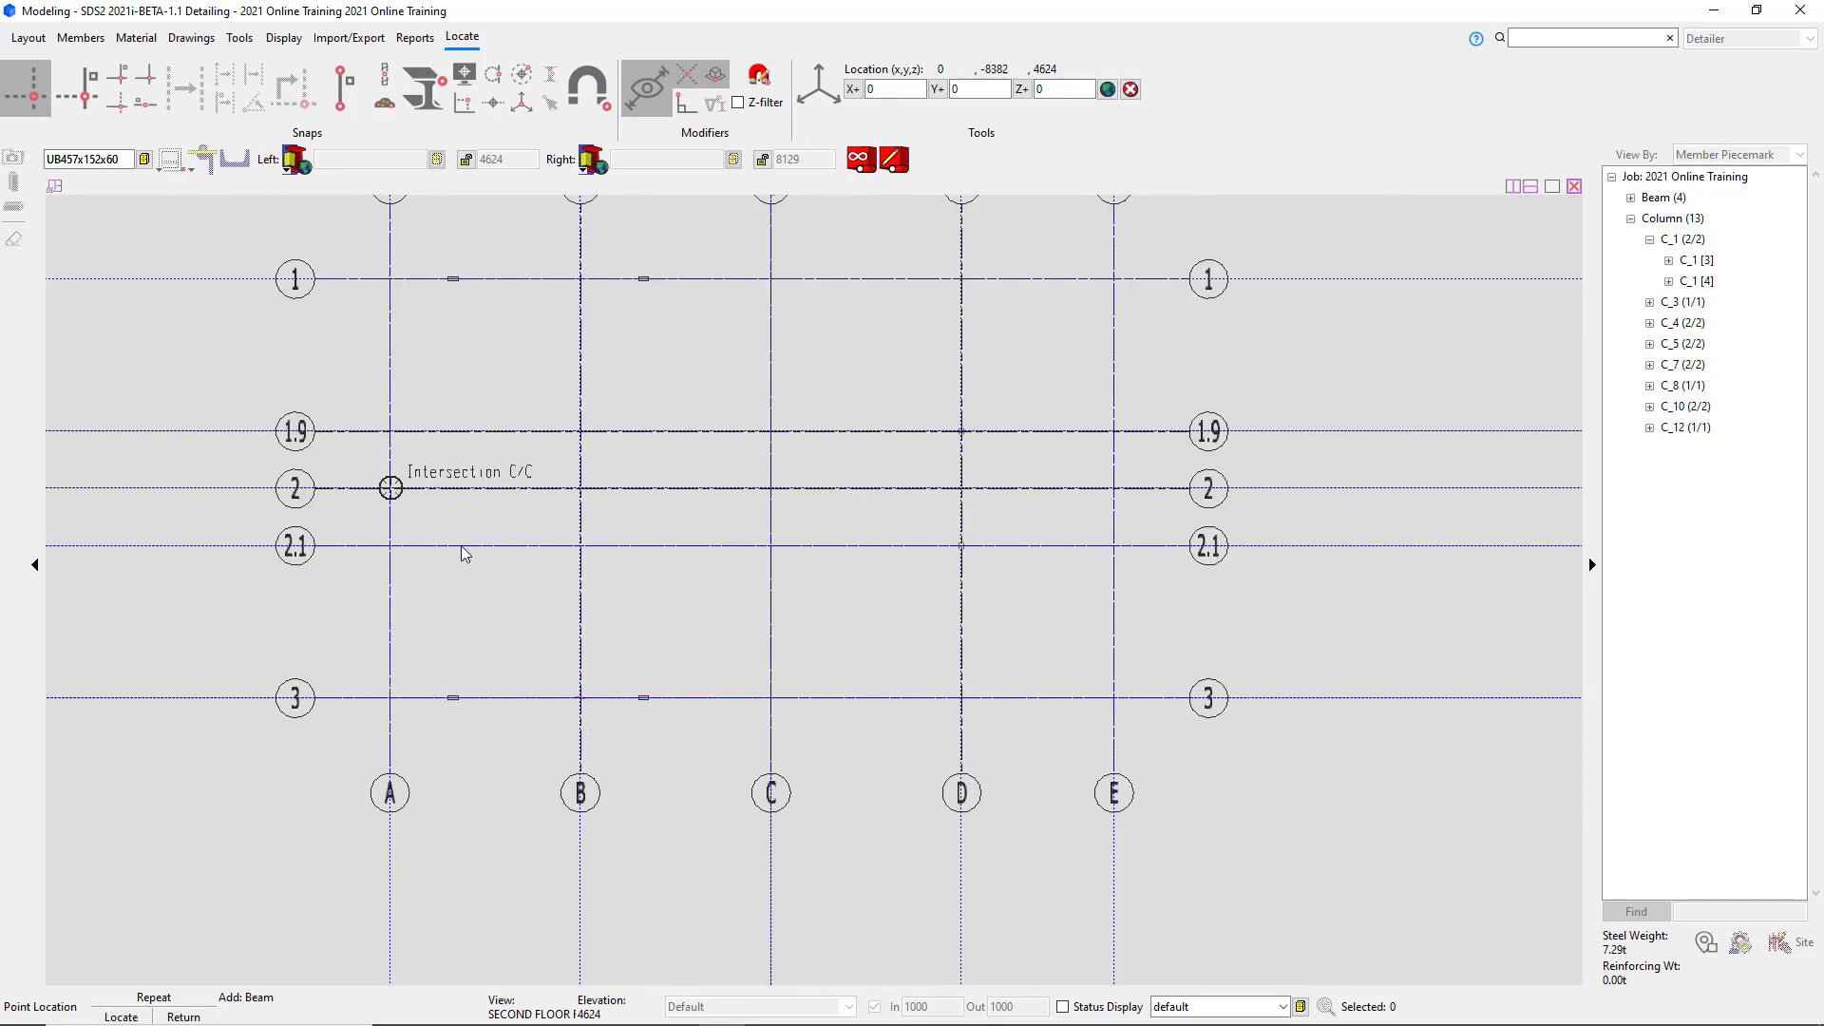
scroll(467, 608, down, 1)
scroll(440, 359, up, 2)
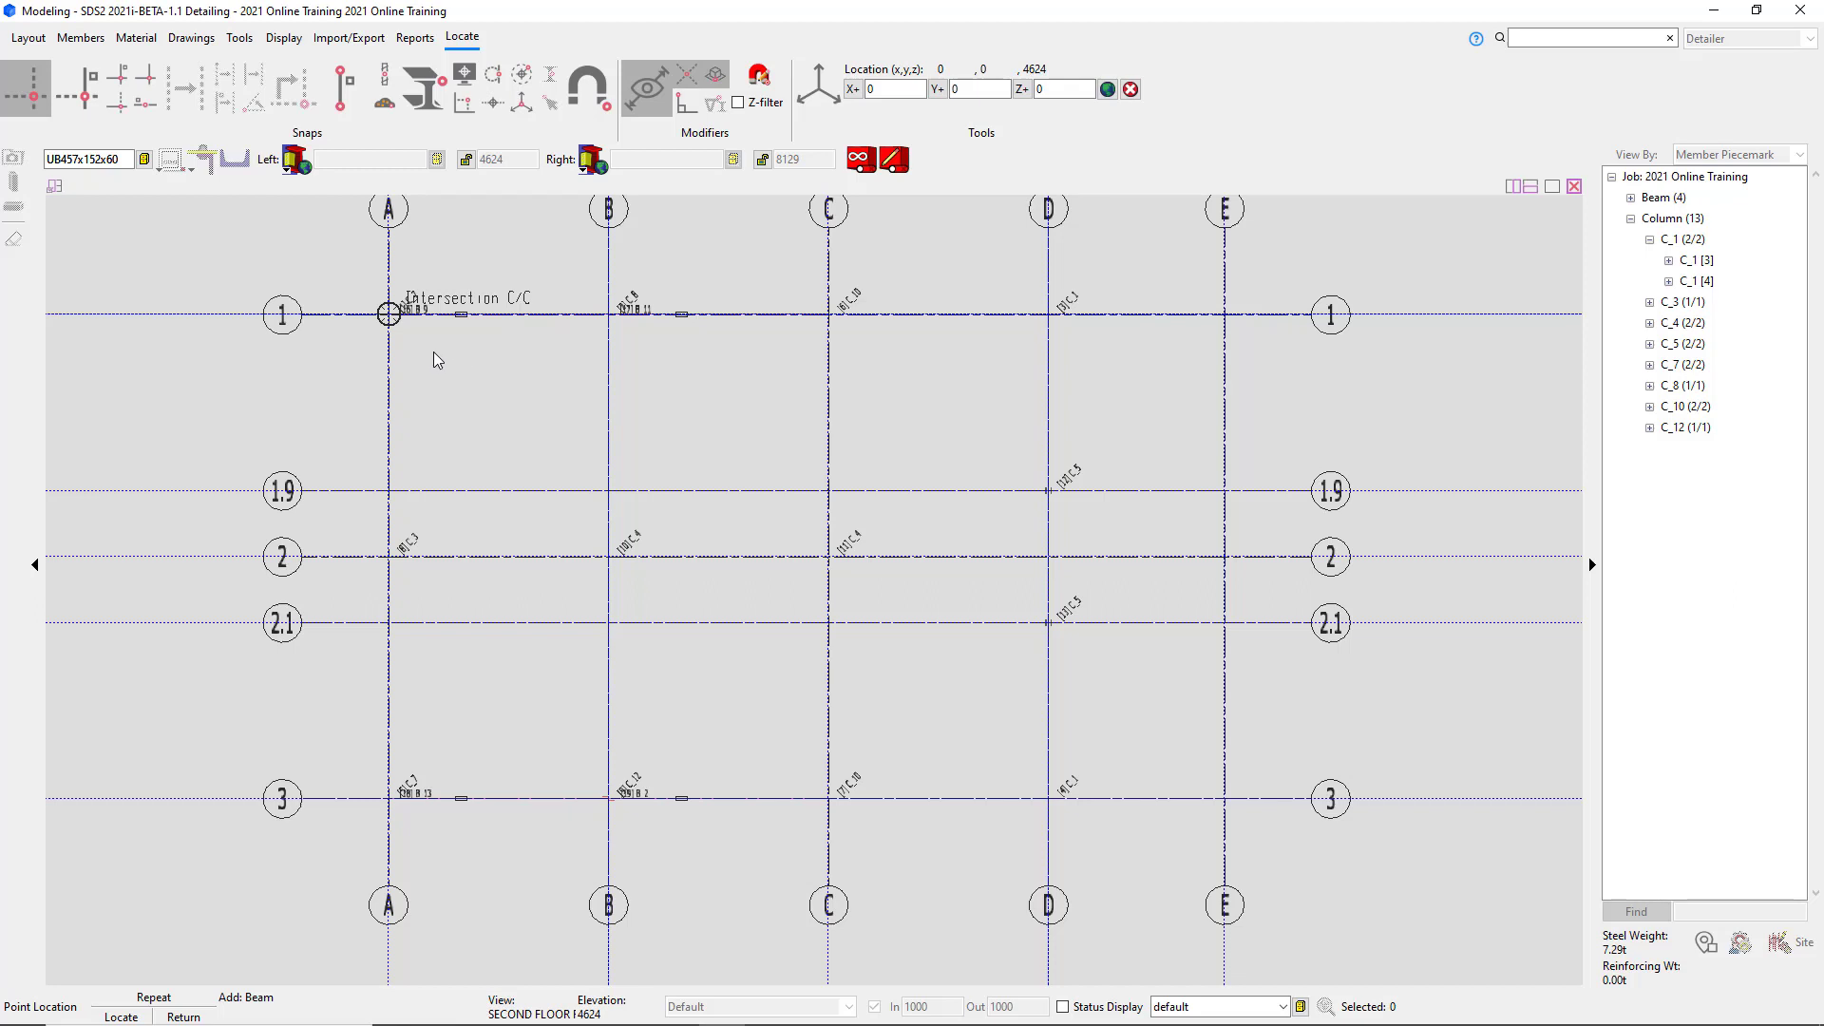
click(143, 160)
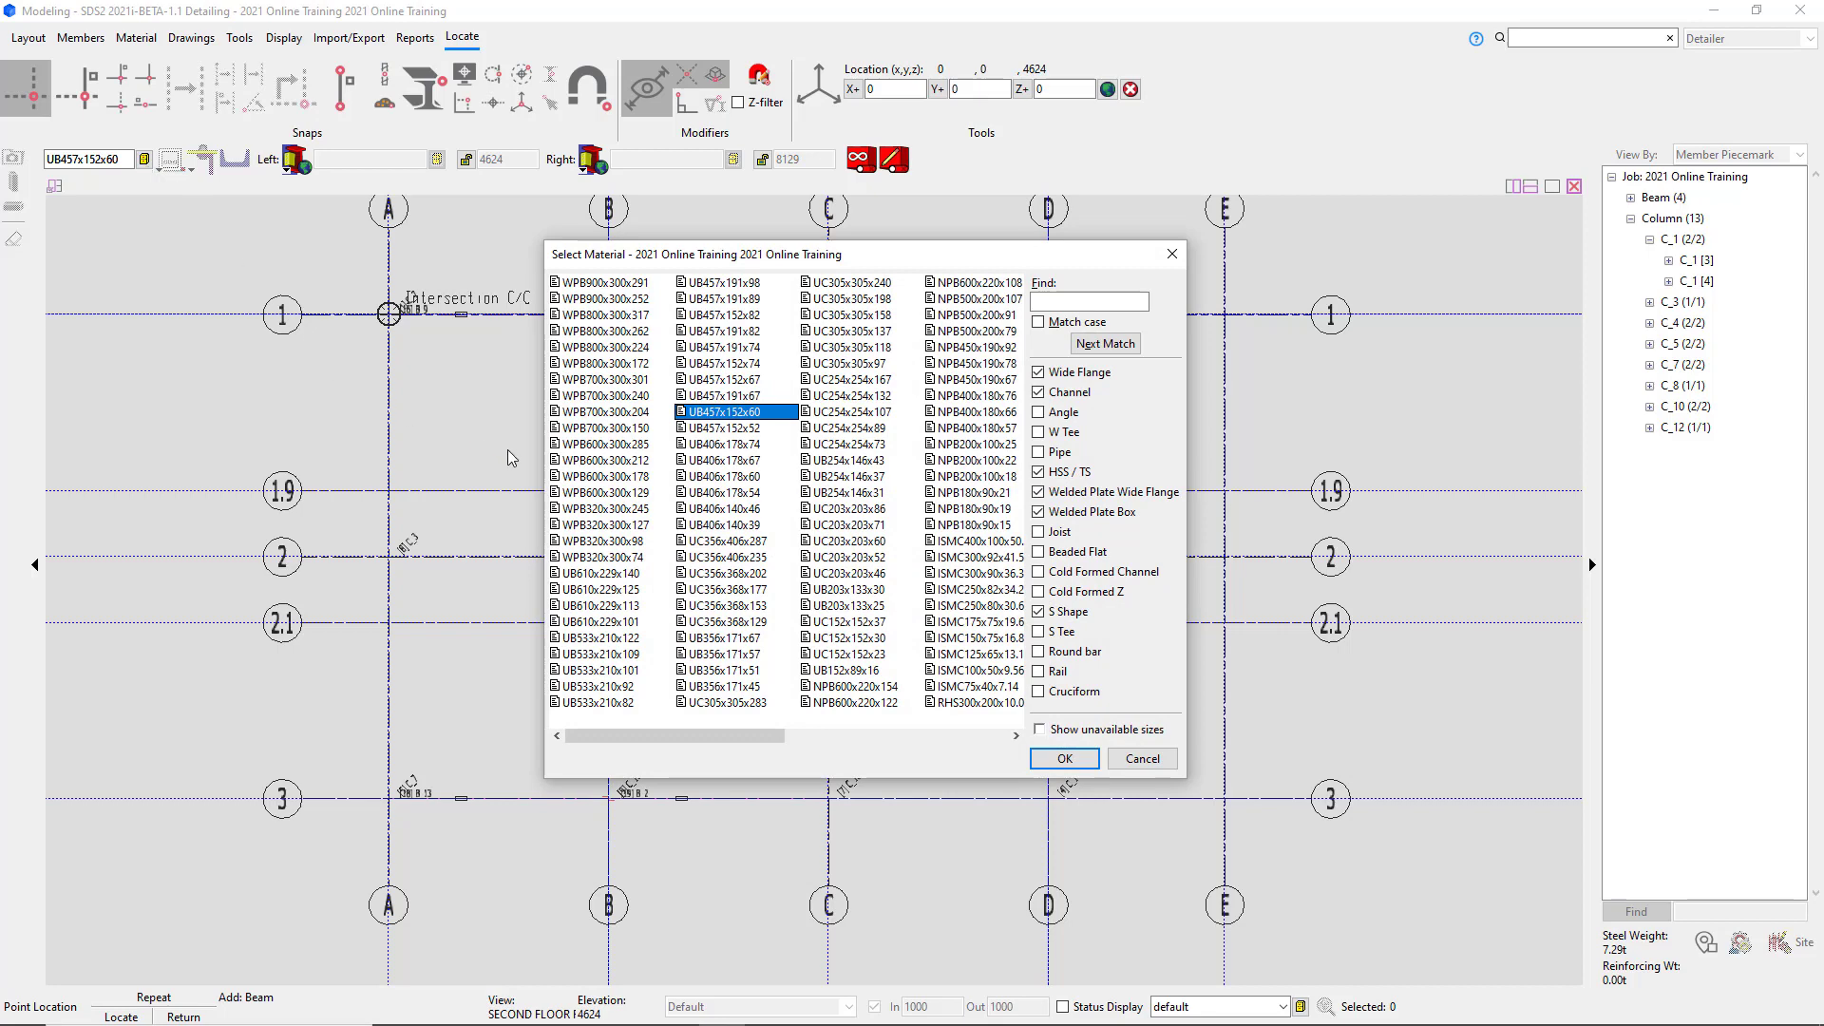
click(629, 705)
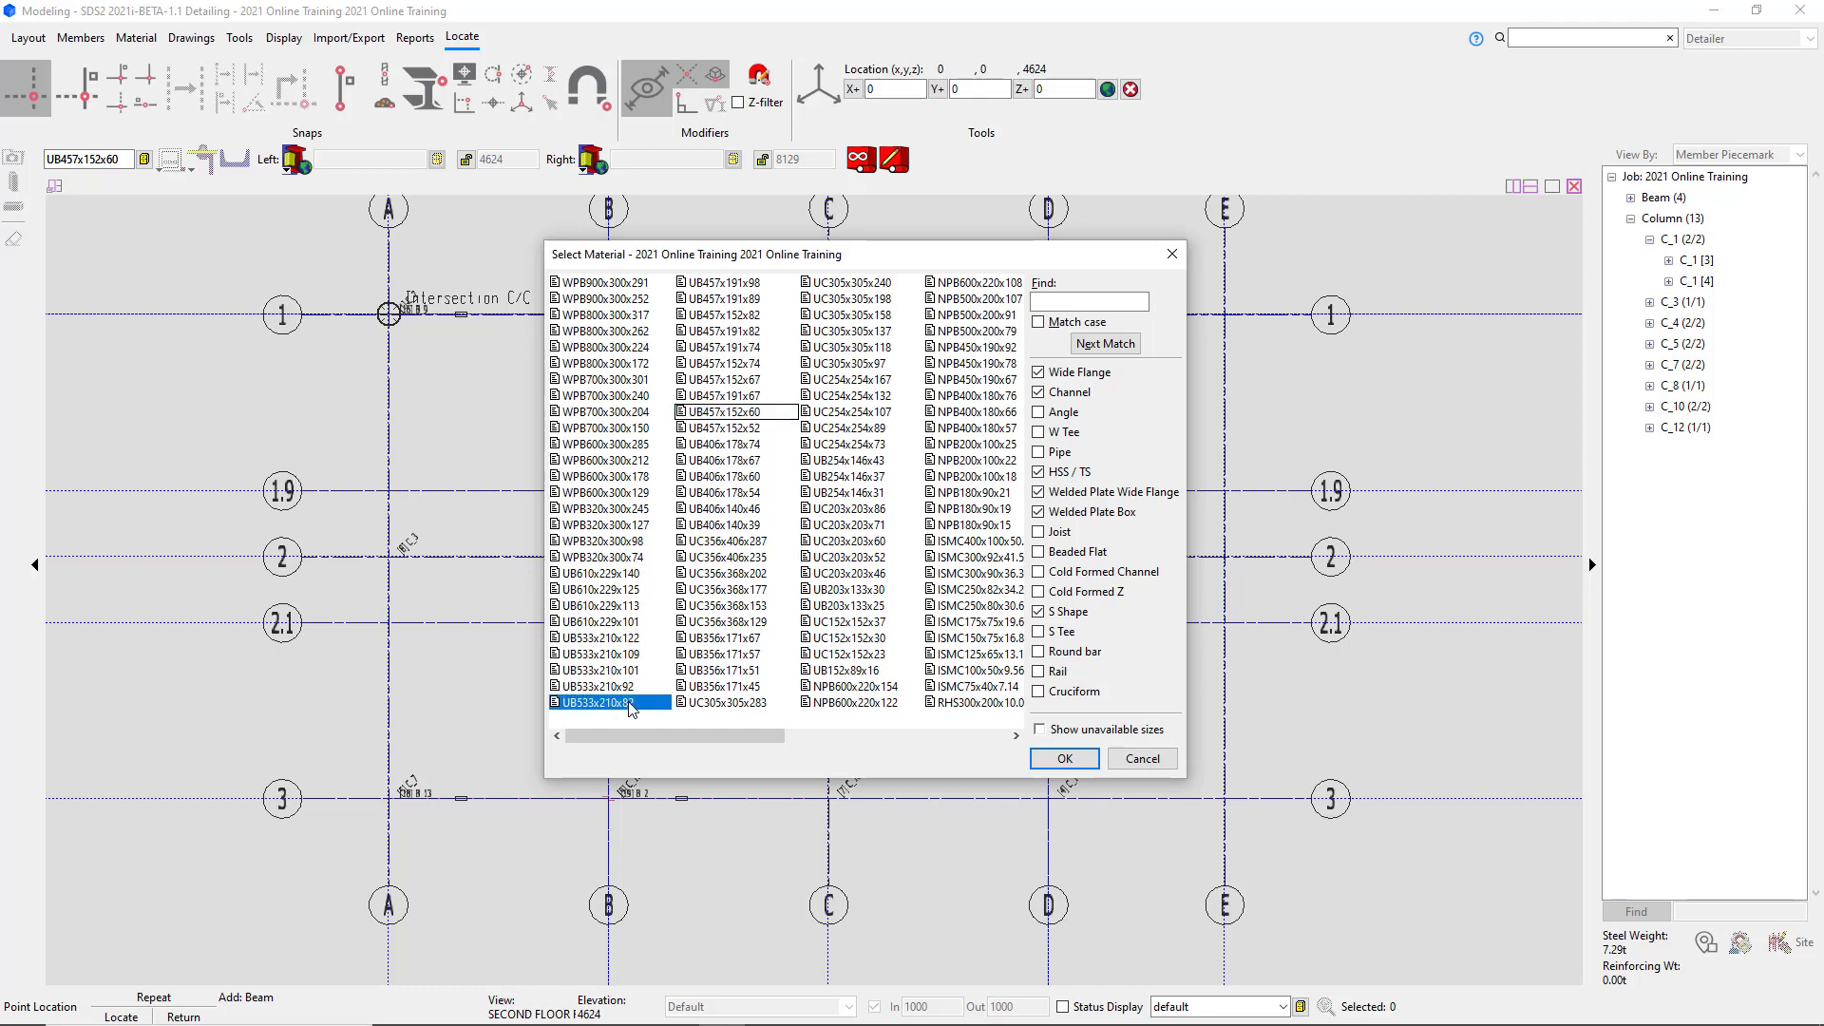
click(1063, 758)
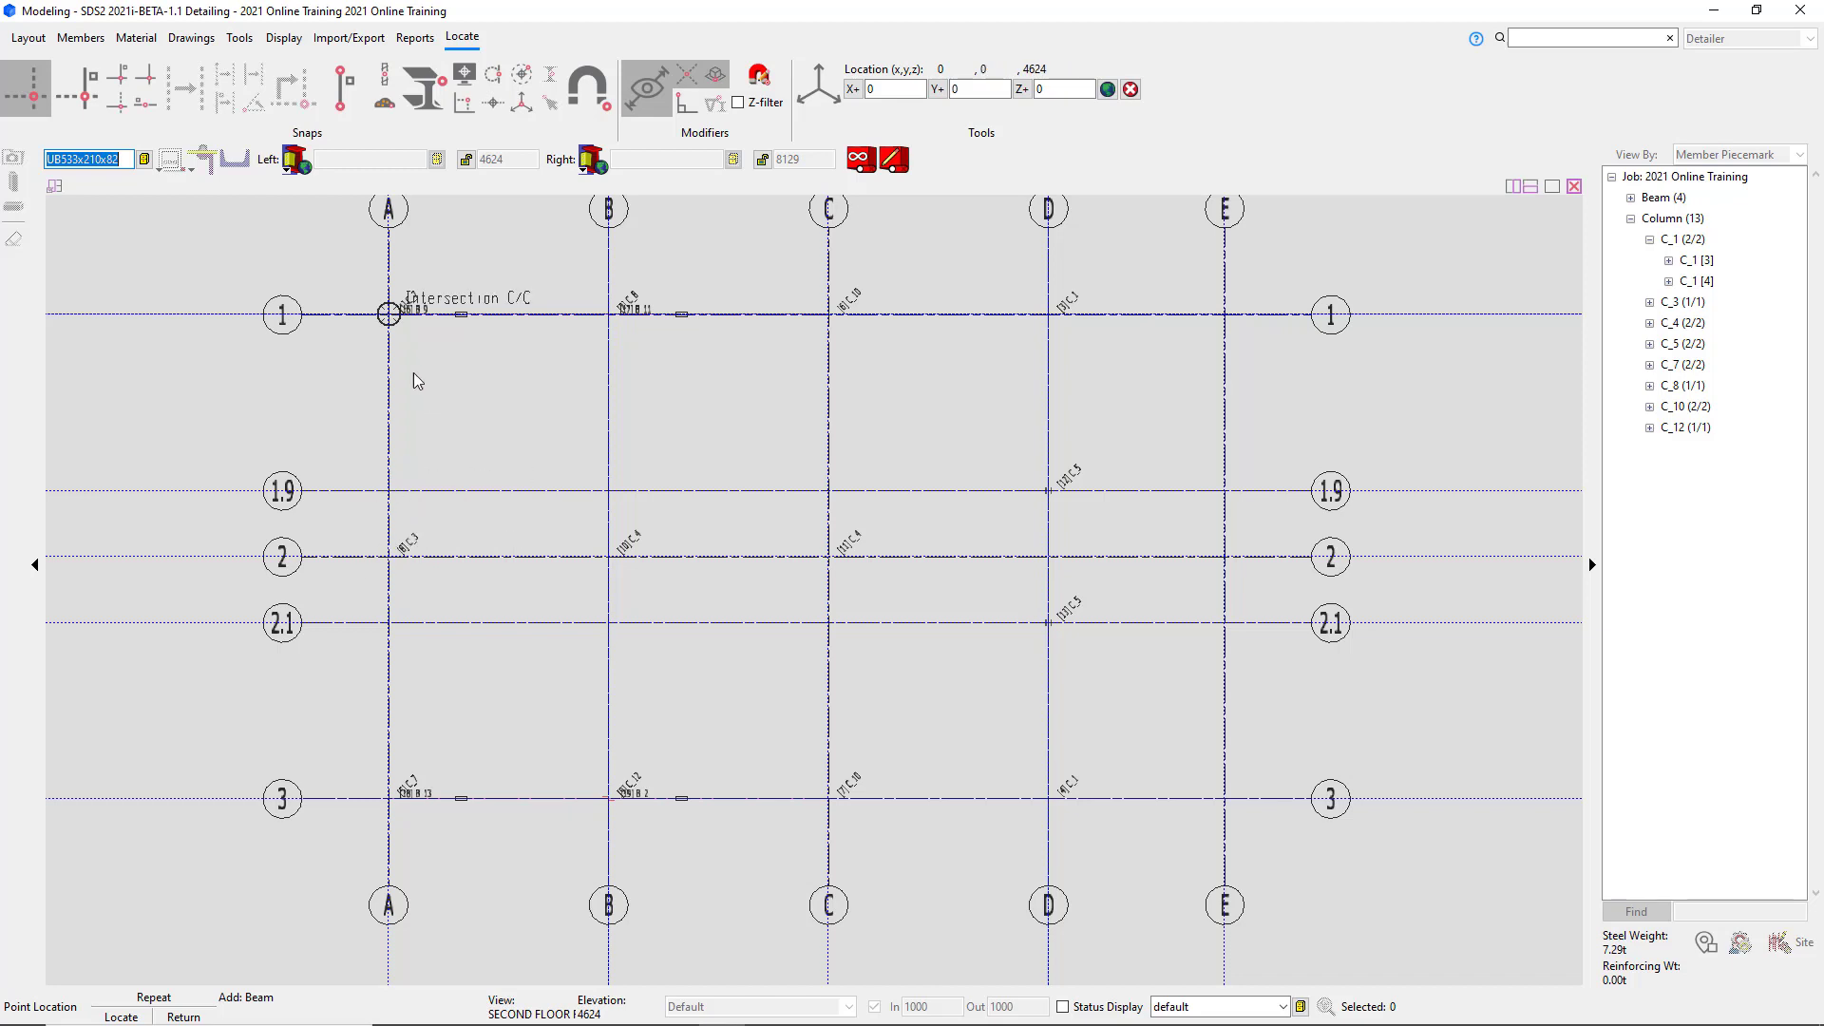
click(389, 315)
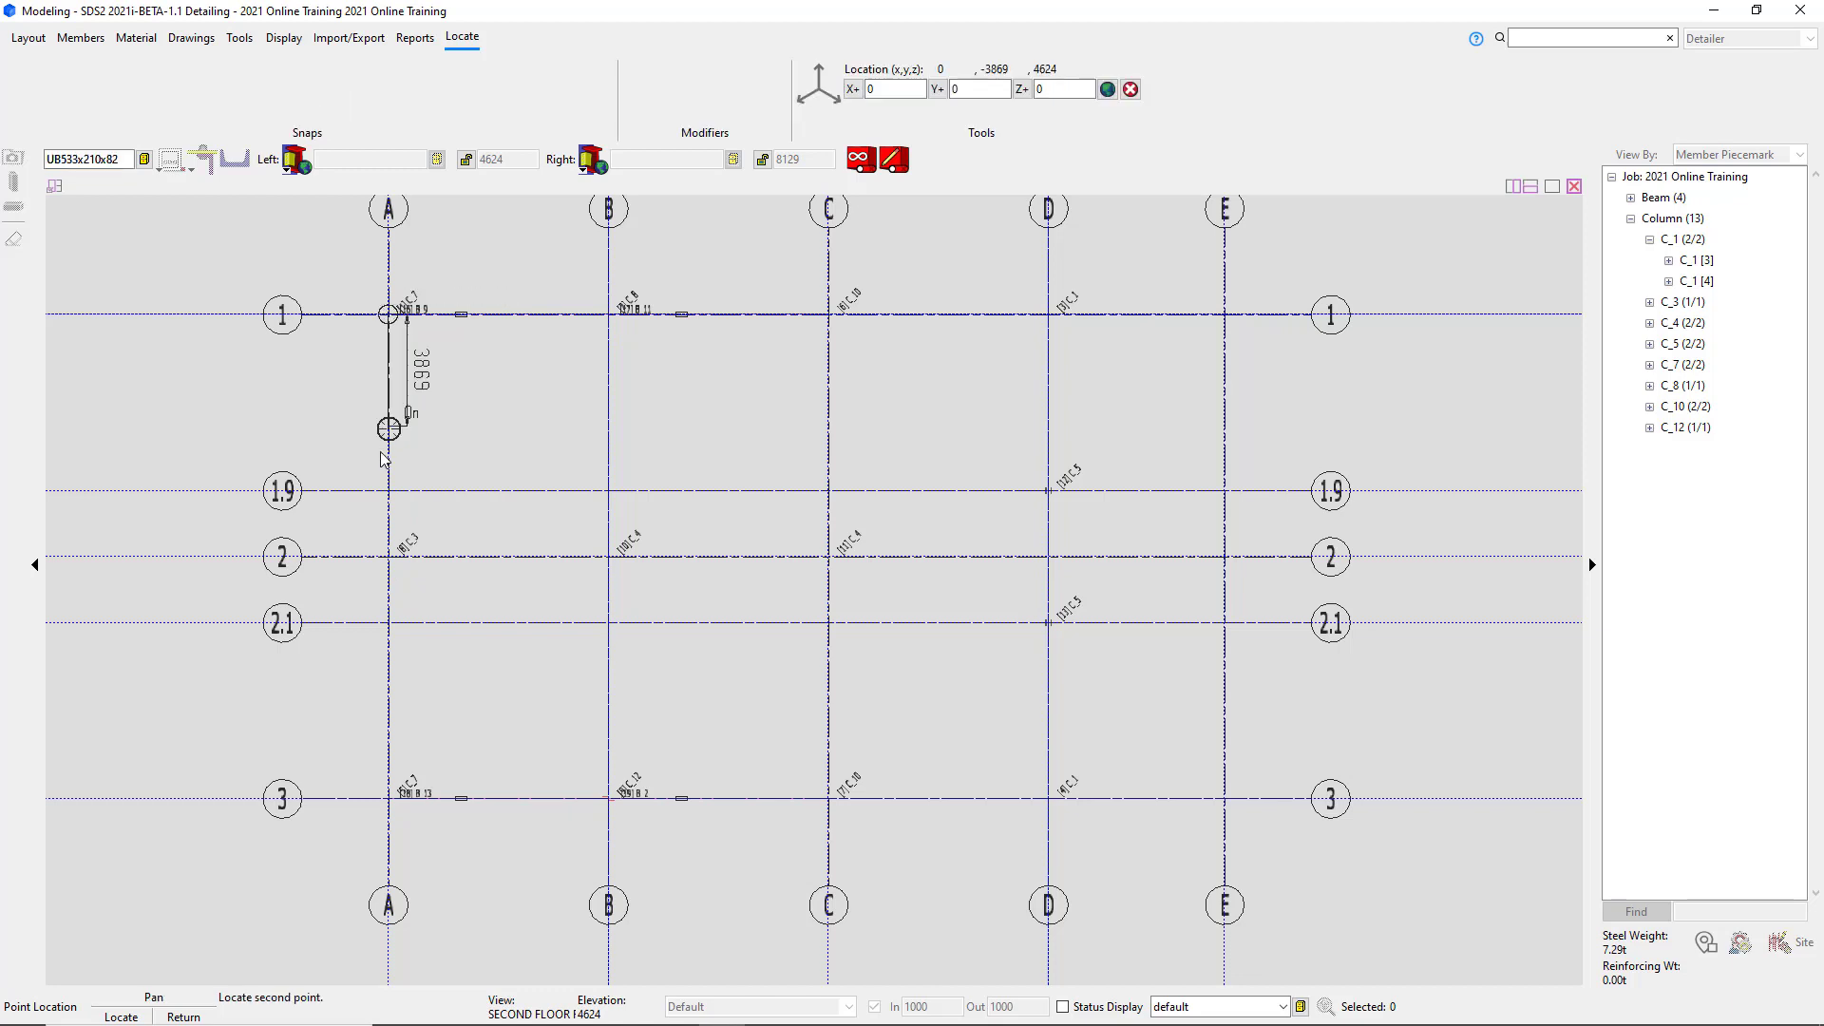
click(390, 557)
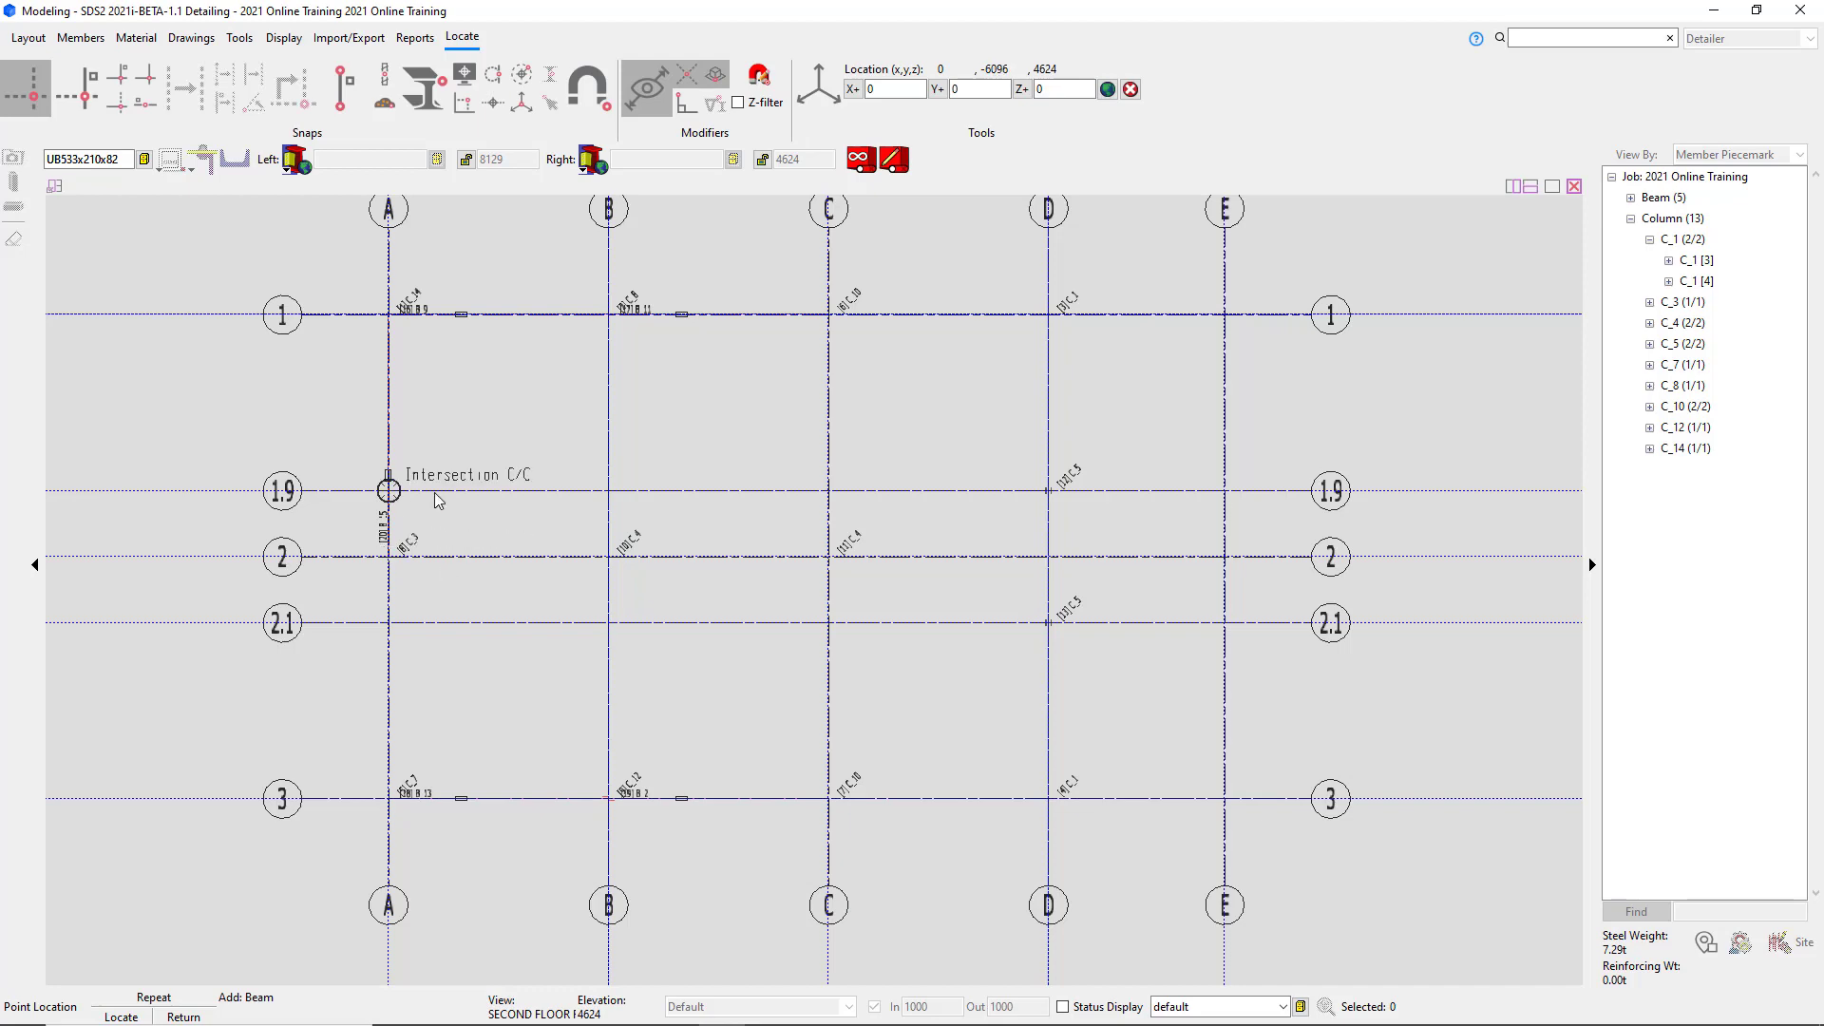
Find UB457 sections in the material list, choose UB457x191x98 and add the beam along grid A from 2 to 3.
scroll(344, 479, up, 2)
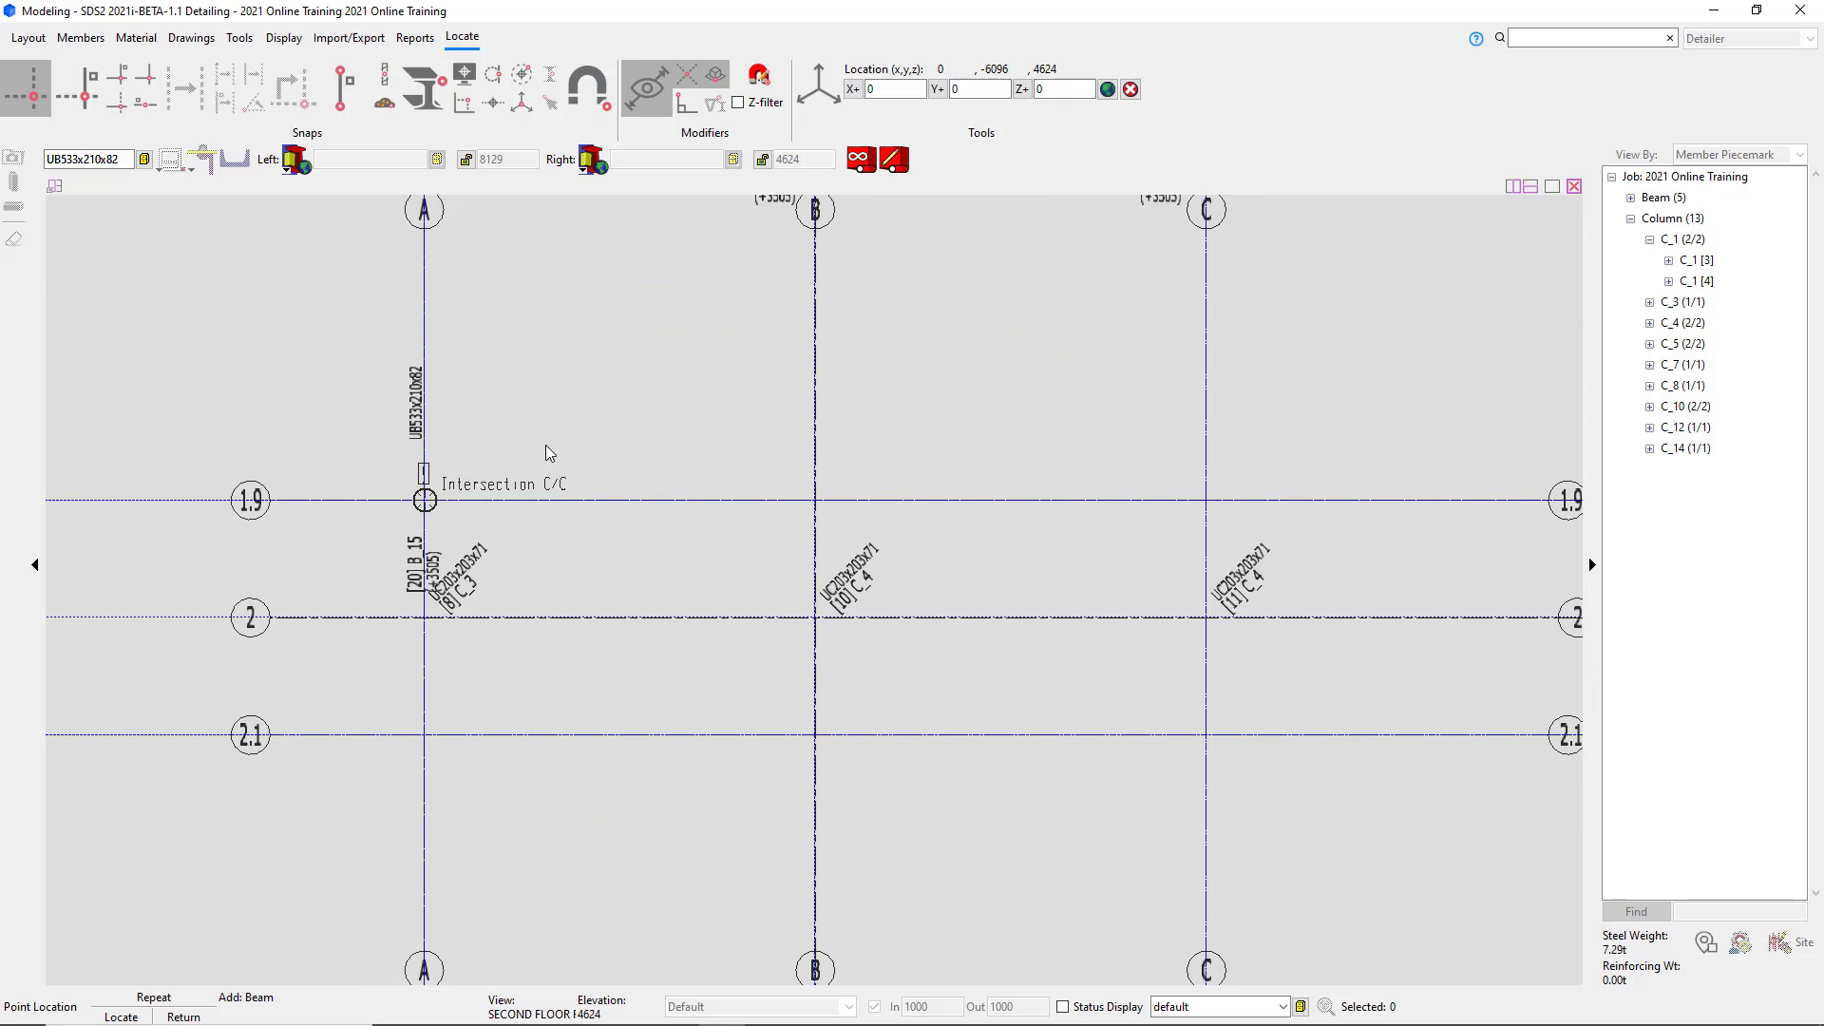
click(144, 161)
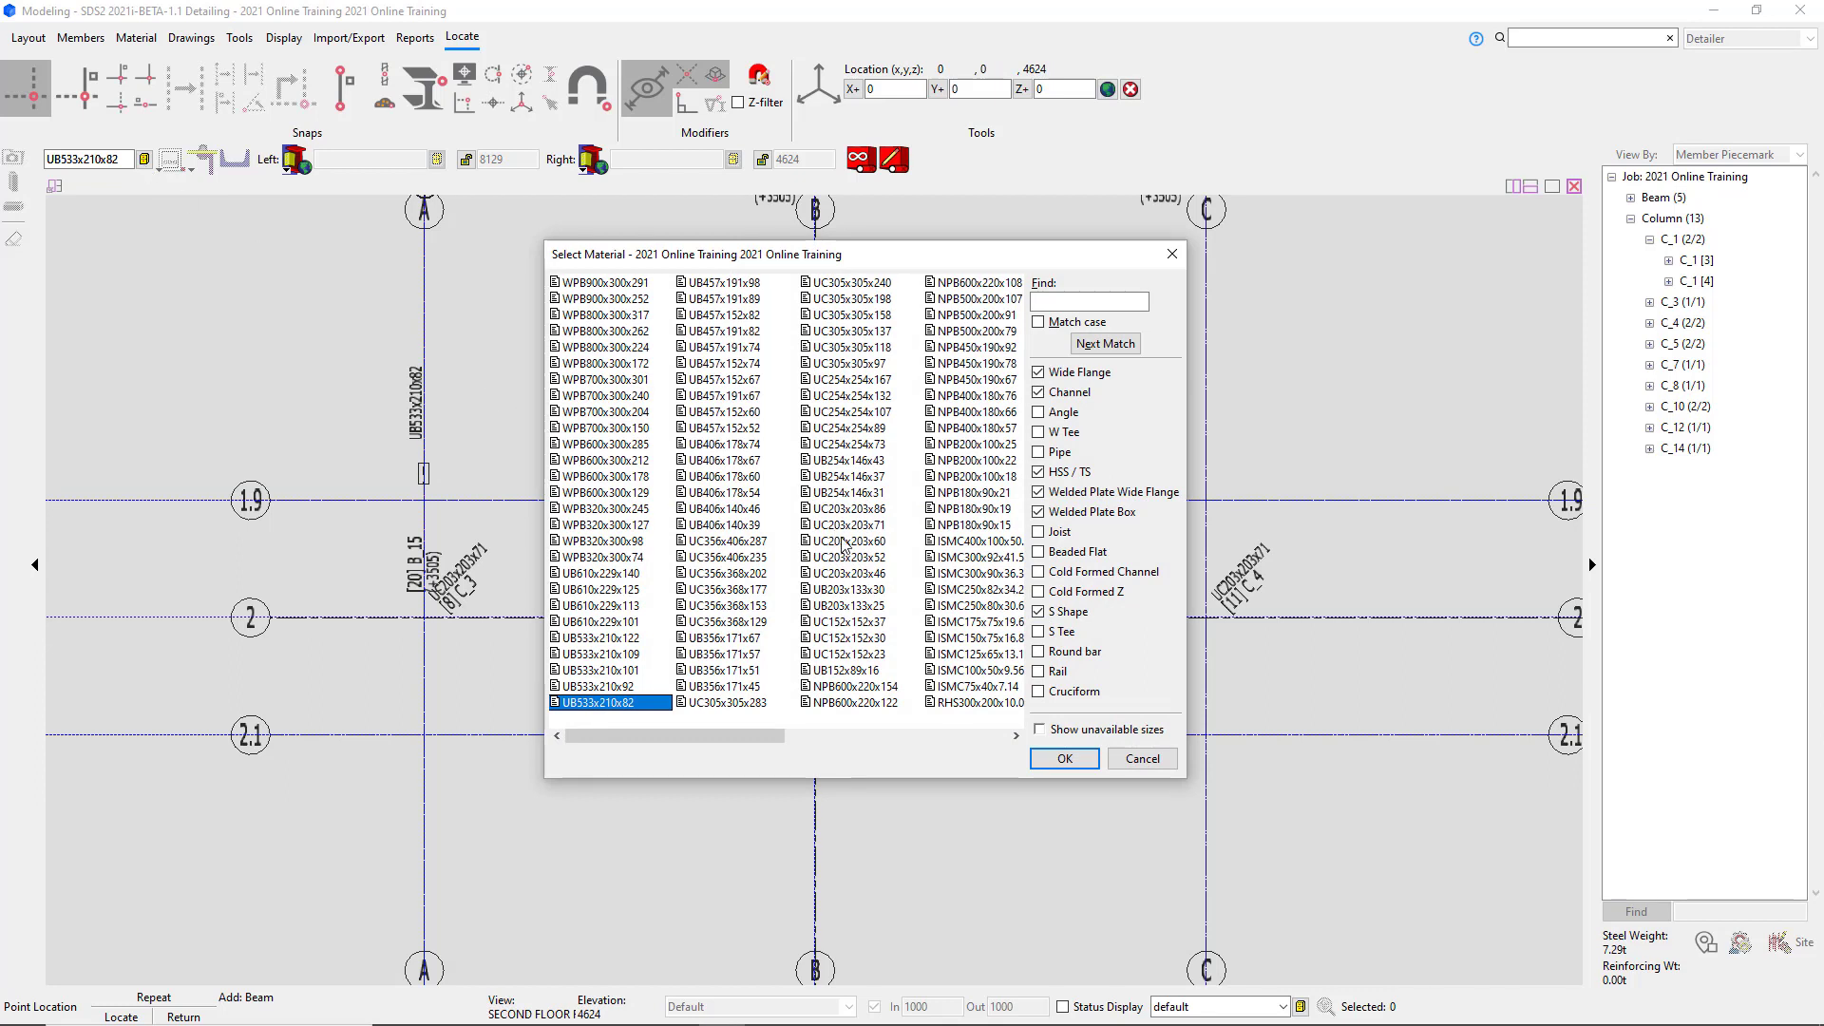
click(1084, 300)
text(UB4)
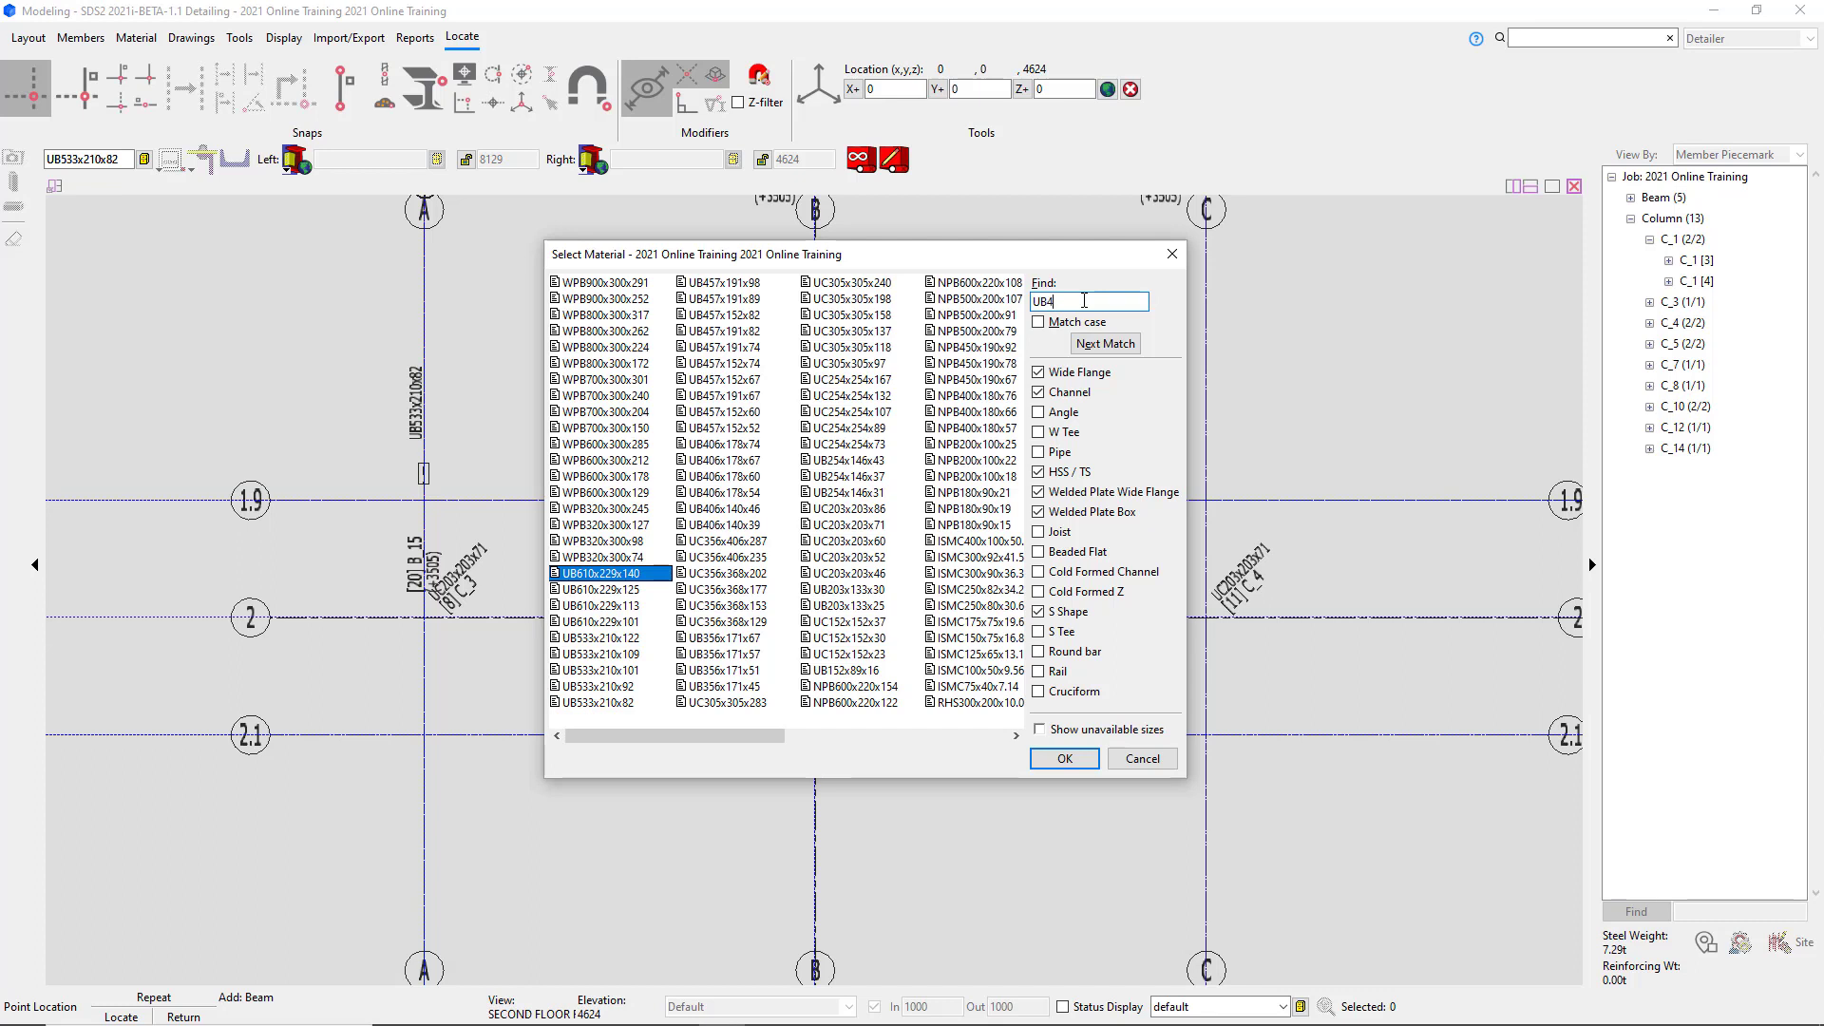
text(57)
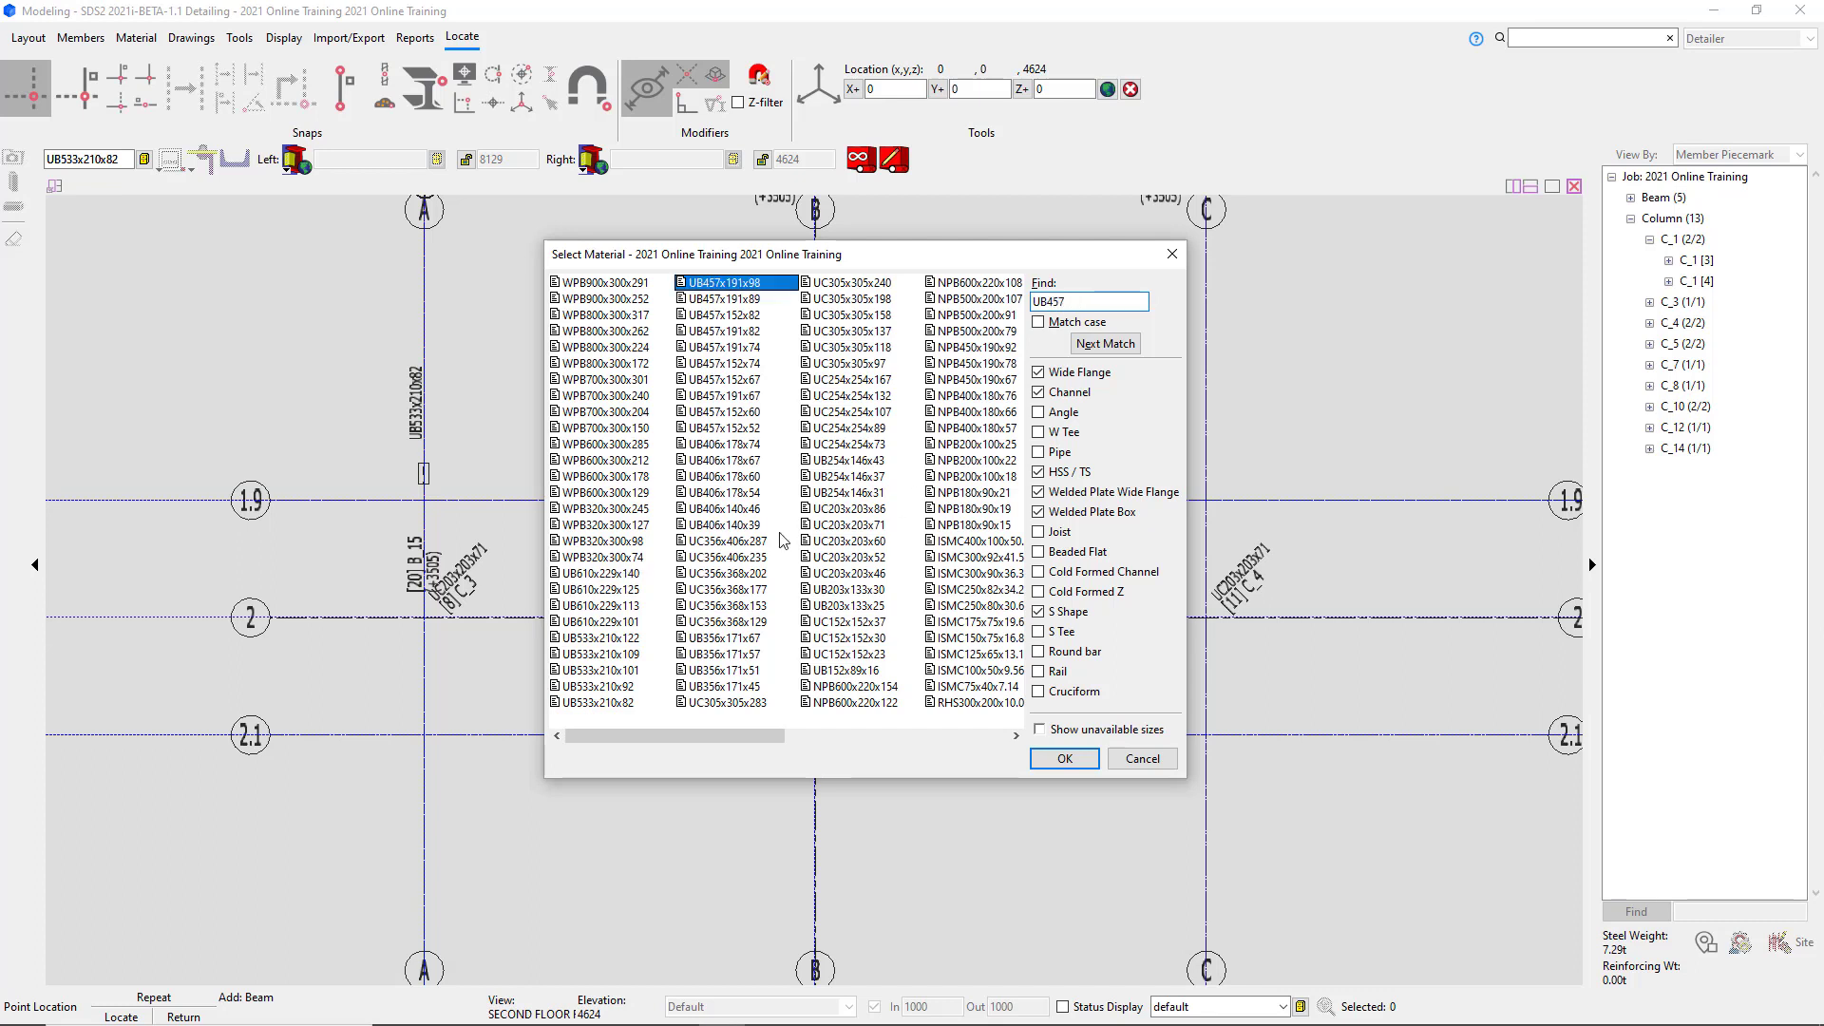
double_click(761, 281)
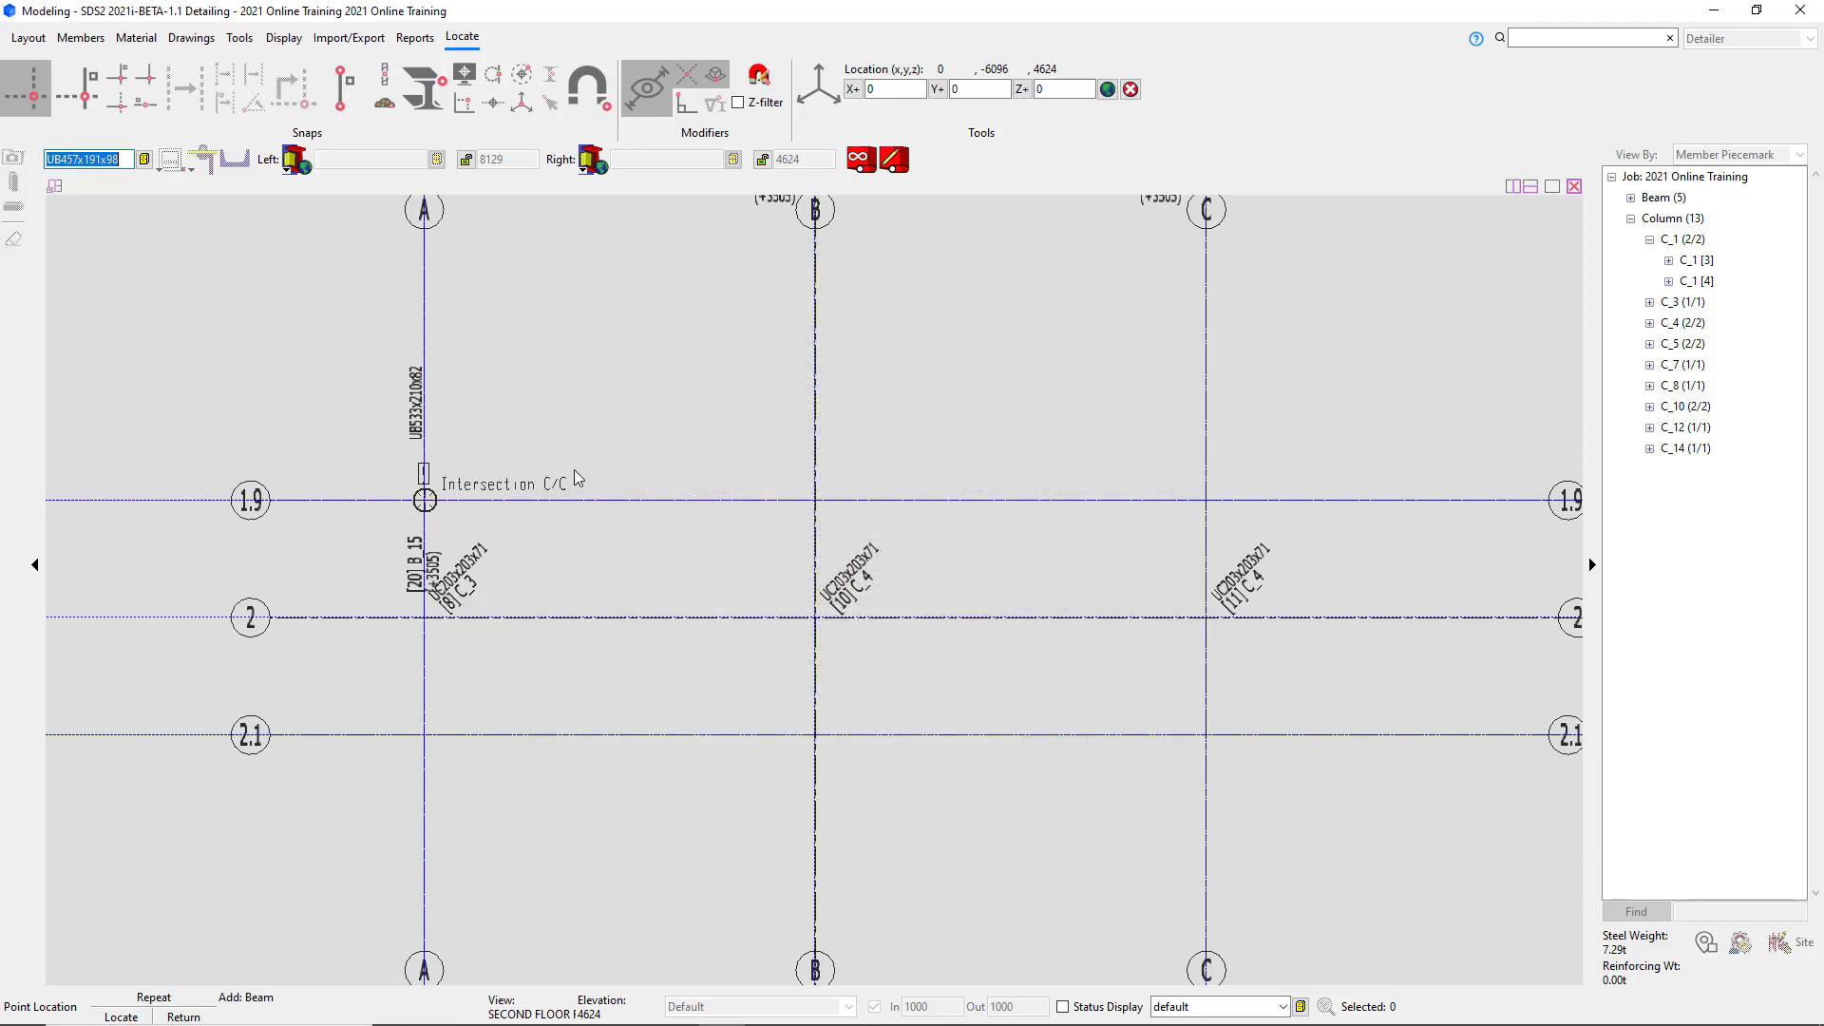
scroll(574, 470, down, 2)
scroll(582, 891, up, 2)
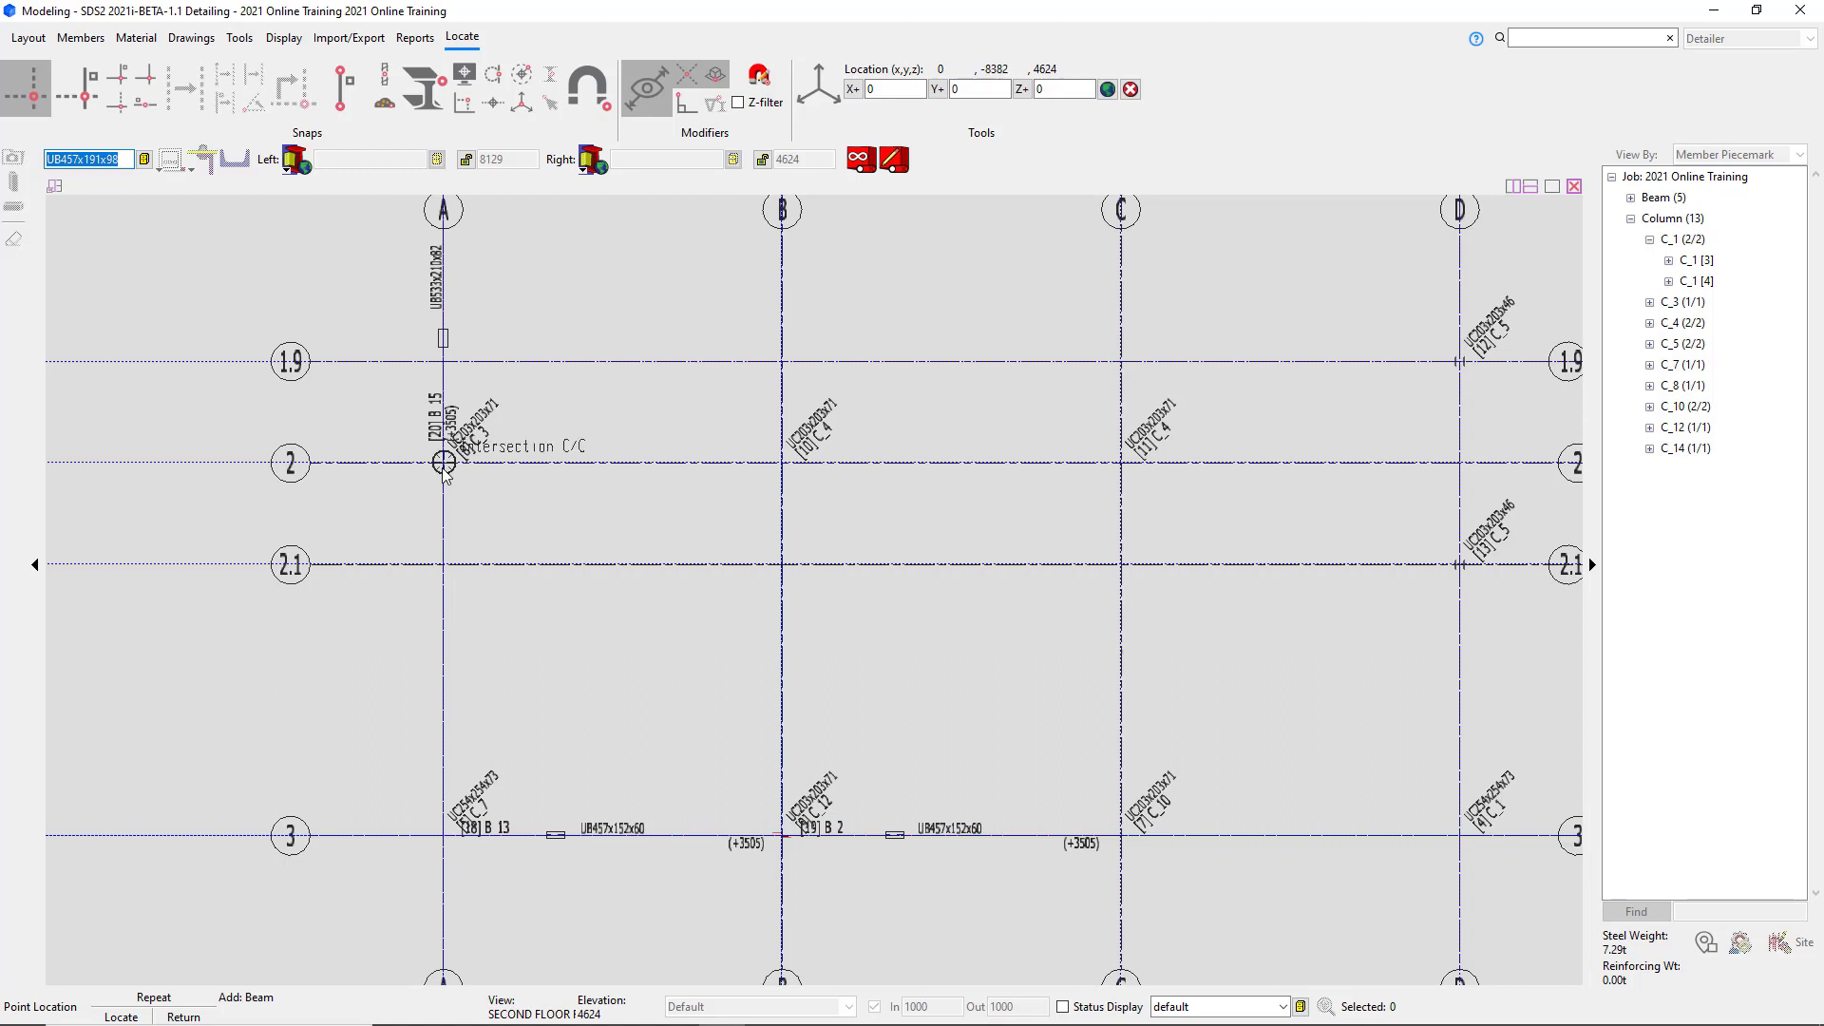
click(443, 464)
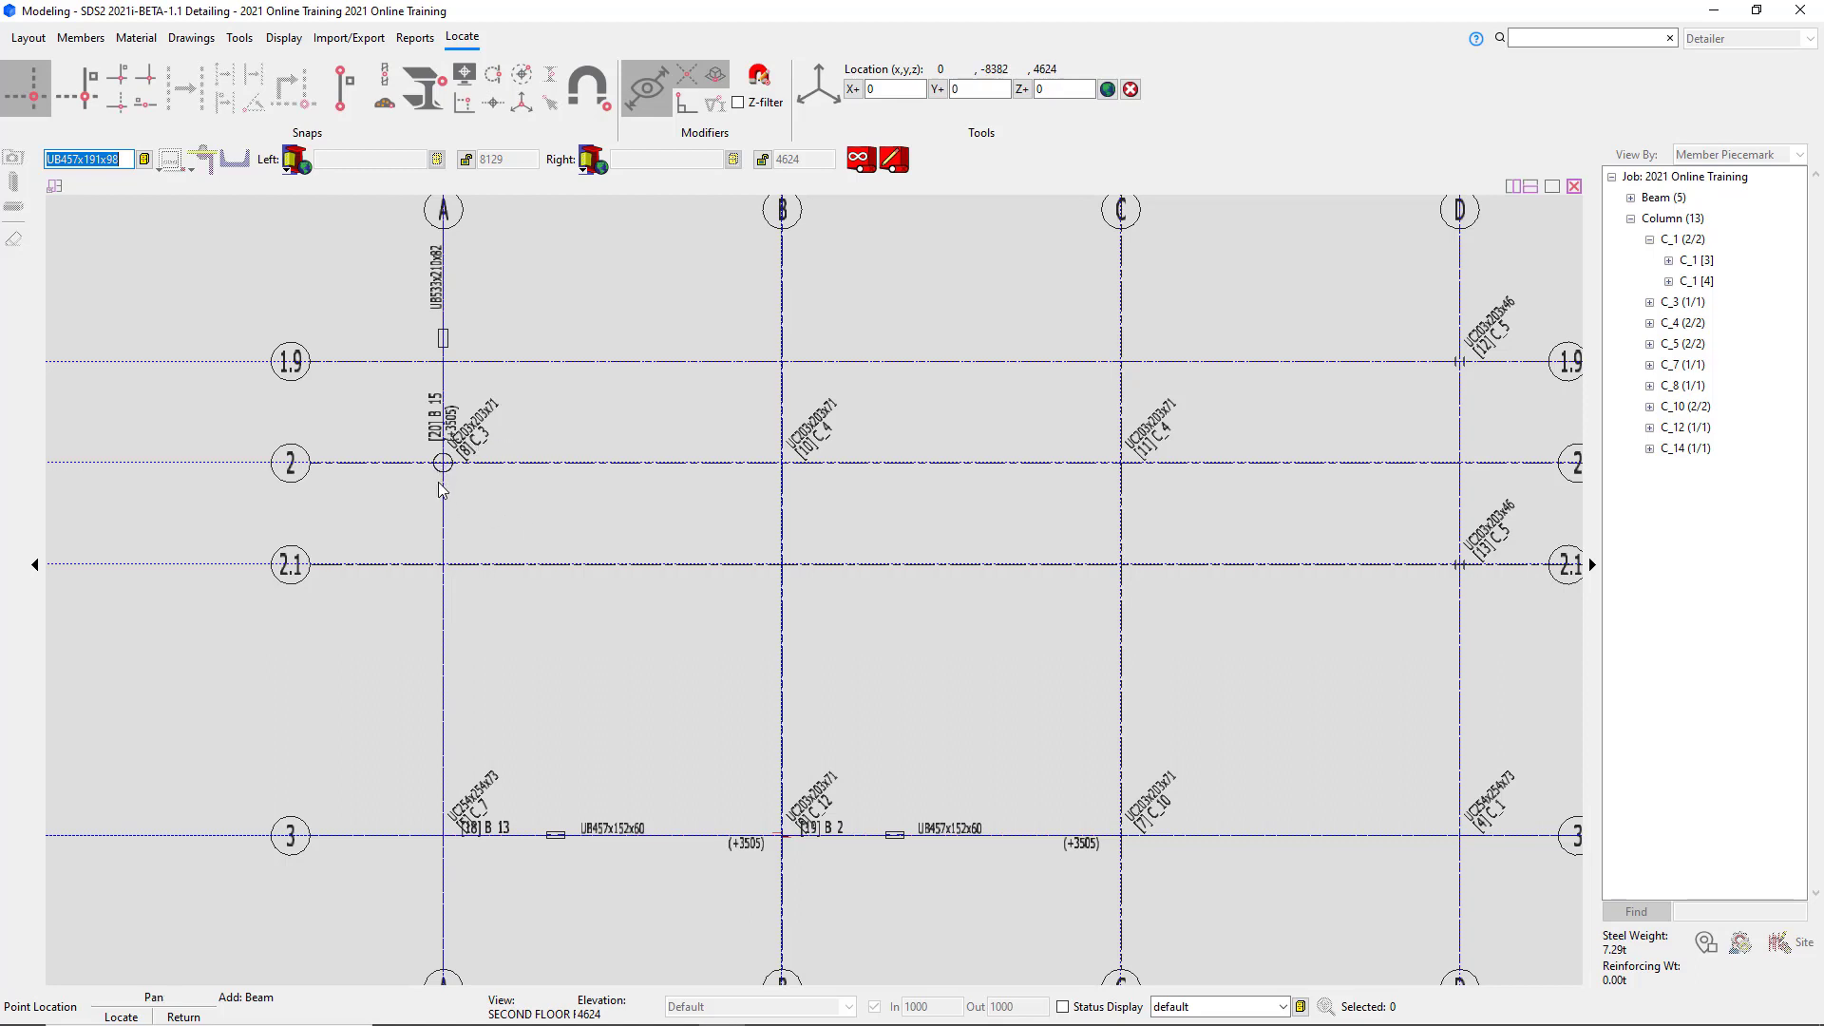
click(444, 836)
scroll(407, 627, down, 2)
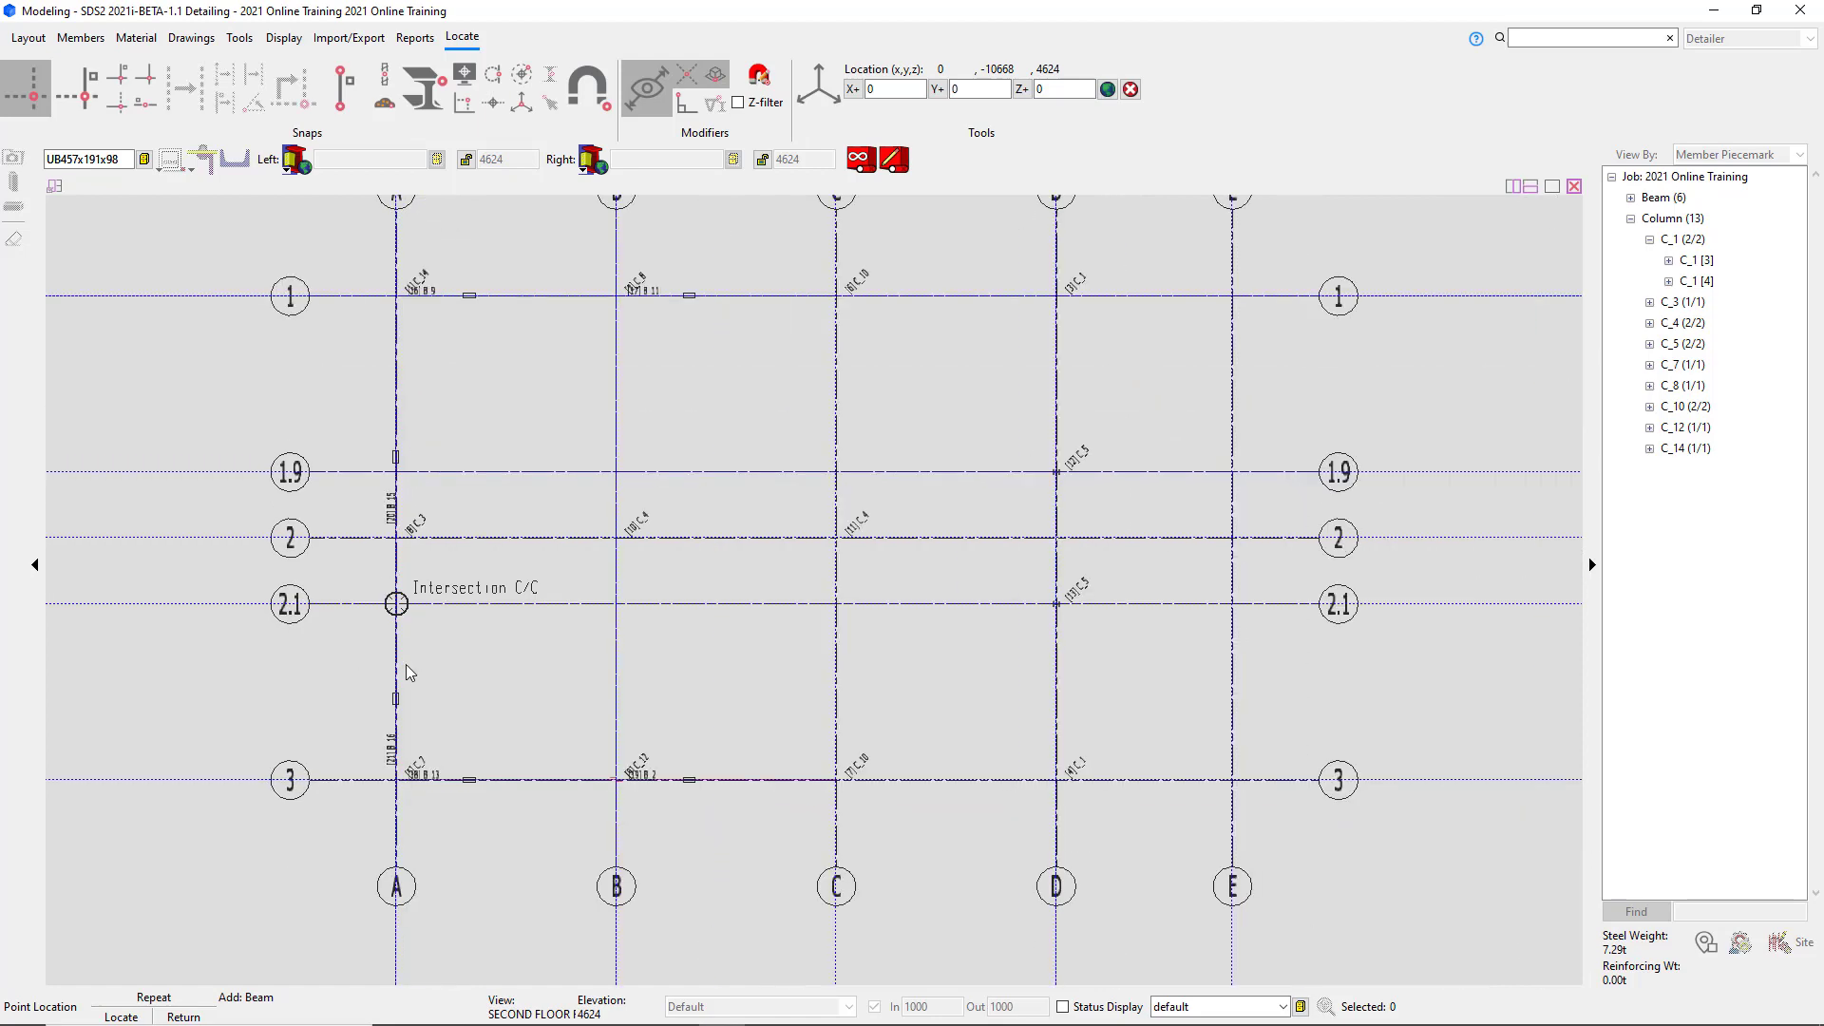
Add UB457x152x52 beams along grid 2 from A to B and from B to C using continuous placement.
scroll(542, 546, up, 1)
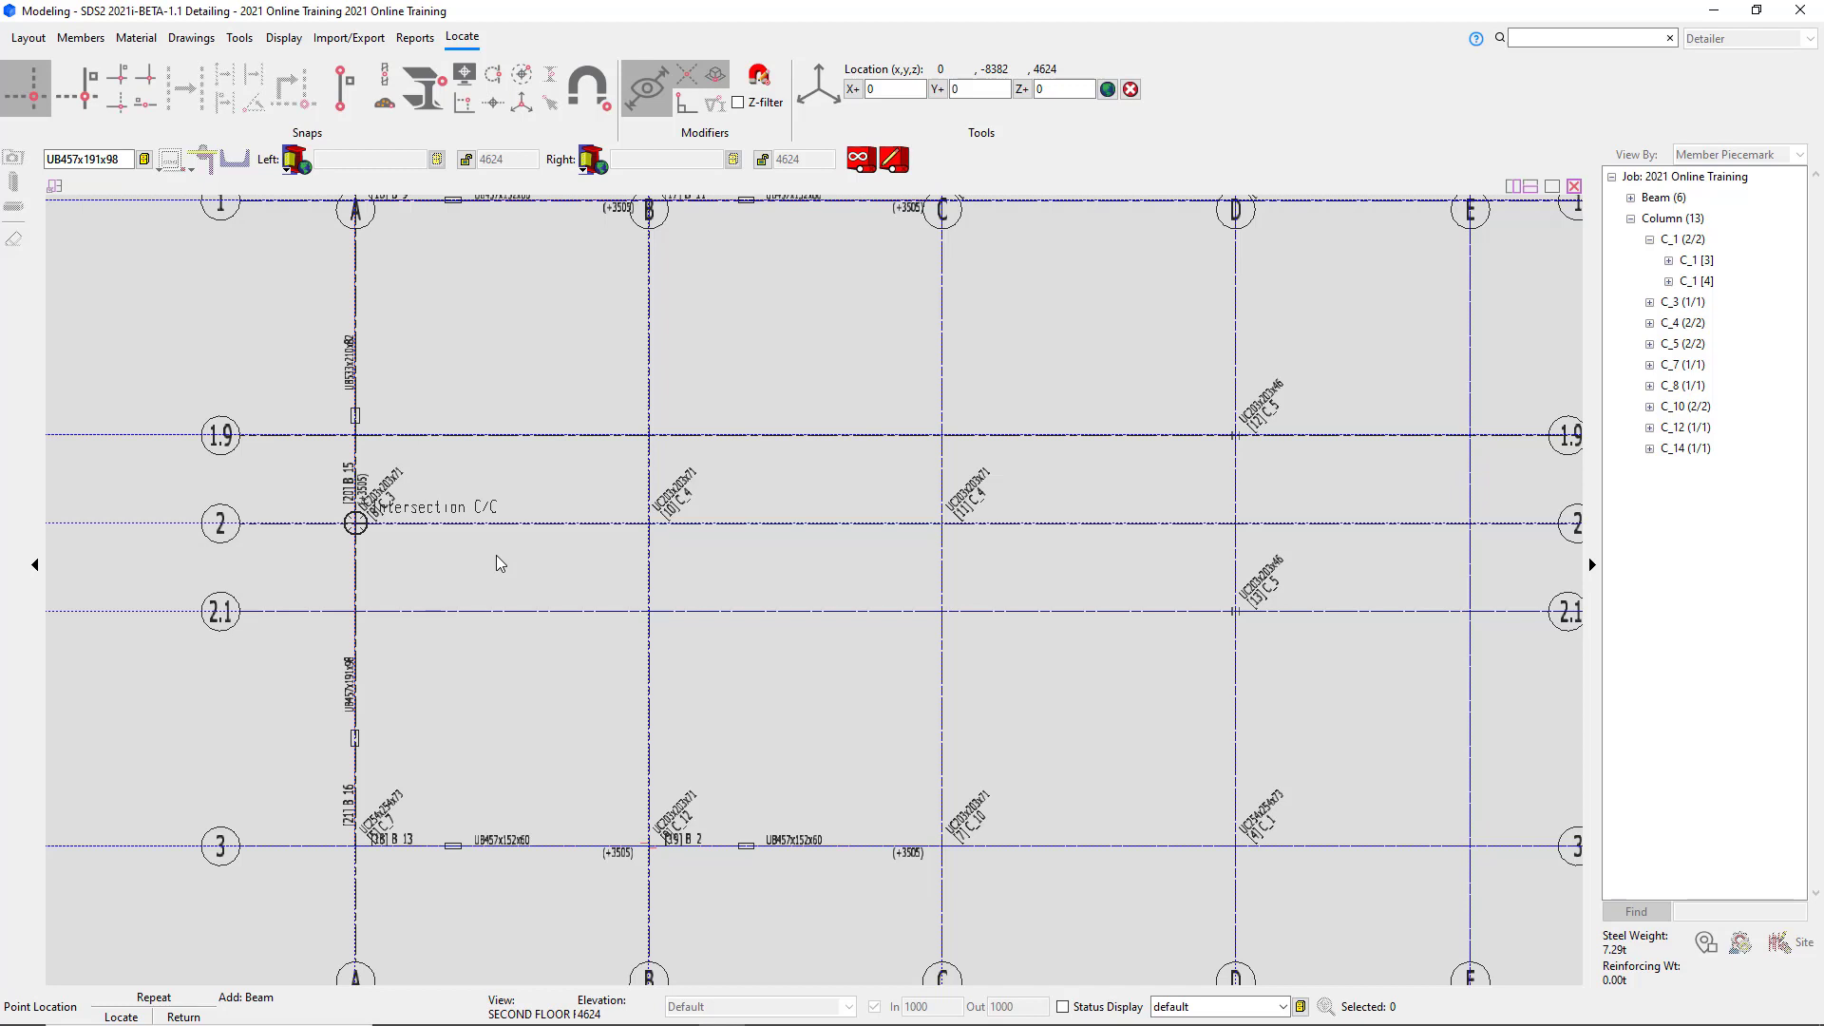
click(144, 159)
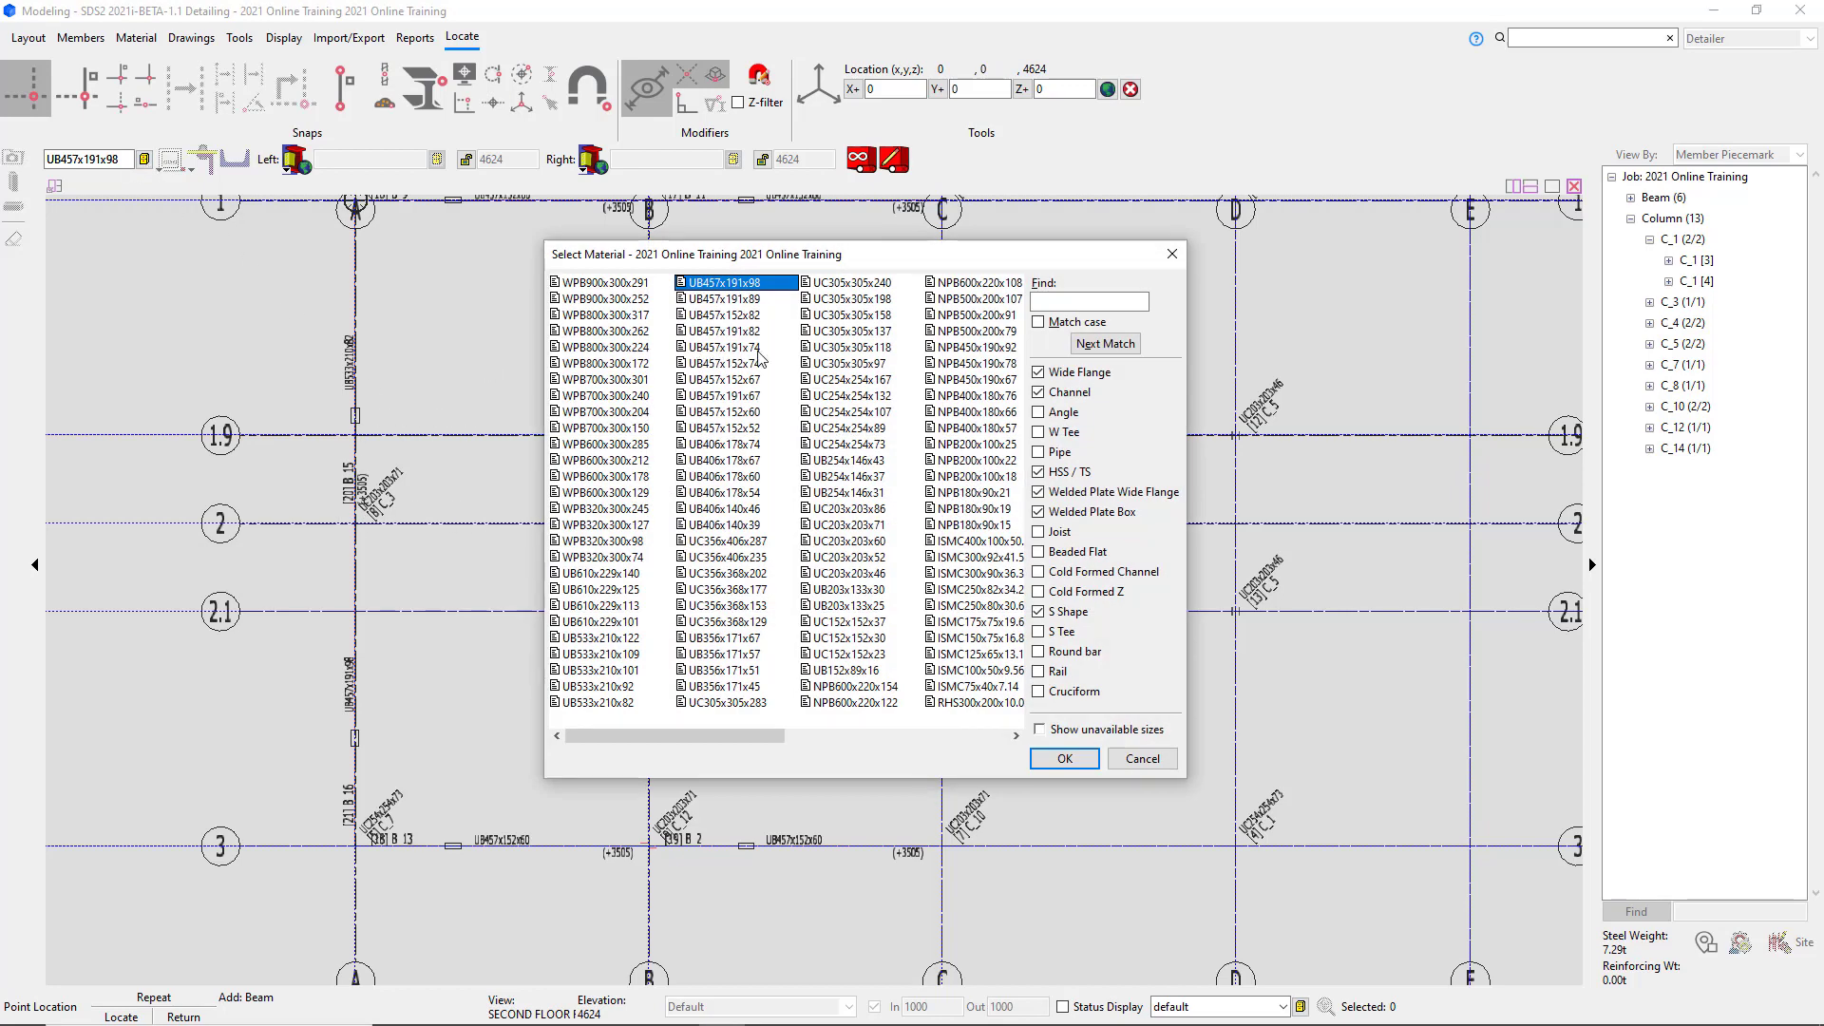
click(751, 430)
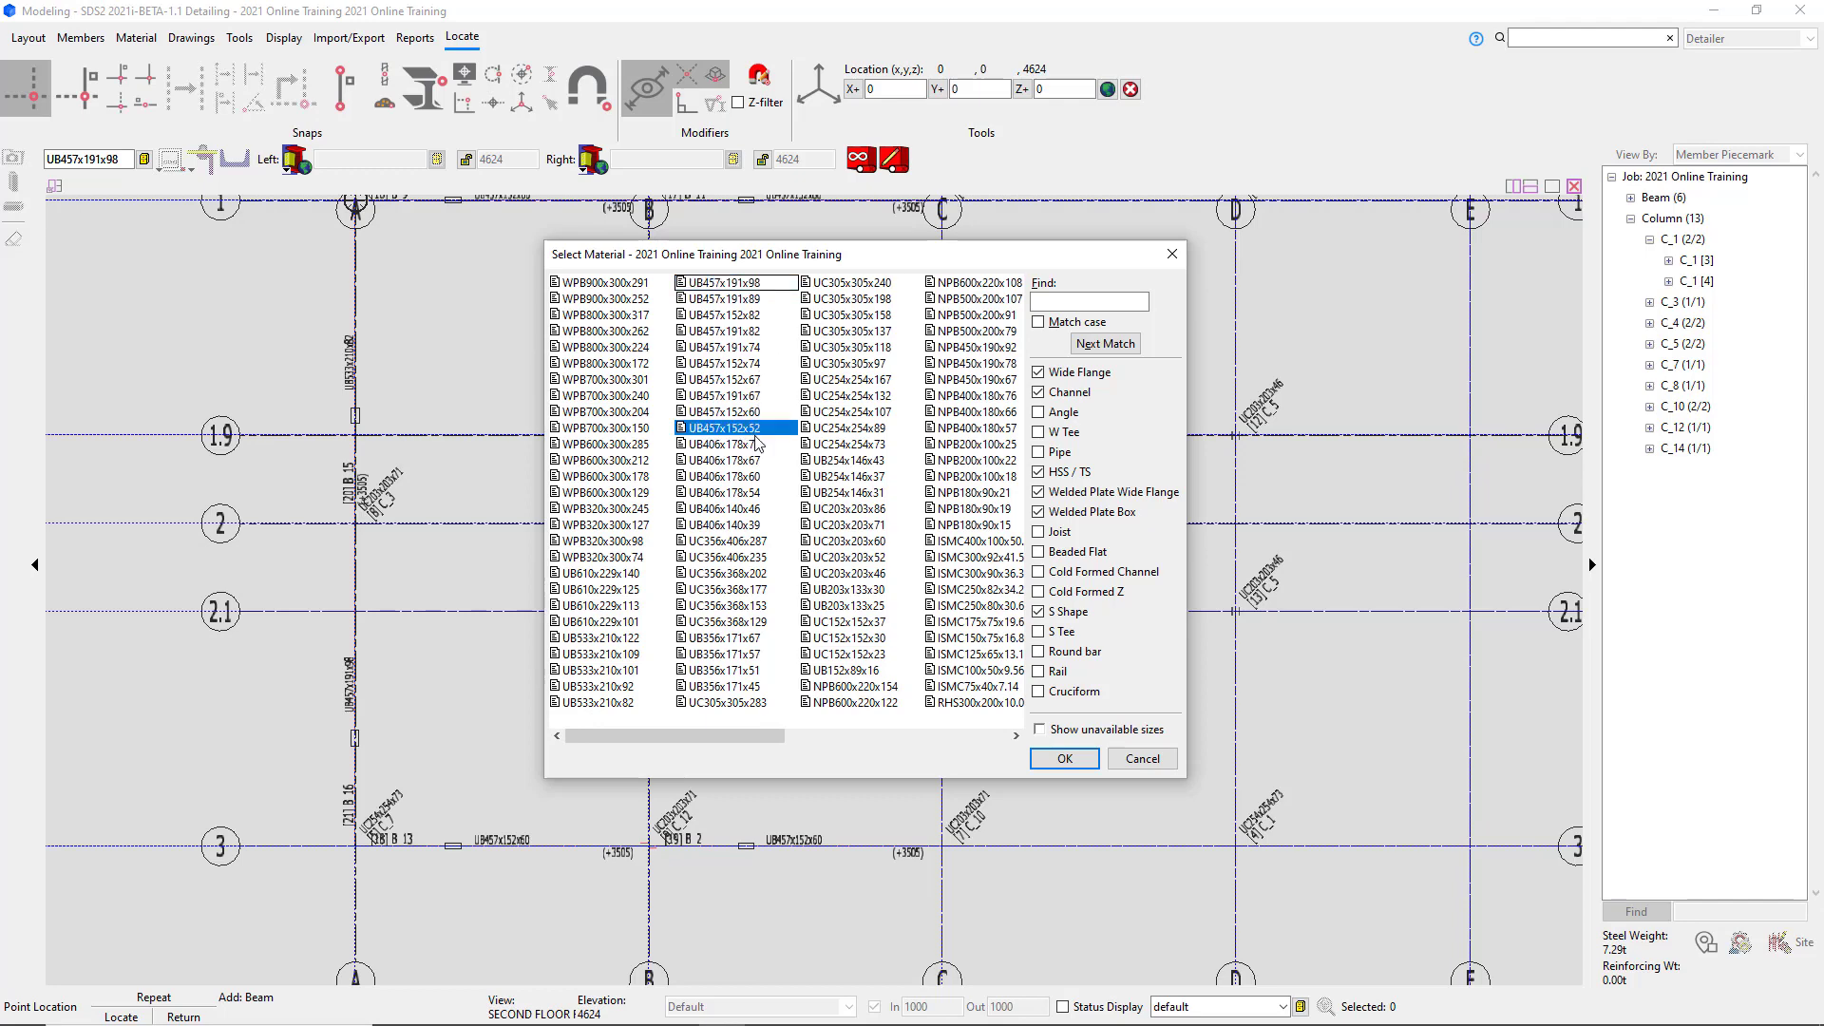
click(1065, 760)
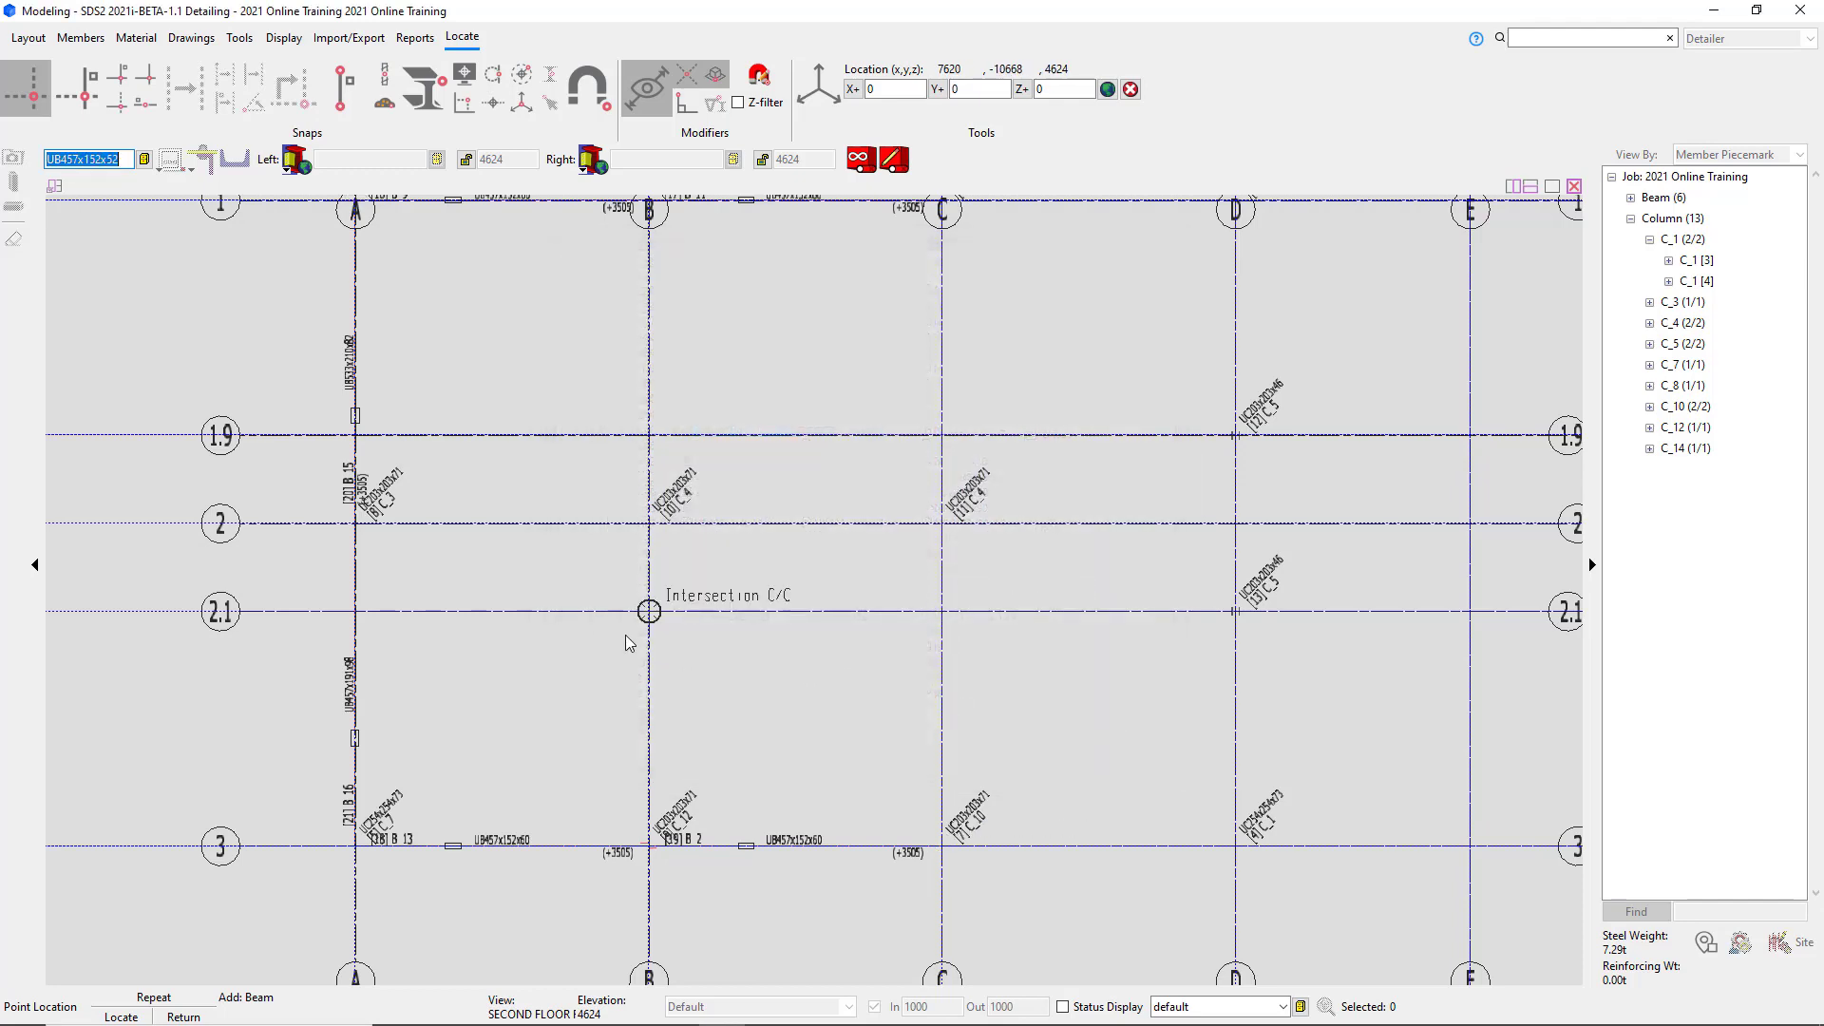
click(862, 169)
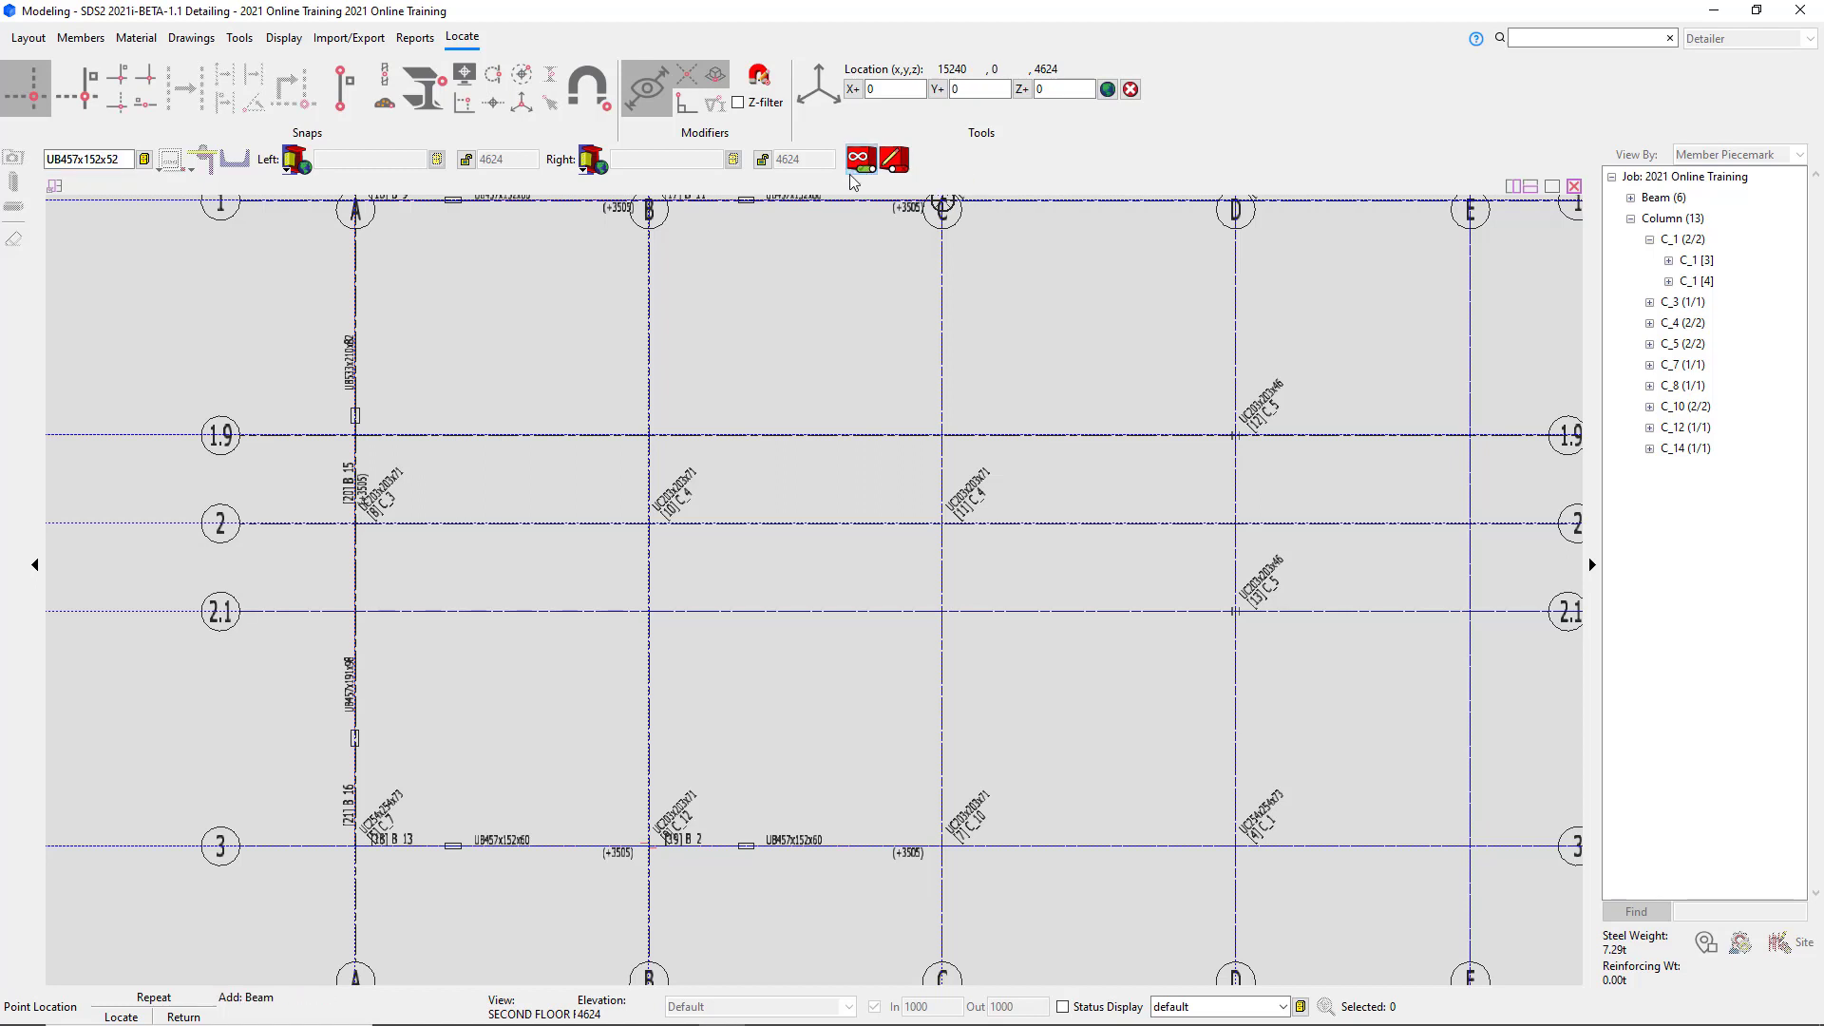
click(355, 524)
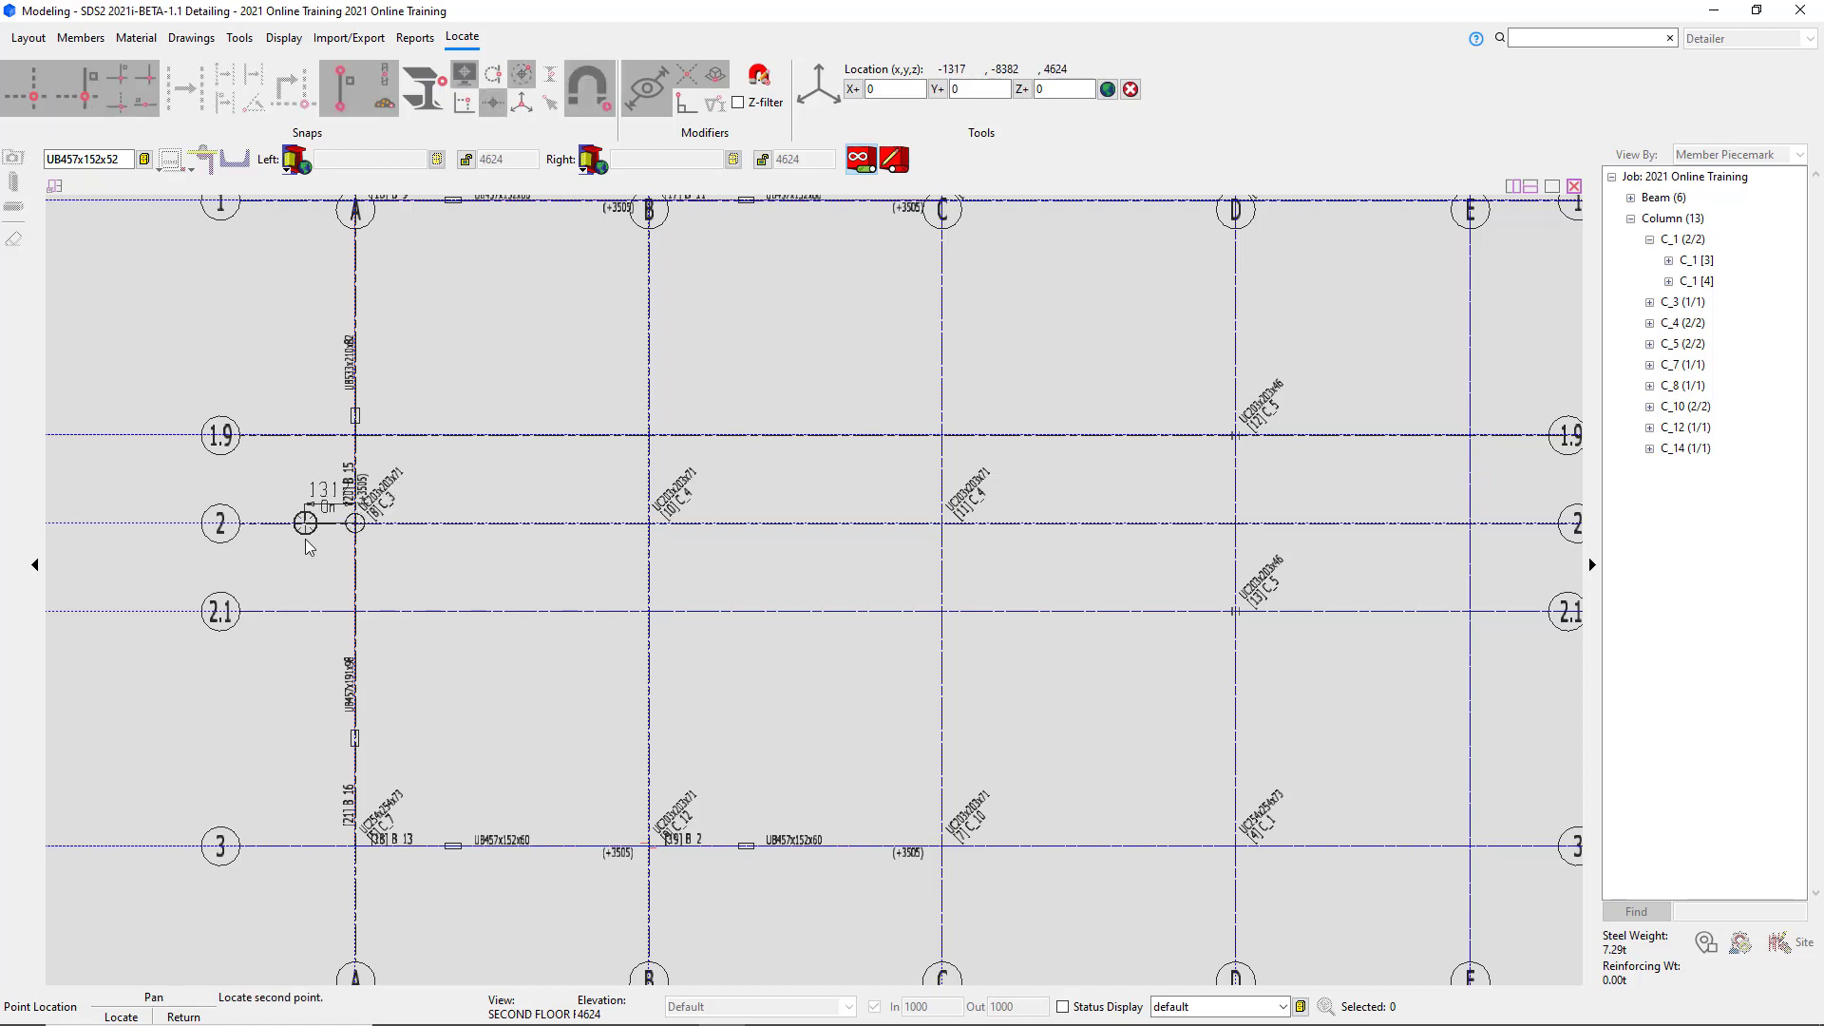
click(649, 523)
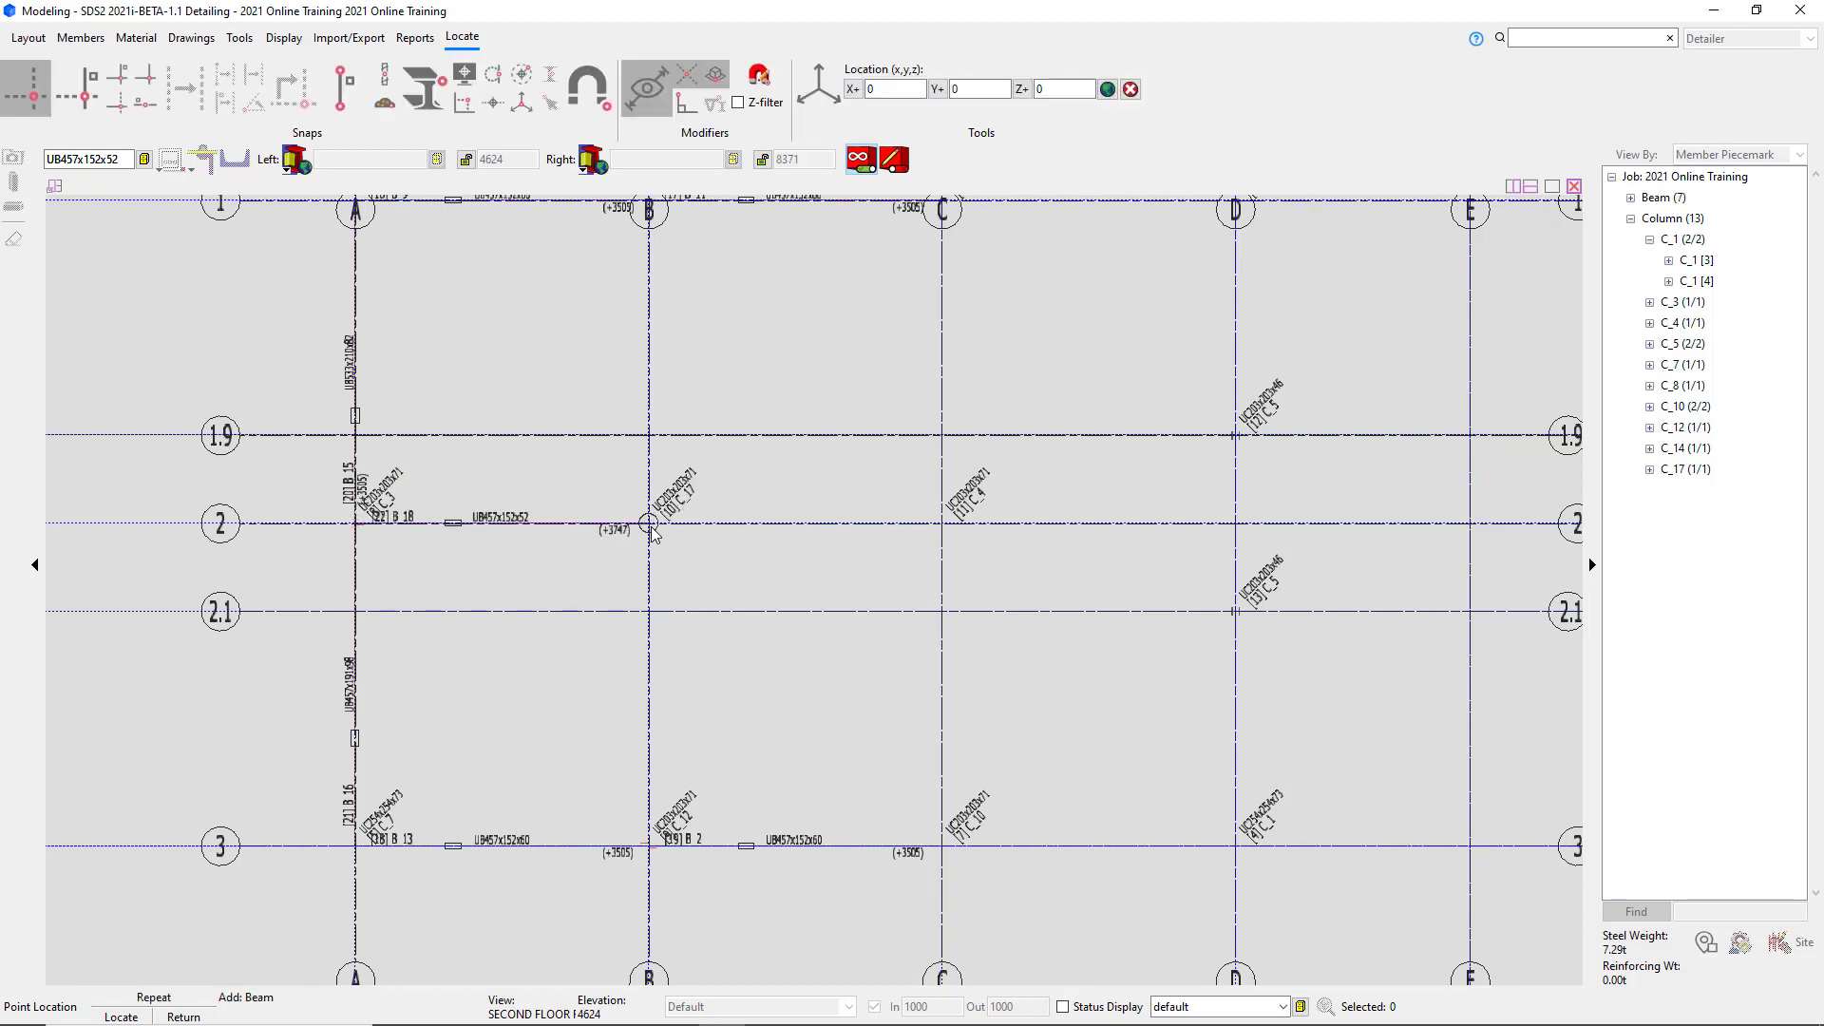
click(713, 537)
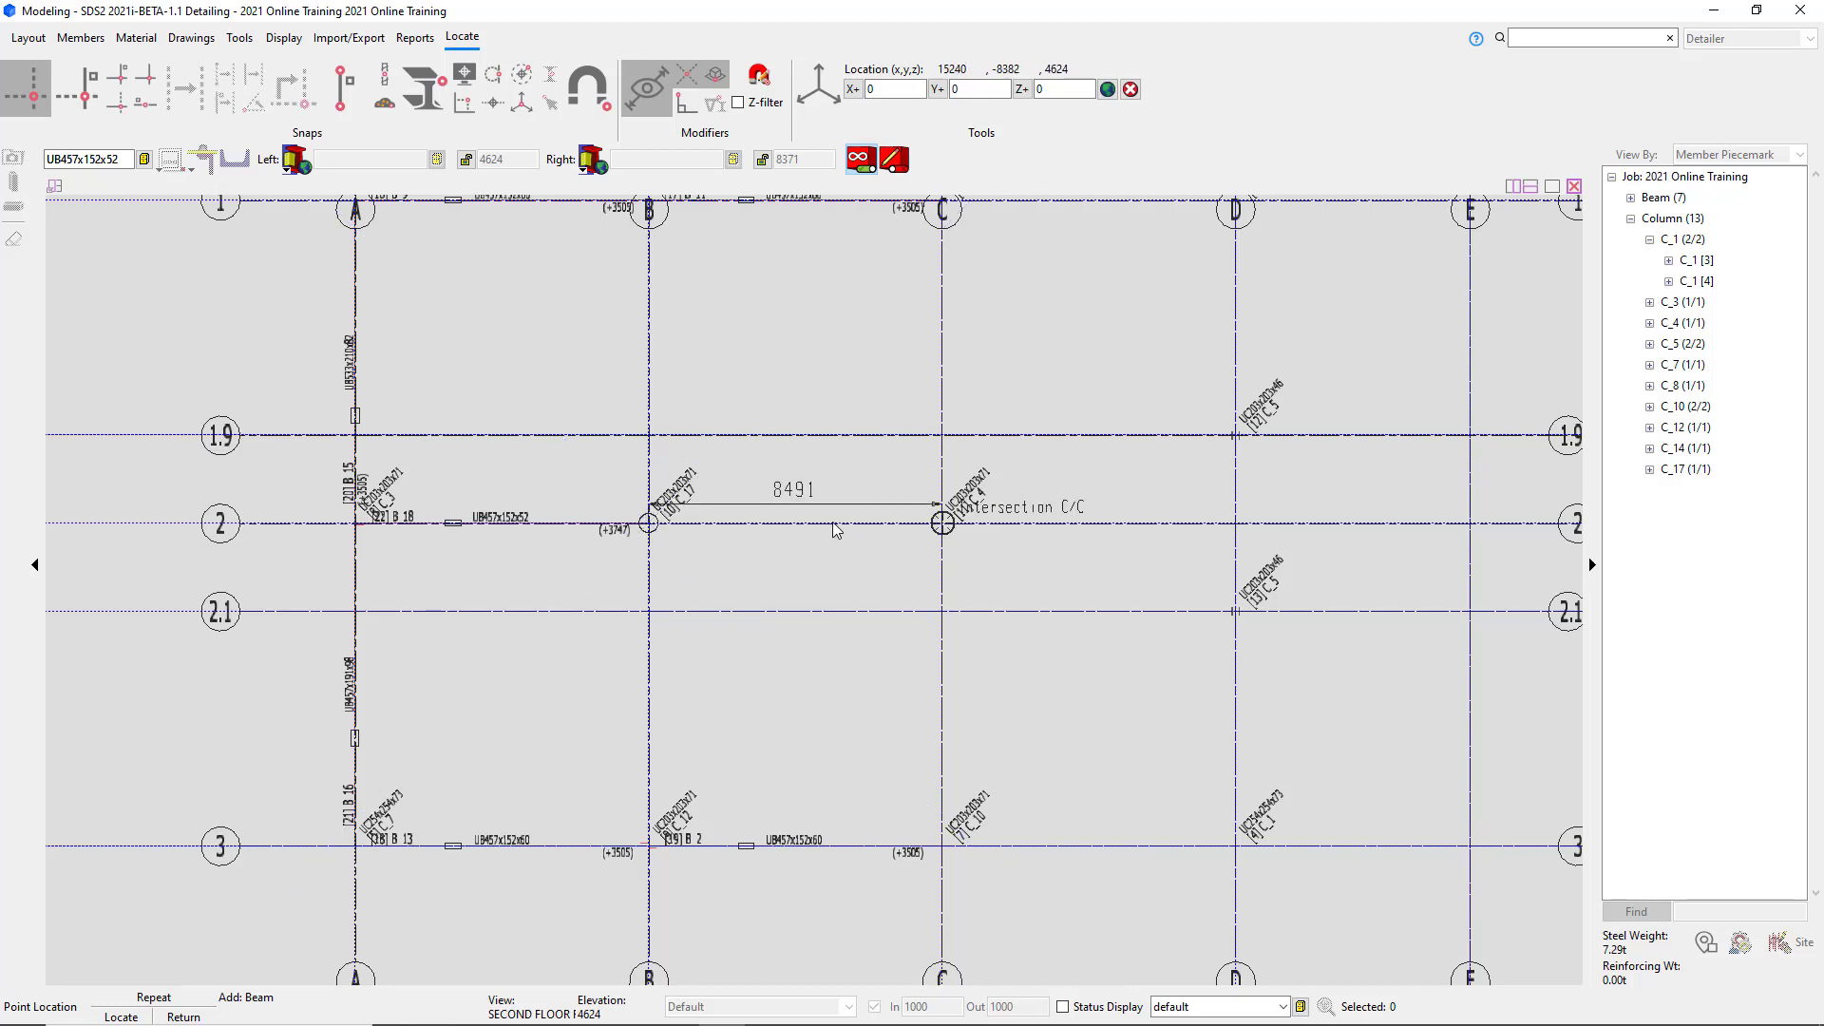
click(942, 524)
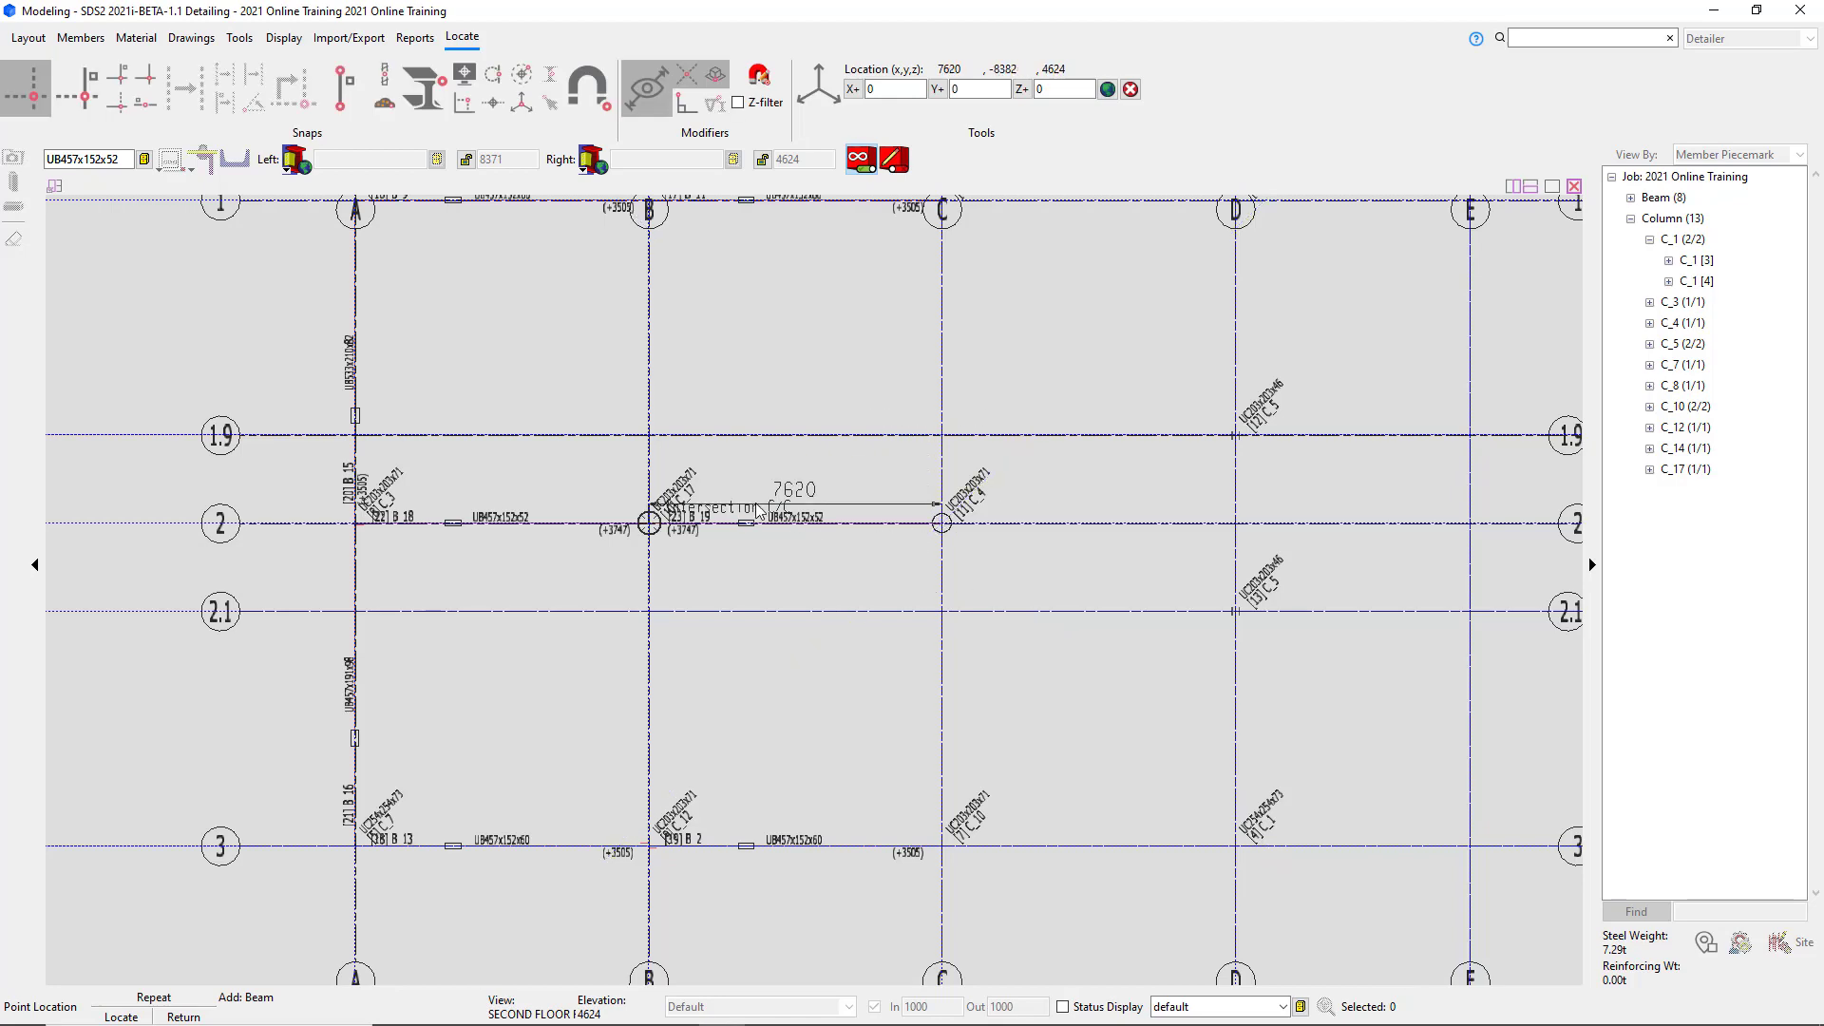
Turn off continuous placement and end the beam command.
scroll(916, 529, up, 2)
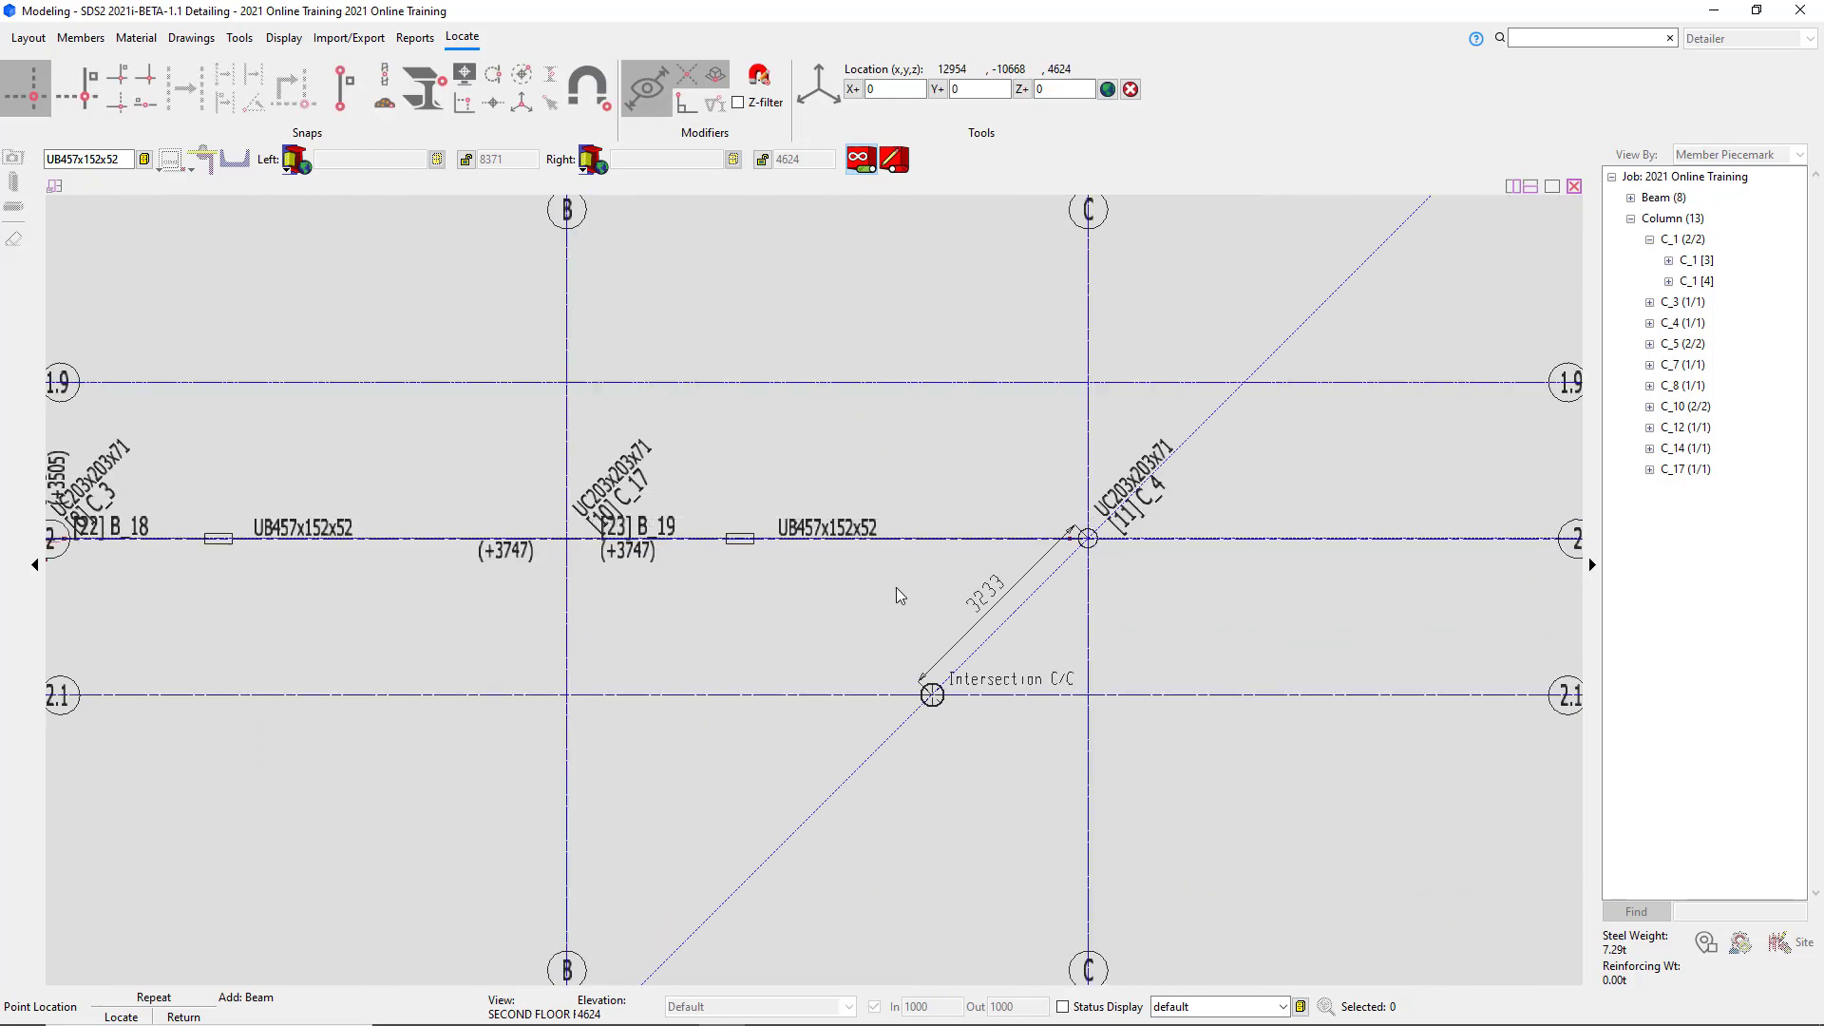
scroll(481, 525, down, 2)
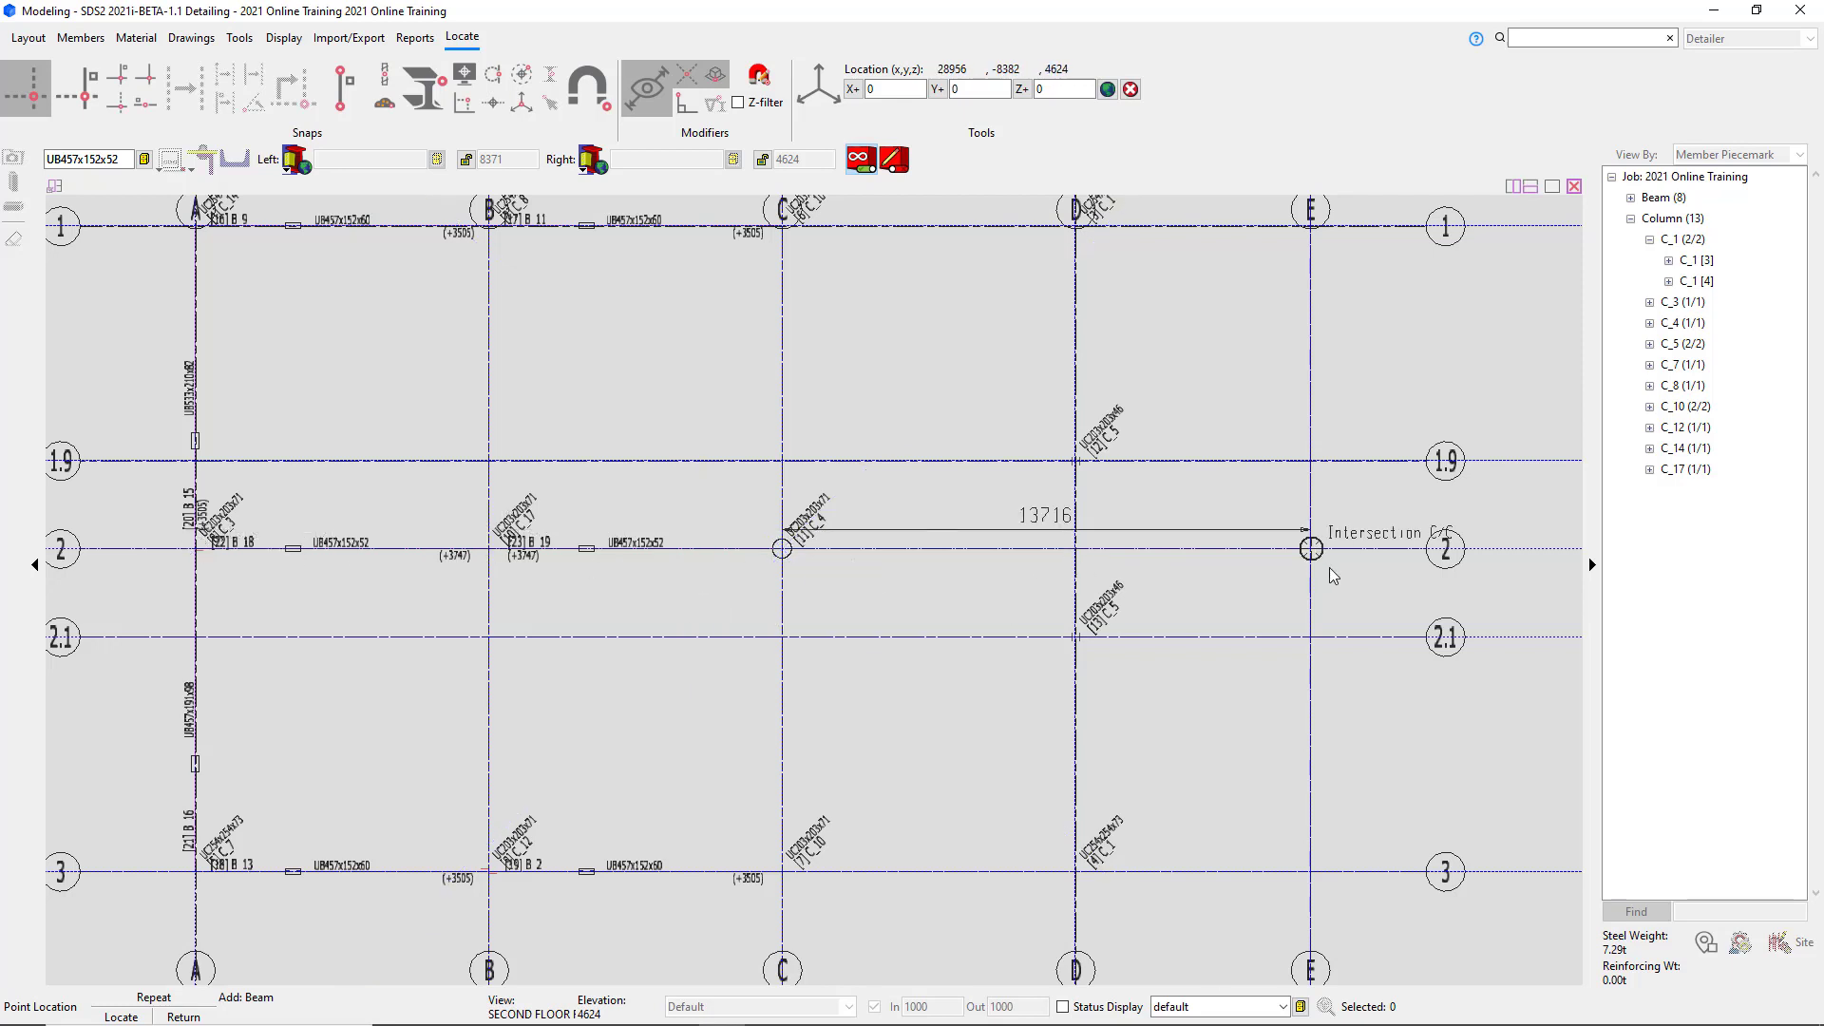
click(861, 162)
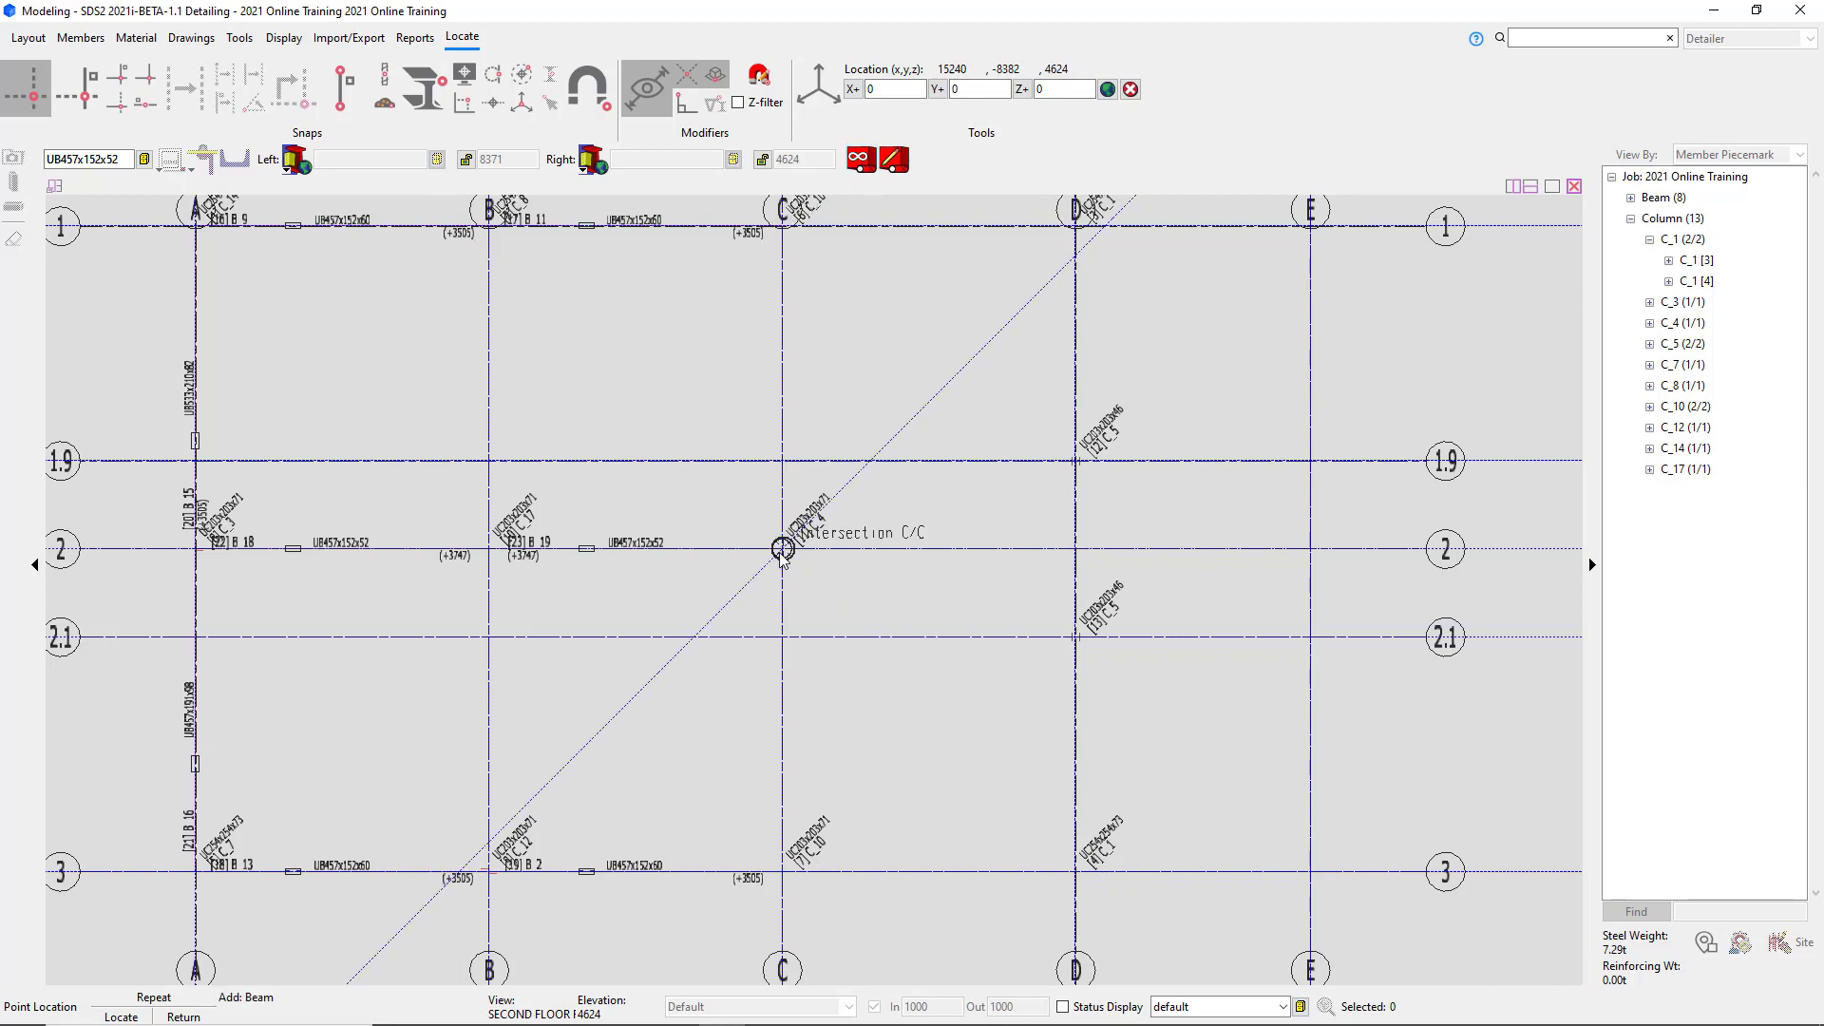
right_click(806, 599)
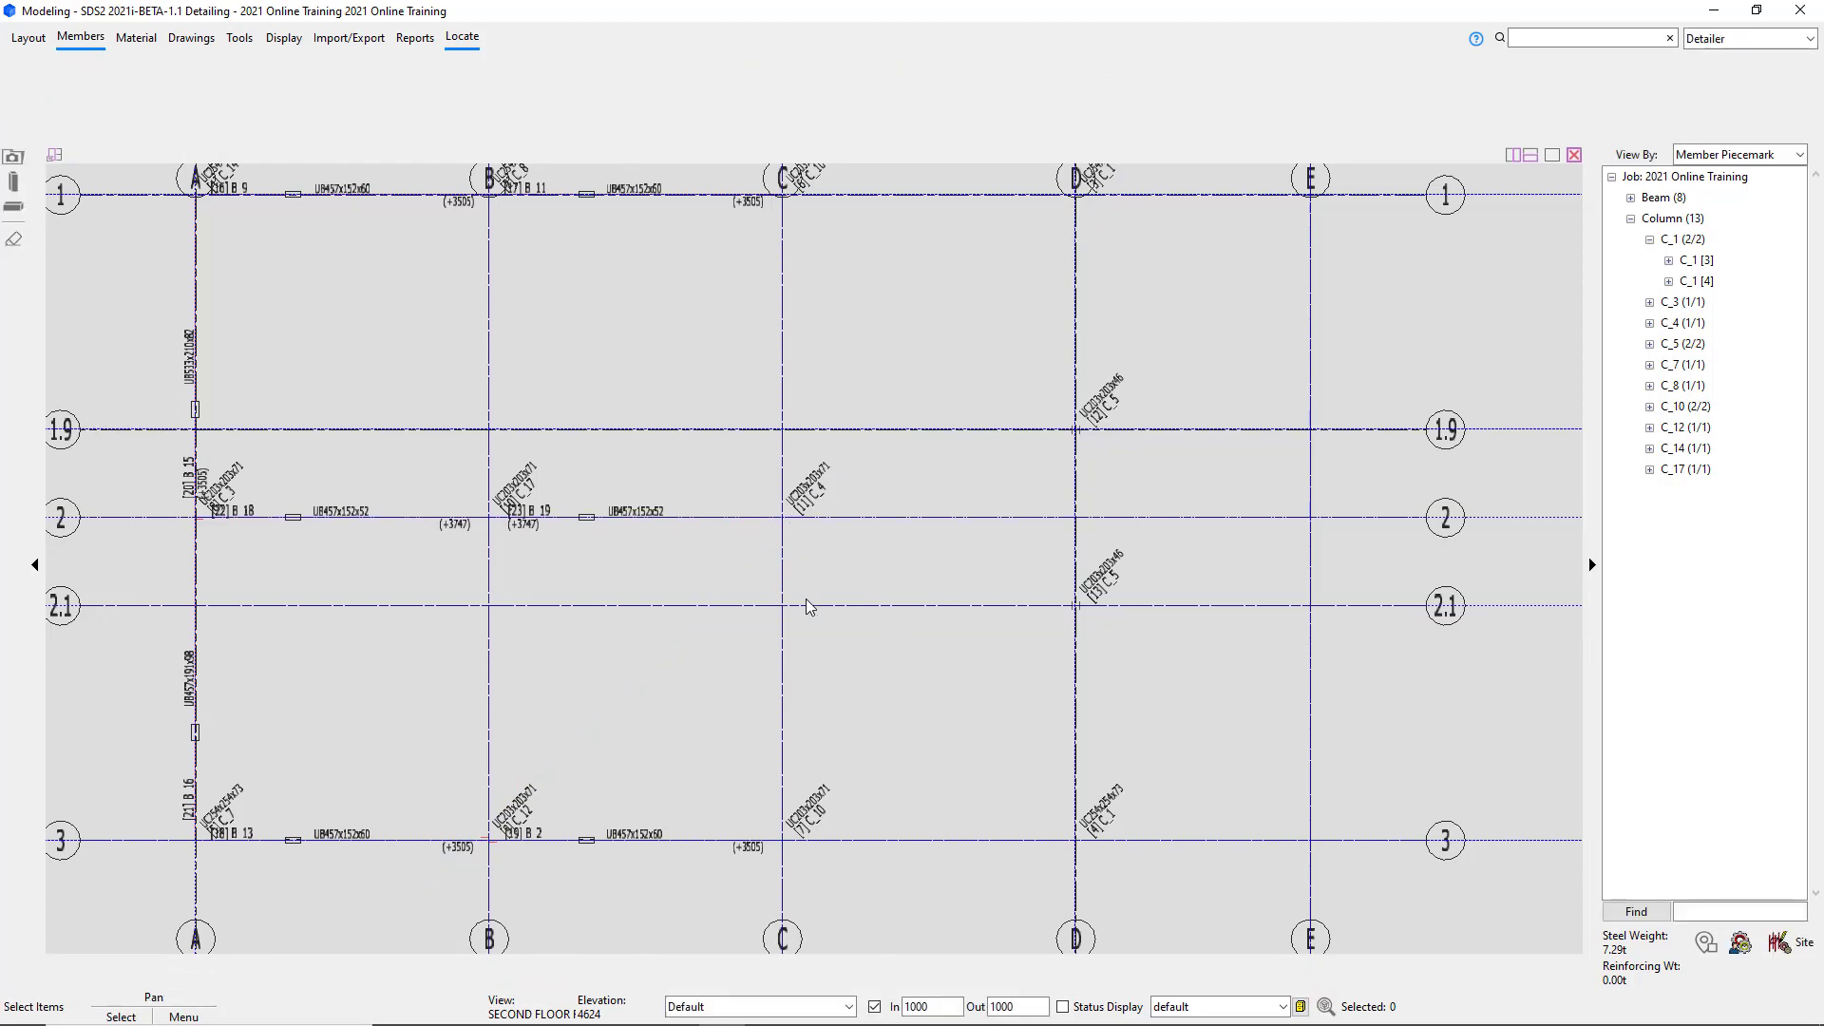
Add a UB457x152x52 beam along grid B from 3 to 2.
scroll(625, 598, up, 5)
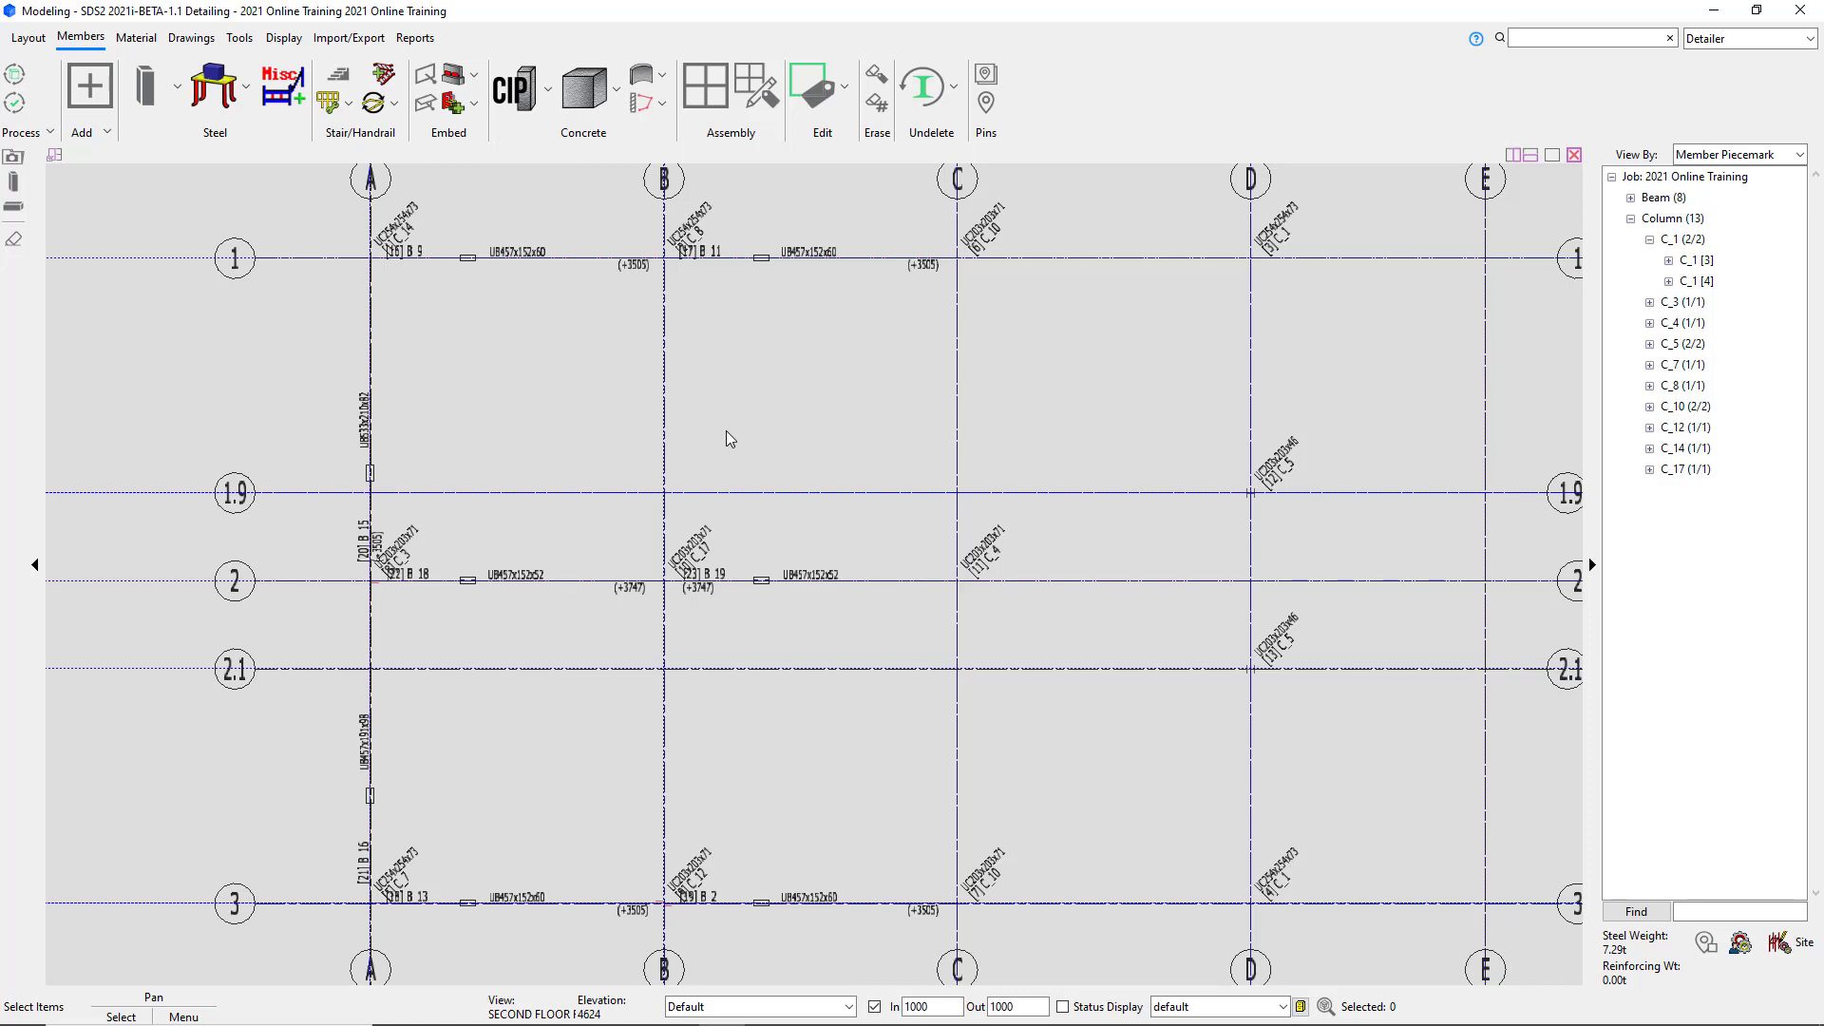
click(17, 210)
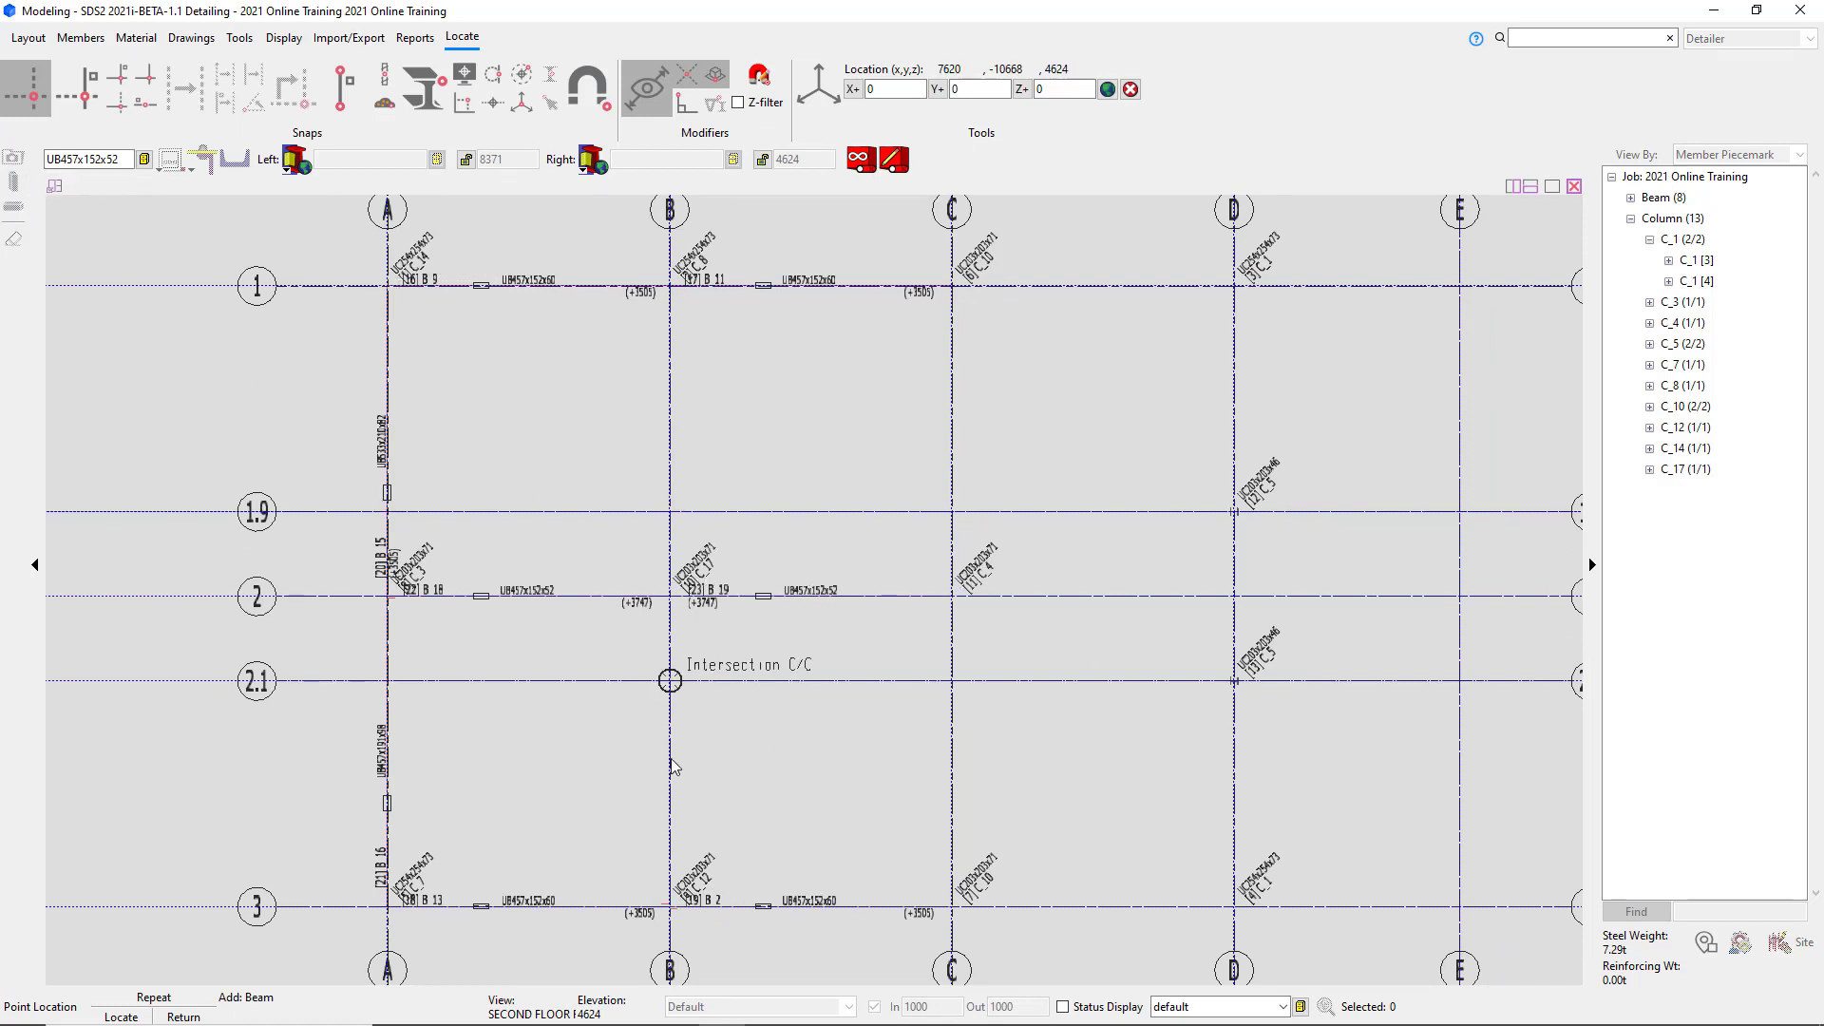
click(672, 903)
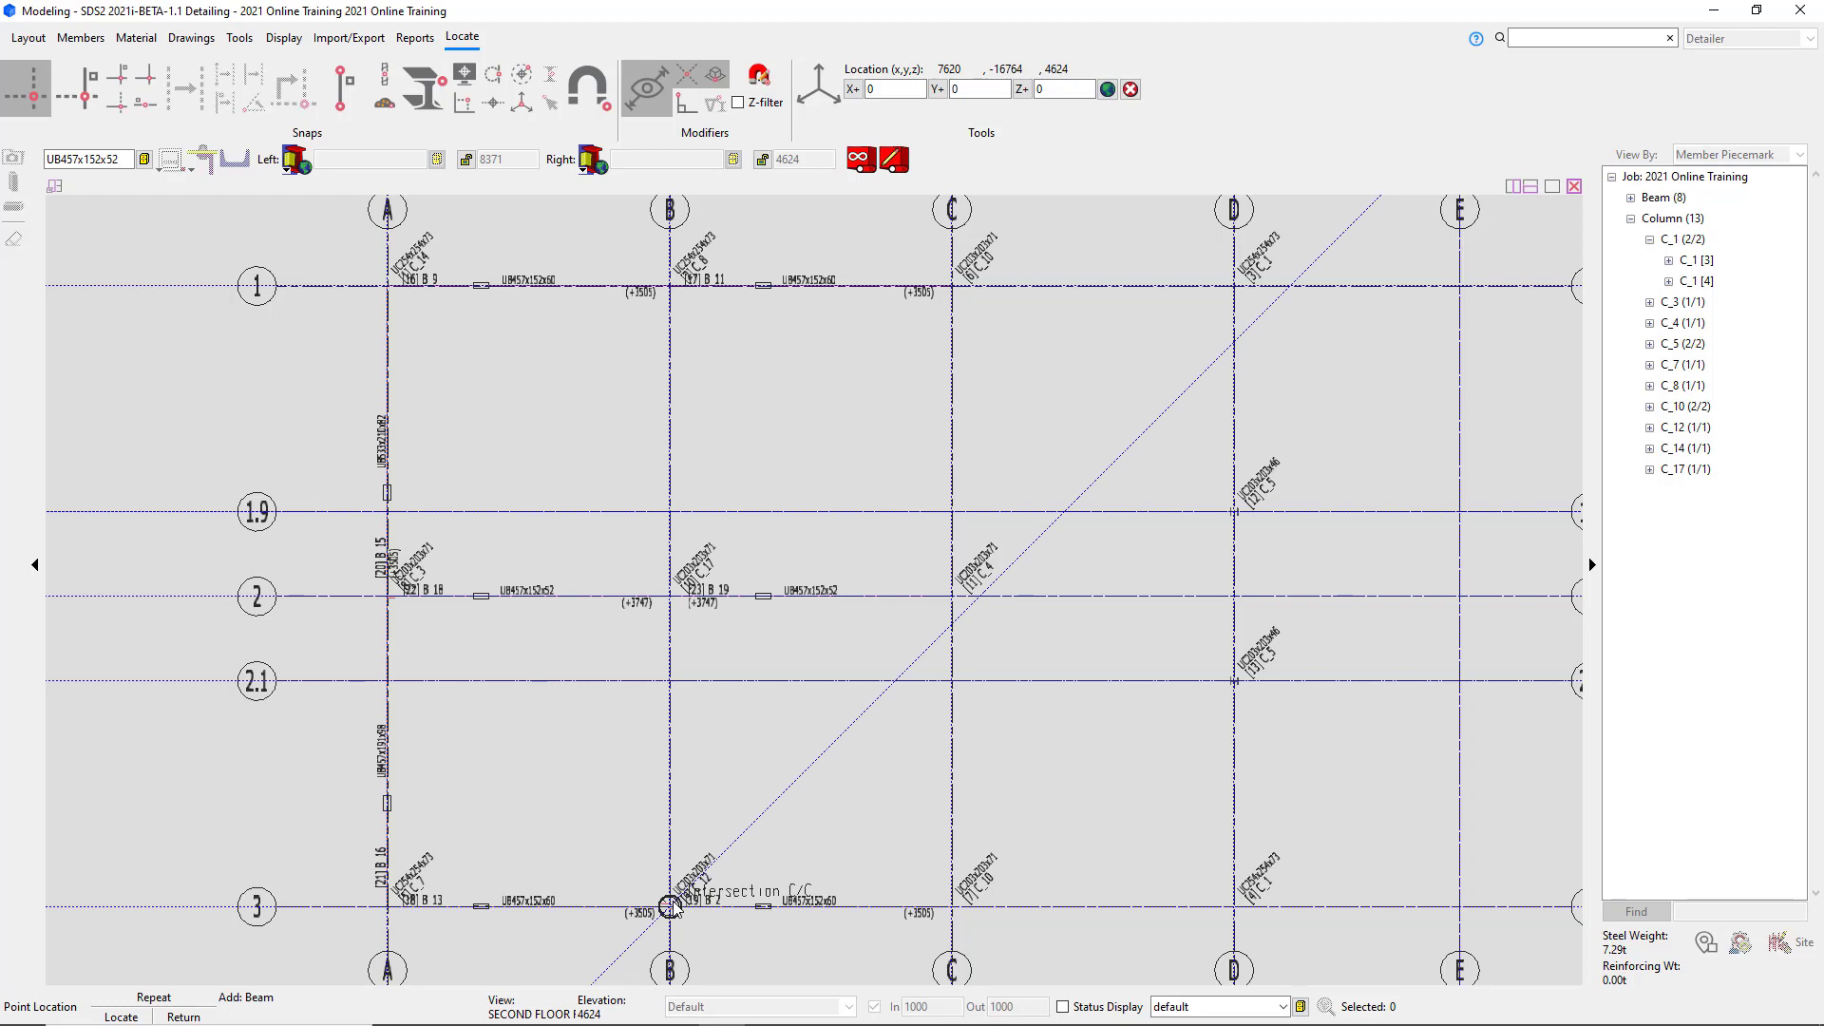
click(669, 905)
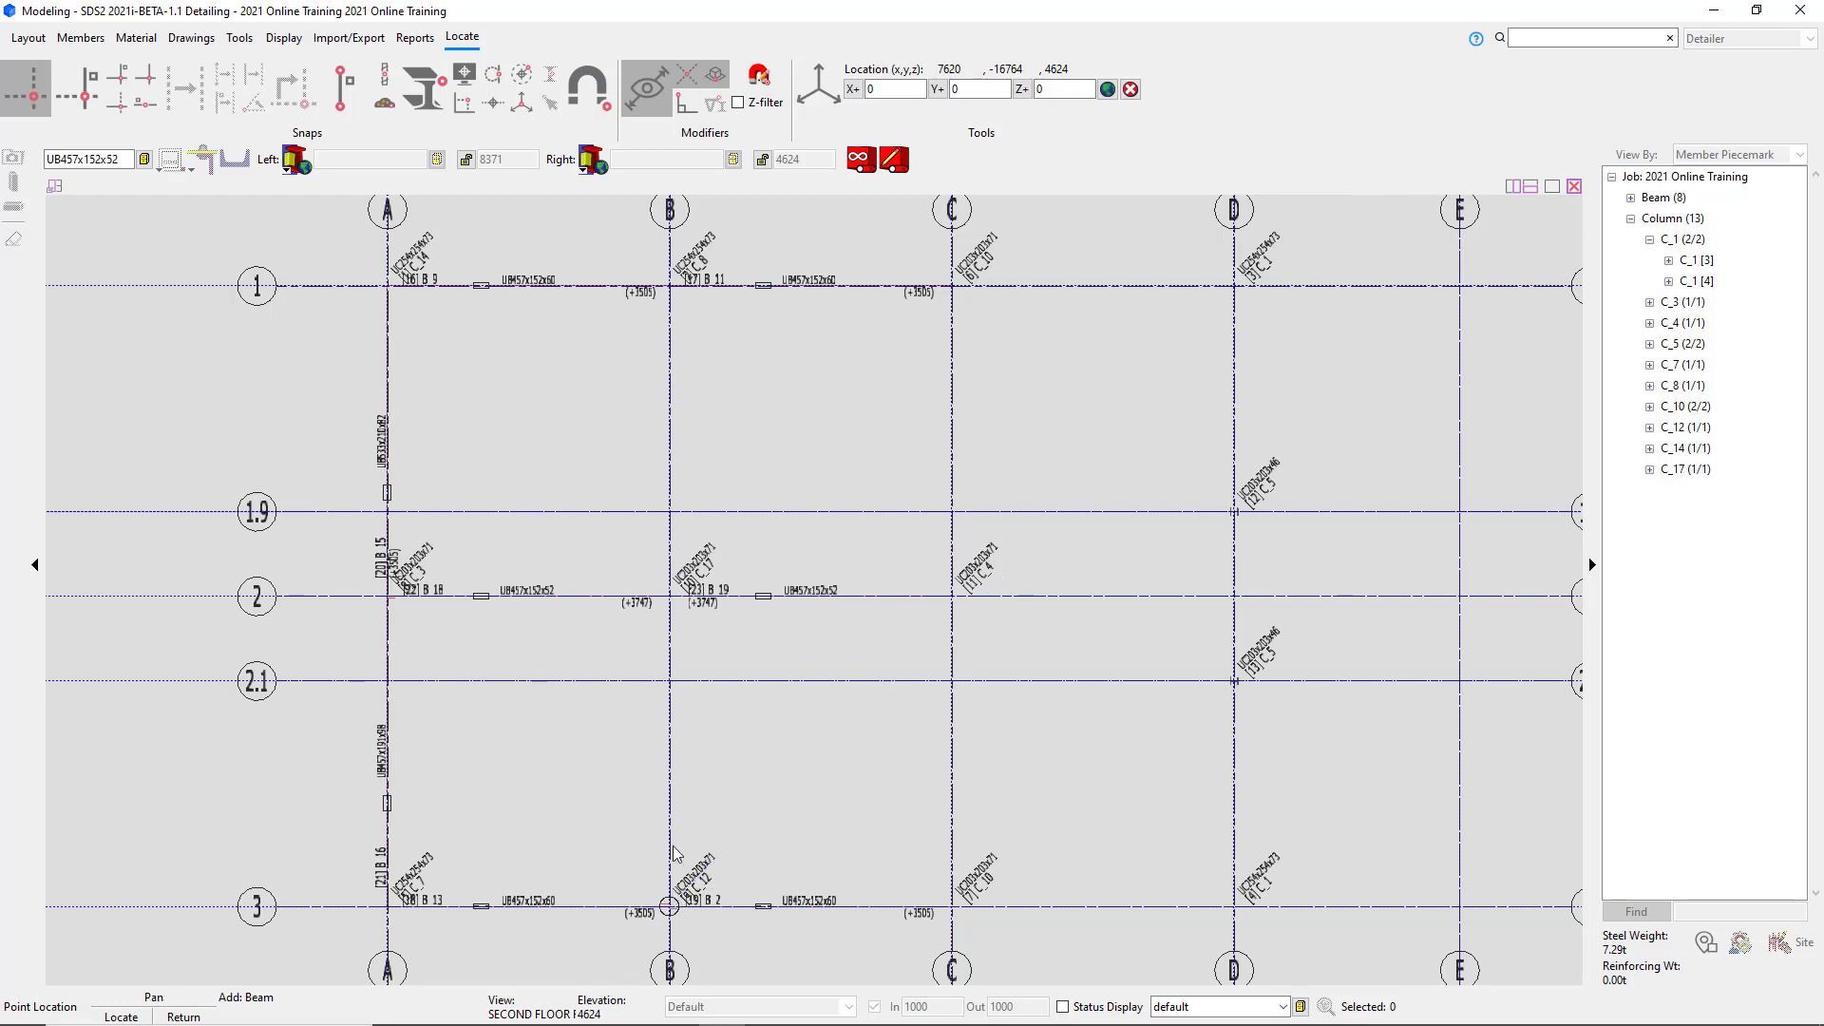
click(670, 597)
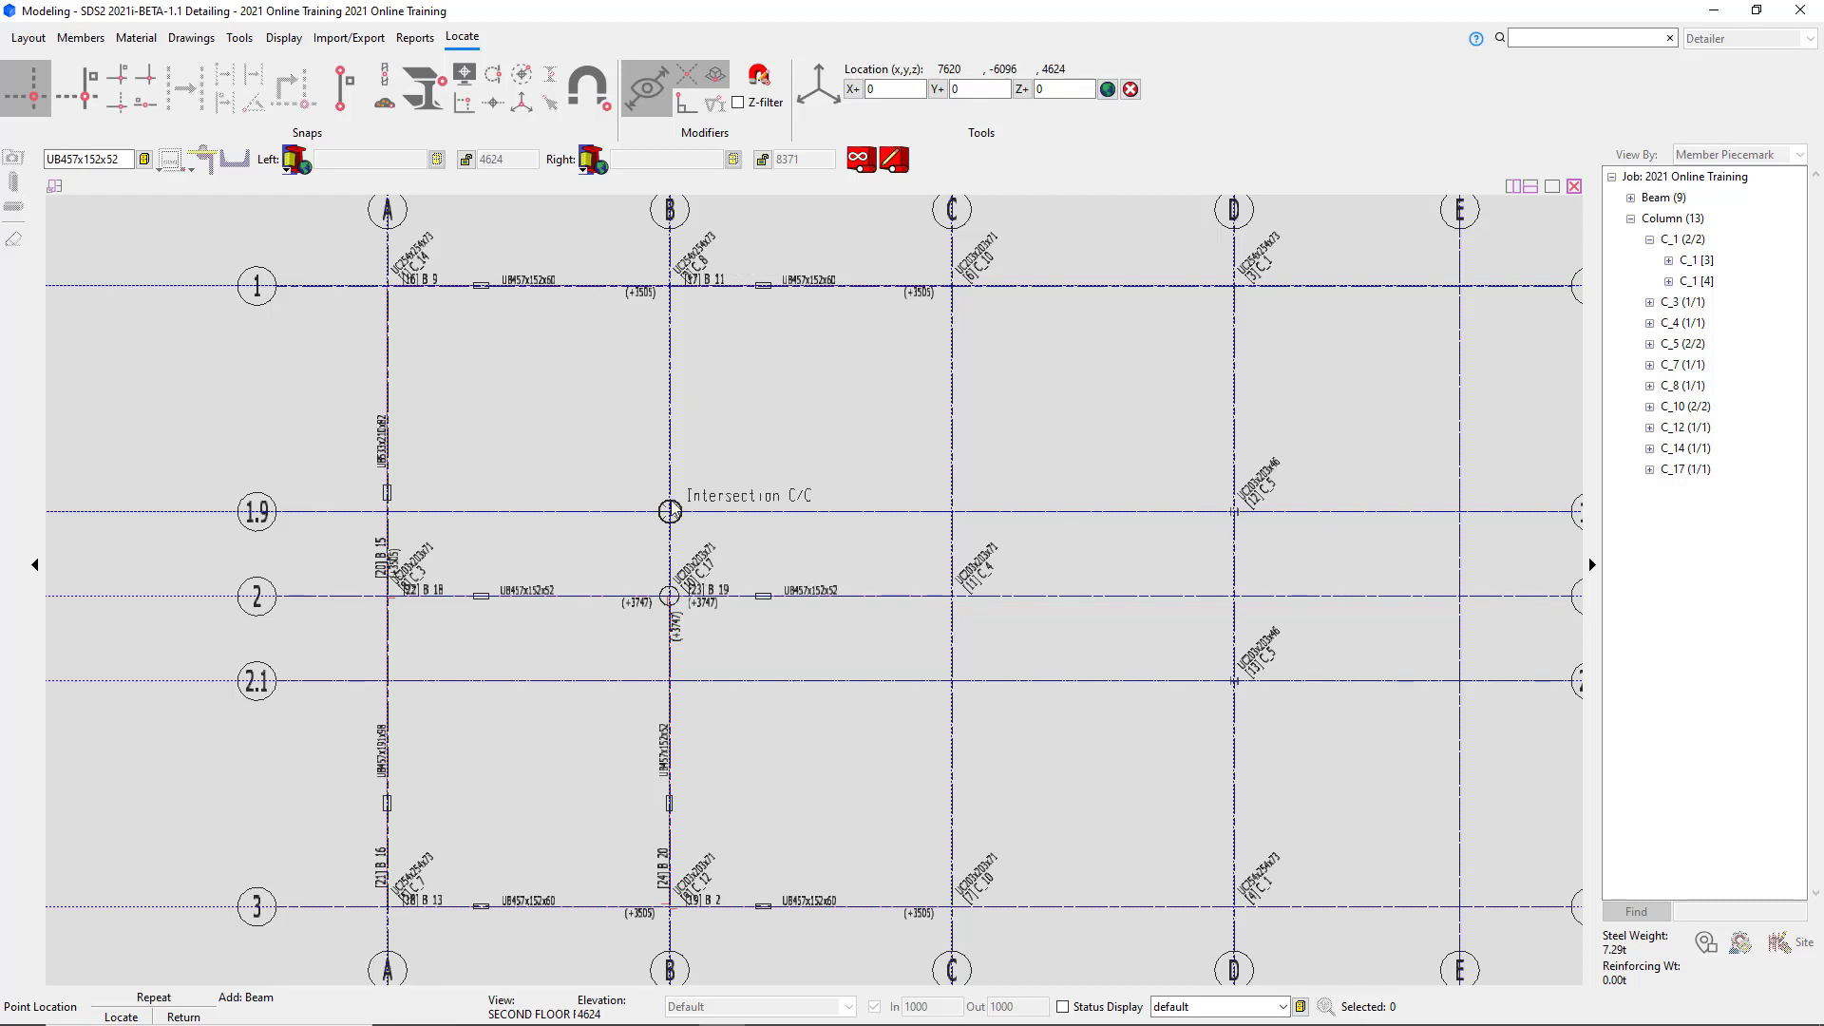
click(670, 596)
right_click(670, 597)
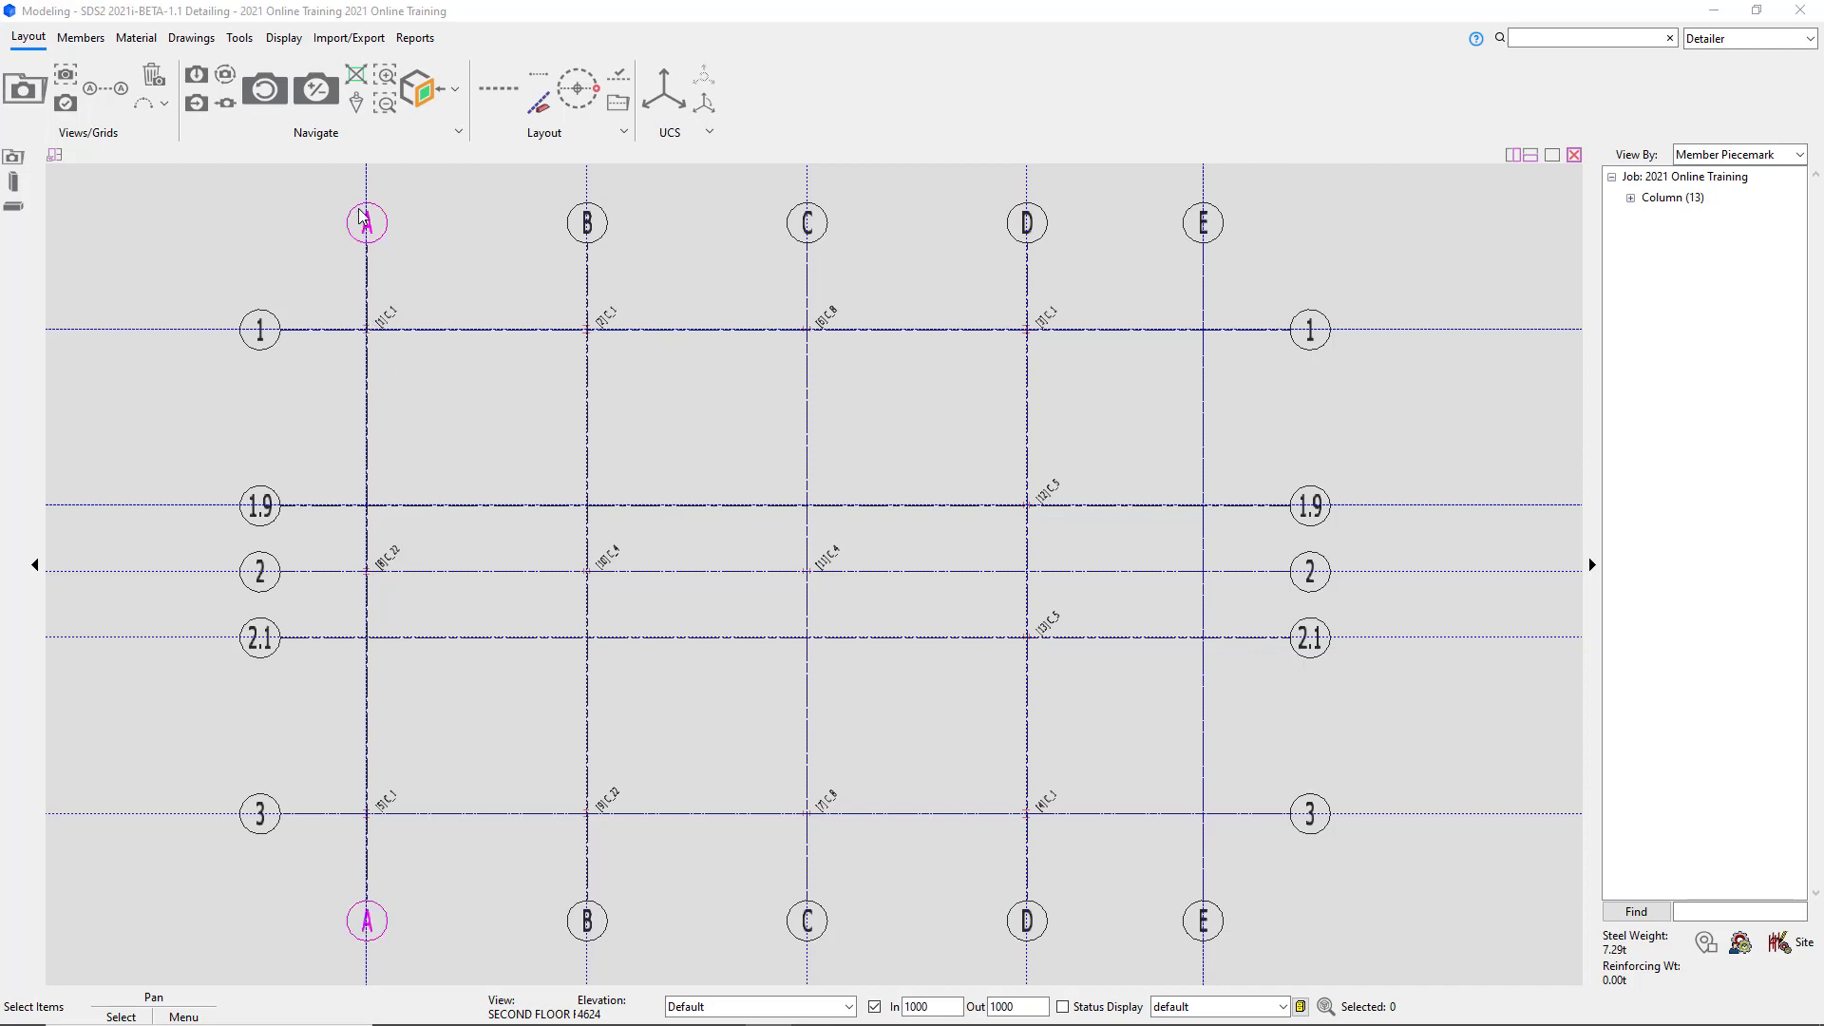
scroll(359, 258, up, 2)
scroll(407, 271, up, 1)
middle_drag(407, 271, 445, 403)
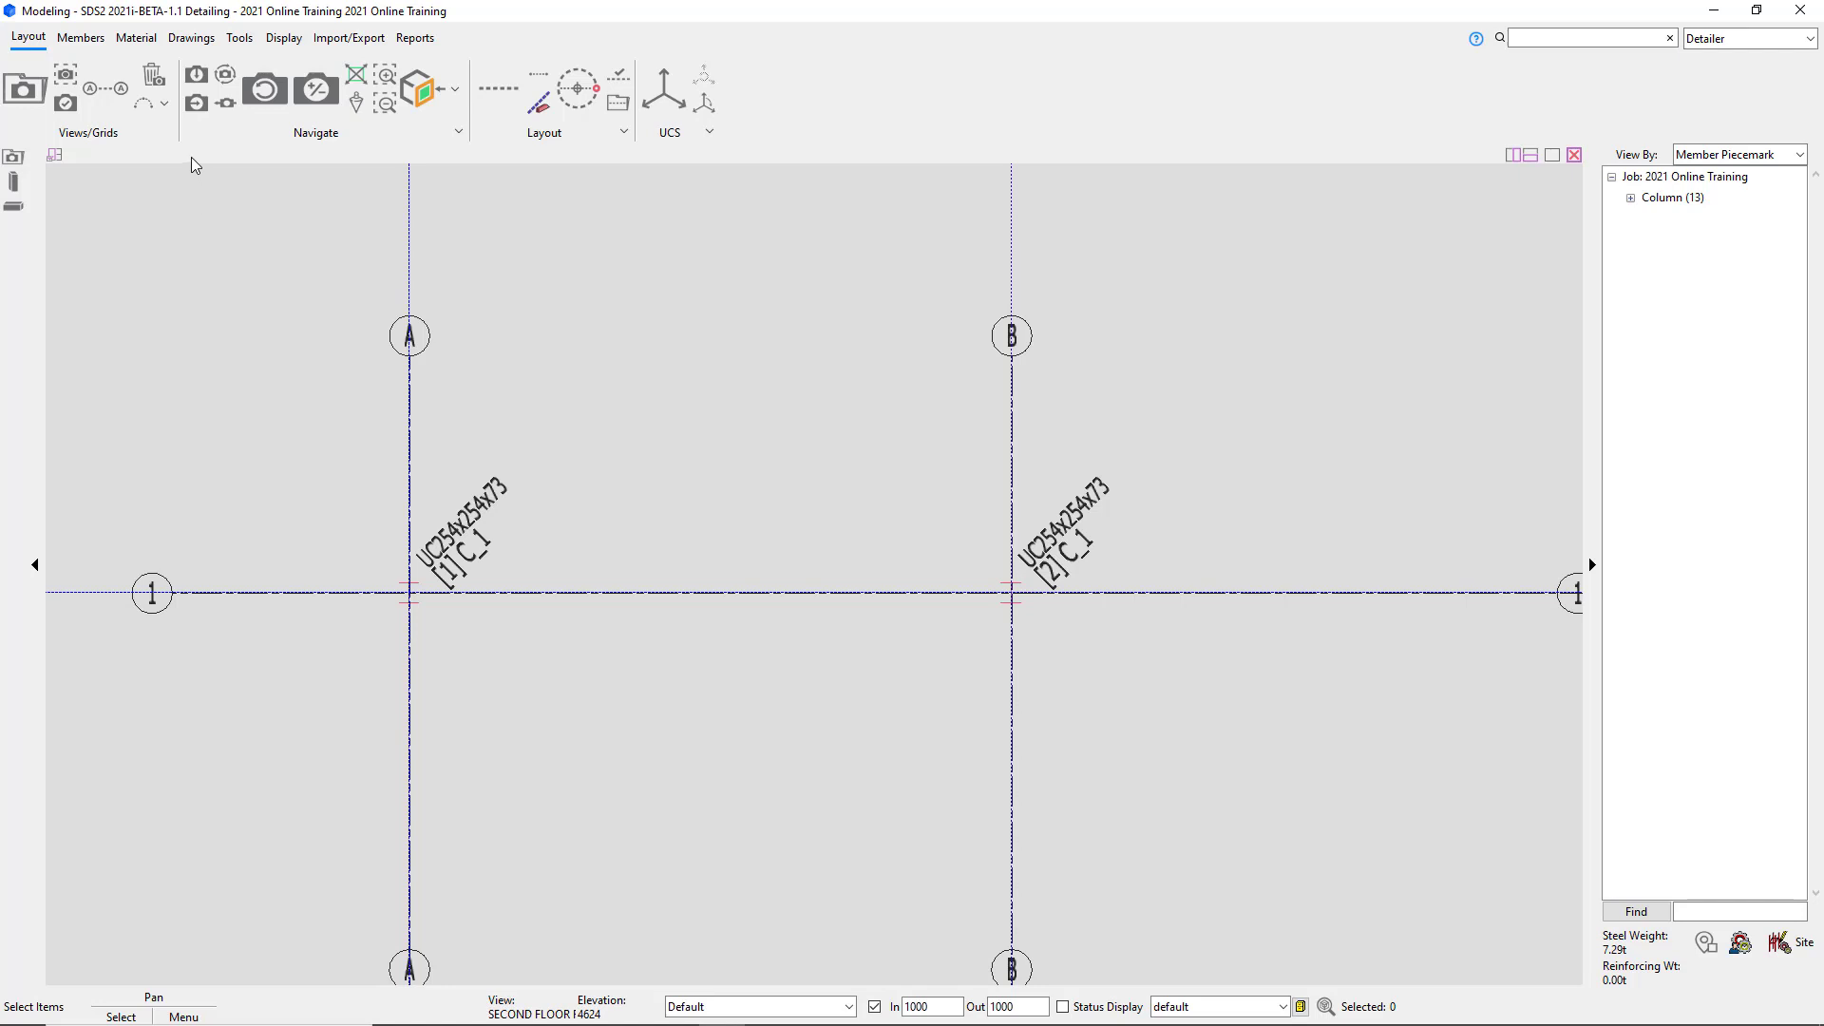
Start adding a beam with the UB457x152x60 section and view the connection types available for its left end.
click(81, 38)
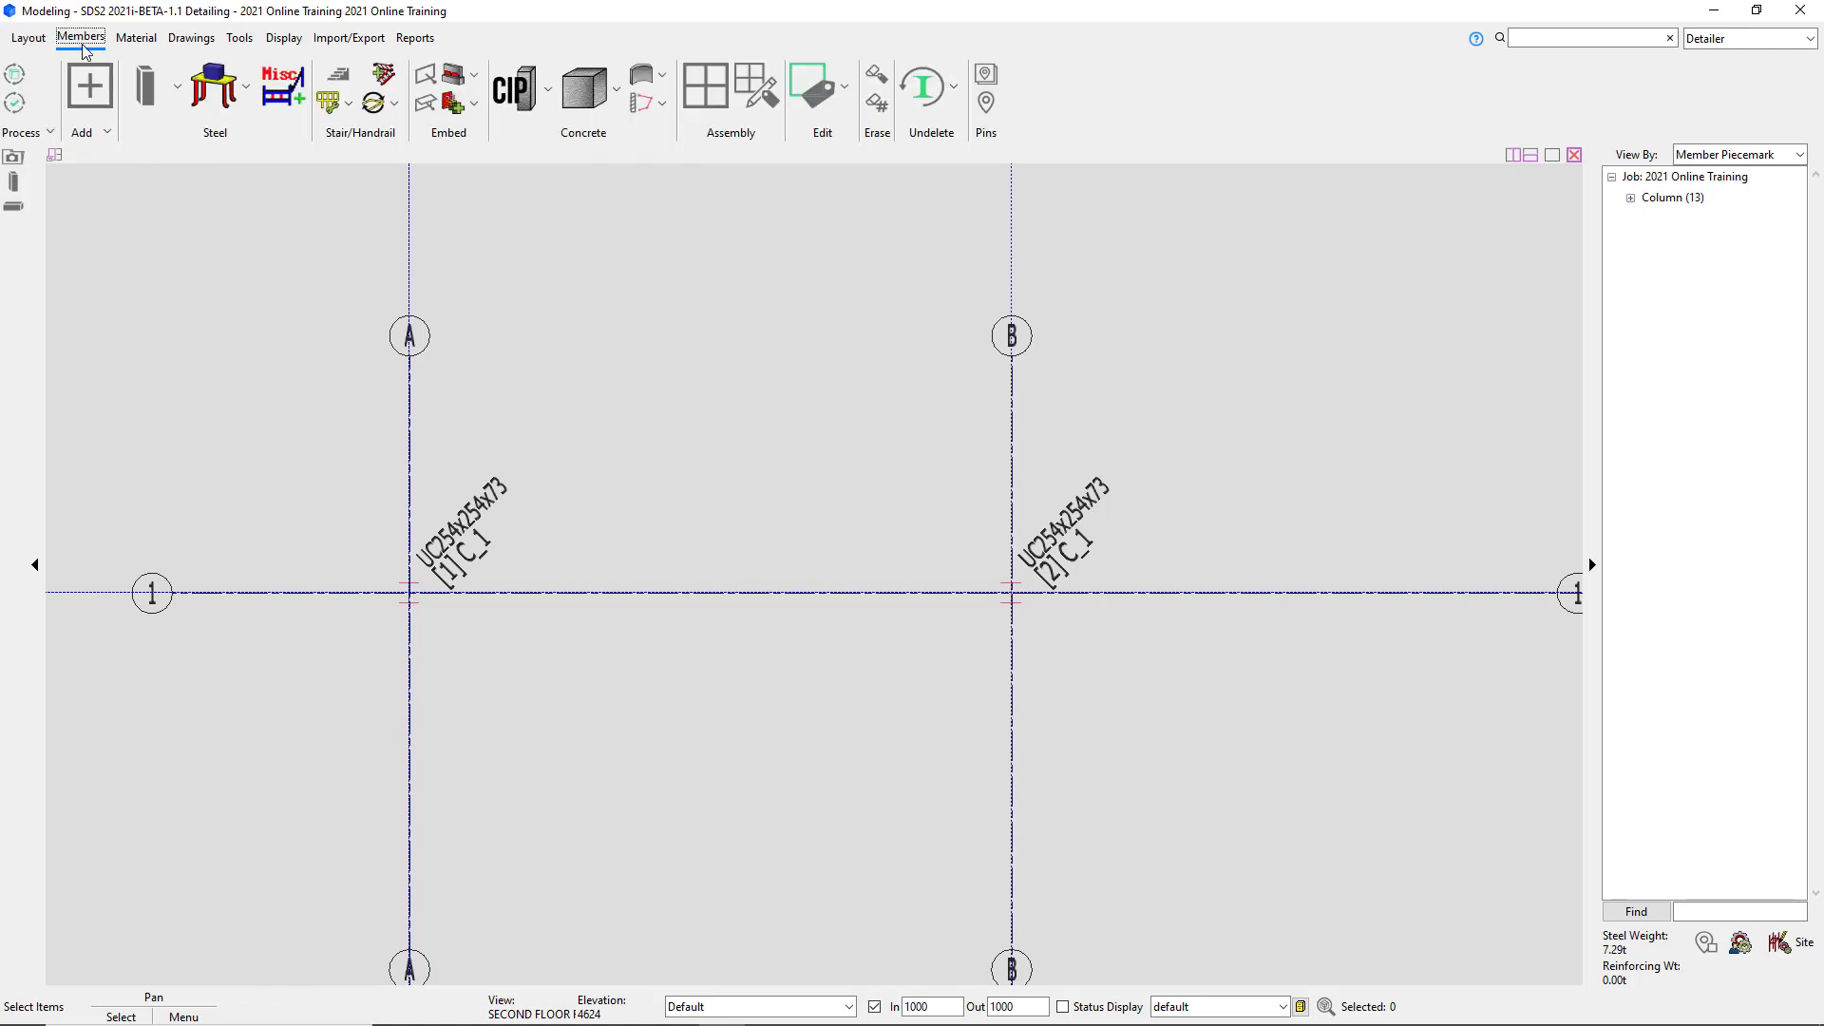
click(177, 94)
click(270, 155)
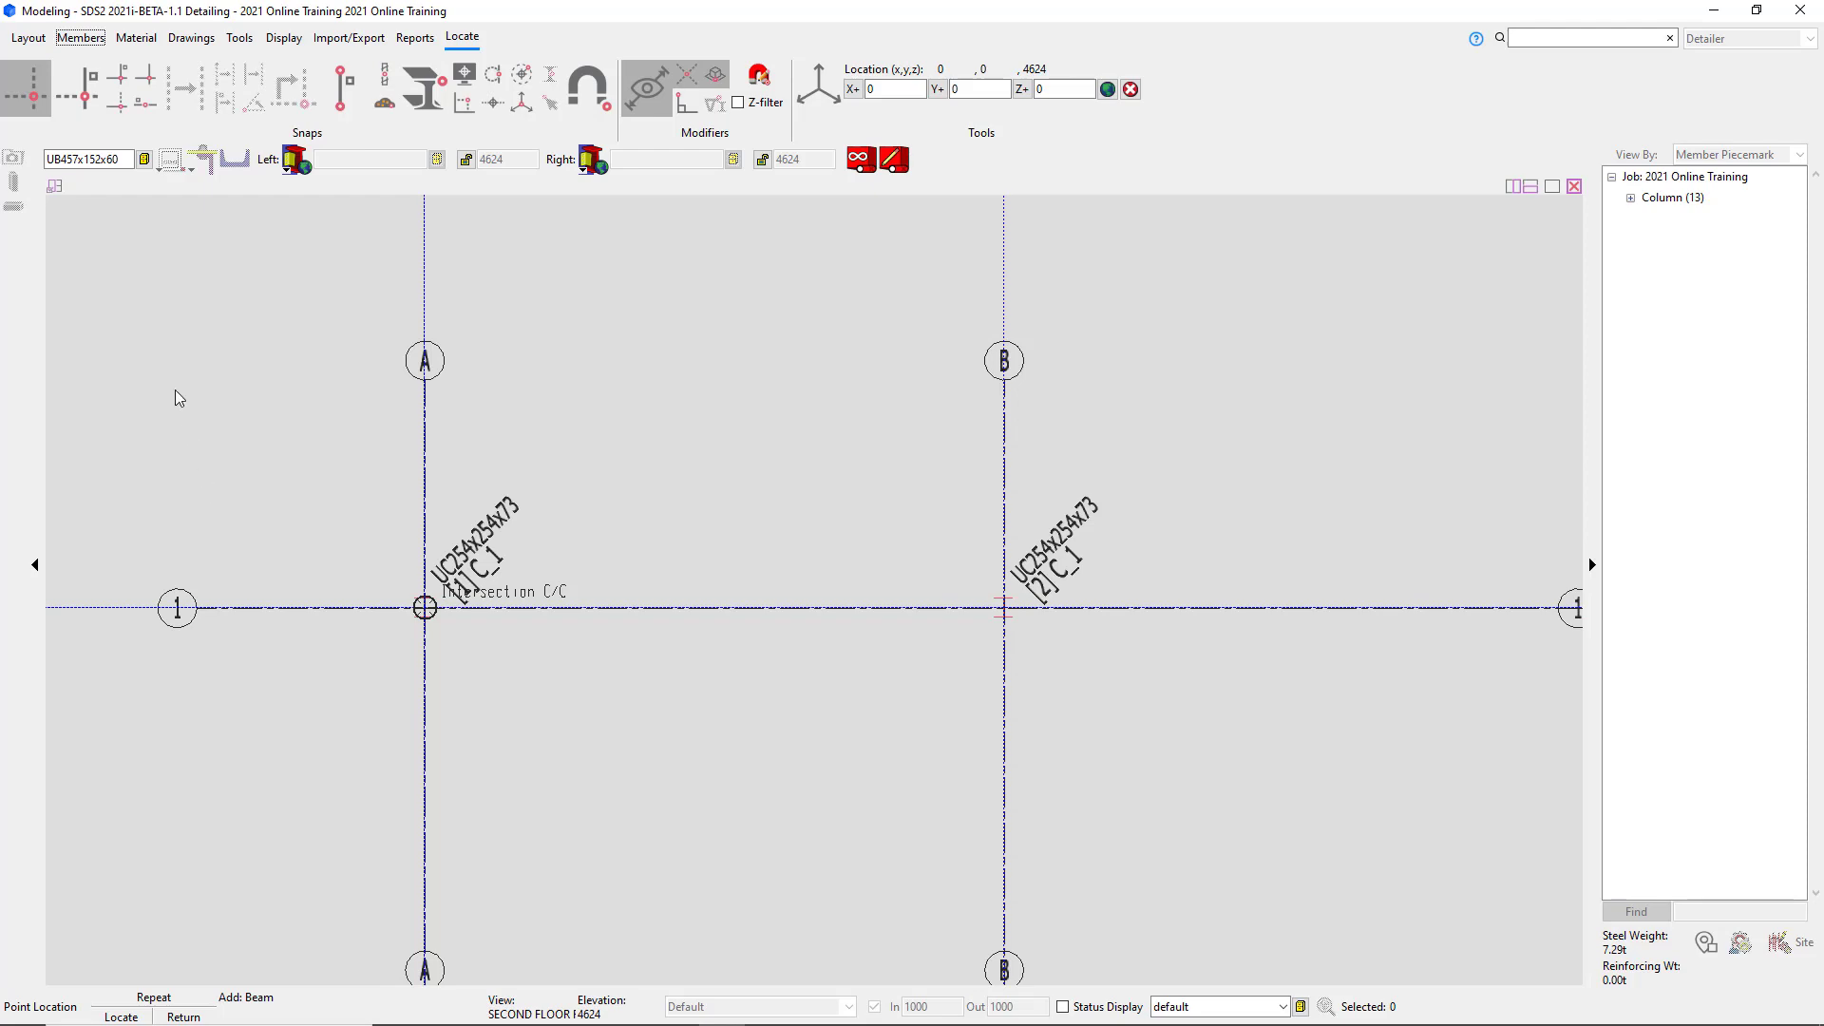
click(143, 158)
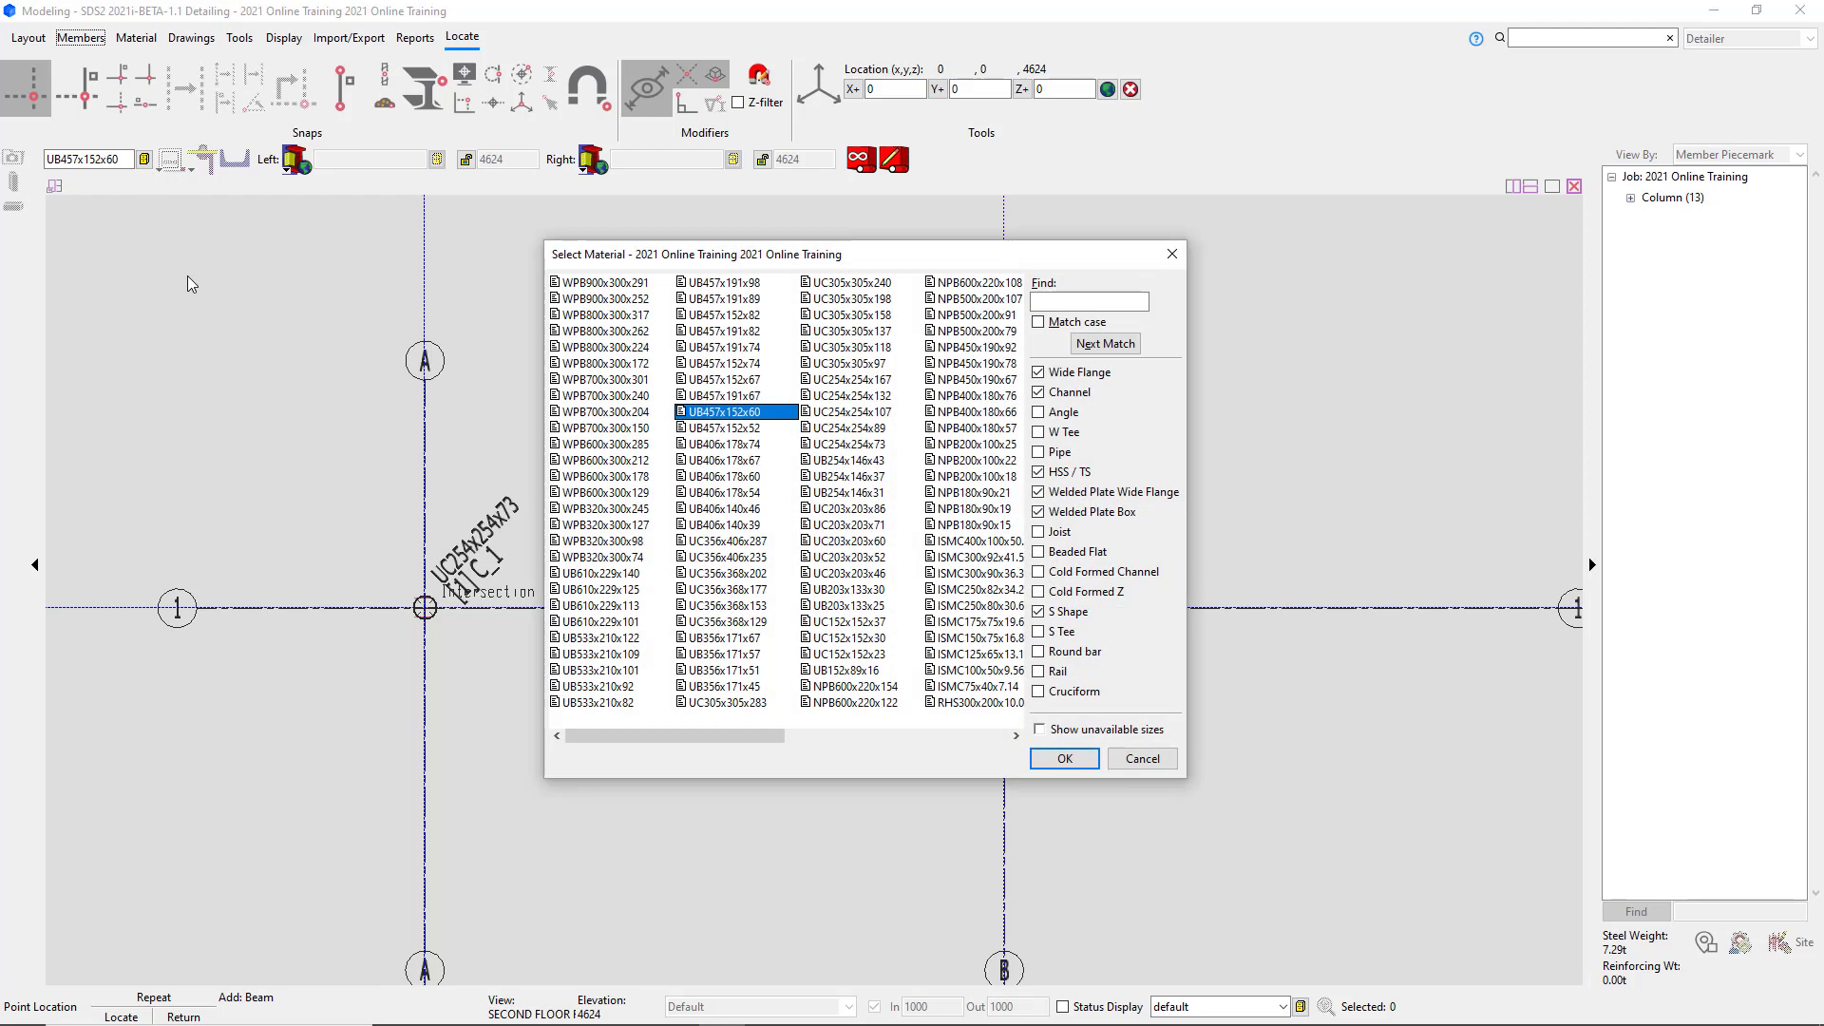
double_click(765, 414)
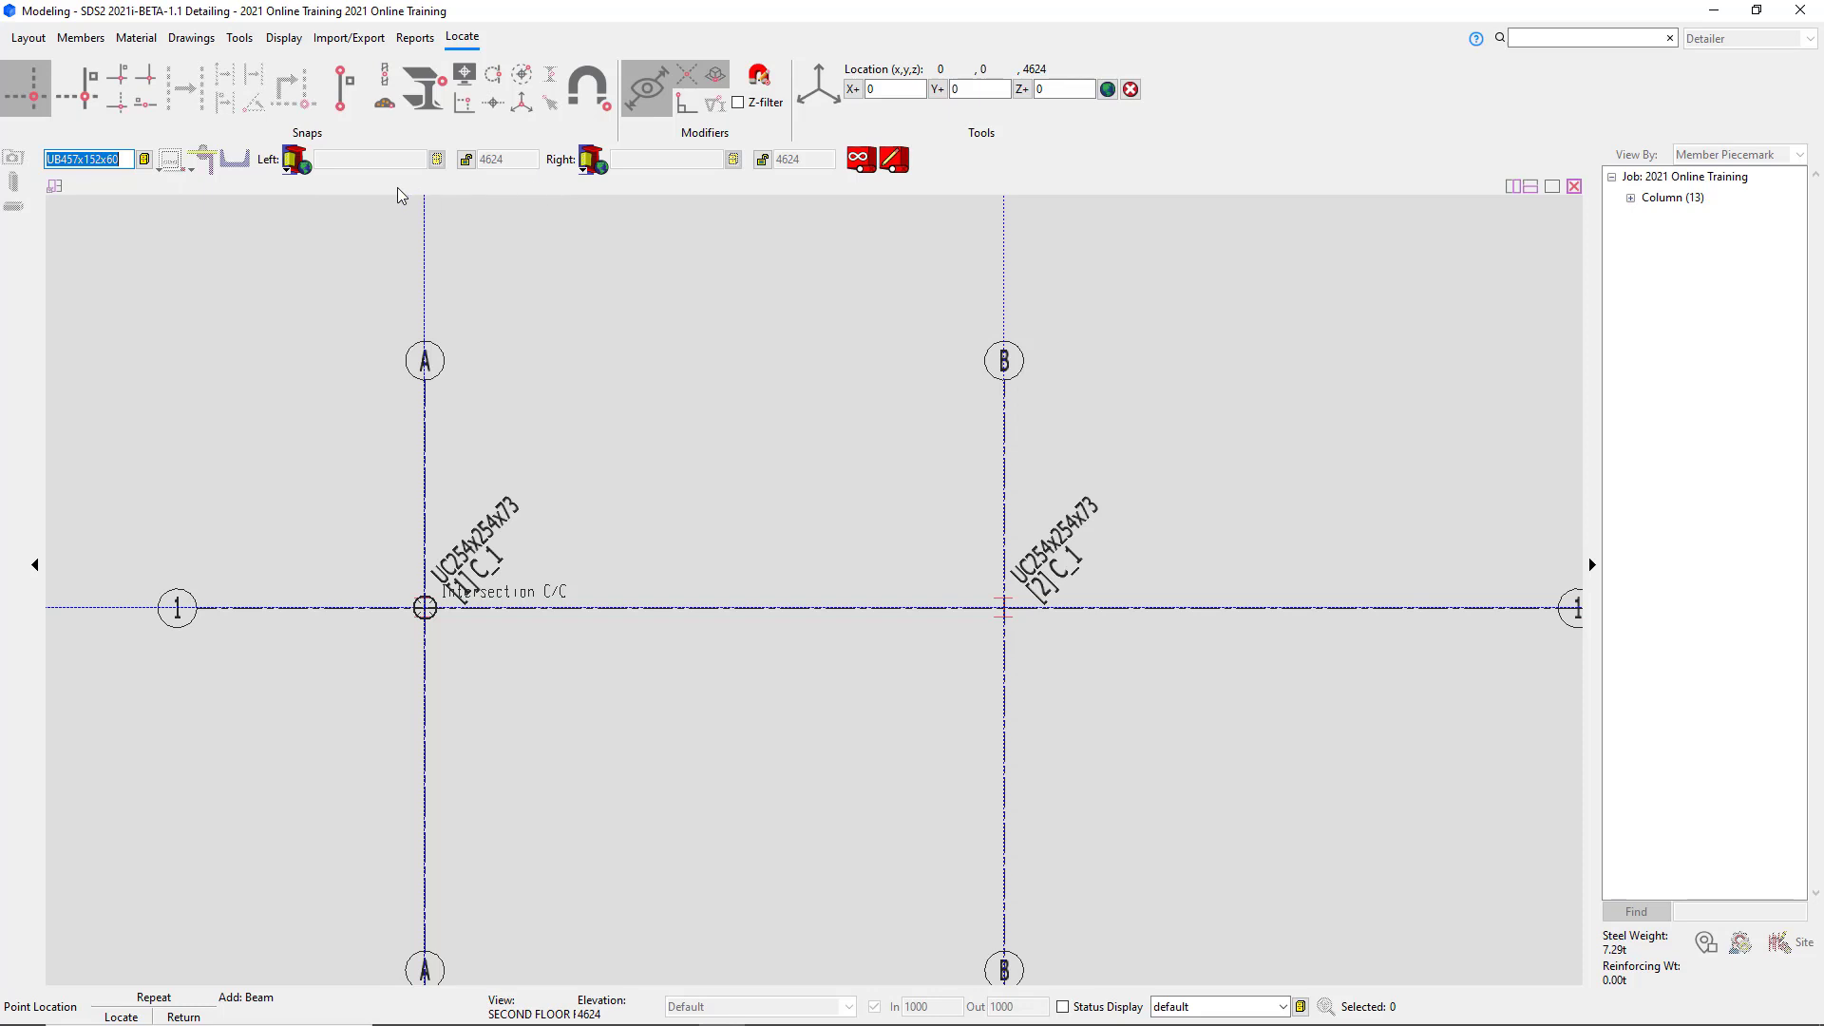
click(291, 169)
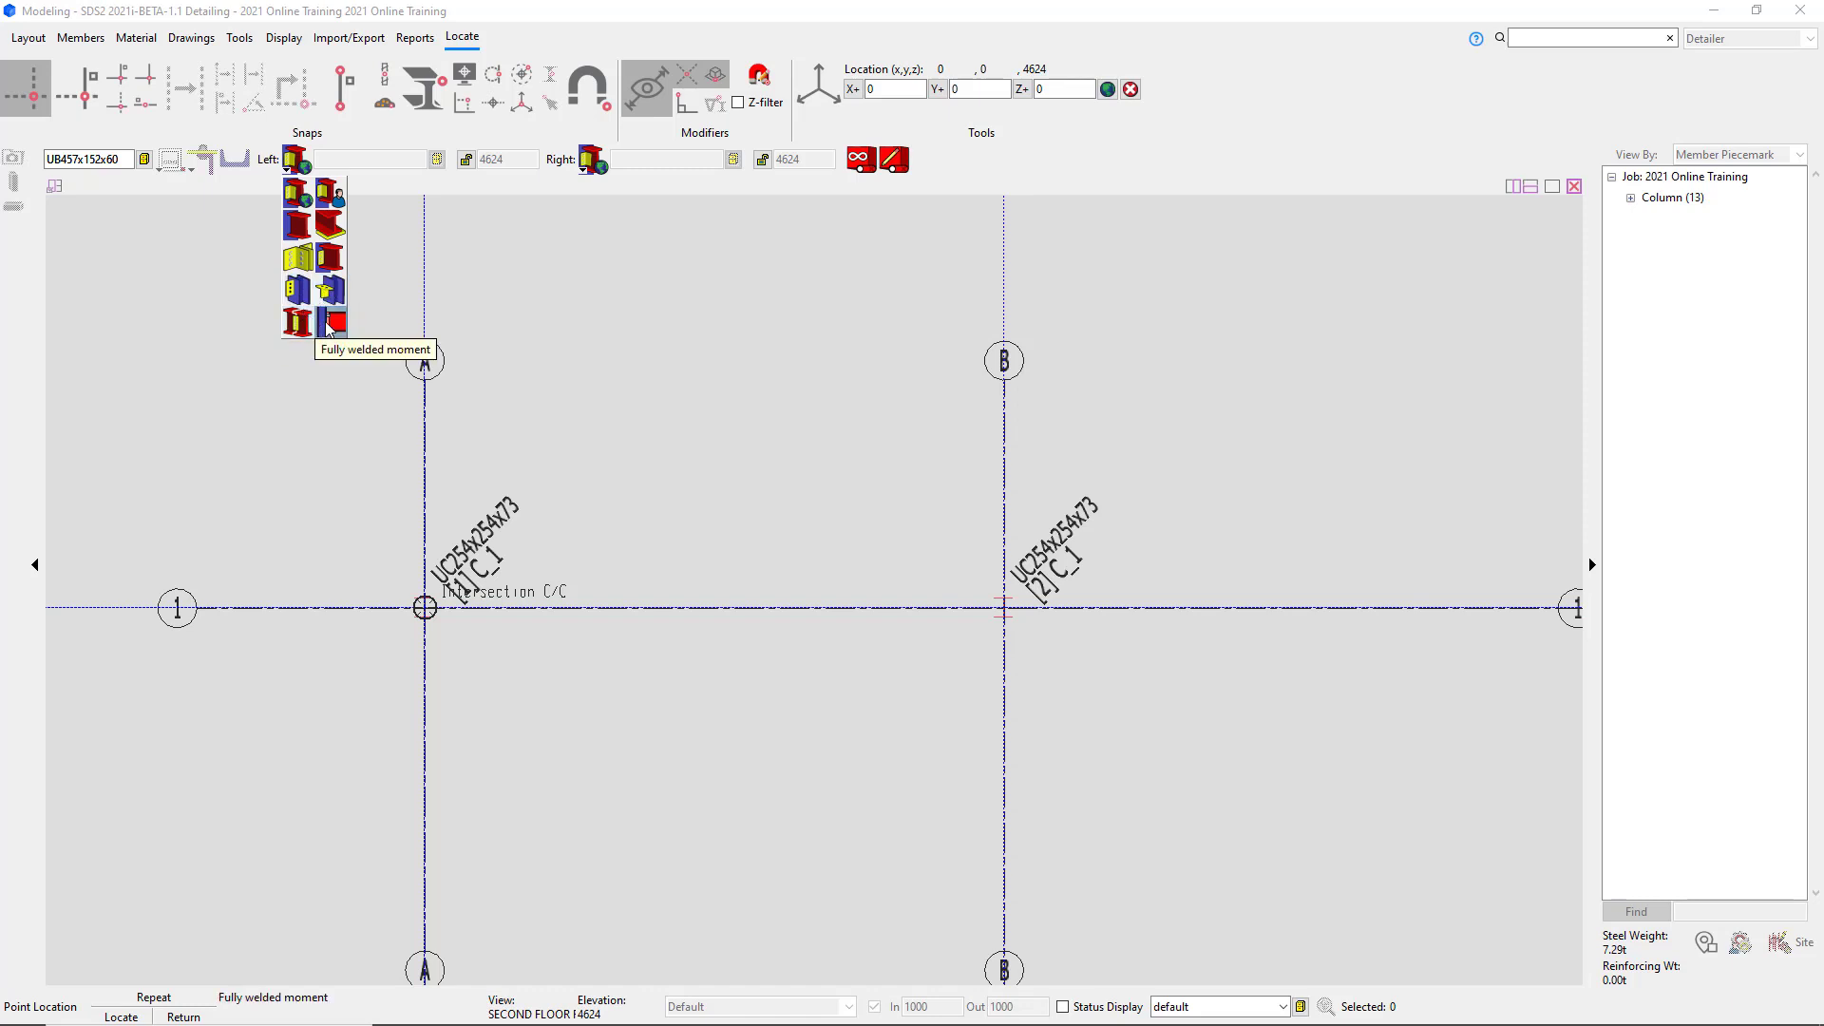
click(300, 171)
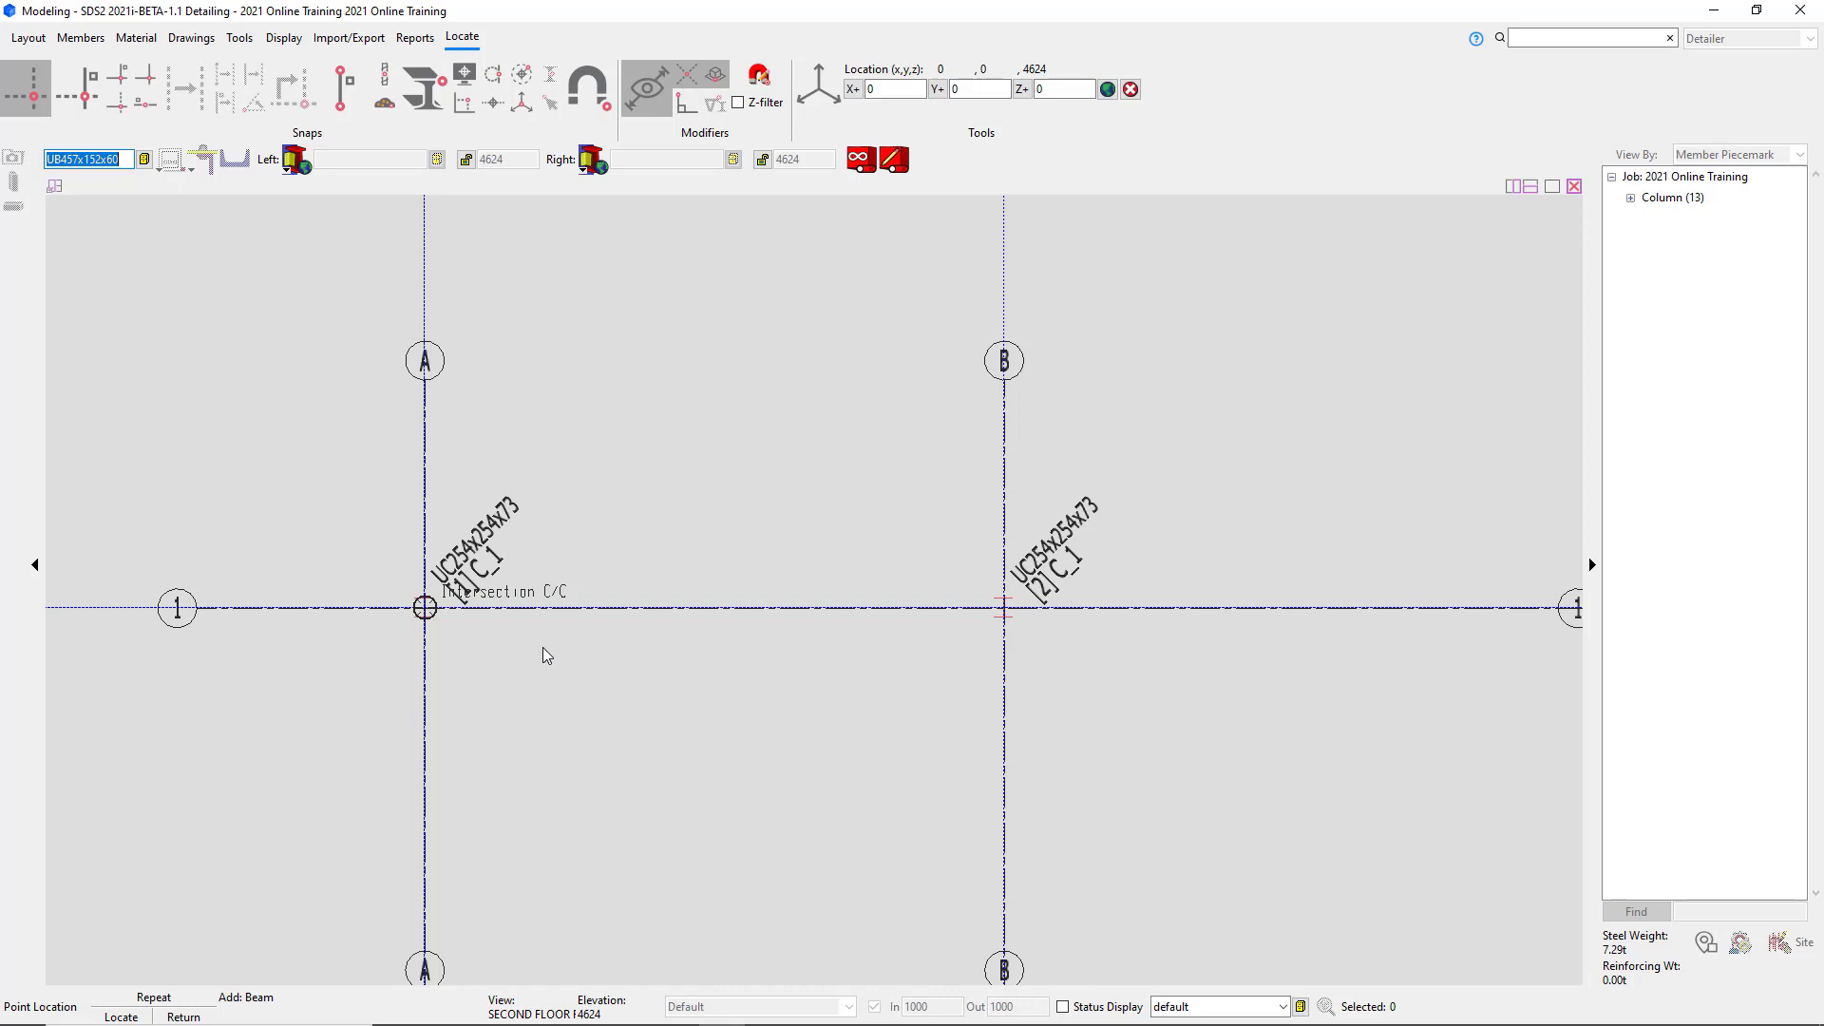
Try the exact-point snap, return to the intersection snap and add the UB457x152x60 beam along grid 1 from A to B.
click(338, 95)
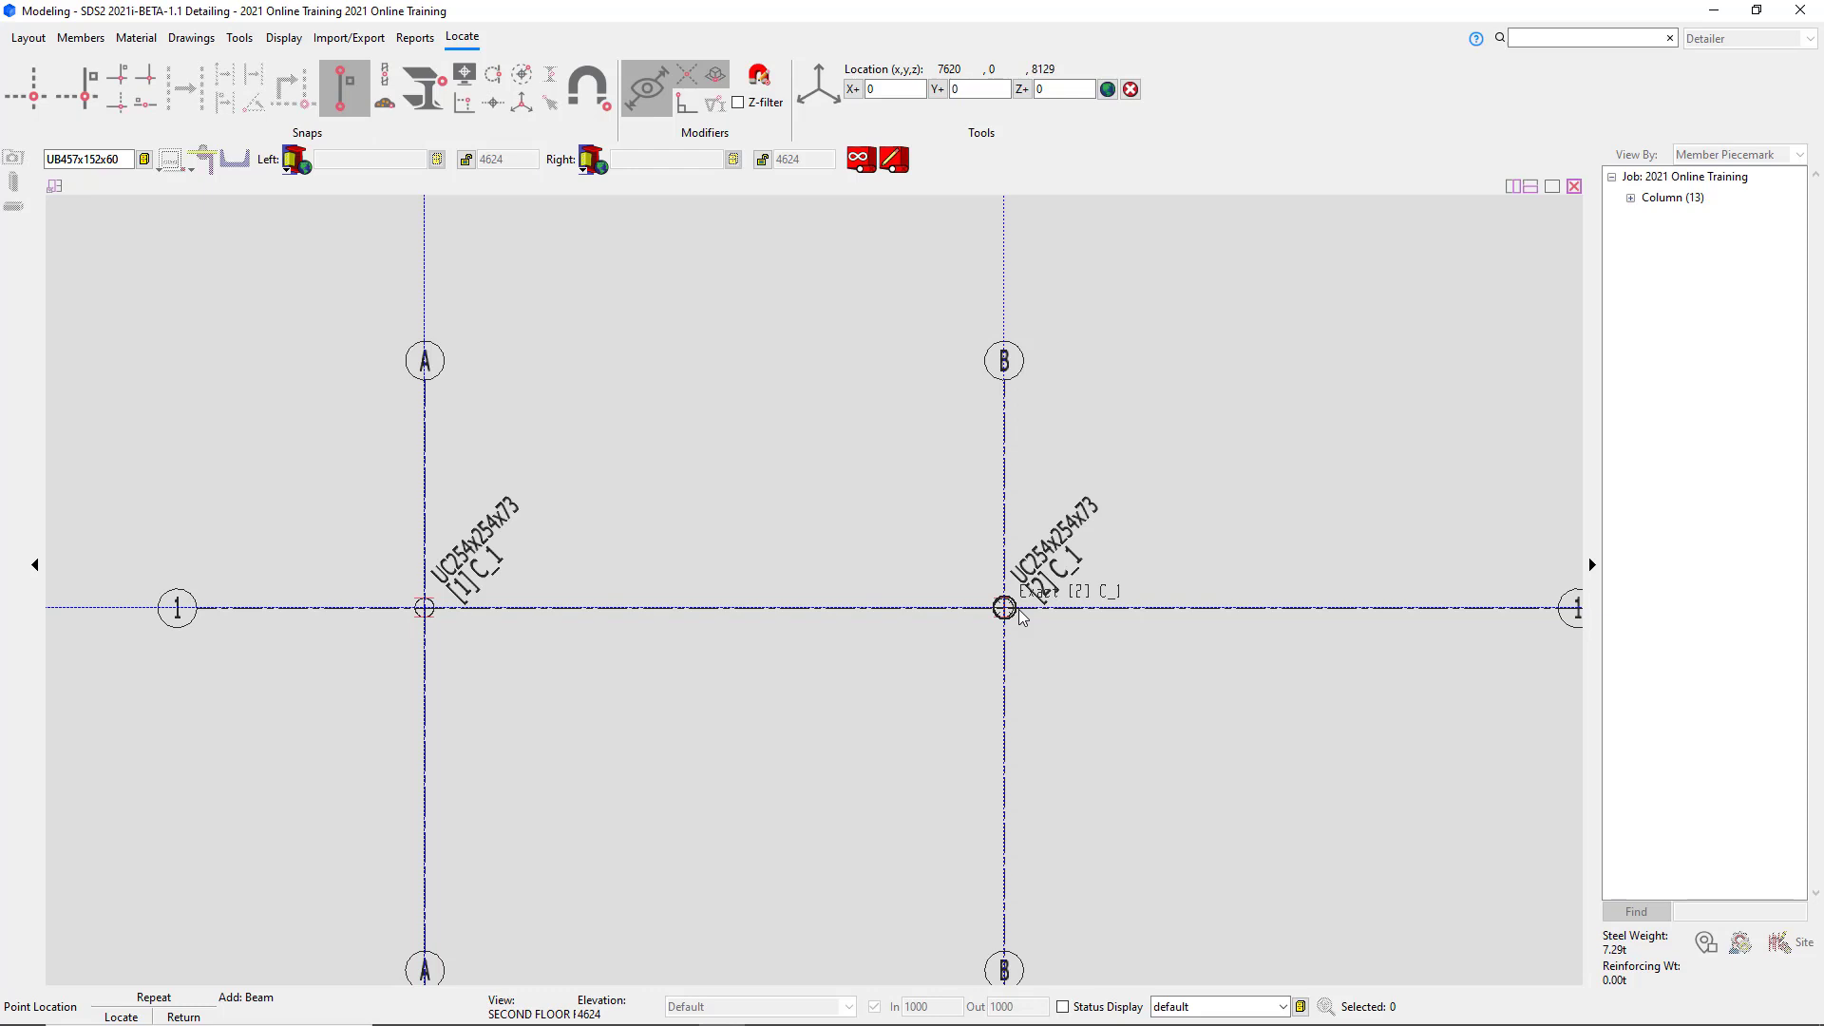
click(38, 99)
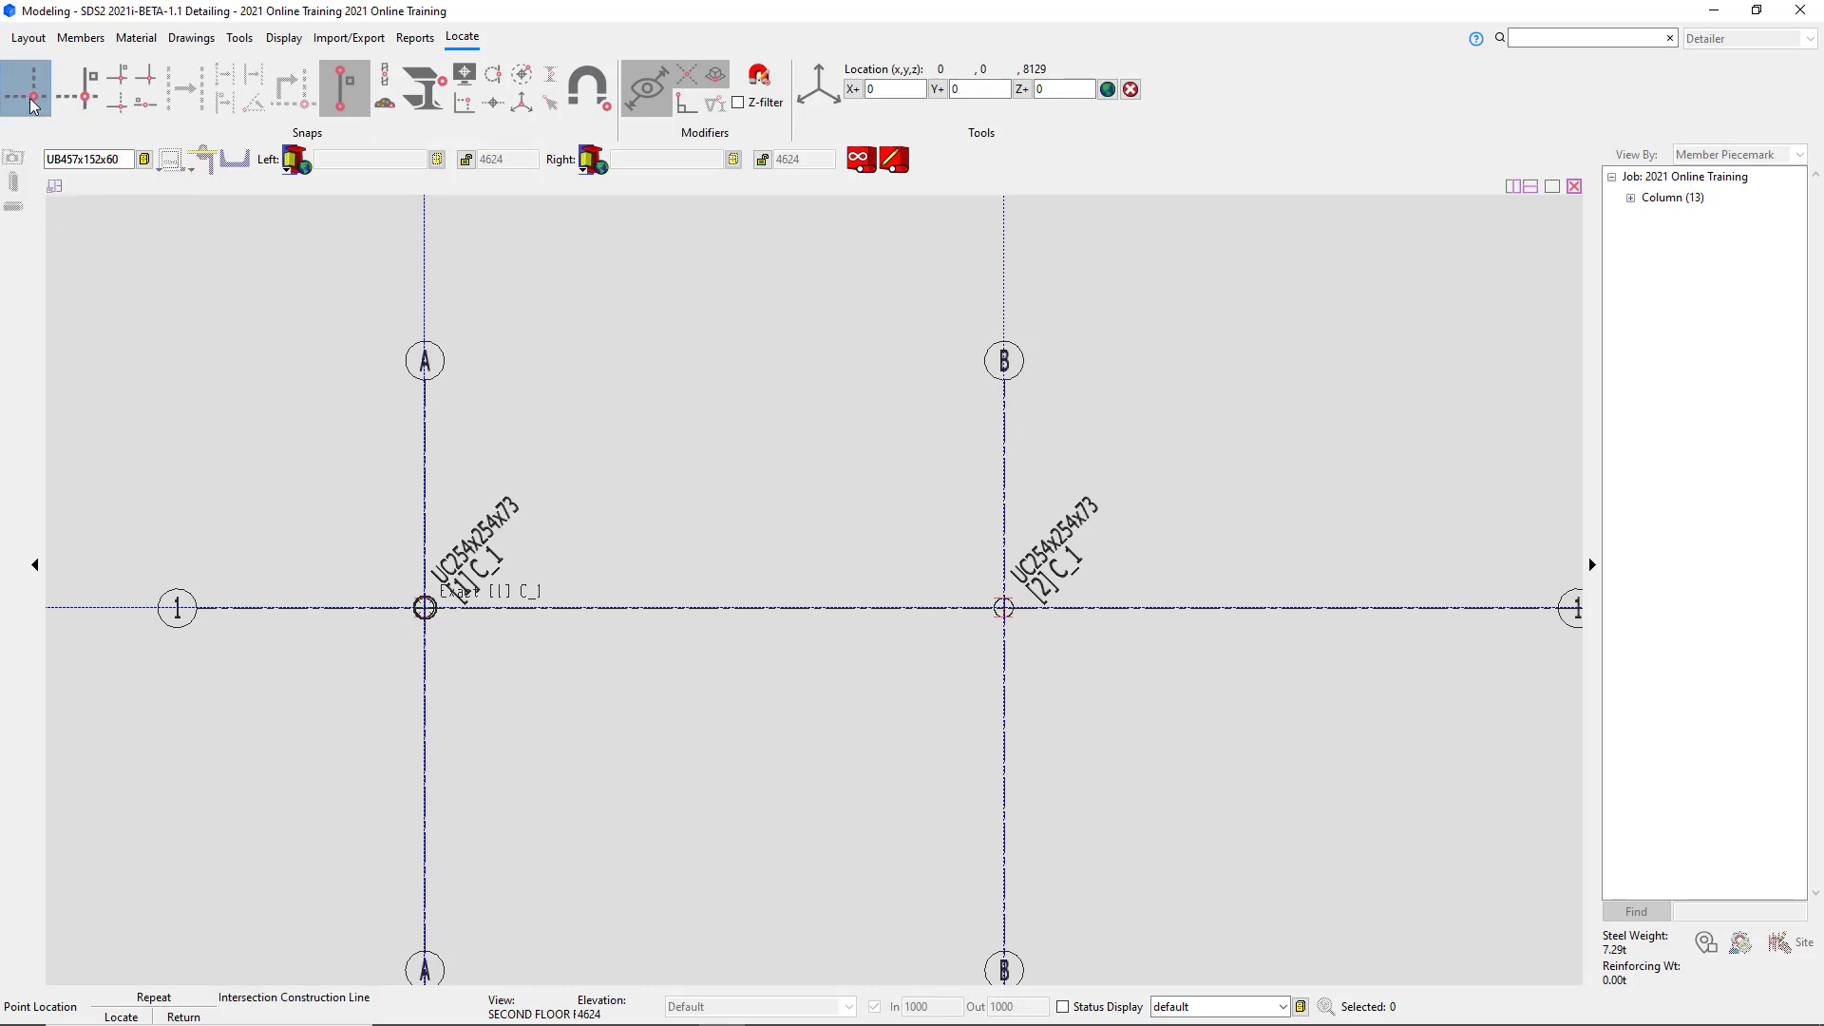
click(34, 105)
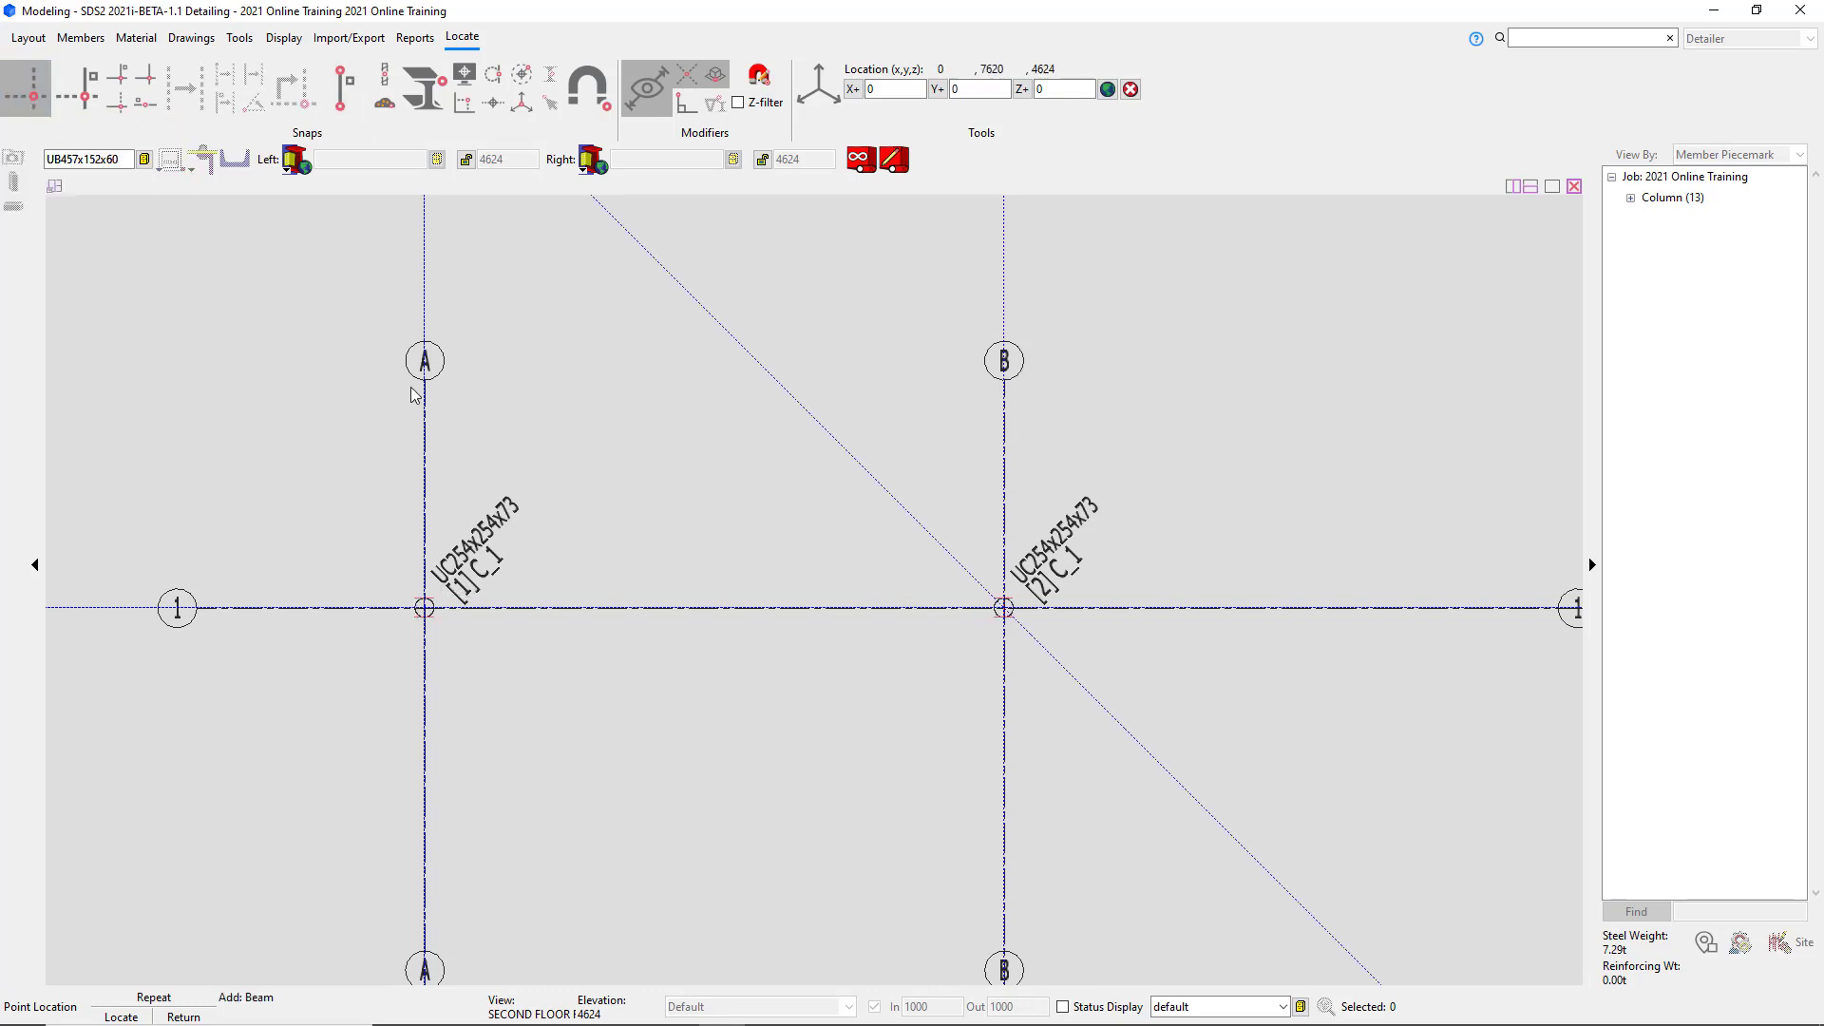
click(425, 609)
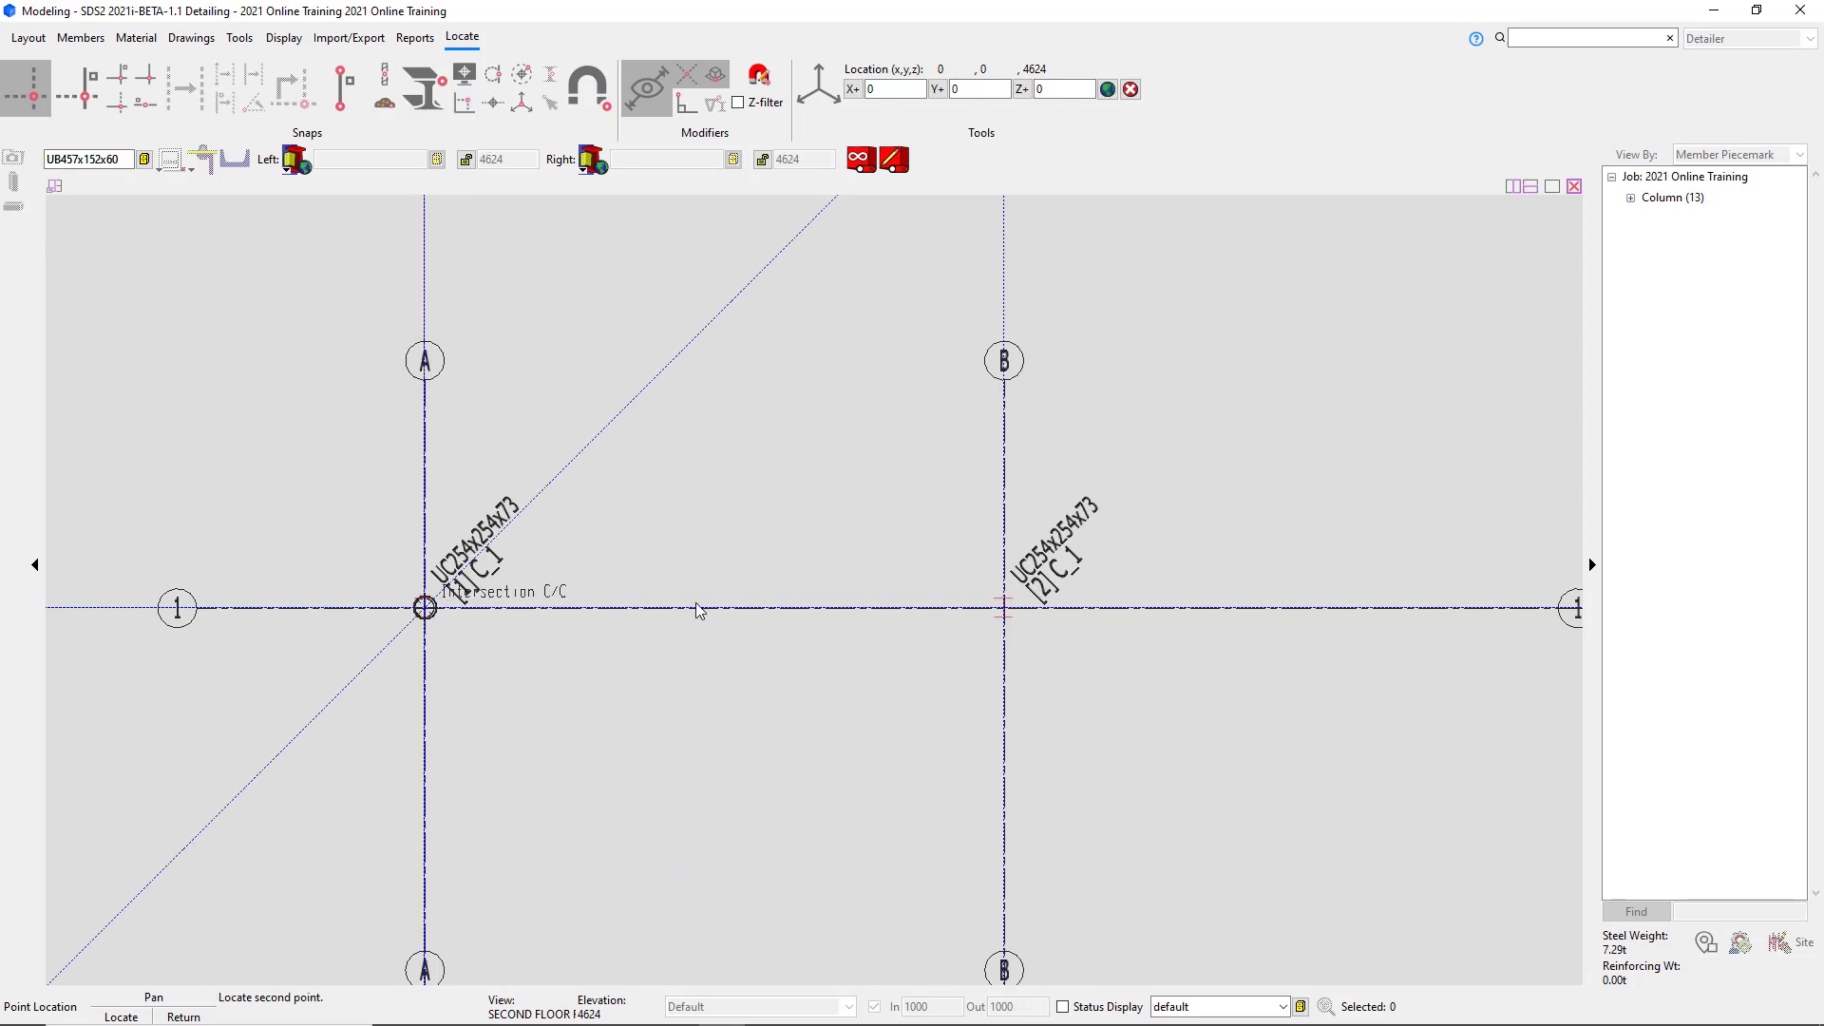
click(1006, 614)
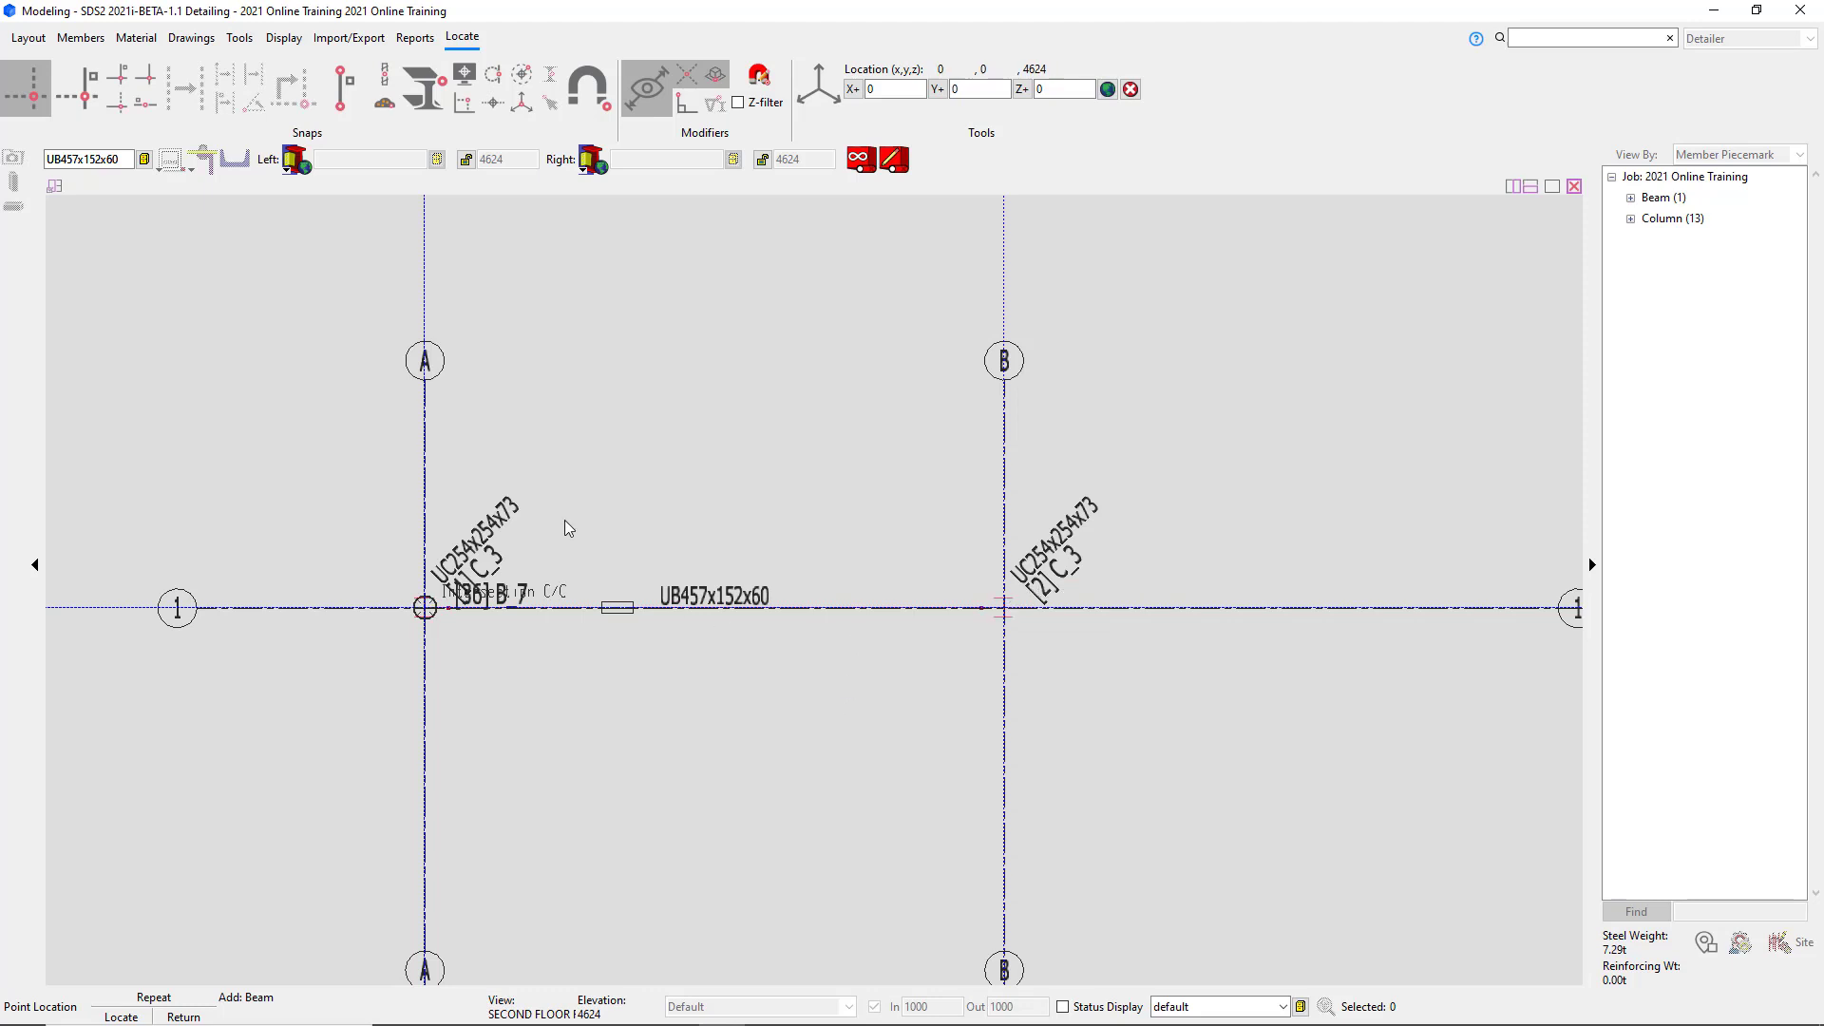
Add a UB457x152x60 beam along grid 1 from B to C.
scroll(425, 422, down, 2)
scroll(895, 548, up, 1)
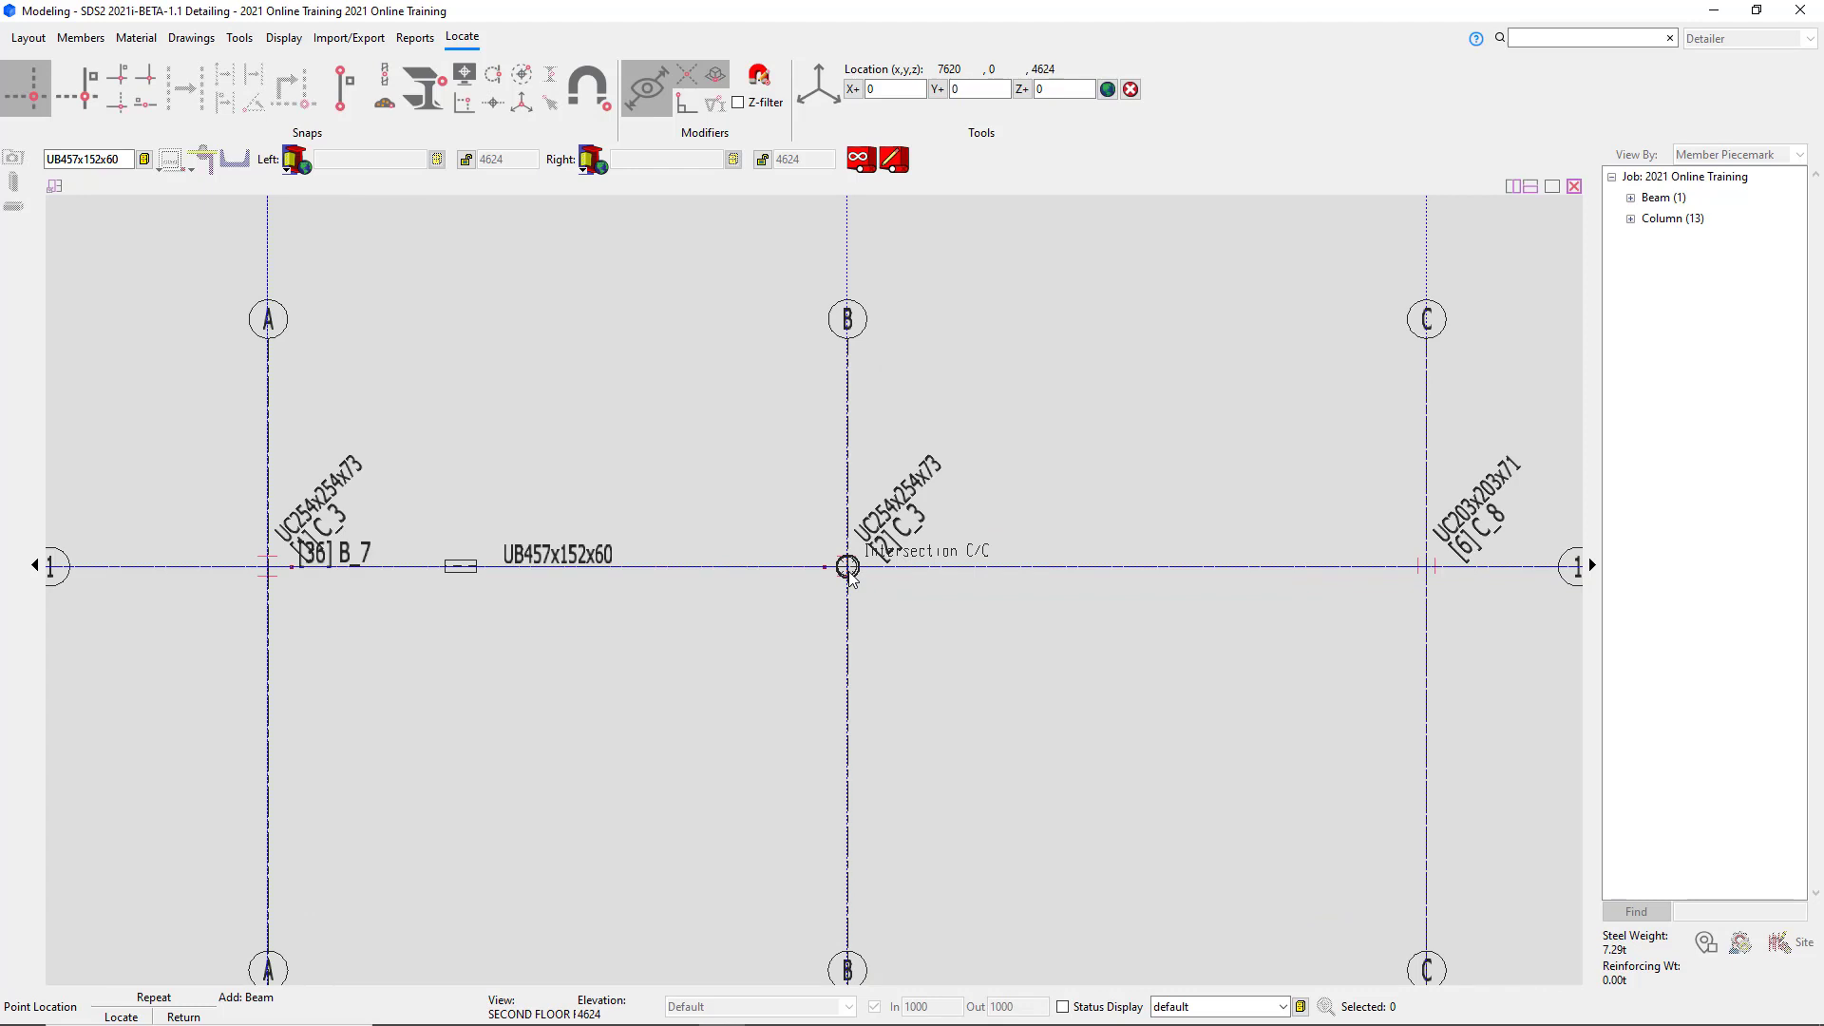
click(847, 567)
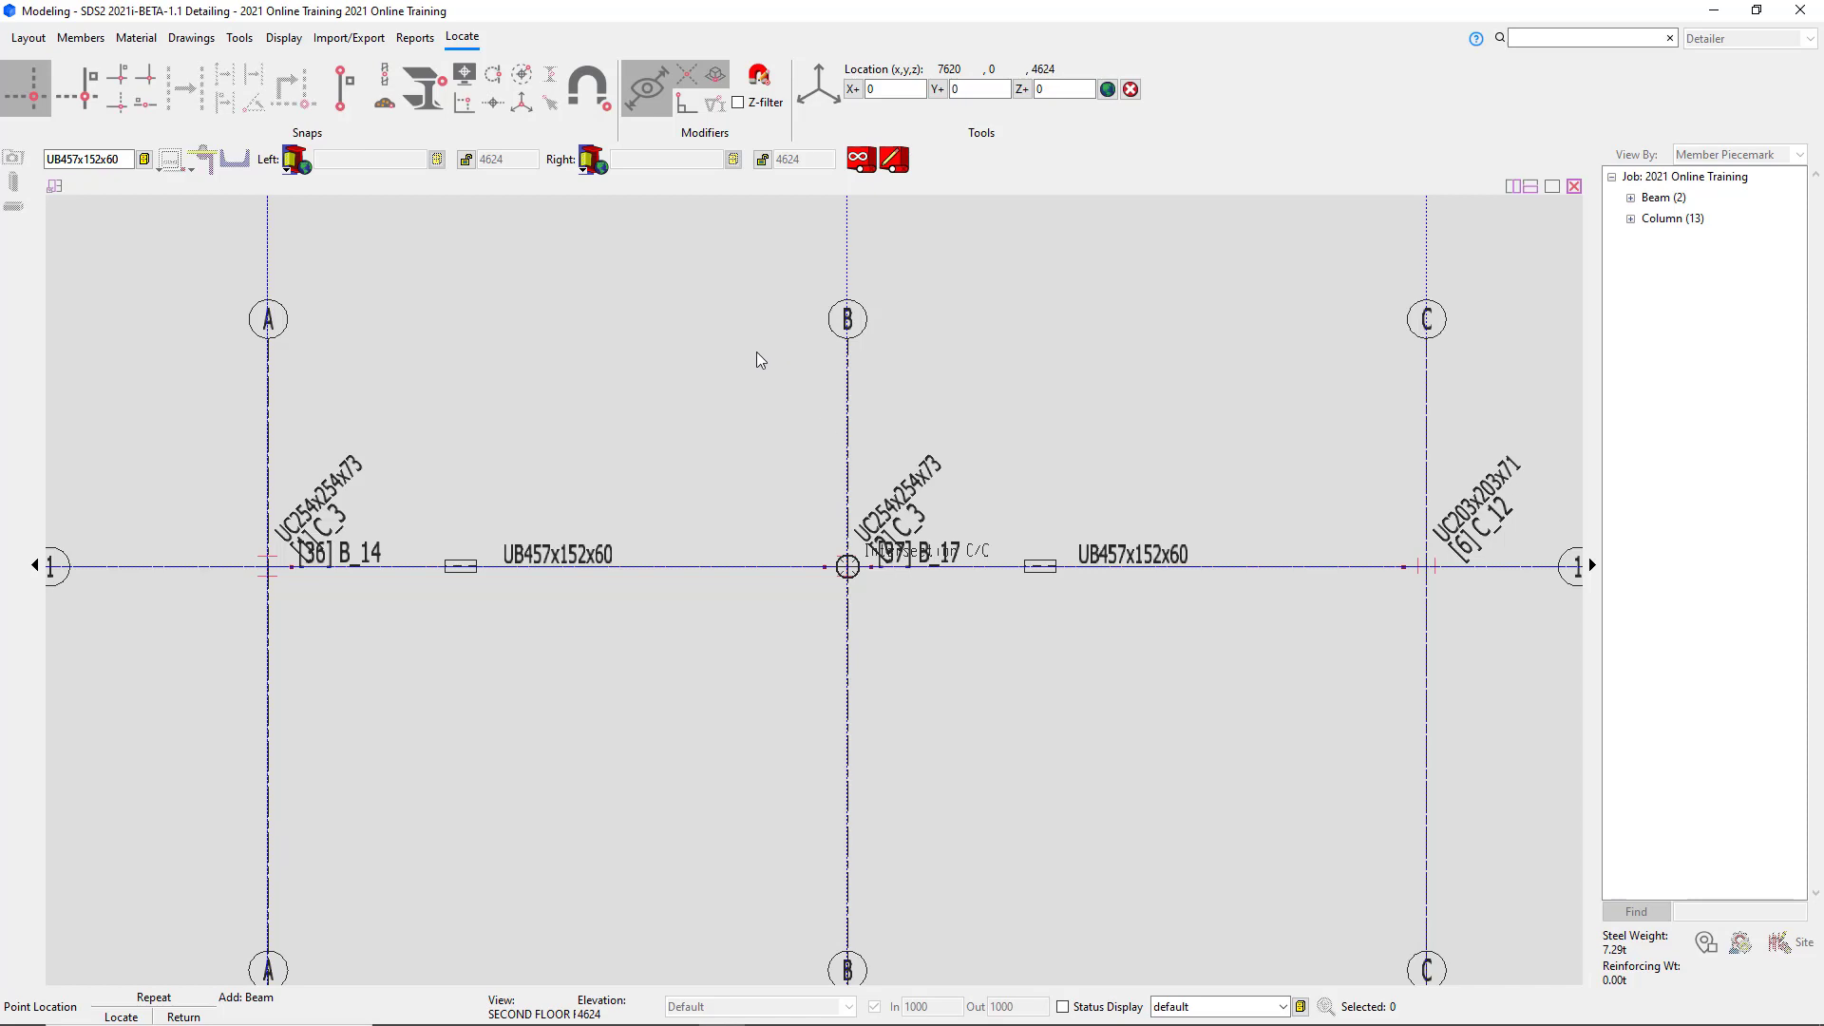
Add UB457x152x60 beams along grid 3 from A to B and from B to C.
scroll(750, 427, down, 5)
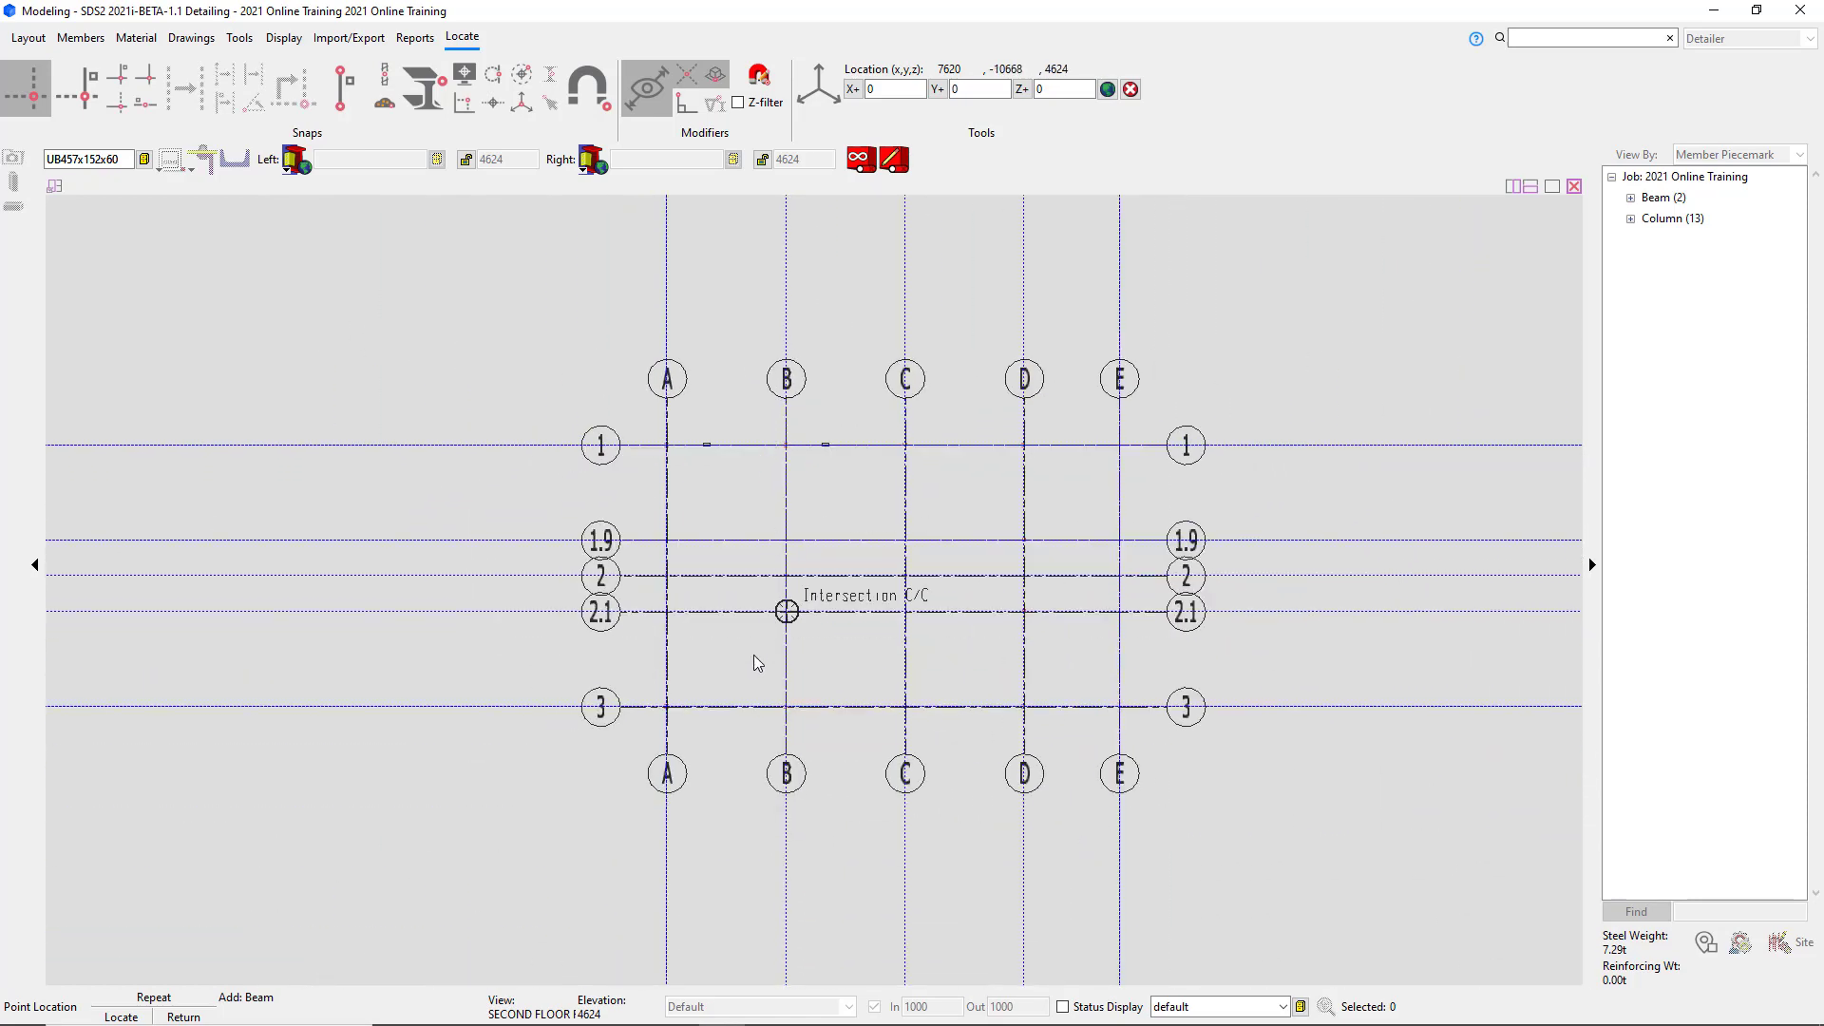
scroll(750, 713, up, 2)
scroll(728, 766, up, 4)
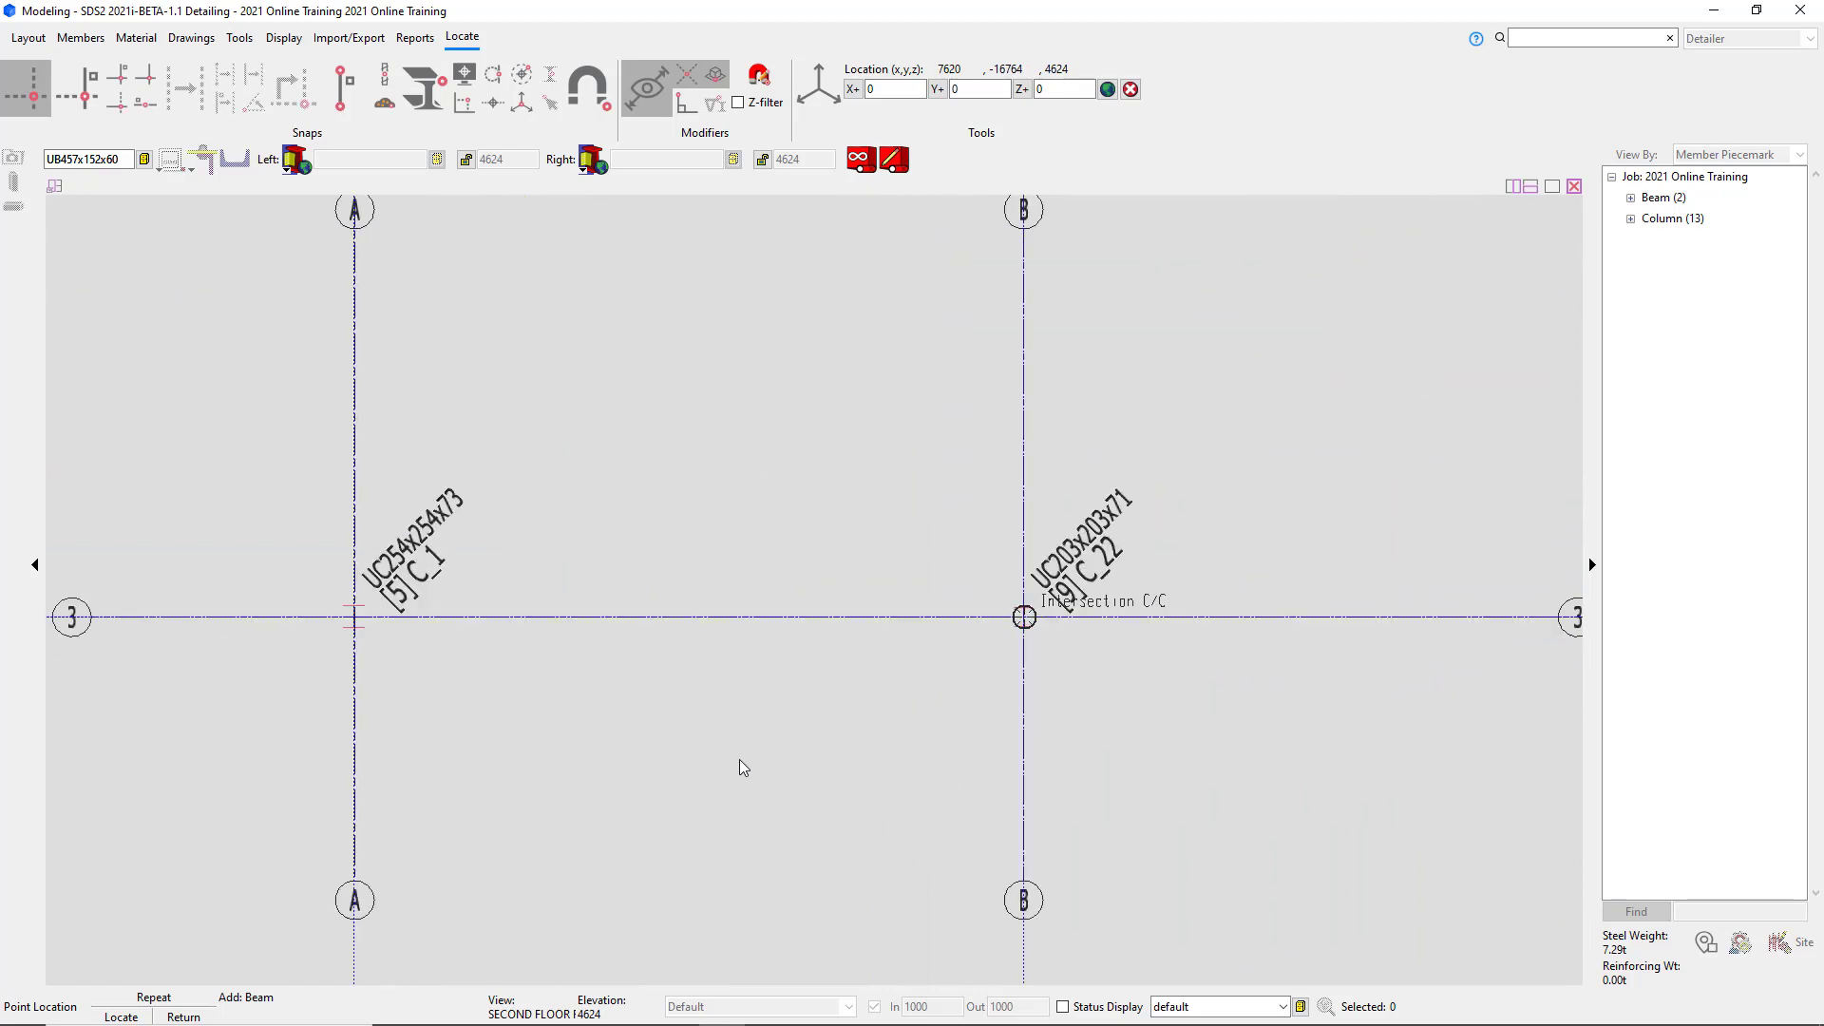
scroll(656, 859, down, 4)
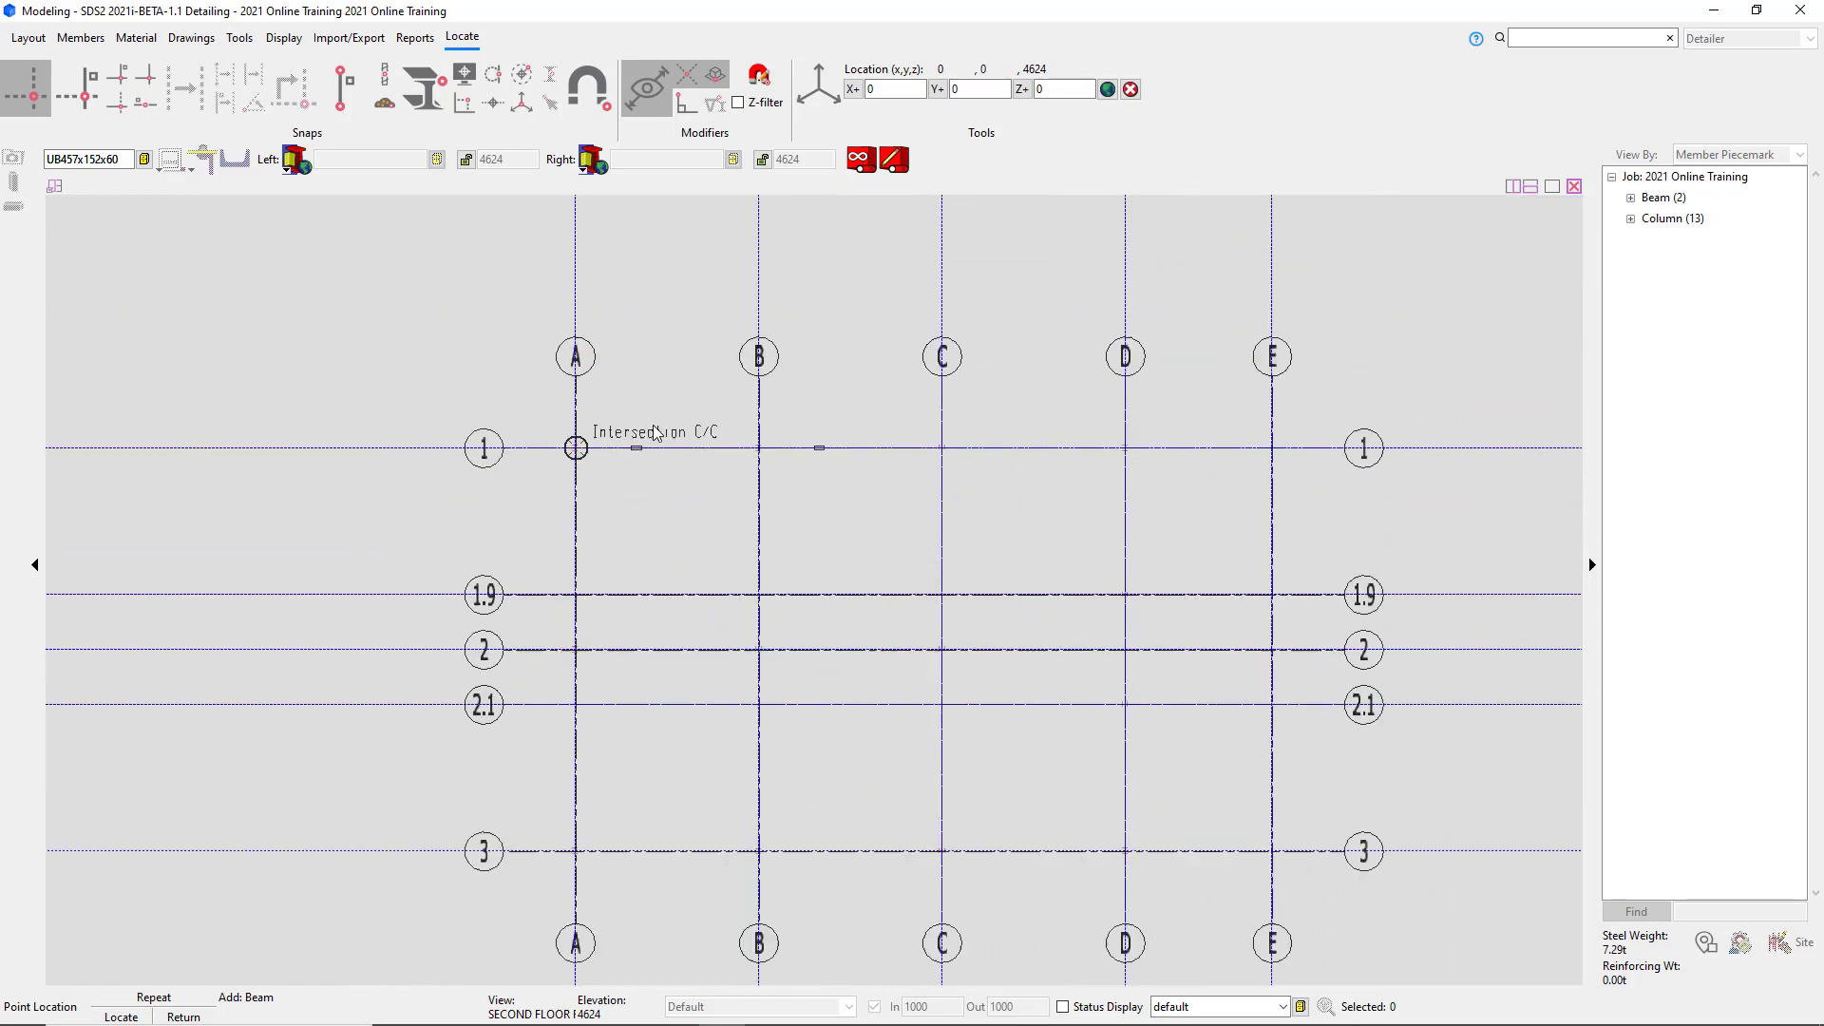
scroll(775, 421, up, 3)
scroll(774, 419, up, 2)
scroll(810, 486, down, 1)
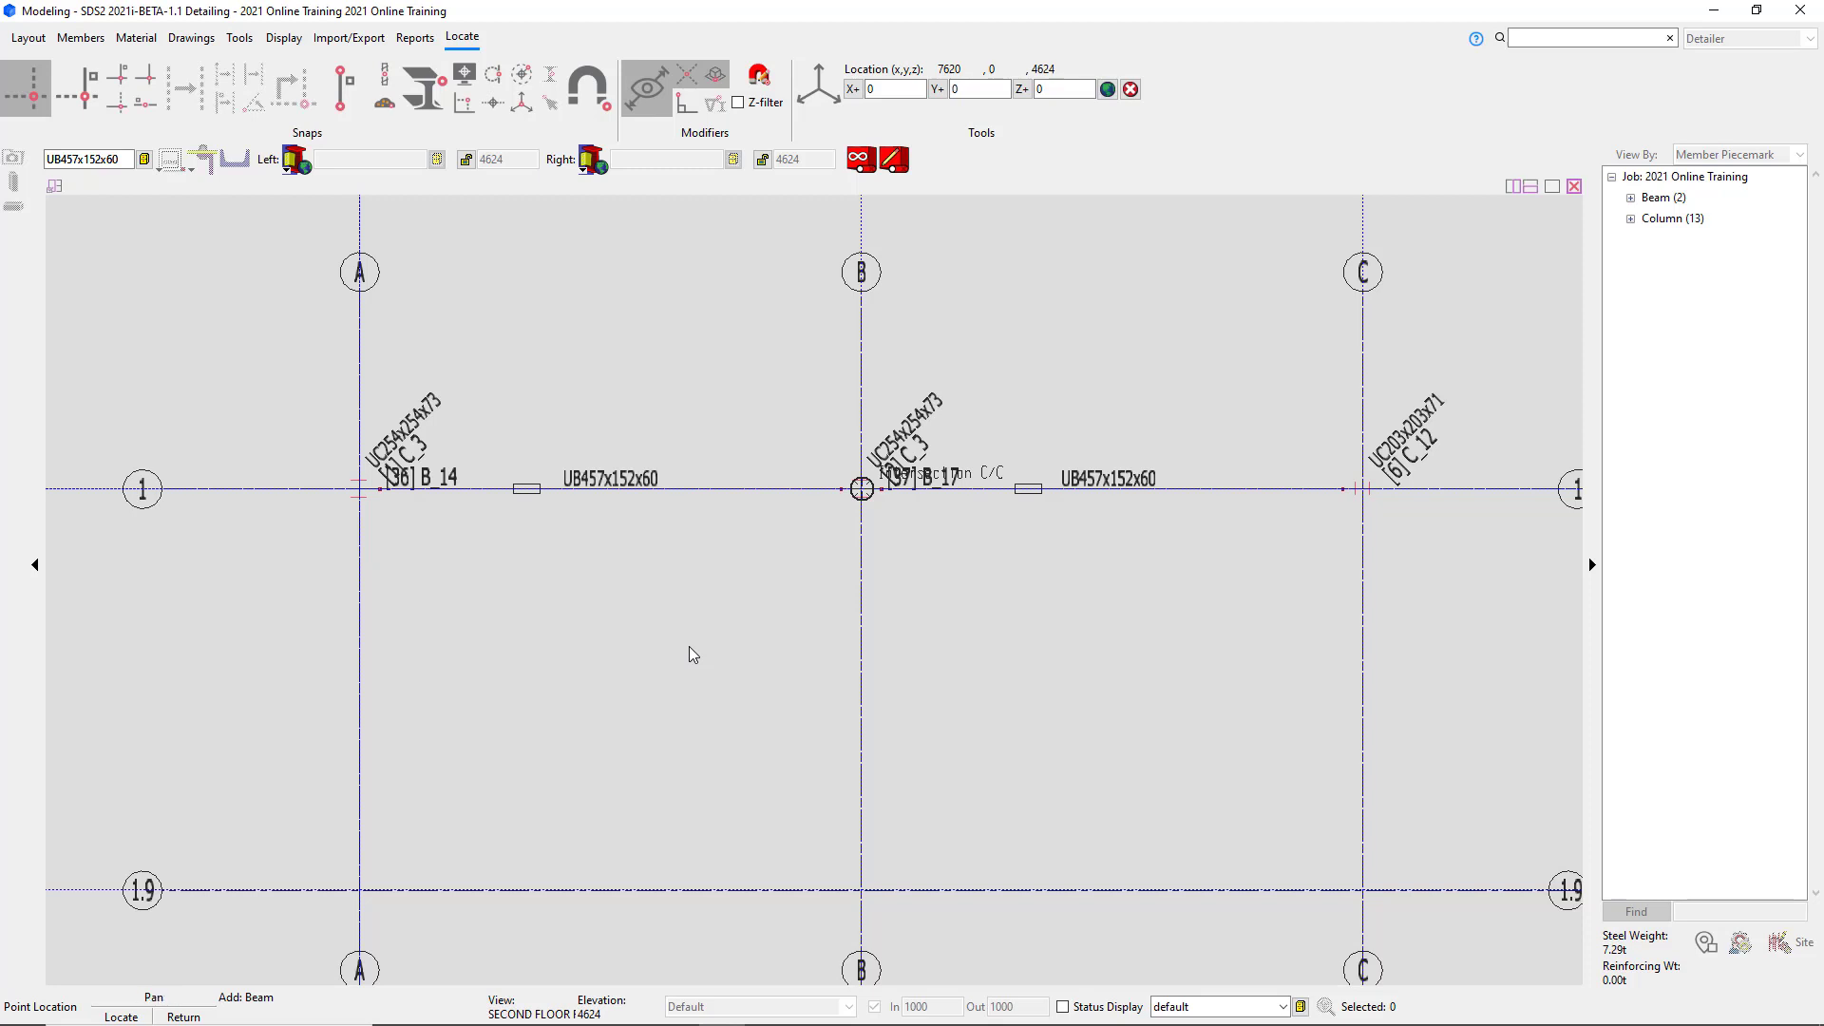
middle_drag(688, 775, 710, 408)
middle_drag(713, 675, 722, 354)
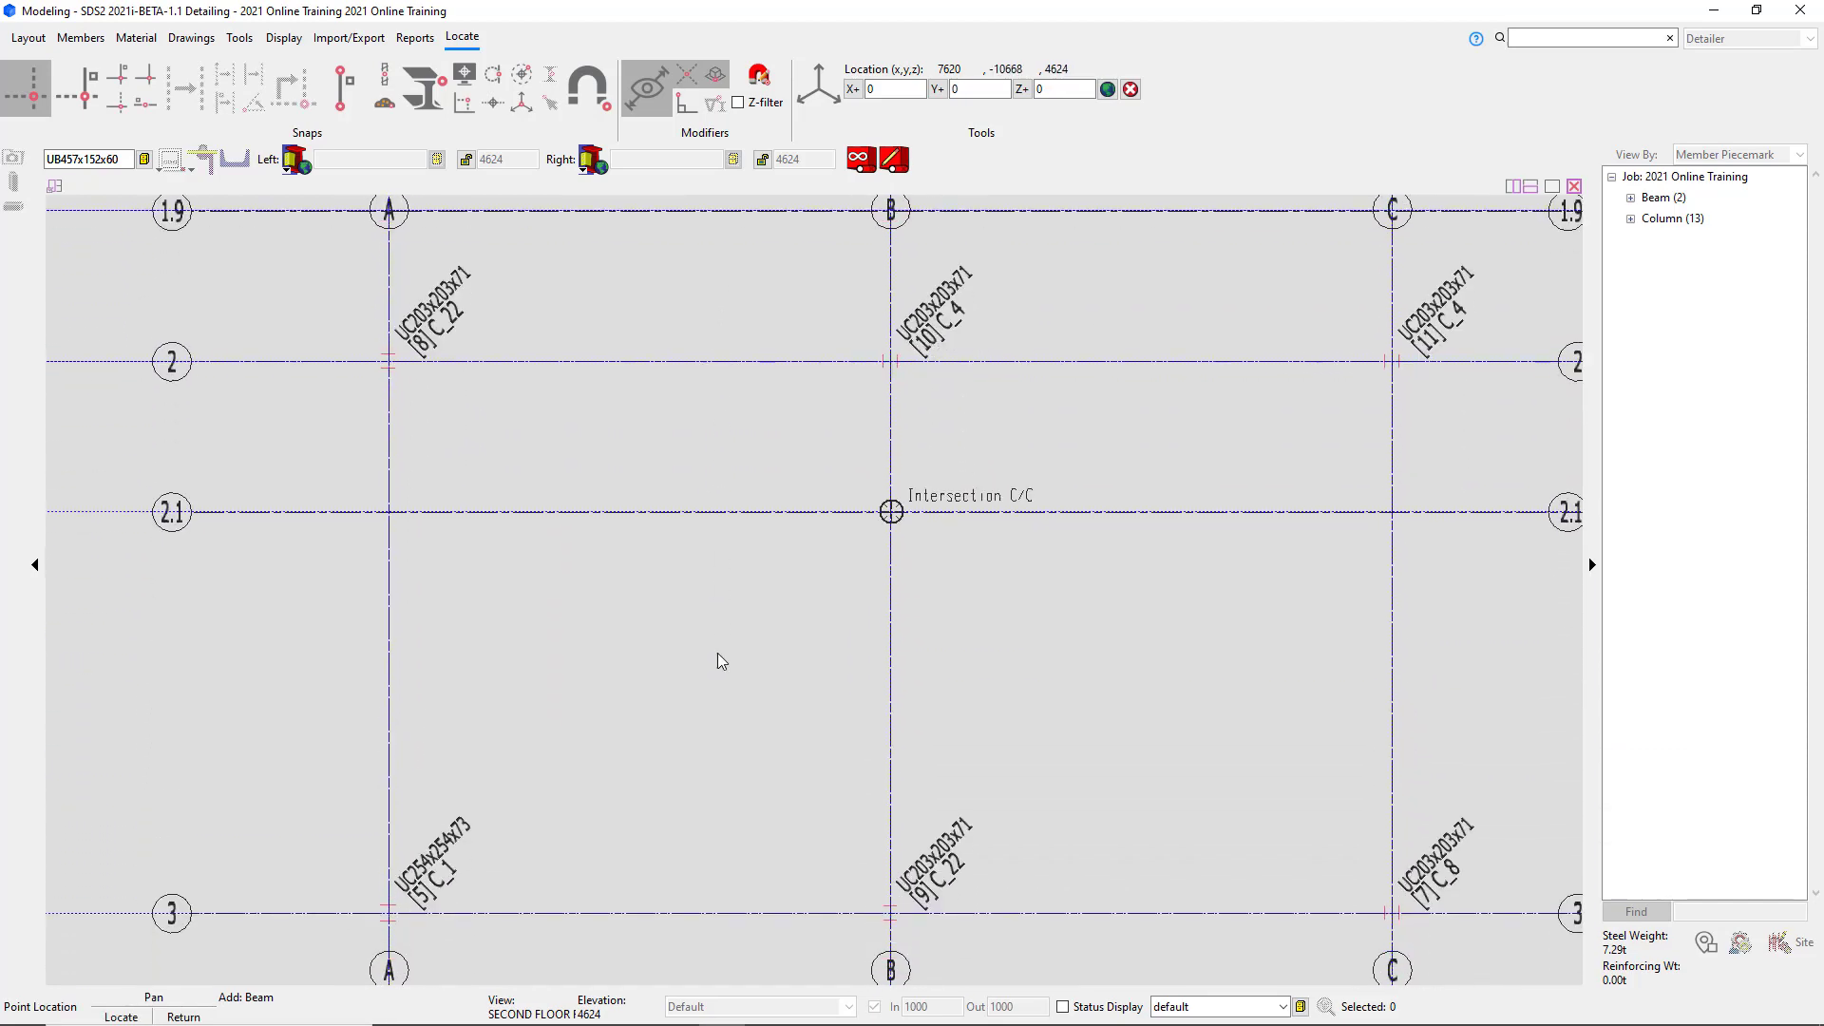
middle_drag(722, 659, 684, 391)
mouse_move(684, 676)
middle_down()
mouse_move(558, 595)
mouse_move(553, 658)
mouse_move(847, 628)
mouse_move(758, 619)
middle_up()
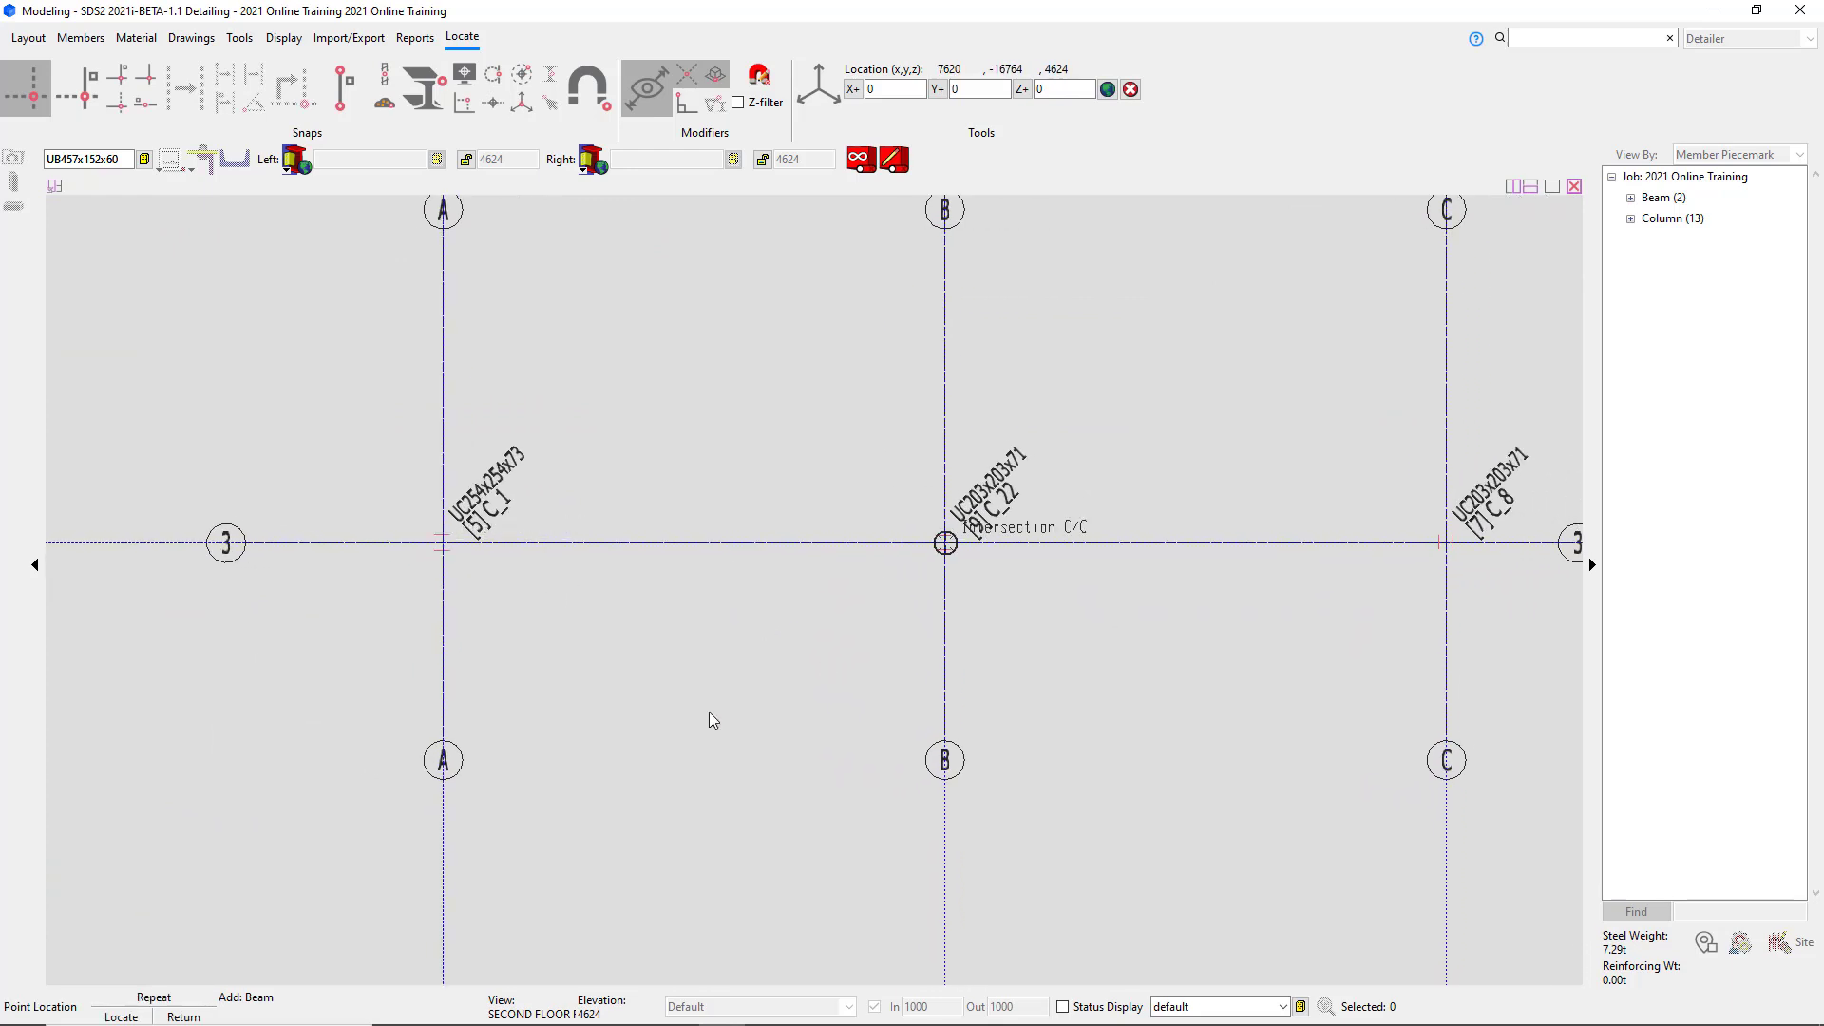
click(444, 545)
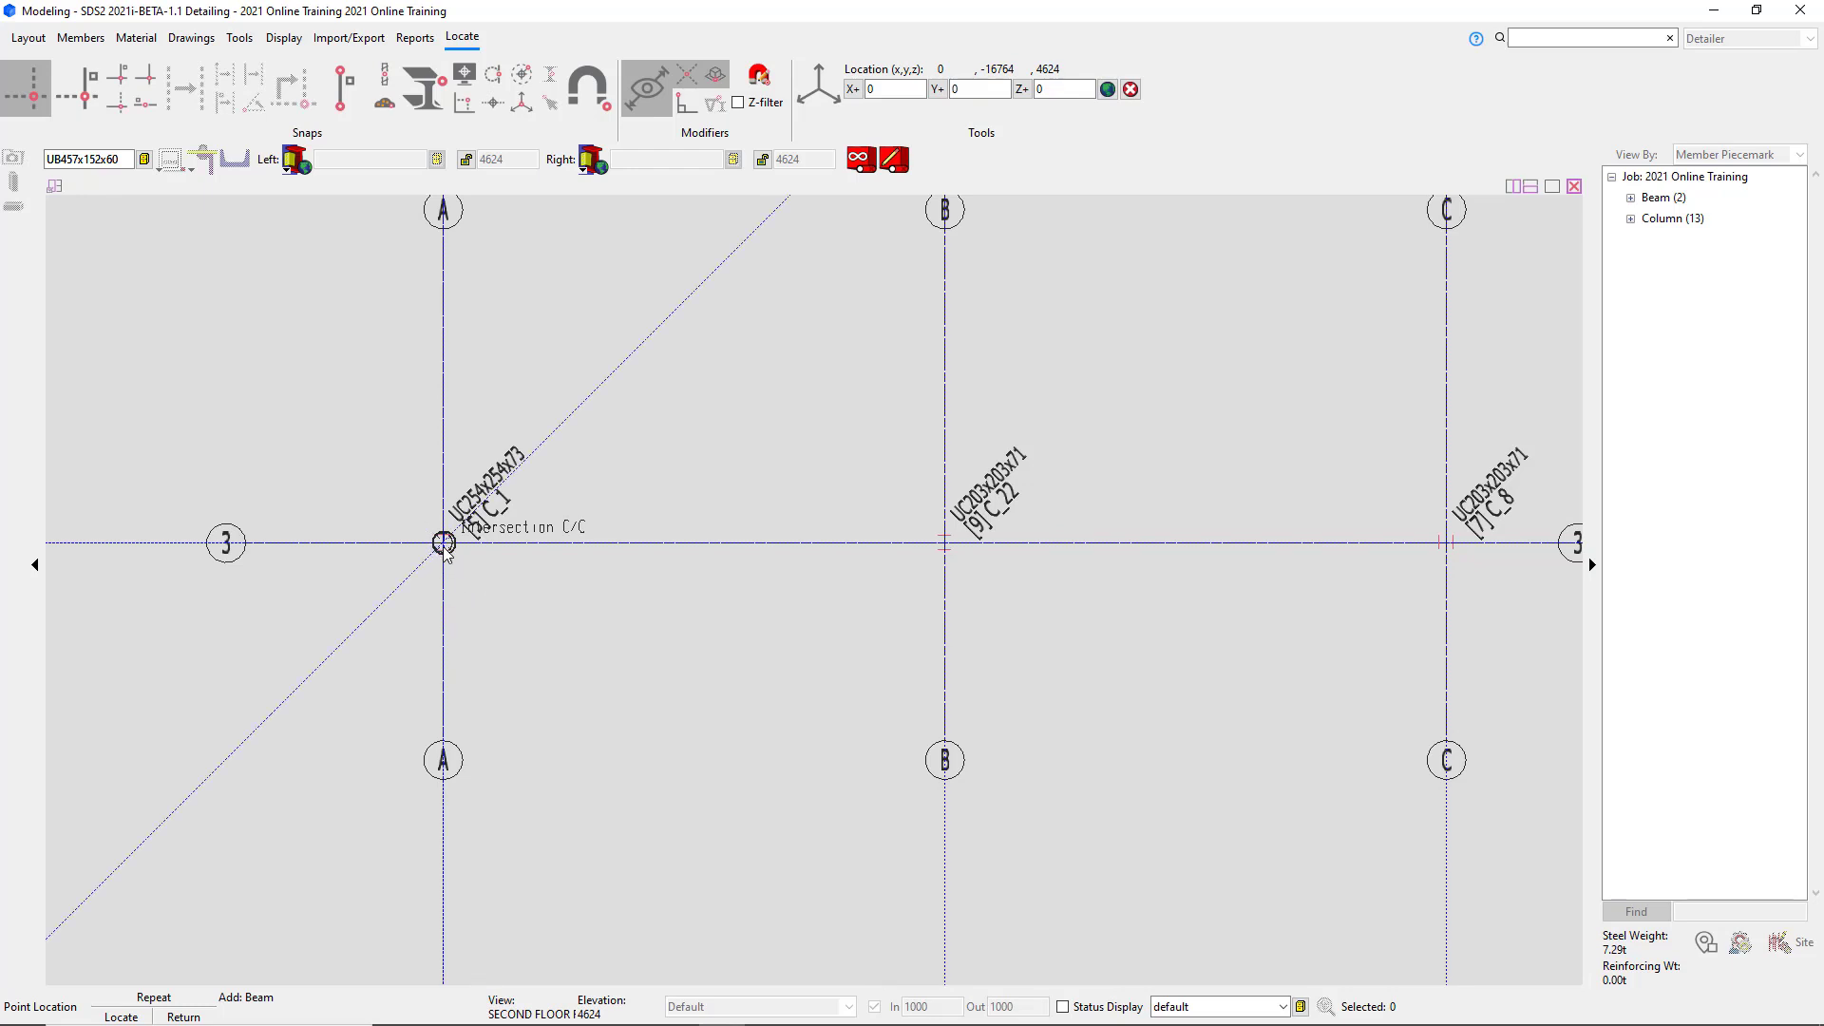
click(946, 544)
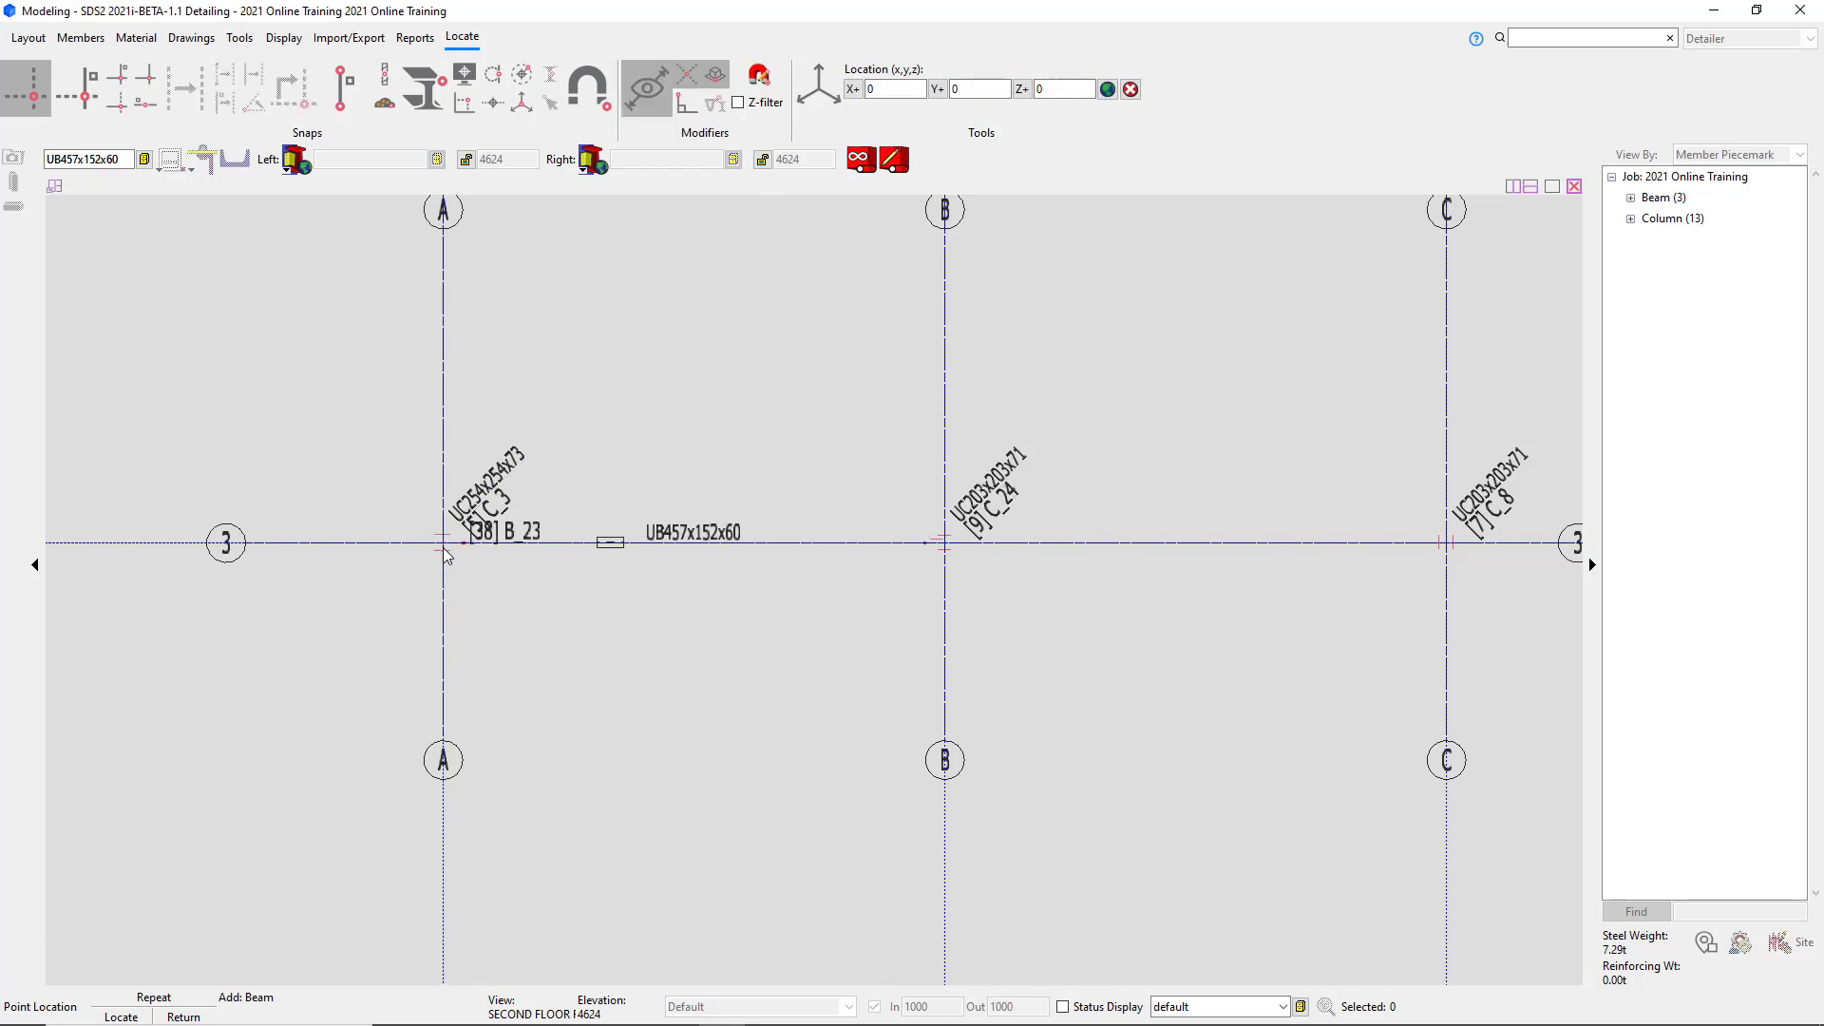
middle_click(950, 546)
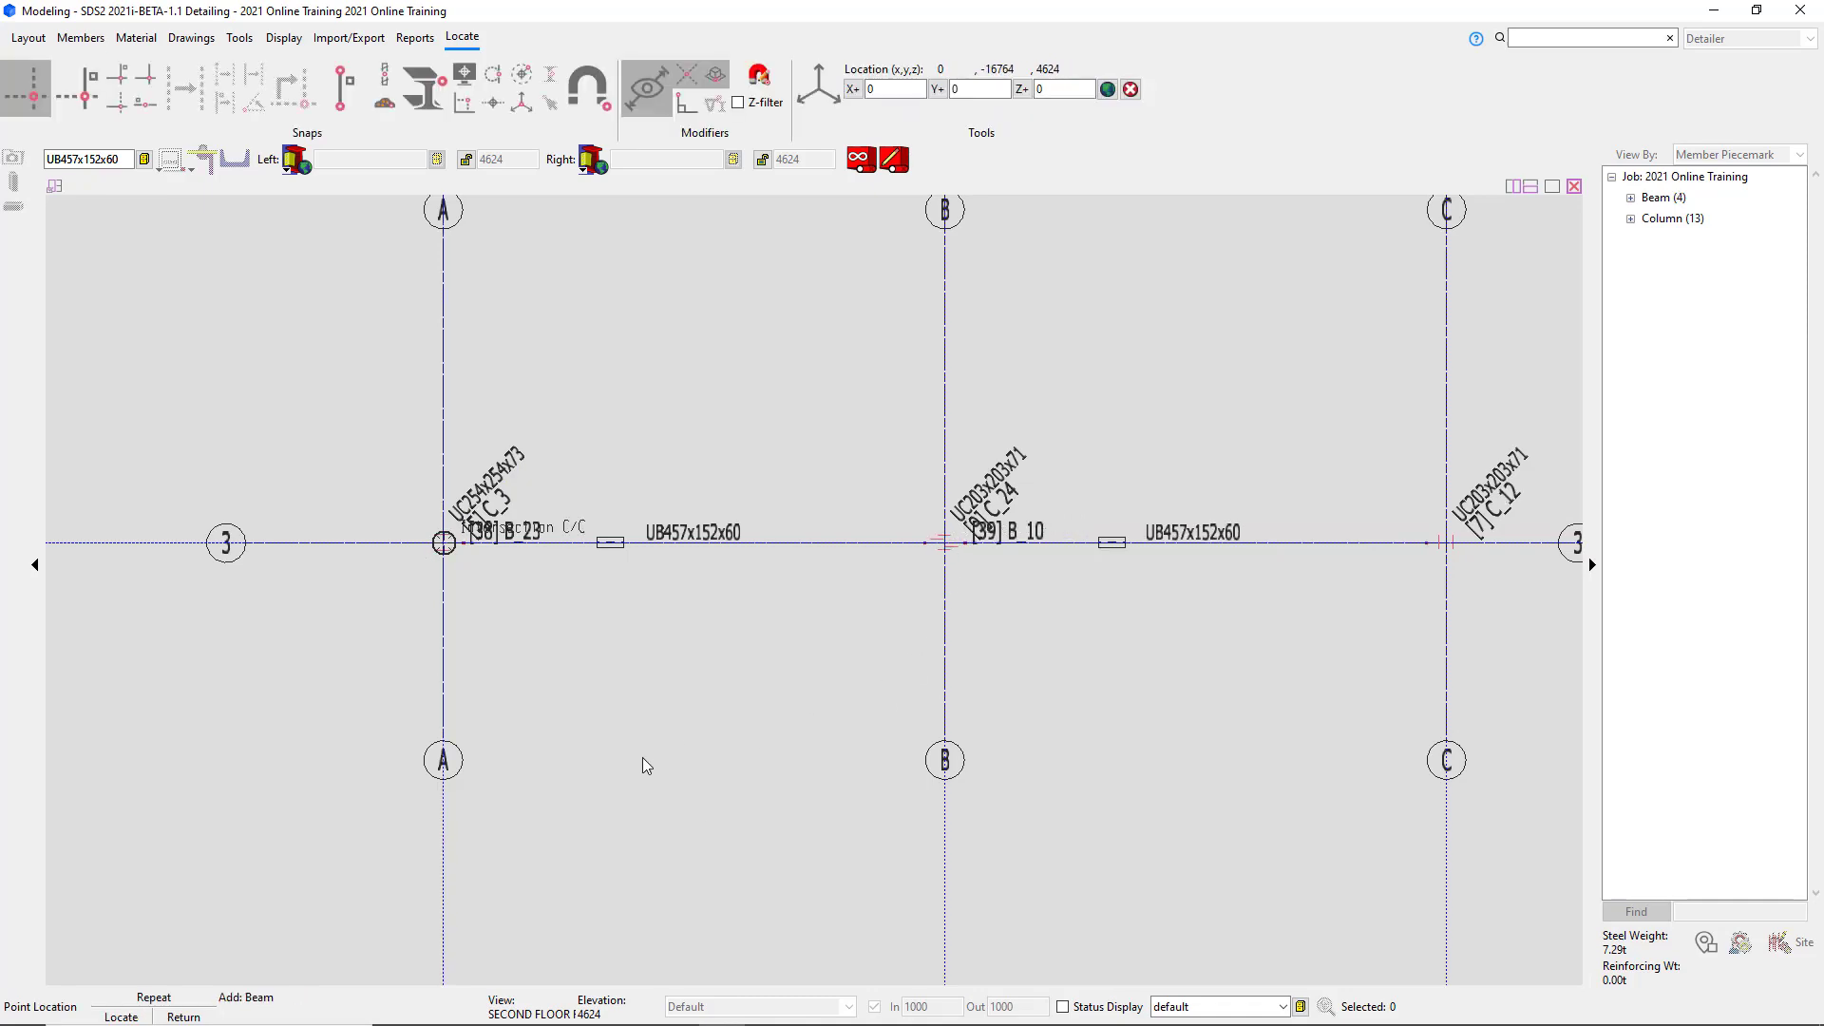
Change the beam section to UB457x152x52 and add the beam along grid 2 from A to B.
scroll(599, 782, down, 3)
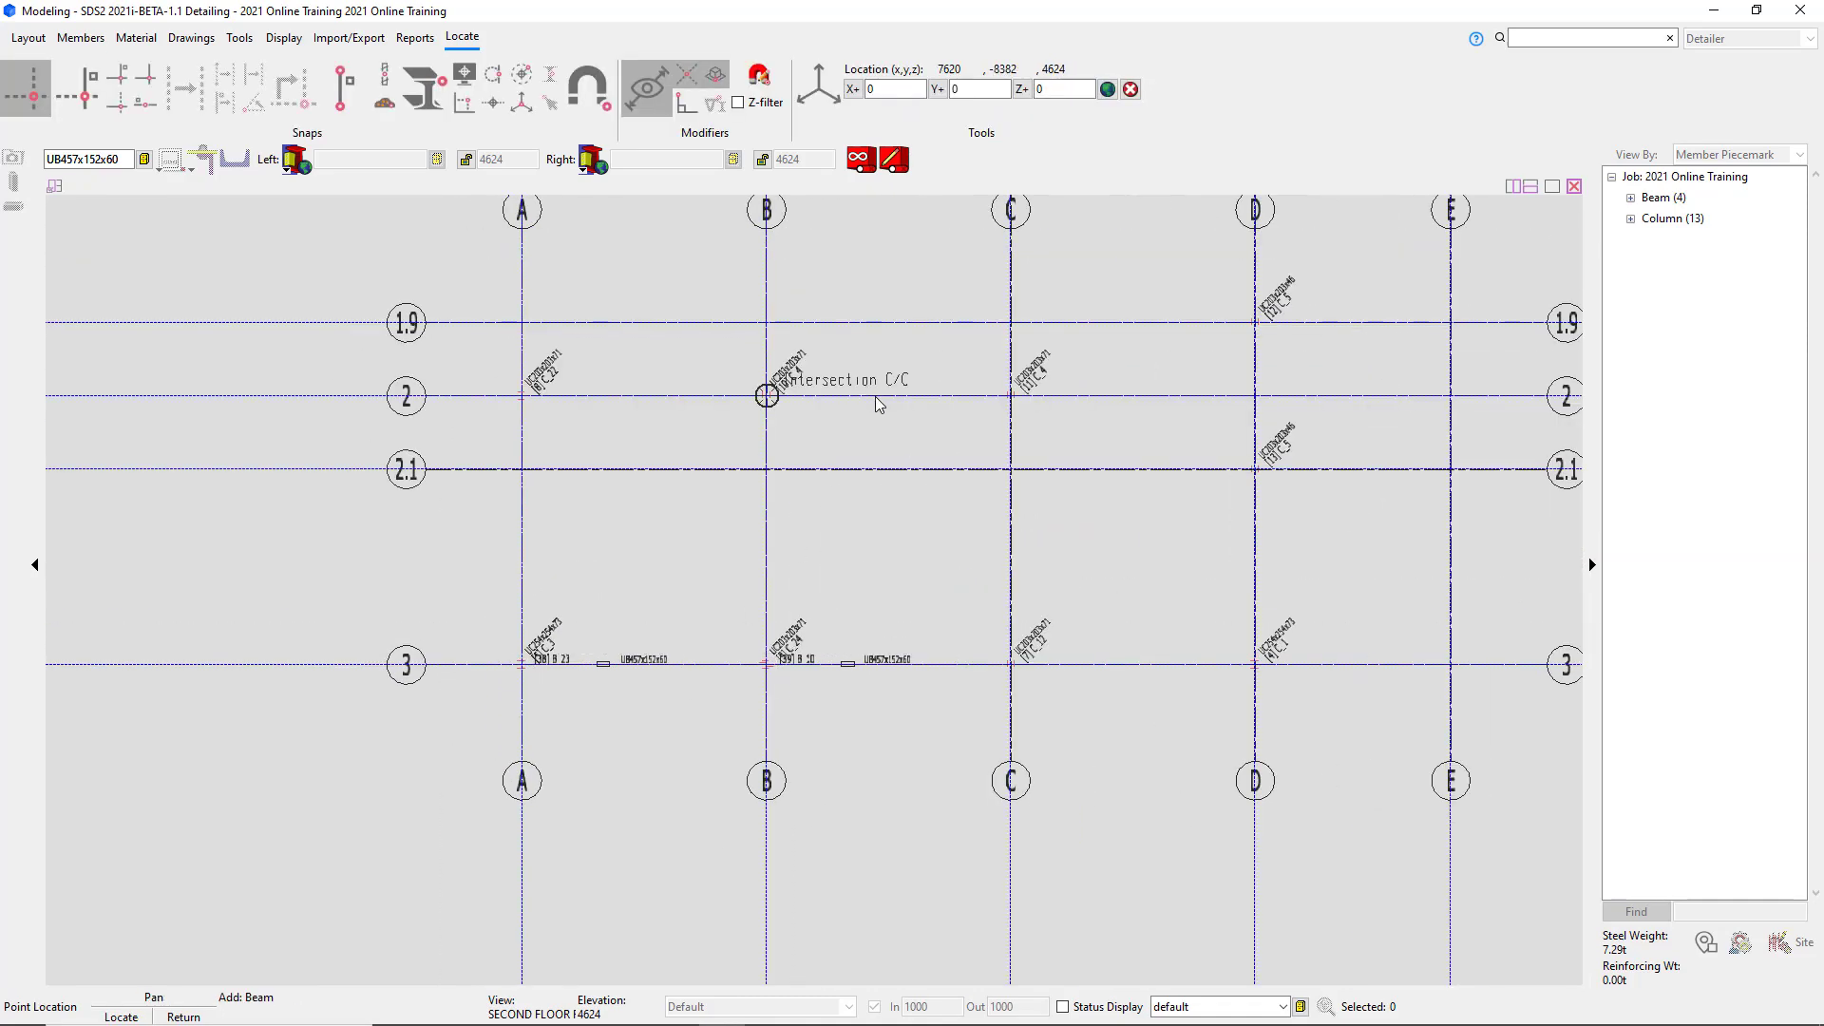
middle_drag(867, 390, 745, 598)
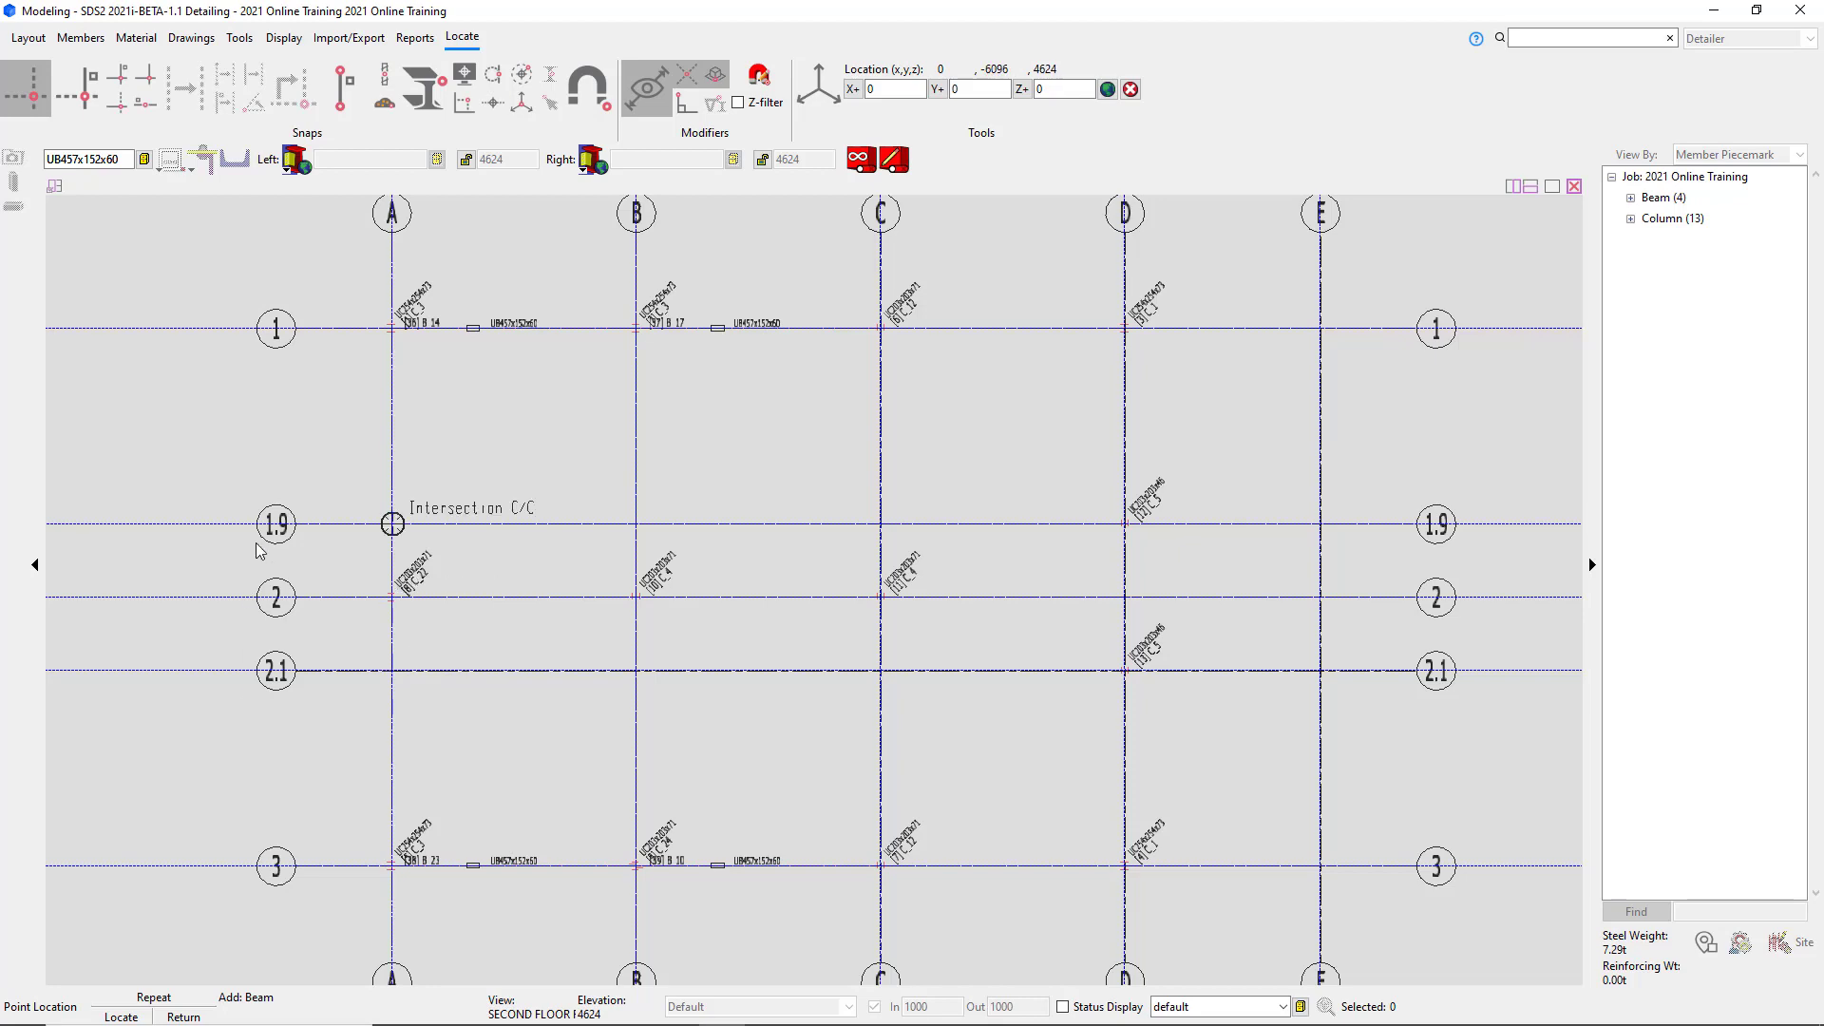
click(144, 158)
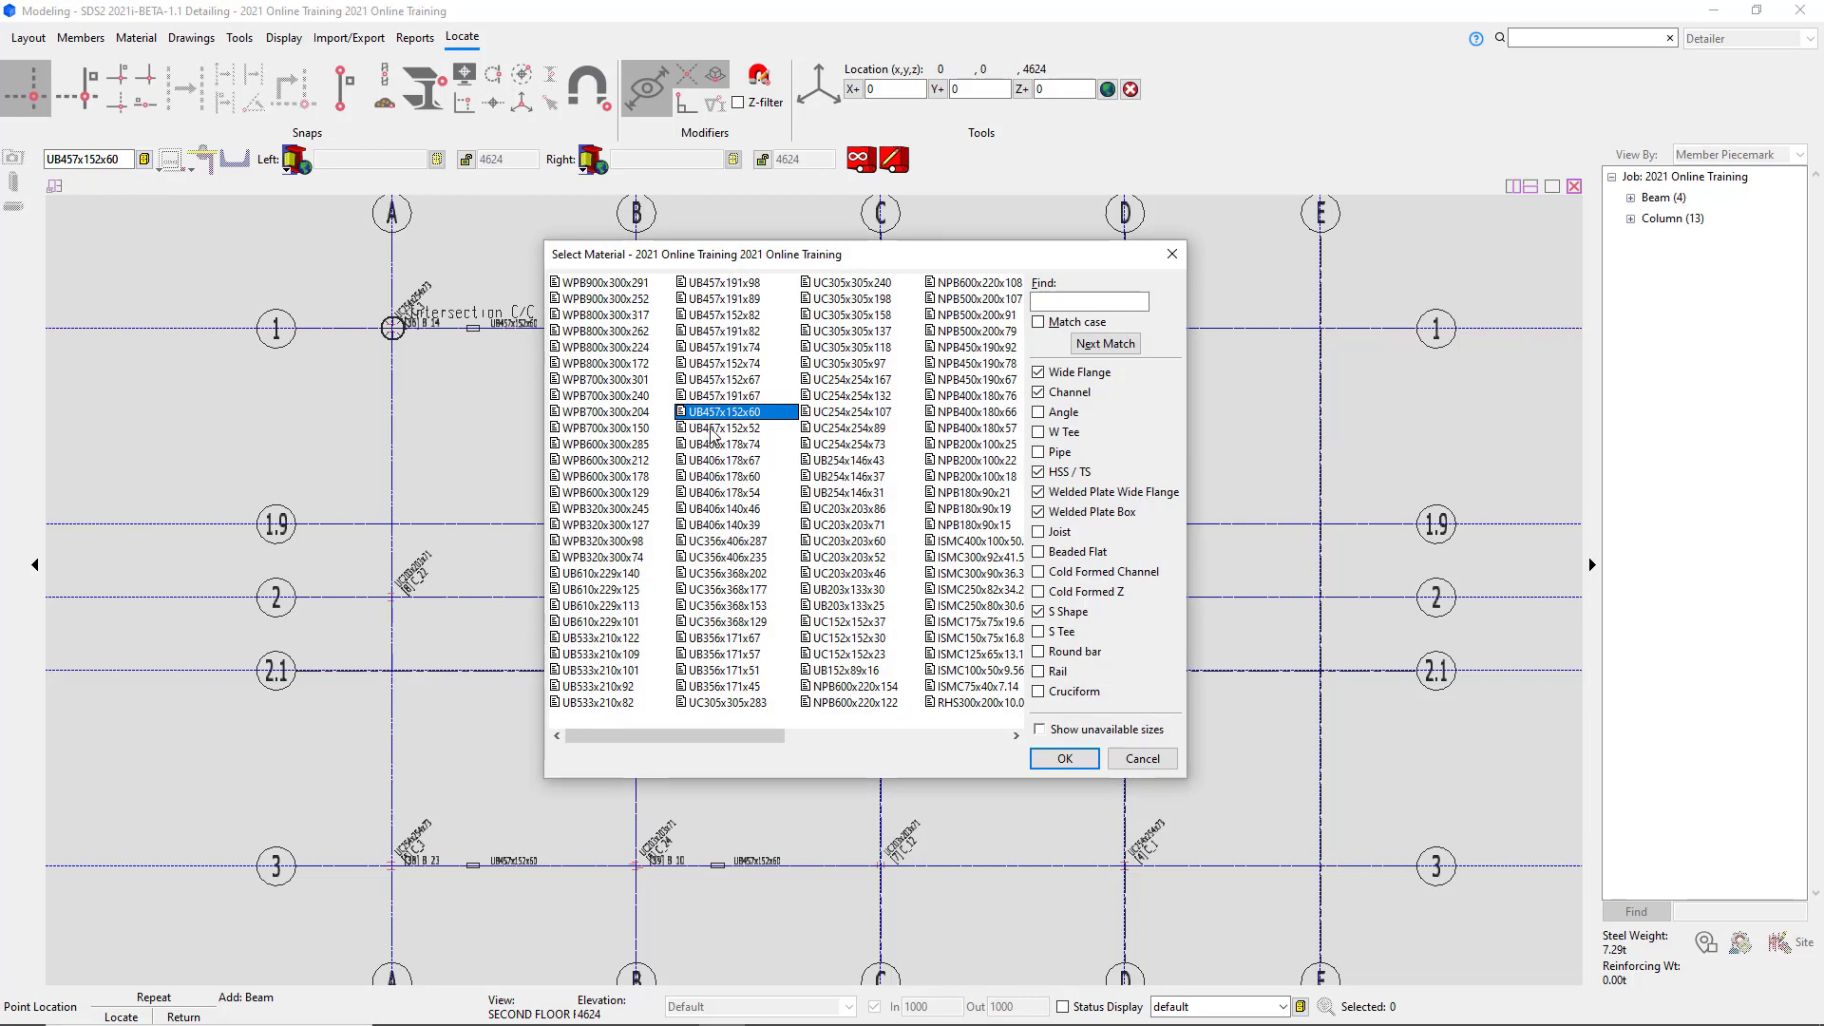
click(722, 429)
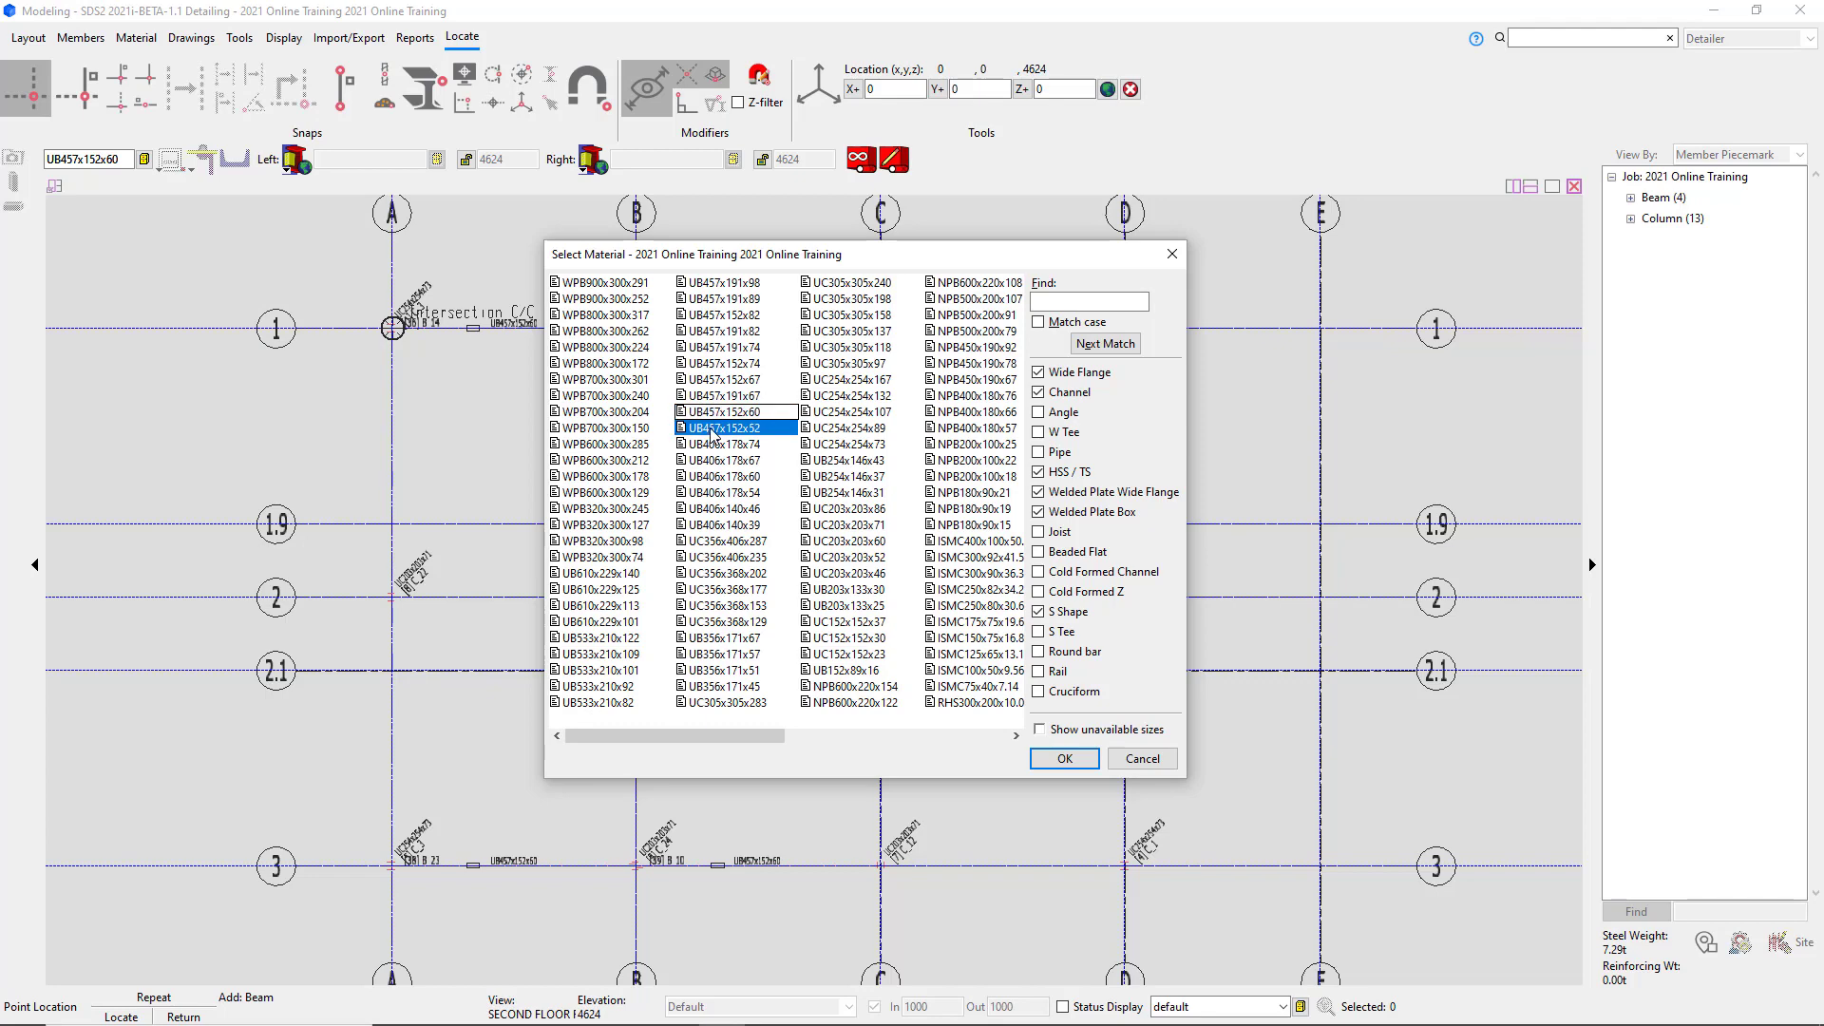
click(1065, 759)
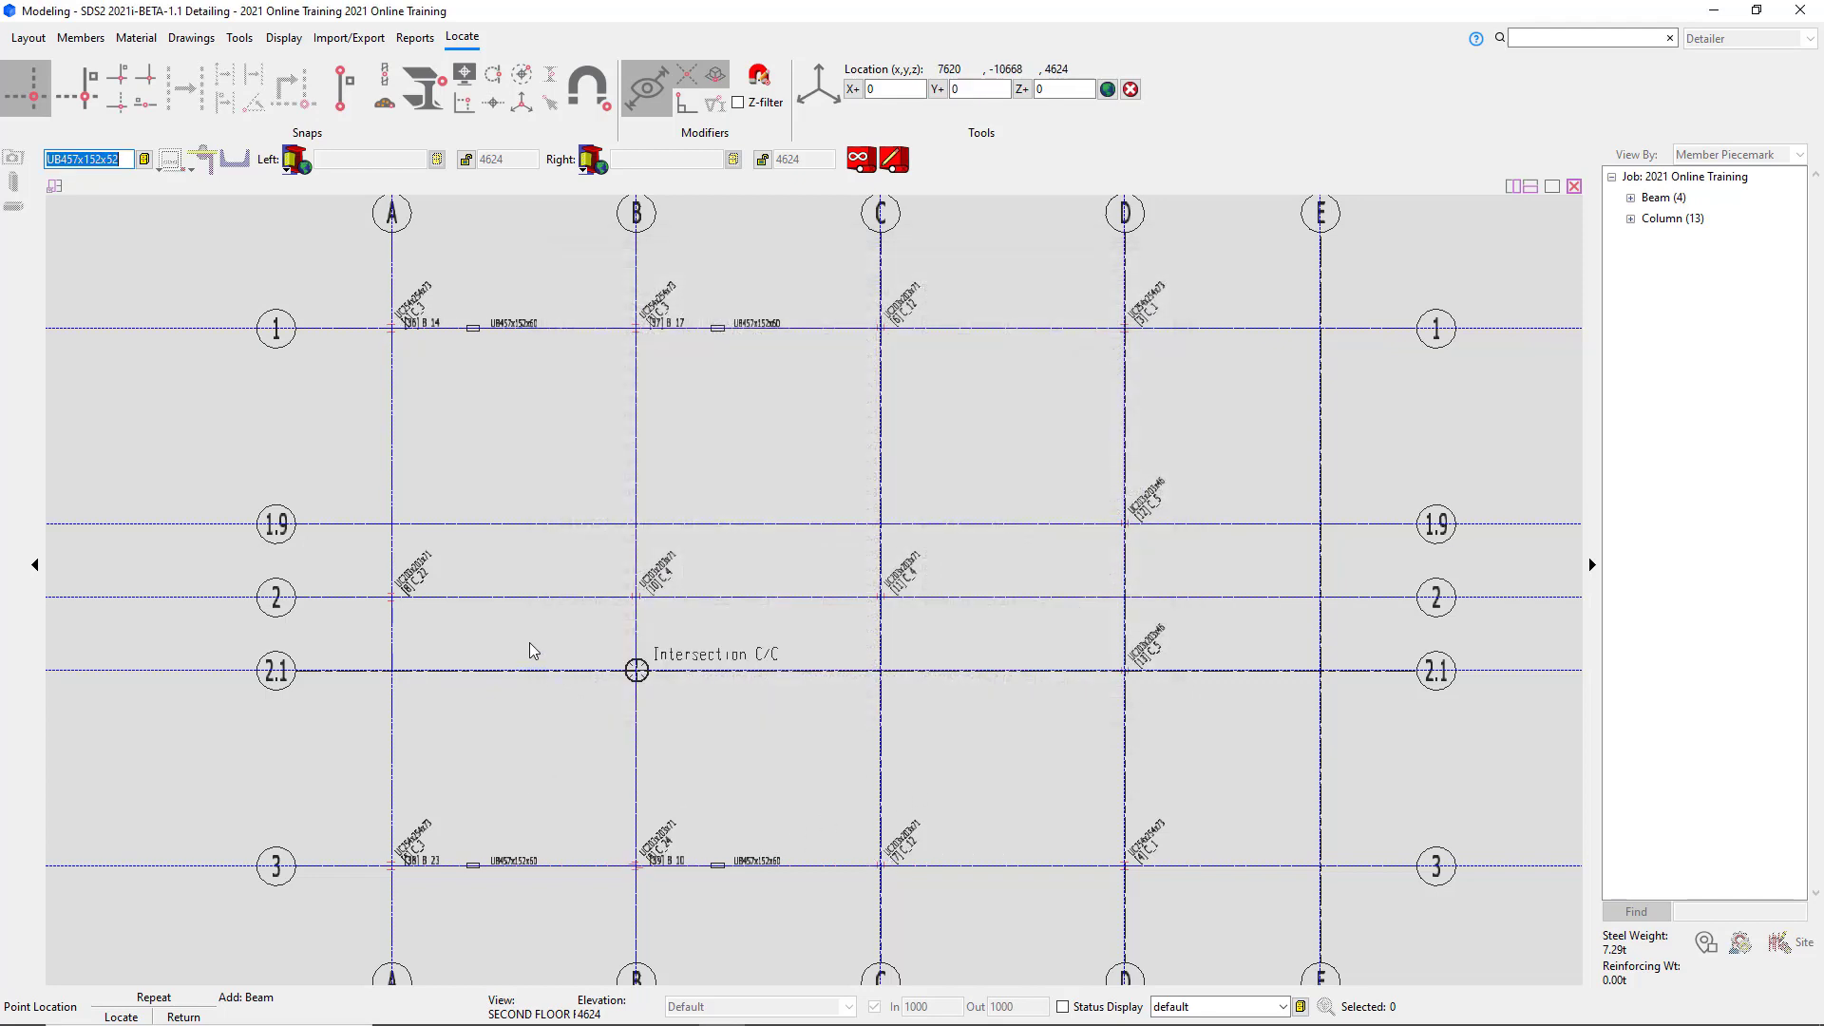
click(396, 606)
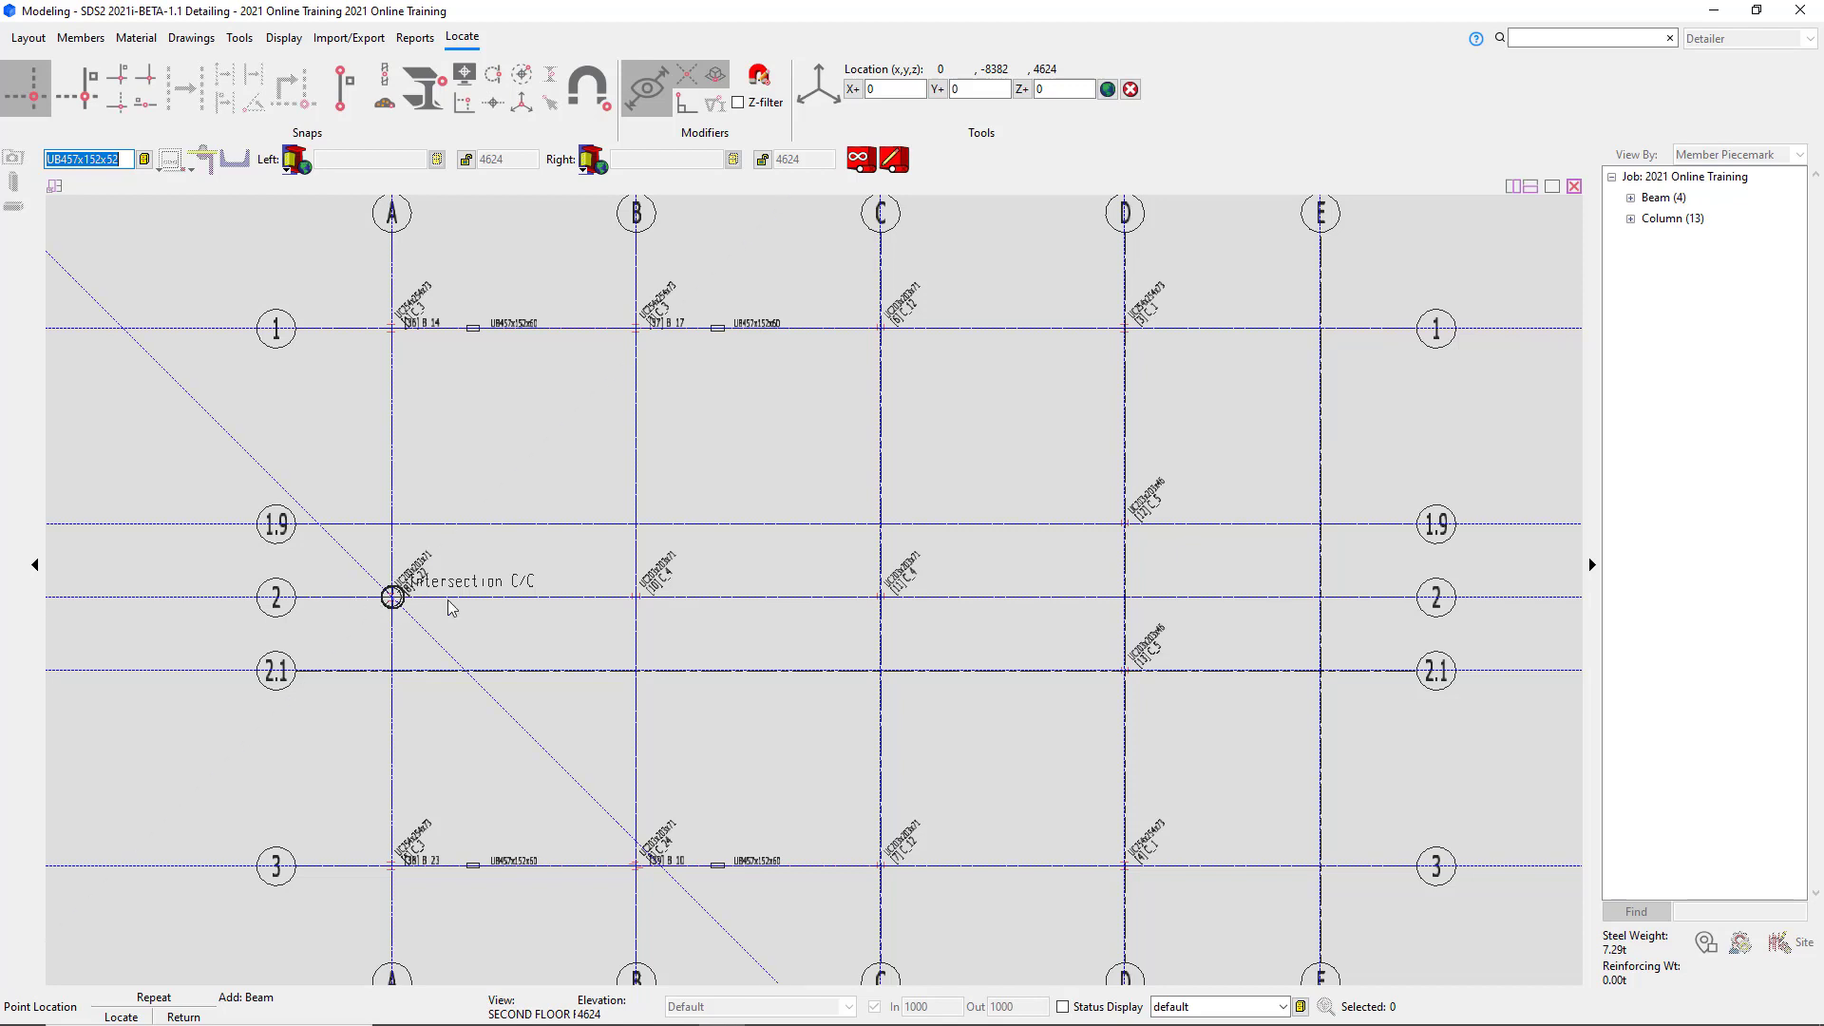
click(393, 599)
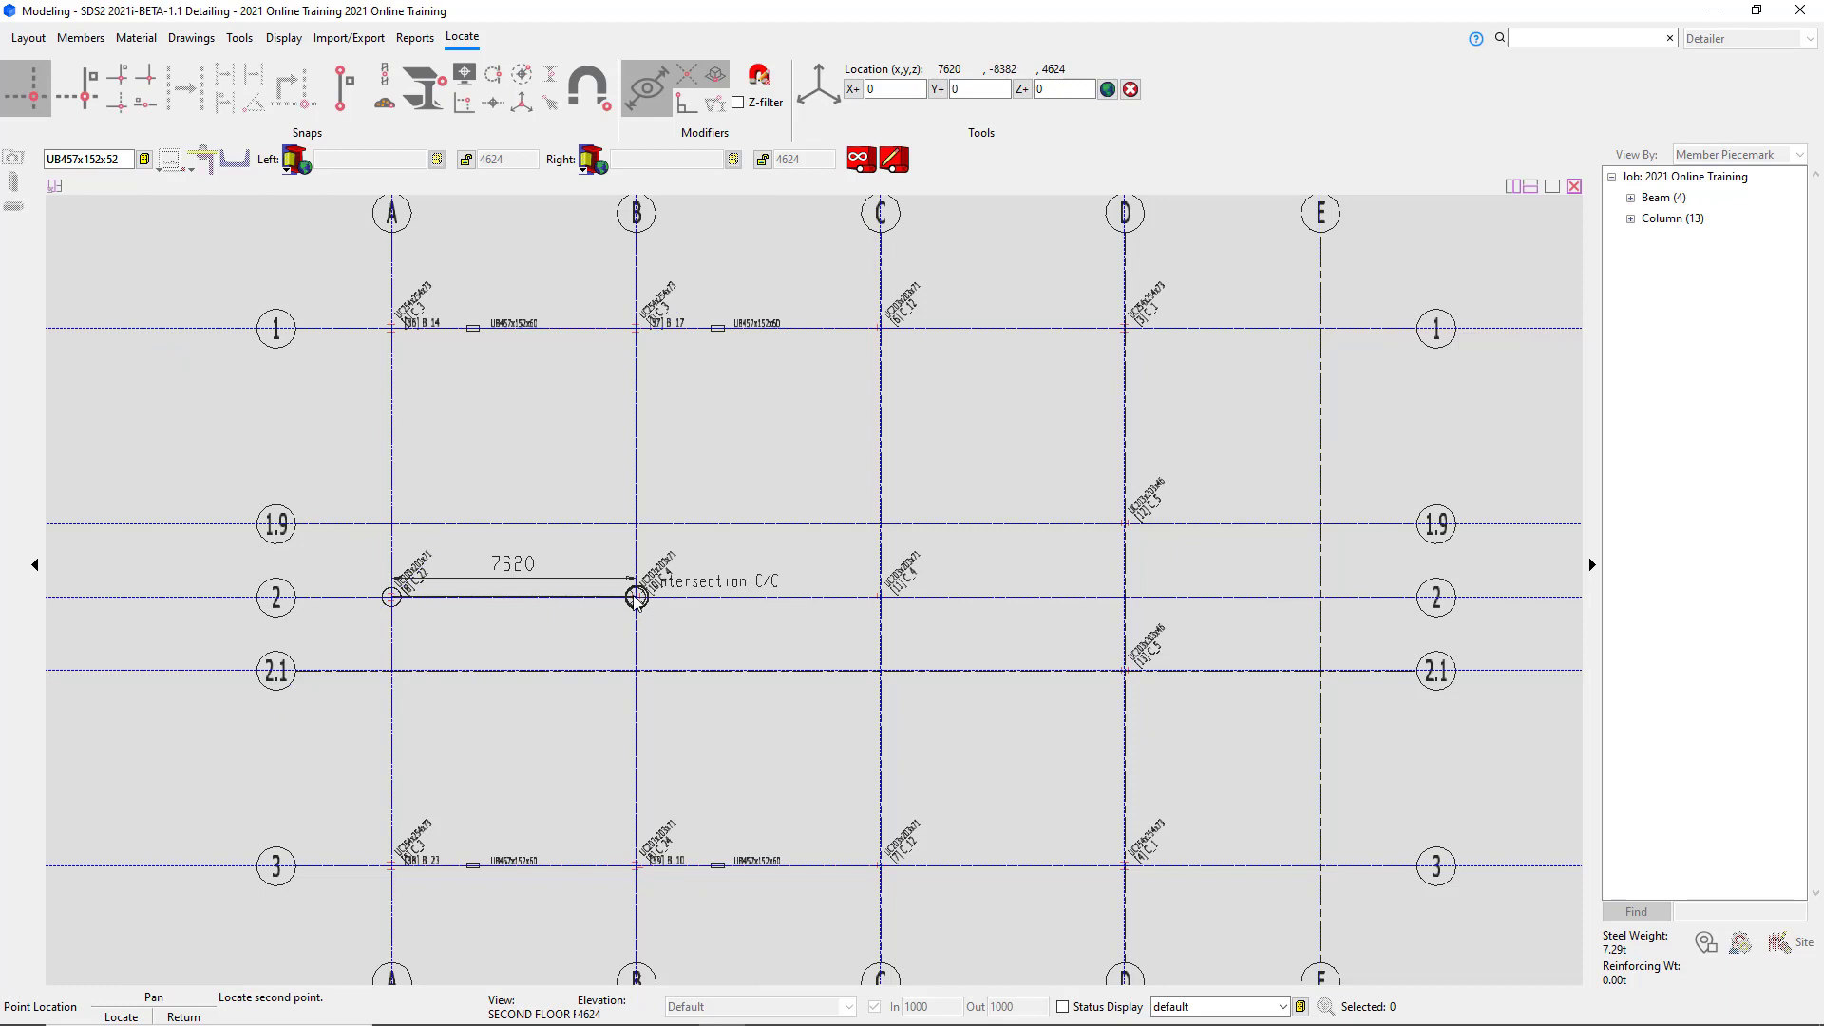
click(637, 597)
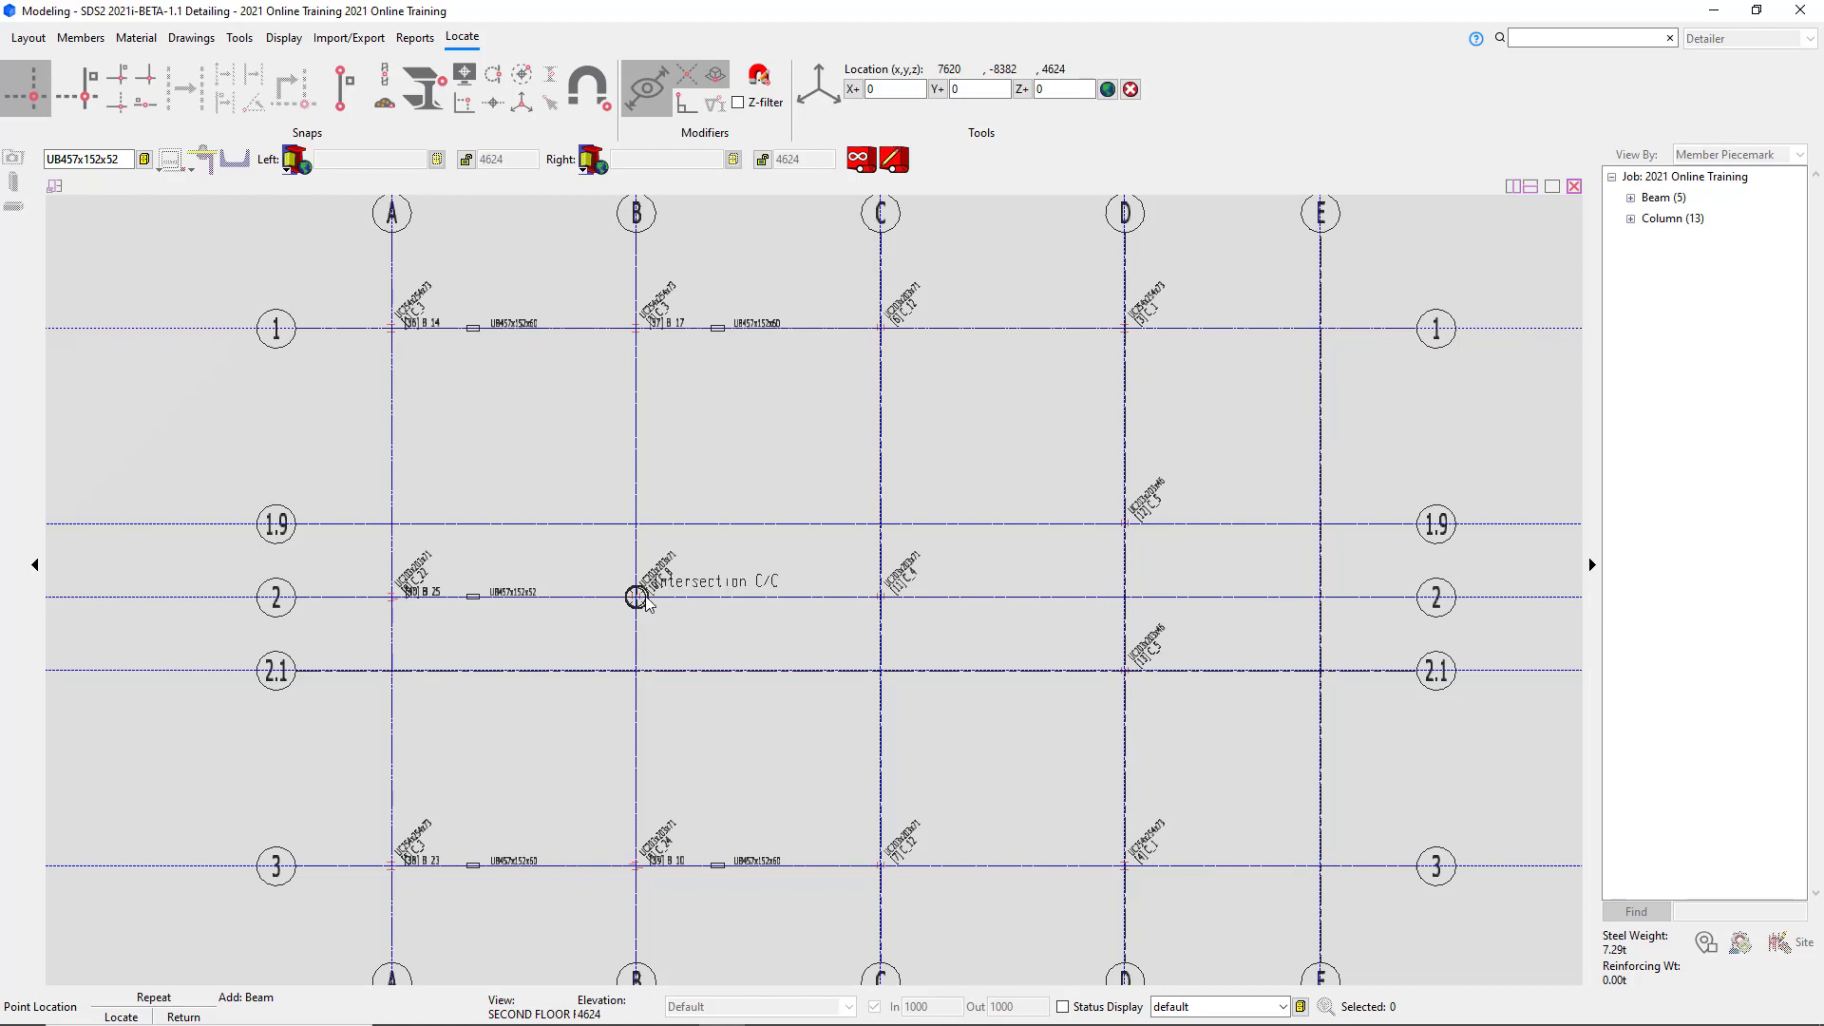
Add a UB457x152x52 beam along grid 2 from B to C.
click(645, 596)
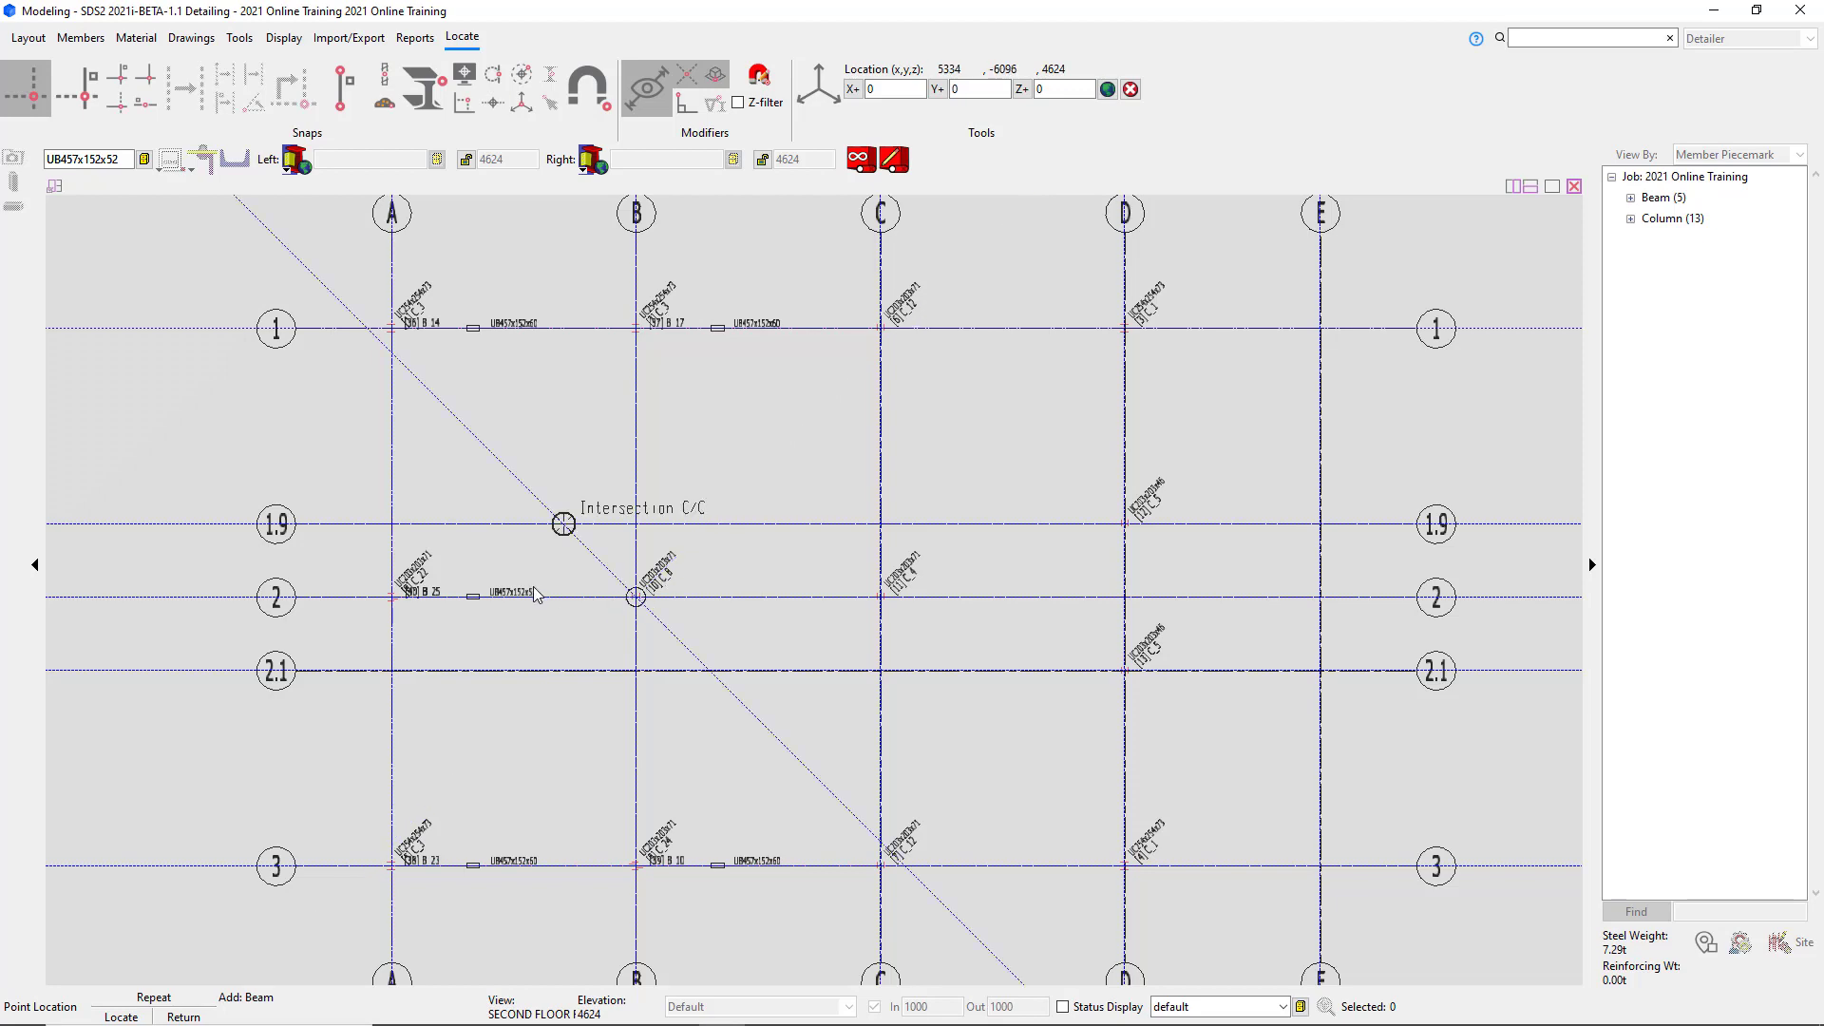
scroll(649, 596, up, 2)
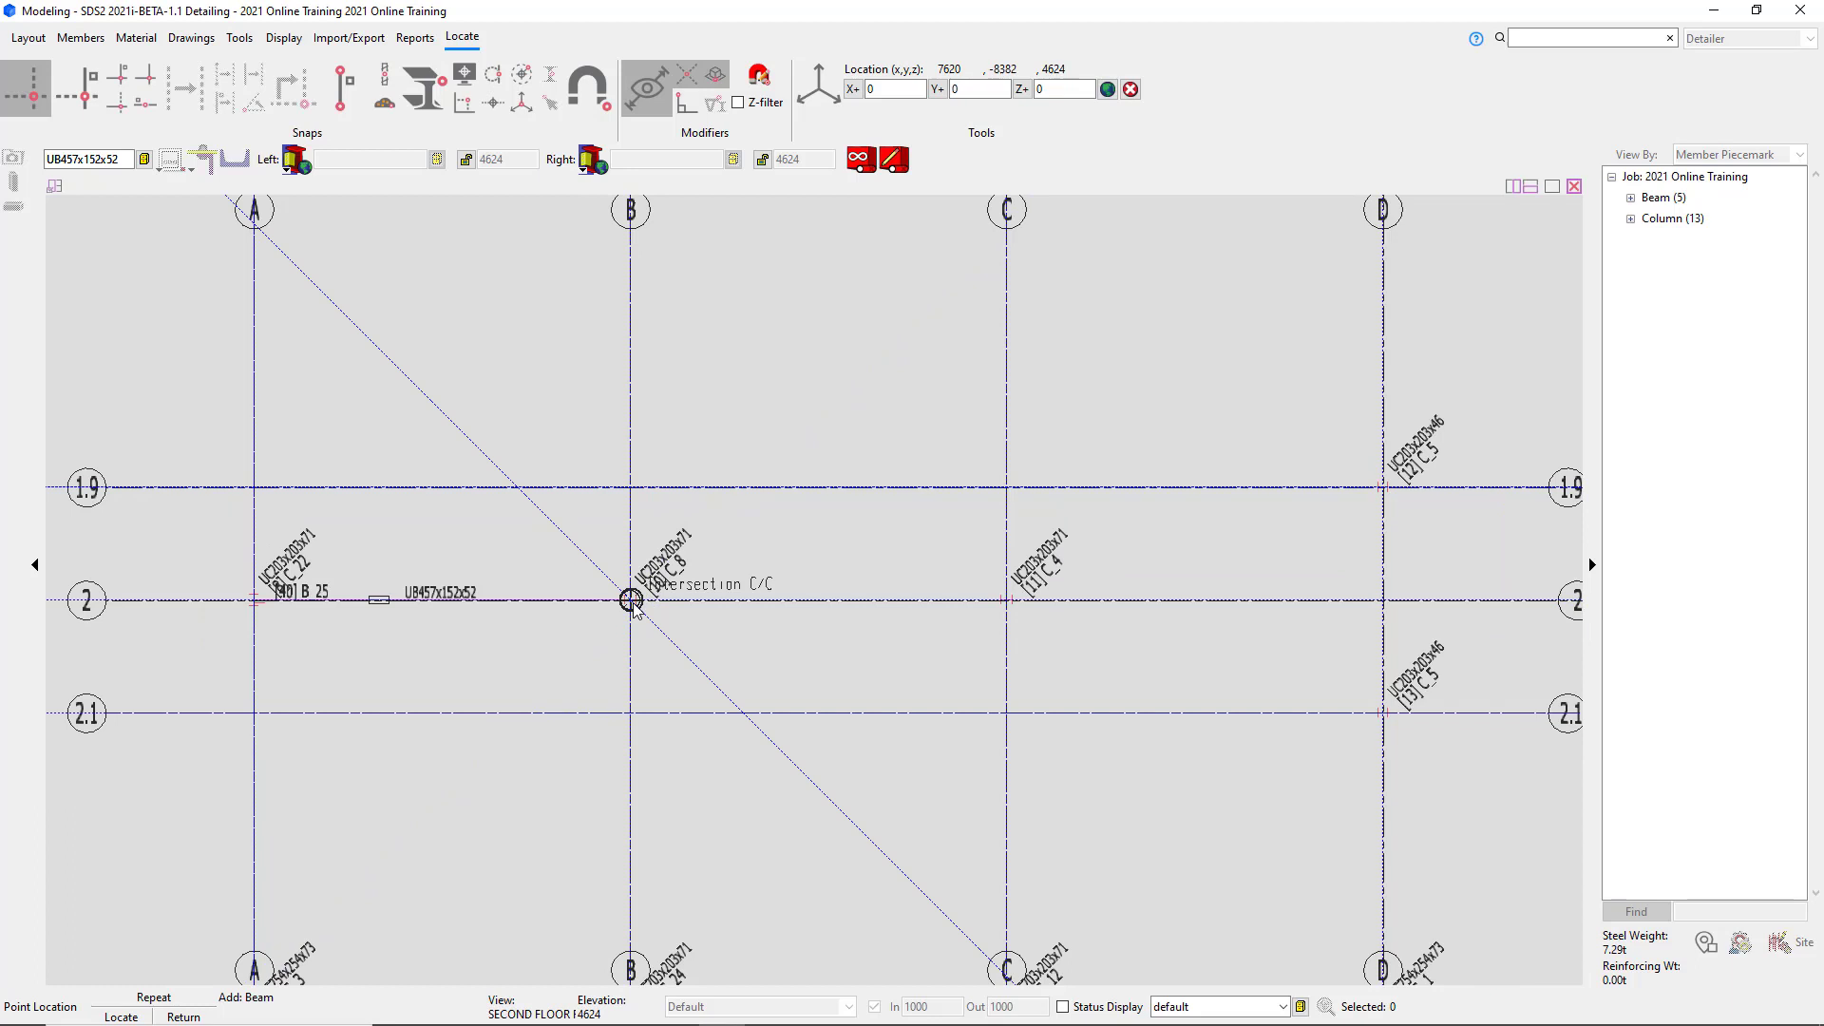
click(633, 605)
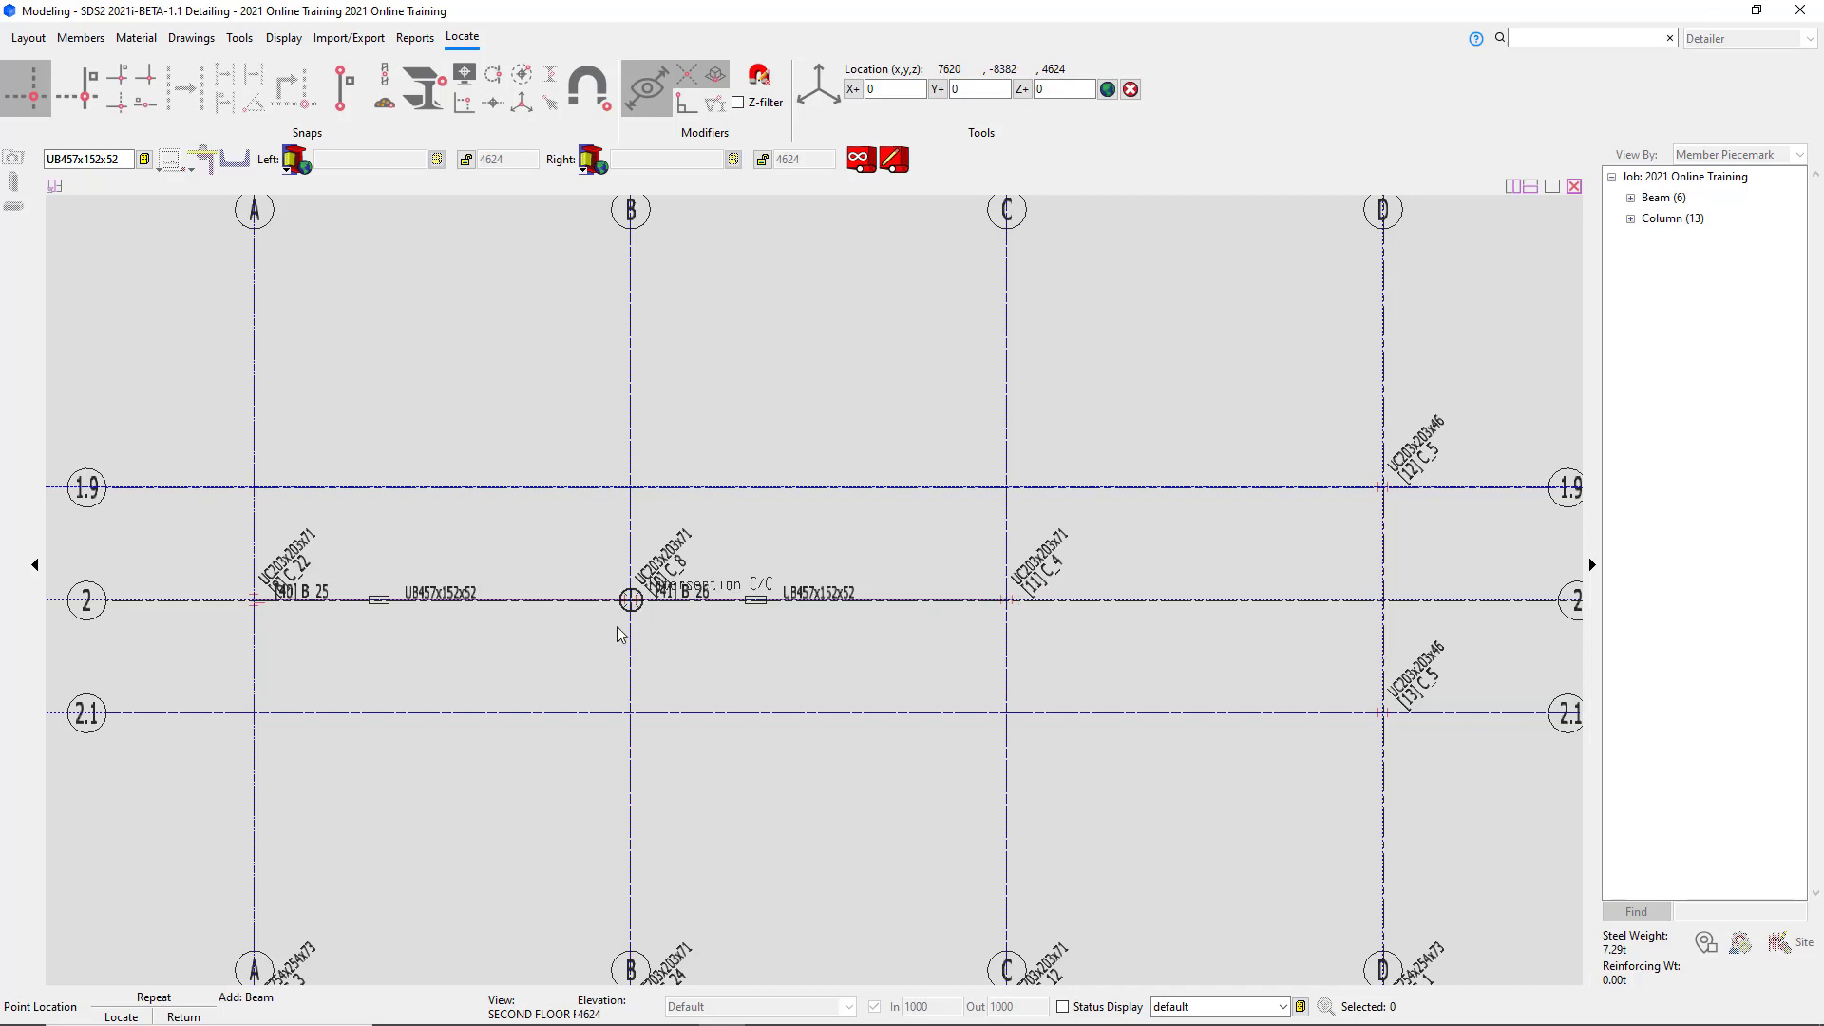
scroll(500, 684, down, 1)
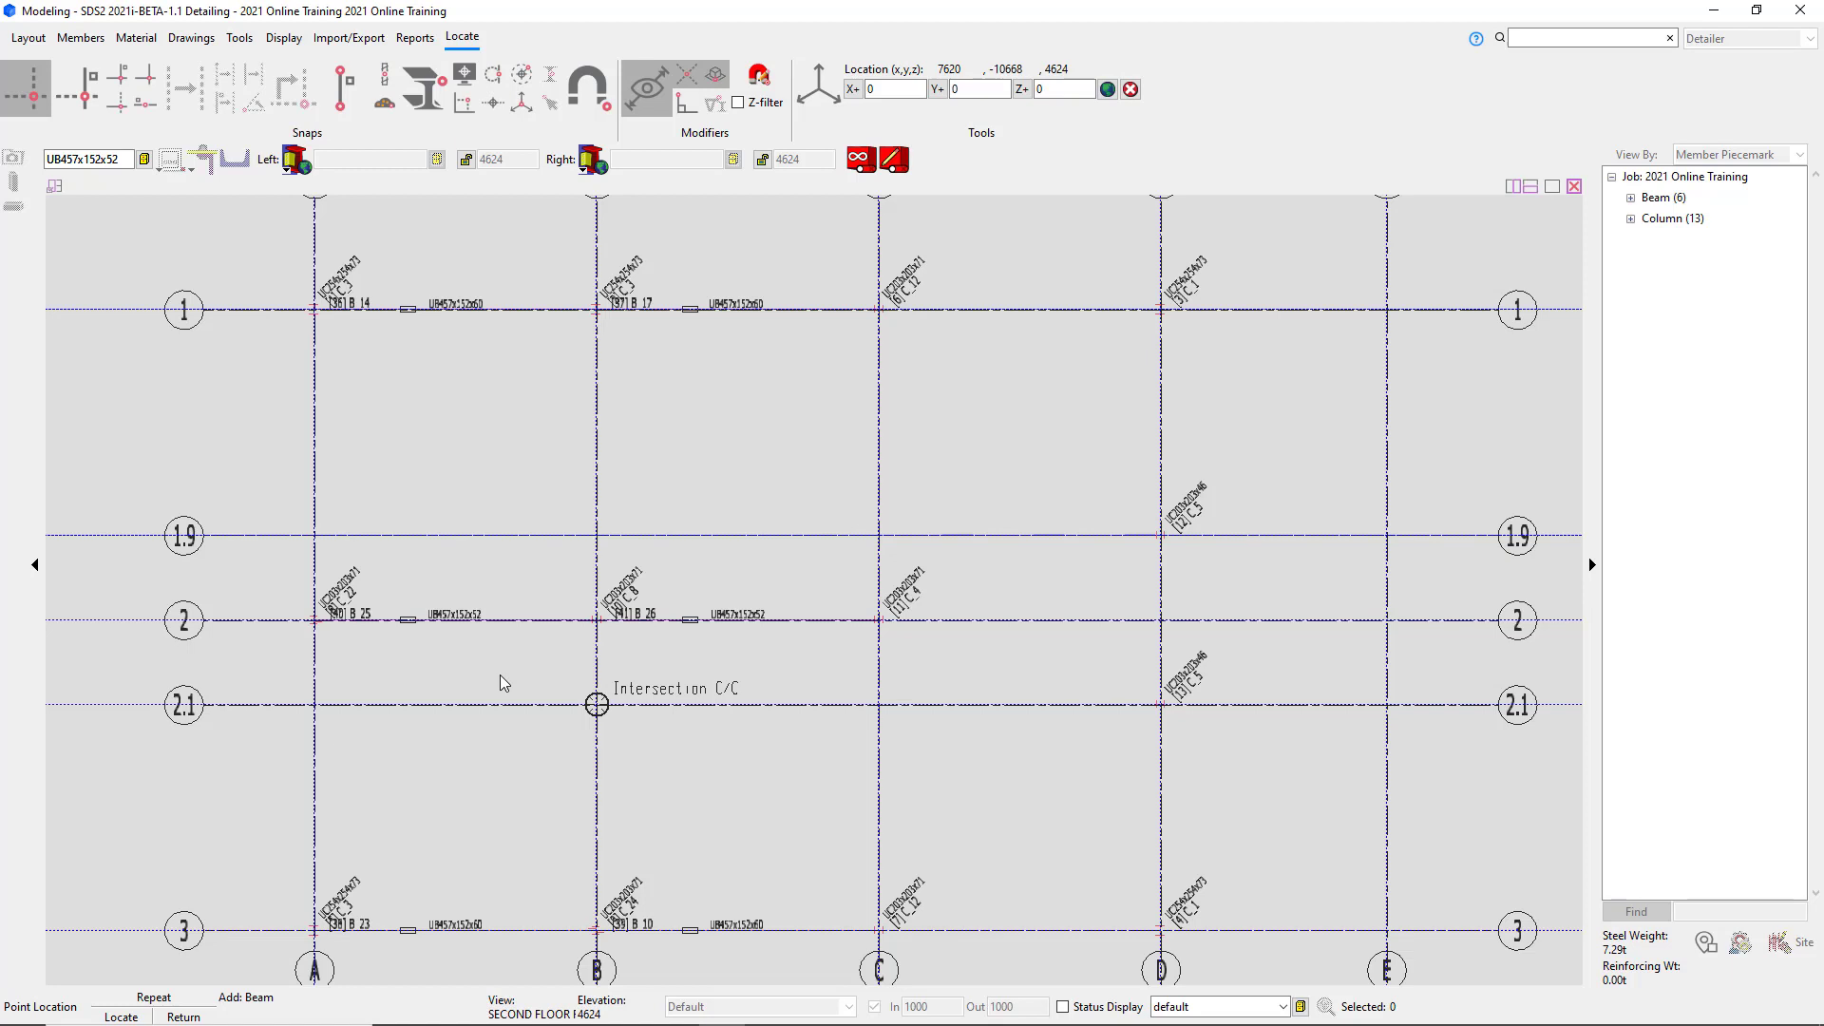
scroll(480, 702, down, 1)
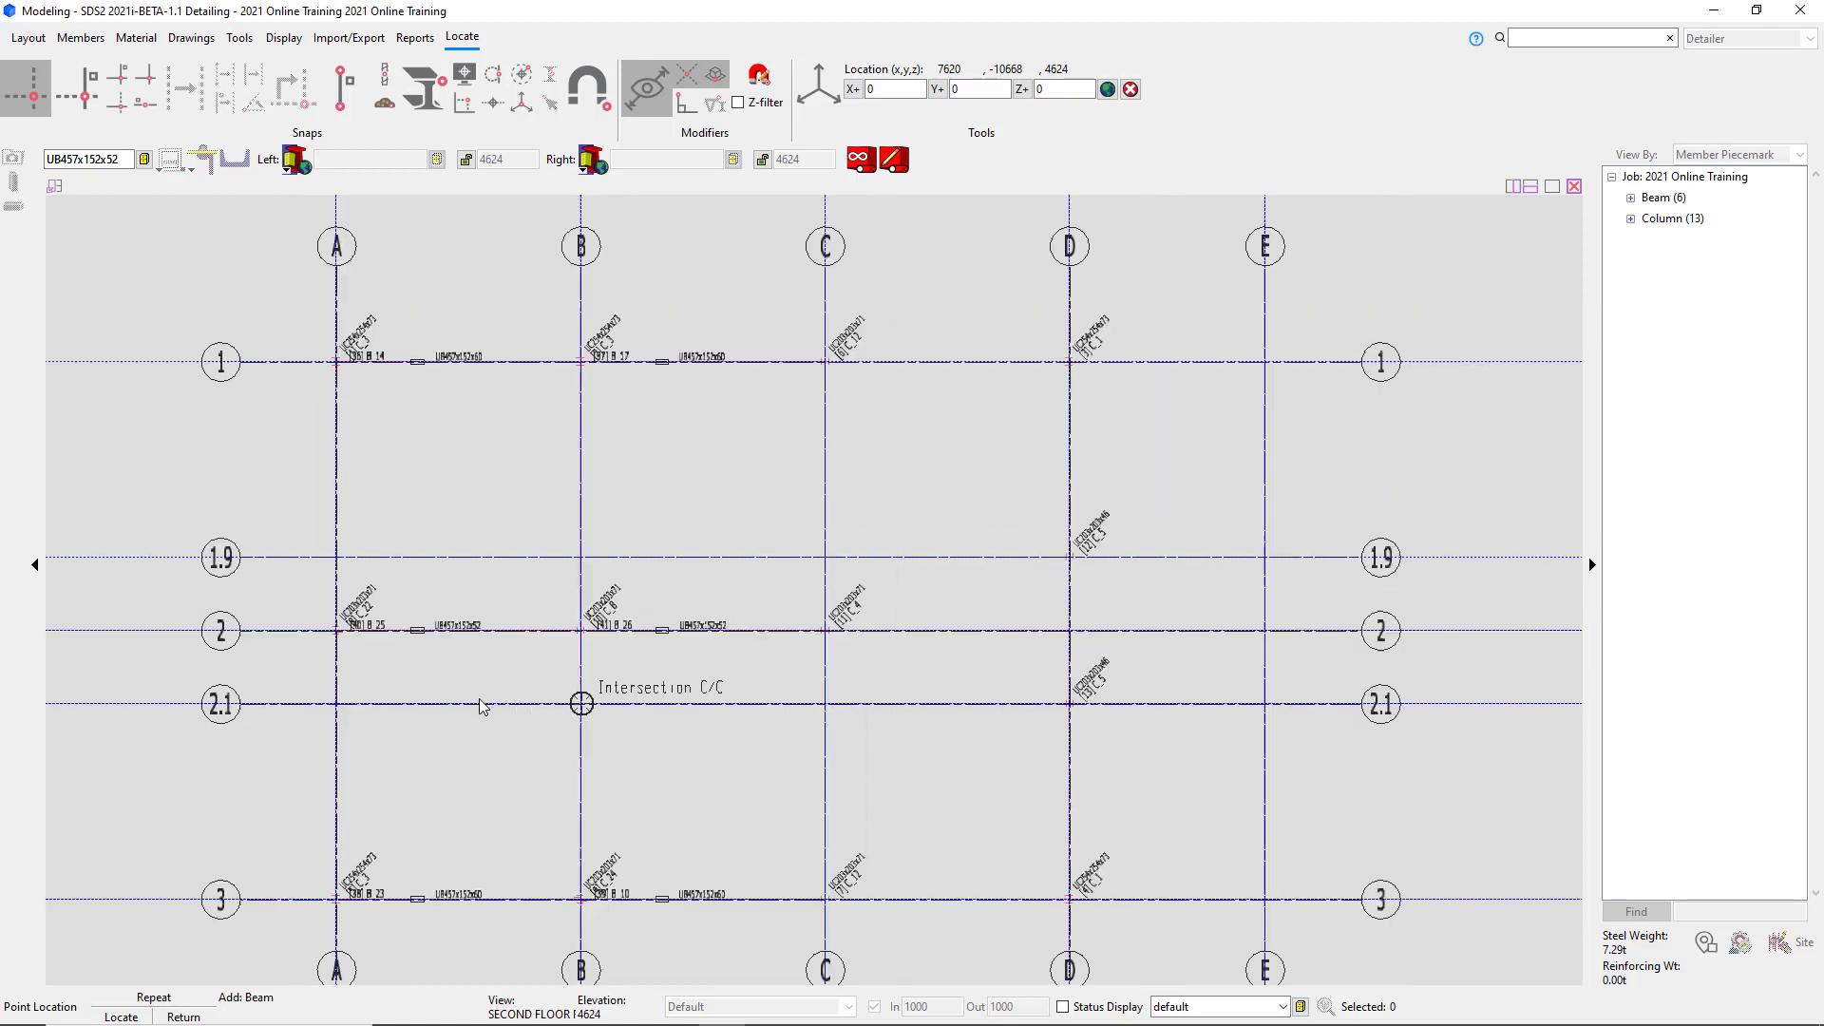
Add UB457x152x52 beams from C to D along grid 1 and along grid 3.
scroll(998, 273, up, 2)
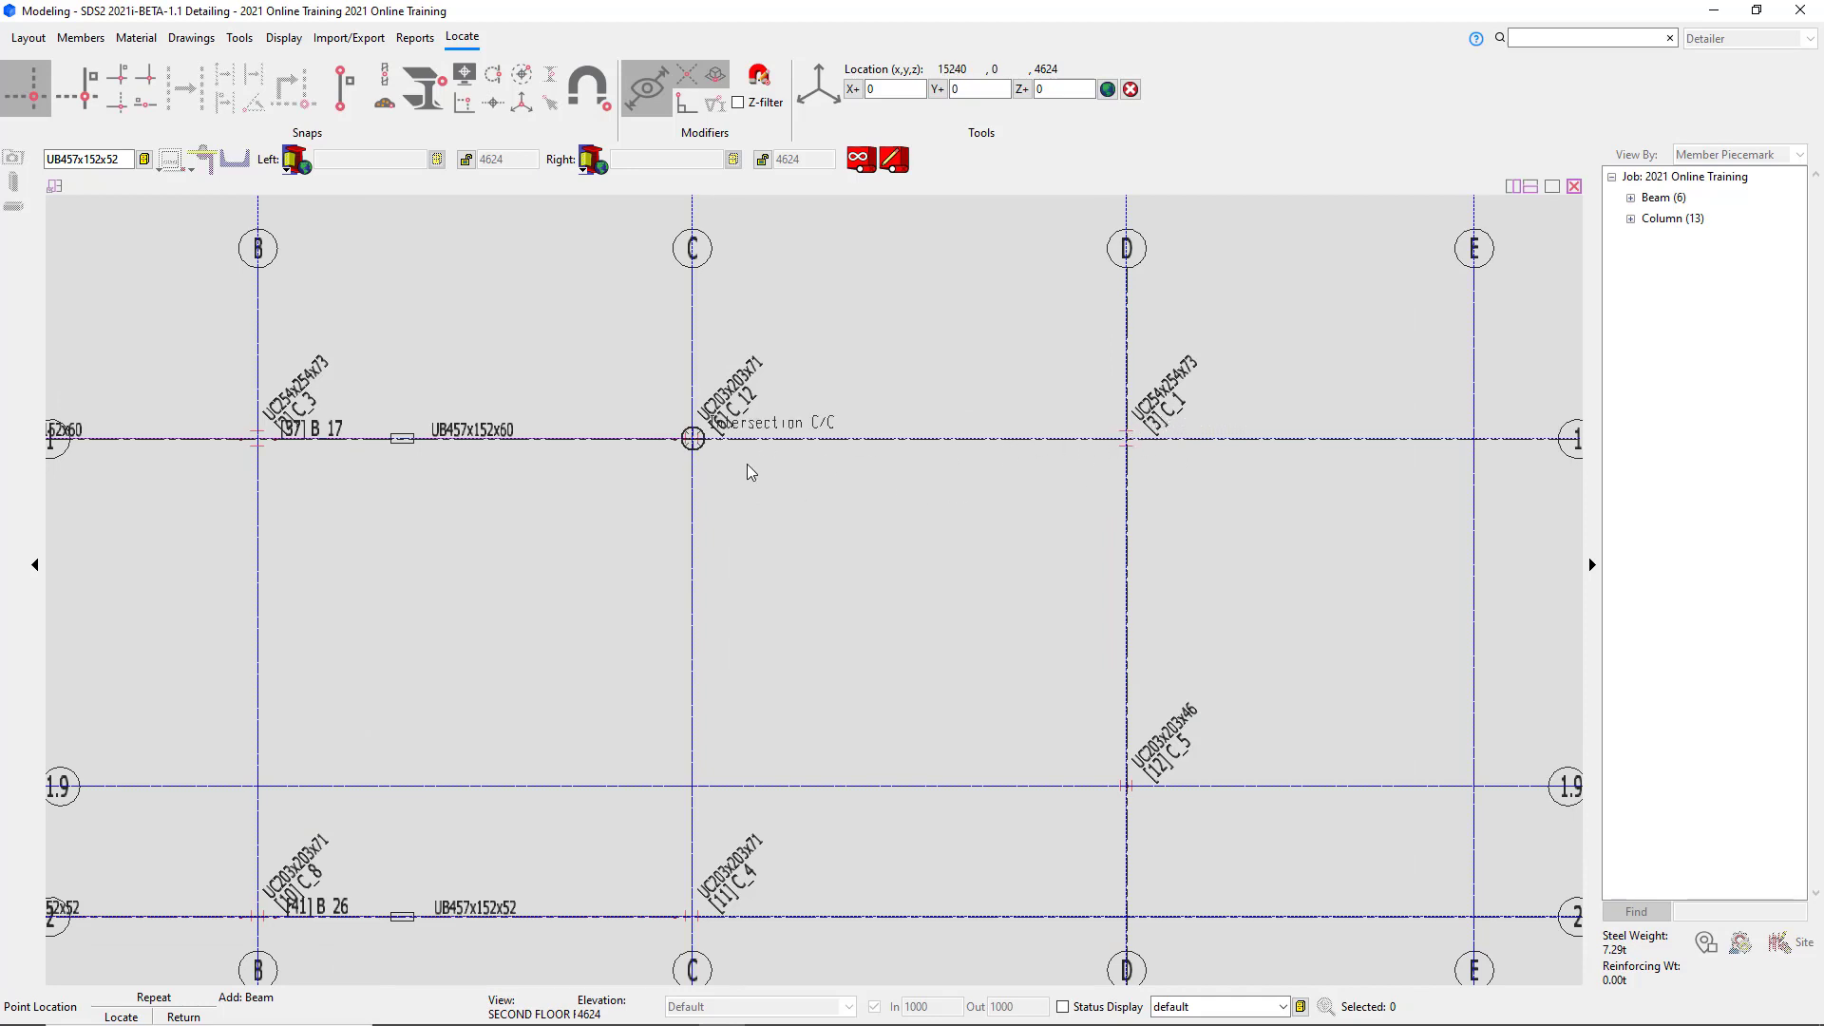
click(696, 443)
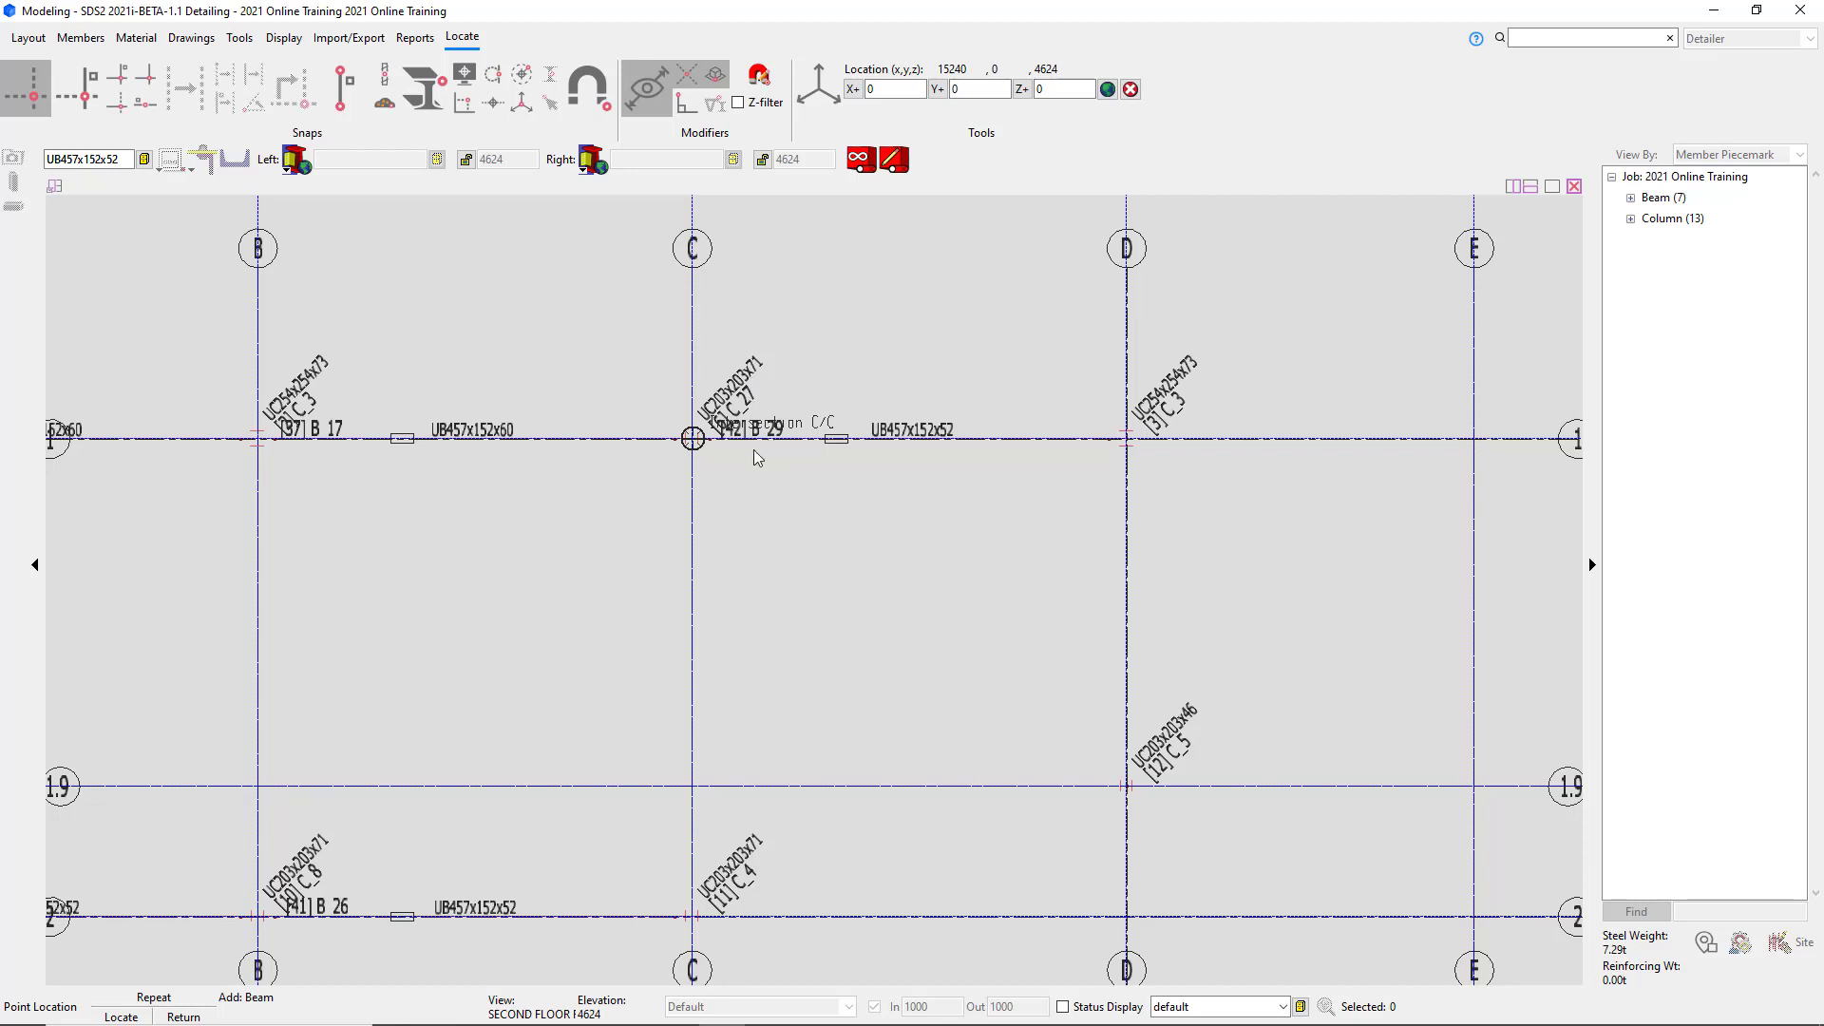
scroll(822, 437, down, 3)
scroll(855, 796, up, 2)
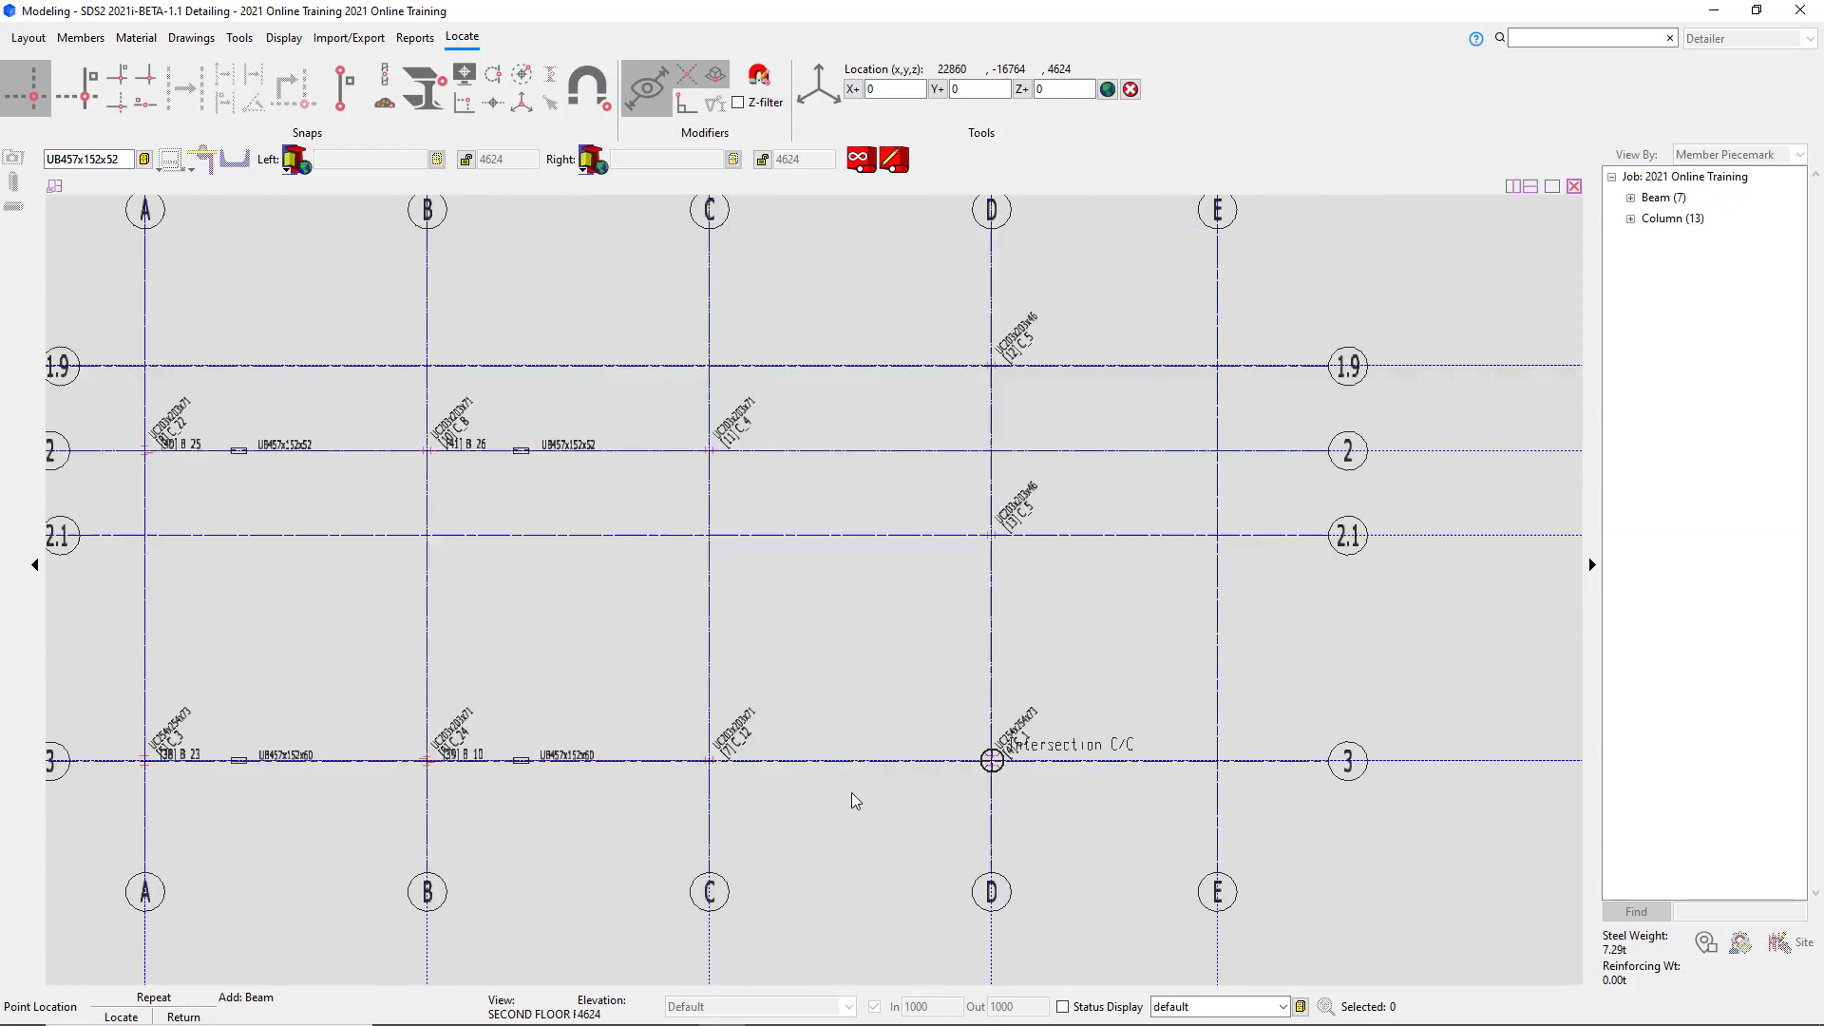
scroll(833, 795, up, 2)
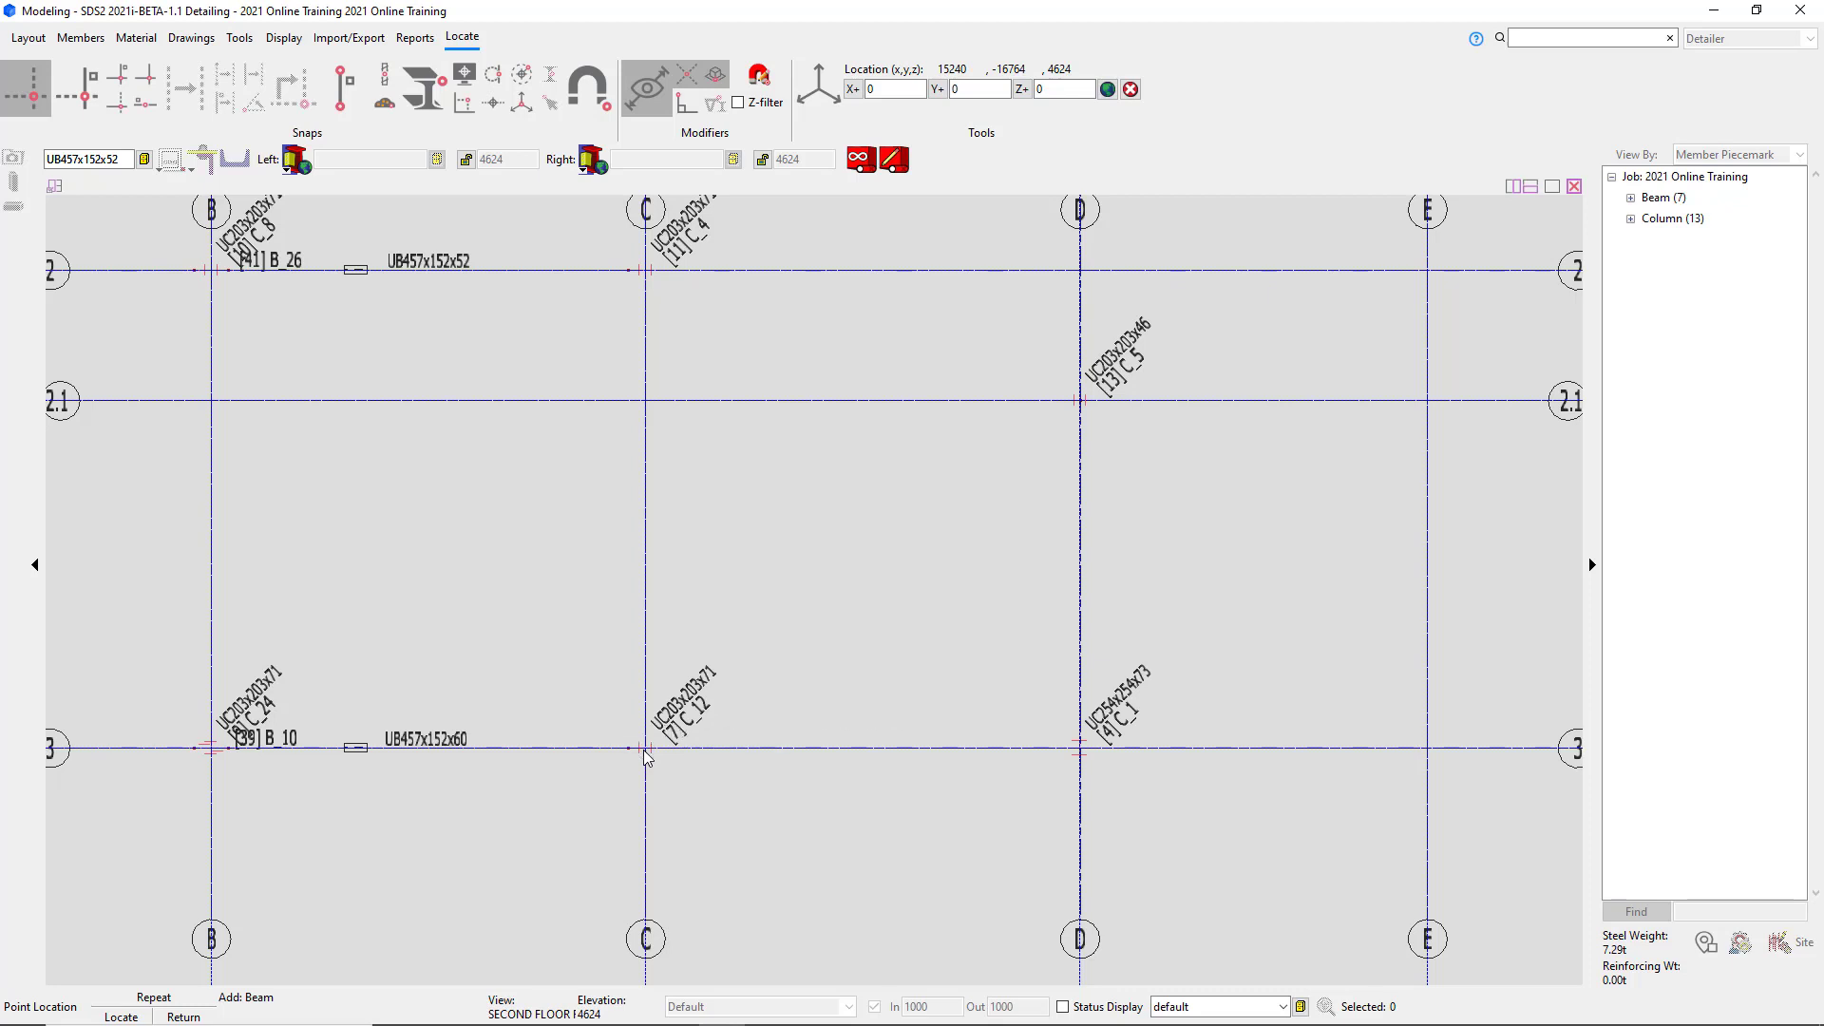
click(646, 748)
scroll(646, 748, up, 1)
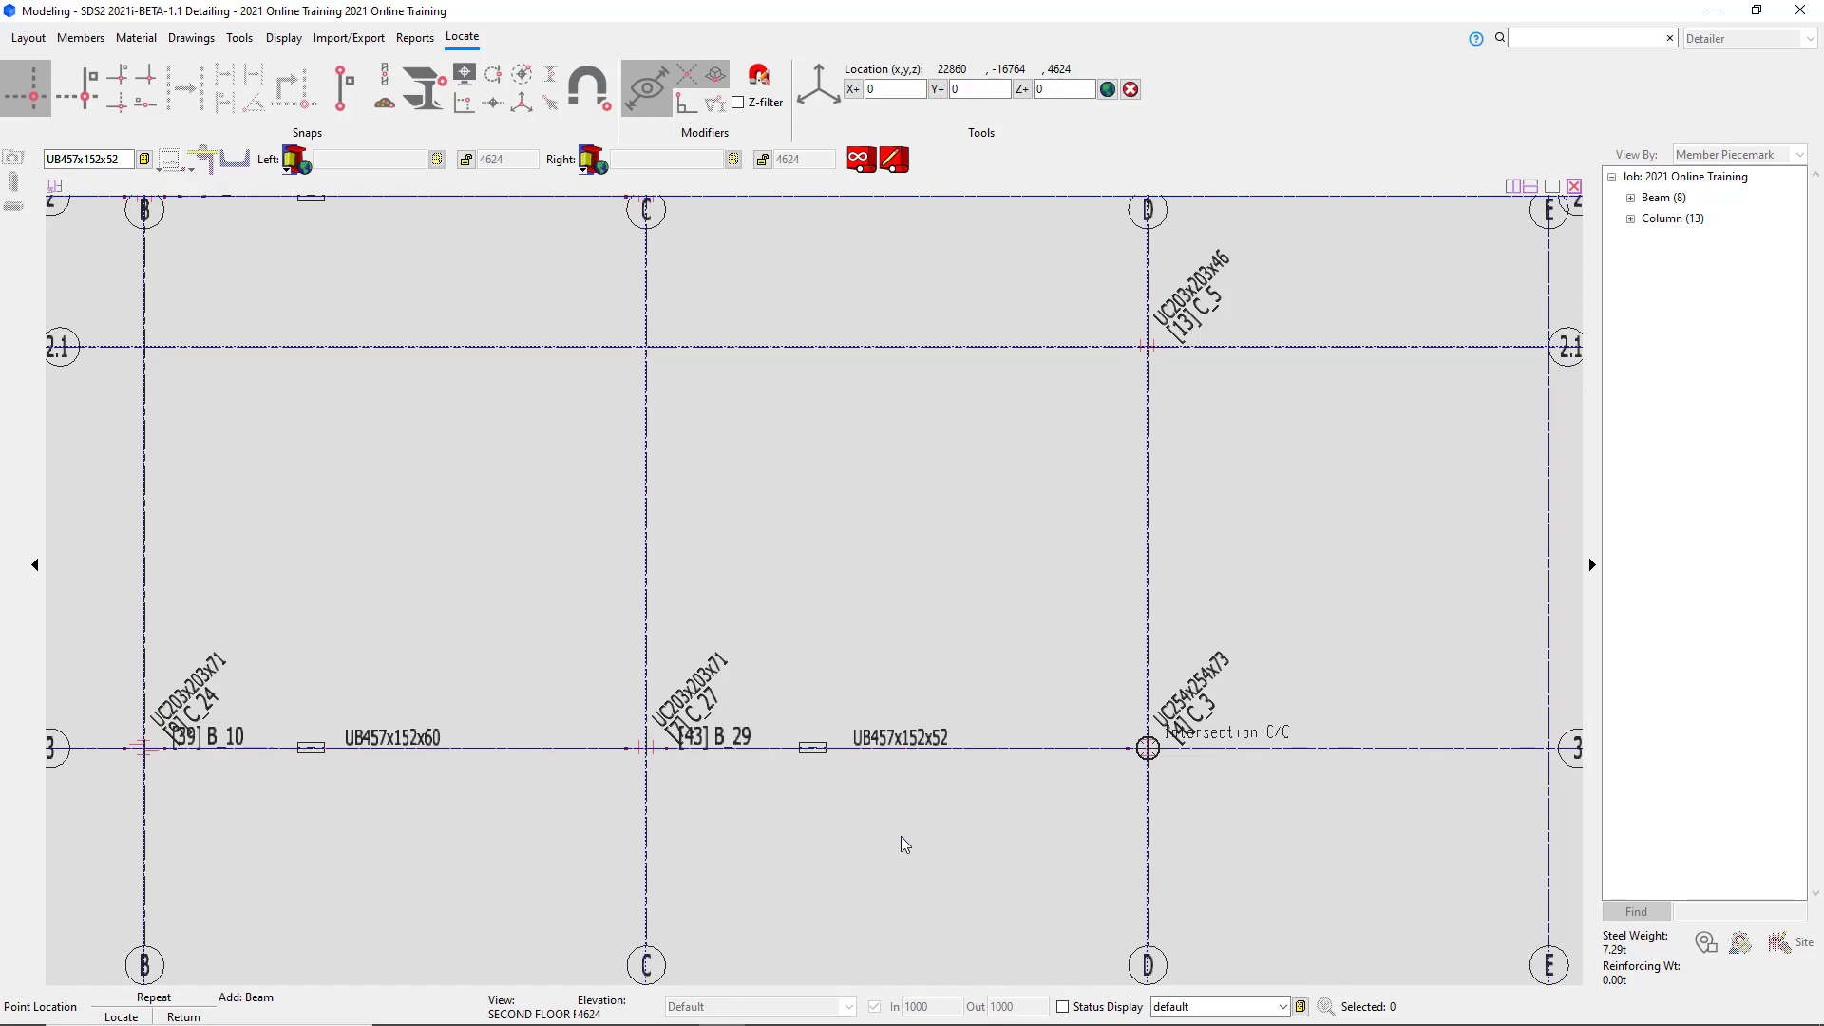
Change the beam section to UB406x140x39 and add the beam along grid 1.9 from C to D.
scroll(860, 613, down, 4)
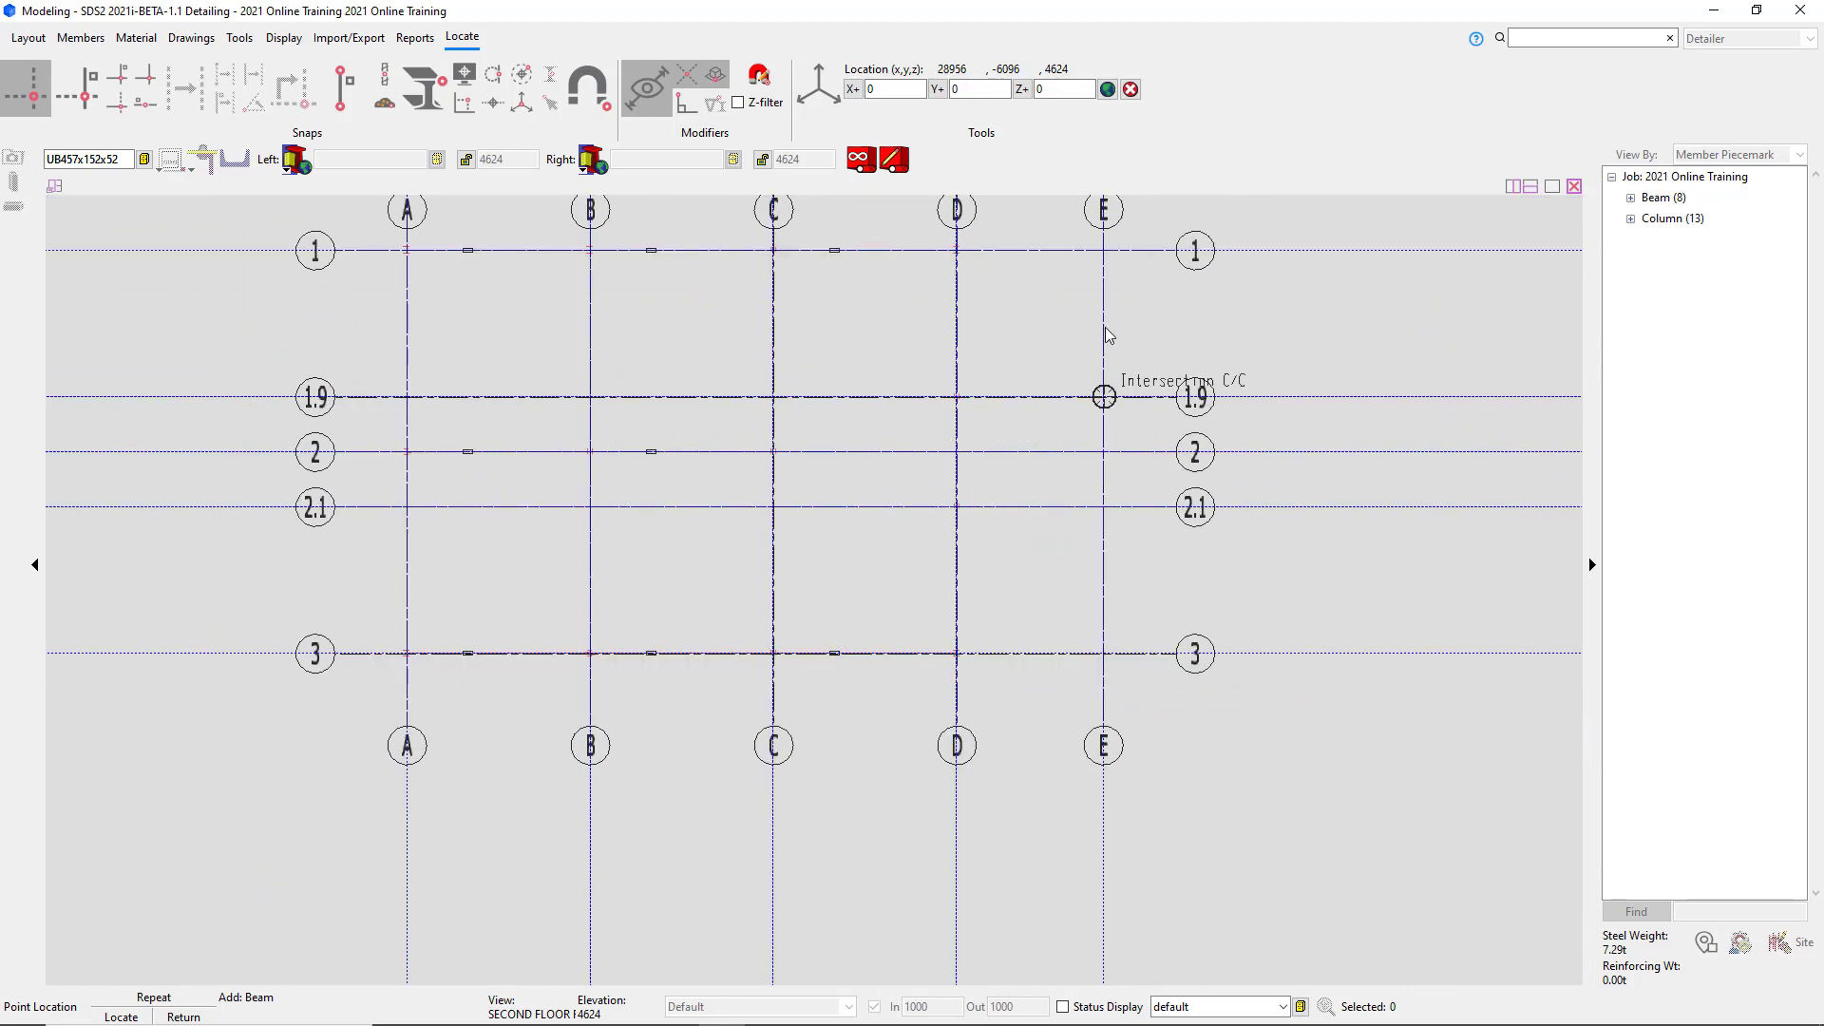
scroll(848, 342, up, 2)
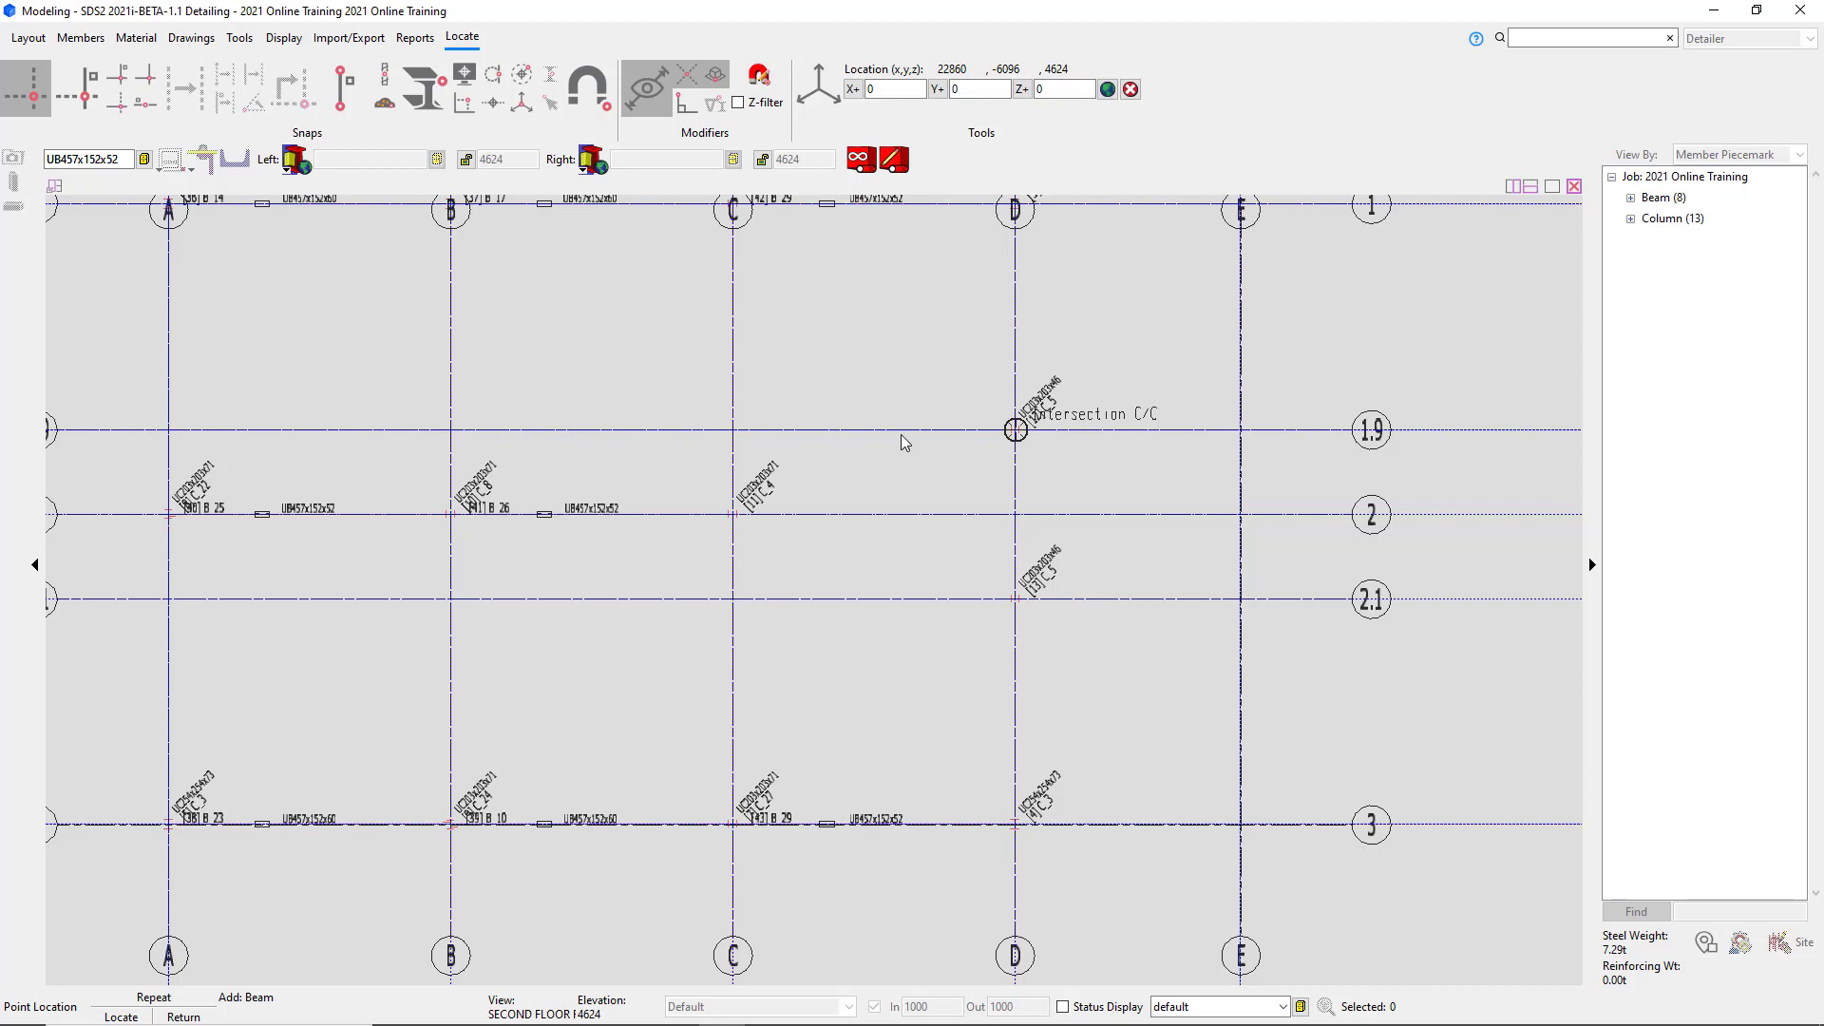
click(143, 160)
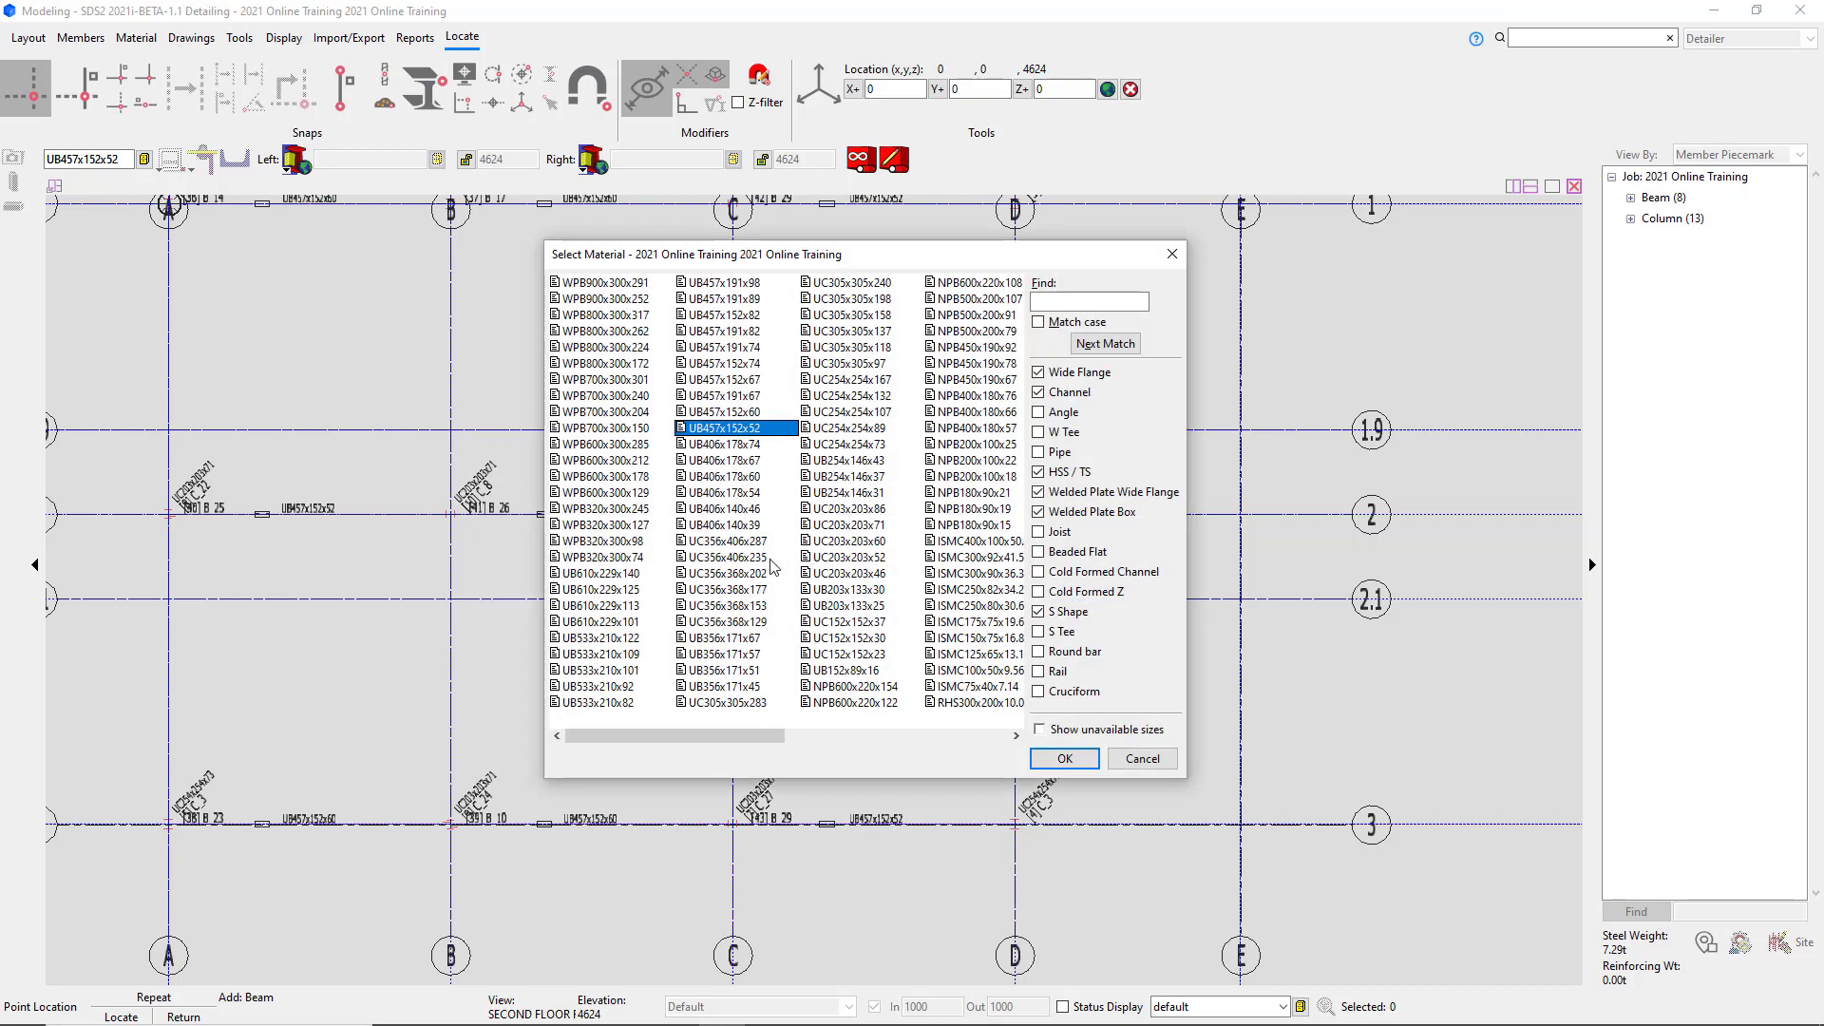
click(732, 526)
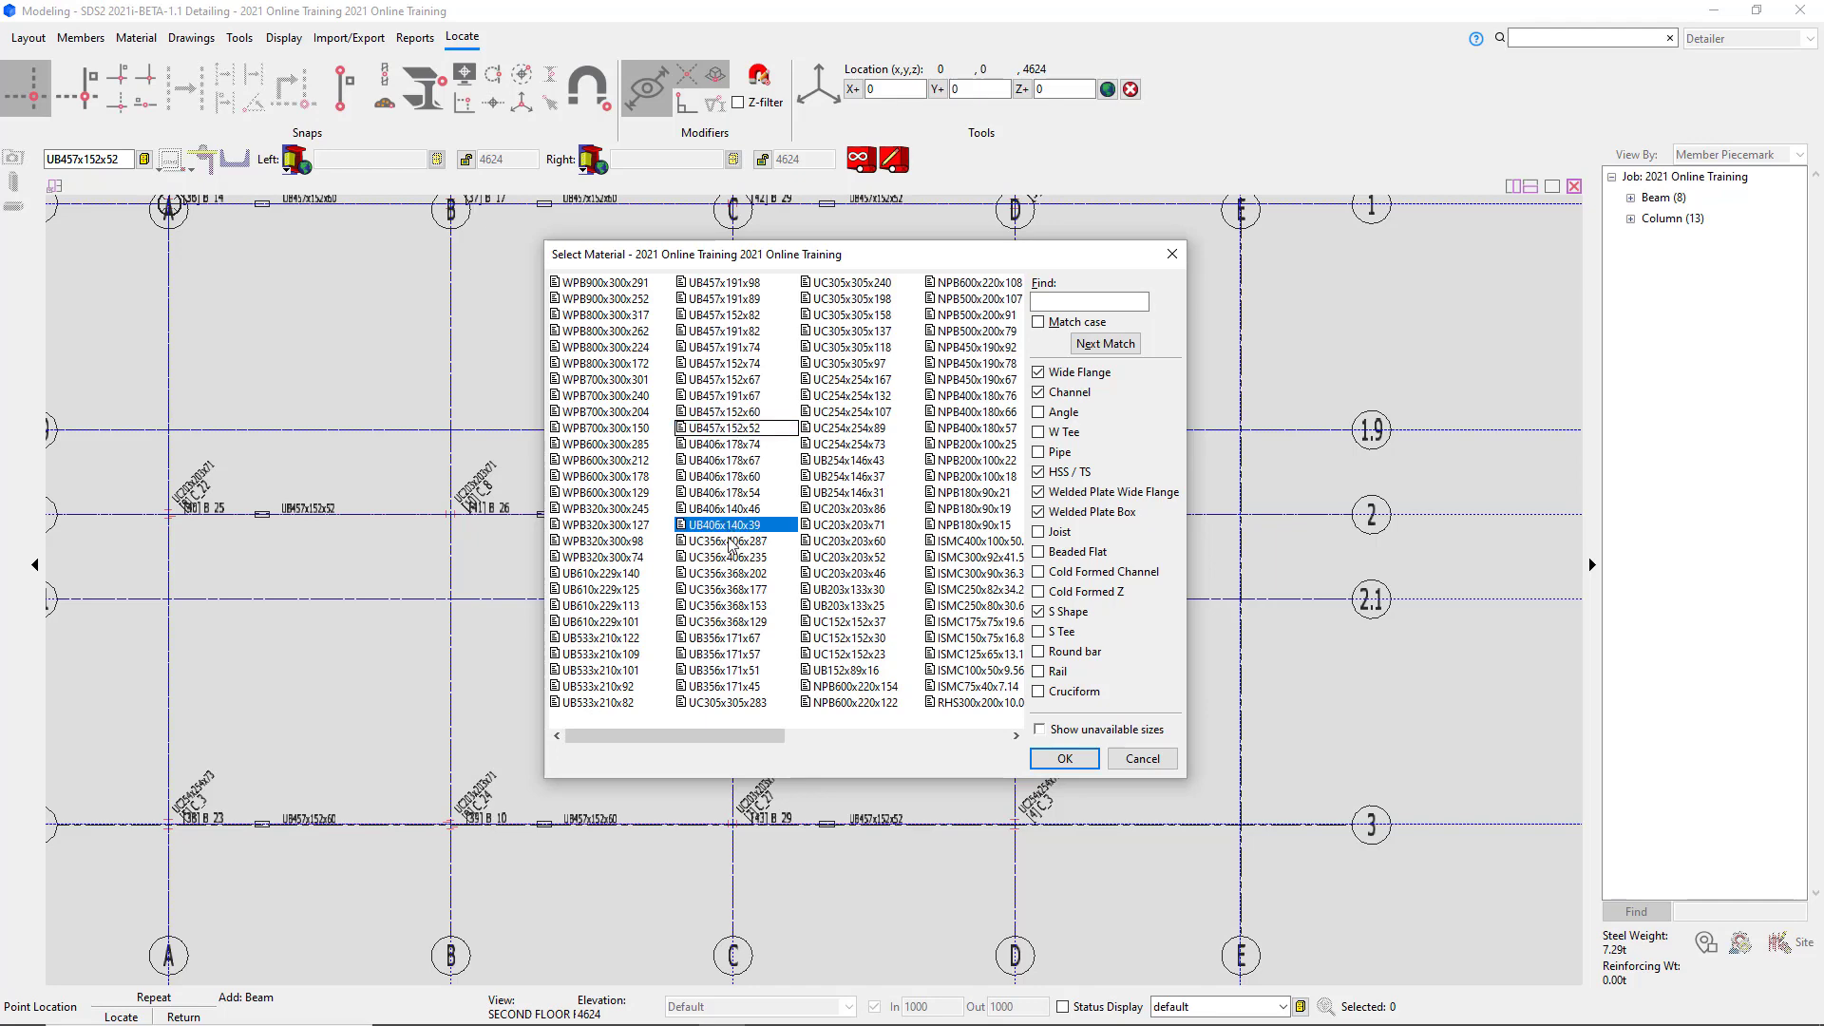
click(1065, 758)
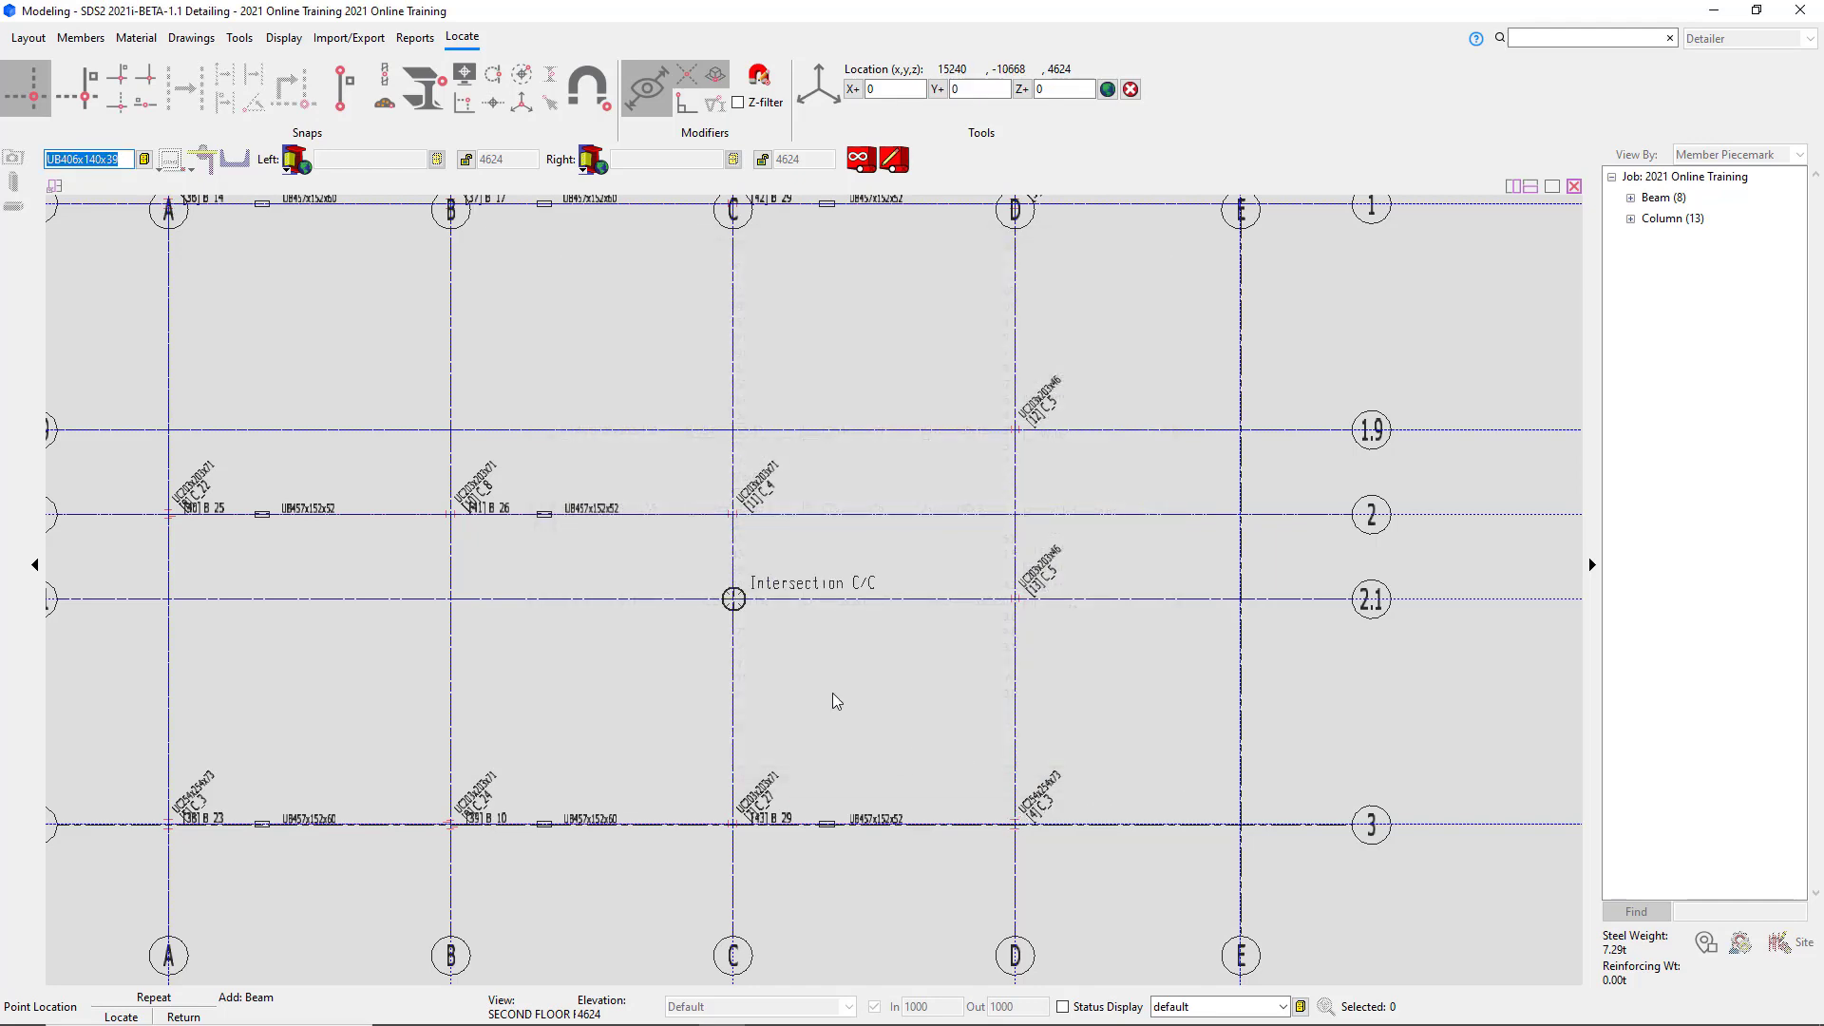
click(740, 435)
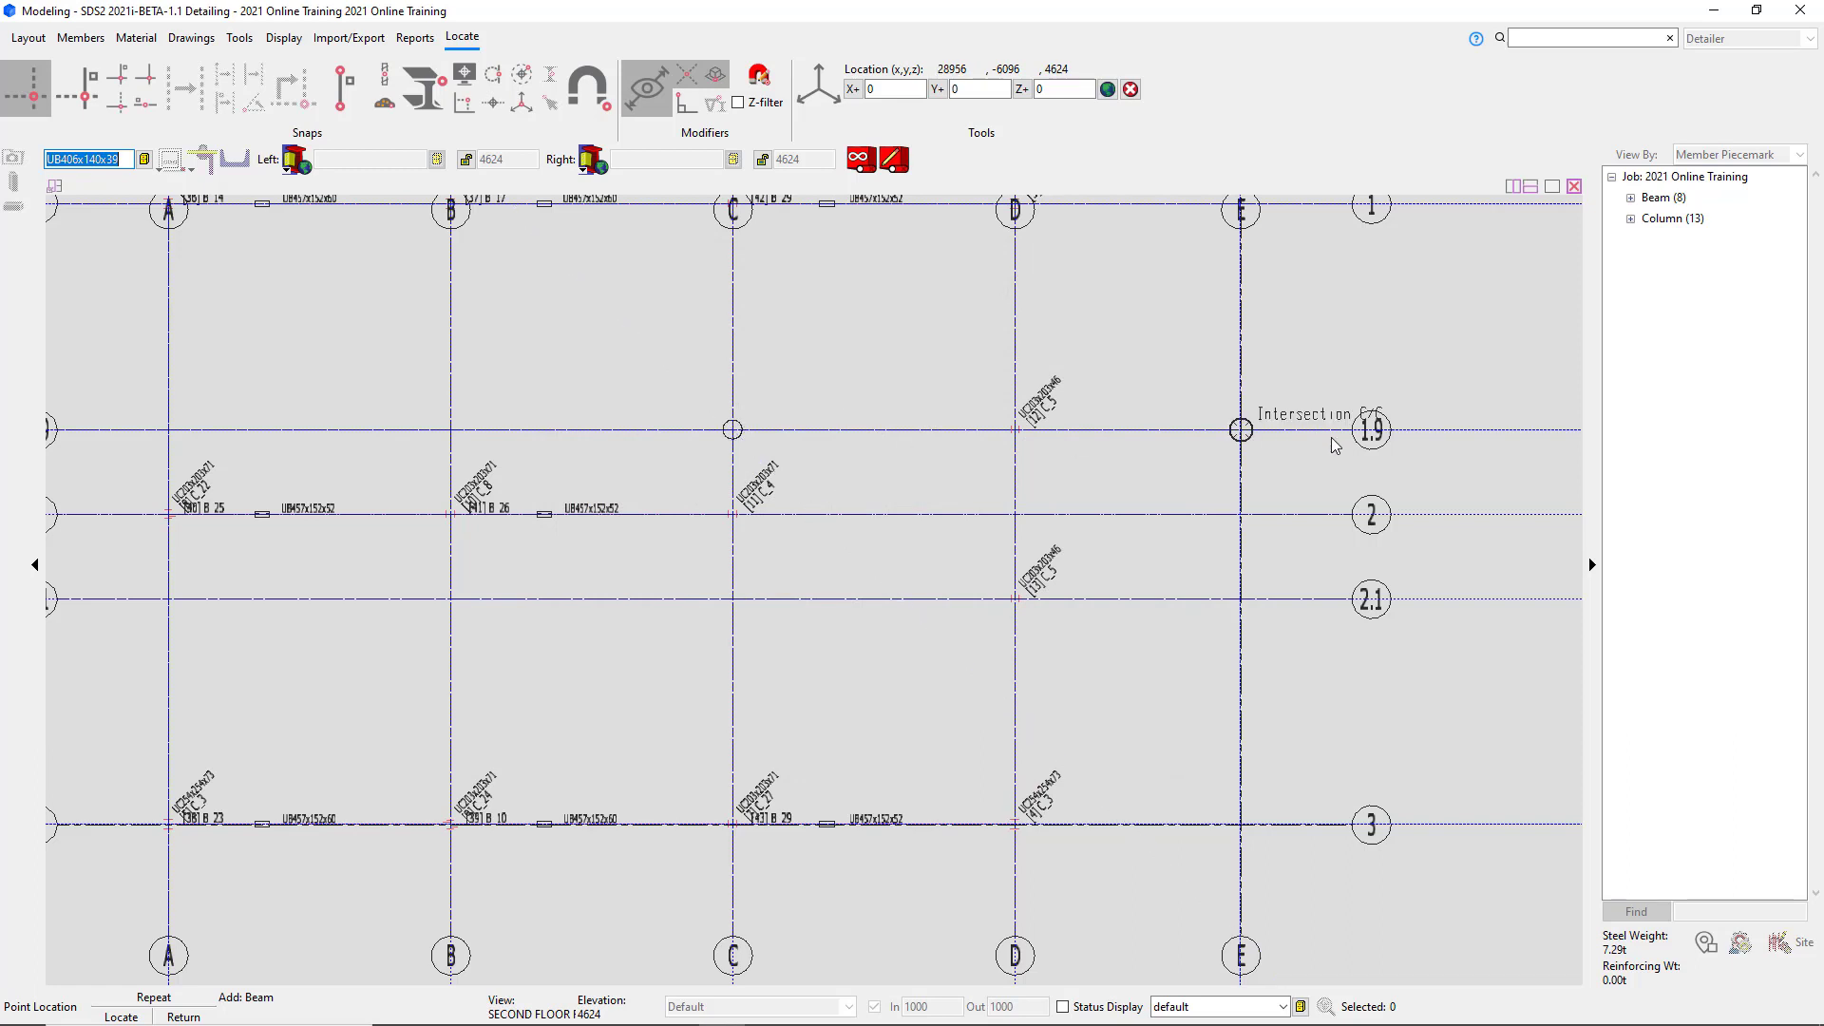
click(733, 433)
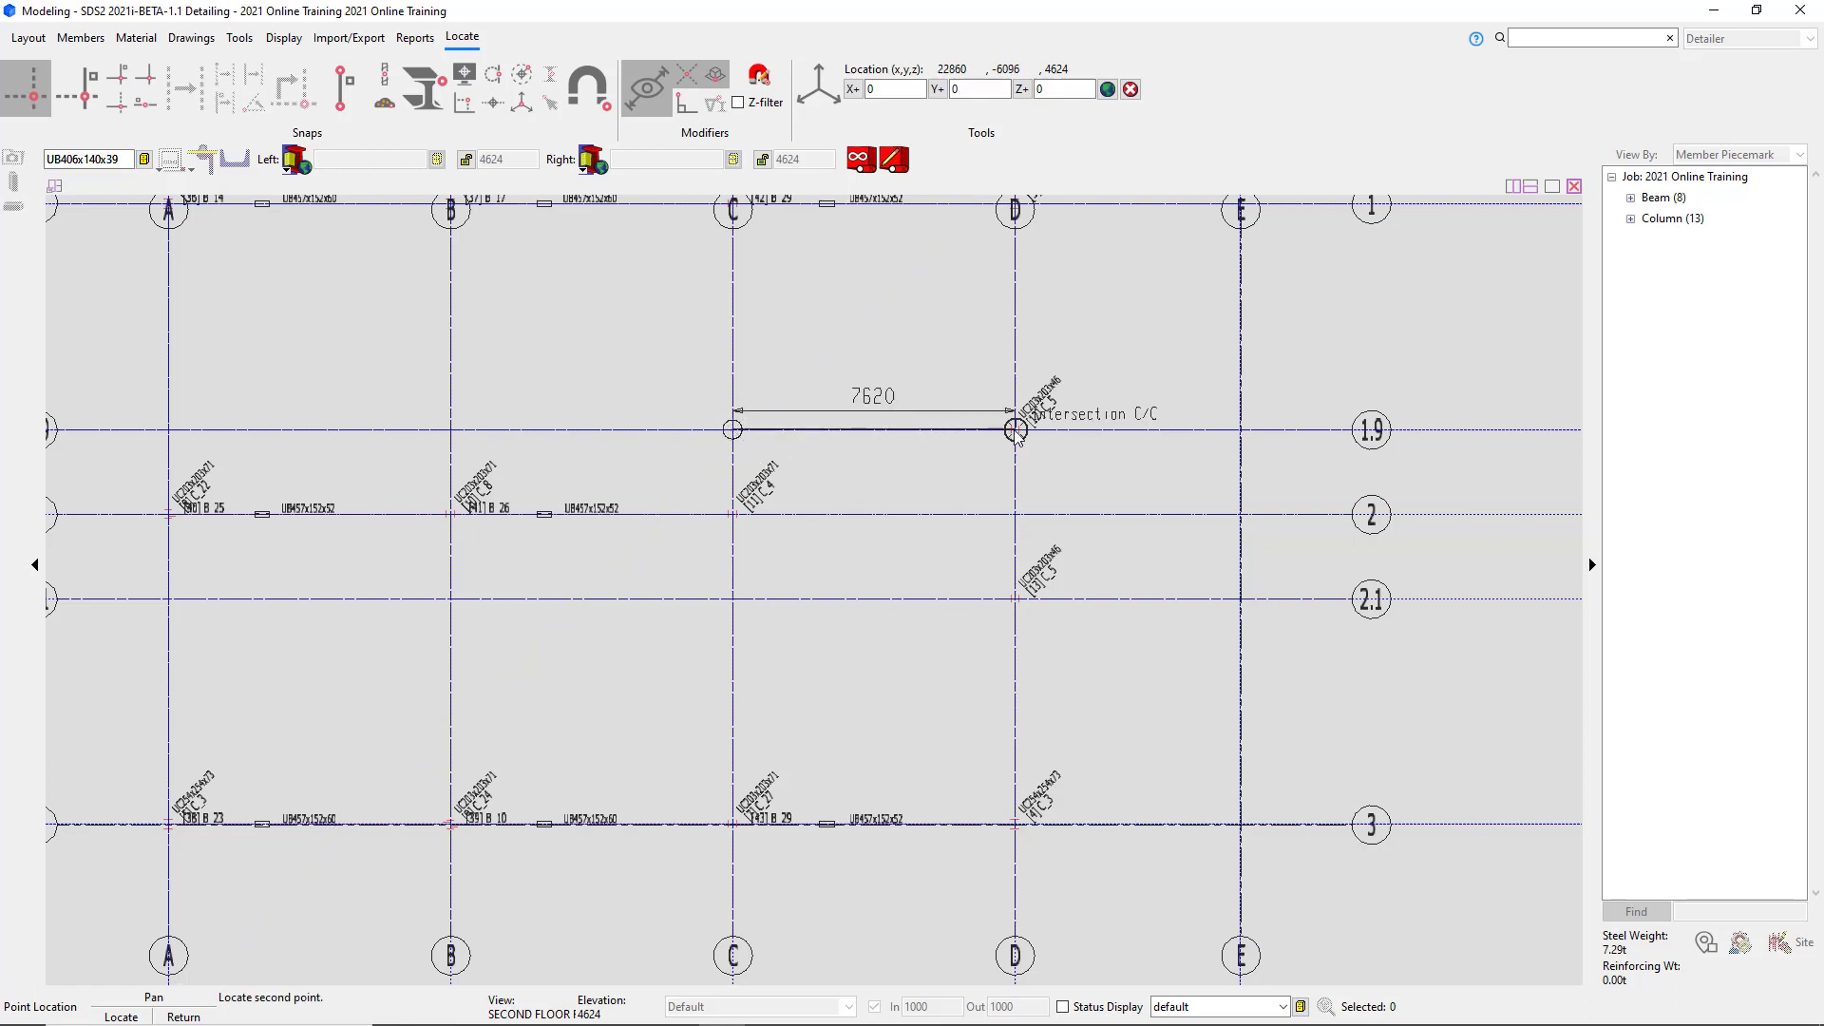
click(1015, 431)
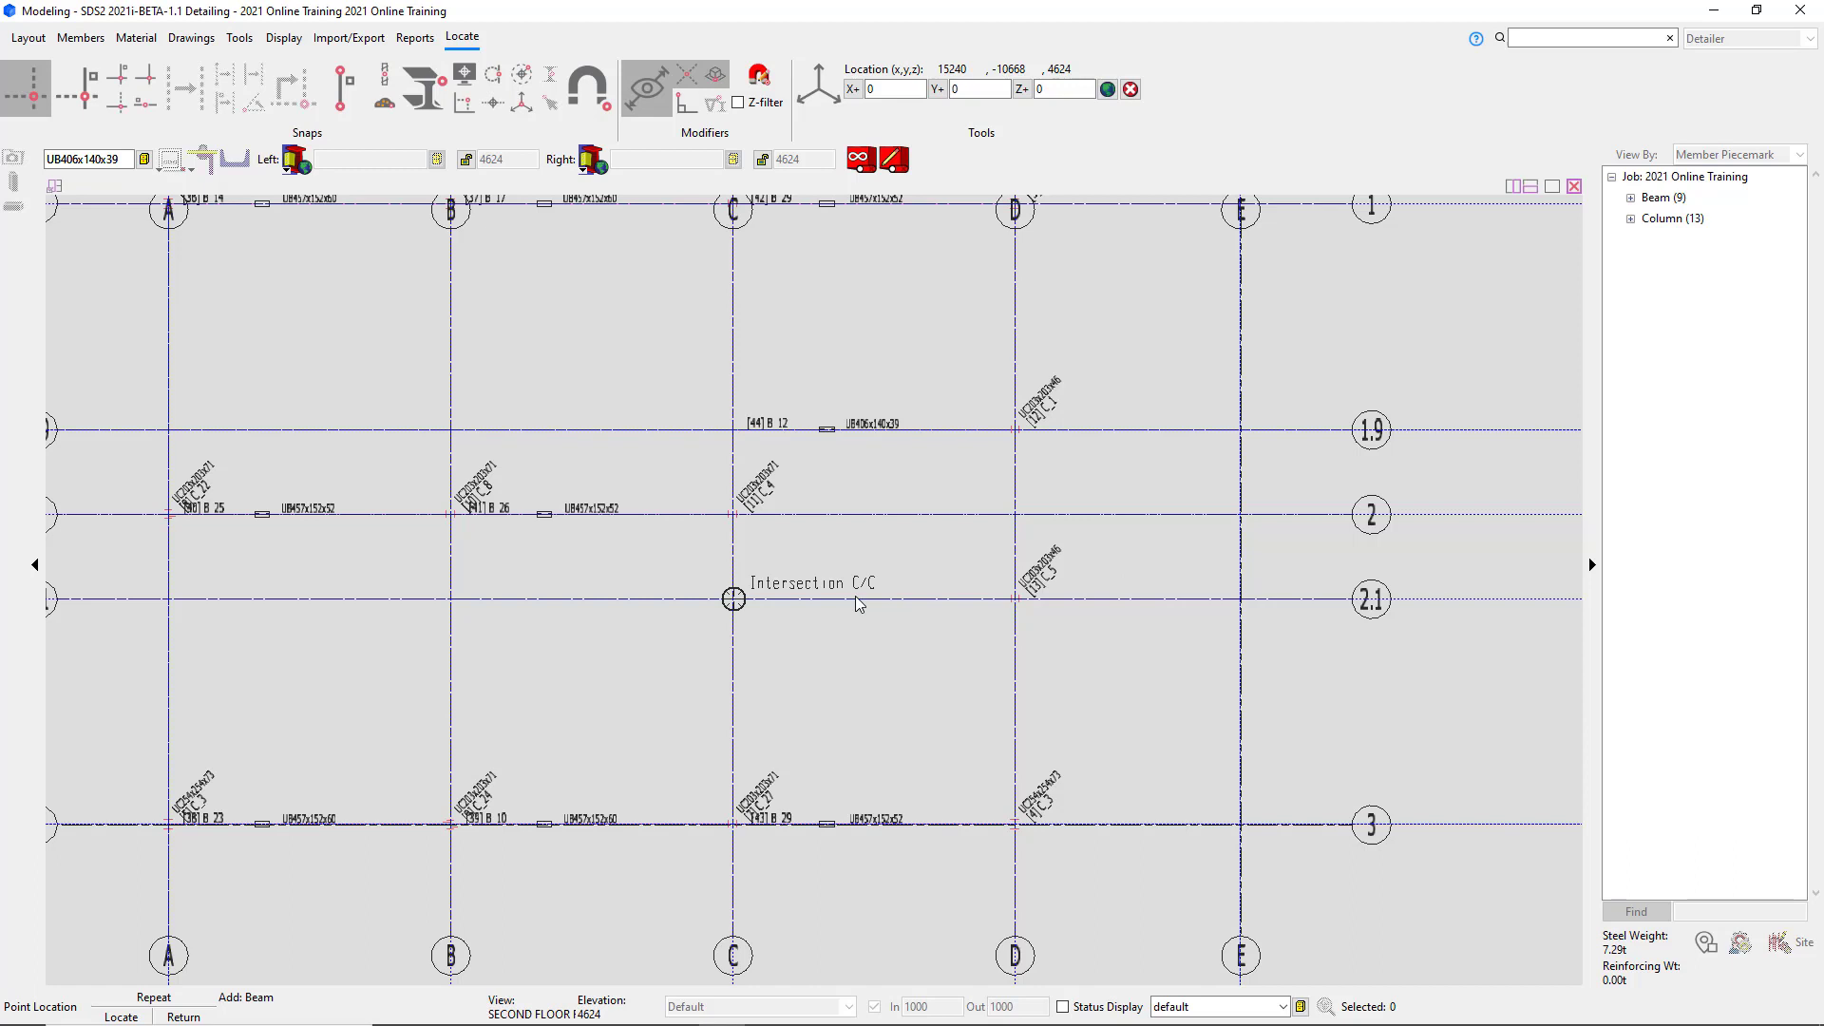
Enable editing of each beam as it is added and place a UB406x140x39 beam along grid 2.1 from C to D.
click(899, 165)
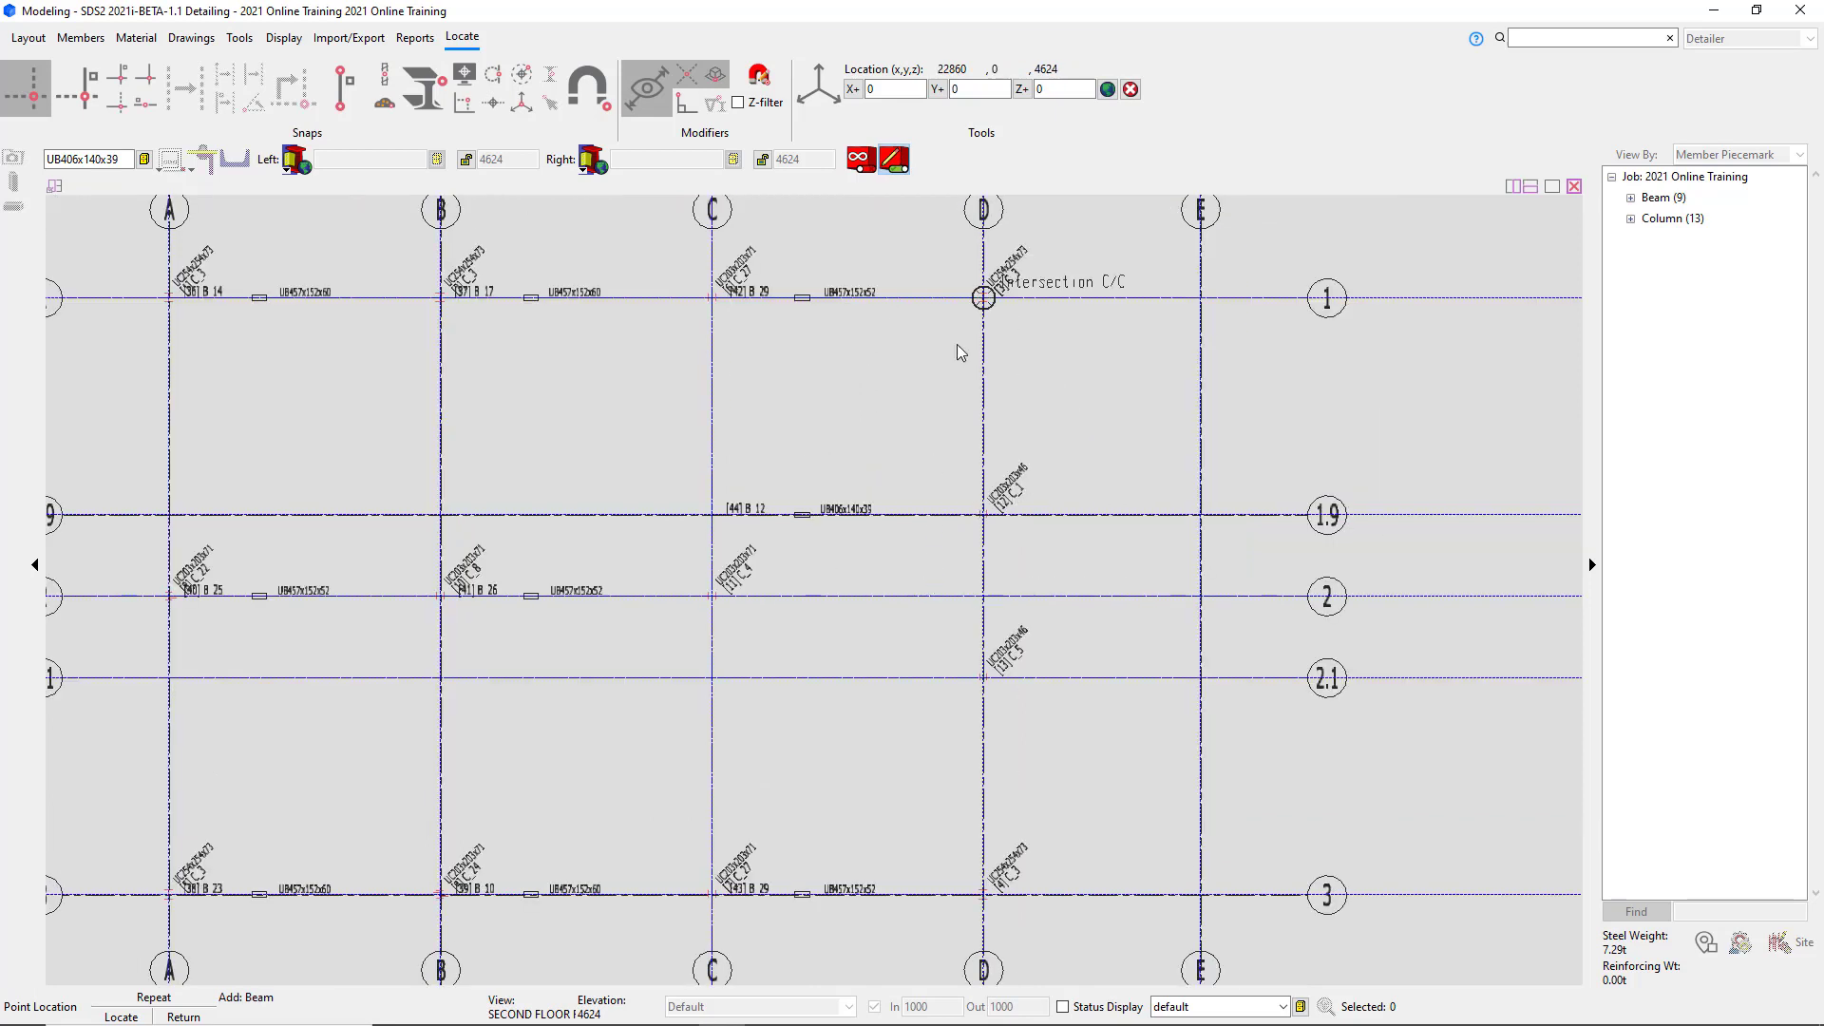
click(713, 678)
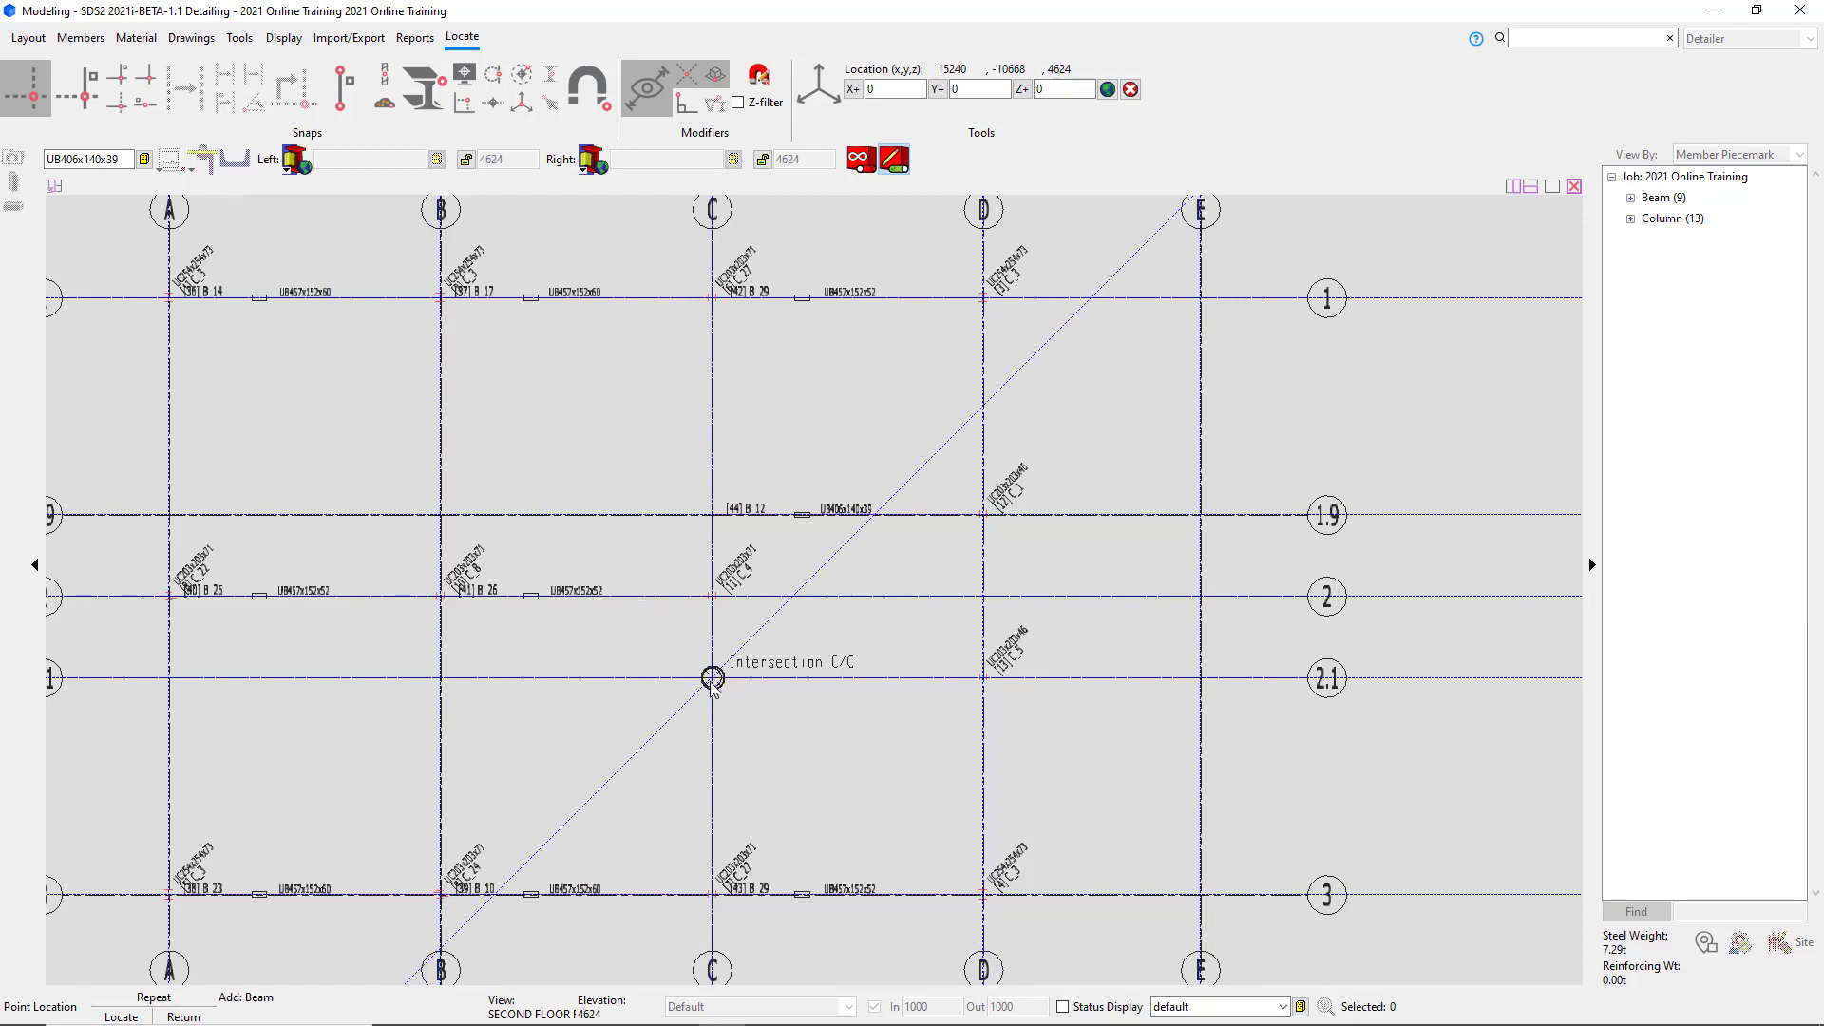
click(712, 679)
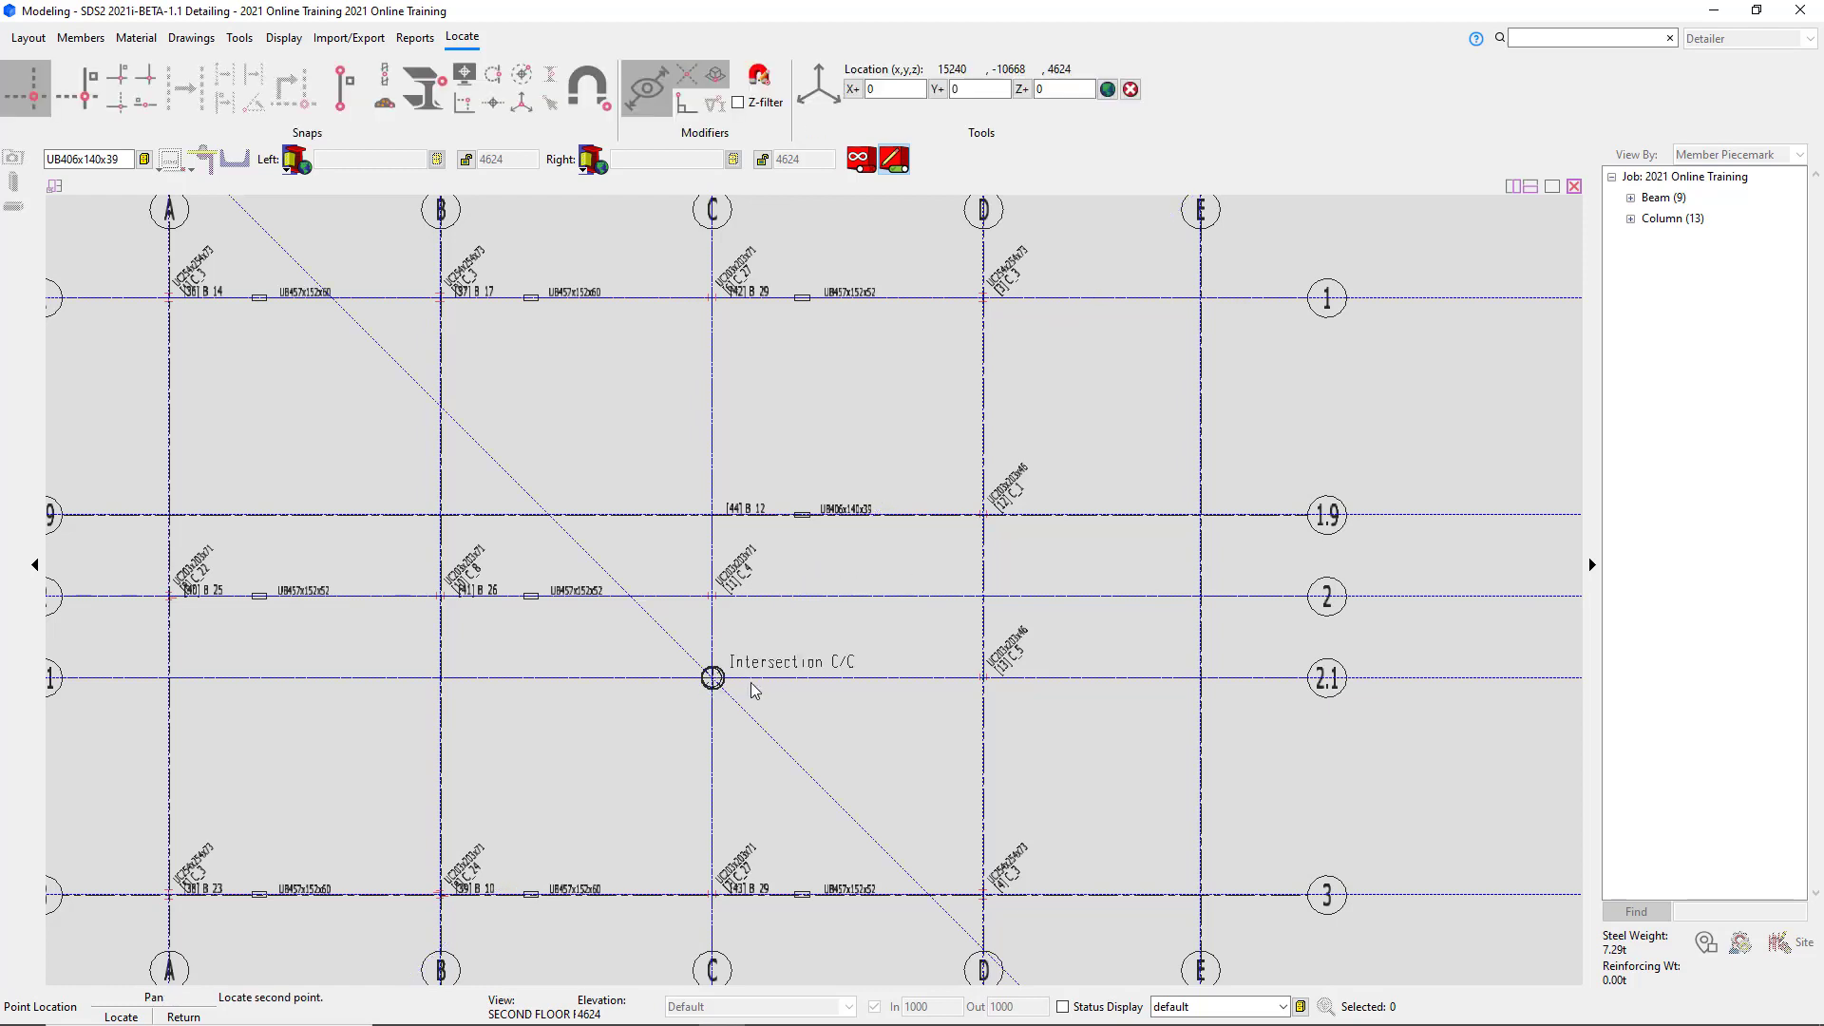
click(984, 678)
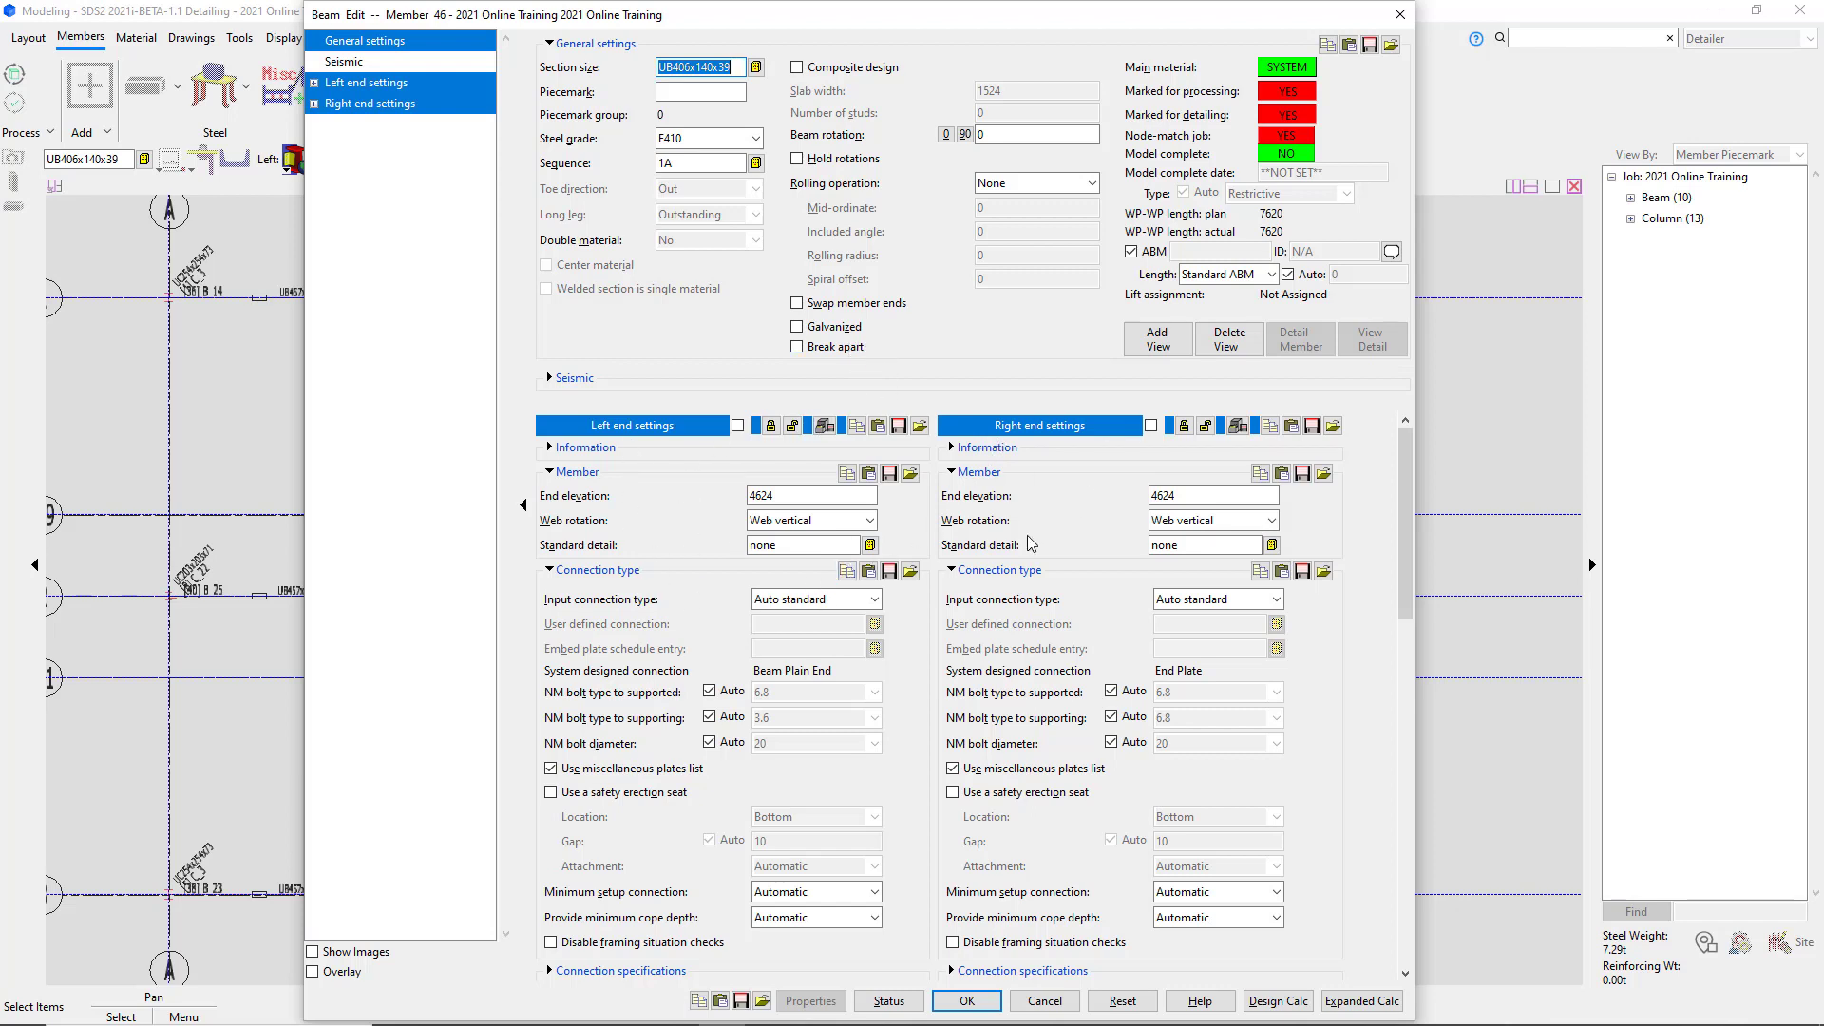
Examine the new beam's end information, input connection types and load settings, discard the beam and end the beam command.
click(593, 449)
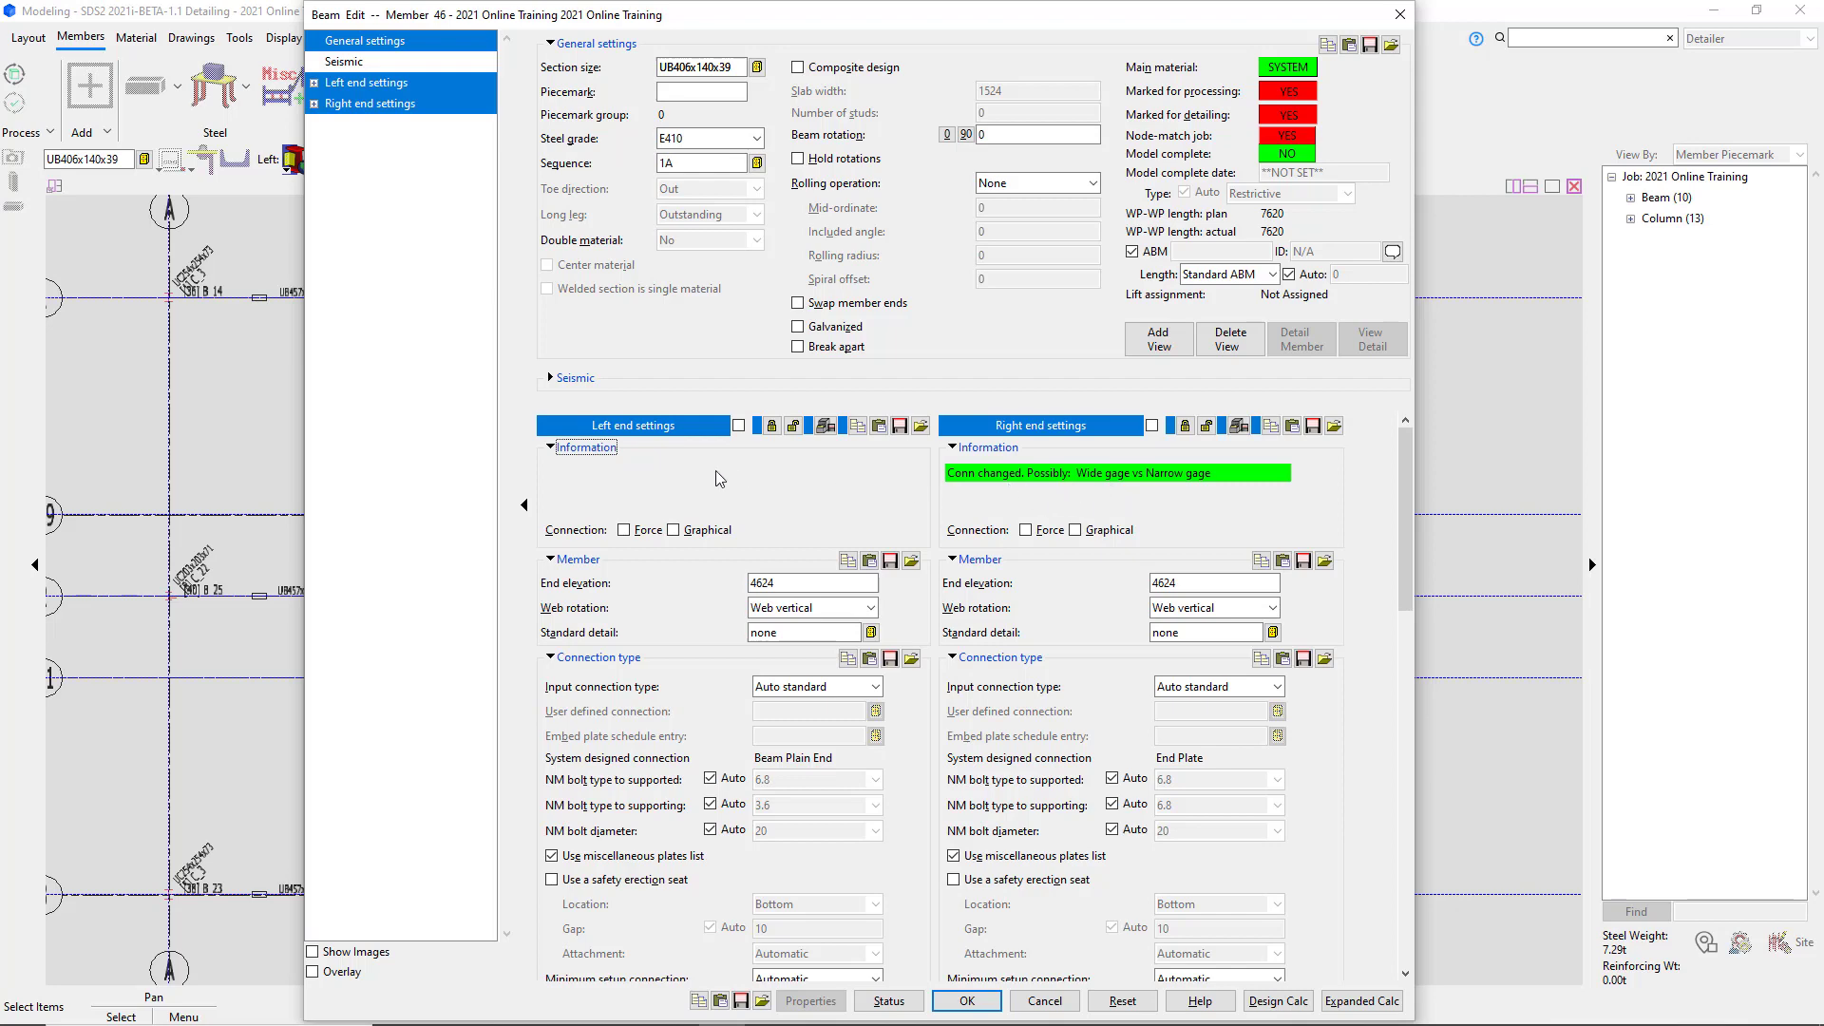
click(597, 449)
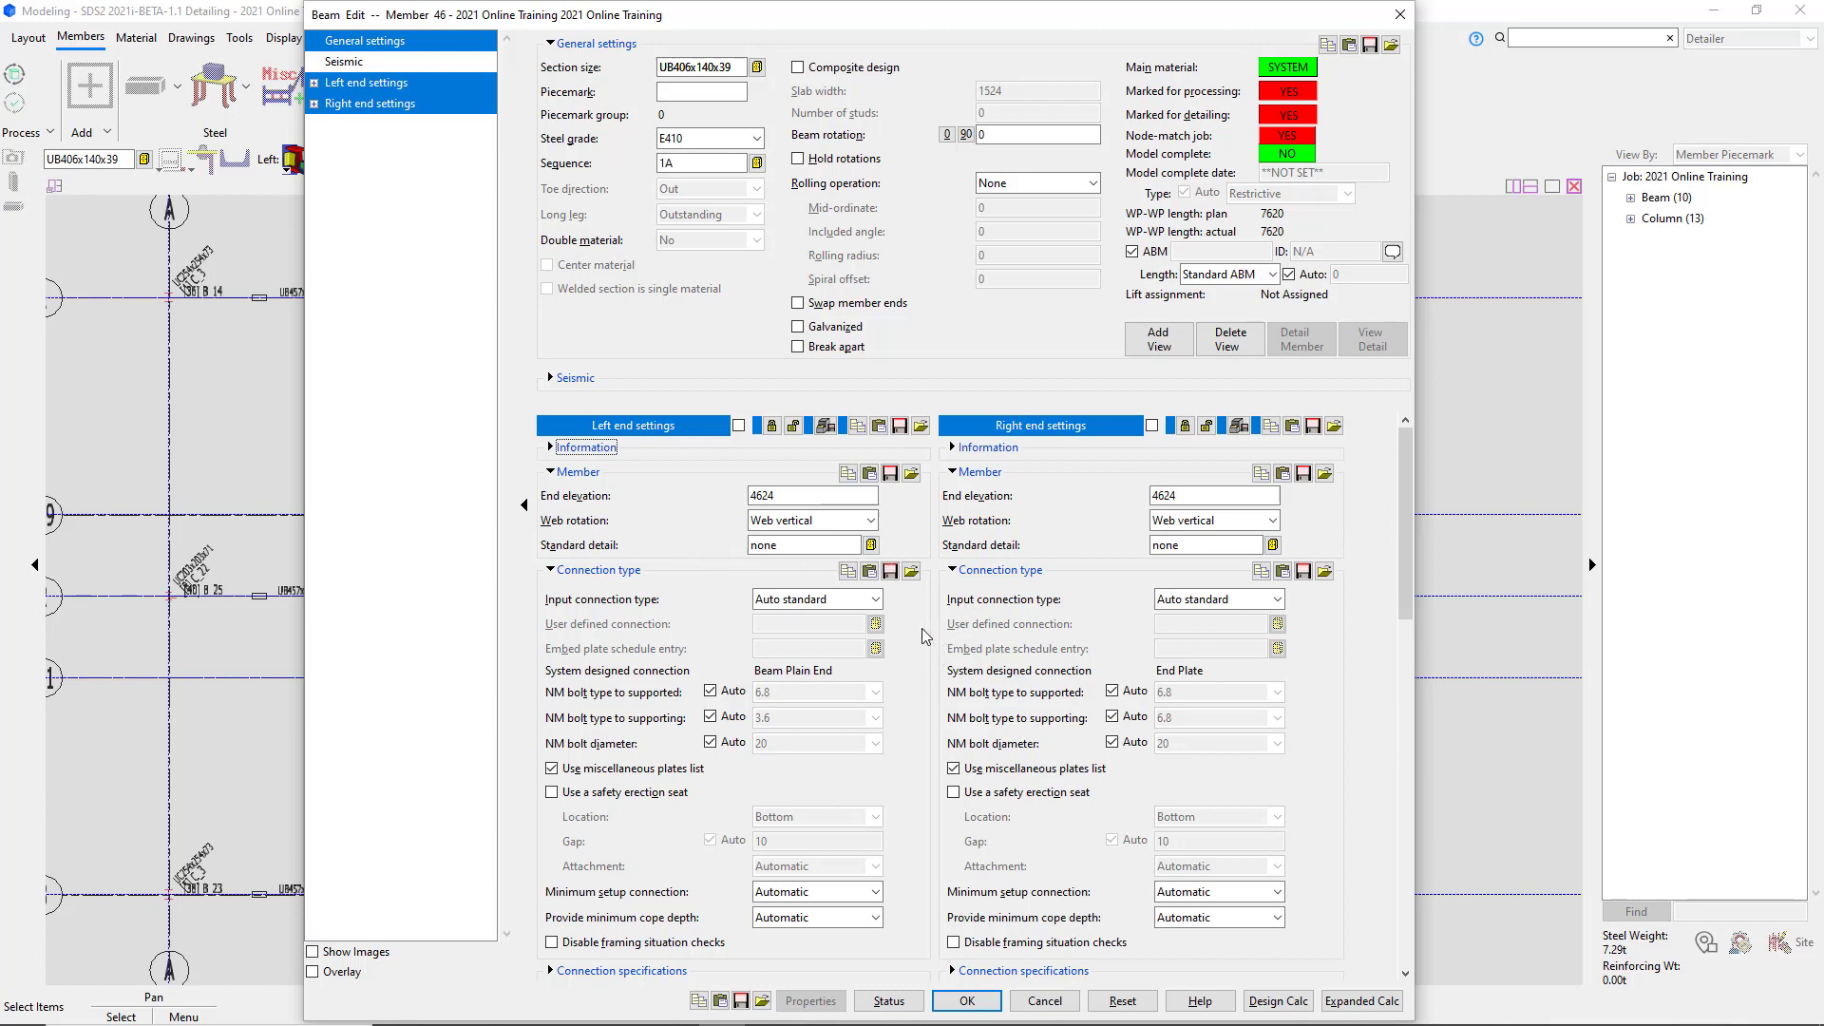
click(875, 599)
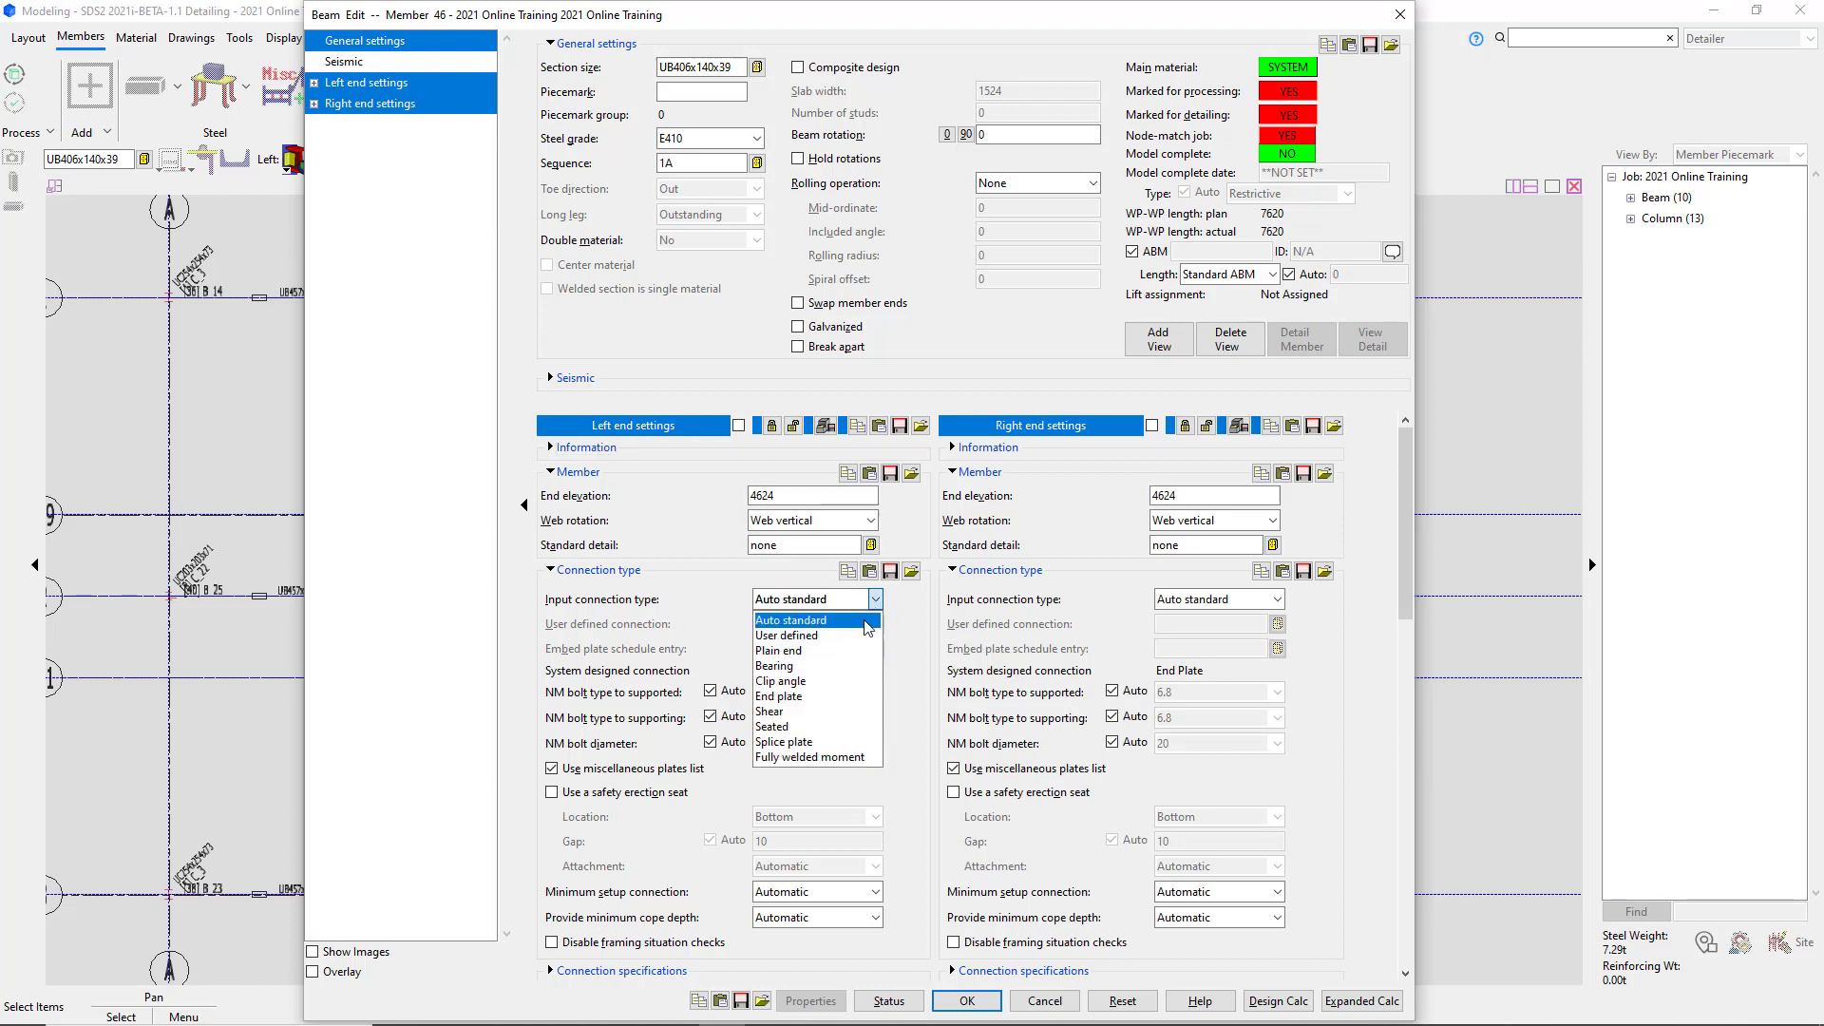
click(915, 597)
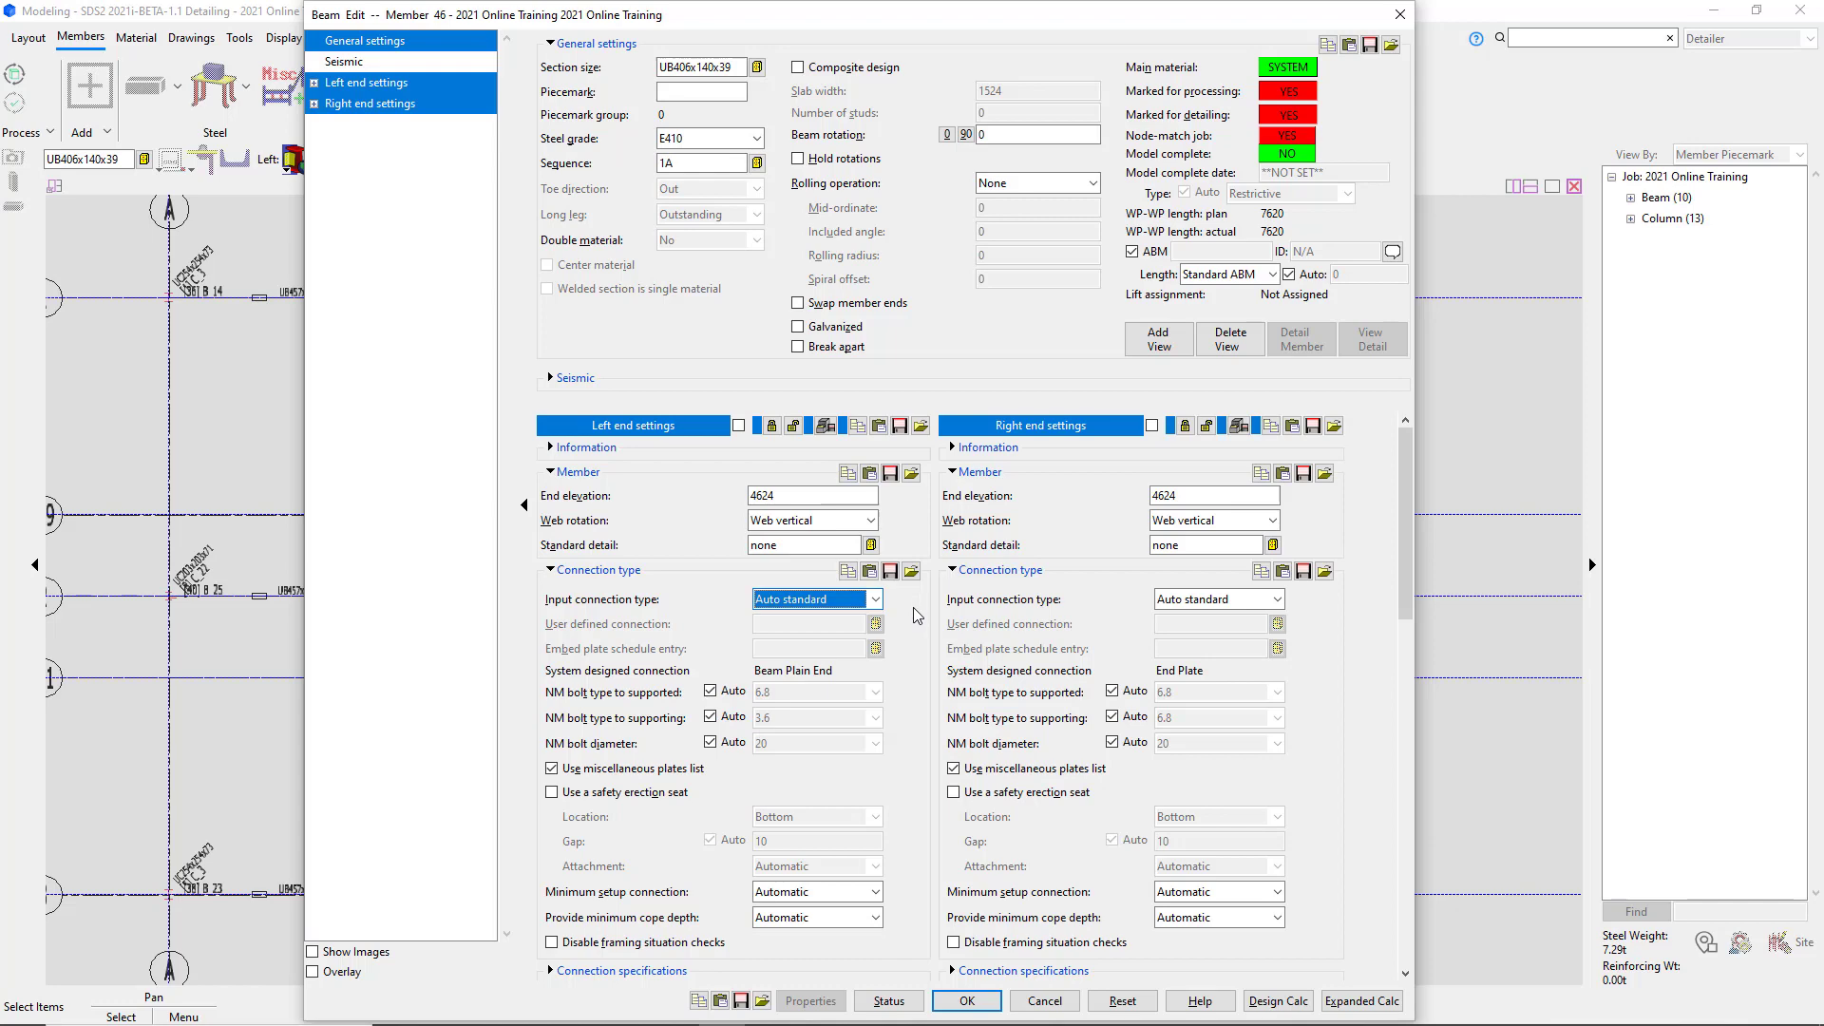
scroll(914, 607, down, 3)
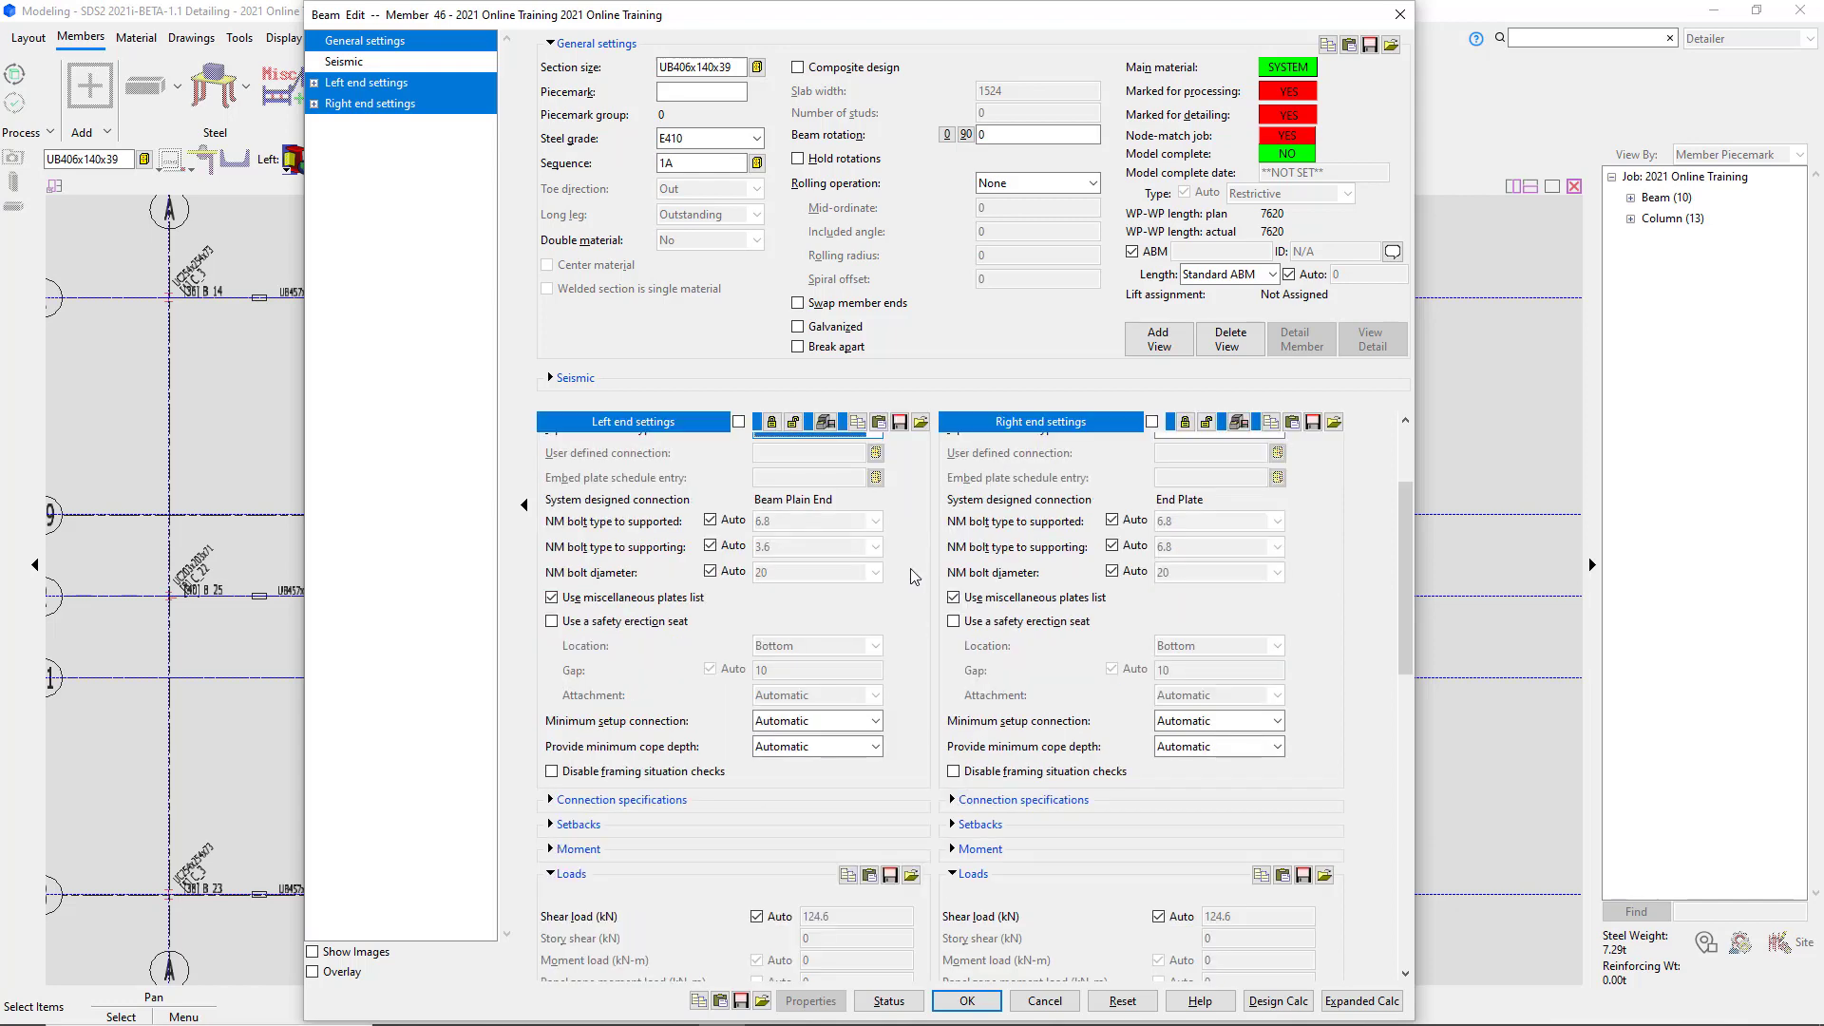
scroll(910, 566, down, 3)
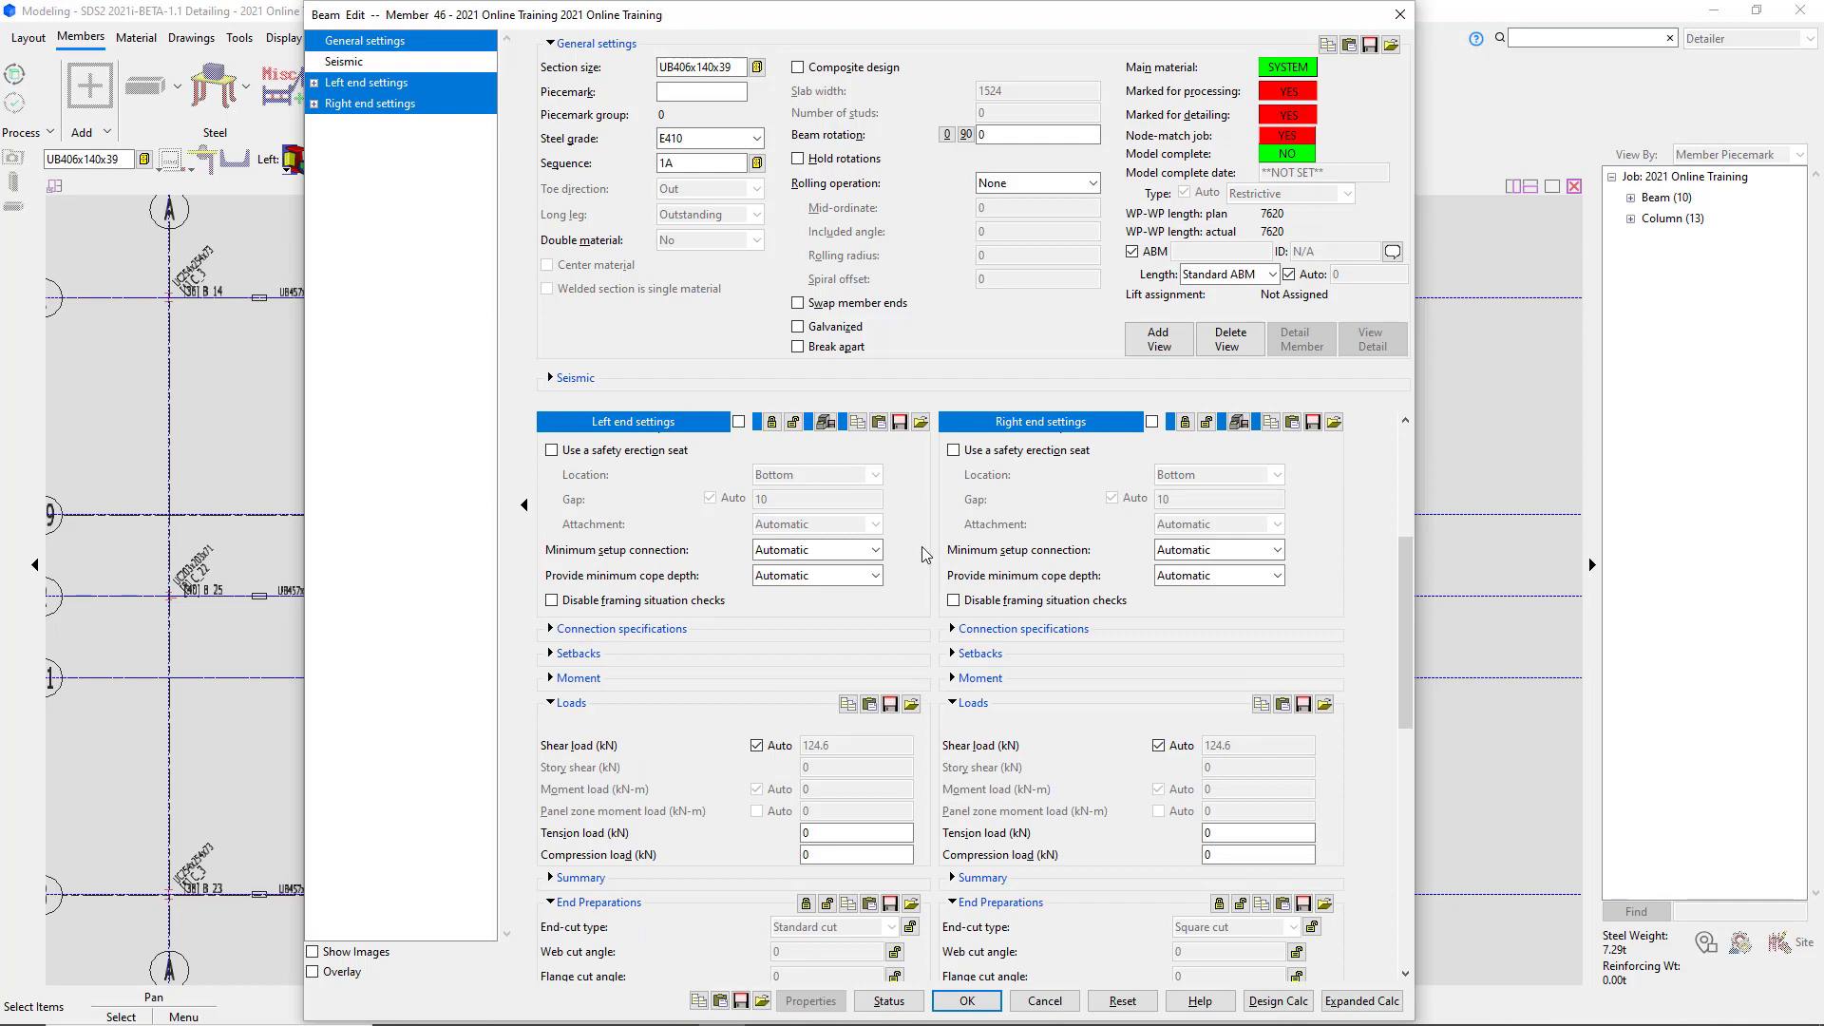
scroll(921, 553, up, 6)
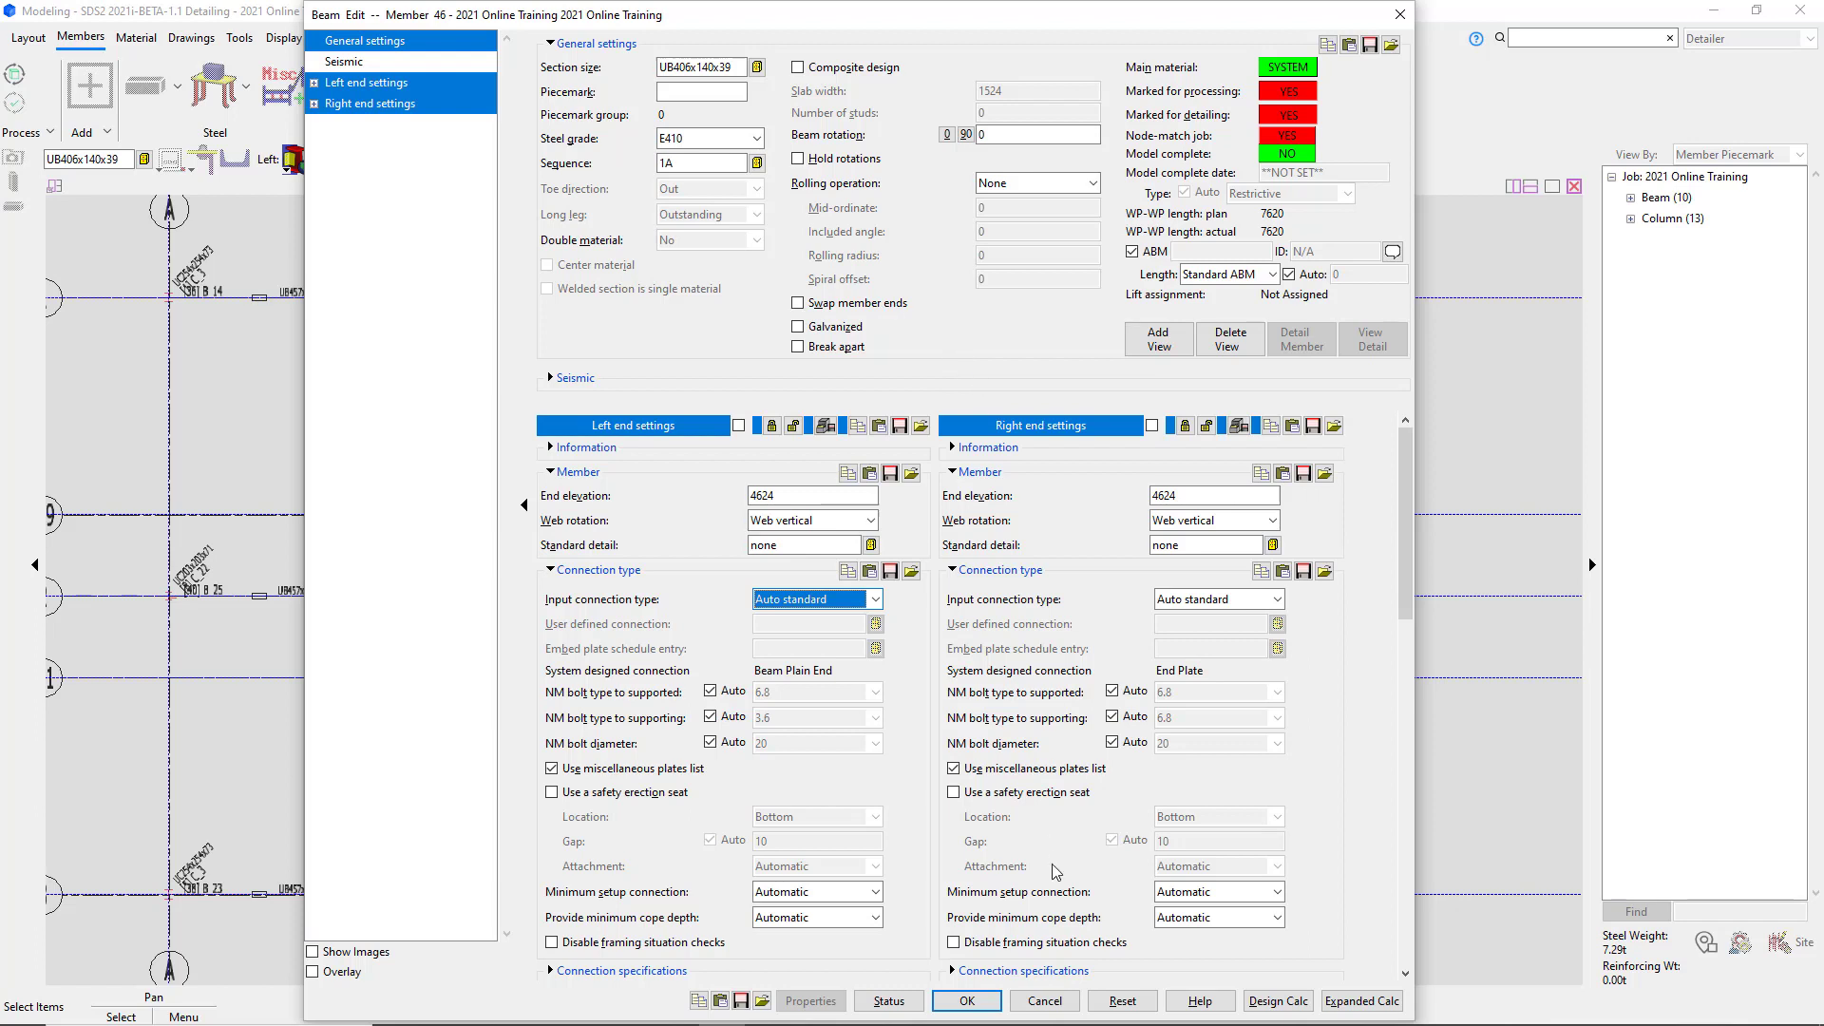
click(1046, 1002)
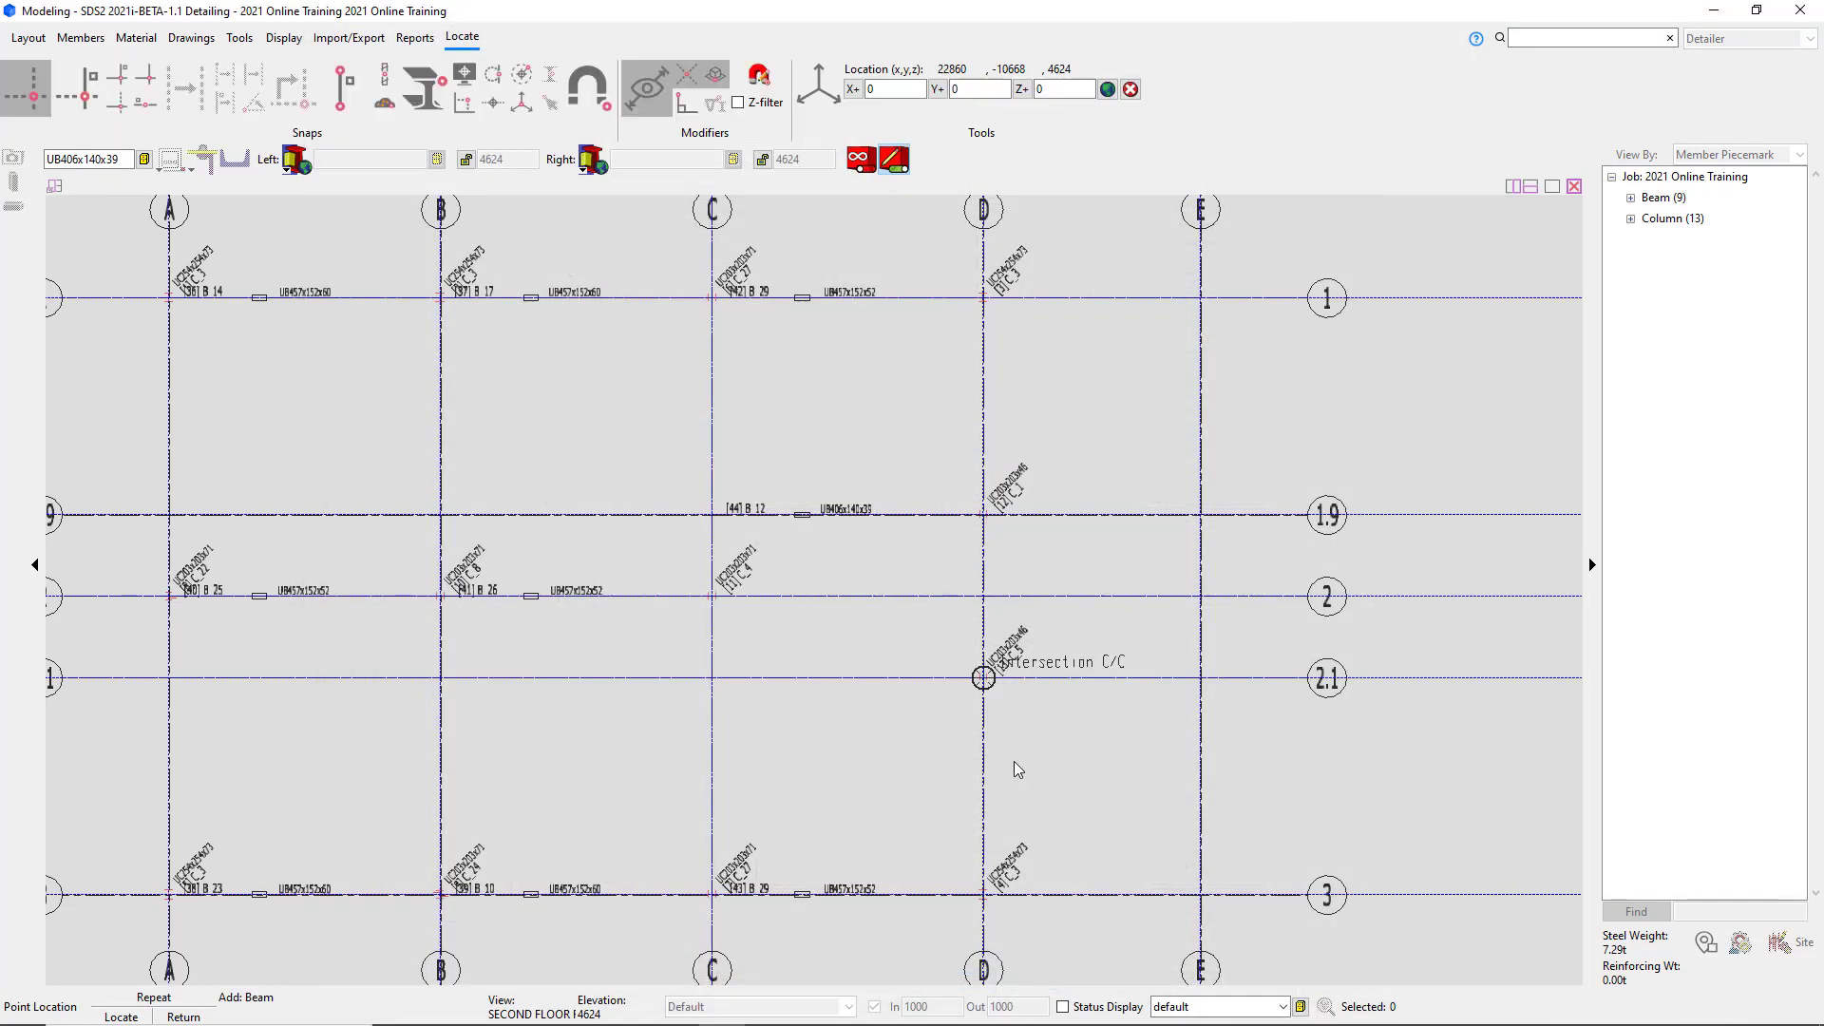
right_click(1013, 761)
Swap the member ends of the UB406x140x39 beam on grid 1.9 between C and D.
scroll(908, 741, down, 1)
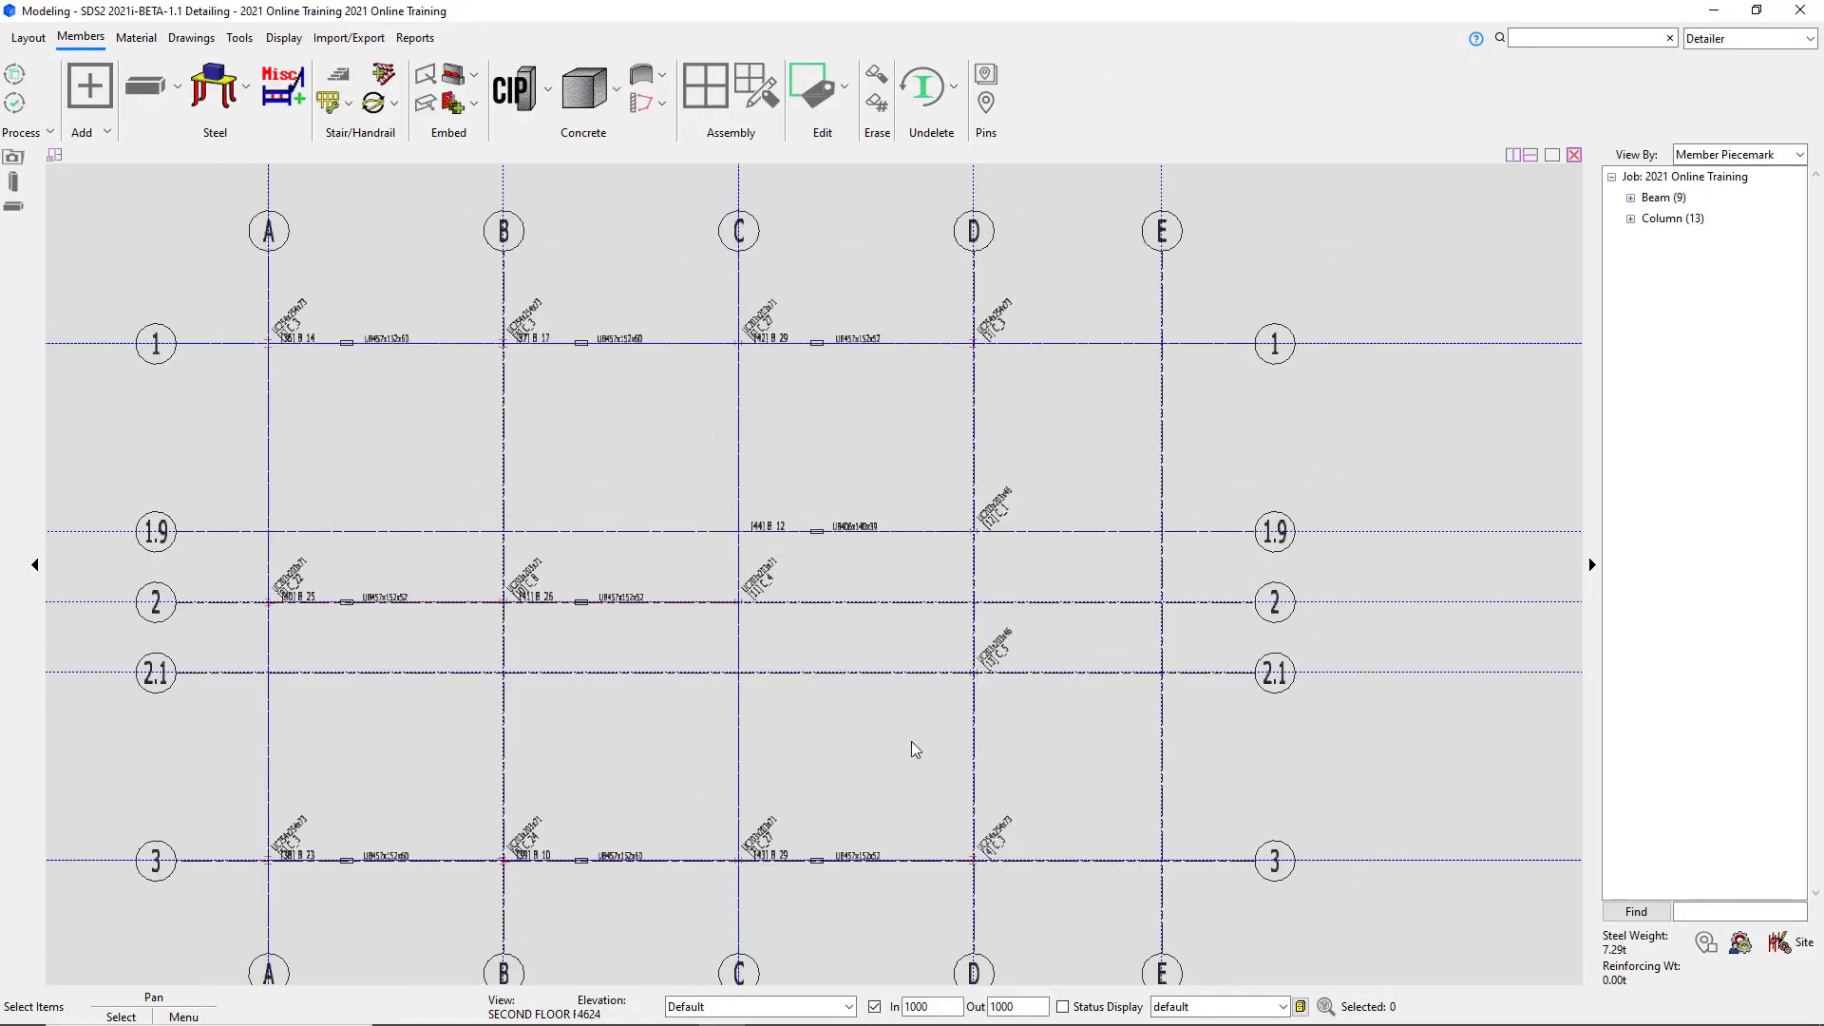
scroll(910, 742, down, 1)
scroll(850, 623, up, 2)
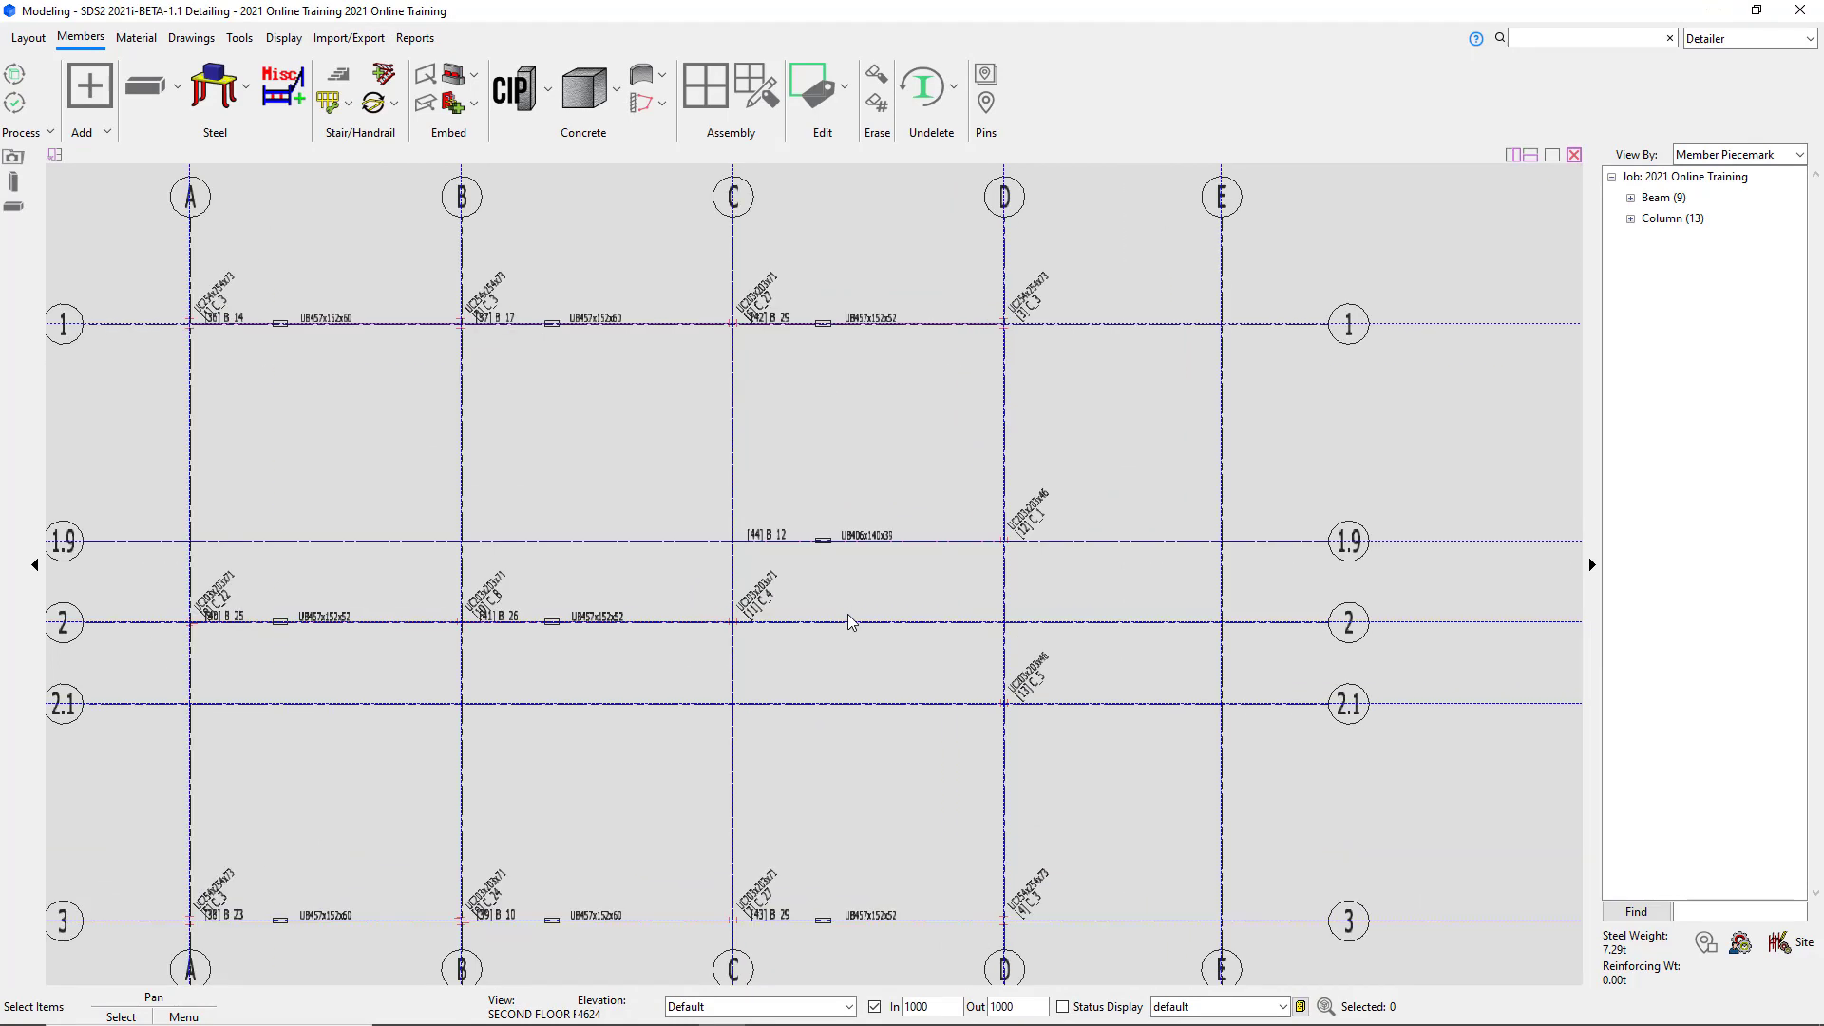
scroll(850, 622, up, 2)
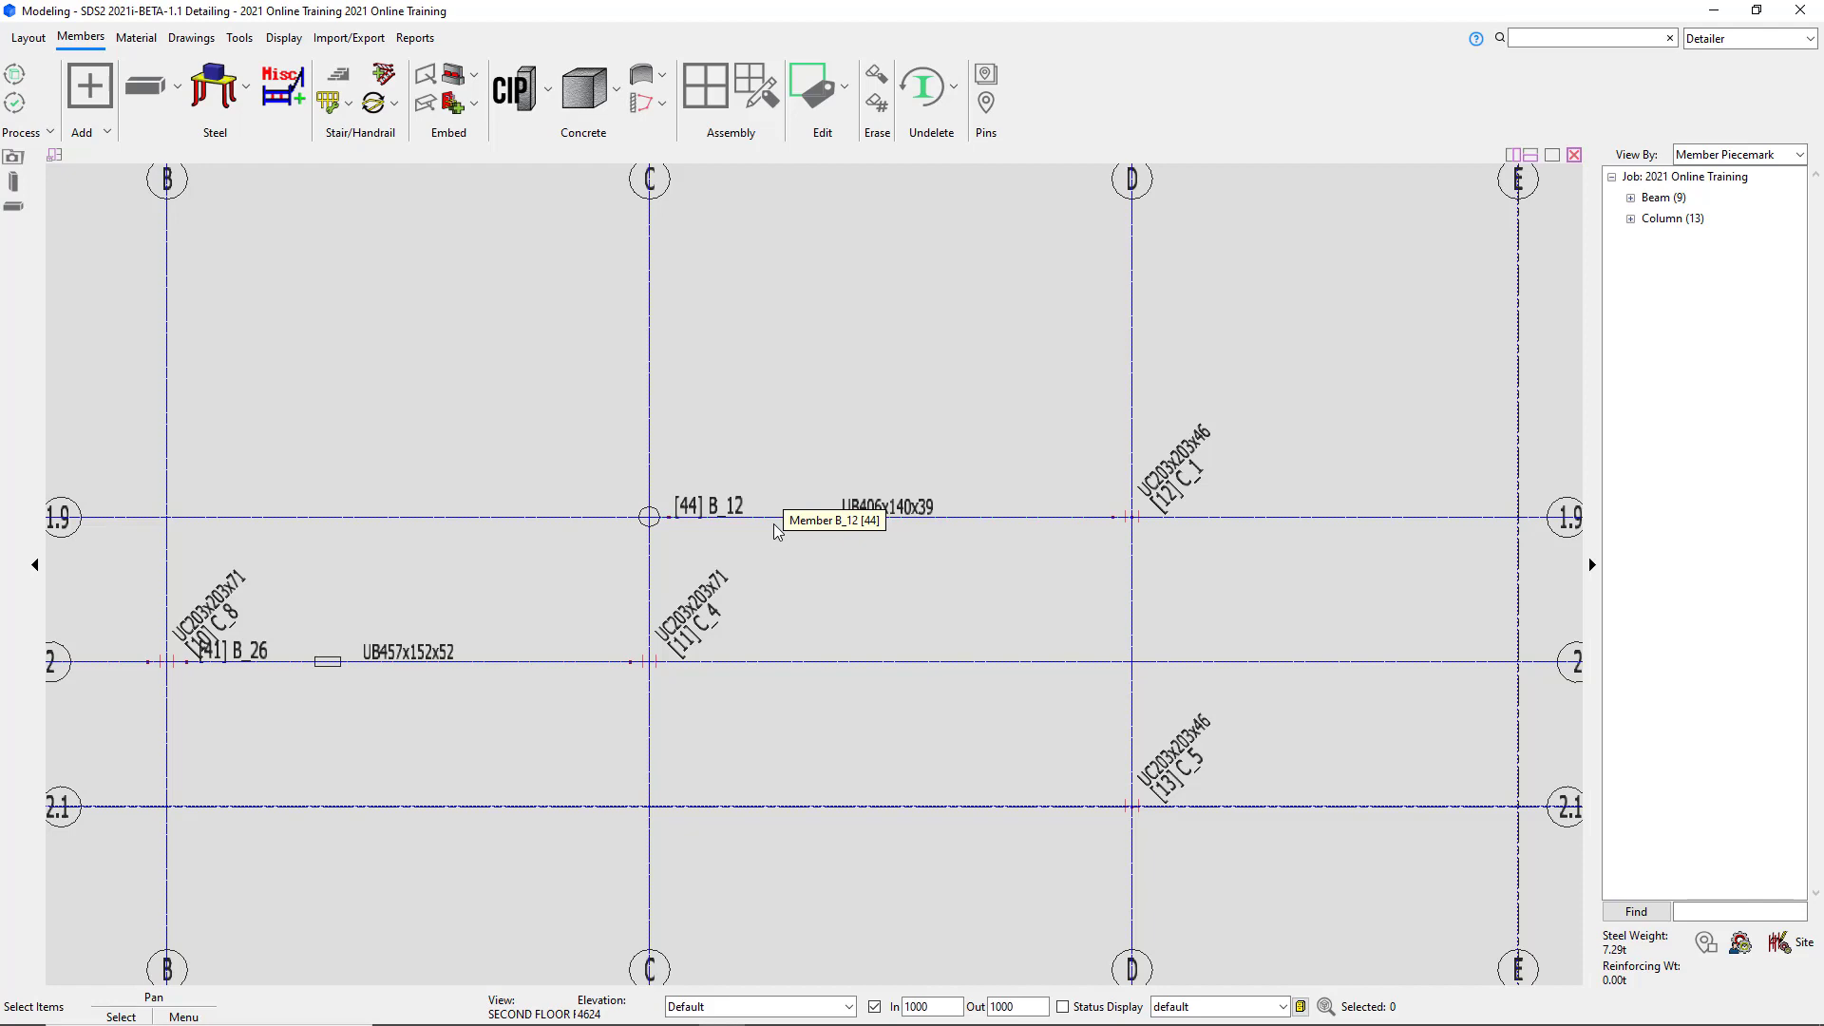
double_click(995, 526)
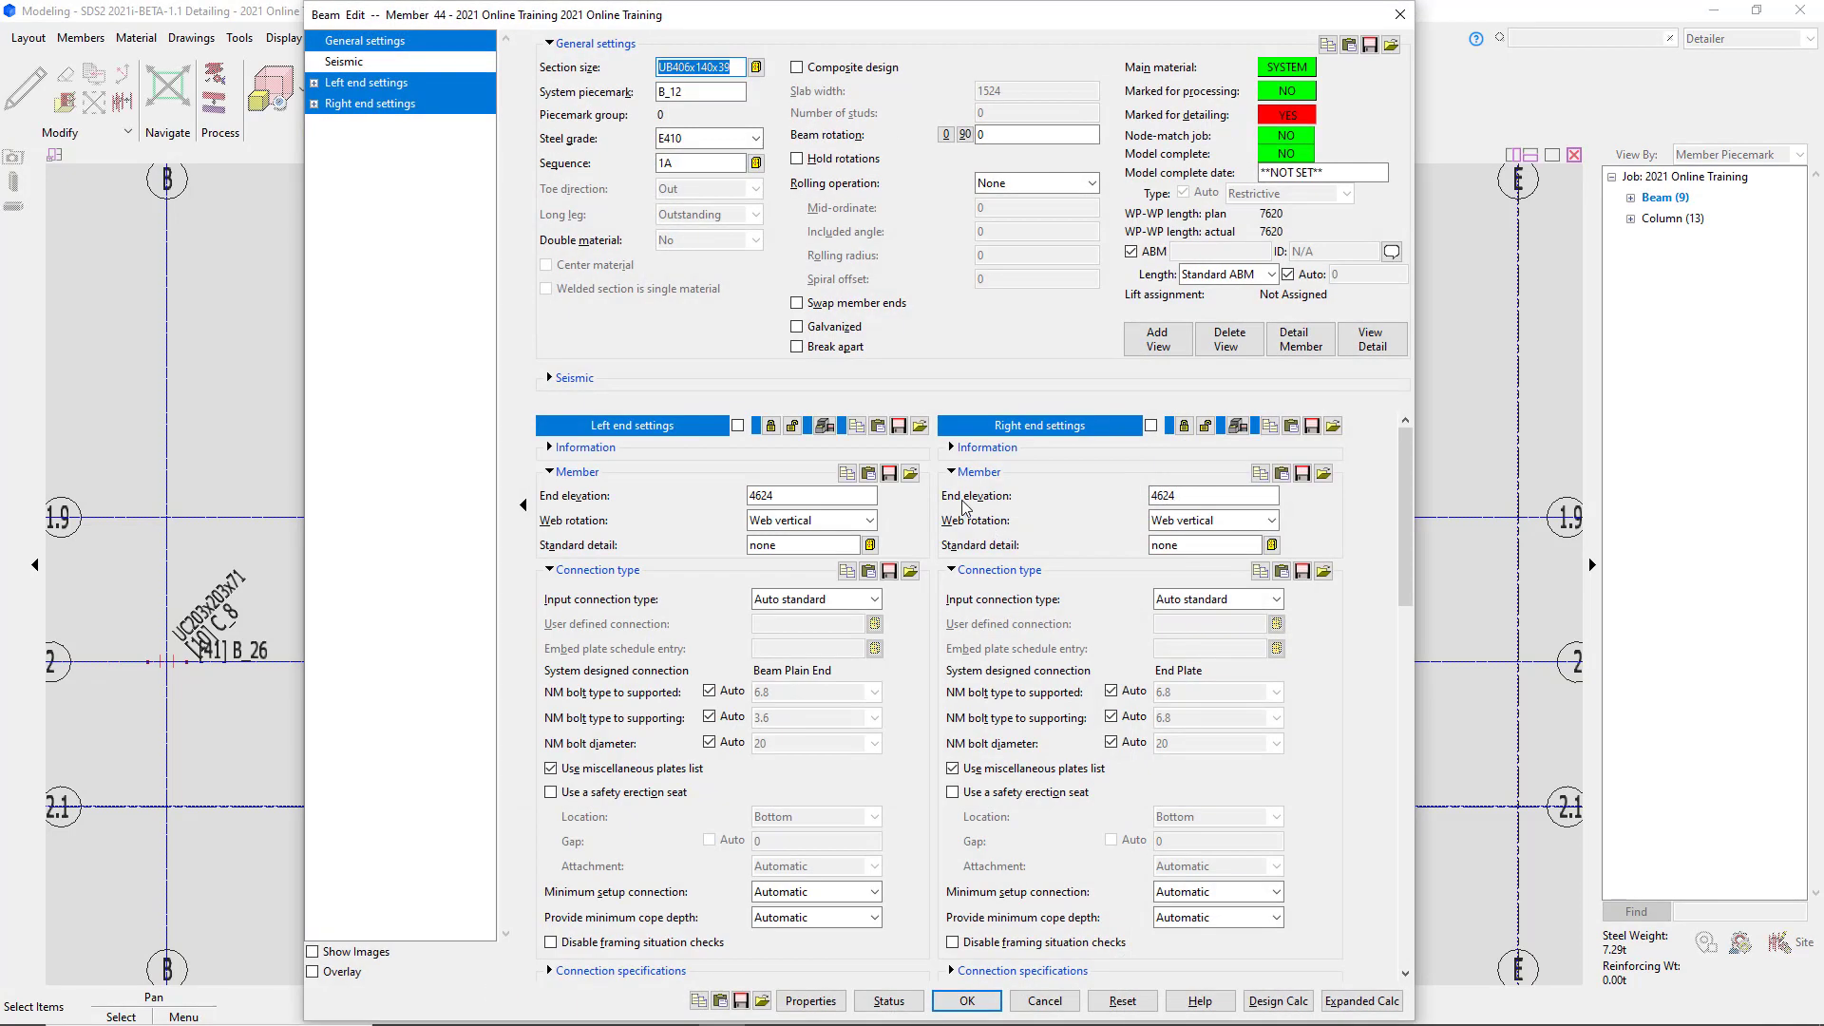
click(844, 306)
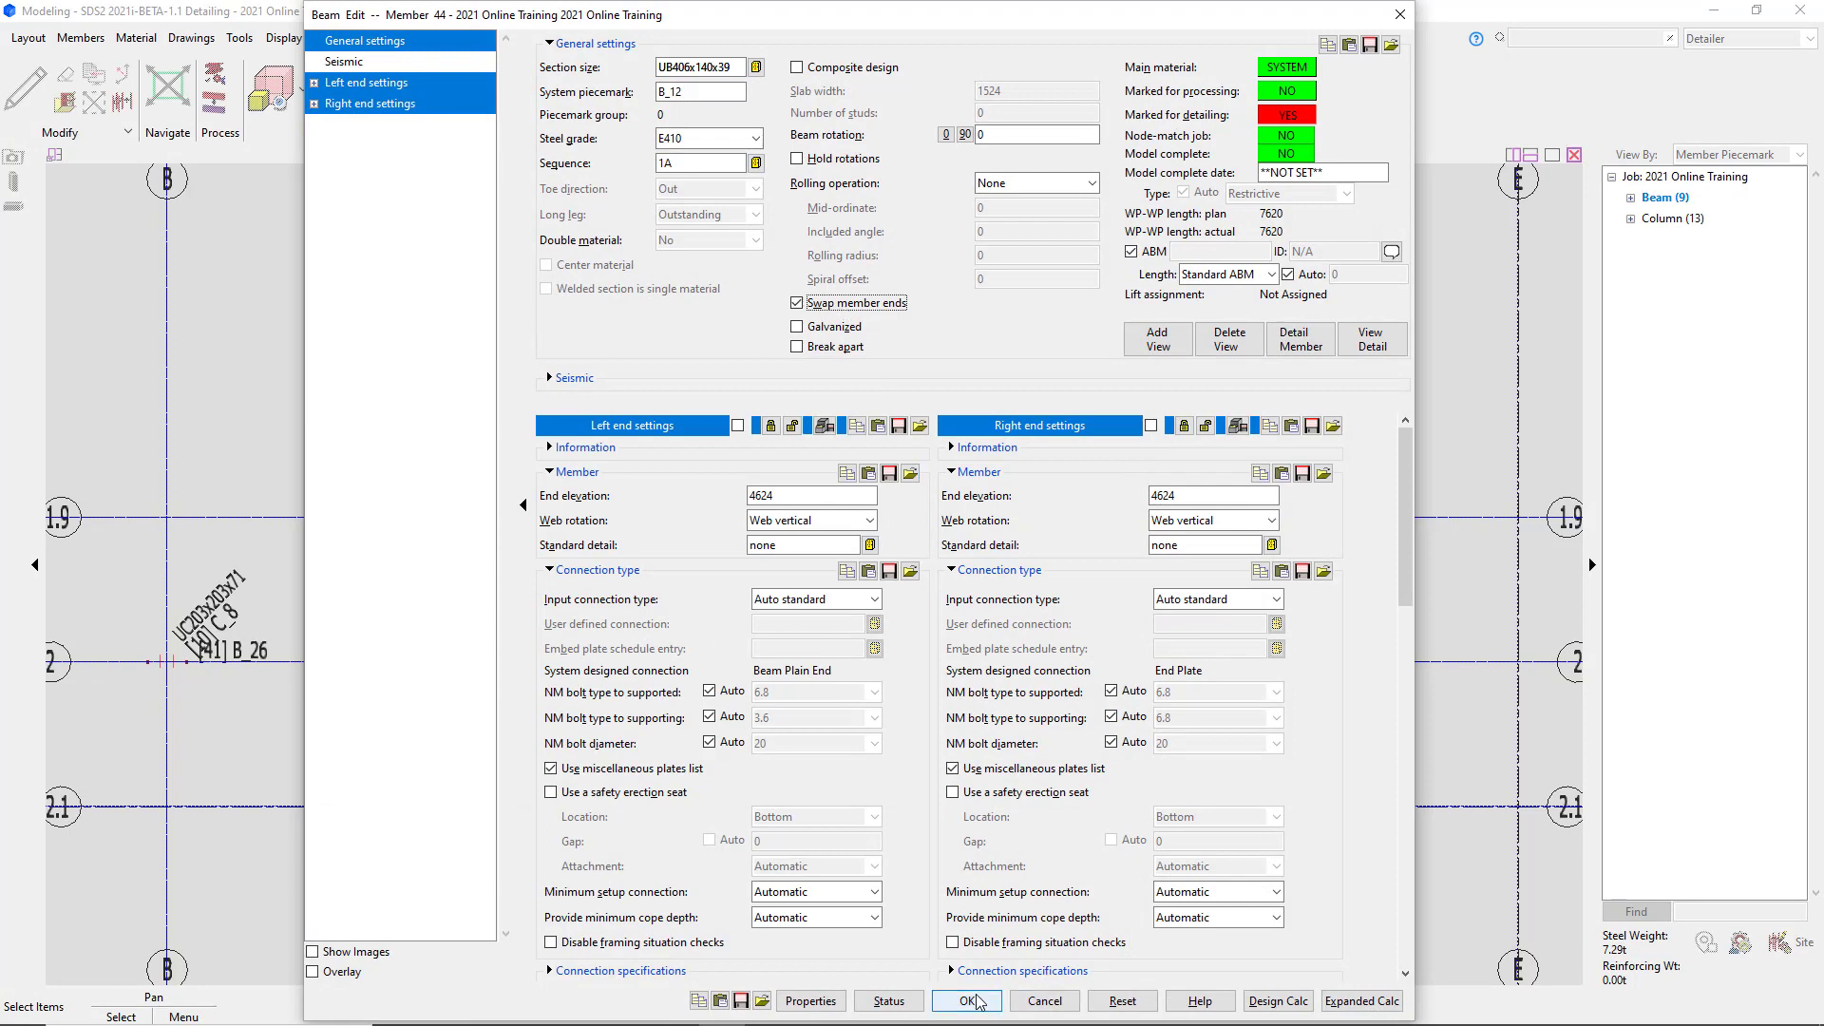
key(Return)
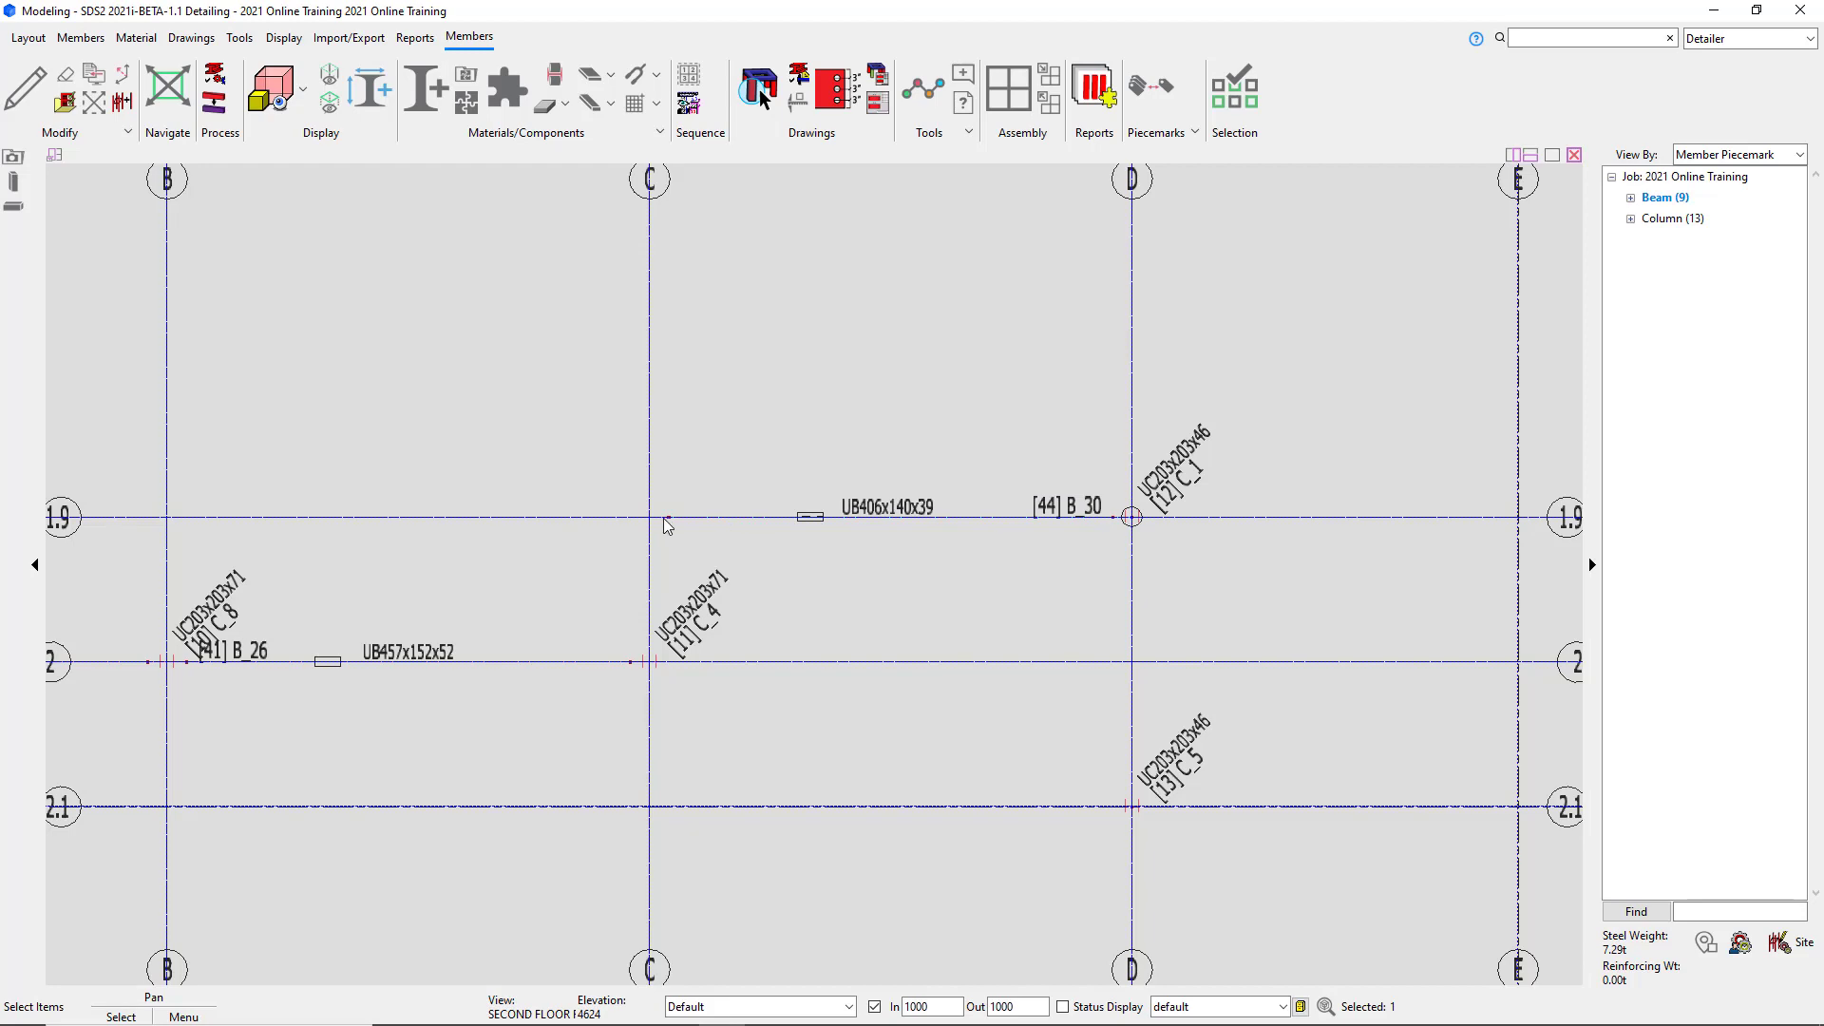
Turn off the swapped member ends for the beam on grid 1.9 between C and D.
double_click(985, 513)
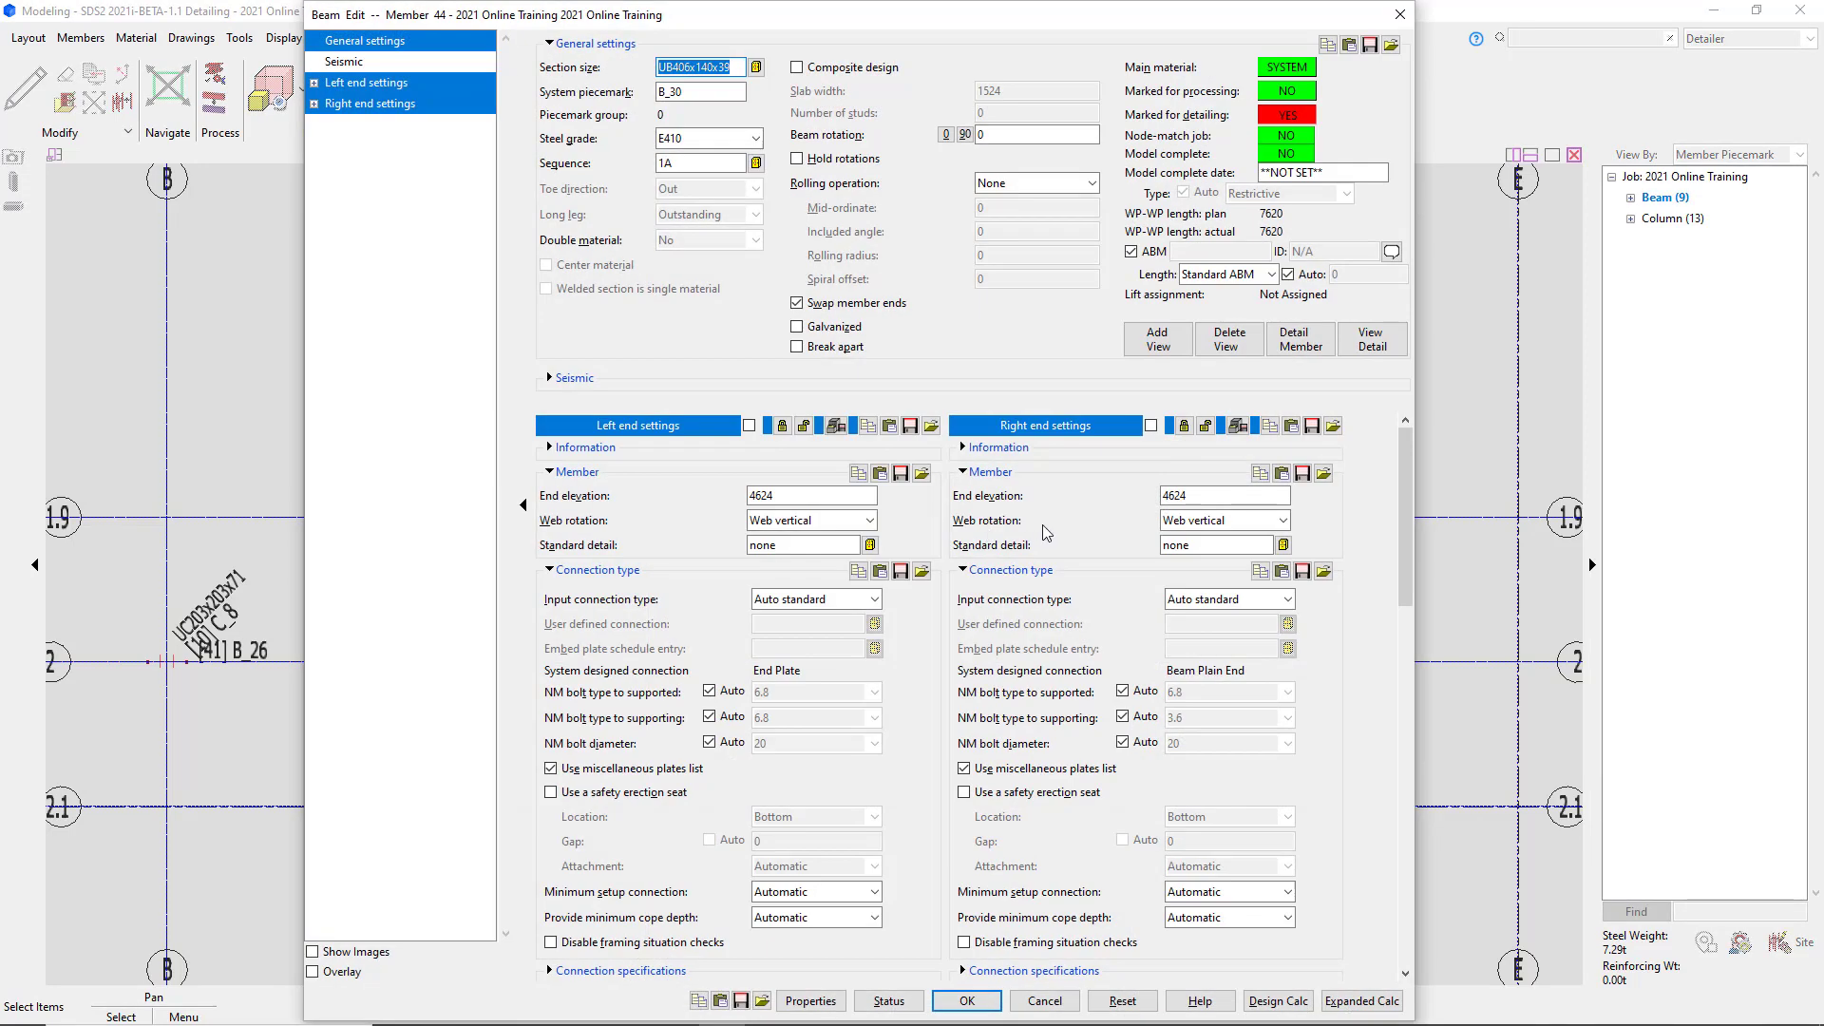
click(828, 308)
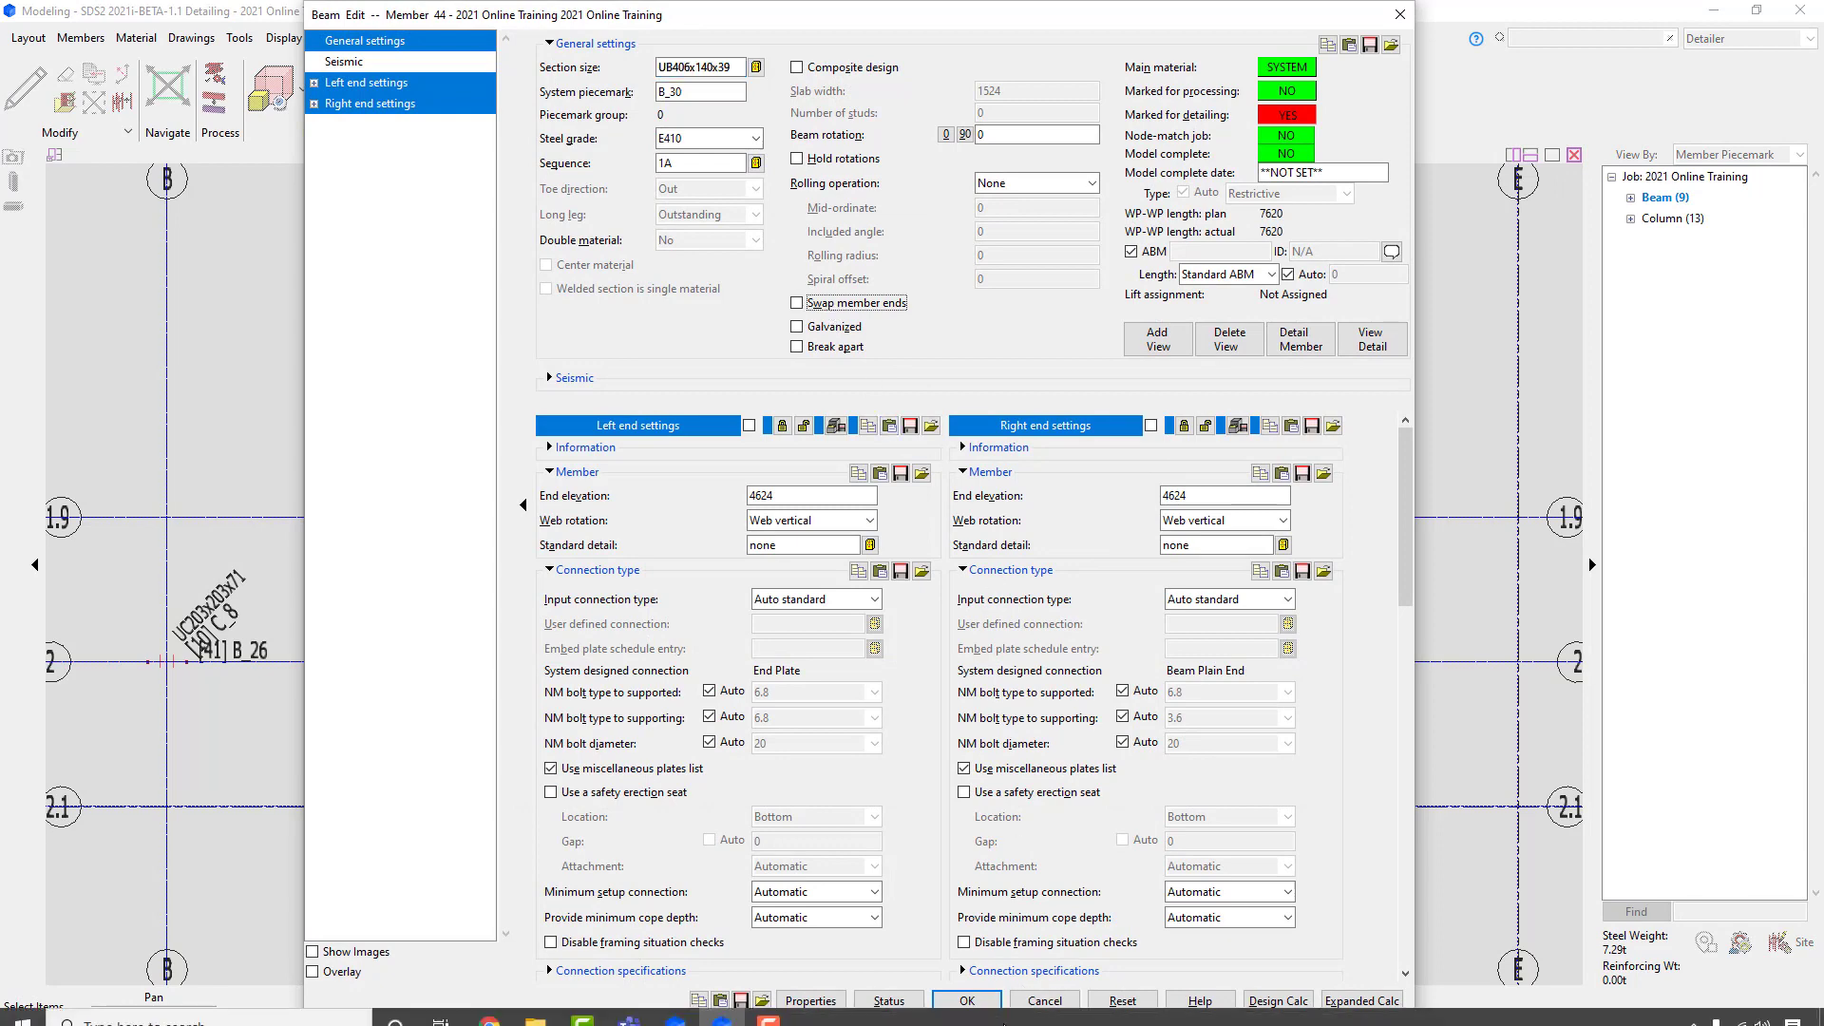
click(967, 1000)
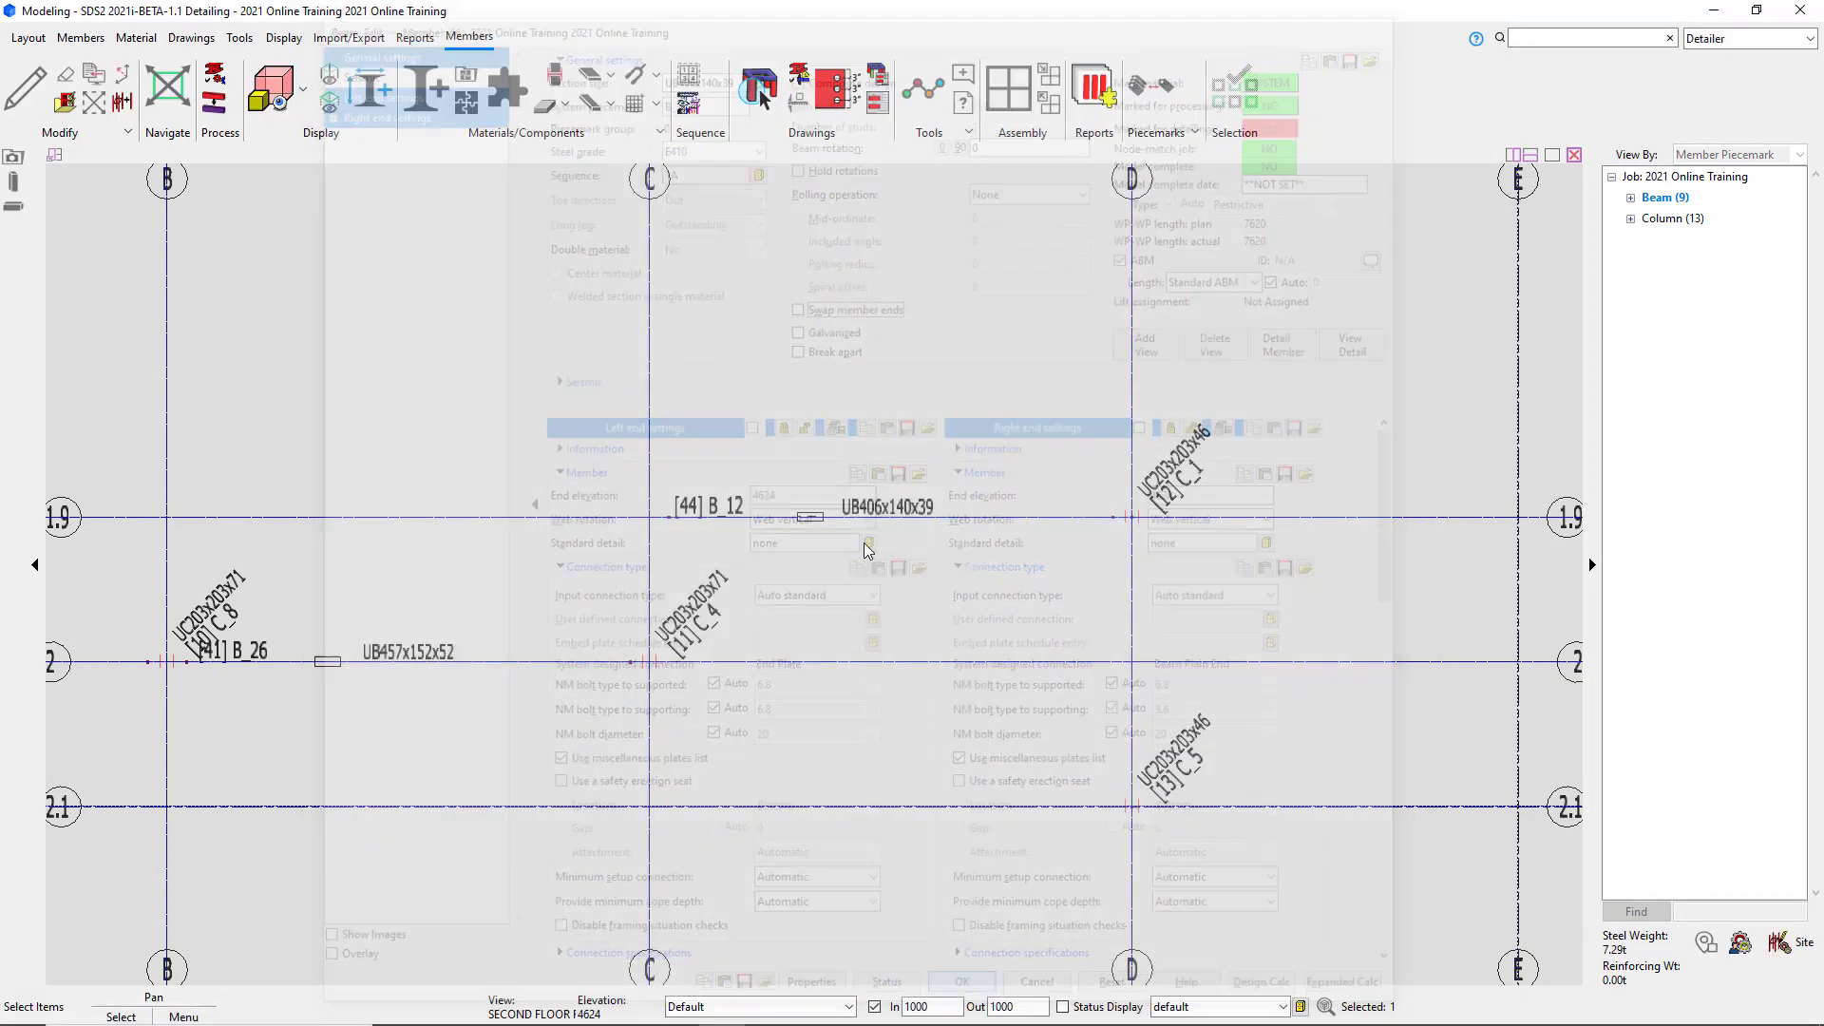
scroll(884, 641, down, 3)
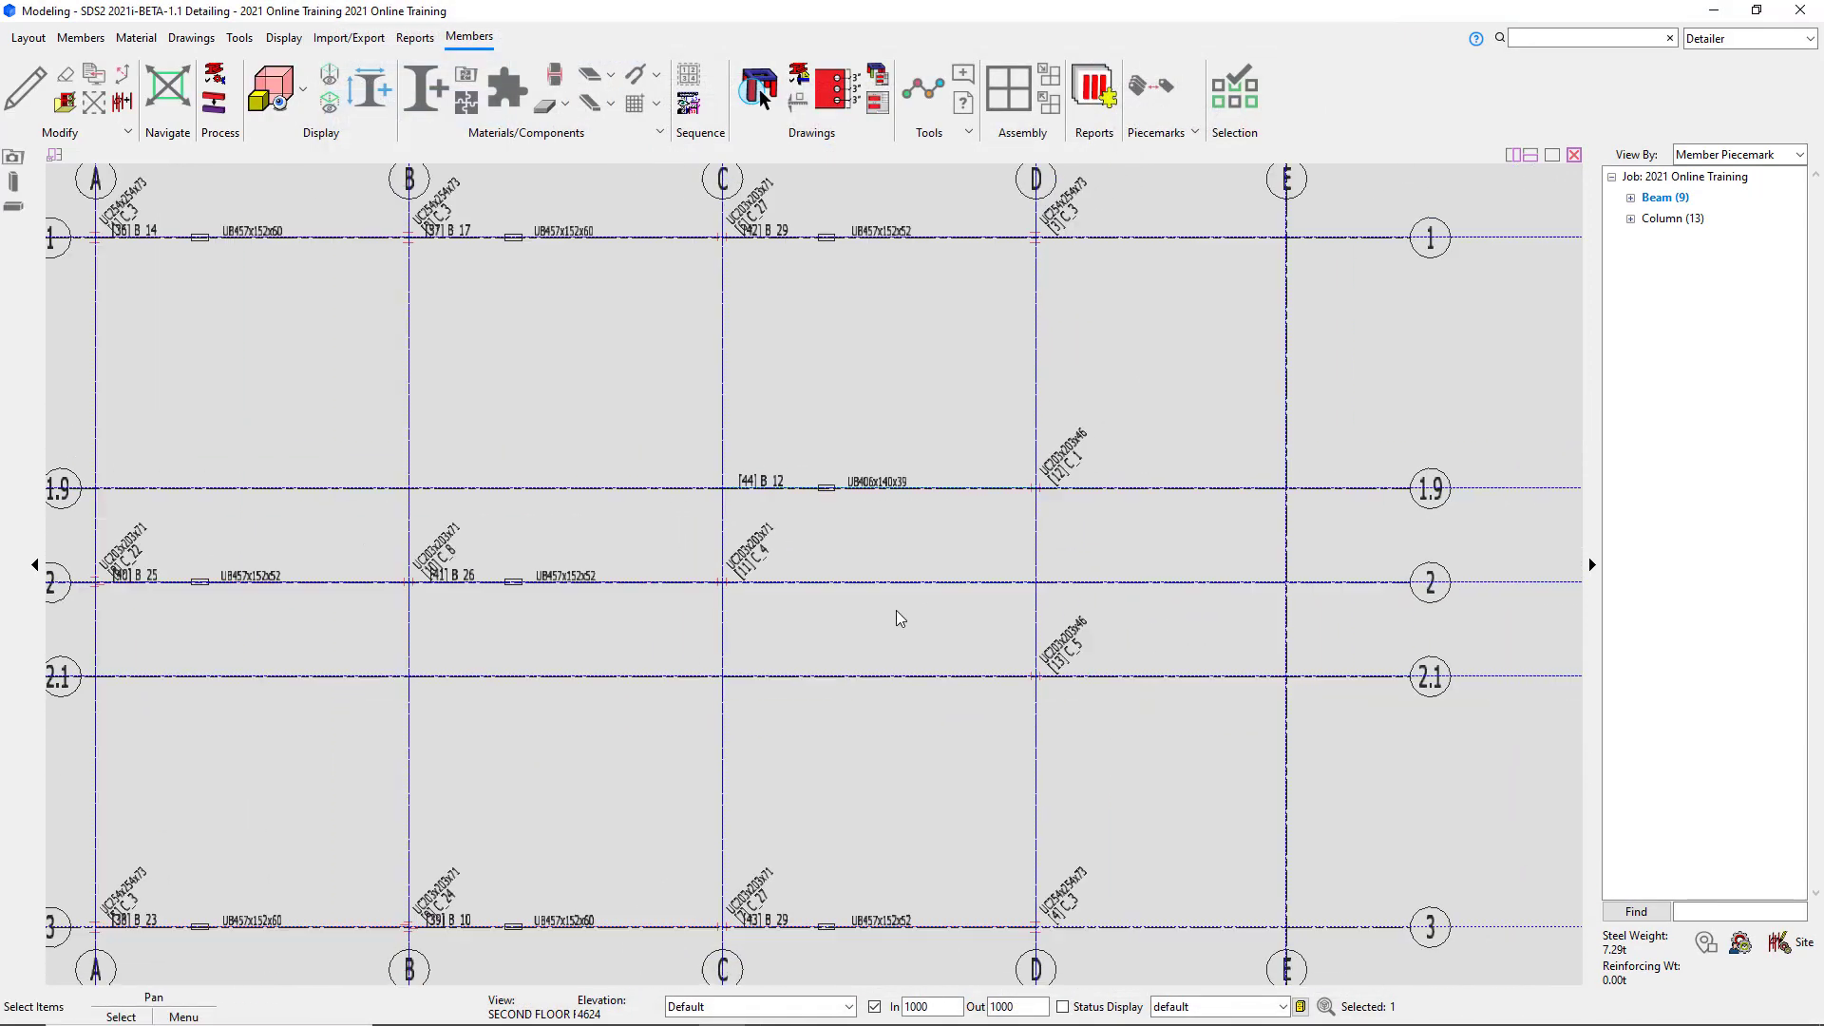
Place a UB406x140x39 beam along grid 2.1 from C to D, accept its settings and end the beam command.
scroll(899, 693, up, 1)
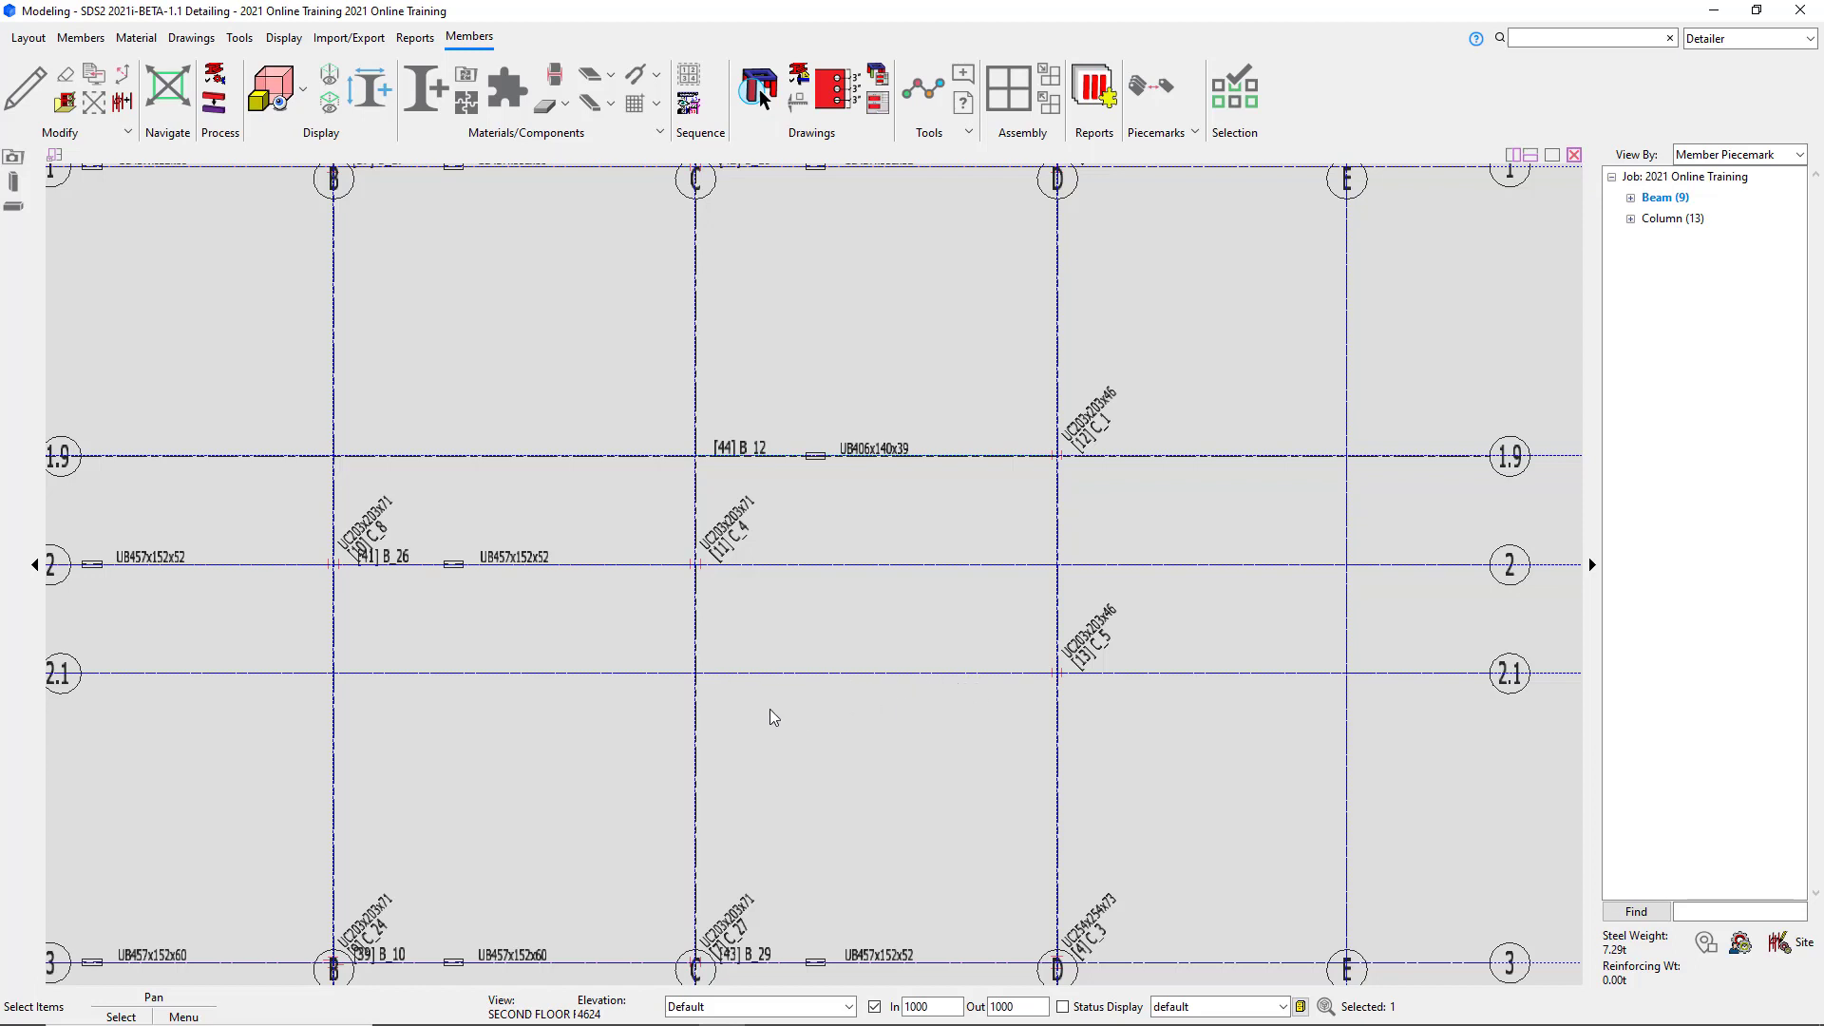
click(15, 208)
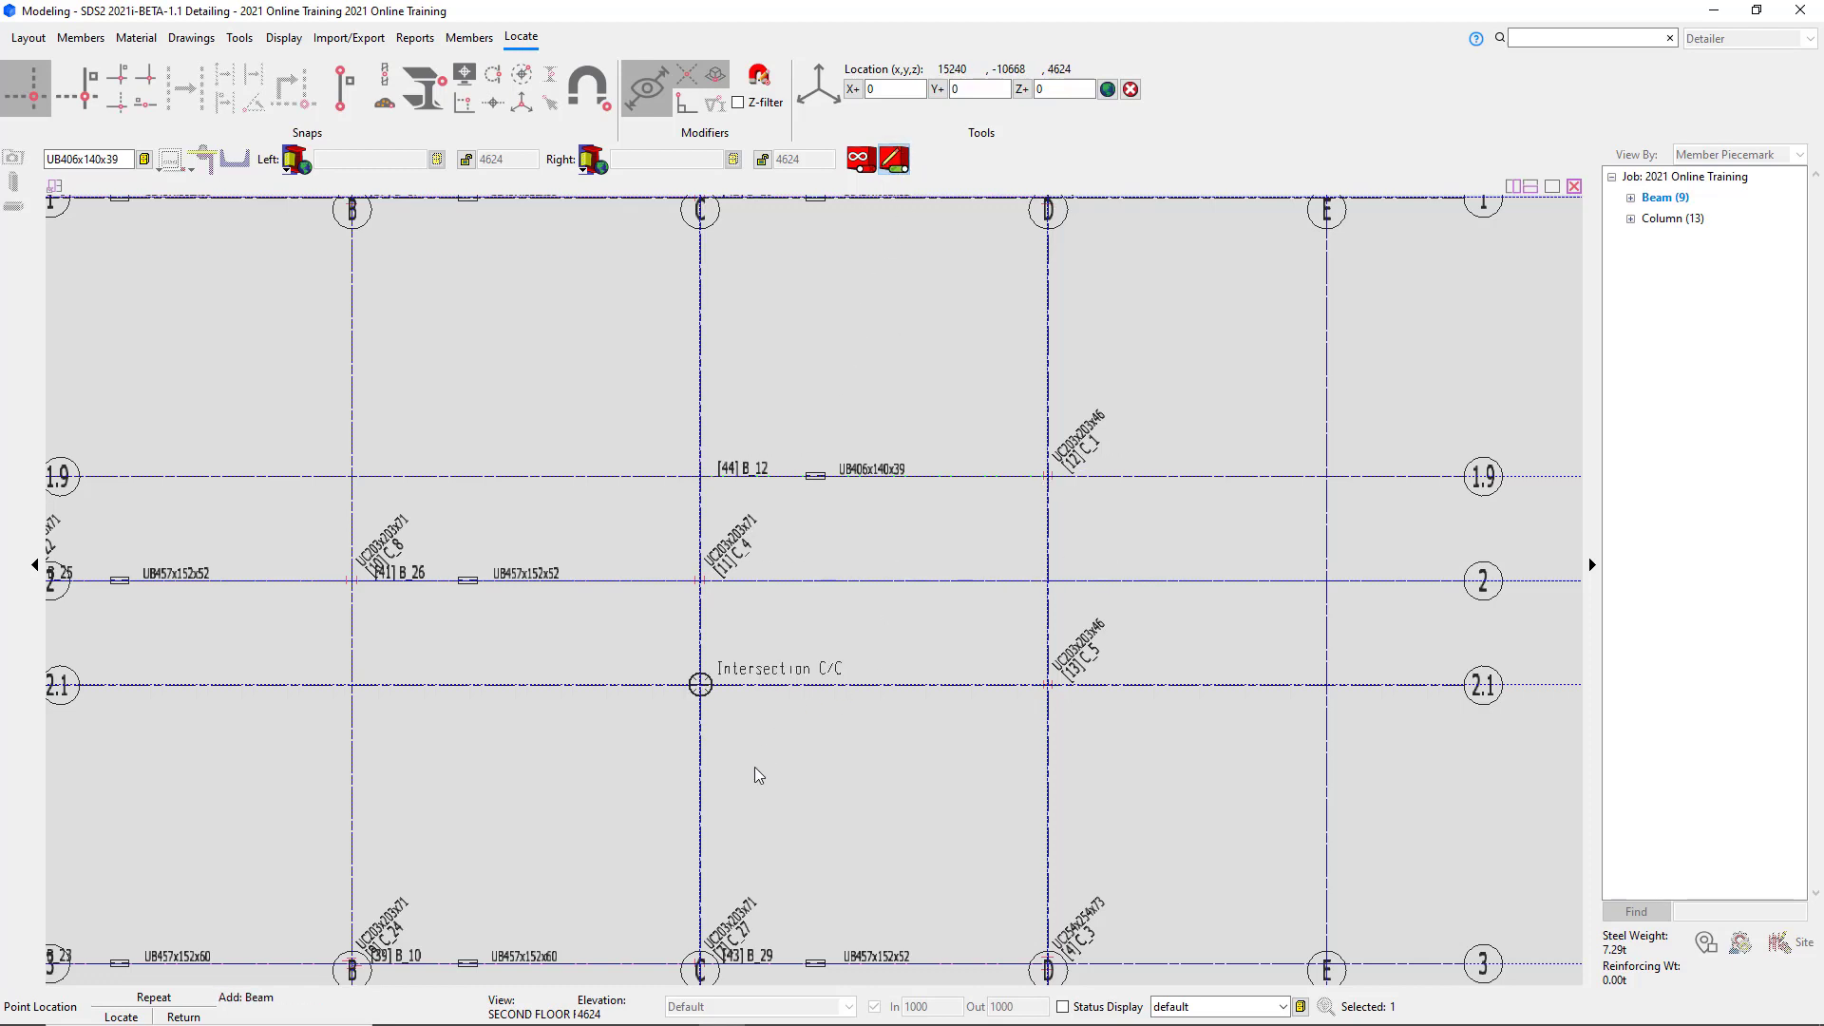
click(700, 685)
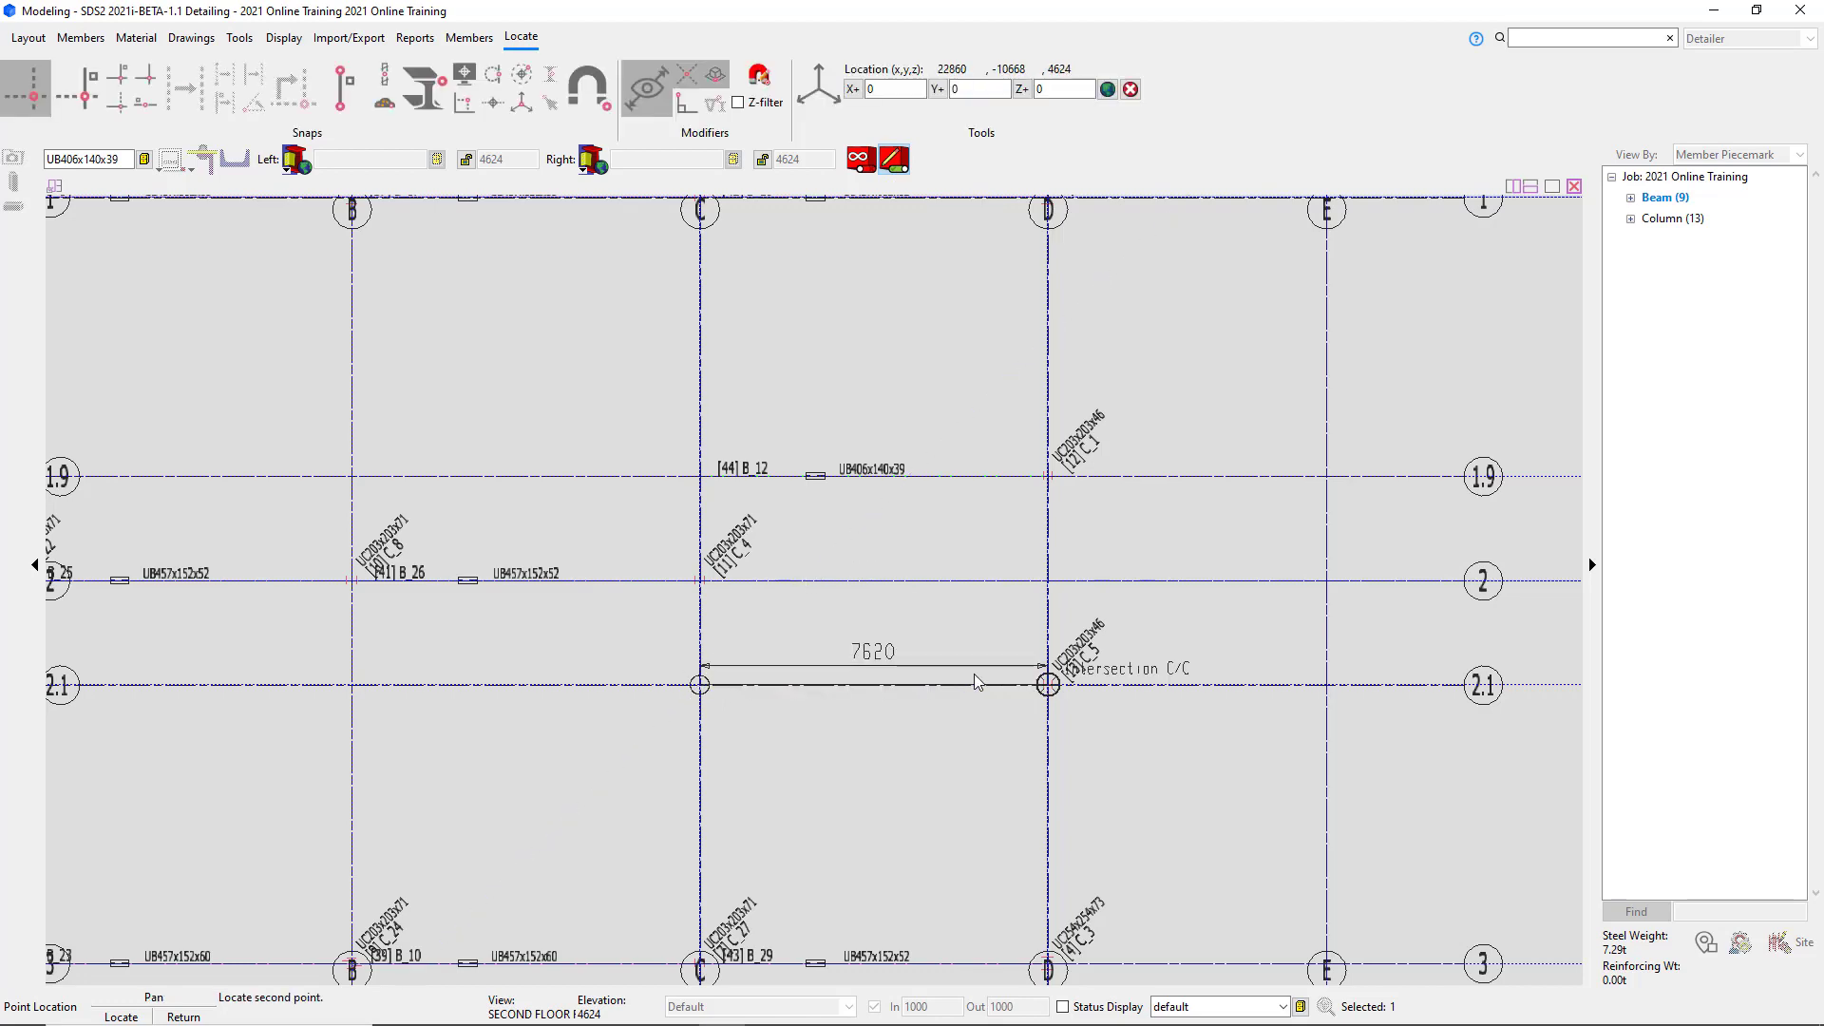
click(1046, 685)
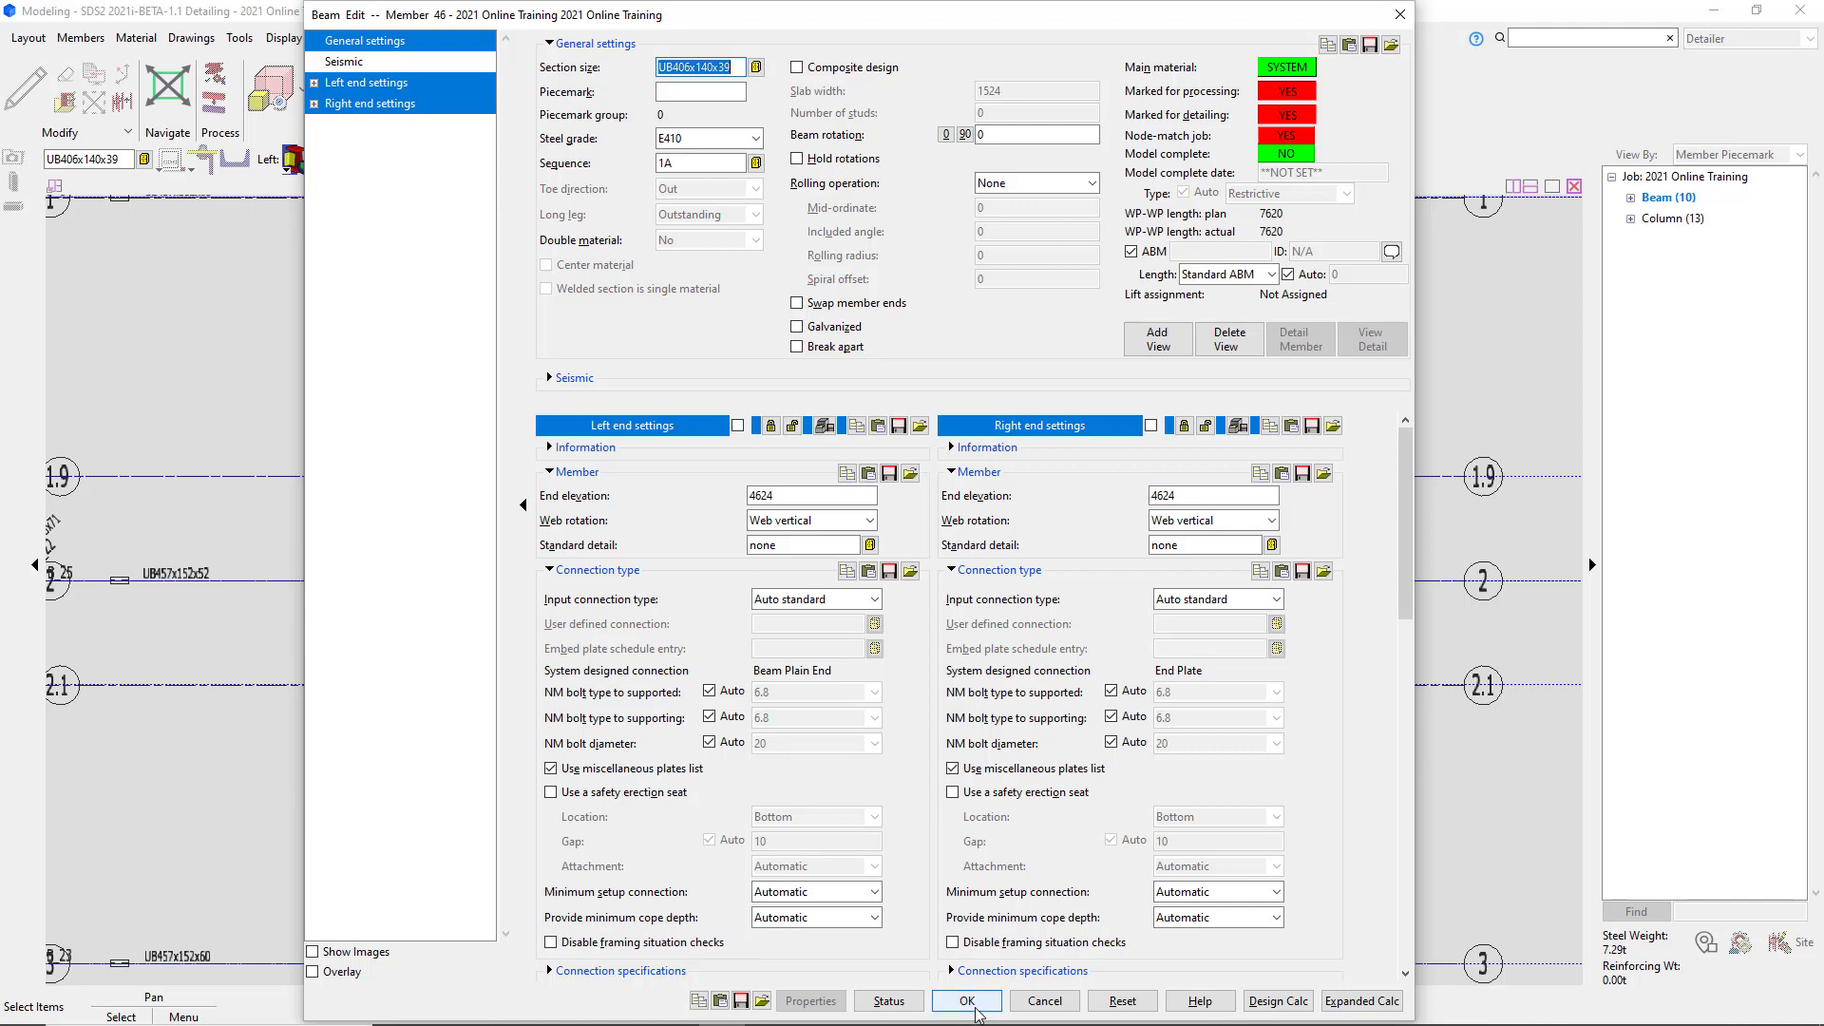
click(967, 1001)
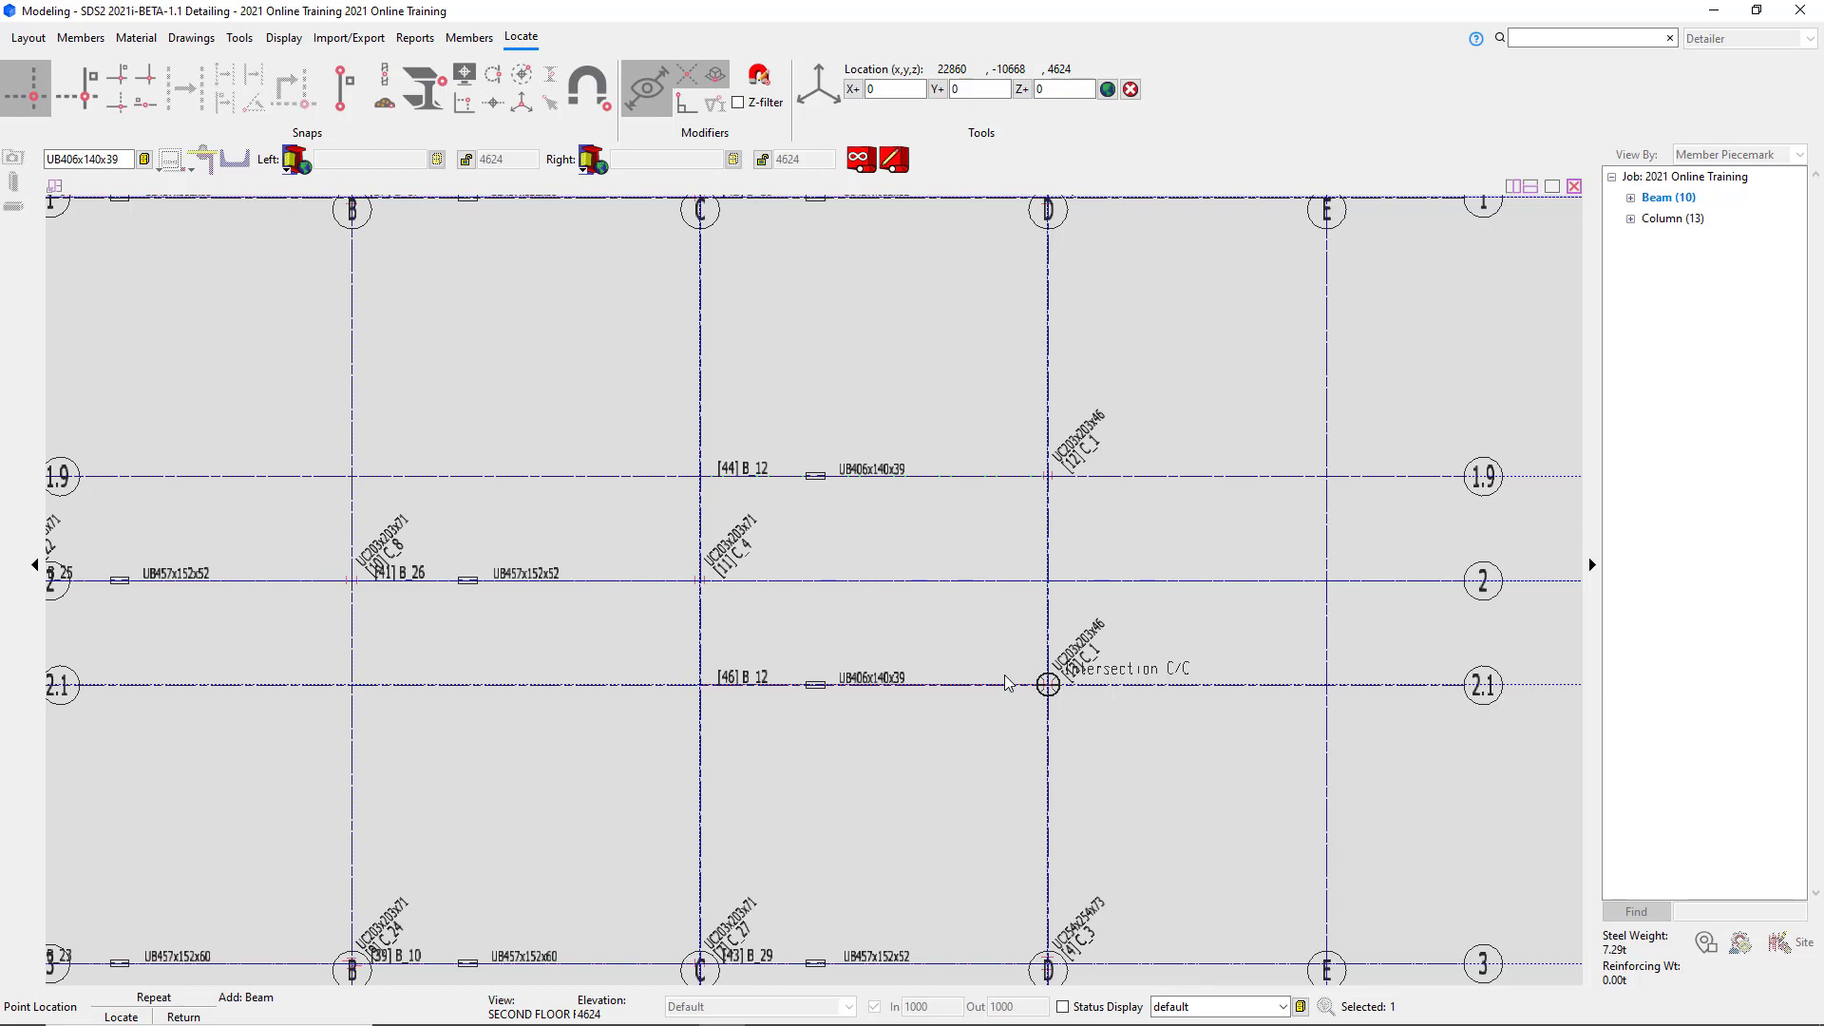
scroll(944, 631, down, 3)
scroll(608, 651, up, 1)
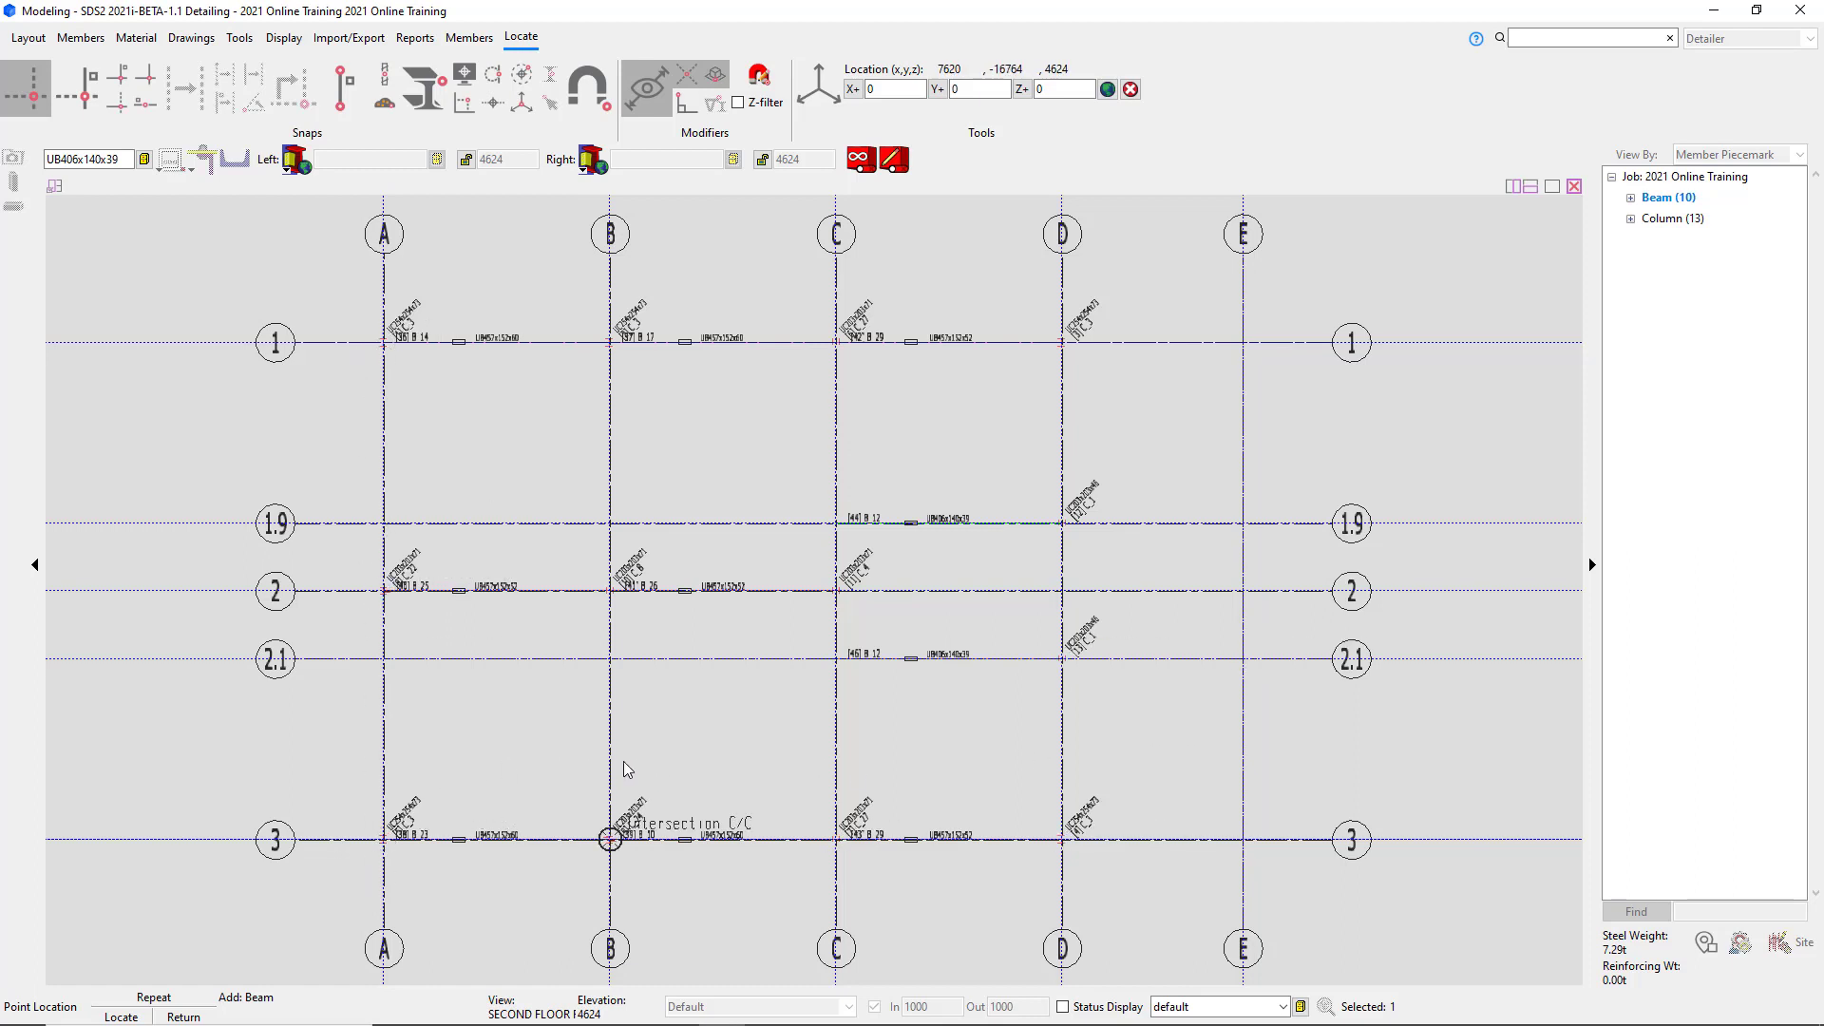
right_click(505, 749)
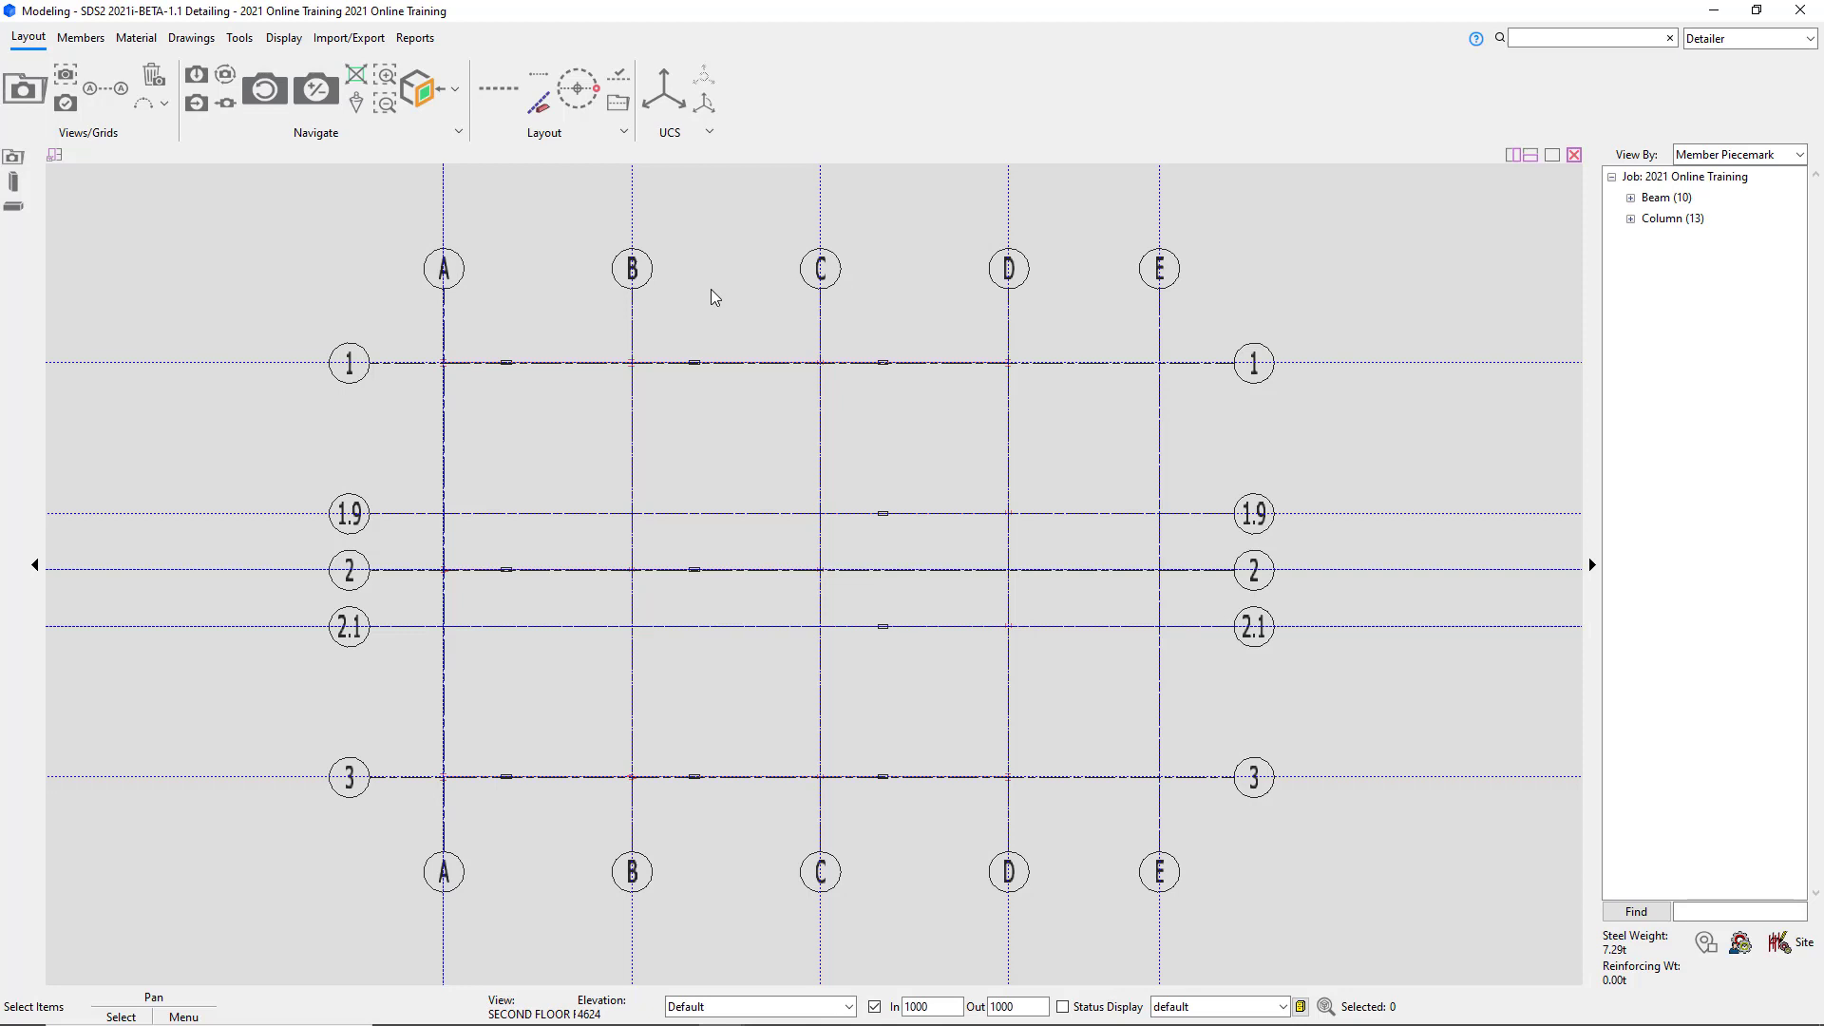
Add a UB533x210x82 beam along grid A from grid 2 to grid 1.
scroll(389, 400, up, 3)
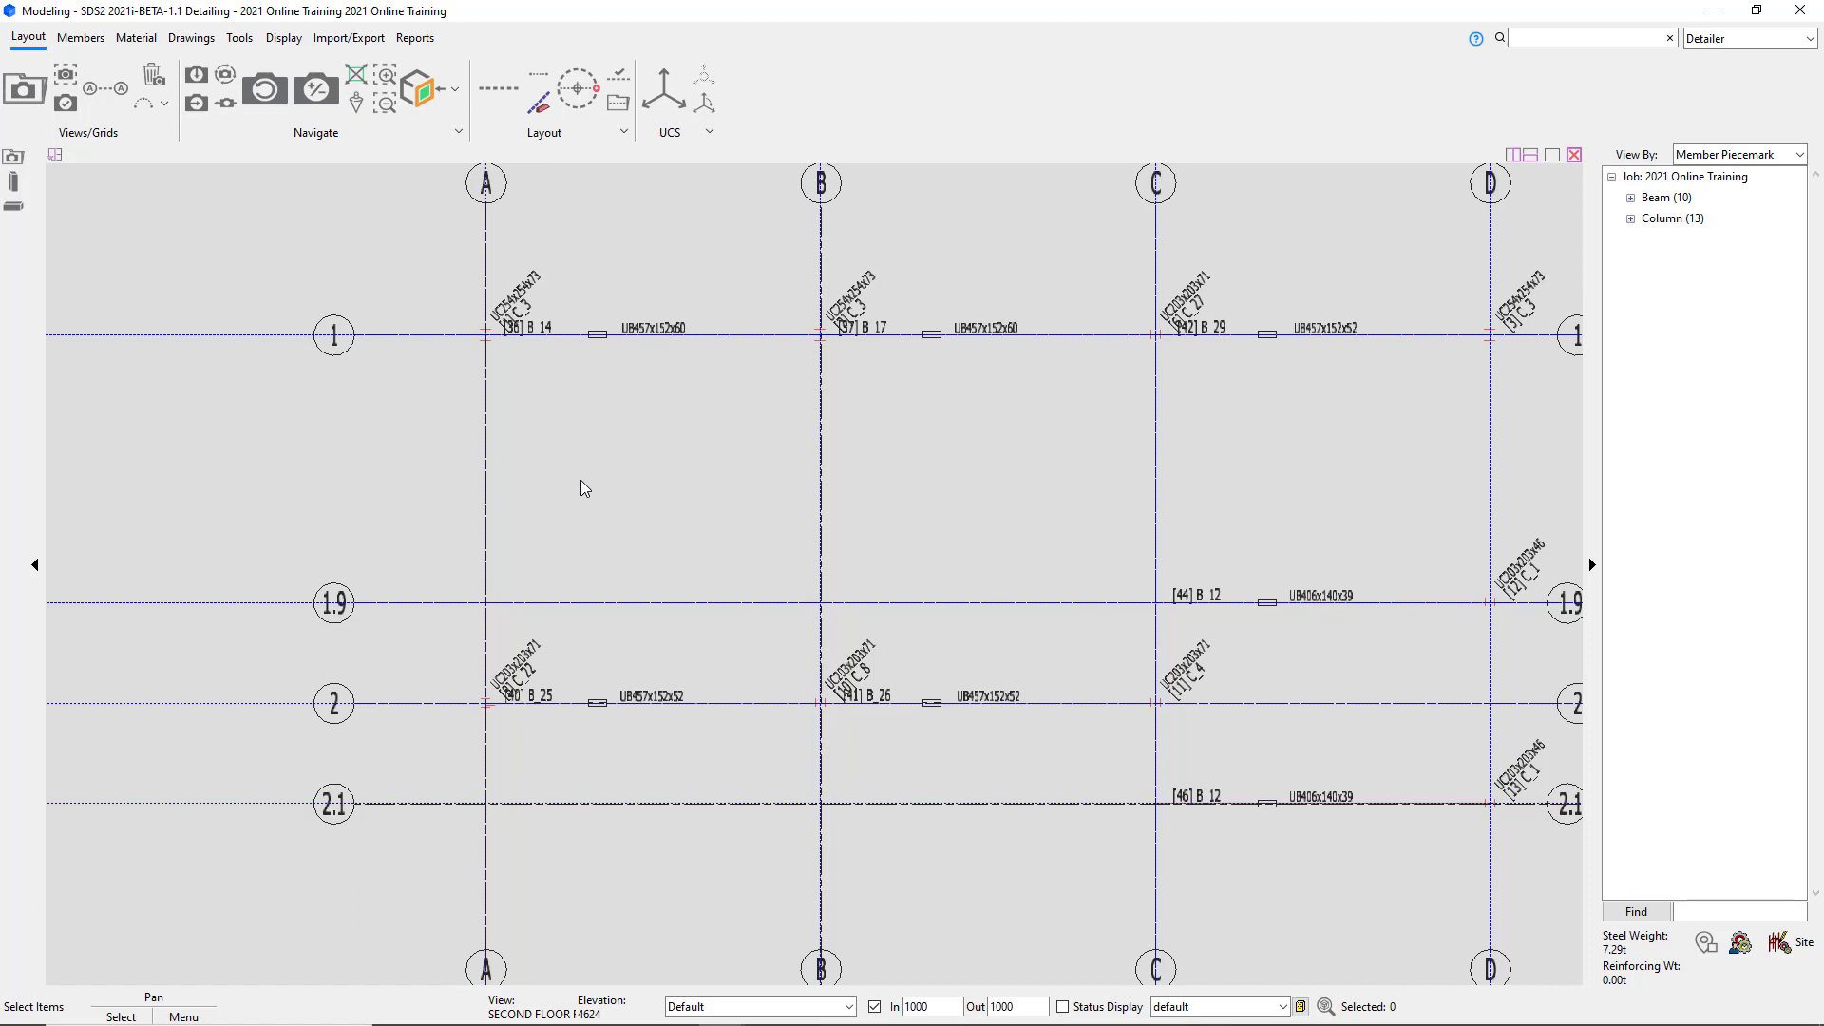
click(19, 211)
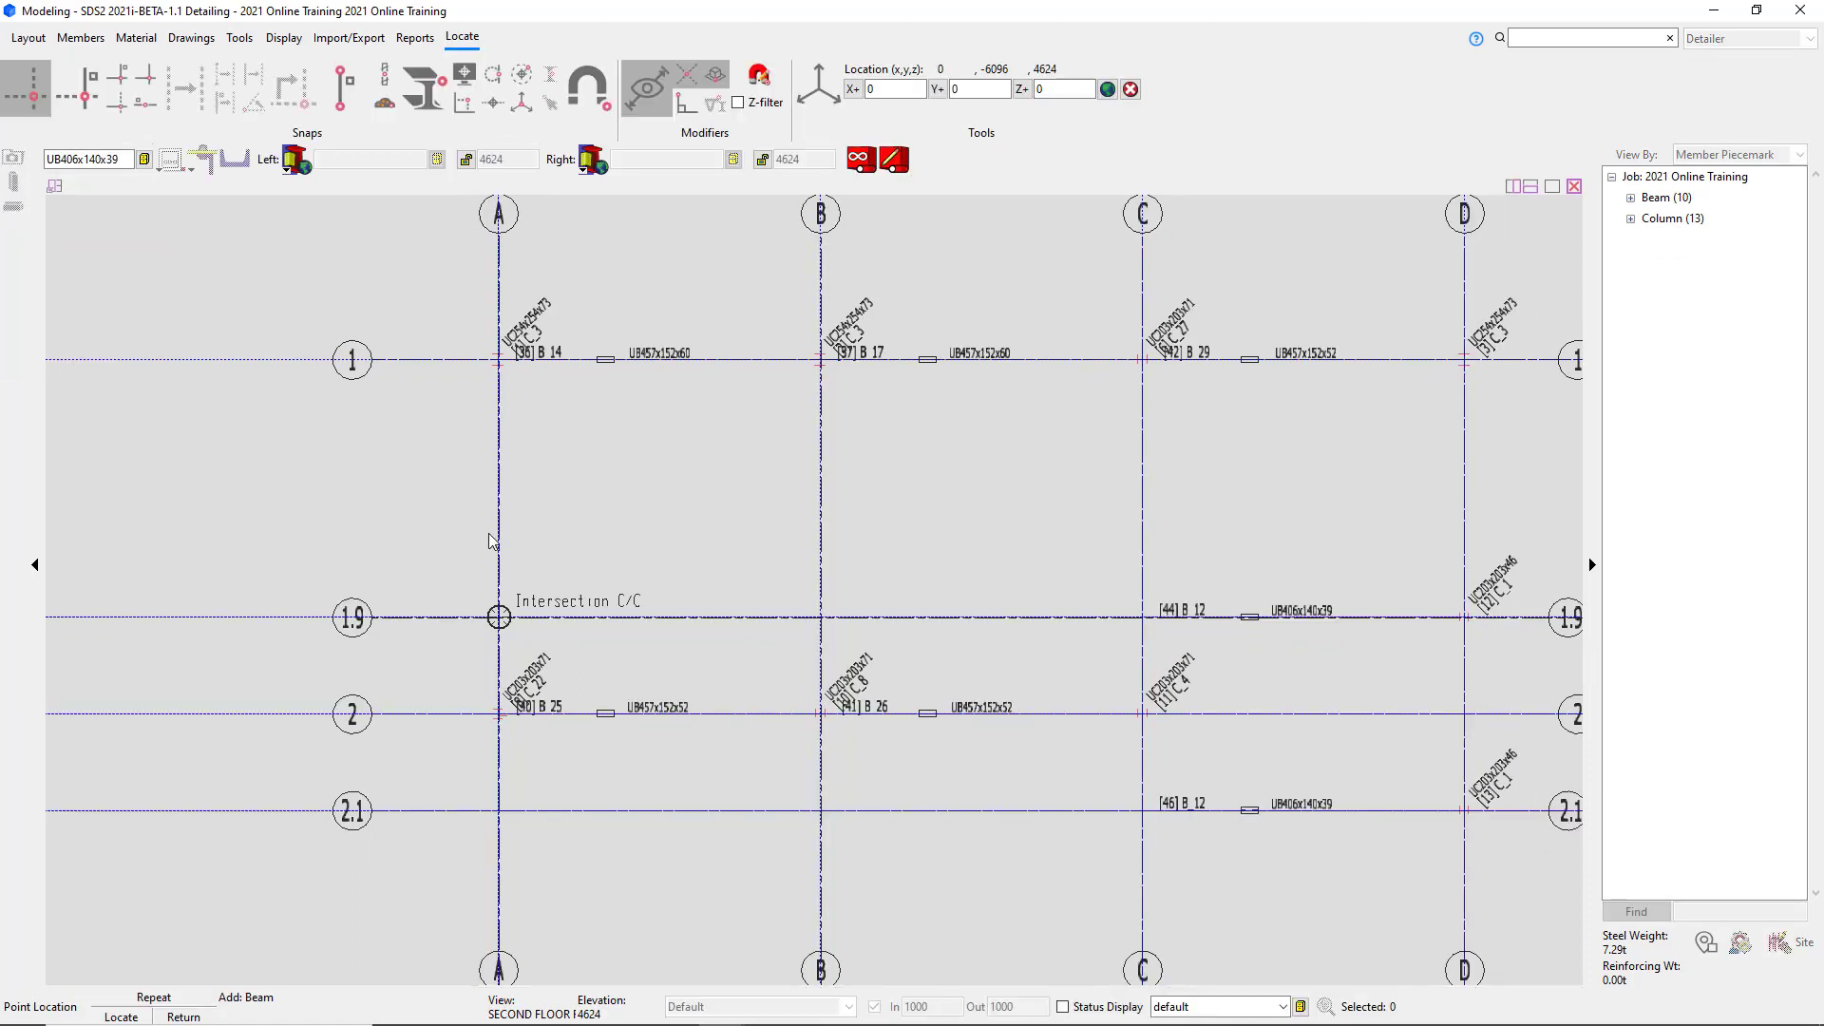
click(144, 159)
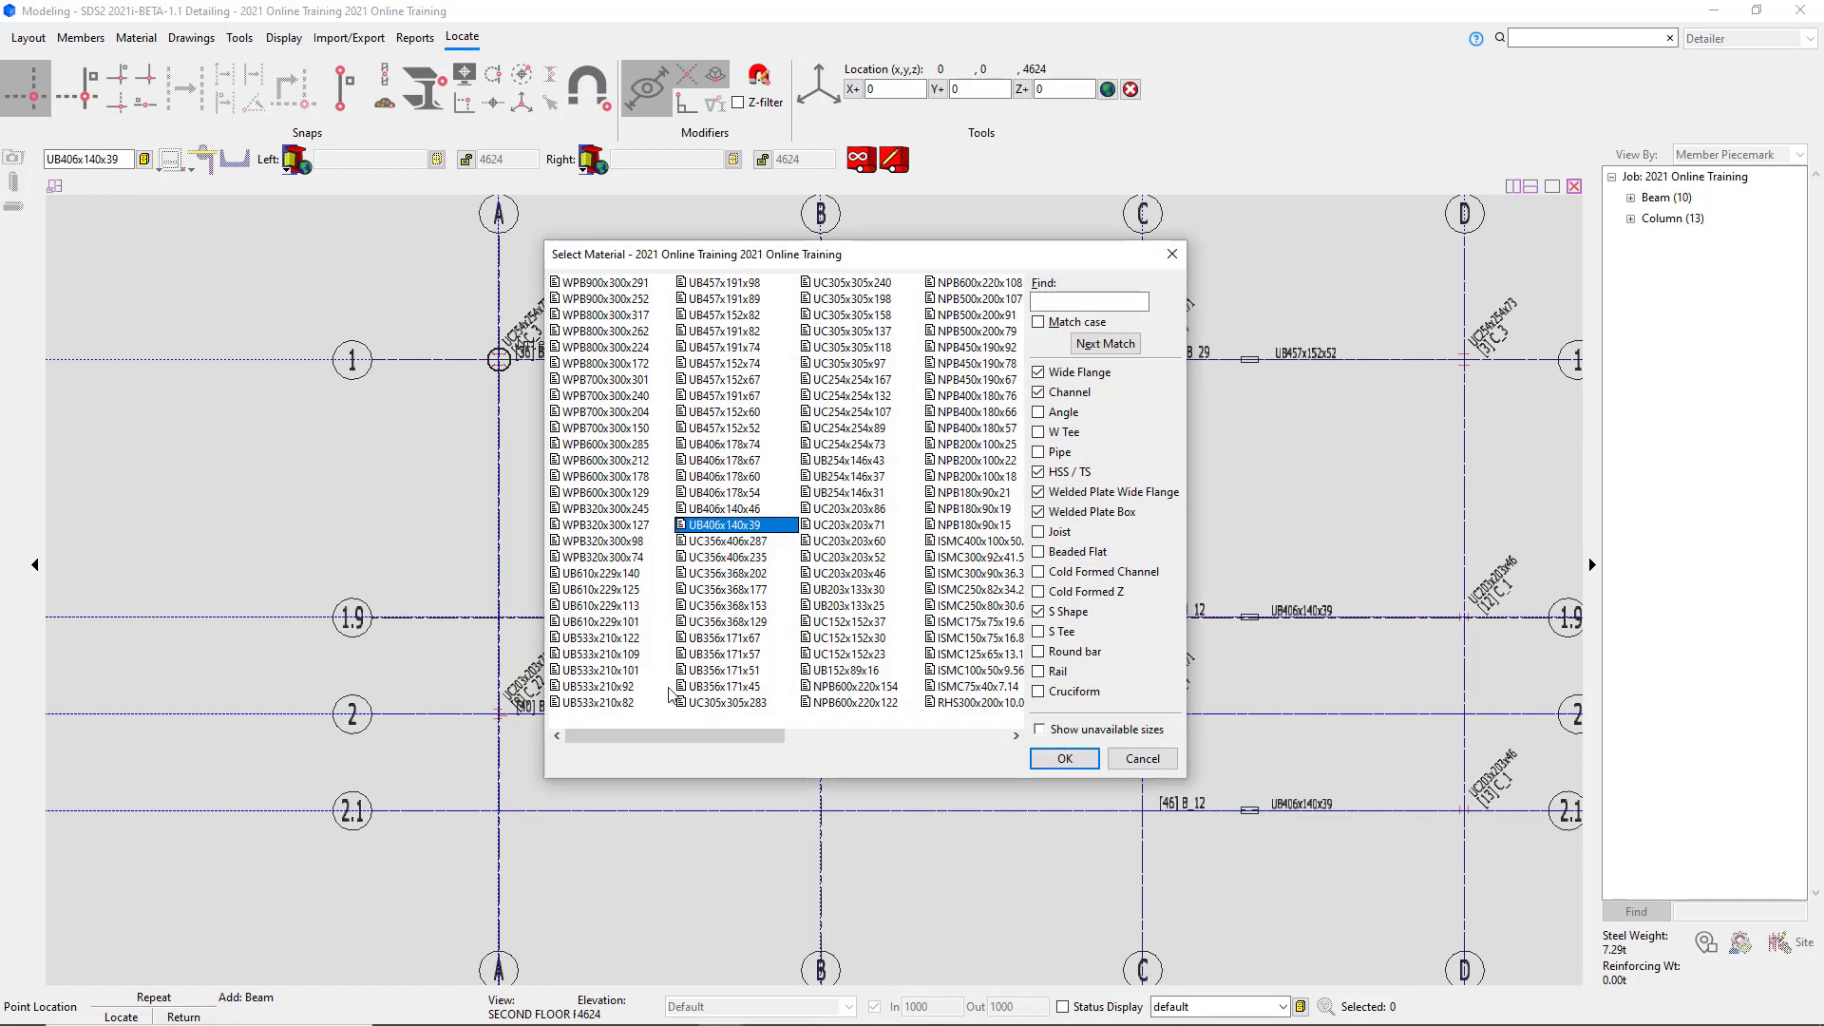
click(601, 703)
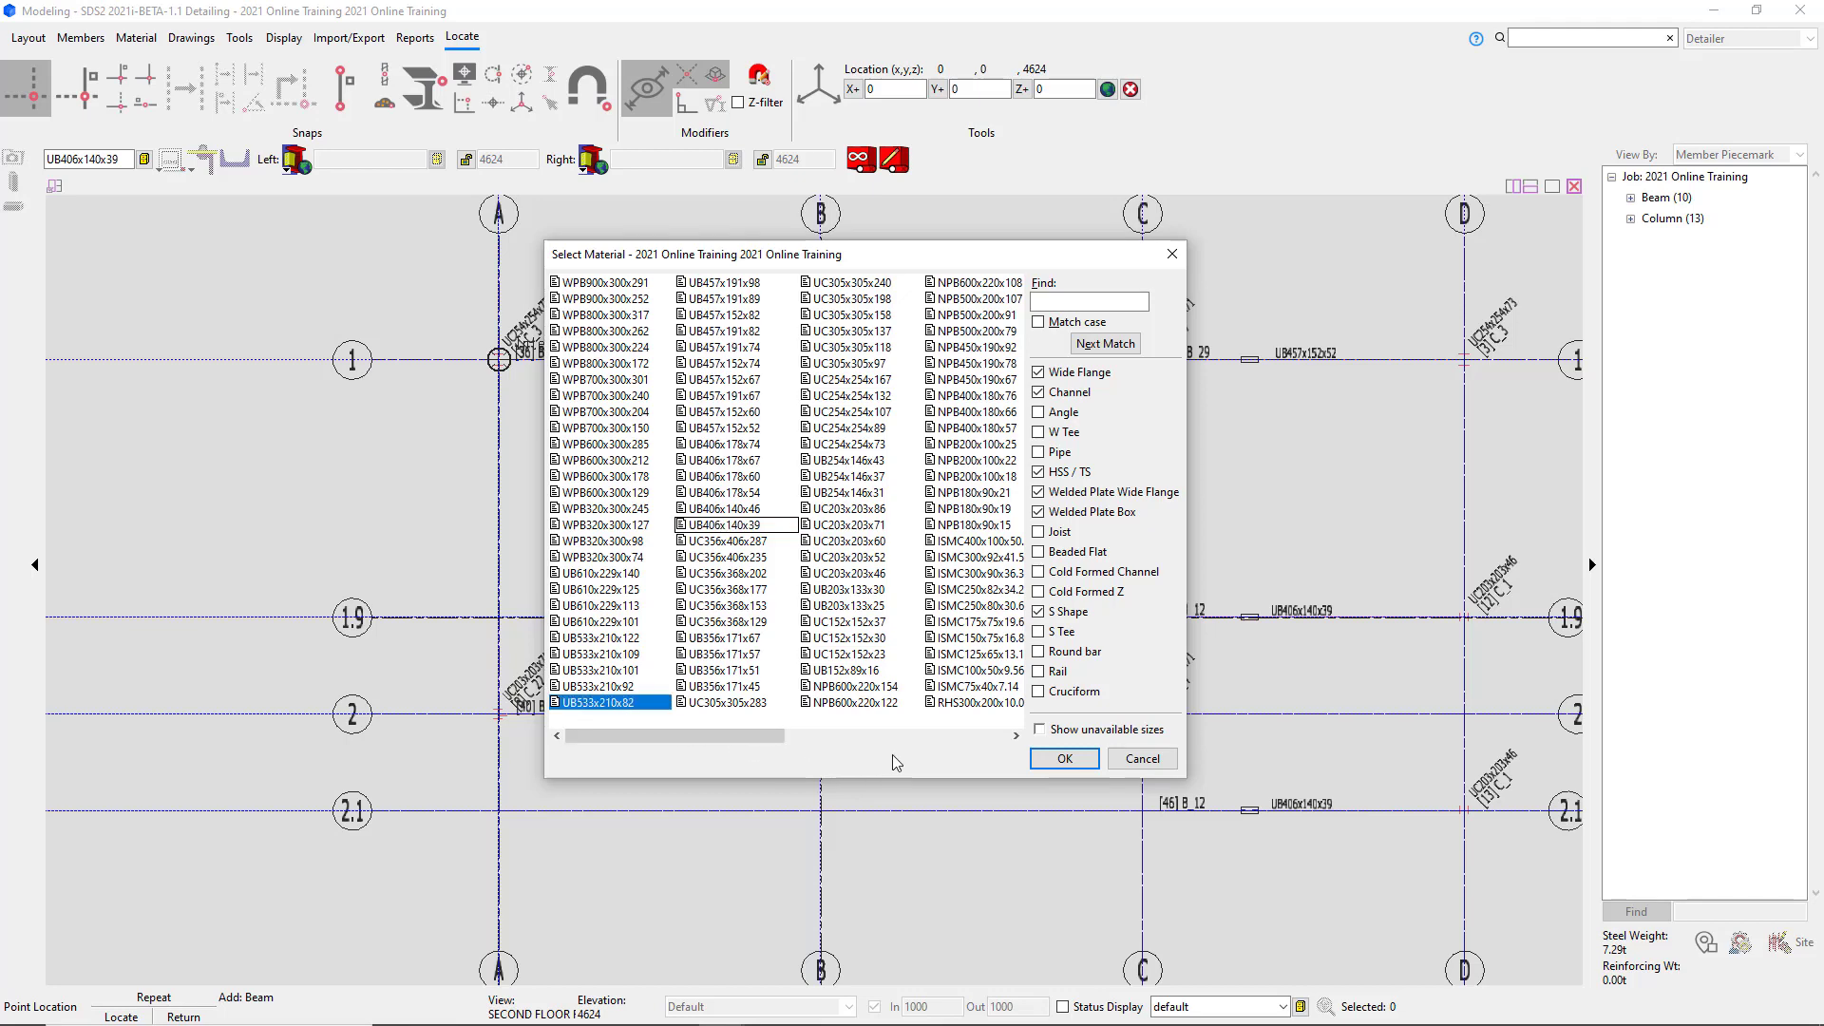
click(1064, 759)
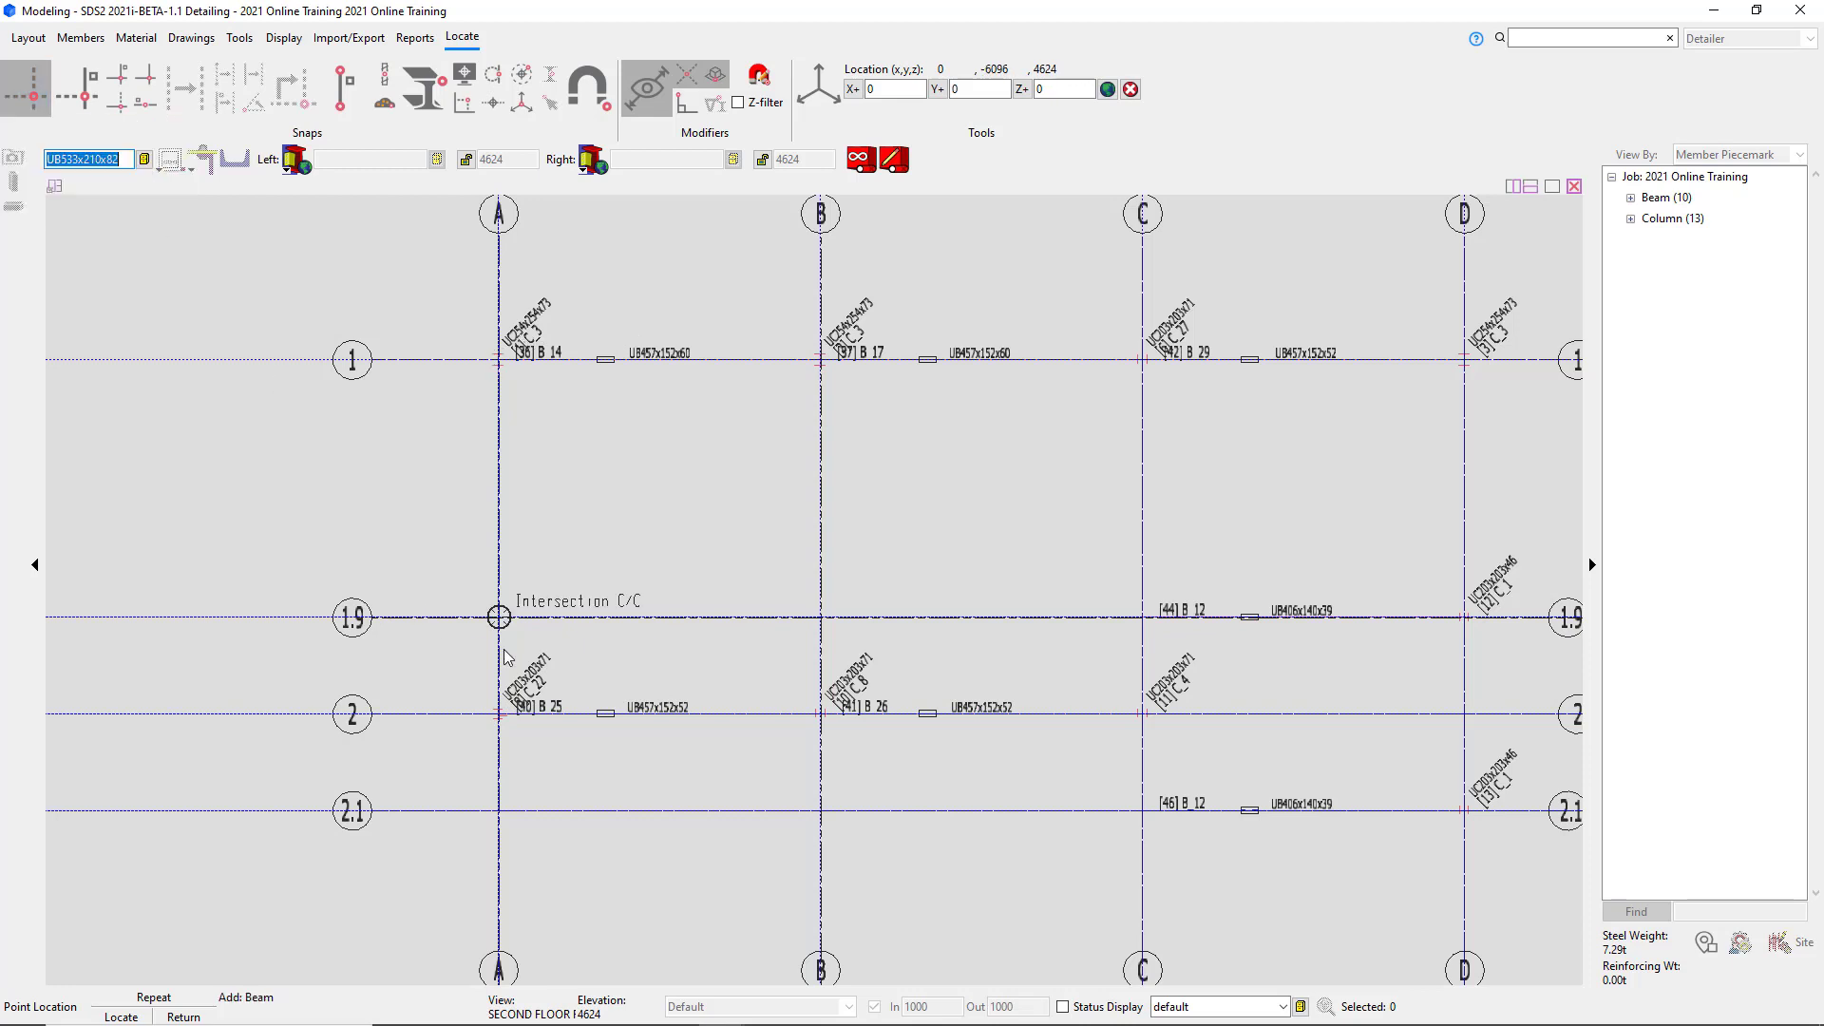
click(498, 714)
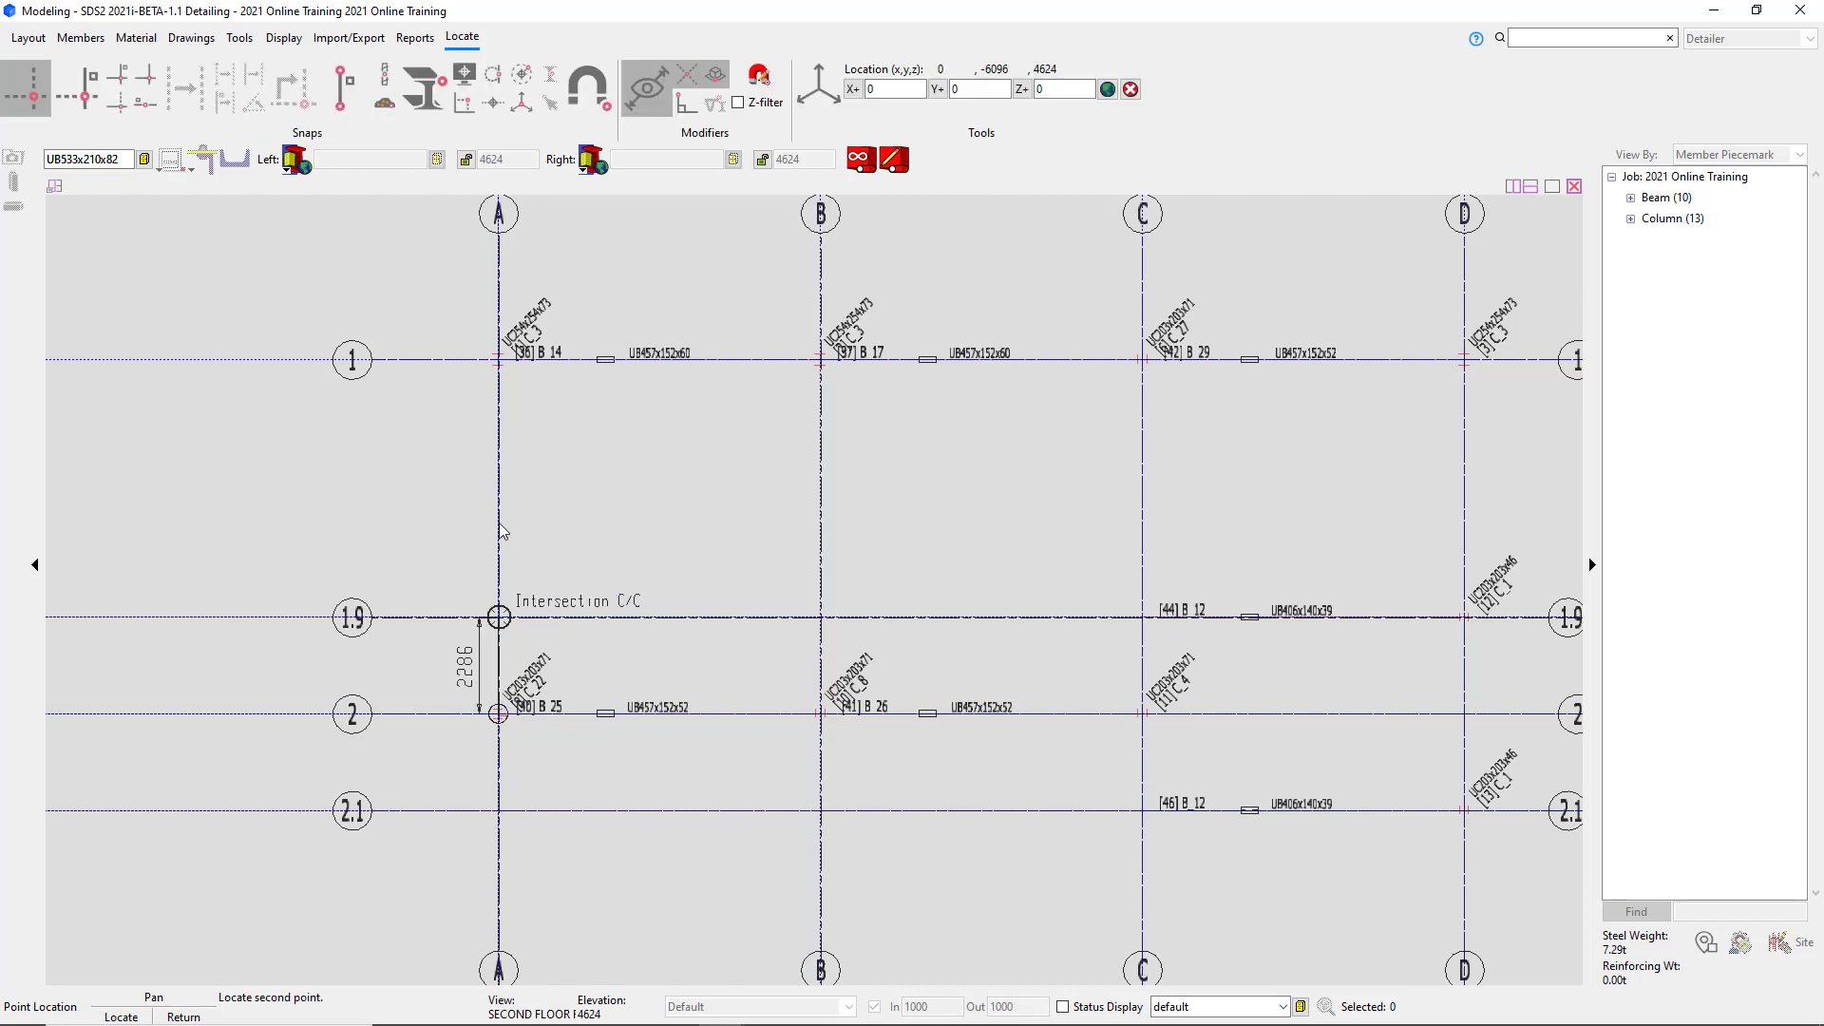
click(499, 361)
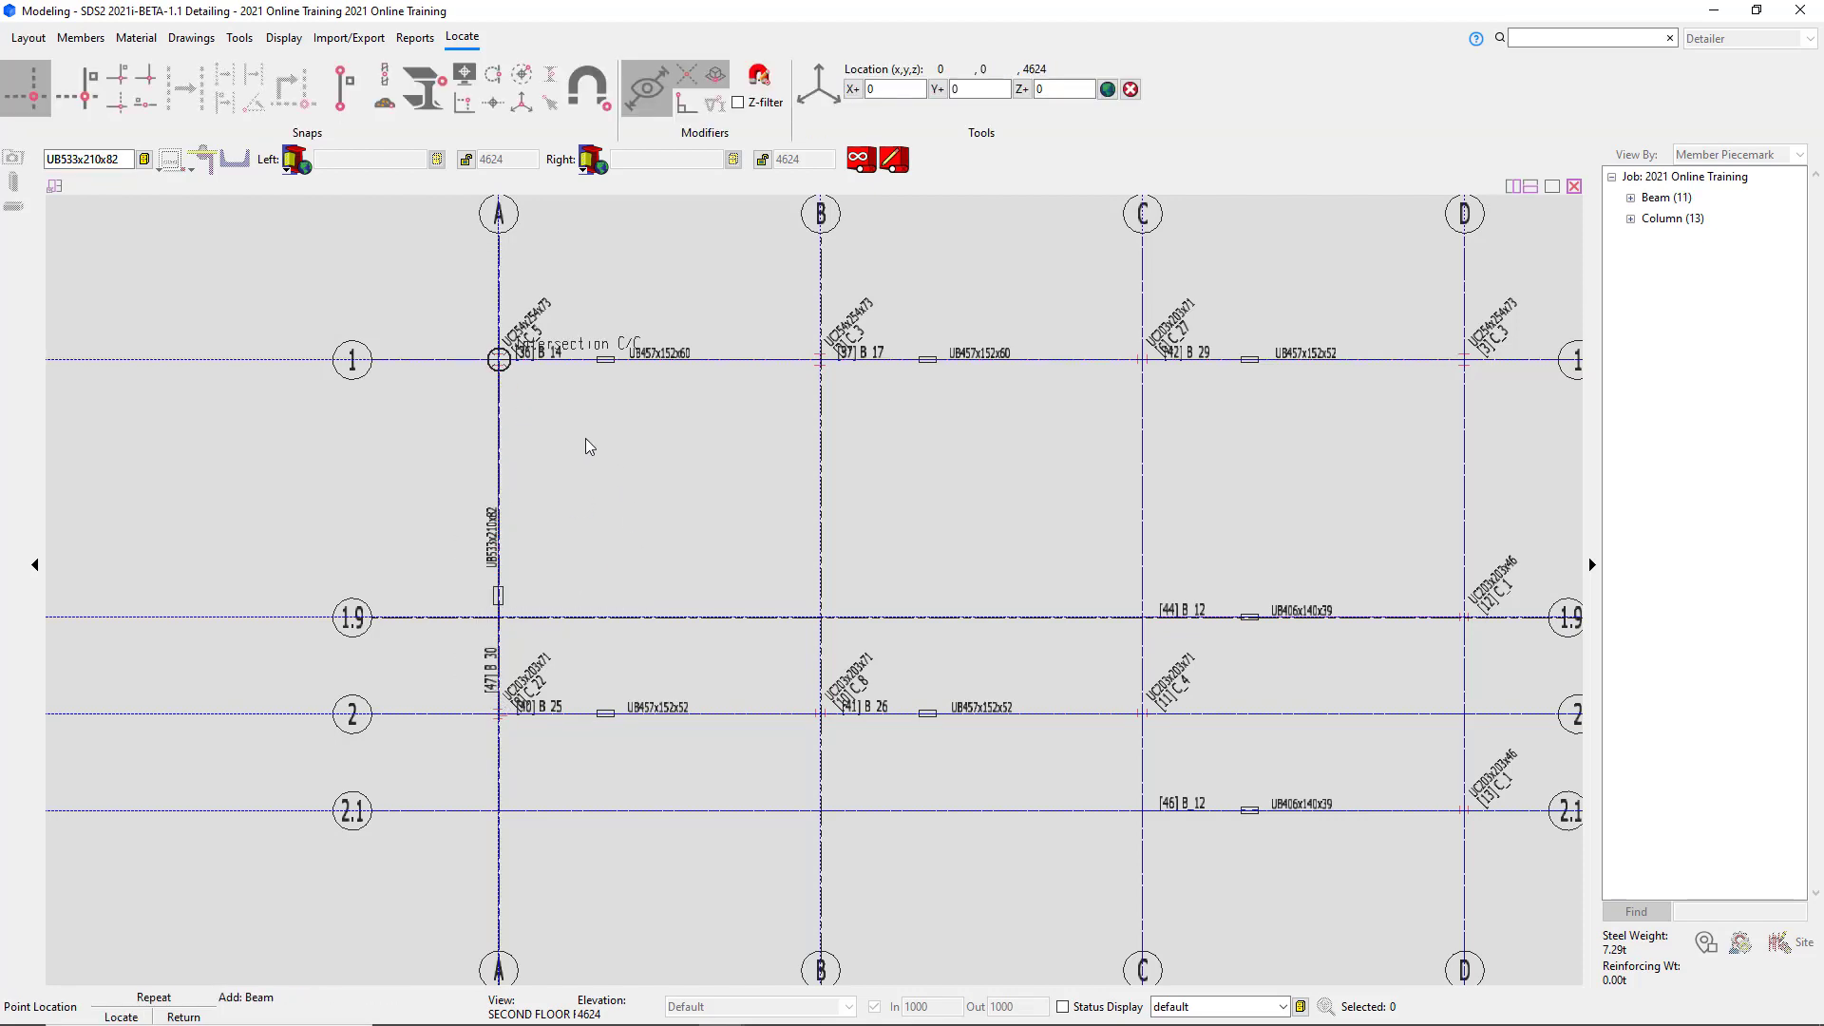
Change the section to UB457x191x98 and place a beam along grid A from grid 3 to grid 2.
scroll(561, 447, up, 1)
scroll(540, 399, down, 4)
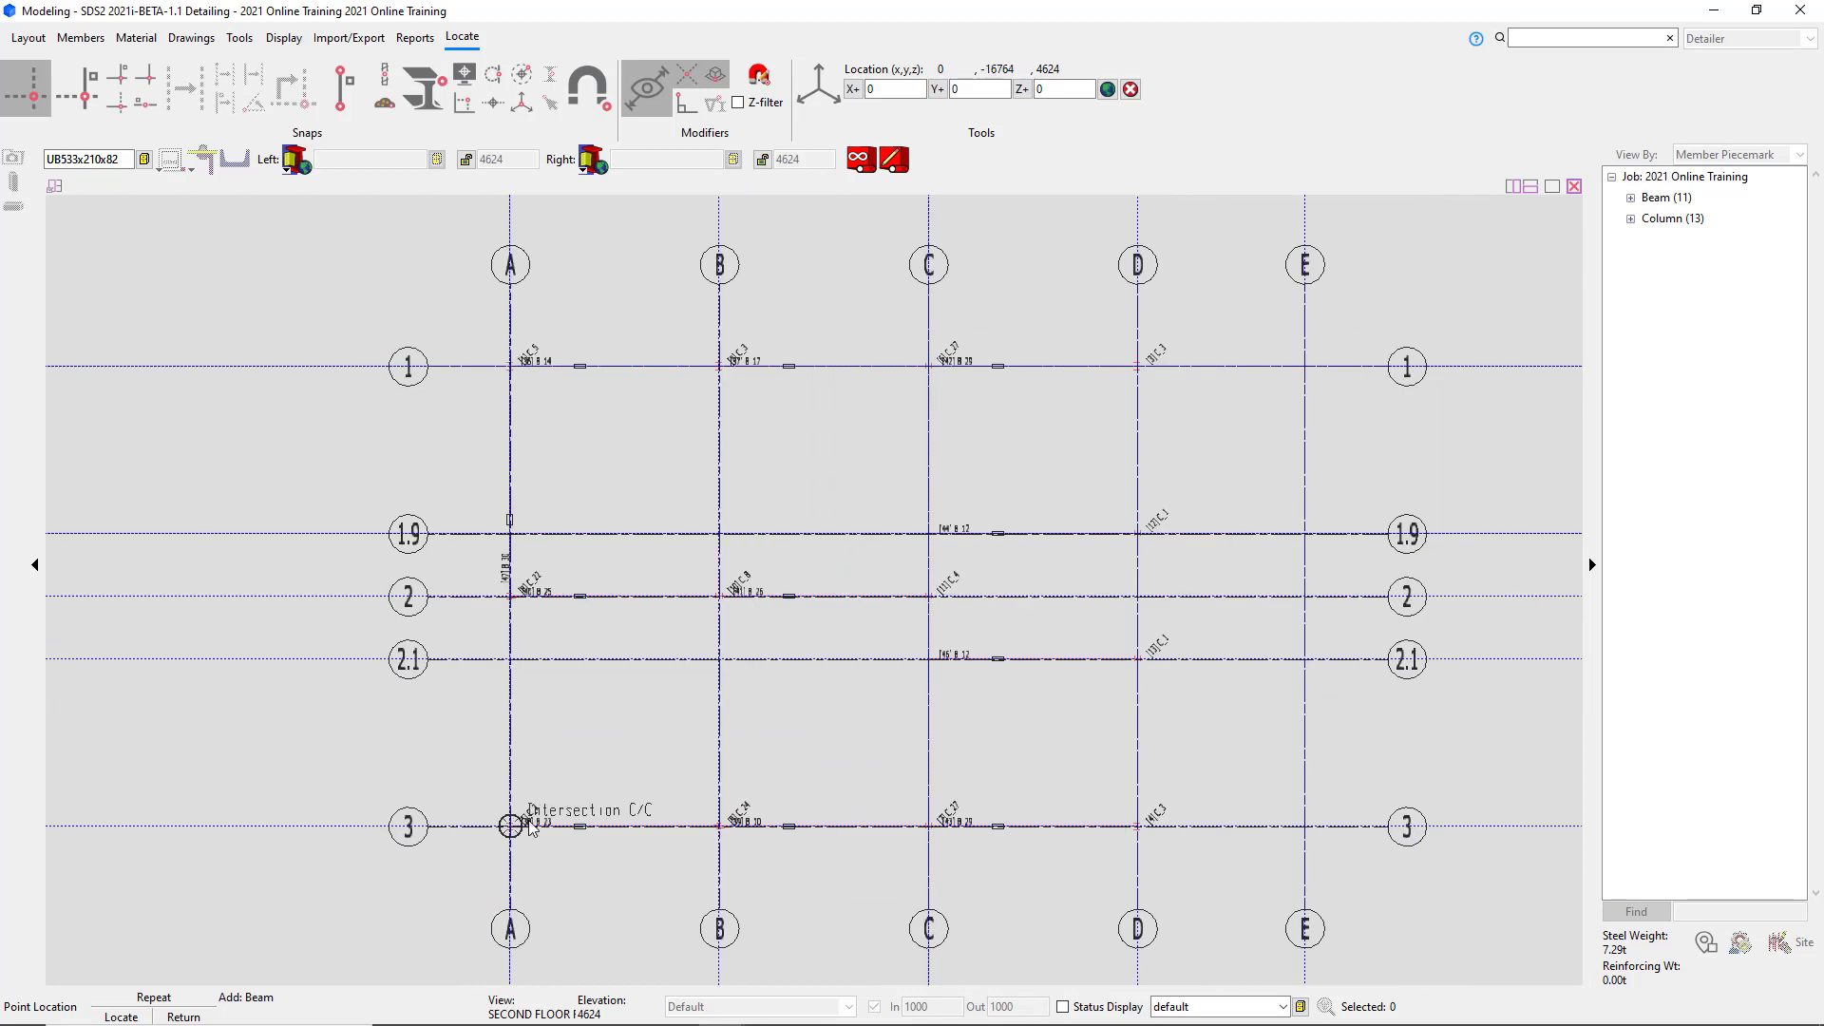
scroll(528, 853, up, 4)
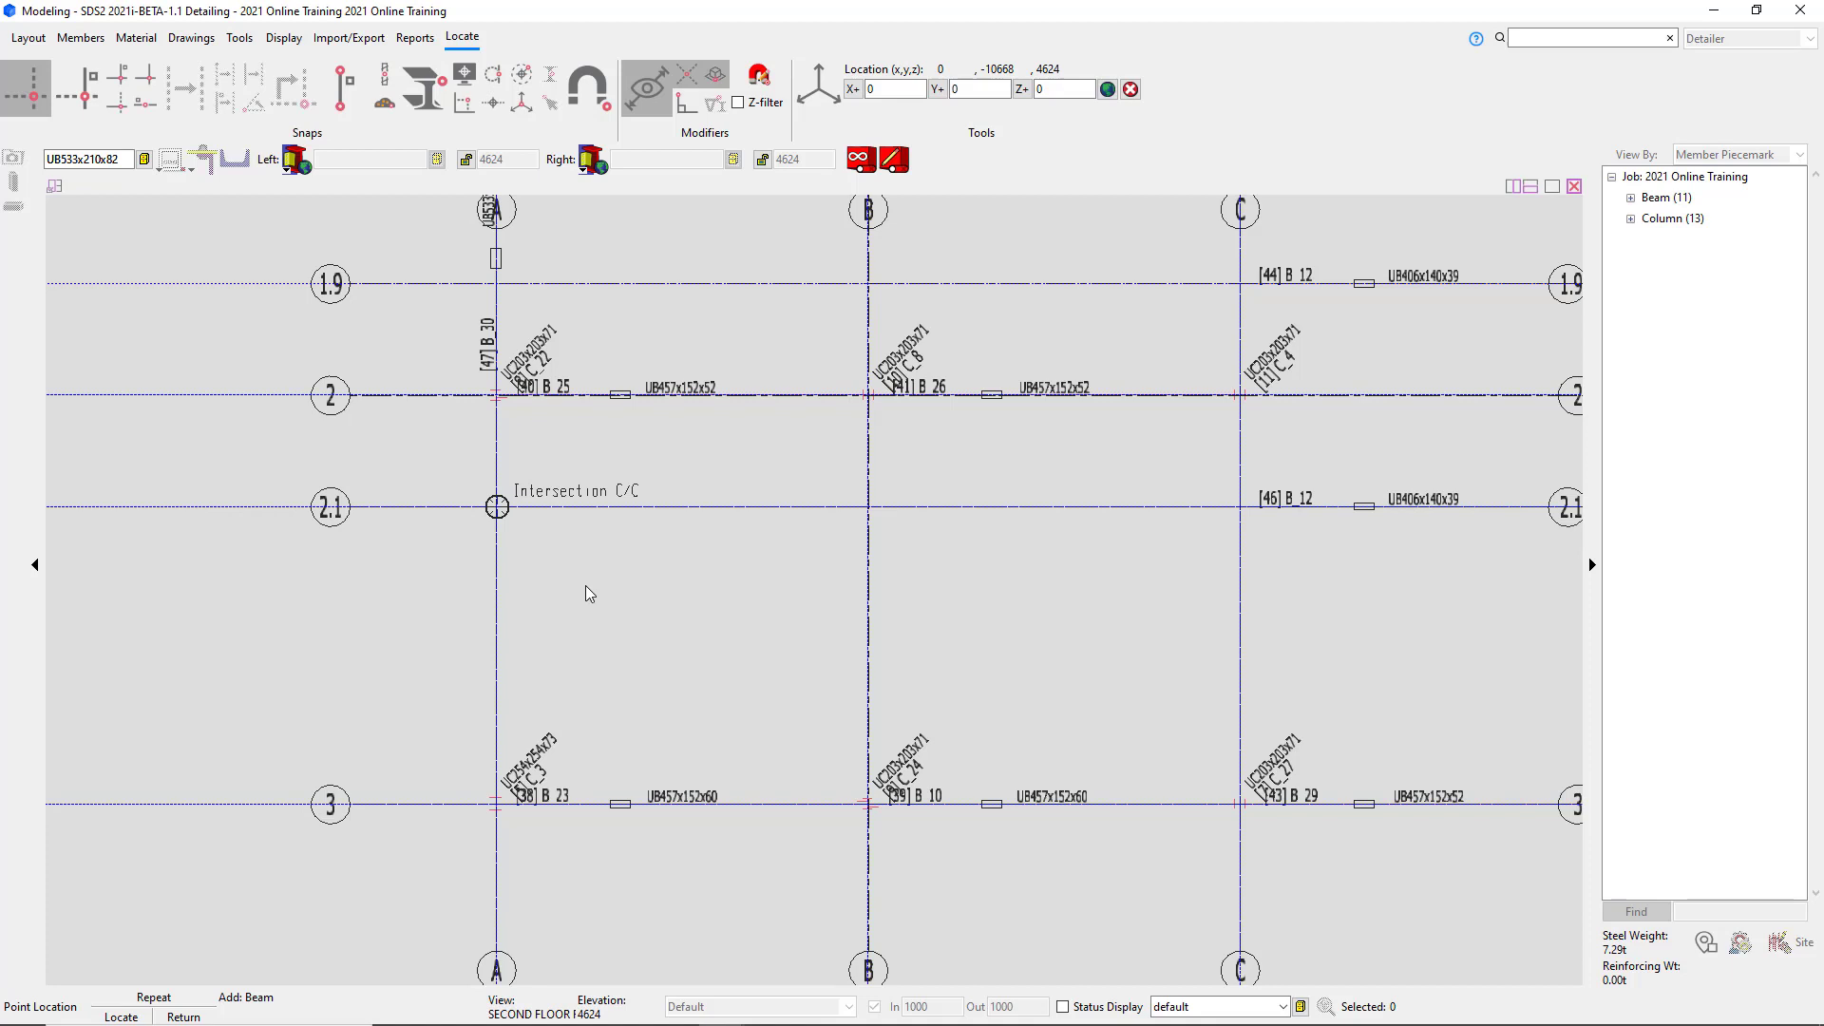
click(144, 158)
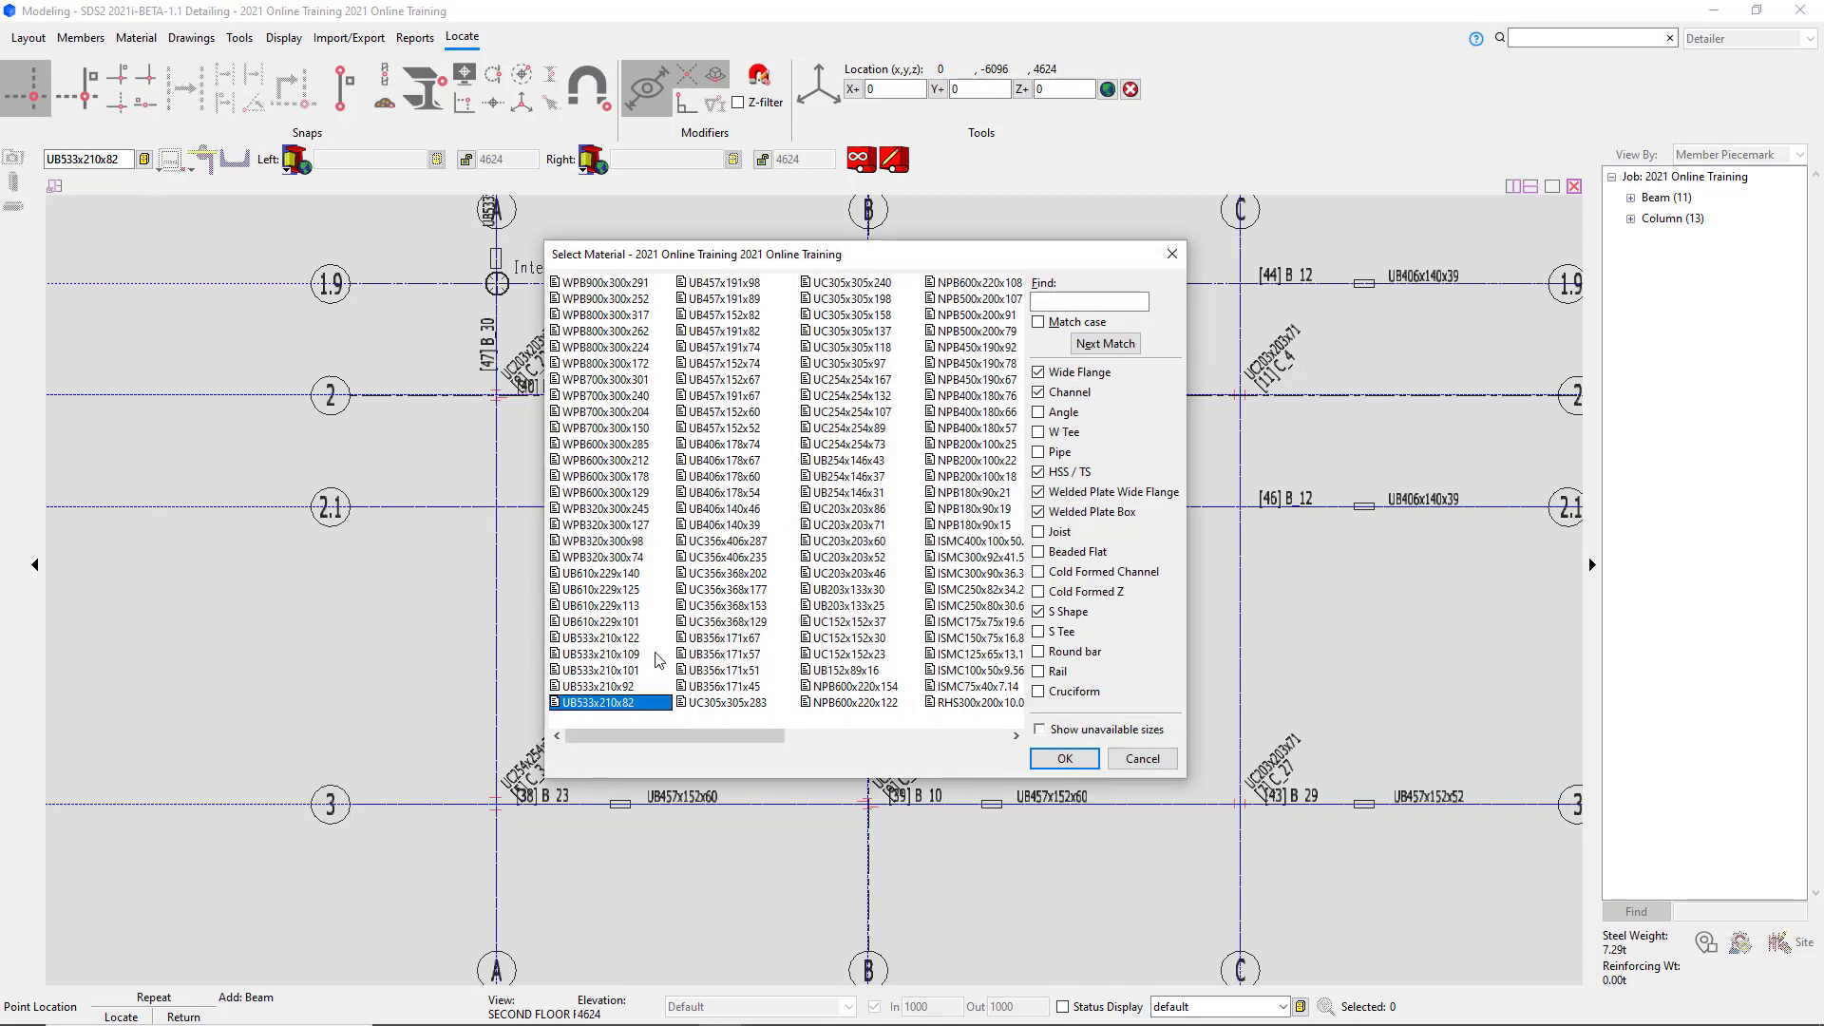
click(758, 284)
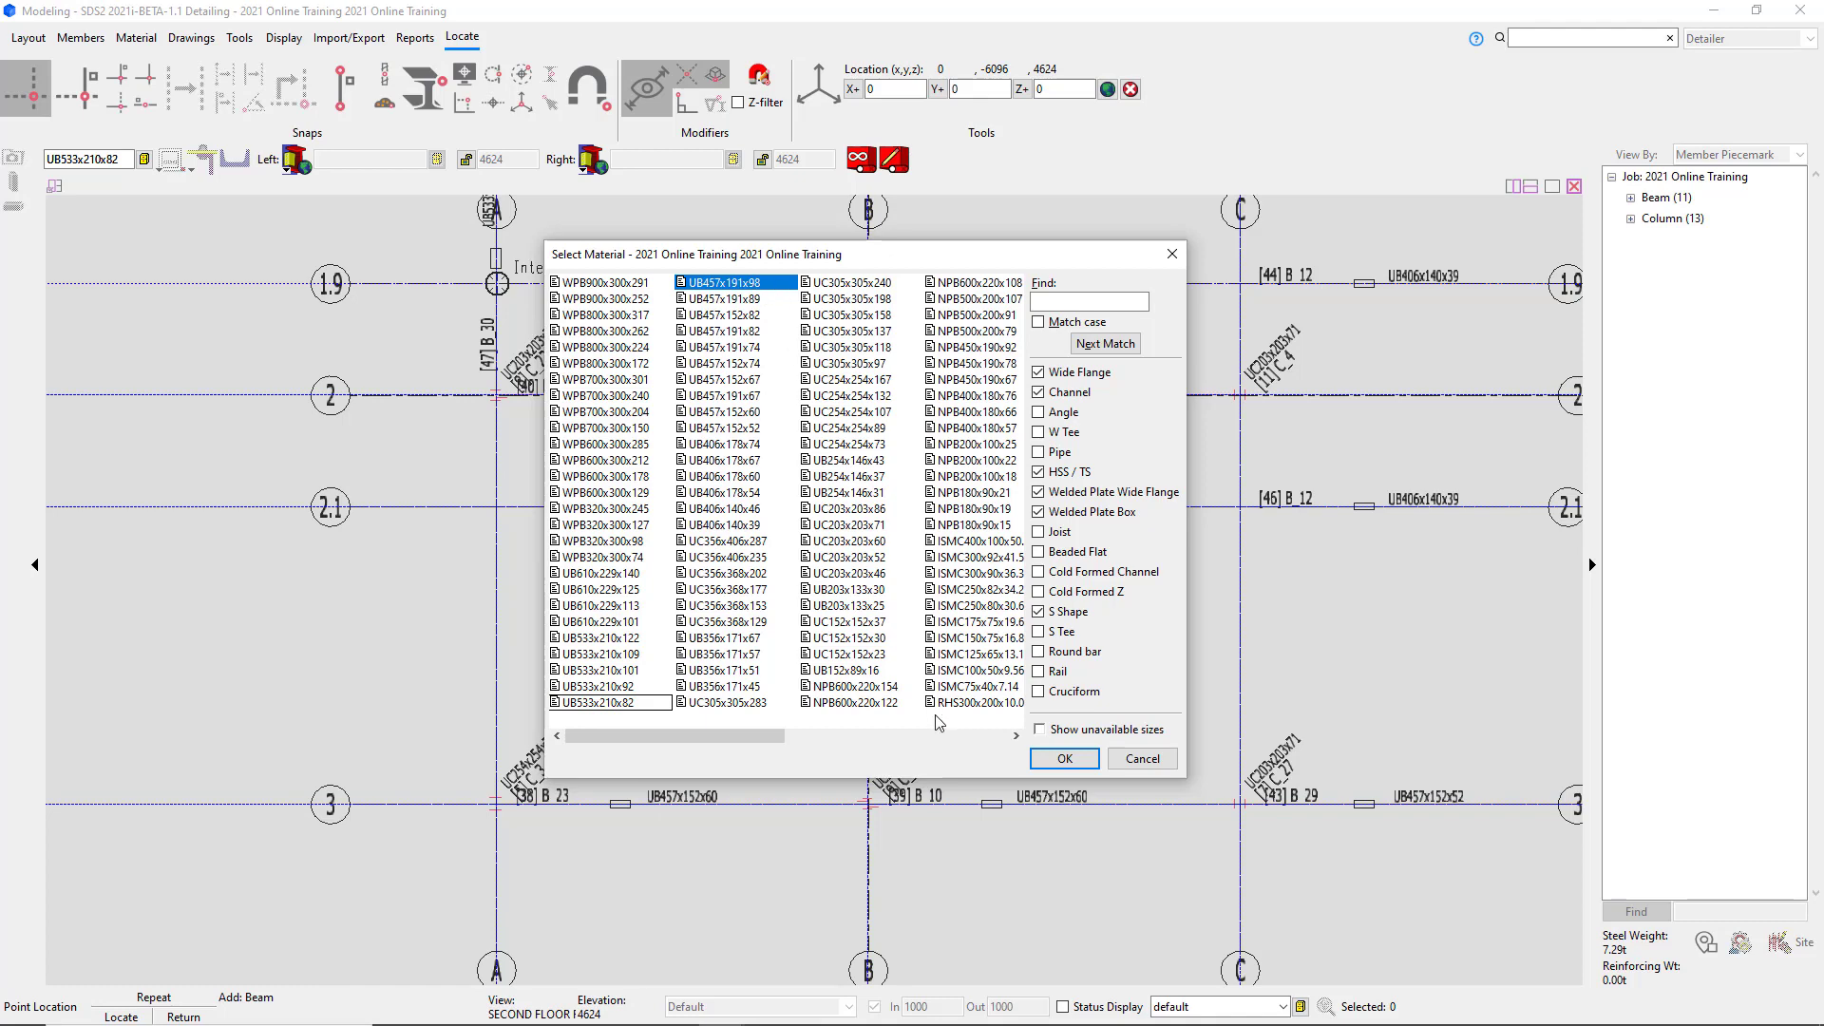
click(1064, 758)
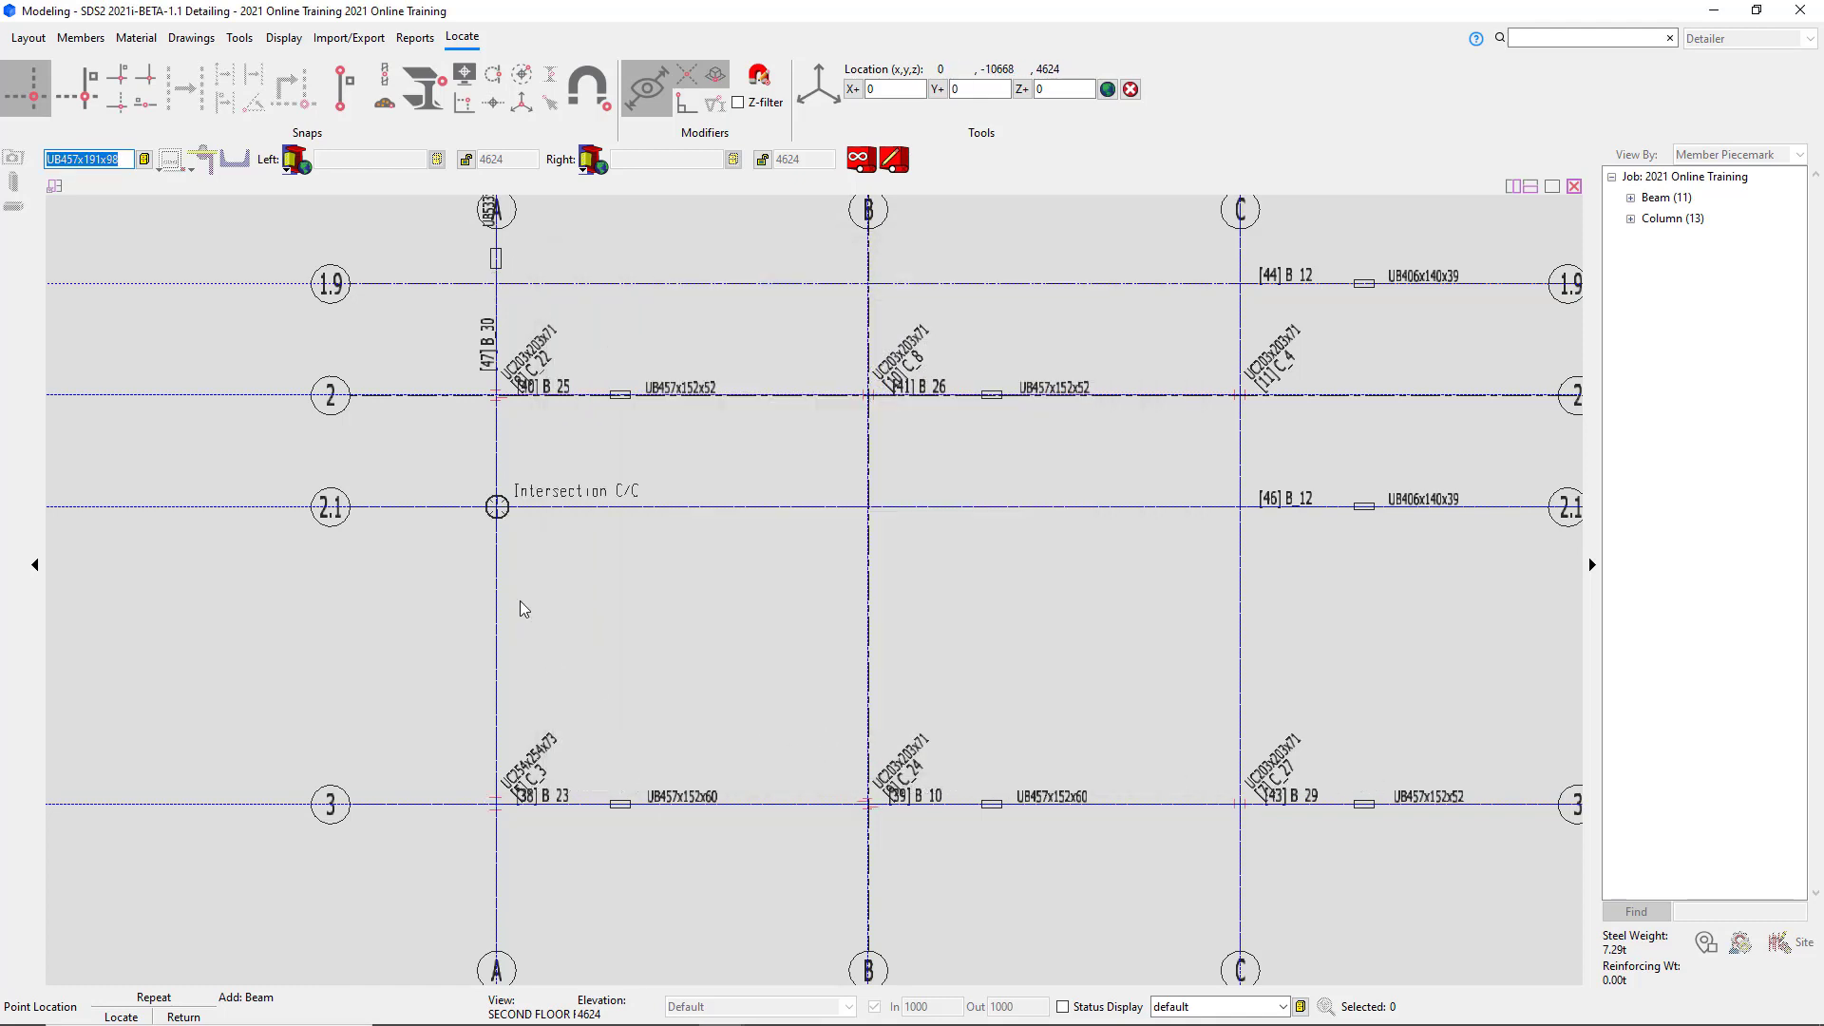
click(497, 805)
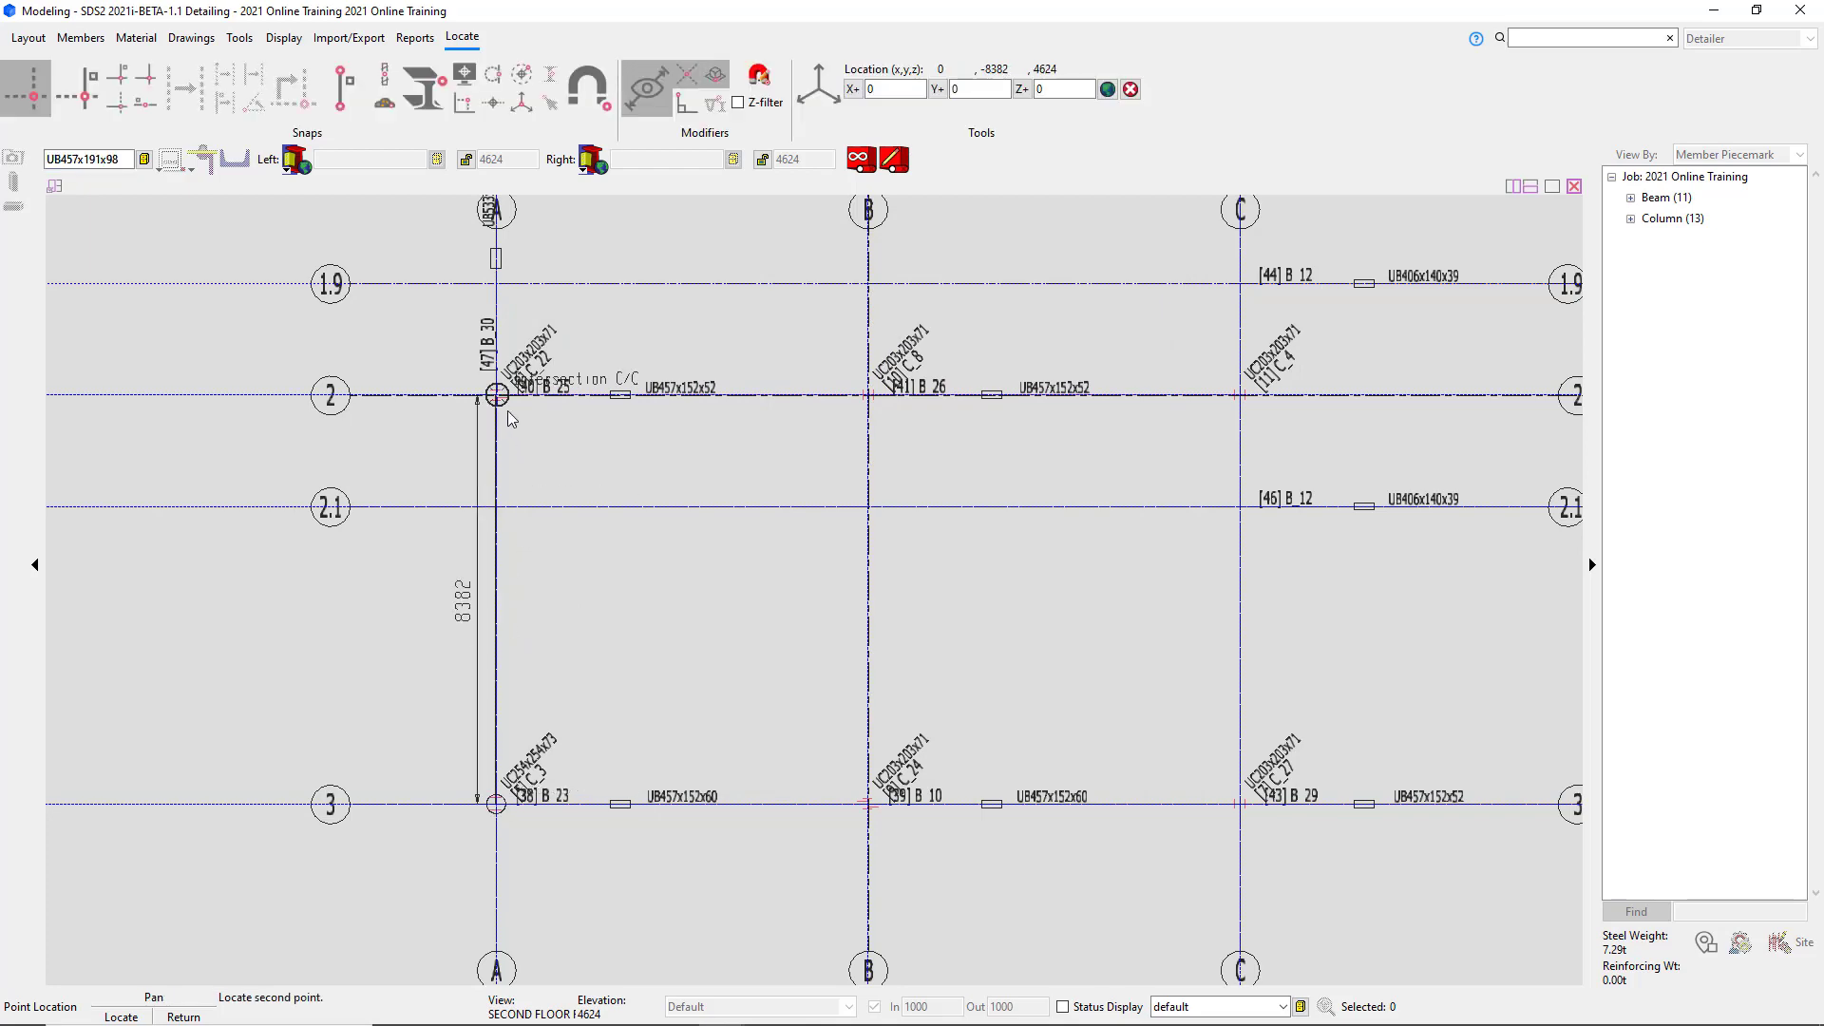
click(511, 419)
Set the section for the next beams to UB457x152x52 and turn on continuous add mode.
scroll(391, 768, down, 2)
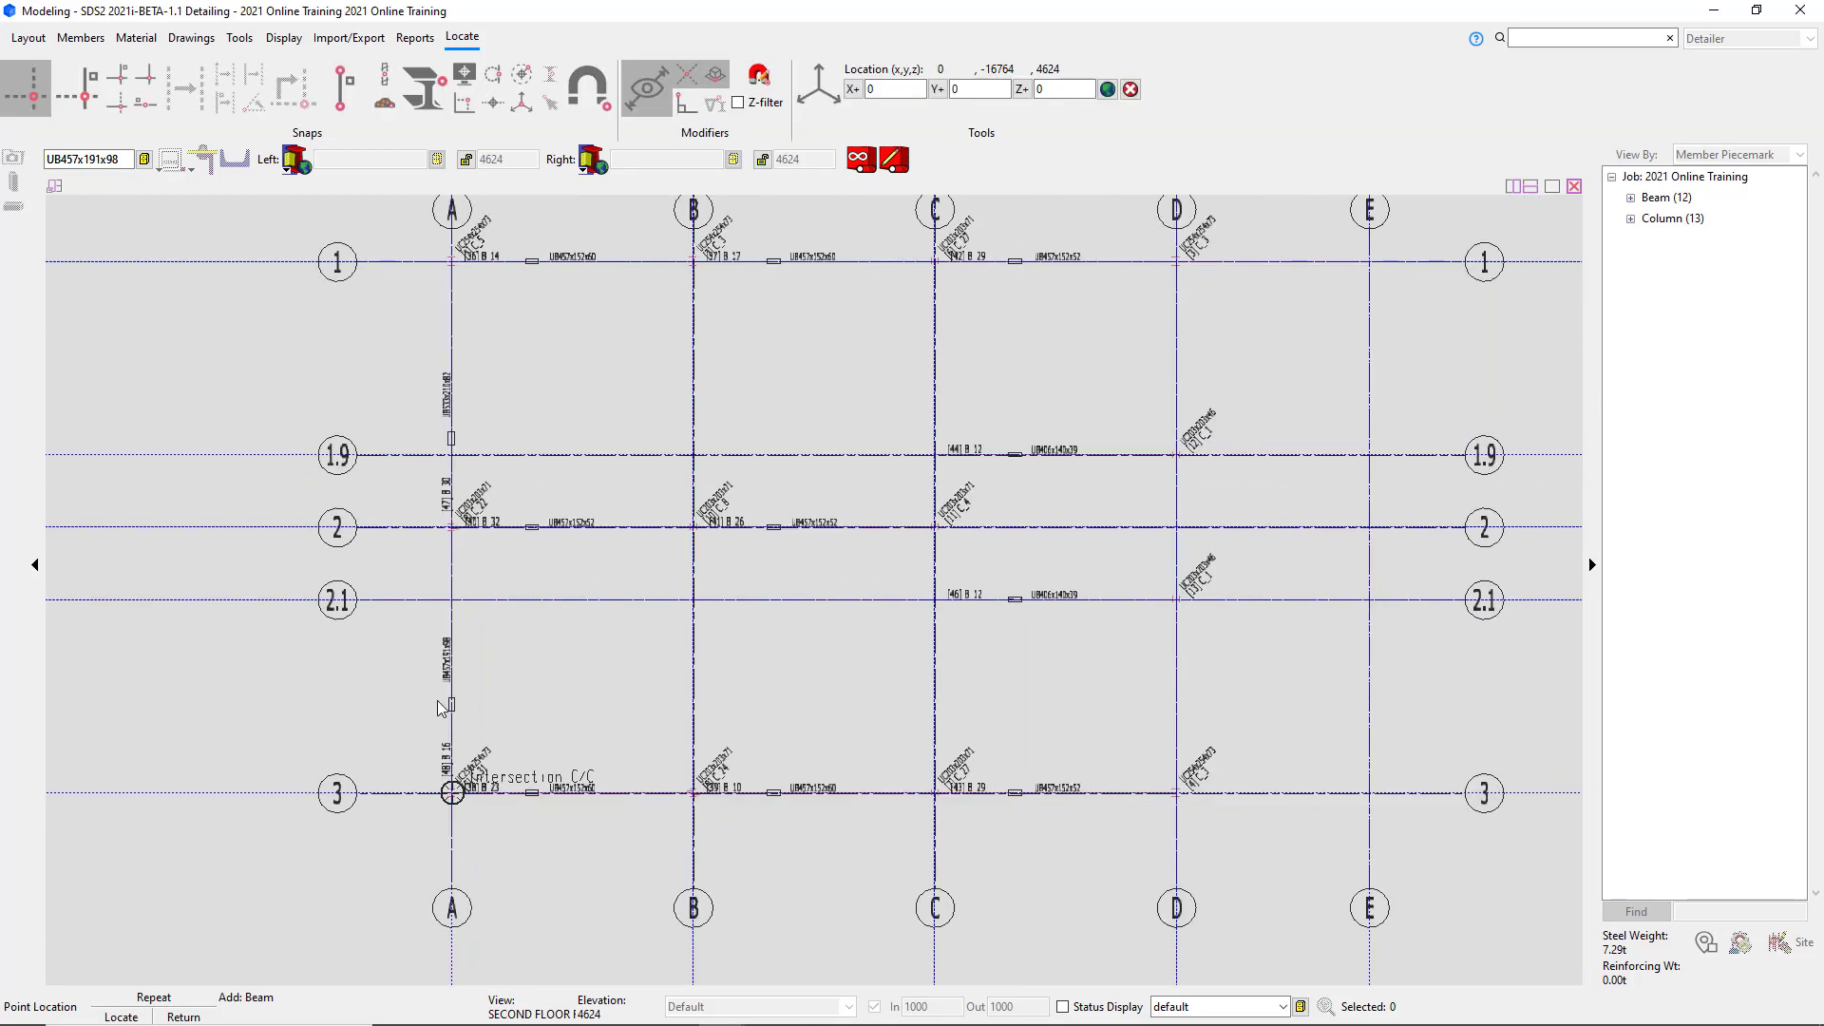
scroll(573, 629, up, 1)
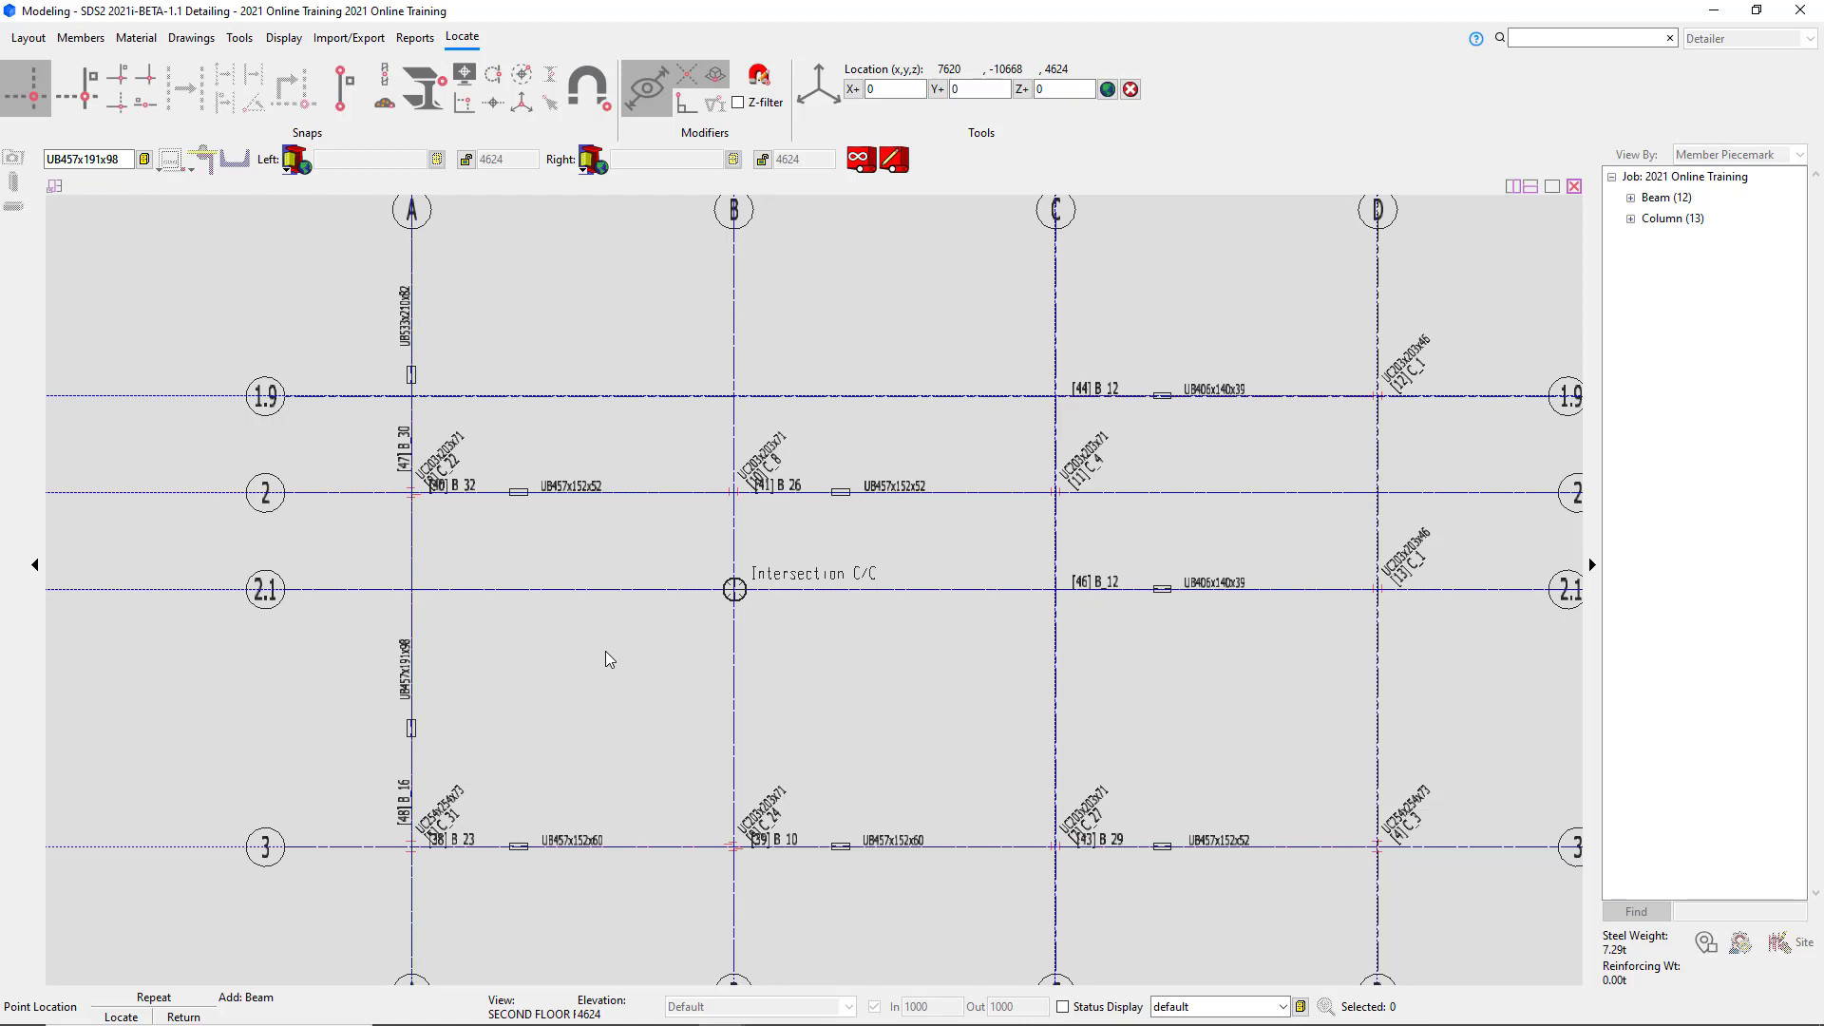
click(144, 160)
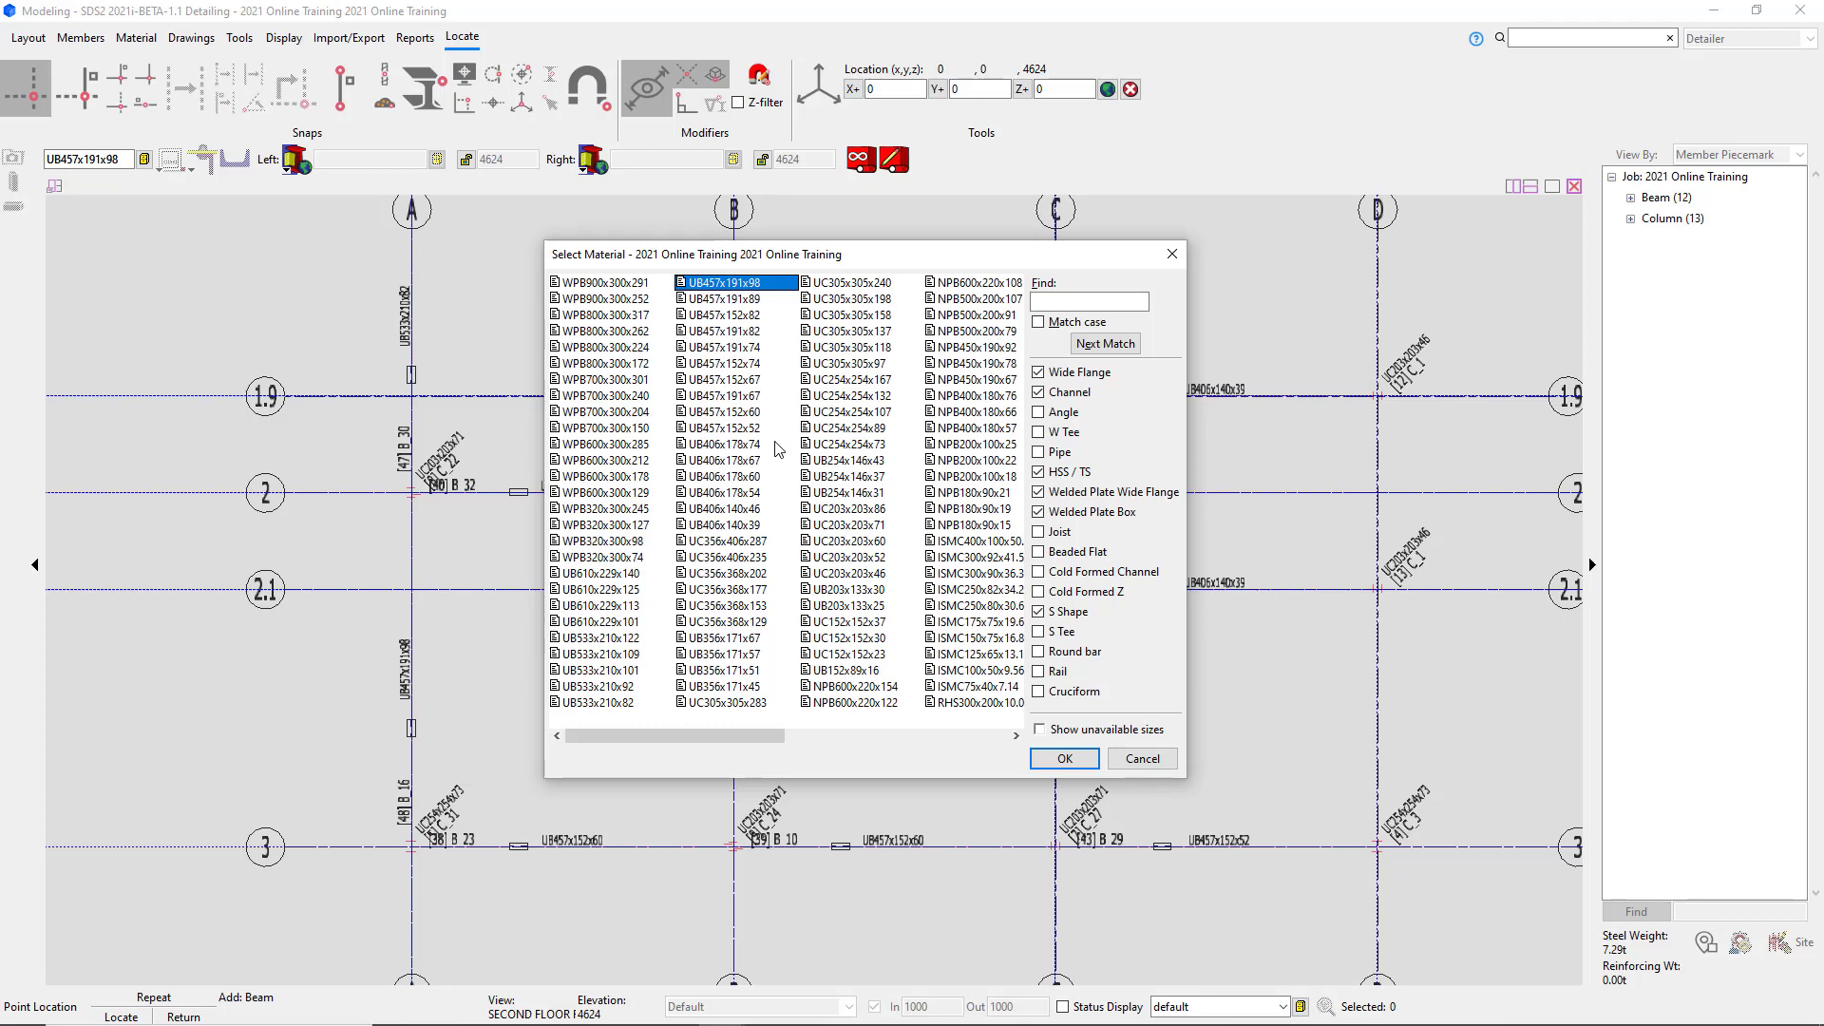
click(747, 430)
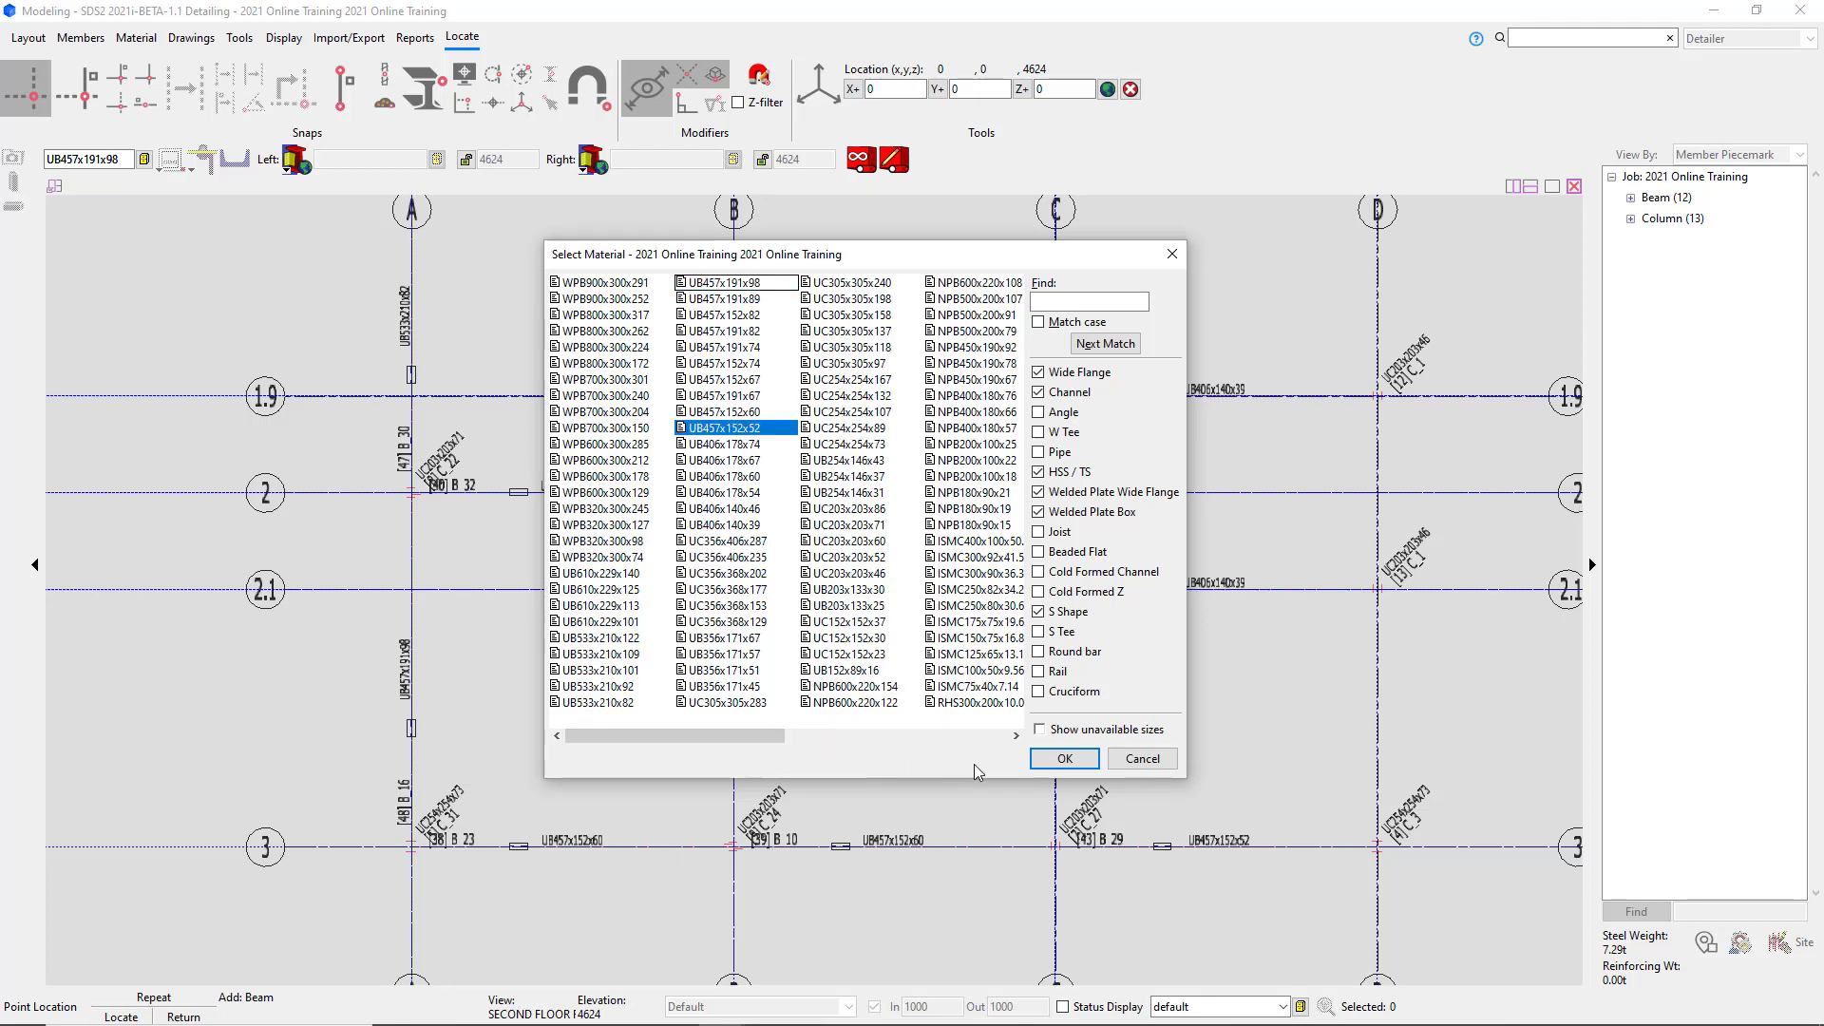
click(1061, 760)
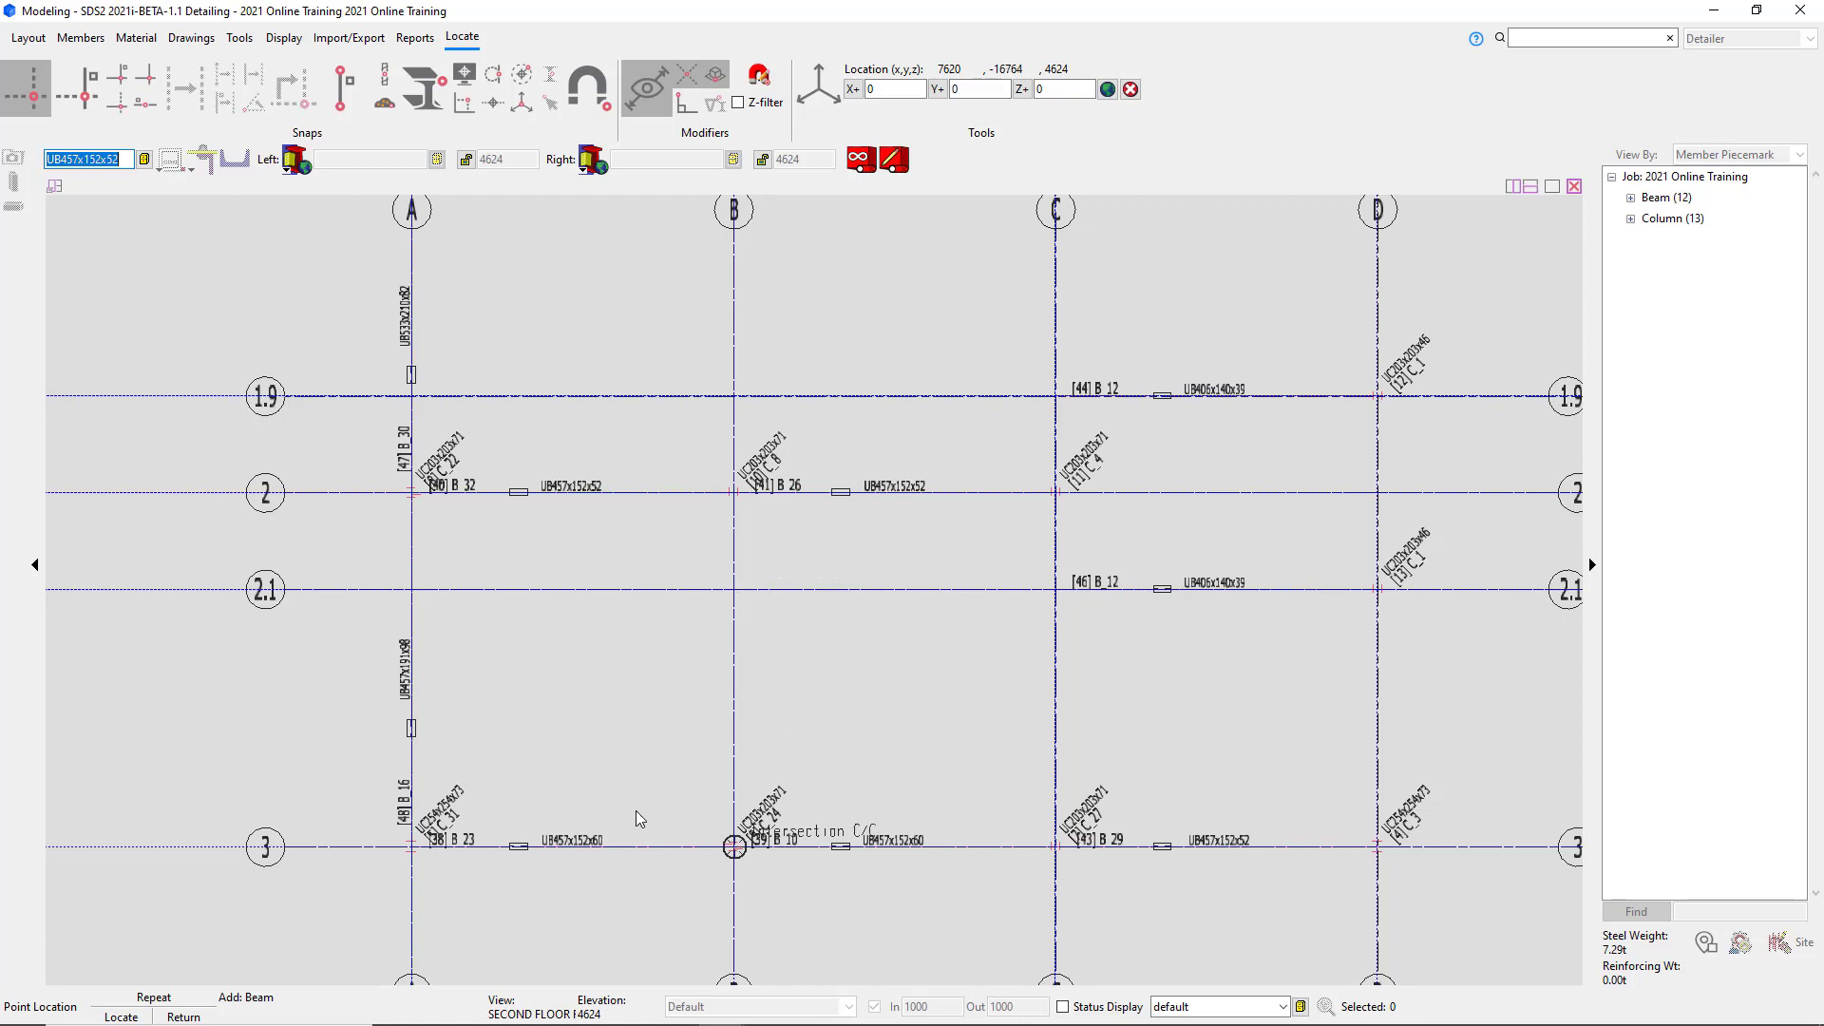
click(860, 161)
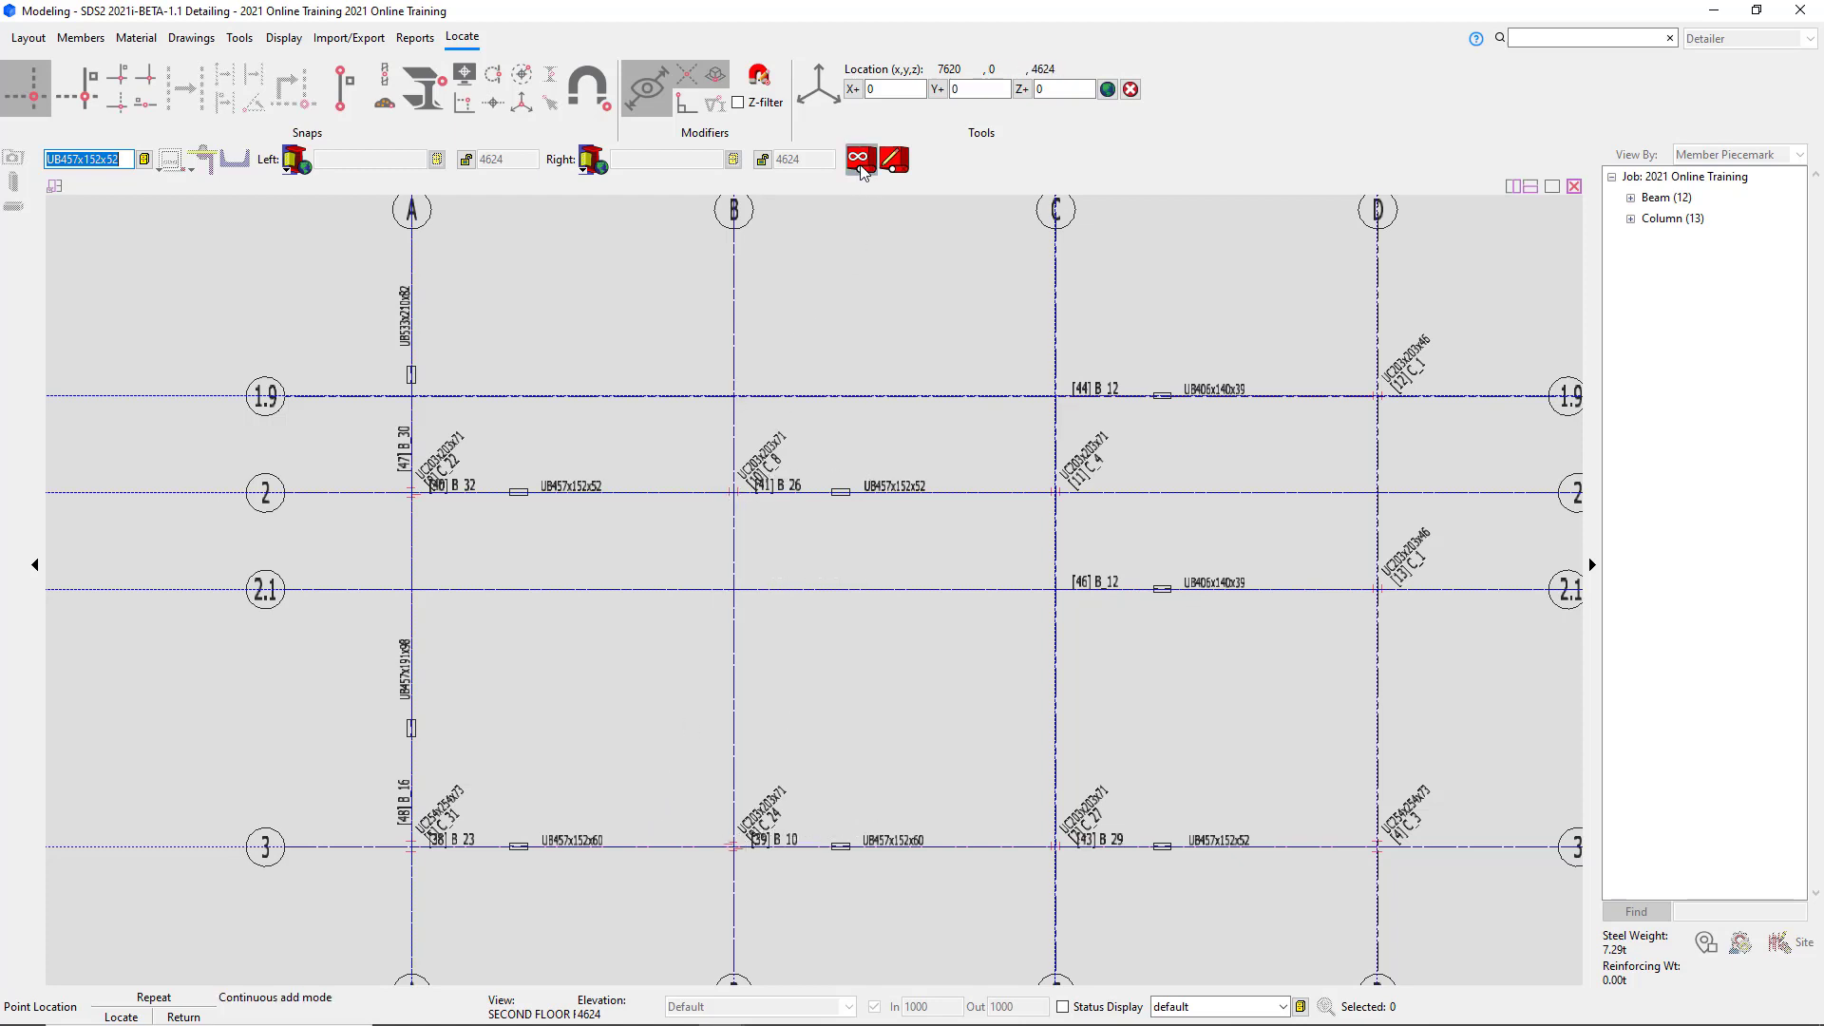
click(861, 161)
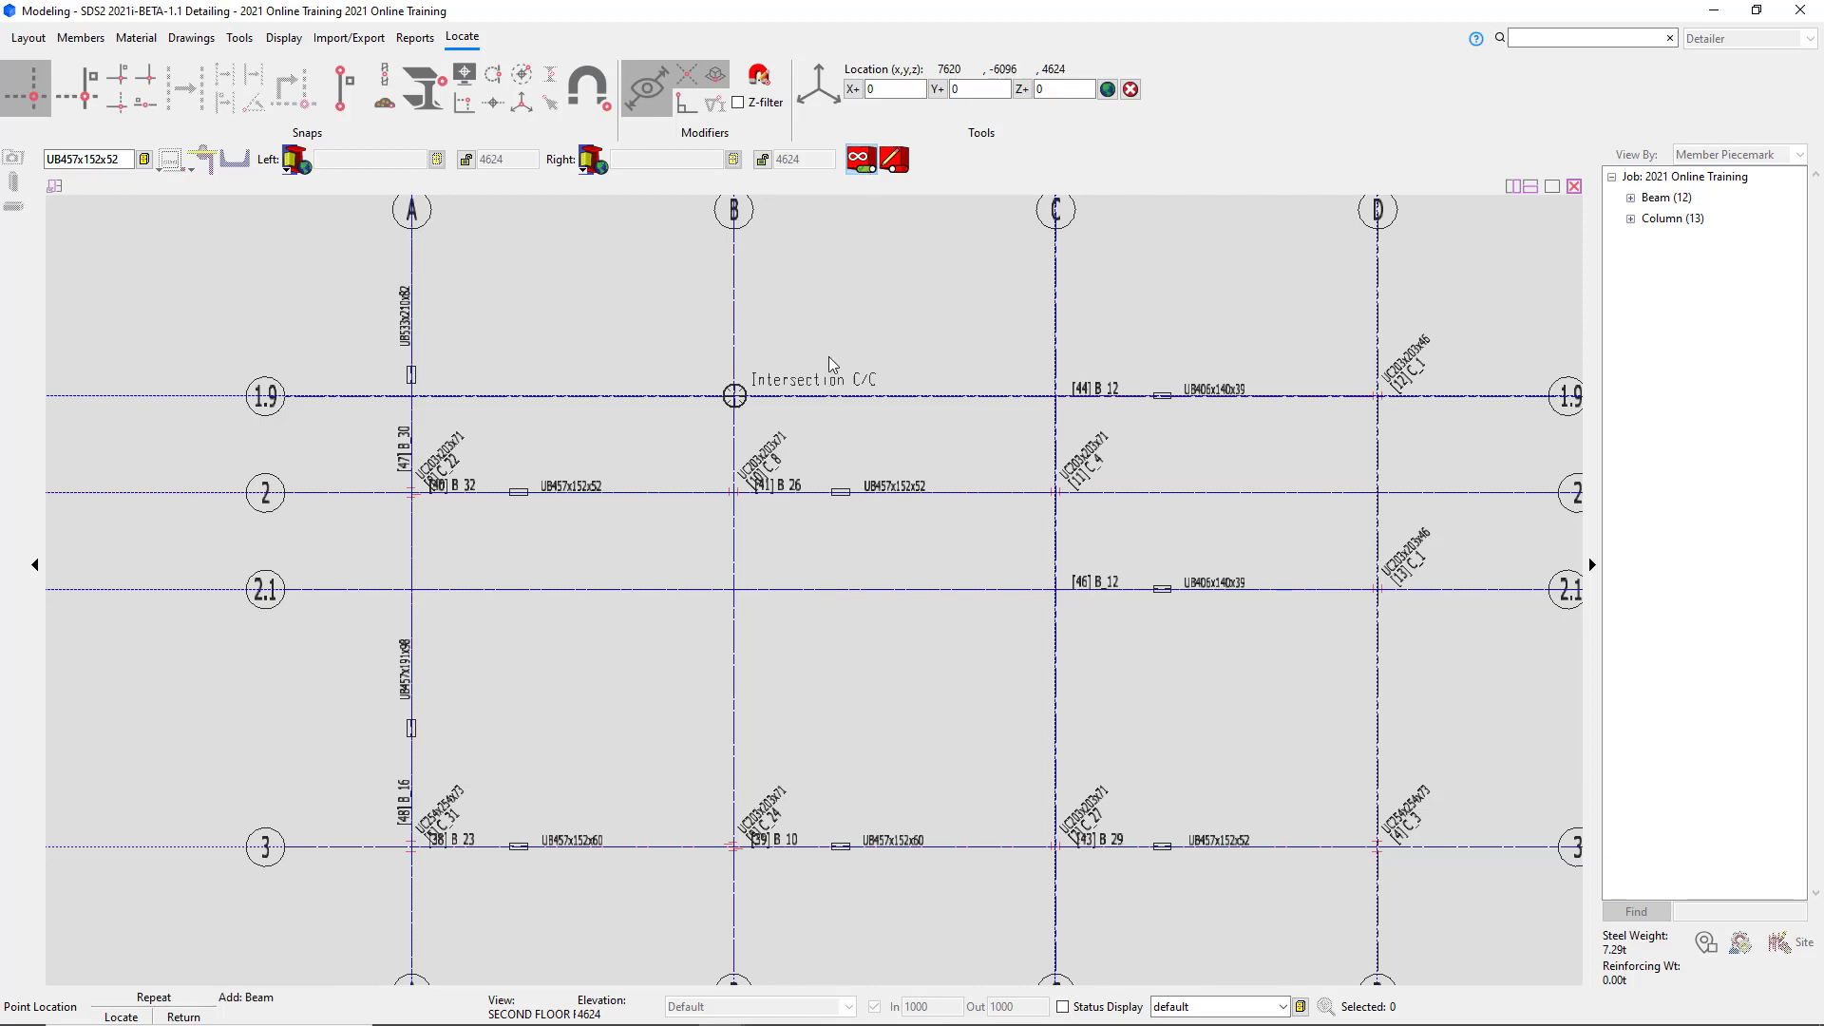
Place two consecutive beams along grid B, from grid 3 to 2 and from 2 to 1, and end the beam command.
scroll(520, 776, down, 2)
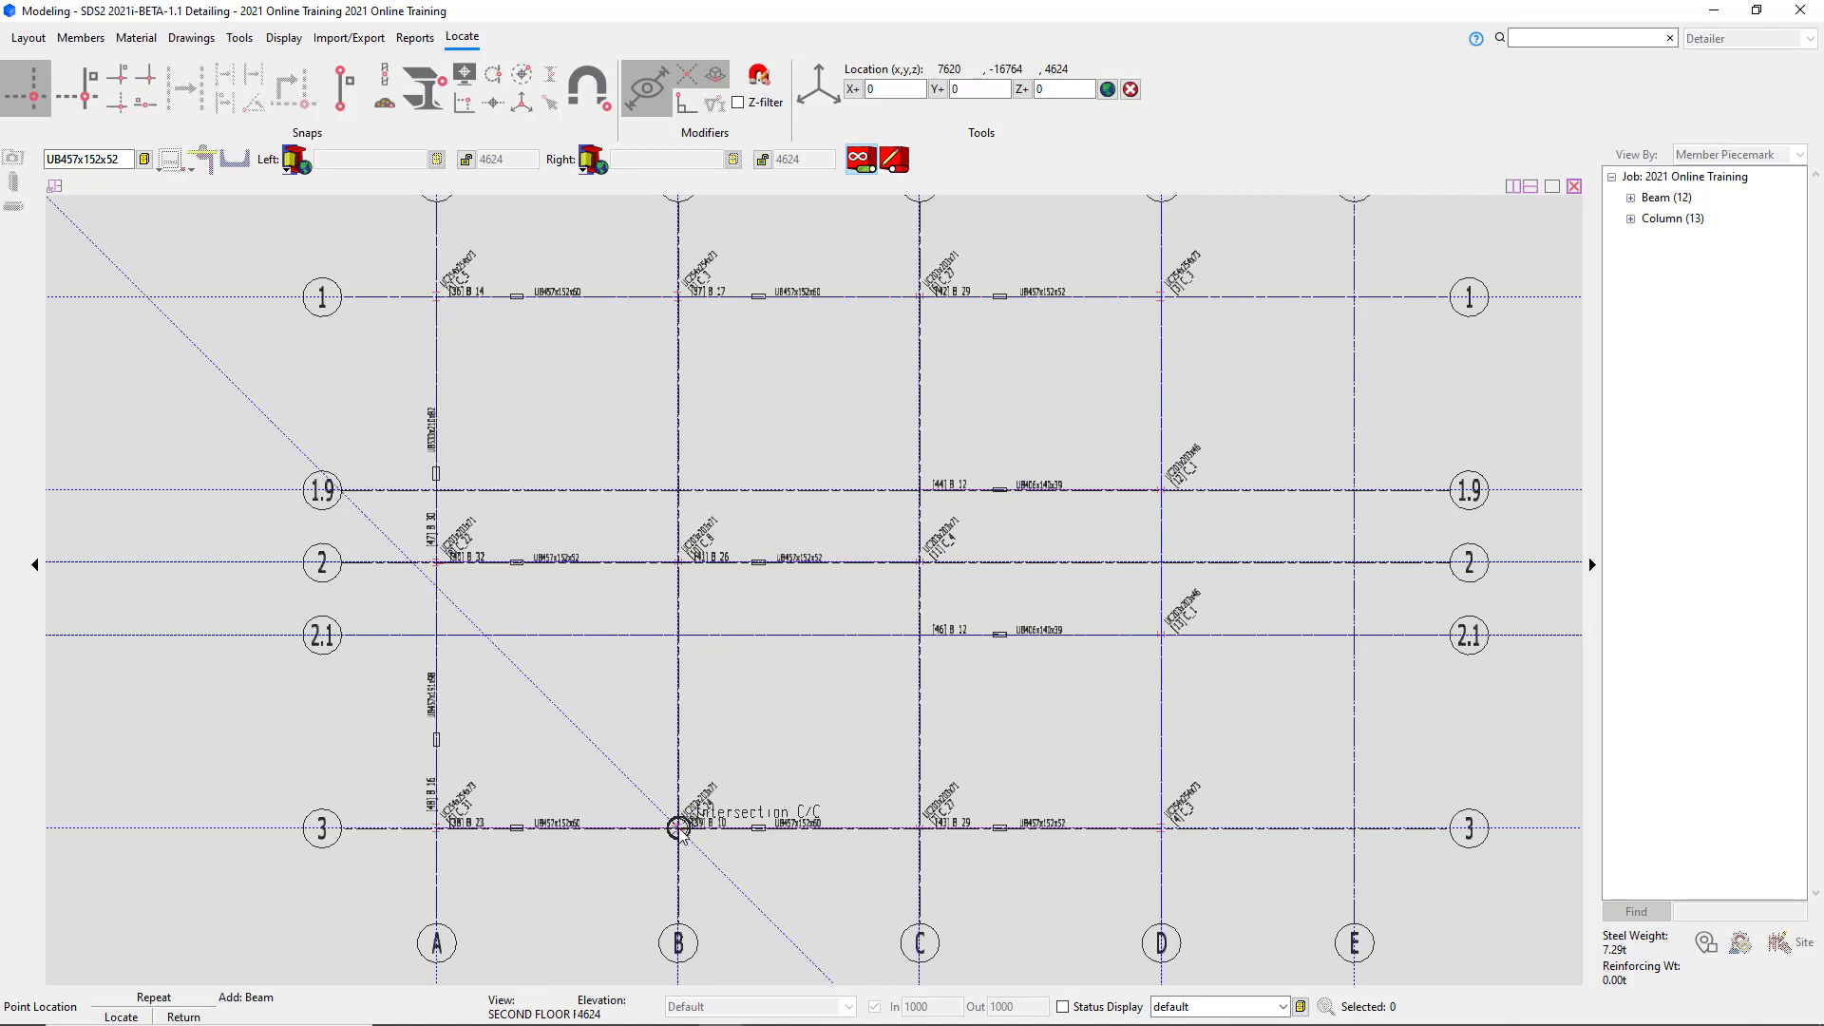
click(679, 829)
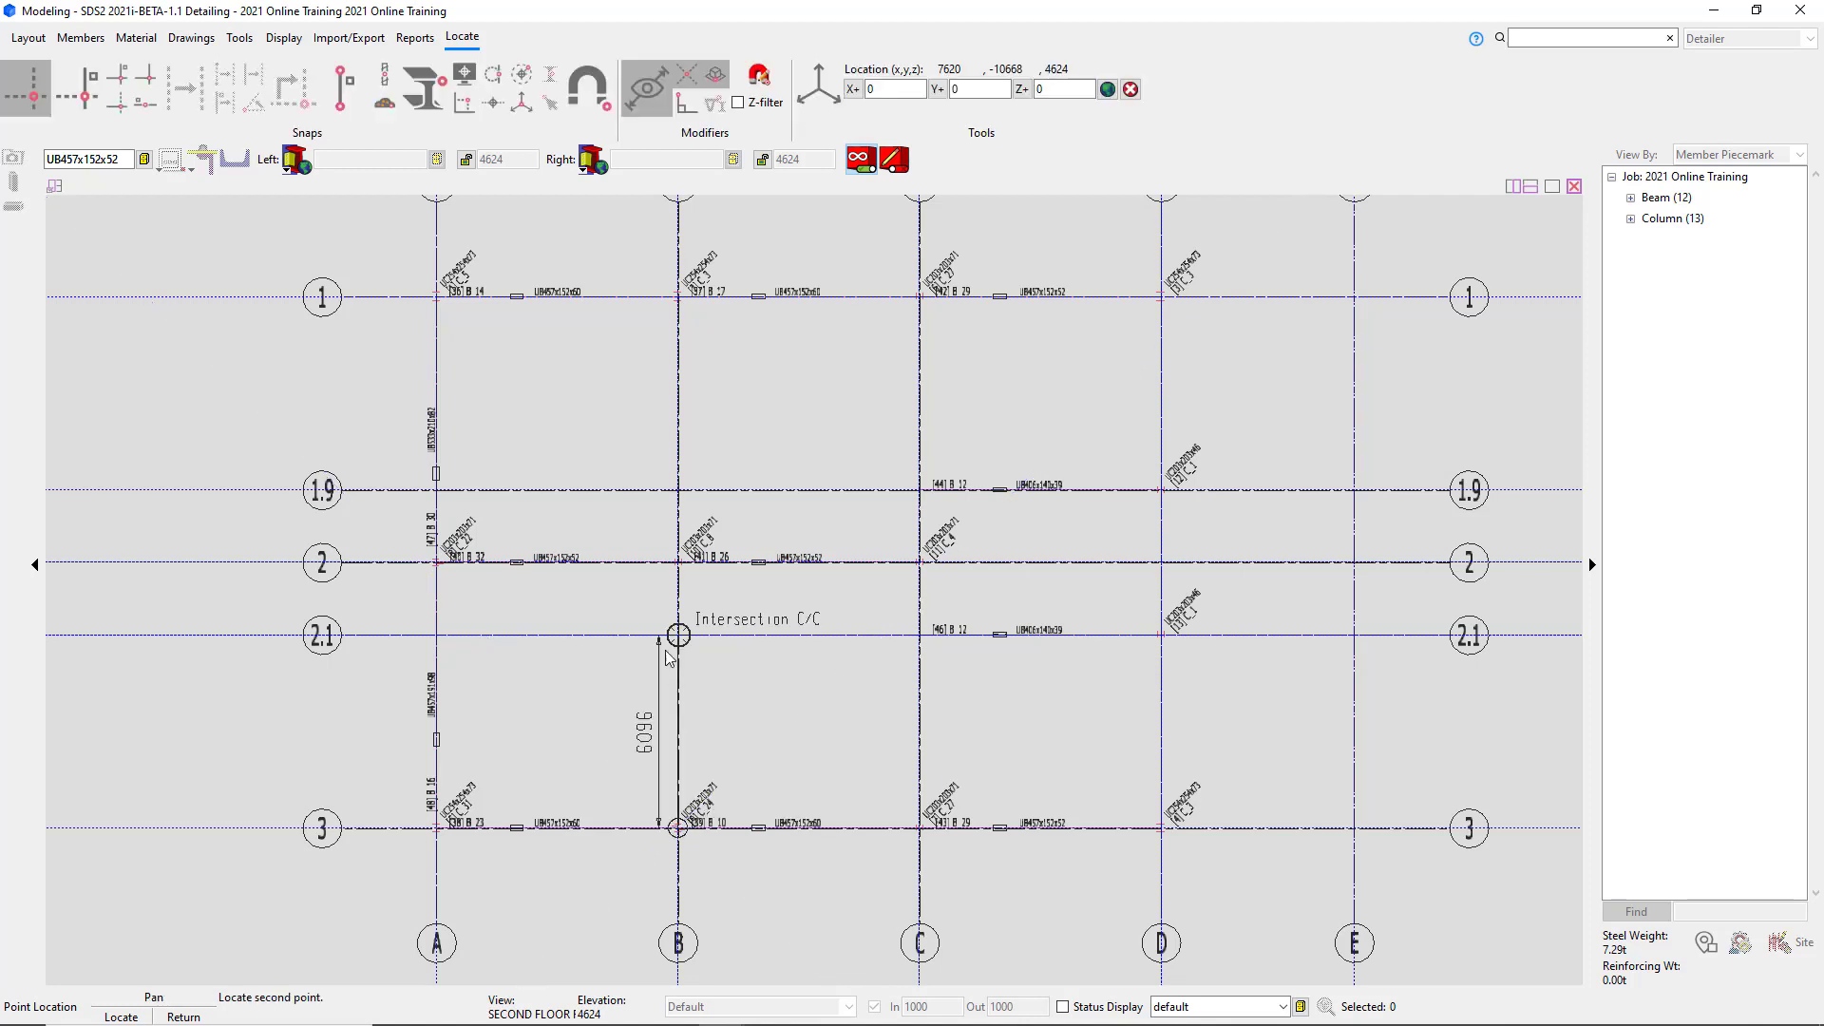
click(678, 563)
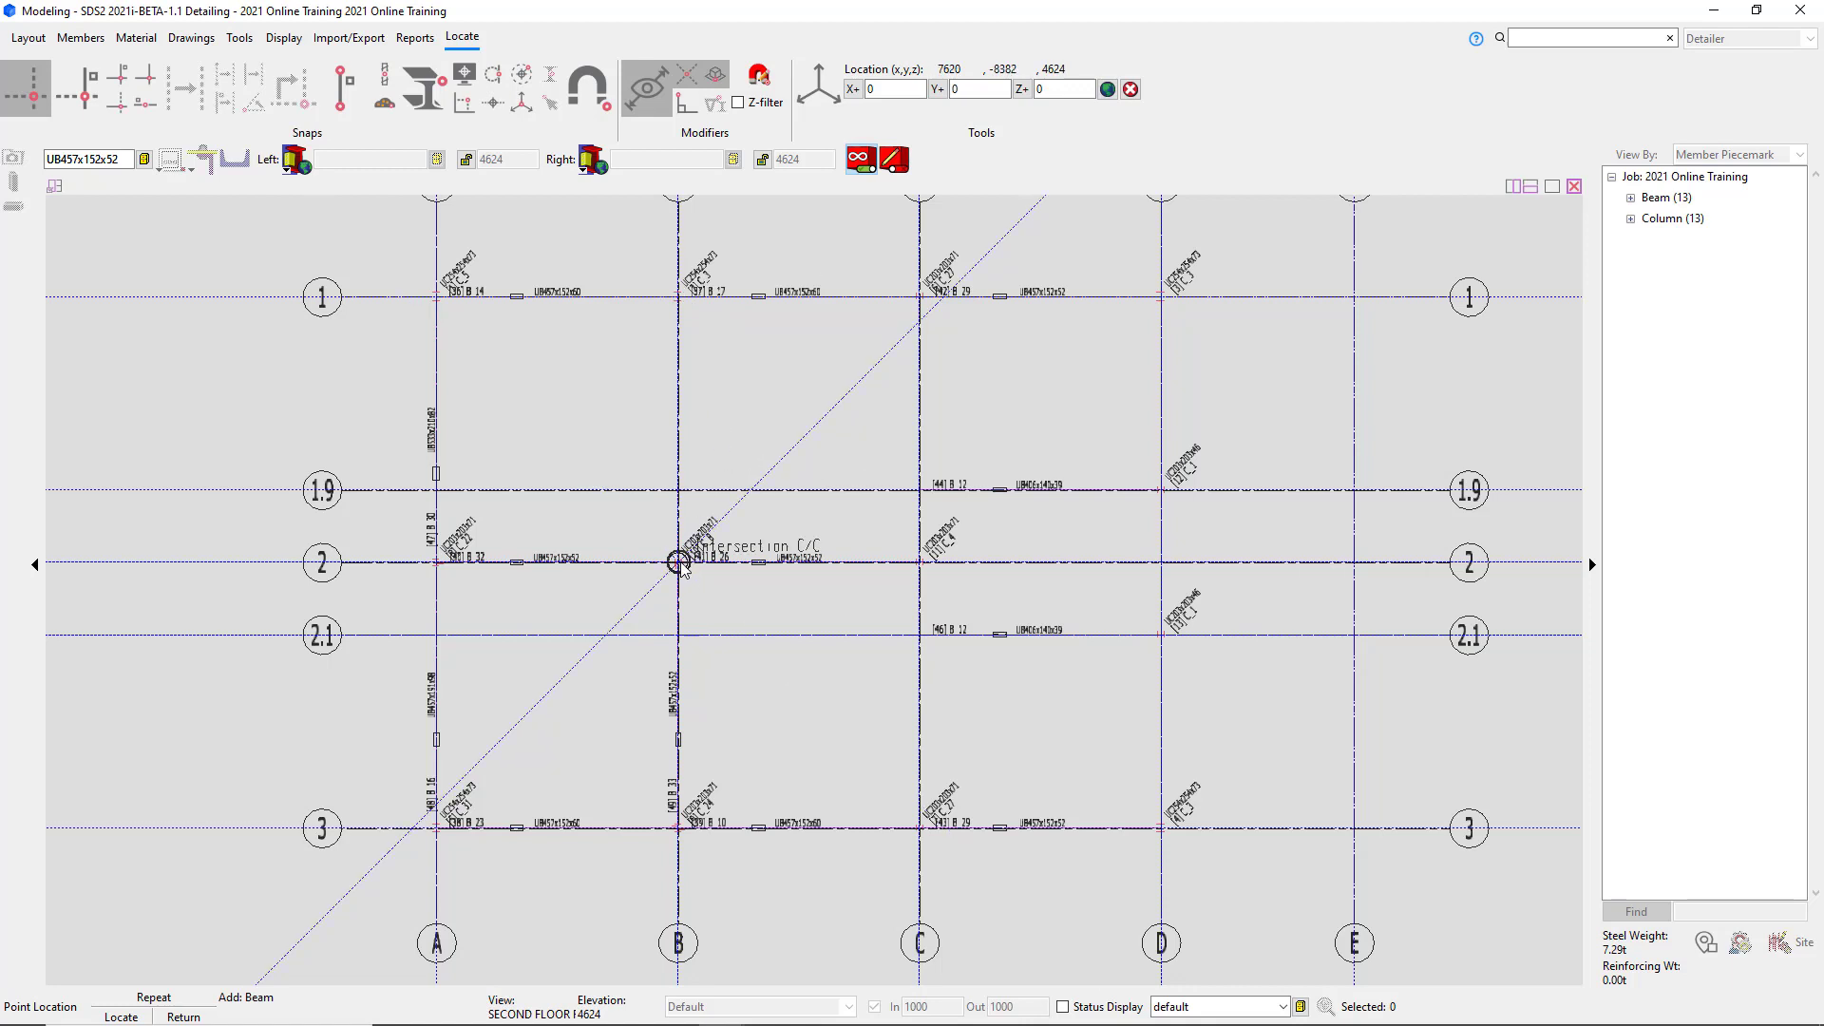
click(681, 302)
scroll(674, 439, up, 3)
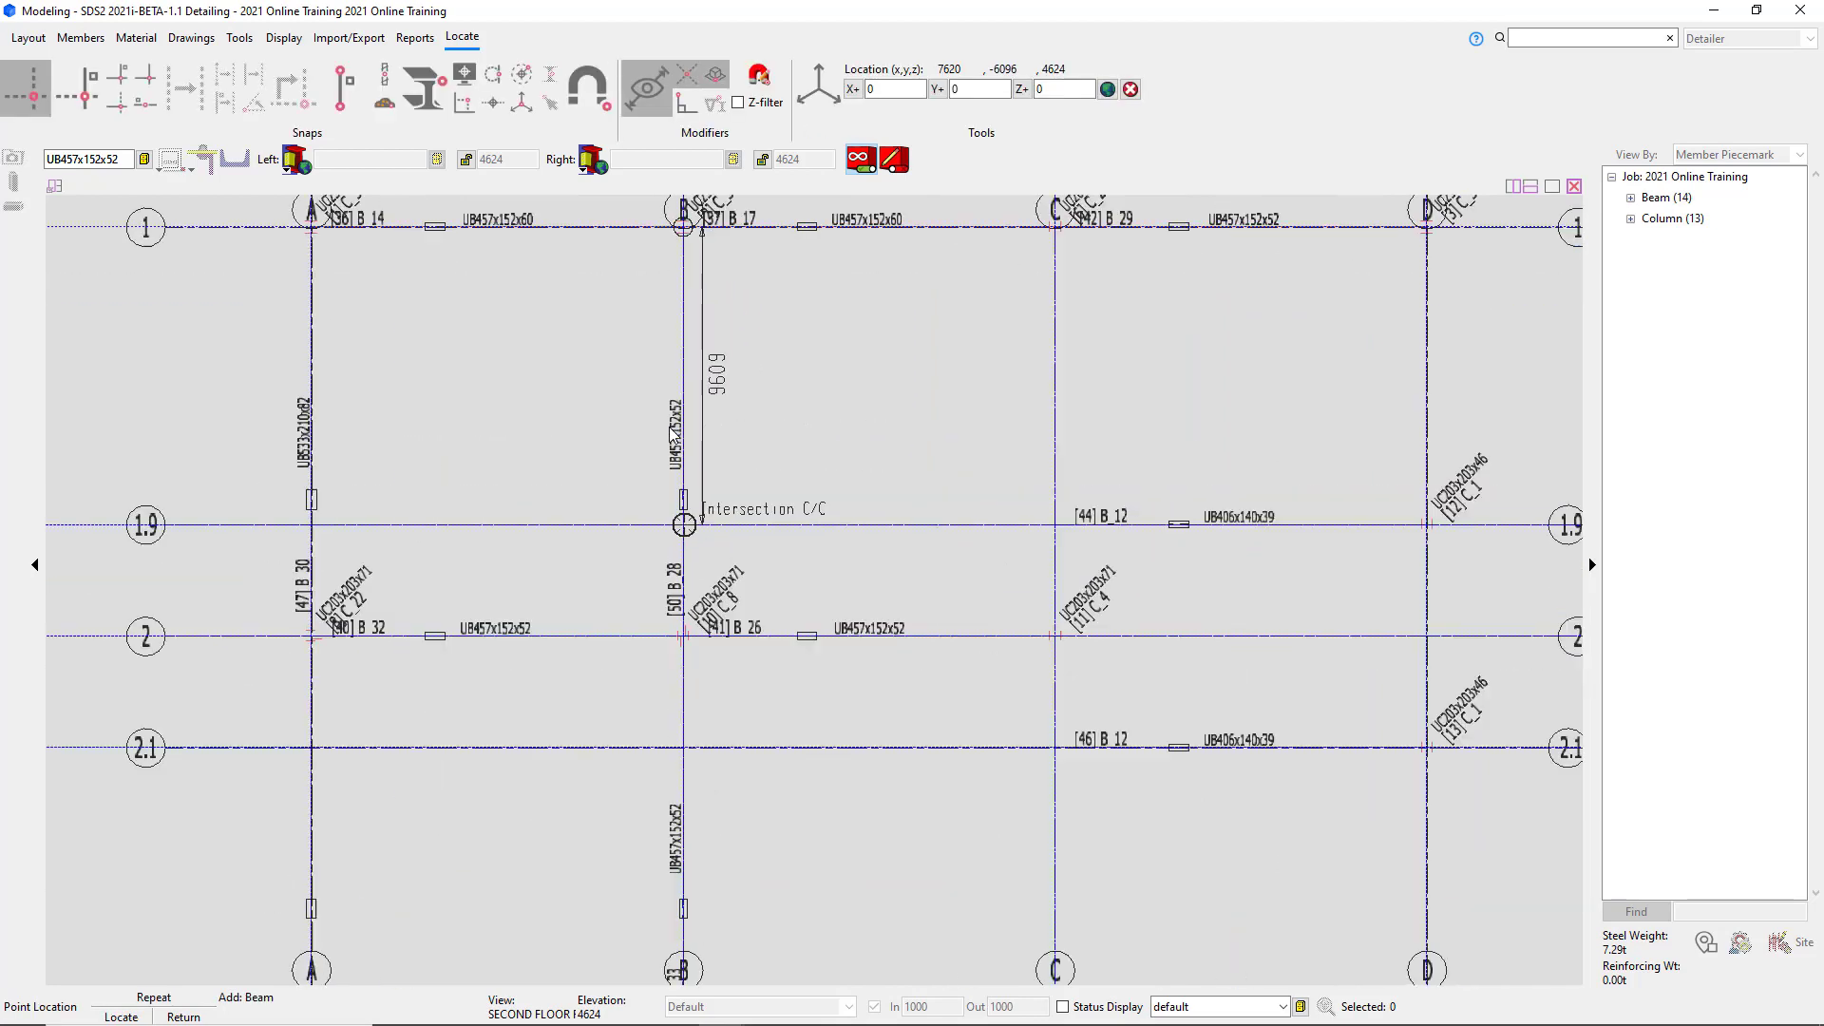
scroll(701, 390, down, 2)
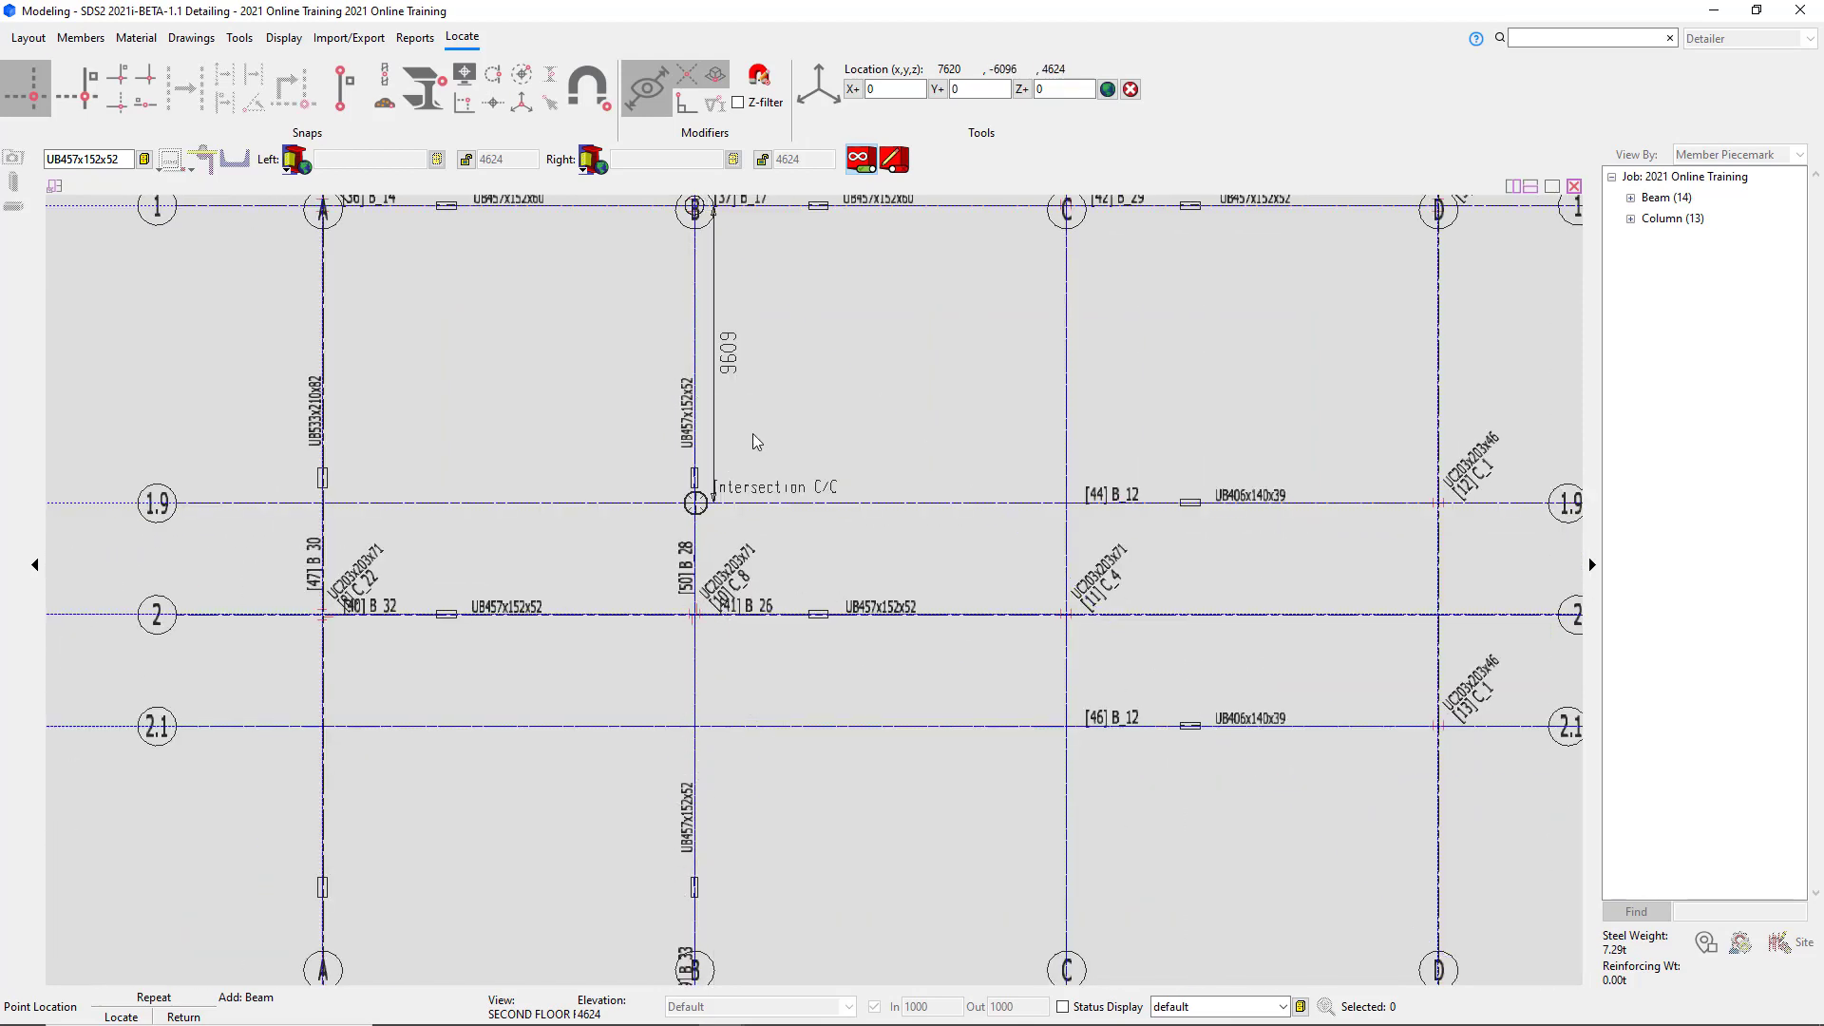
scroll(694, 430, down, 2)
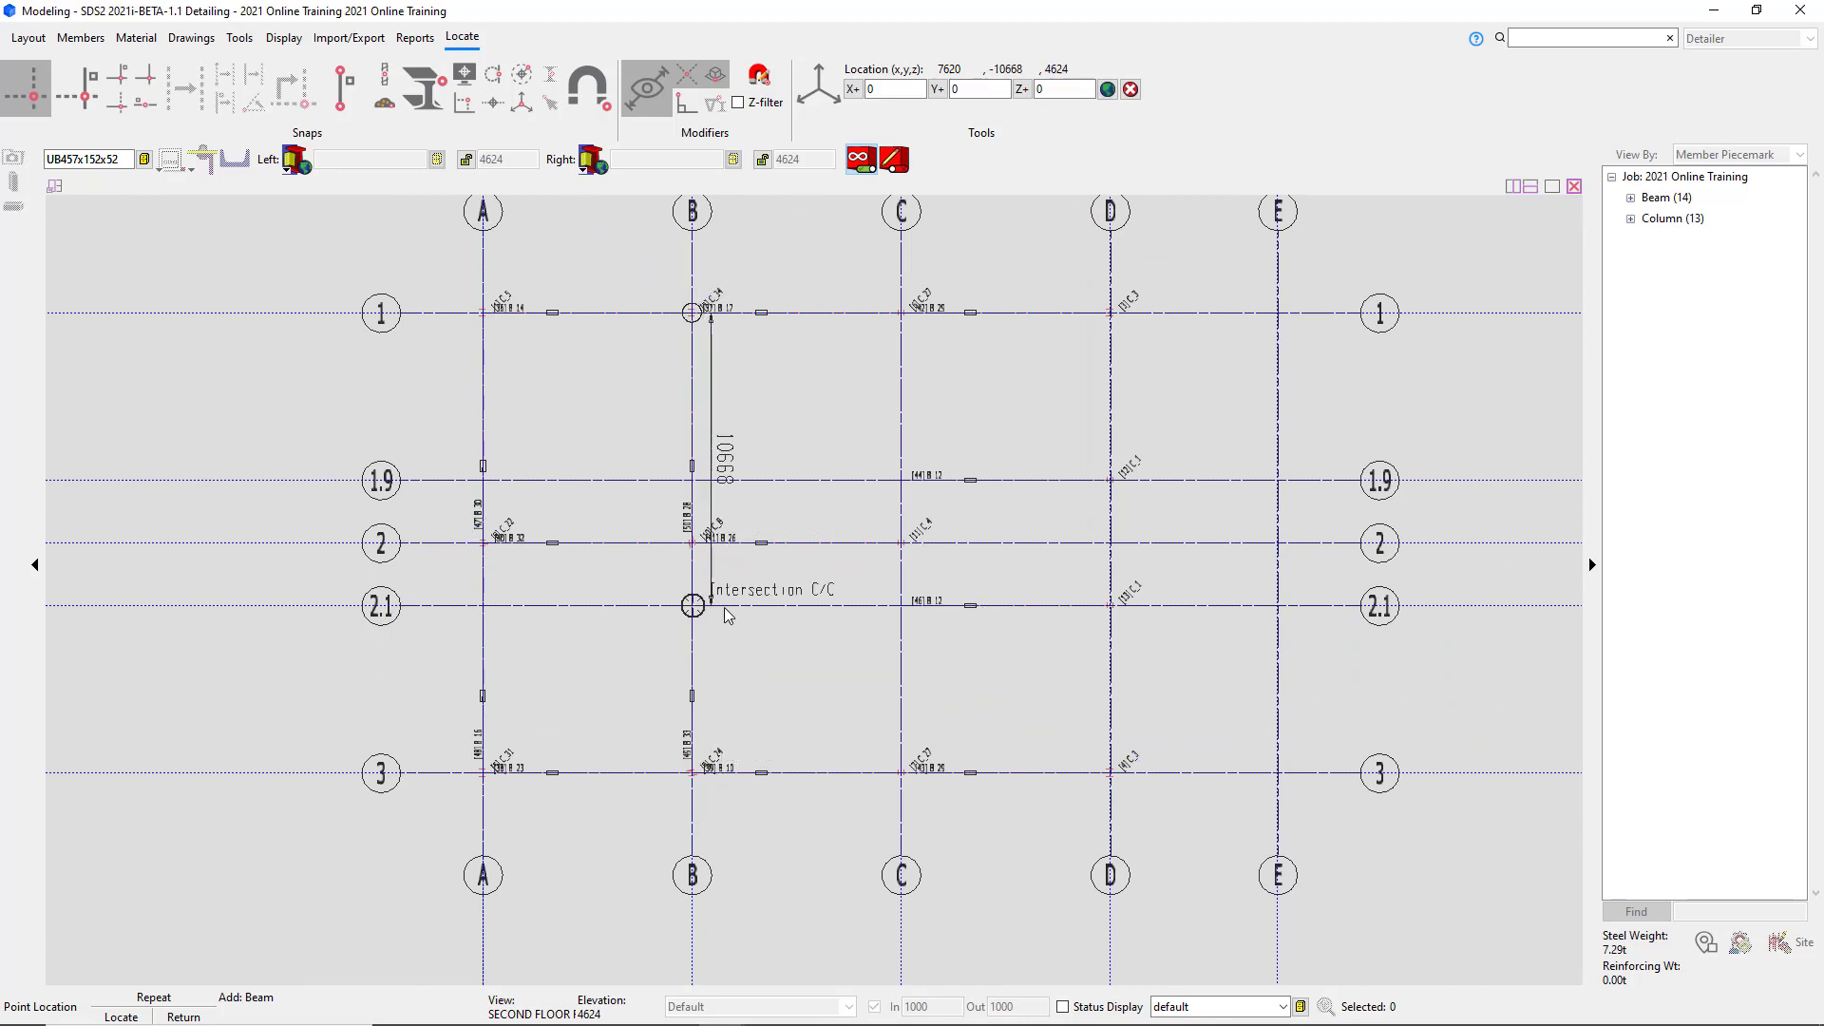
click(790, 306)
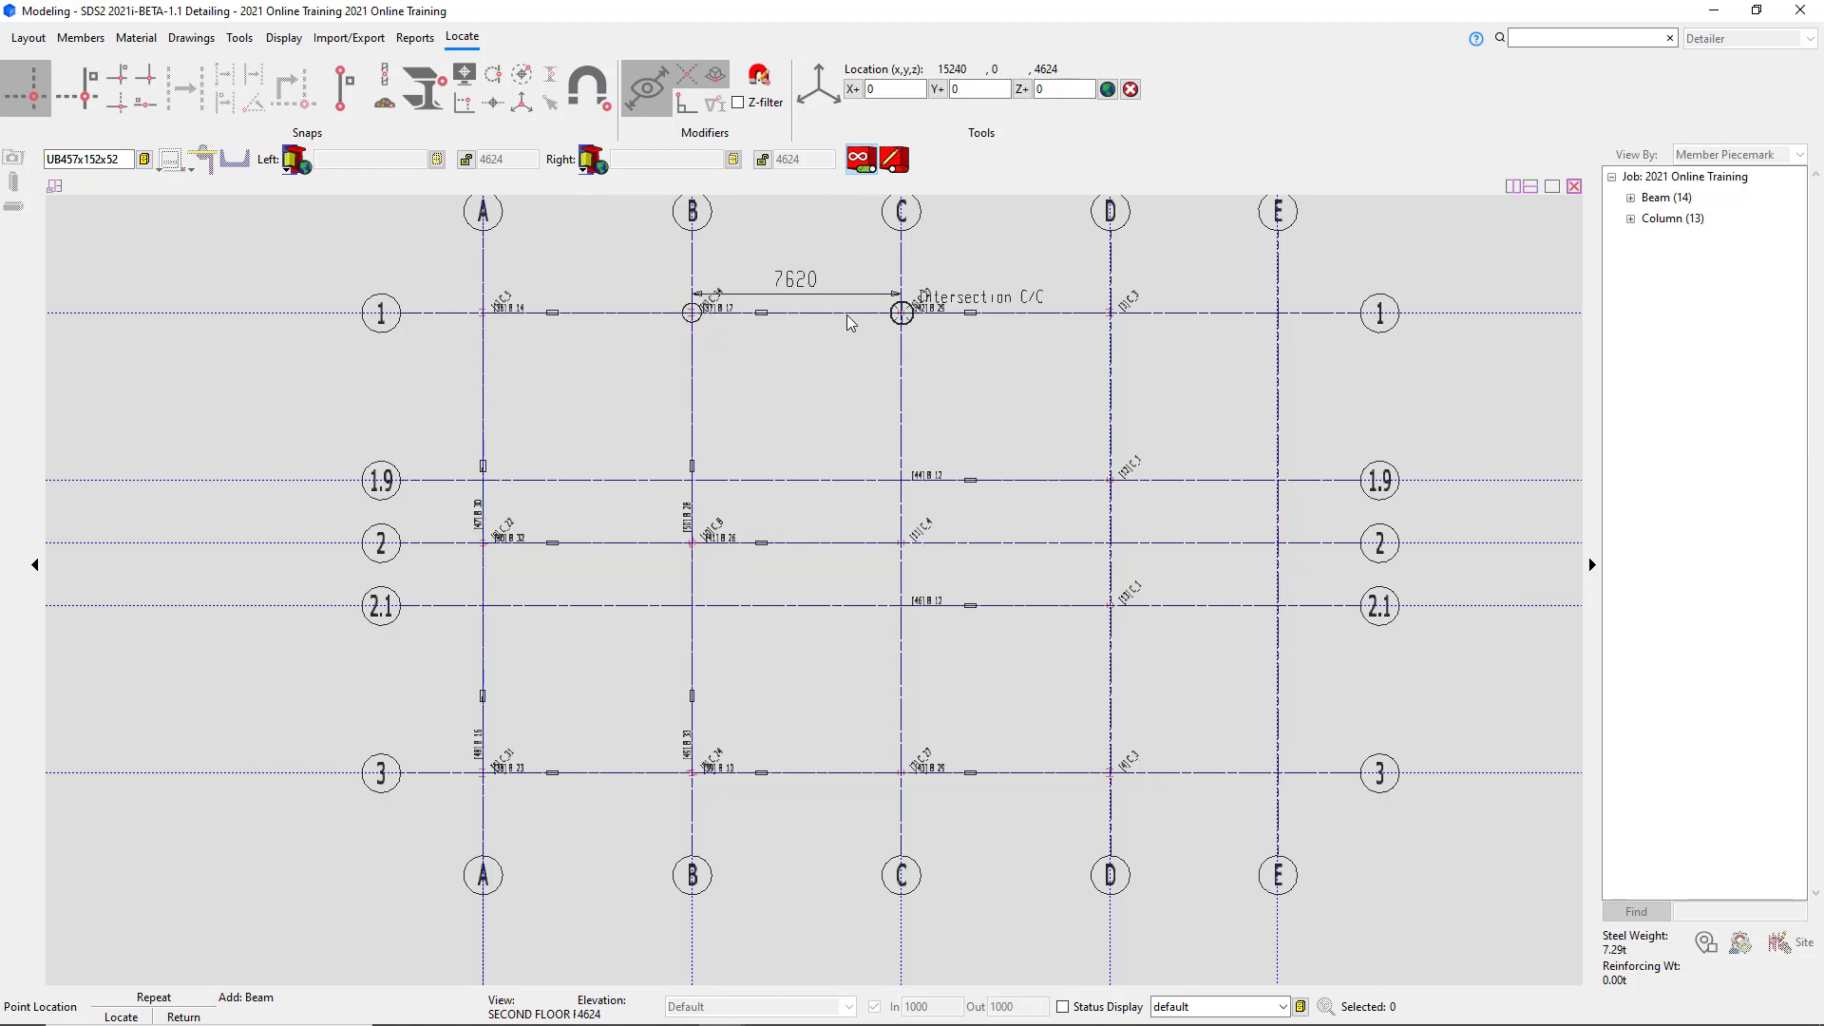
key(Escape)
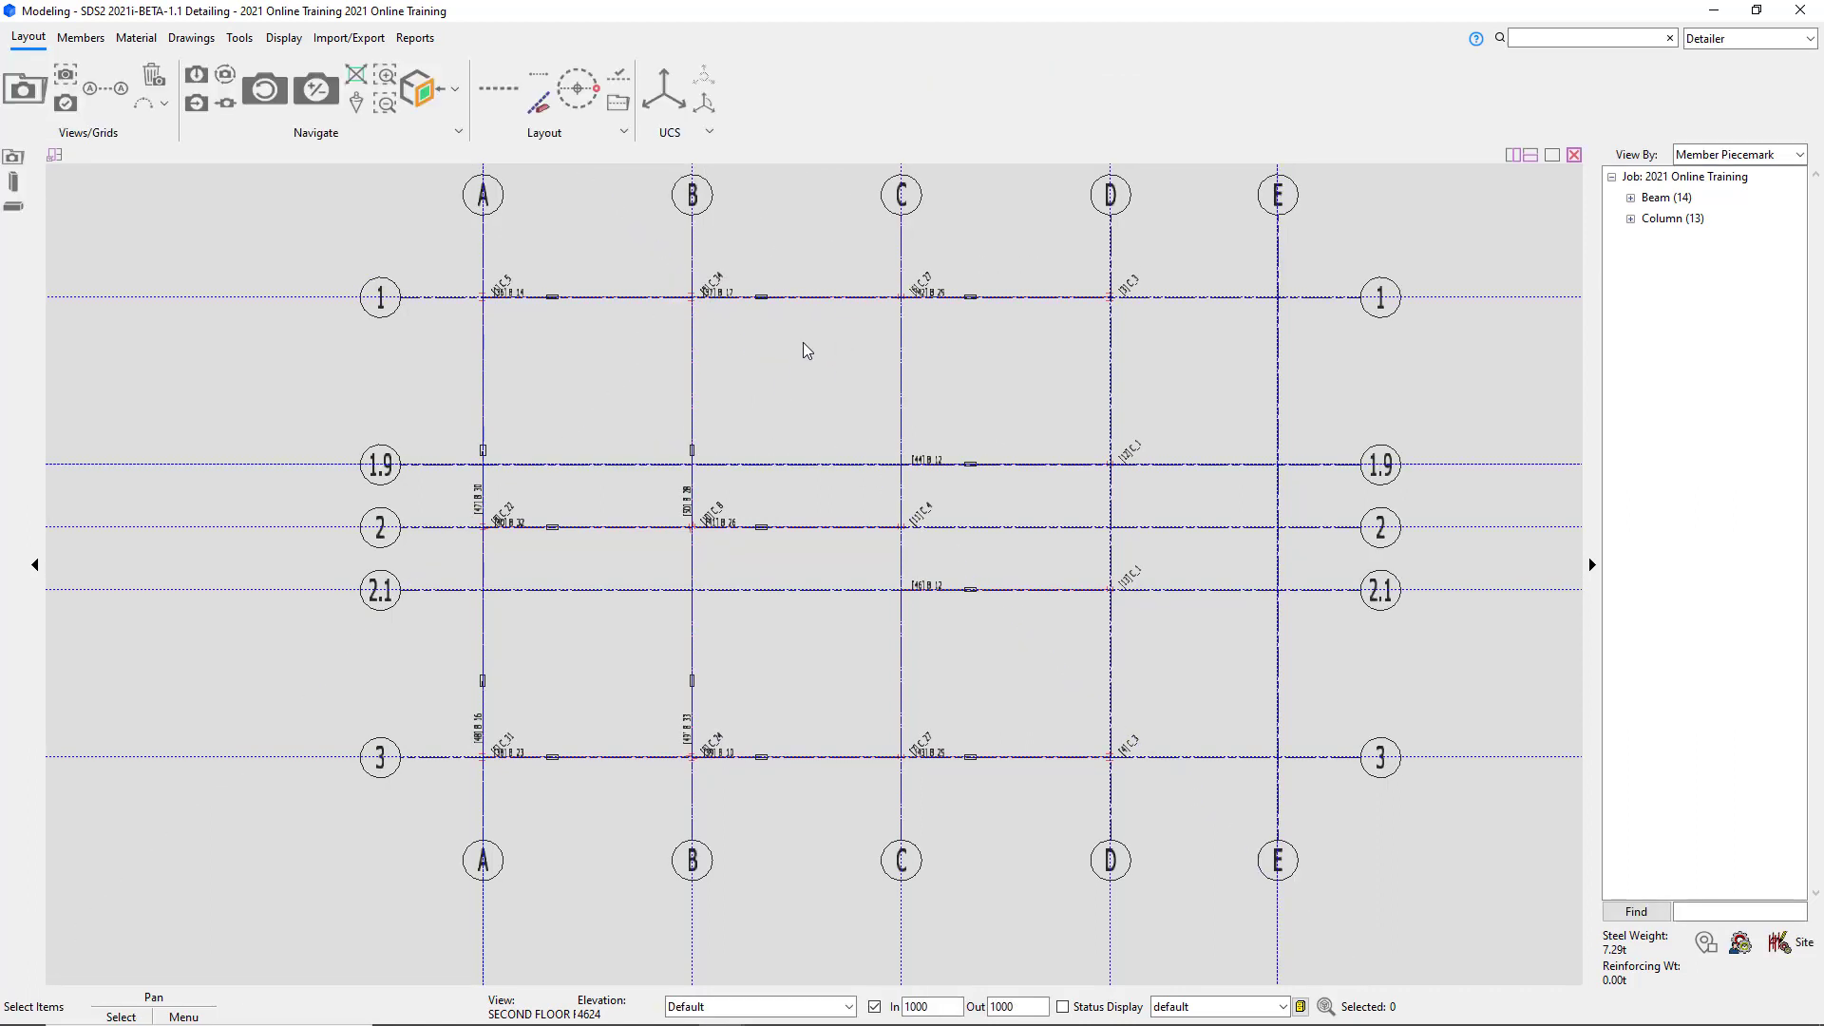
Add two UB406x140x46 beams along grid C, from grid 3 to grid 2 and from grid 2 to grid 1.
click(13, 207)
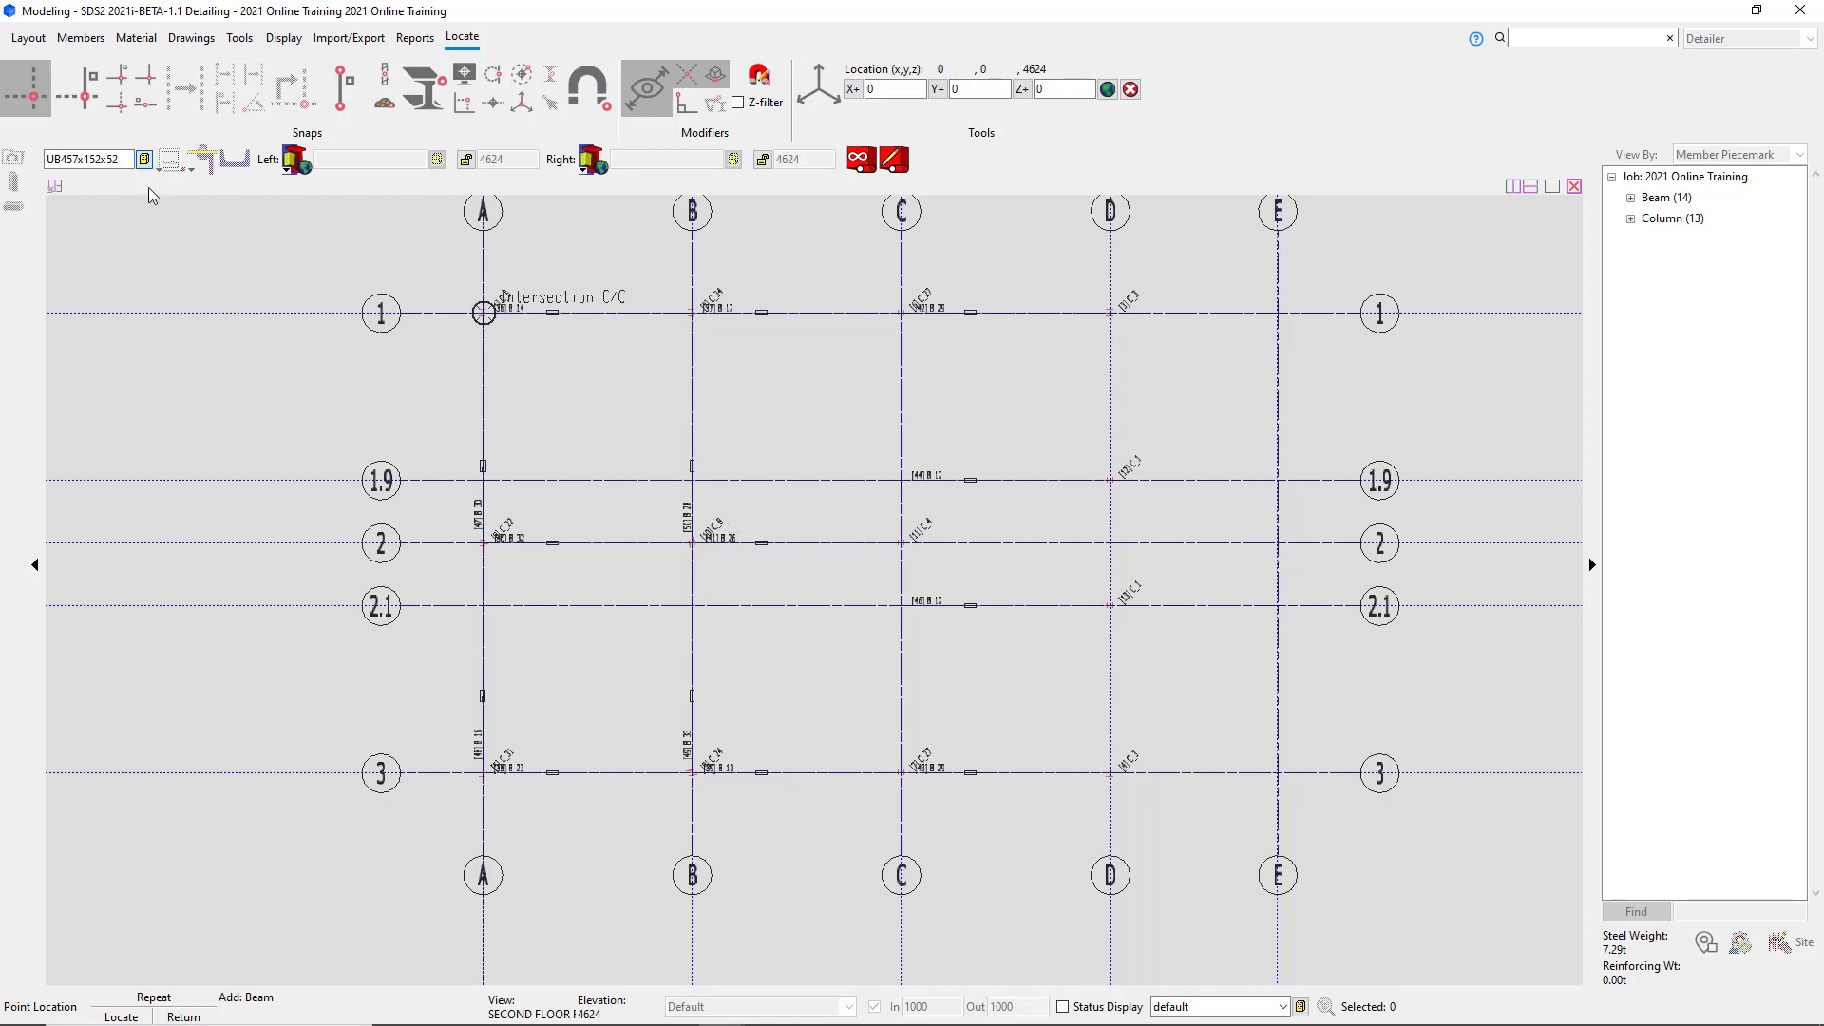
click(144, 159)
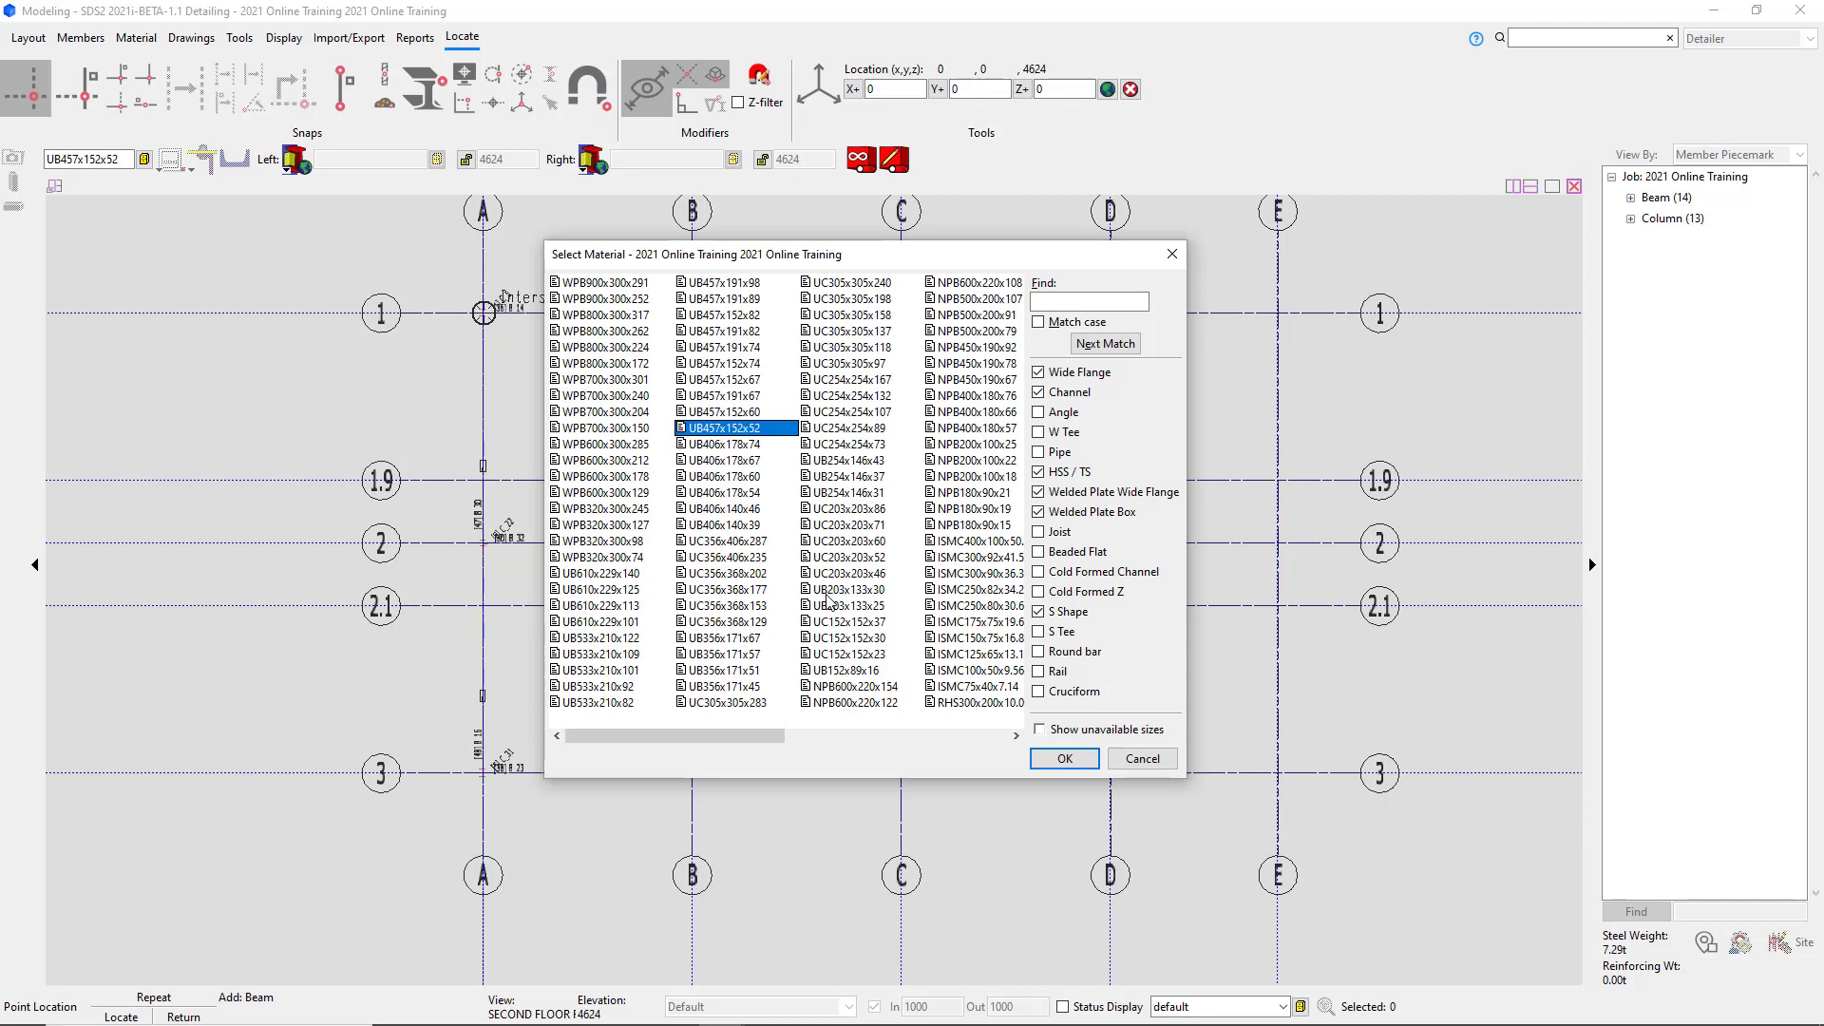
click(756, 511)
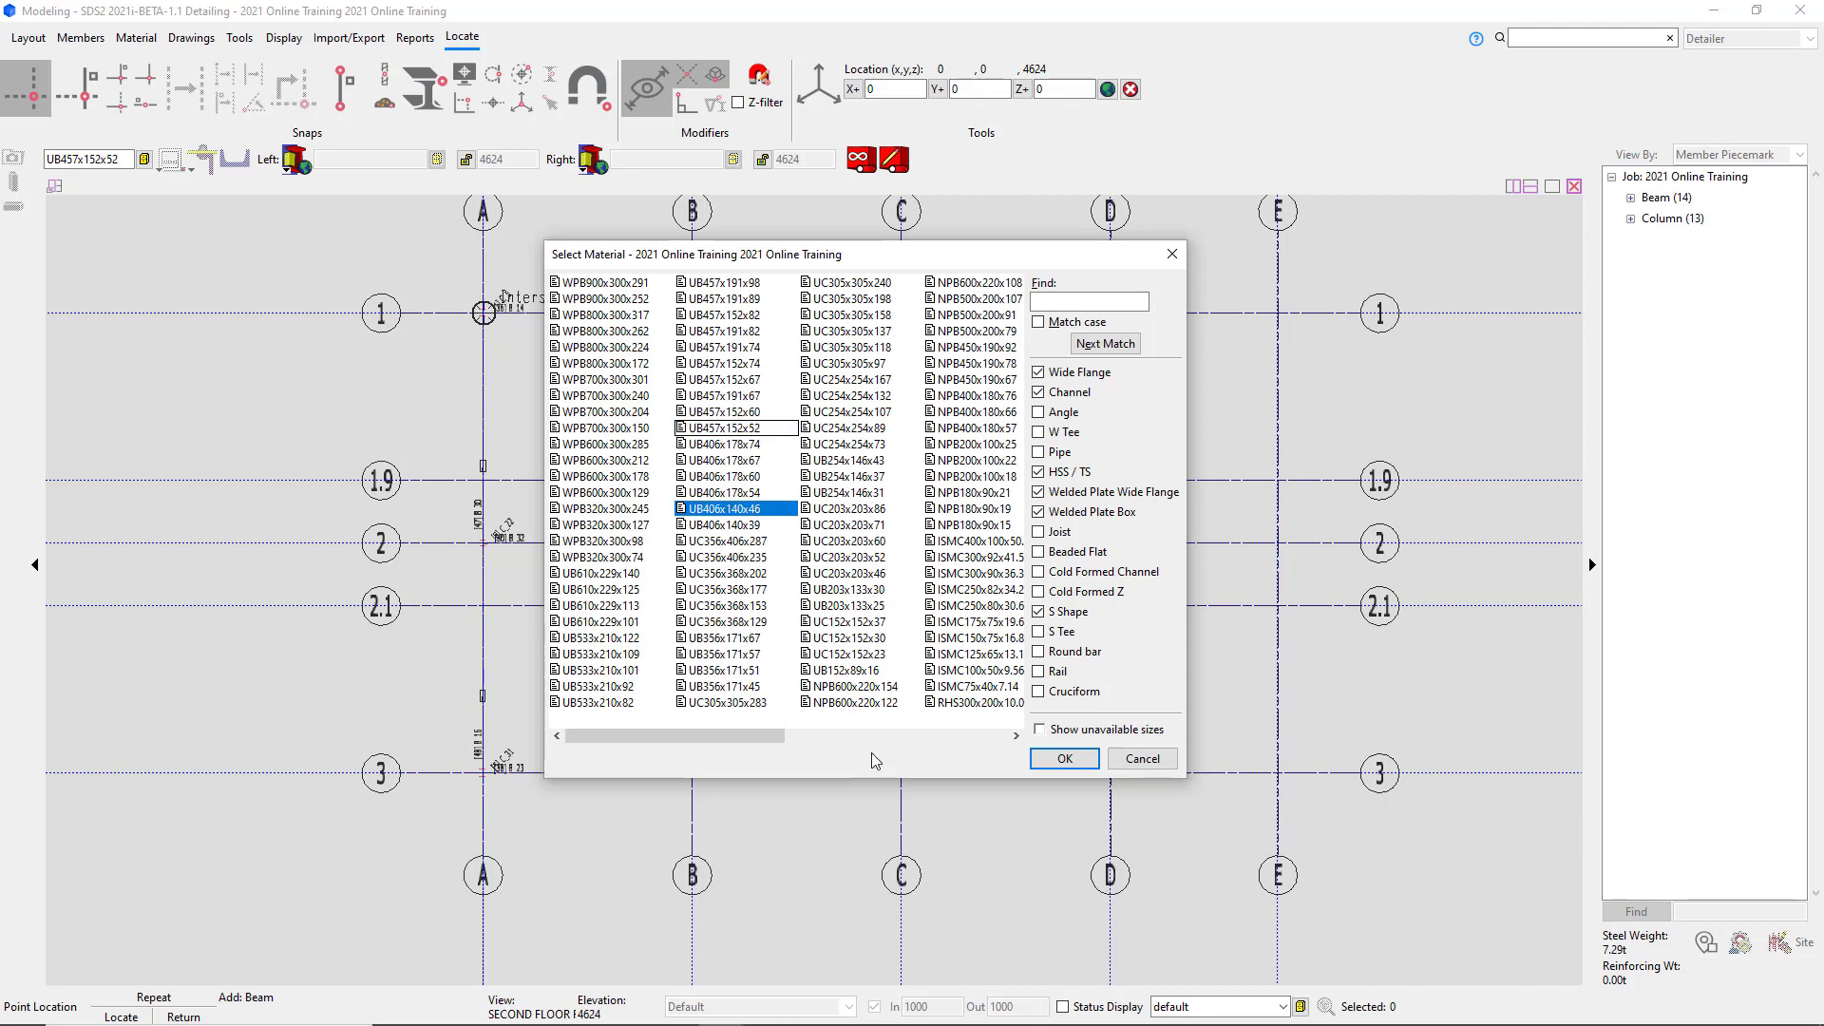
click(1032, 763)
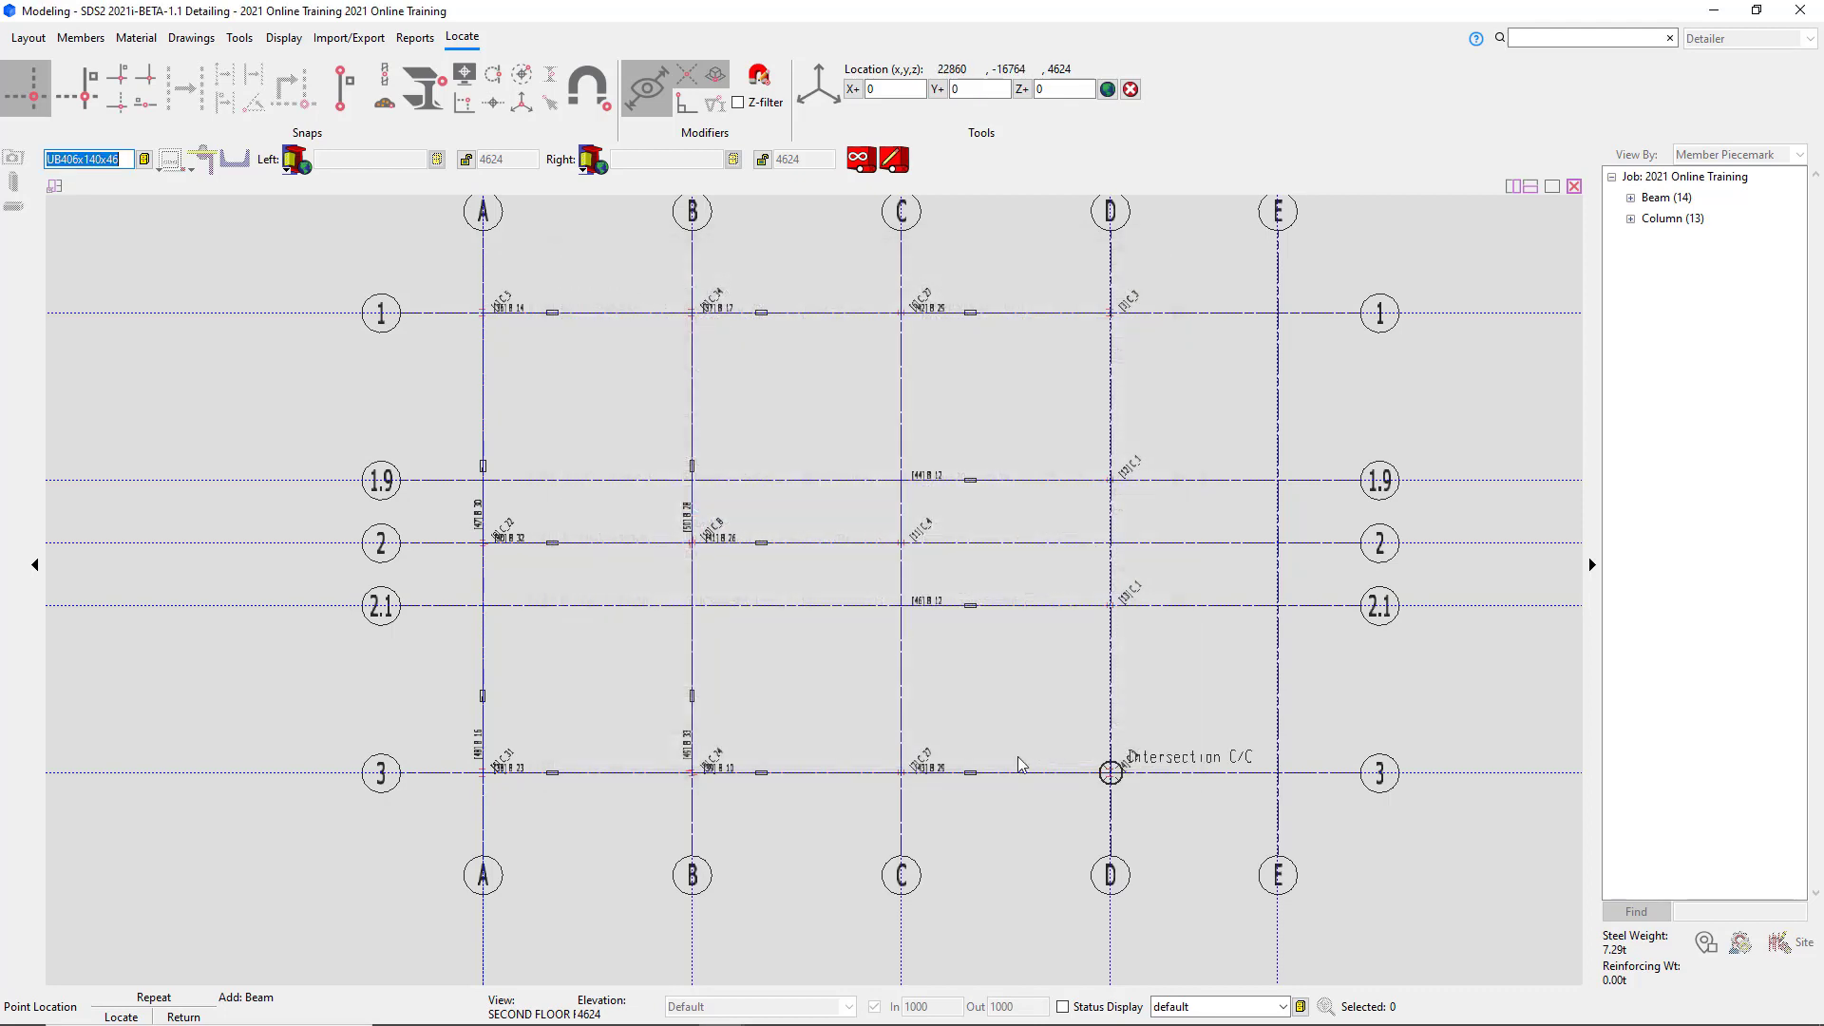
click(902, 773)
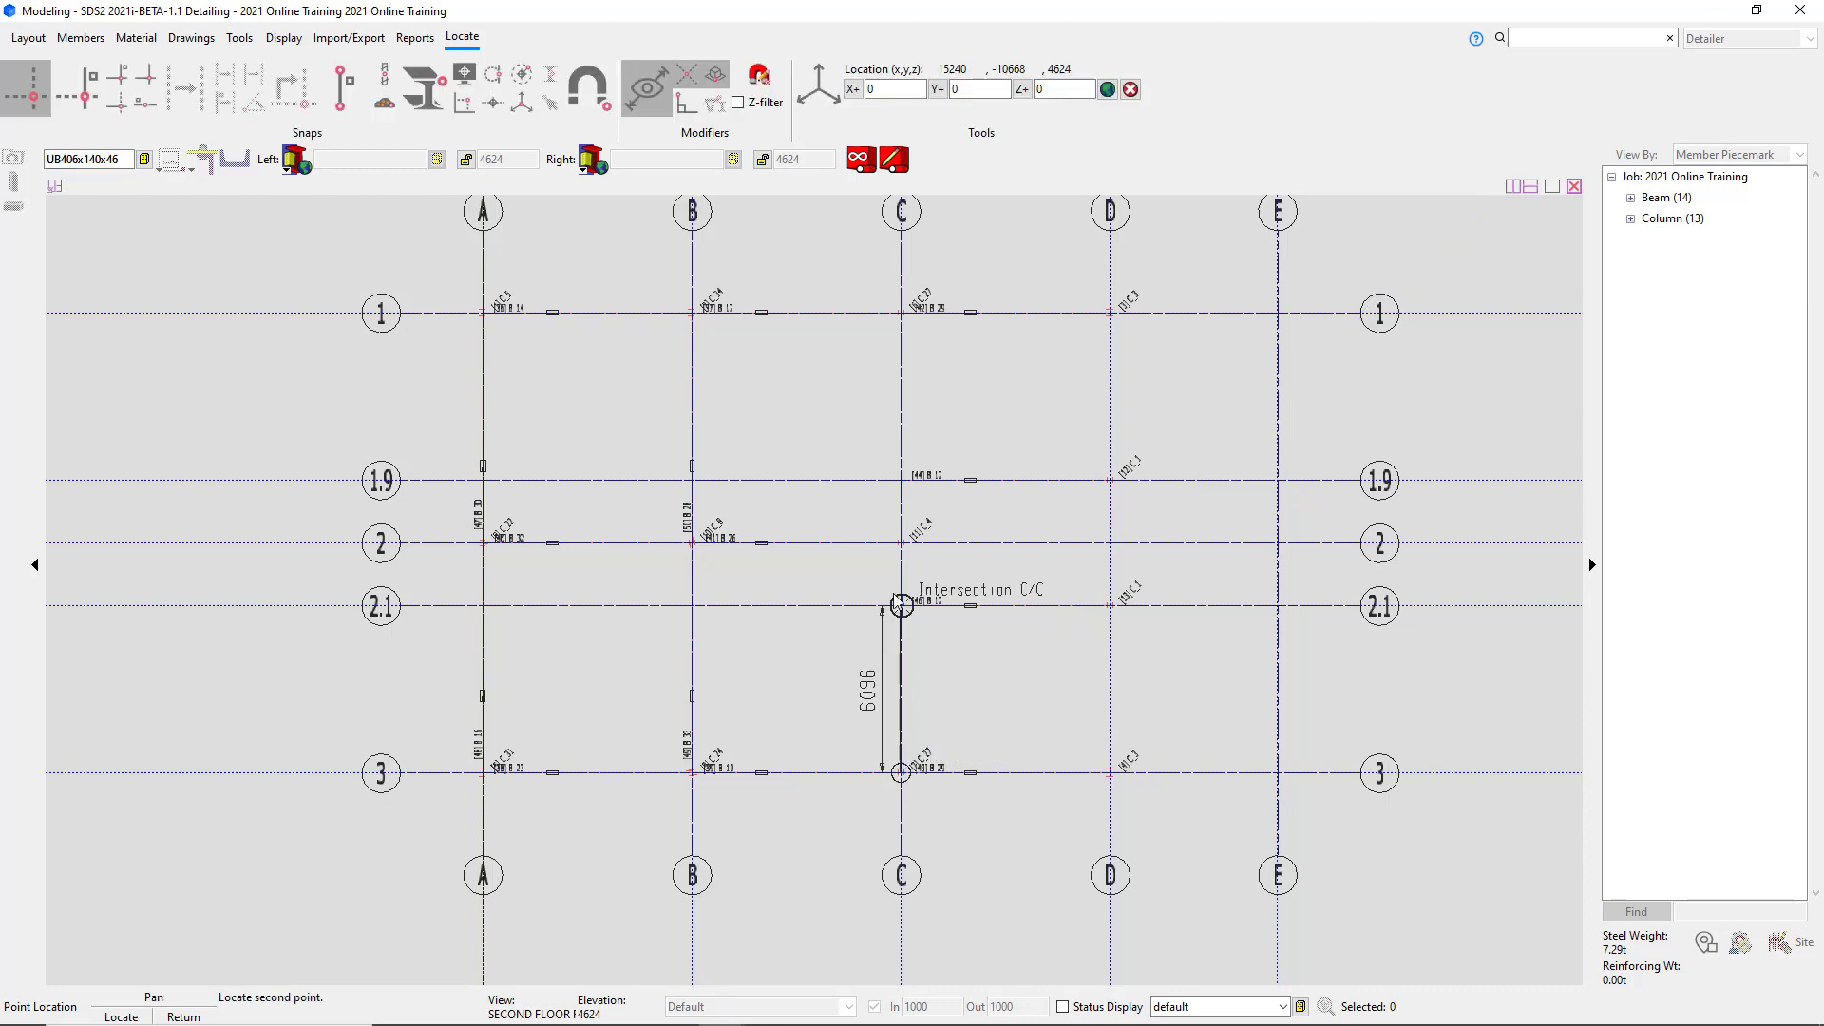
click(902, 543)
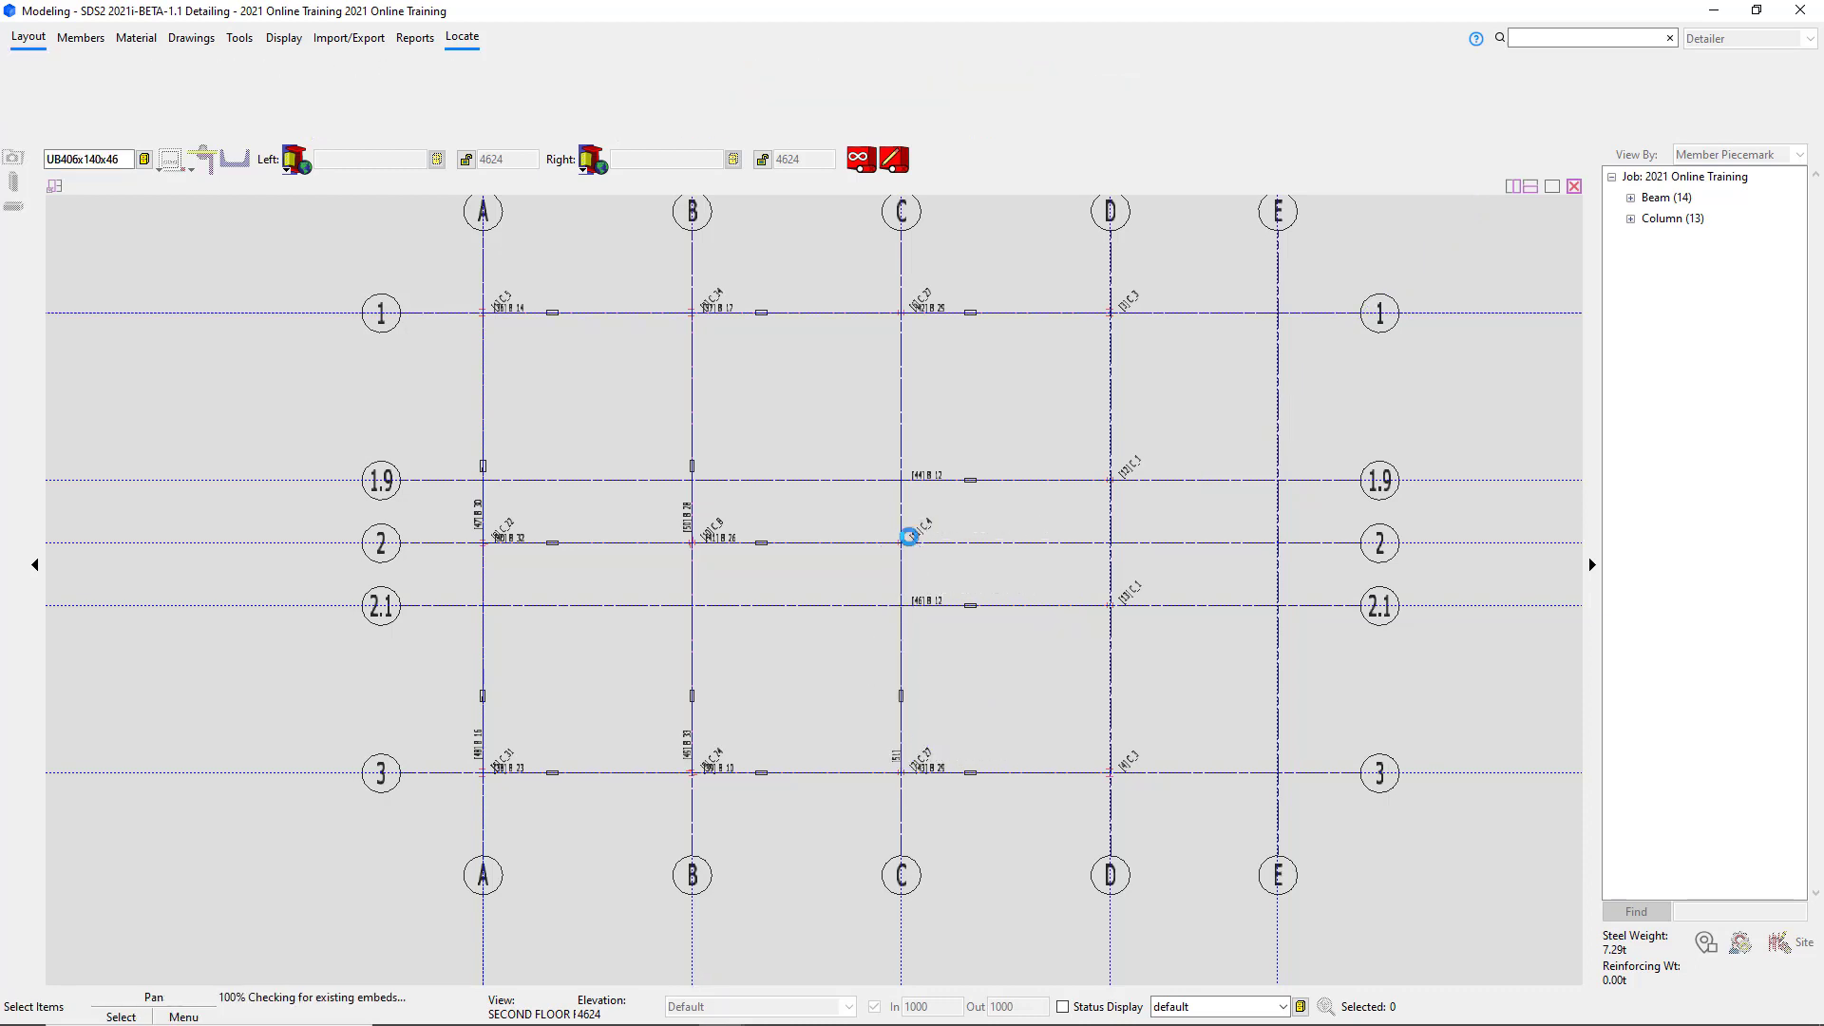
click(902, 543)
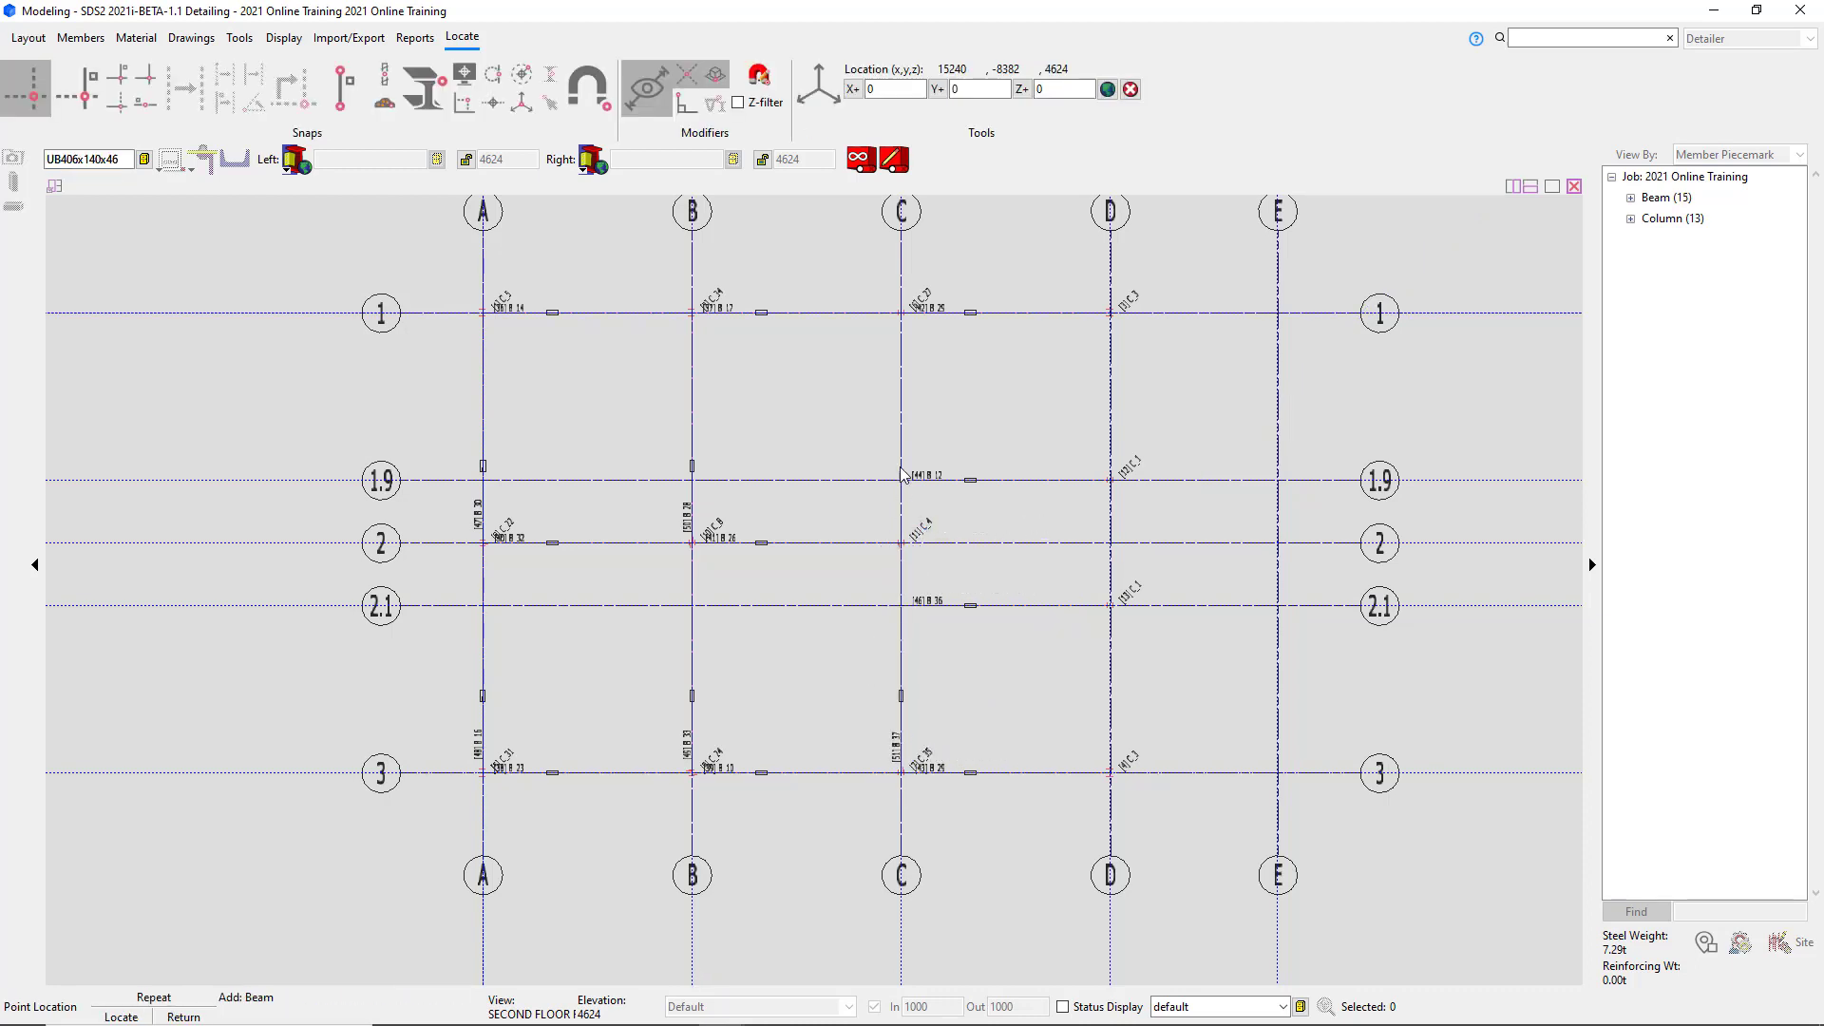
click(899, 328)
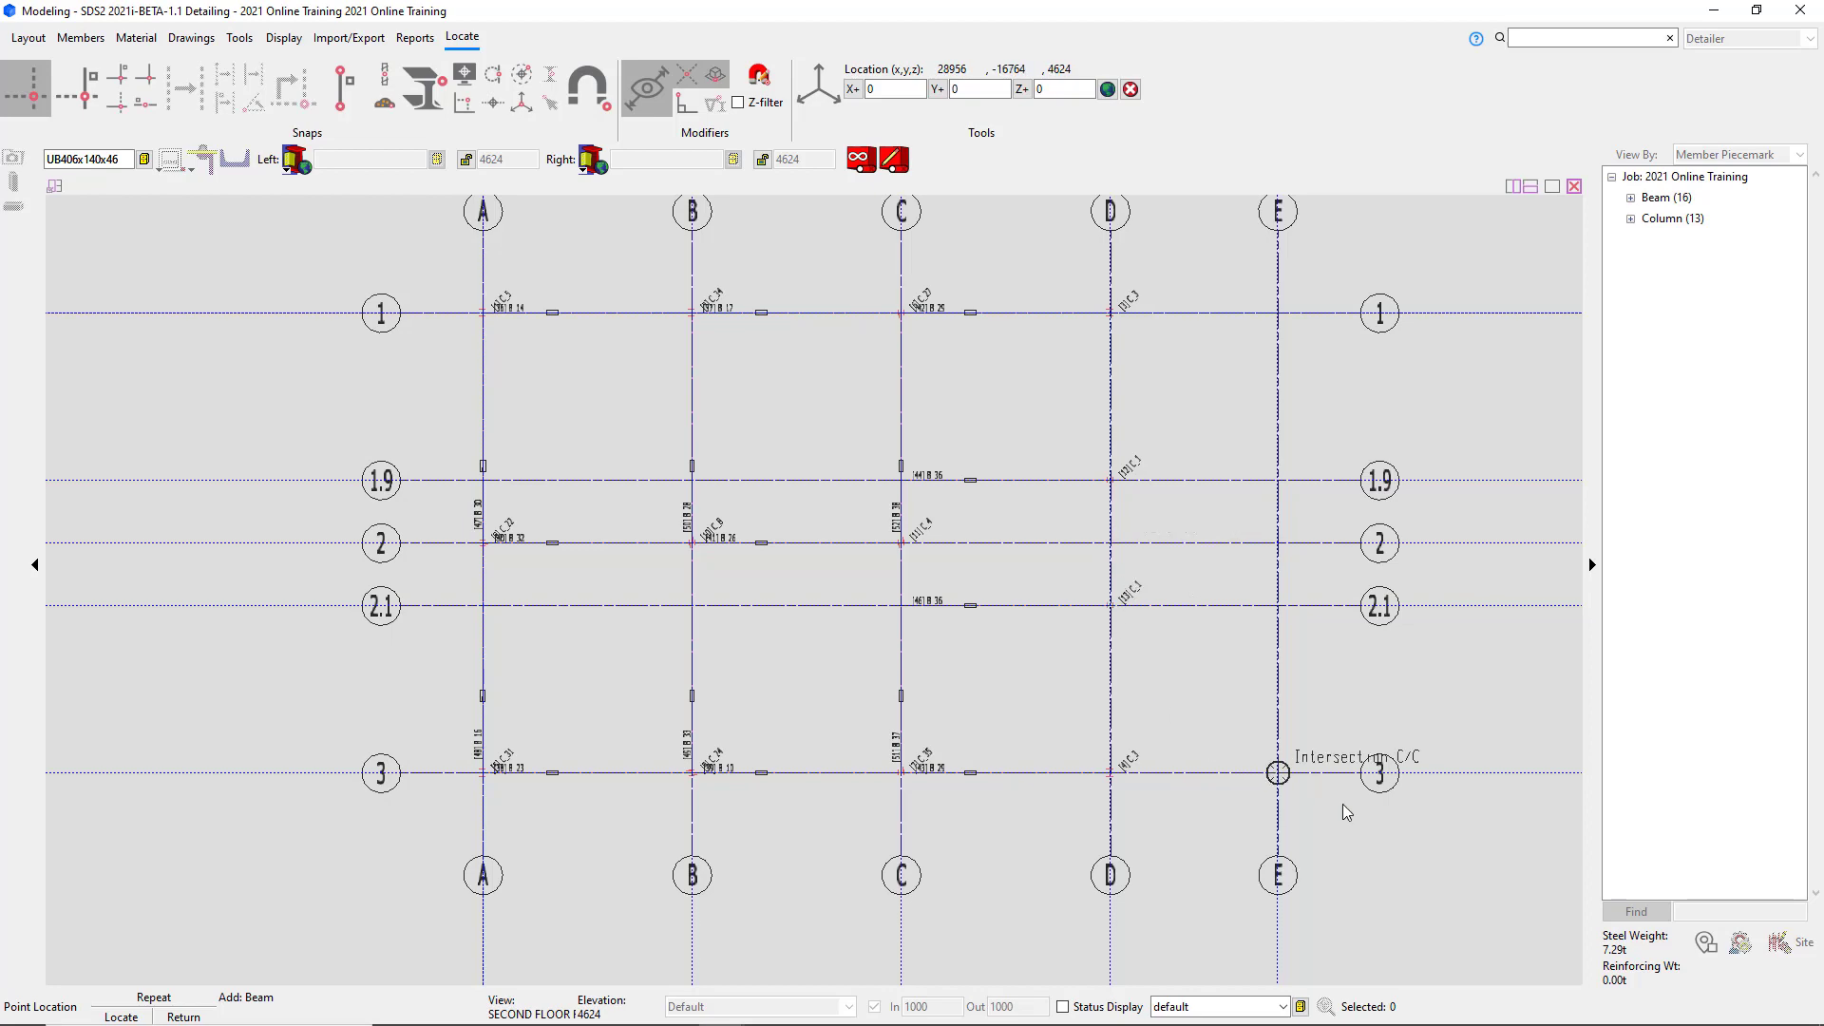
Change the section to UB406x178x67 and place a beam along grid D from grid 3 to grid 2.1.
scroll(1120, 785, up, 2)
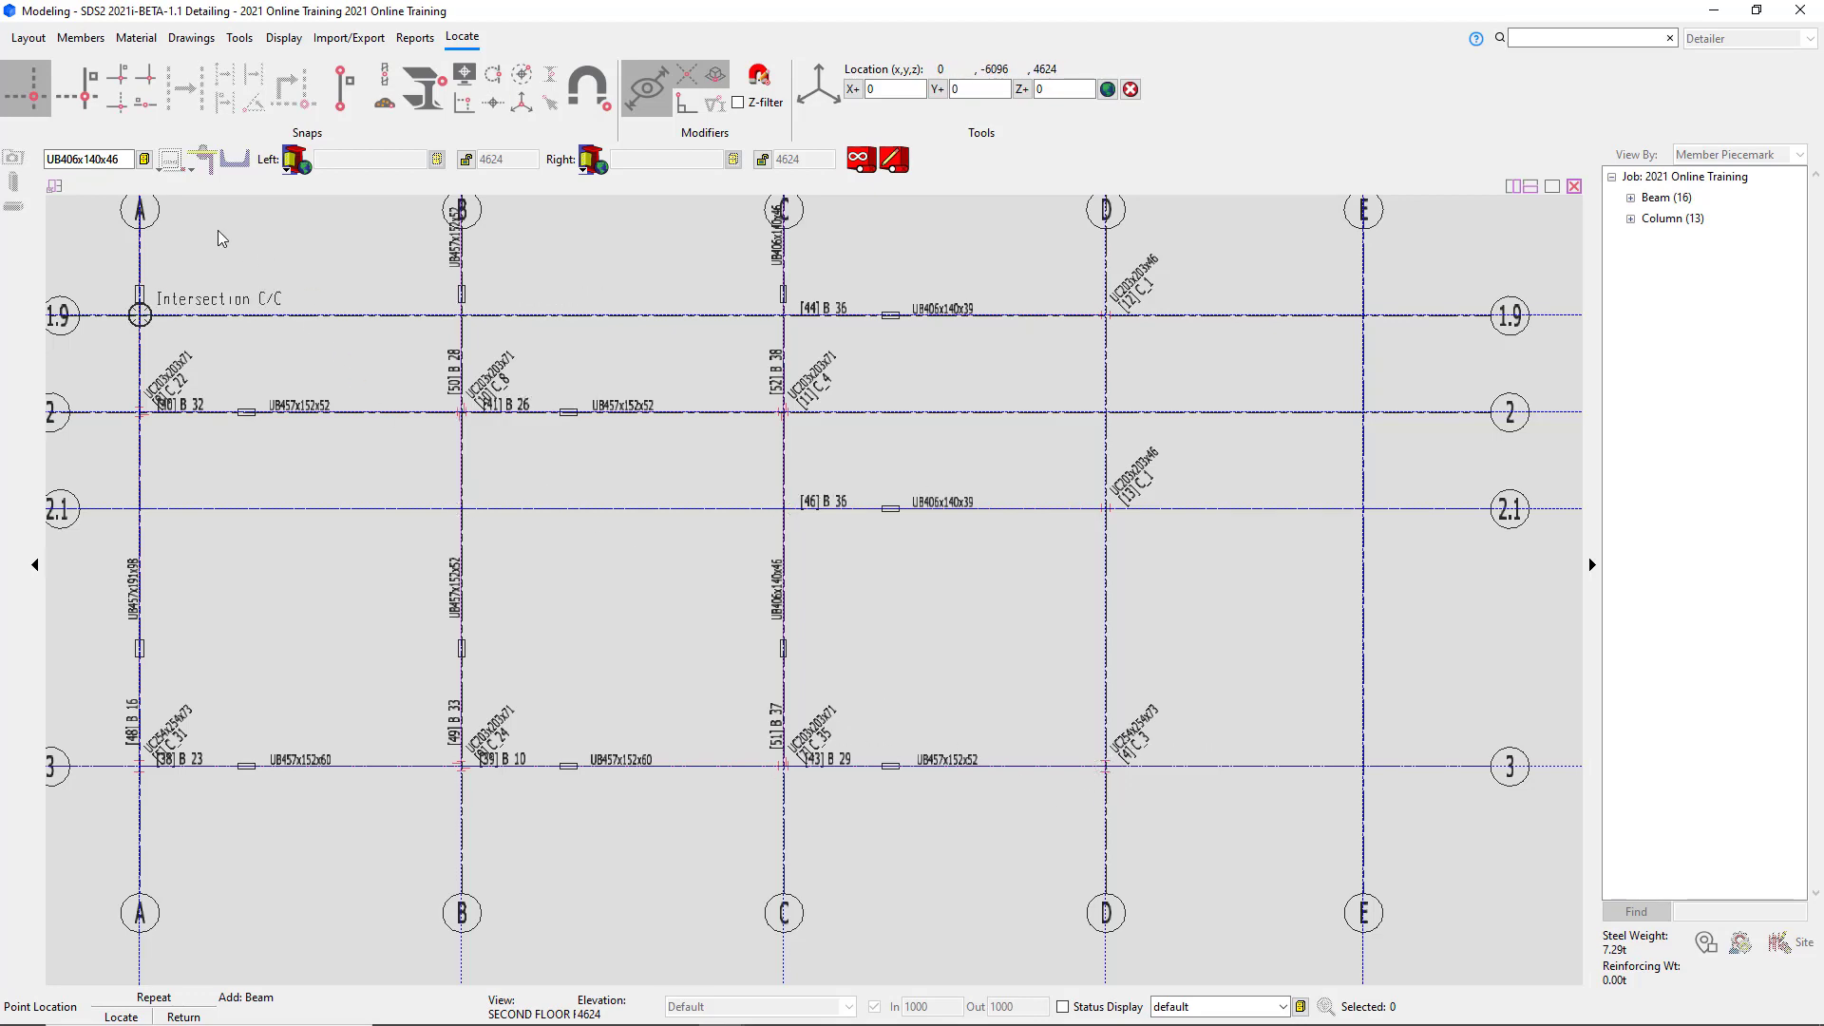
click(148, 160)
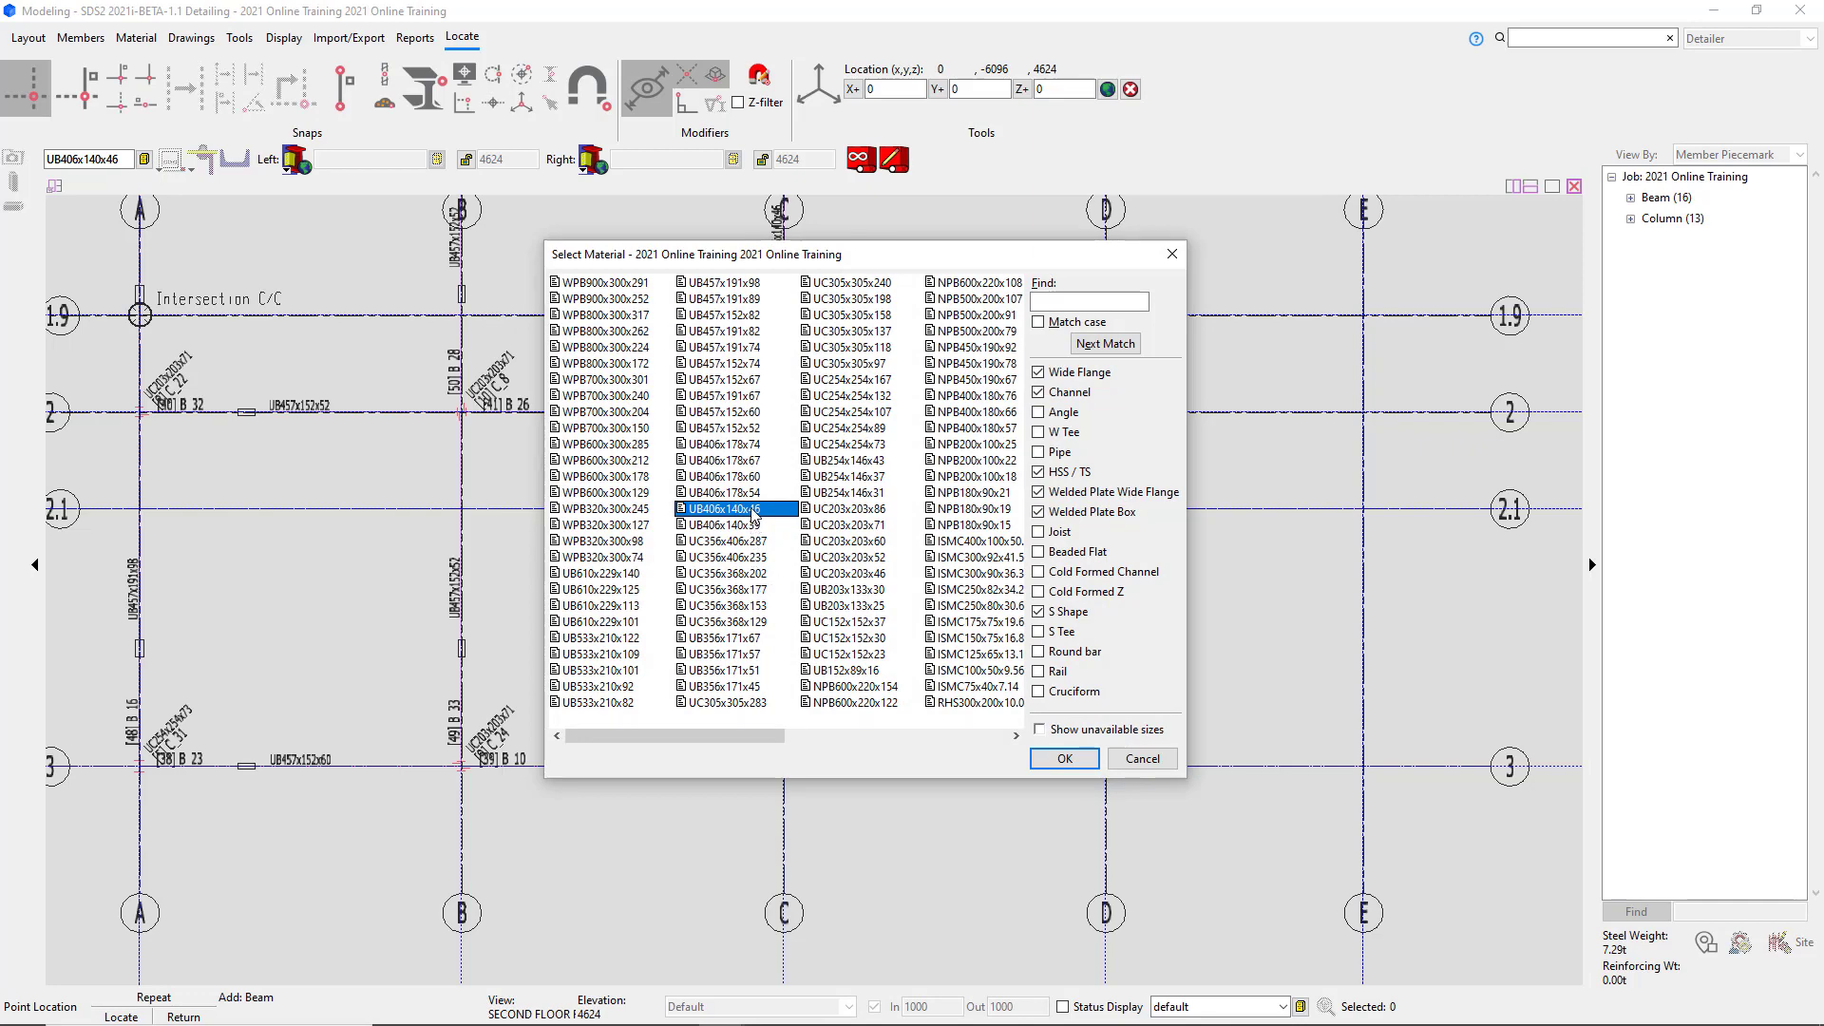
click(740, 463)
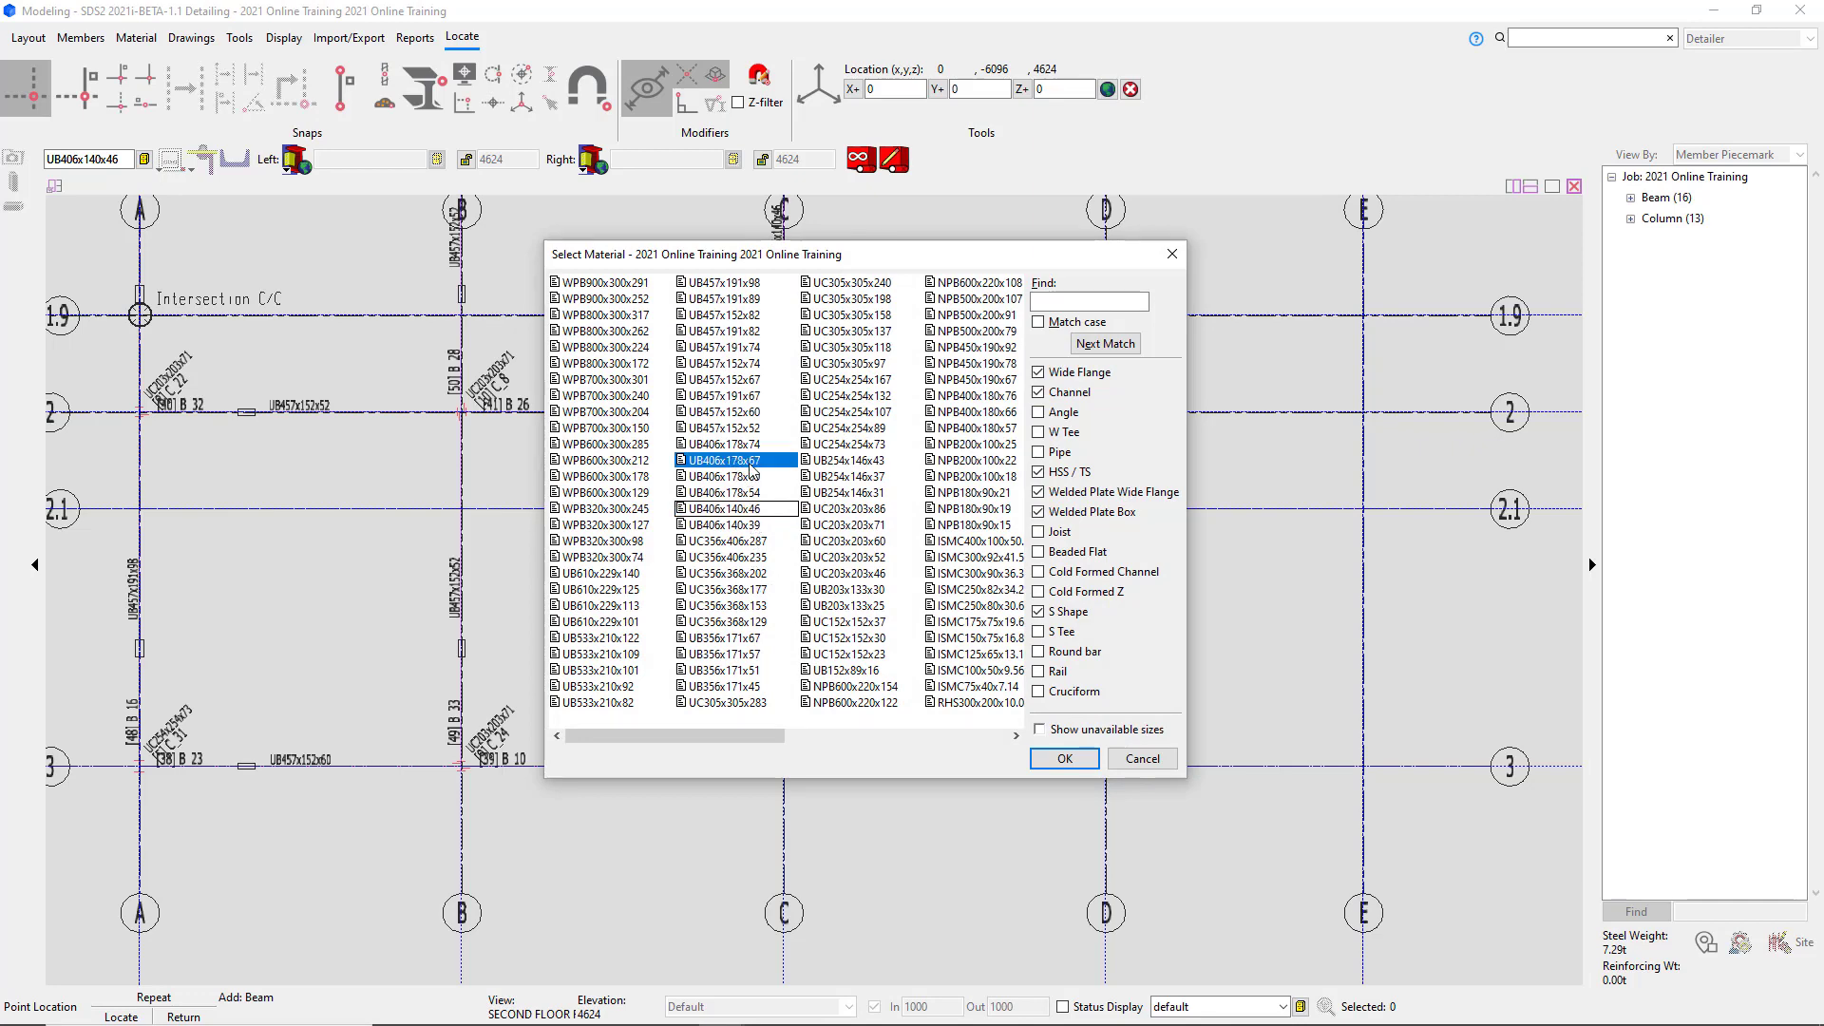
click(1062, 758)
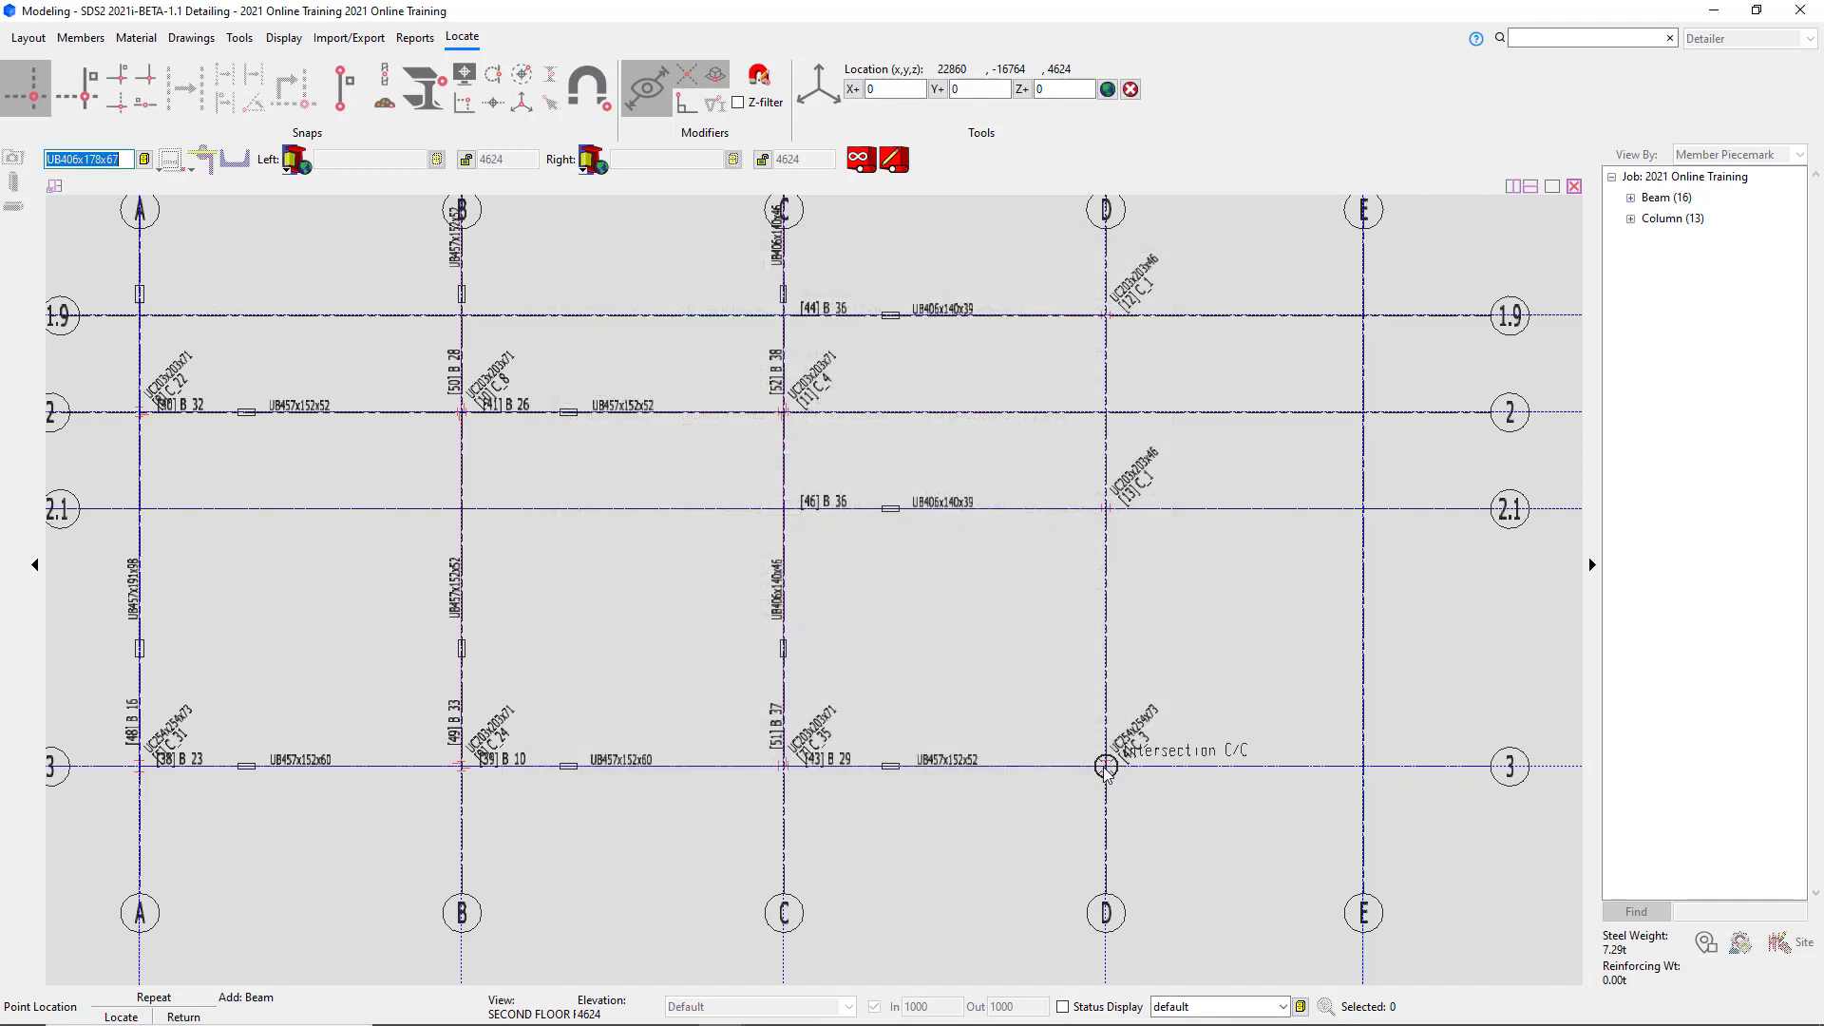
click(1106, 767)
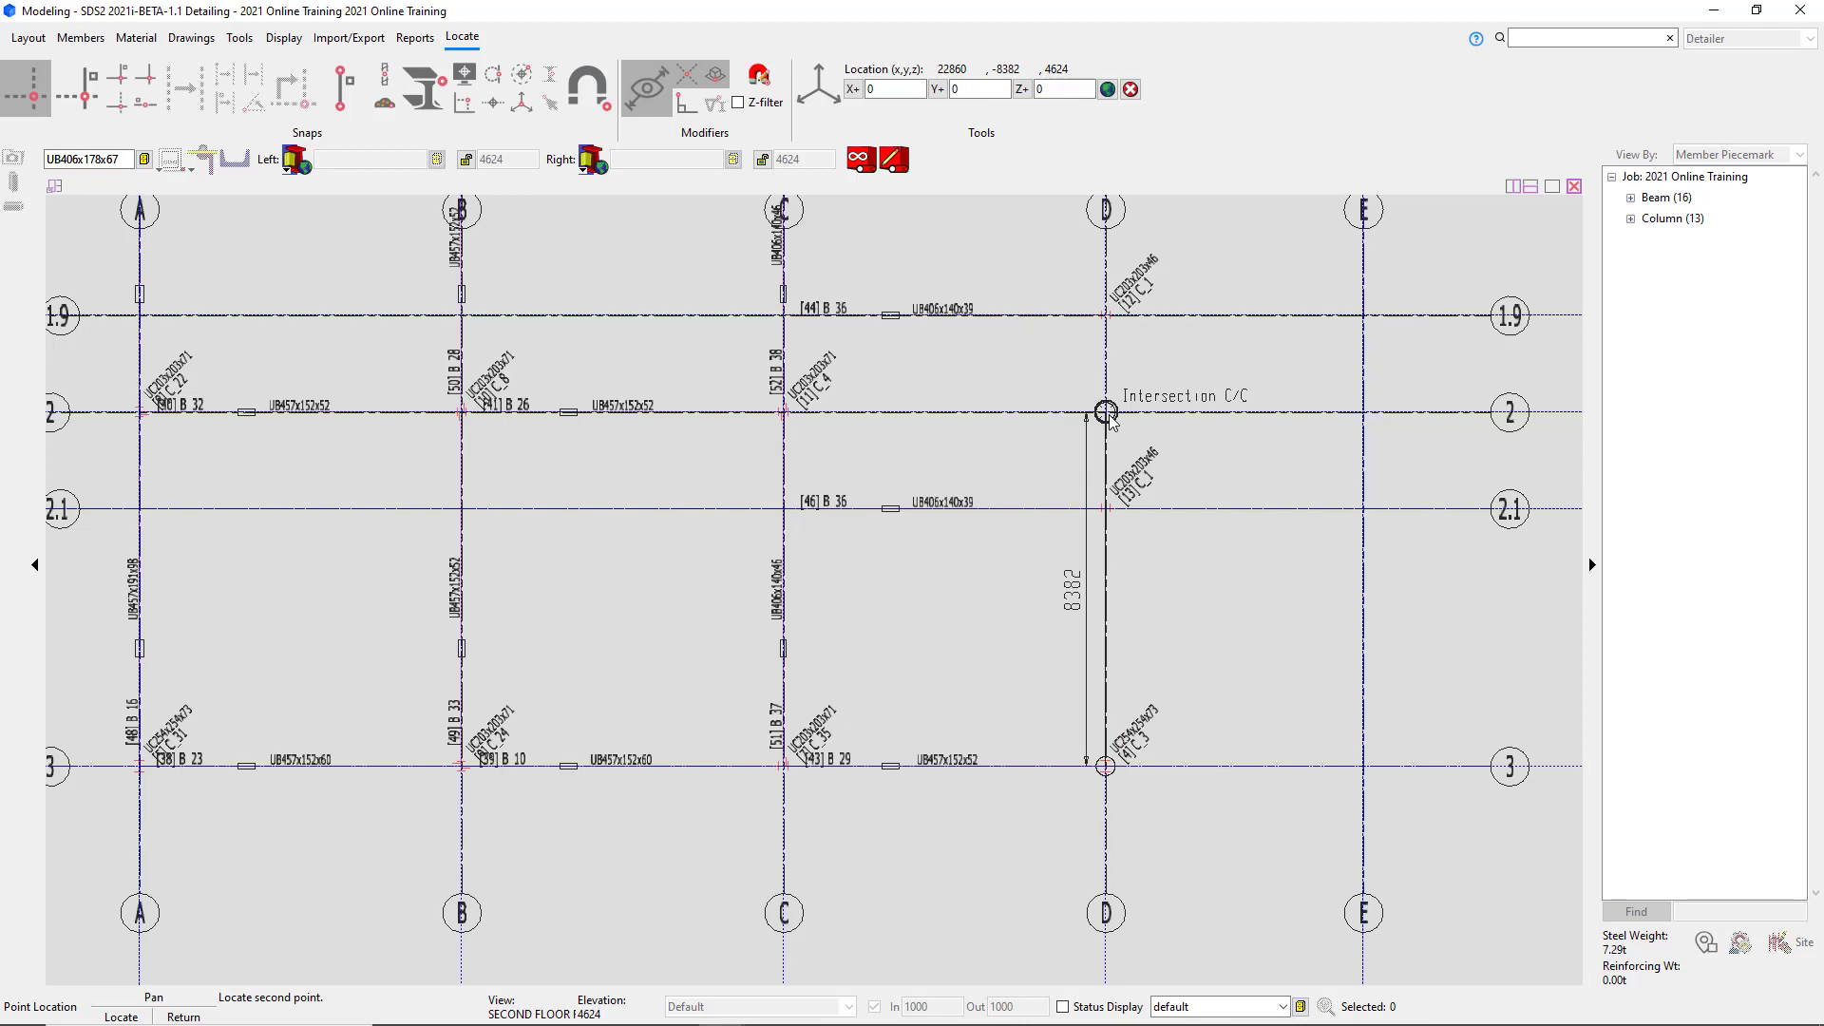
click(1107, 767)
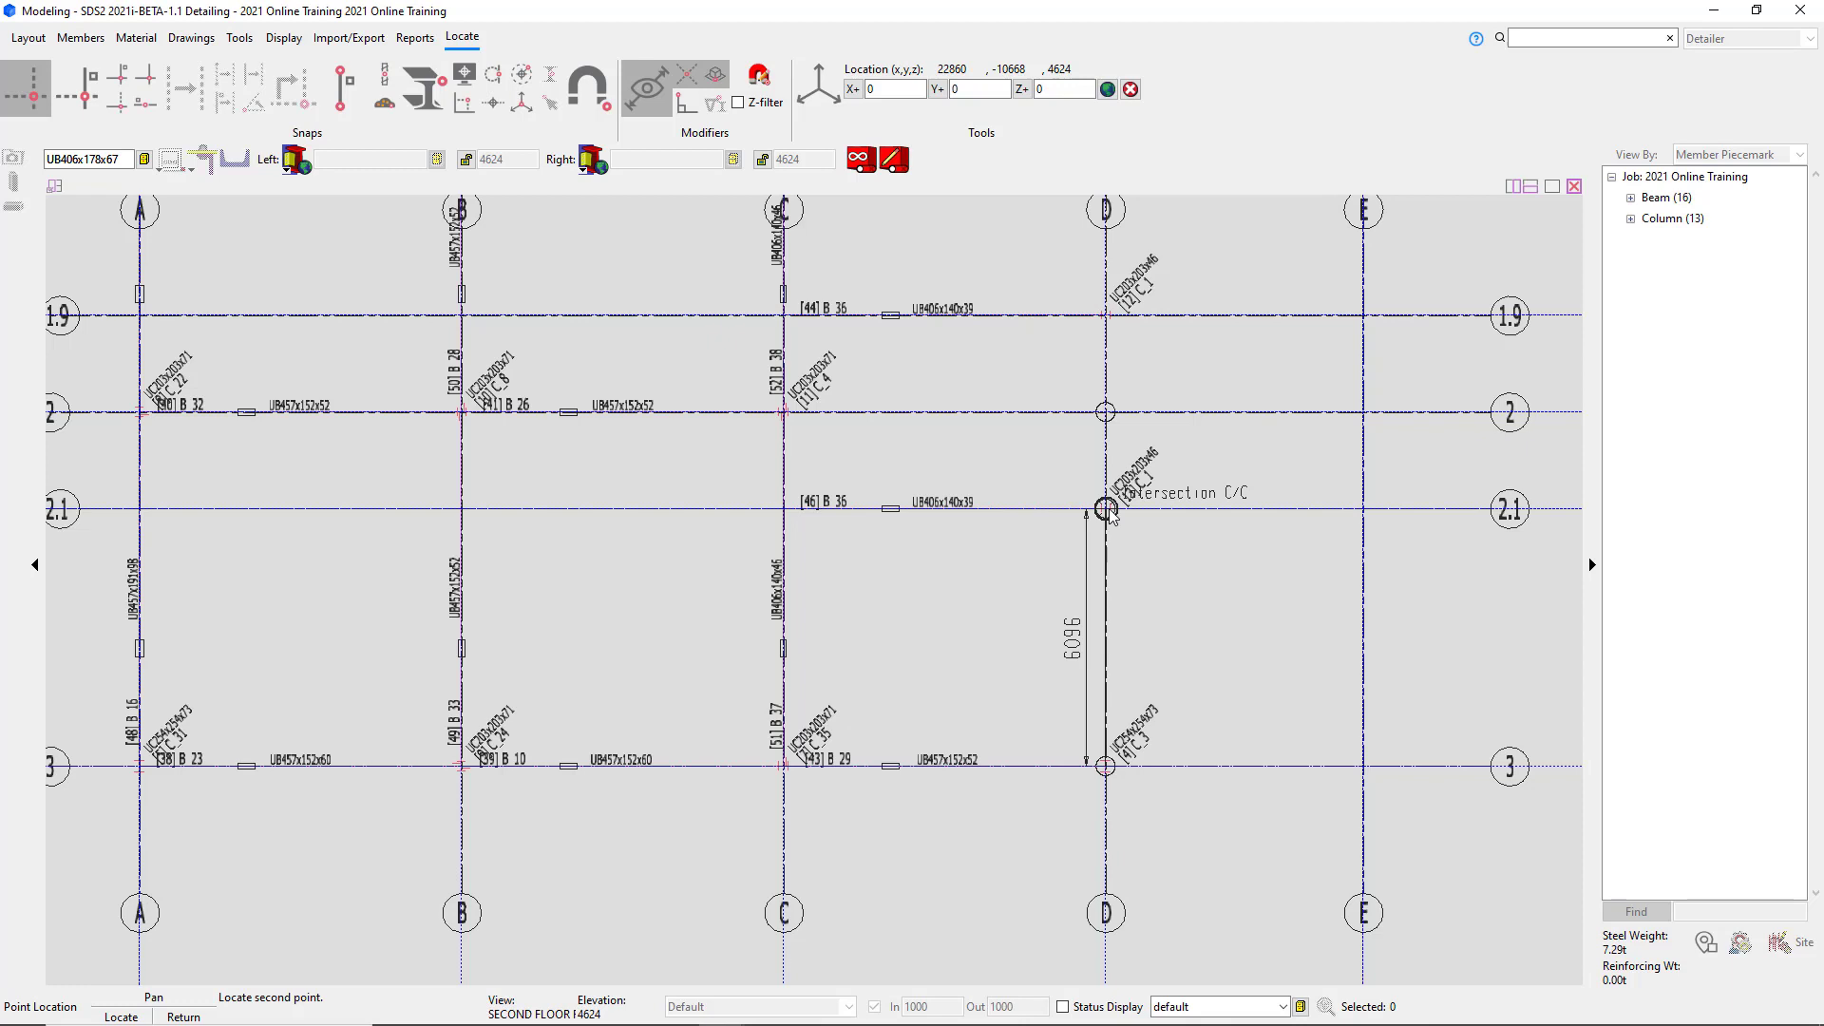
click(1107, 510)
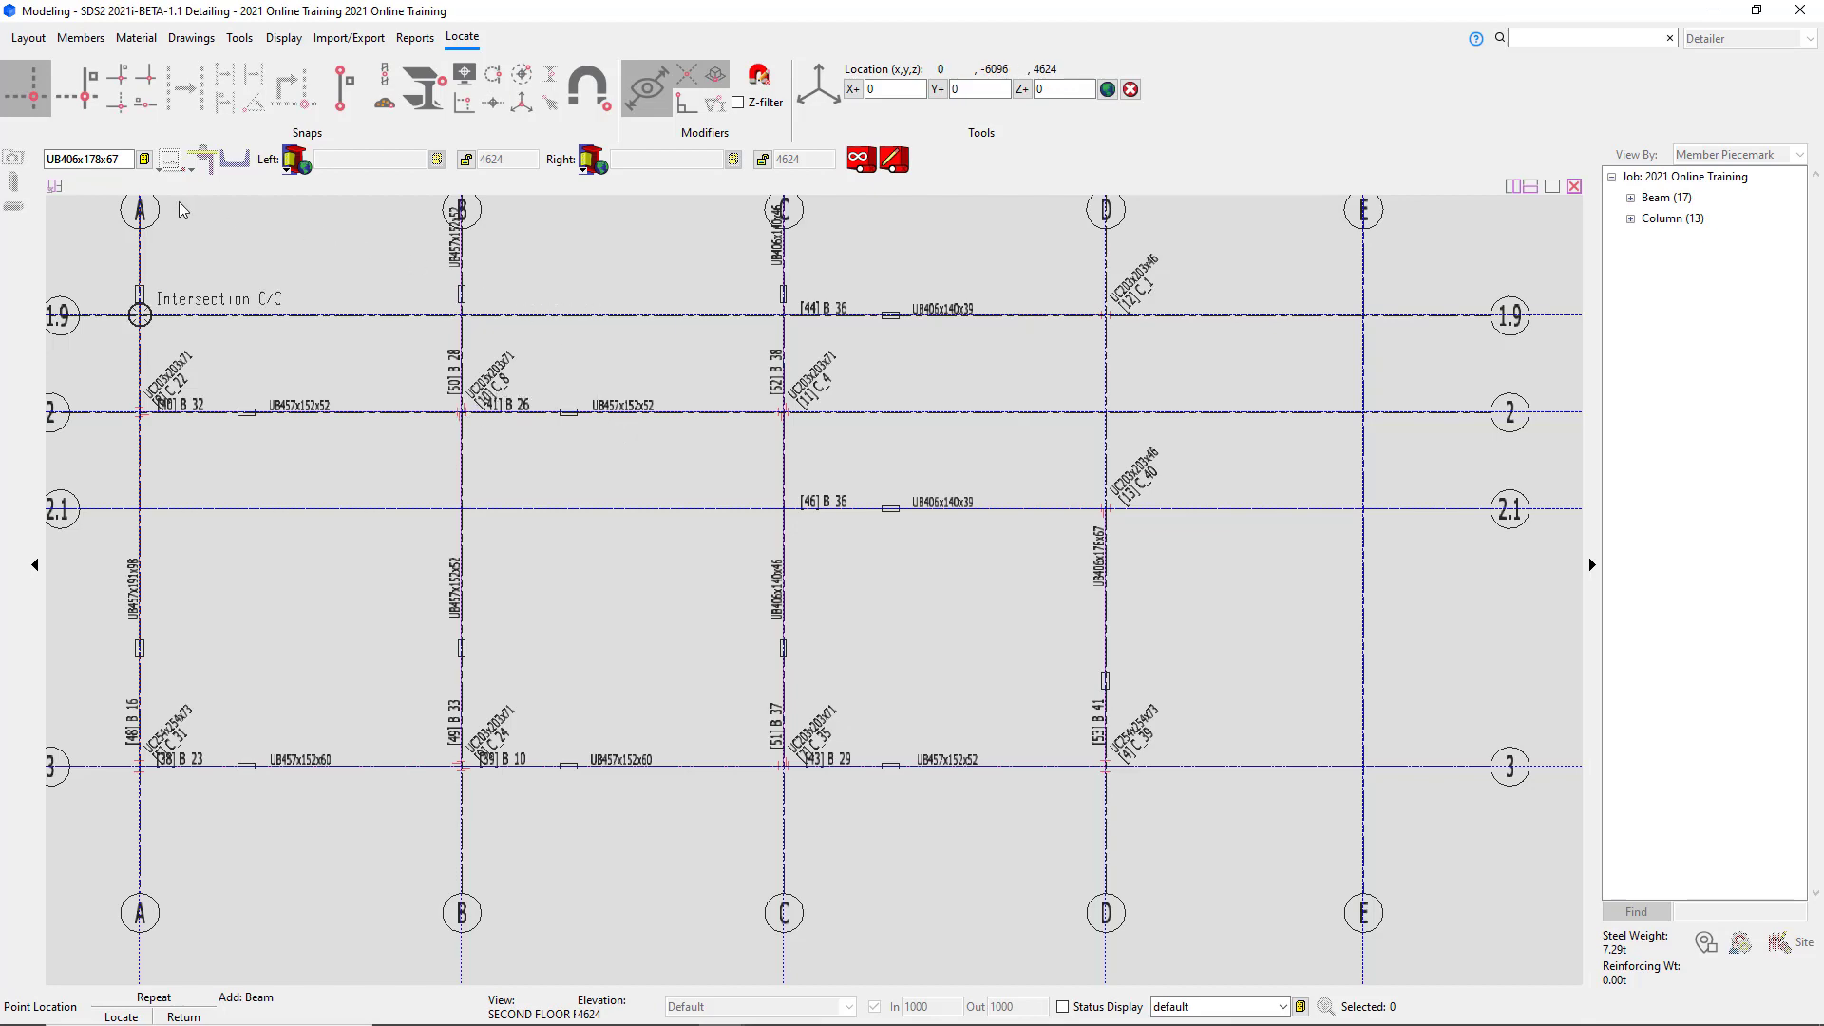
Find and select the NPB400x180x57 section, and place a beam along grid D from grid 2.1 to grid 1.9.
click(144, 159)
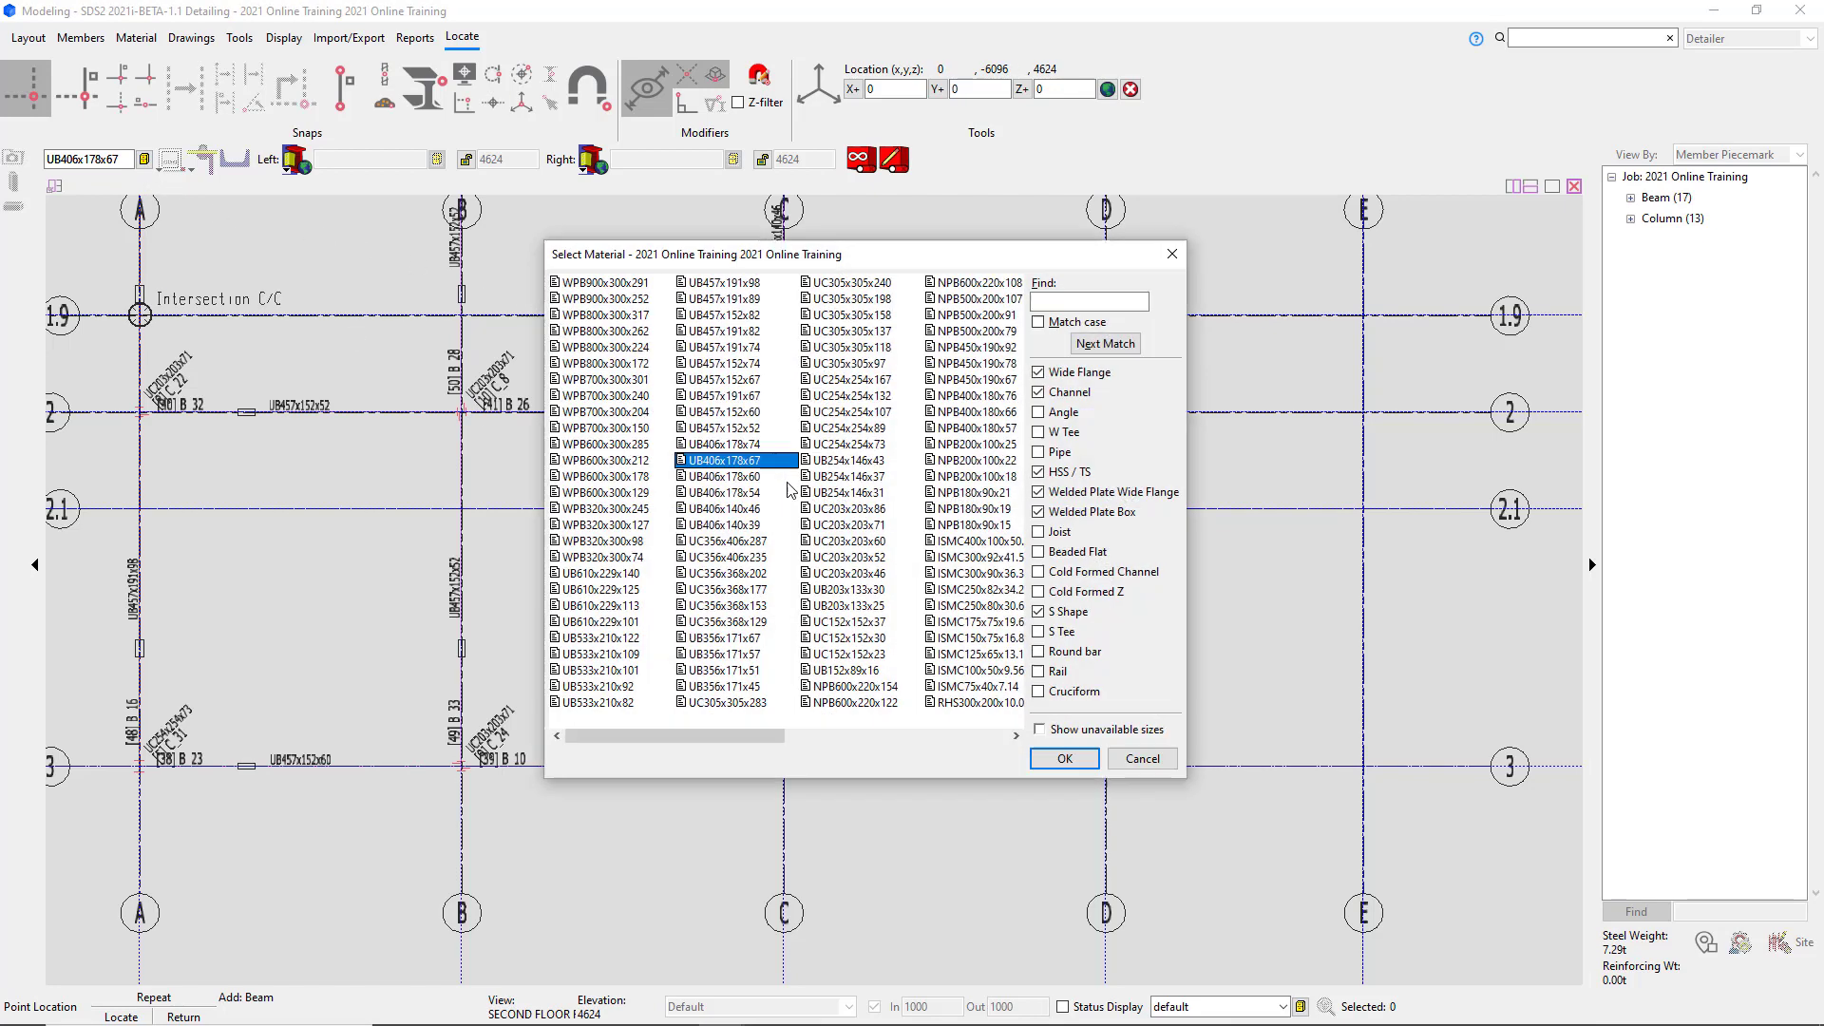
click(1080, 296)
text(NPB)
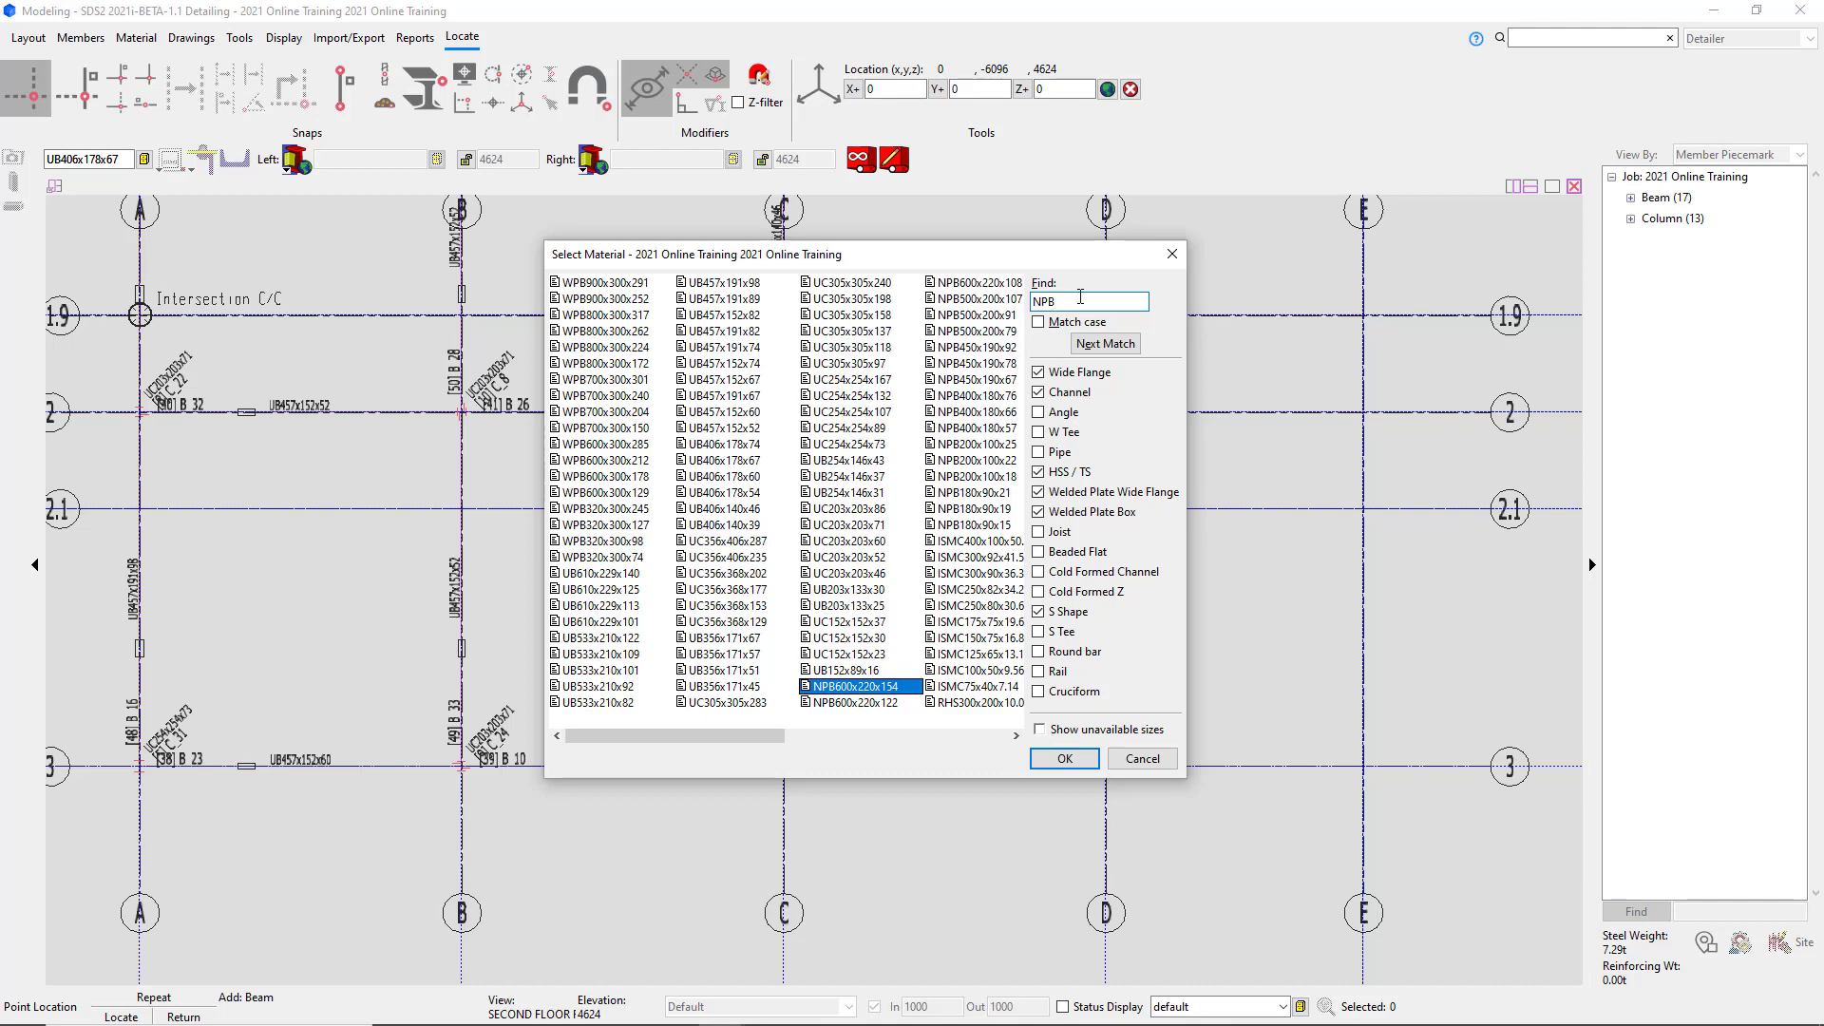
text(400)
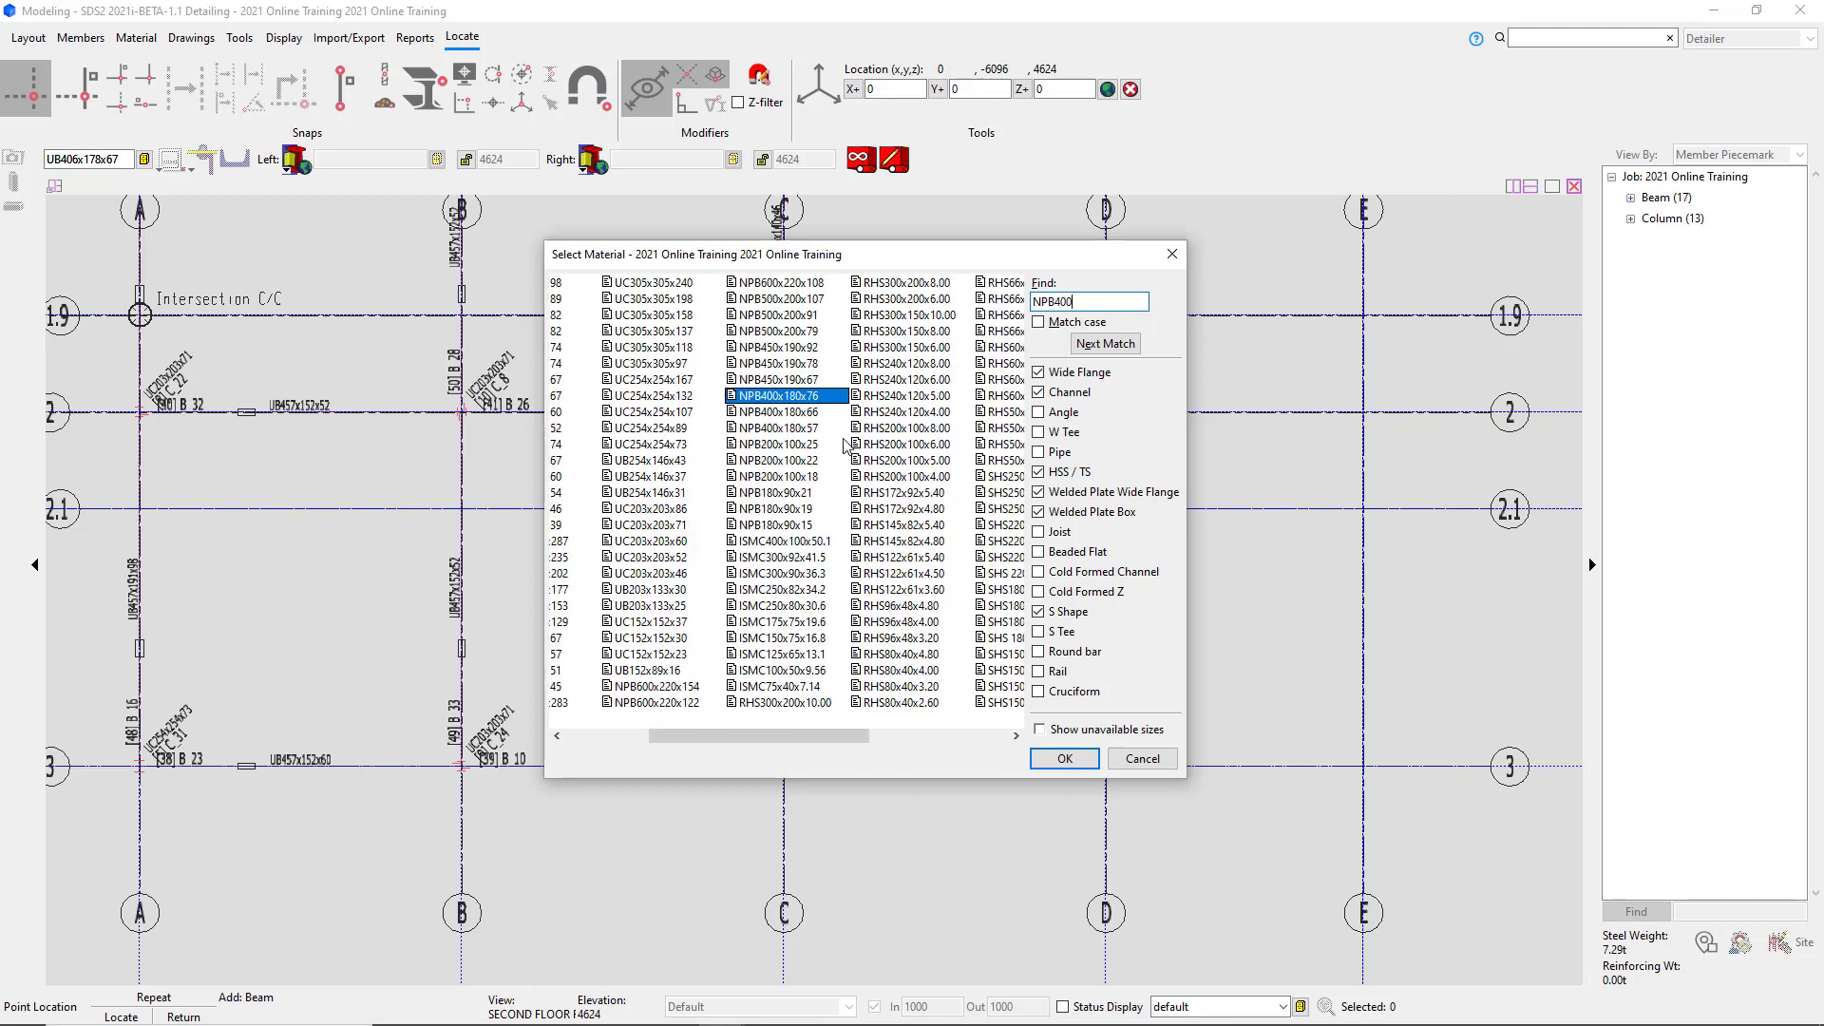
click(799, 429)
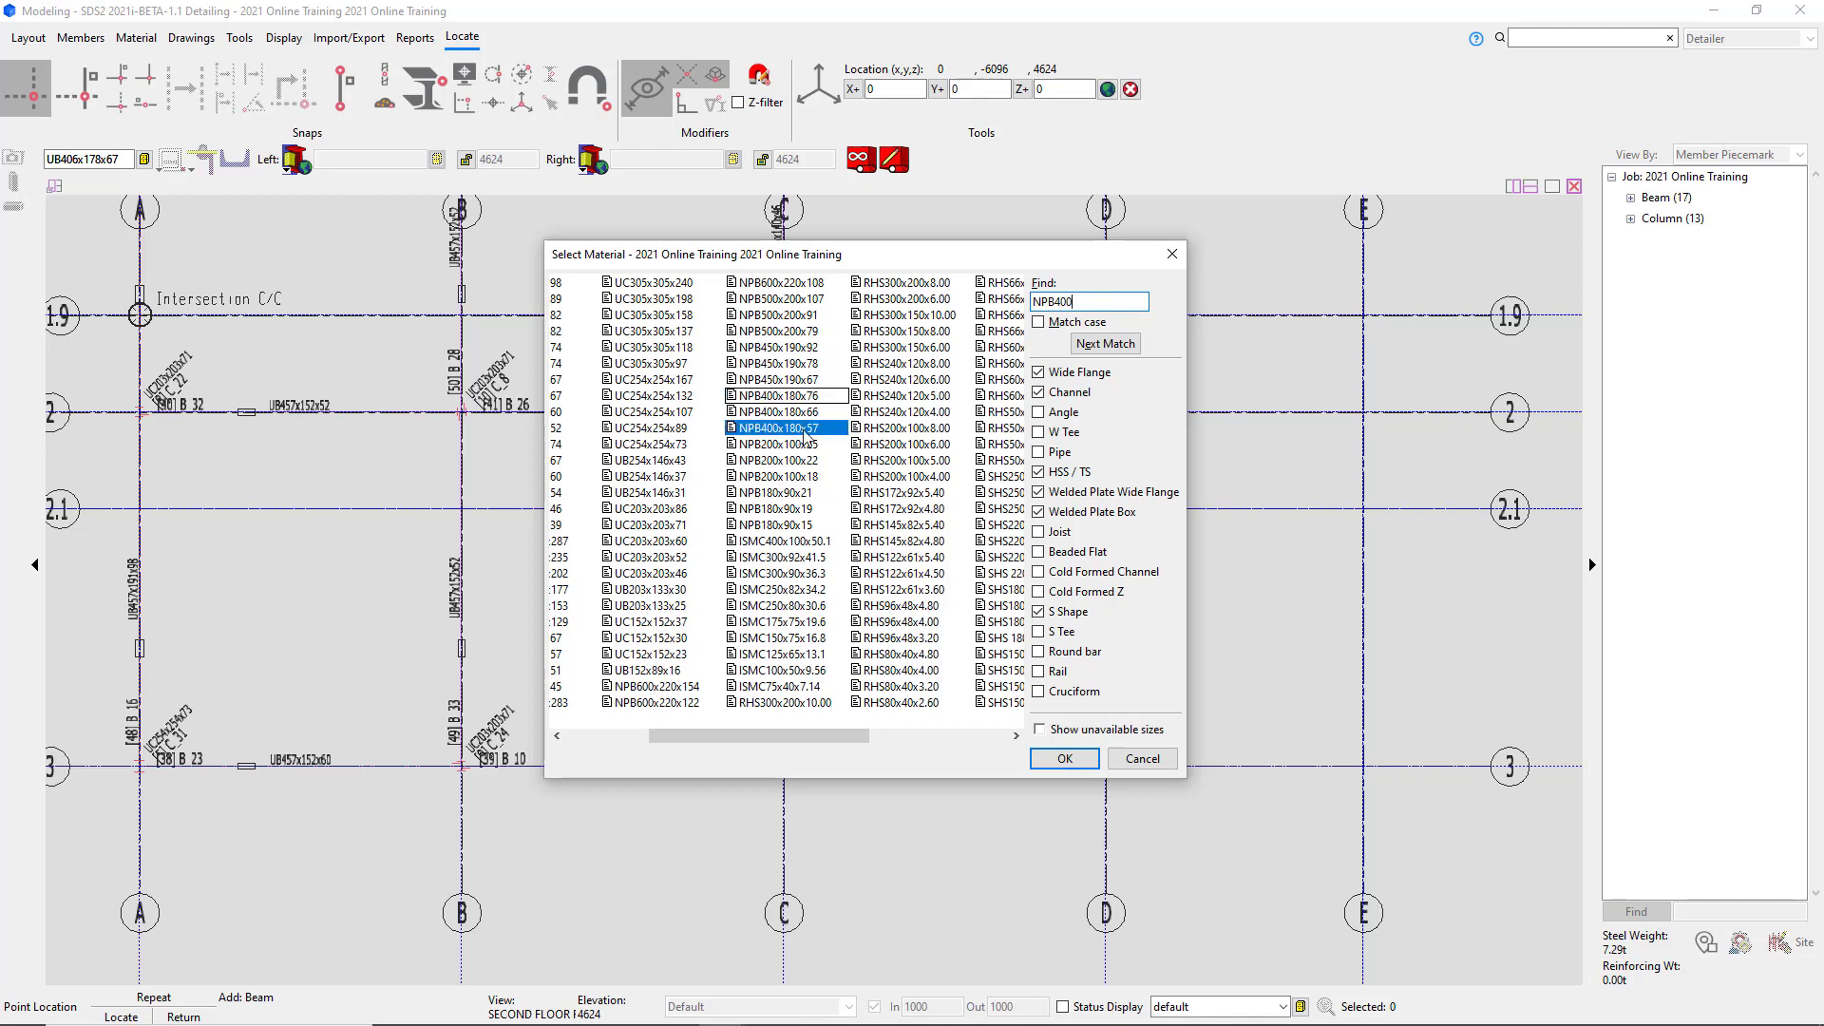
click(1063, 760)
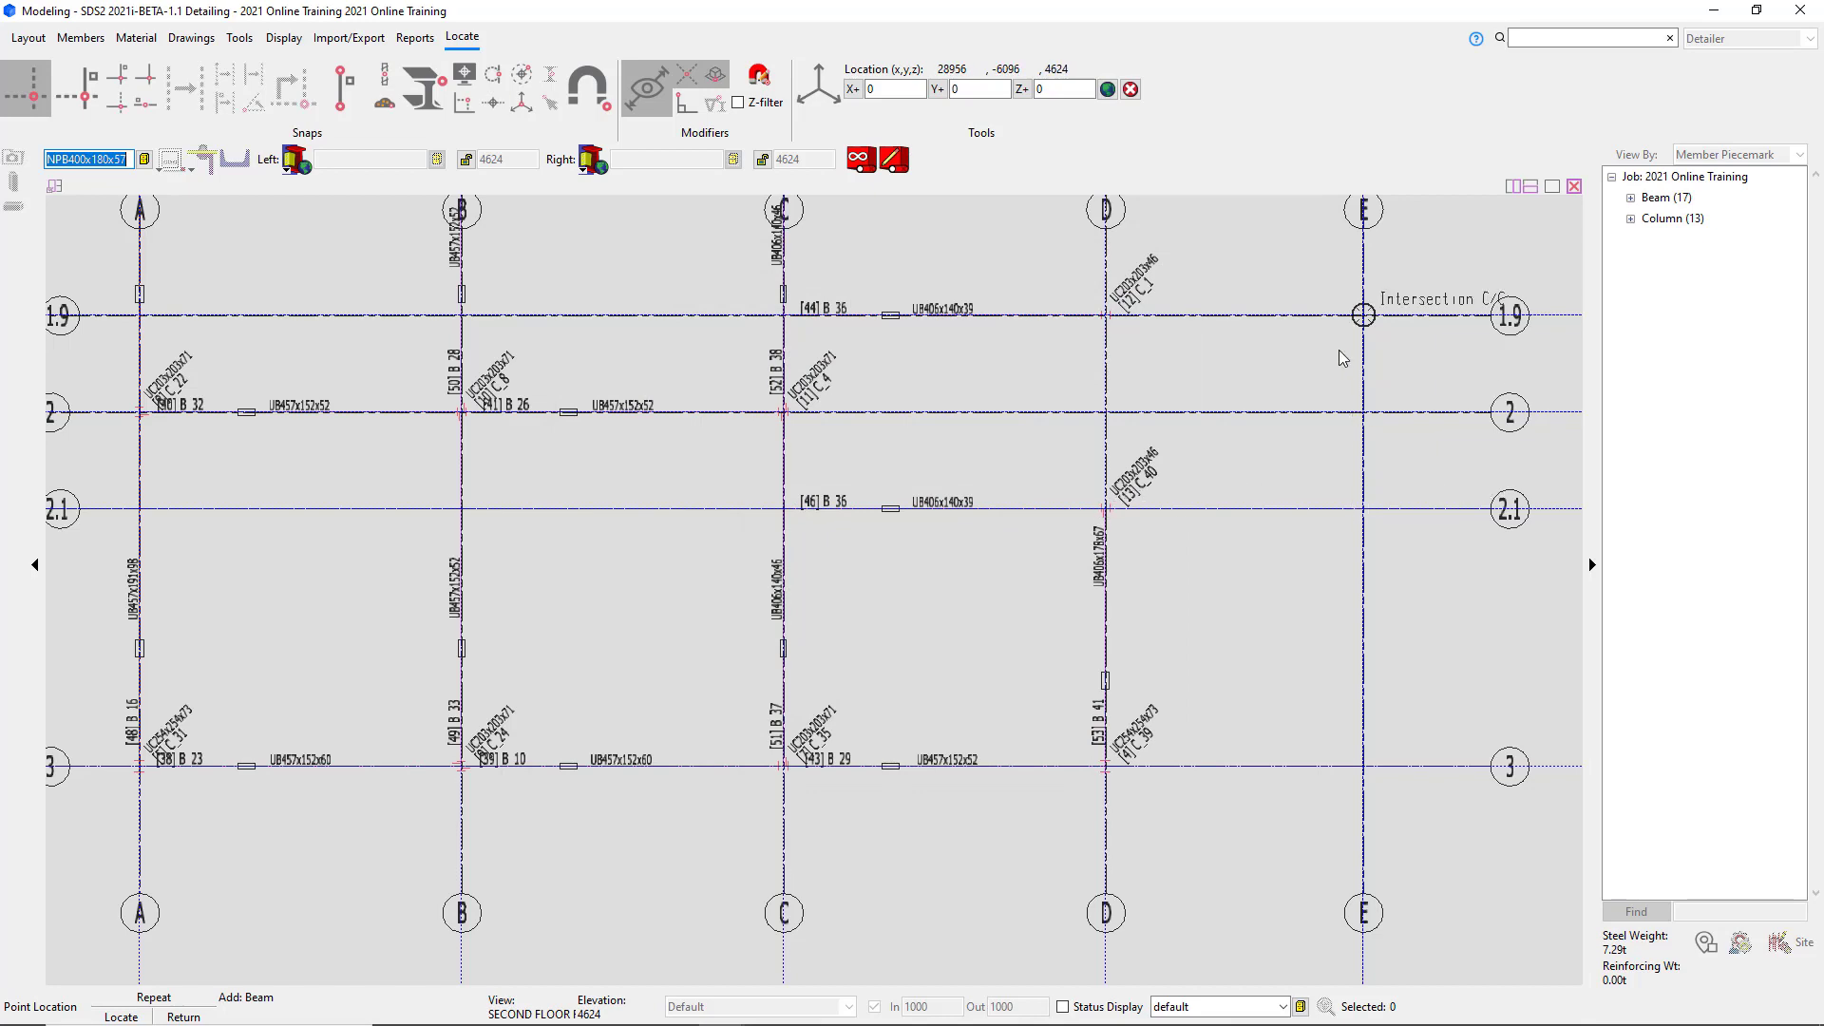
scroll(1283, 377, up, 3)
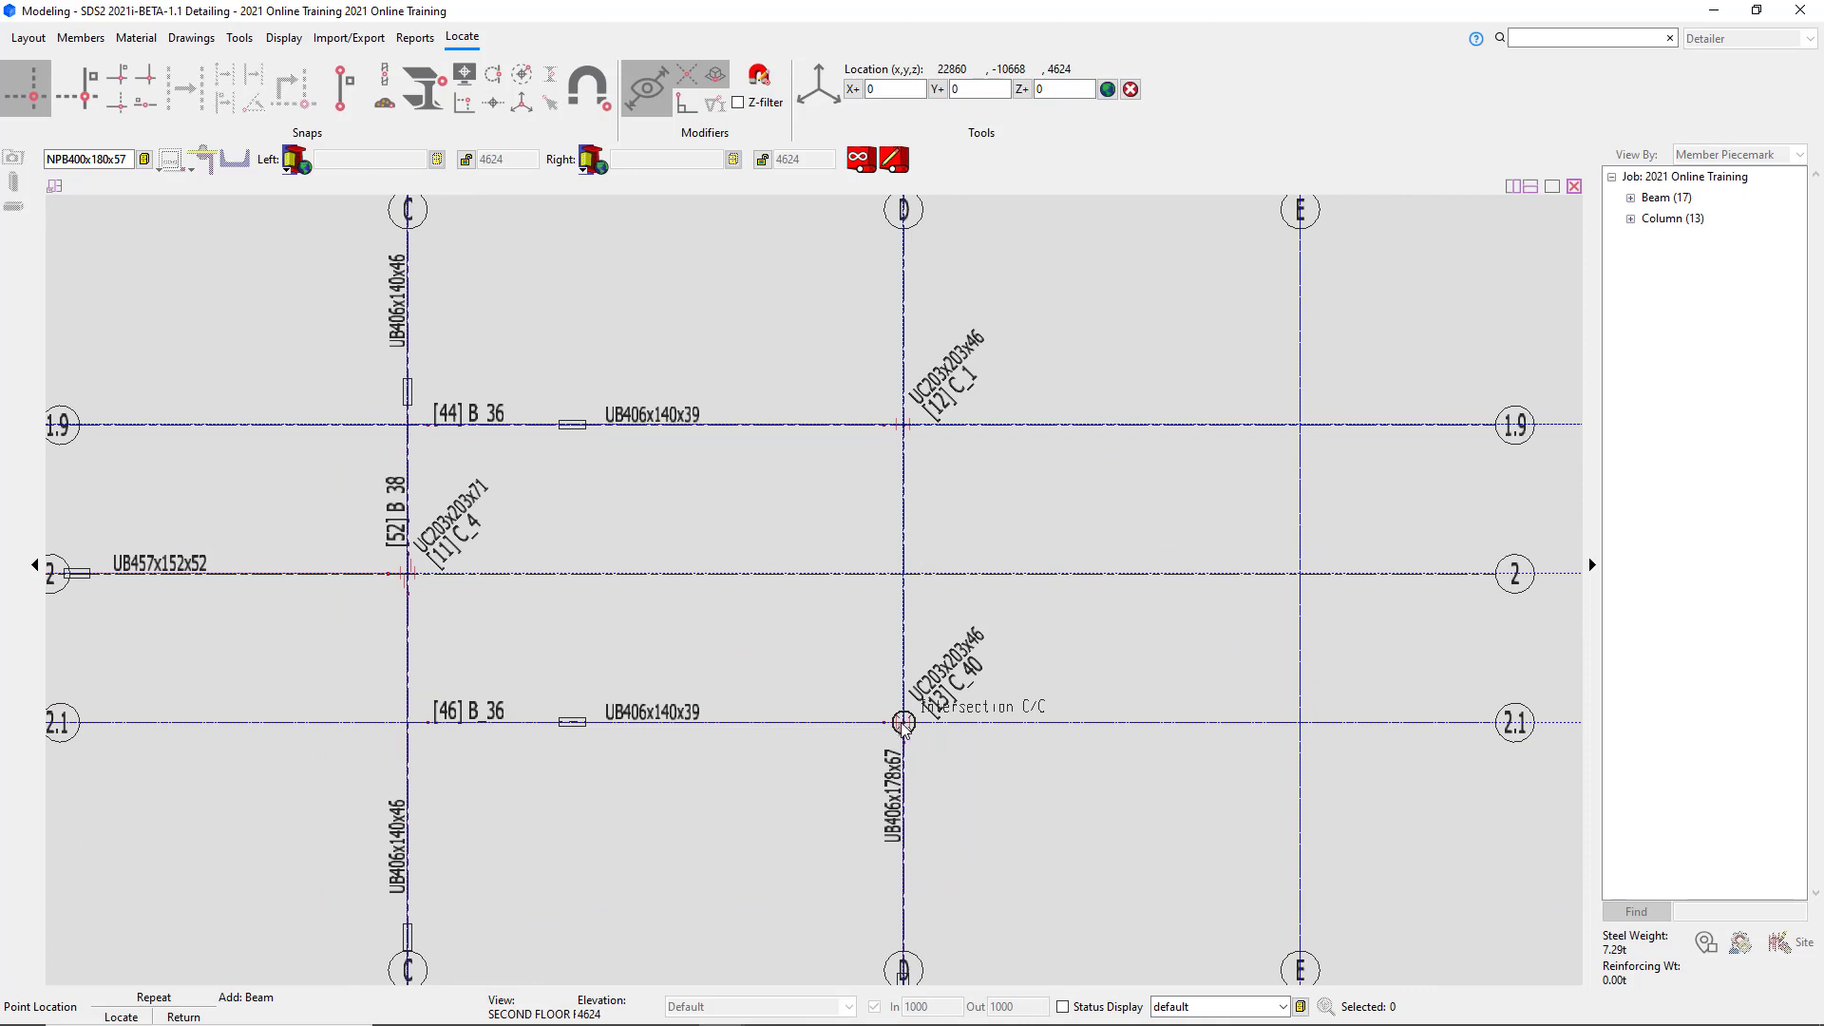
click(903, 724)
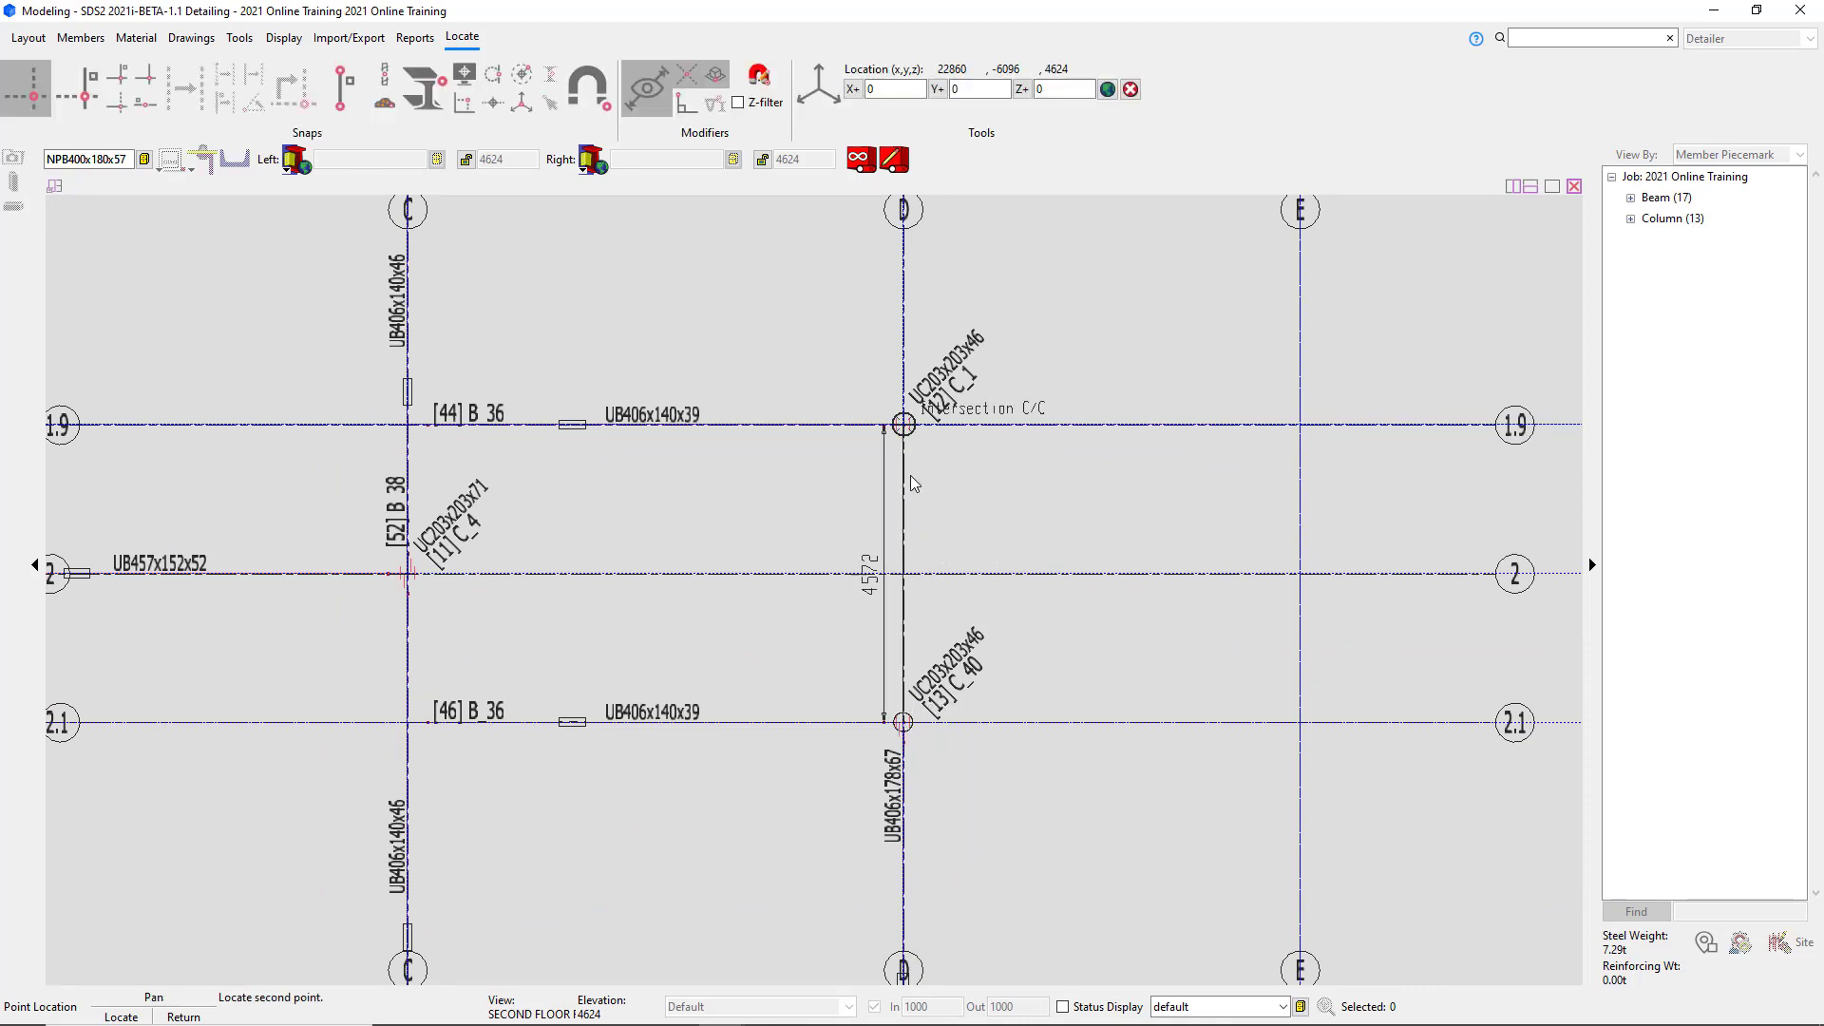
click(905, 426)
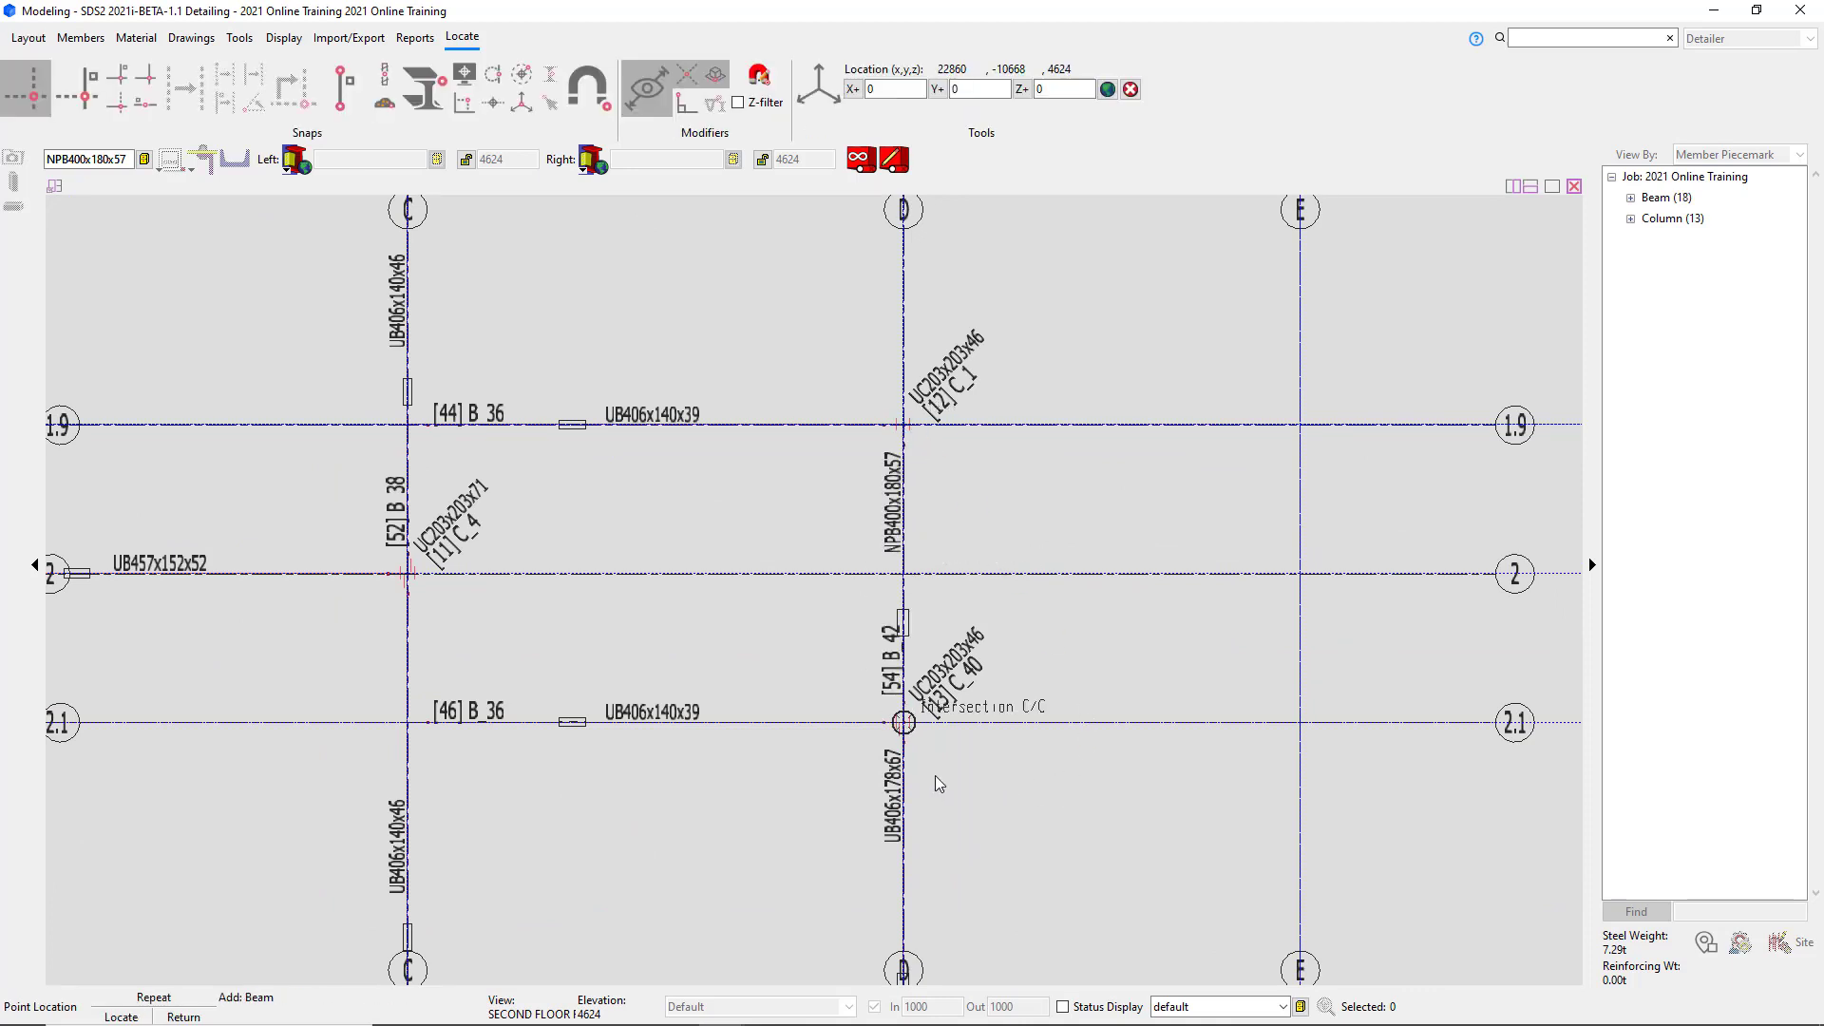
scroll(926, 765, down, 2)
middle_drag(967, 340, 1071, 460)
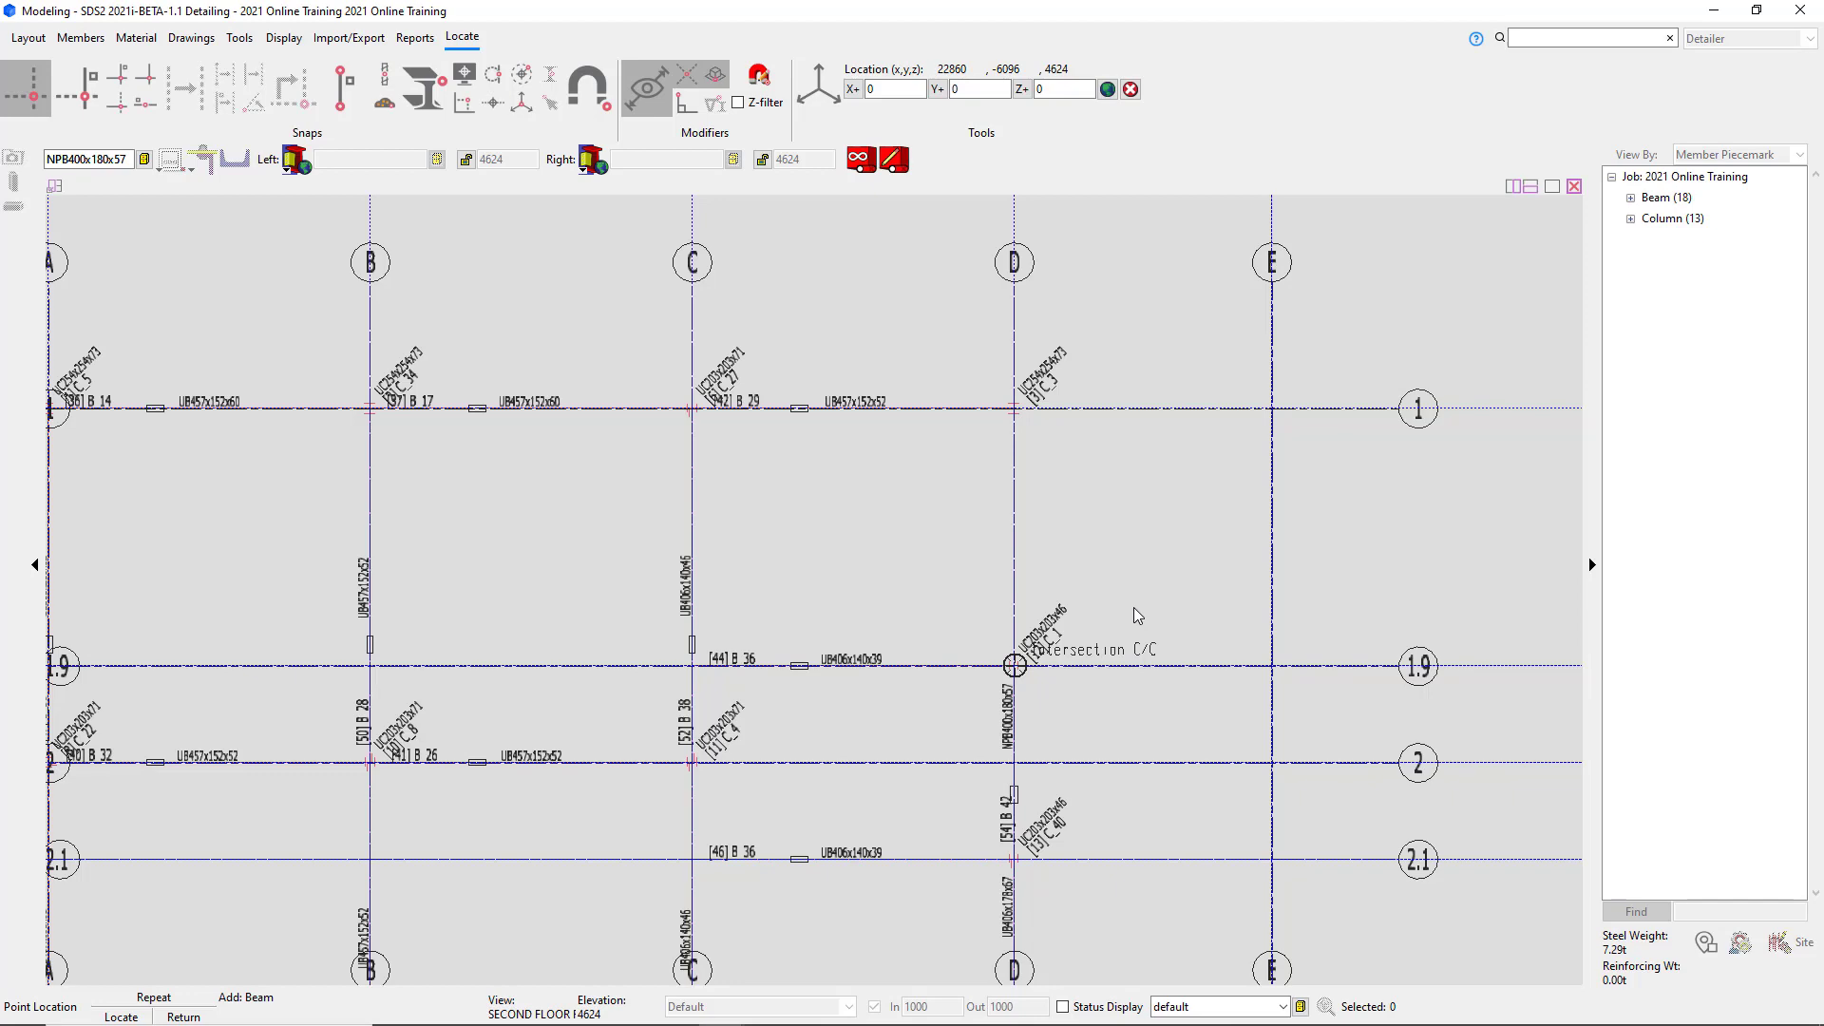
Add a UB406x140x39 beam along grid D between grids 1.9 and 1.
click(143, 158)
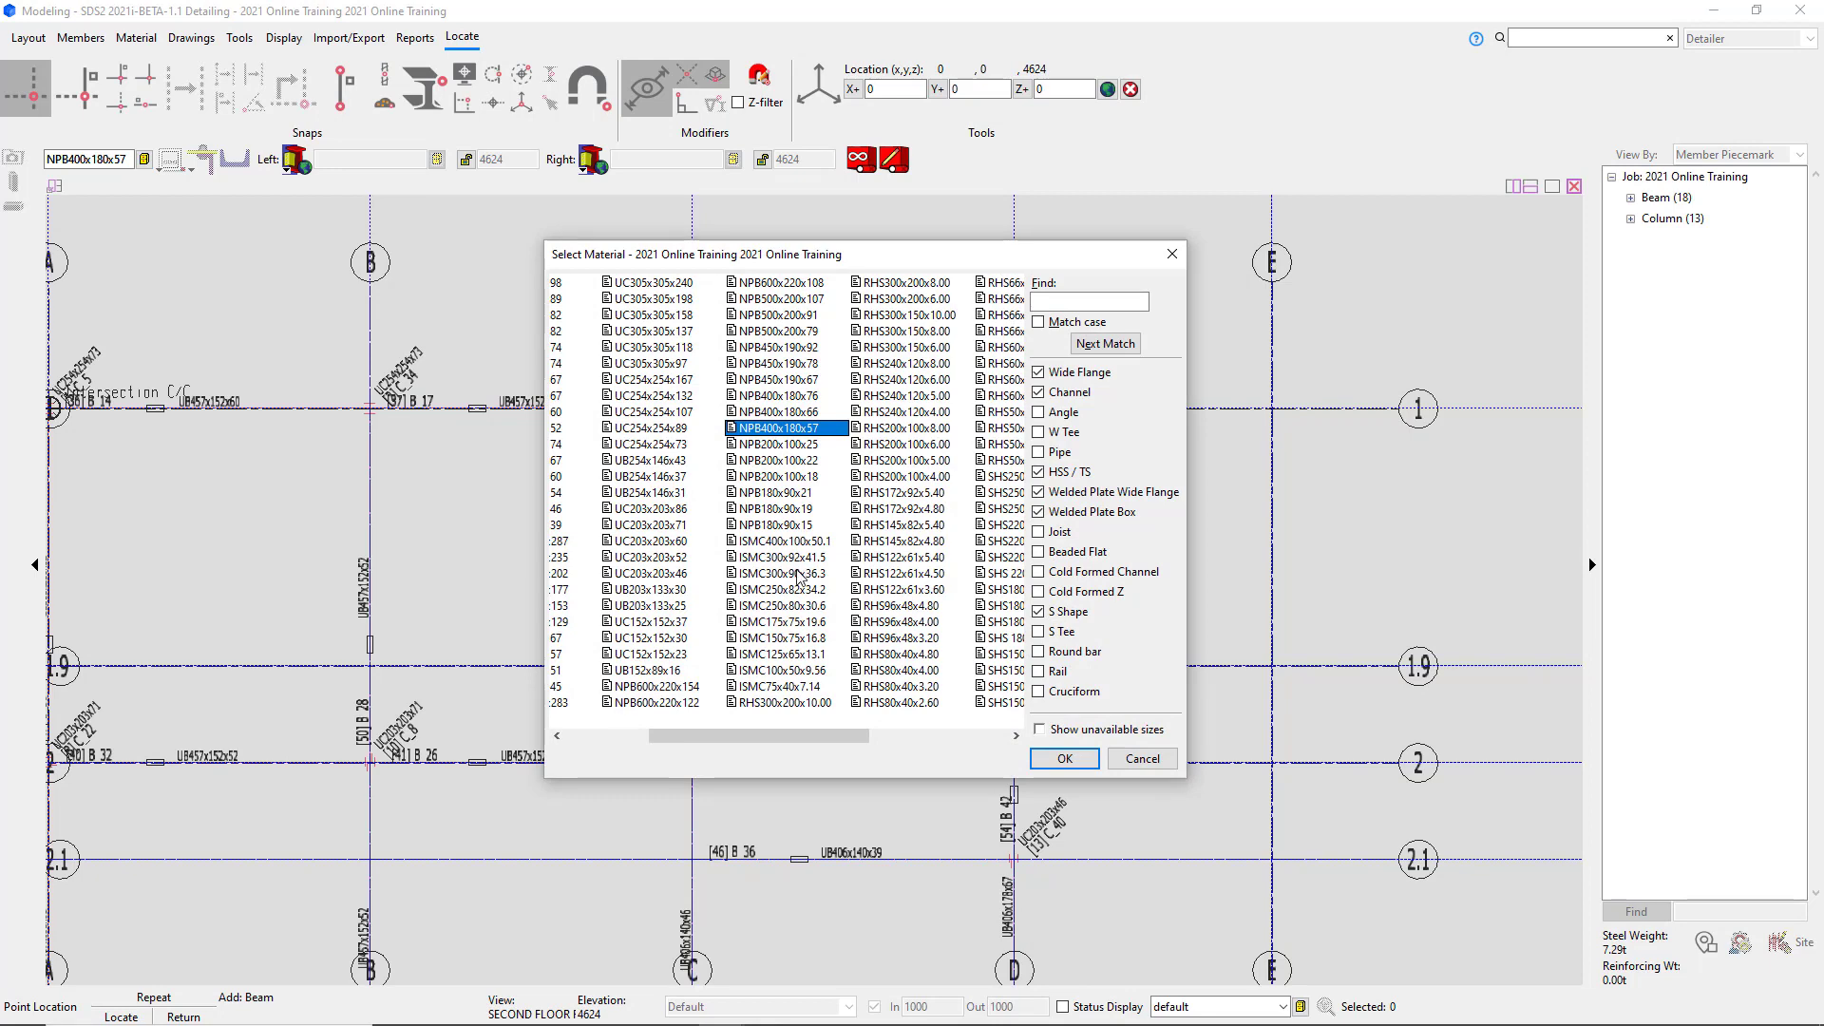
click(1099, 303)
text(UB406)
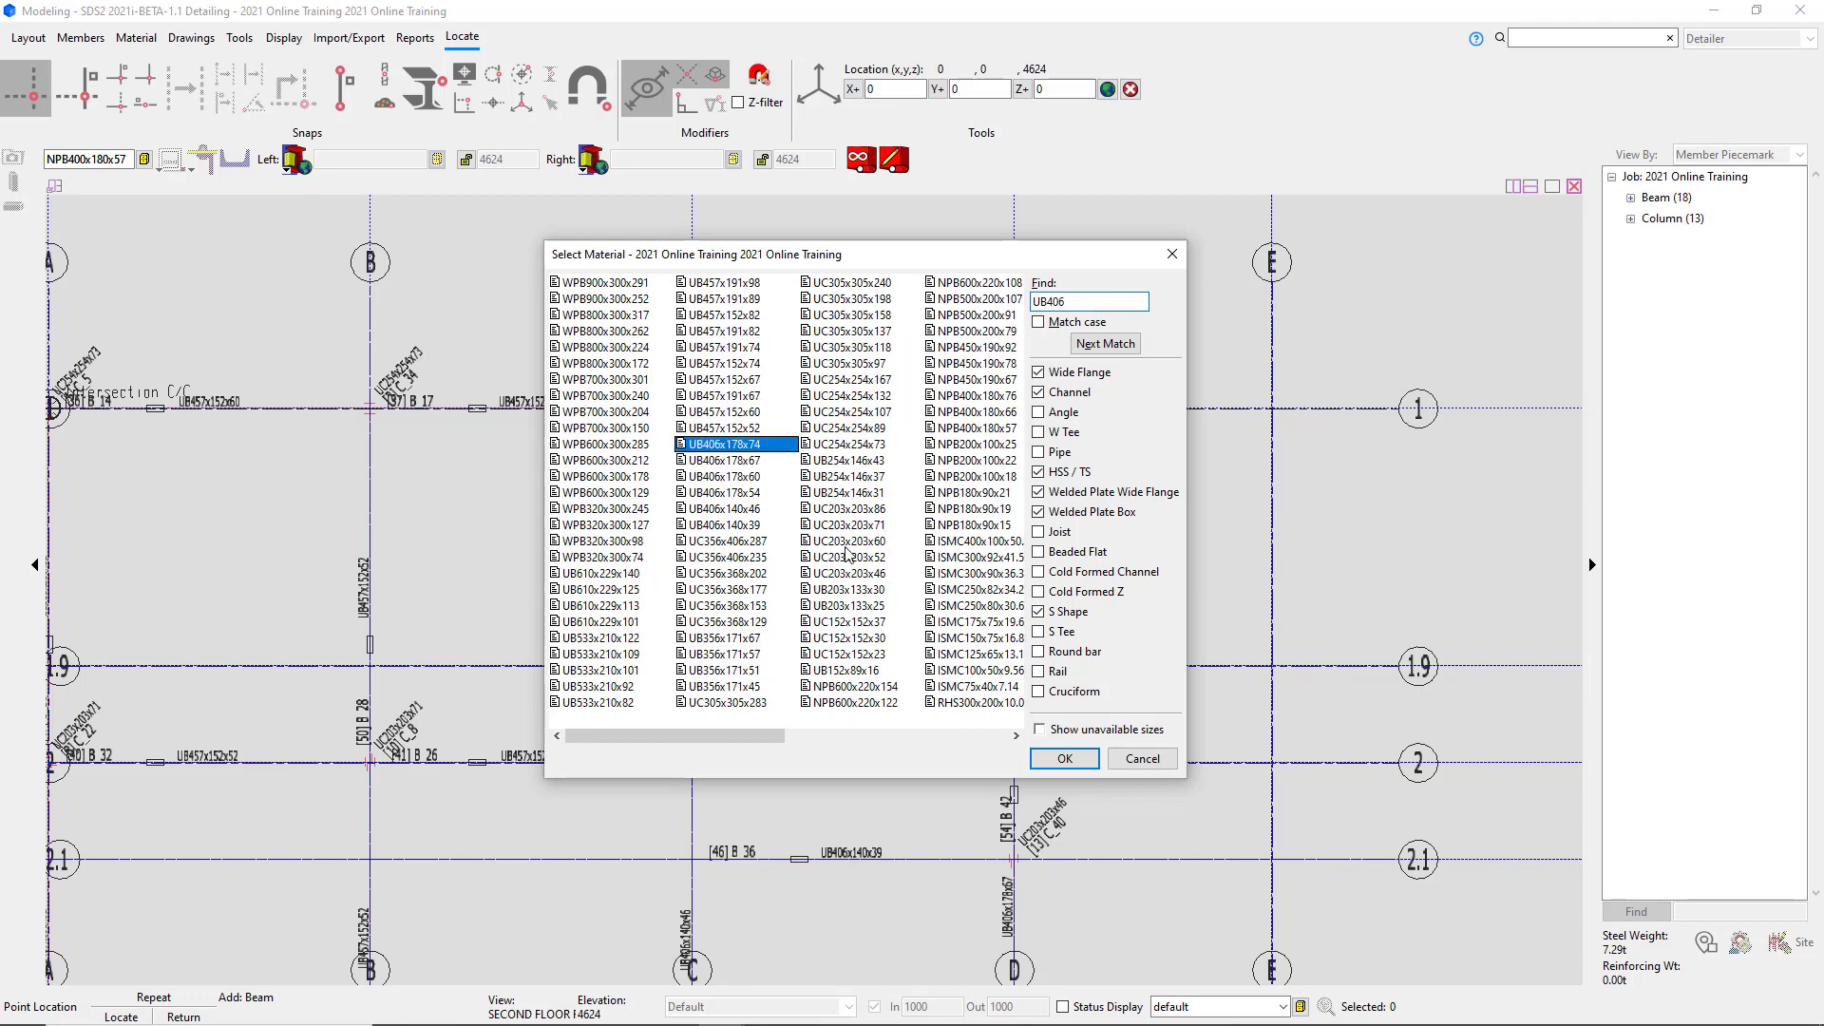
click(744, 527)
click(1065, 759)
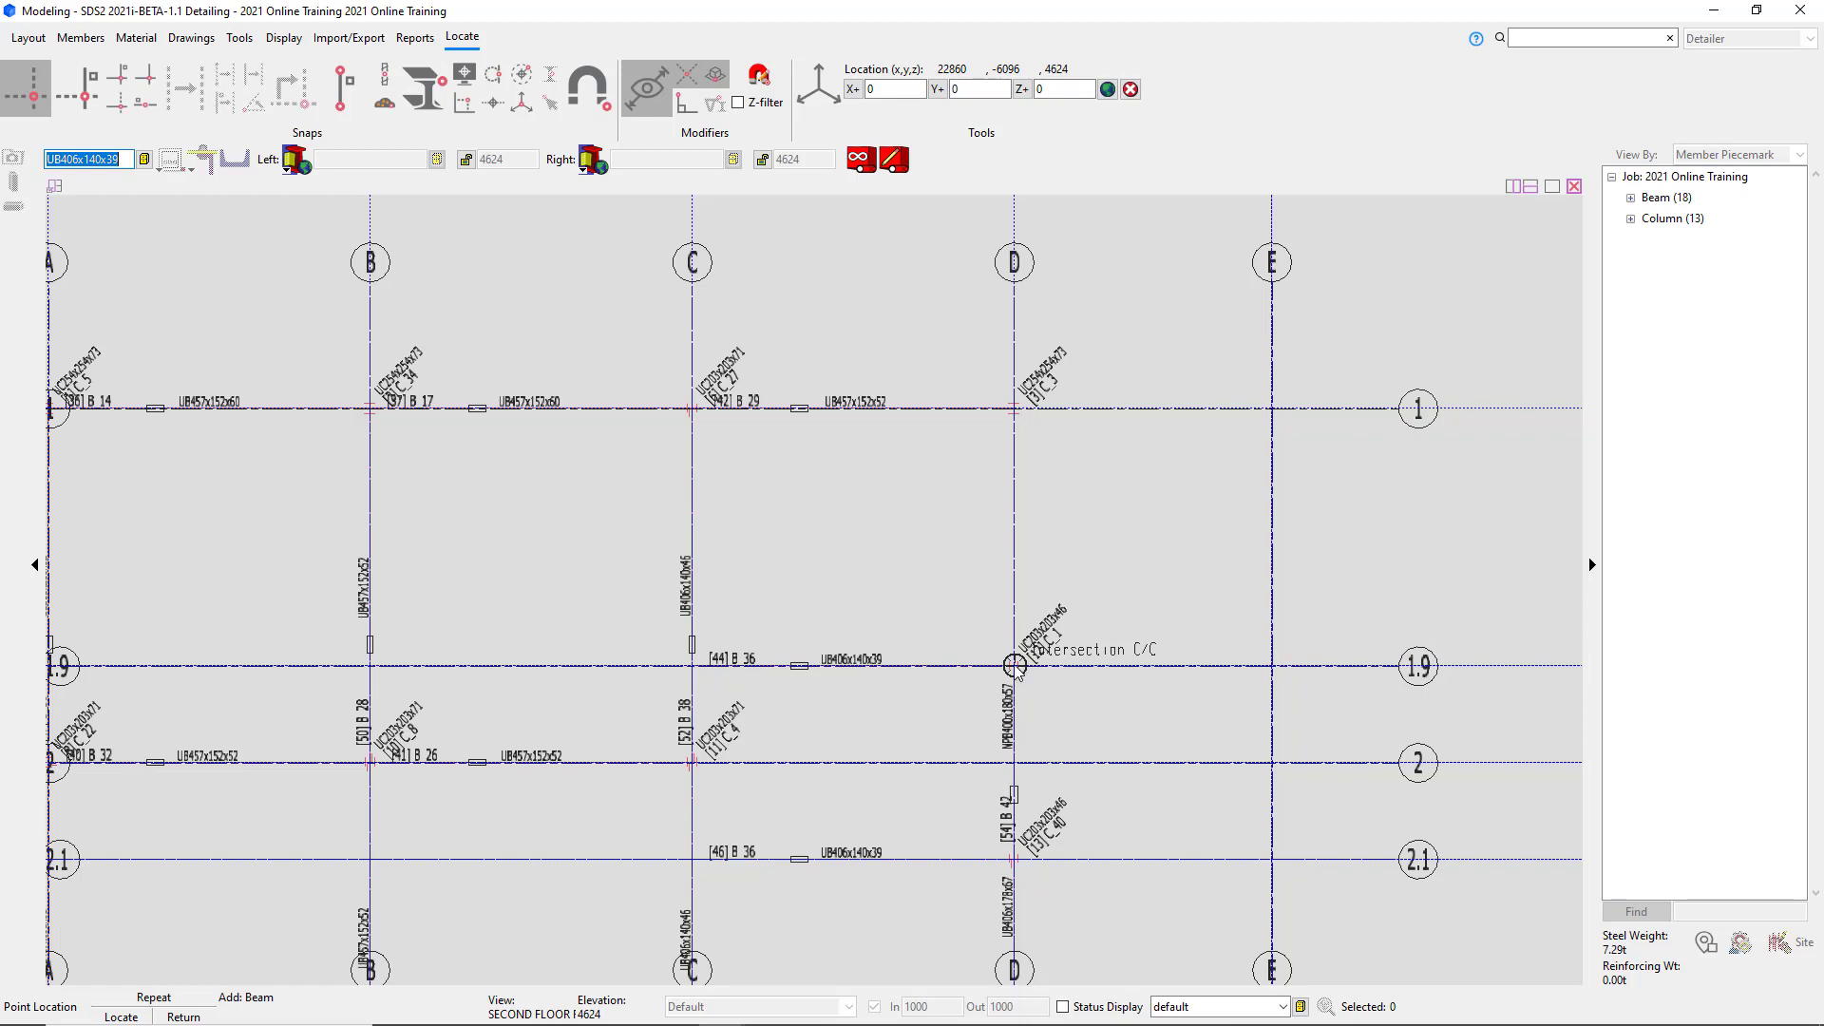
click(1015, 666)
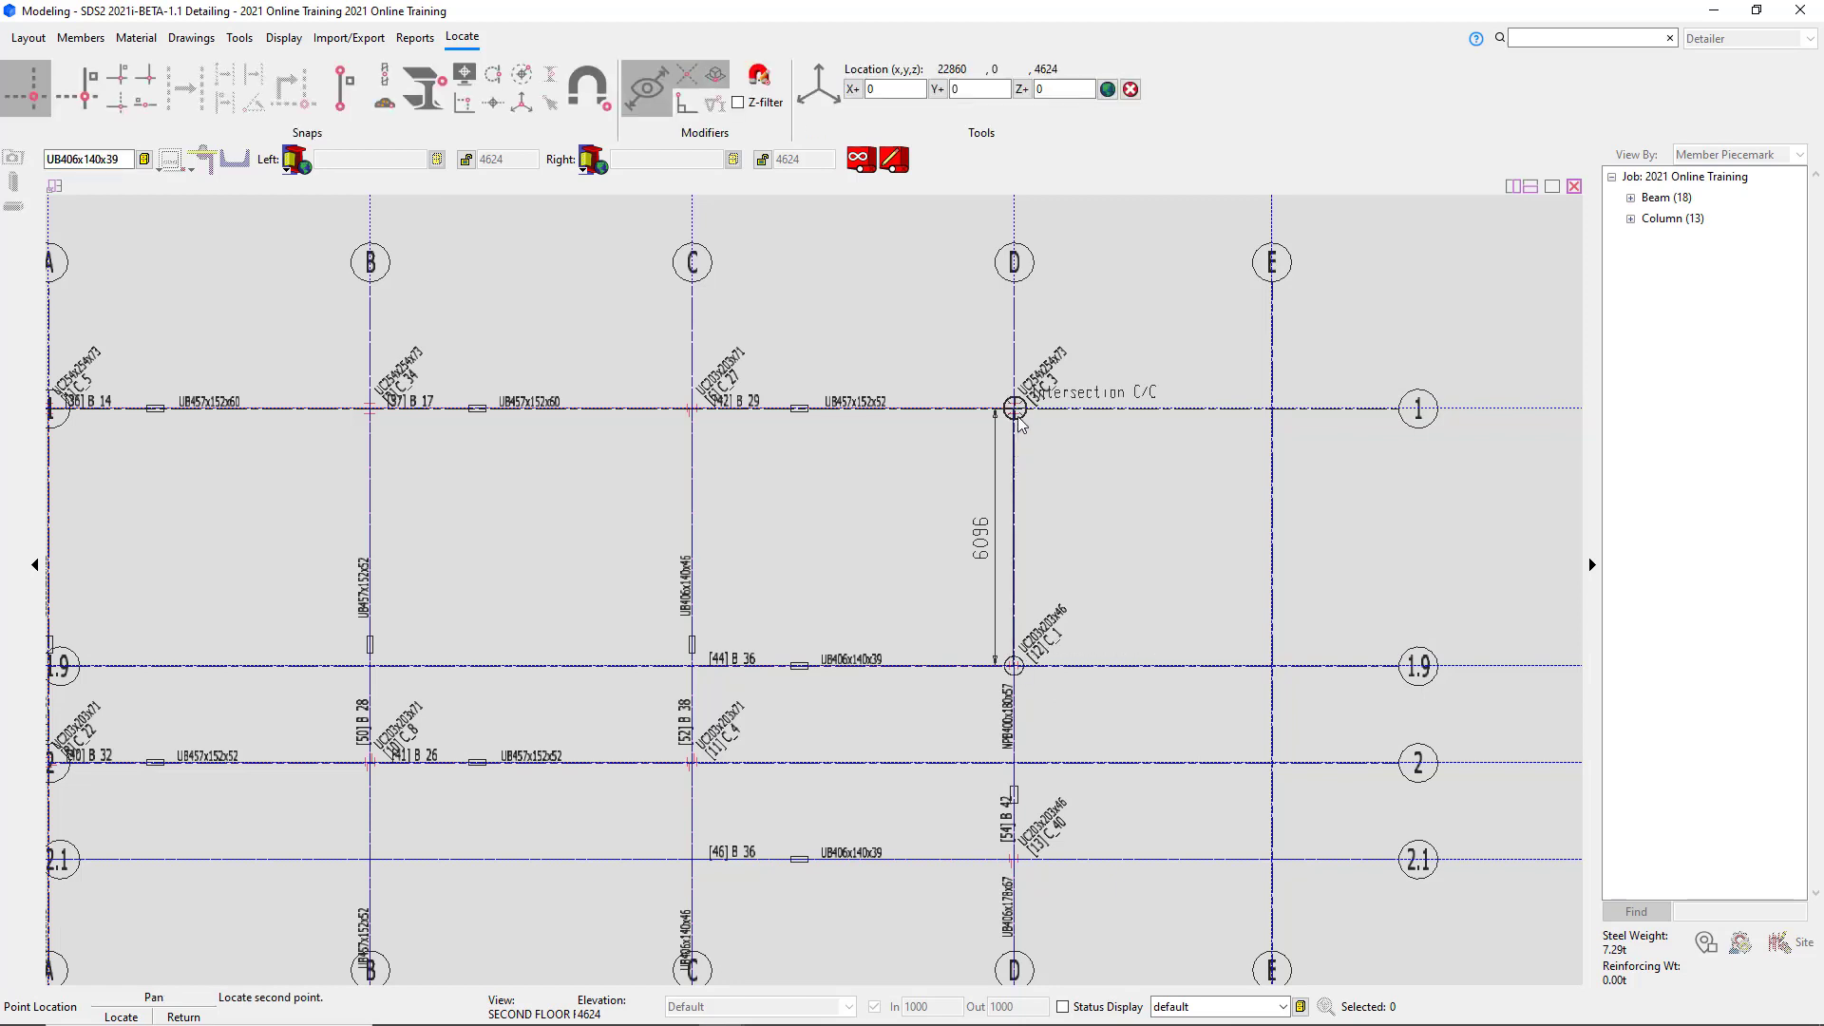
click(1015, 409)
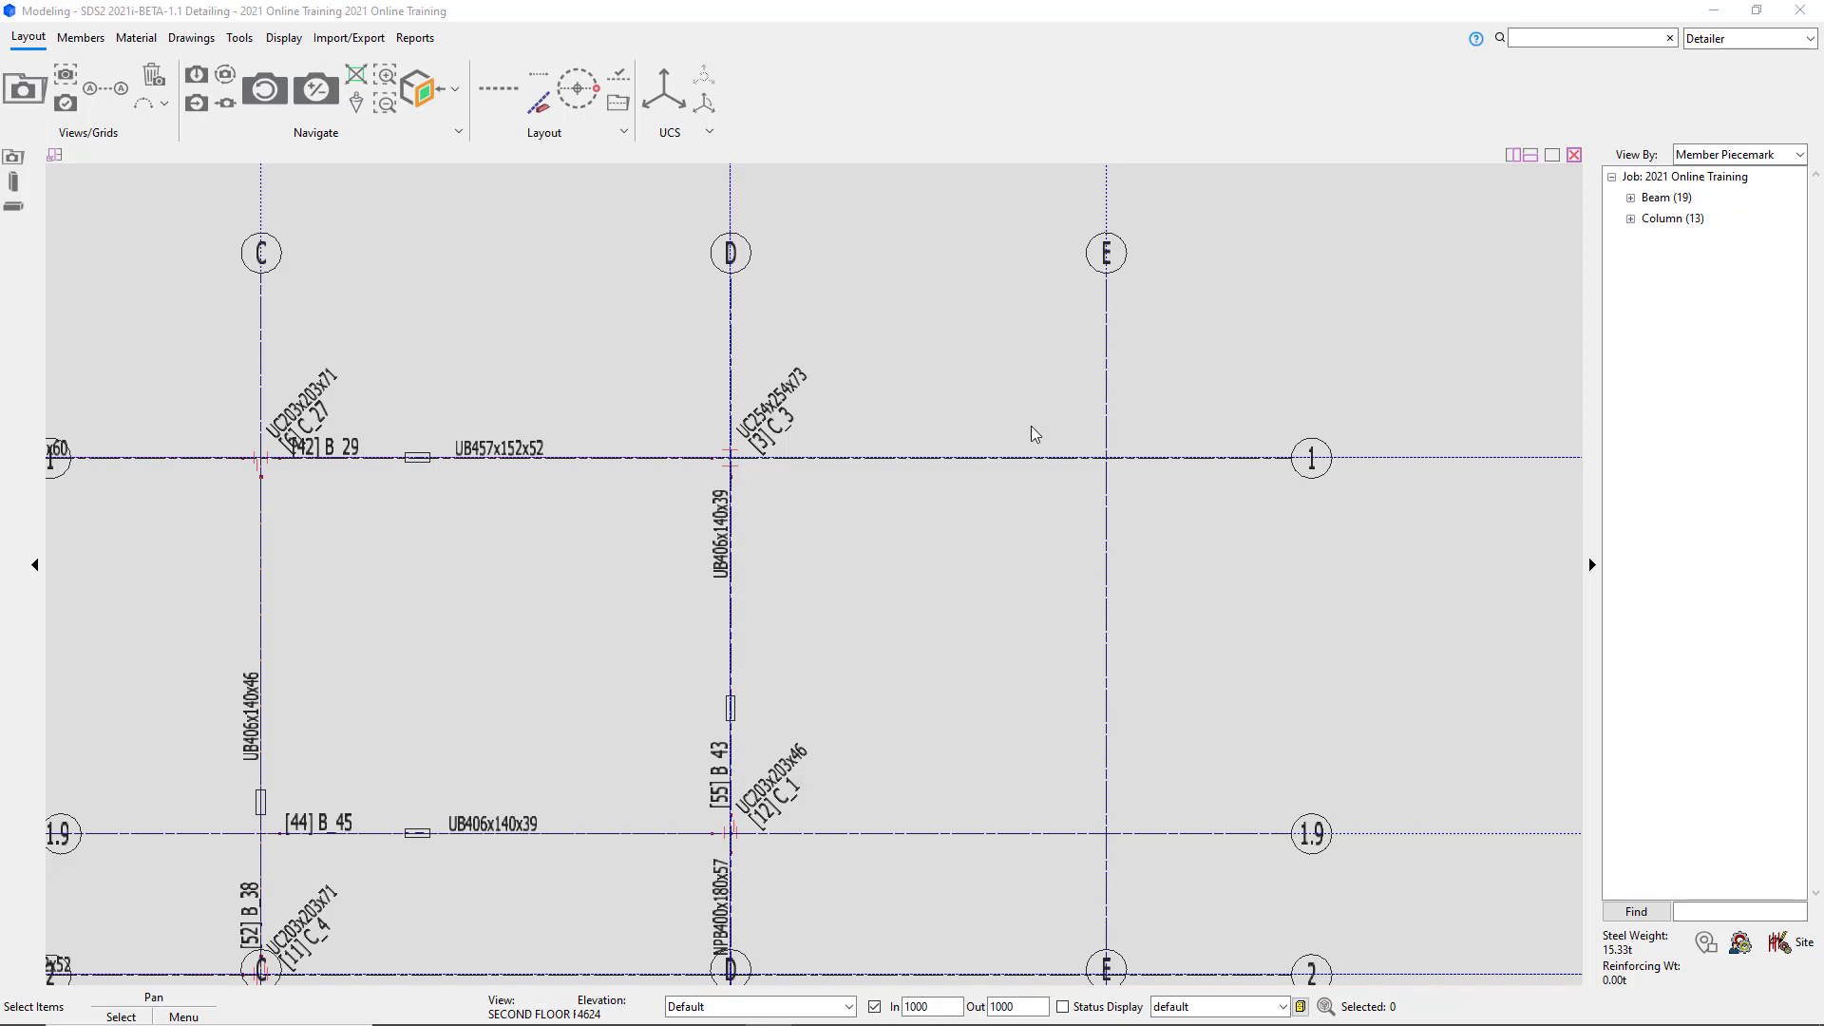
Display the second-floor members with their profile outlines instead of single stick lines.
scroll(1031, 433, down, 3)
middle_drag(904, 501, 978, 386)
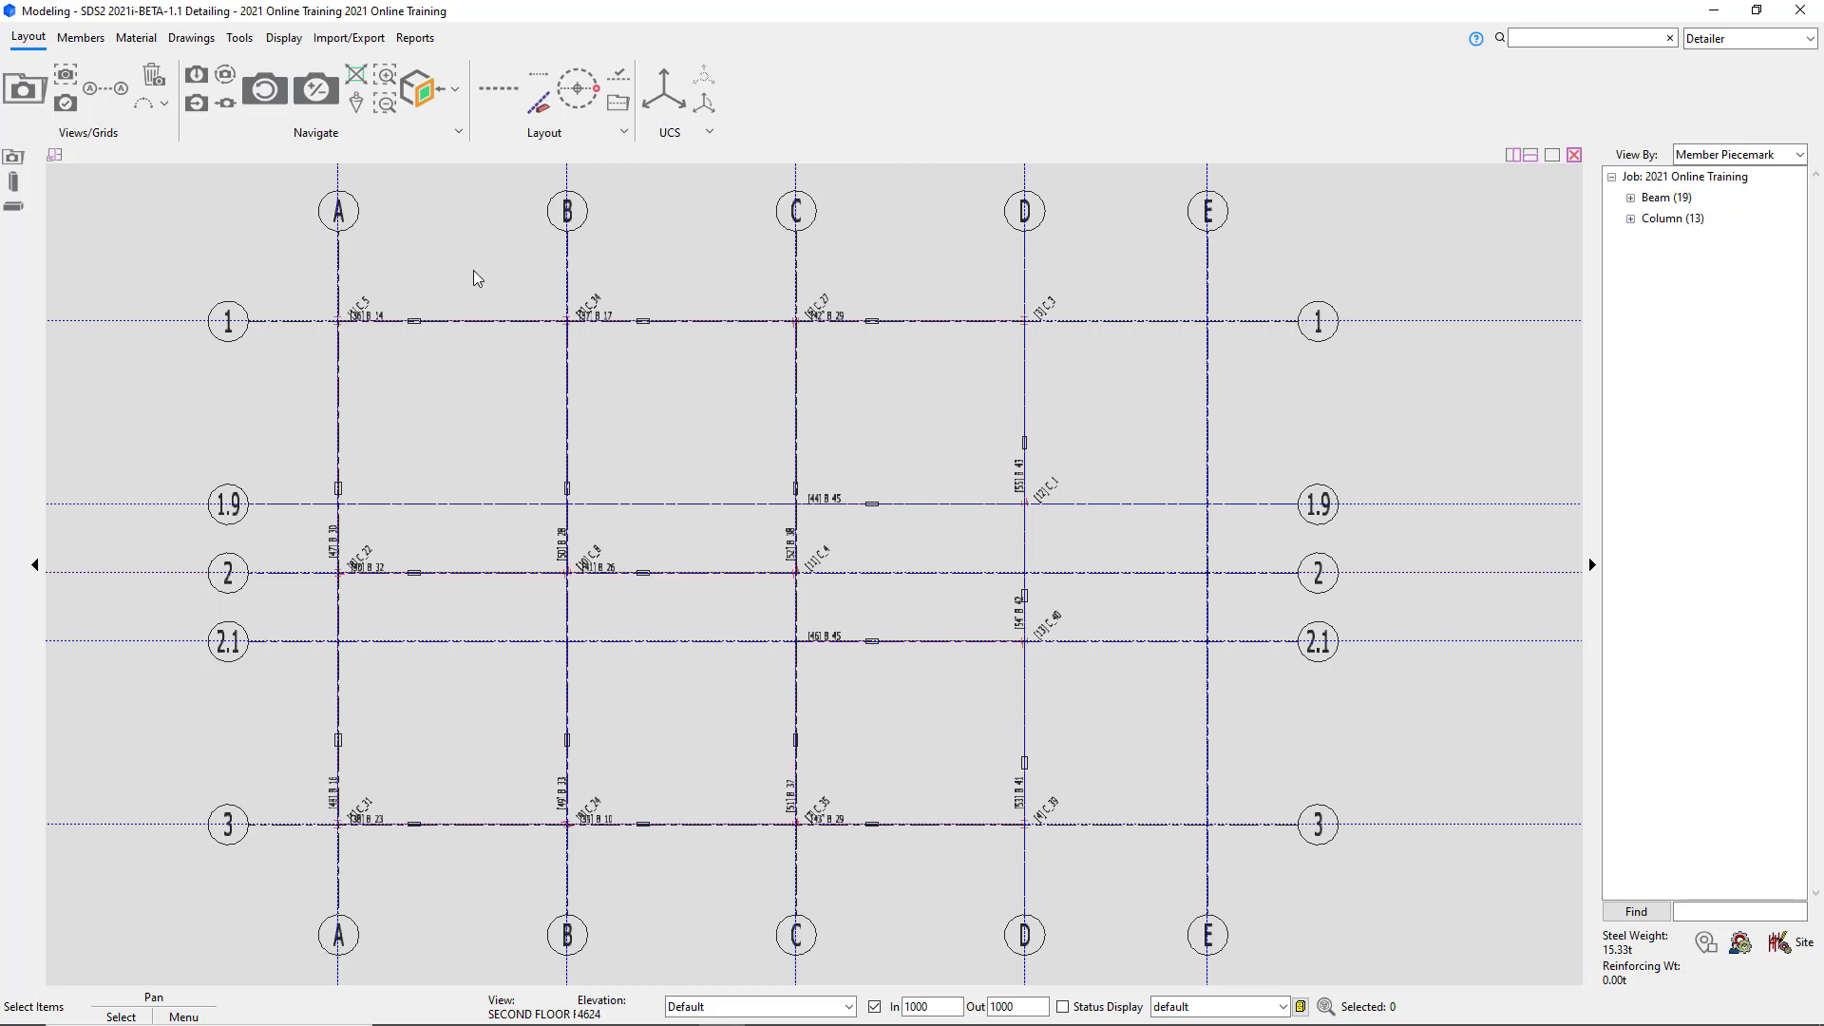
click(288, 42)
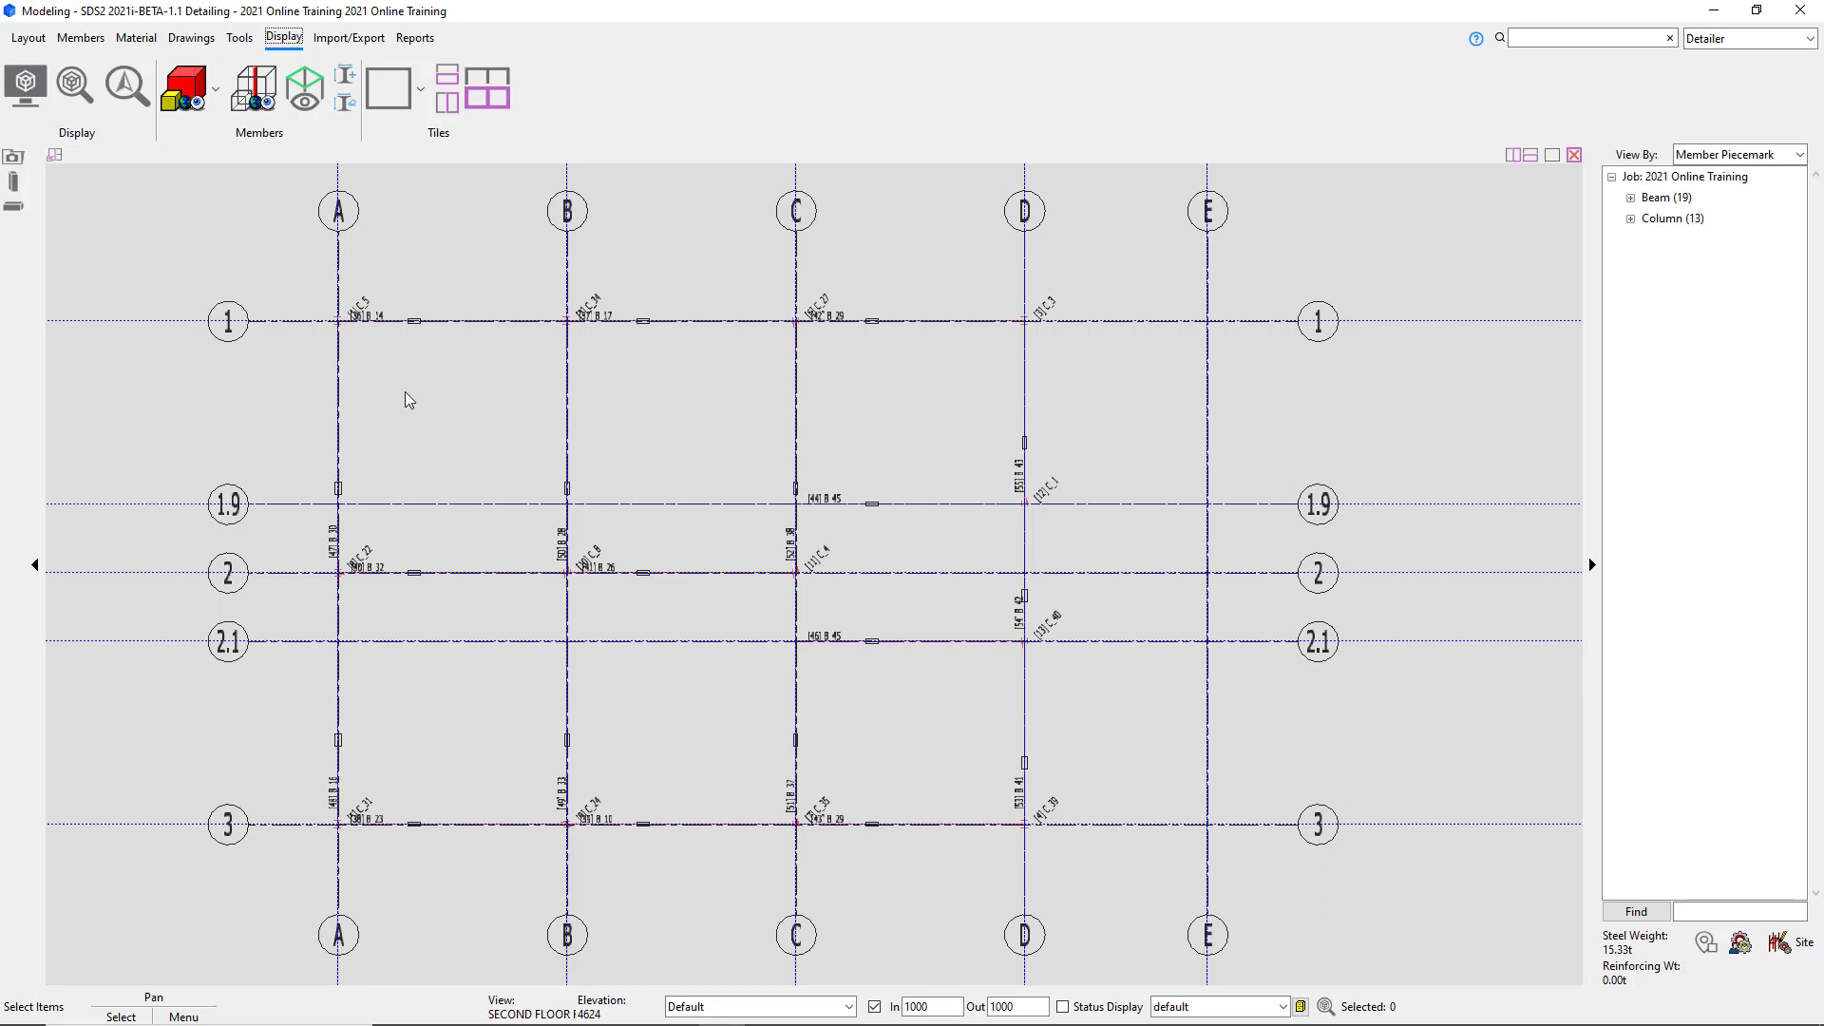
click(1120, 427)
key(ctrl+2)
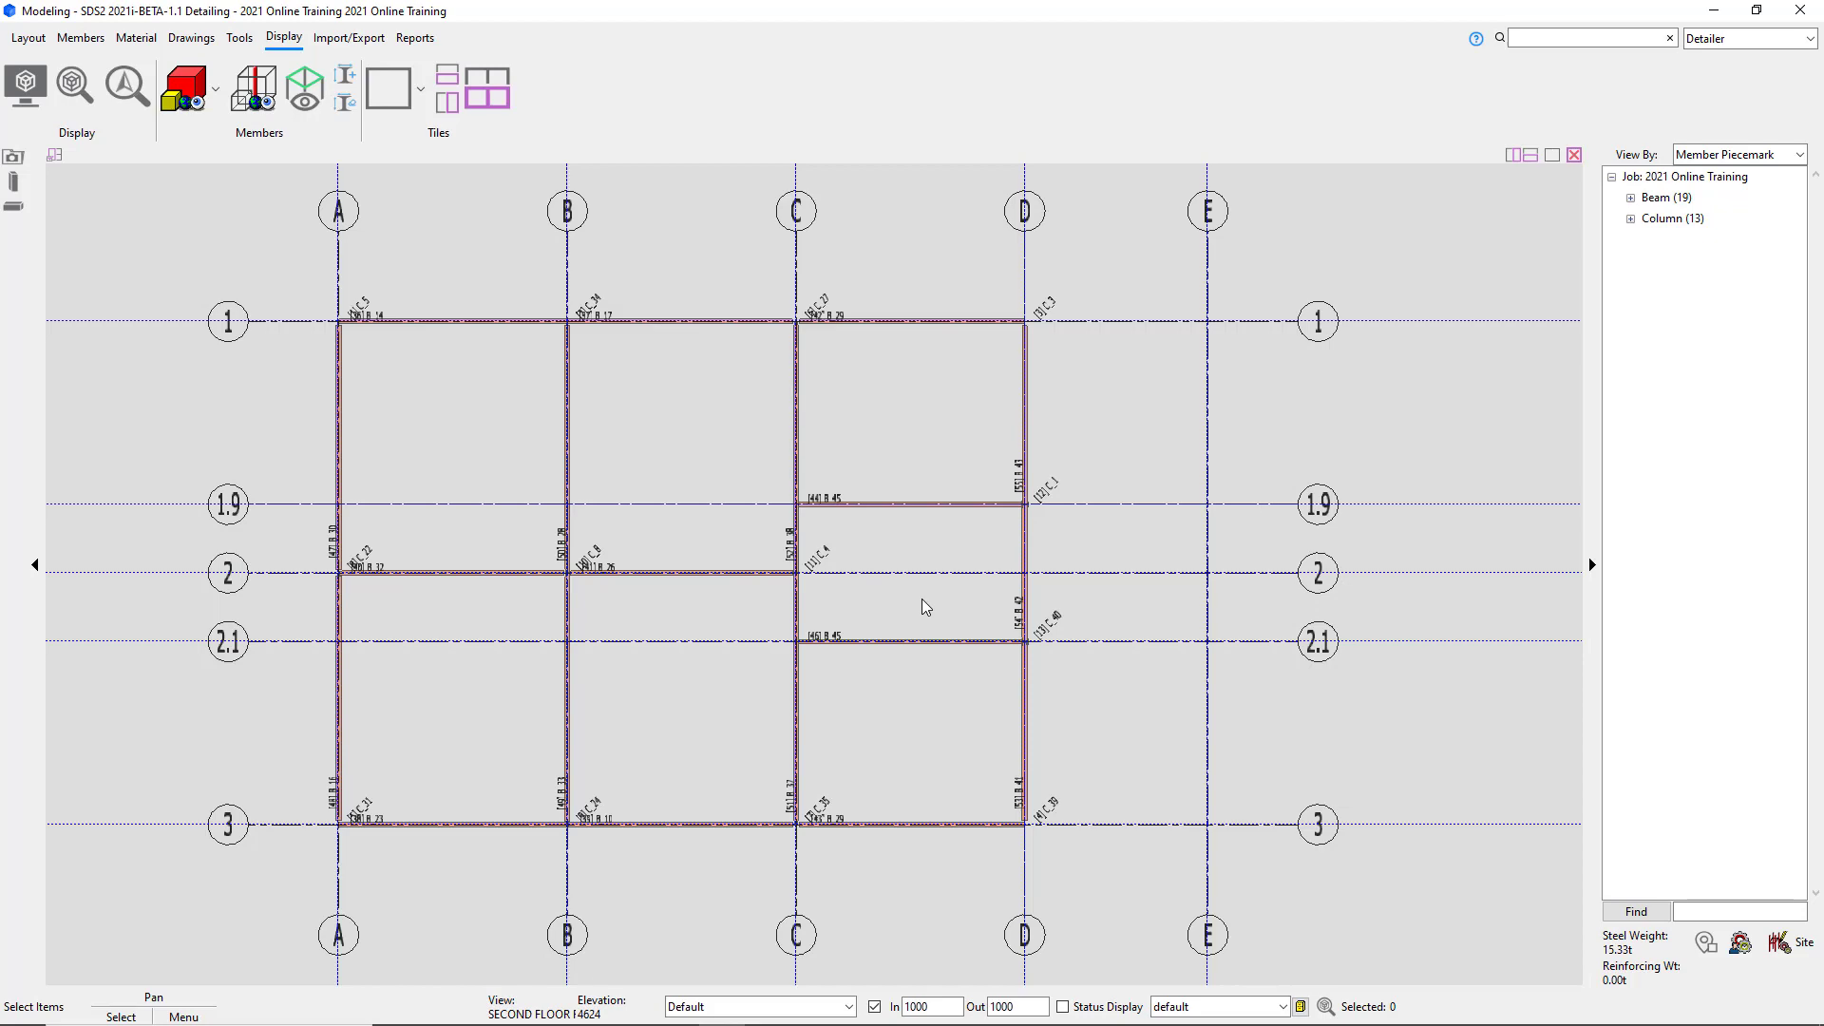
Add a red construction line offset 914 from grid D toward grid C.
scroll(993, 528, up, 3)
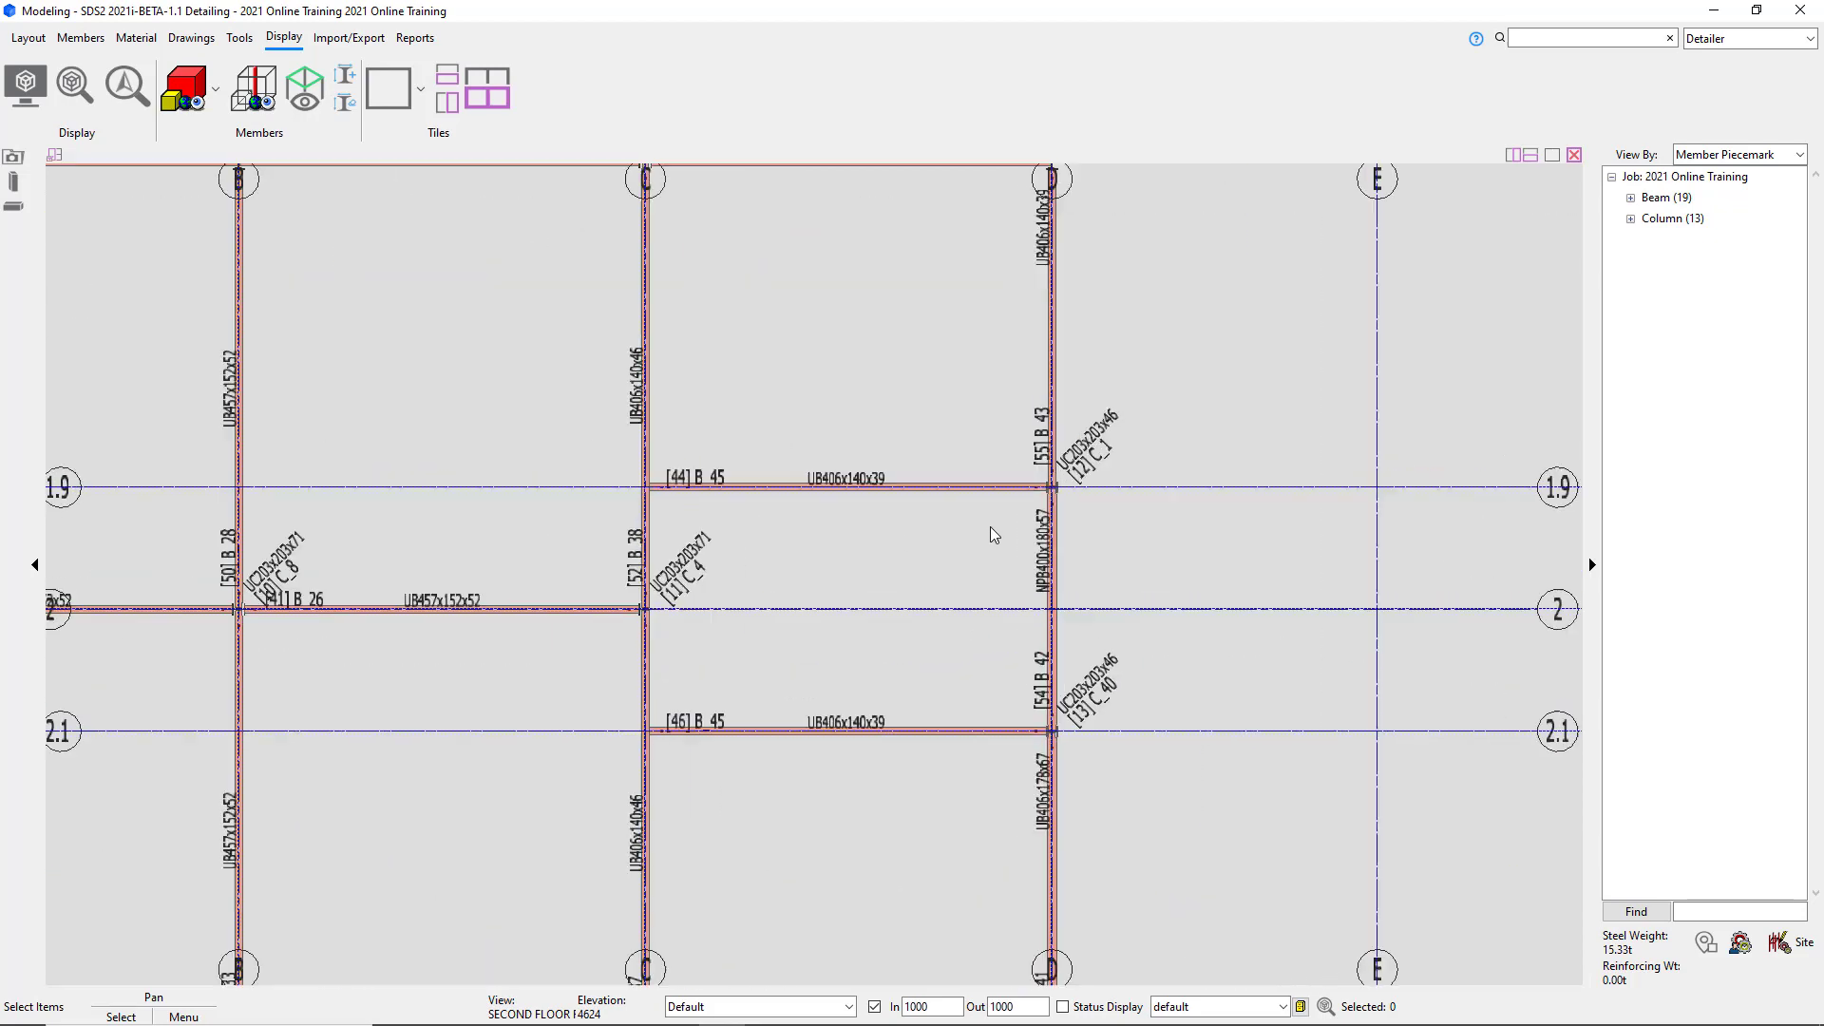
scroll(996, 540, up, 2)
scroll(996, 540, down, 3)
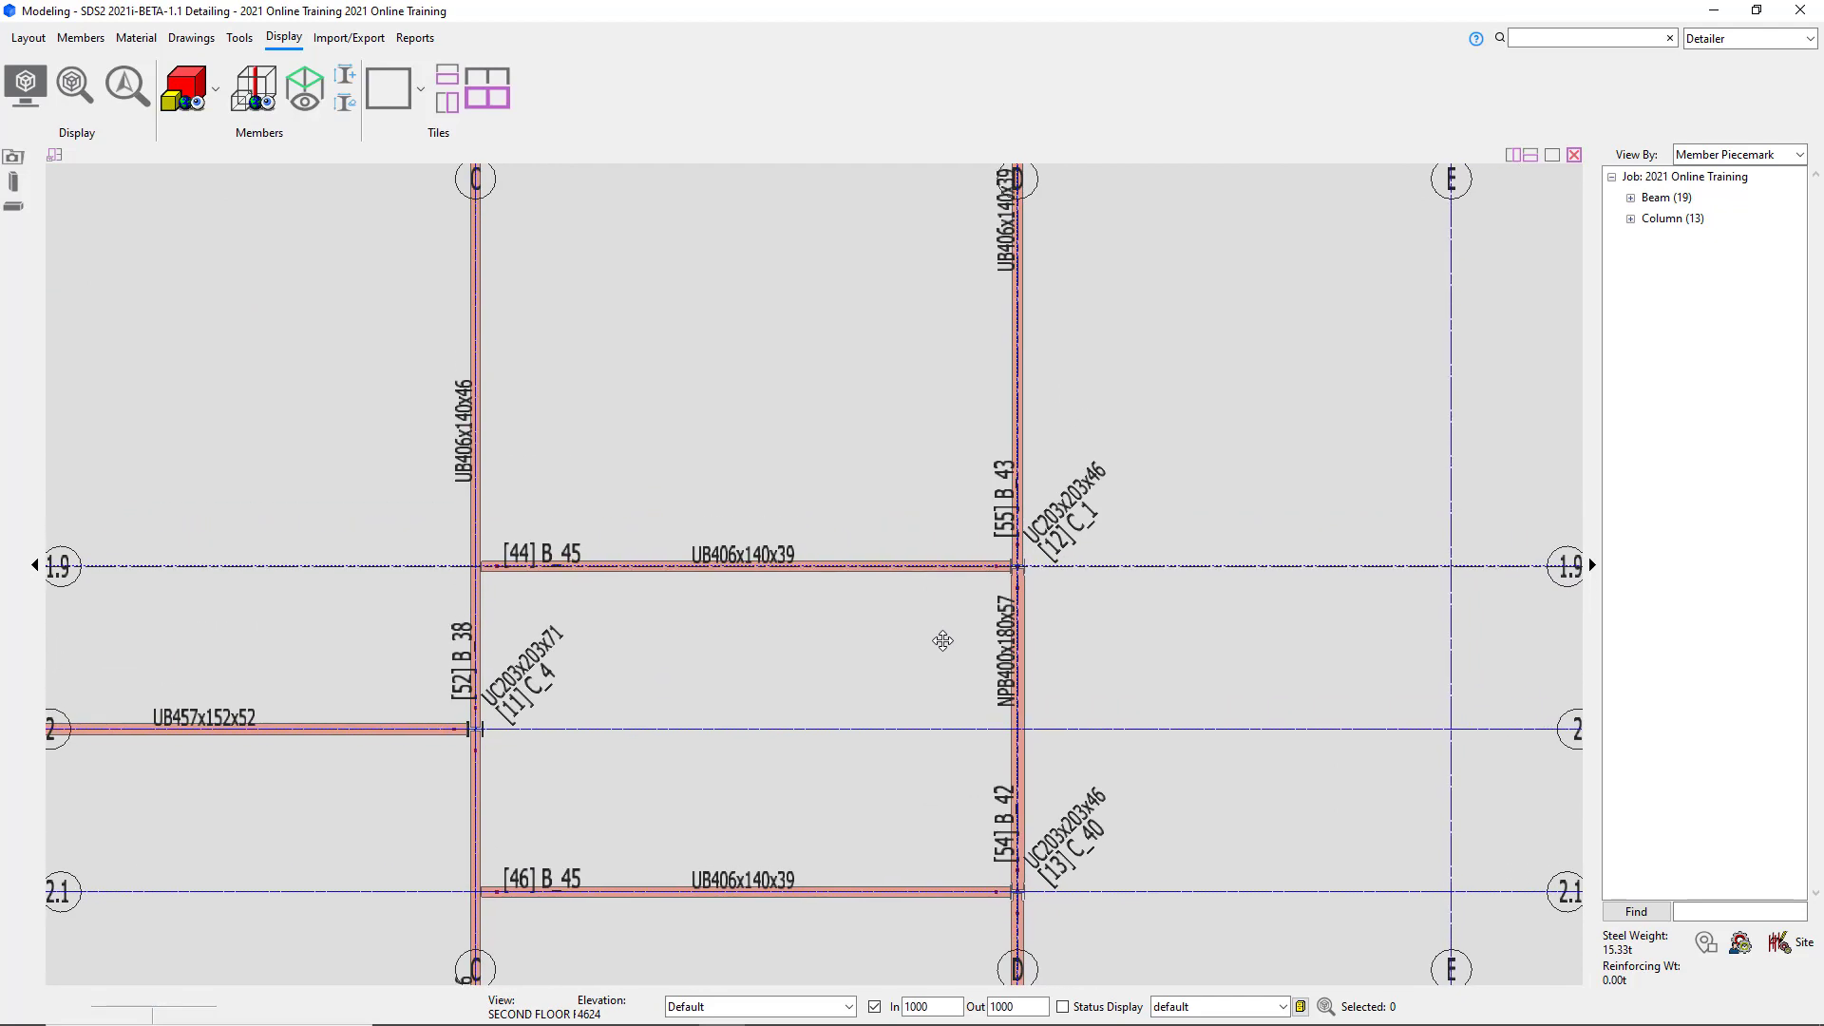
middle_drag(938, 630, 948, 605)
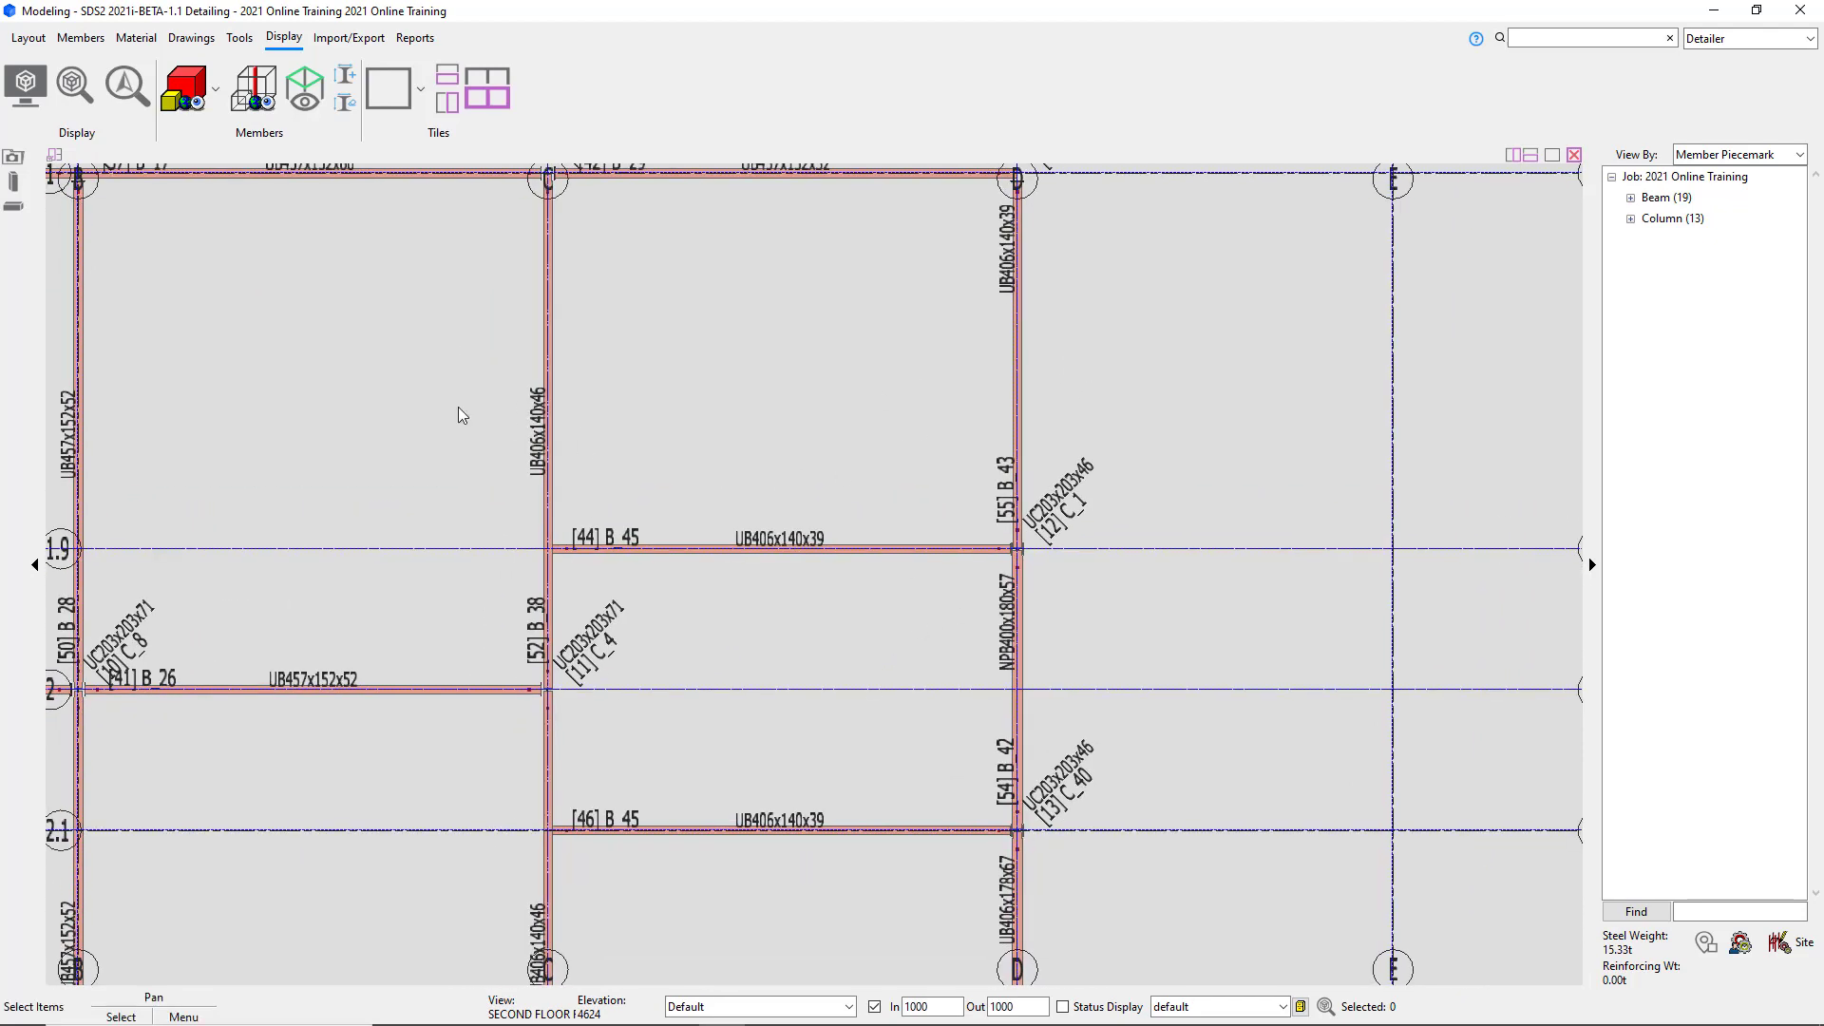
click(34, 41)
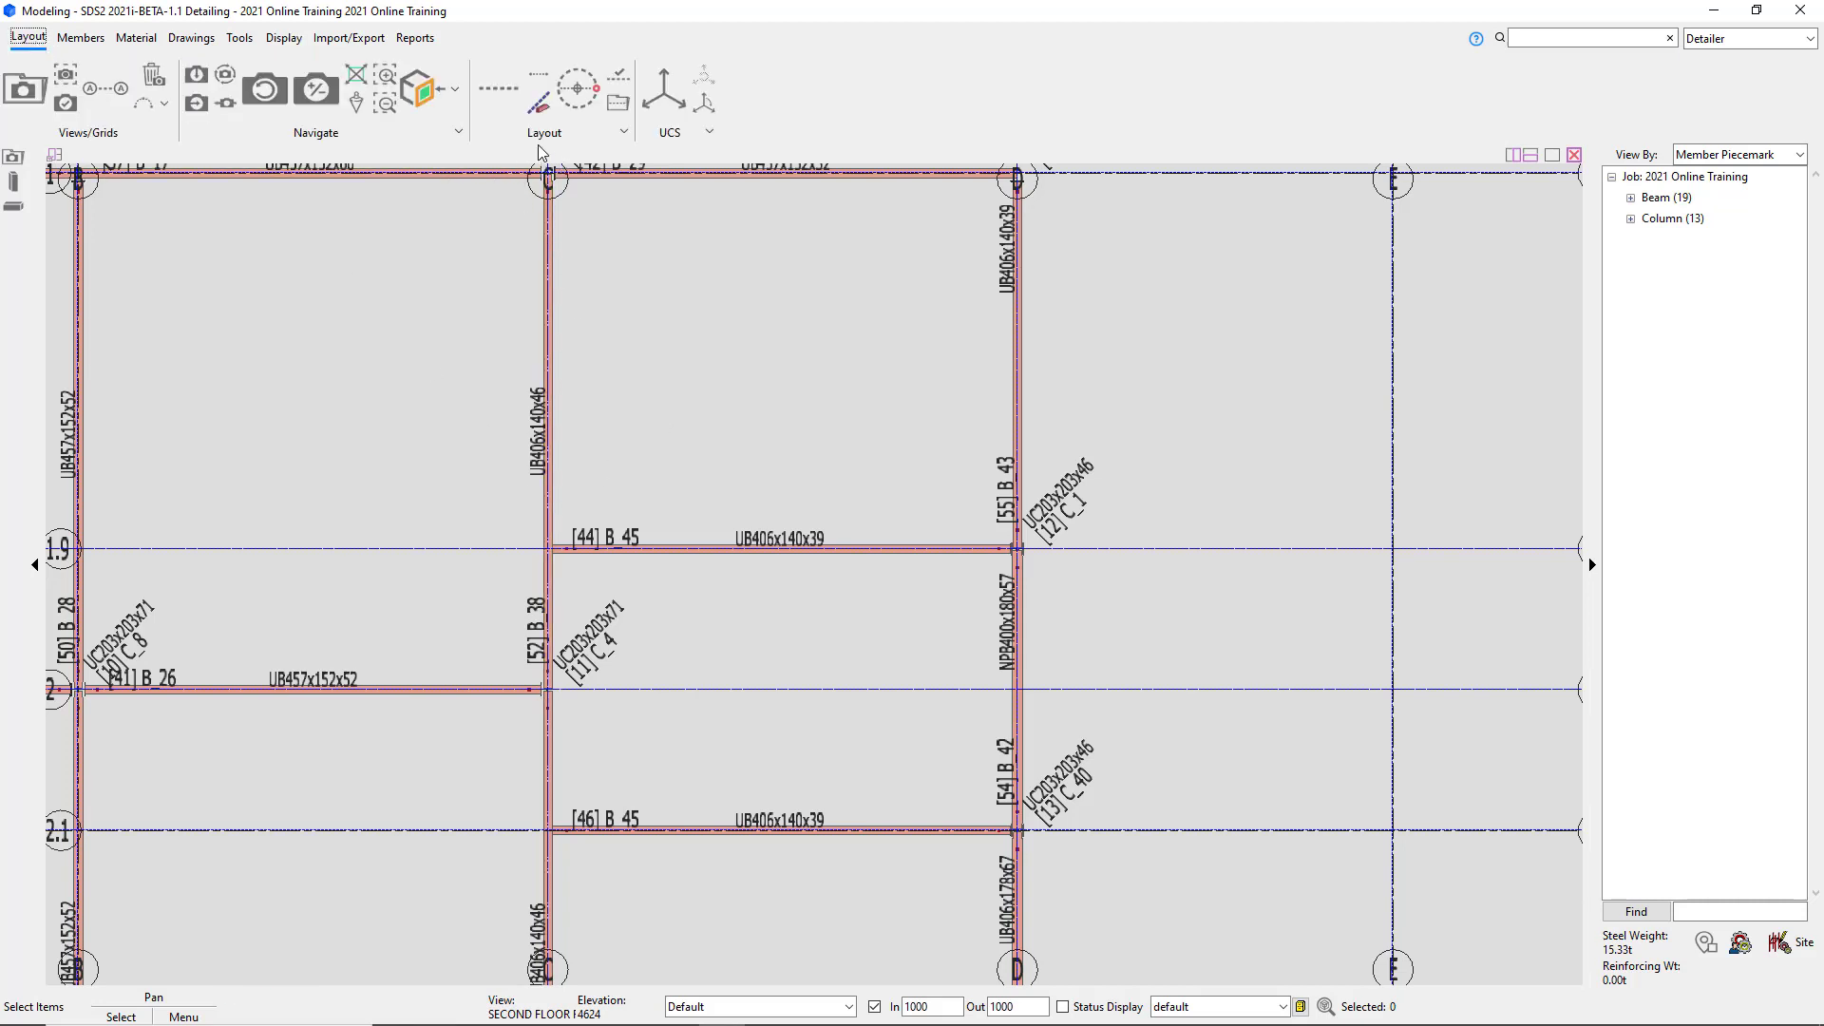
click(493, 107)
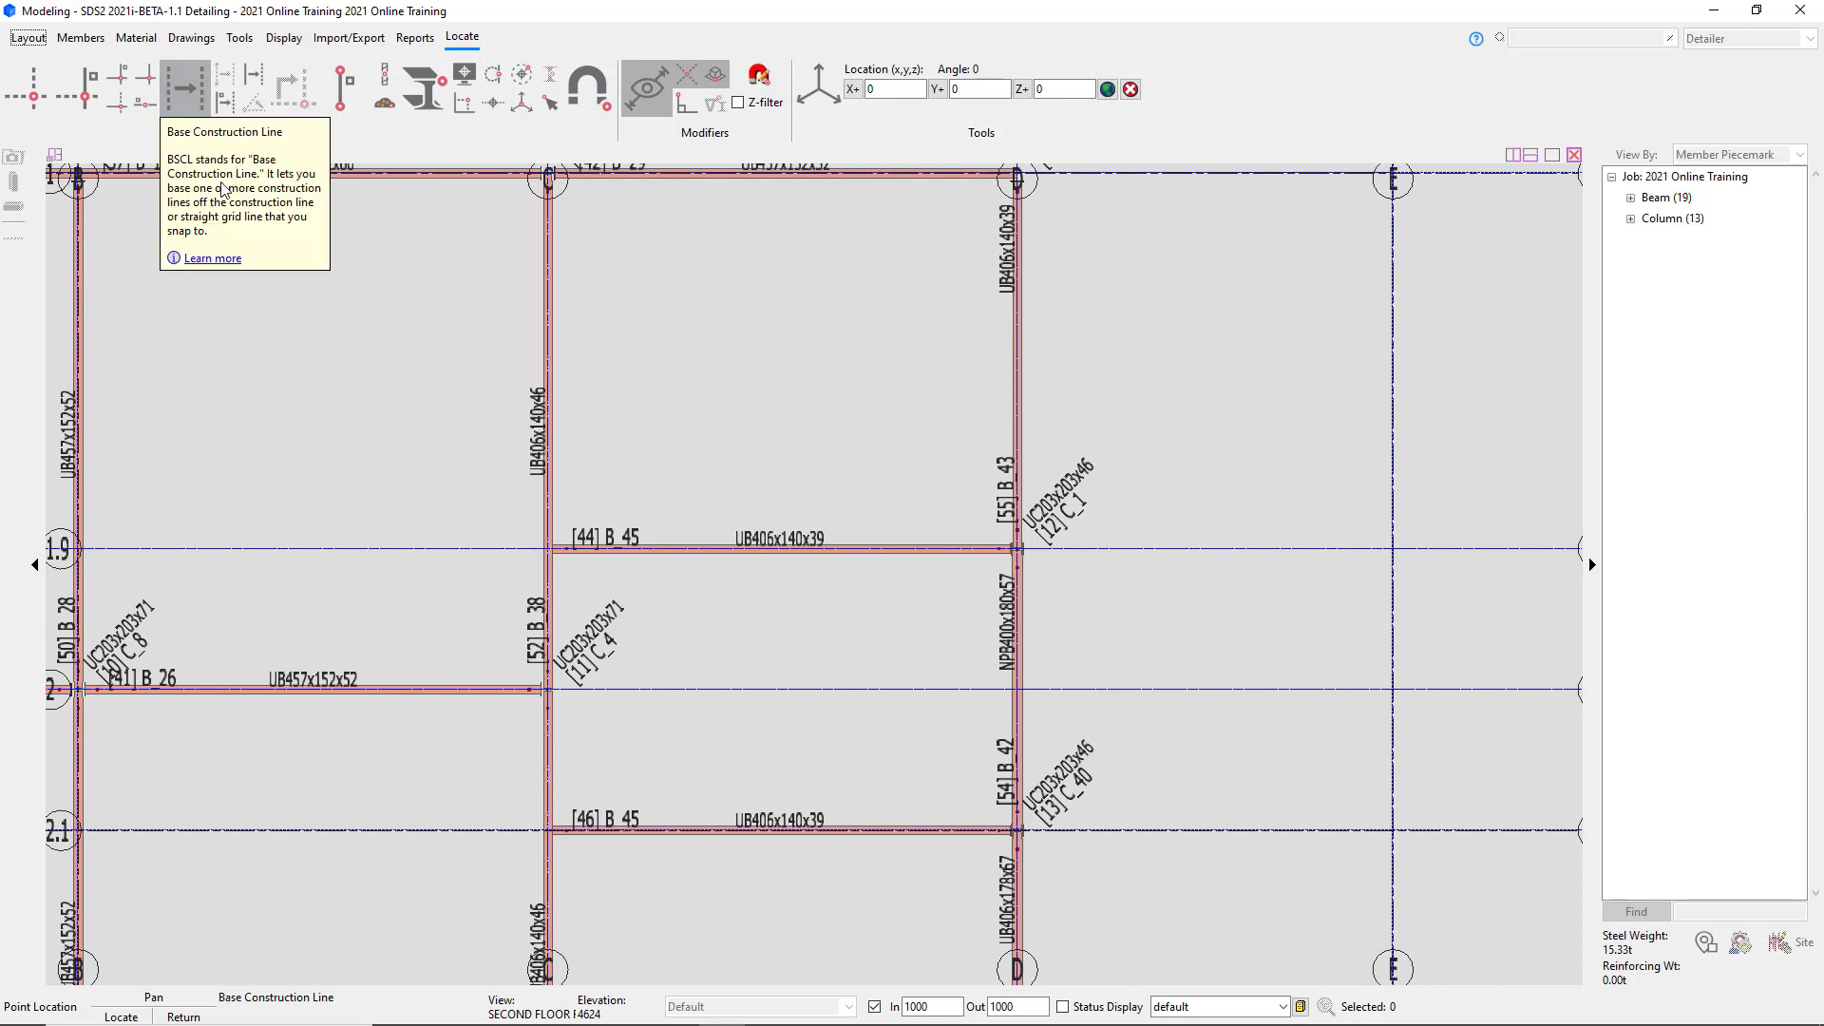
click(1016, 372)
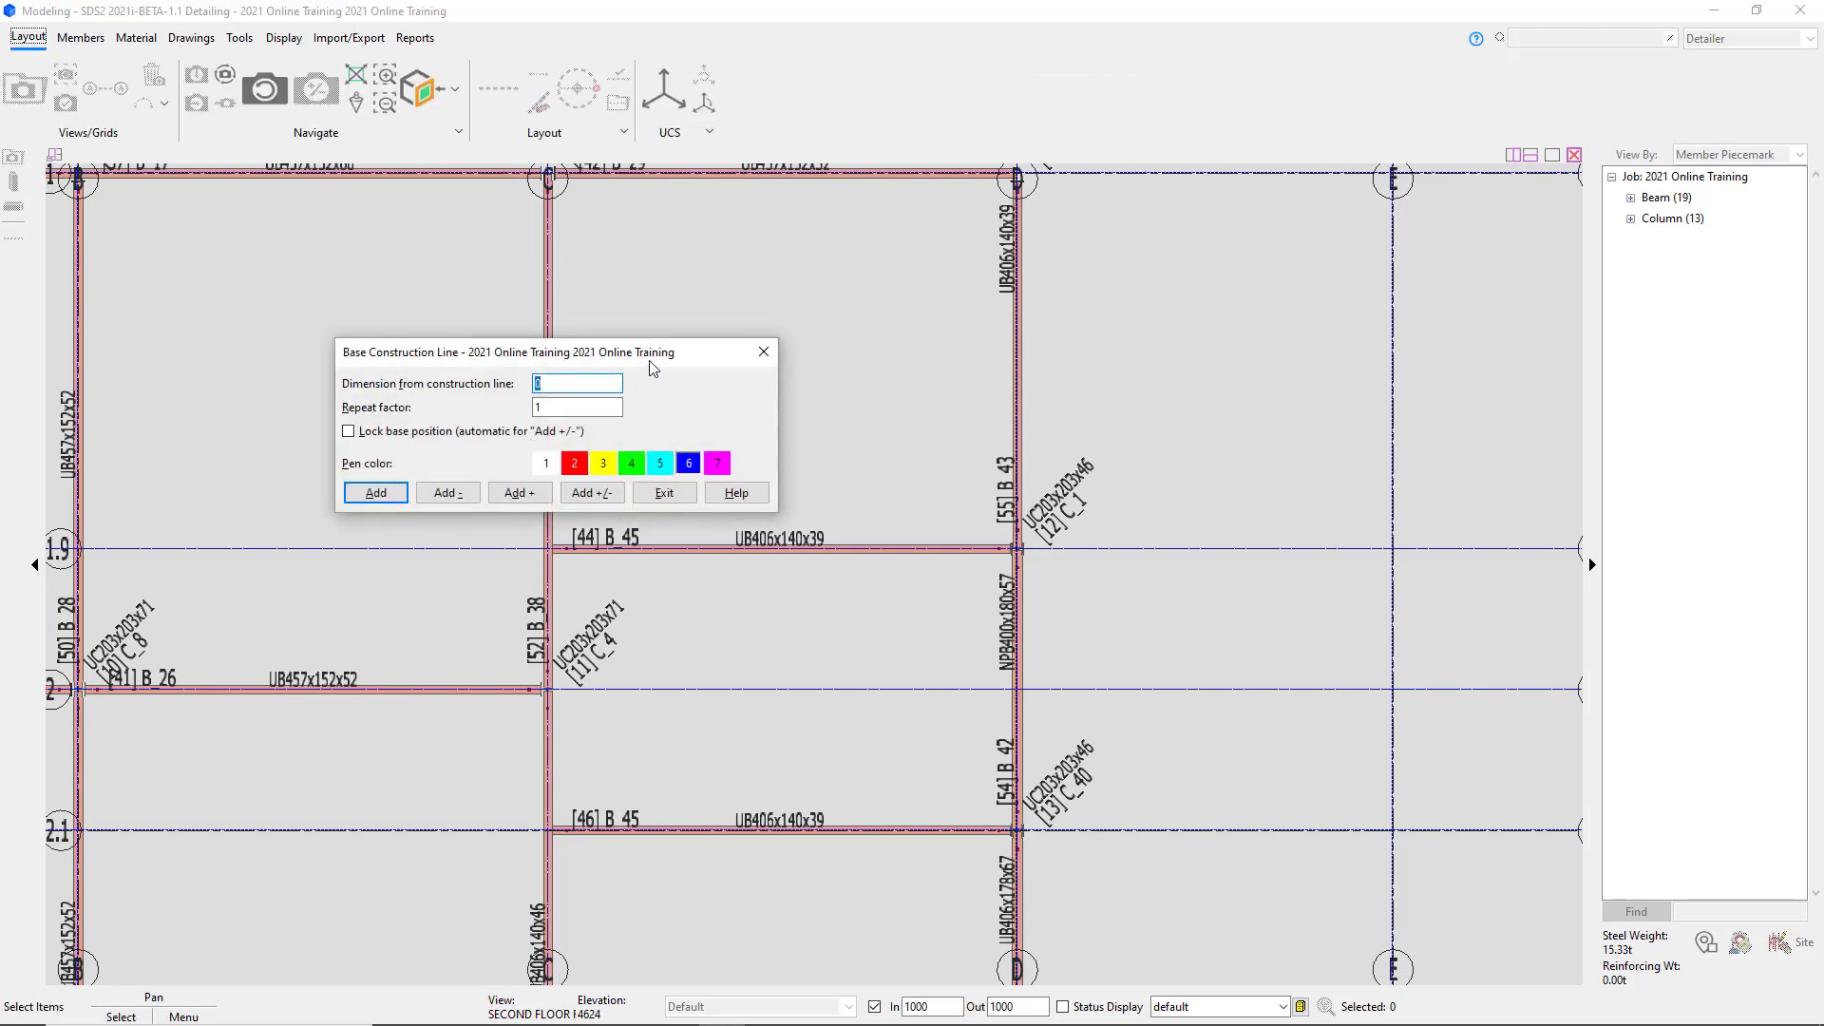
drag(650, 361, 677, 328)
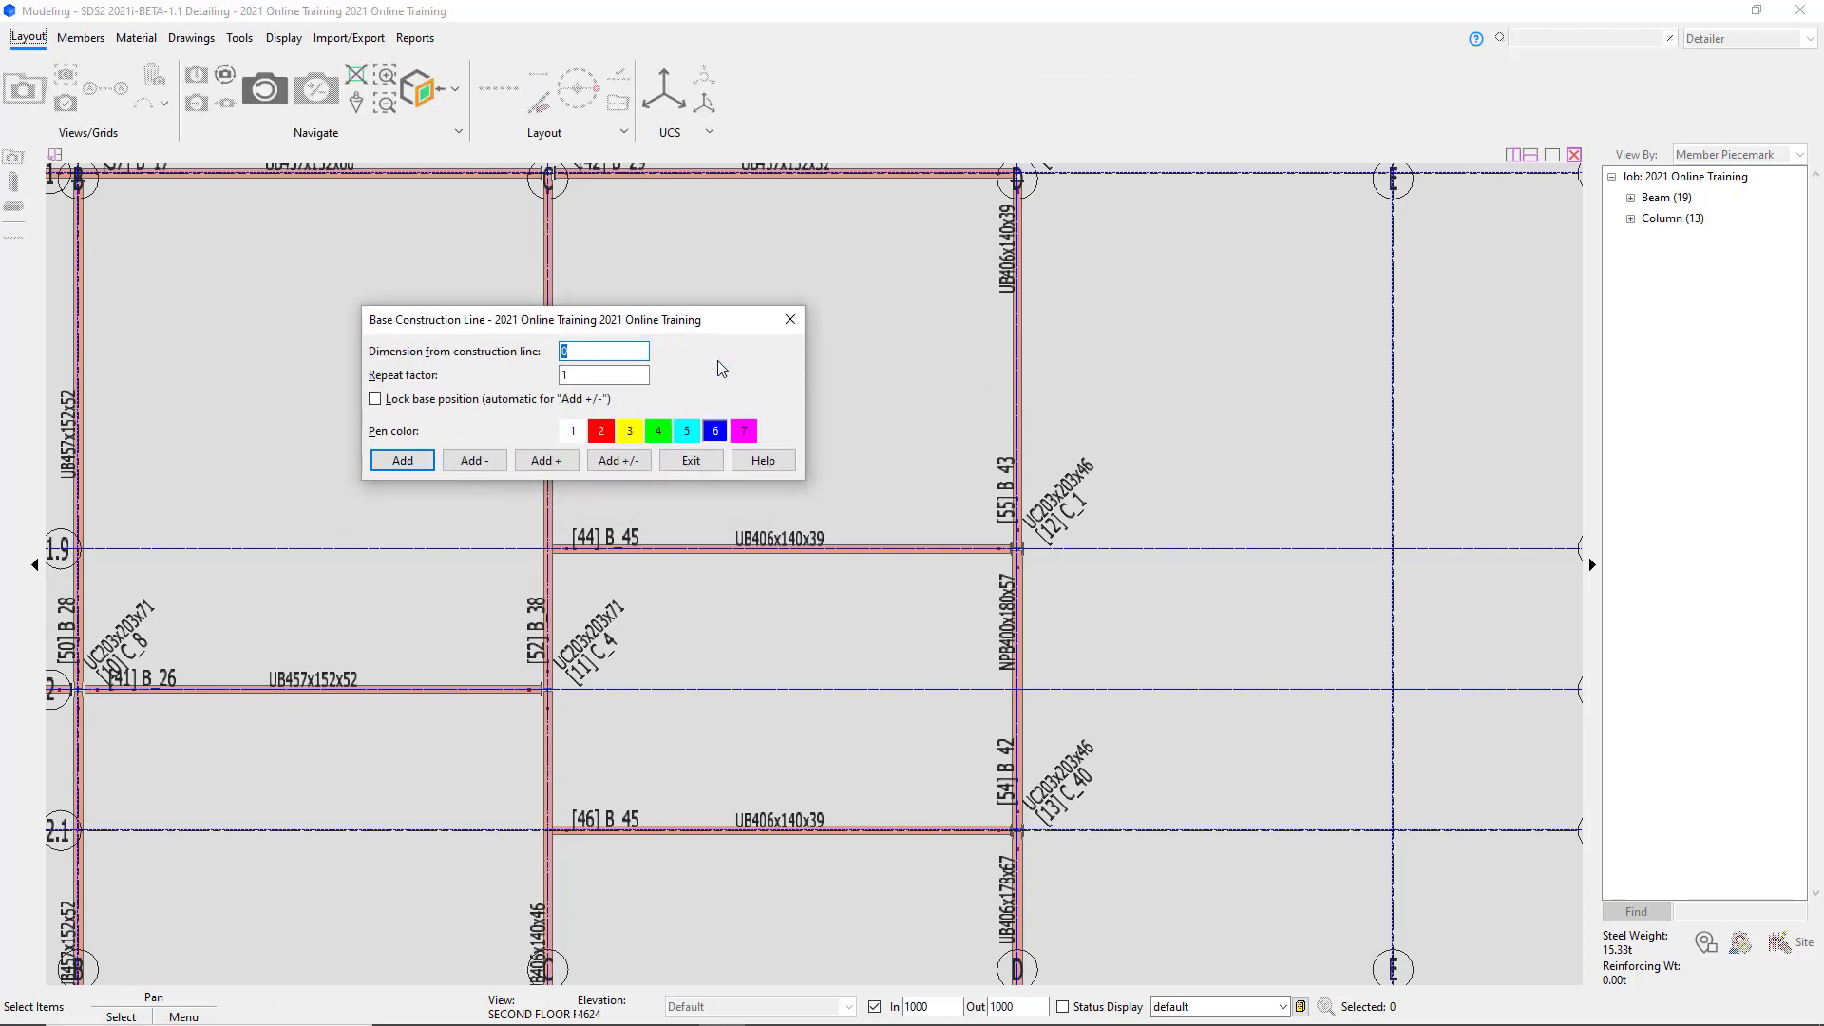
text(914)
click(600, 432)
click(600, 431)
click(475, 464)
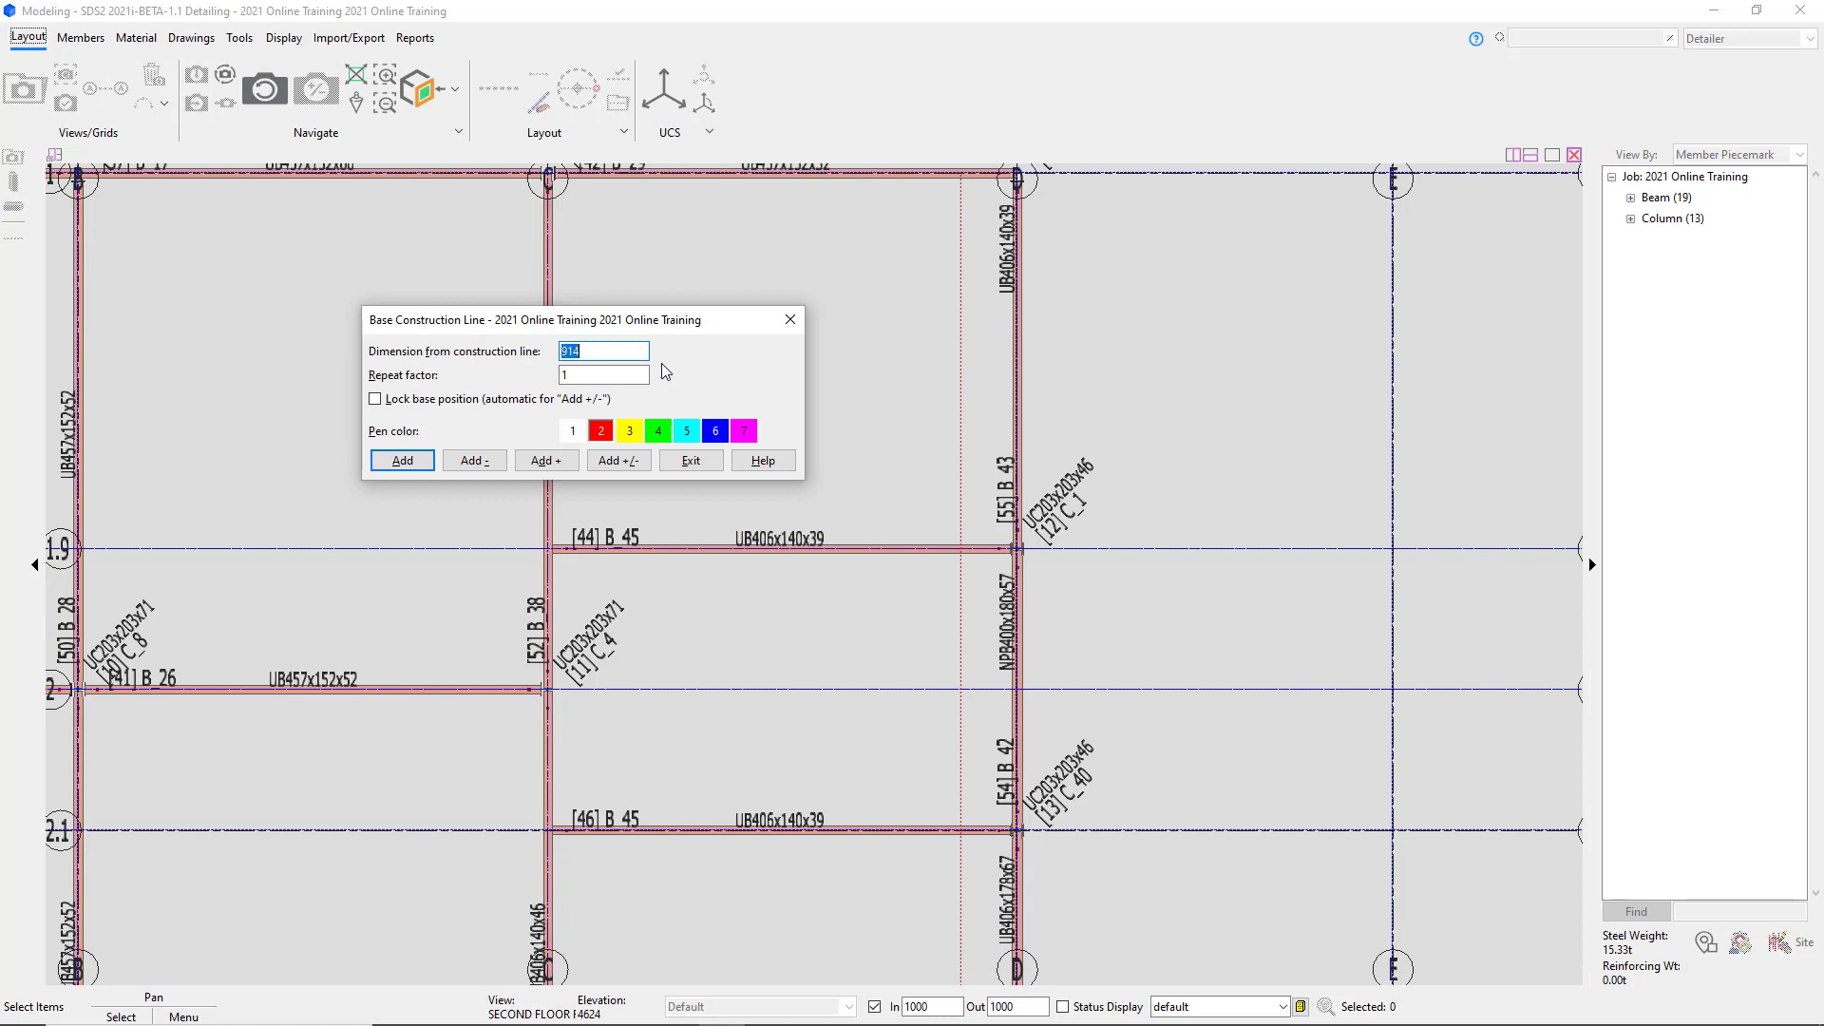
Add three more red construction lines toward grid C, at successive offsets of 2590, 612 and 2590.
text(2590)
click(474, 462)
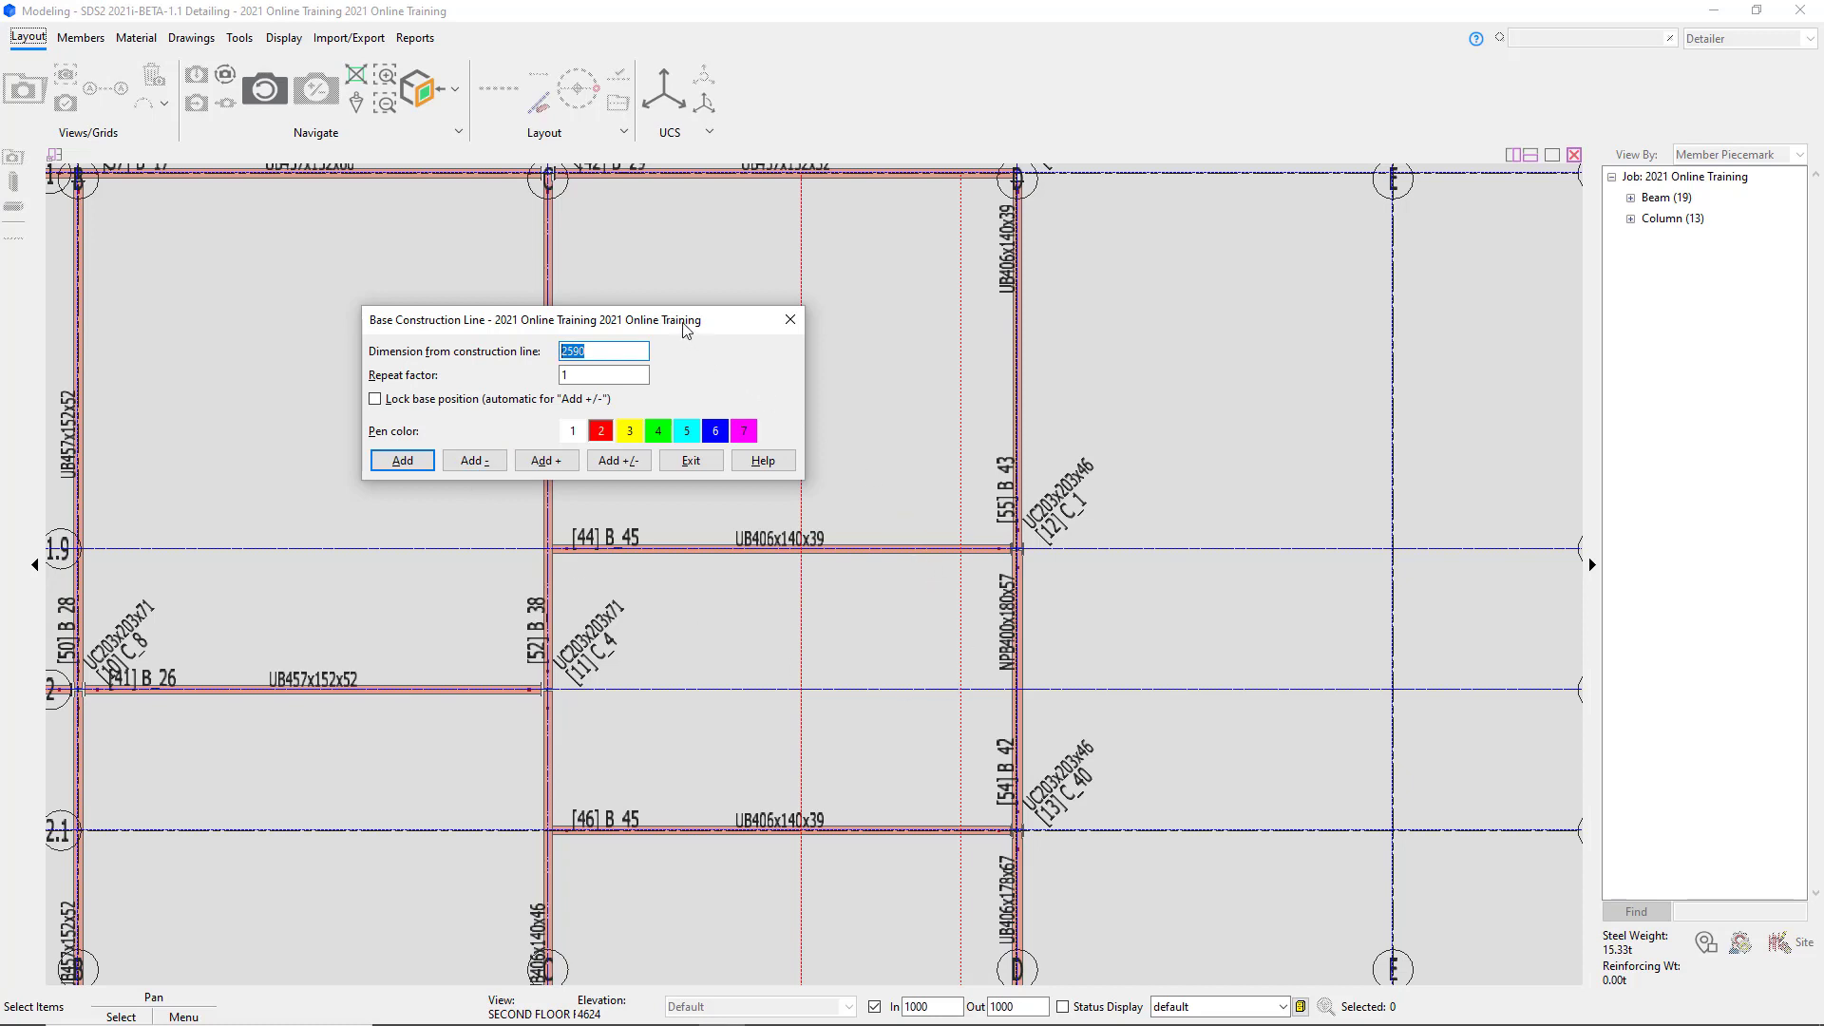
drag(667, 327, 494, 323)
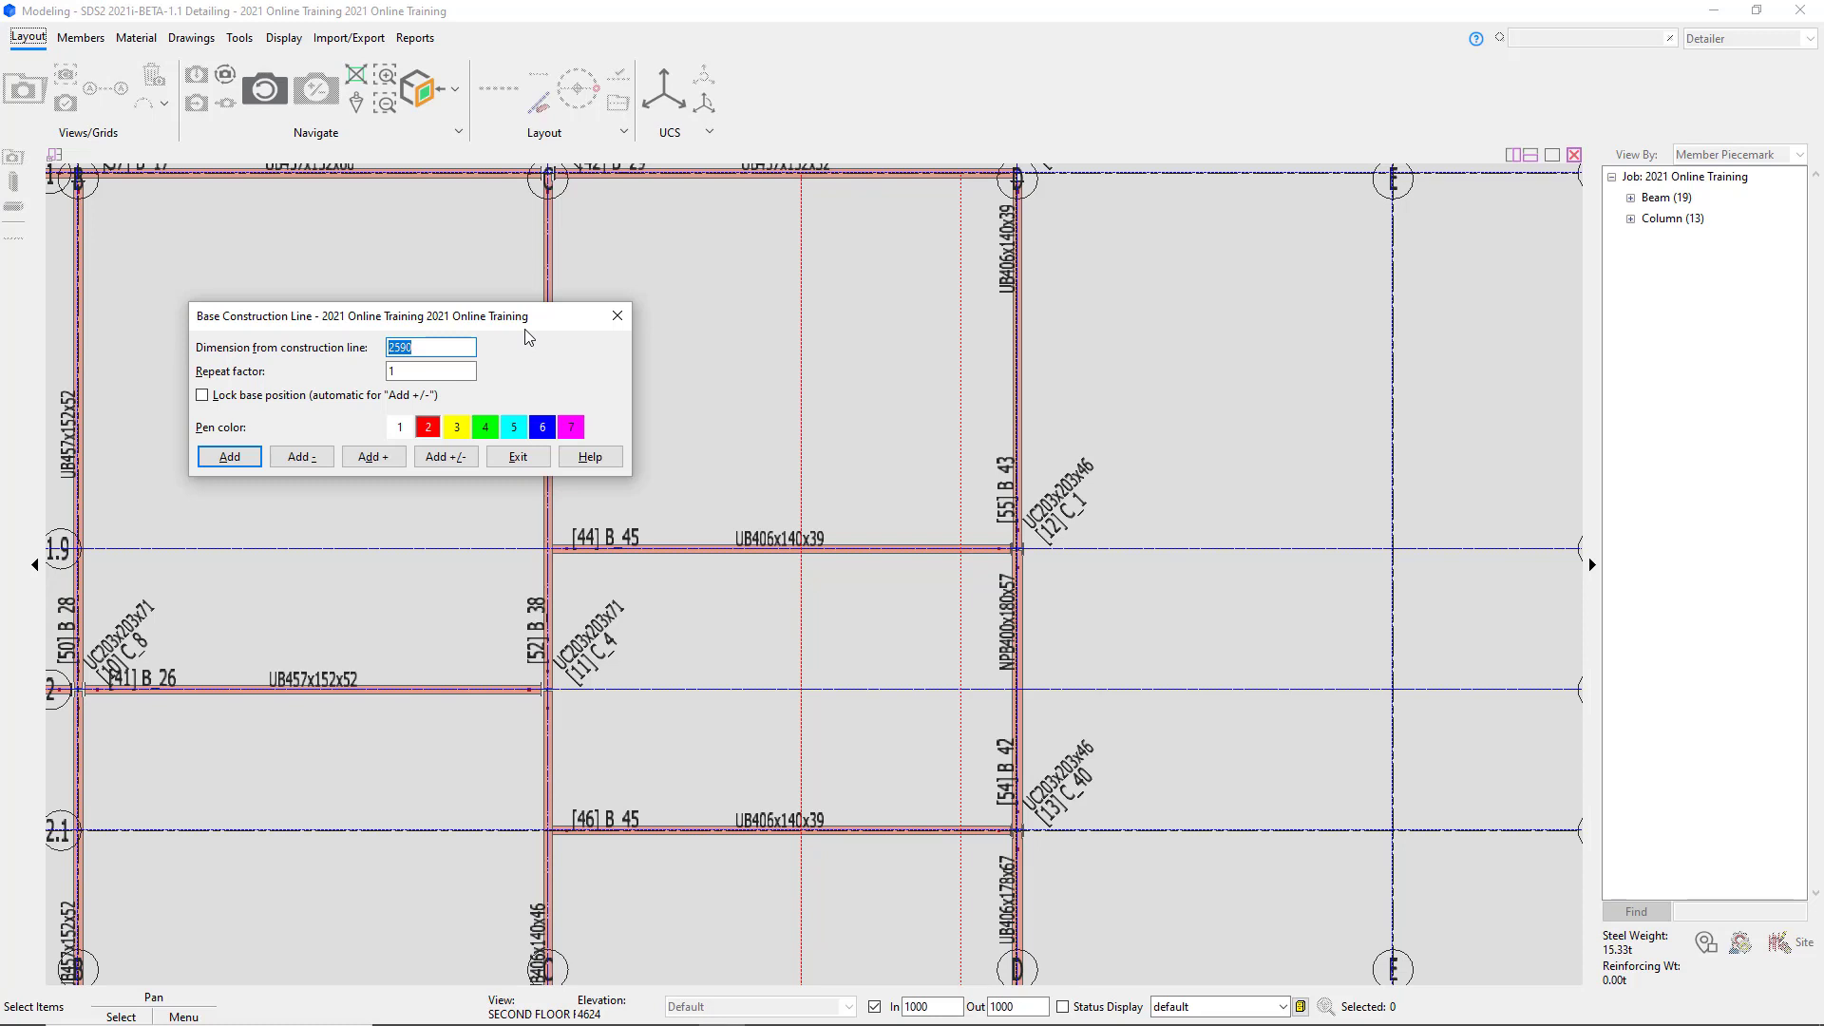
text(612)
click(300, 456)
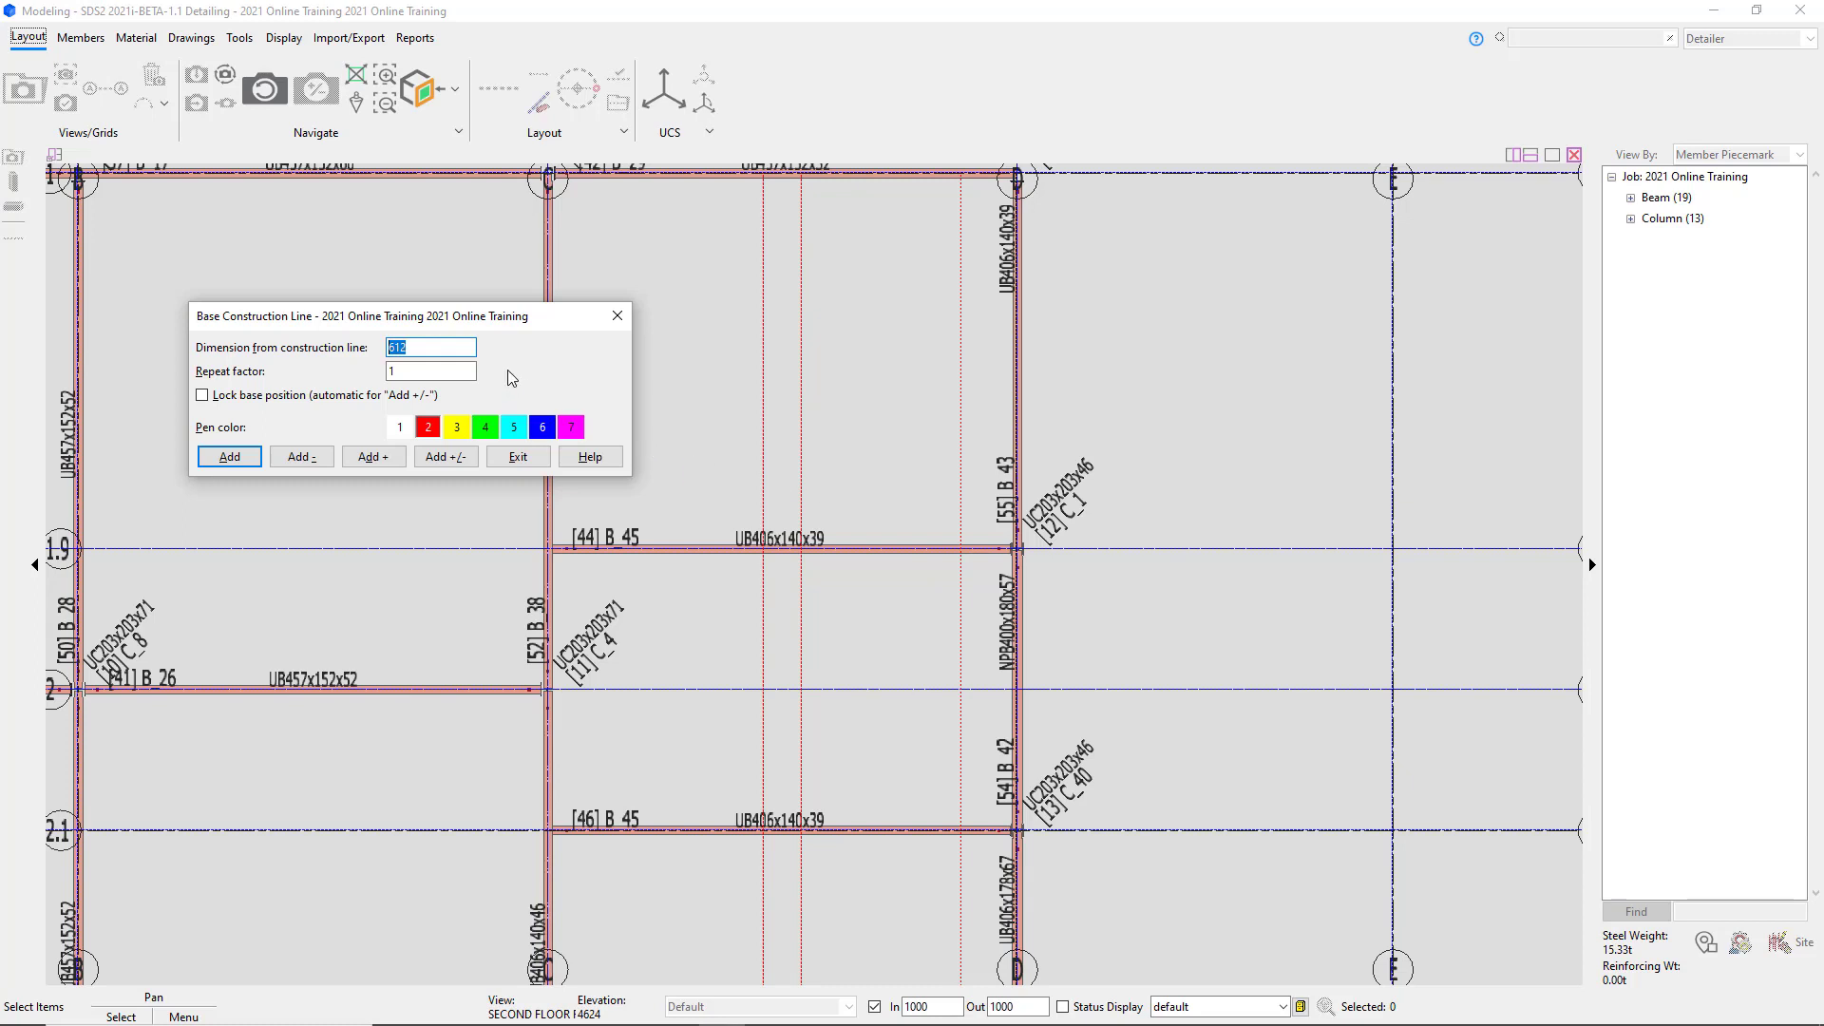
text(2590)
click(306, 462)
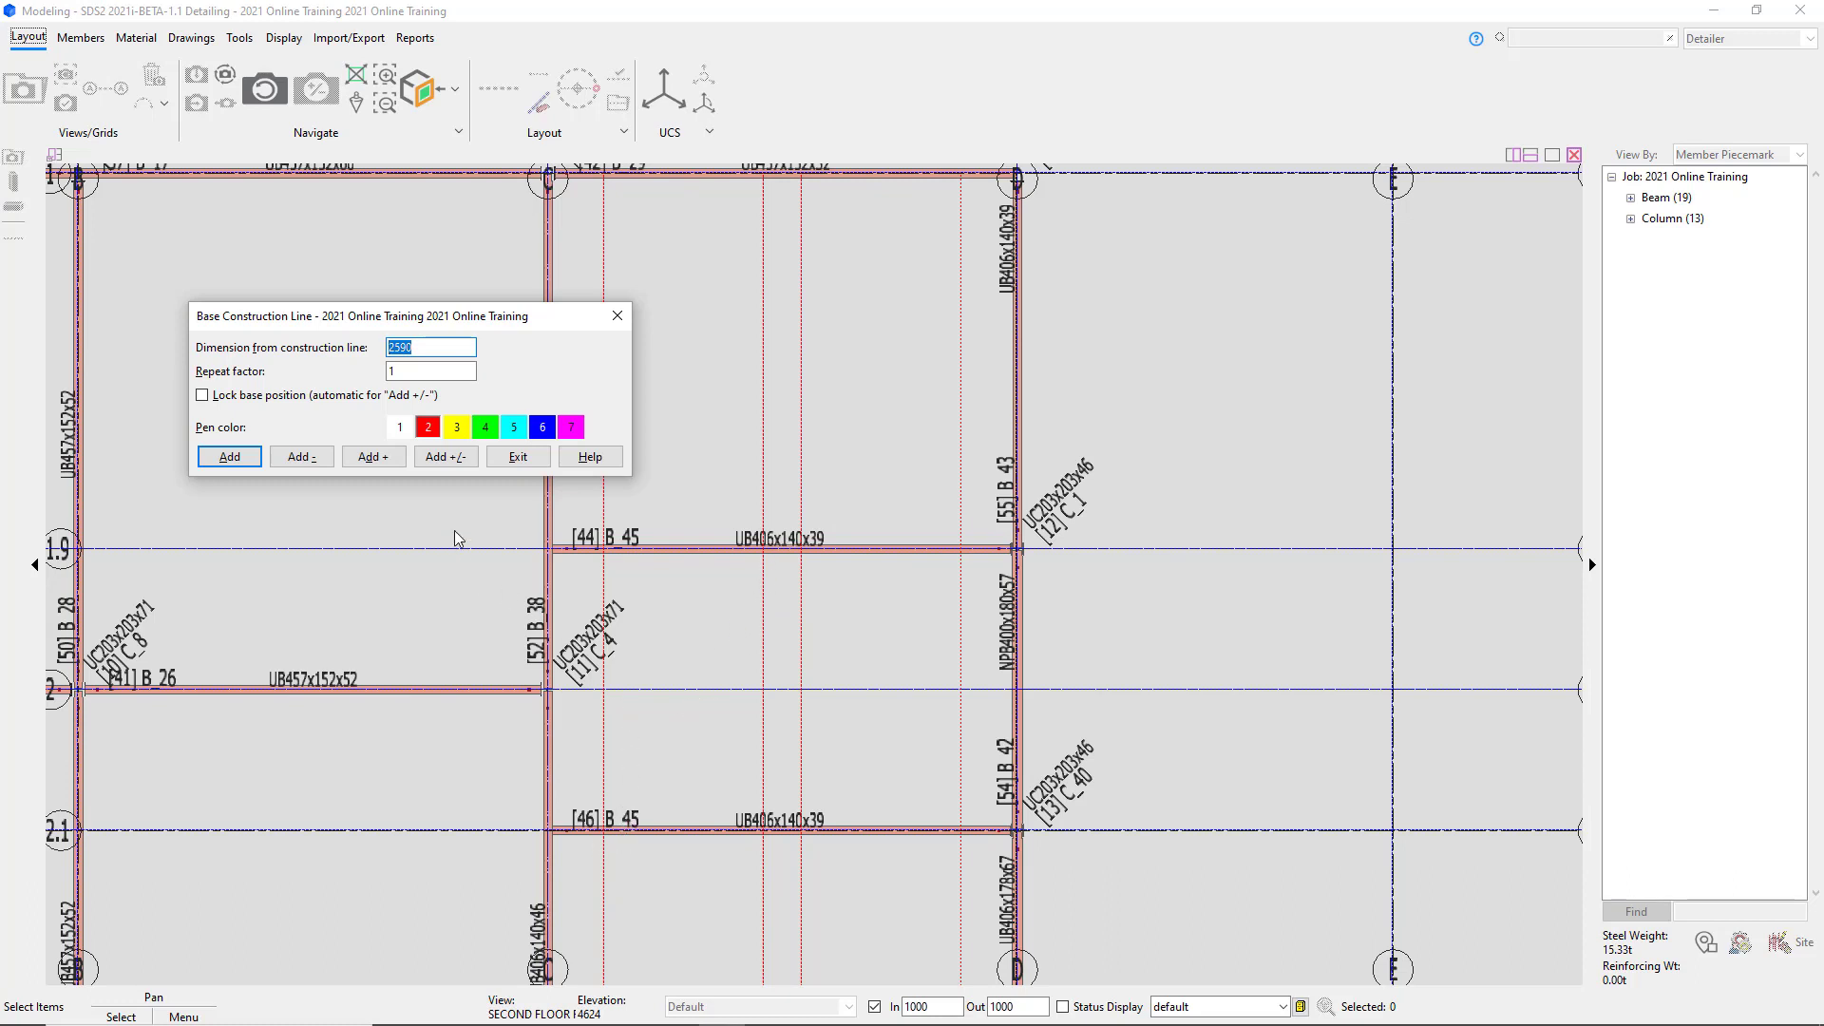
click(518, 457)
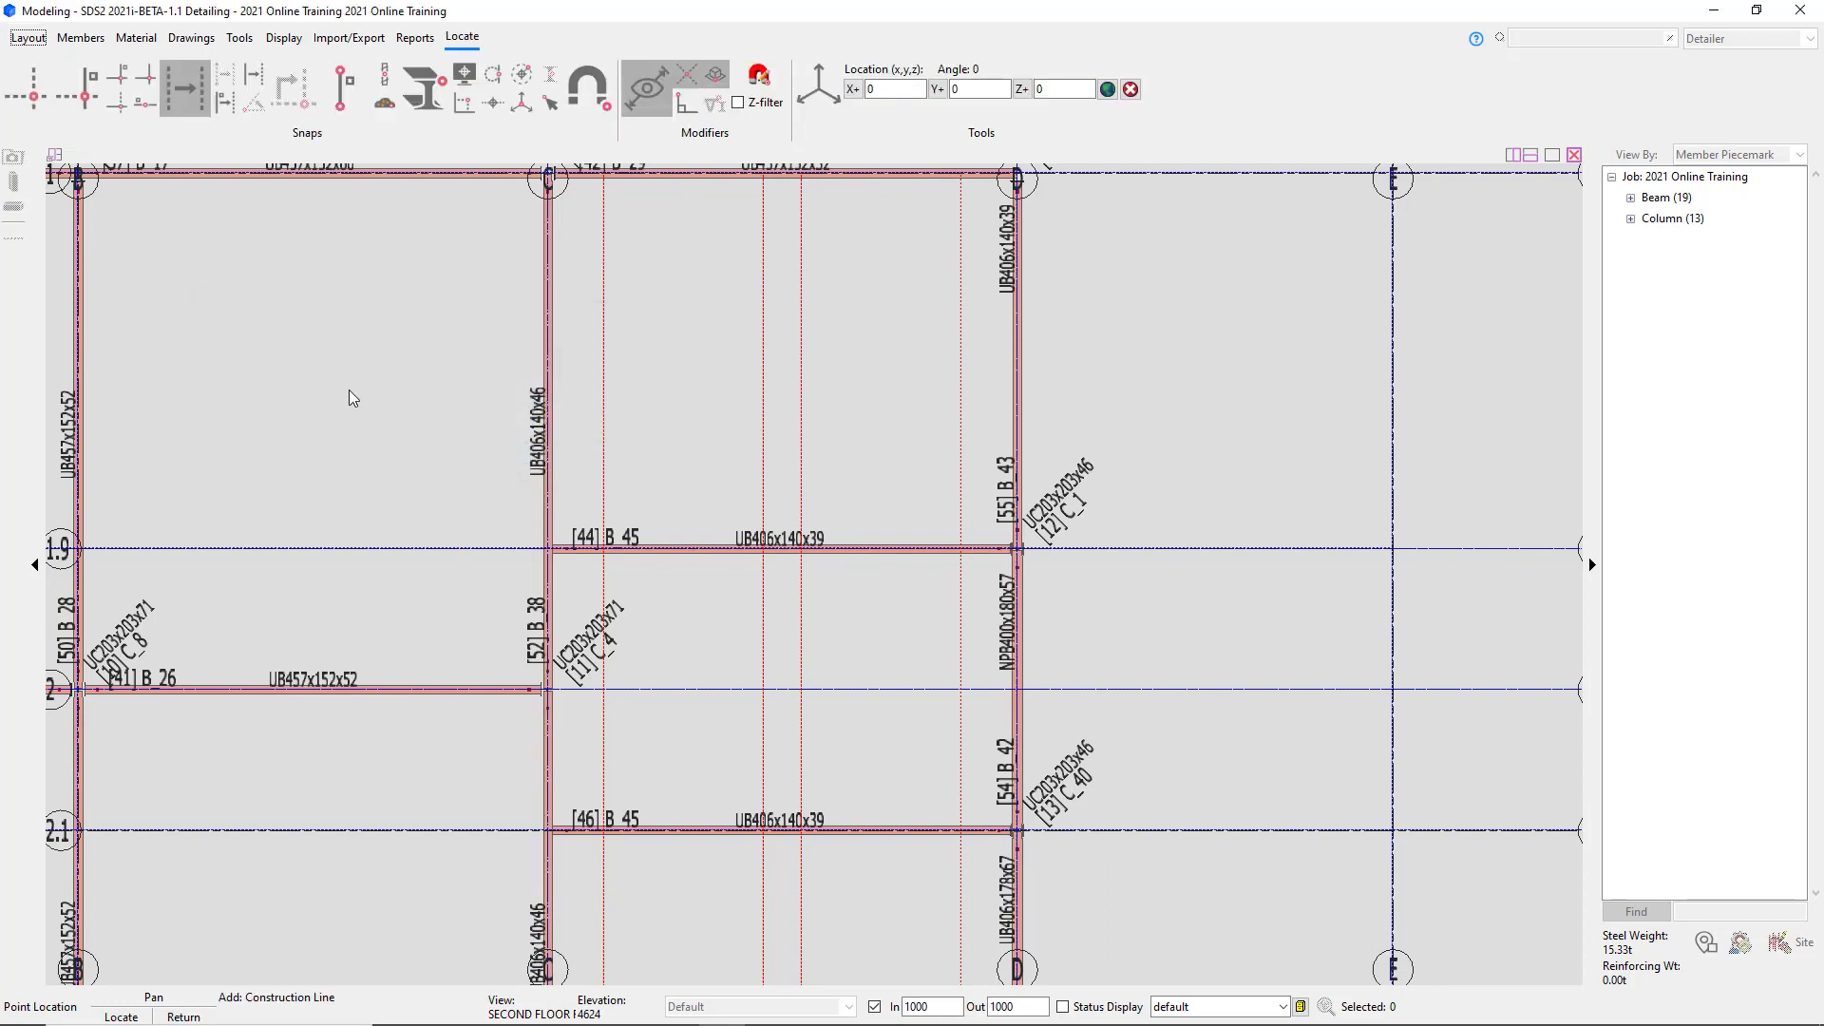
right_click(358, 456)
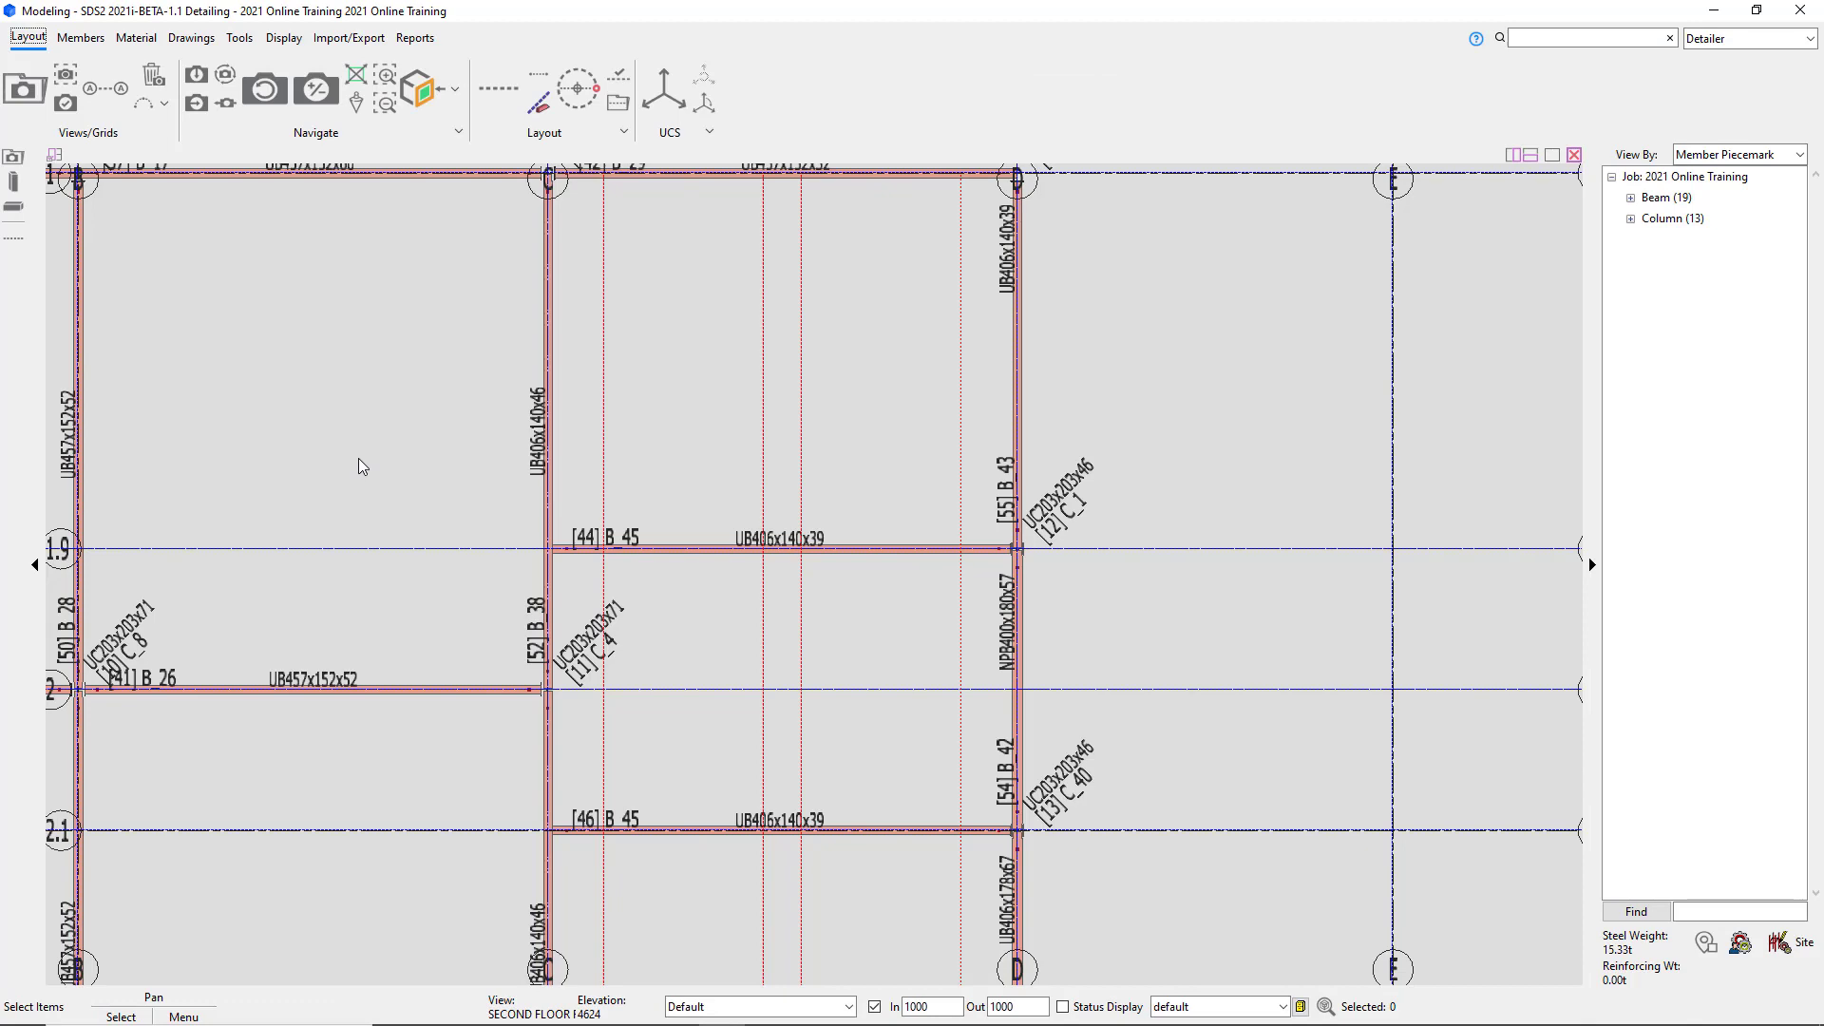
Measure along grid 1.9 from grid D to the second construction line from that grid.
scroll(669, 431, down, 2)
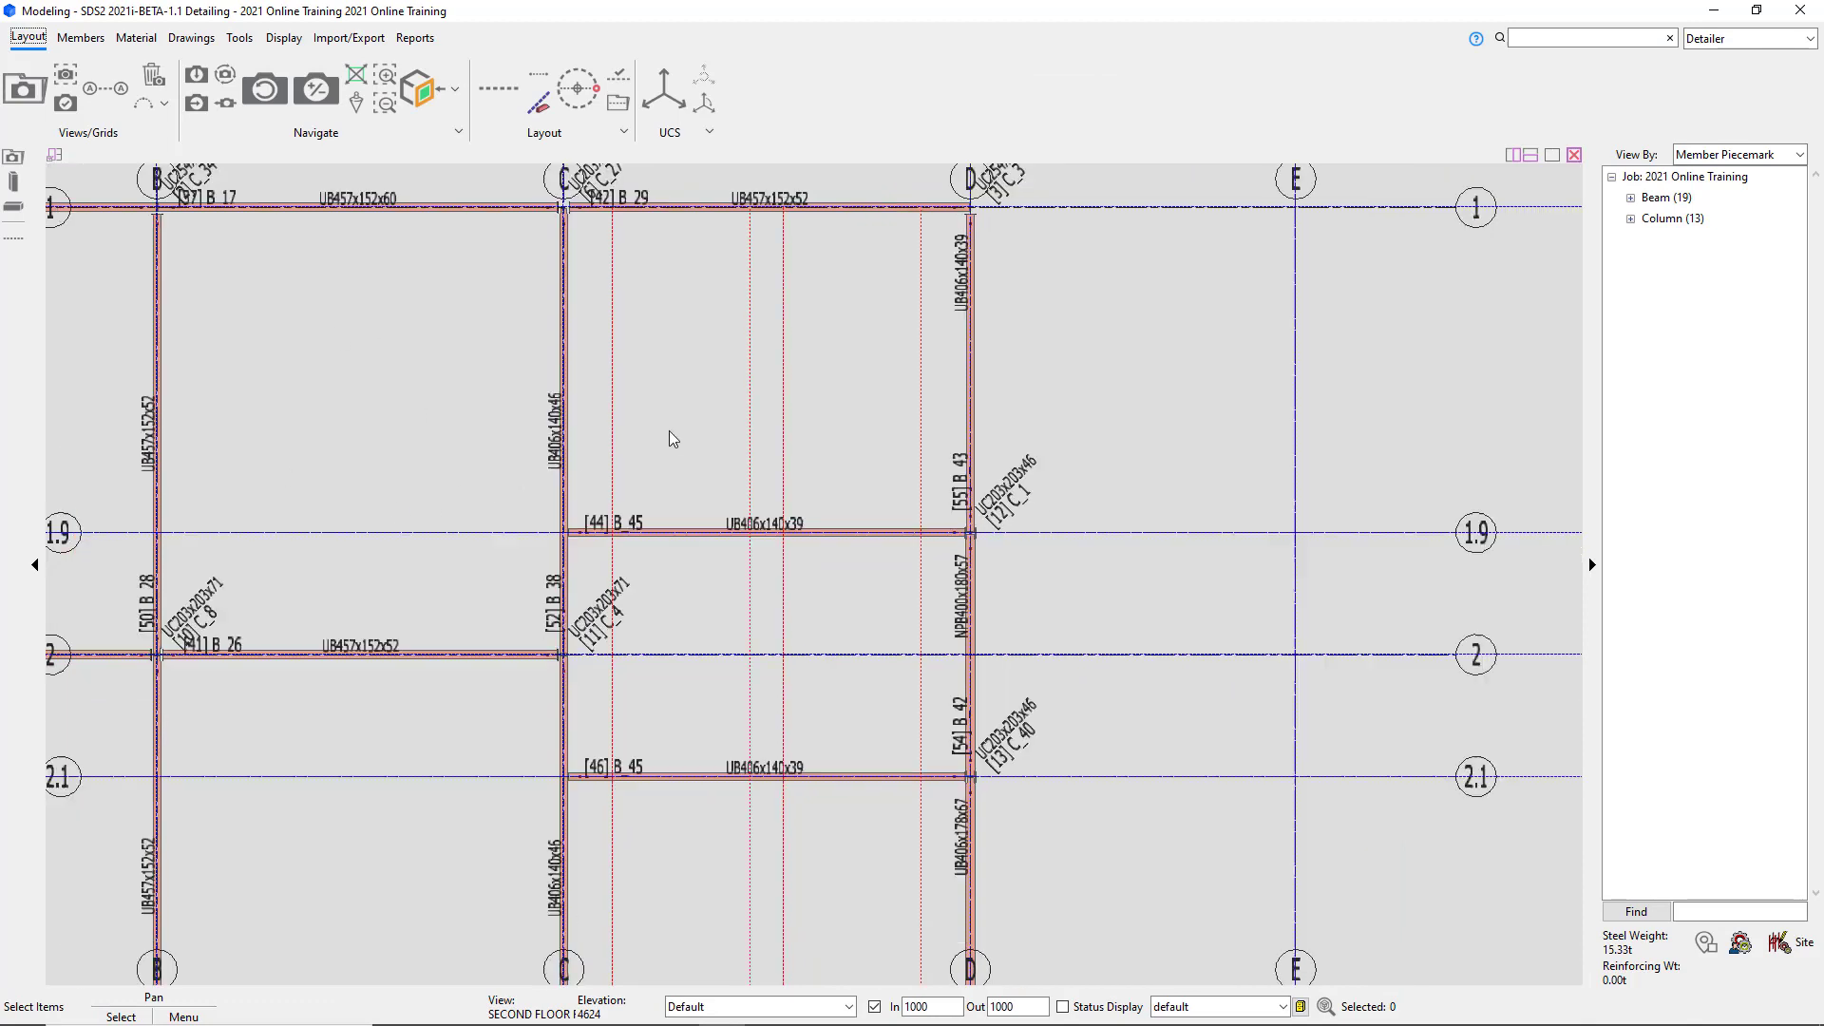
scroll(715, 479, up, 2)
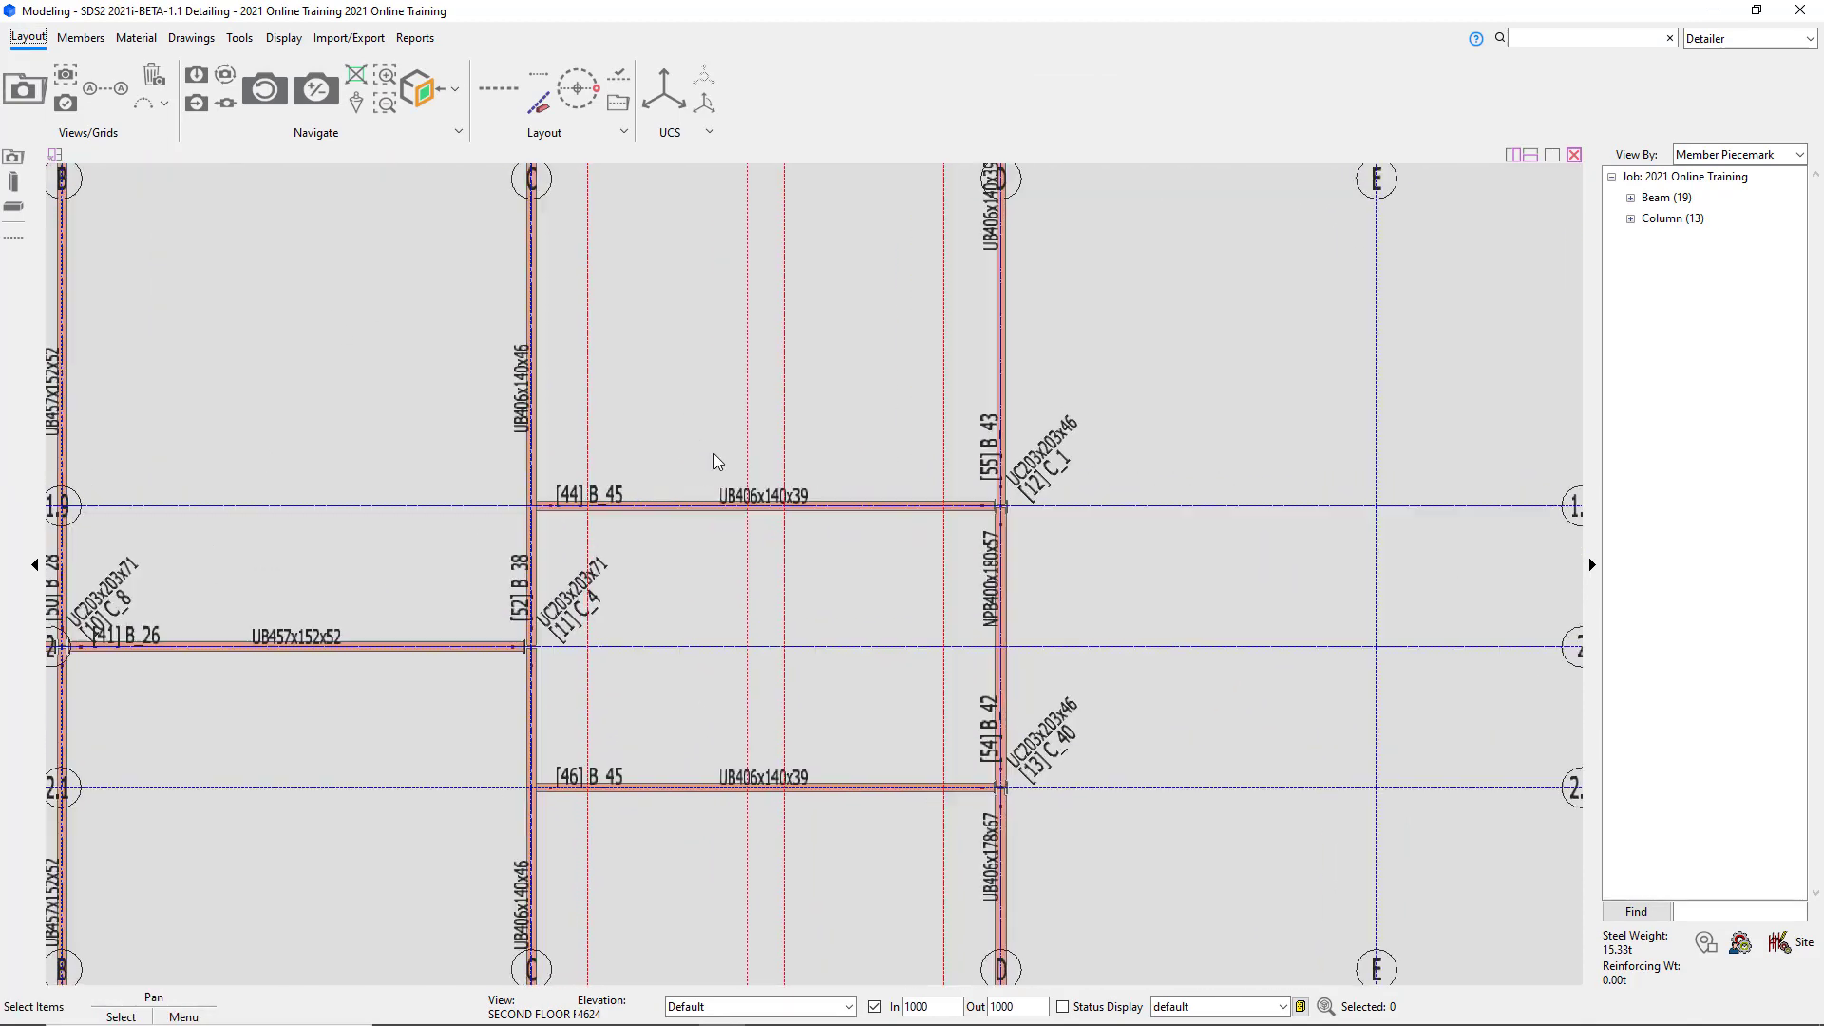
scroll(714, 462, down, 2)
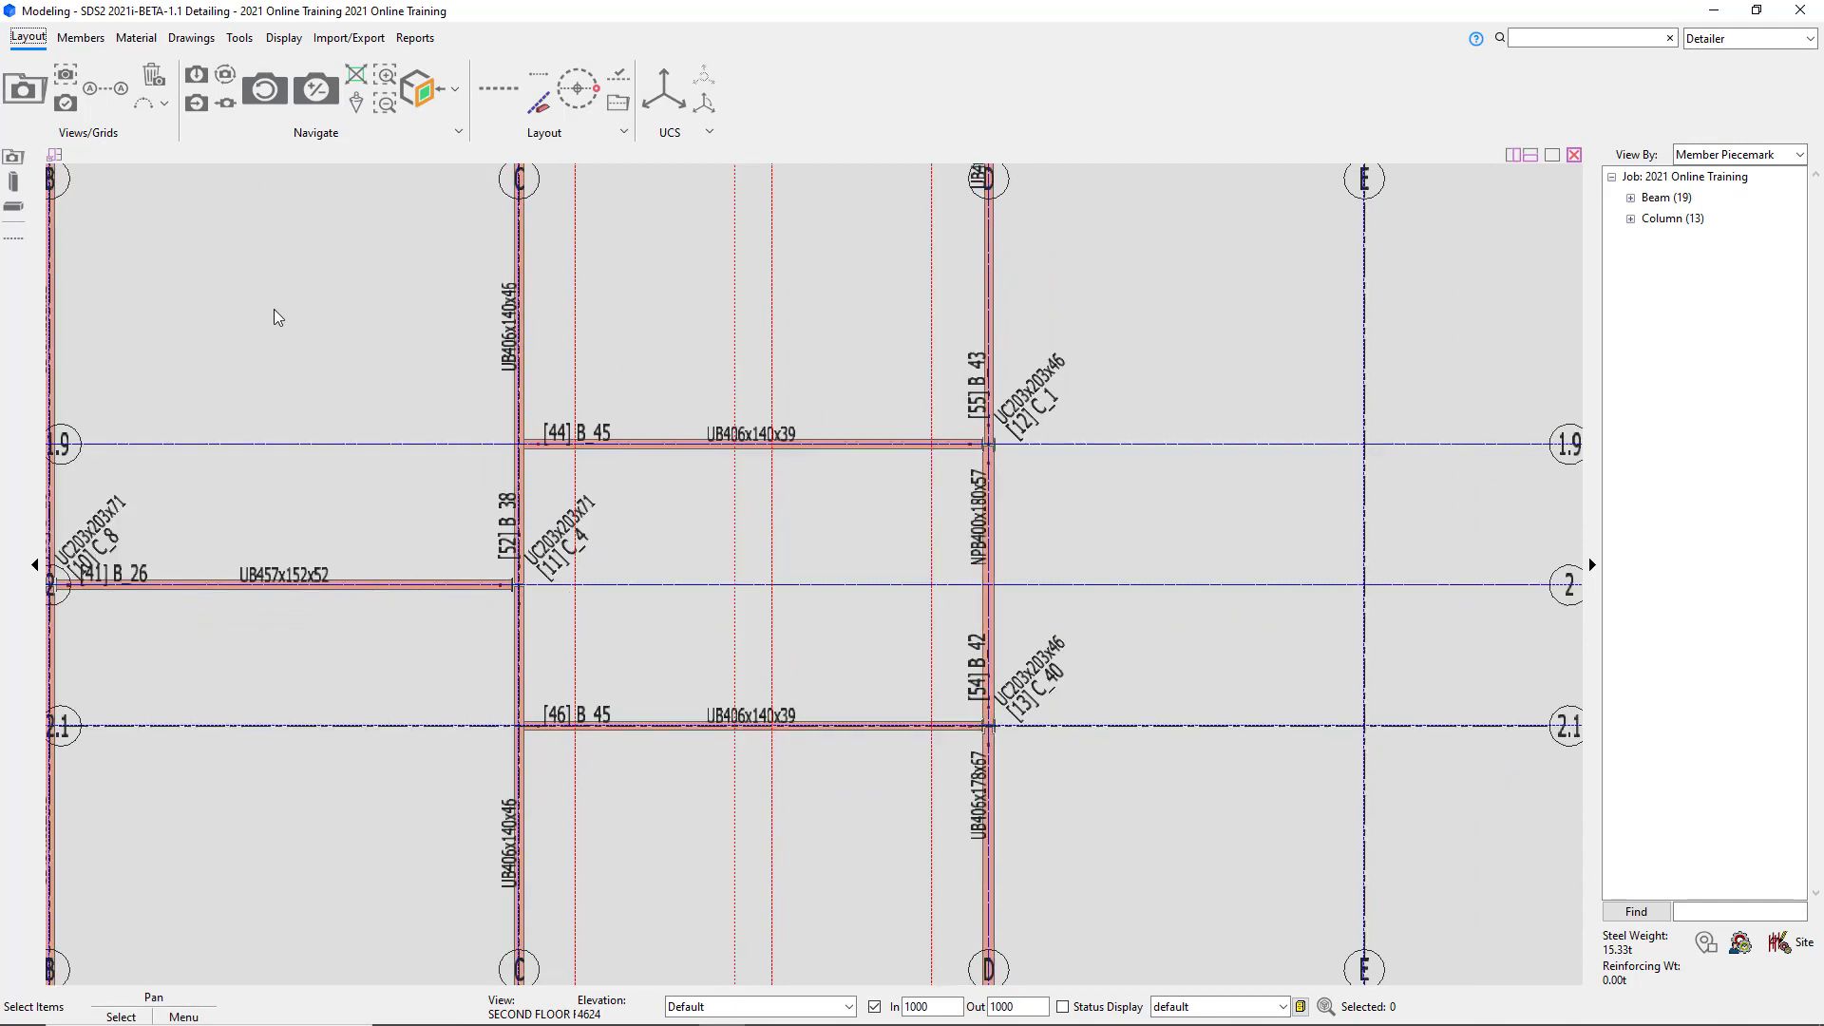
click(239, 38)
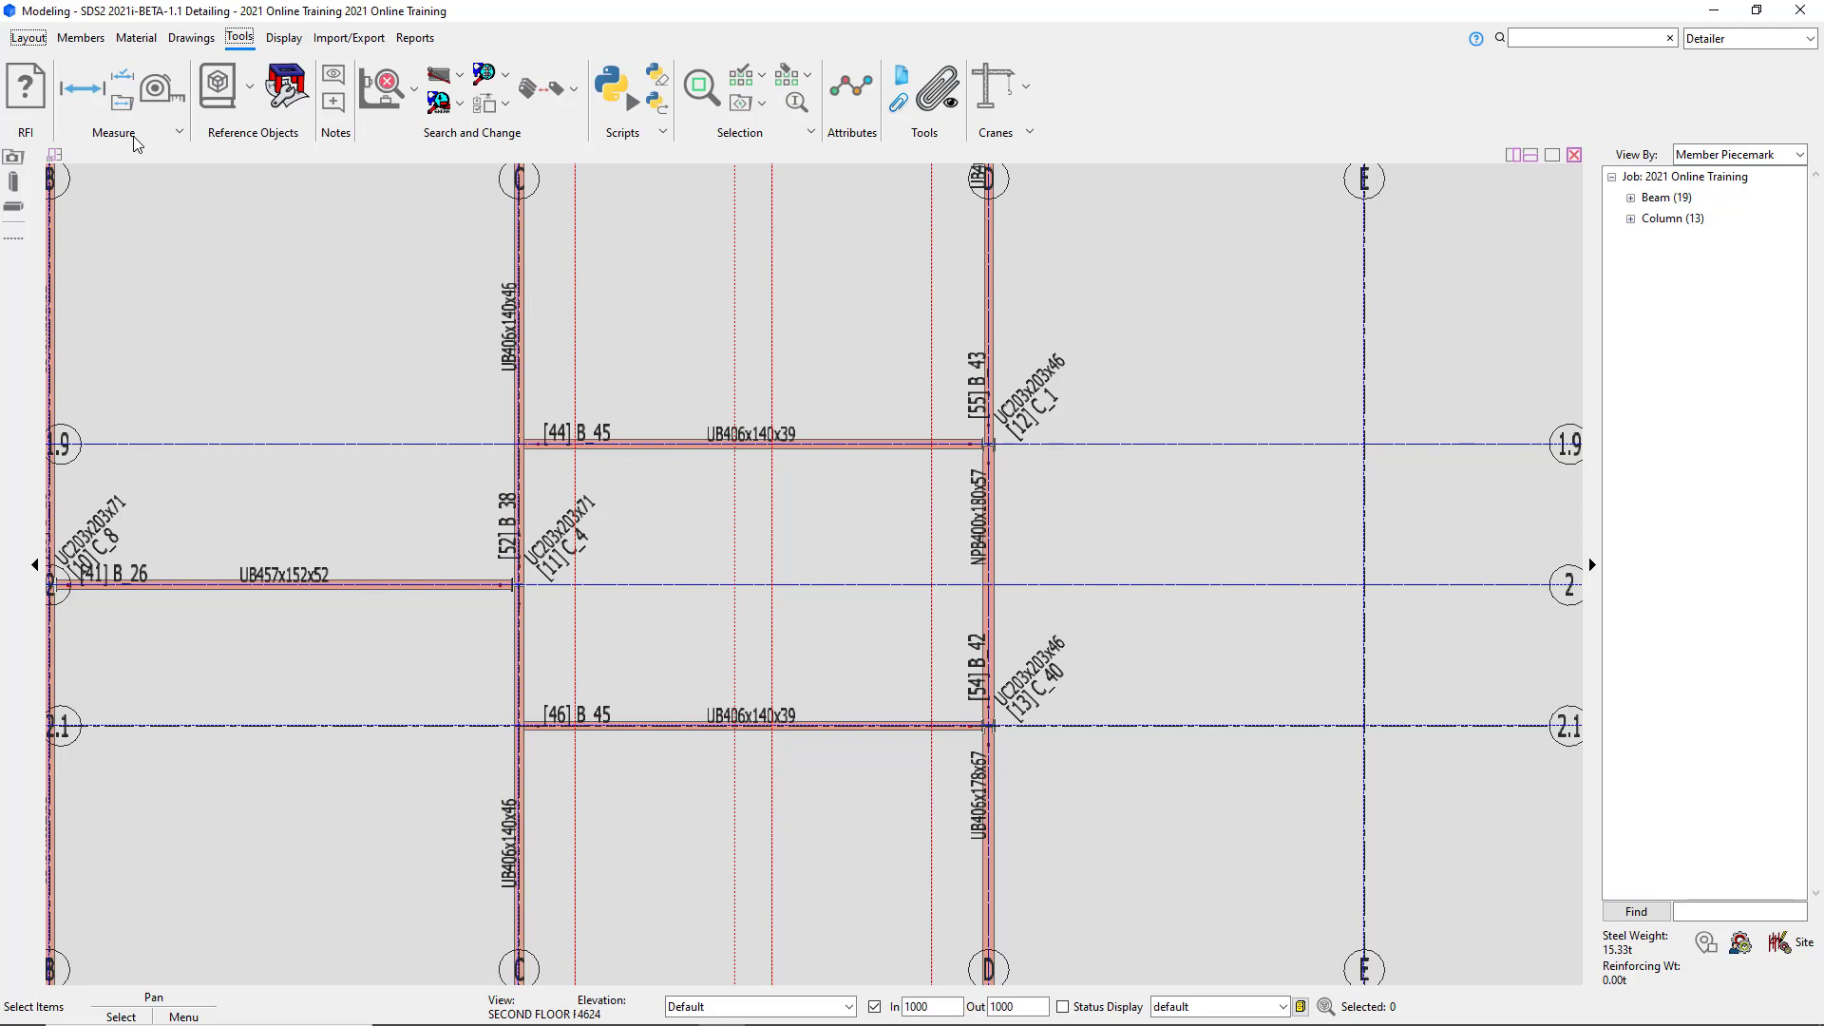
click(157, 107)
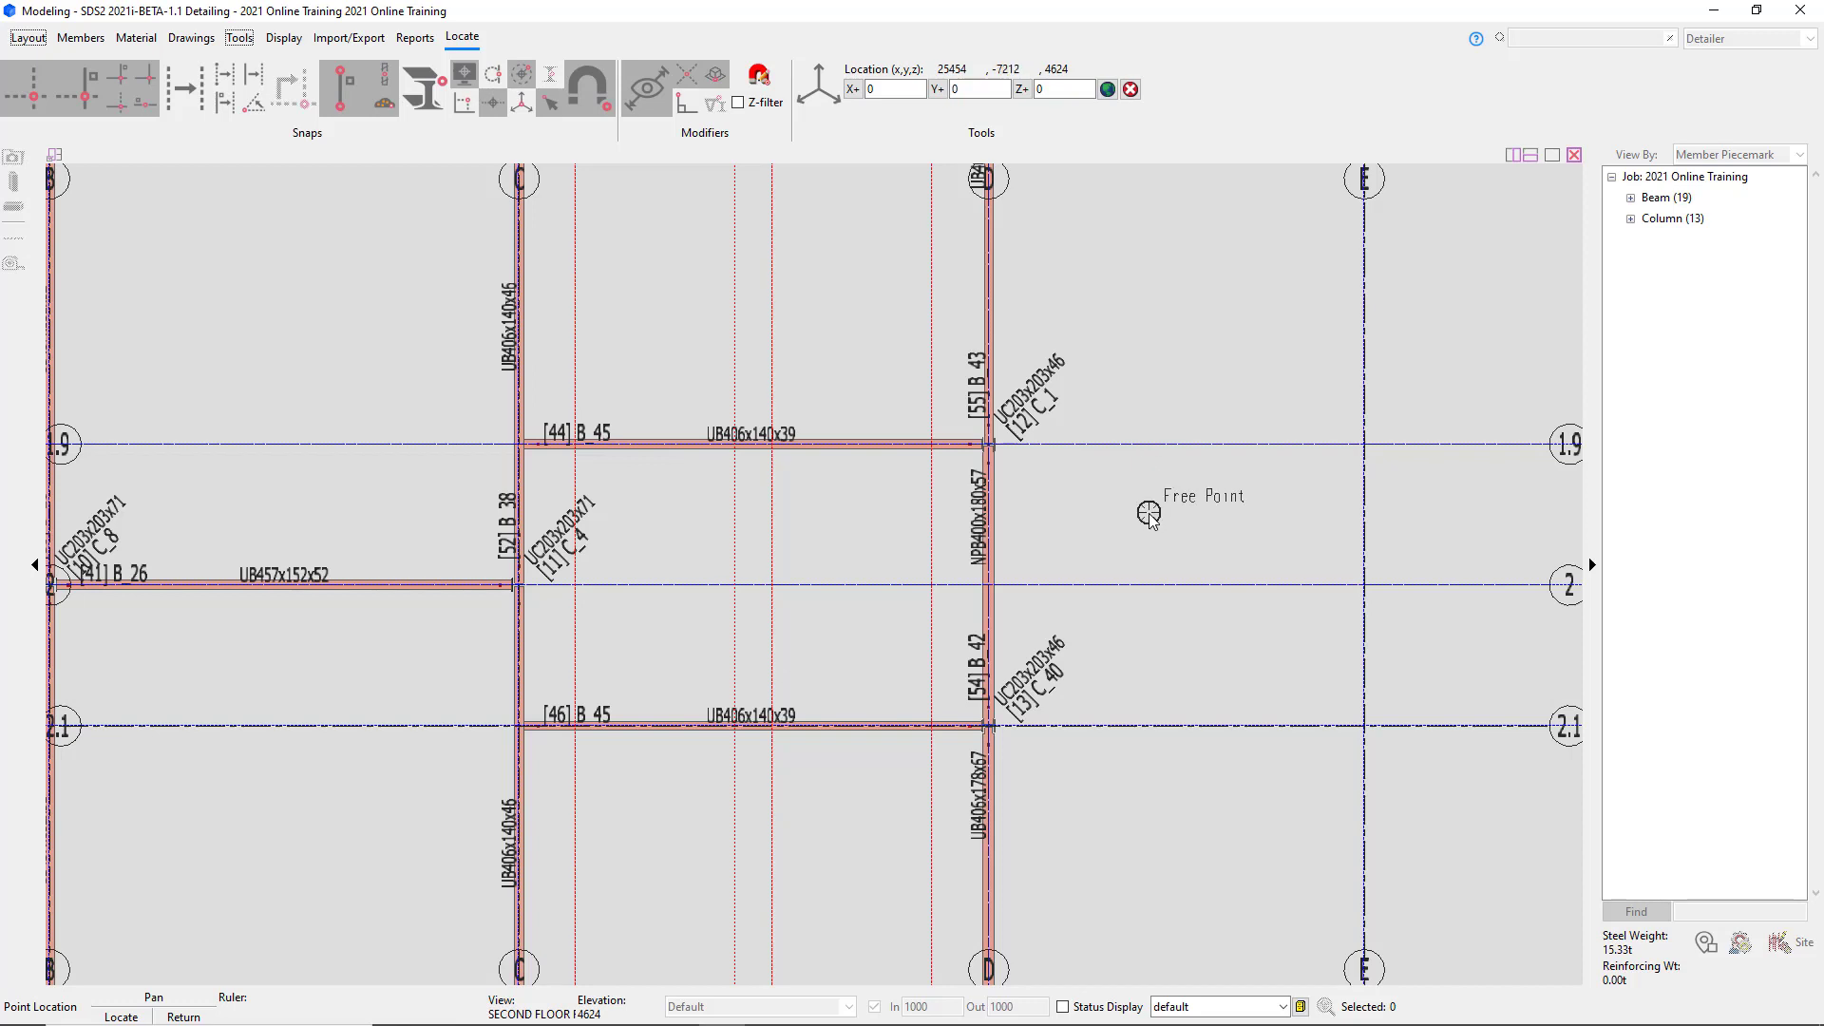
click(777, 455)
click(988, 444)
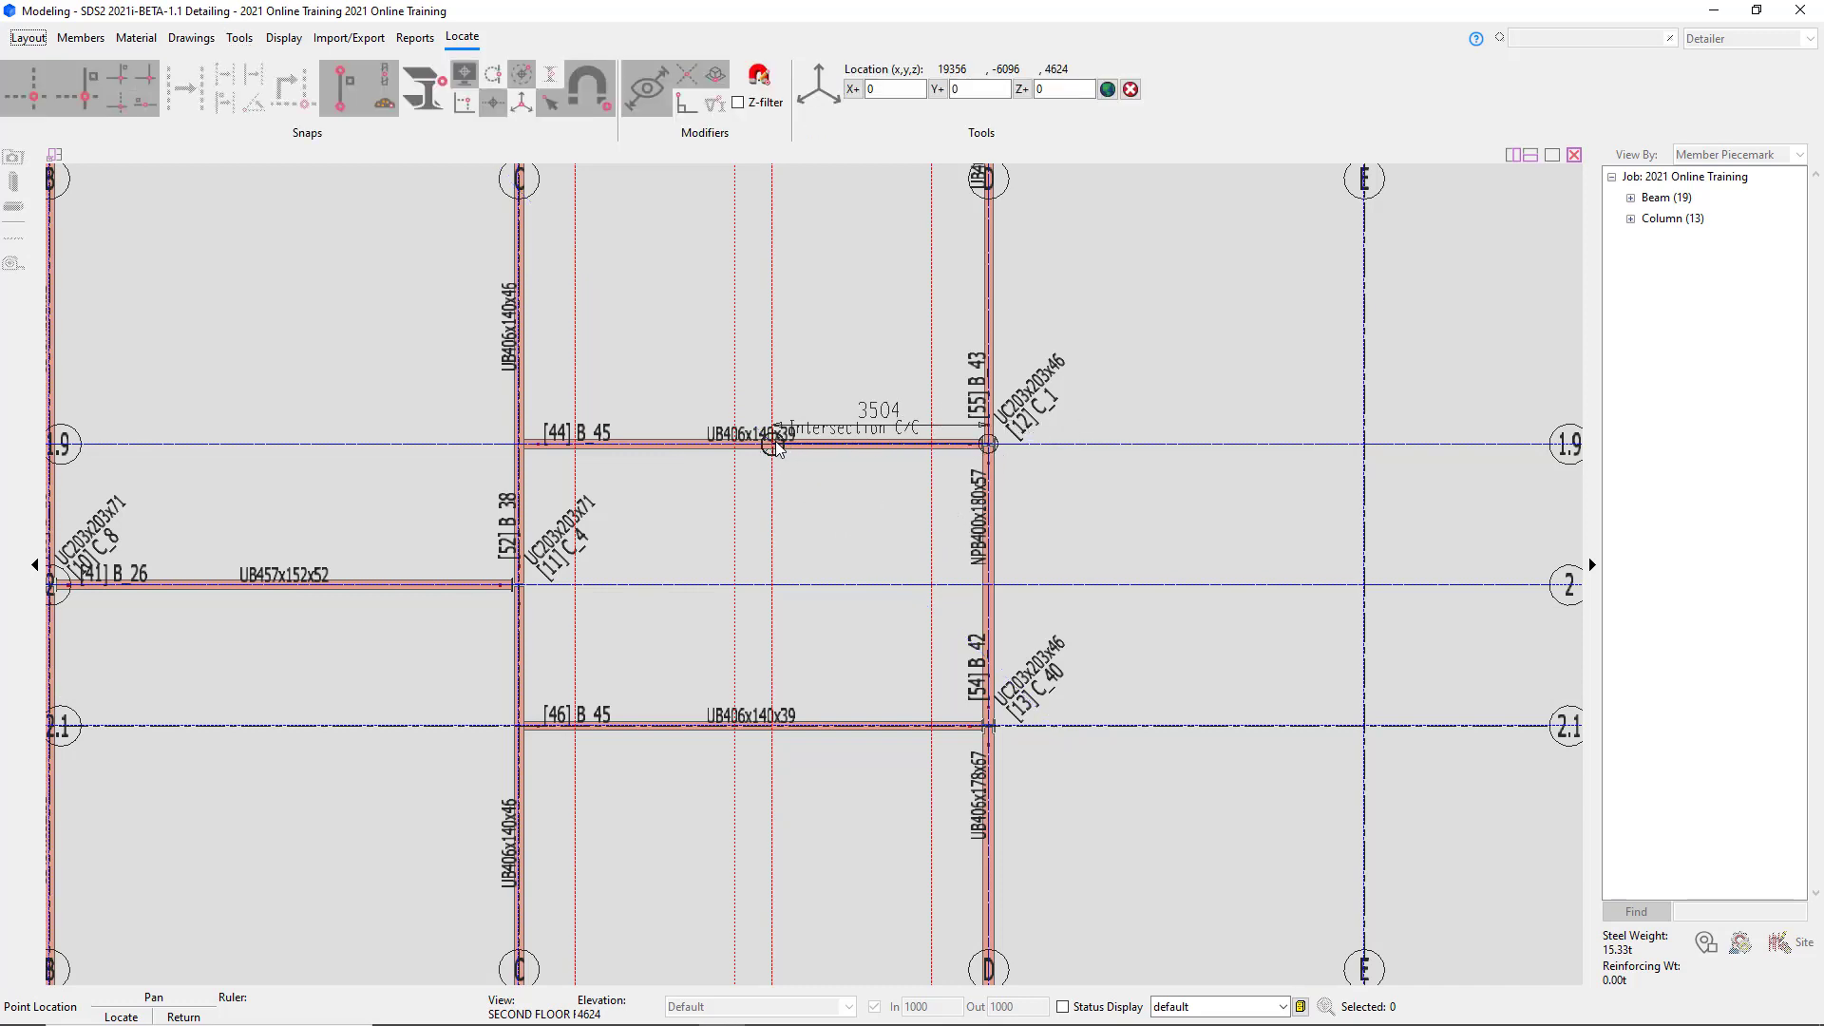
click(780, 432)
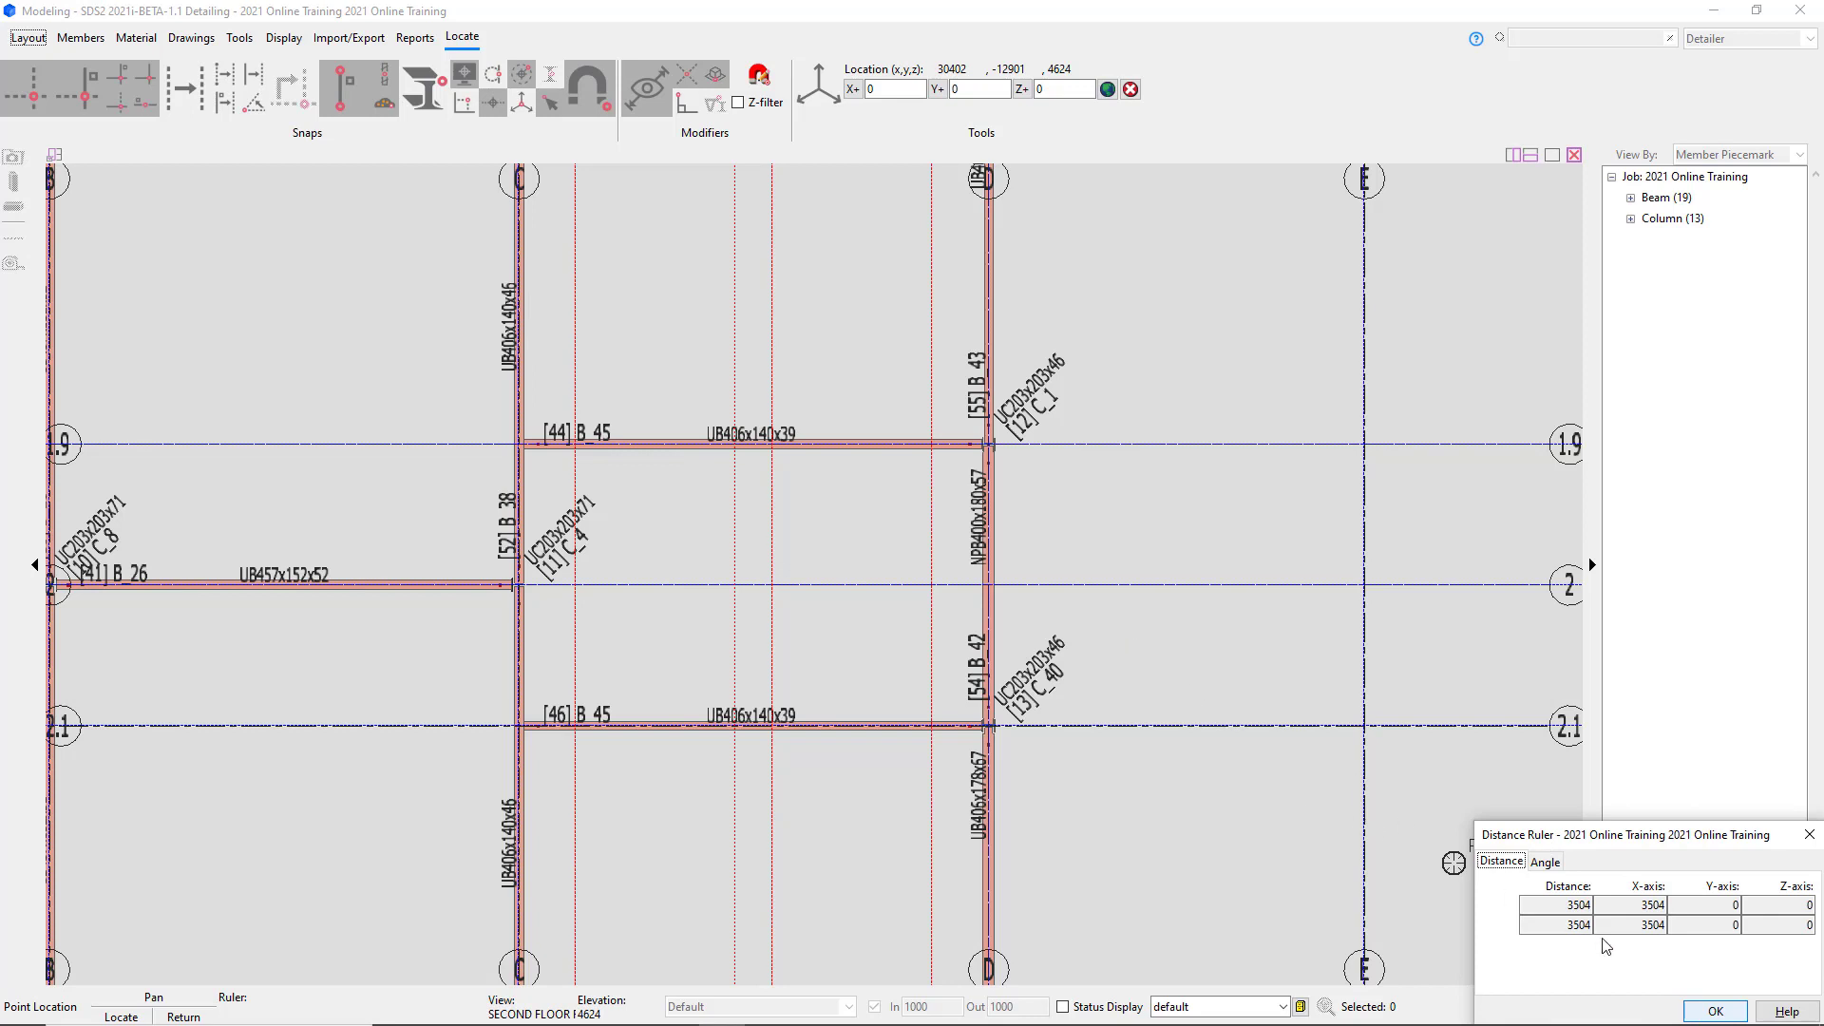
click(1714, 1011)
Measure along grid 1.9 from grid C to the second construction line from that grid.
click(121, 107)
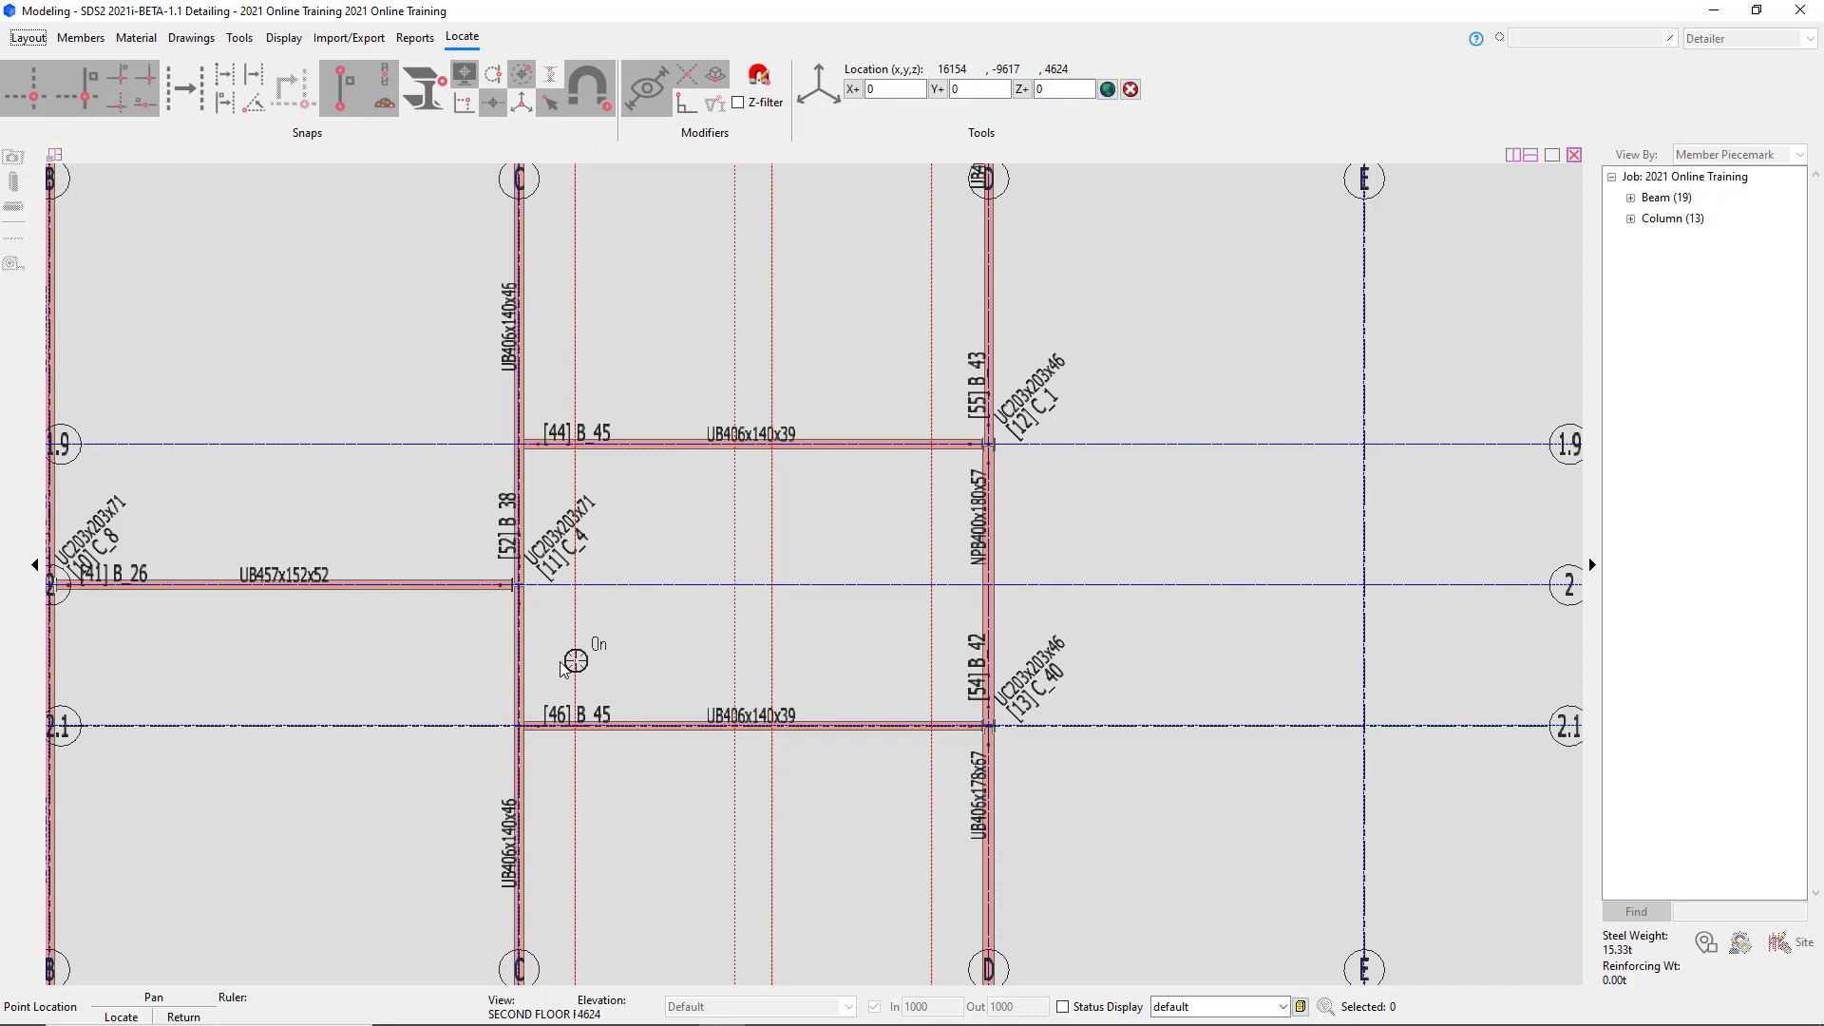
click(521, 444)
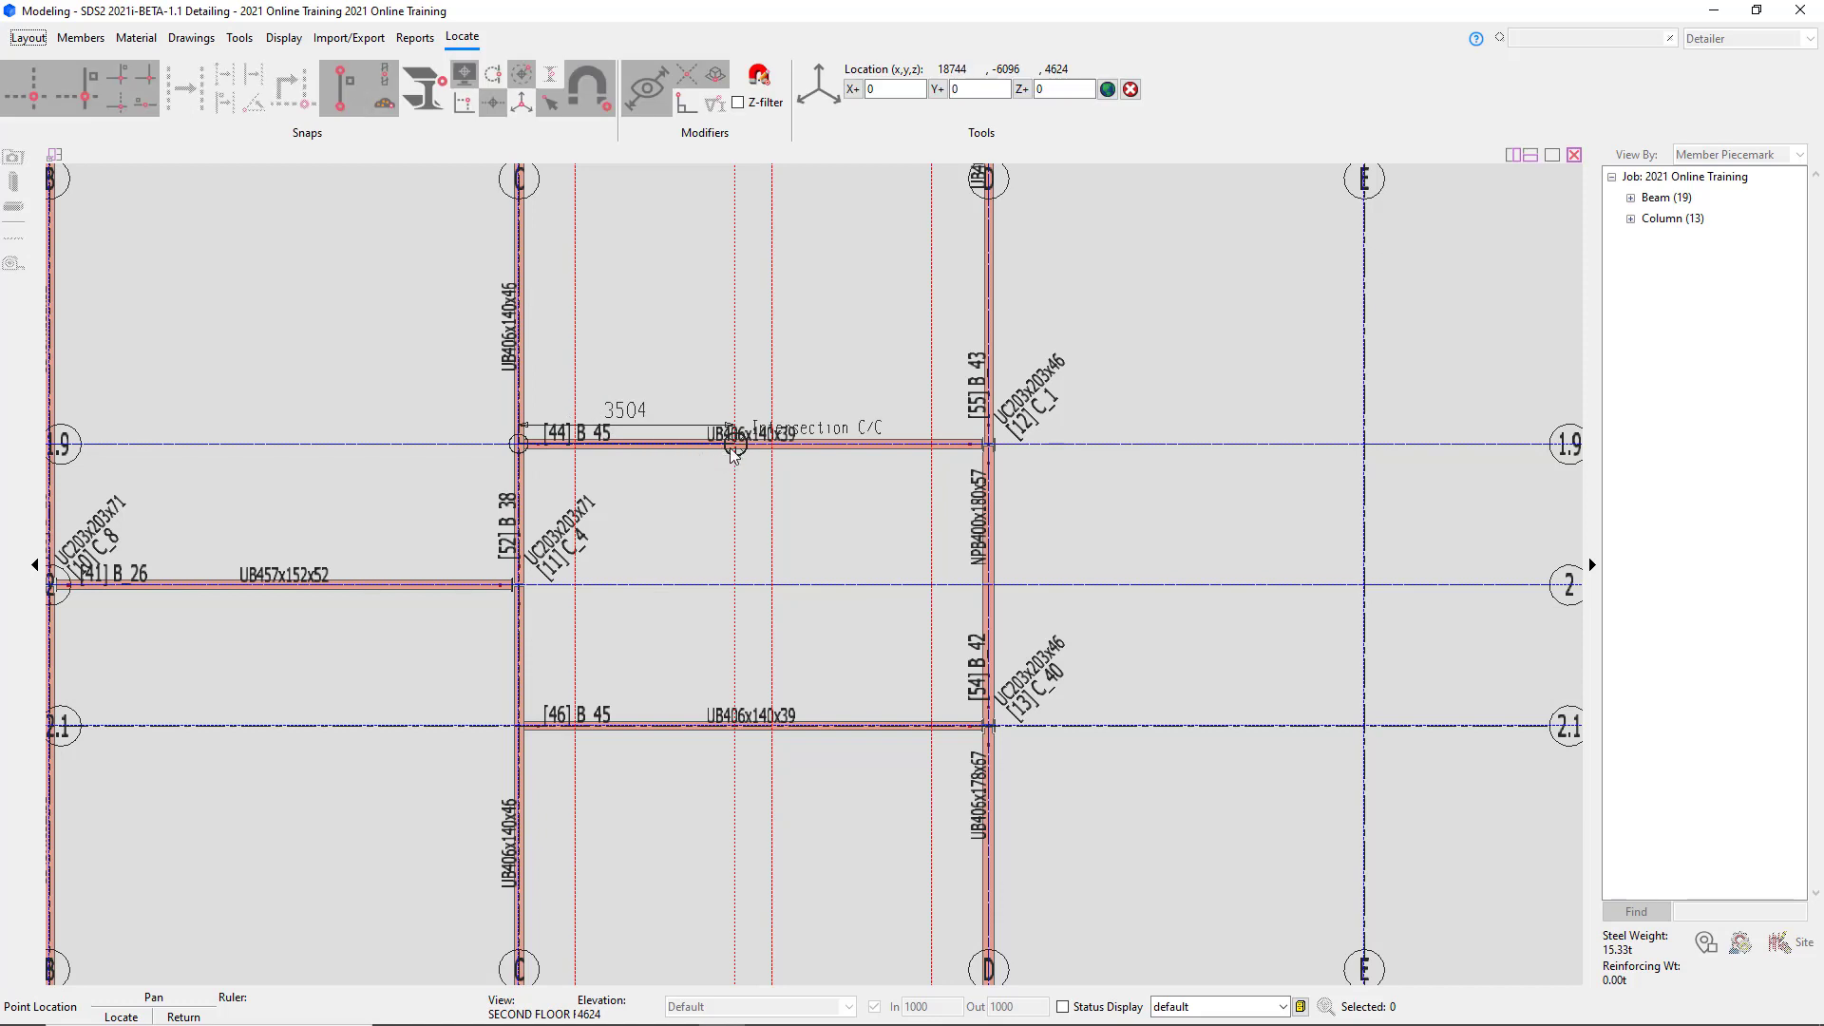
click(731, 448)
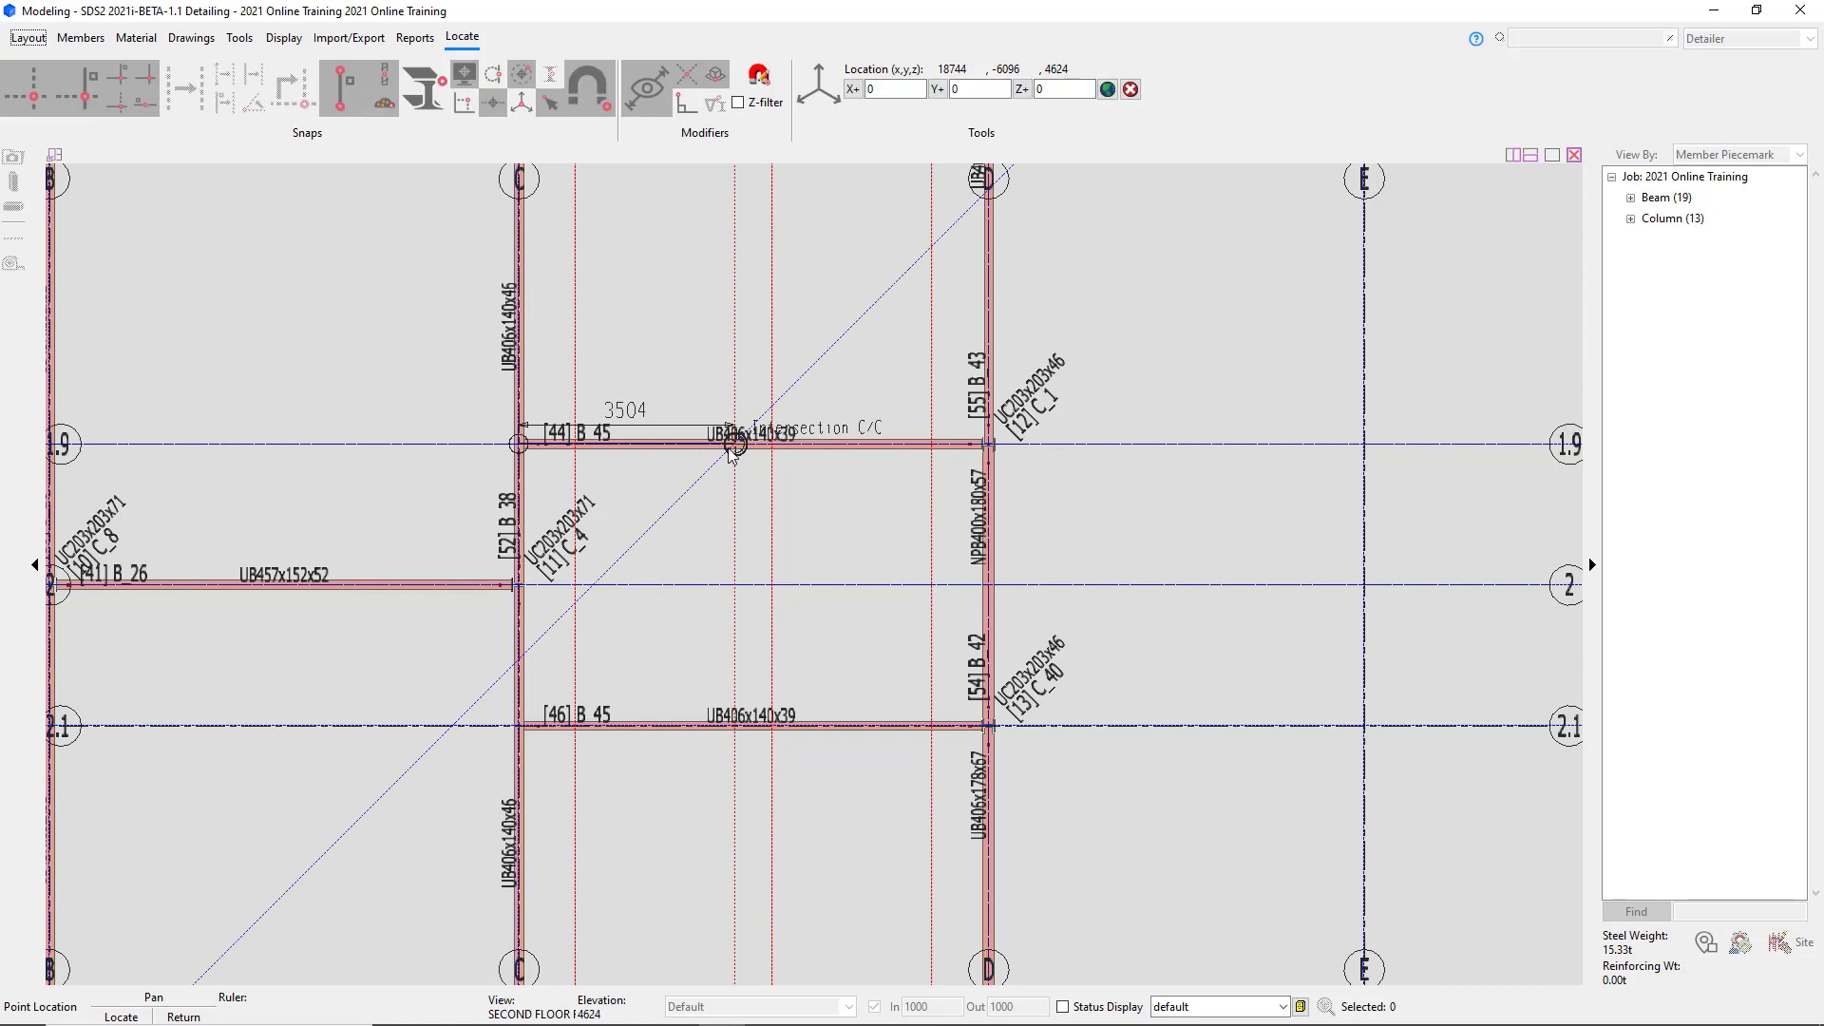
right_click(731, 447)
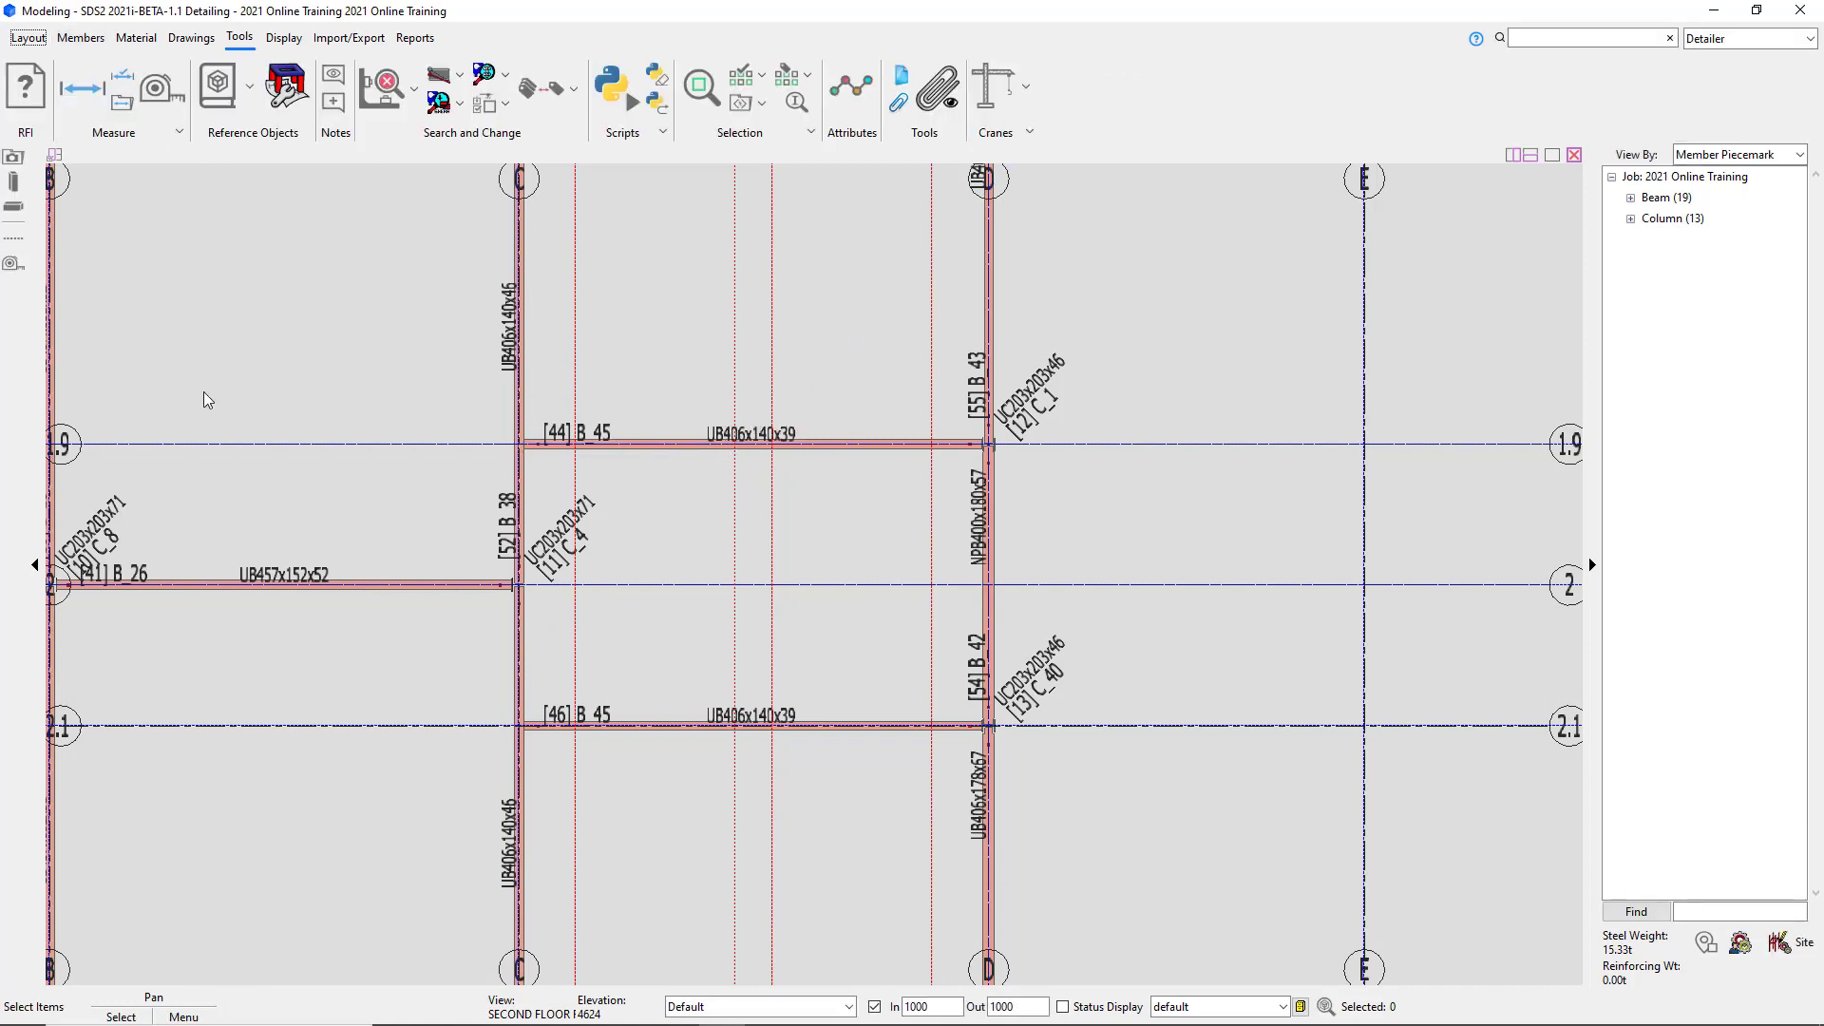
Add a UB406x140x39 diagonal beam from grid 2.1 at the construction line nearest grid C to grid 1.9 at the second line from C.
click(78, 38)
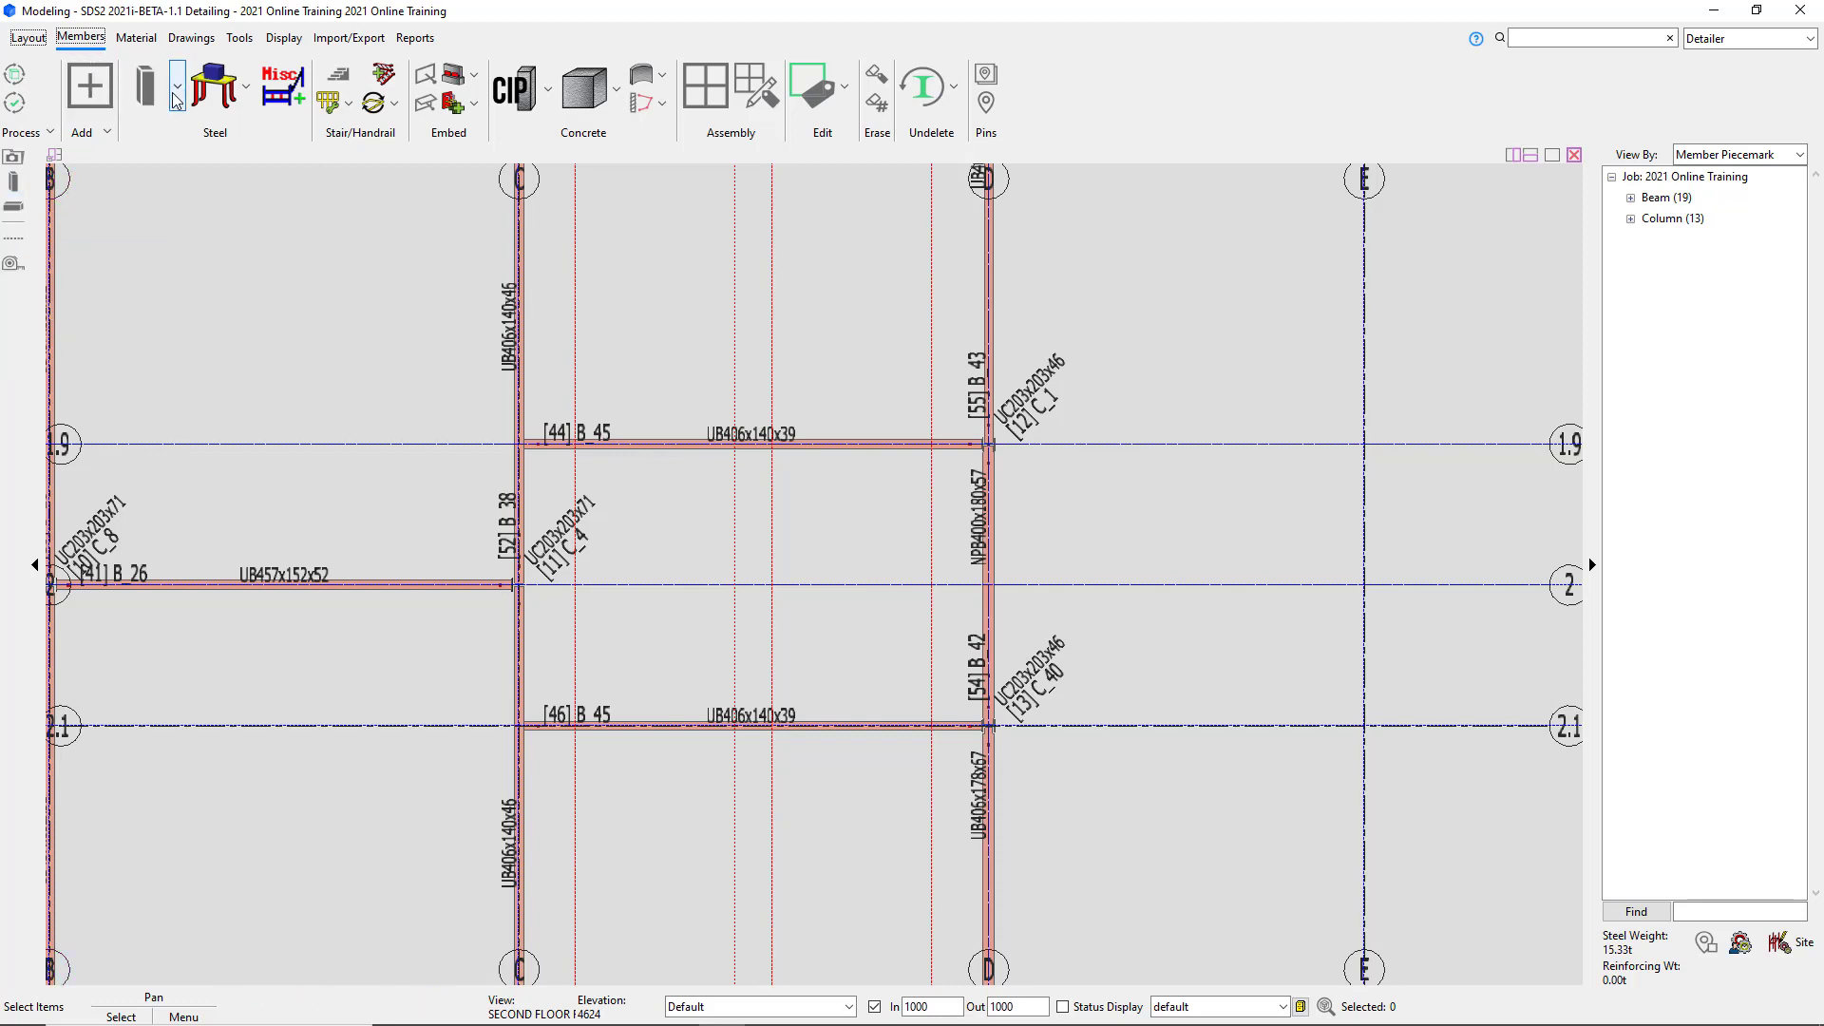
click(214, 88)
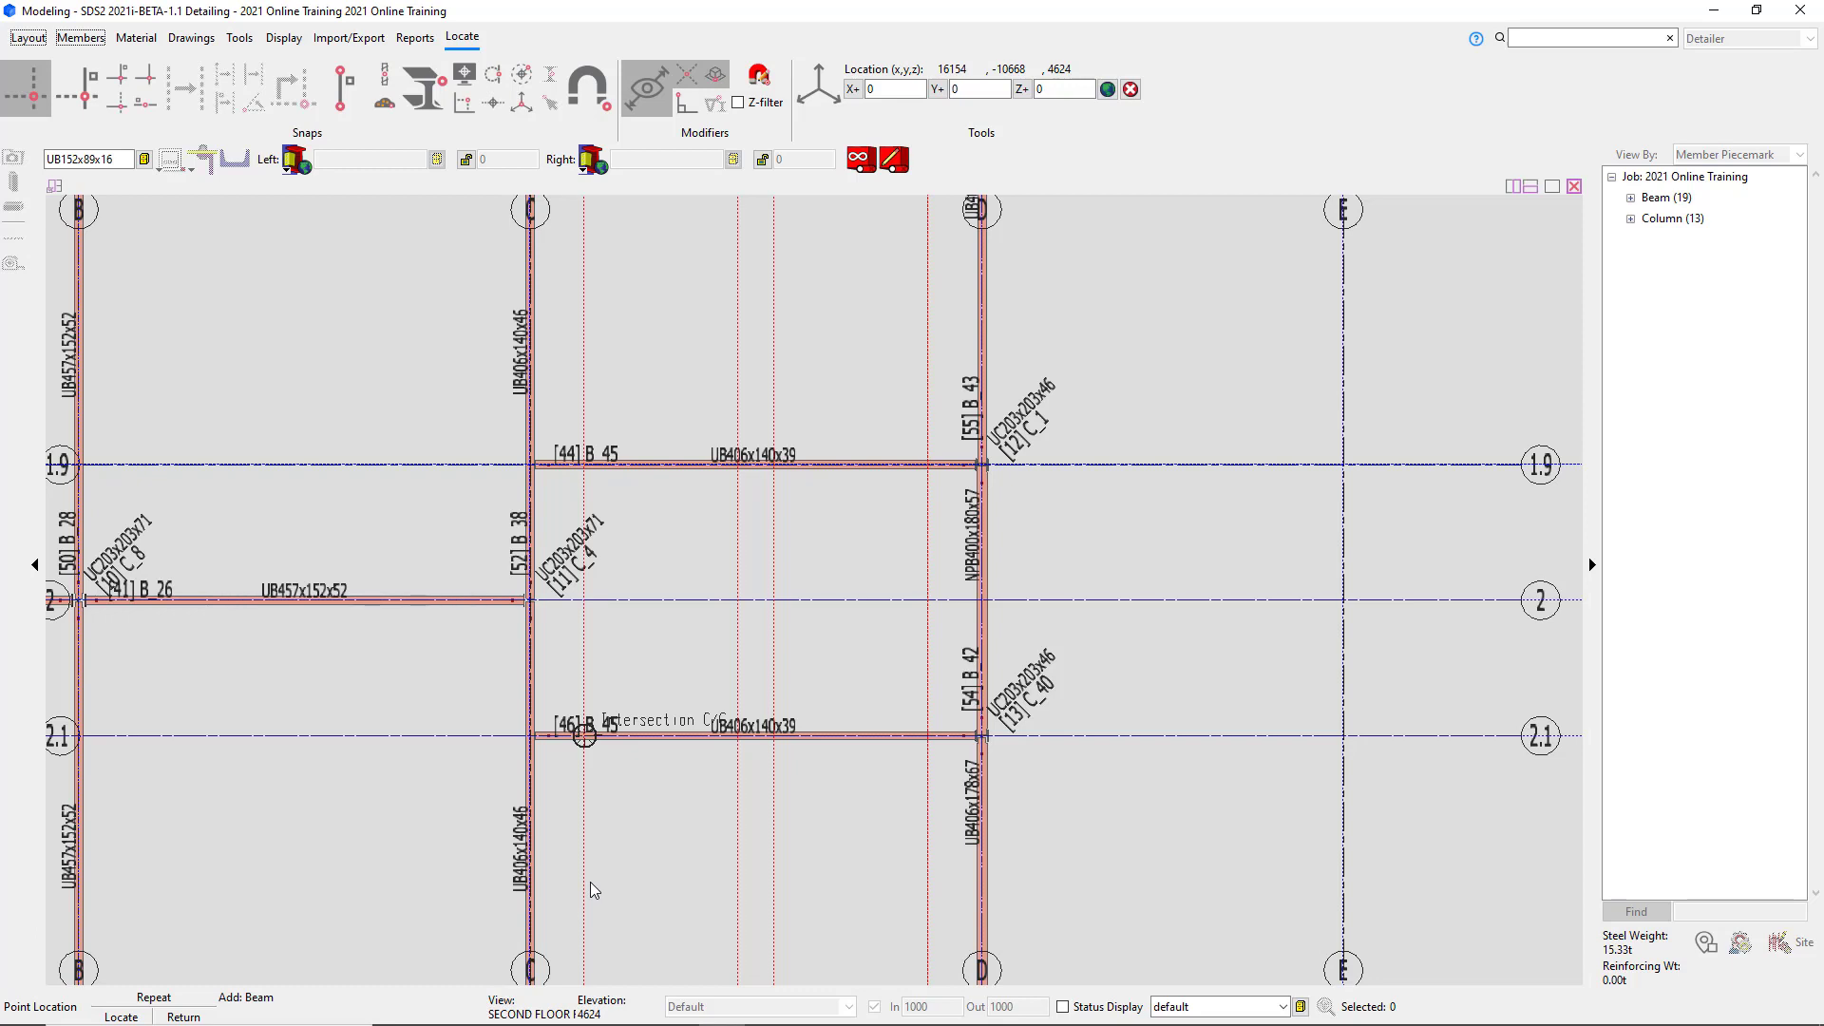
click(168, 160)
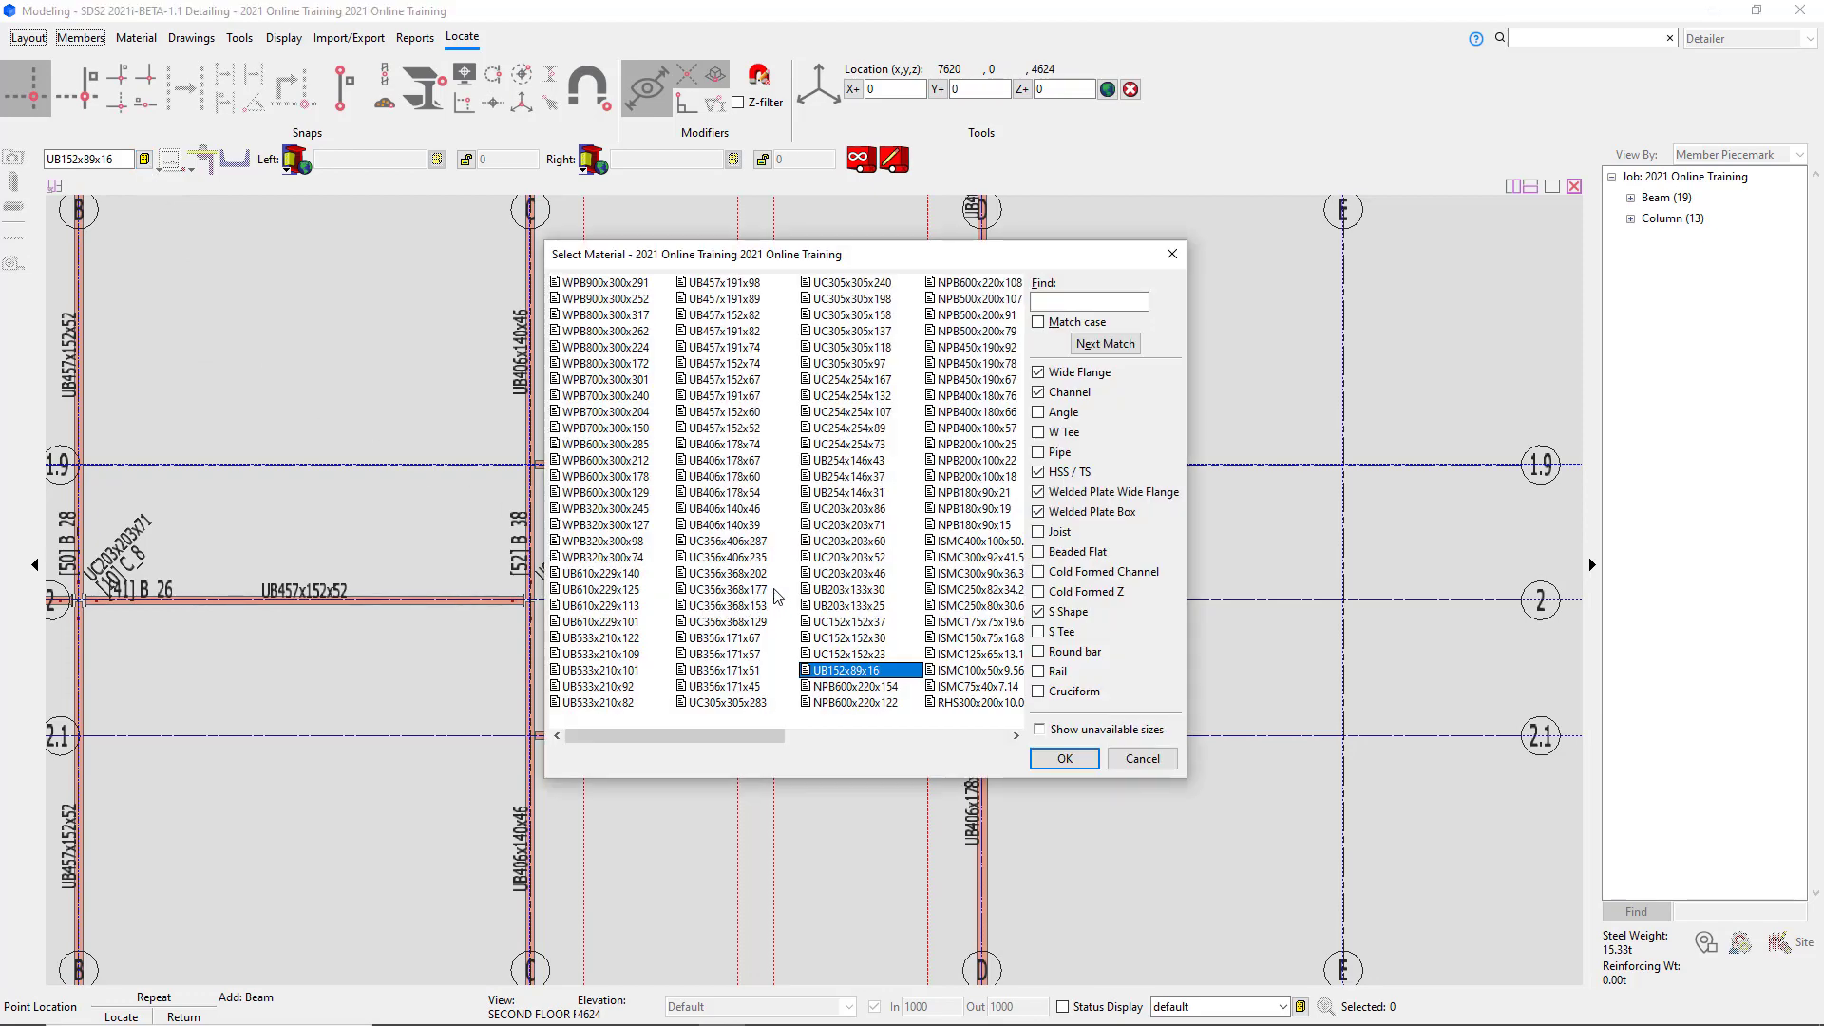
click(742, 525)
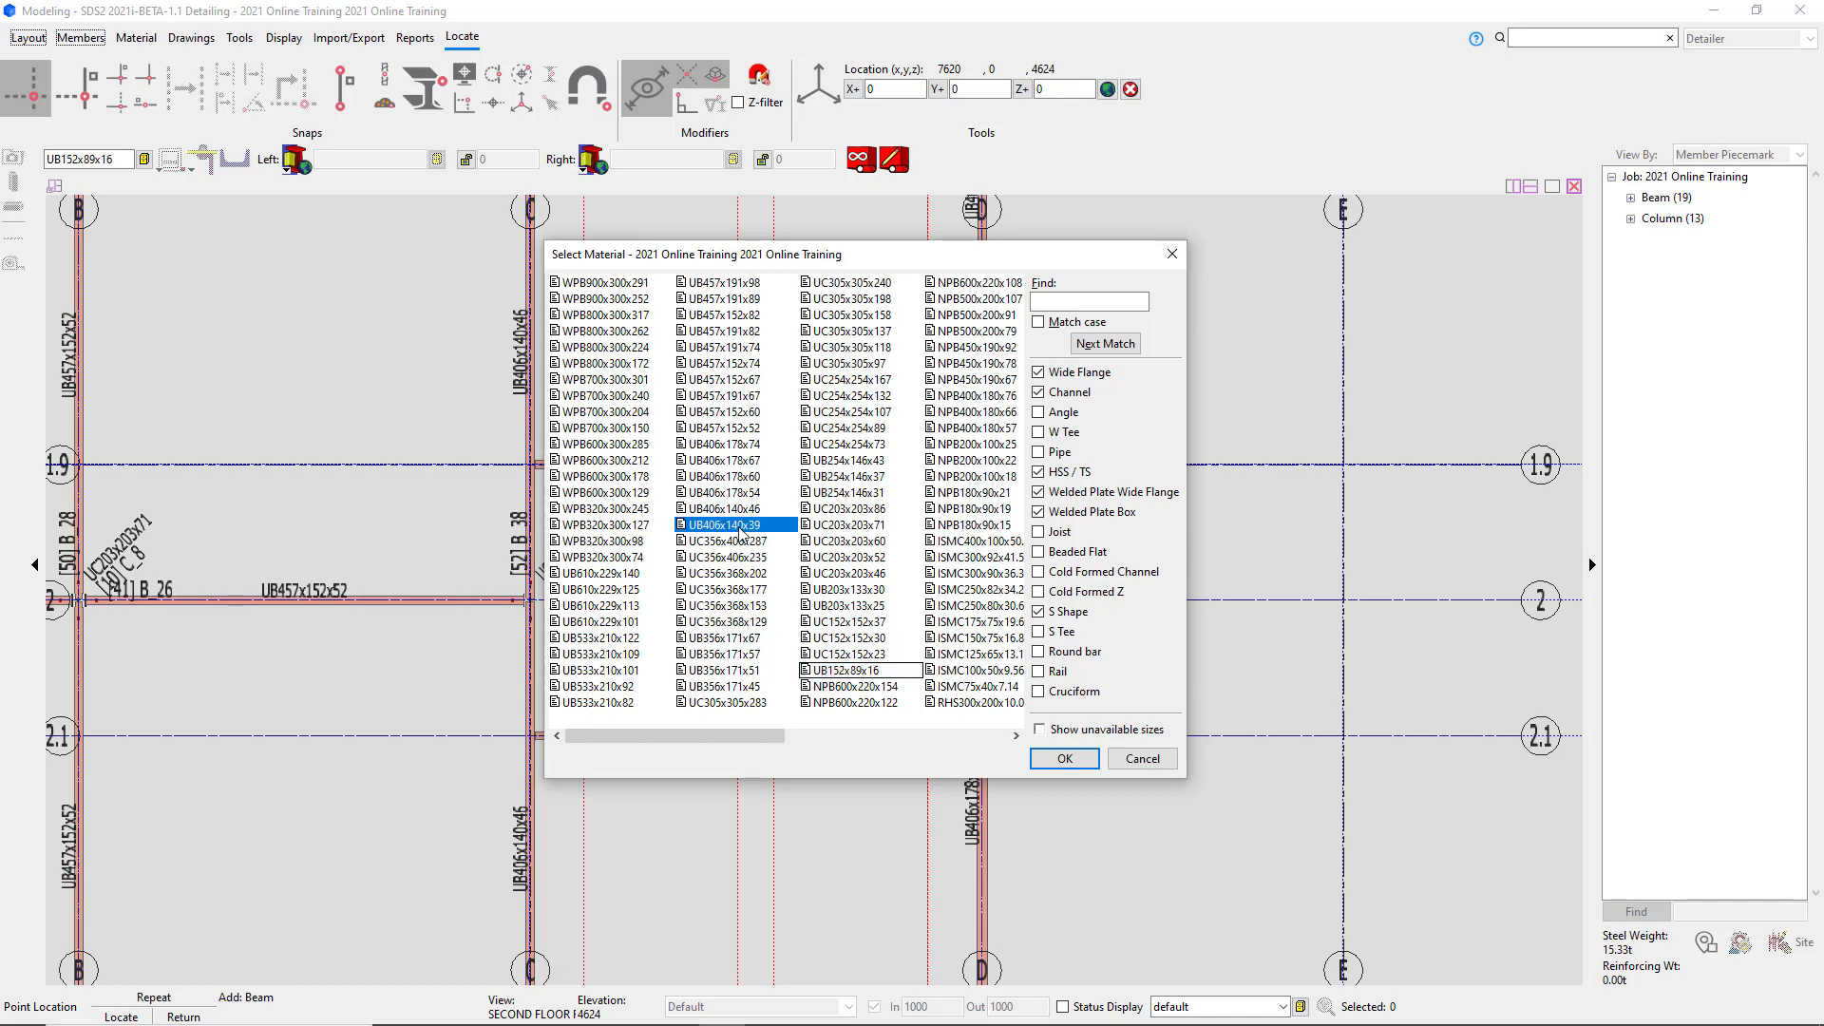
click(1064, 758)
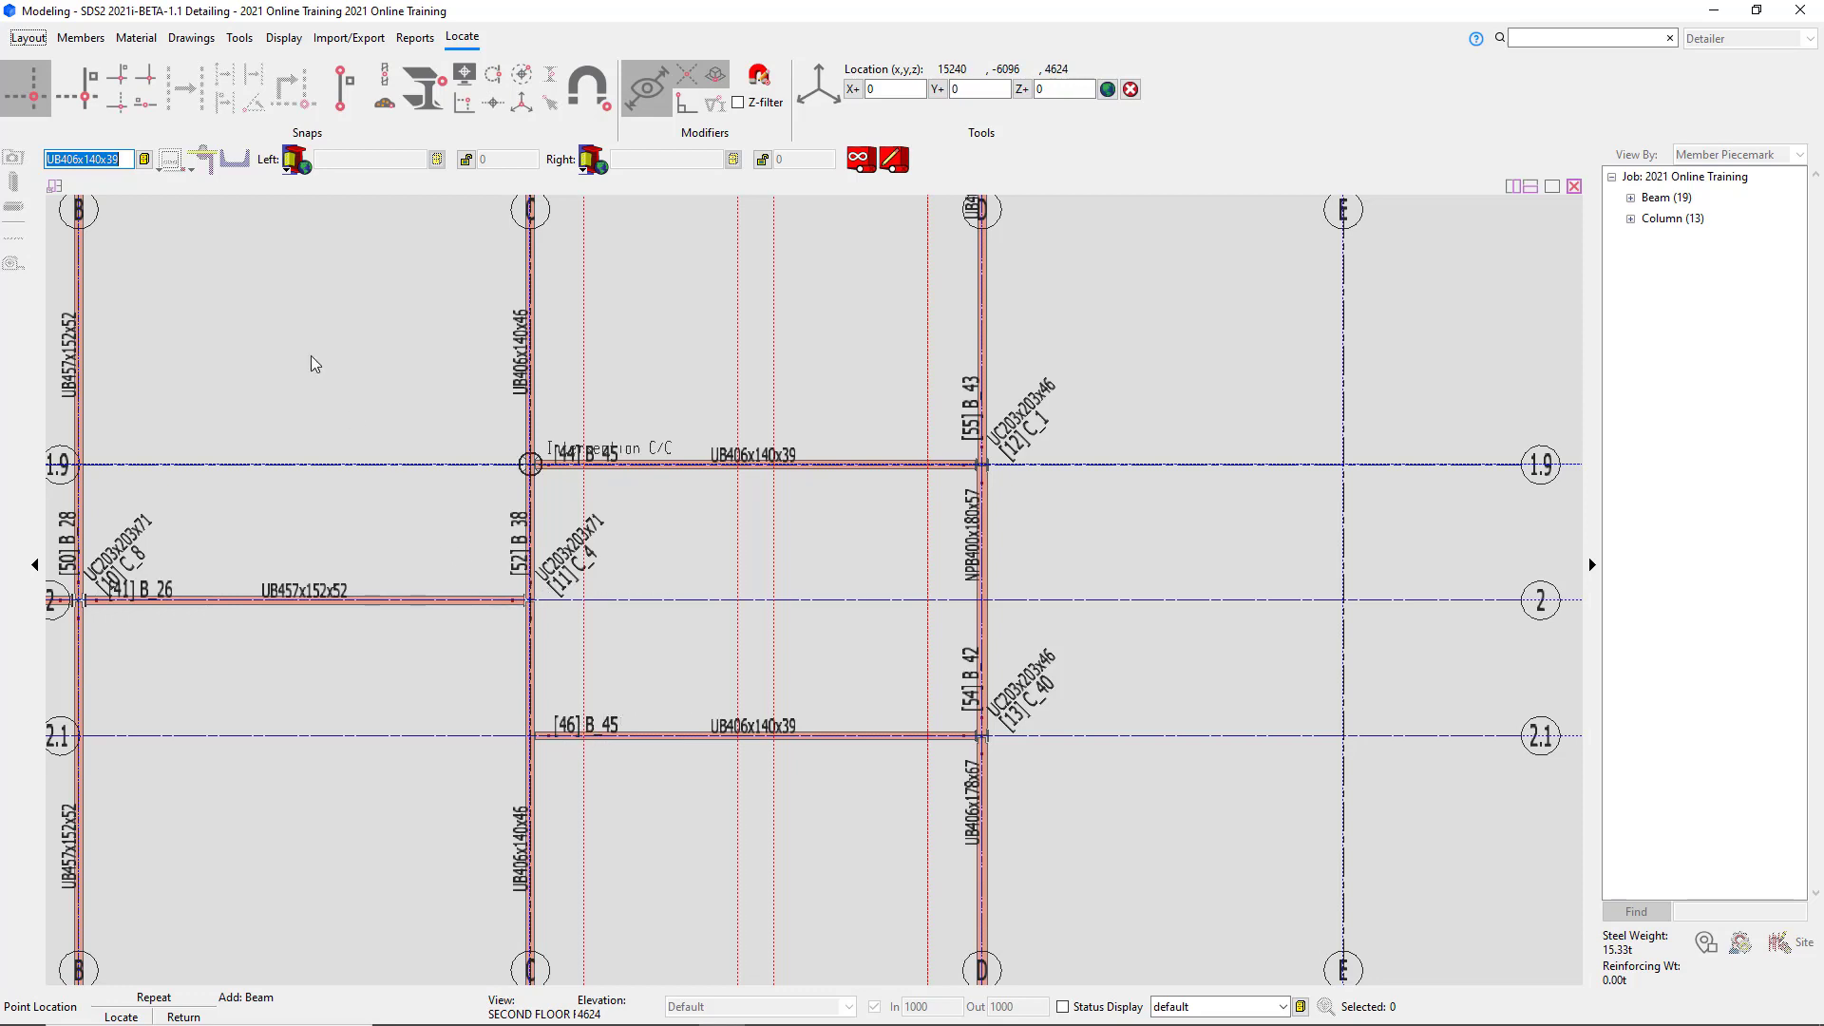
click(28, 105)
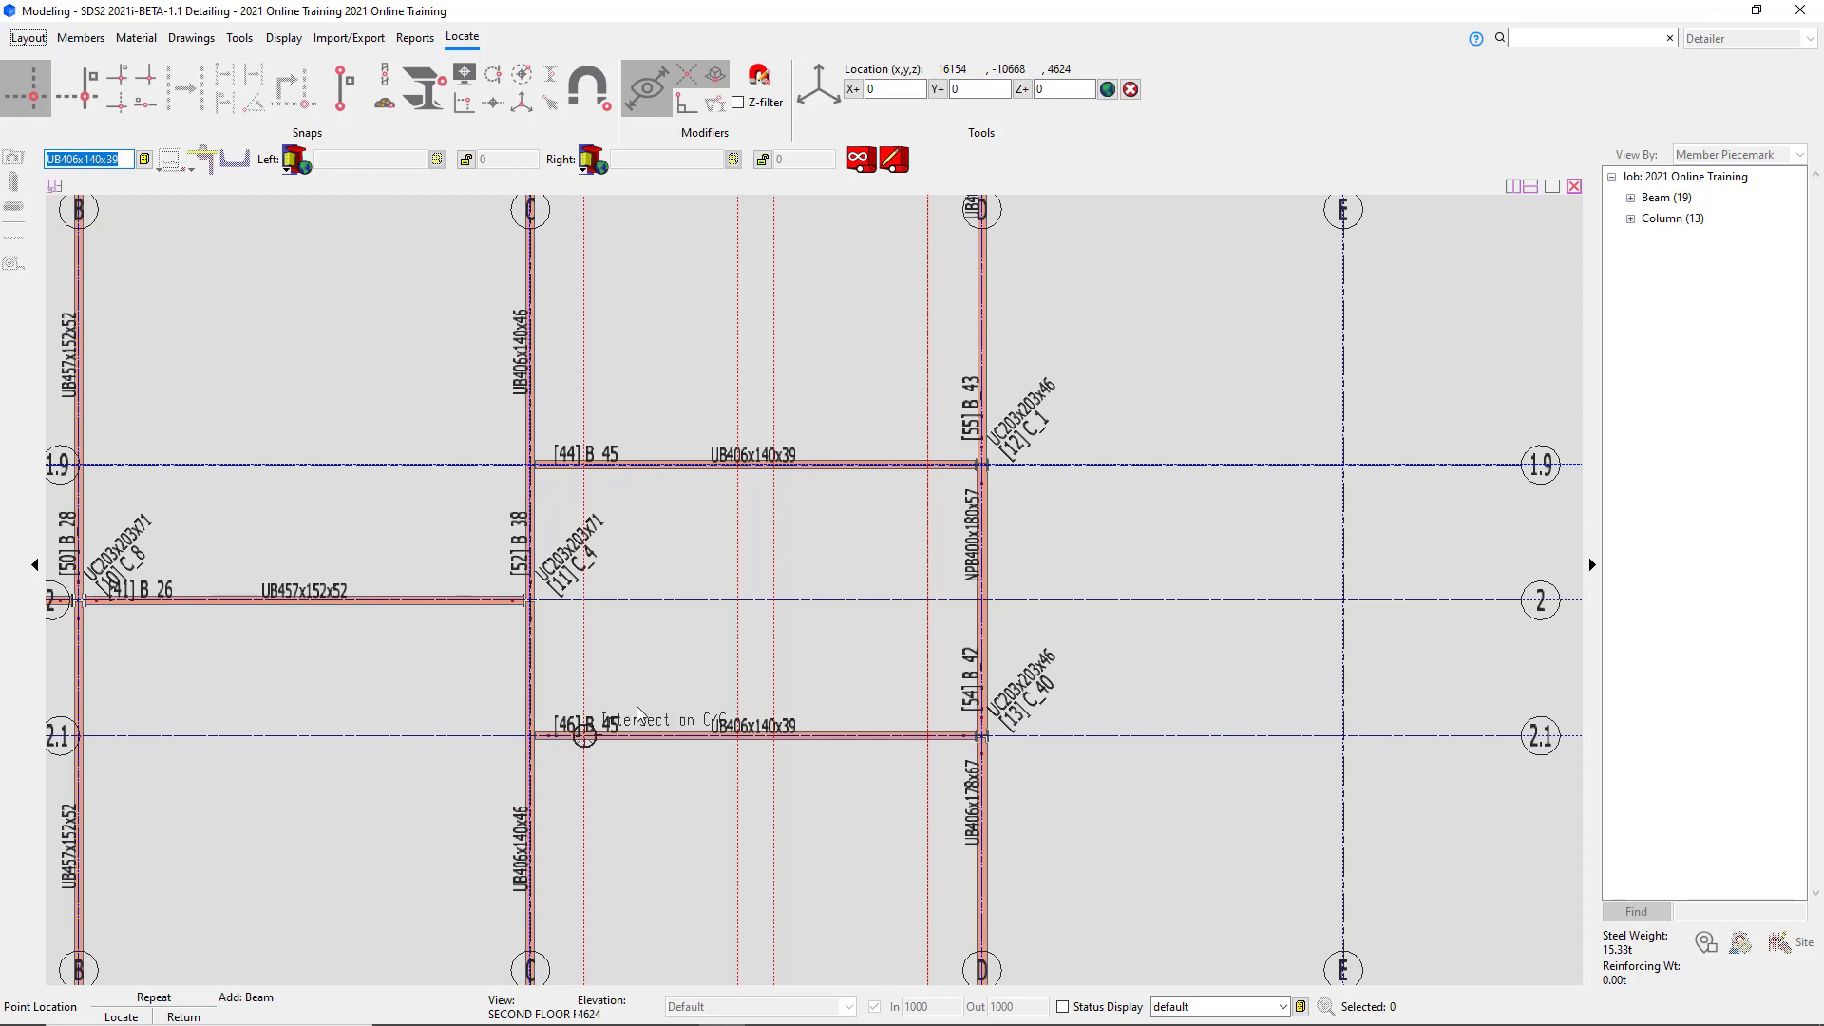
click(585, 738)
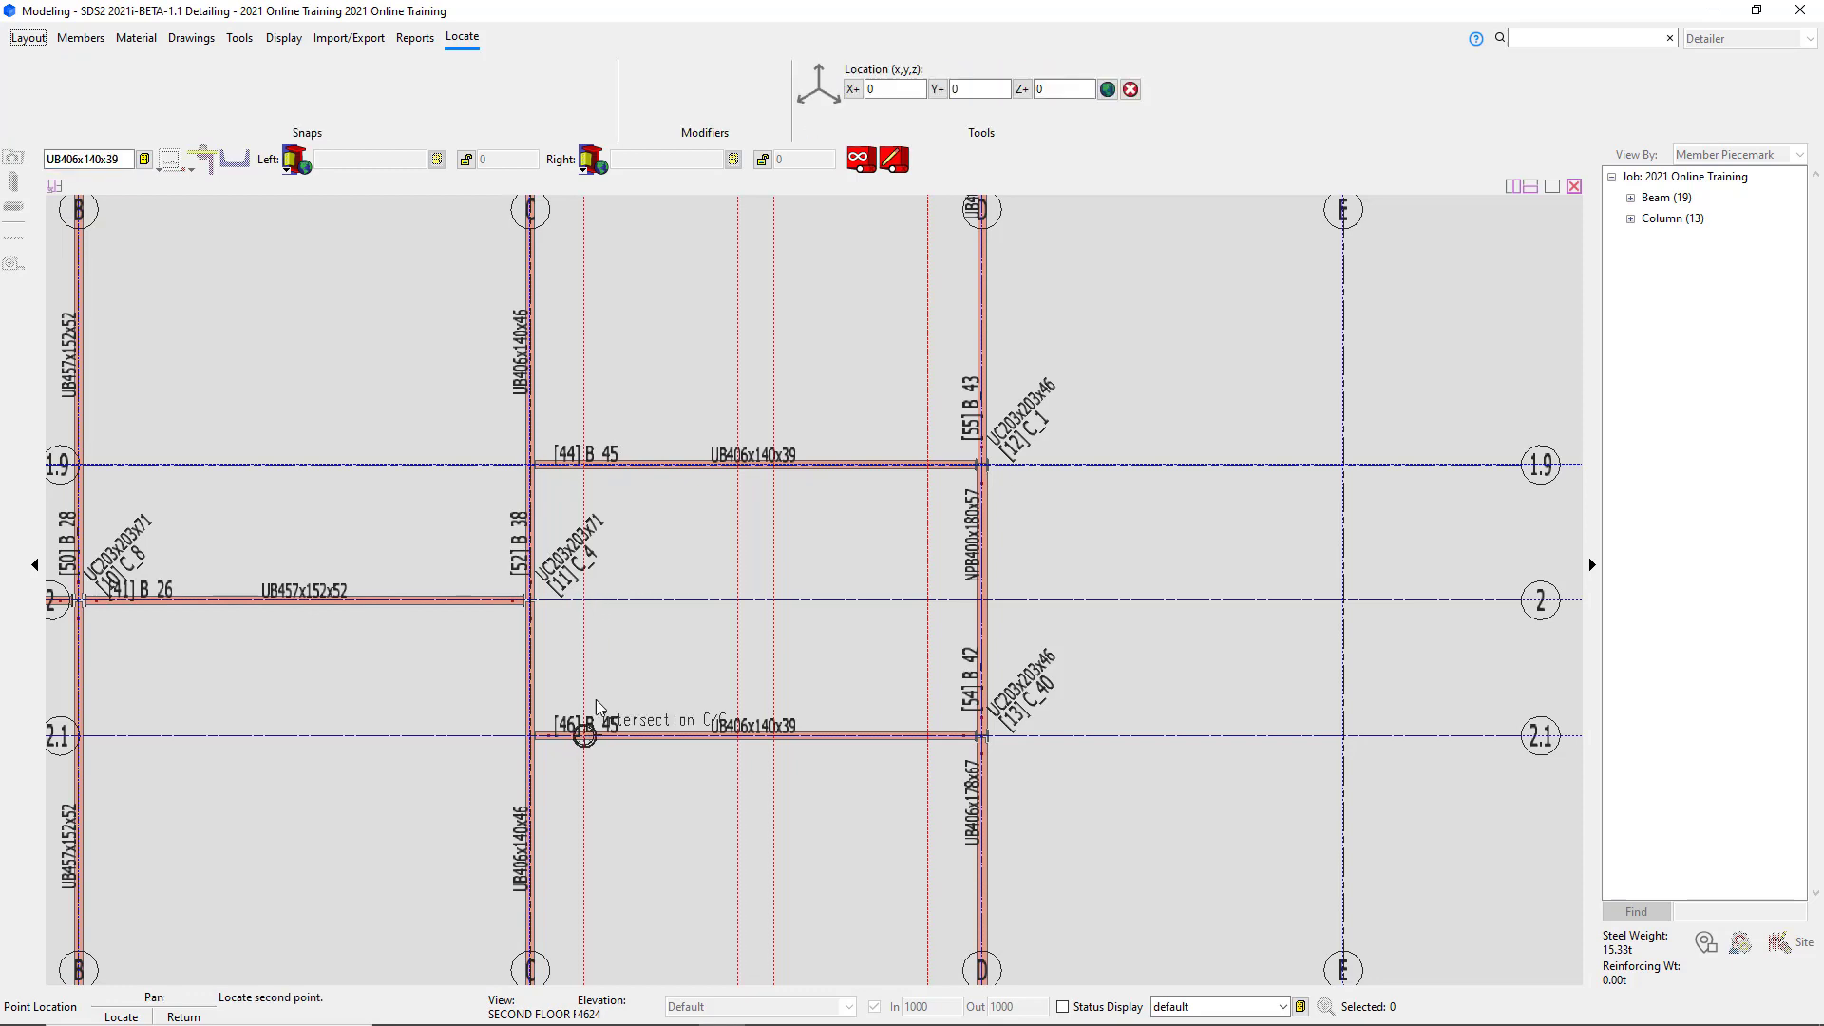
click(738, 466)
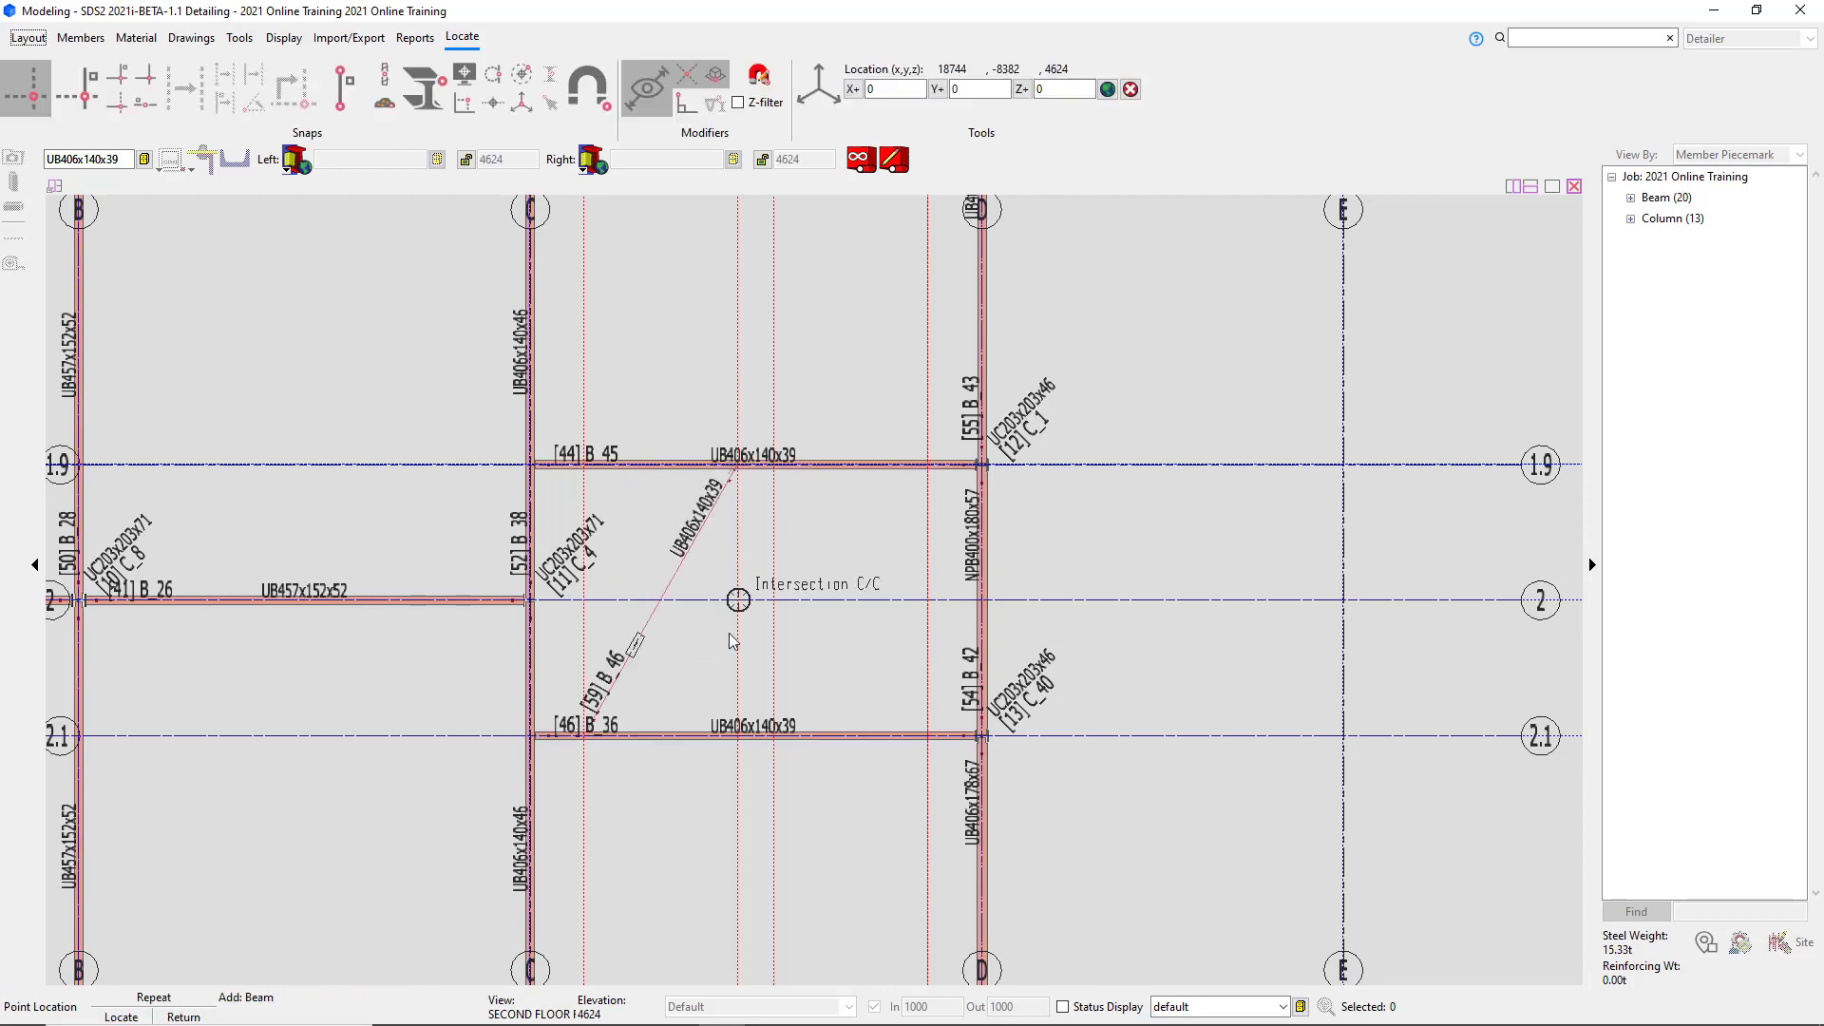
Add a second UB406x140x39 diagonal beam from grid 1.9 at the third construction line from C to grid 2.1 at the line nearest D.
scroll(877, 627, up, 2)
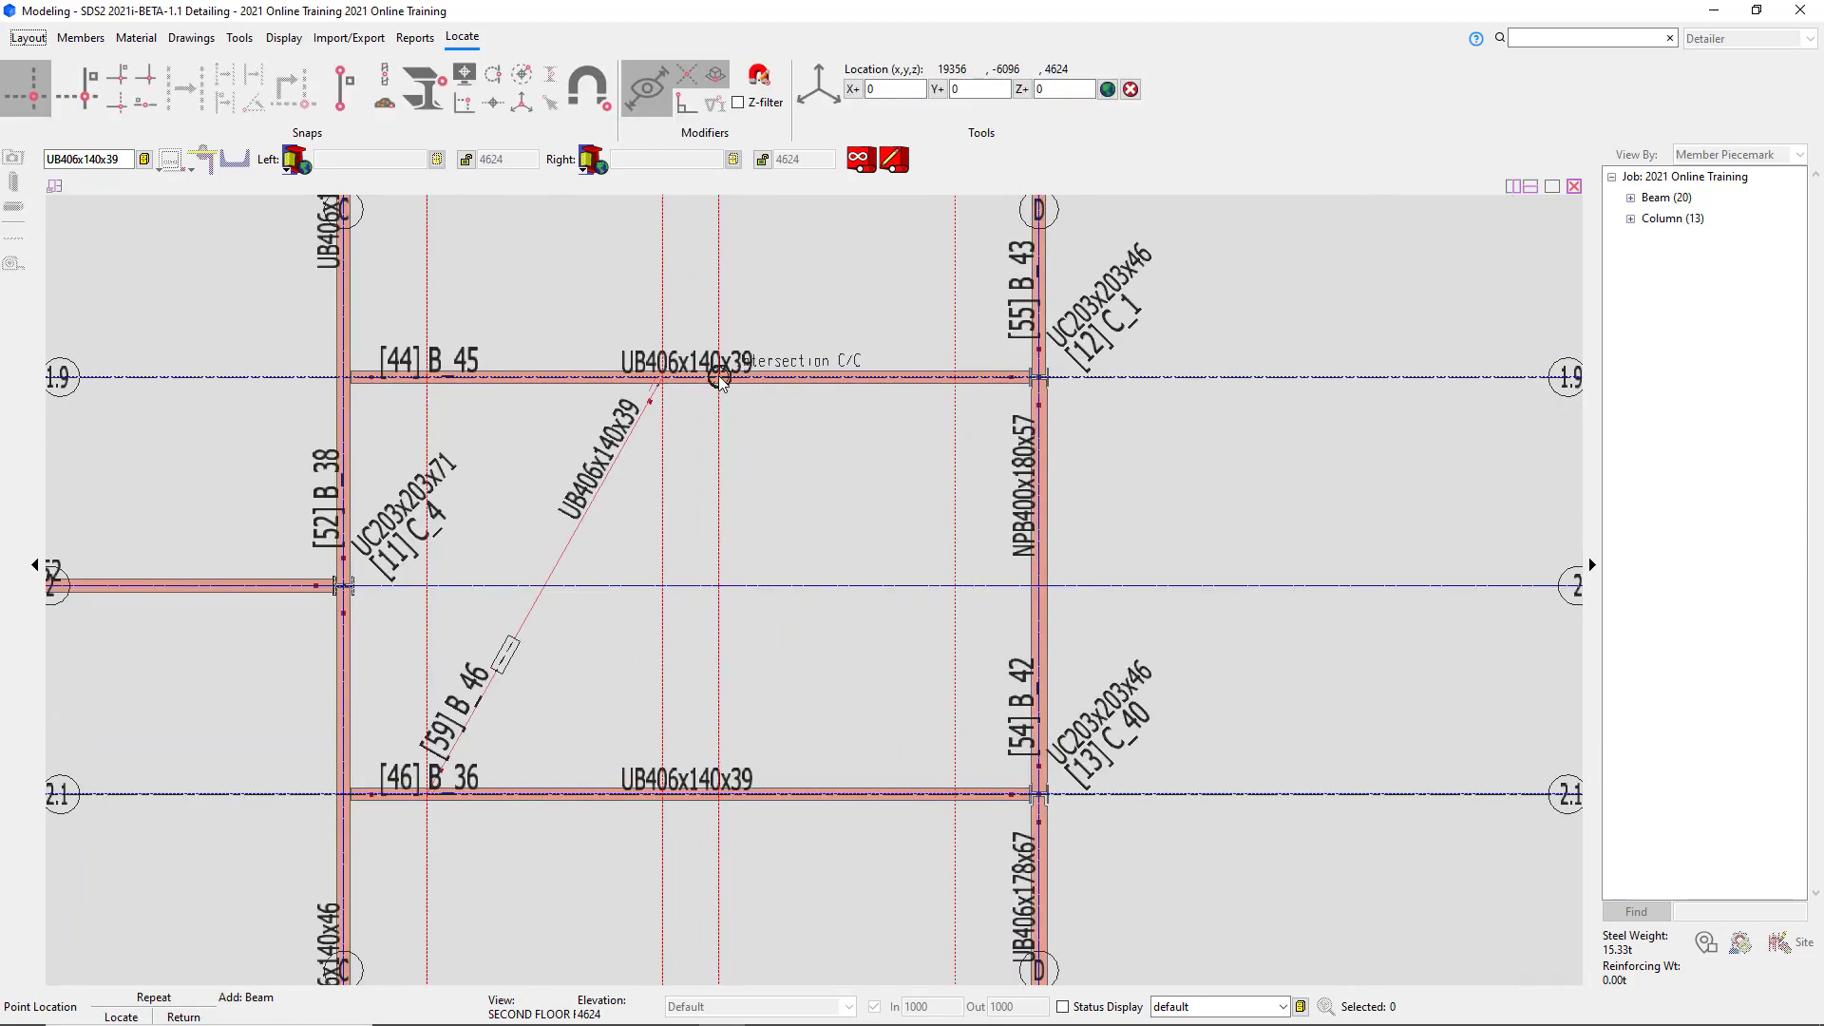
click(719, 377)
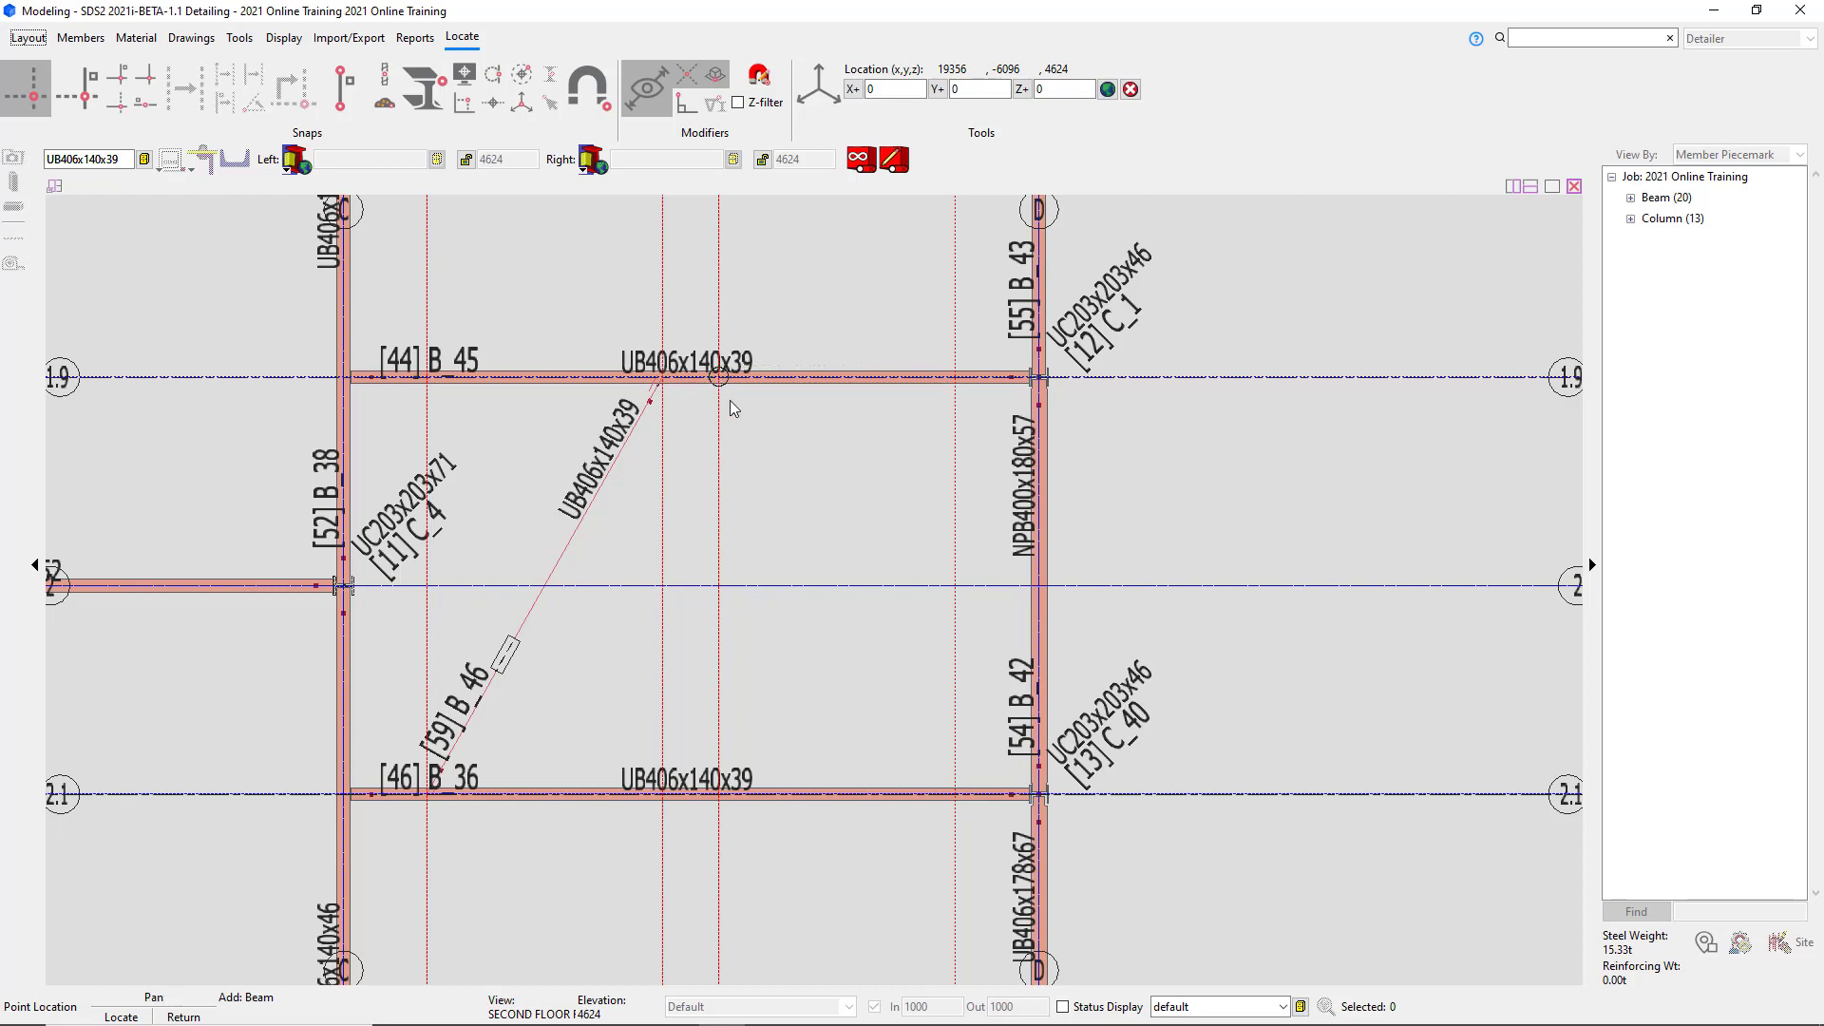
click(957, 794)
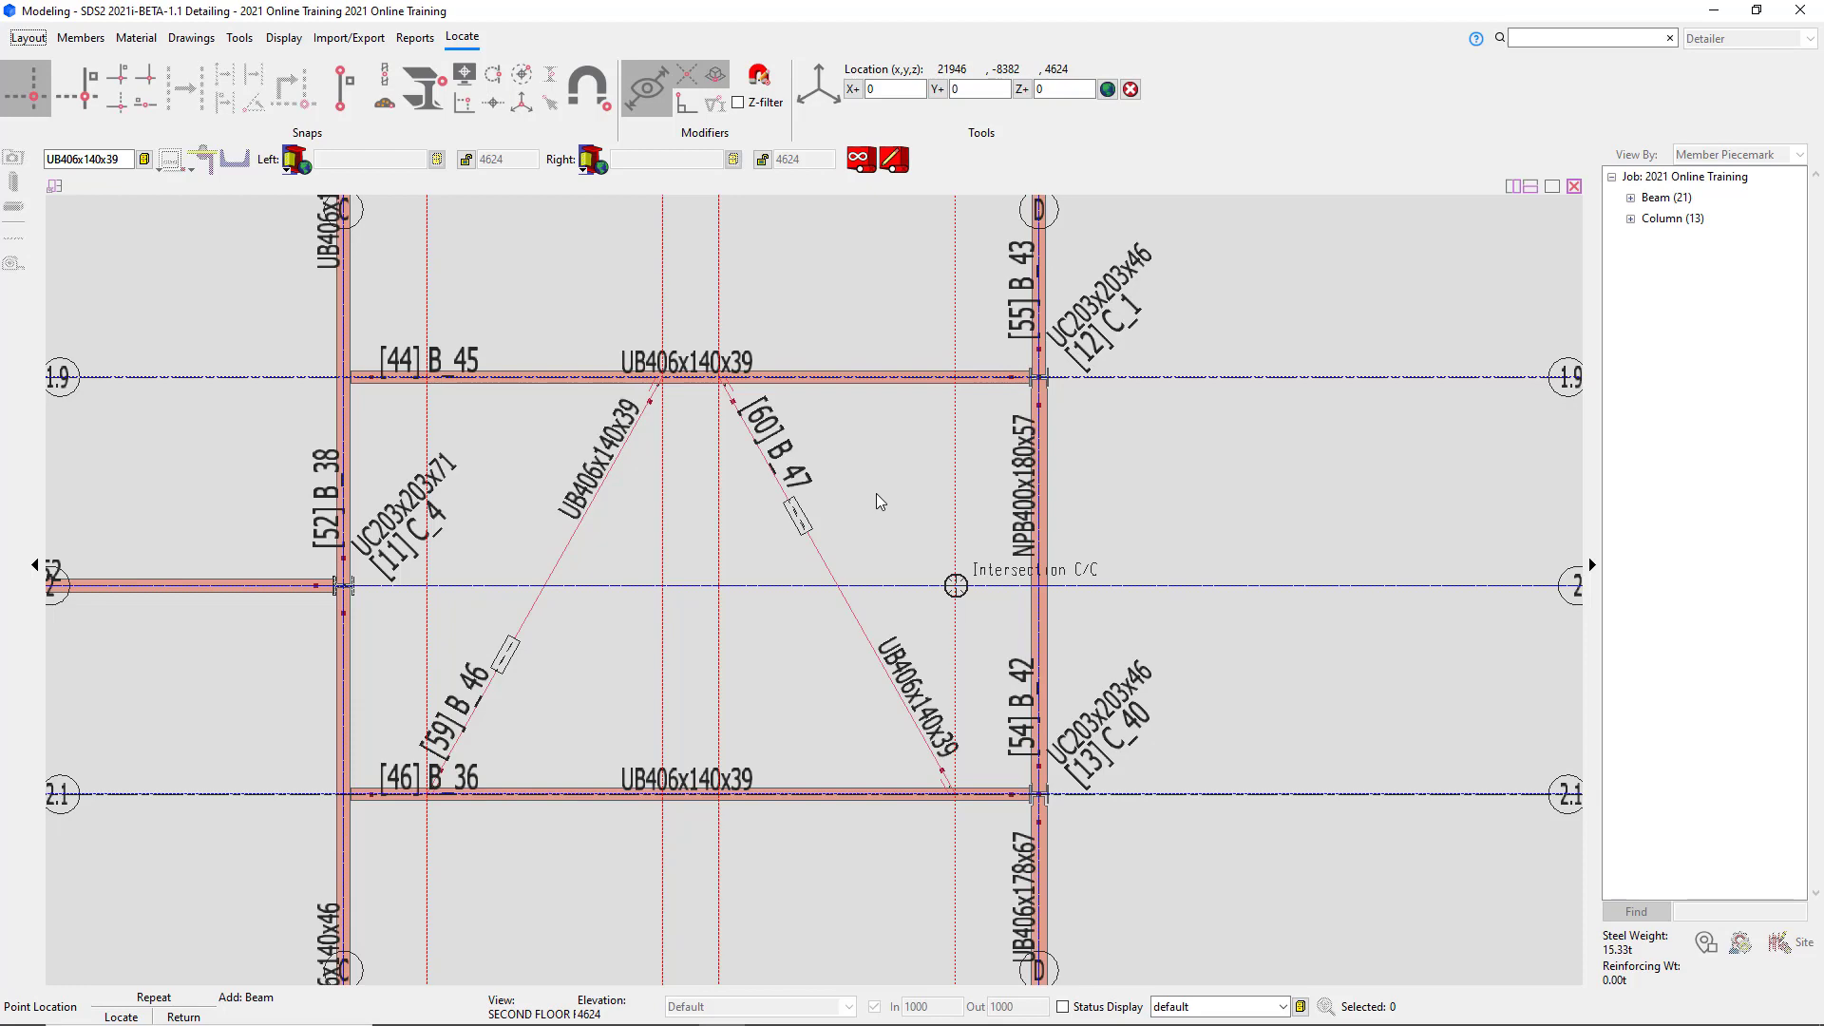
right_click(876, 494)
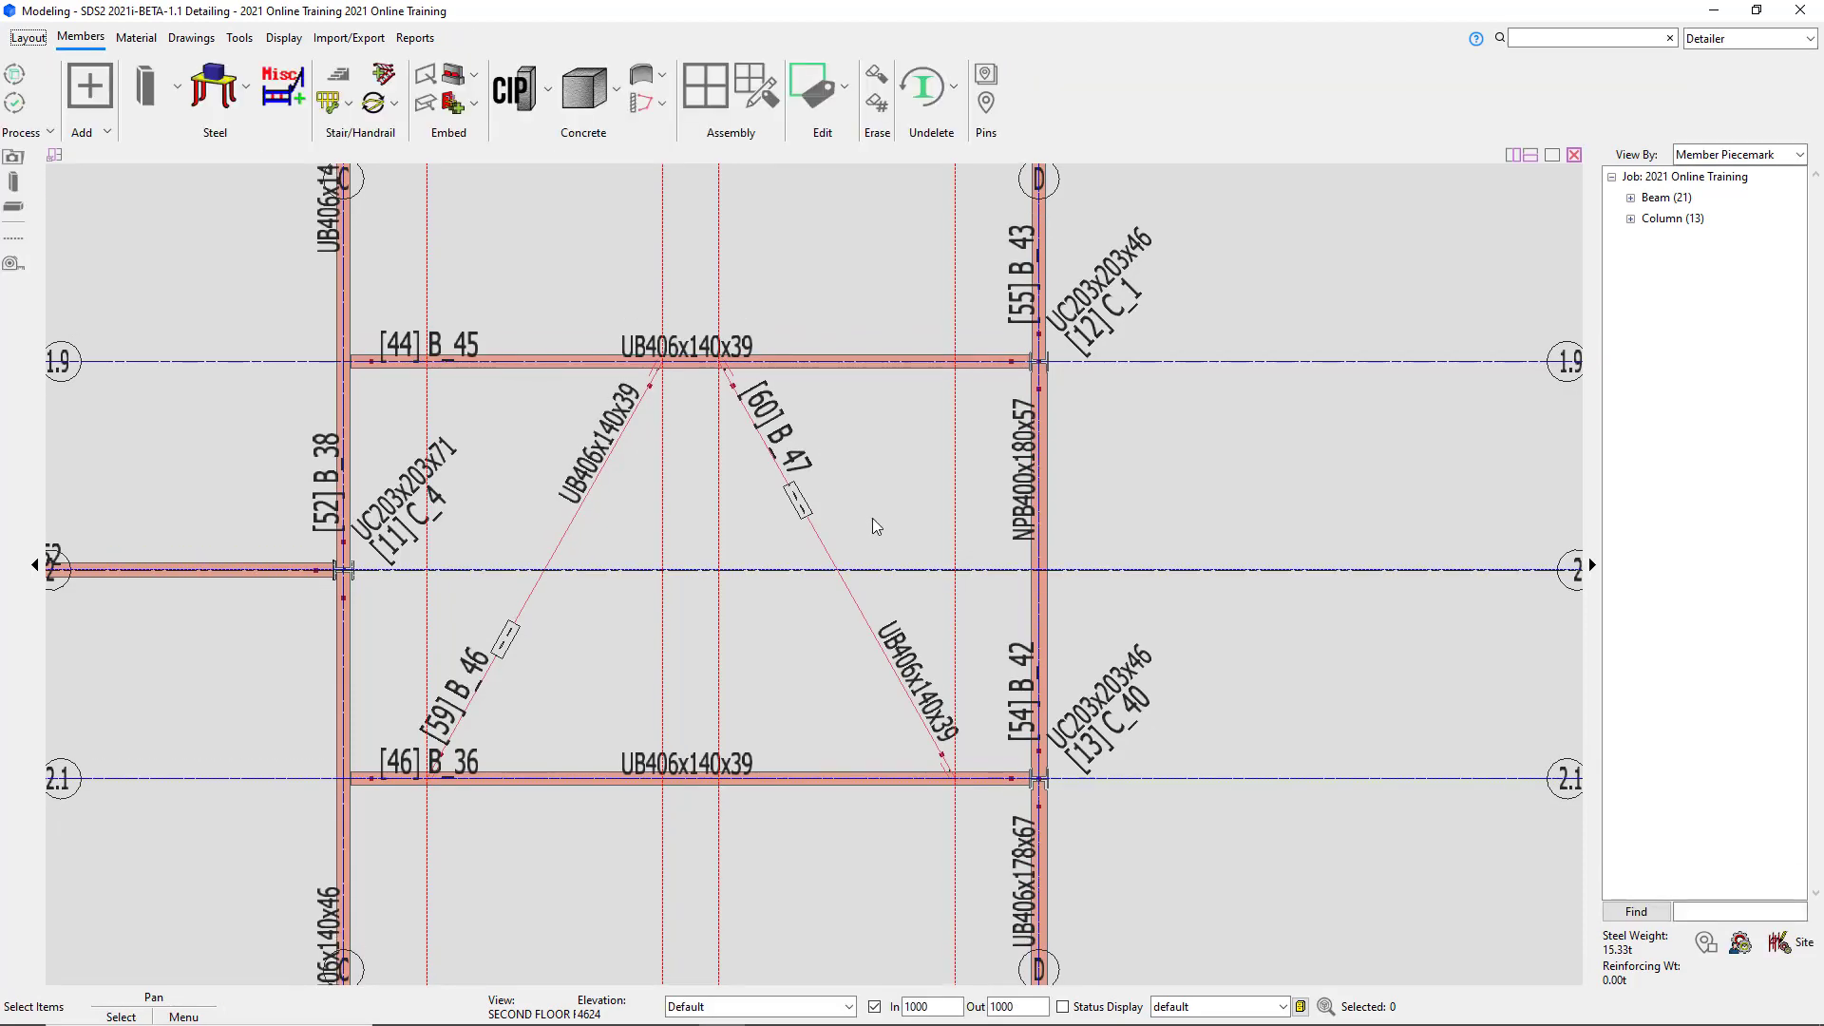
Examine the two diagonal beams and their ends at grid 1.9 in the second-floor plan.
scroll(872, 519, down, 3)
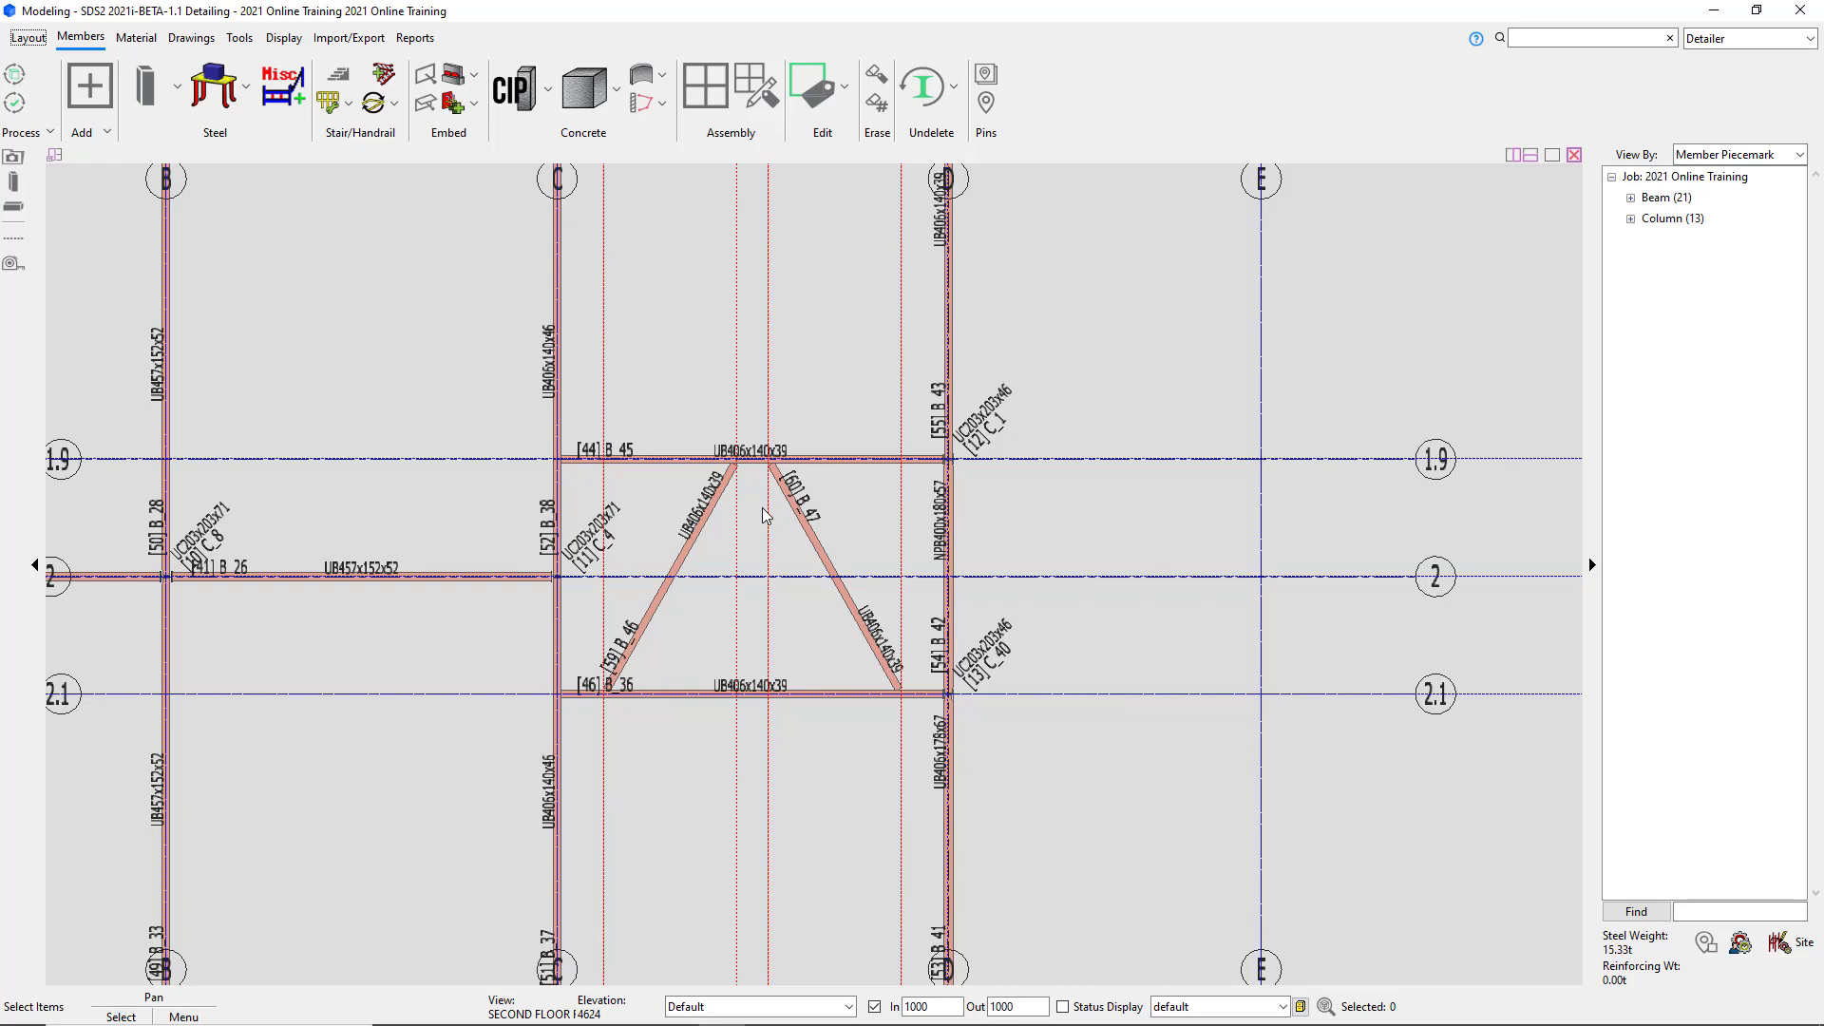
scroll(765, 514, up, 3)
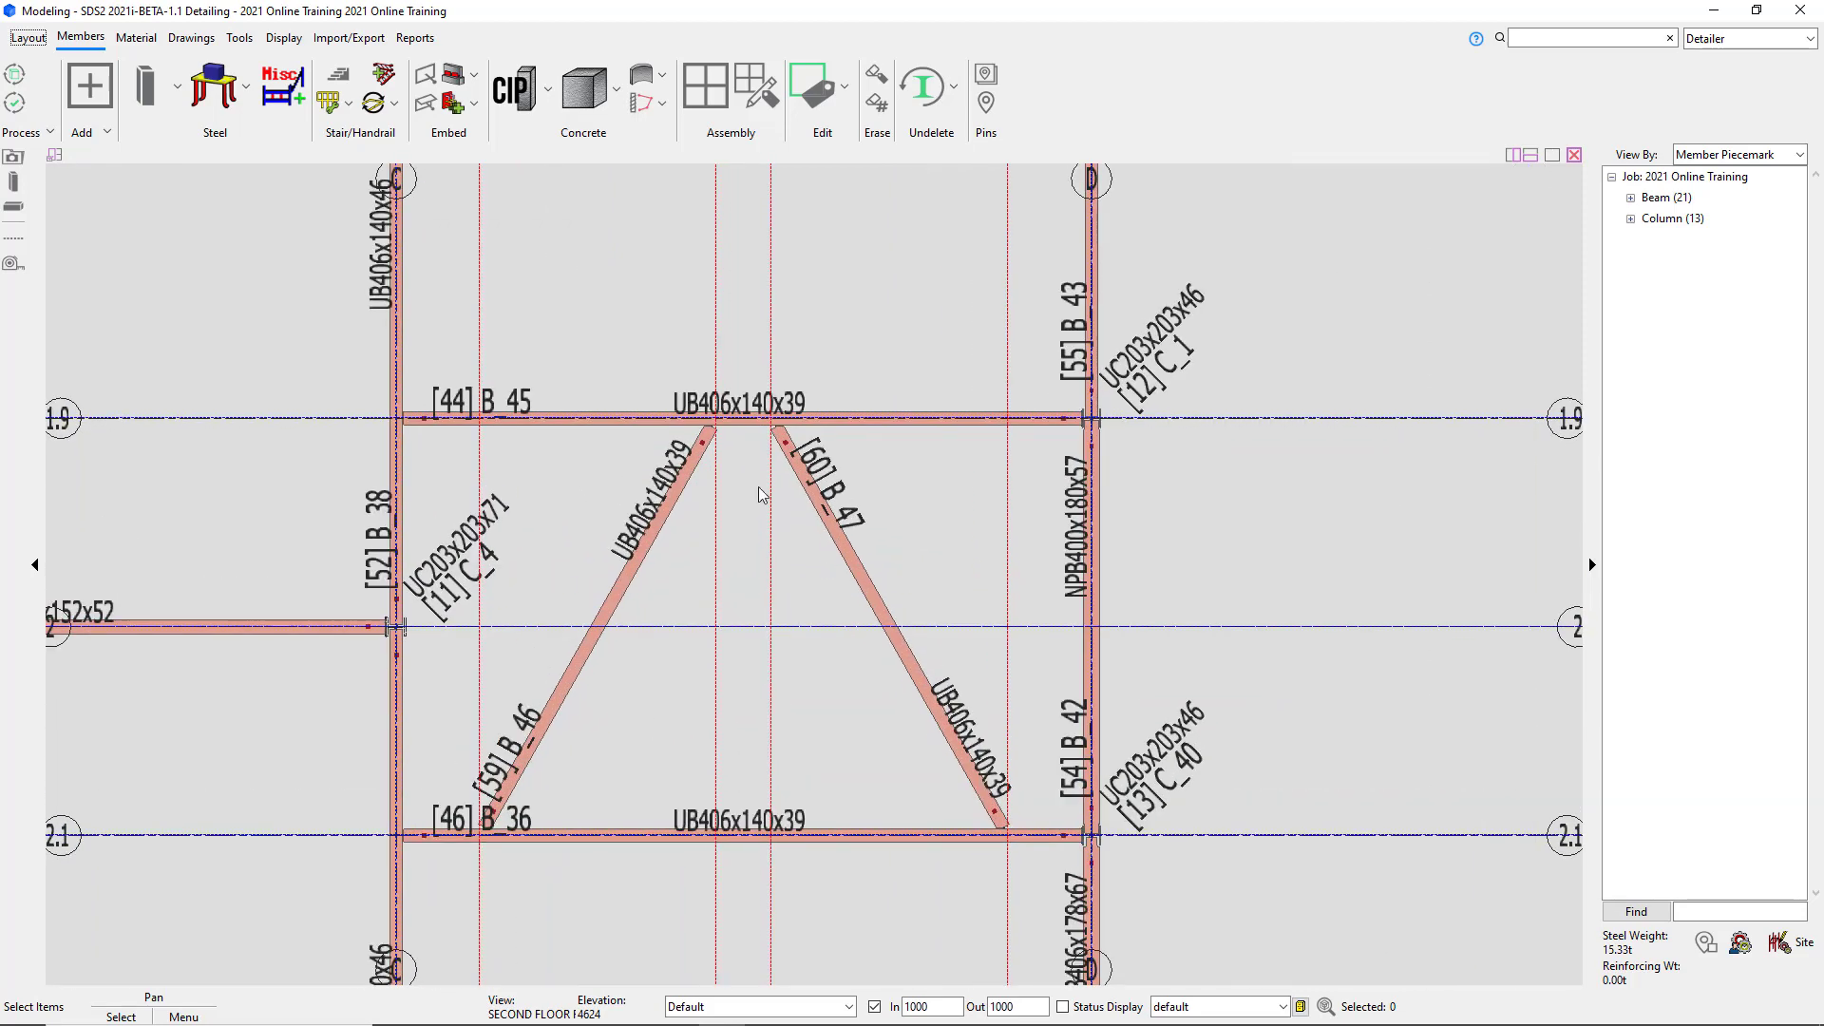
scroll(765, 466, up, 1)
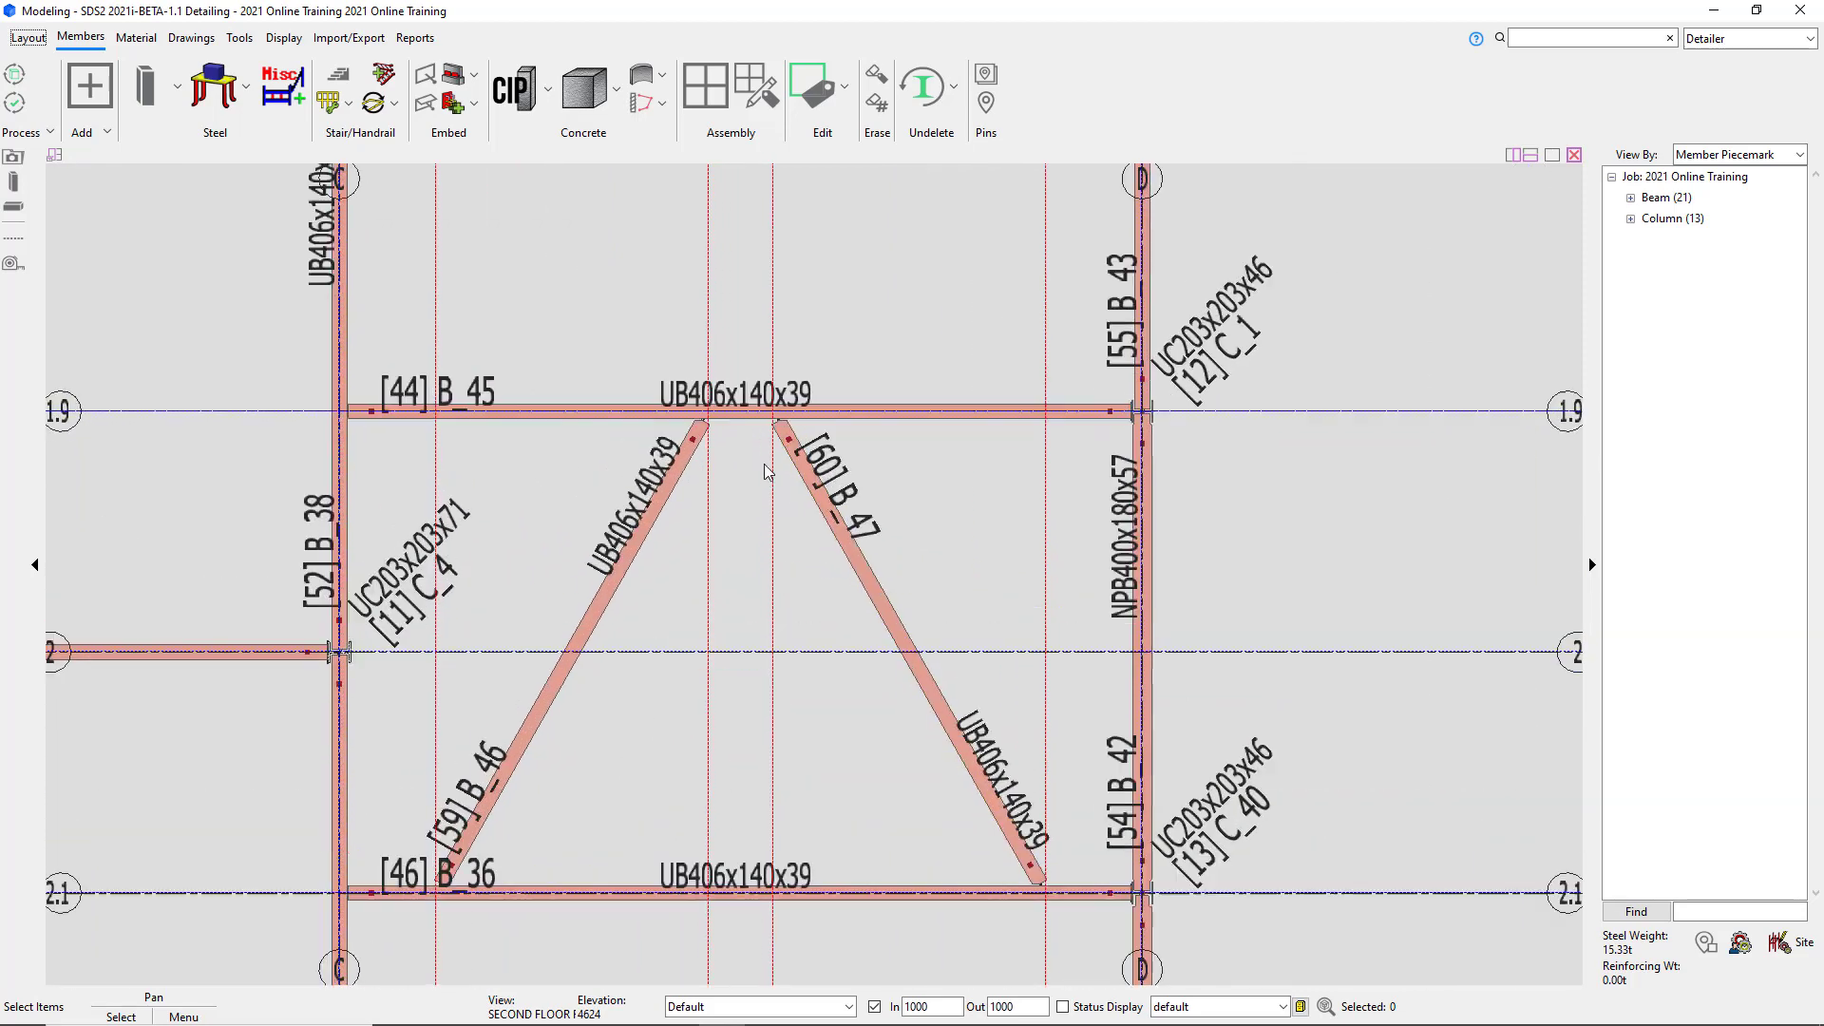
scroll(766, 470, up, 4)
scroll(823, 407, down, 2)
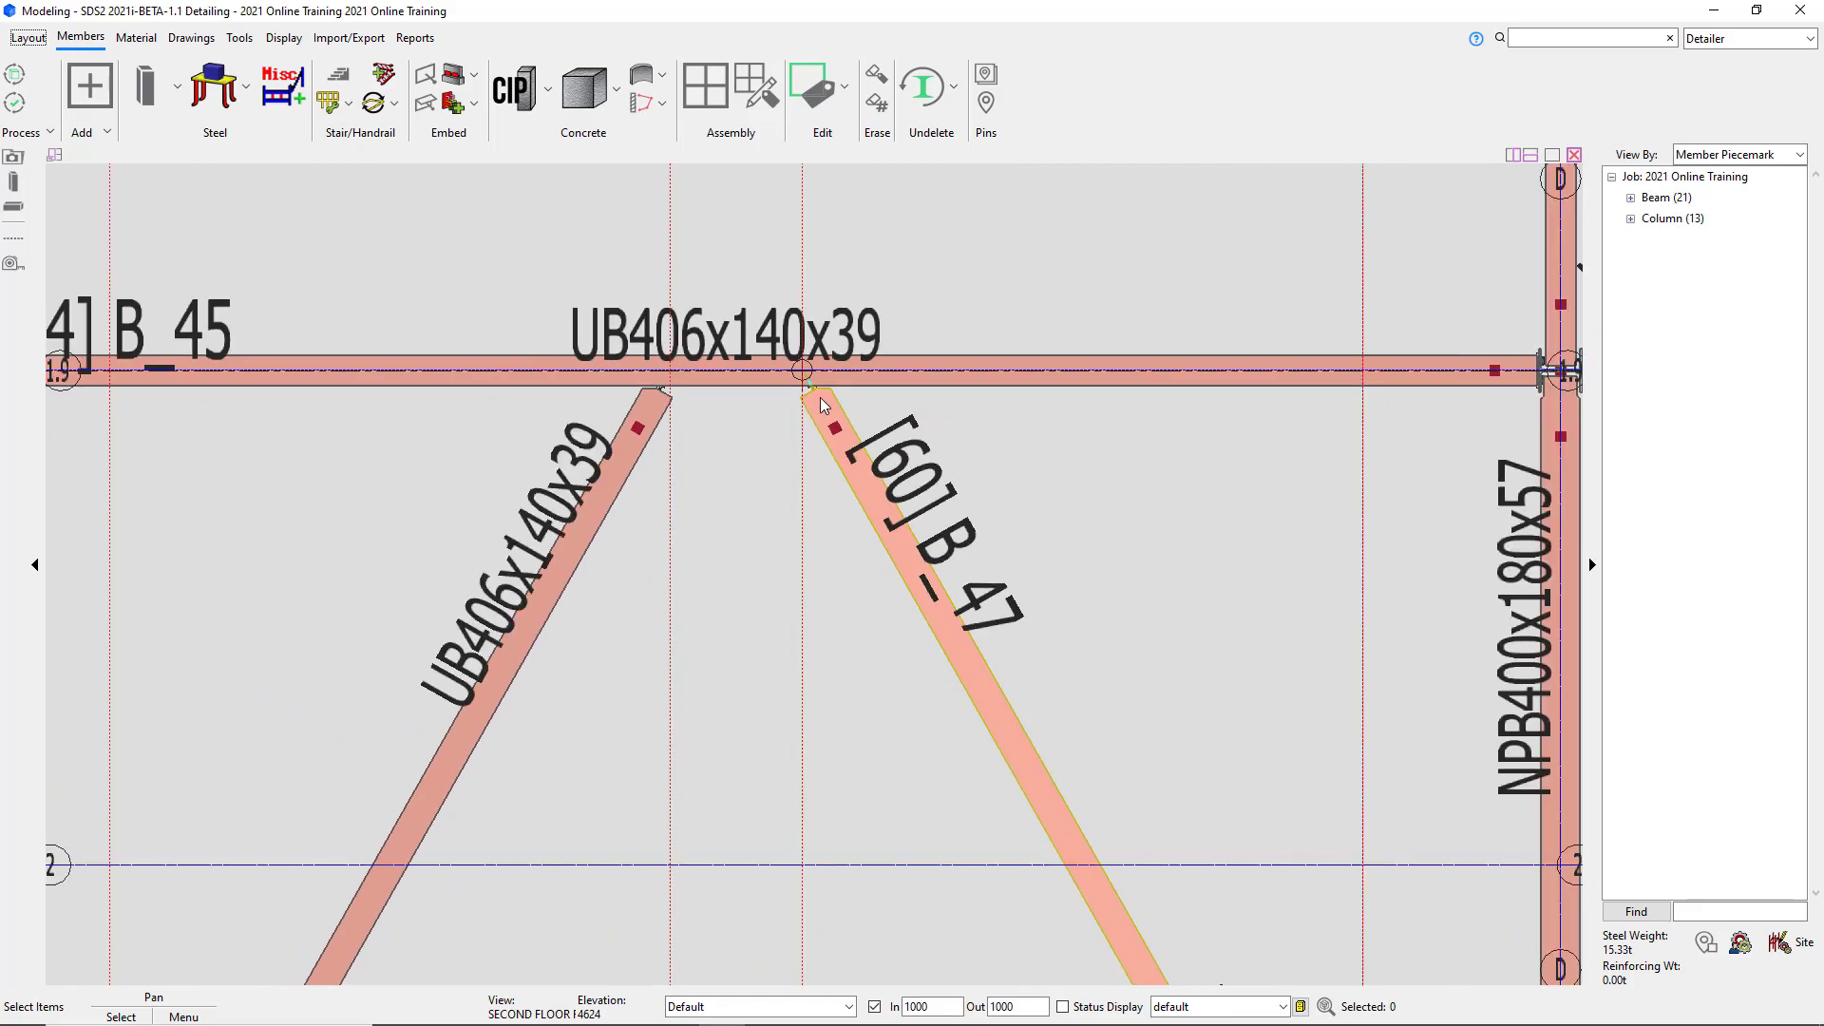
scroll(823, 406, down, 4)
scroll(846, 489, down, 1)
scroll(852, 447, up, 1)
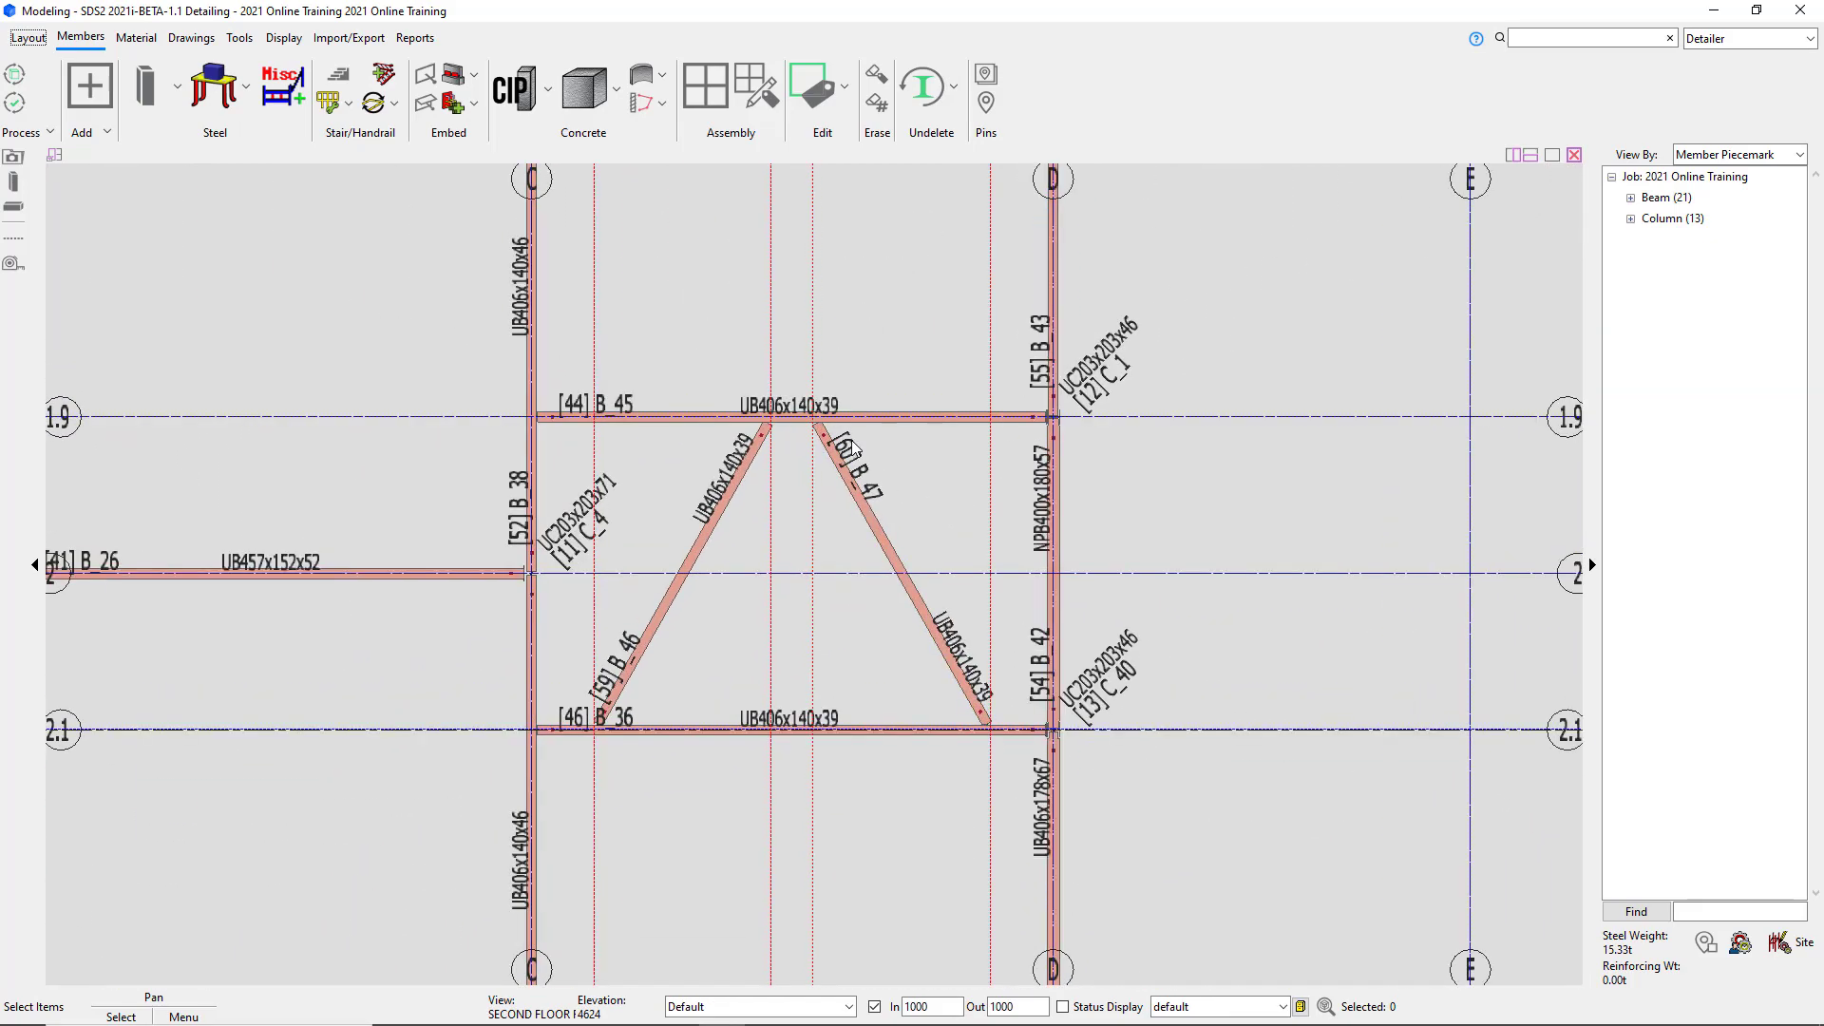
scroll(853, 446, down, 4)
scroll(818, 517, up, 1)
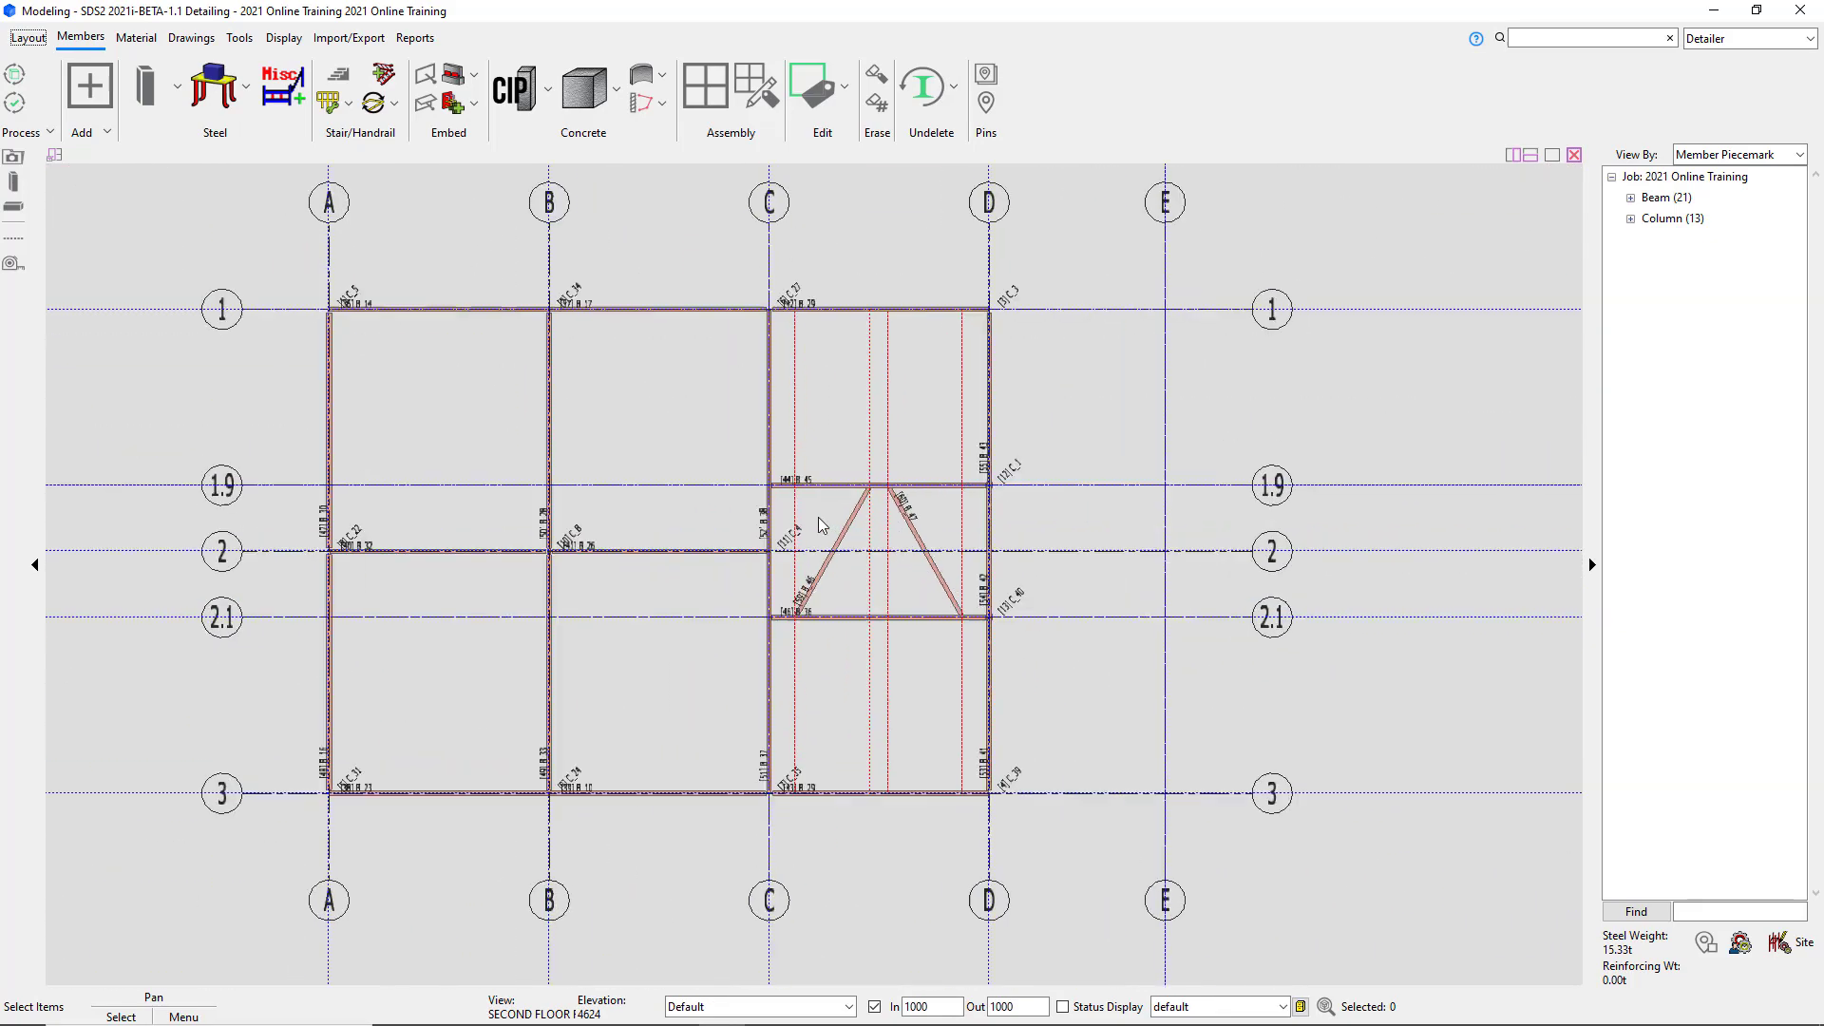
scroll(818, 517, up, 1)
Rotate the model into a 3D view and inspect the bolted connections where both diagonal beams meet the grid 1.9 beam.
key(shift)
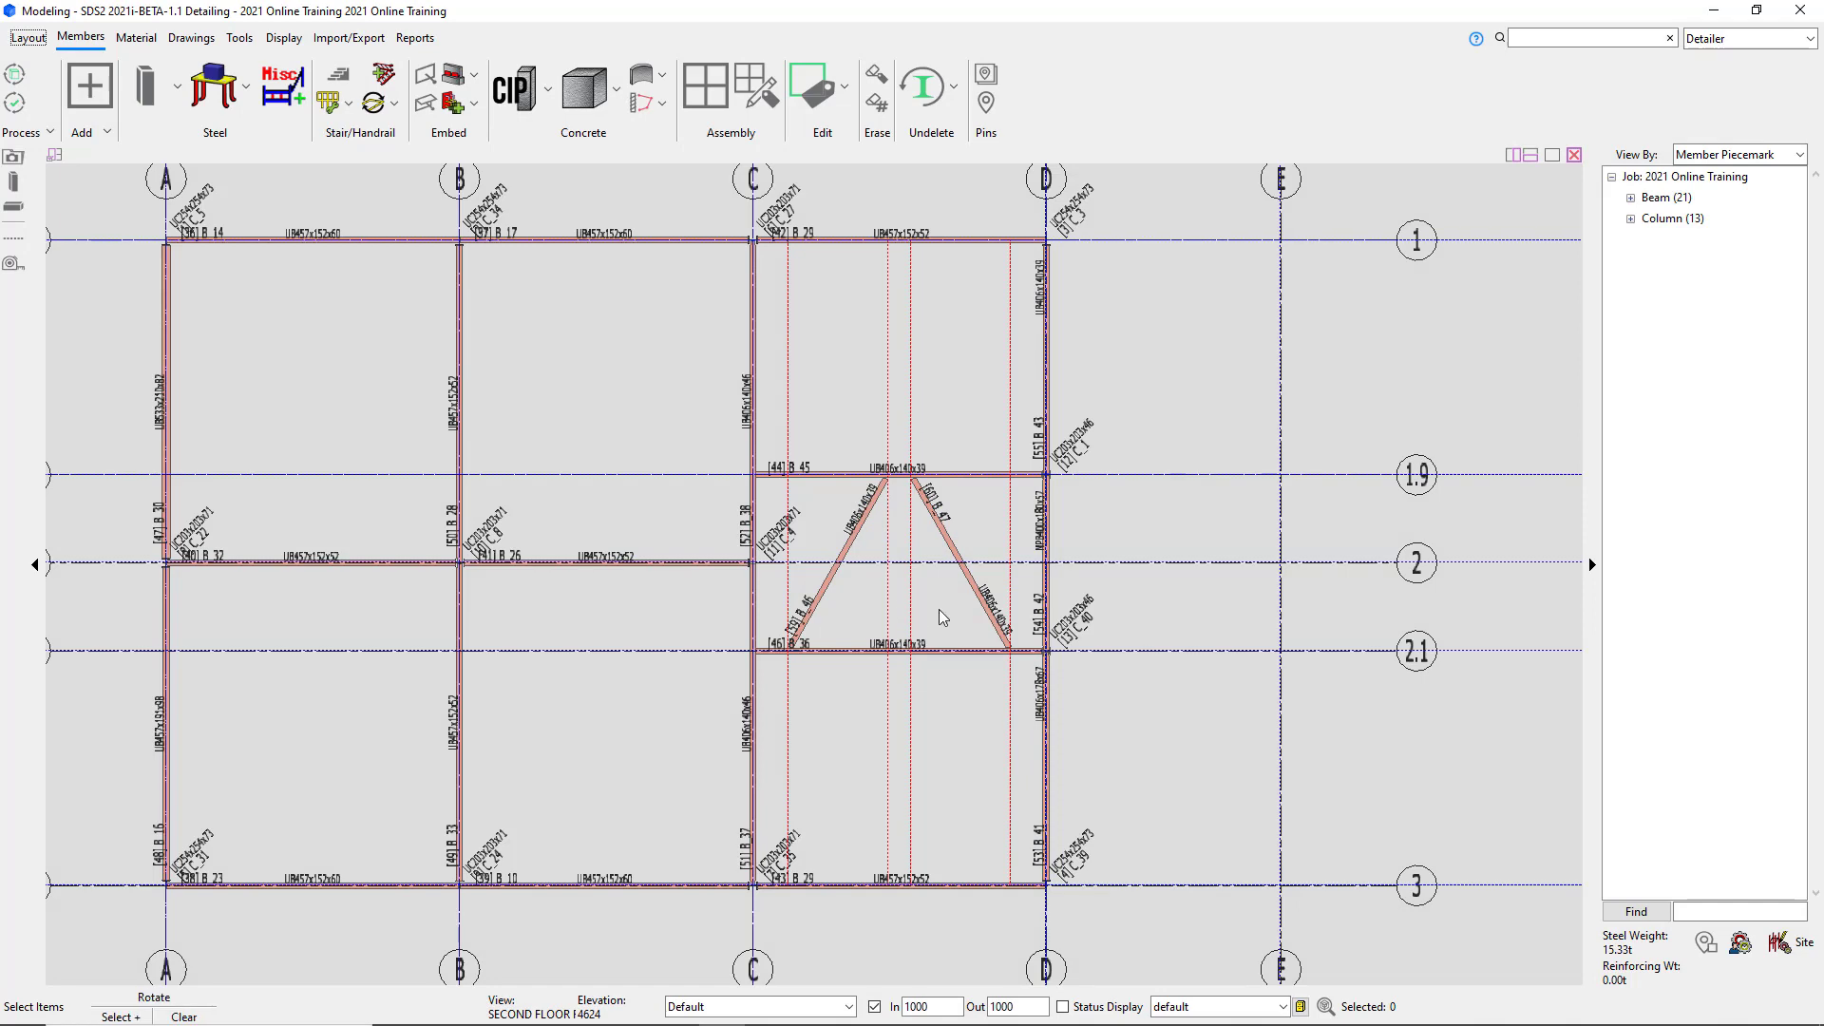
shift+drag(940, 613, 769, 351)
scroll(956, 515, up, 1)
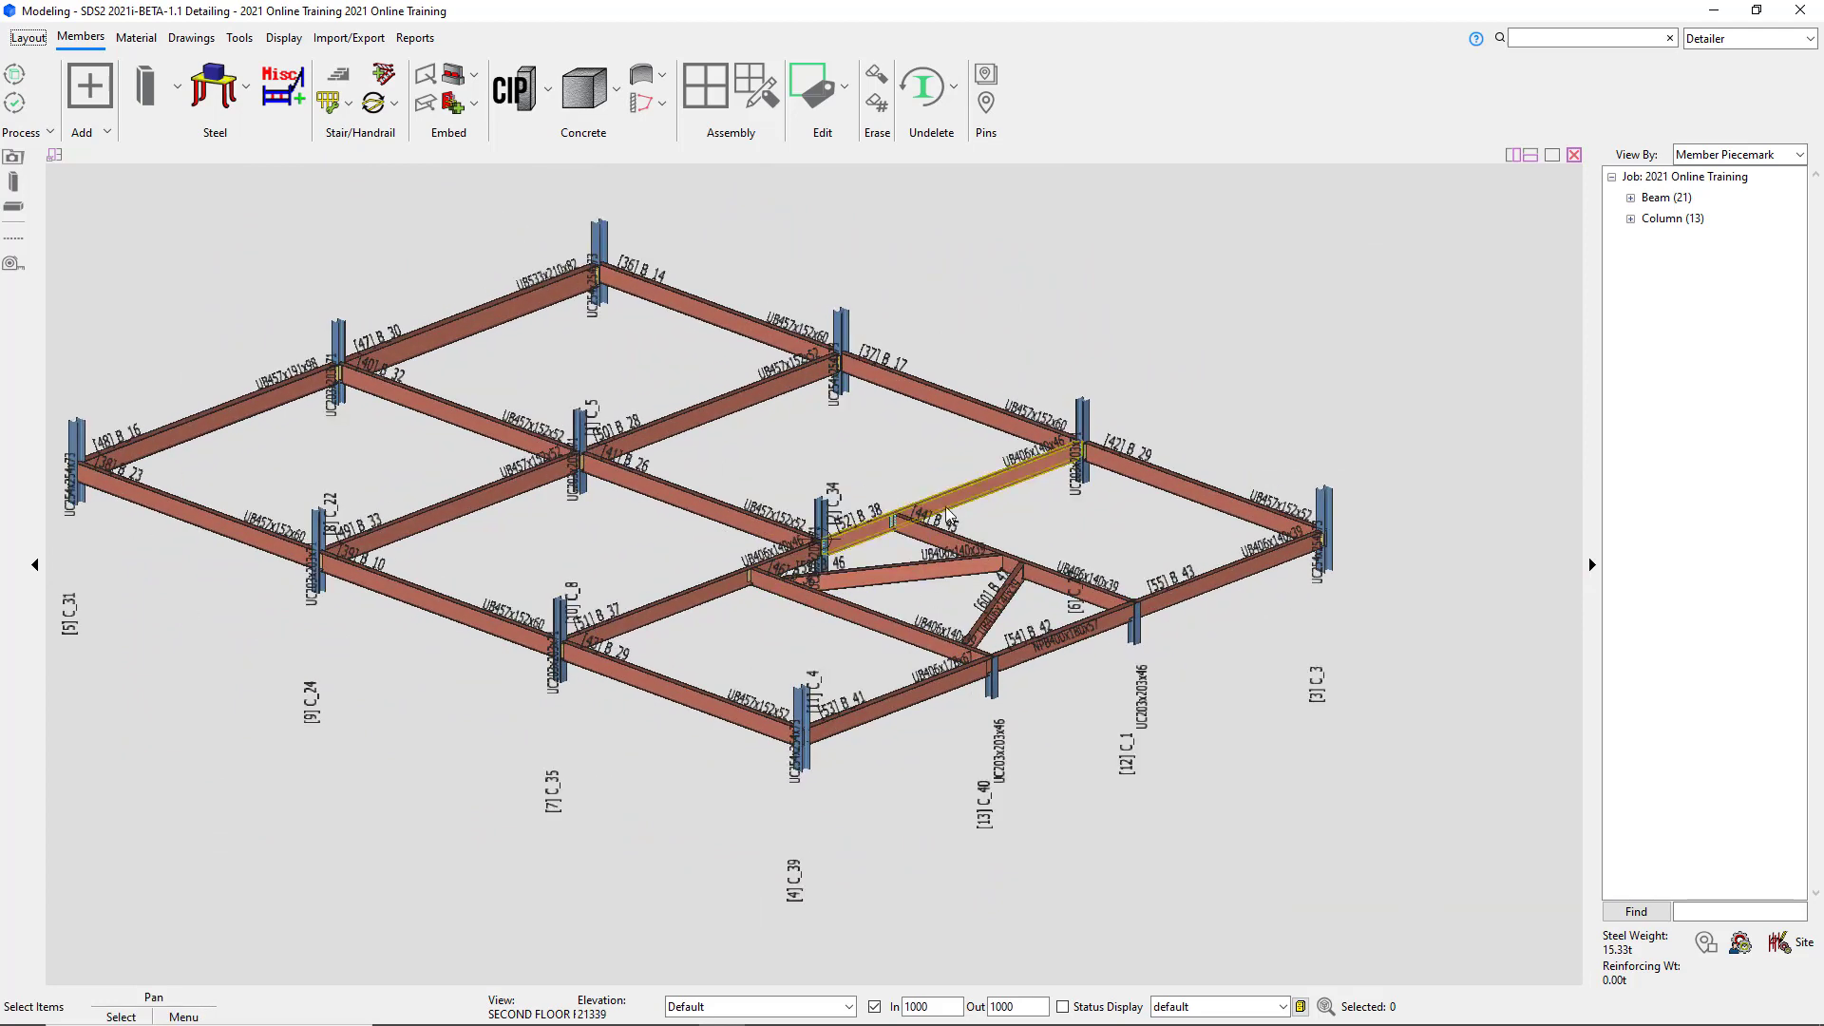
middle_drag(849, 440, 928, 451)
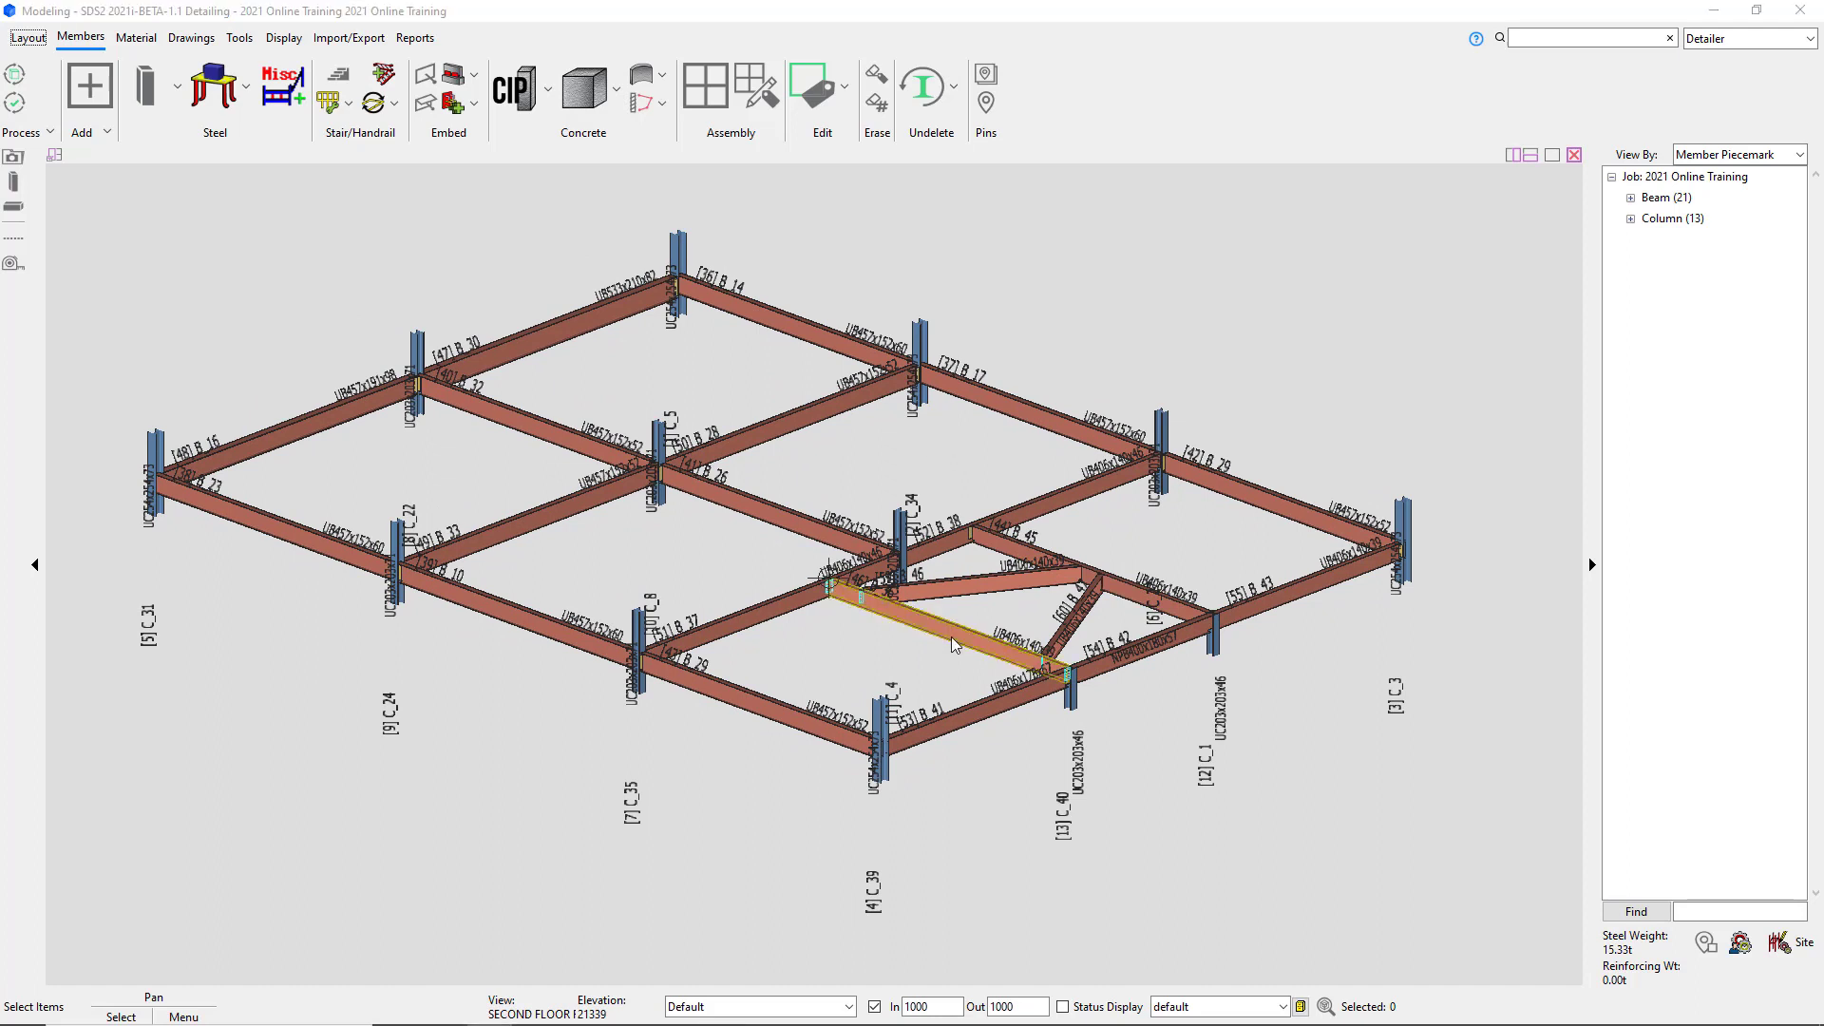
scroll(1065, 570, up, 5)
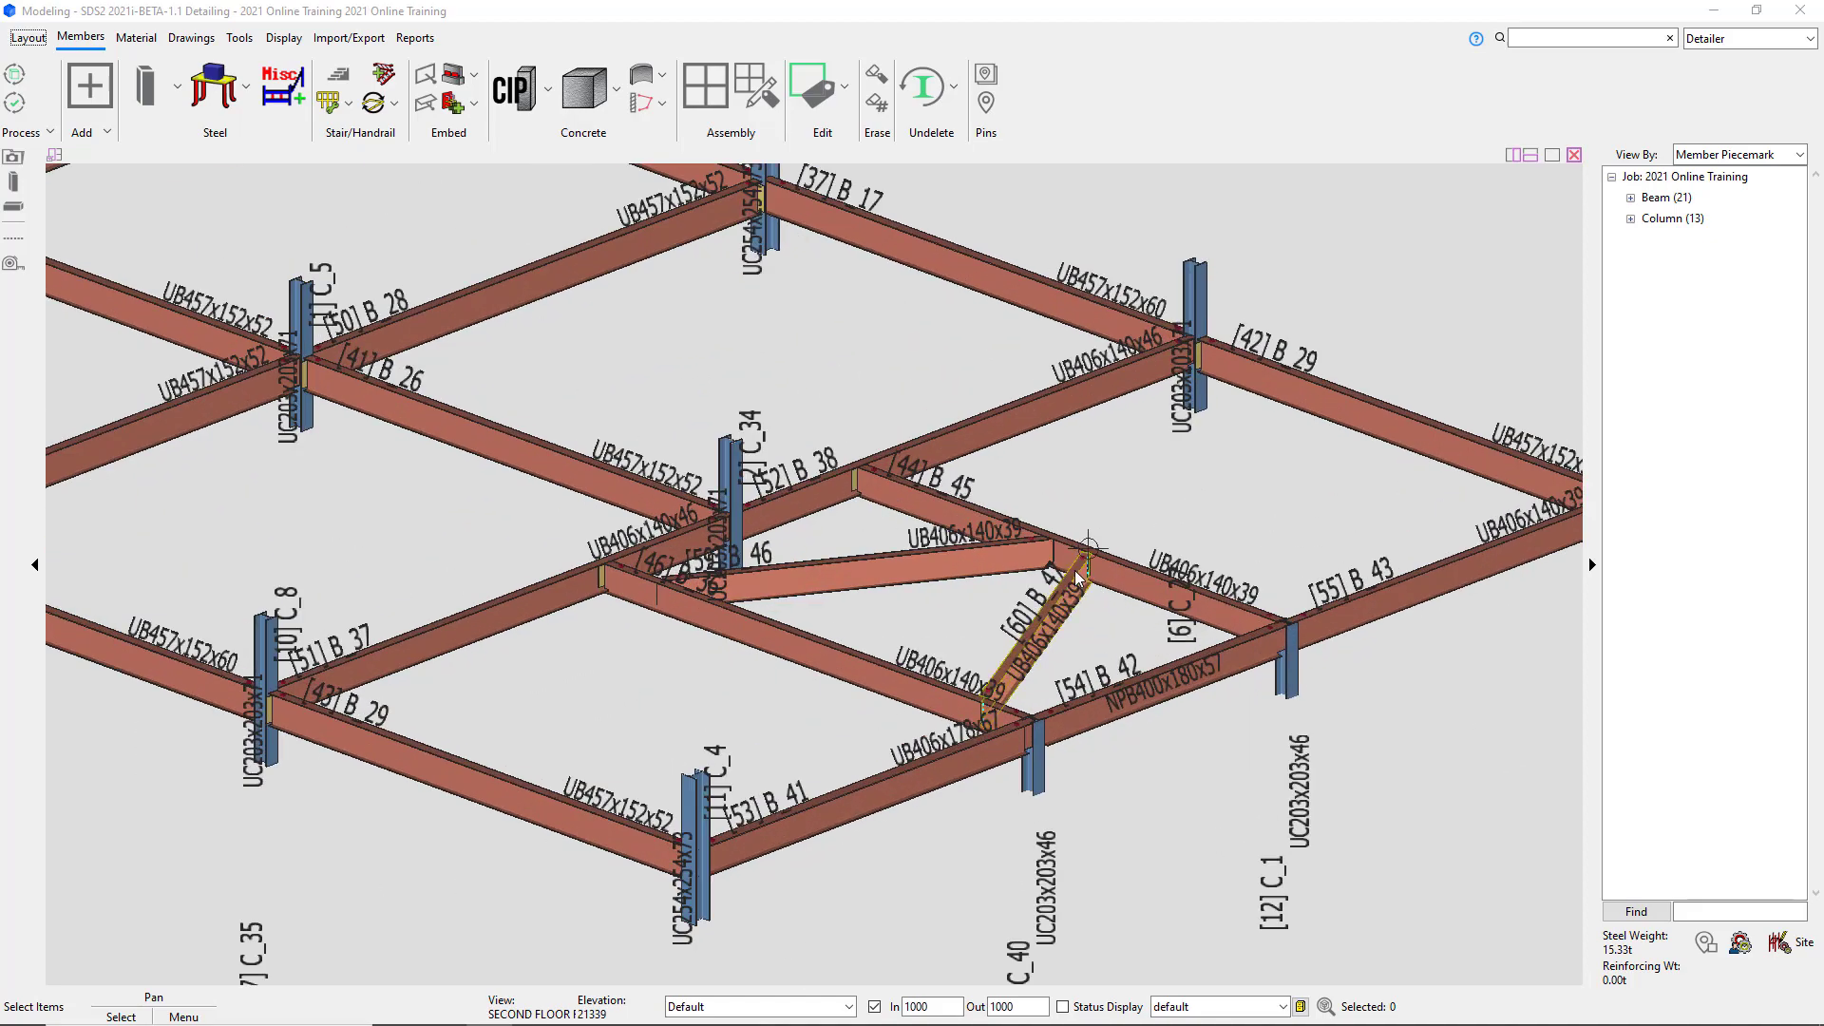
scroll(1083, 562, up, 5)
scroll(1125, 568, up, 5)
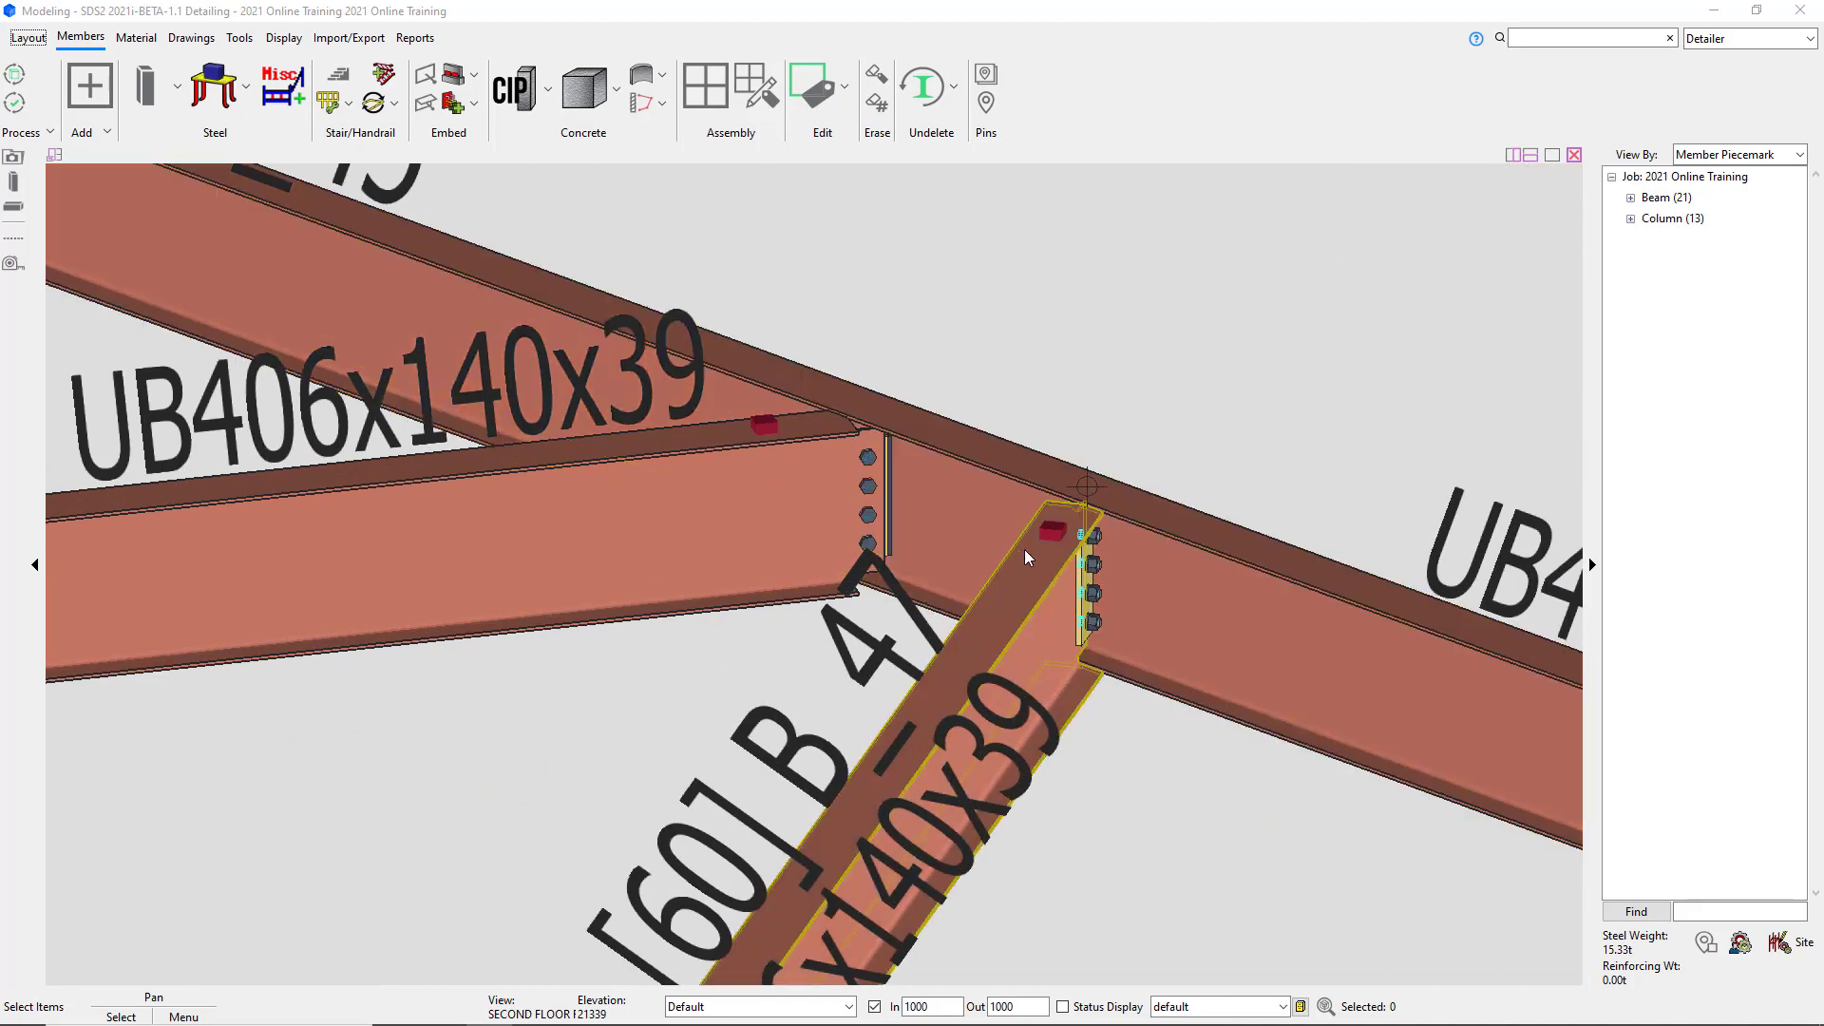
scroll(999, 532, up, 5)
scroll(1096, 528, up, 5)
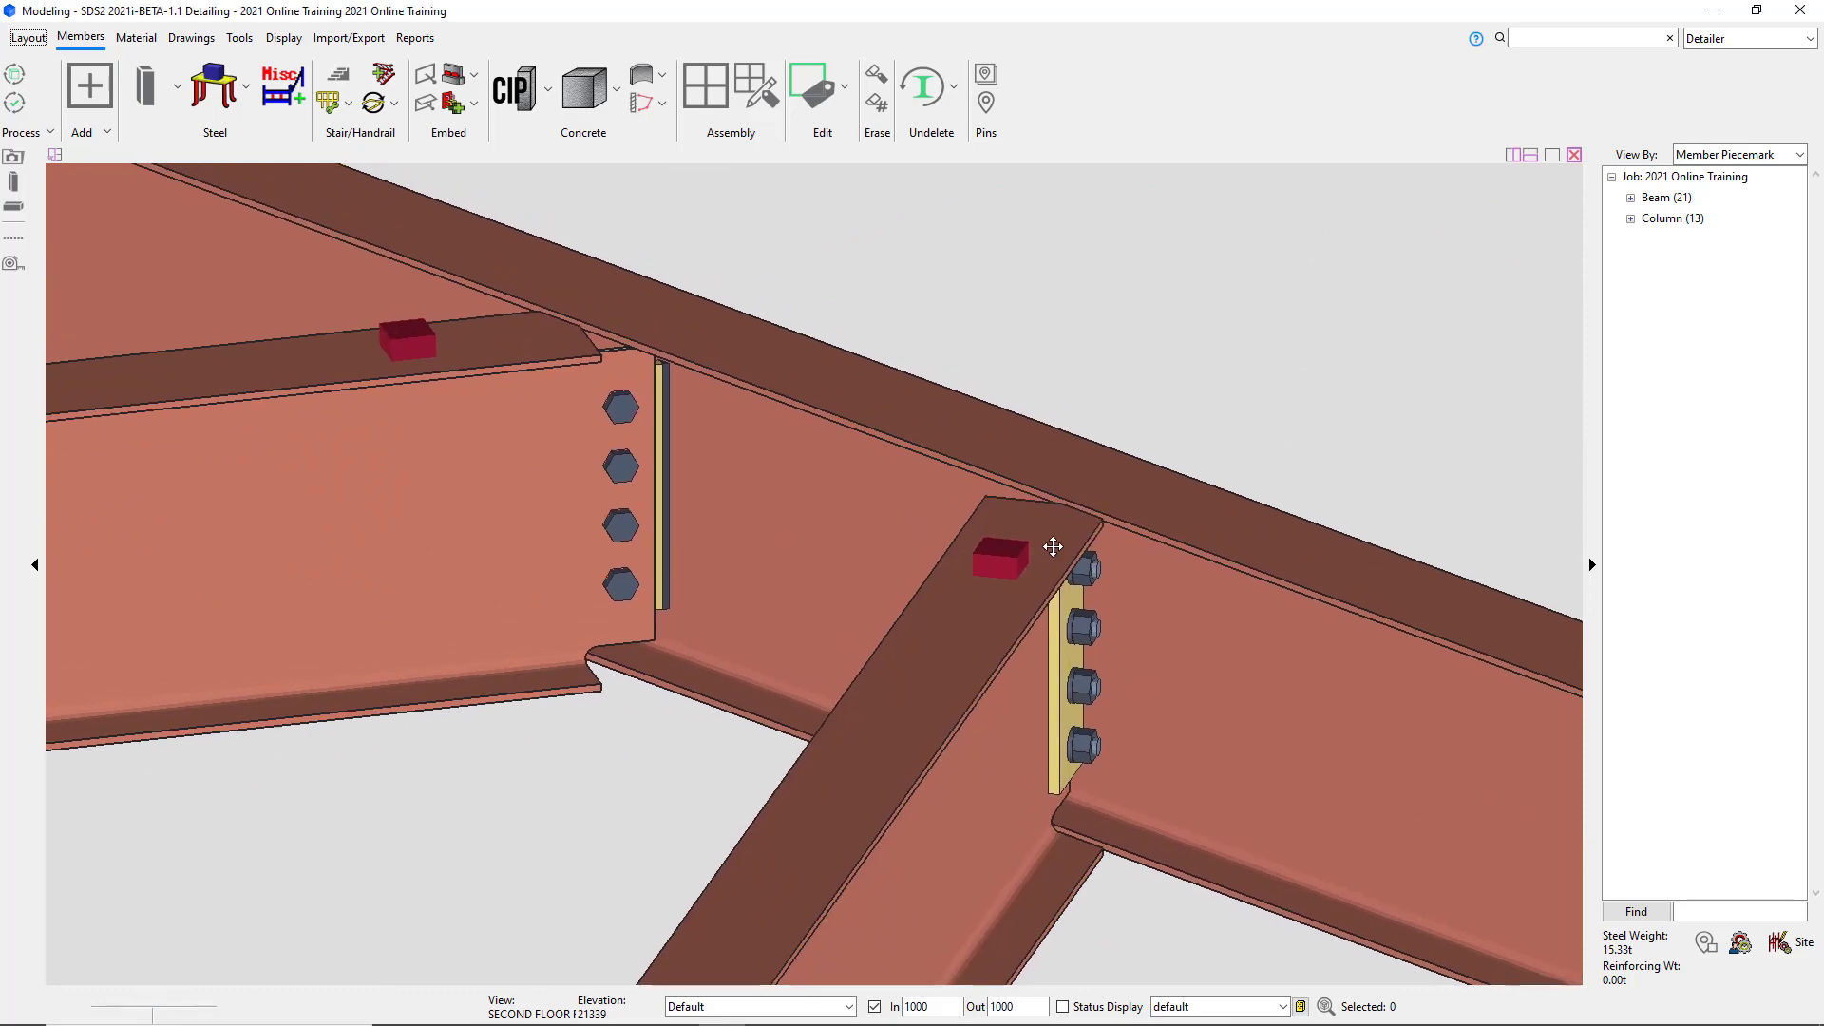
middle_drag(1053, 545, 1052, 640)
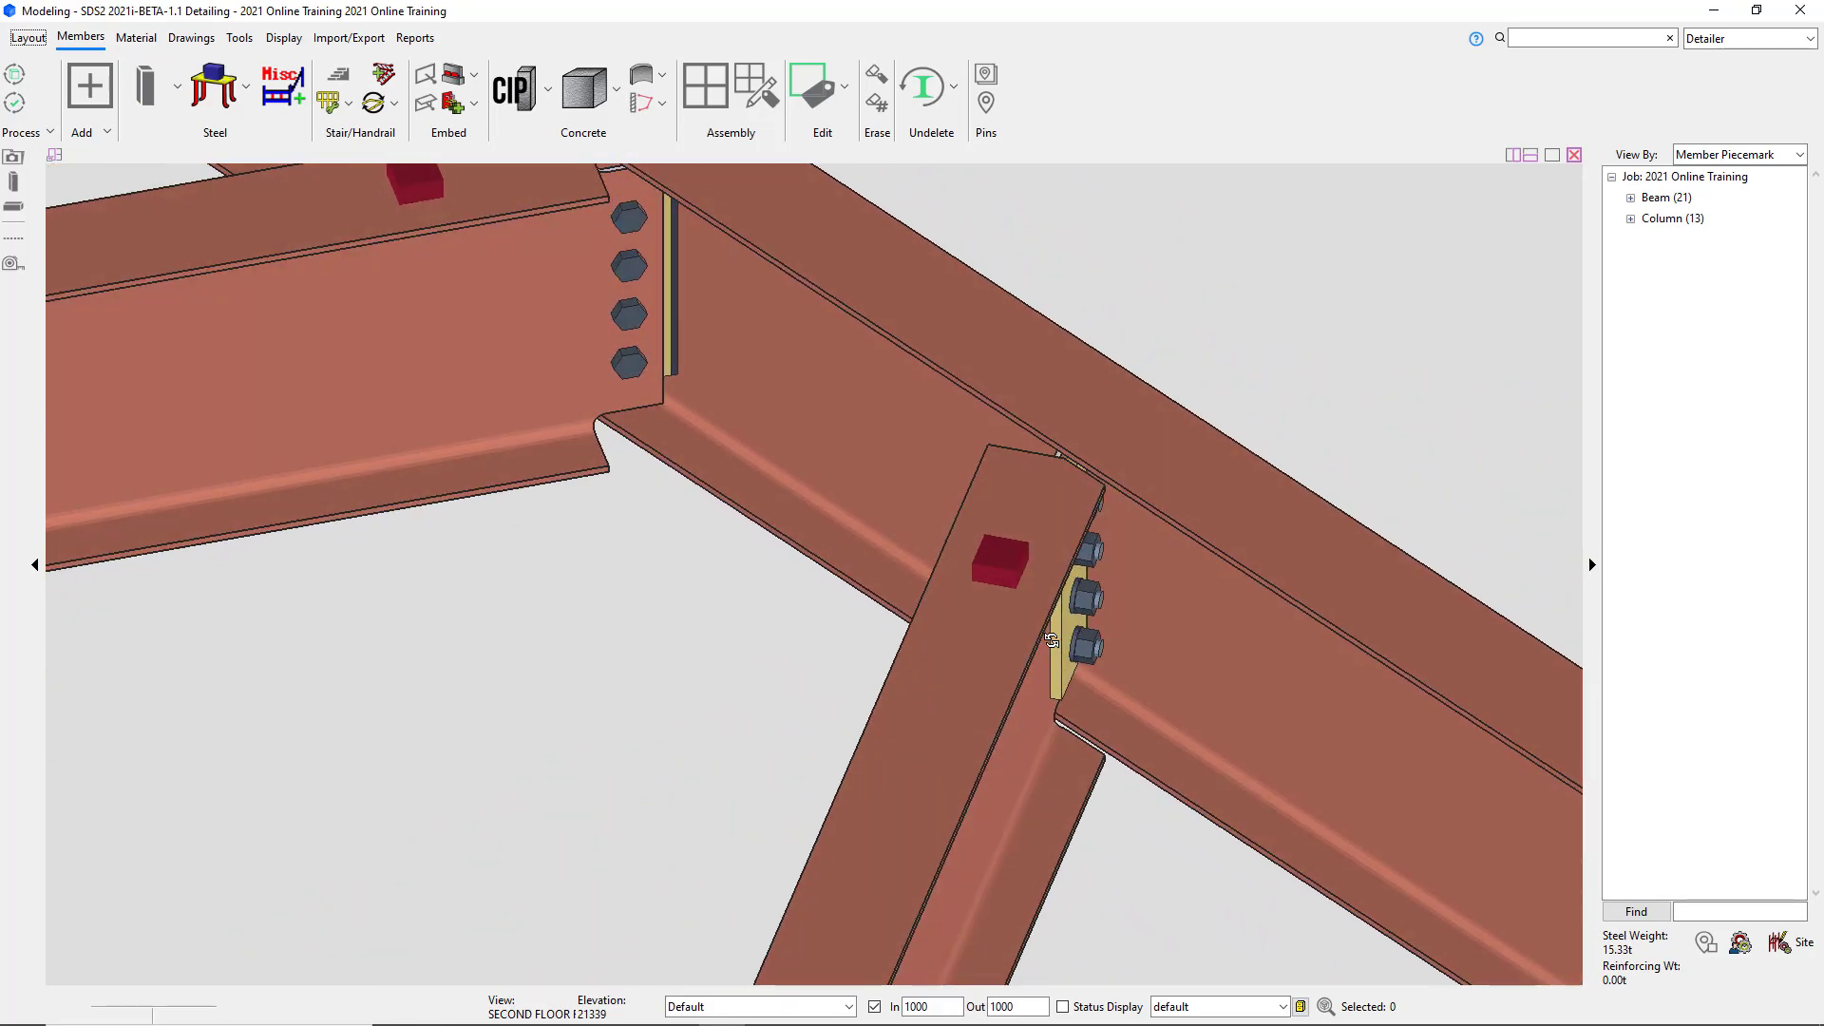
Review the diagonal beams within the overall second-floor framing in 3D.
scroll(1052, 640, down, 10)
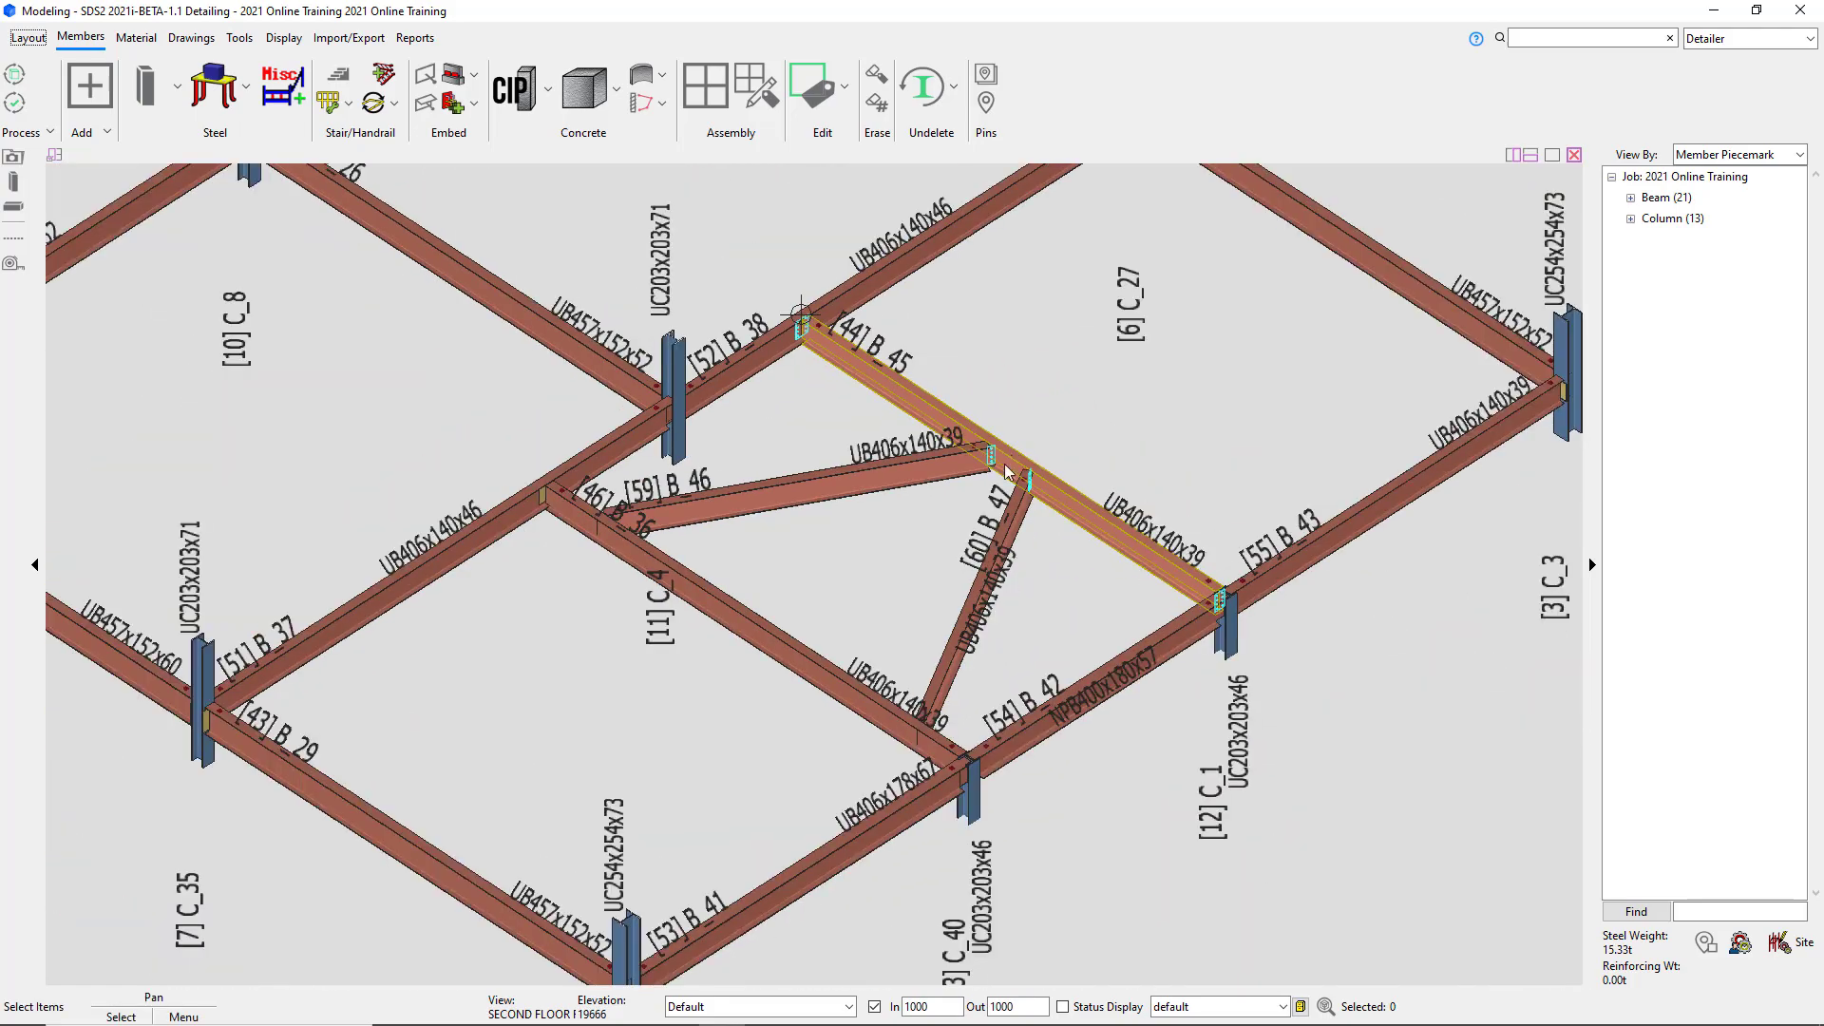
scroll(979, 537, down, 5)
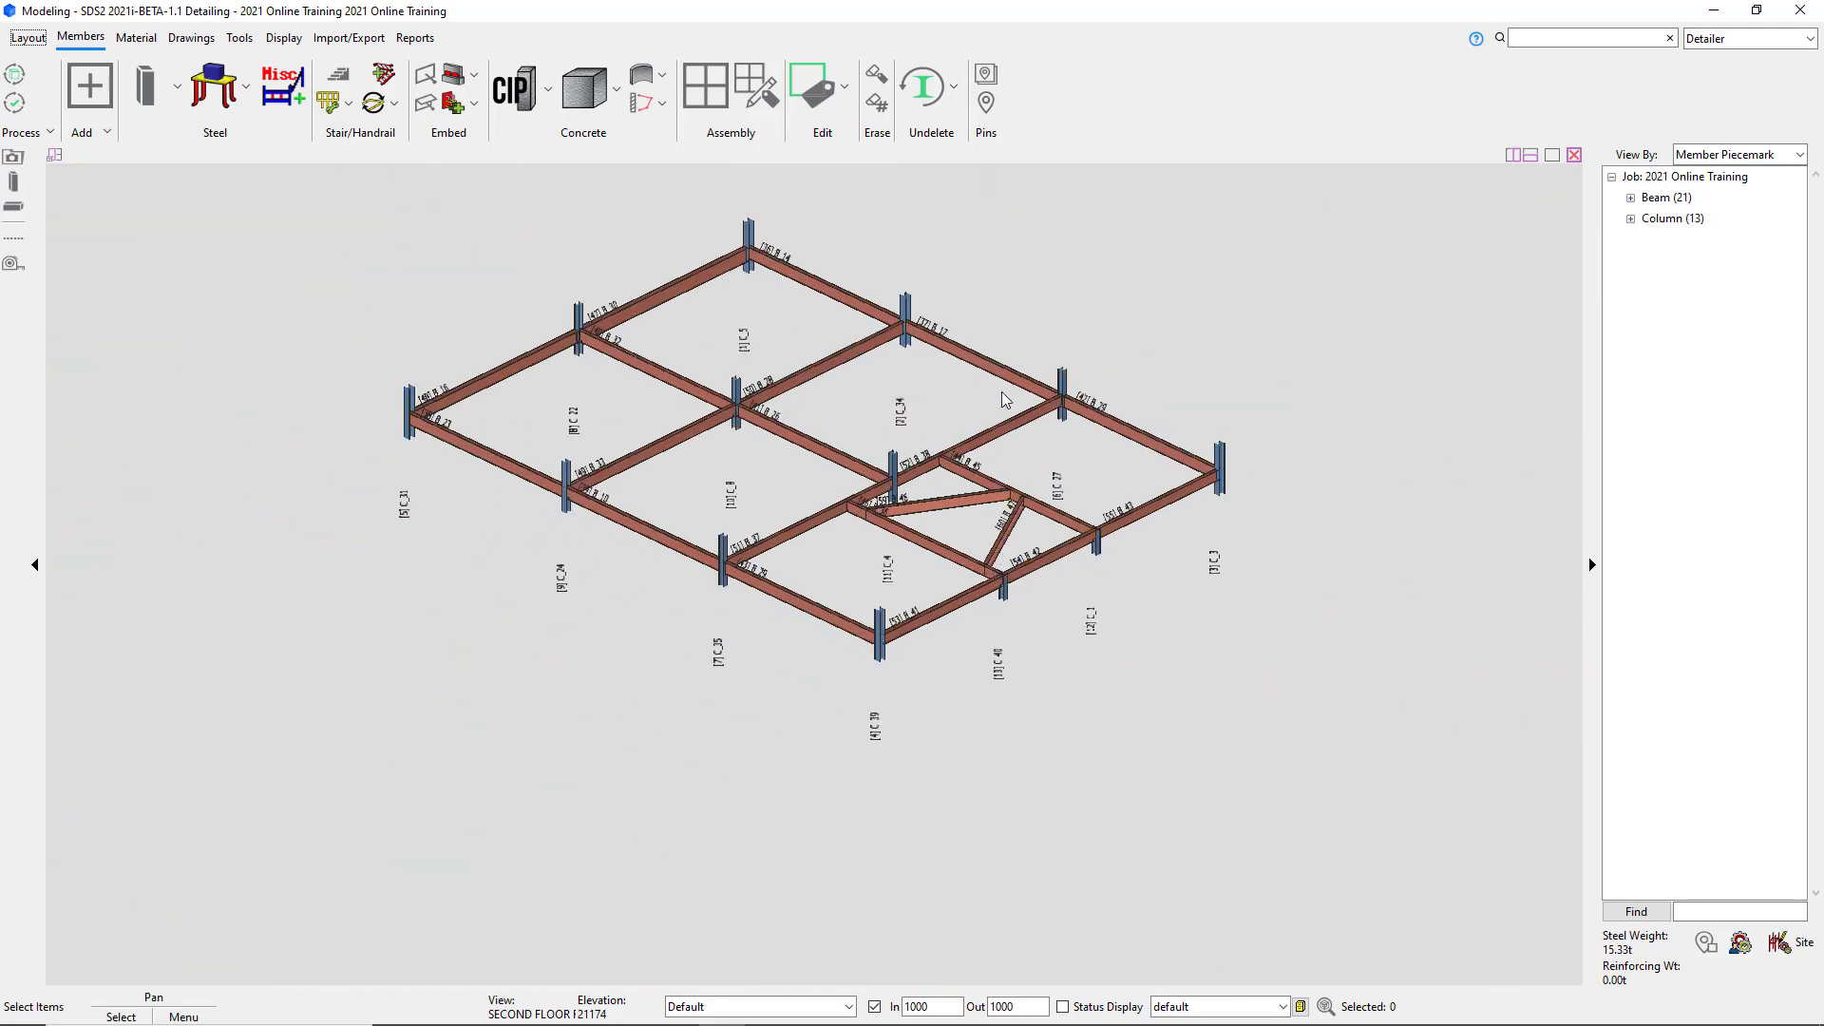
scroll(1002, 414, up, 3)
middle_drag(1002, 413, 1049, 479)
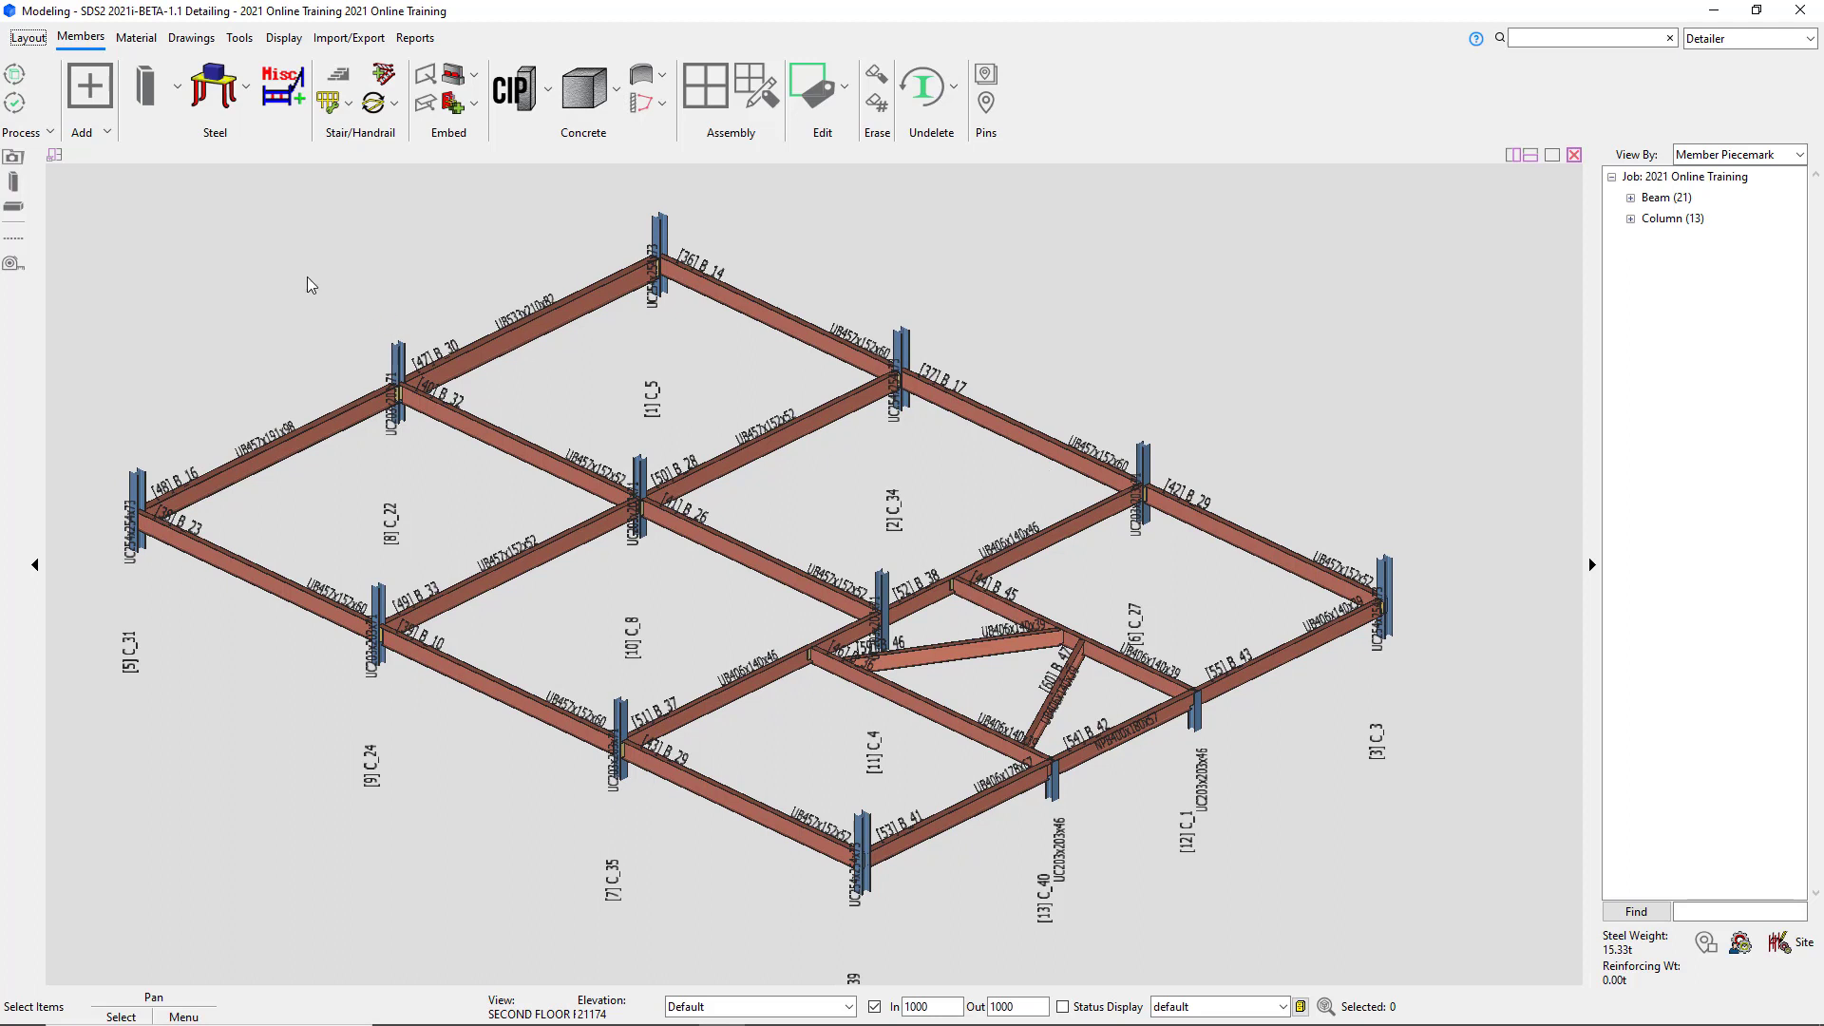
click(285, 76)
click(283, 37)
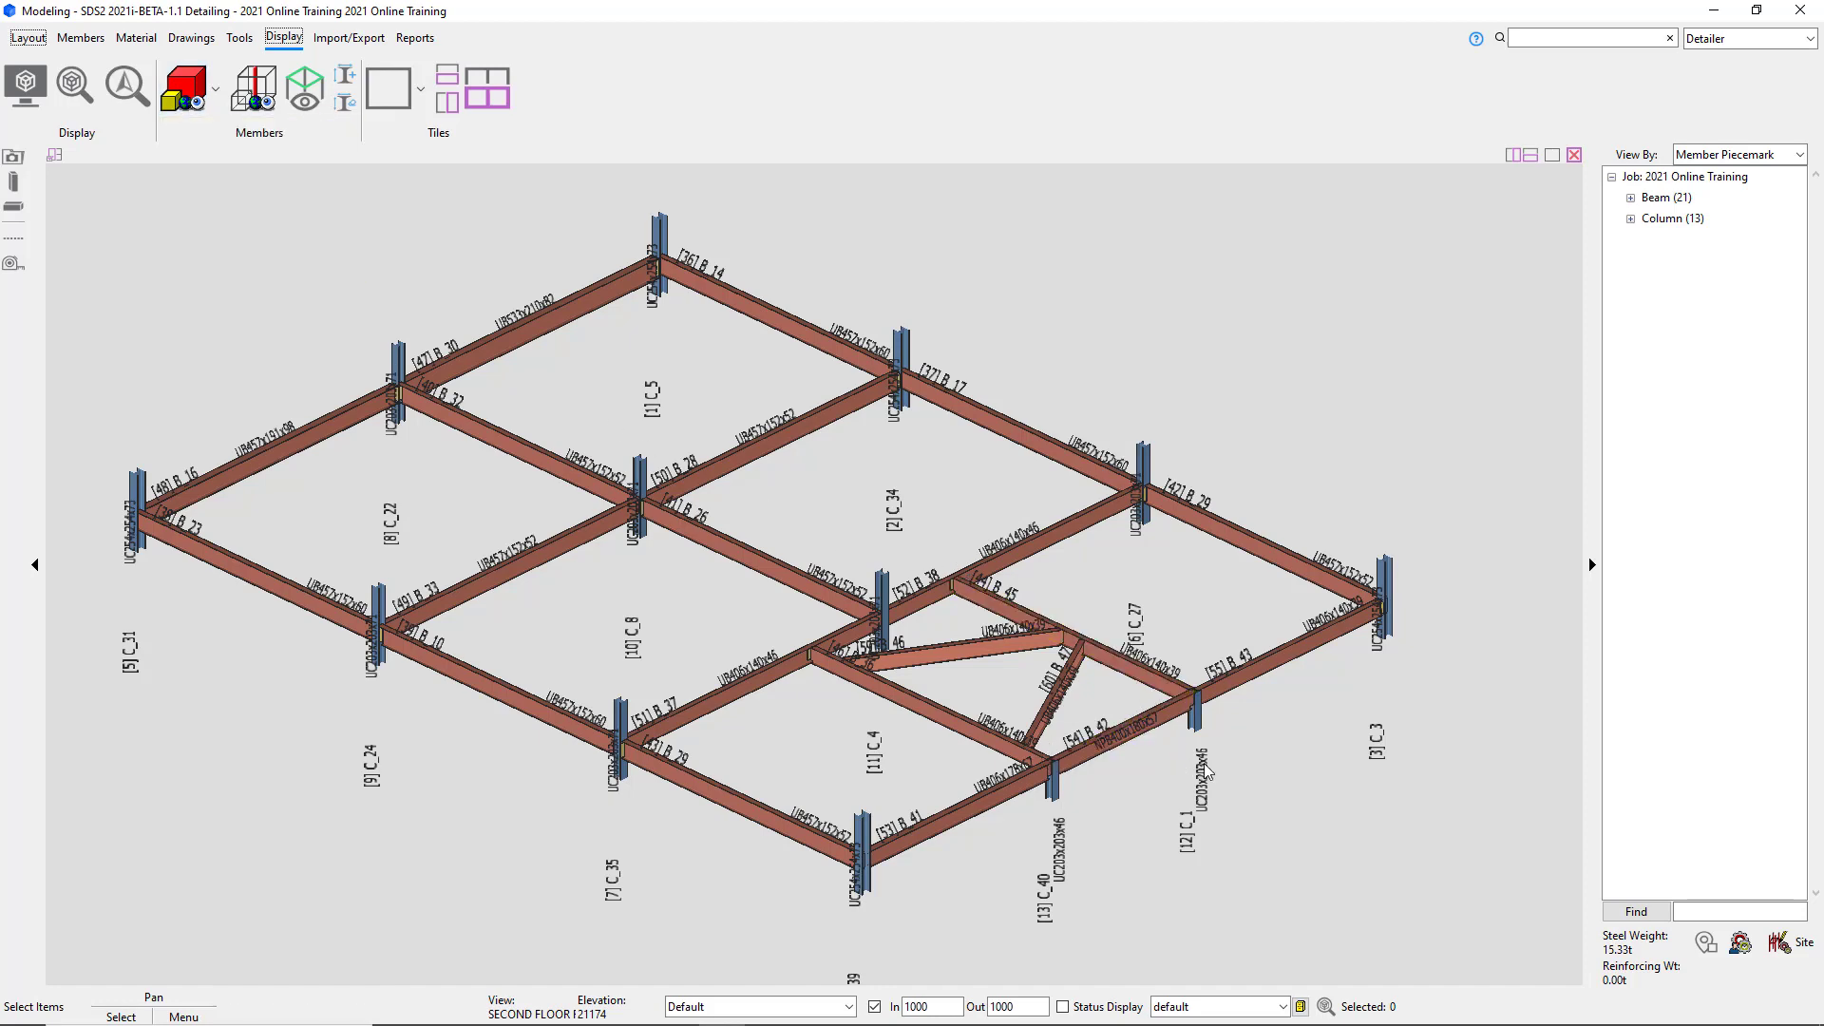
scroll(1246, 757, up, 2)
scroll(1051, 673, up, 3)
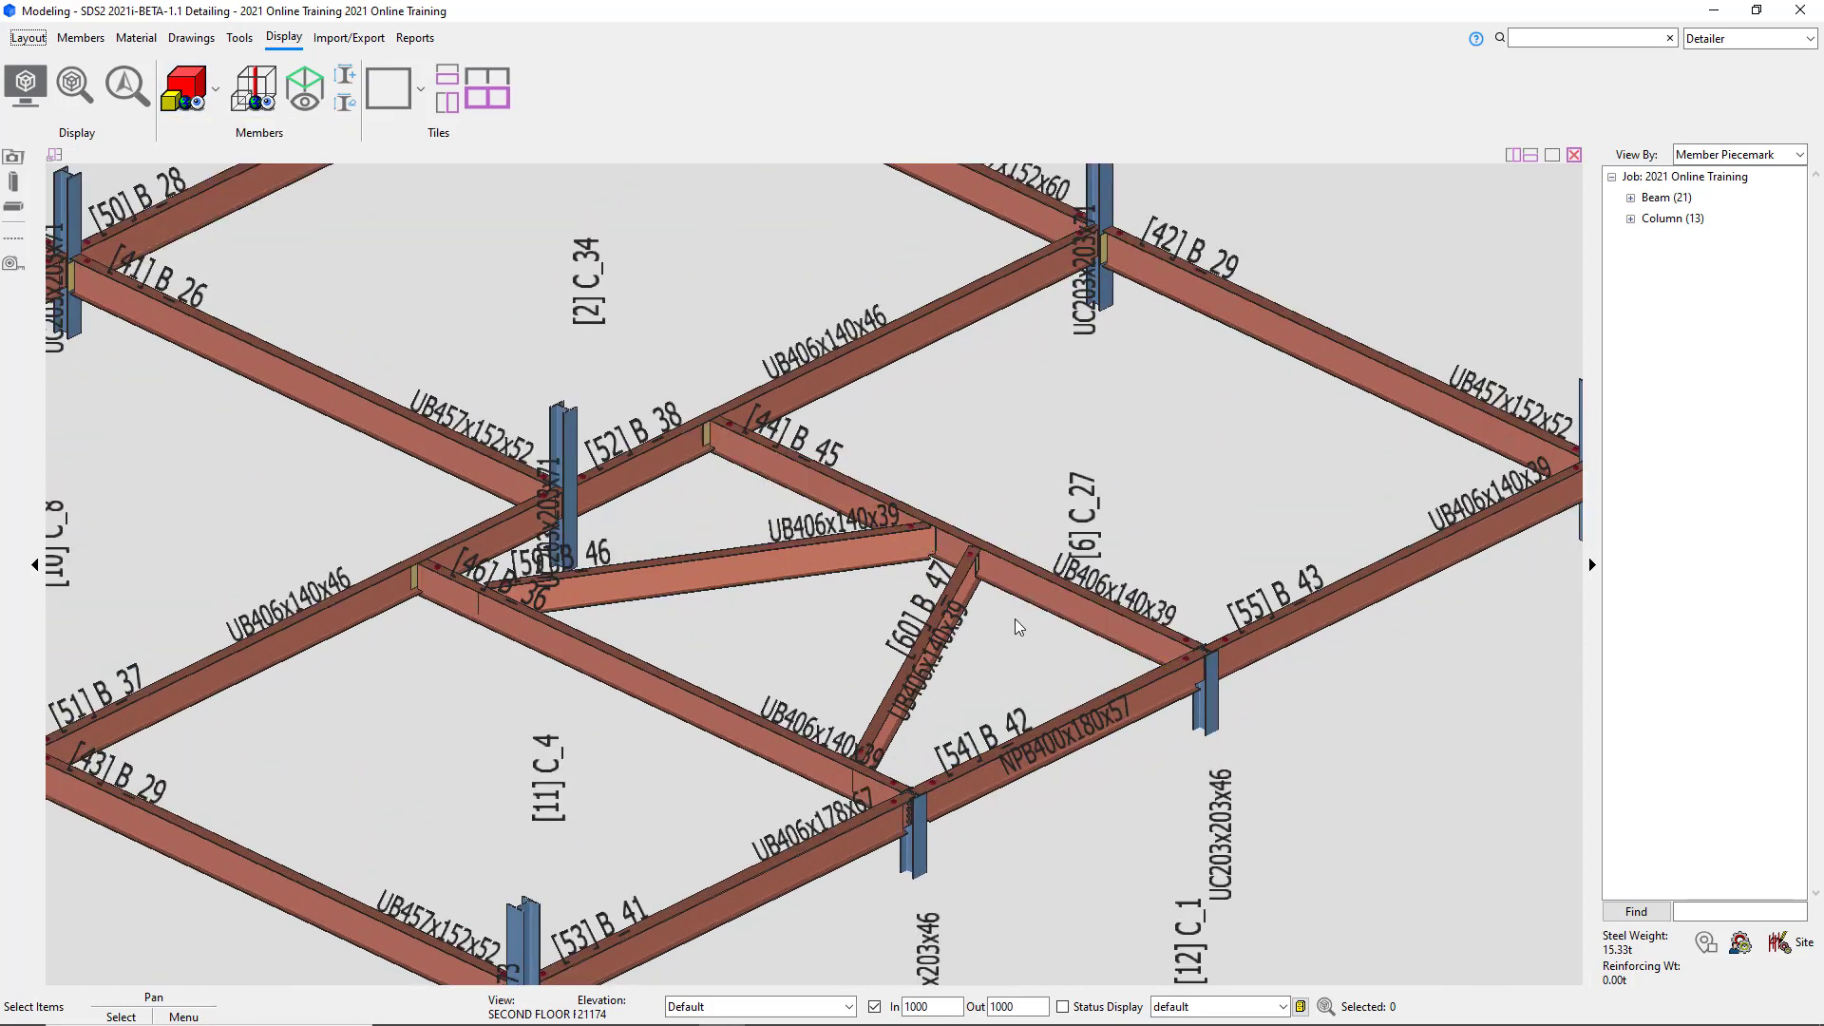
scroll(1015, 619, up, 2)
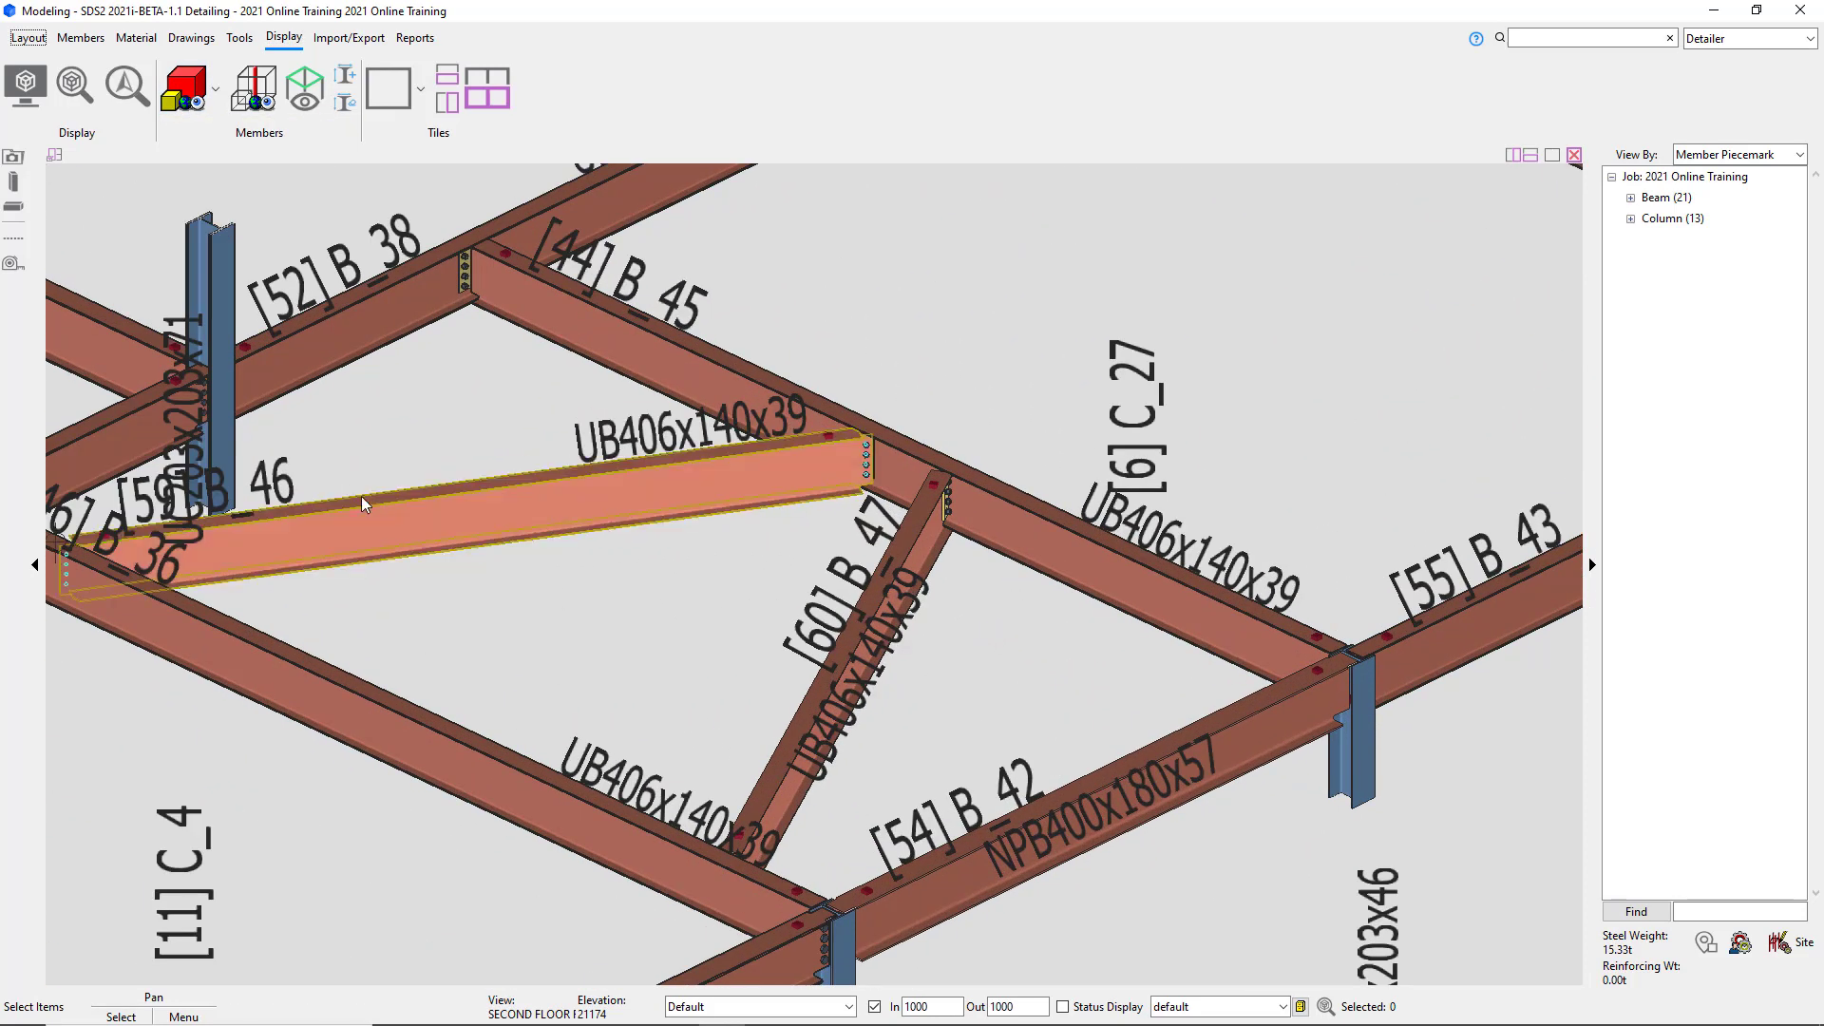
Reopen the SECOND FLOOR plan view and inspect the diagonal beams' ends at the grid 1.9 beam.
click(15, 159)
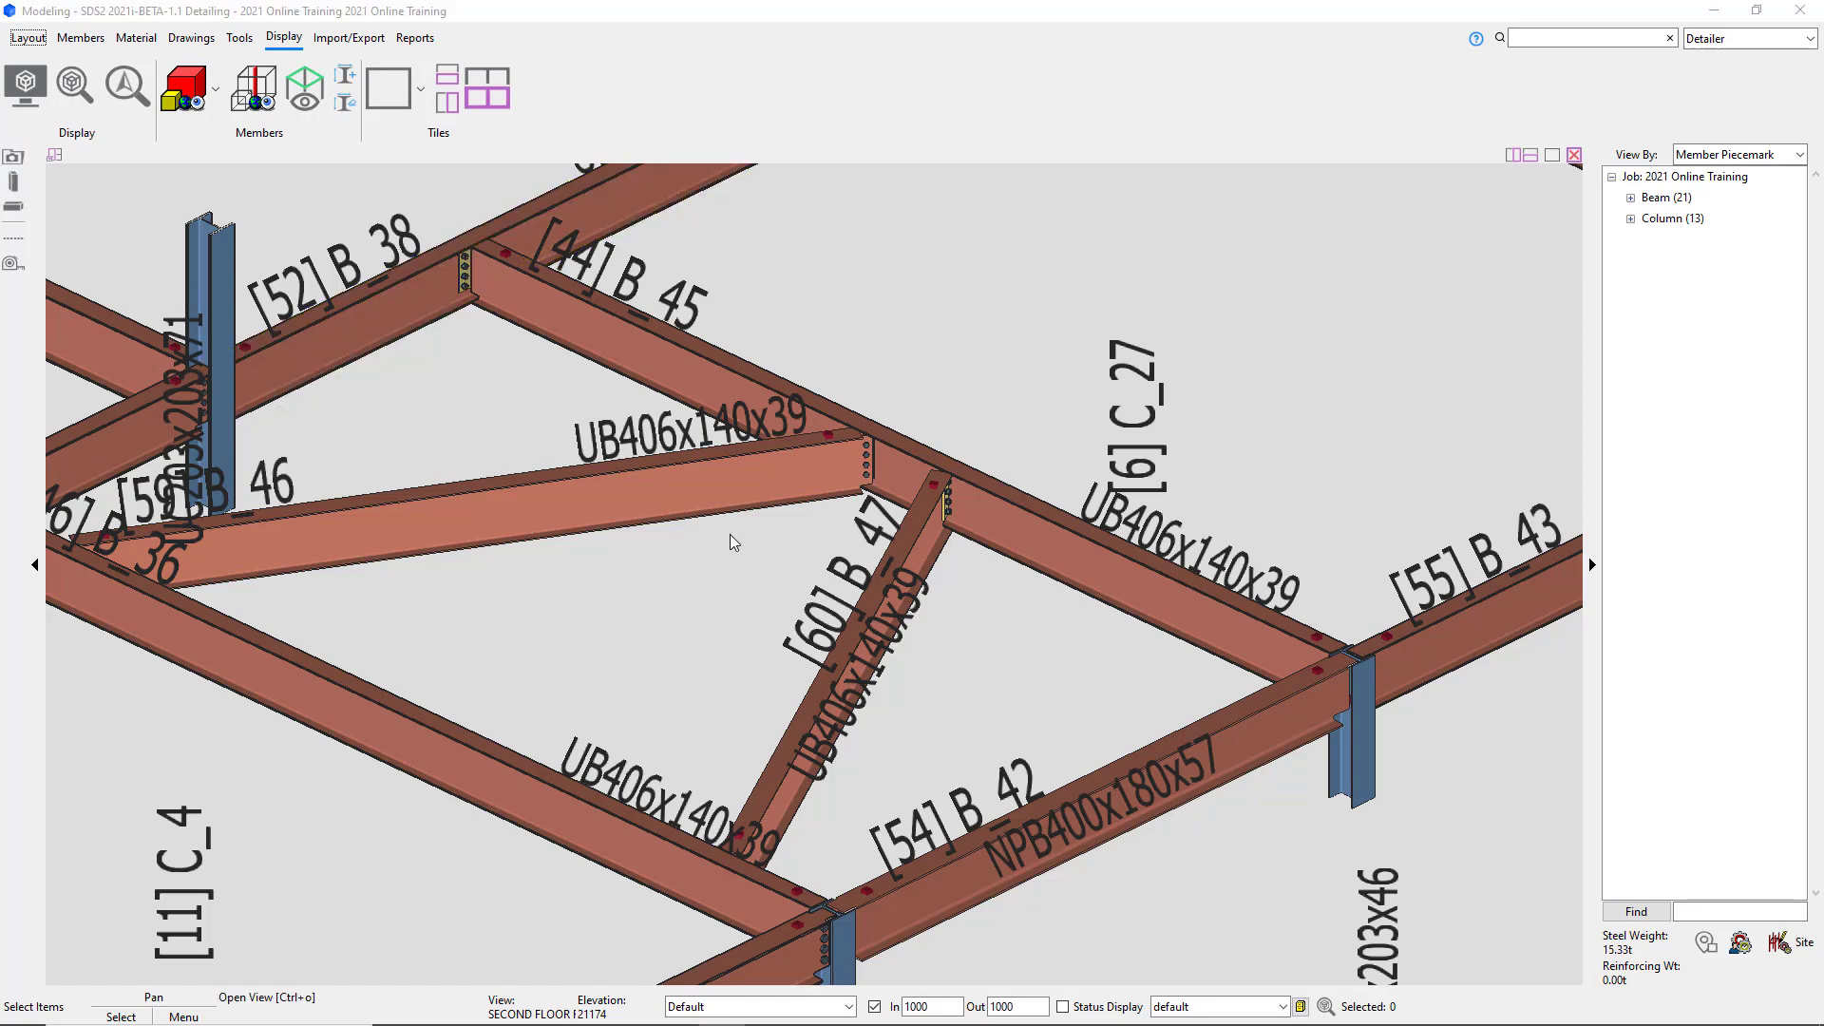
double_click(702, 390)
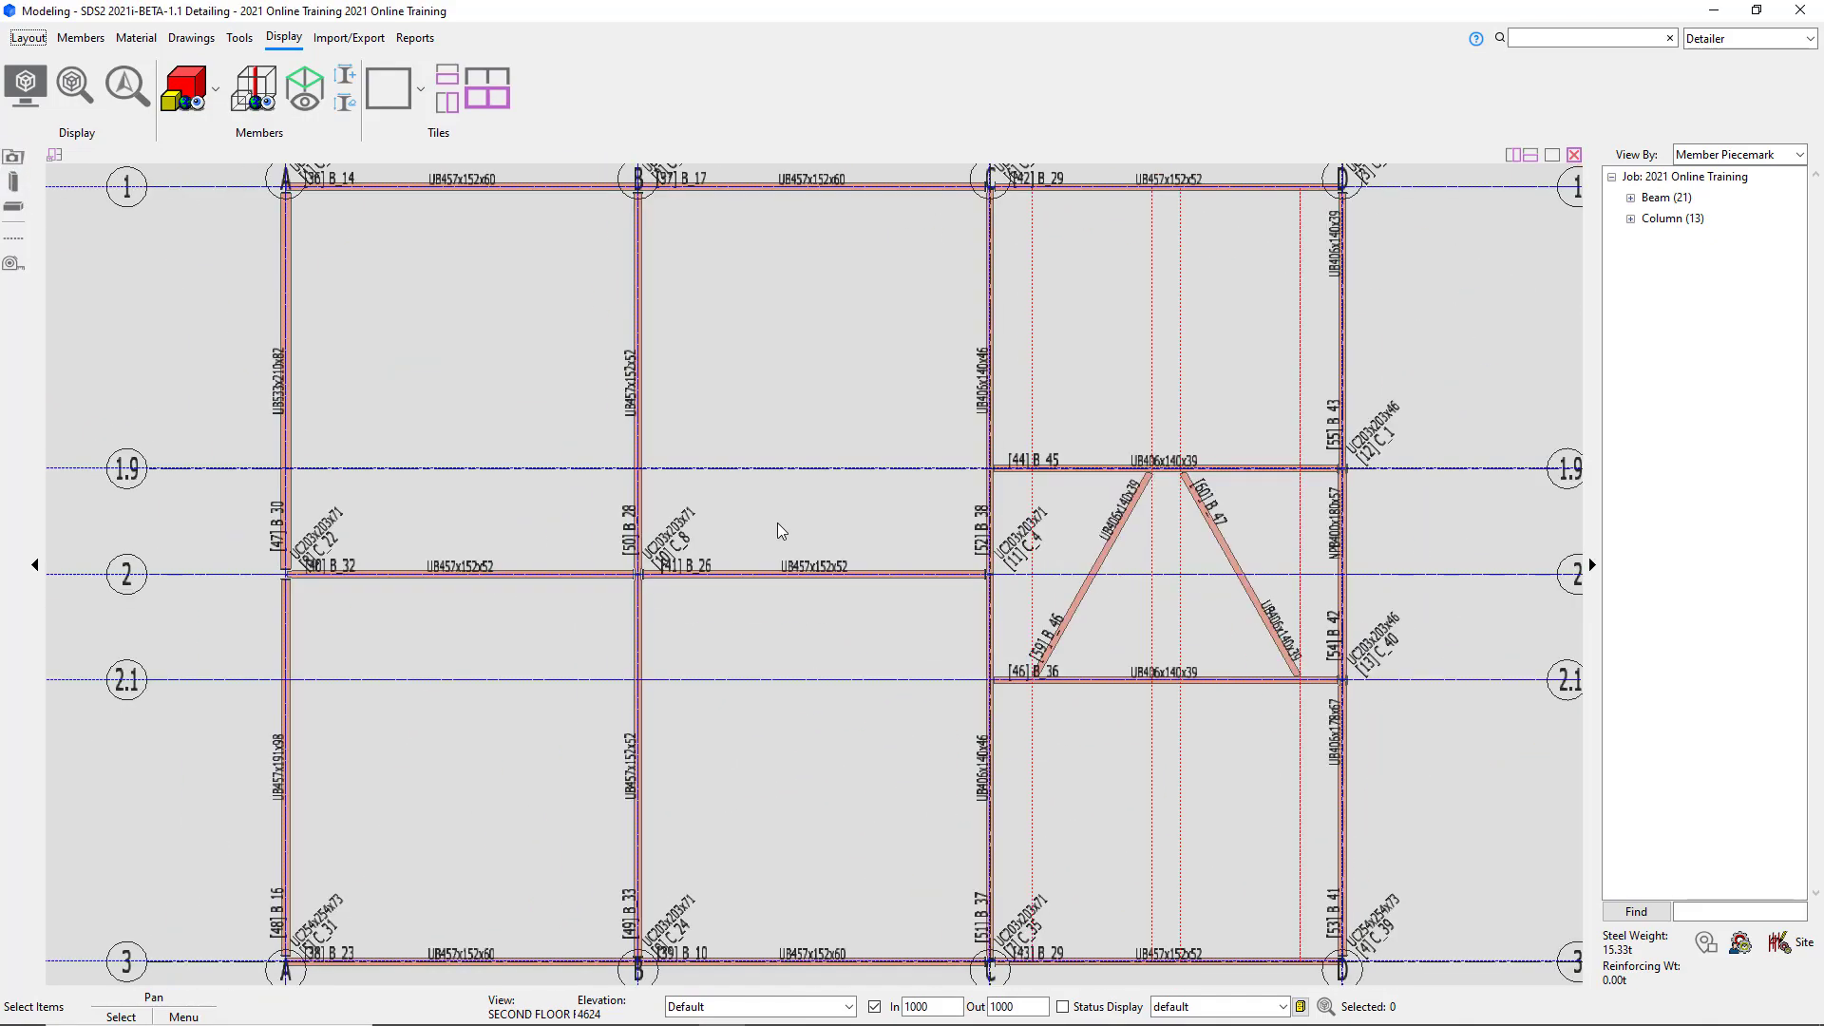
scroll(1279, 493, up, 3)
scroll(1117, 480, up, 5)
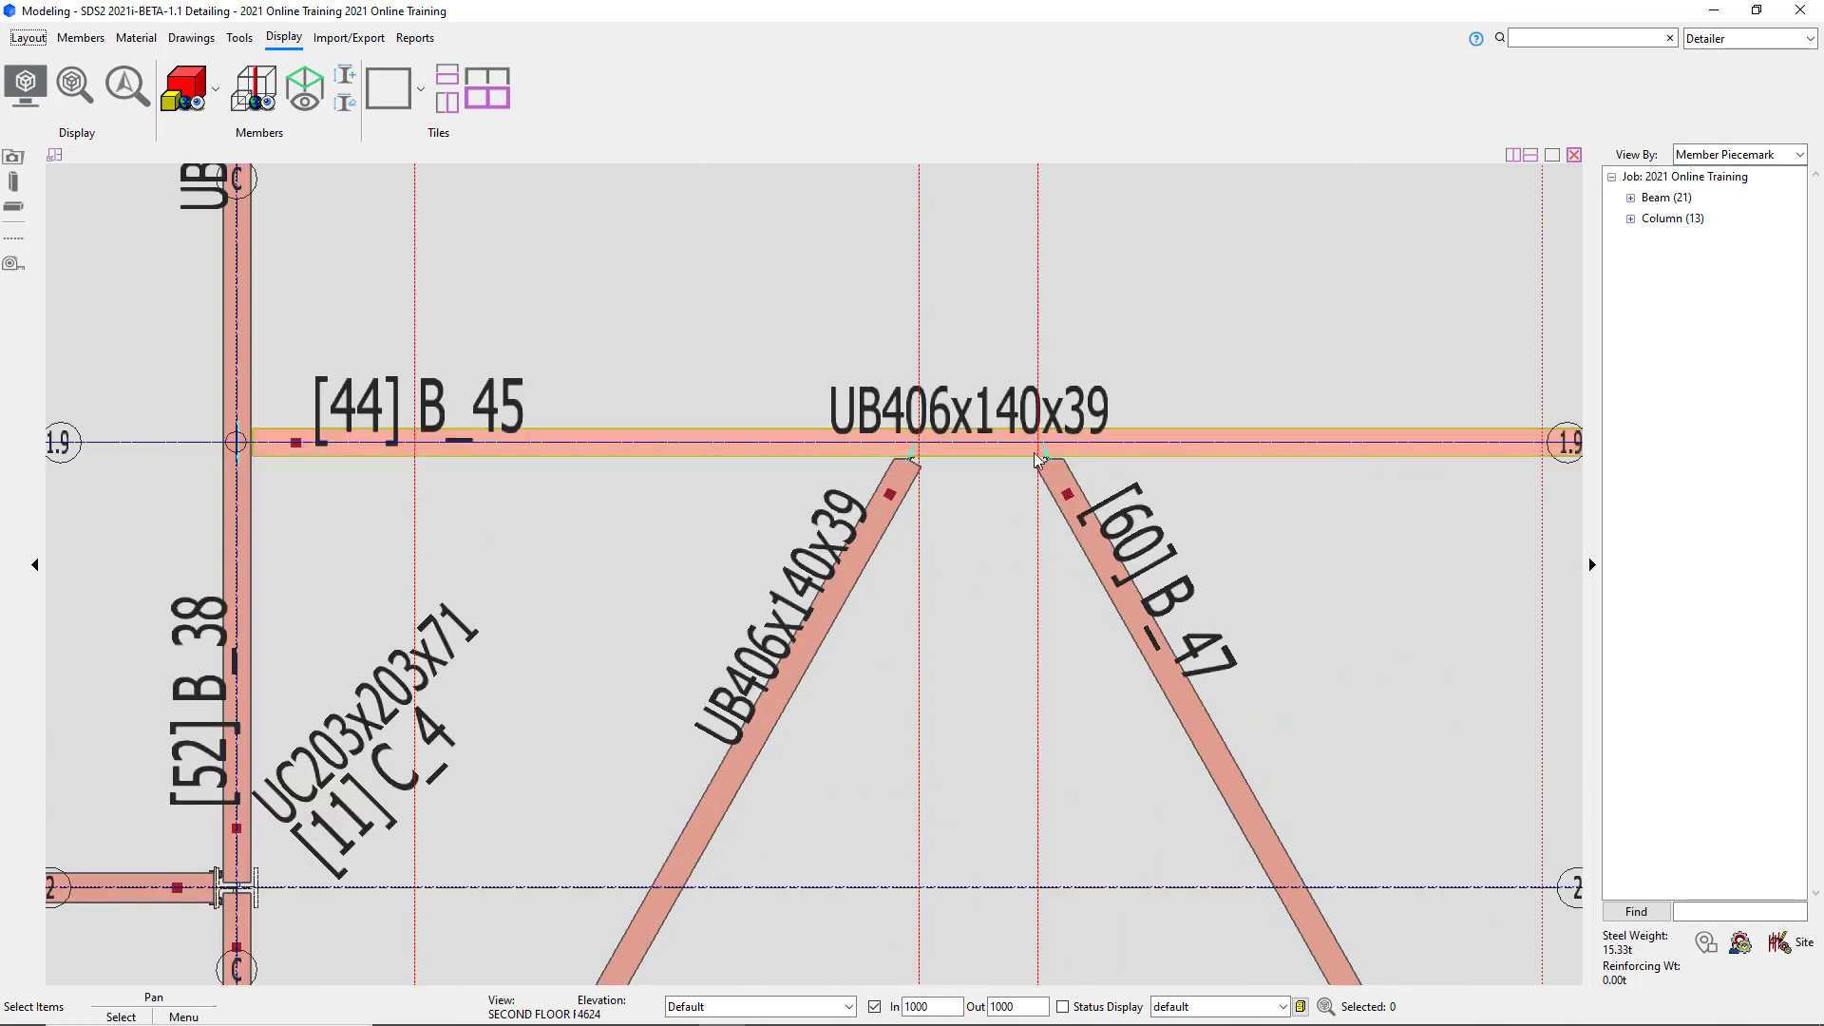
scroll(950, 501, up, 1)
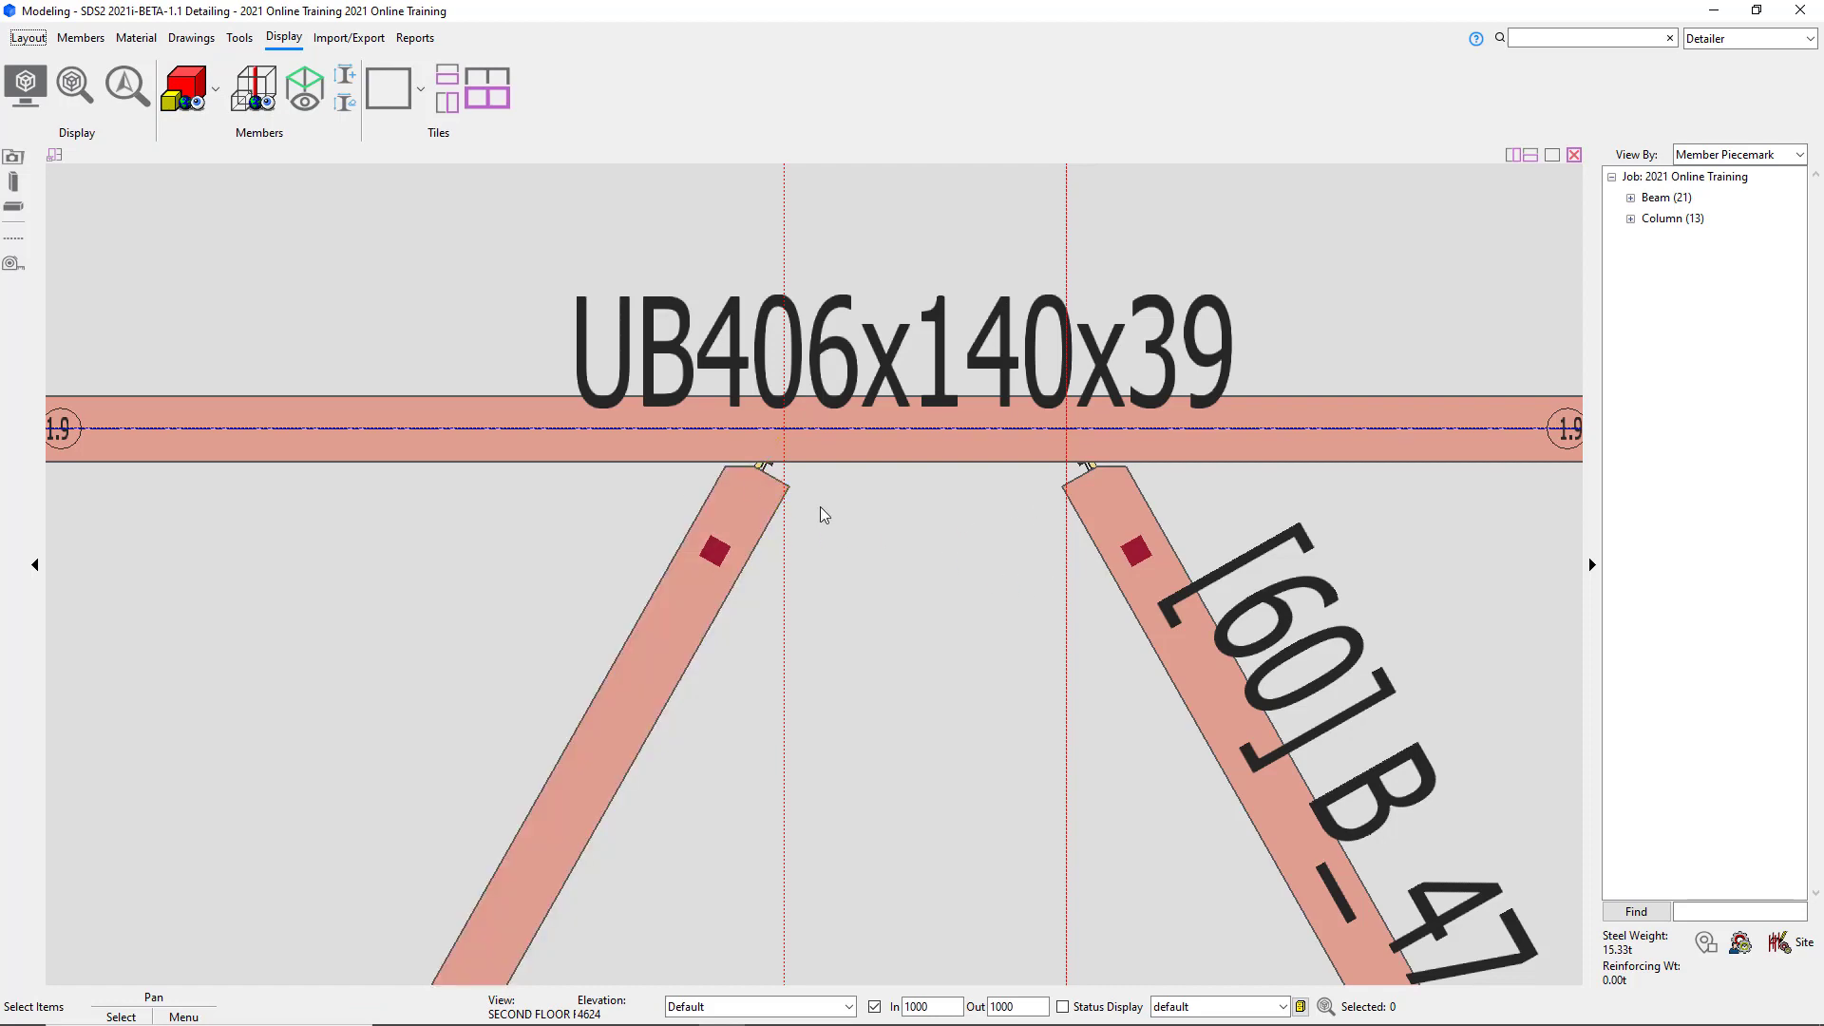
Change all members in the second-floor plan to the solid transparent display style.
scroll(639, 515, down, 3)
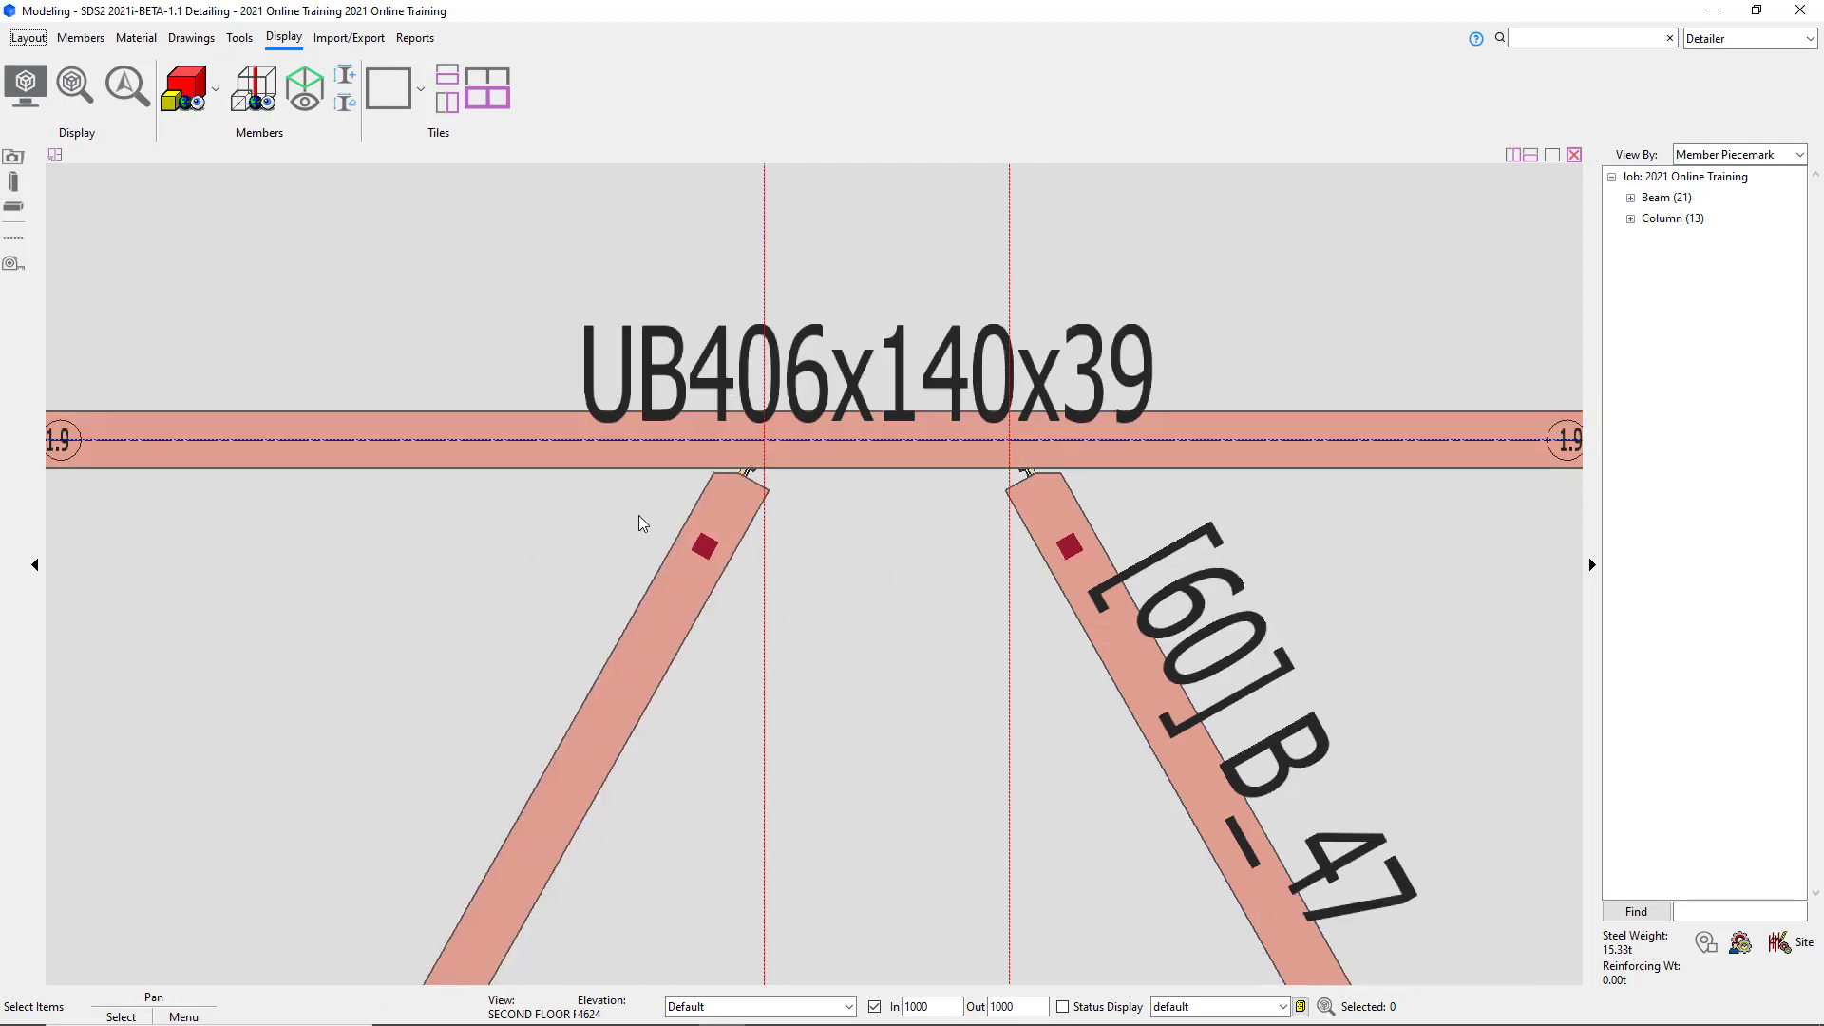
scroll(817, 500, up, 2)
scroll(746, 503, up, 3)
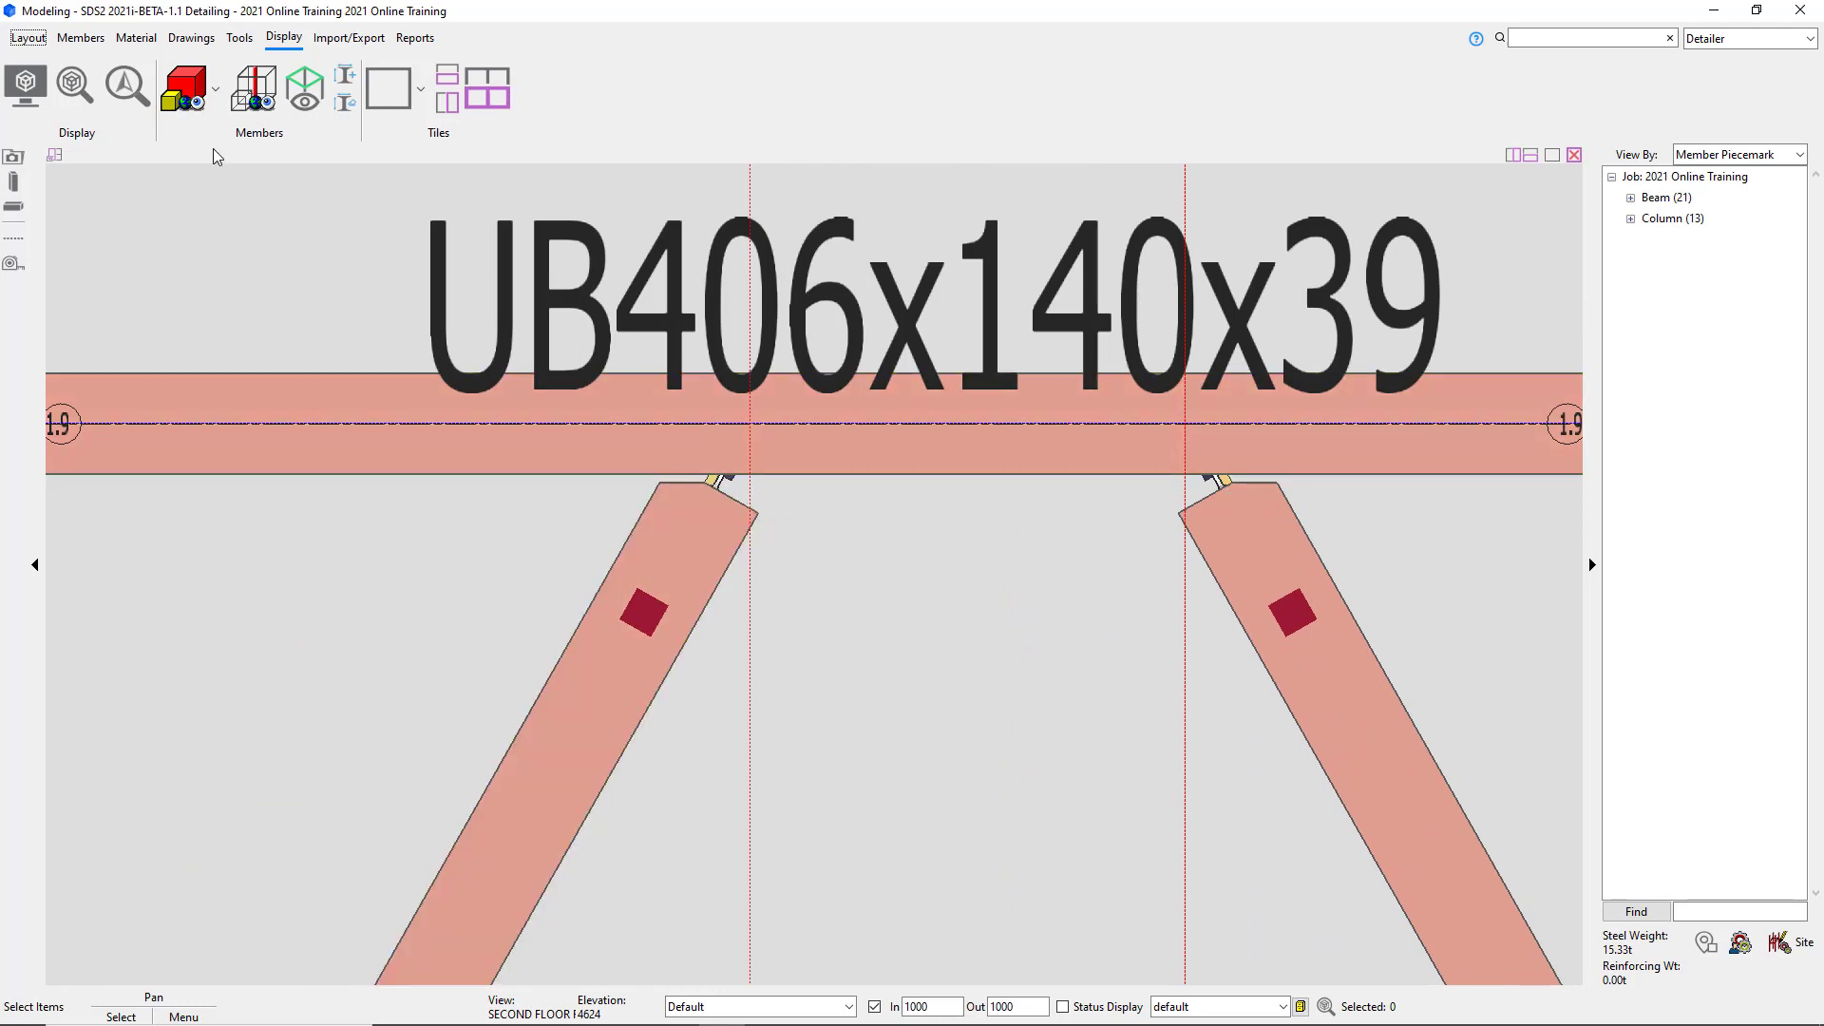
click(216, 89)
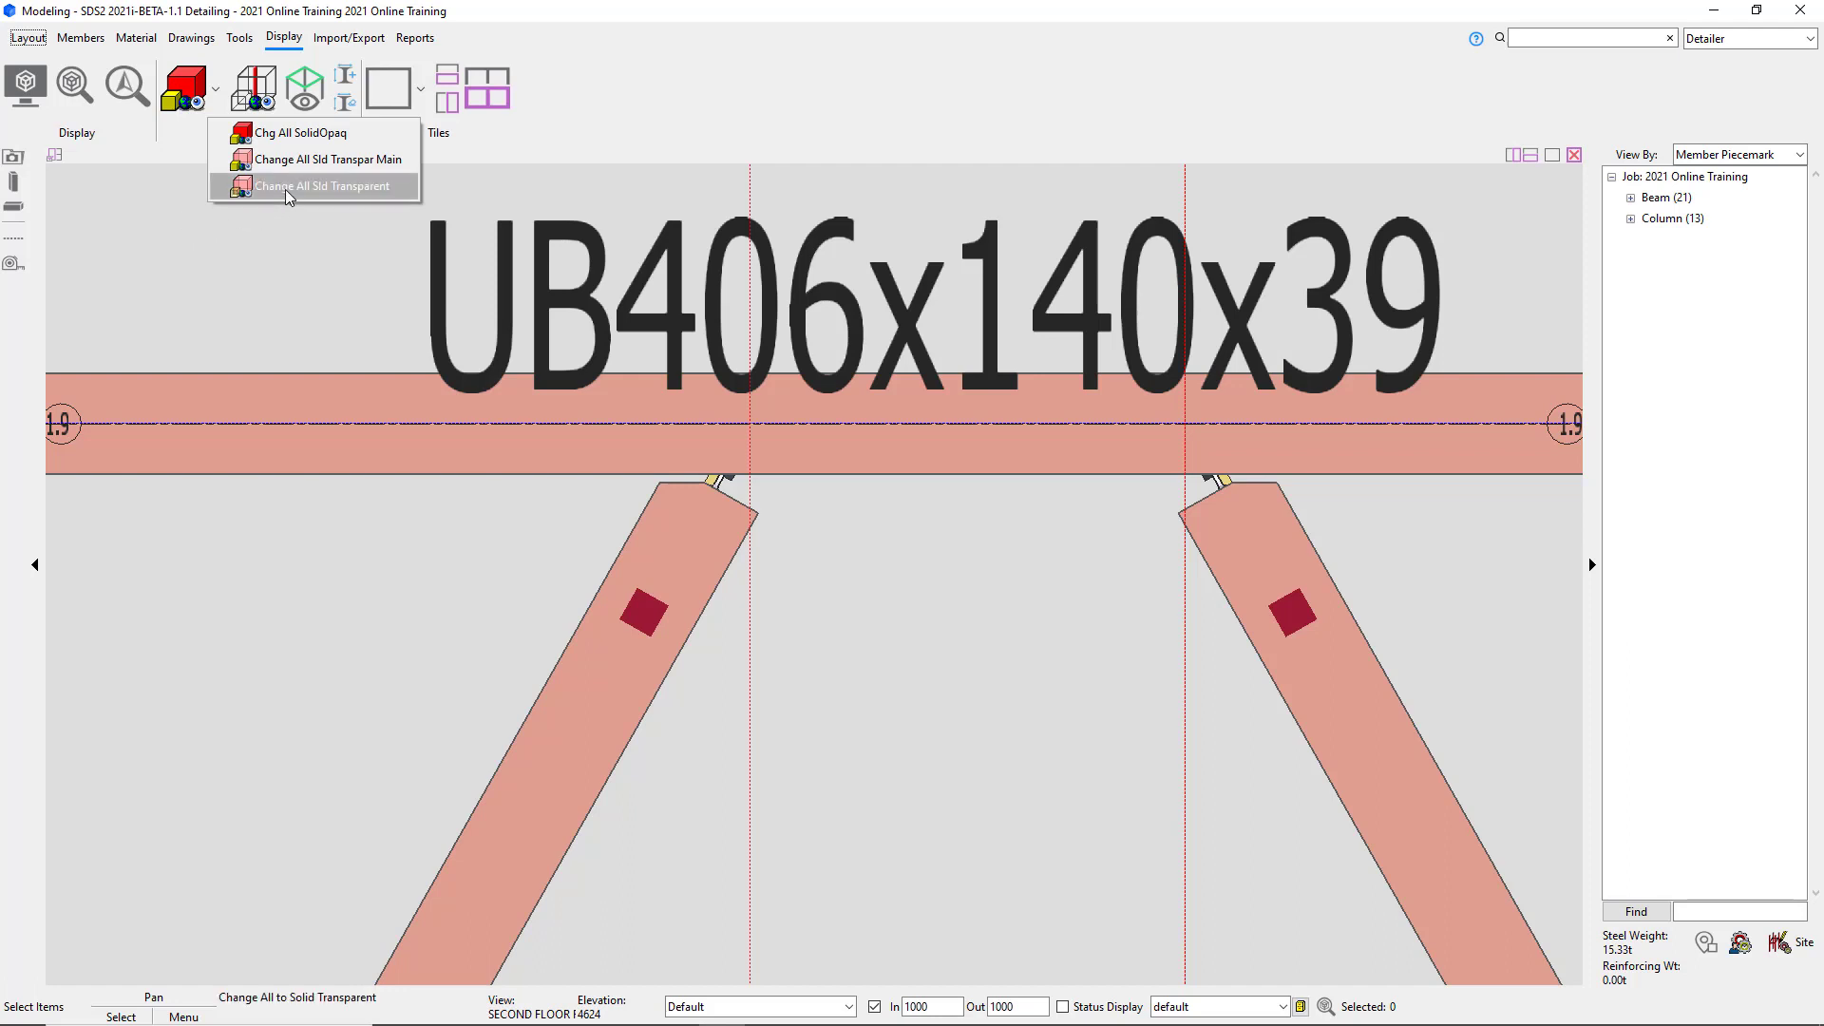
click(302, 167)
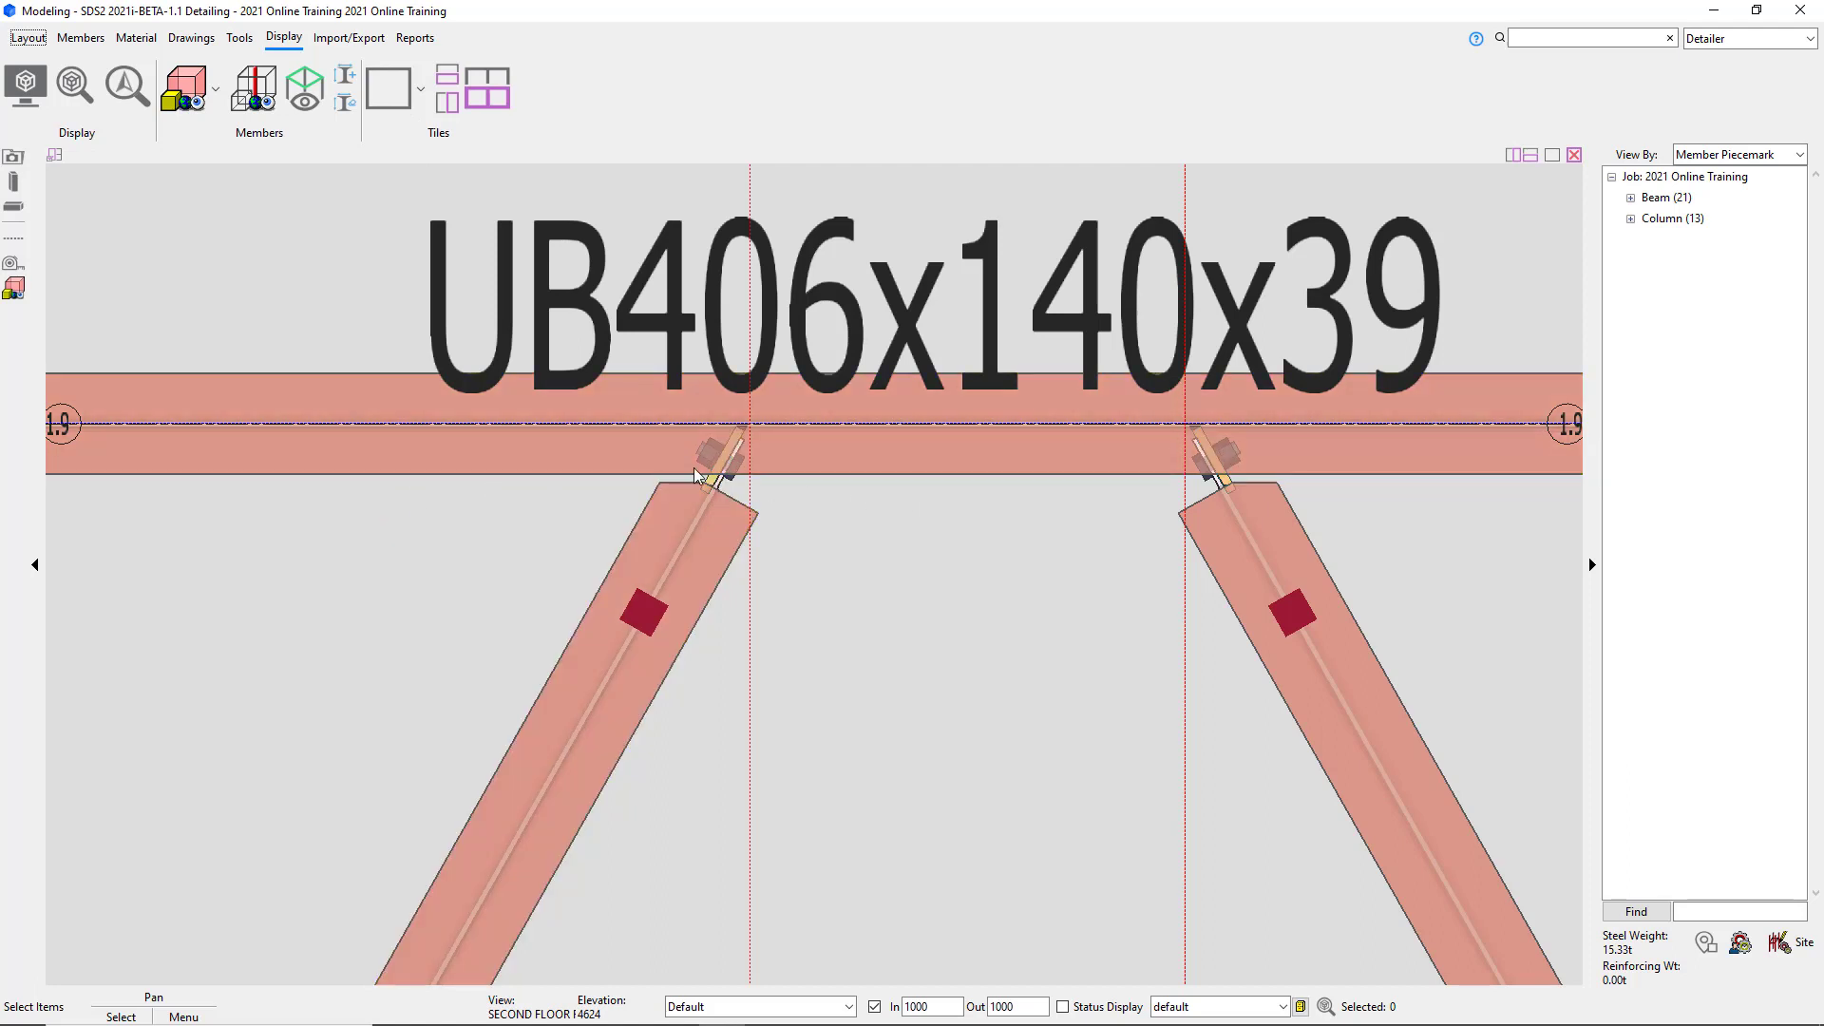
Examine the see-through bolted plate connection between diagonal beam B_46 and the grid 1.9 beam.
scroll(656, 504, up, 3)
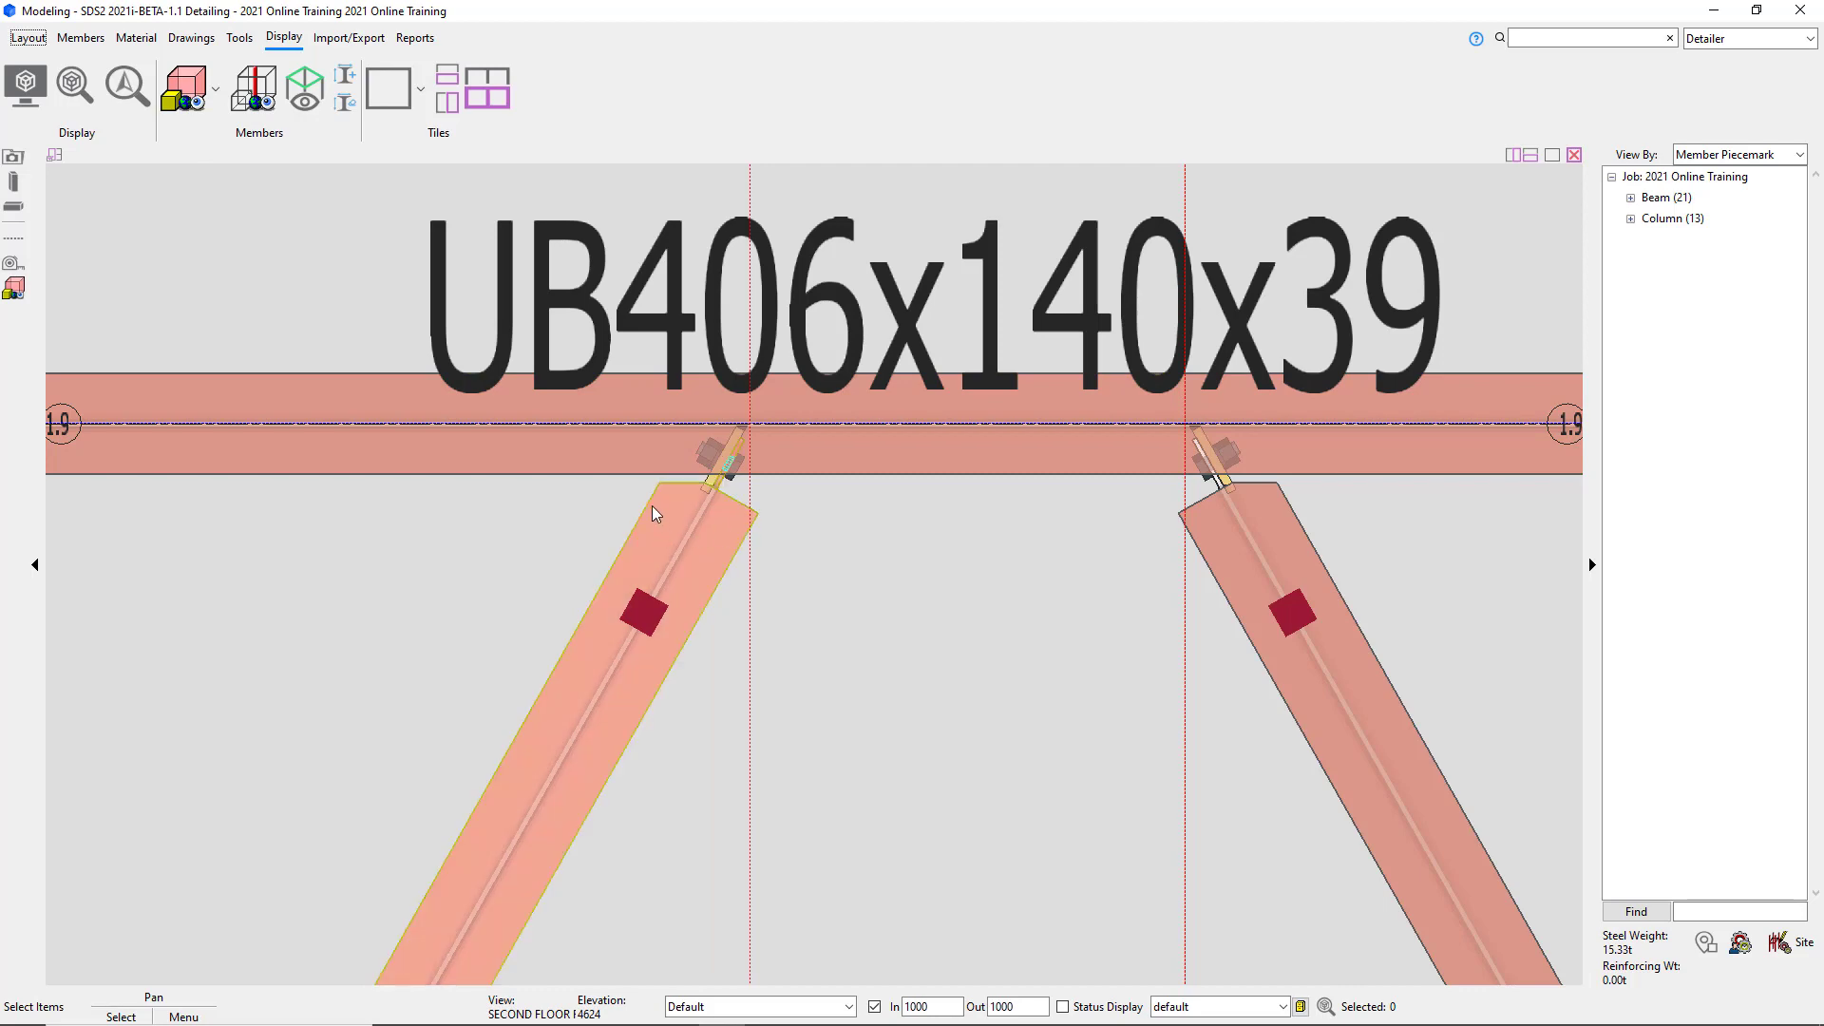
scroll(608, 464, down, 5)
scroll(682, 458, down, 2)
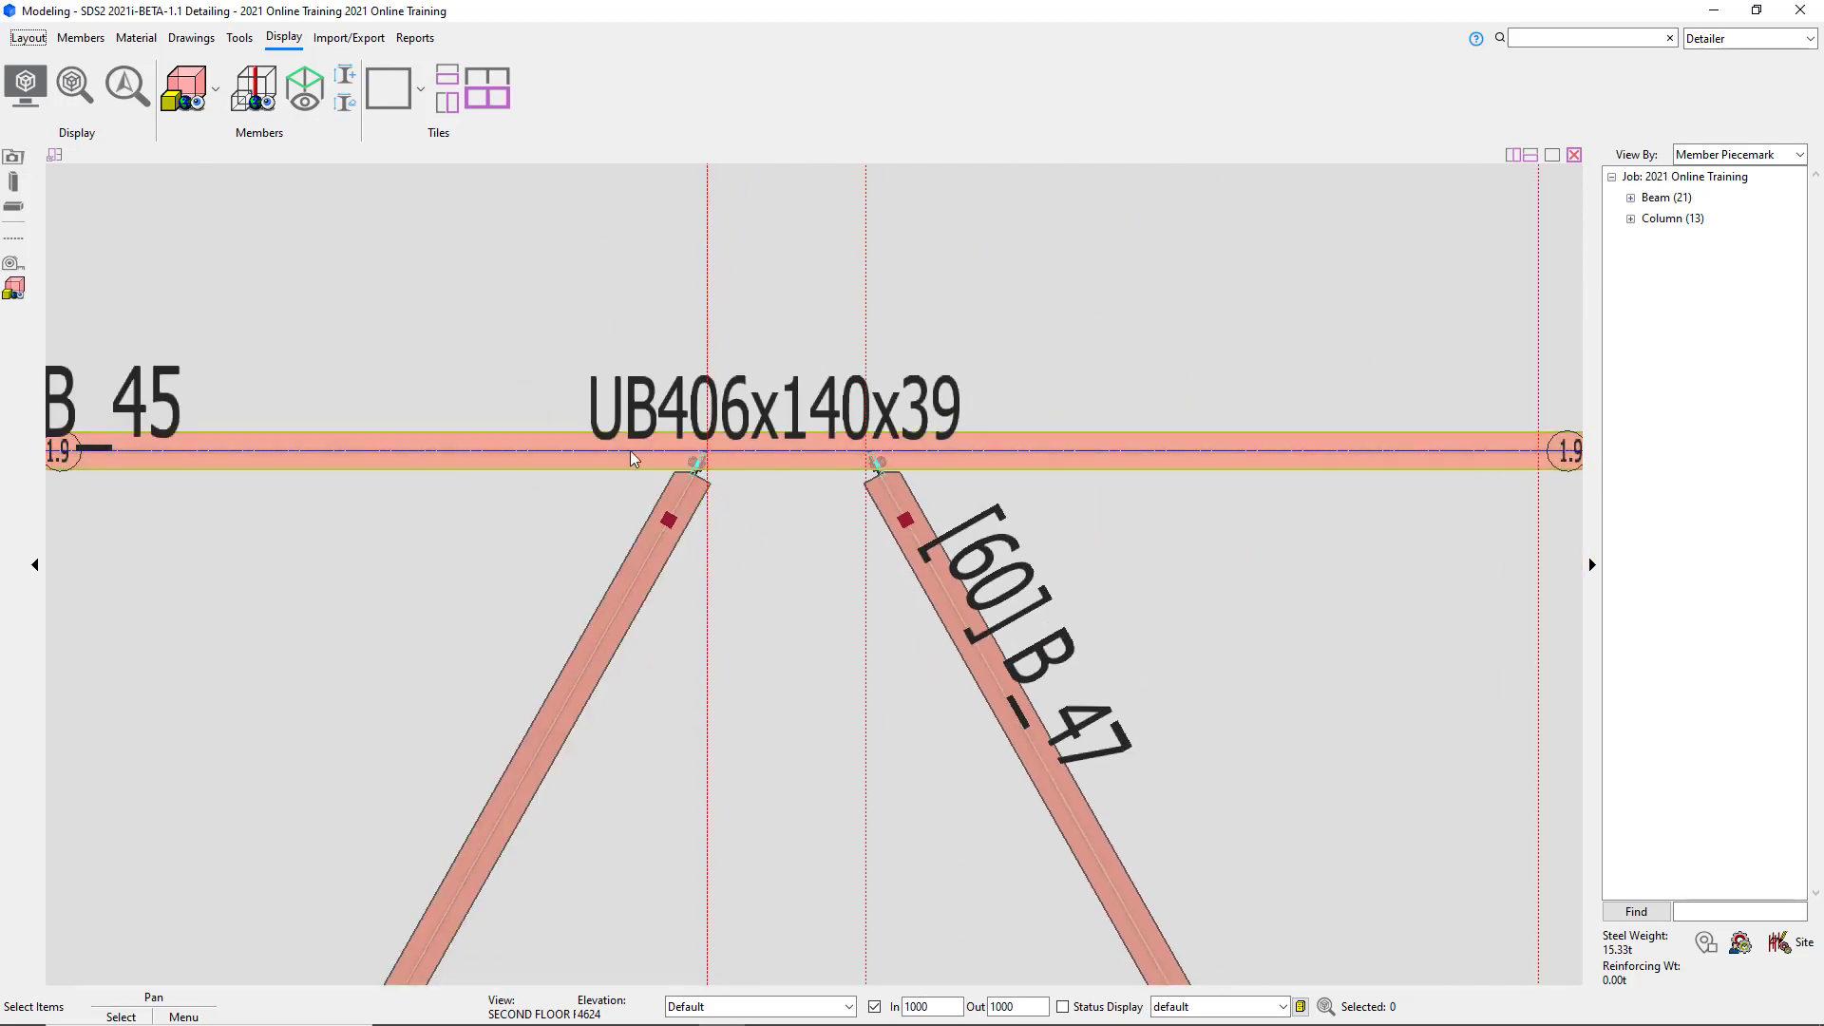
scroll(665, 460, up, 6)
scroll(875, 586, up, 2)
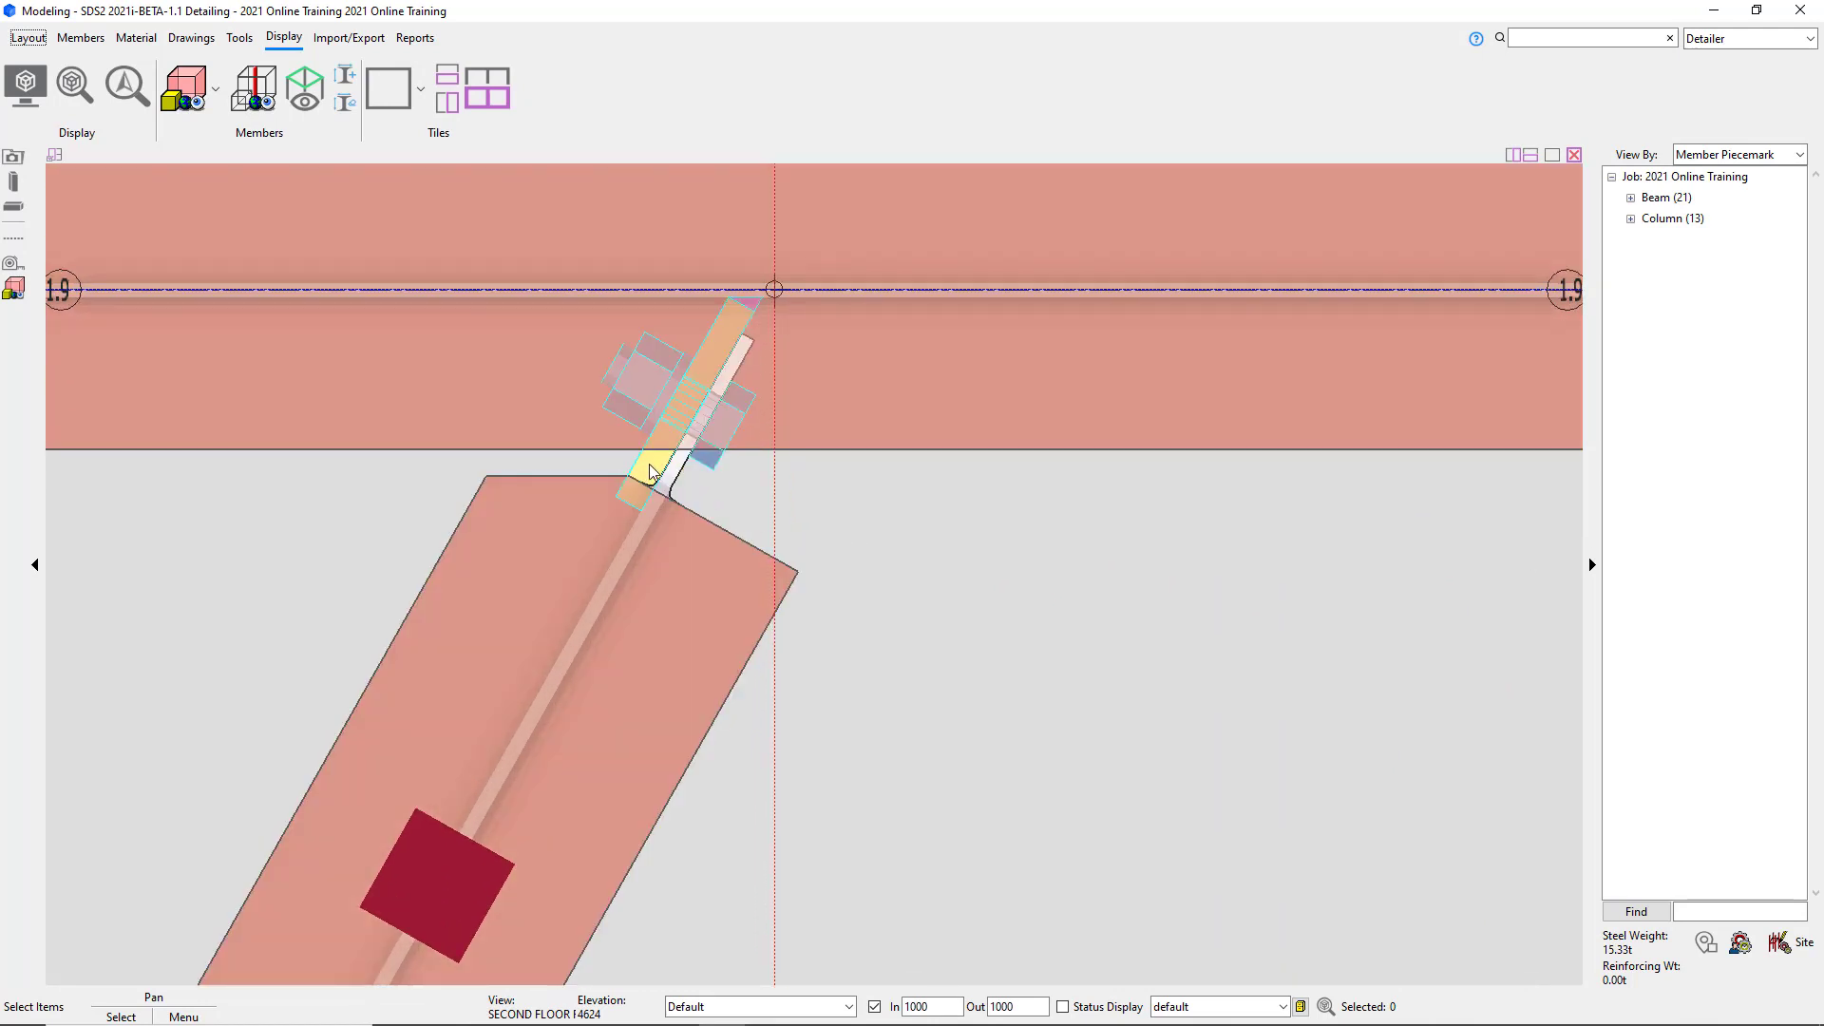
scroll(652, 471, up, 3)
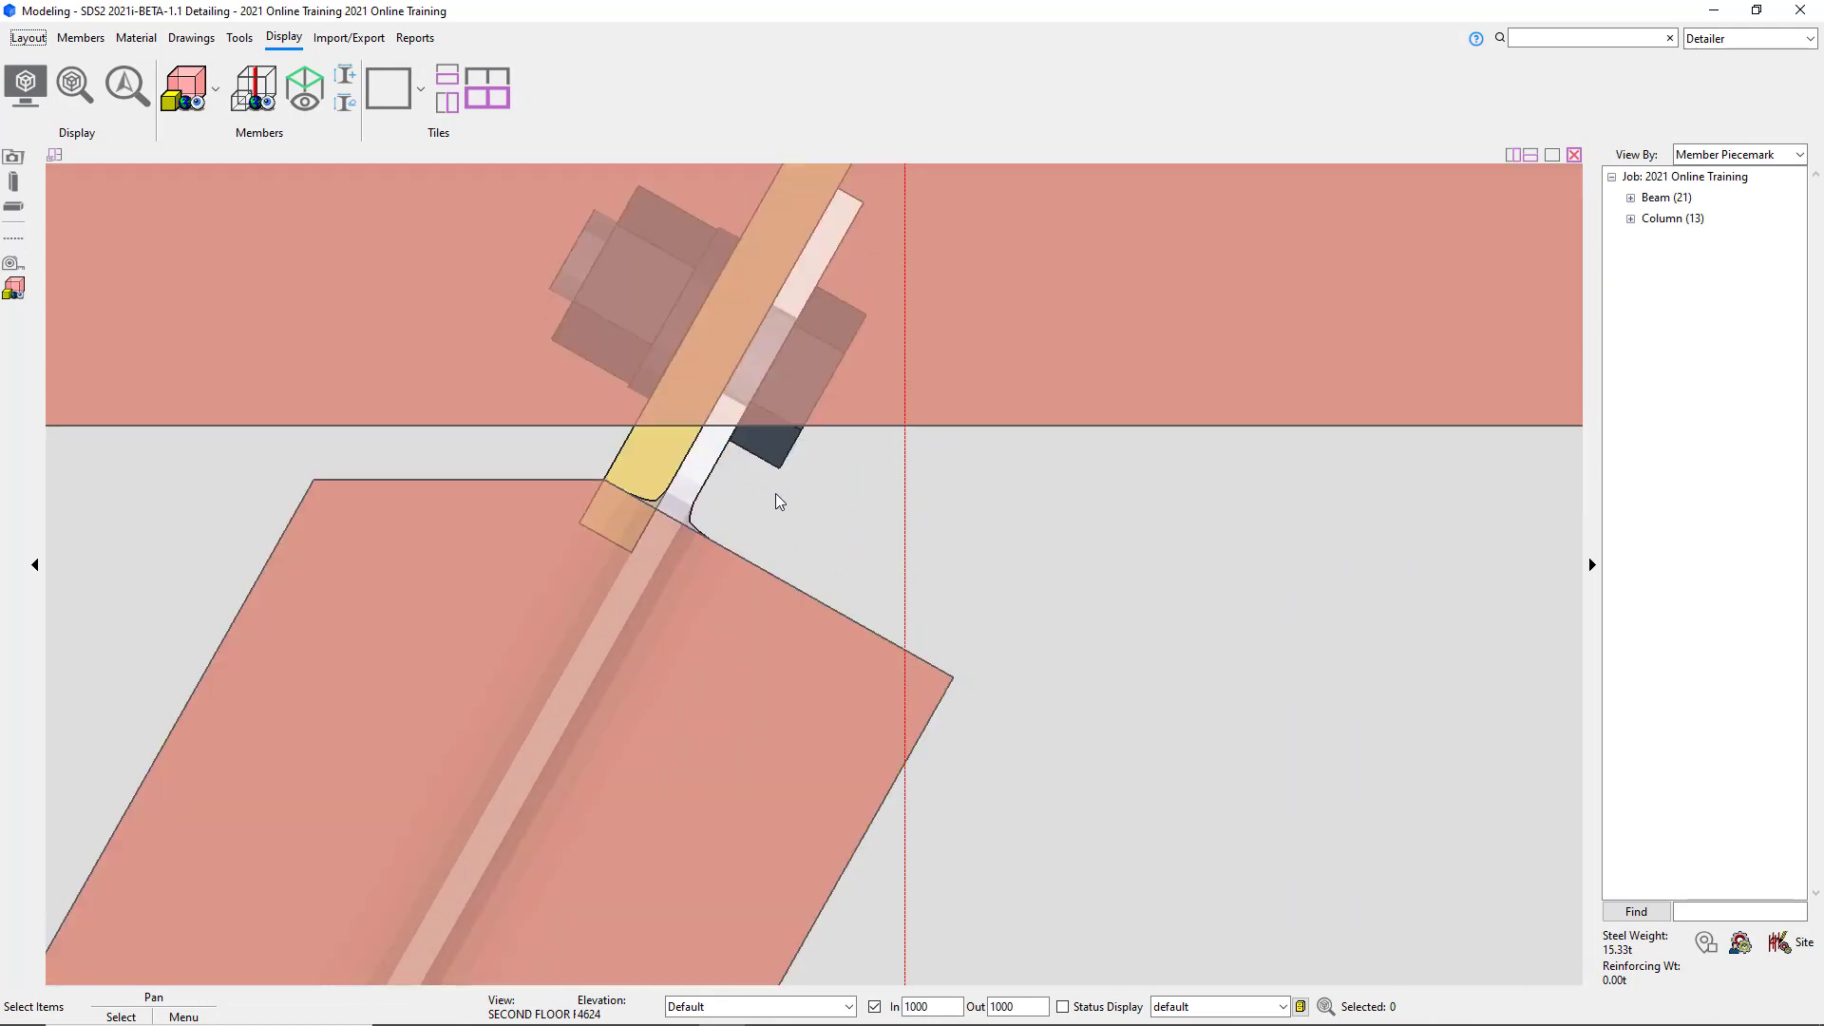
scroll(767, 475, down, 2)
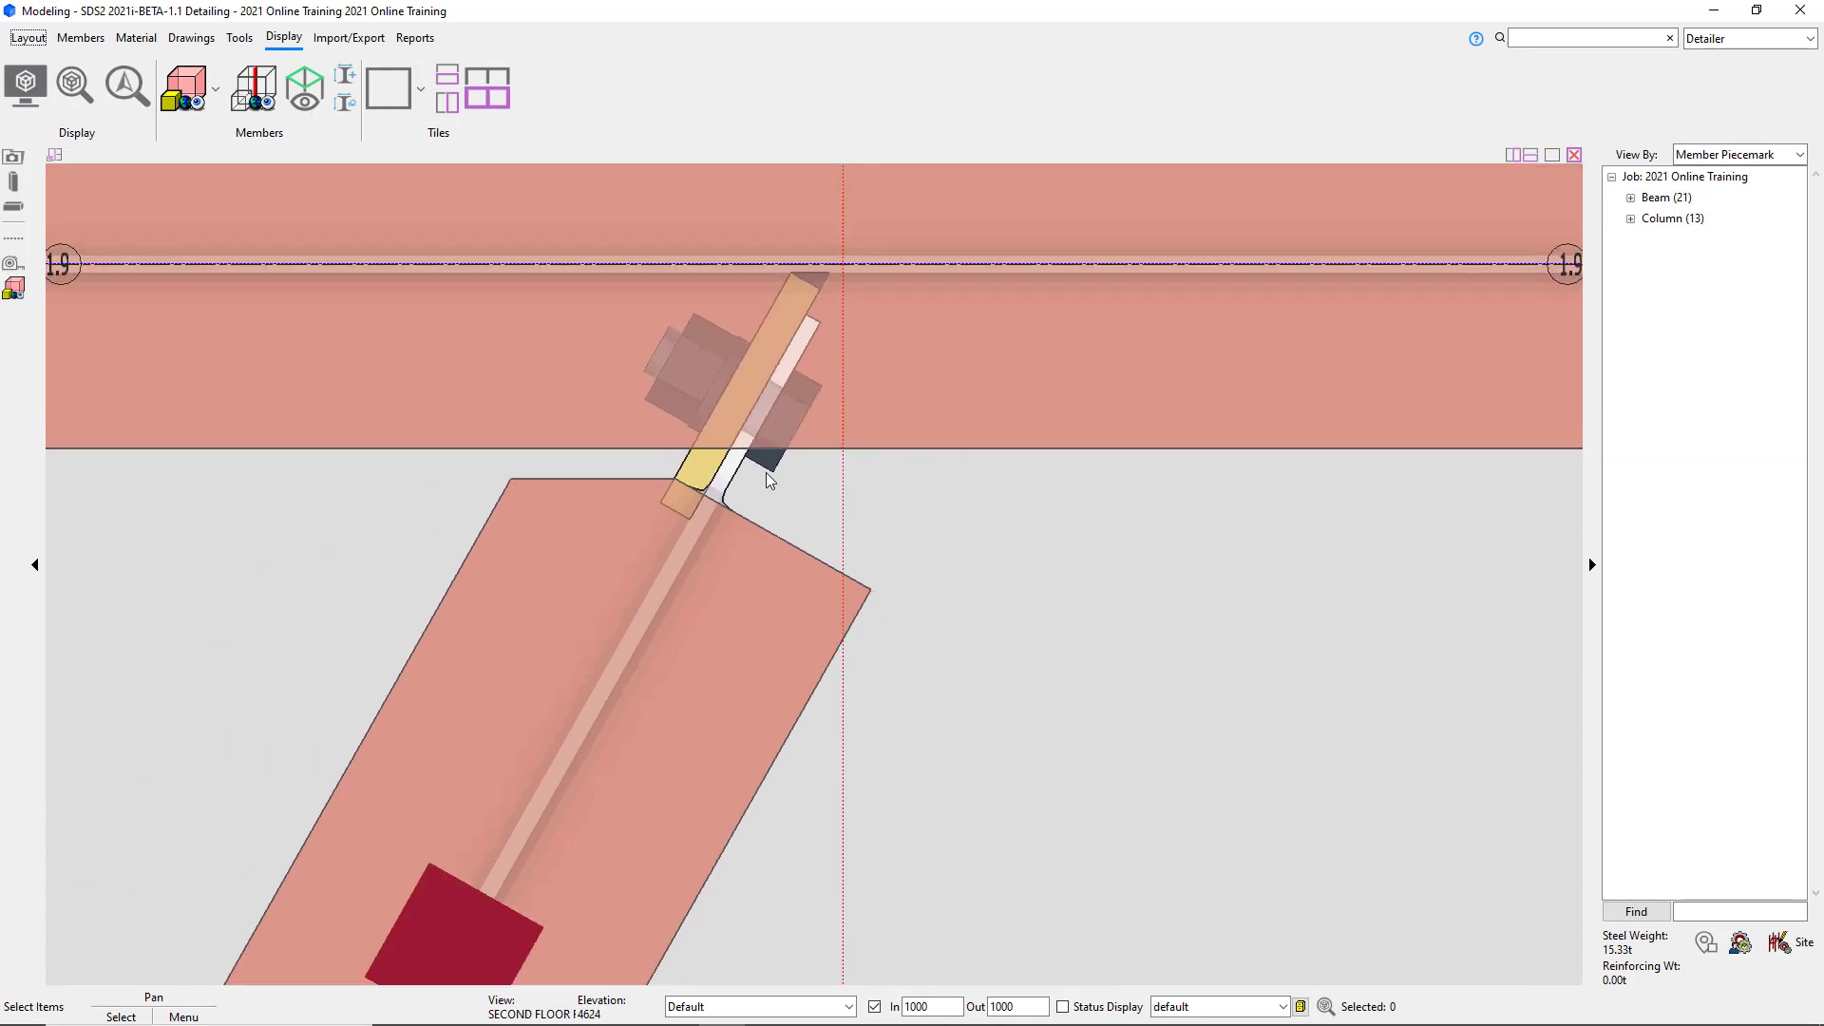
scroll(770, 480, down, 3)
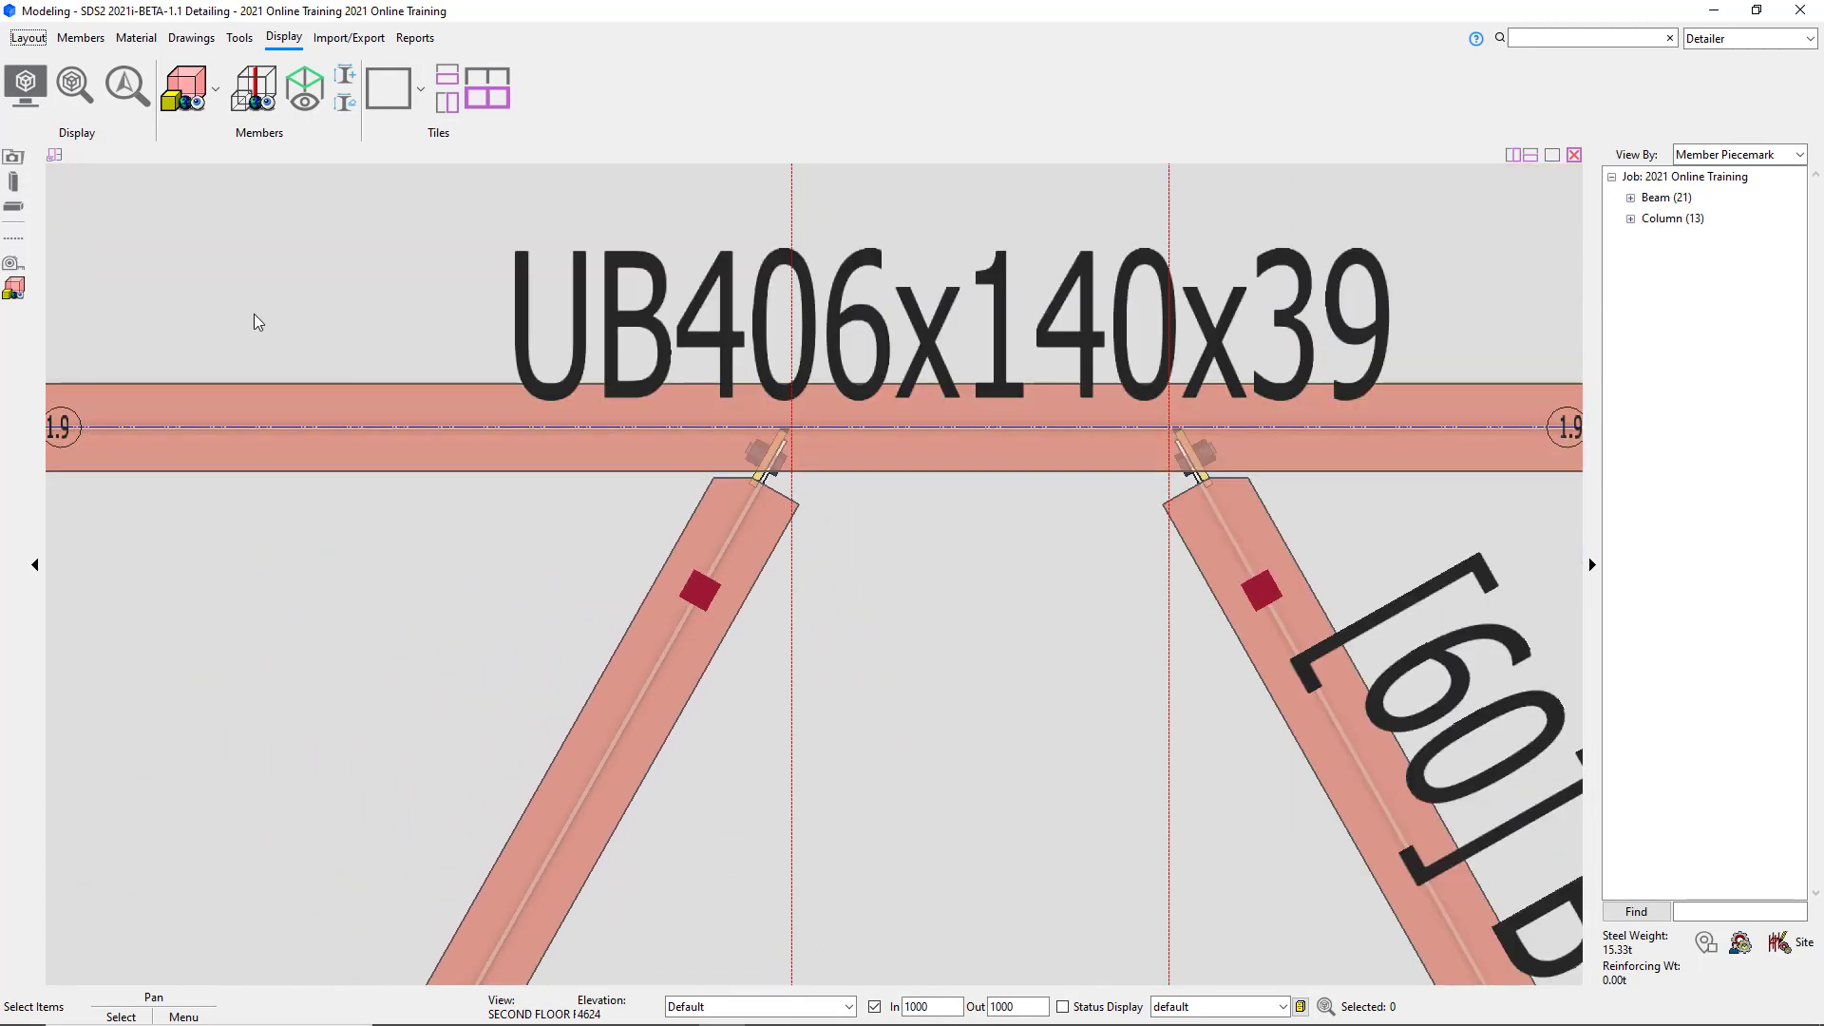
Change all members to solid transparent main material and inspect the diagonal beam's bolts and plate at grid 1.9.
click(216, 88)
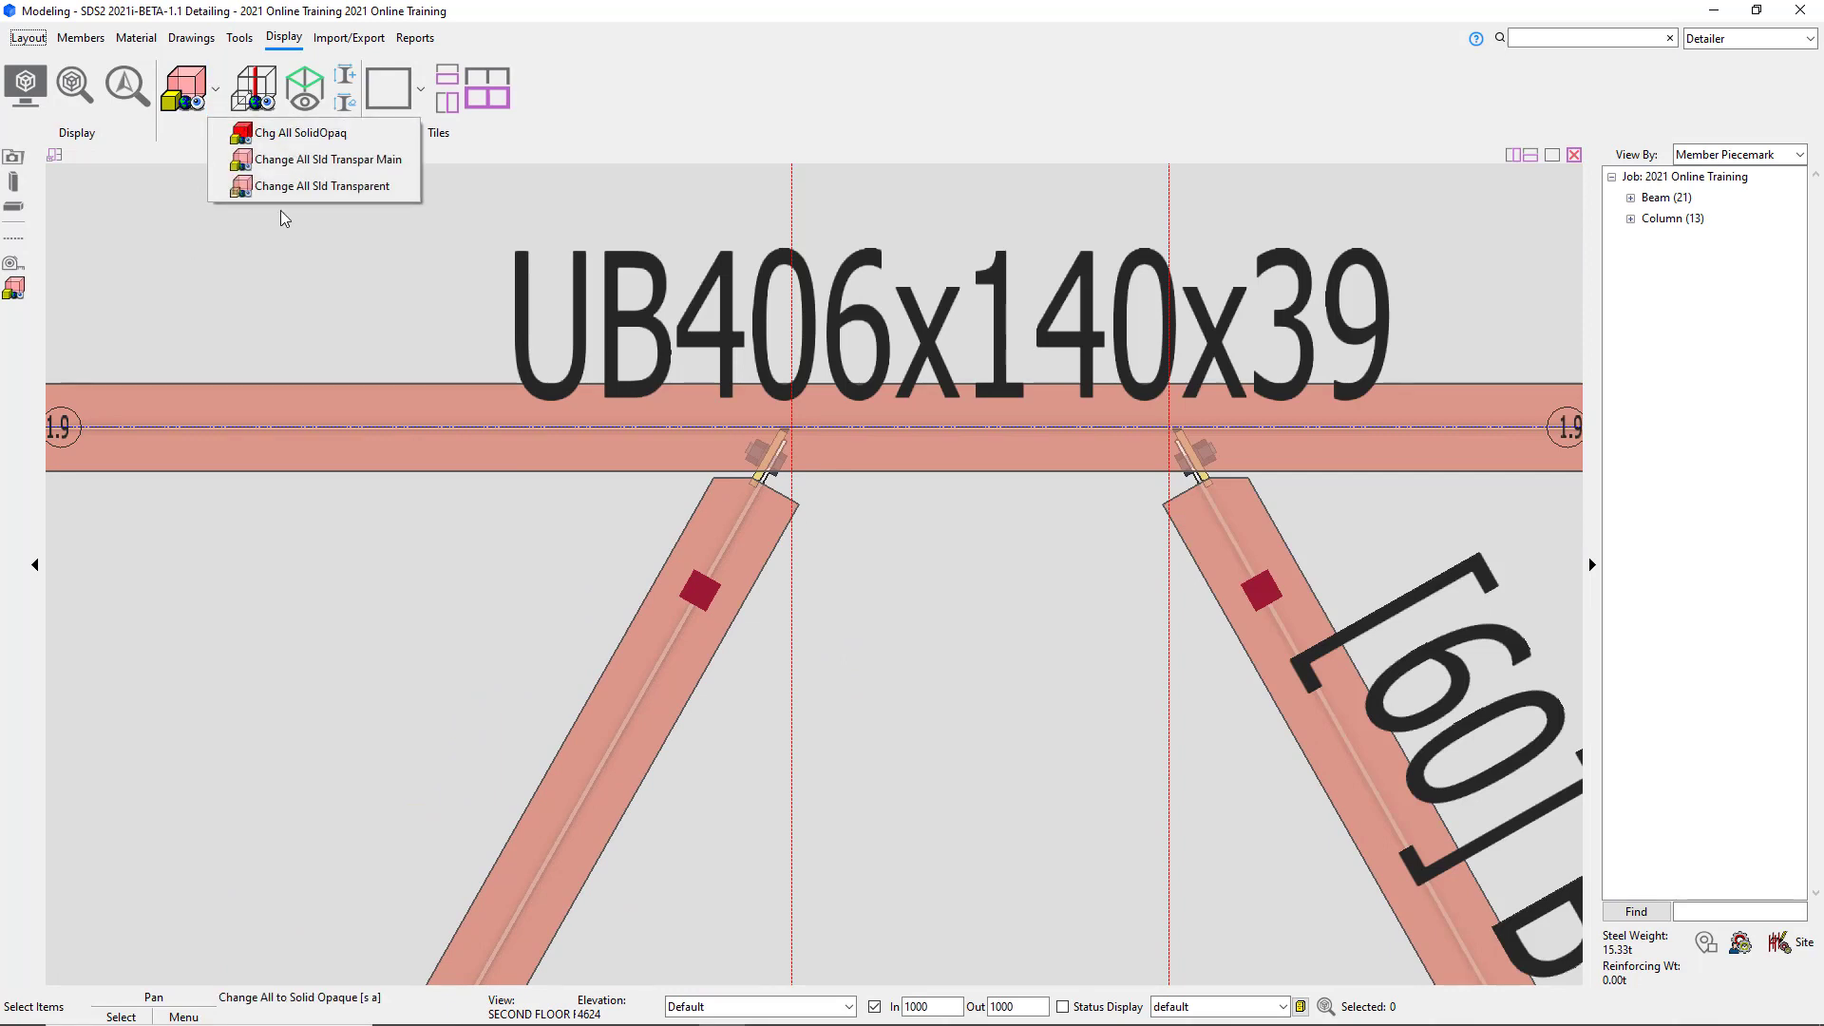
click(304, 188)
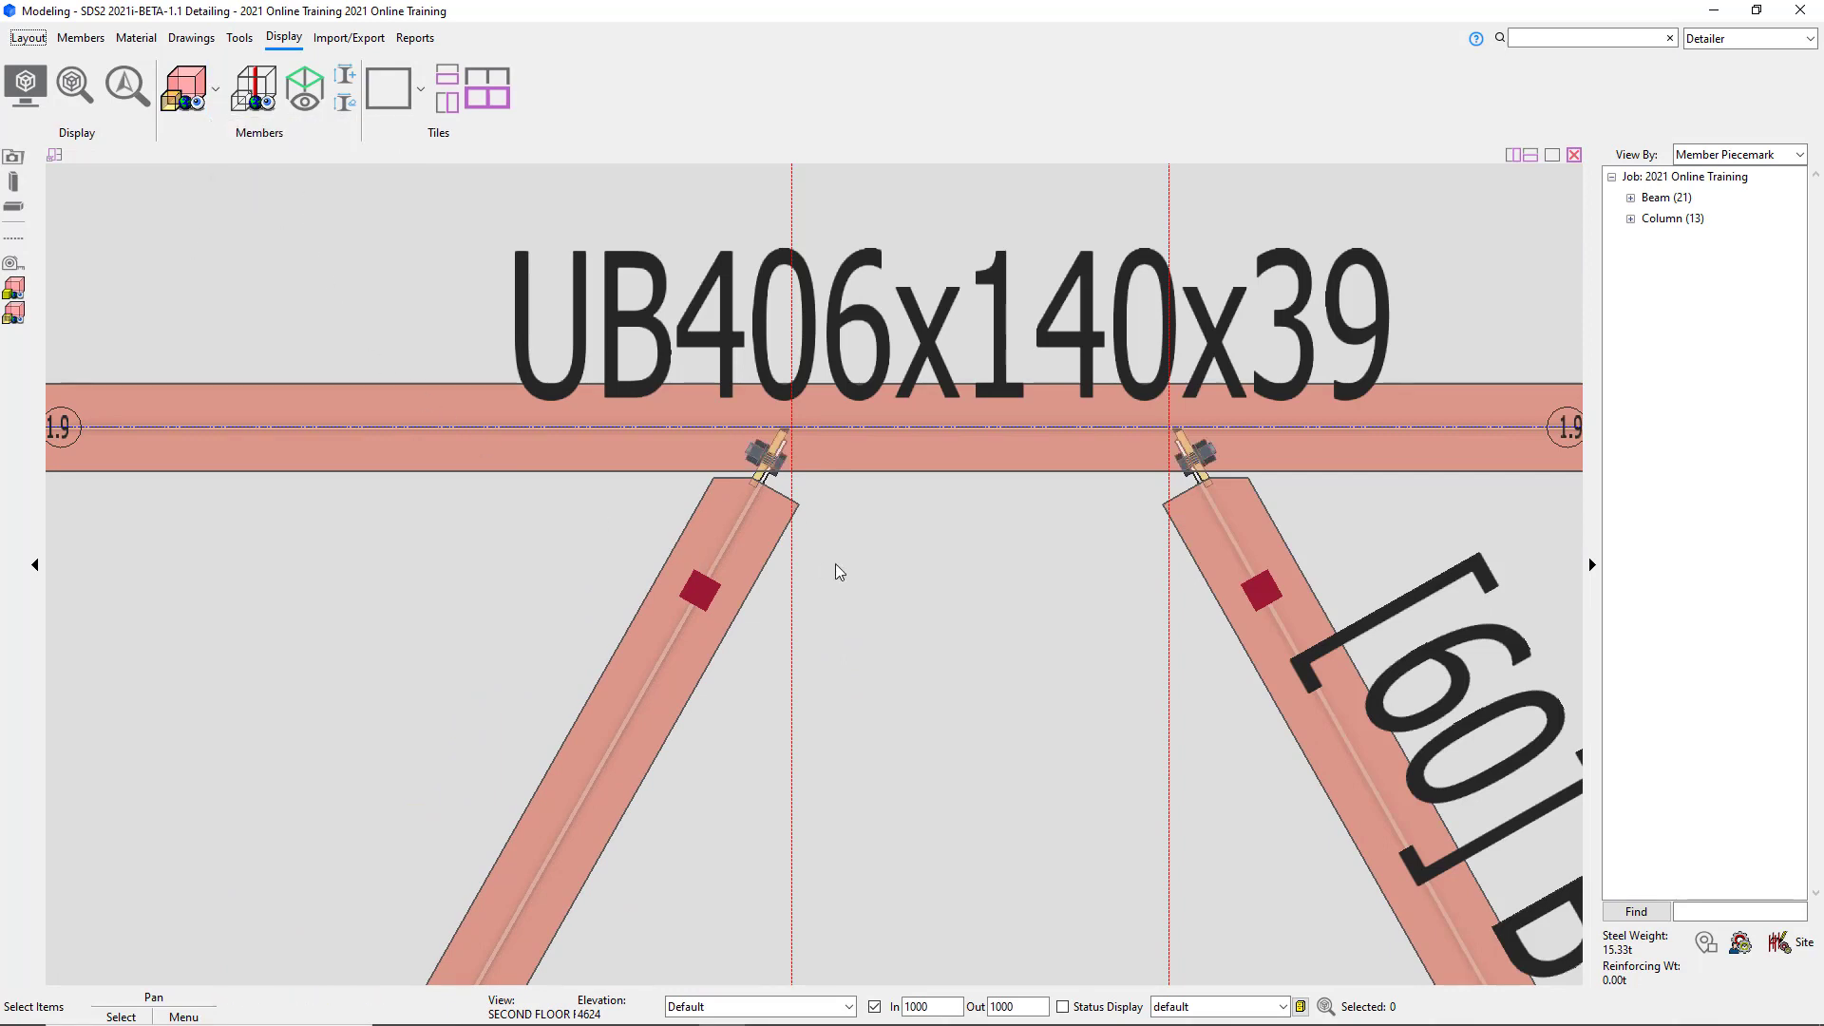
scroll(760, 484, up, 3)
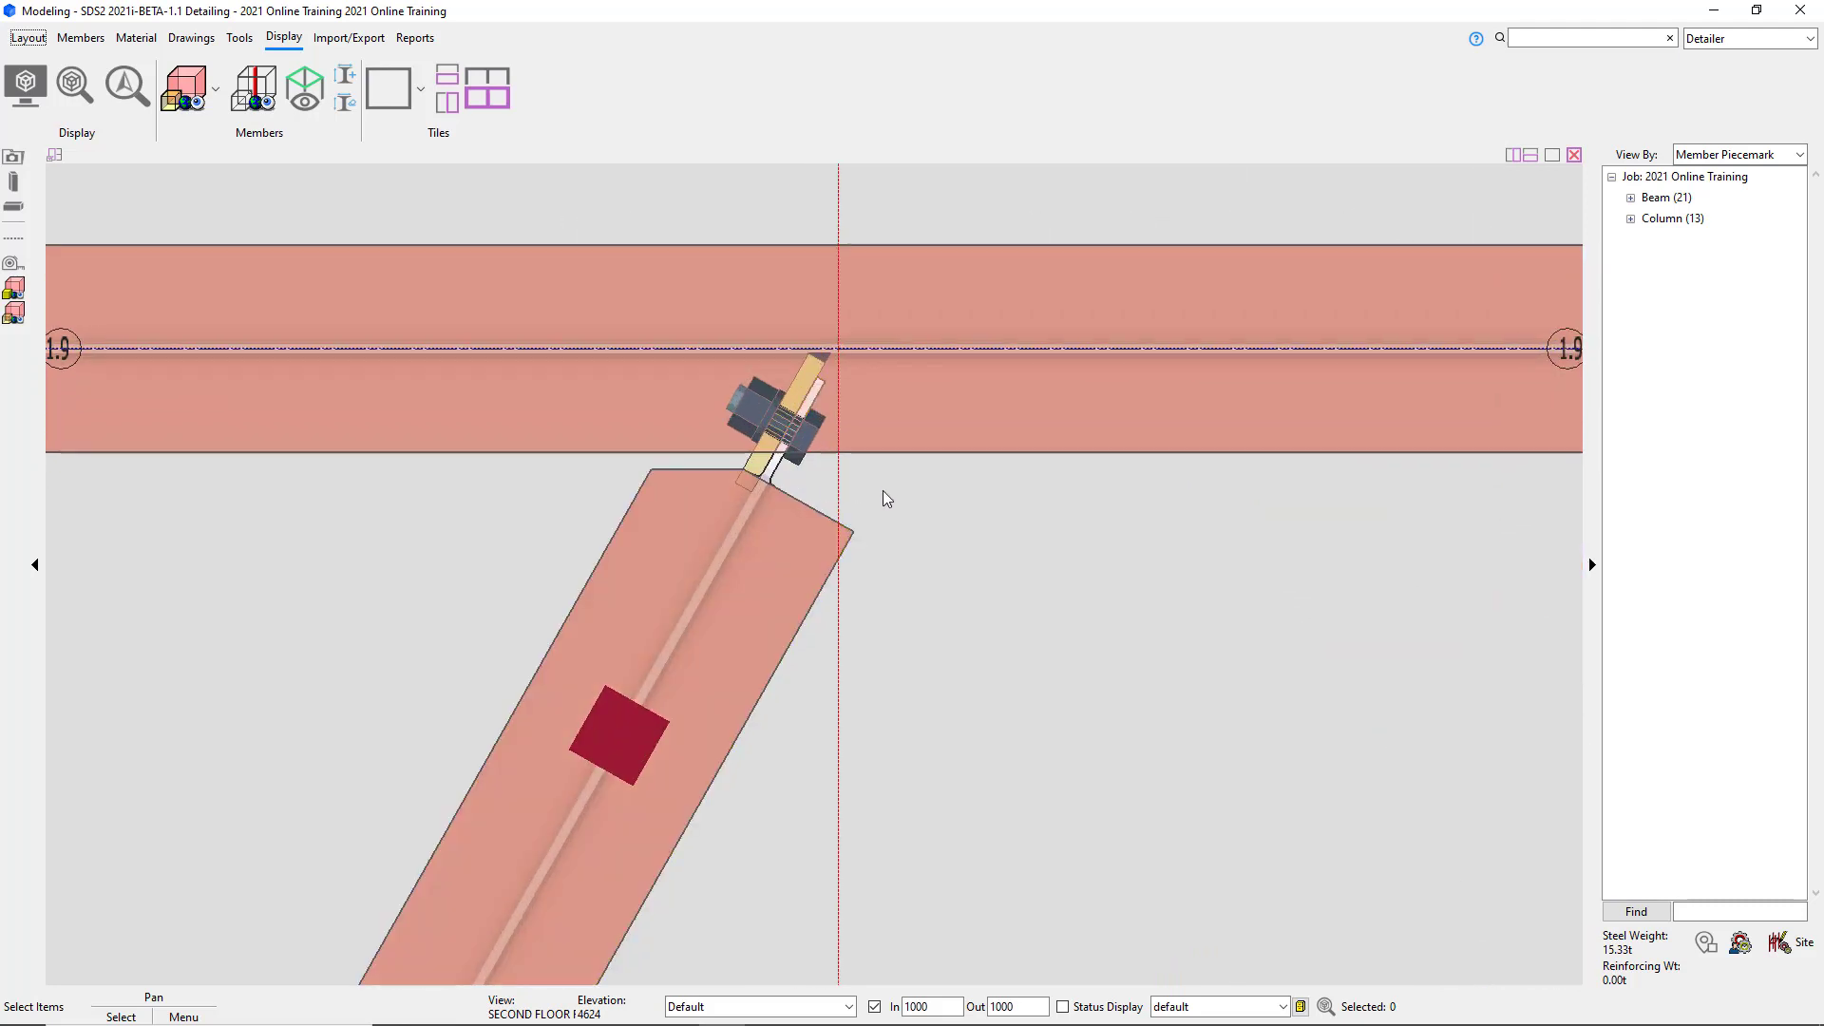
scroll(881, 490, up, 2)
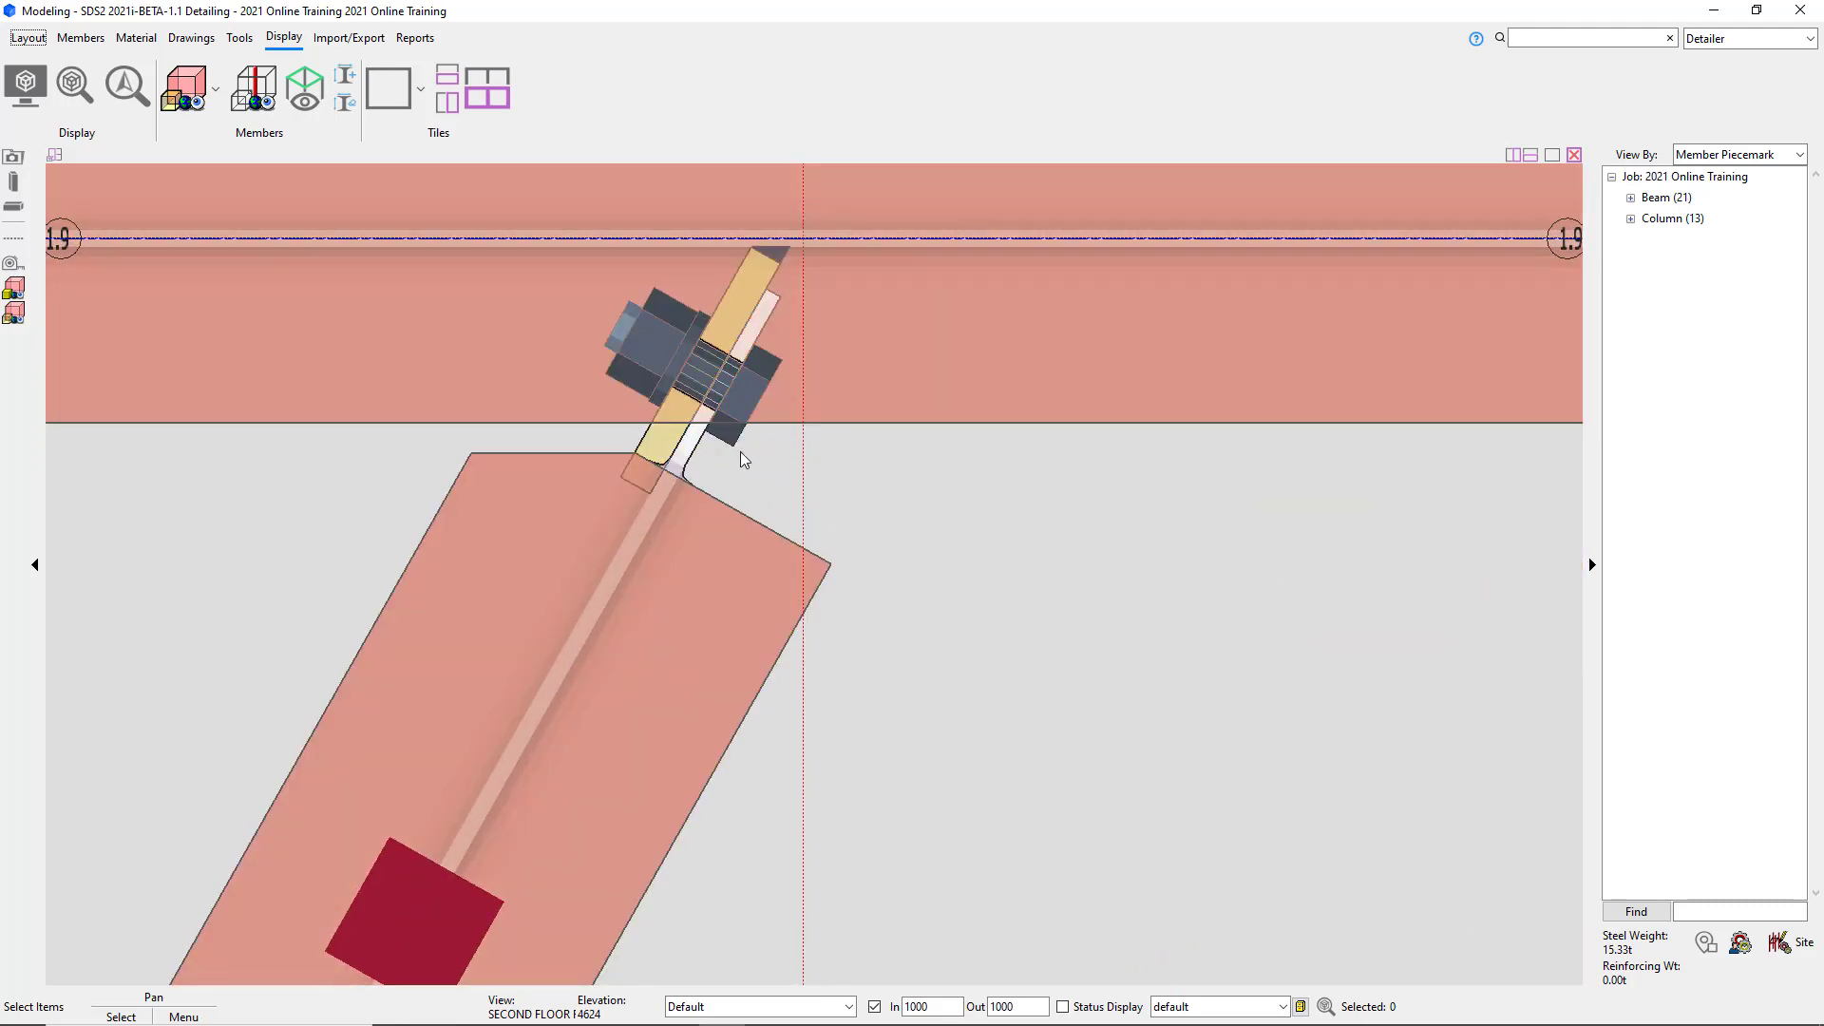
scroll(800, 481, down, 5)
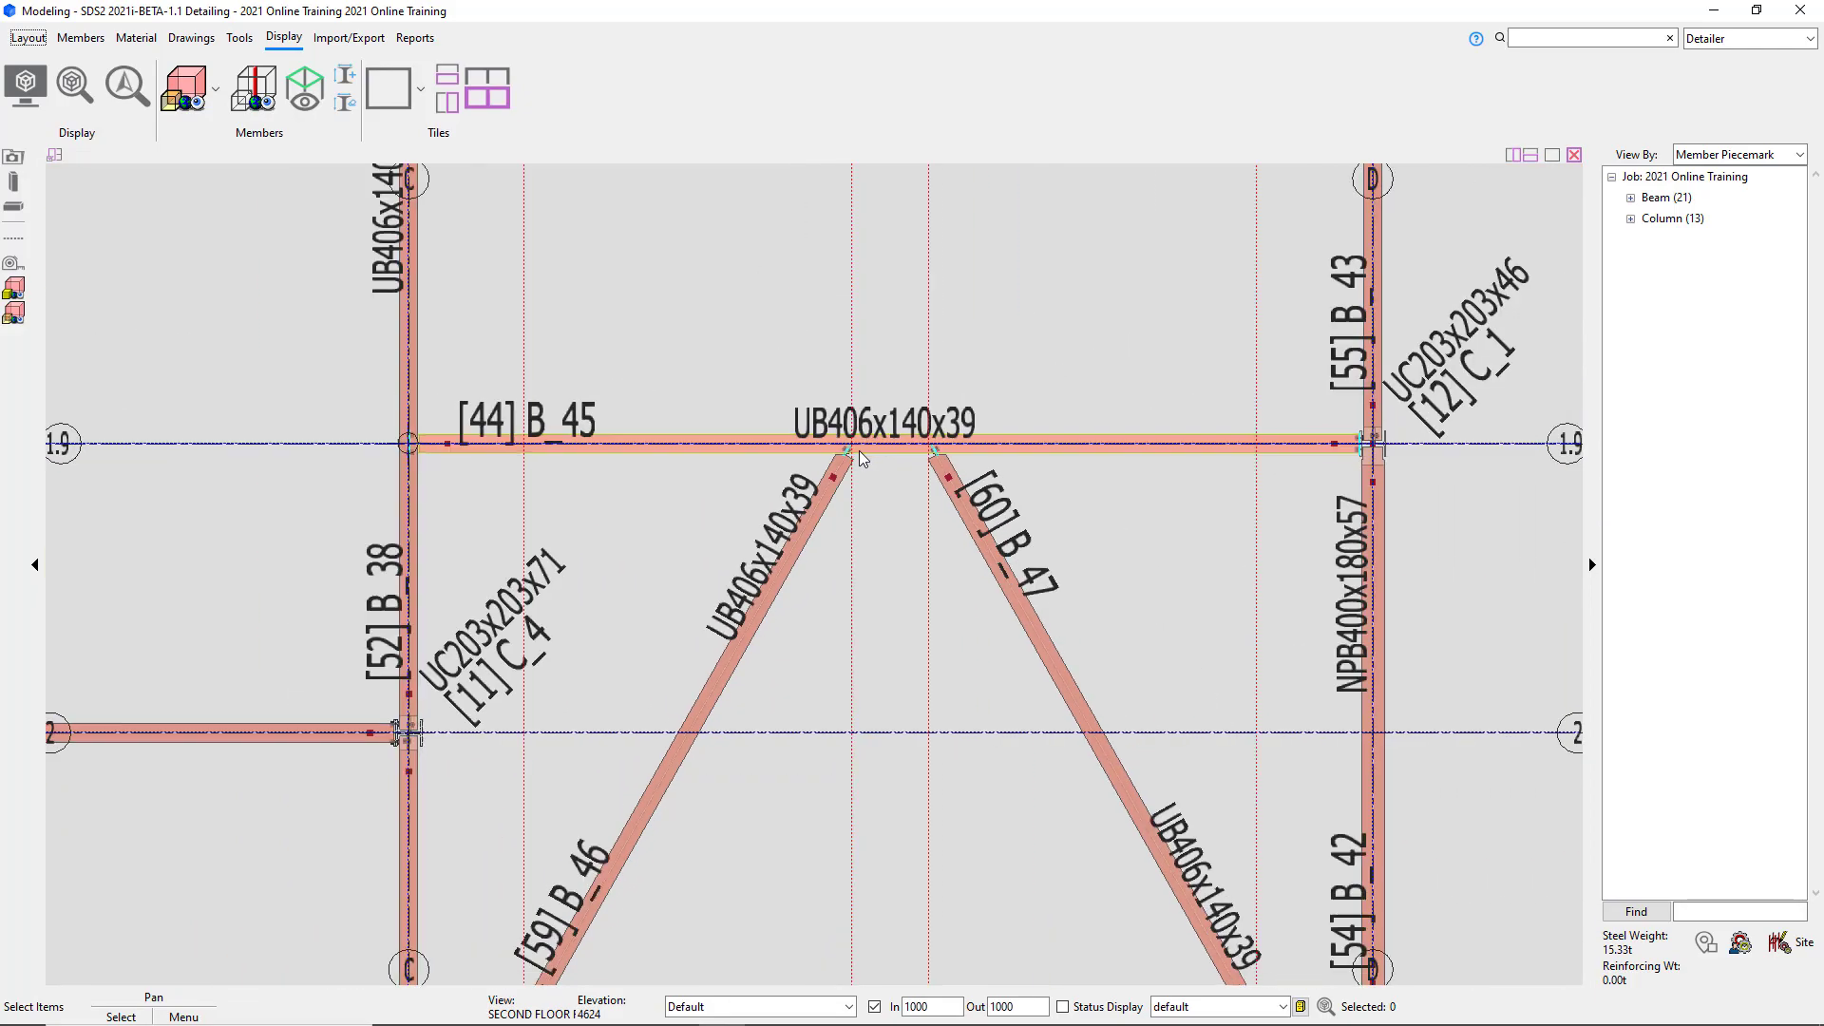
Rotate the second-floor framing into 3D and inspect the beam-to-column connection at column C_1.
scroll(859, 450, down, 3)
shift+middle_drag(885, 565, 716, 356)
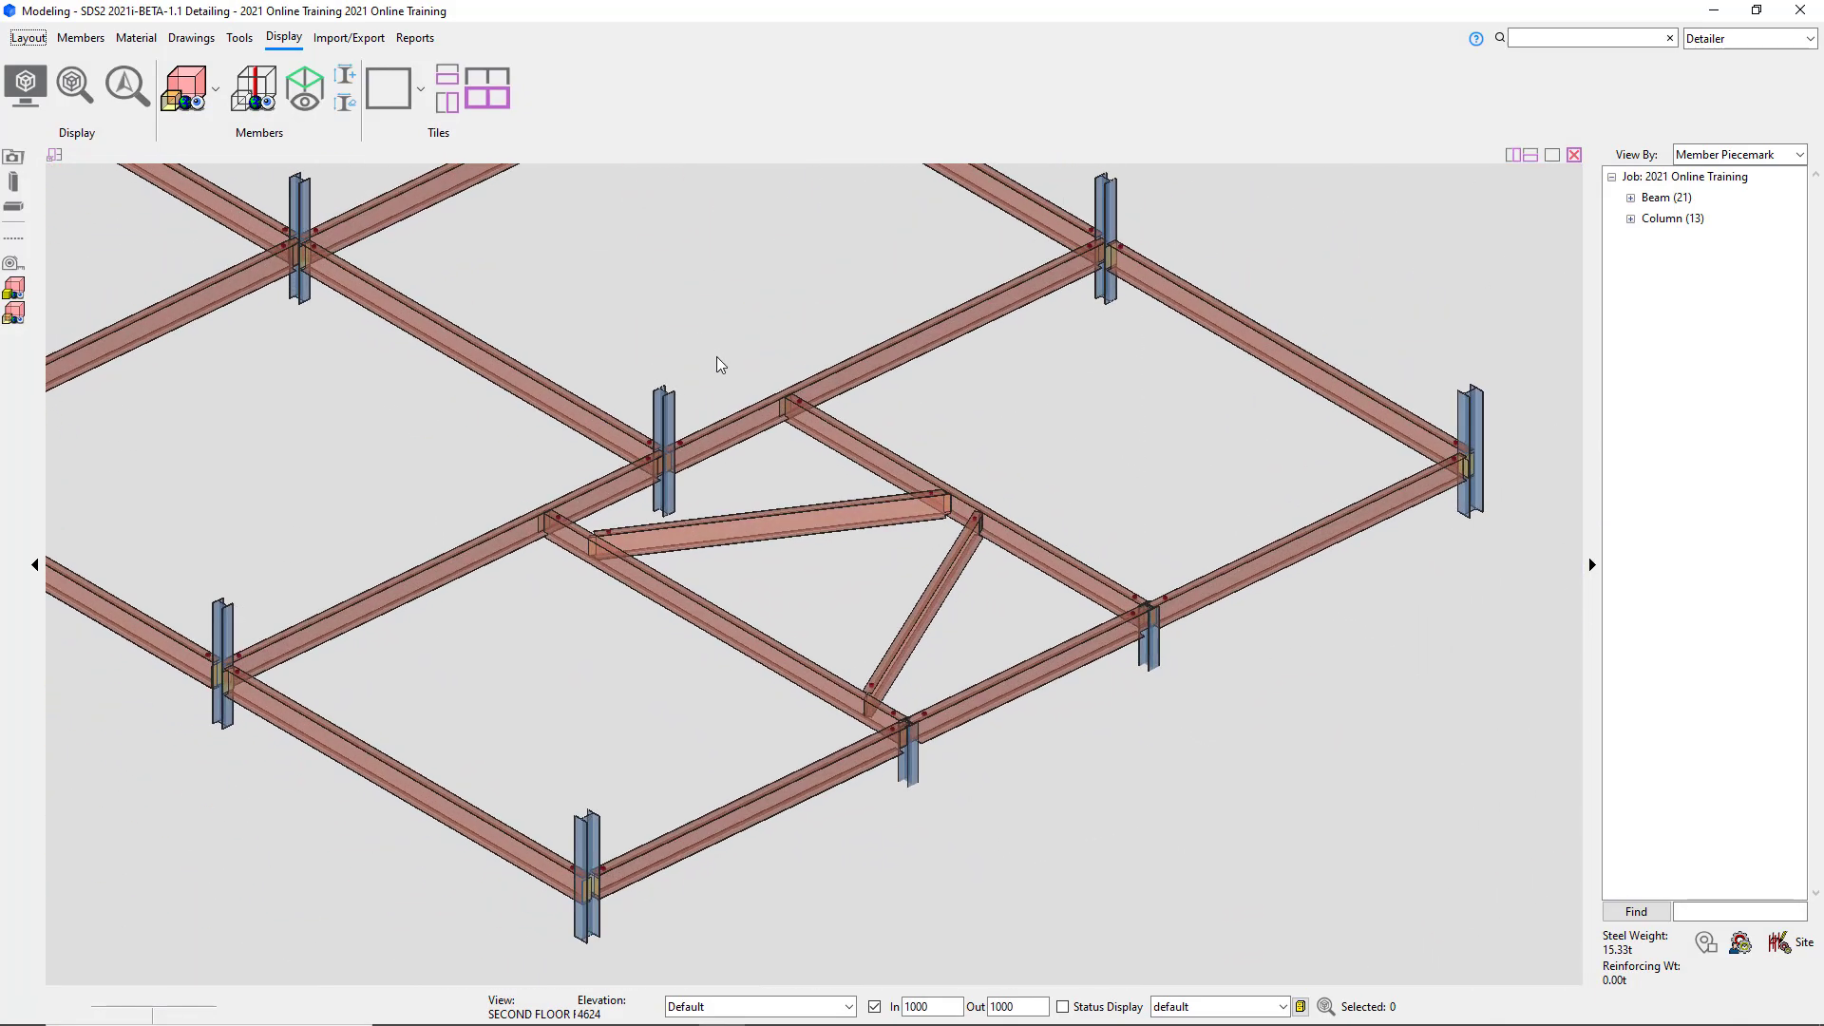
scroll(1196, 680, up, 5)
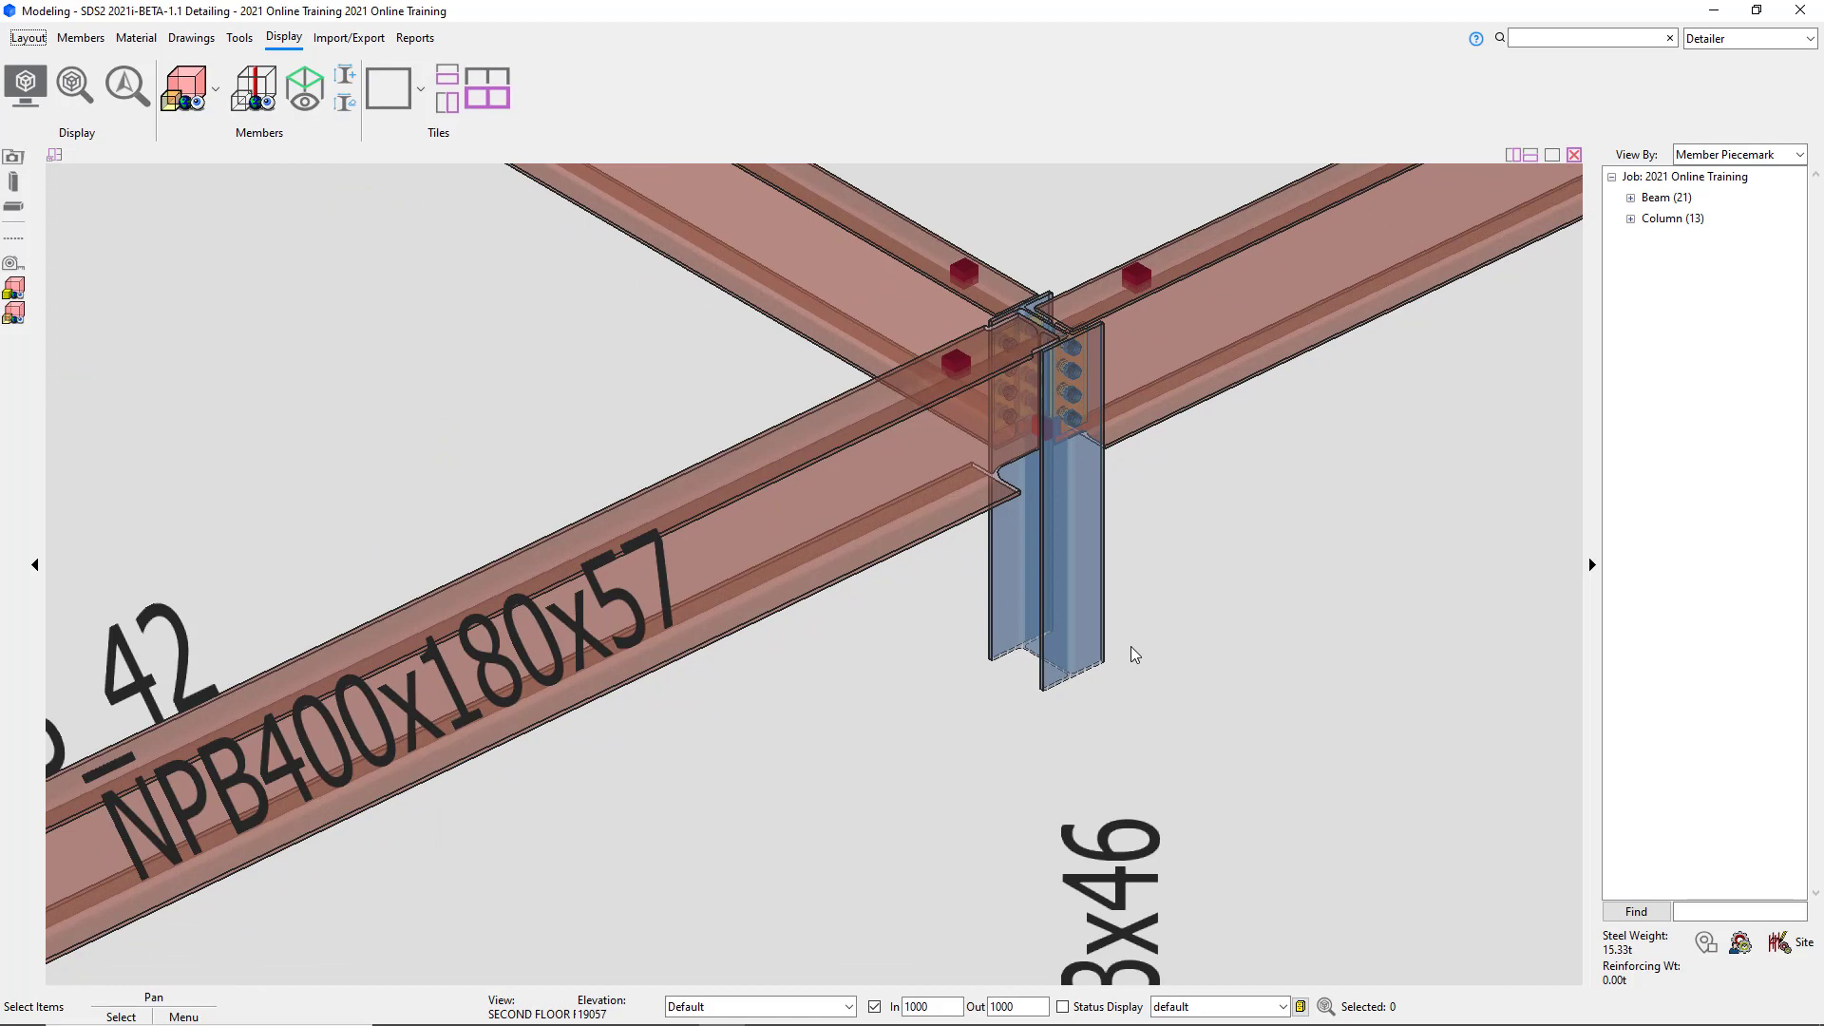
scroll(1132, 653, down, 3)
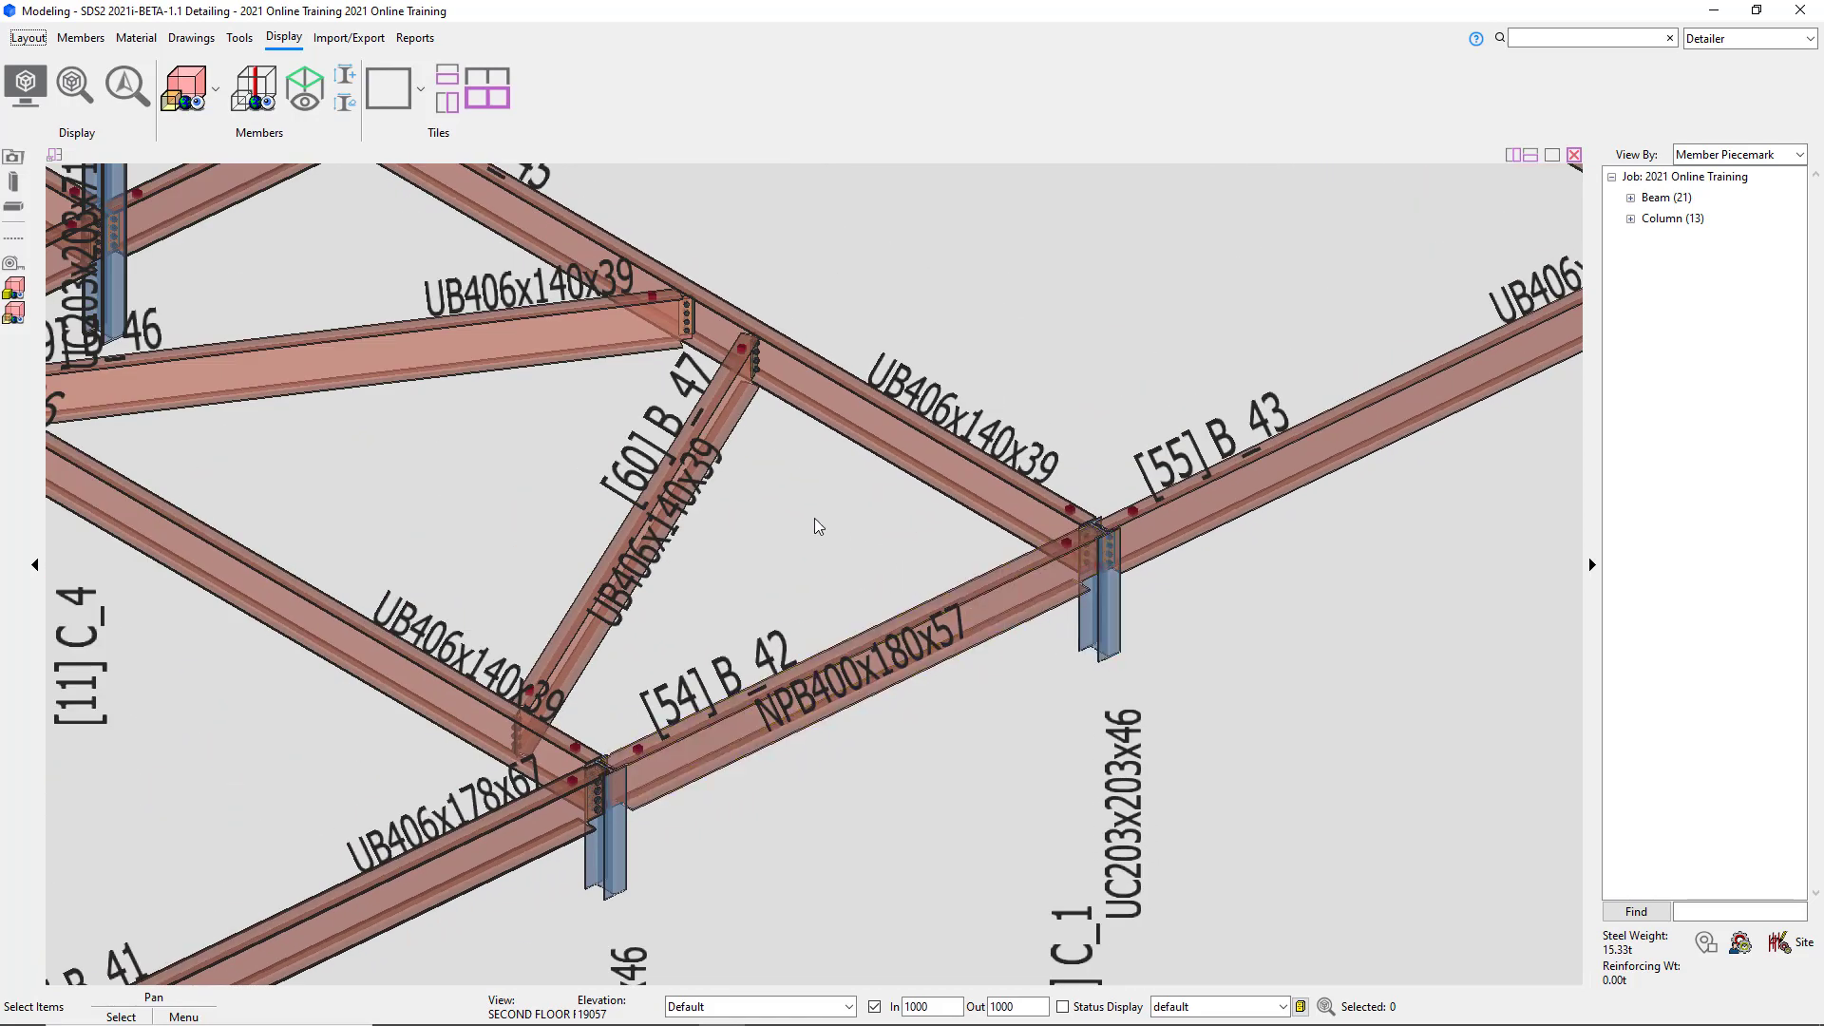
Change all members to the stick display style and review the whole framing in 3D.
click(256, 99)
scroll(1066, 480, down, 2)
scroll(1066, 480, down, 5)
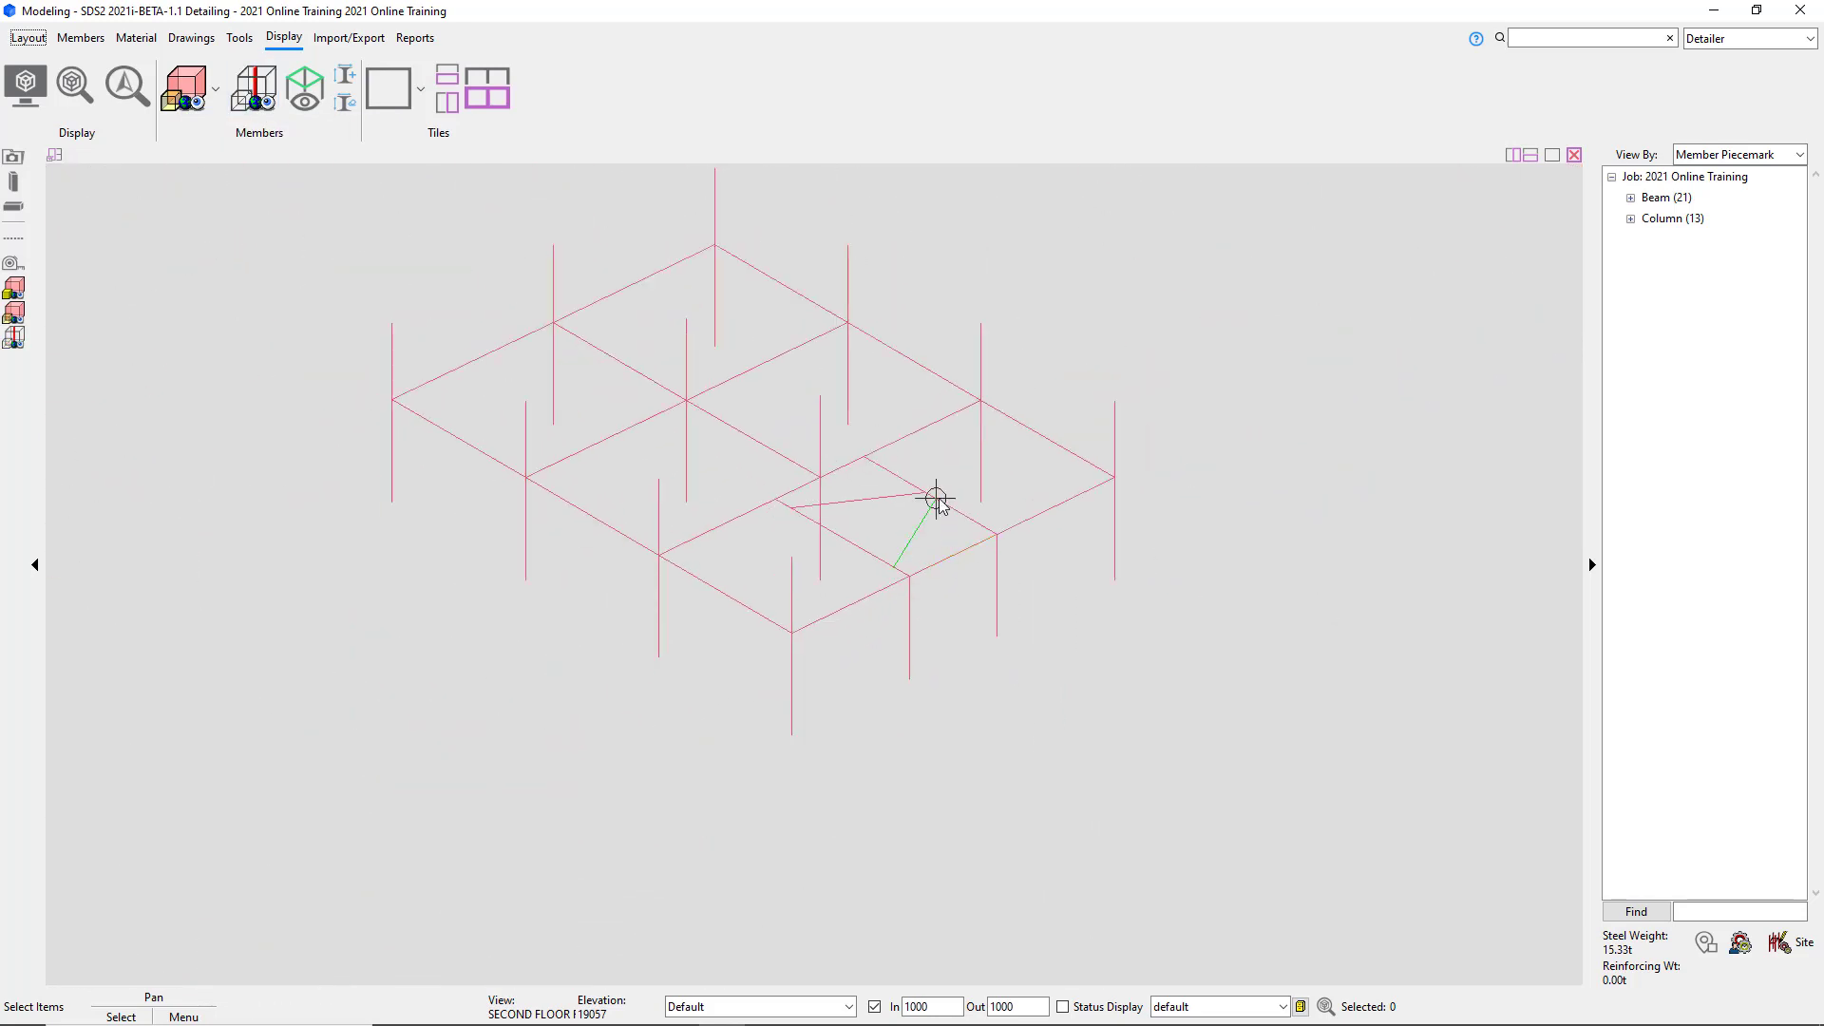
scroll(905, 321, up, 3)
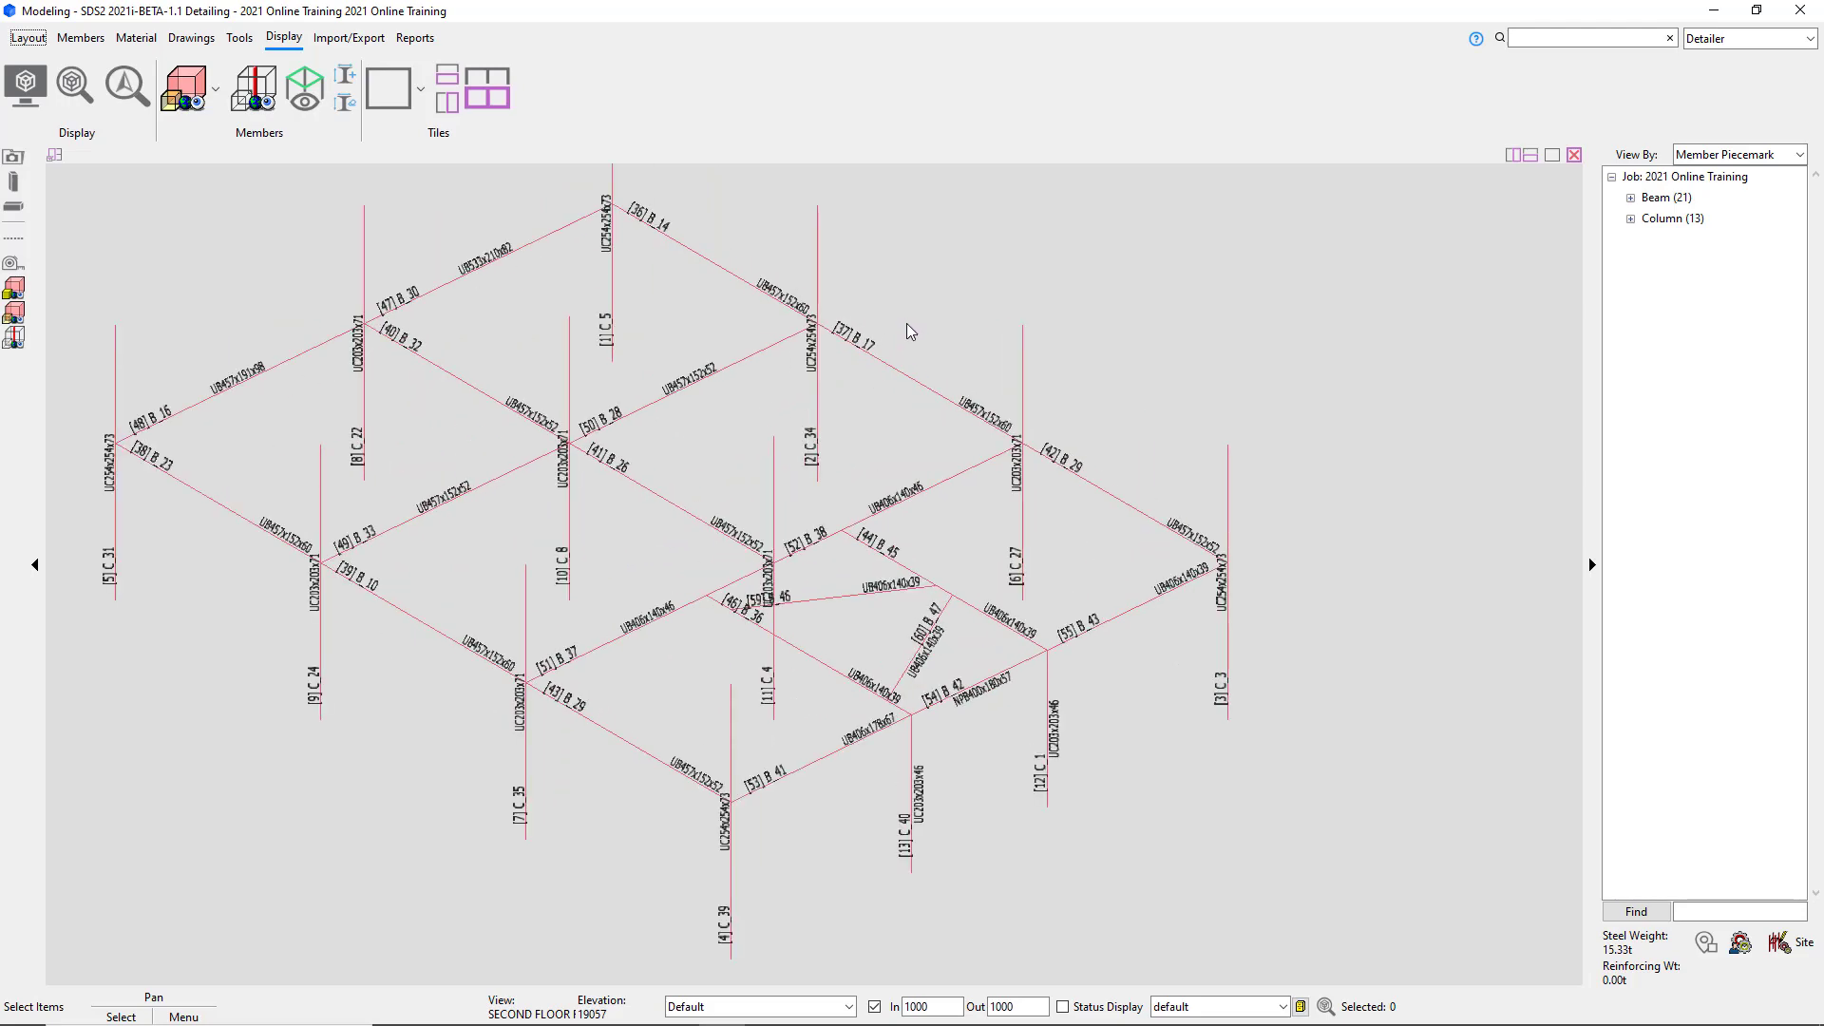
Reopen the SECOND FLOOR plan view and frame the bays from grid A to grid E.
click(6, 162)
double_click(714, 389)
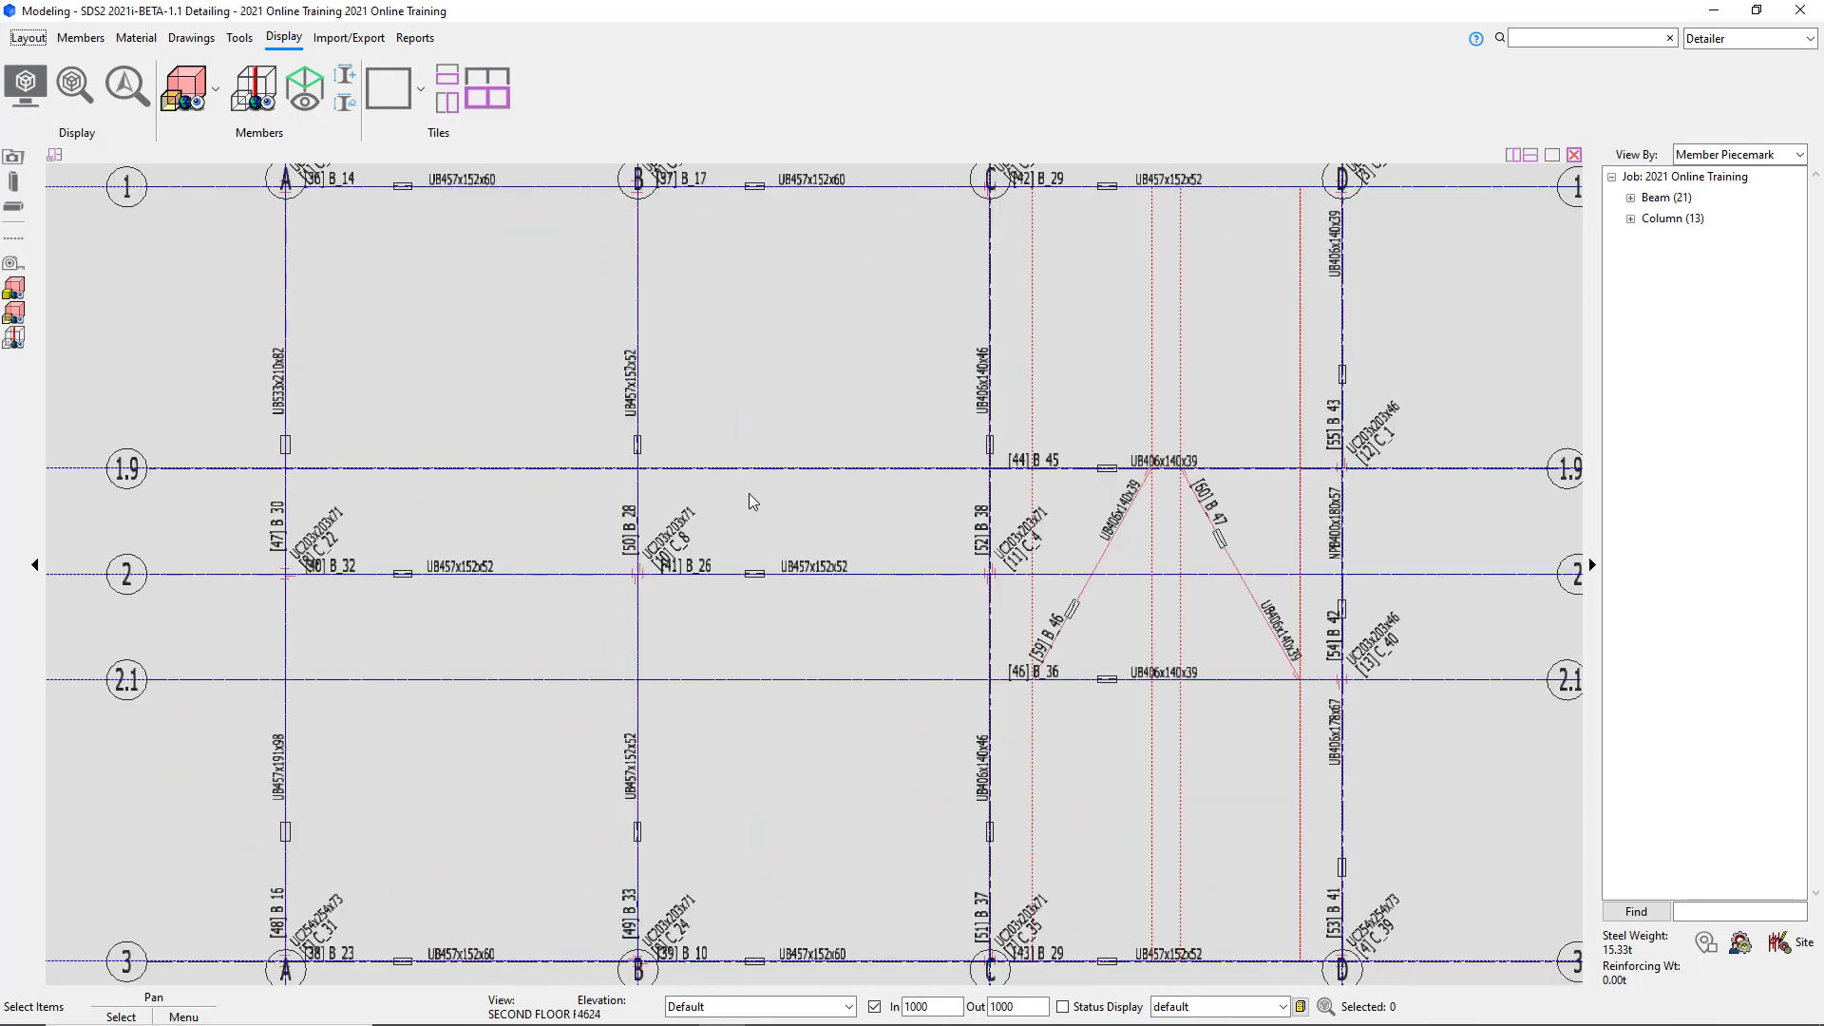
scroll(665, 523, down, 4)
scroll(1046, 570, up, 3)
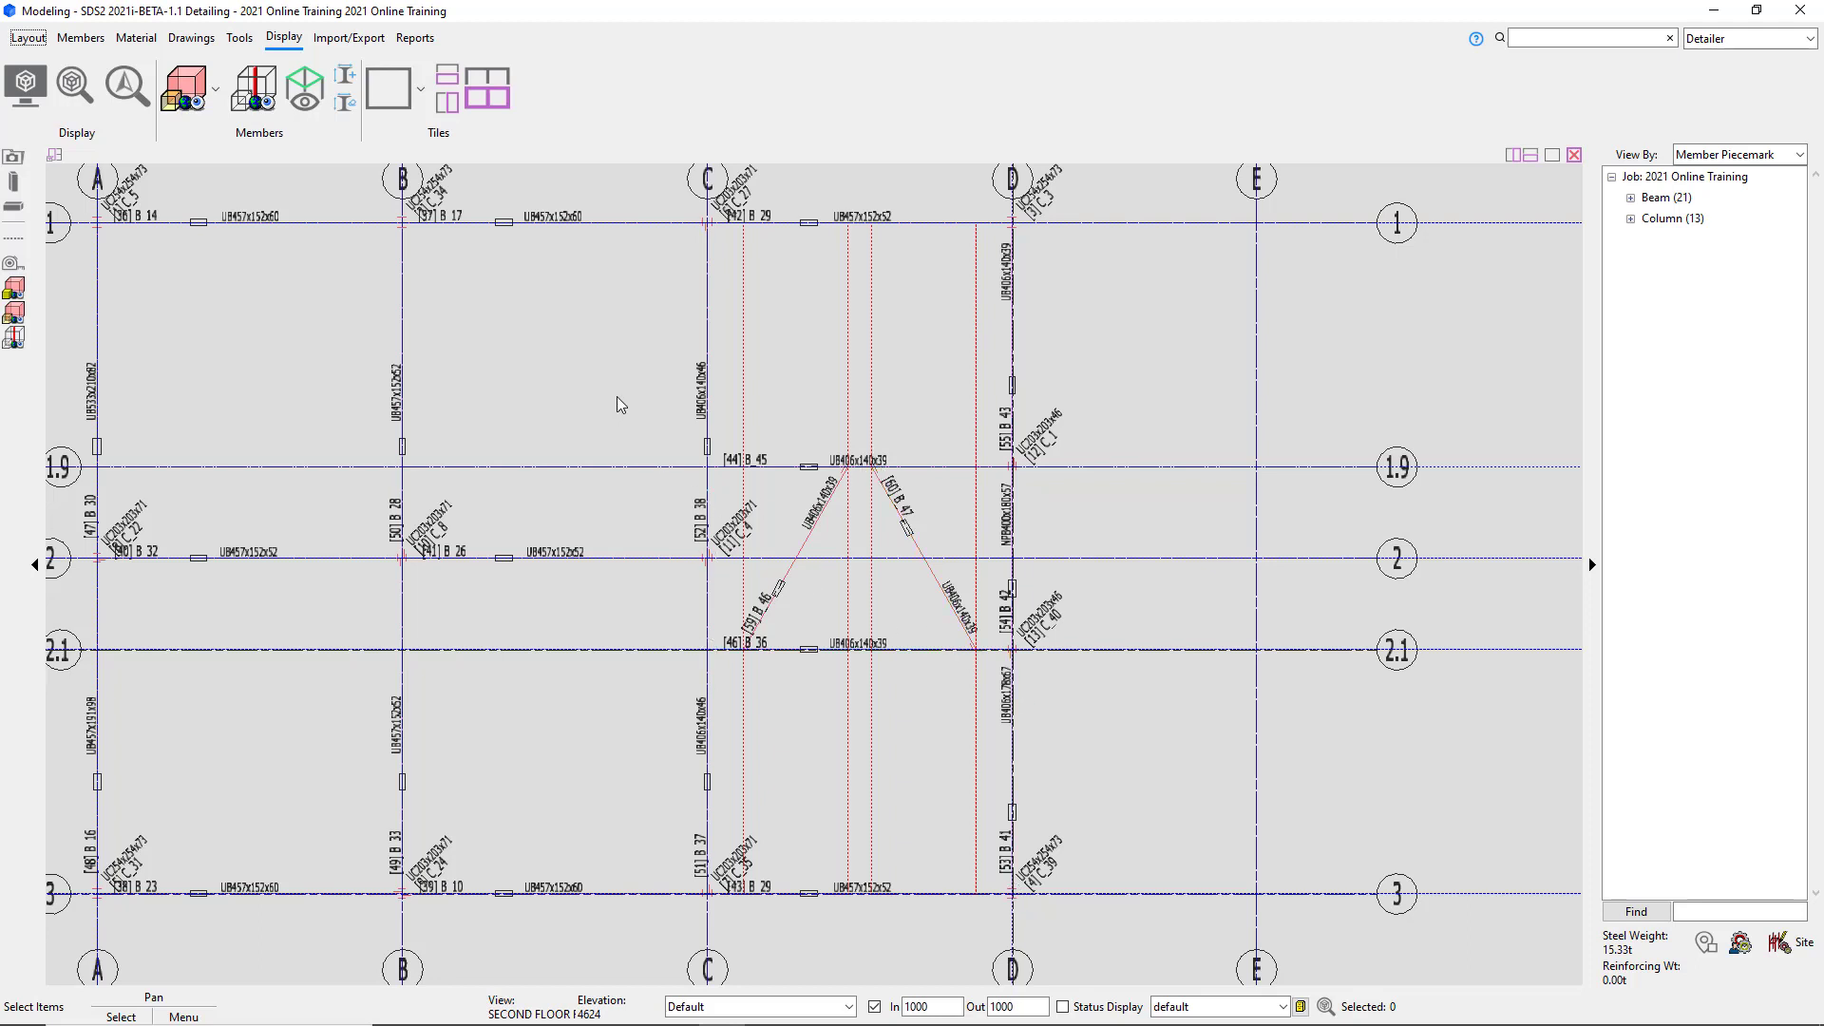
Select the members between grids C and D and grids 1.9 and 2.1, display them as Solid Opaque, and clear the selection.
drag(620, 396, 1095, 721)
scroll(911, 529, up, 4)
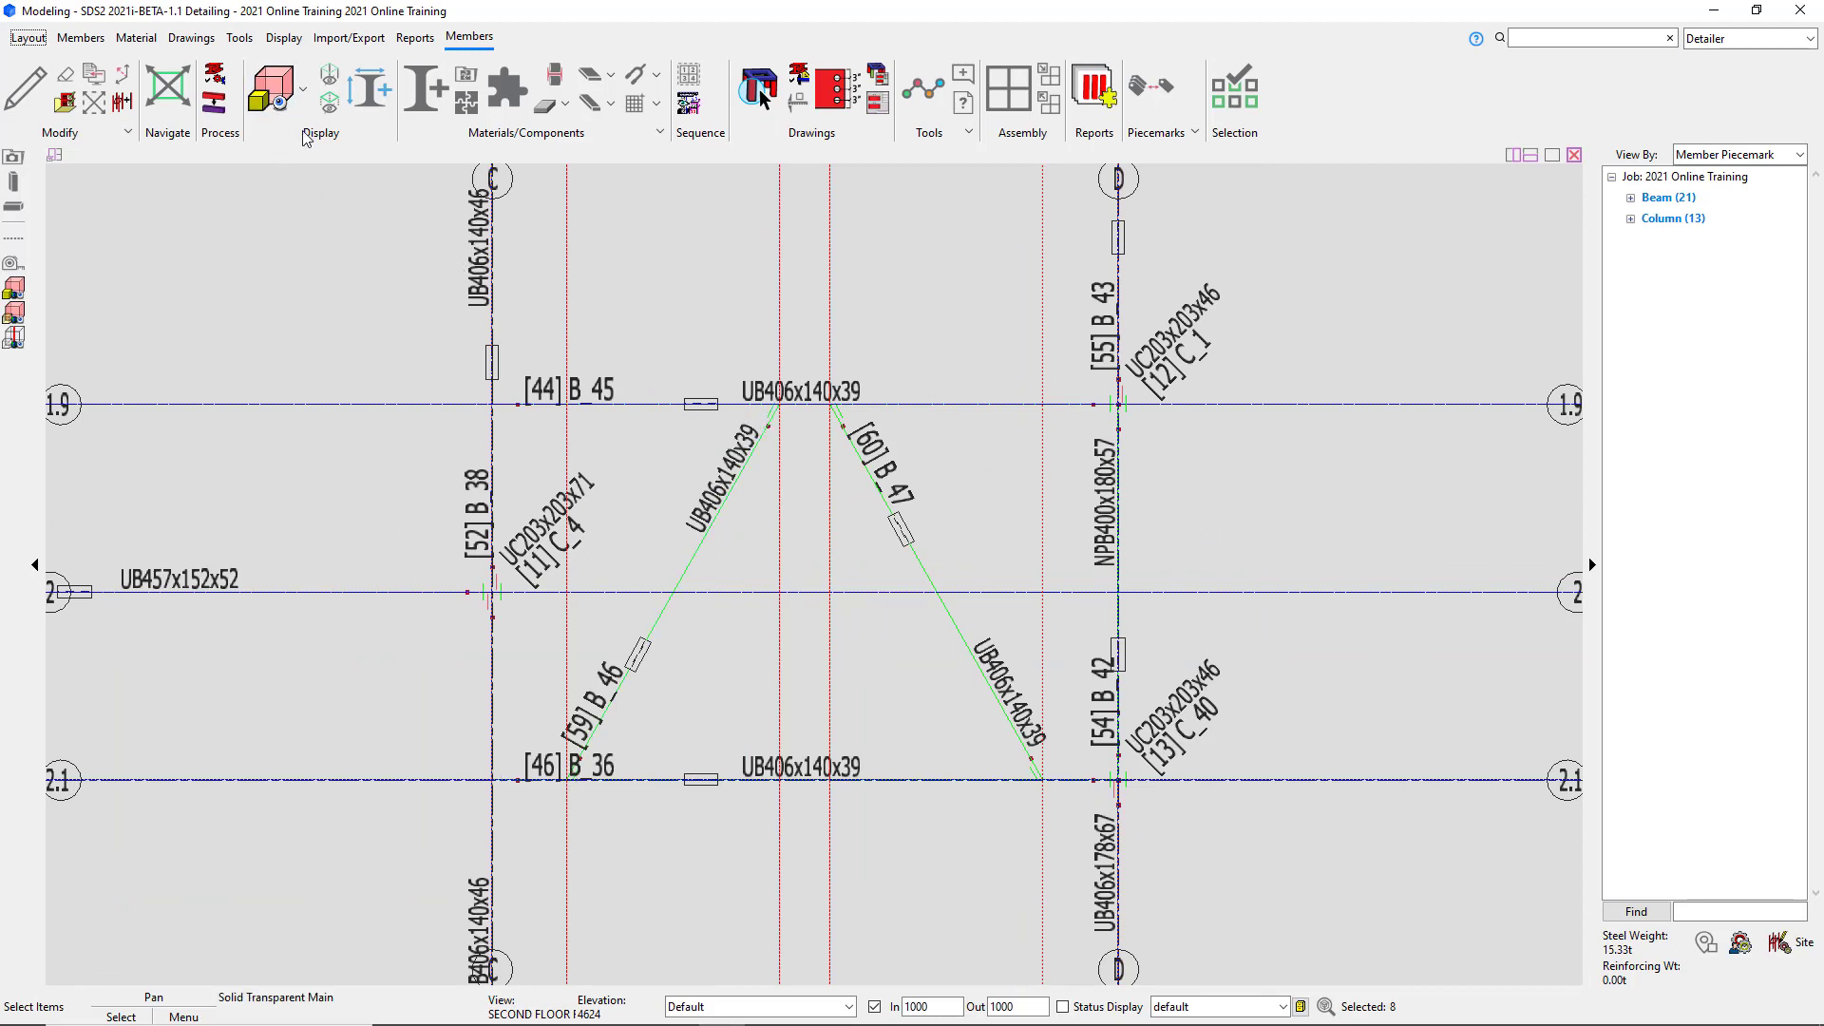
click(302, 90)
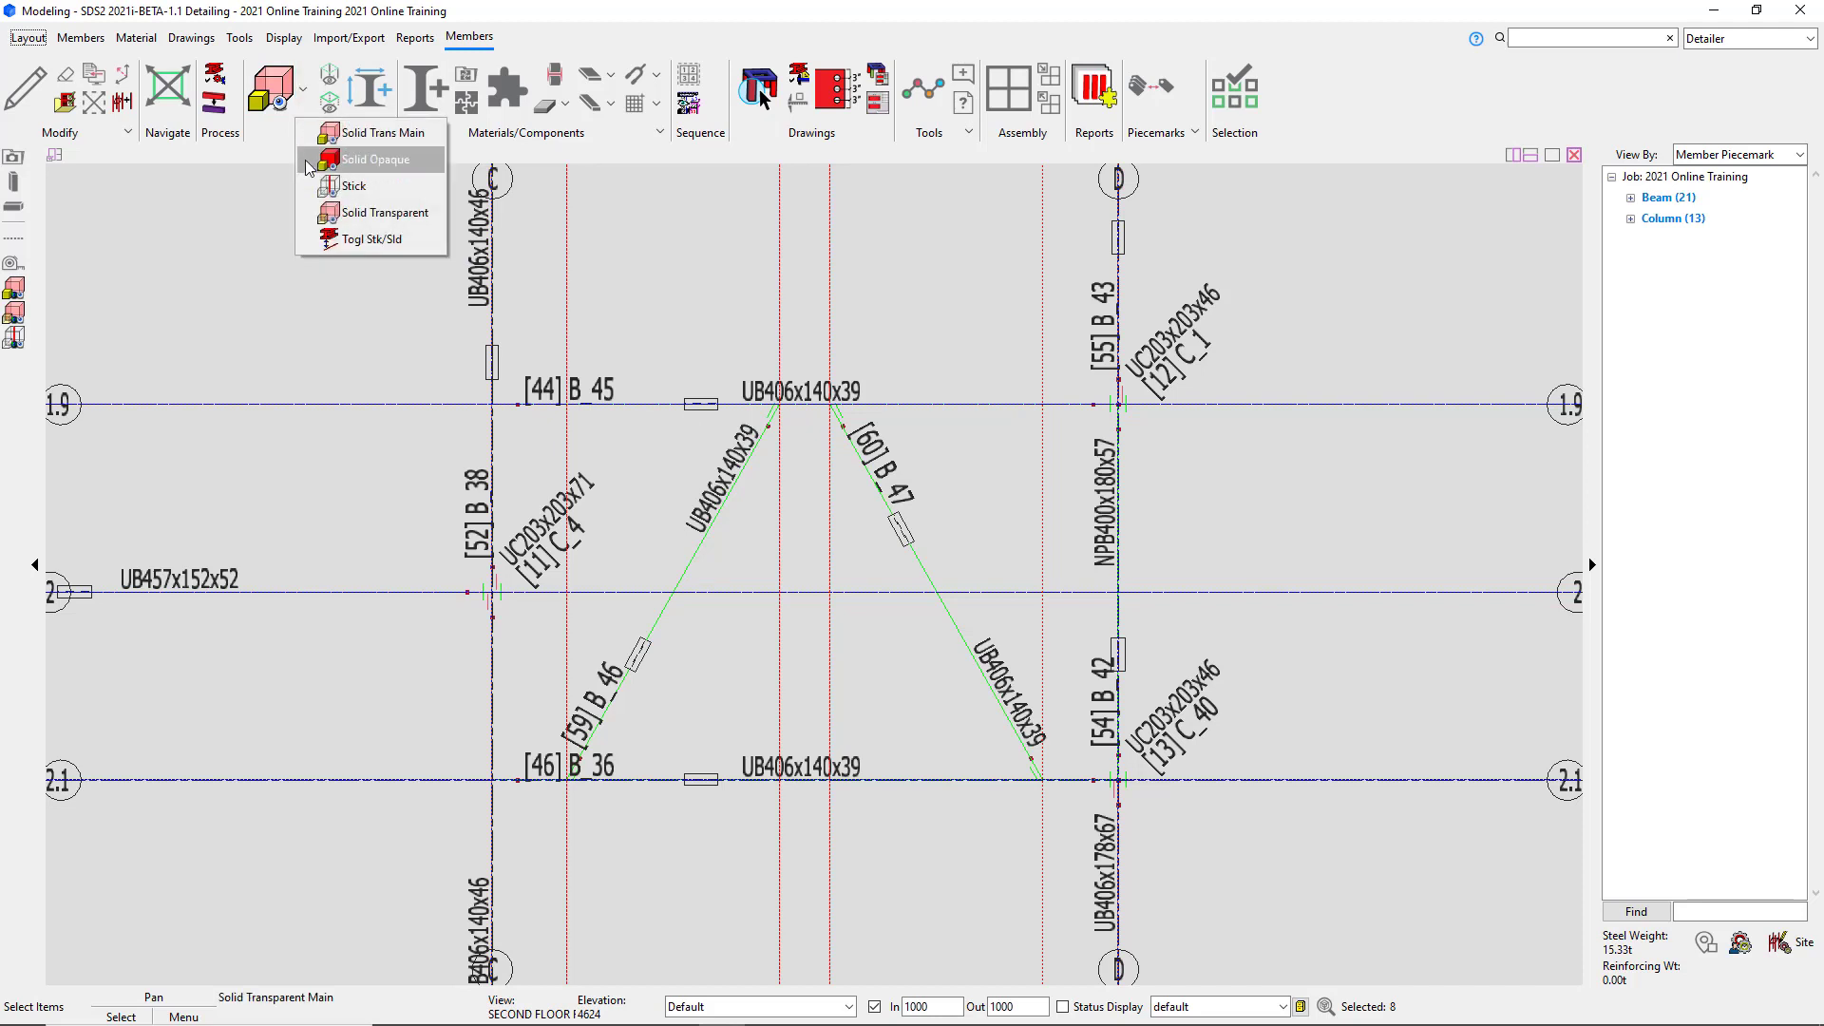
click(379, 164)
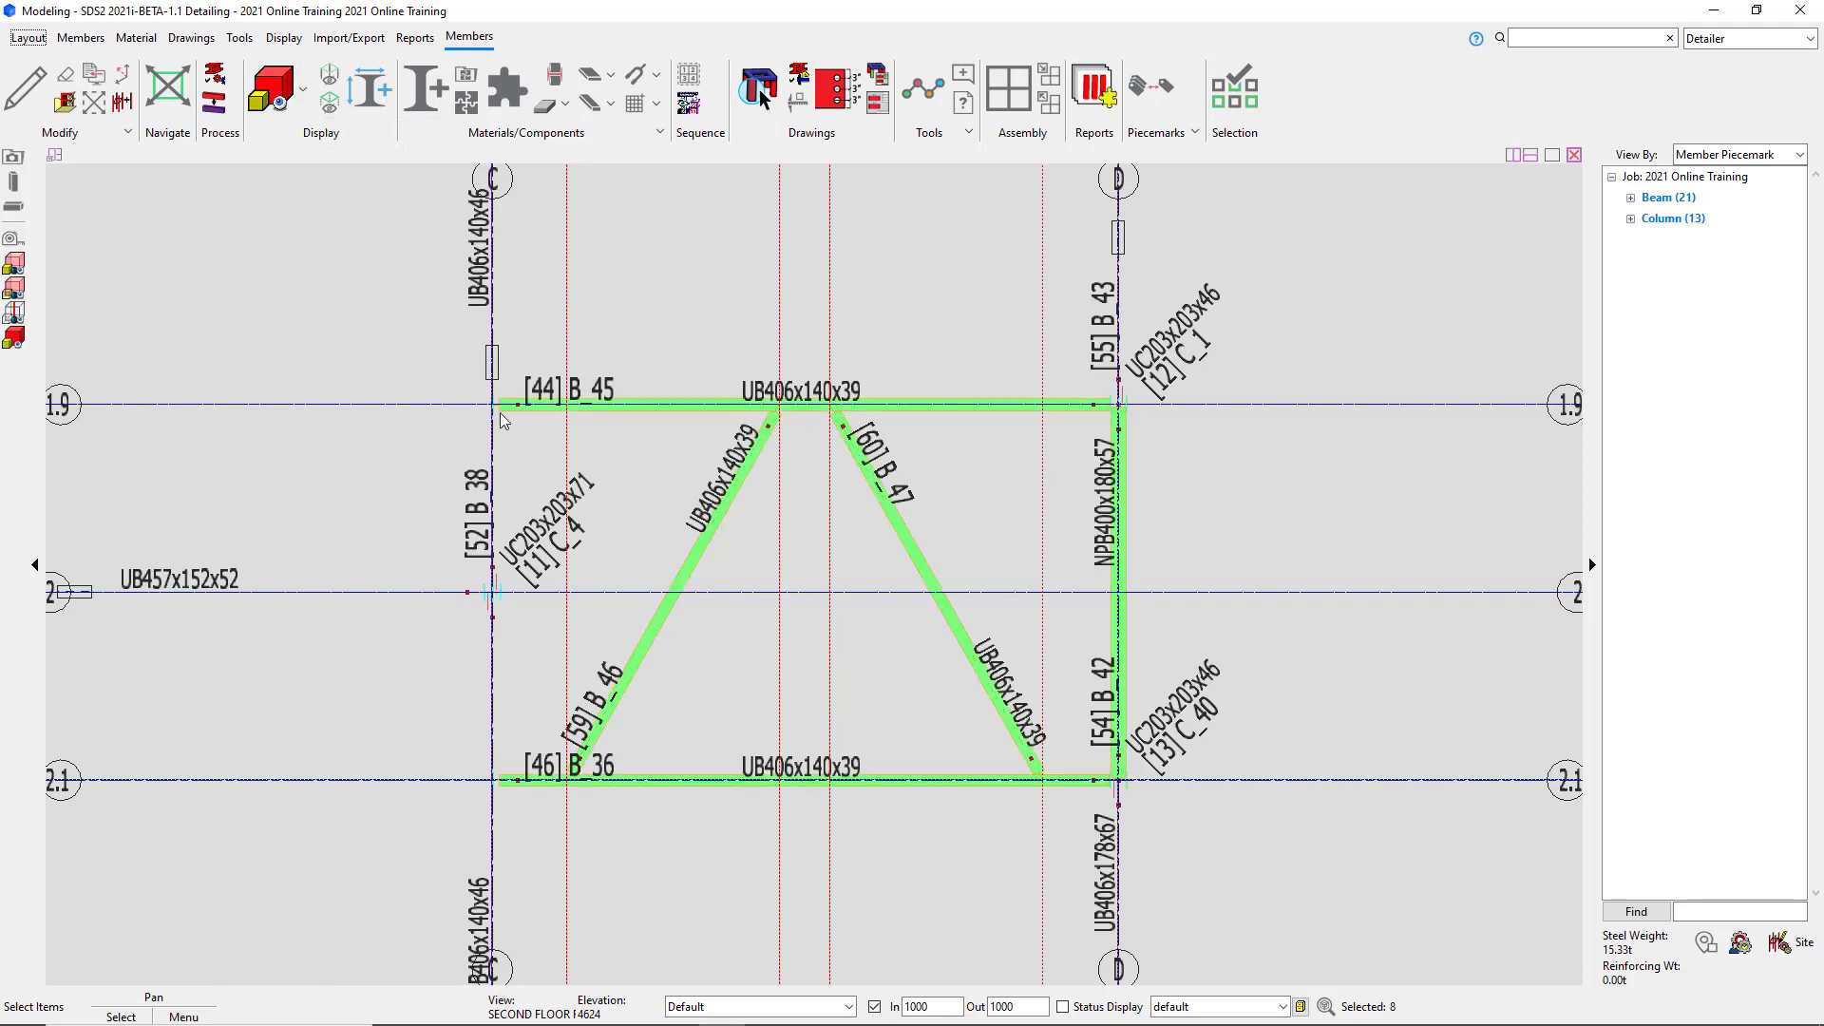
click(890, 652)
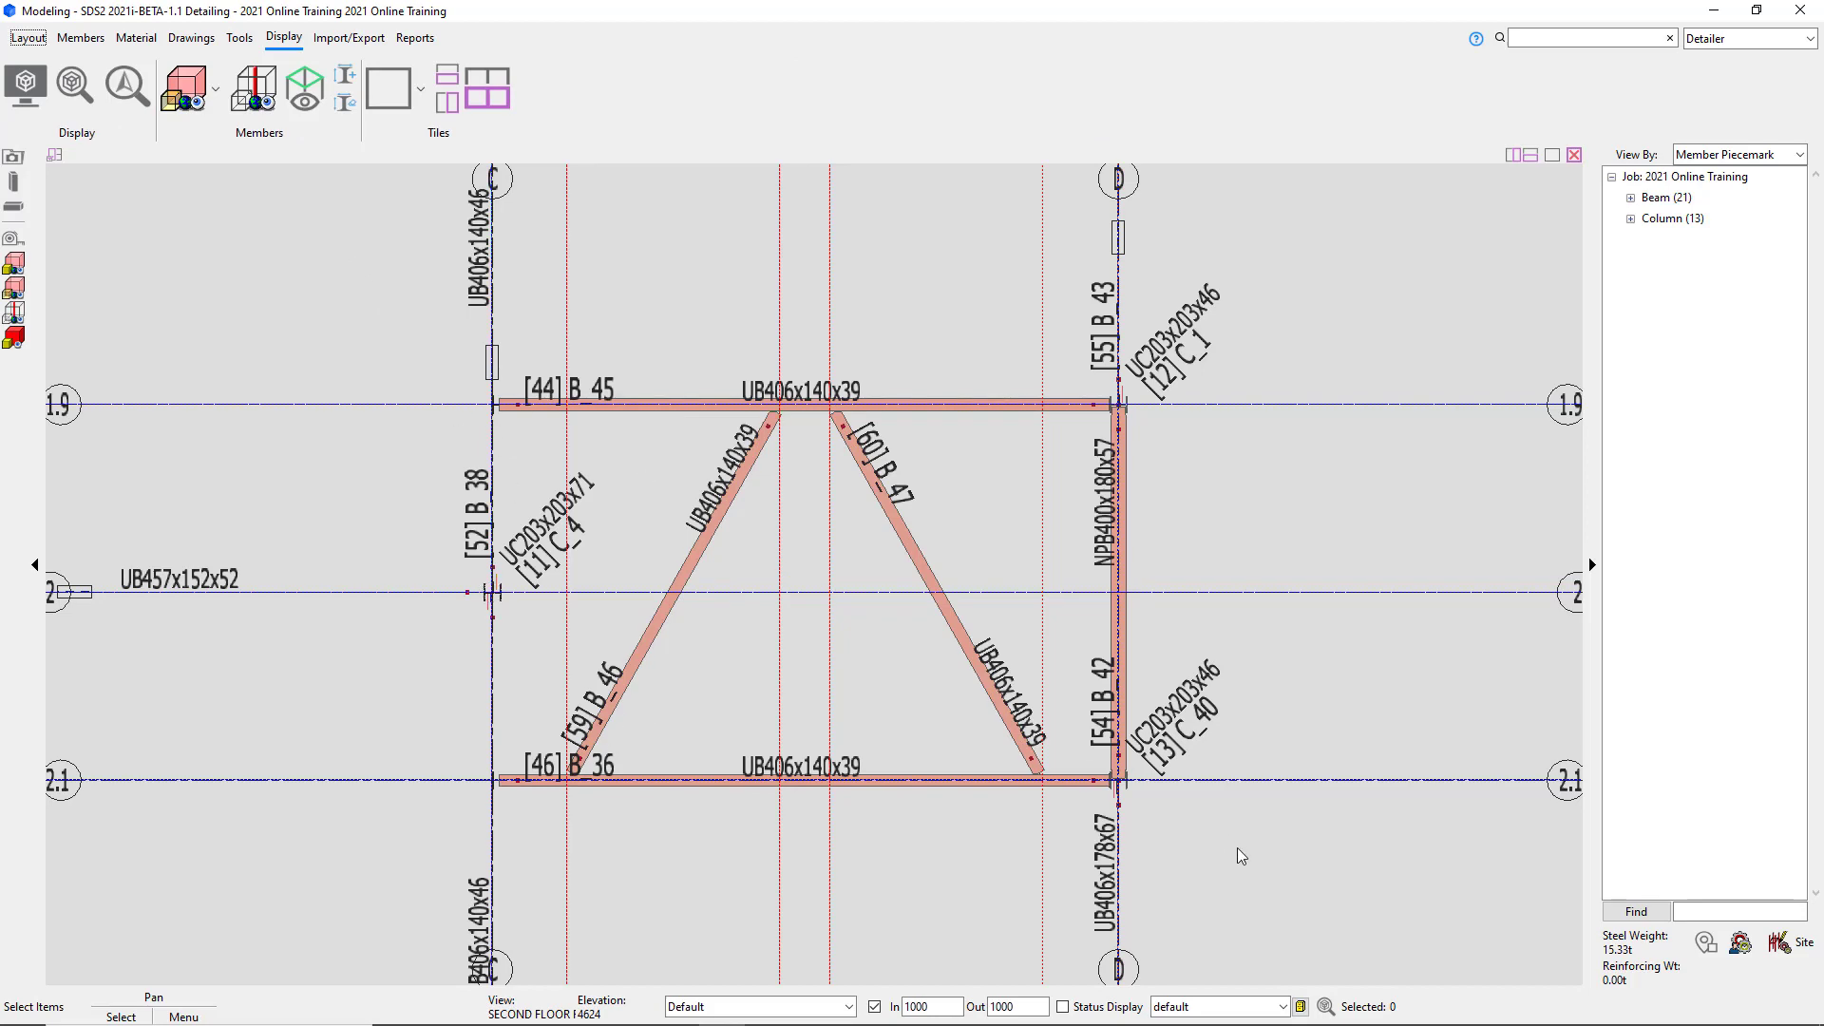
Rotate the model into 3D and review the solid opaque members against the surrounding stick framing.
scroll(1009, 576, down, 2)
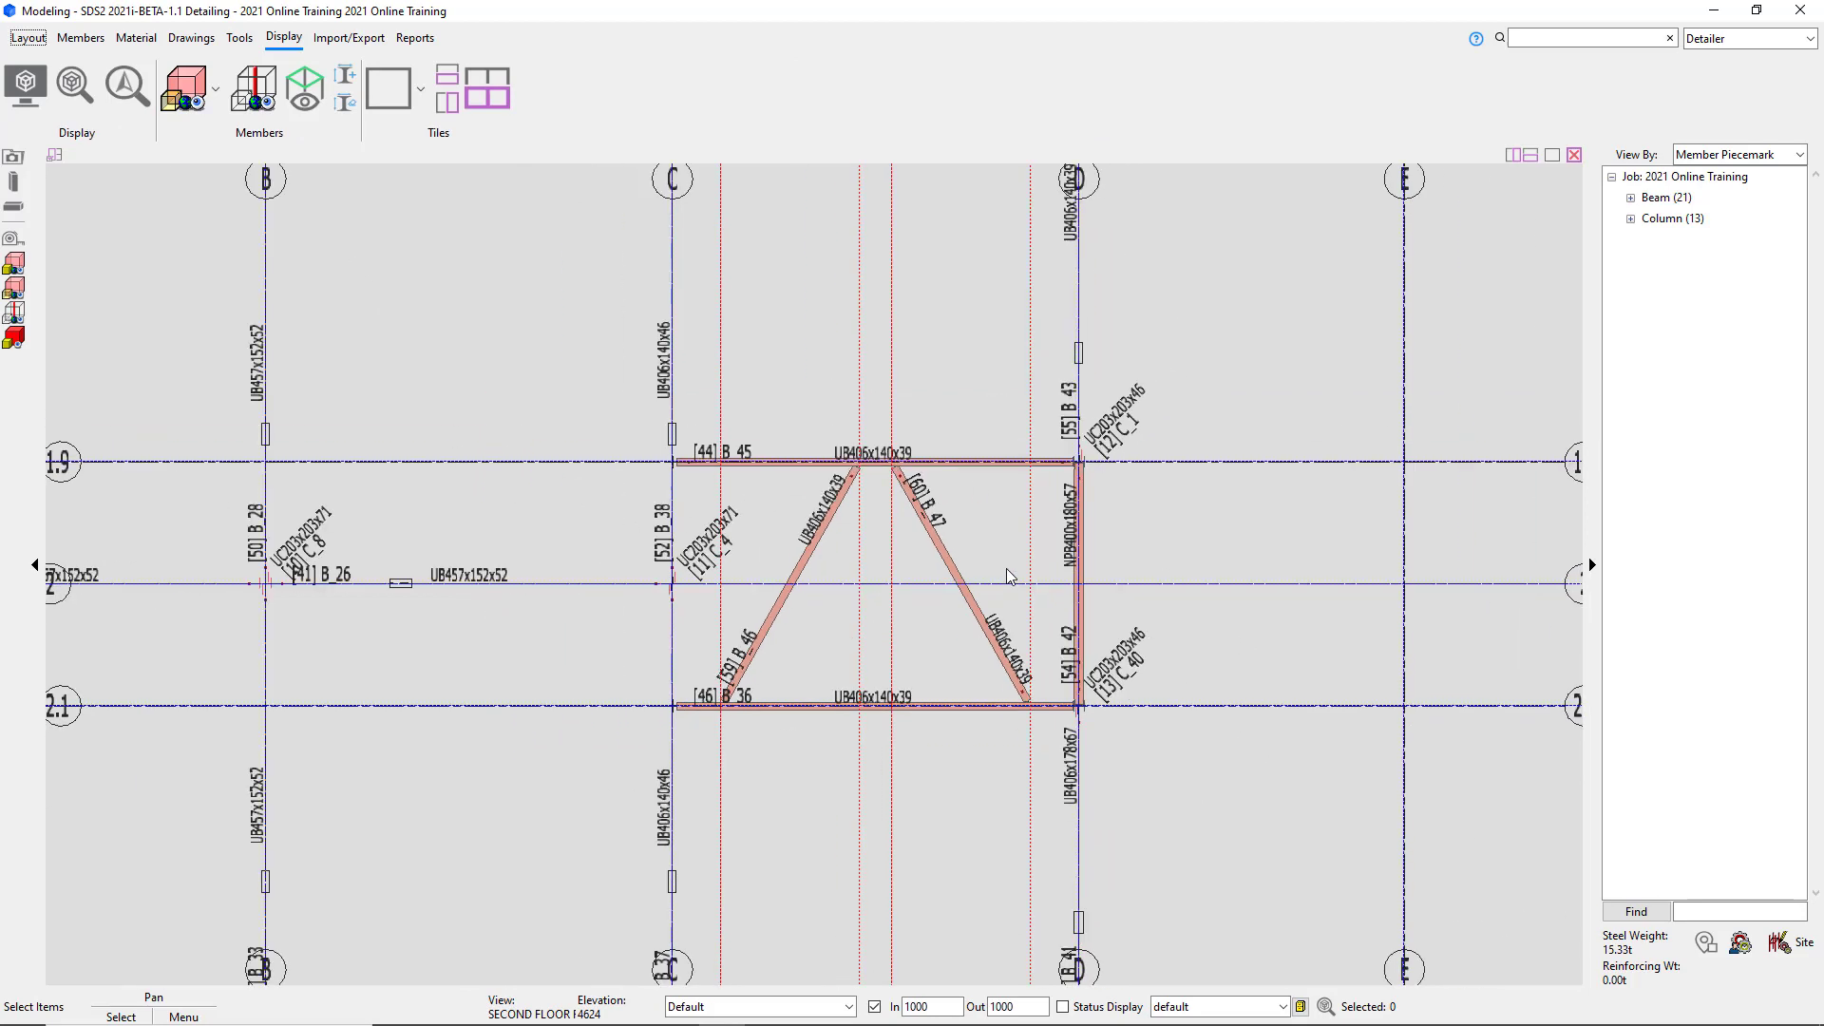
scroll(967, 511, down, 2)
middle_drag(1091, 635, 912, 375)
scroll(1057, 613, up, 2)
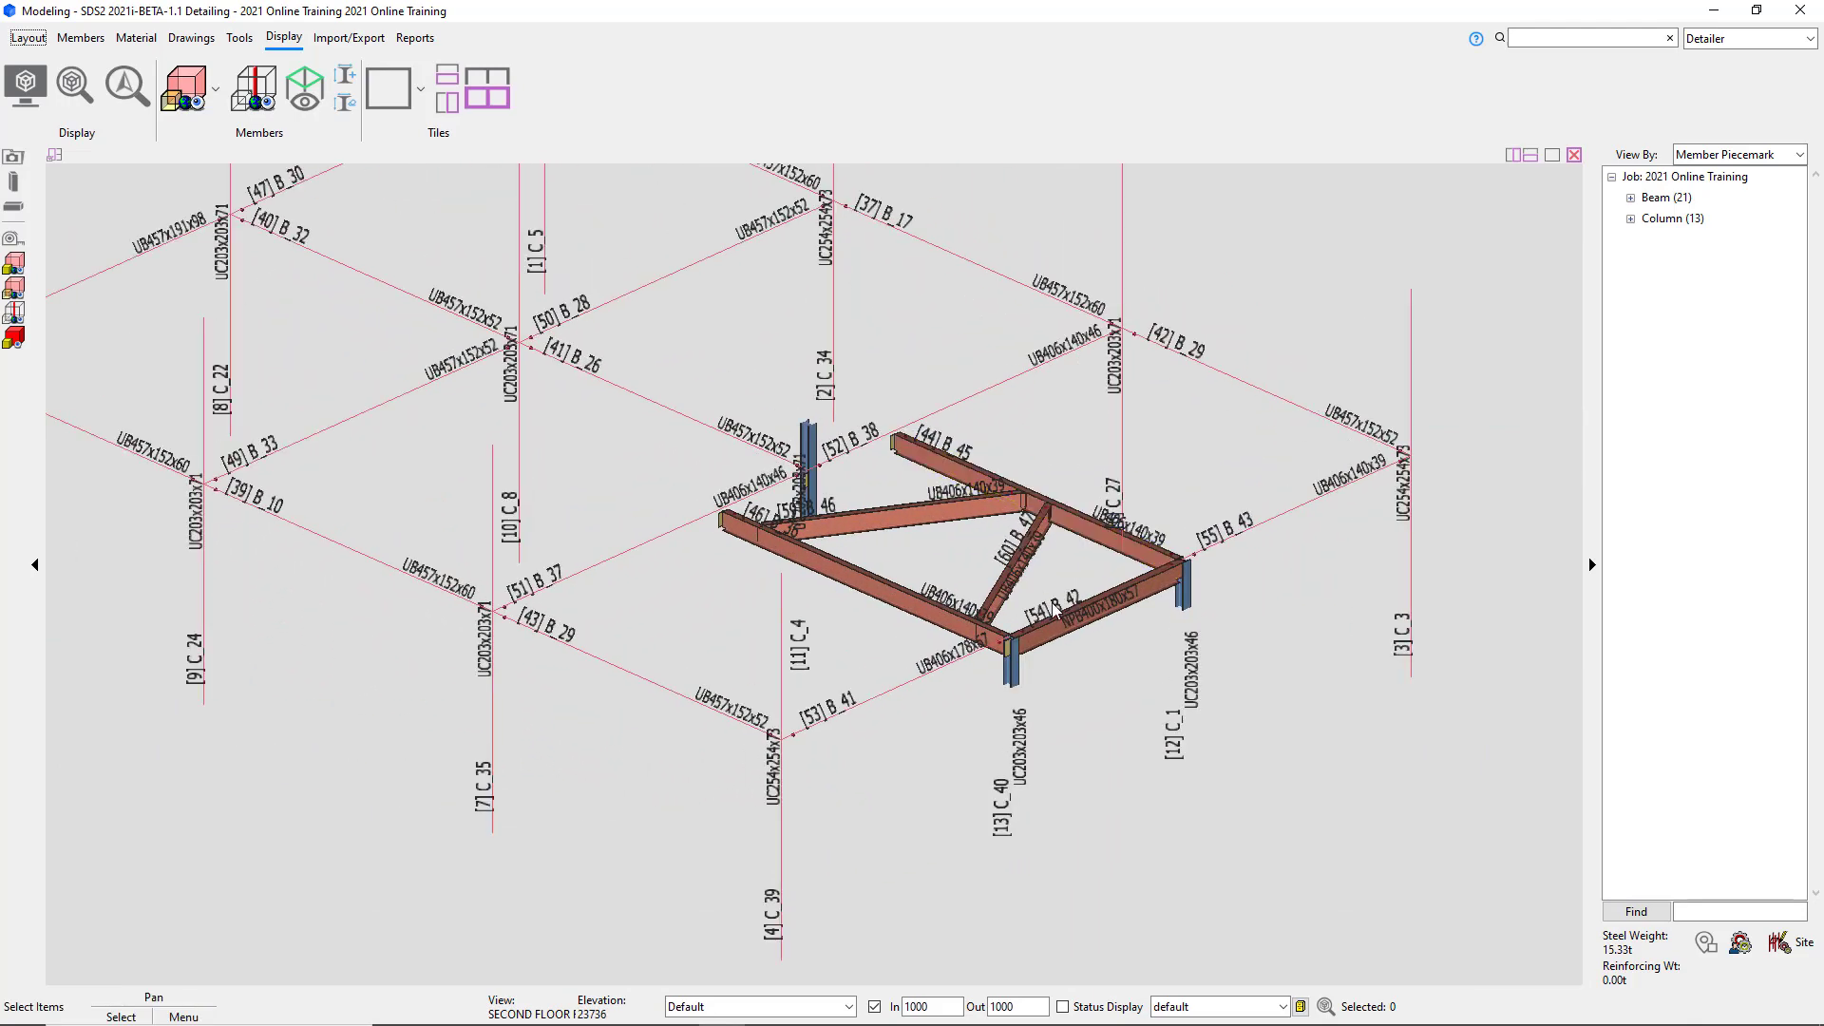
scroll(1057, 613, down, 2)
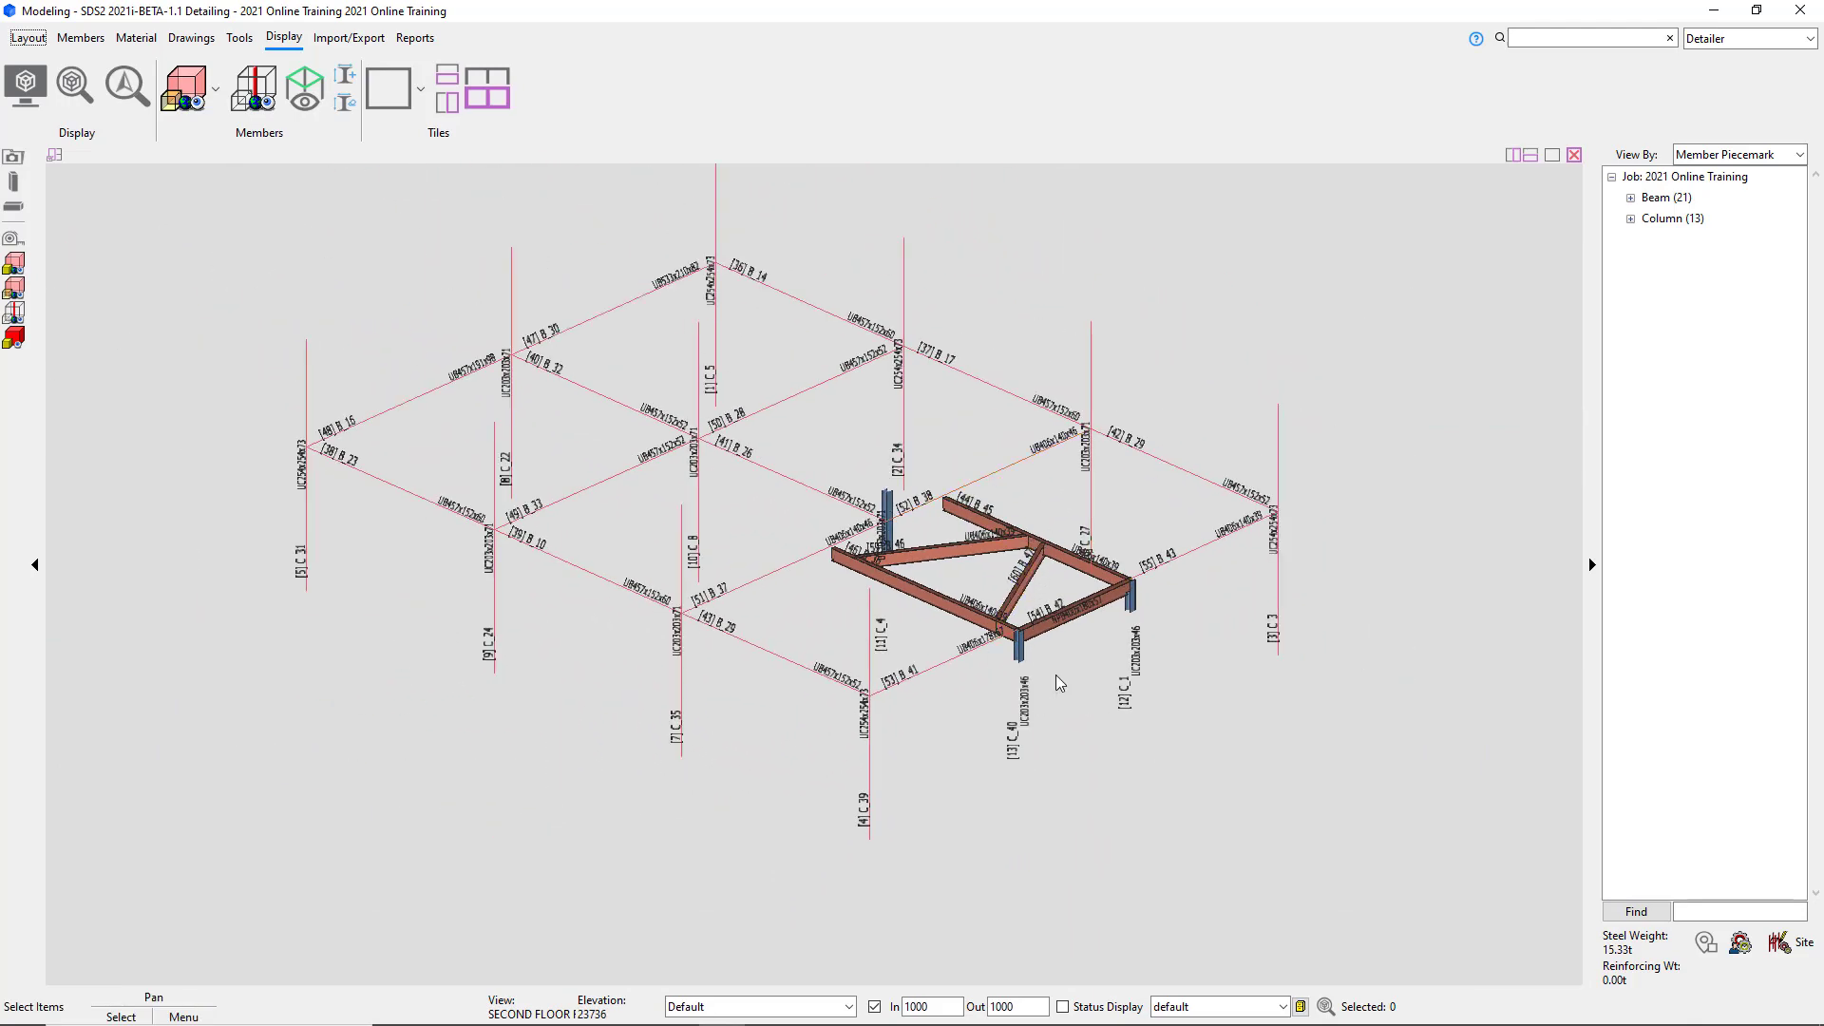
scroll(1107, 580, up, 2)
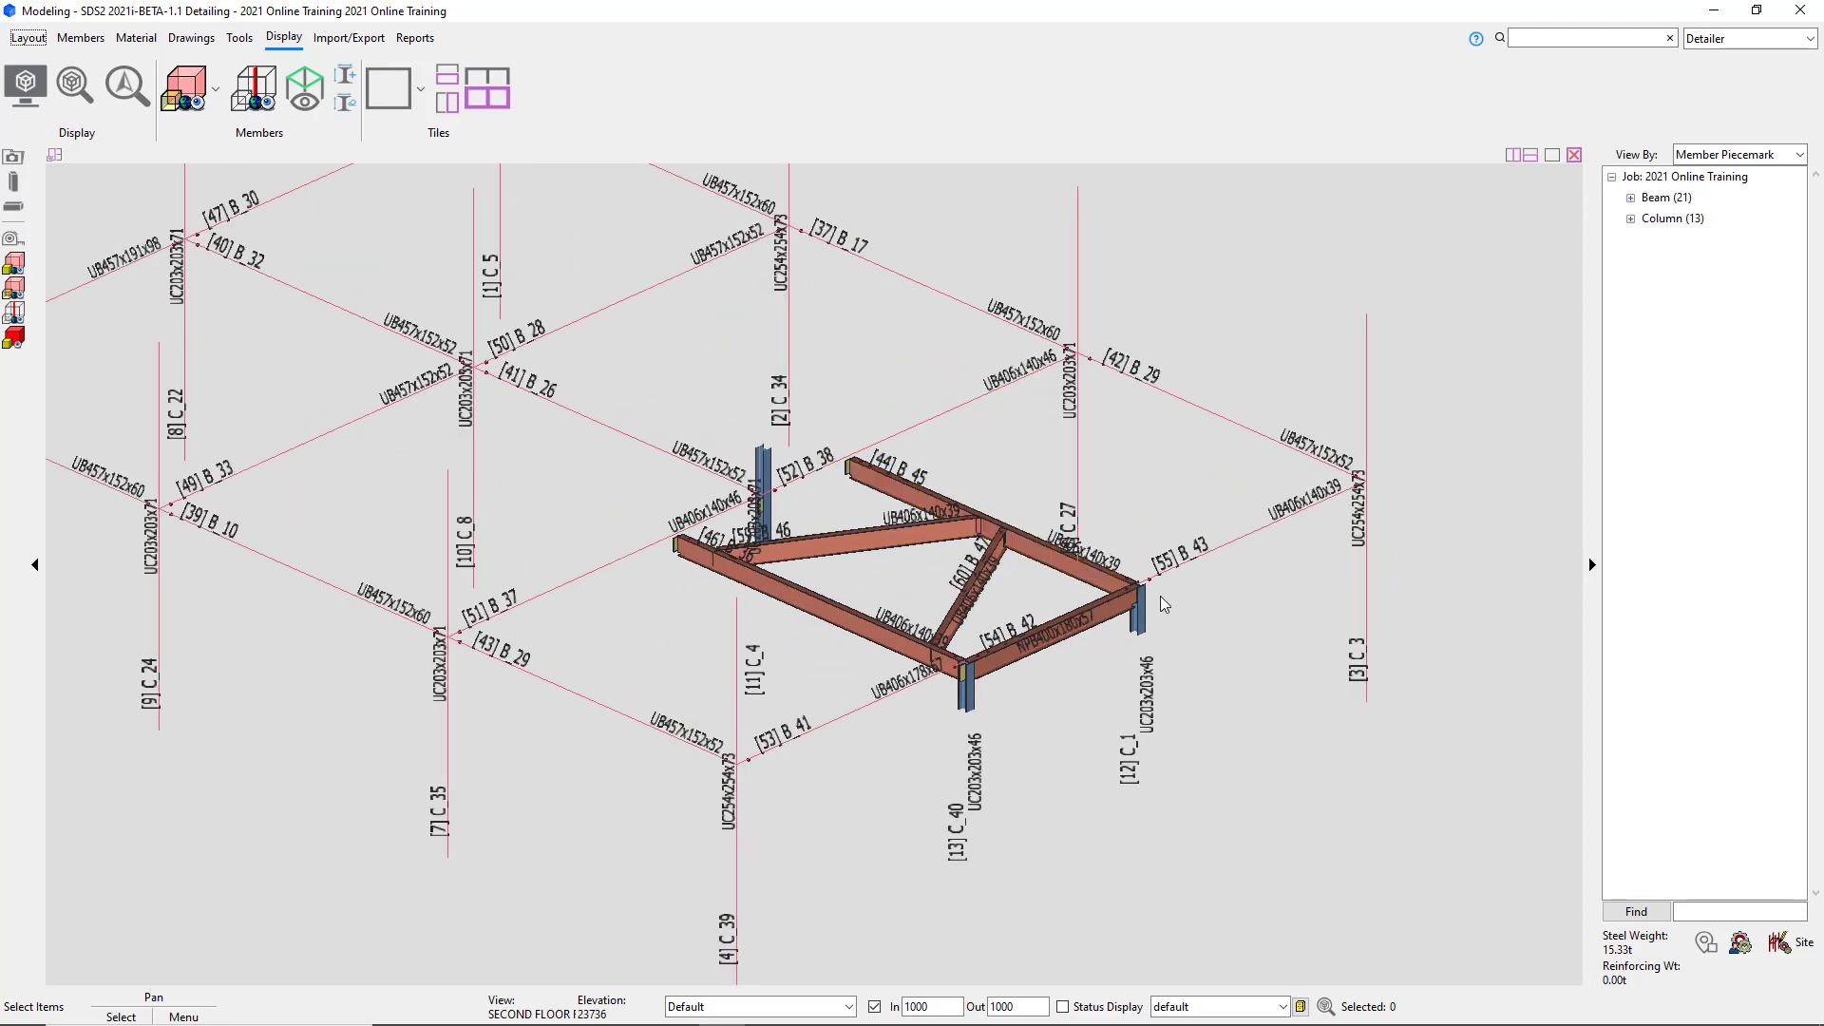
Return every member in the 3D view to stick display.
scroll(1105, 625, down, 3)
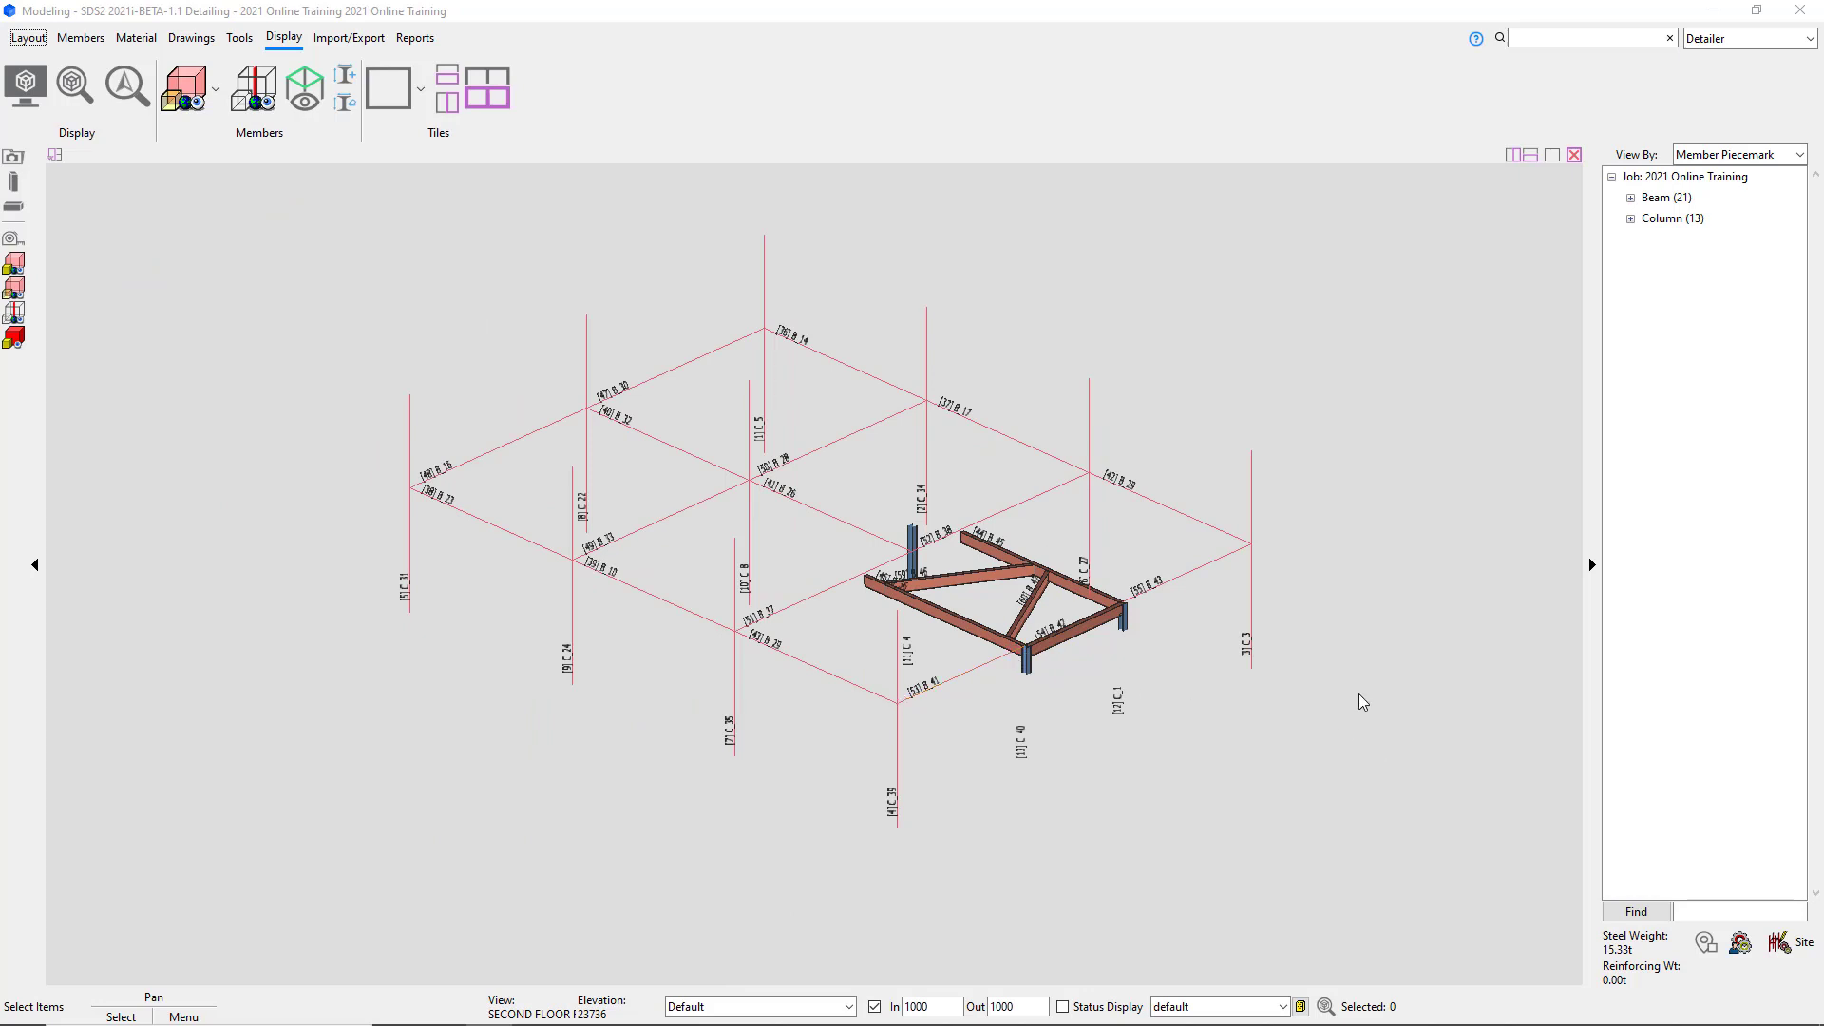
click(1298, 766)
key(ctrl+1)
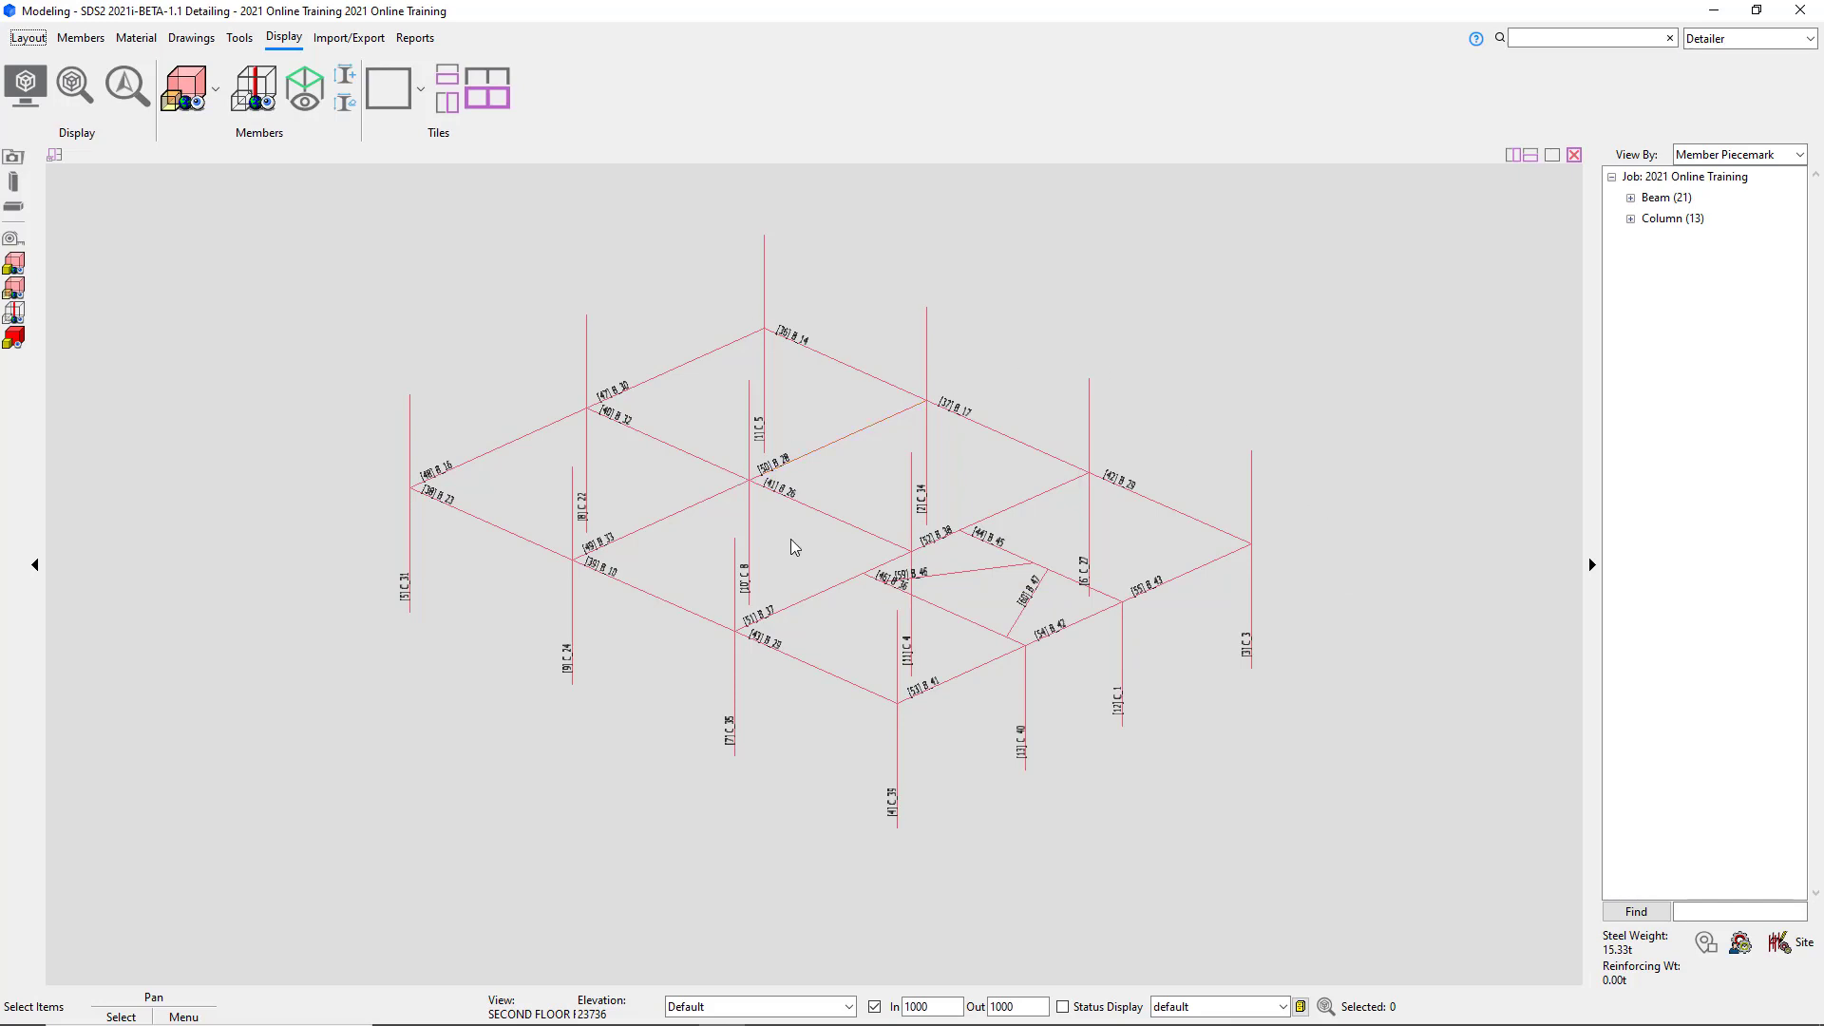
Try the solid display style on the beams crossing at column C_8 and nearby columns, and return them to stick display.
drag(790, 538, 719, 465)
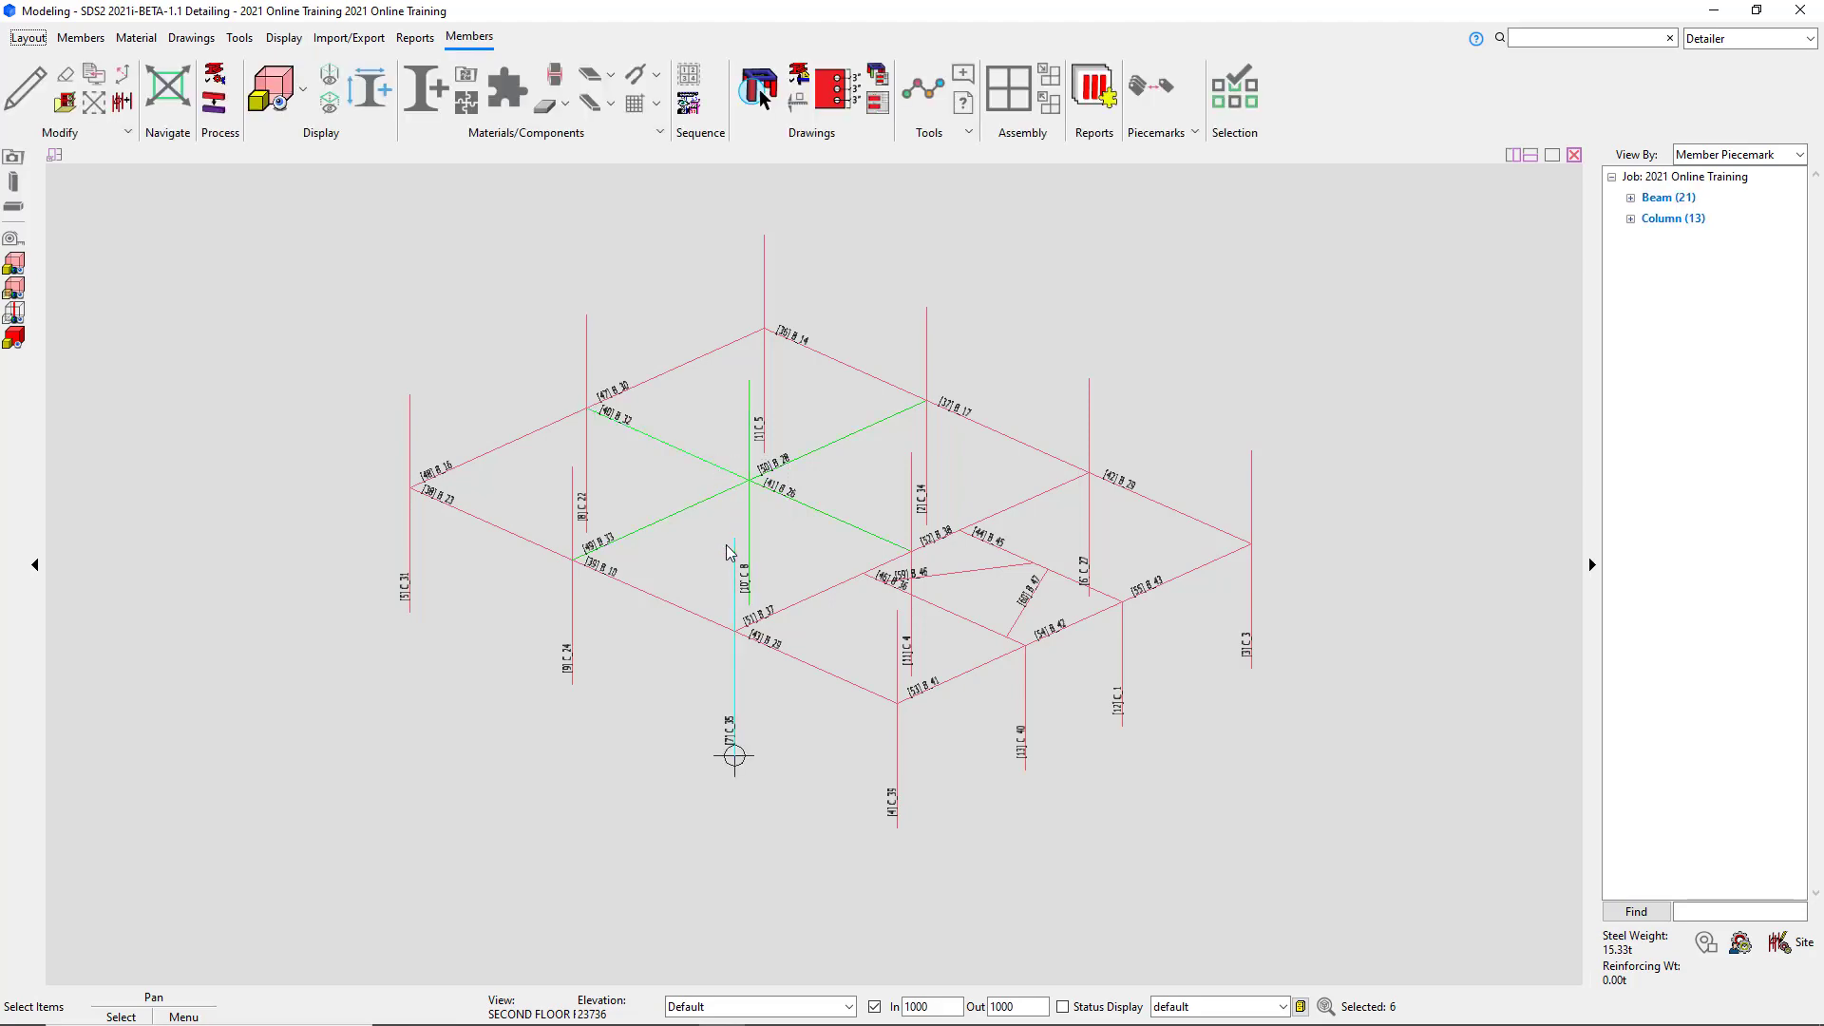
scroll(693, 509, up, 3)
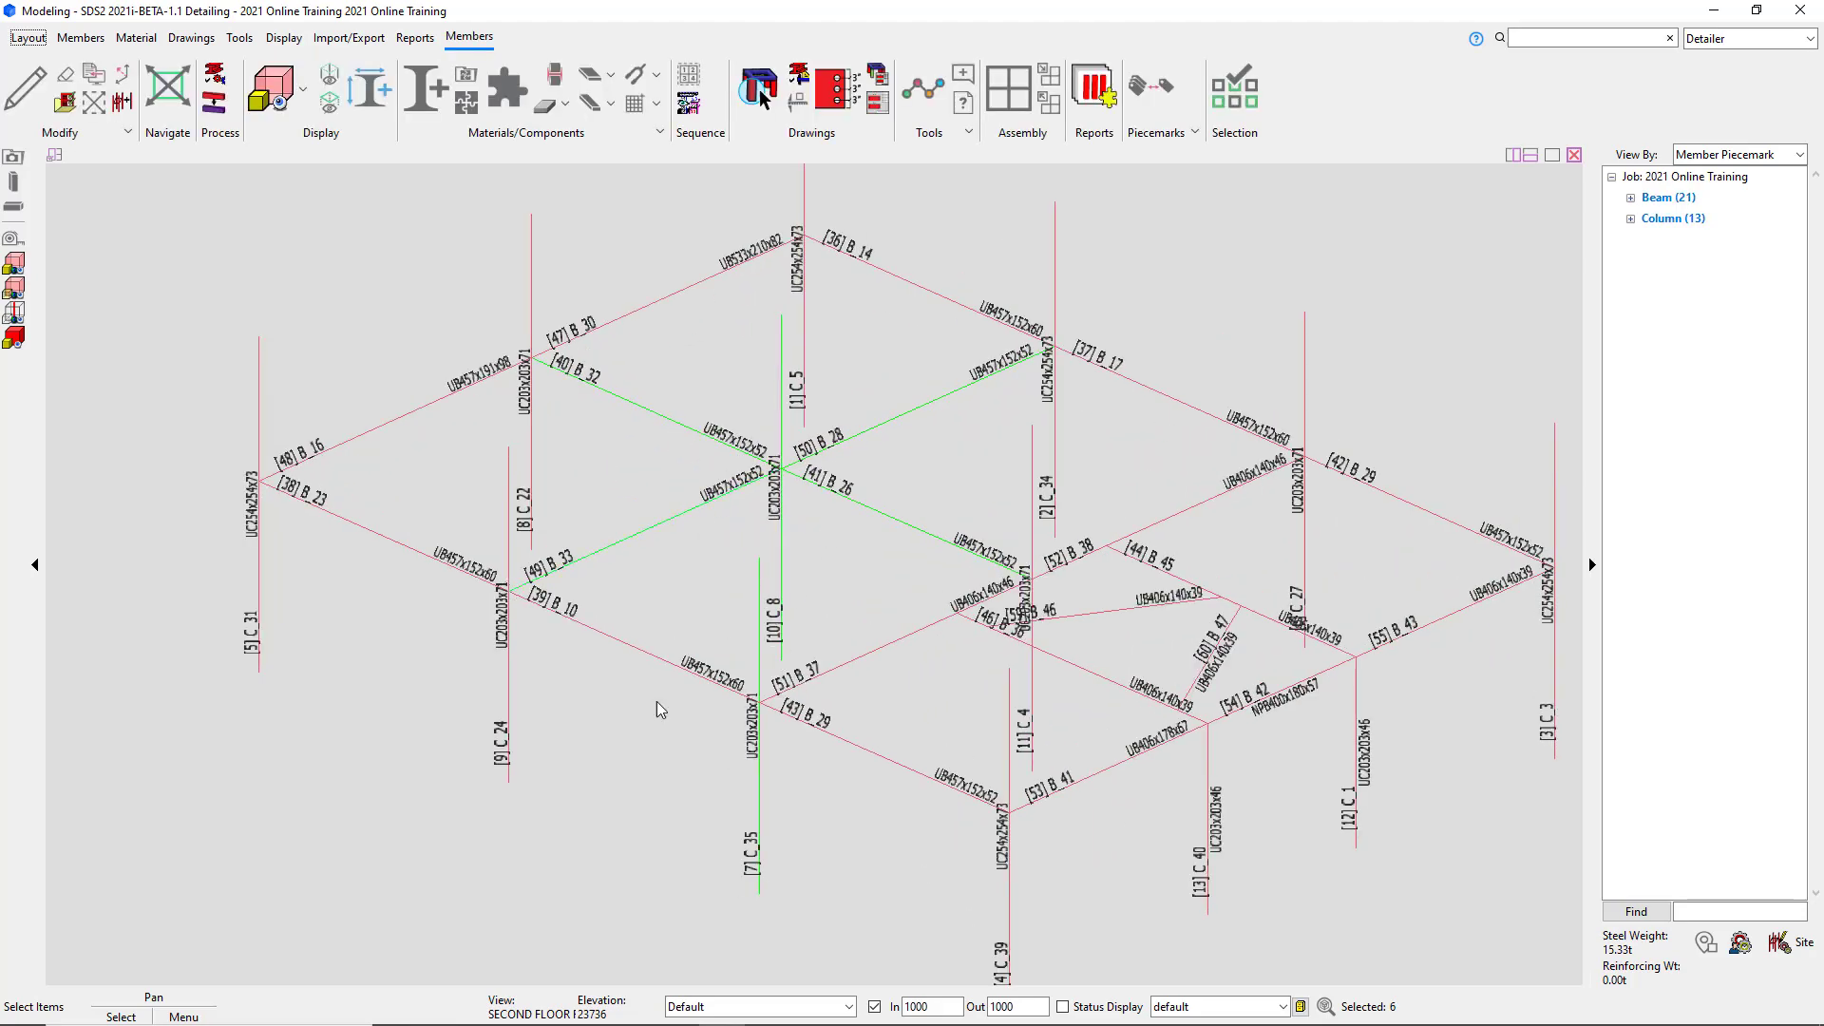
right_click(331, 596)
mouse_move(459, 387)
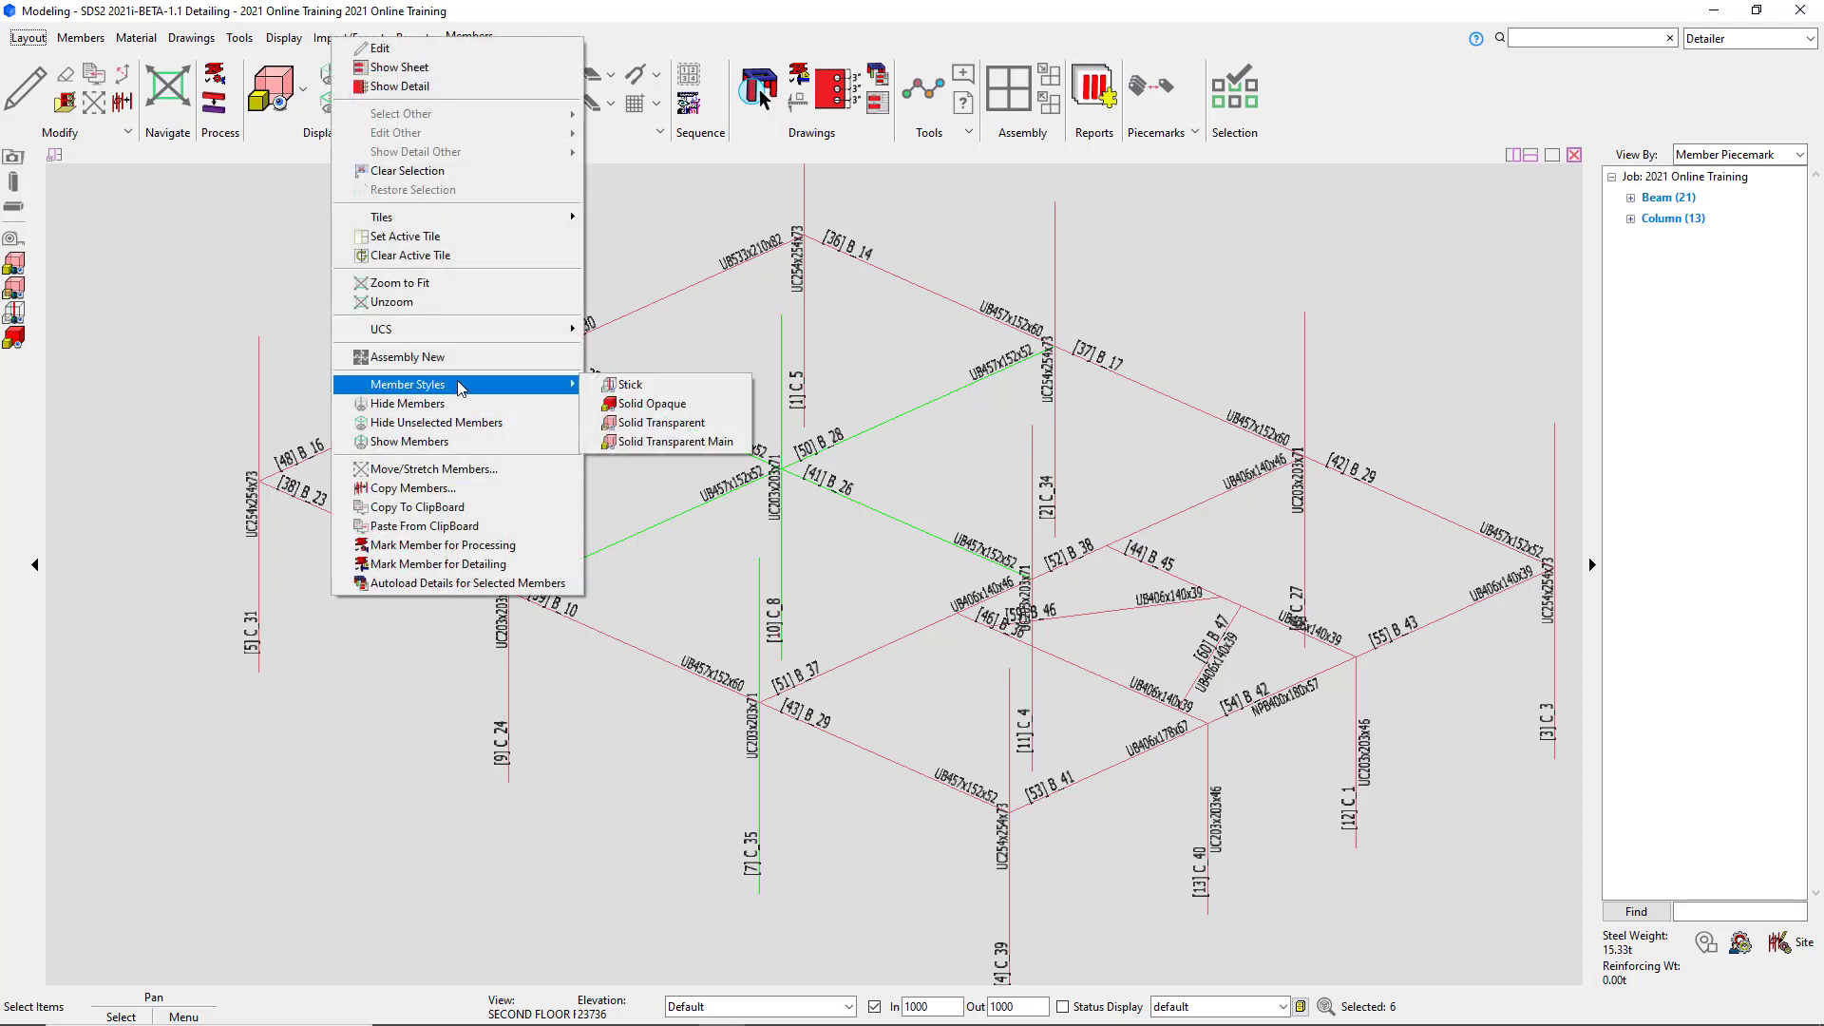
click(660, 413)
click(586, 746)
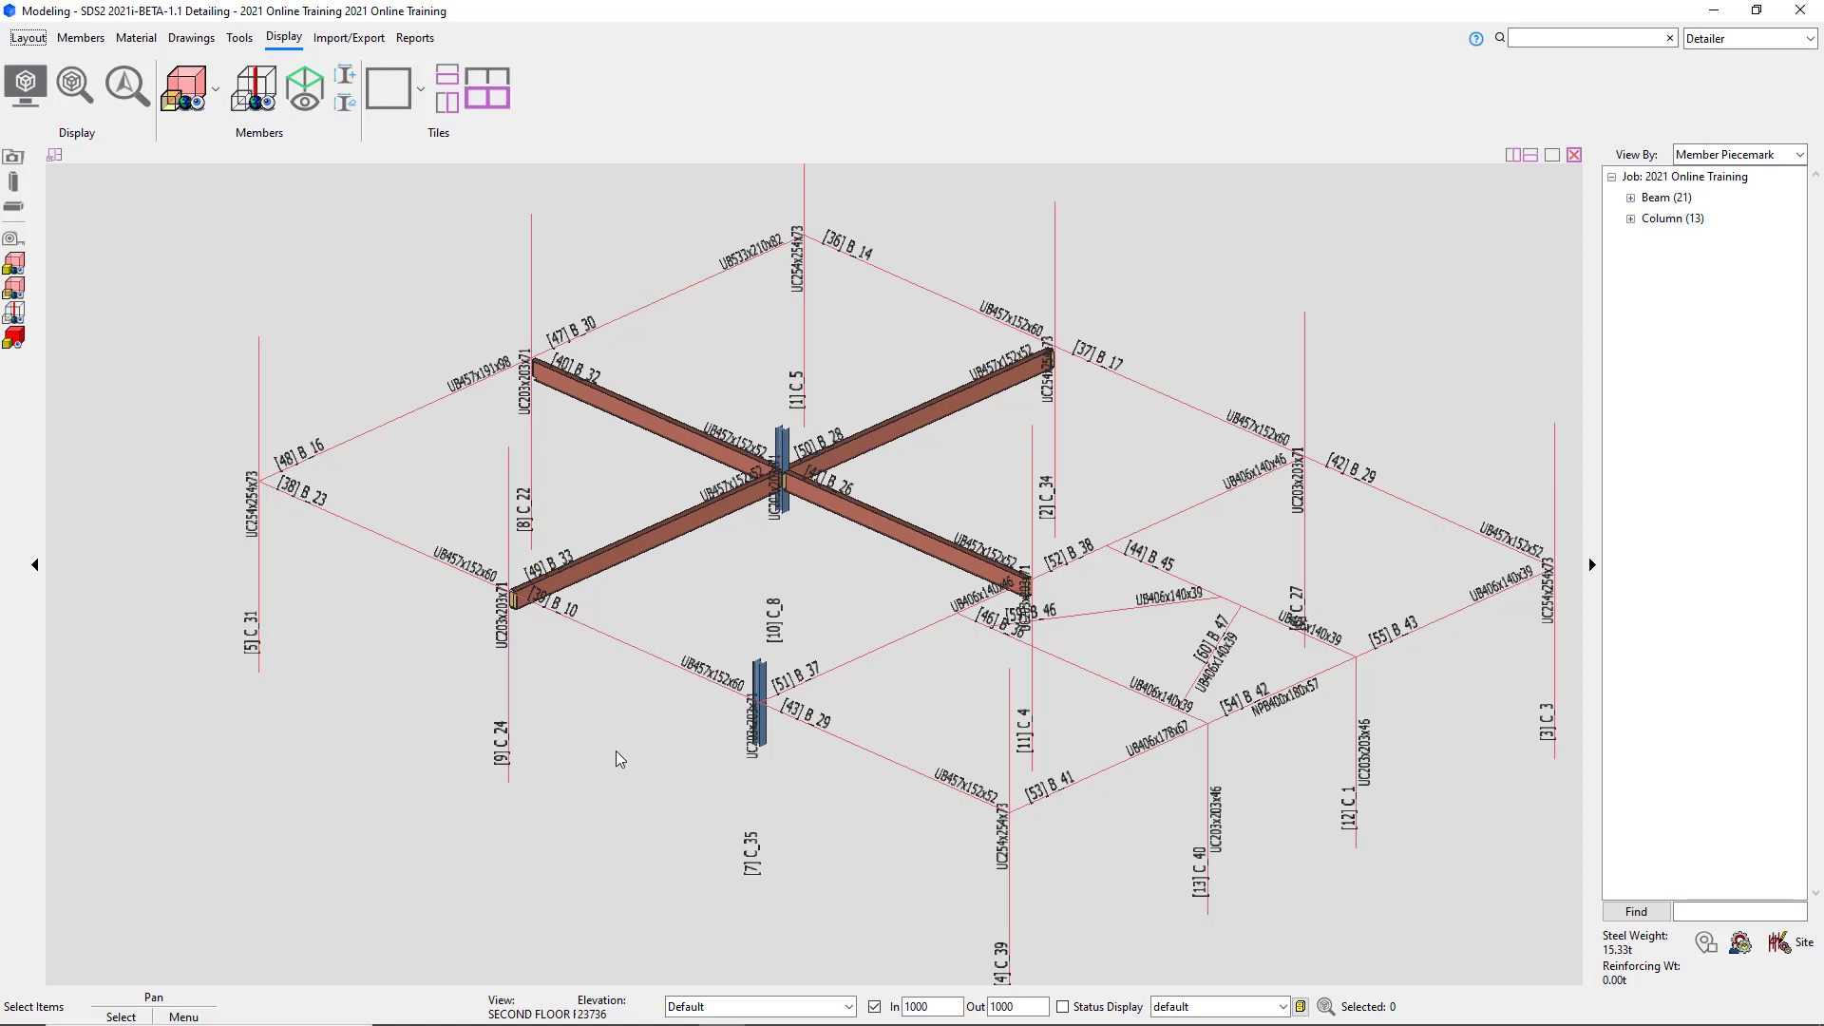
key(ctrl+z)
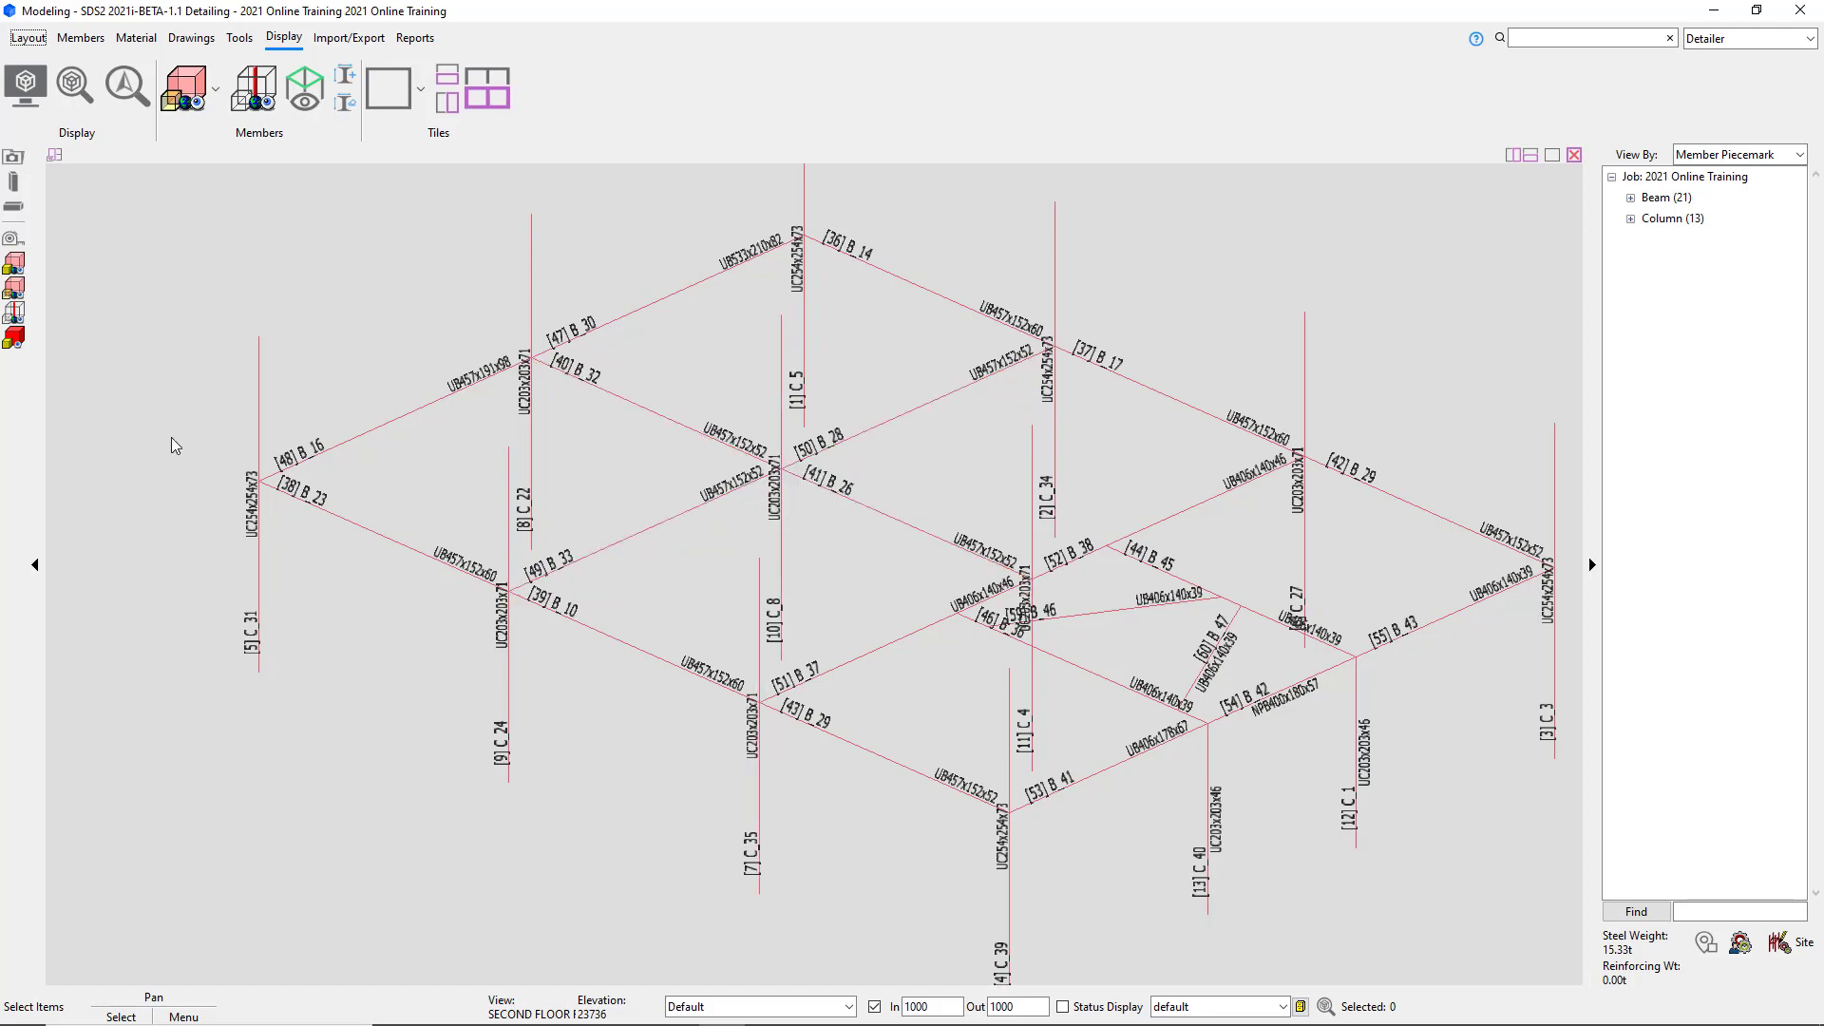
Open the SECOND FLOOR FRAMING PLAN erection view and frame the bays between grids A and E.
click(13, 168)
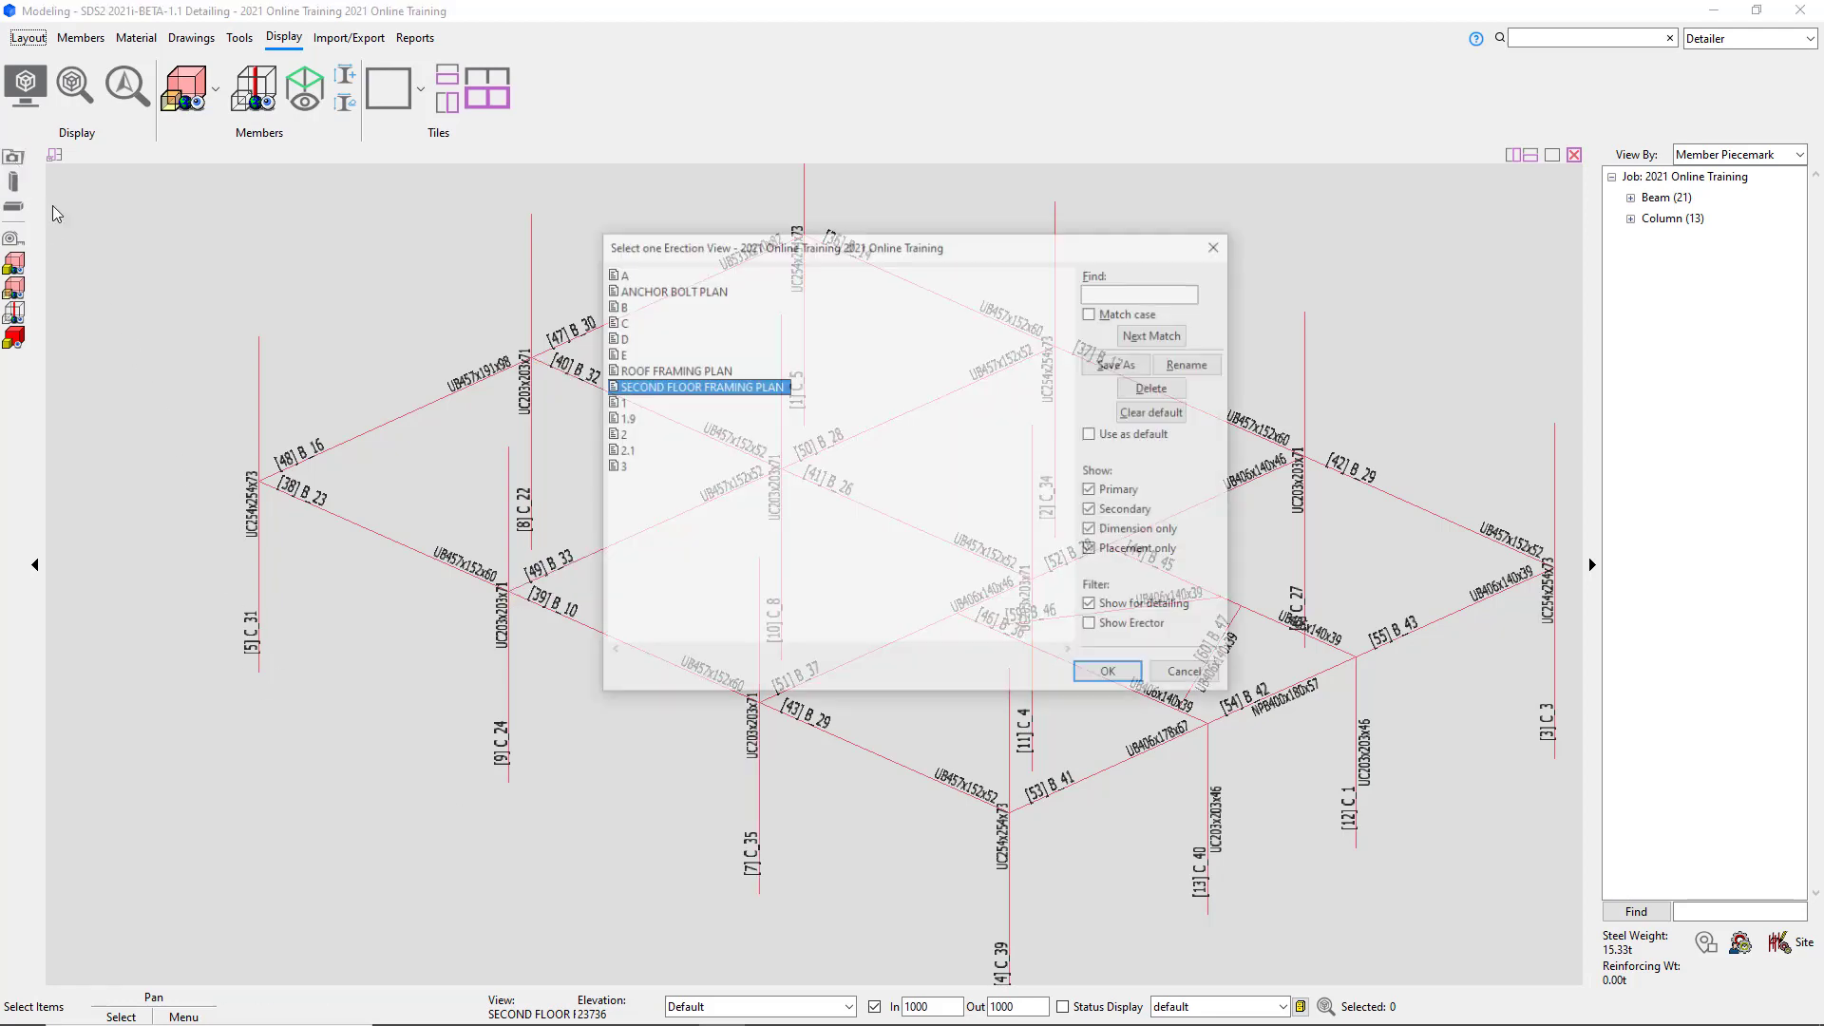
double_click(774, 388)
scroll(499, 589, down, 4)
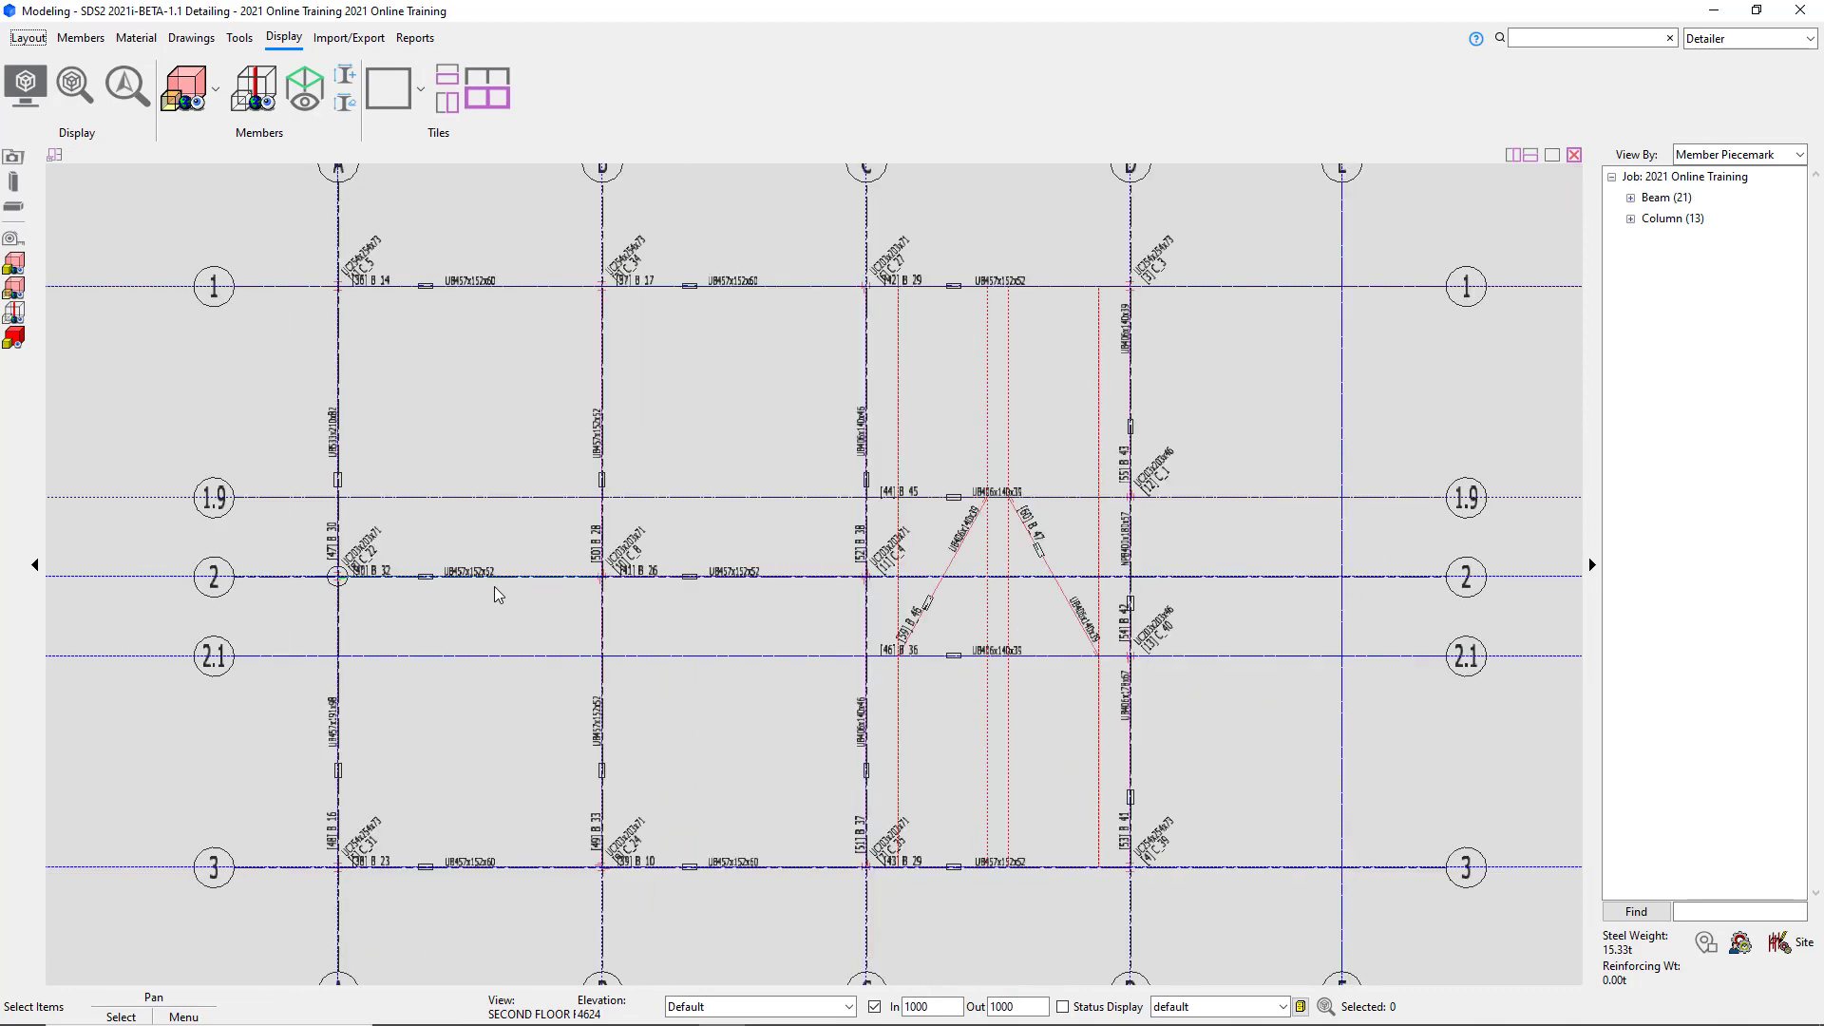
scroll(963, 628, up, 3)
scroll(963, 624, down, 3)
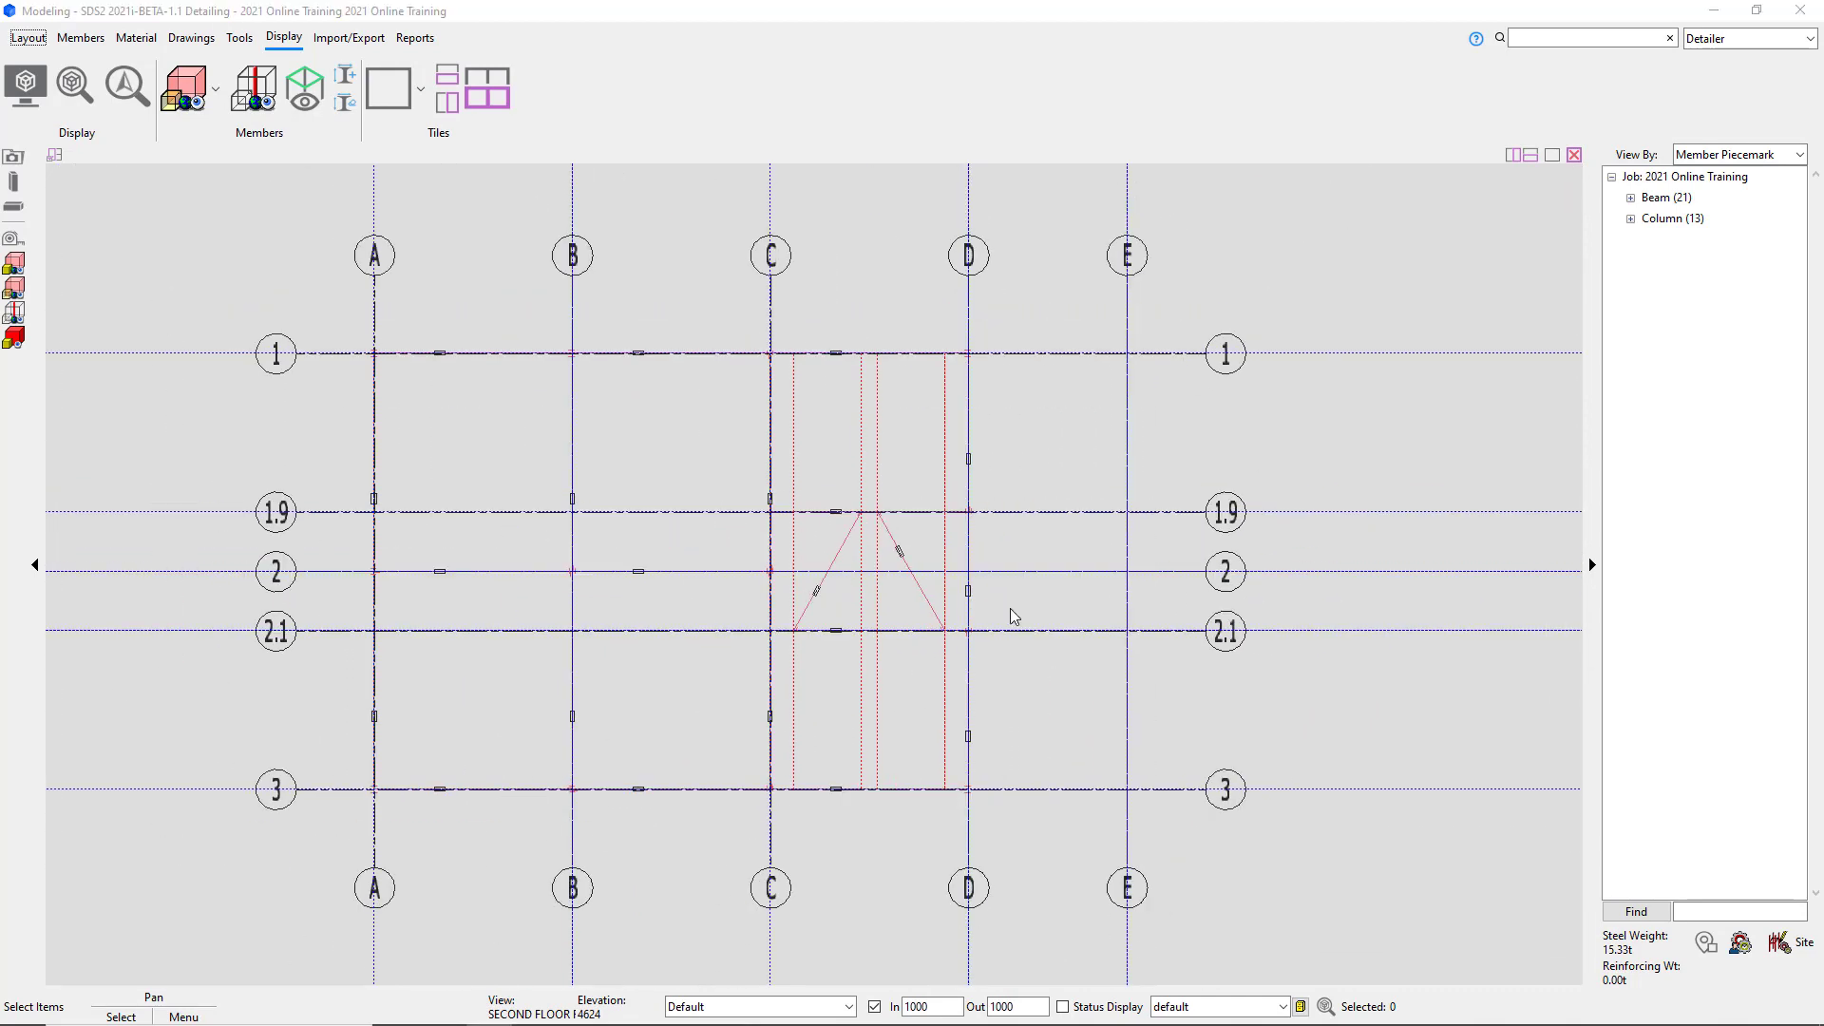
scroll(893, 589, up, 3)
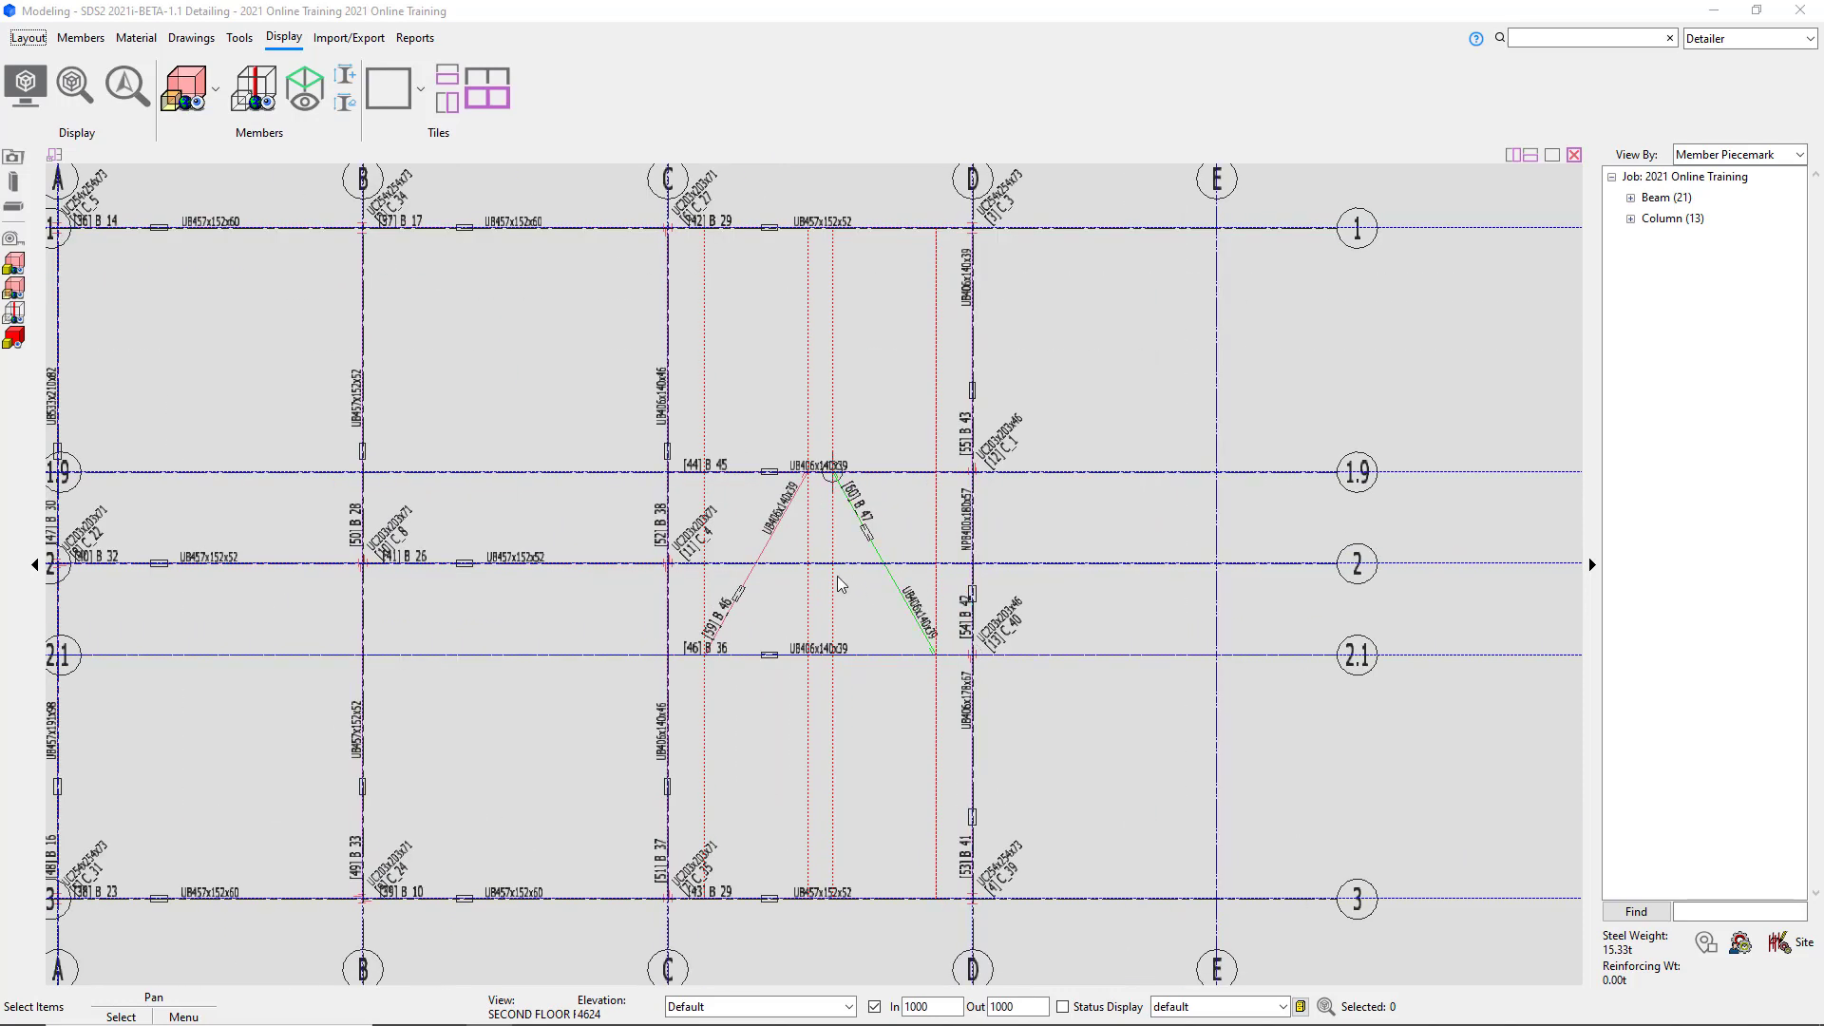
scroll(918, 496, down, 1)
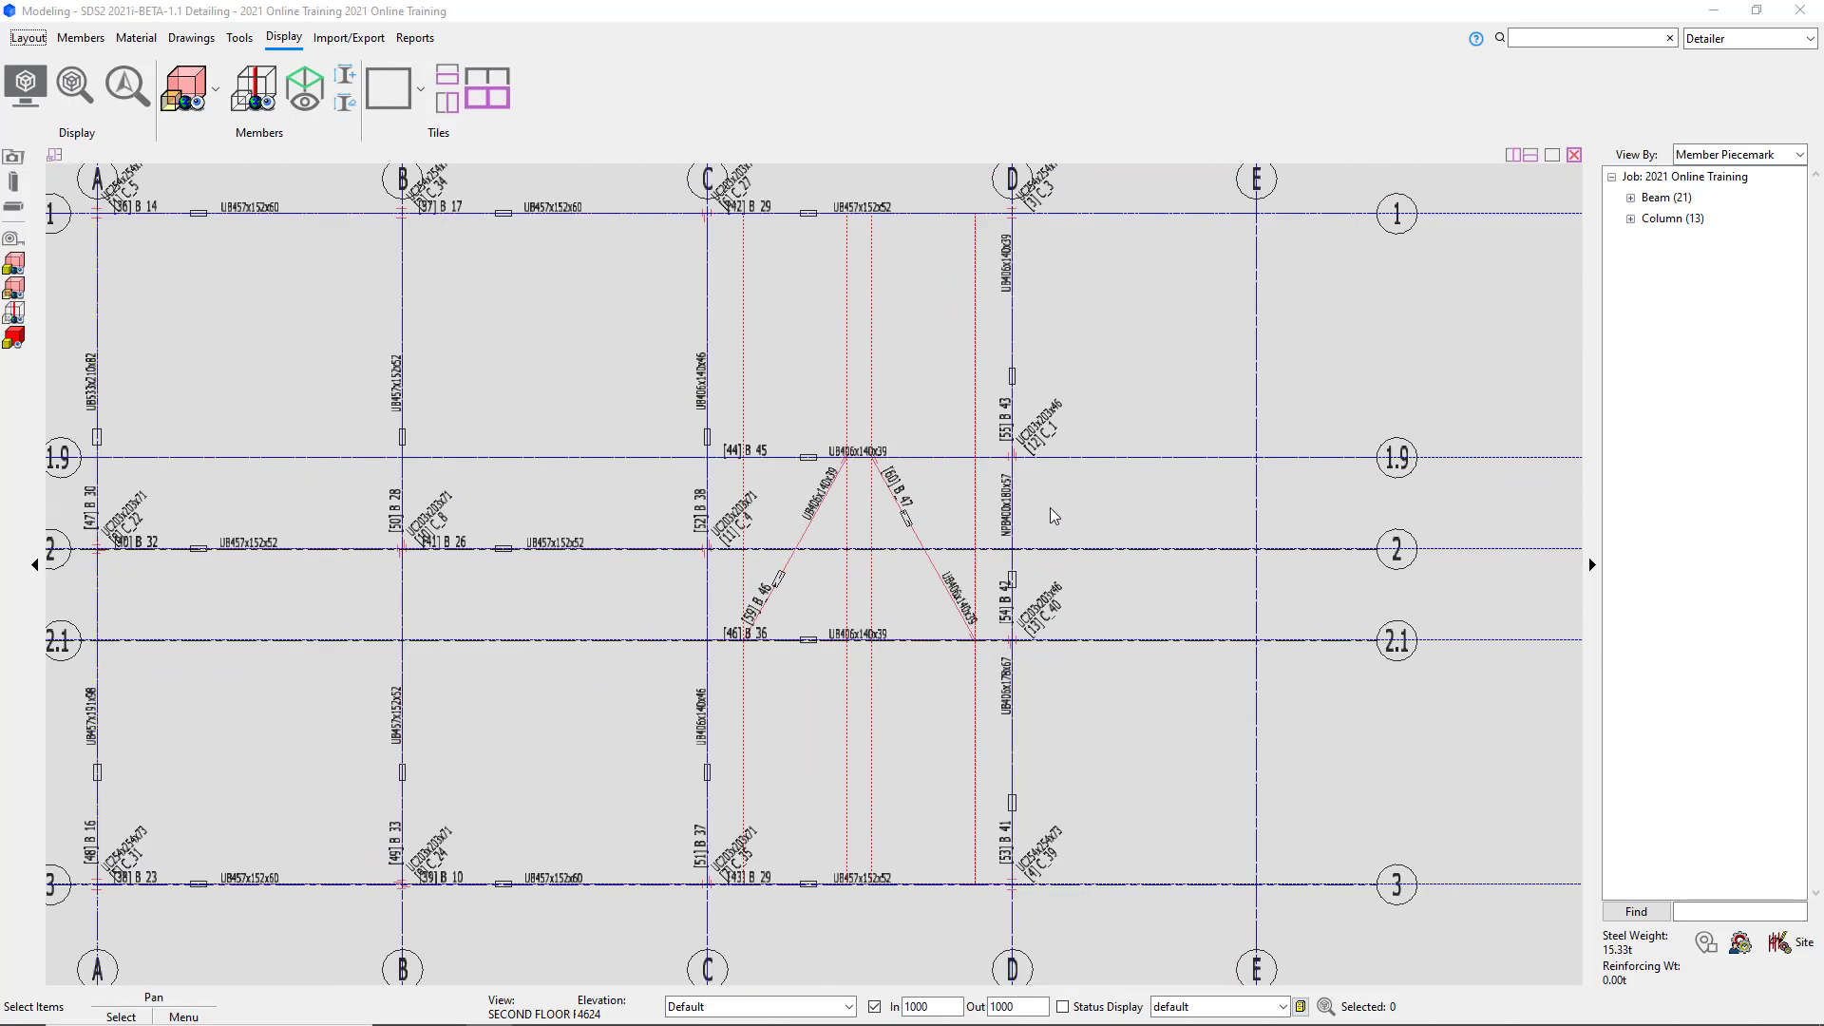
middle_drag(1109, 414, 1108, 460)
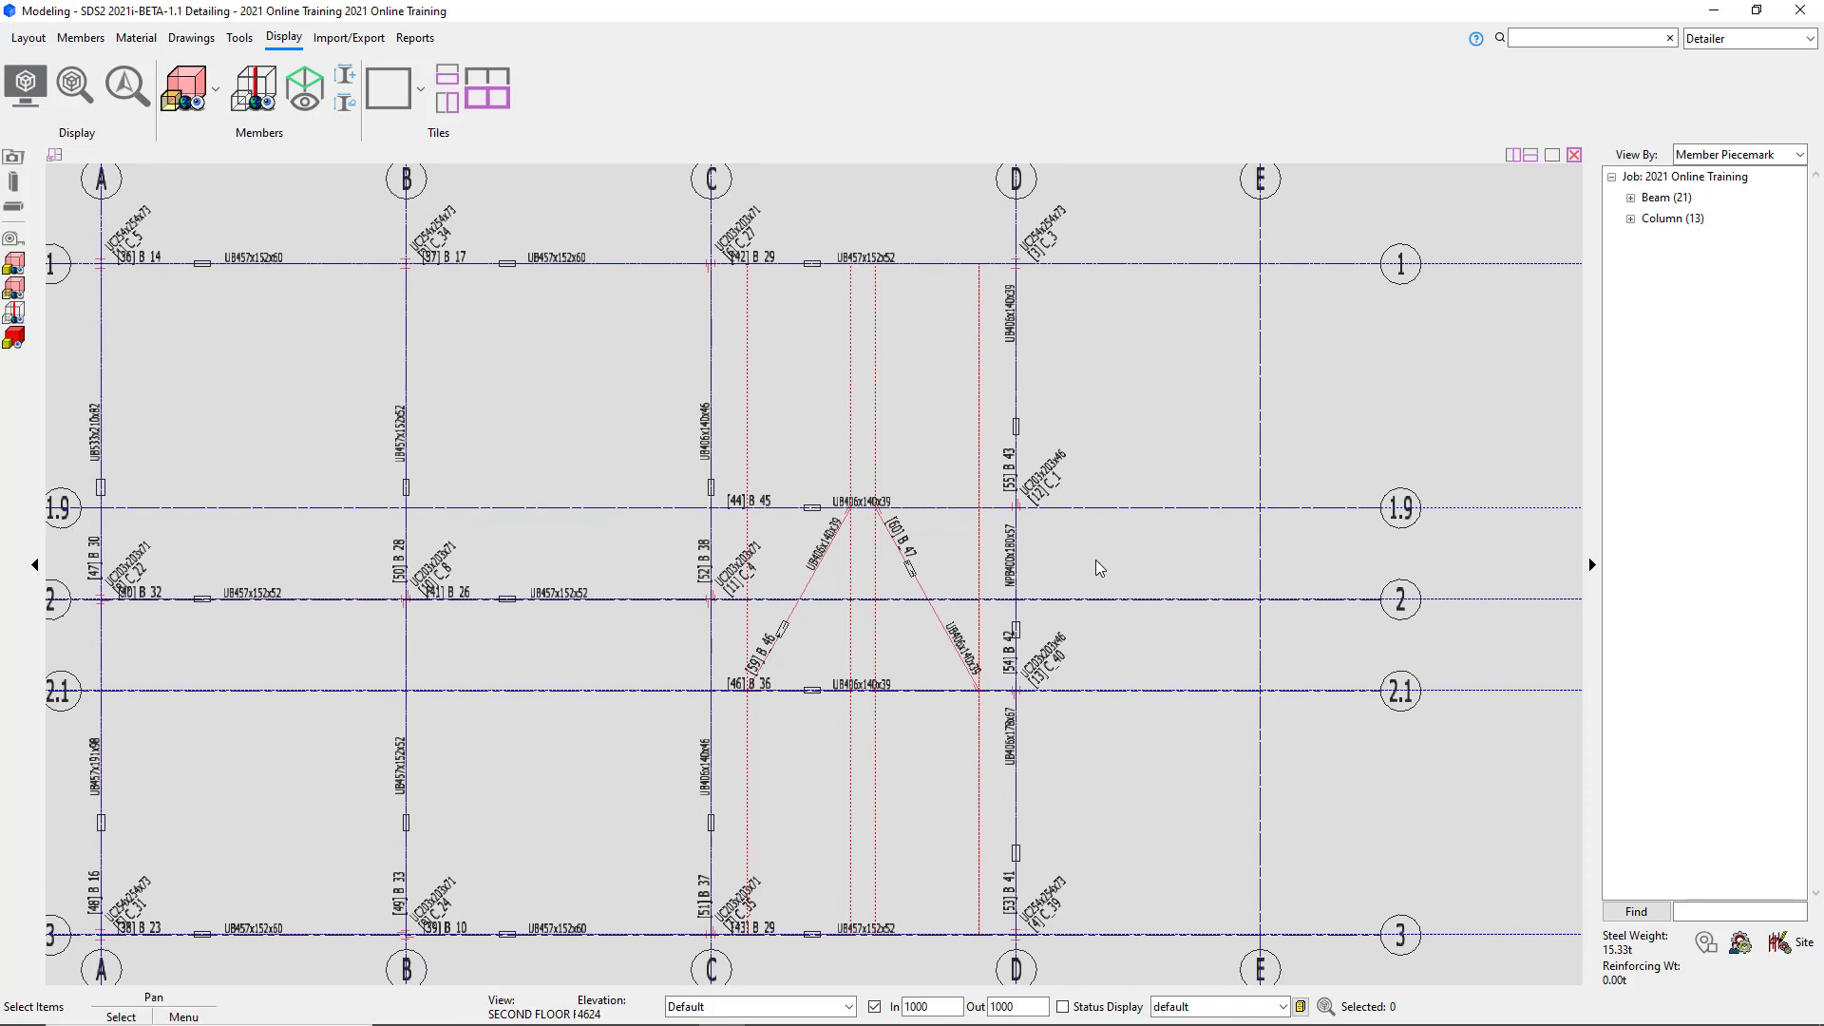
Display all members in the second-floor plan as Solid Transparent.
key(alt+3)
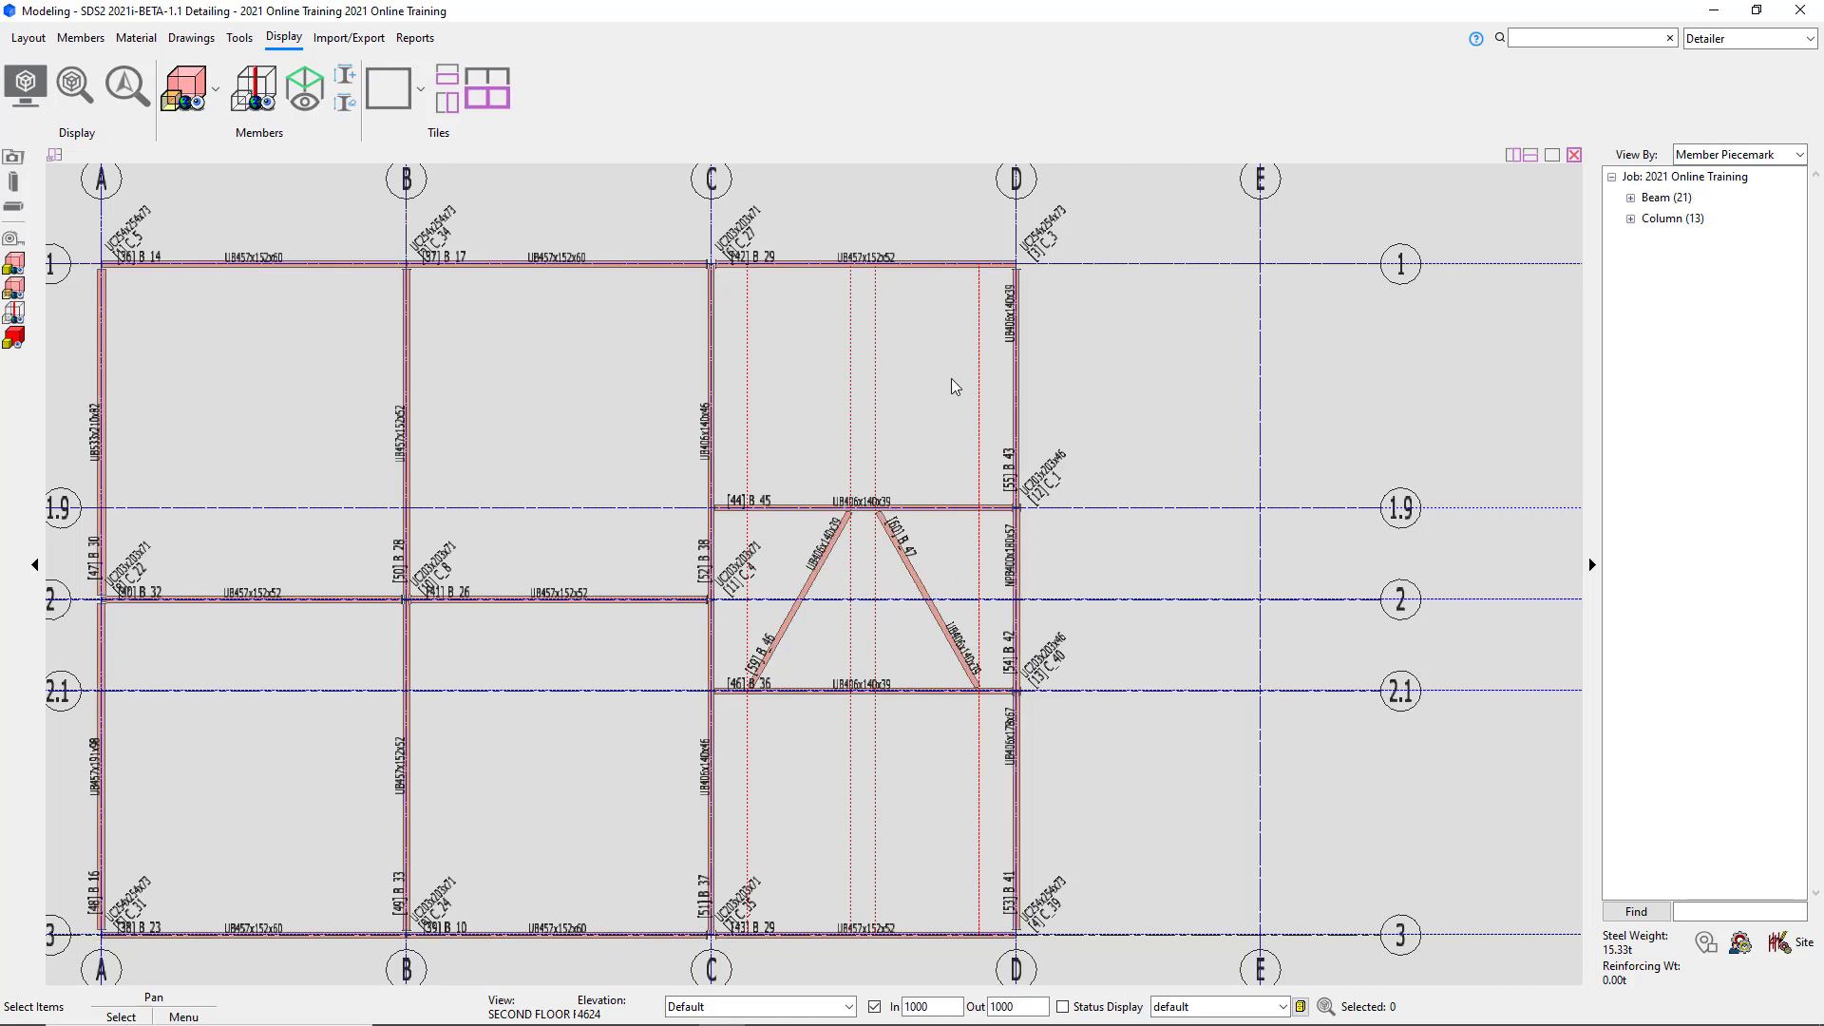
scroll(926, 390, down, 2)
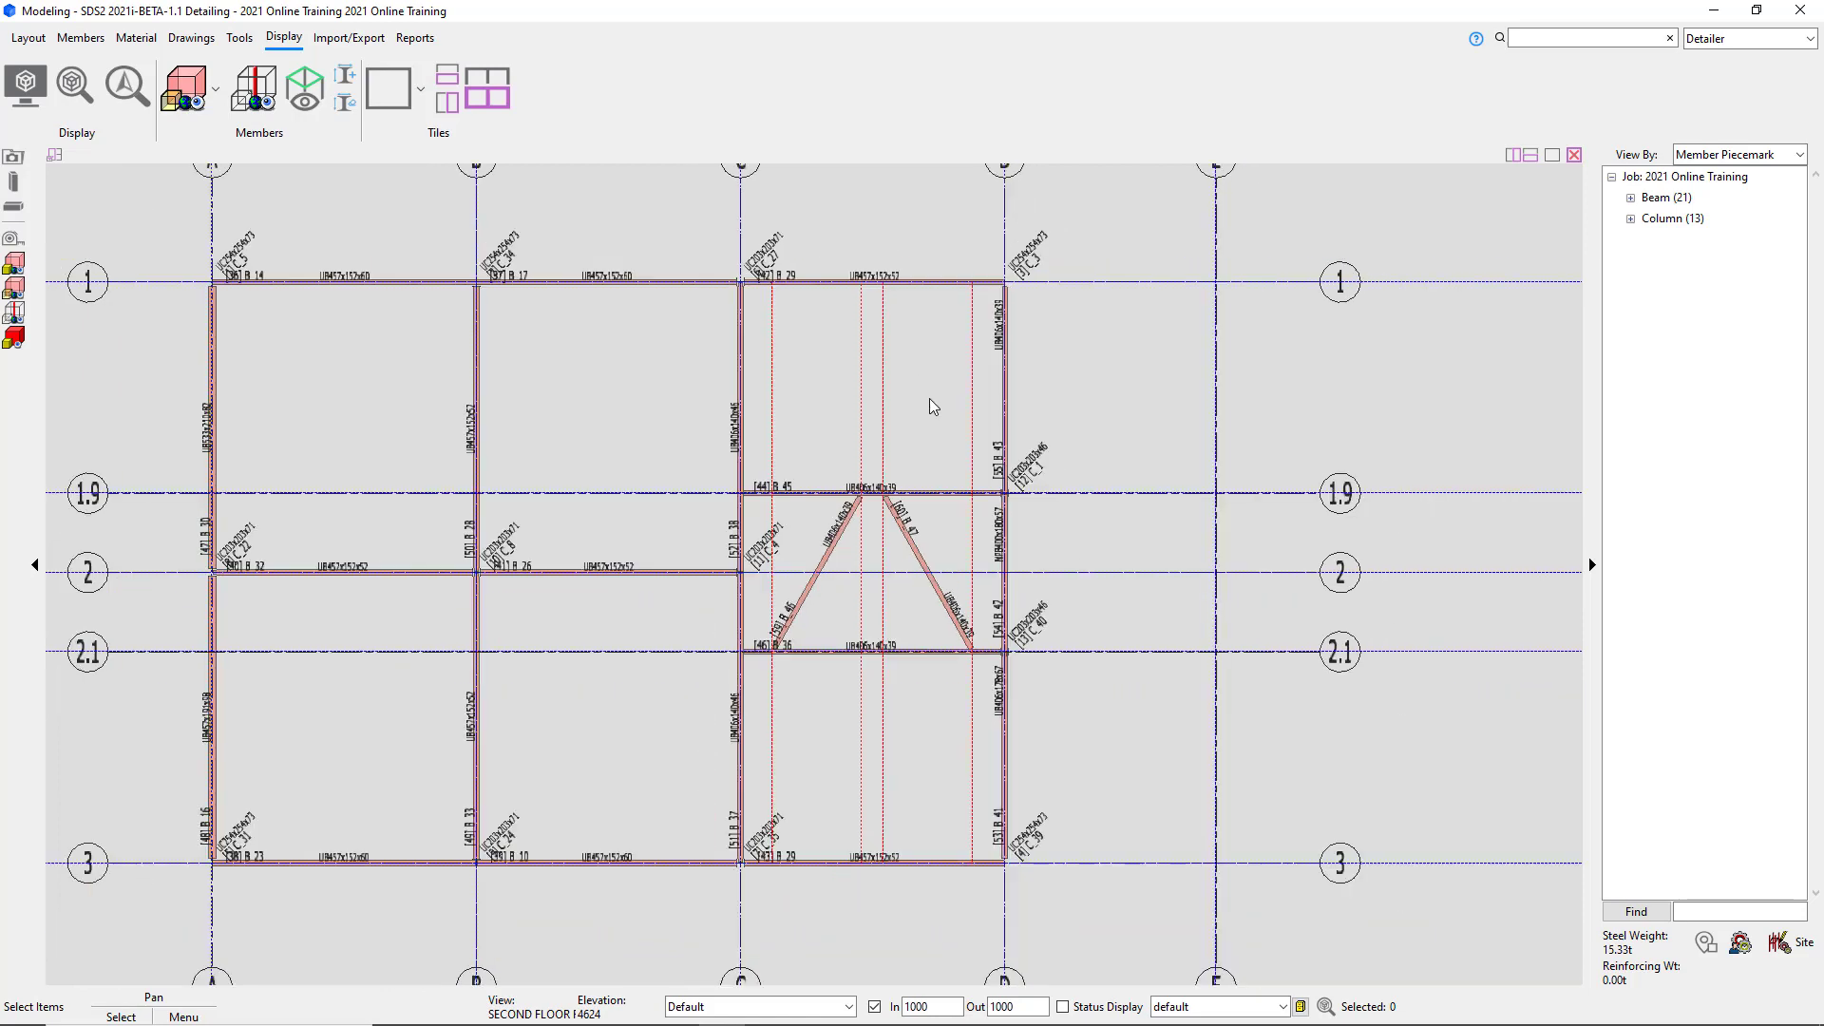
scroll(891, 602, up, 2)
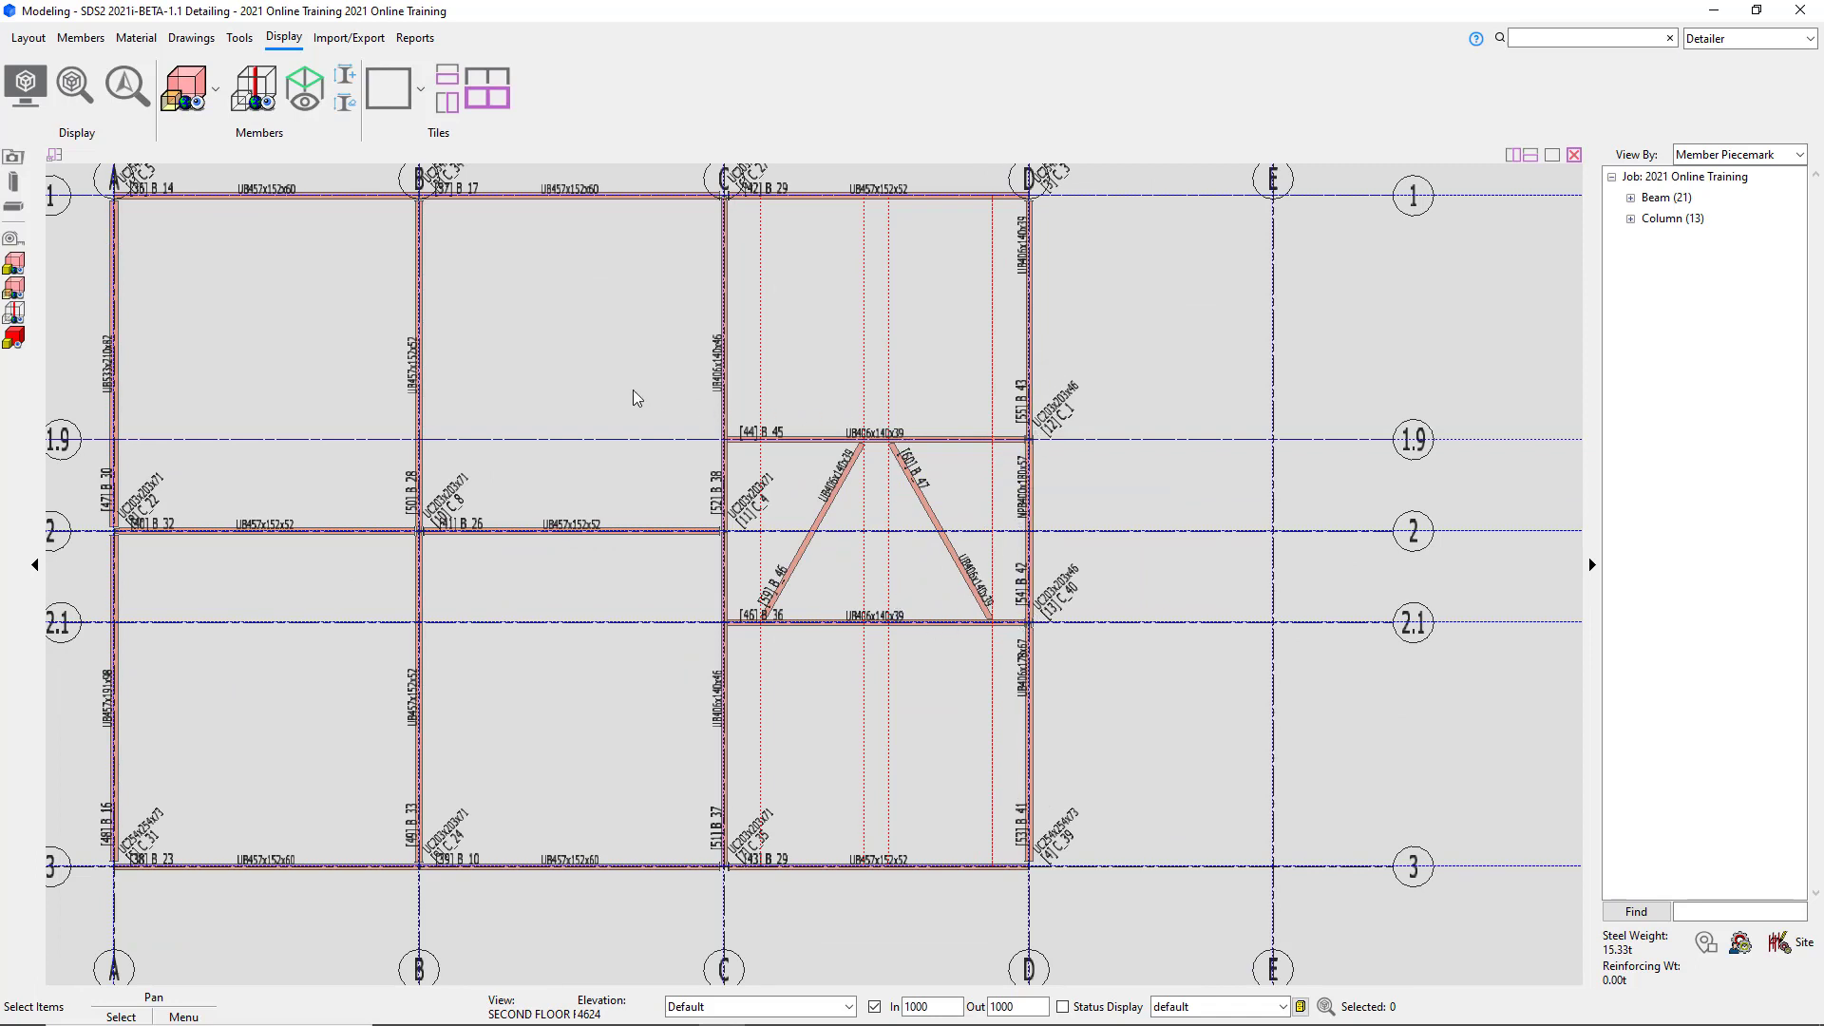
Area-select the members between grids C–D and 1.9–2.1, and add the two remaining beams along grid D to the selection.
drag(635, 398, 1091, 667)
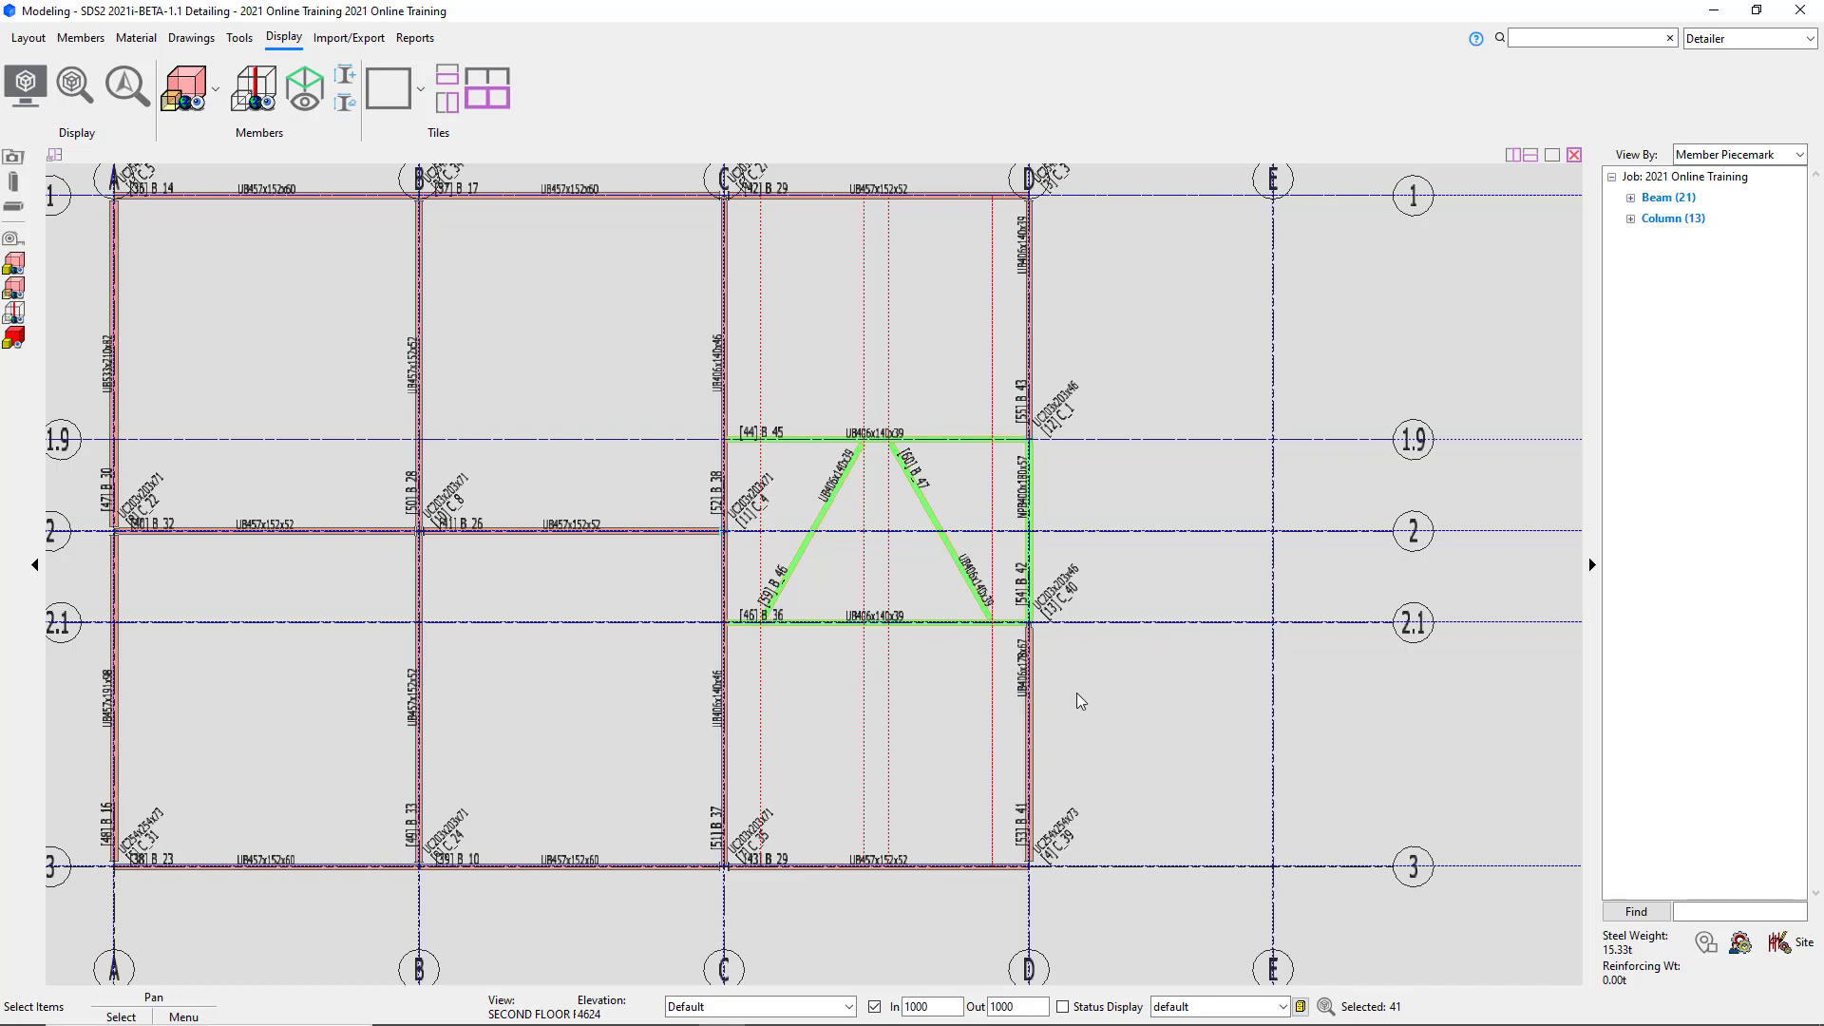
key(shift)
click(1030, 331)
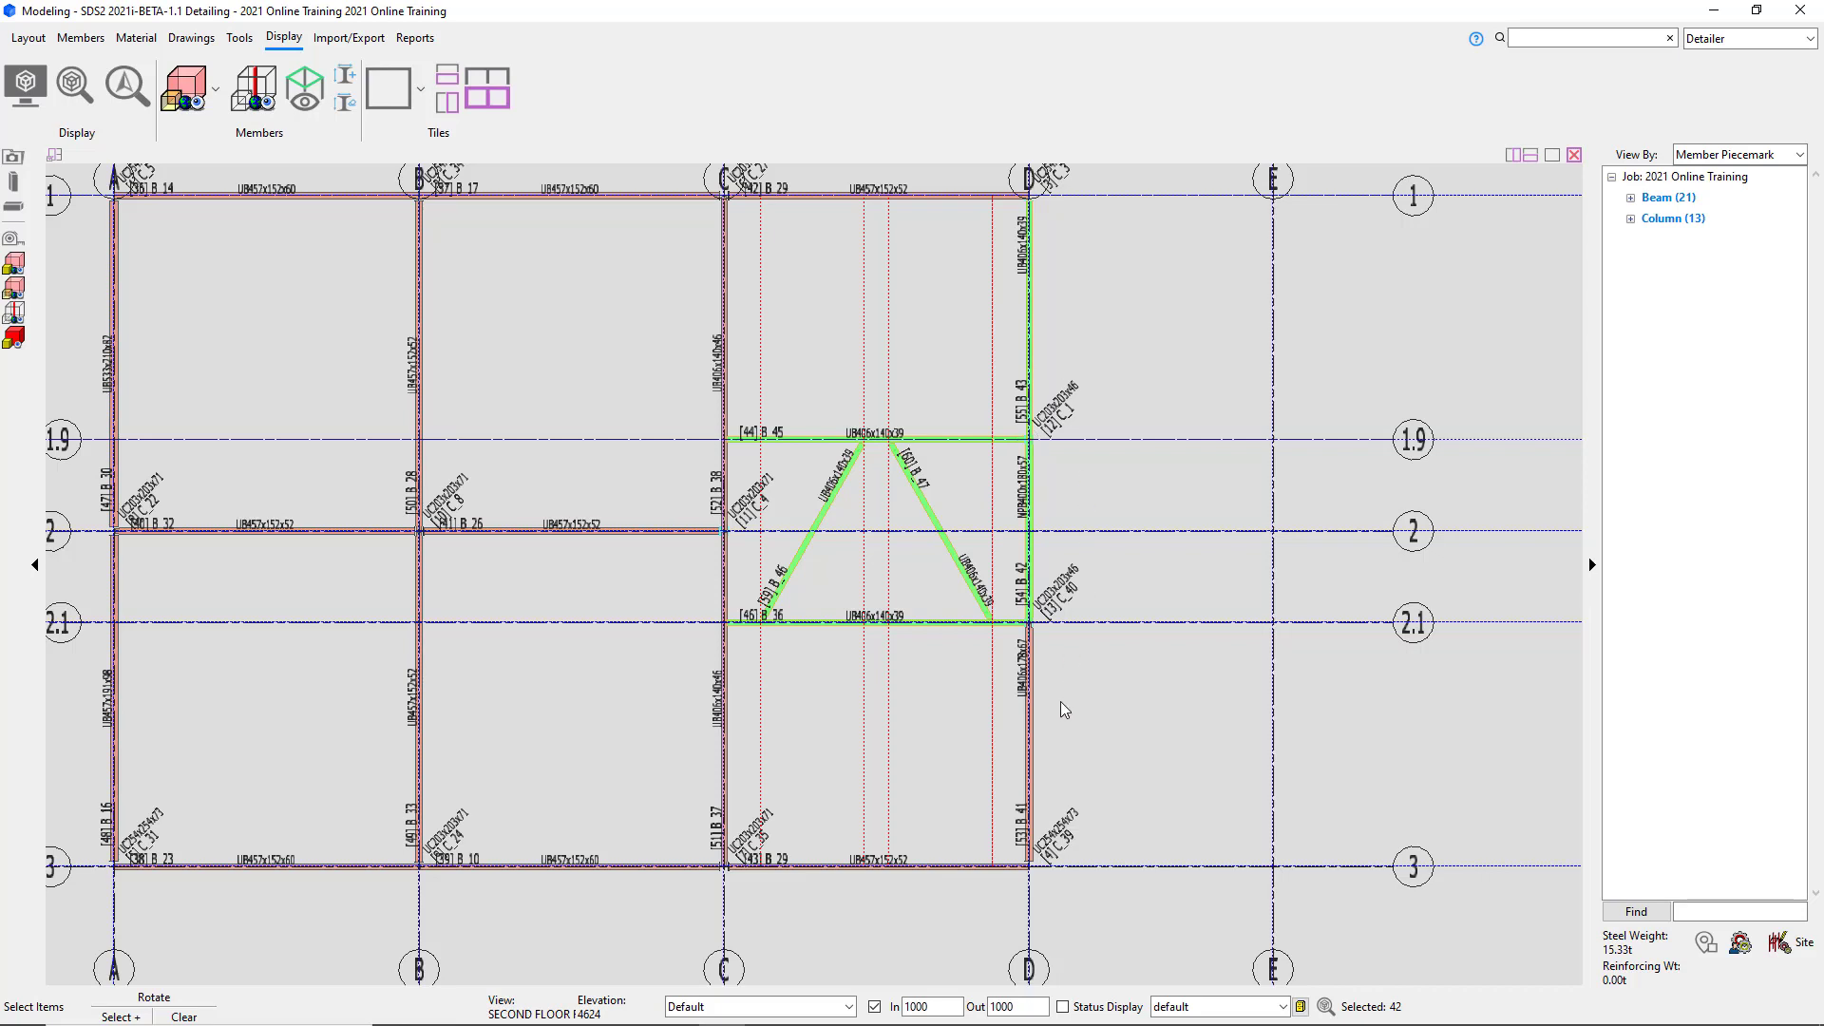
click(1030, 715)
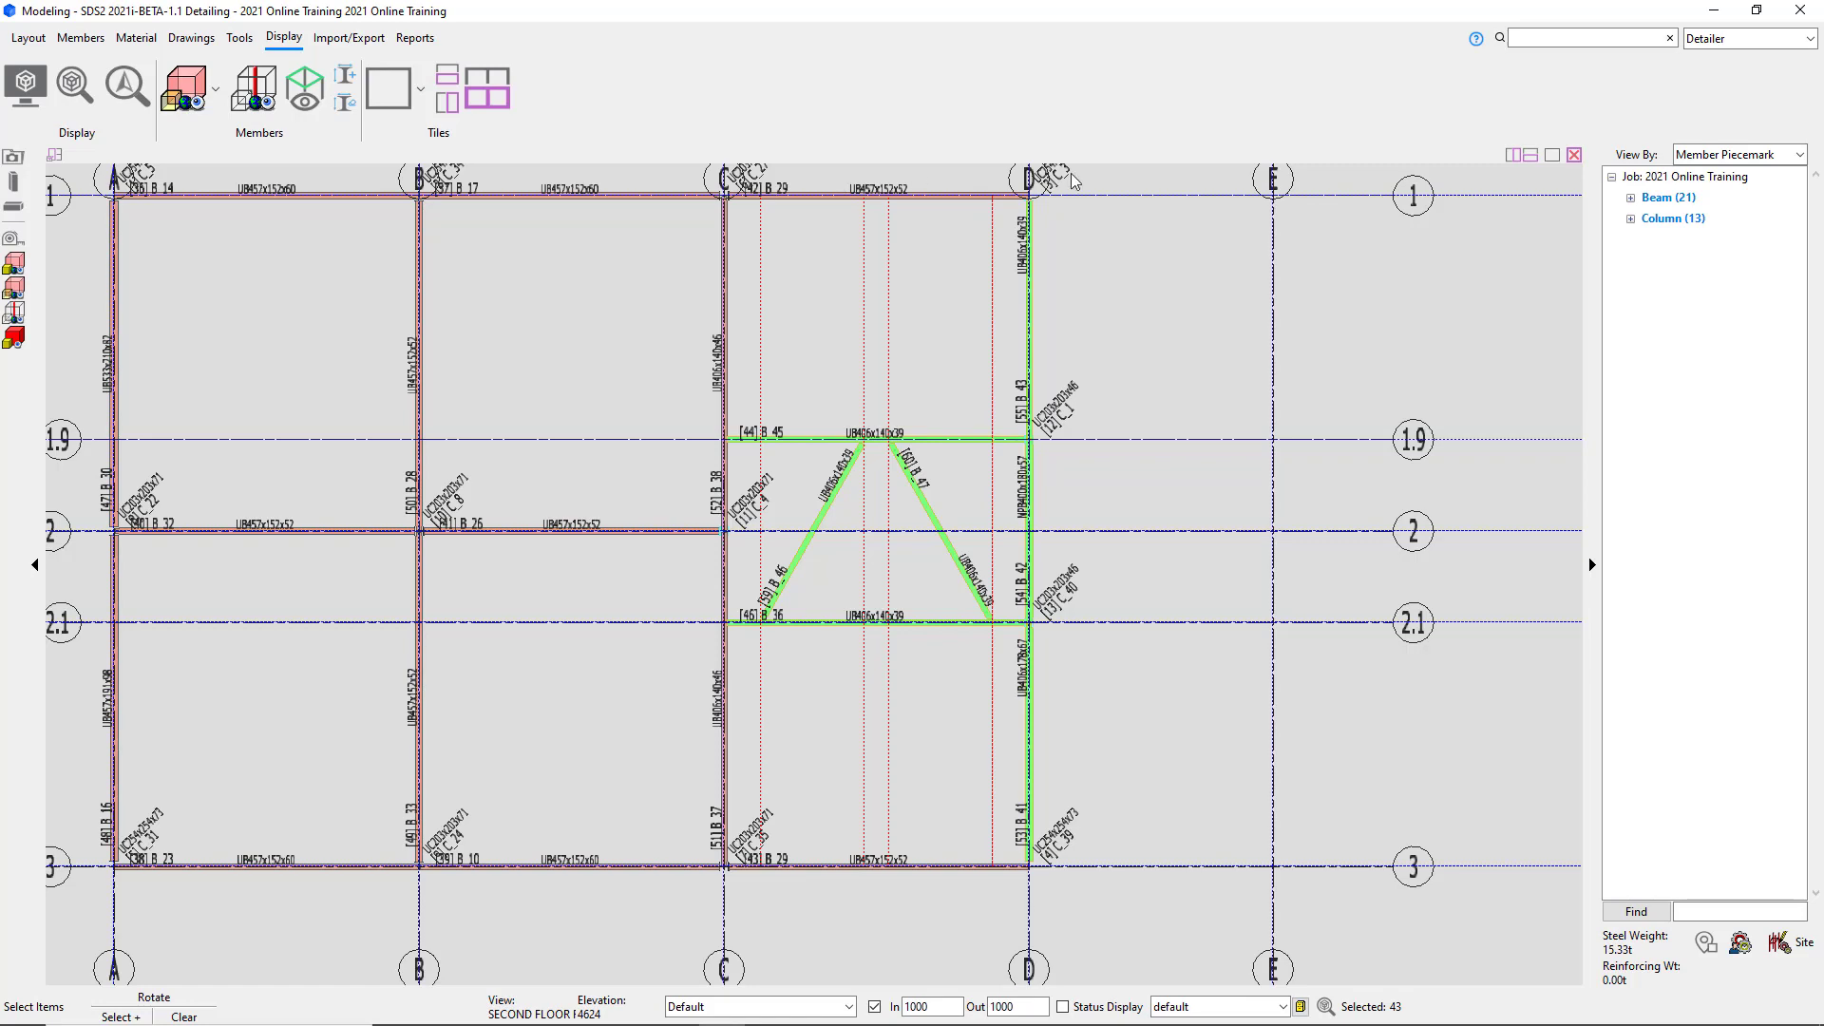
Add the members along grid 1 from grid A to grid D to the current selection with an enclosing area.
scroll(998, 402, down, 2)
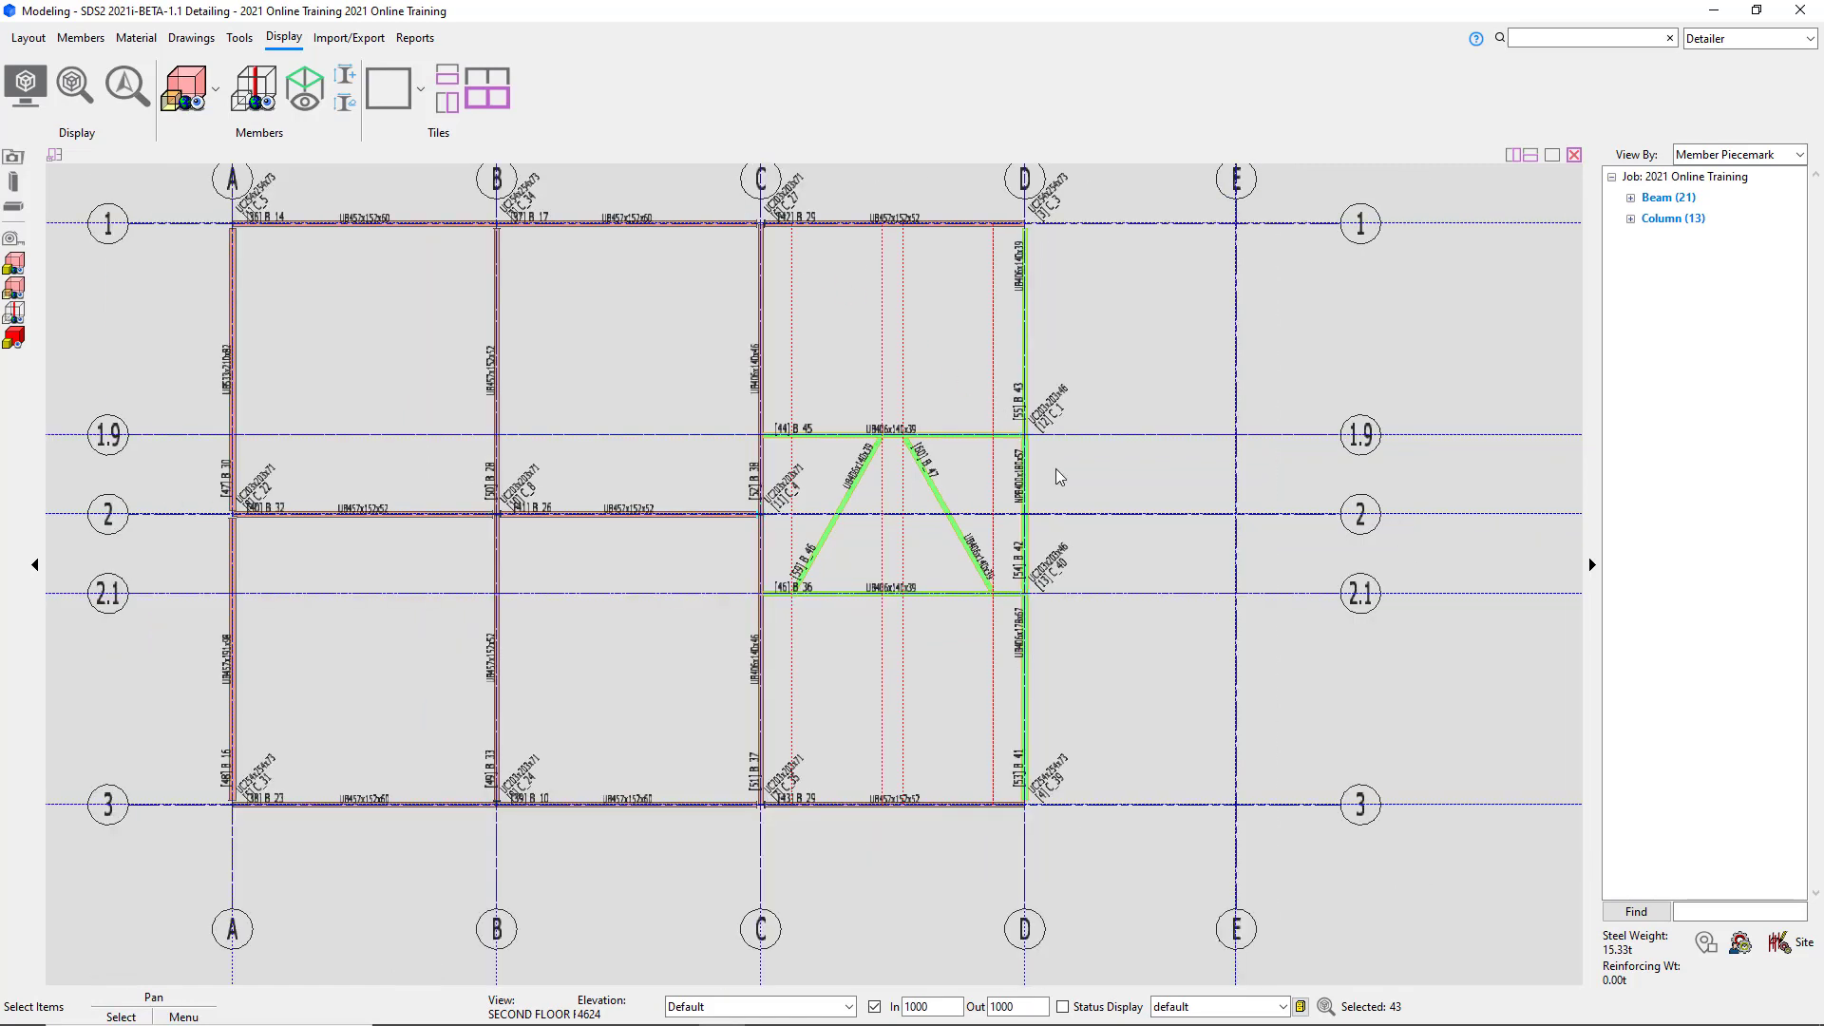
middle_drag(1057, 470, 1131, 544)
scroll(831, 252, up, 1)
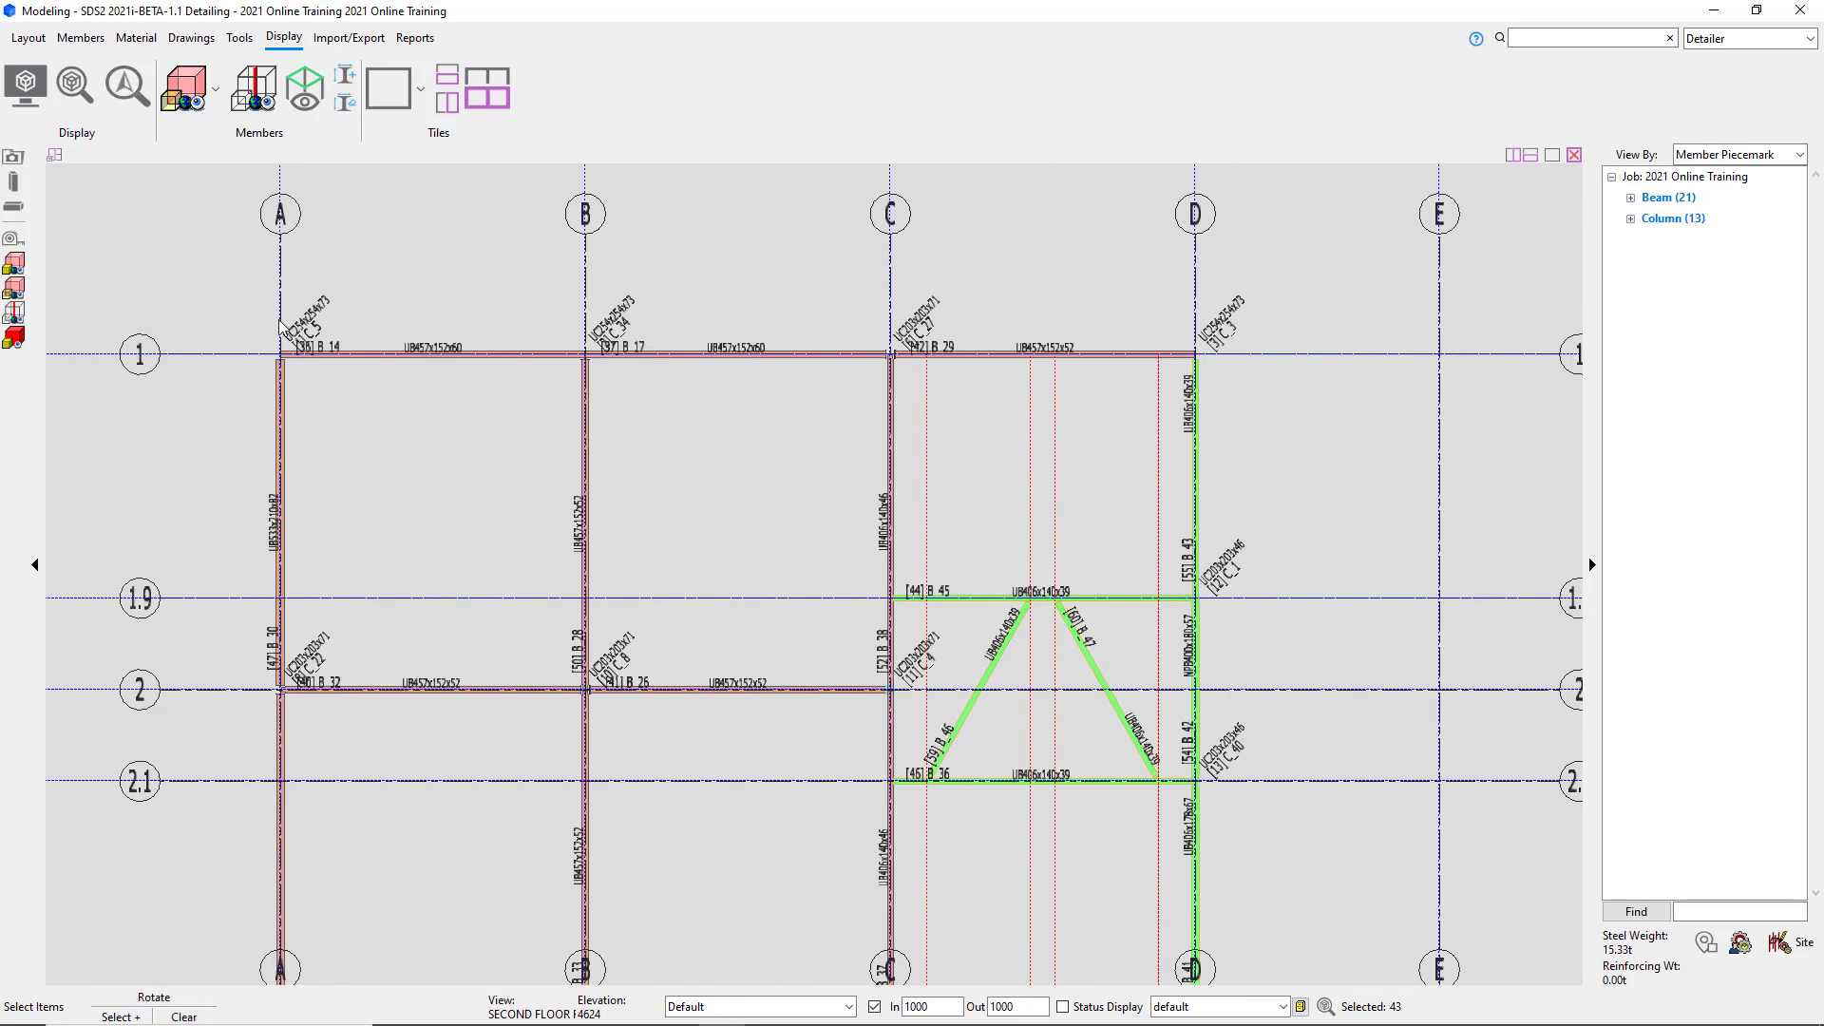
drag(232, 301, 1224, 385)
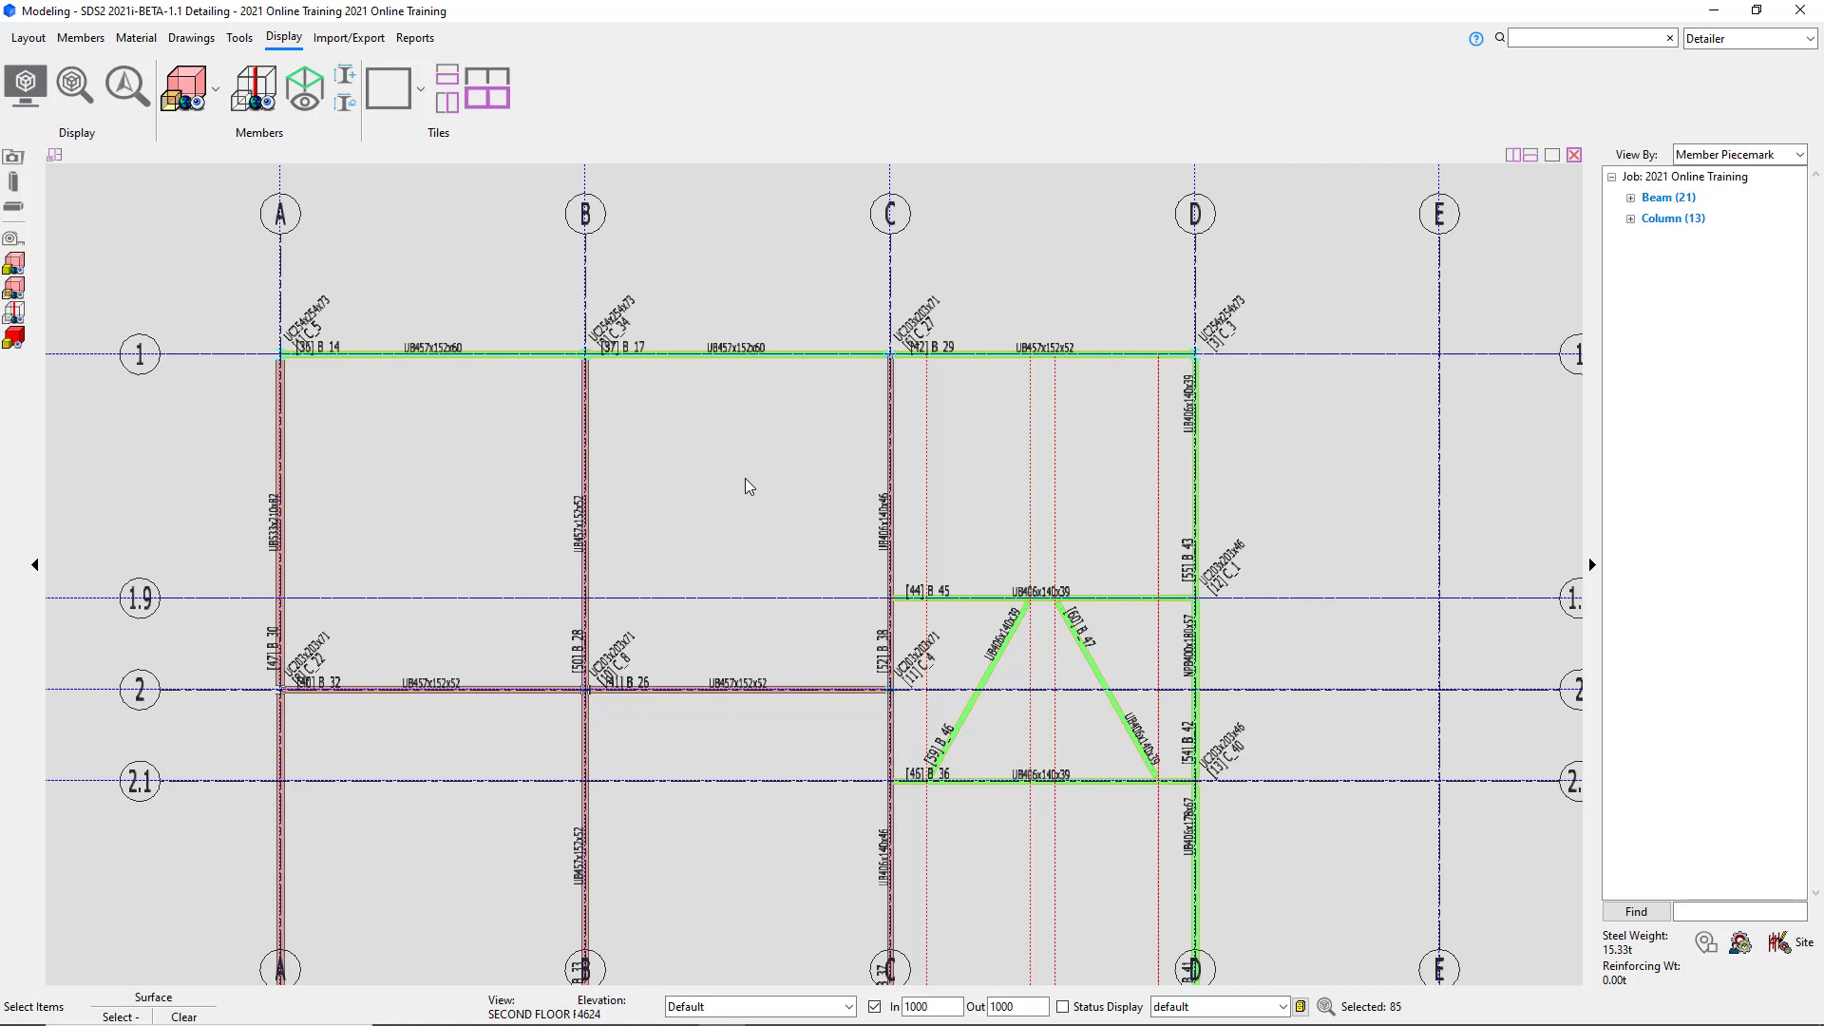
Remove the three grid 1 beams between grids A and D from the selection one by one.
ctrl+click(493, 357)
ctrl+click(527, 357)
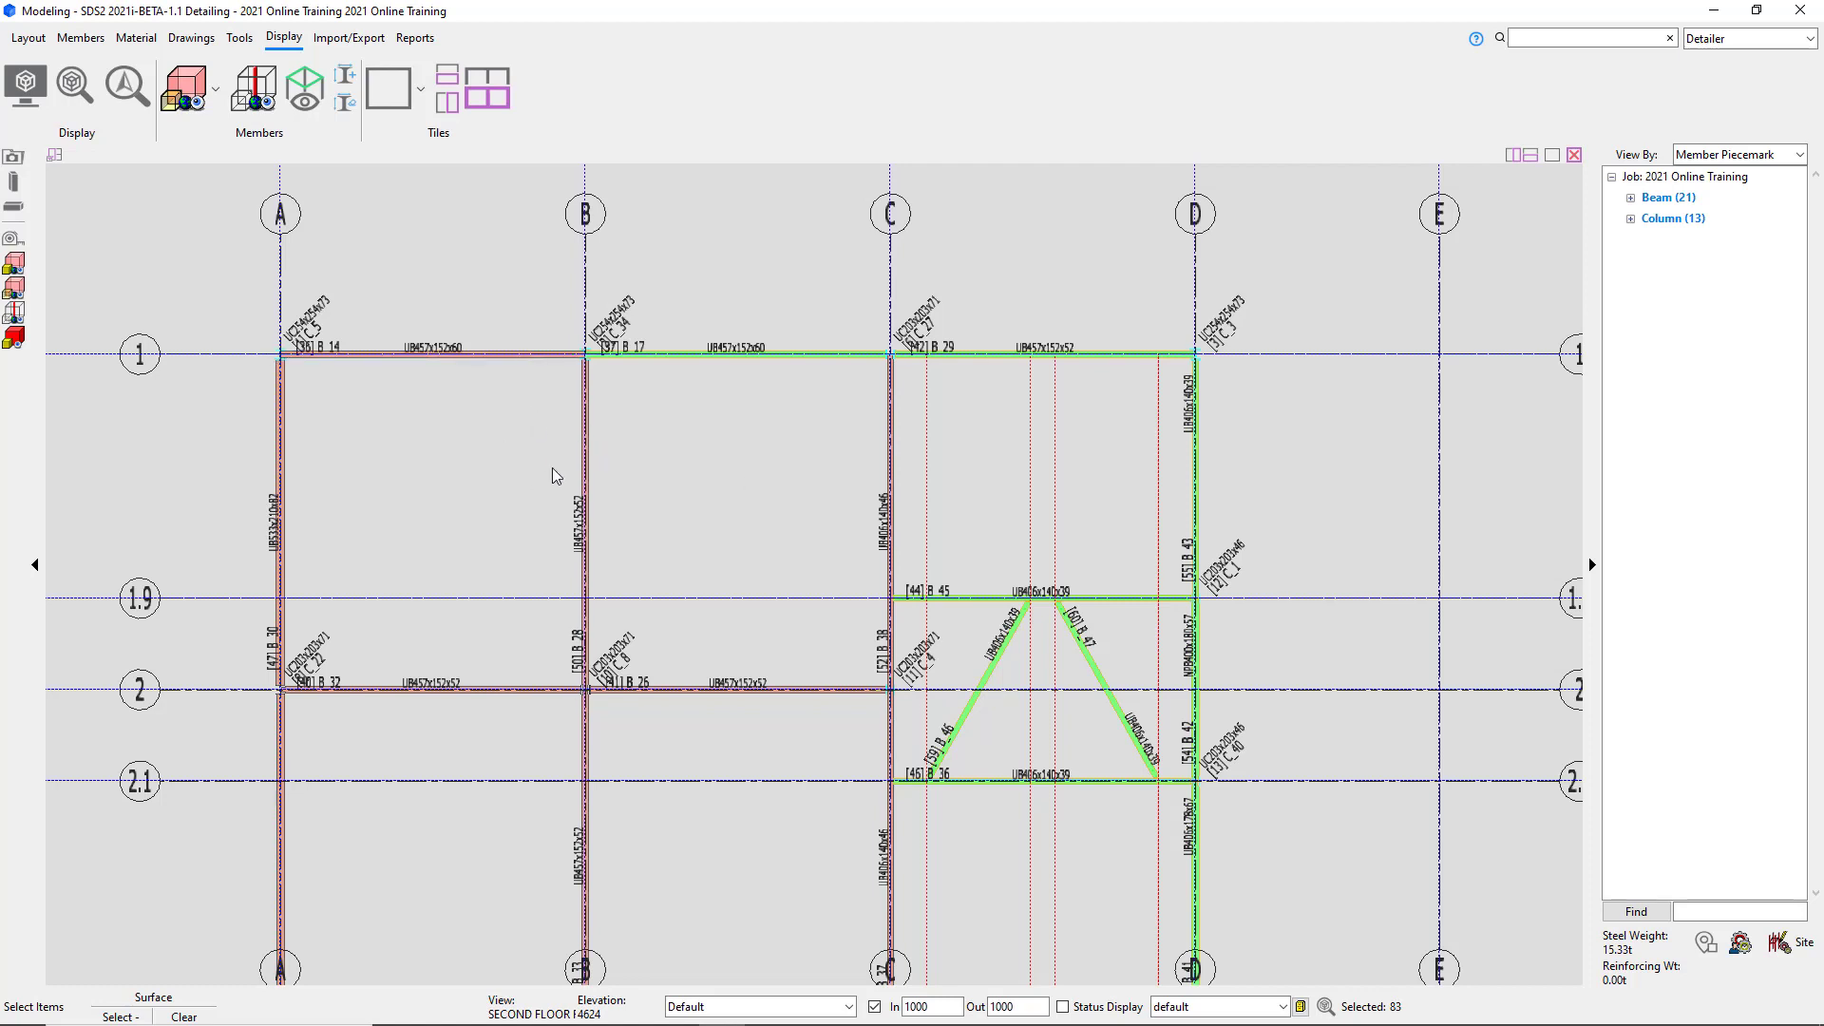
ctrl+click(814, 358)
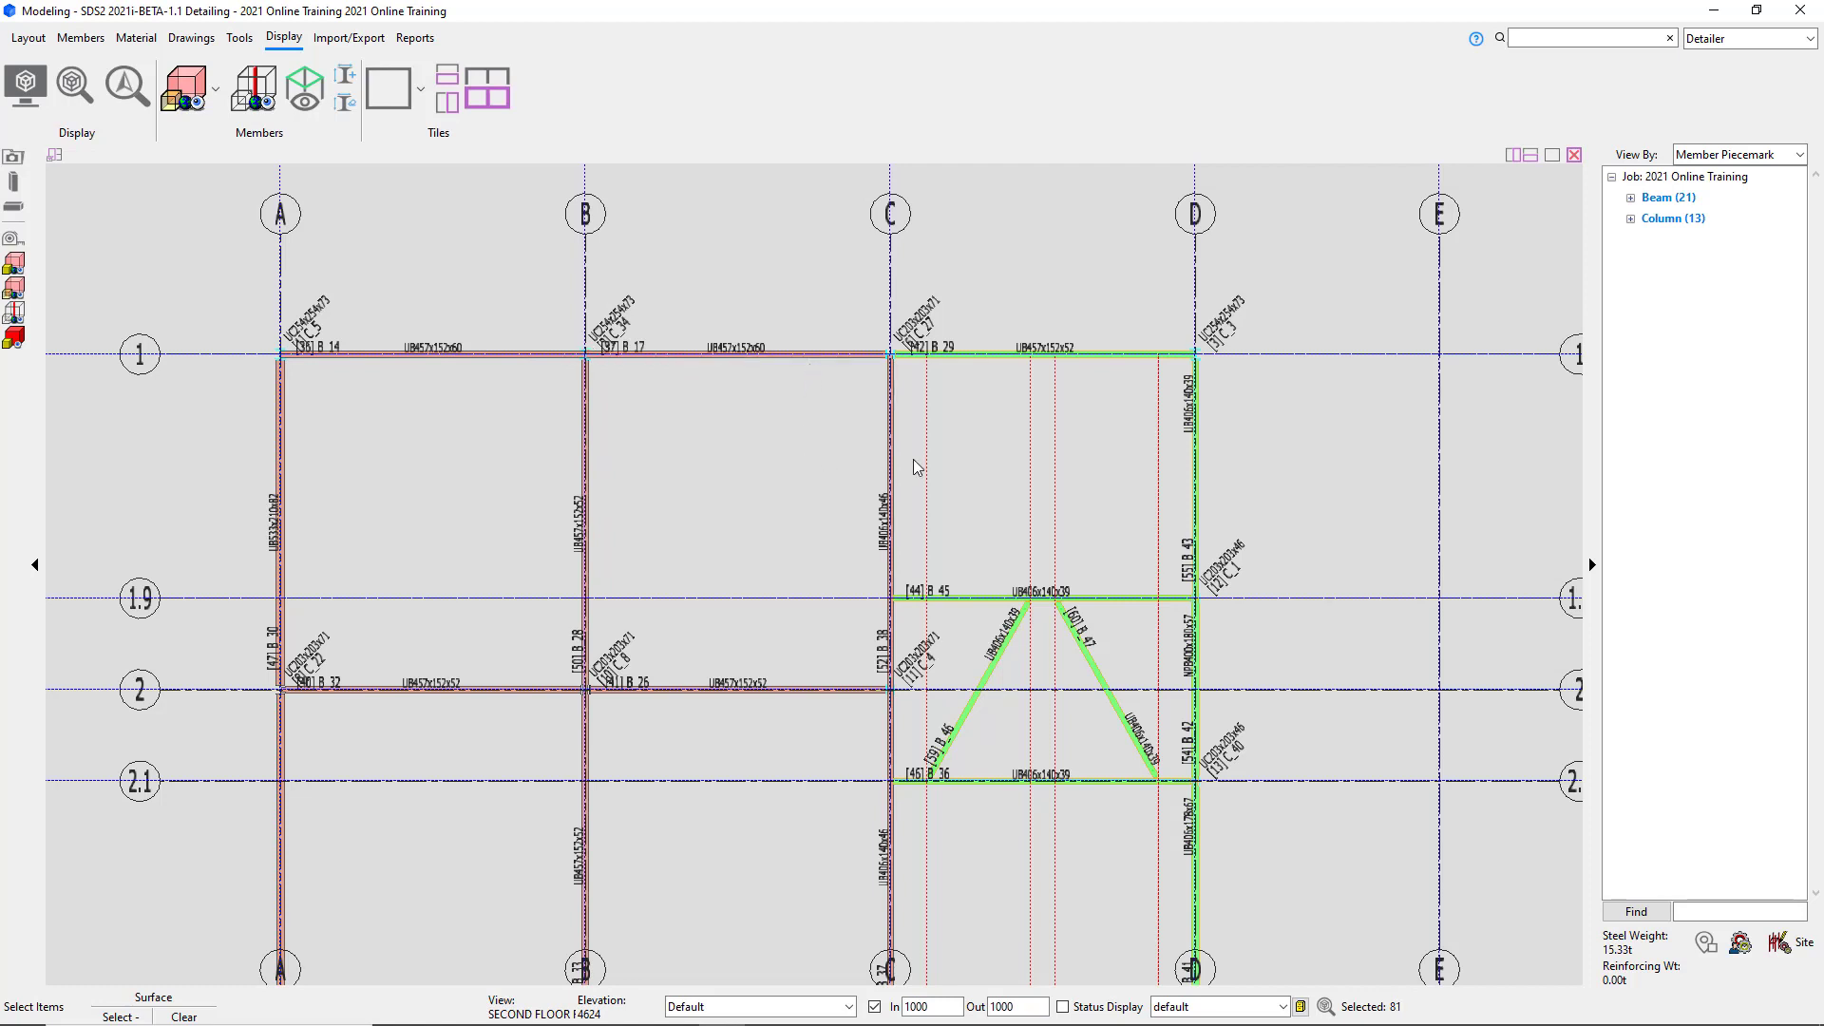
ctrl+click(1115, 357)
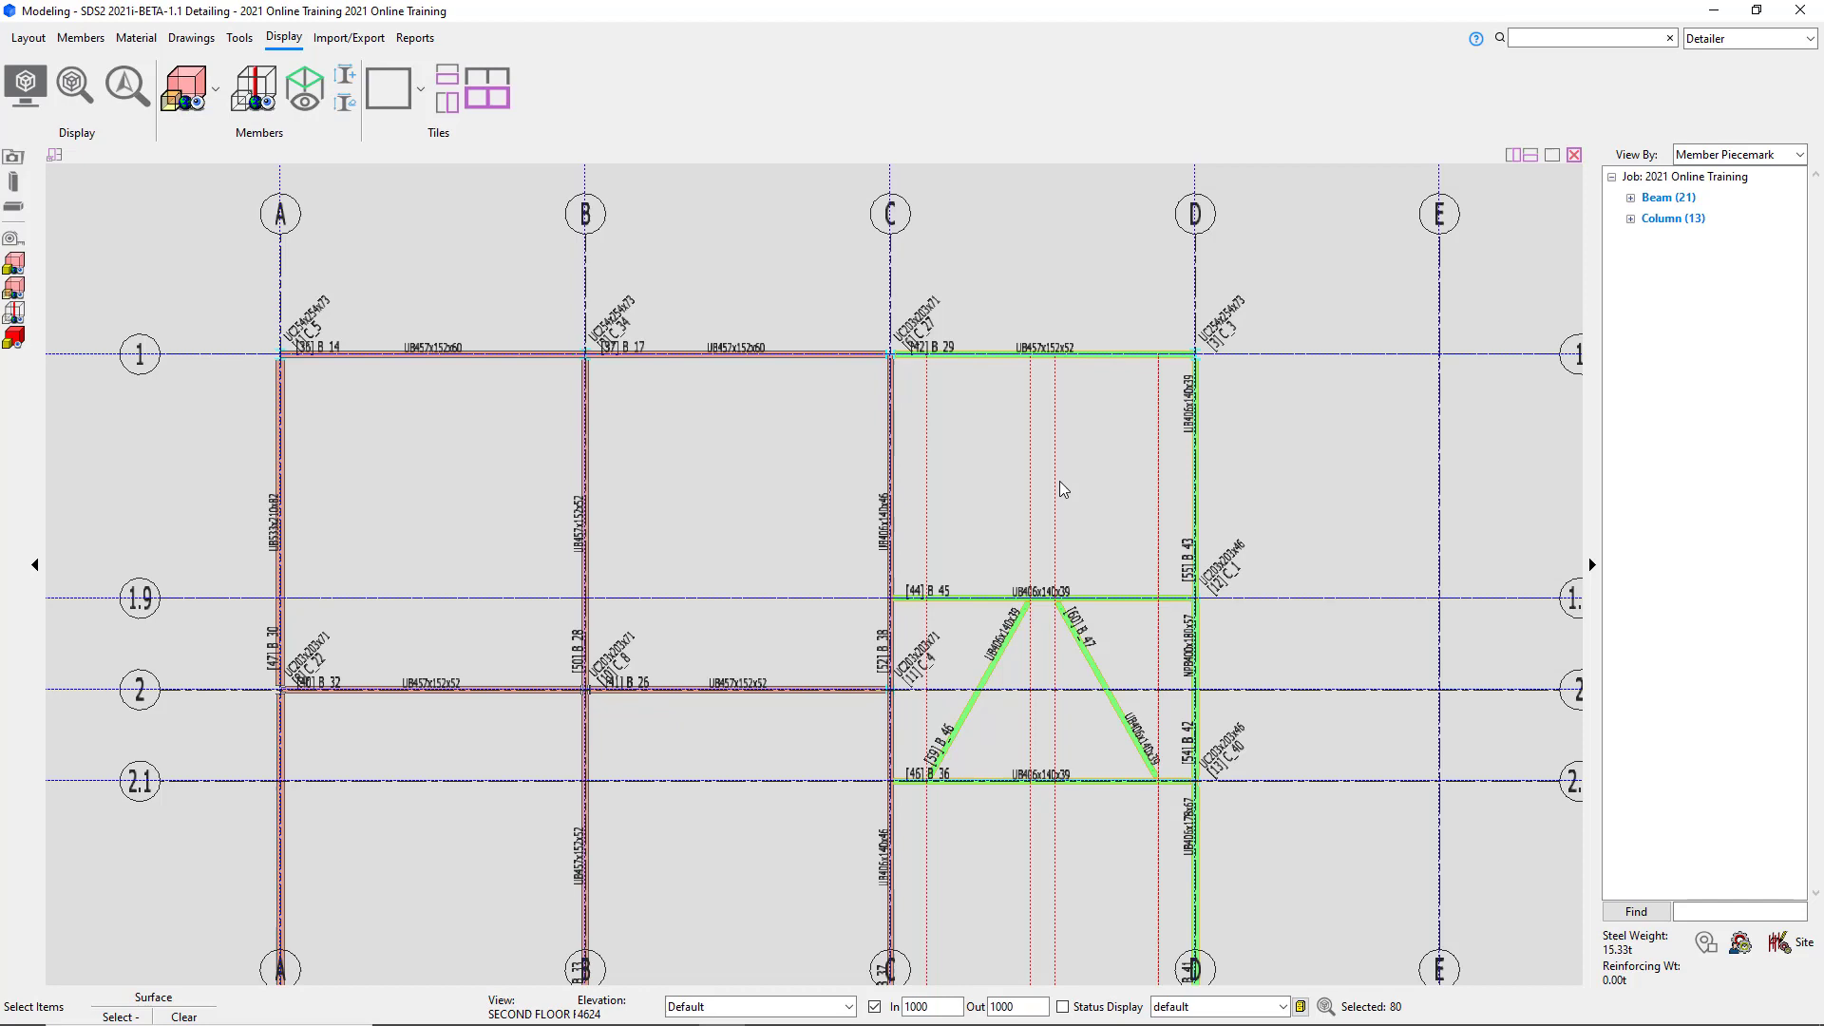
ctrl+click(1096, 352)
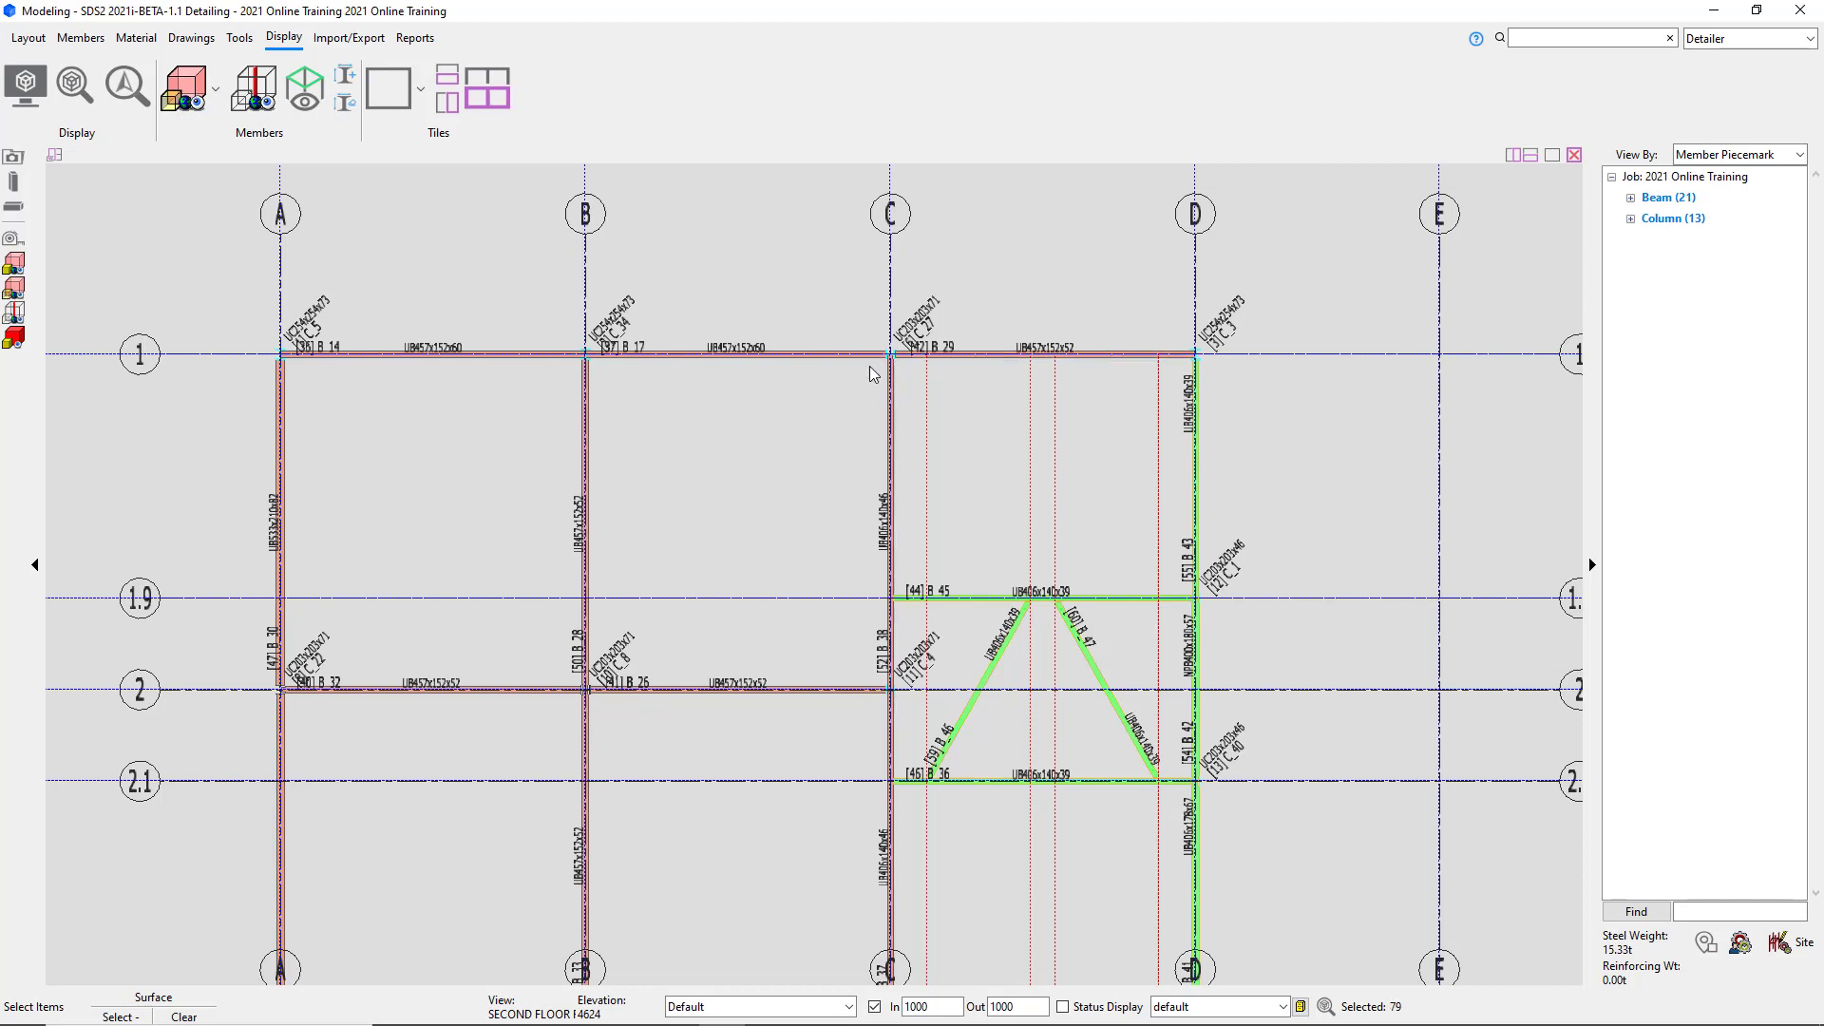
scroll(428, 334, down, 3)
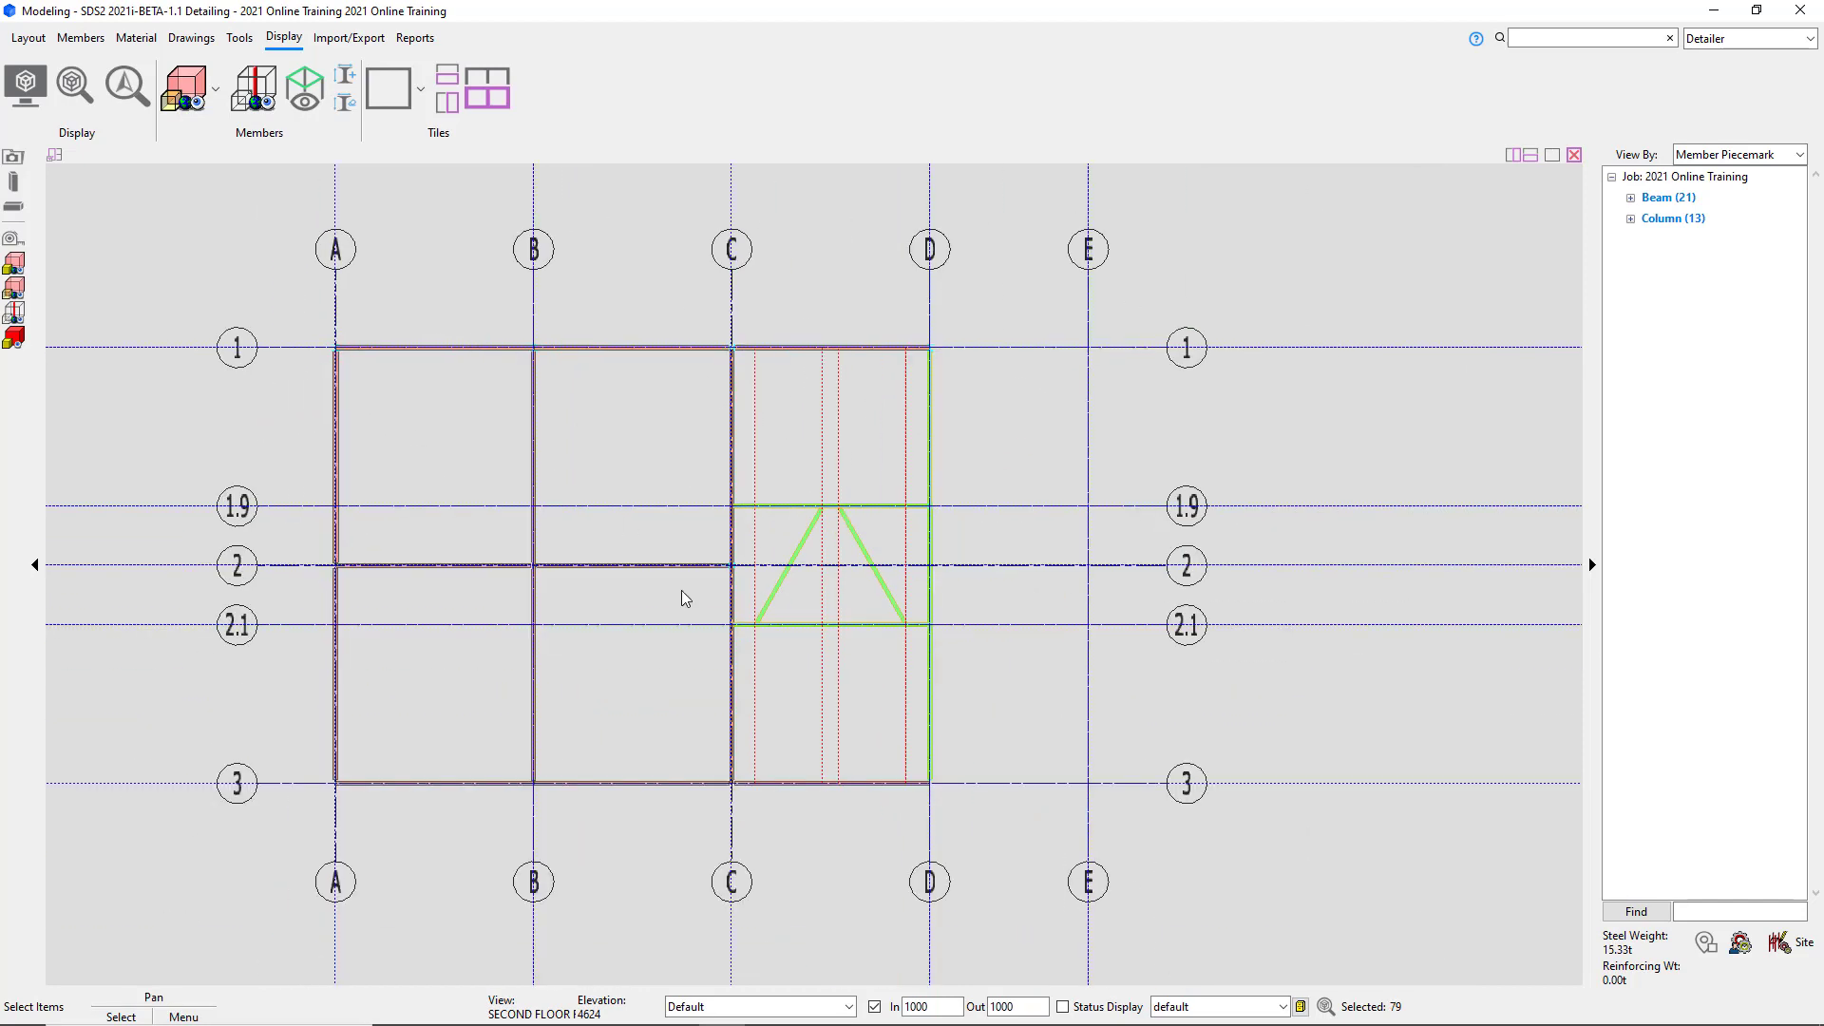
Remove the grid 2.1 beam and the grid D beam between grids 2.1 and 3 from the selection with an enclosing area.
scroll(890, 768, up, 4)
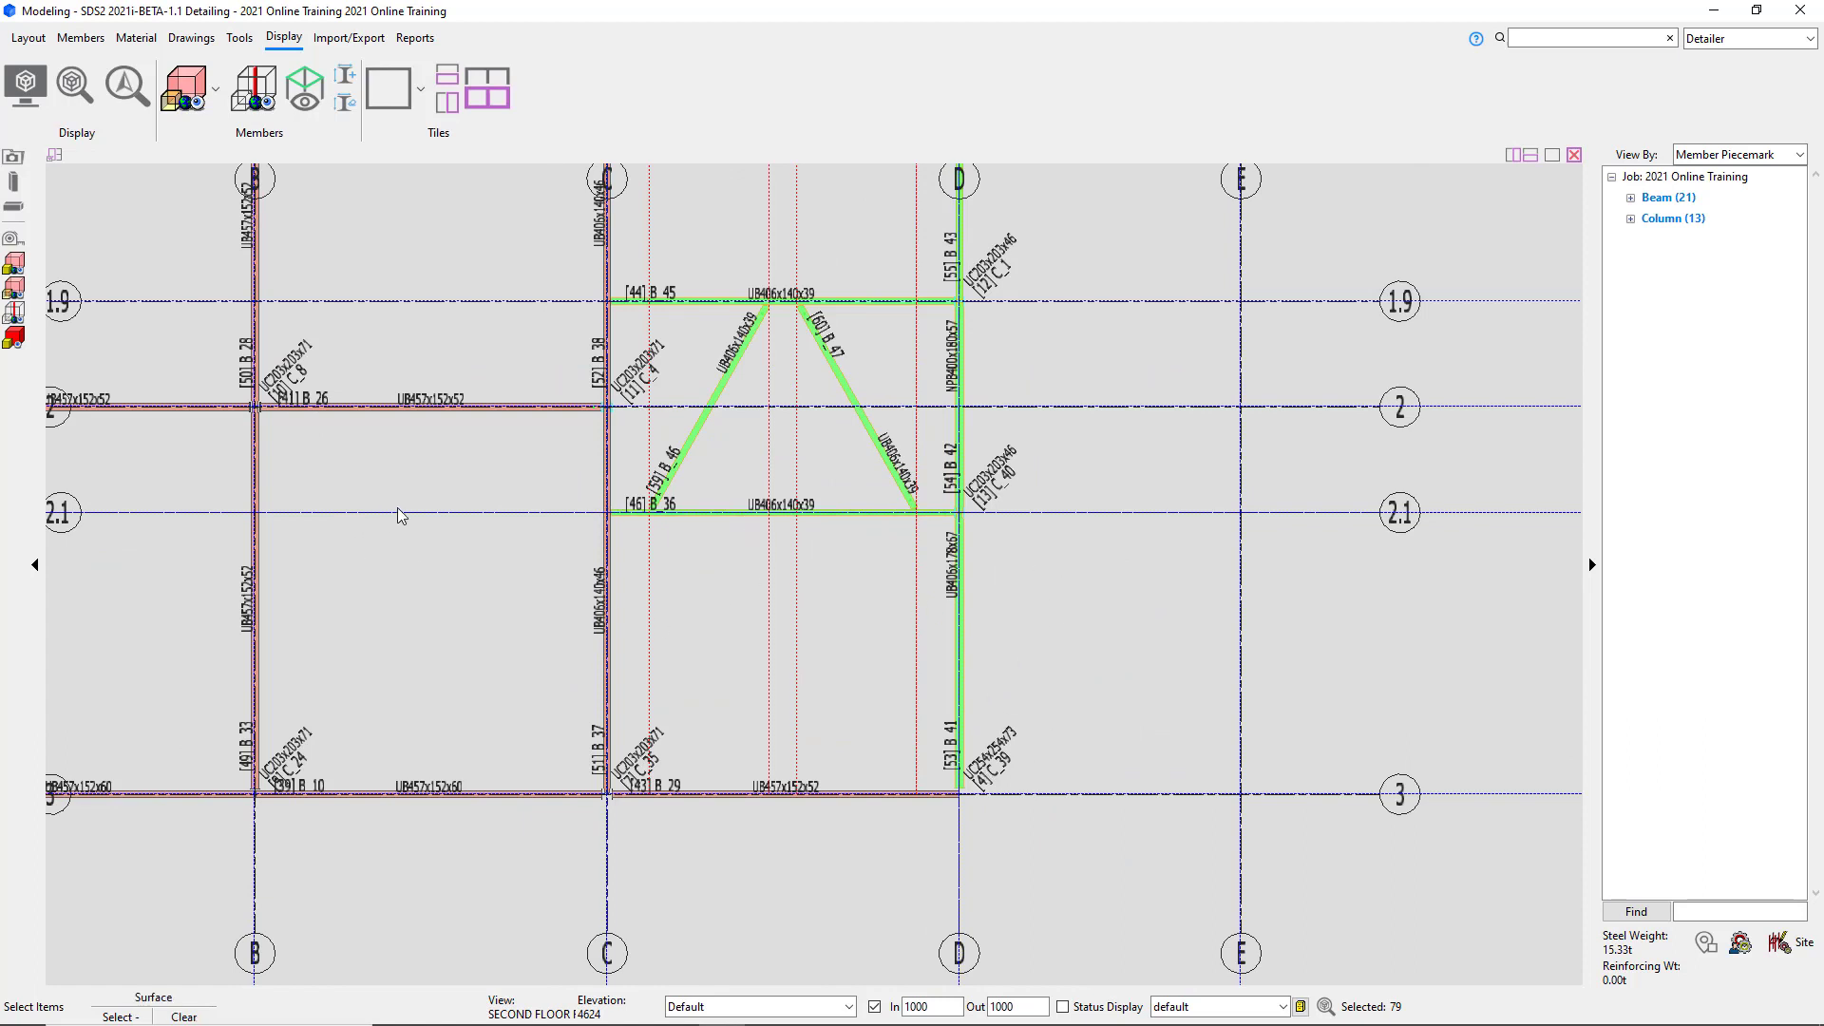
drag(531, 475, 1096, 870)
scroll(666, 539, up, 1)
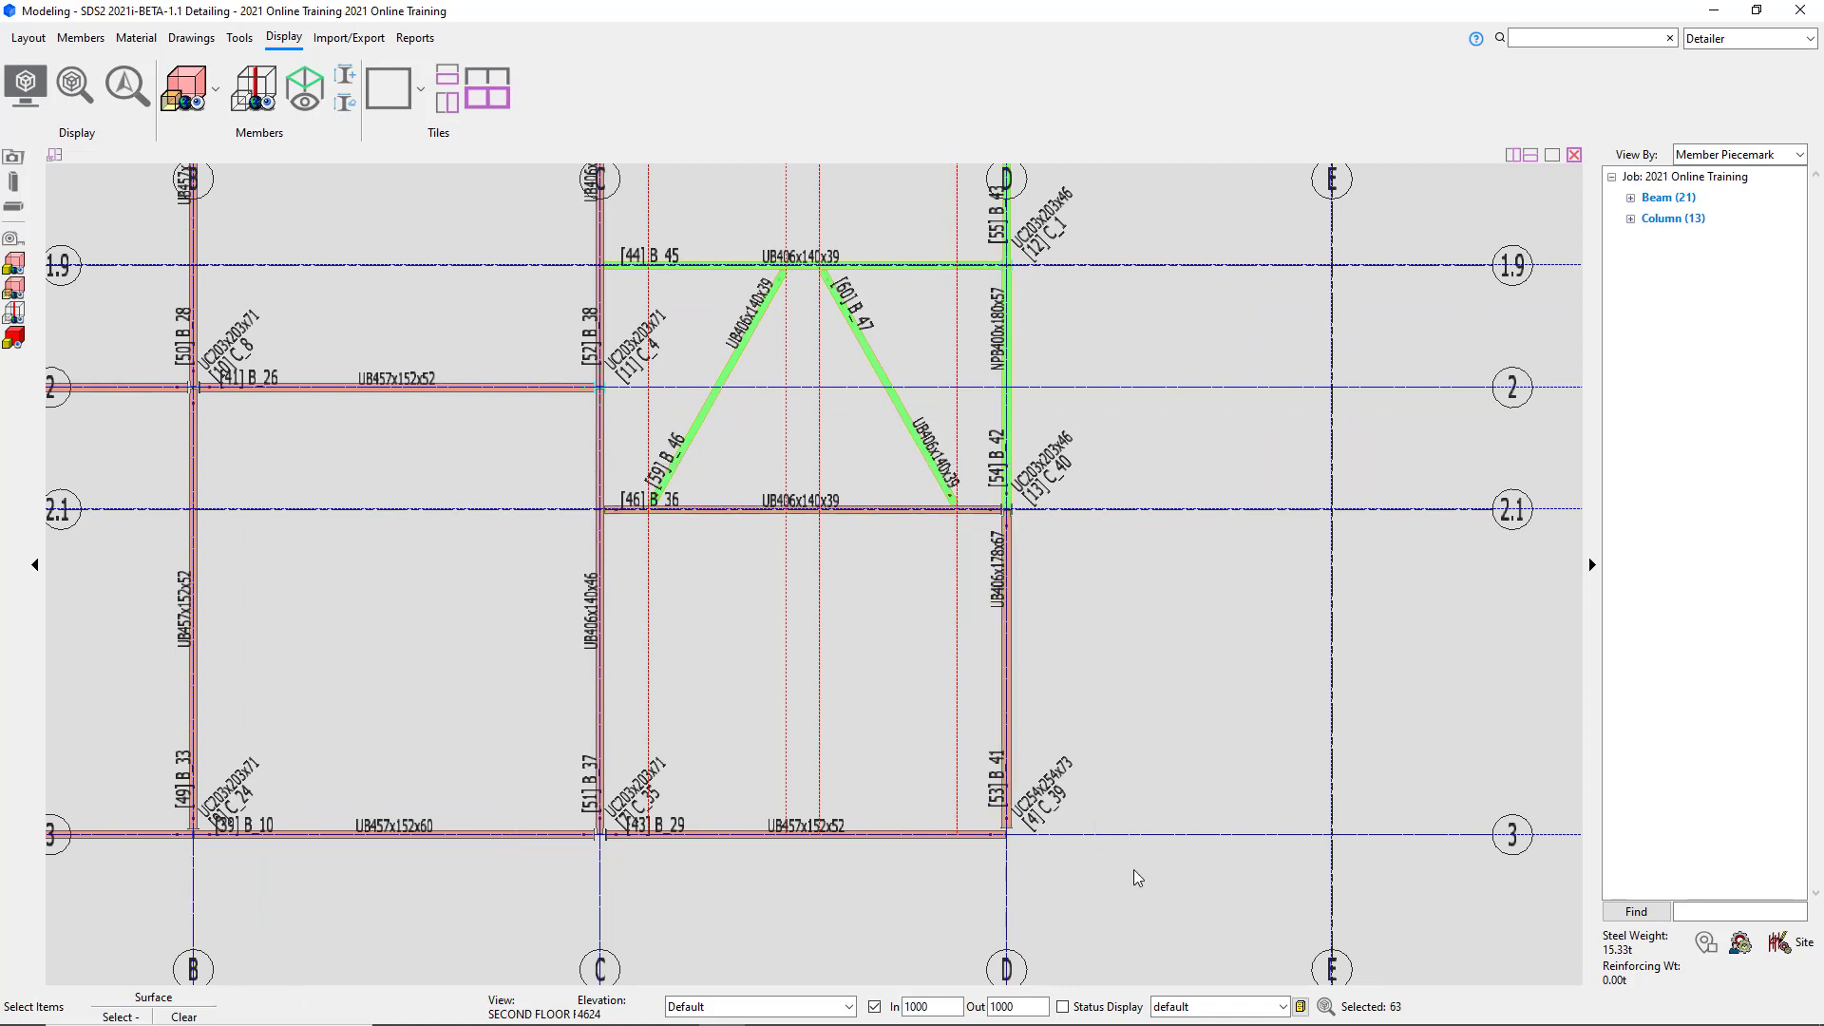
scroll(703, 760, down, 2)
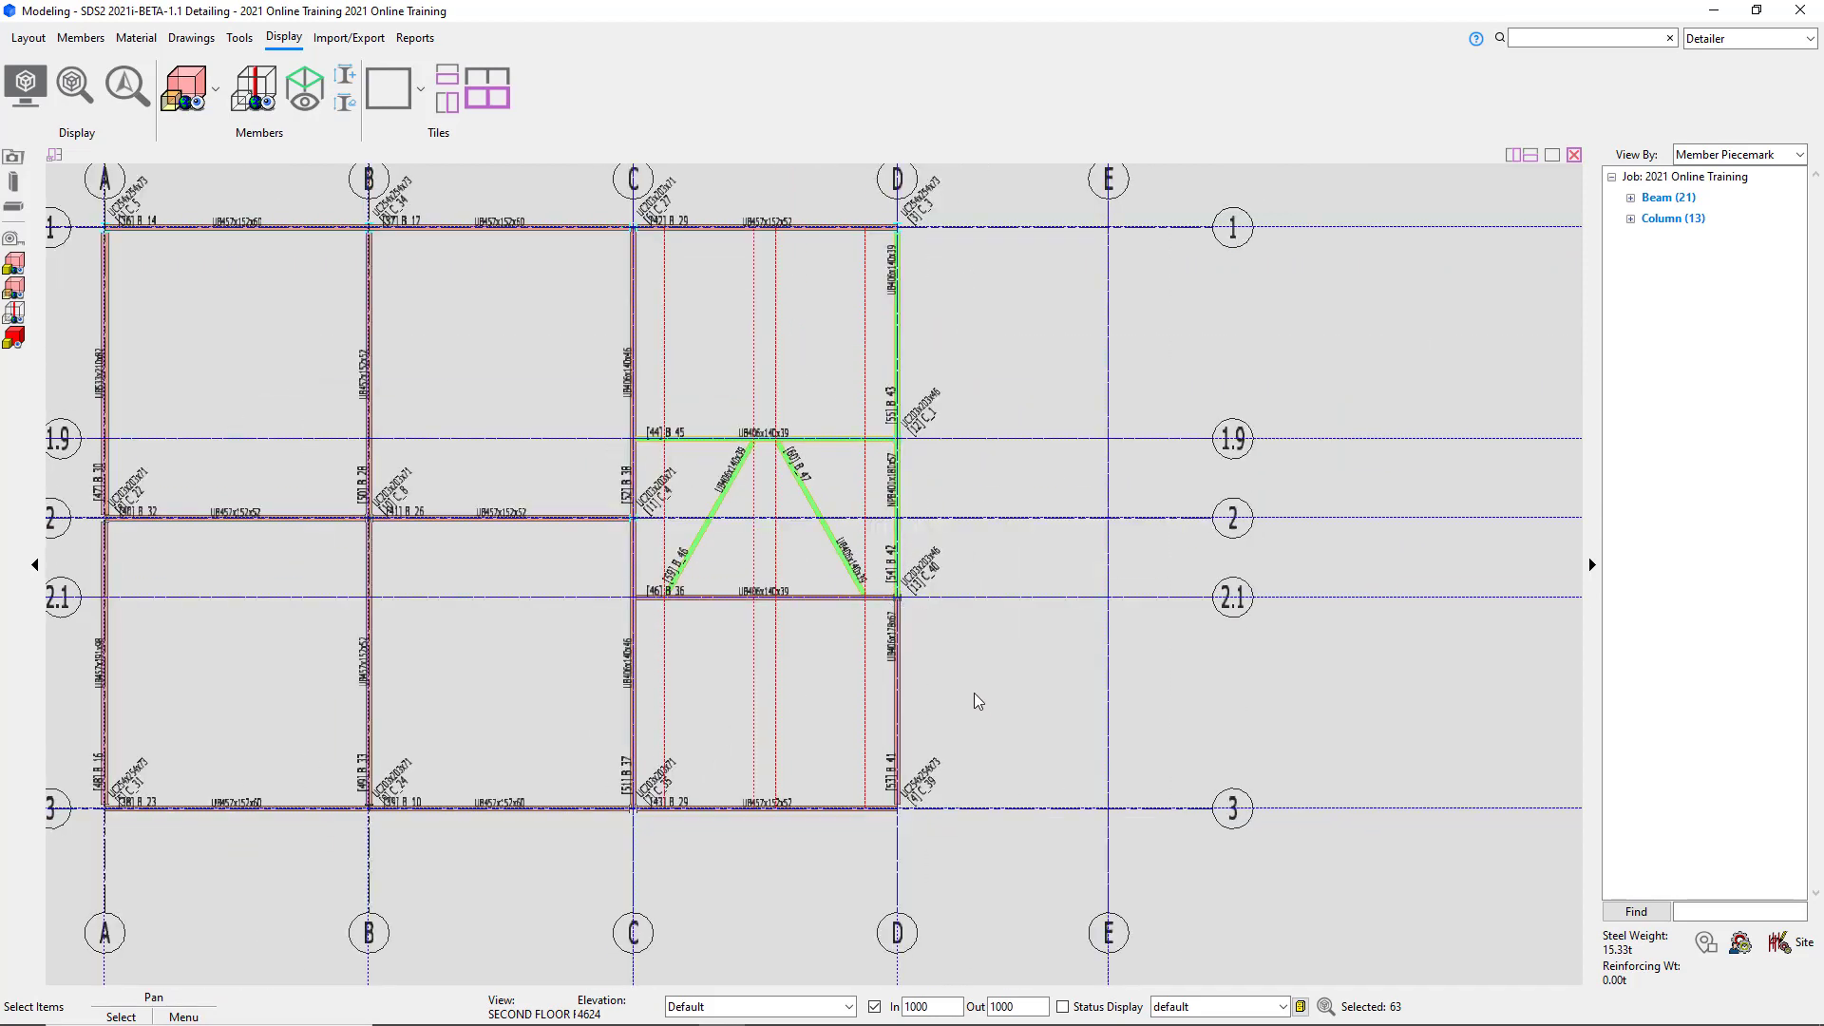
scroll(850, 348, up, 1)
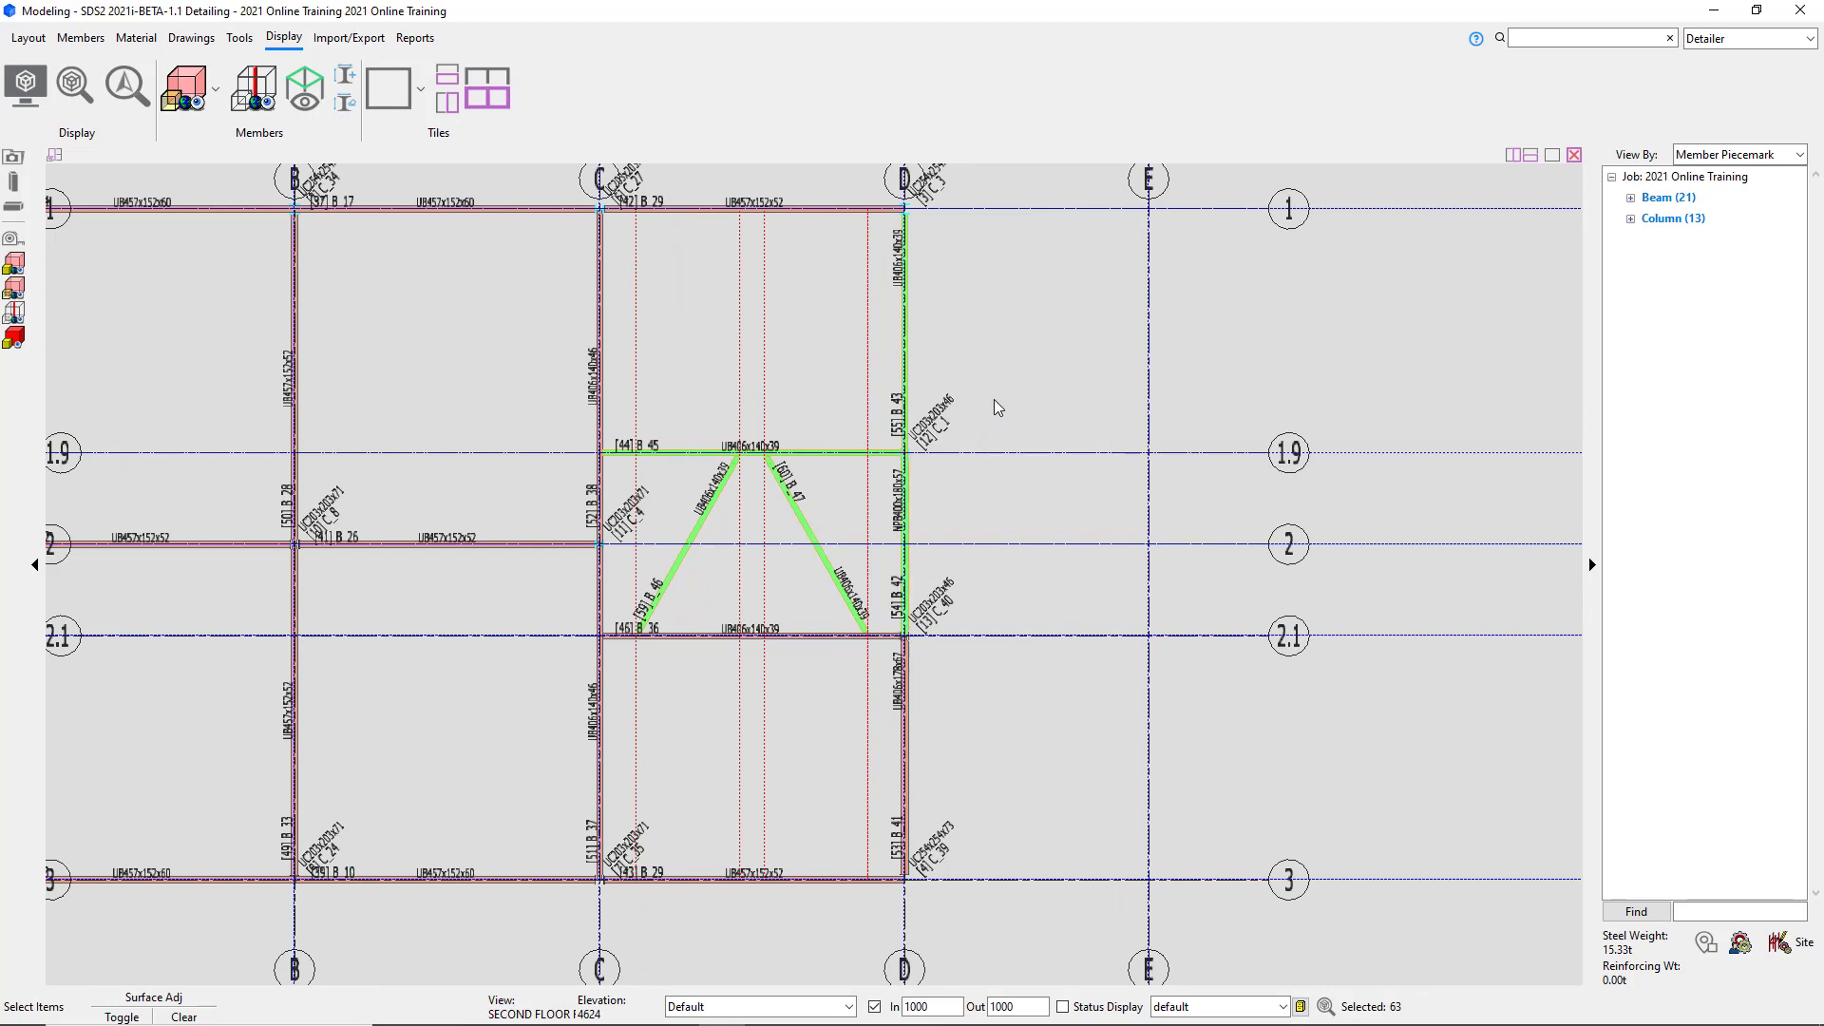
Repeatedly toggle the selection of the members around grid 1.9 between grids C and D with a crossing area, and clear the selection.
drag(984, 400, 671, 523)
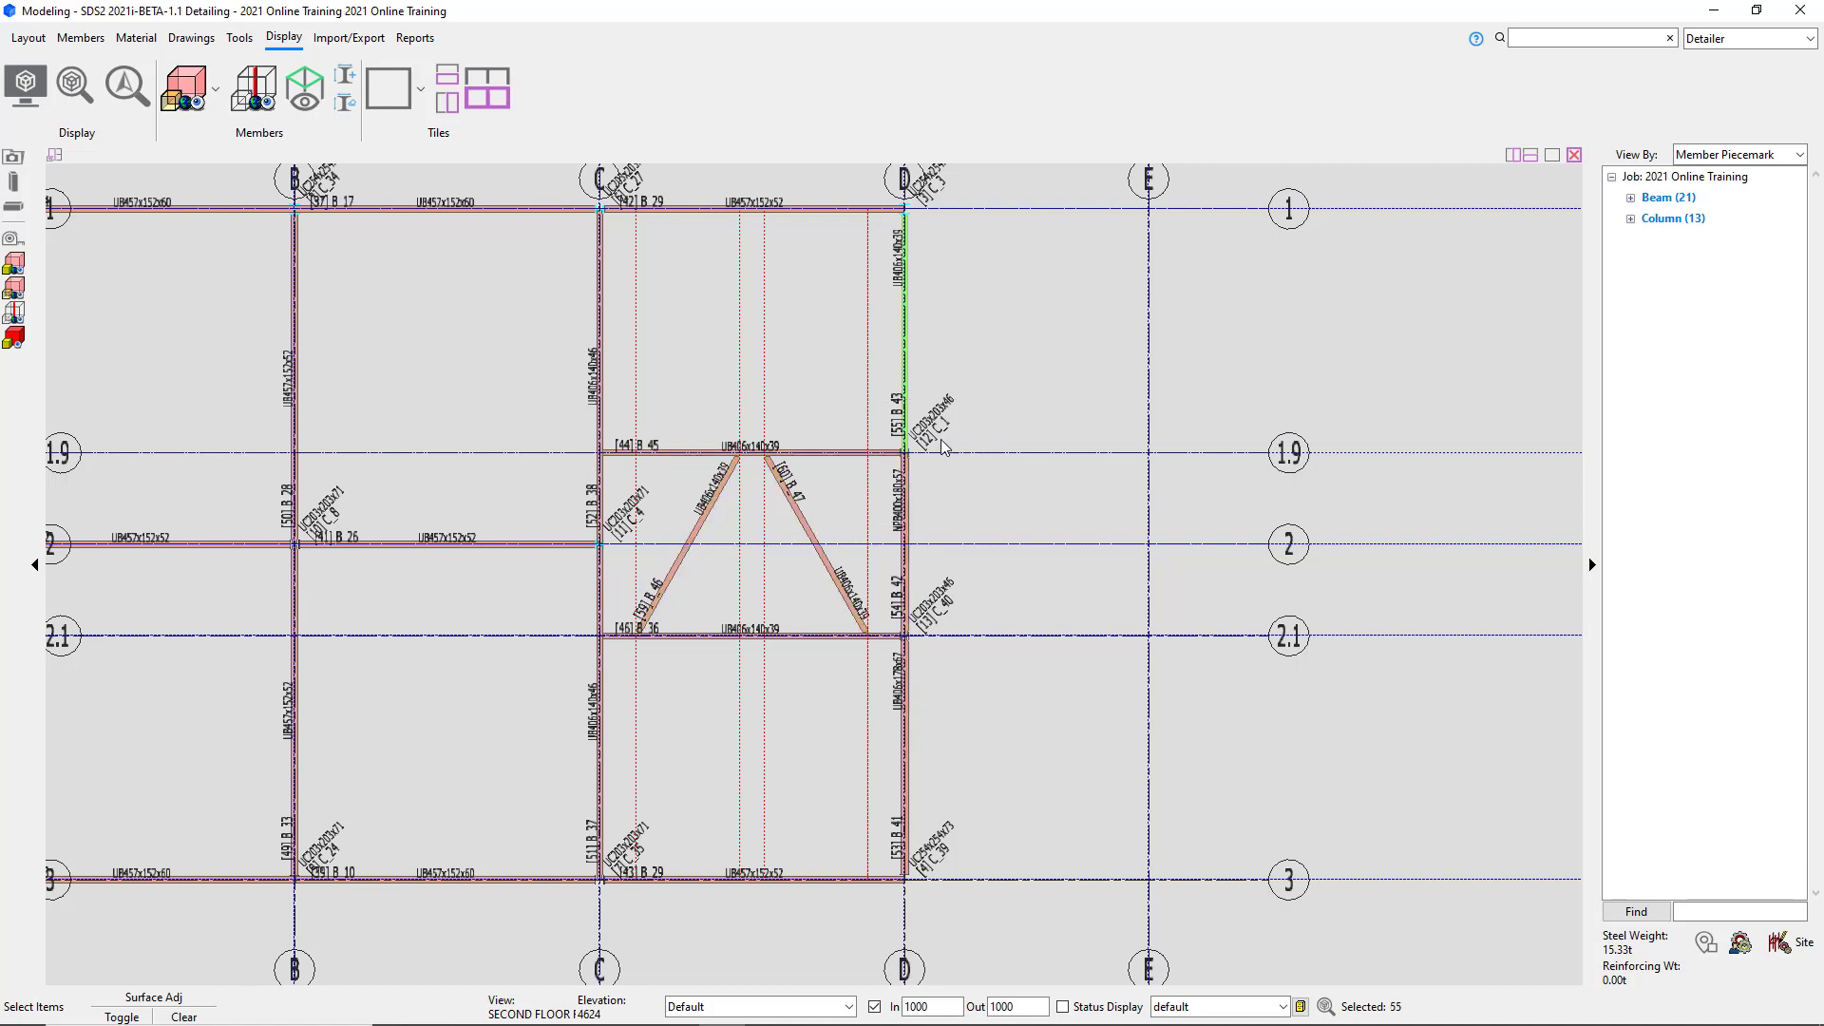
drag(1029, 401, 665, 530)
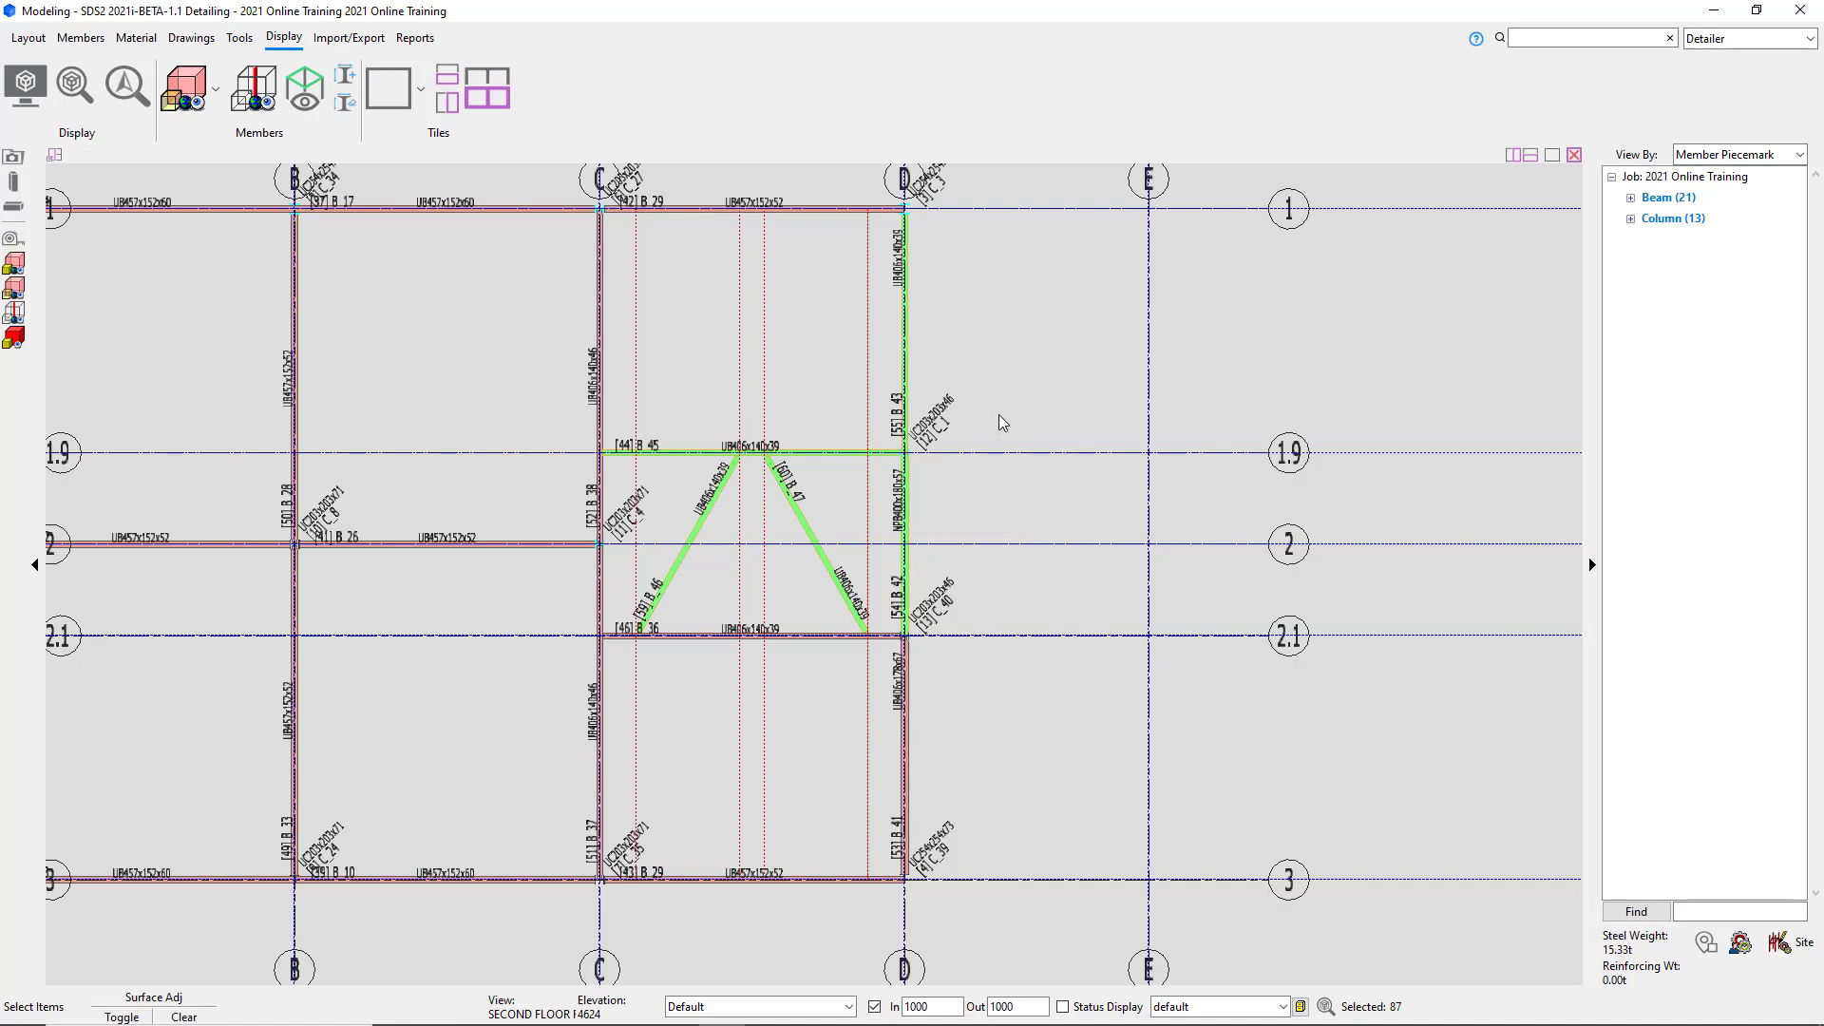
drag(998, 413, 656, 513)
drag(994, 401, 669, 521)
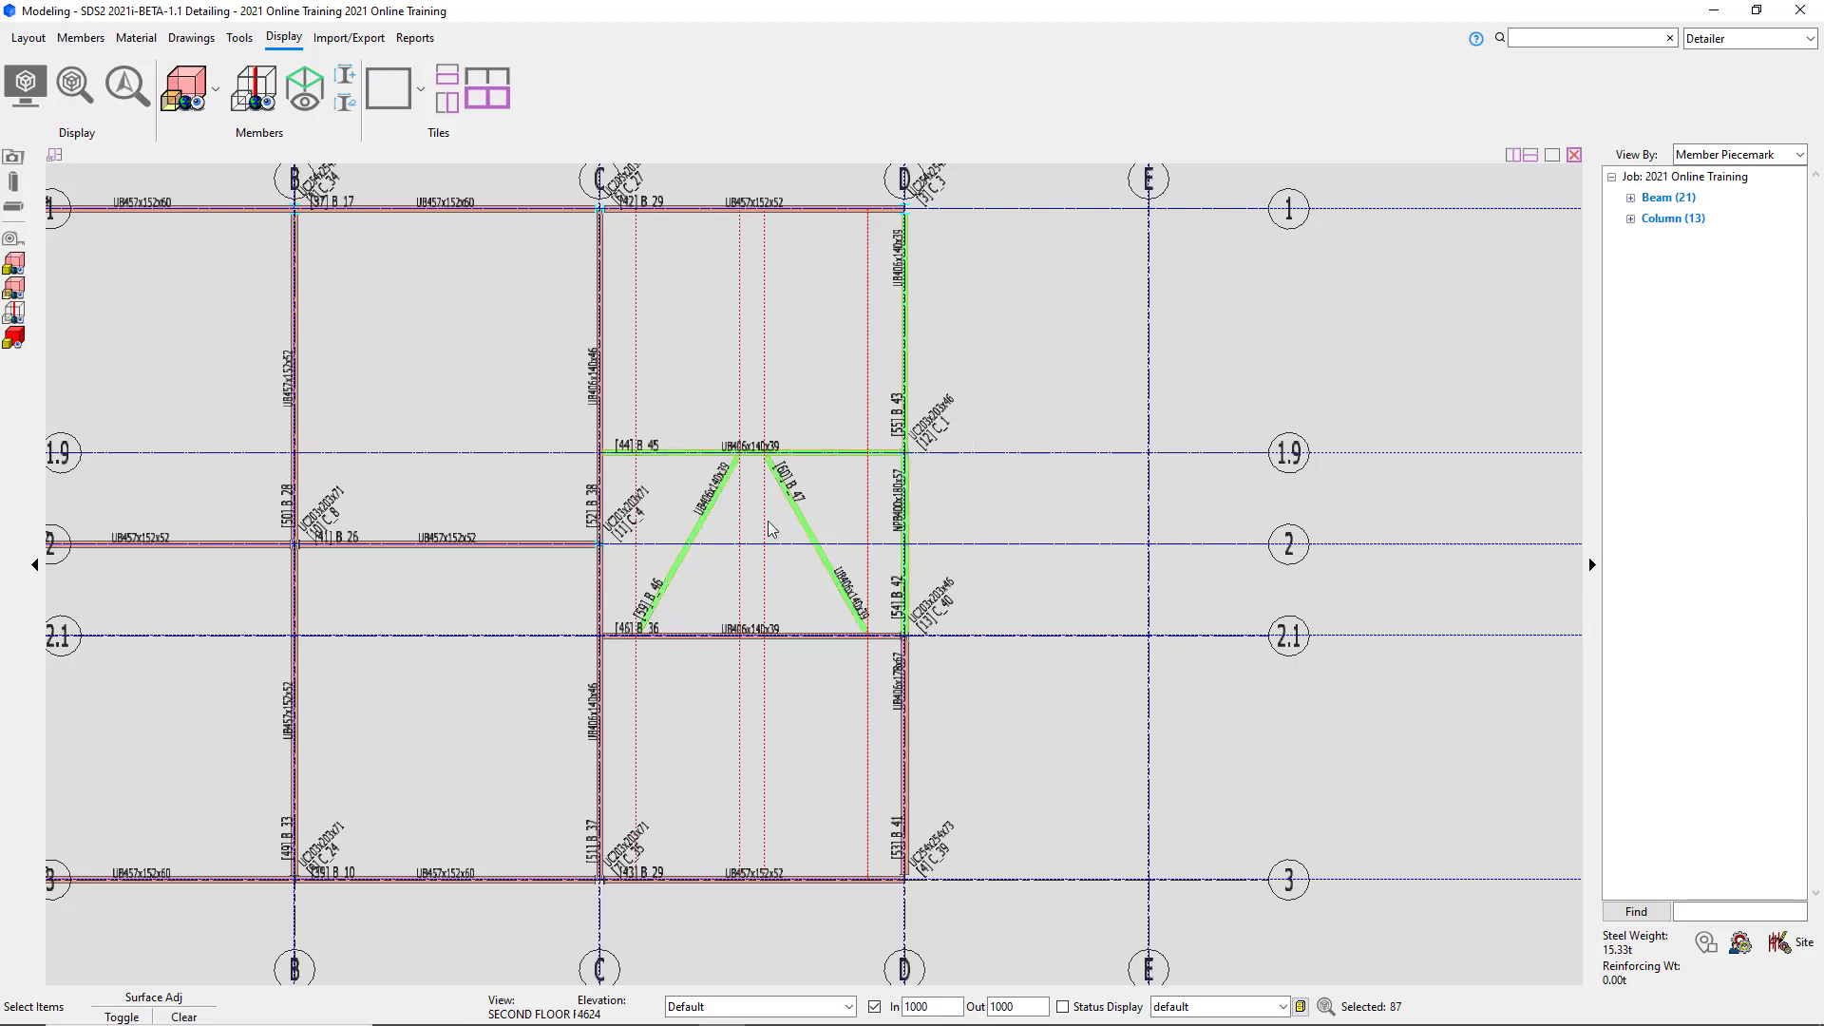
click(987, 508)
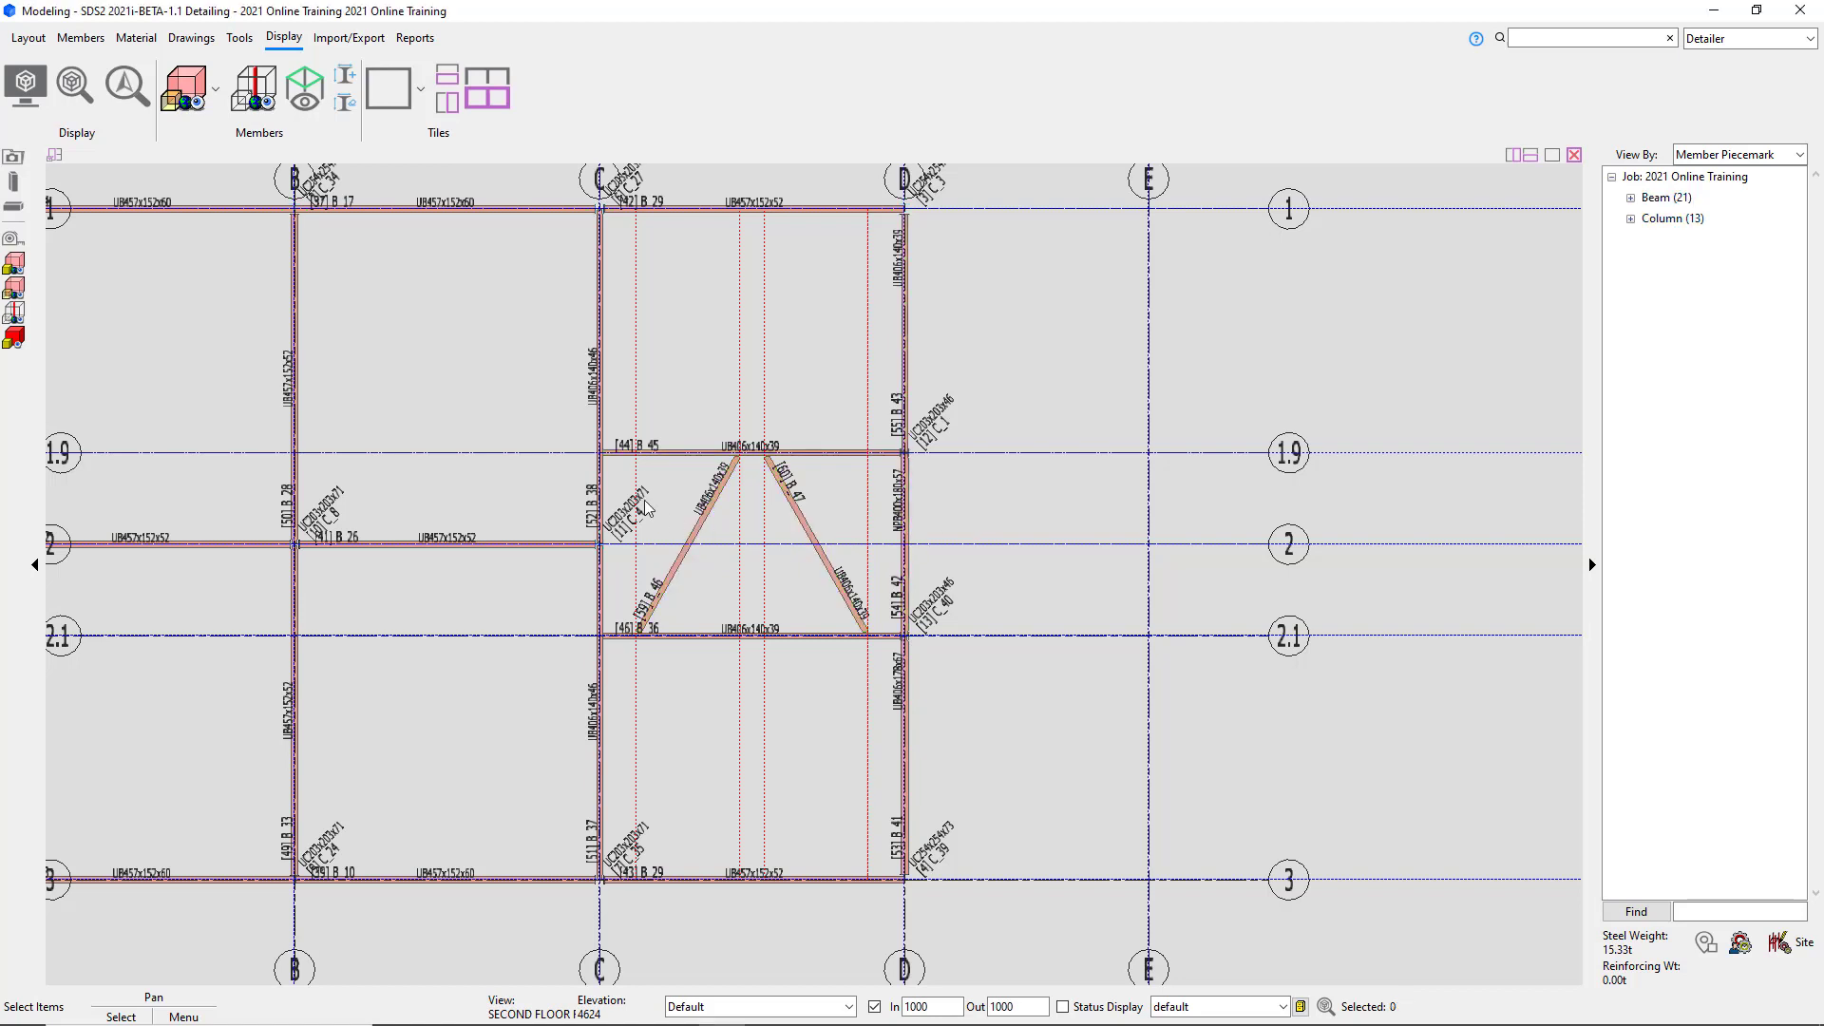
scroll(608, 565, up, 3)
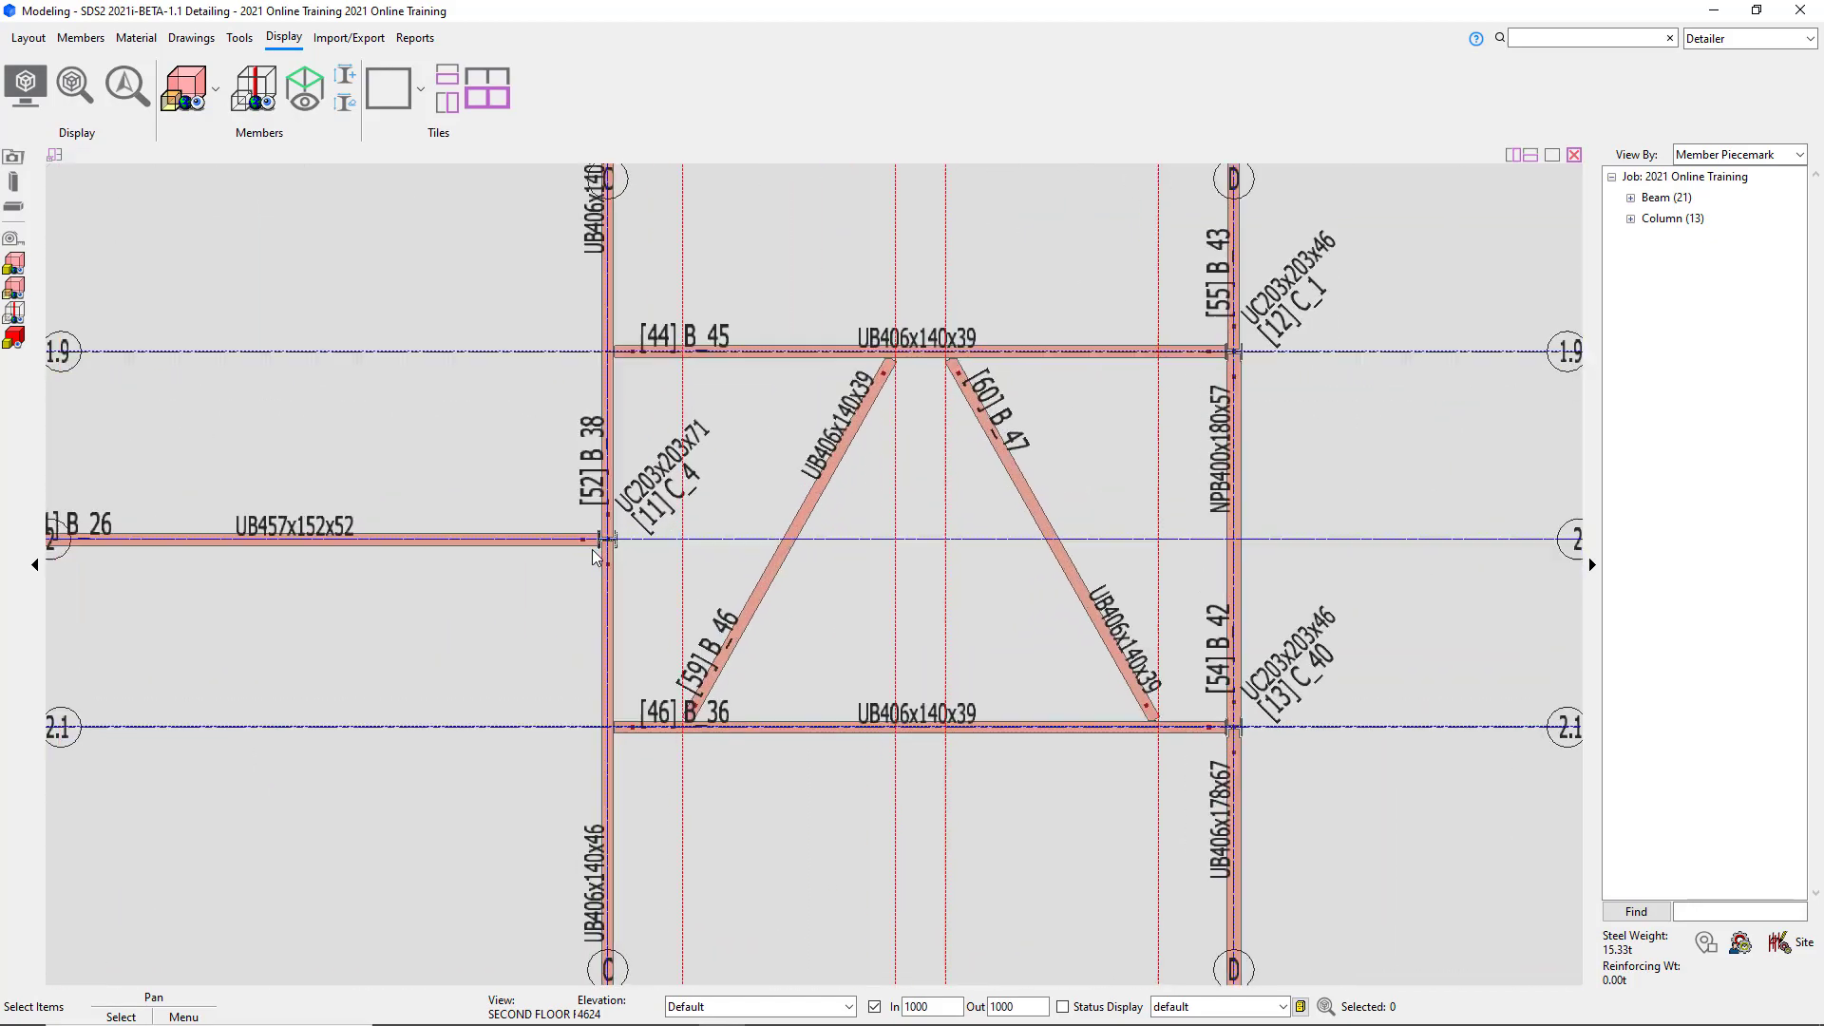
scroll(630, 559, up, 3)
scroll(619, 728, down, 4)
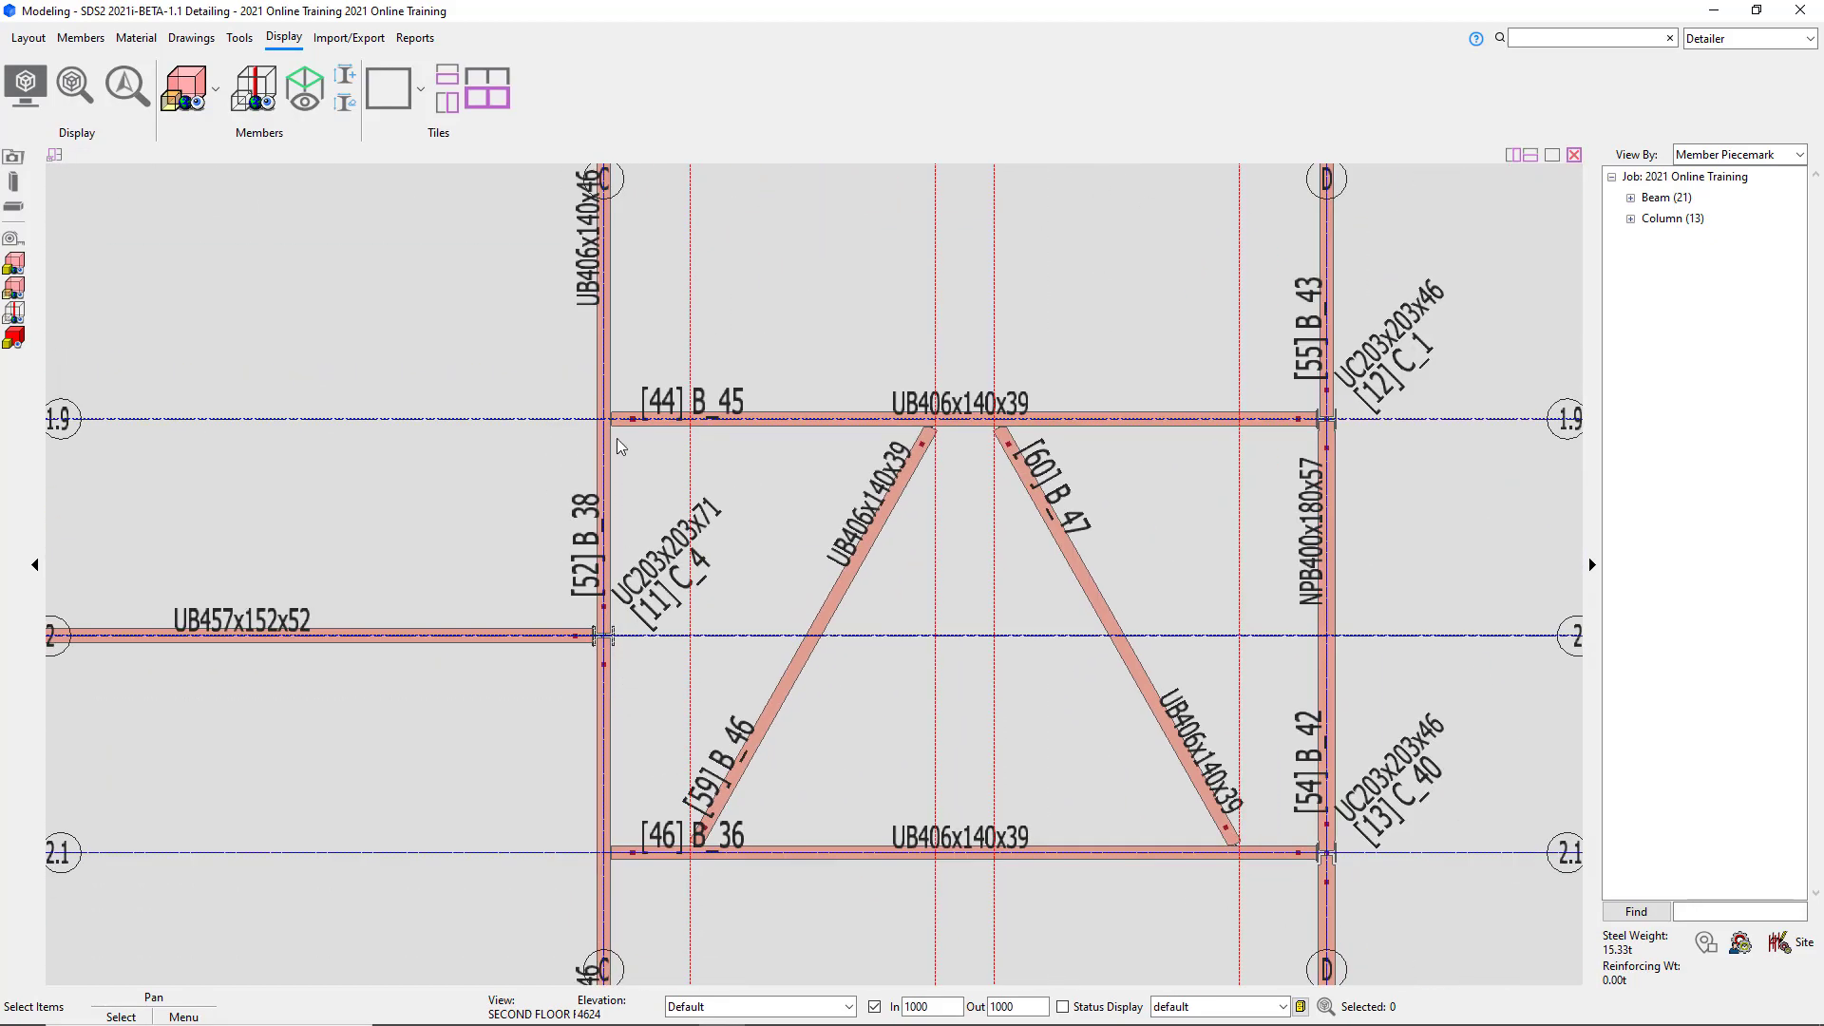
Select member B_38 on grid C near grid 1.9 through Select Other, and clear the selection.
scroll(613, 421, up, 3)
scroll(570, 385, up, 3)
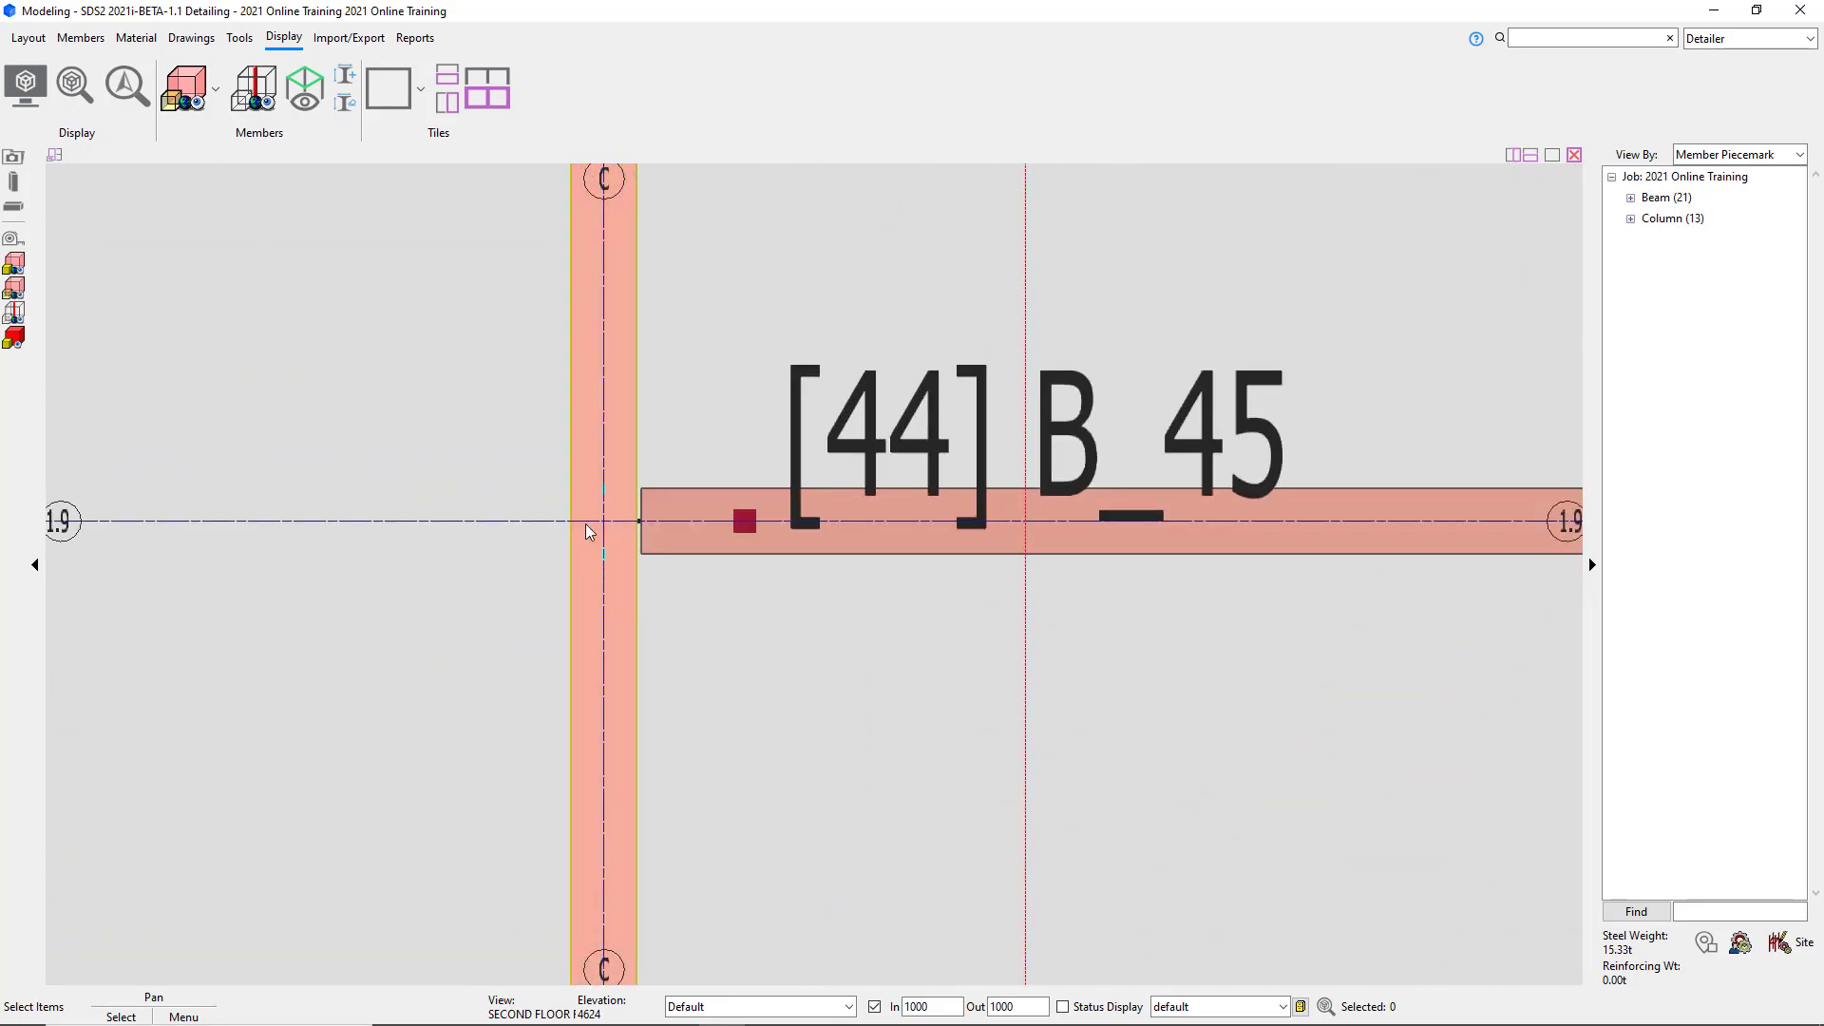
scroll(539, 464, up, 3)
scroll(646, 709, down, 2)
scroll(637, 470, up, 1)
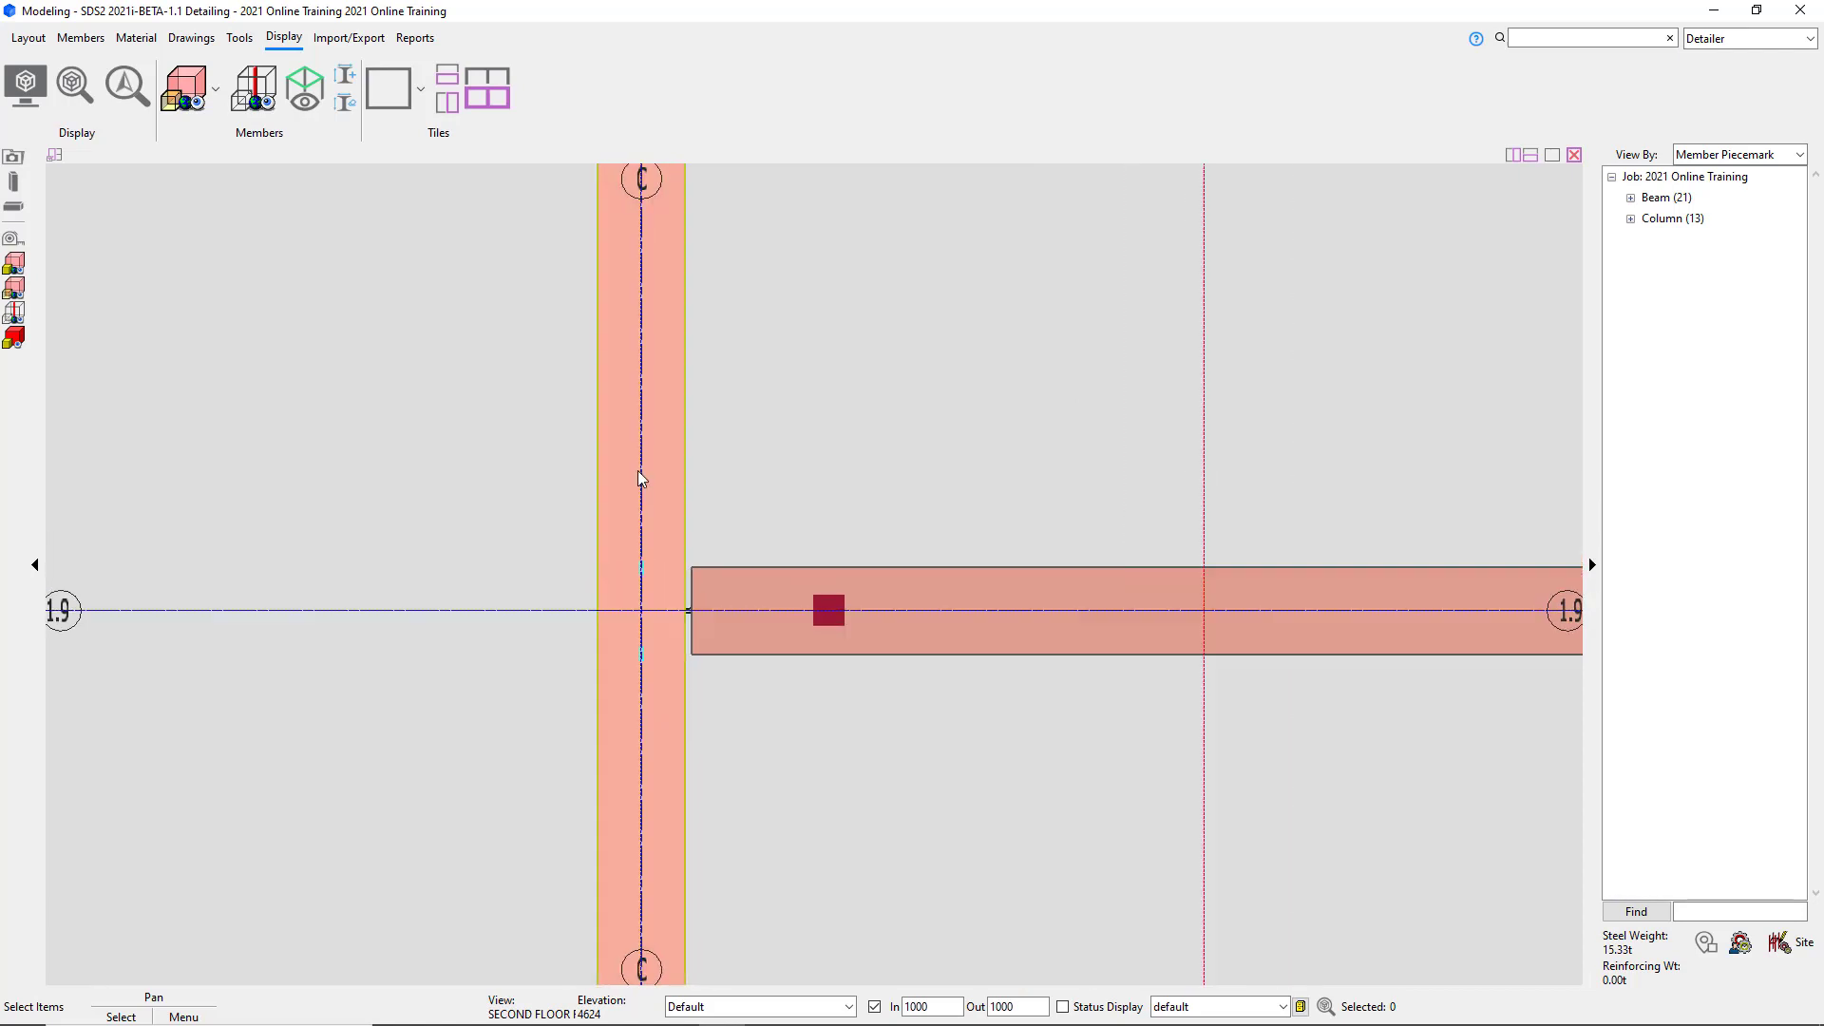
right_click(667, 369)
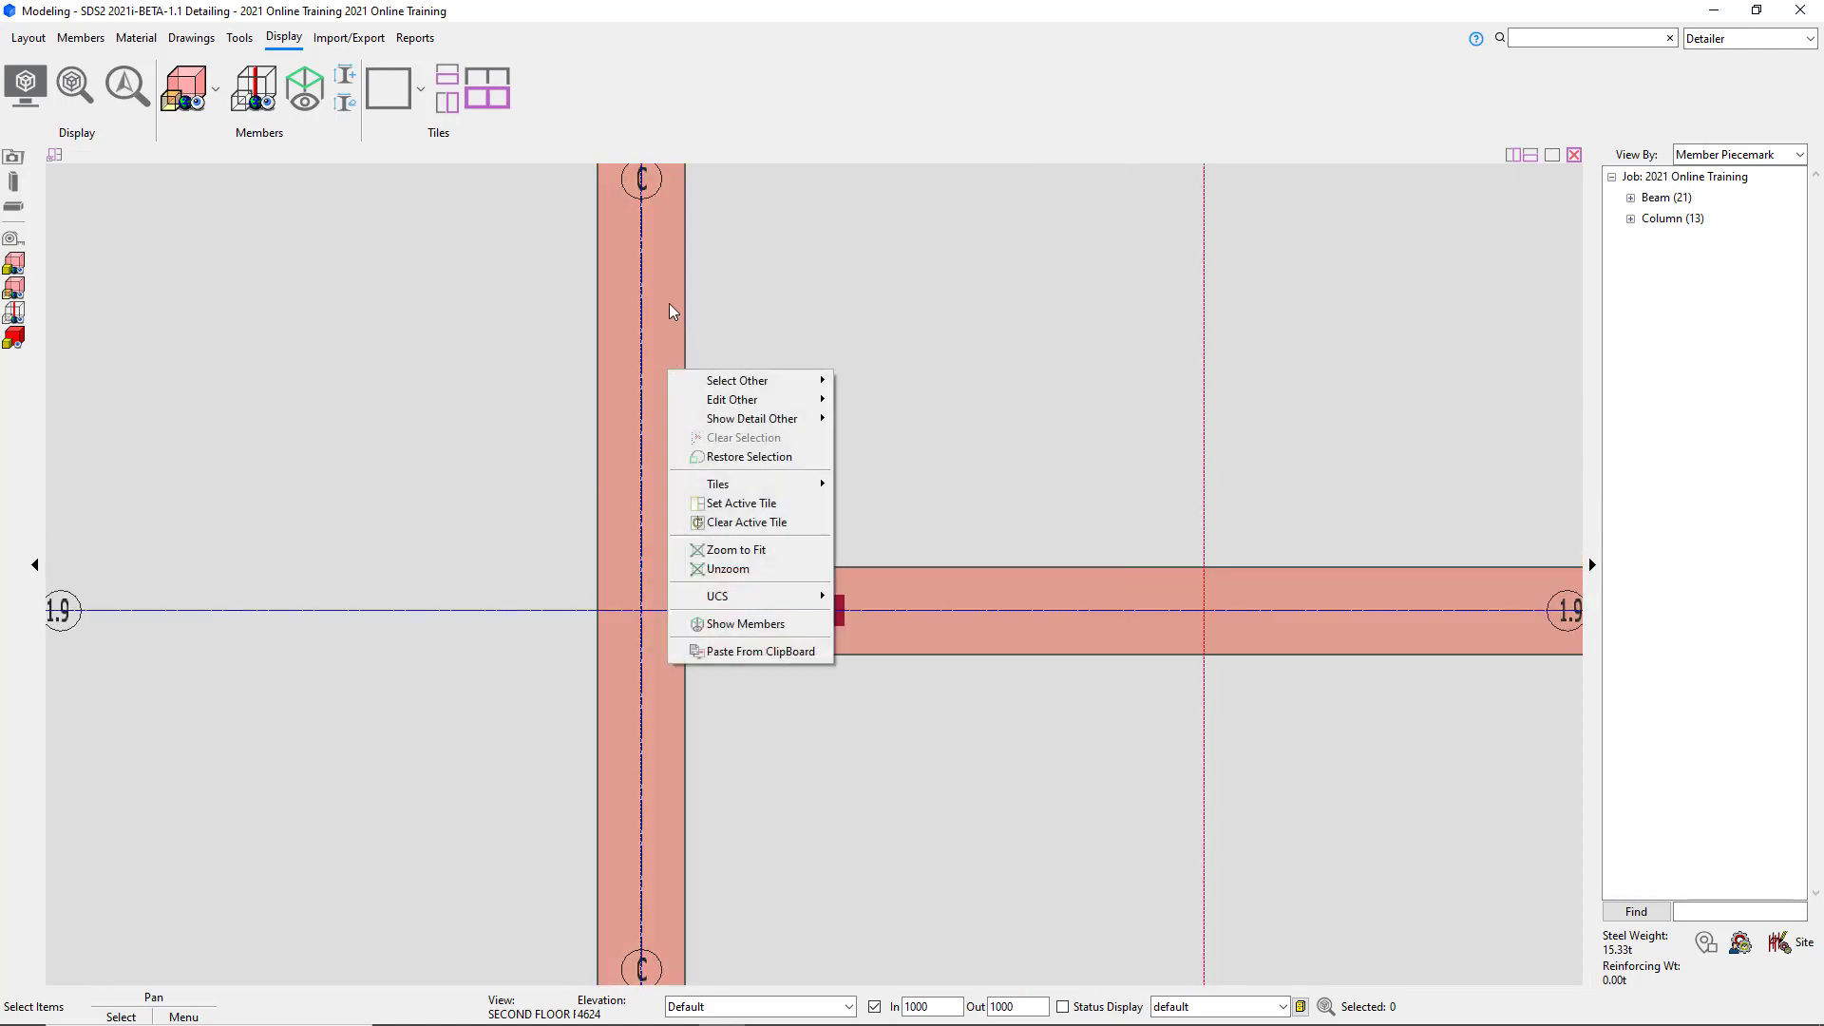
mouse_move(704, 385)
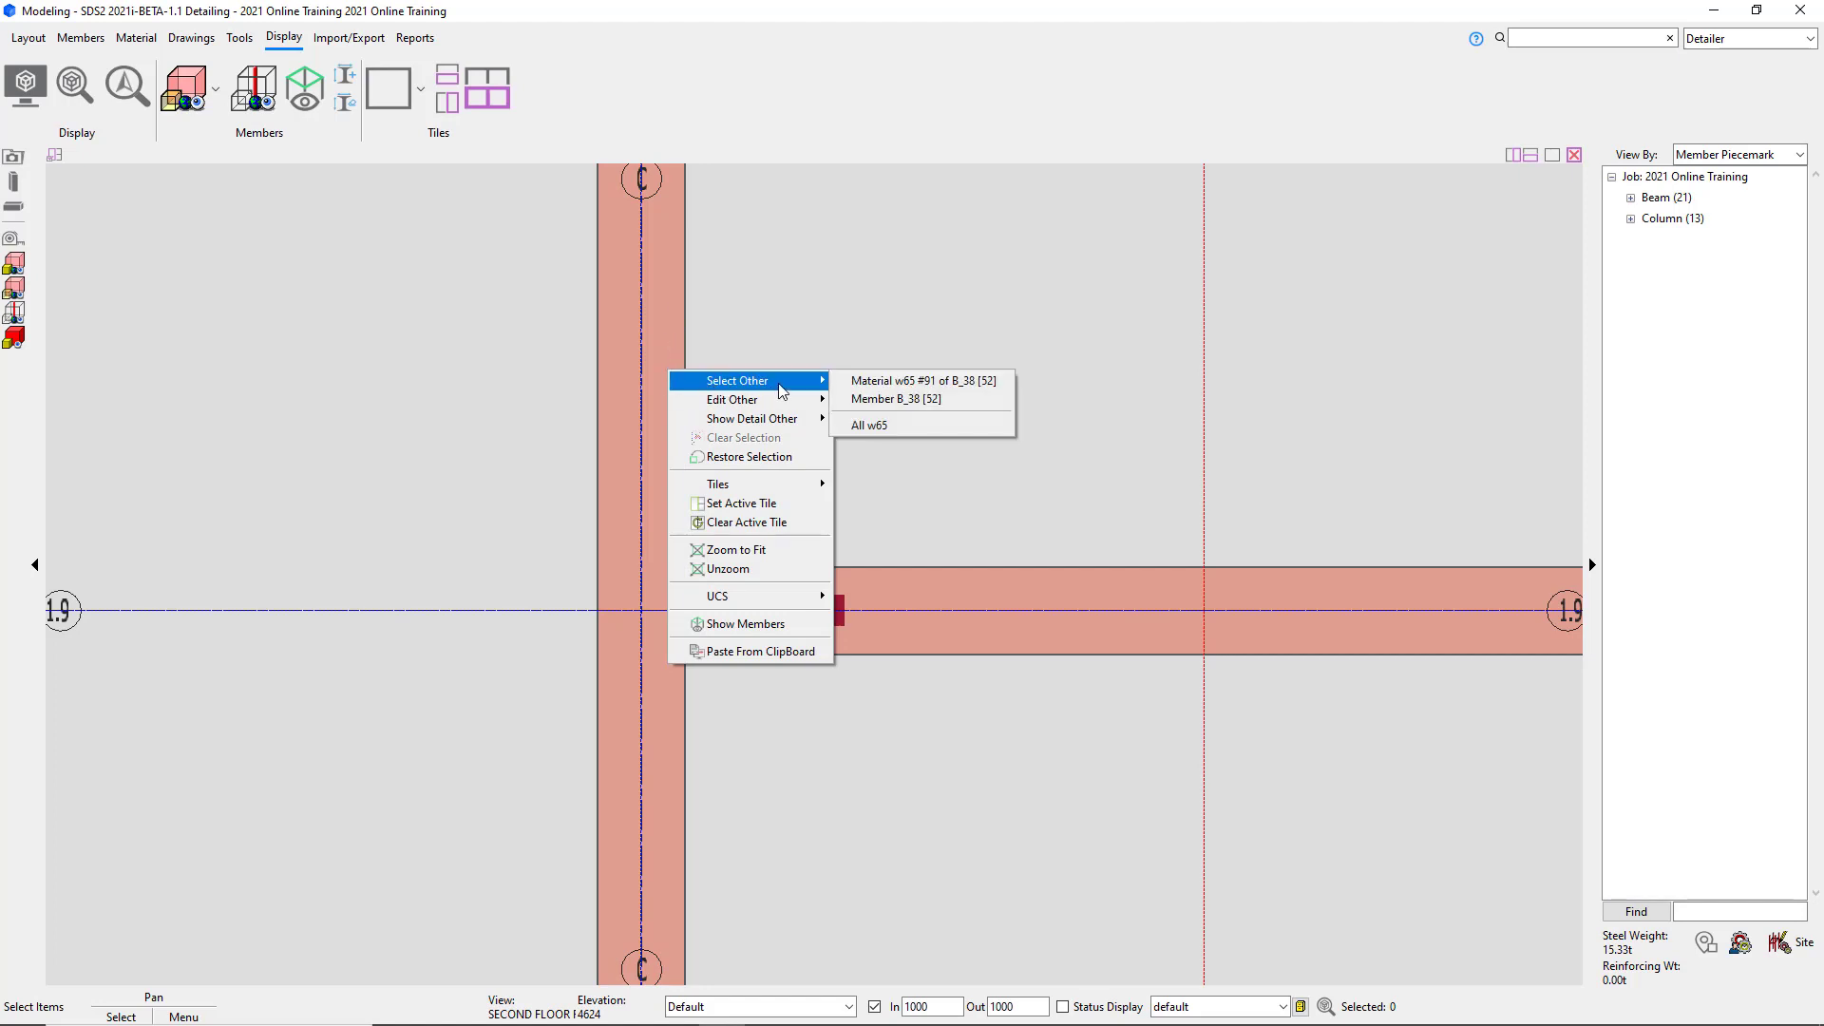
click(872, 403)
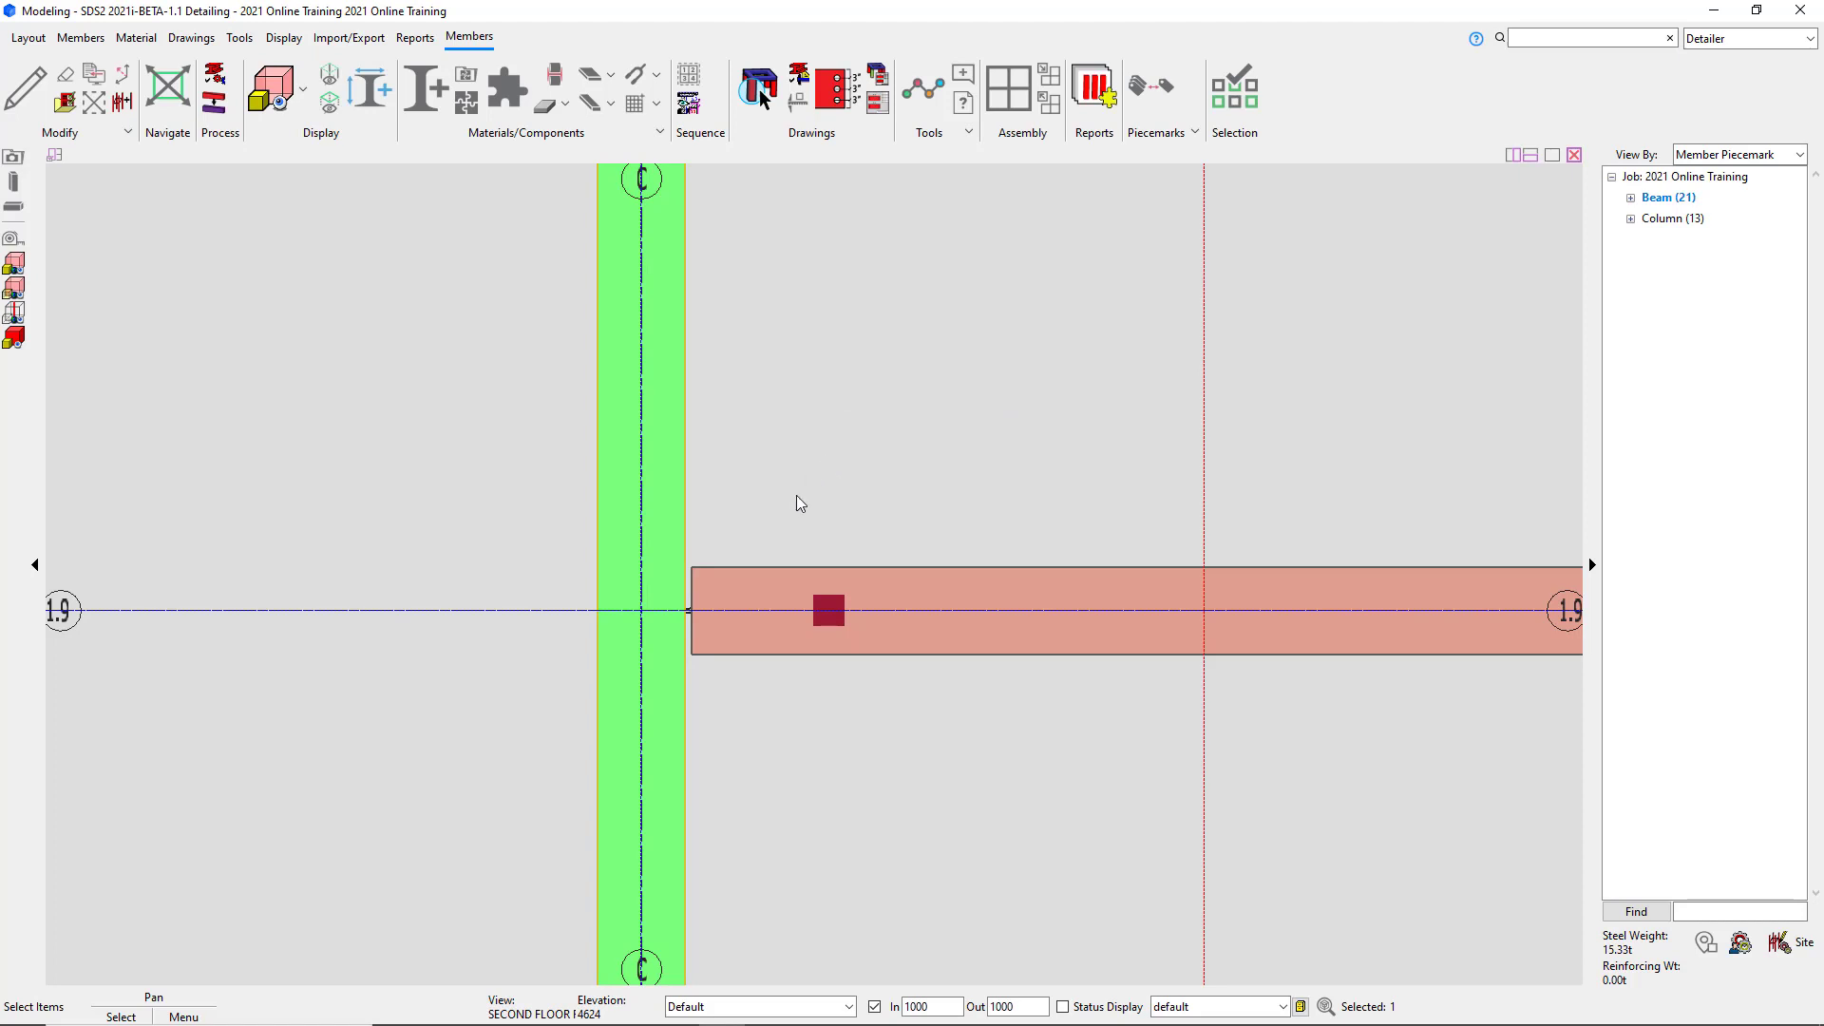
click(771, 454)
Review the Select Other candidates where beams B_38 and B_45 meet at grids C and 1.9, without picking one.
scroll(703, 584, up, 2)
scroll(693, 554, up, 2)
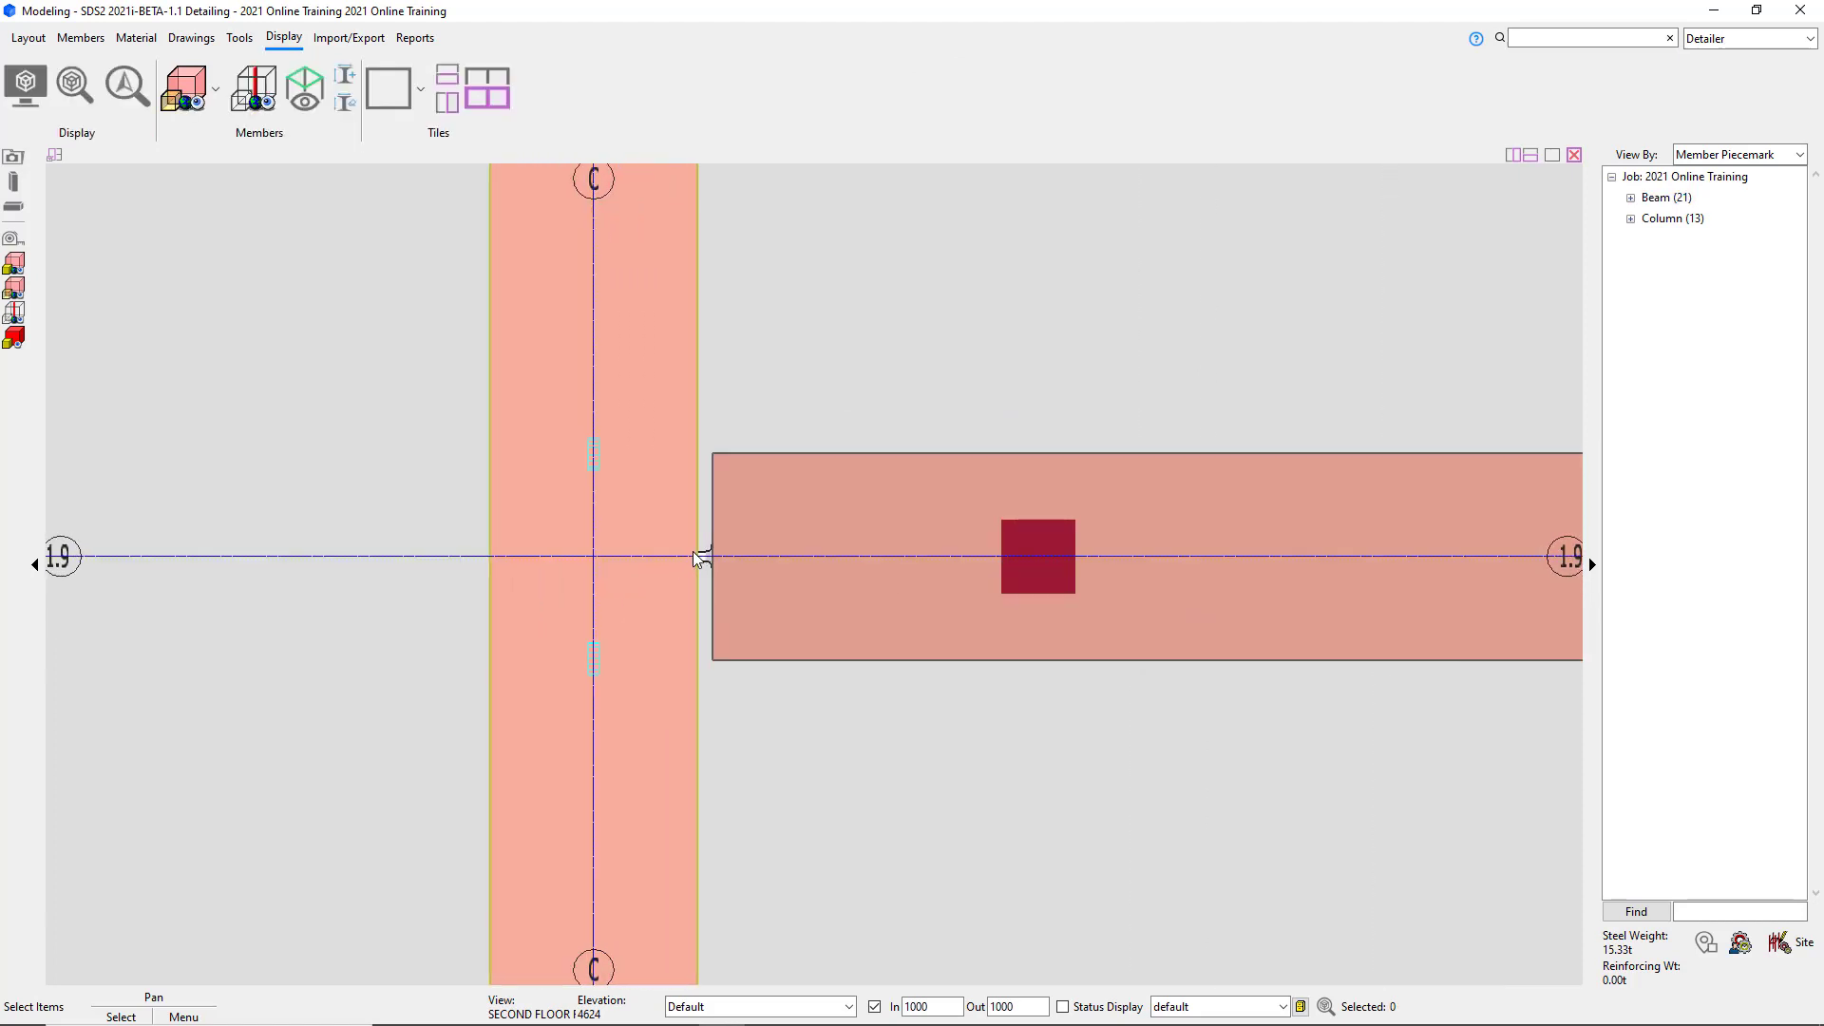
right_click(629, 556)
mouse_move(661, 570)
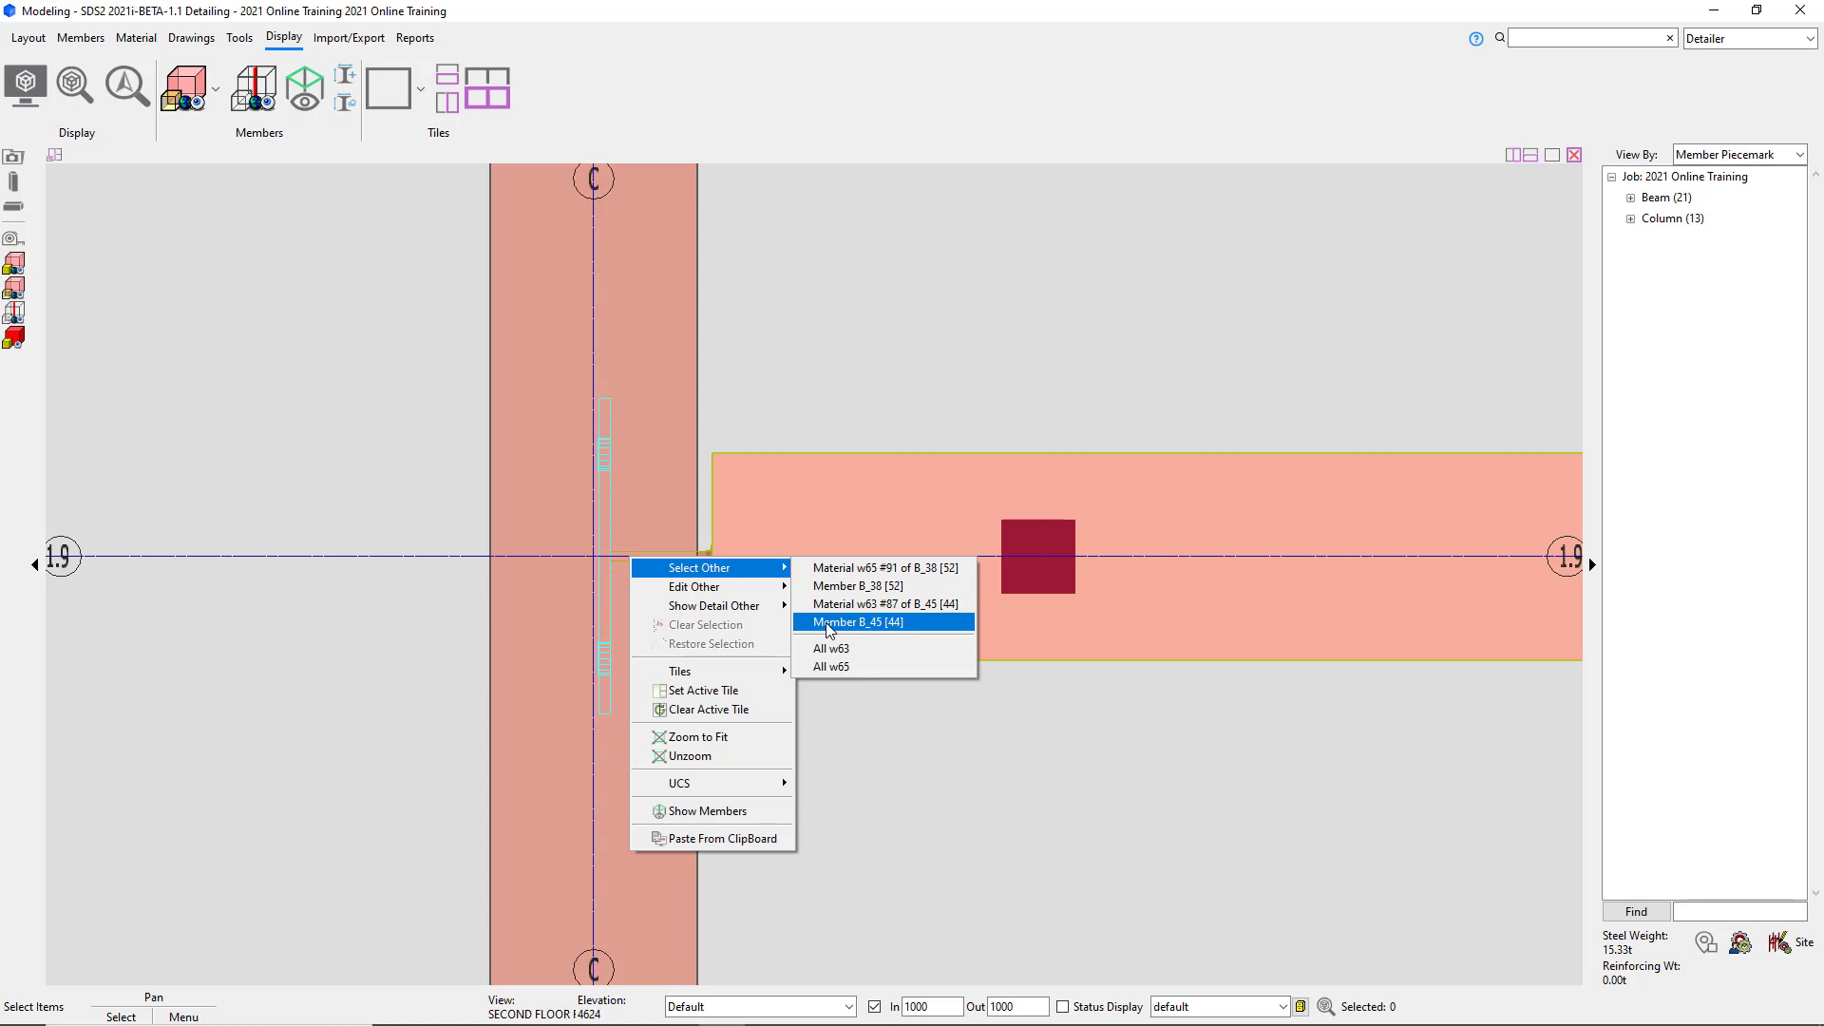
click(793, 378)
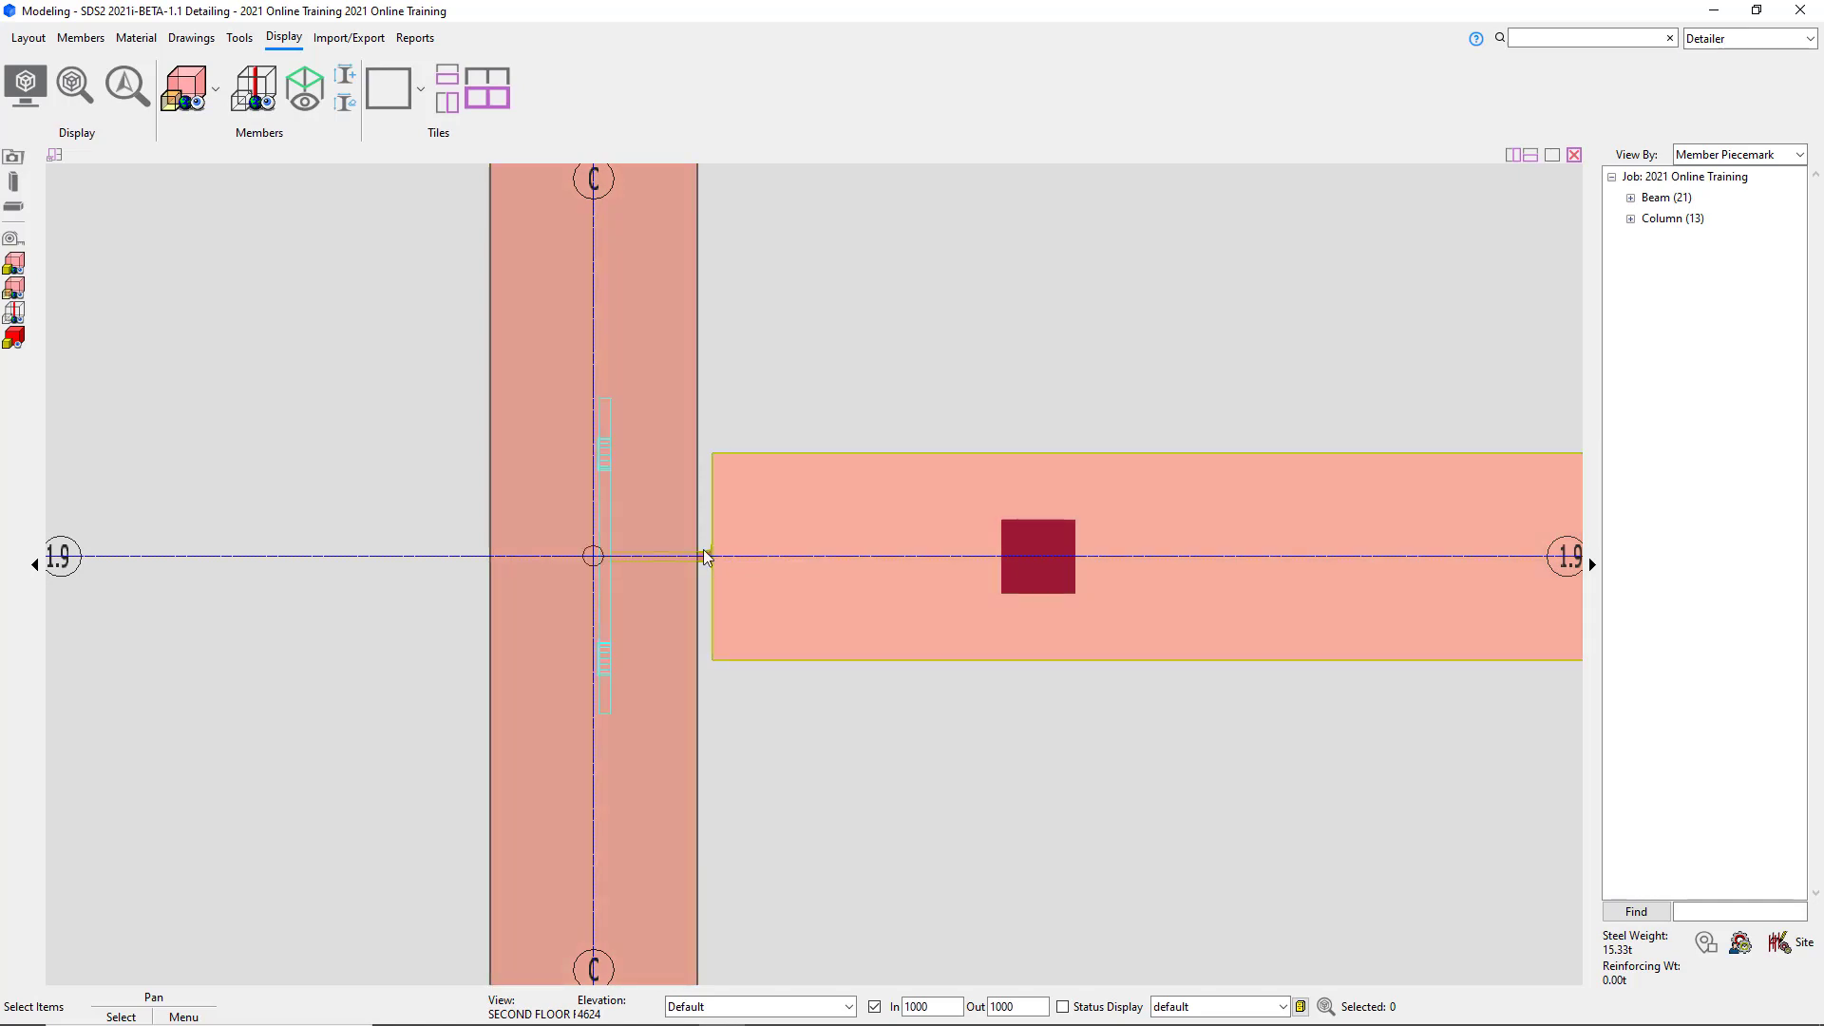
right_click(652, 557)
mouse_move(741, 568)
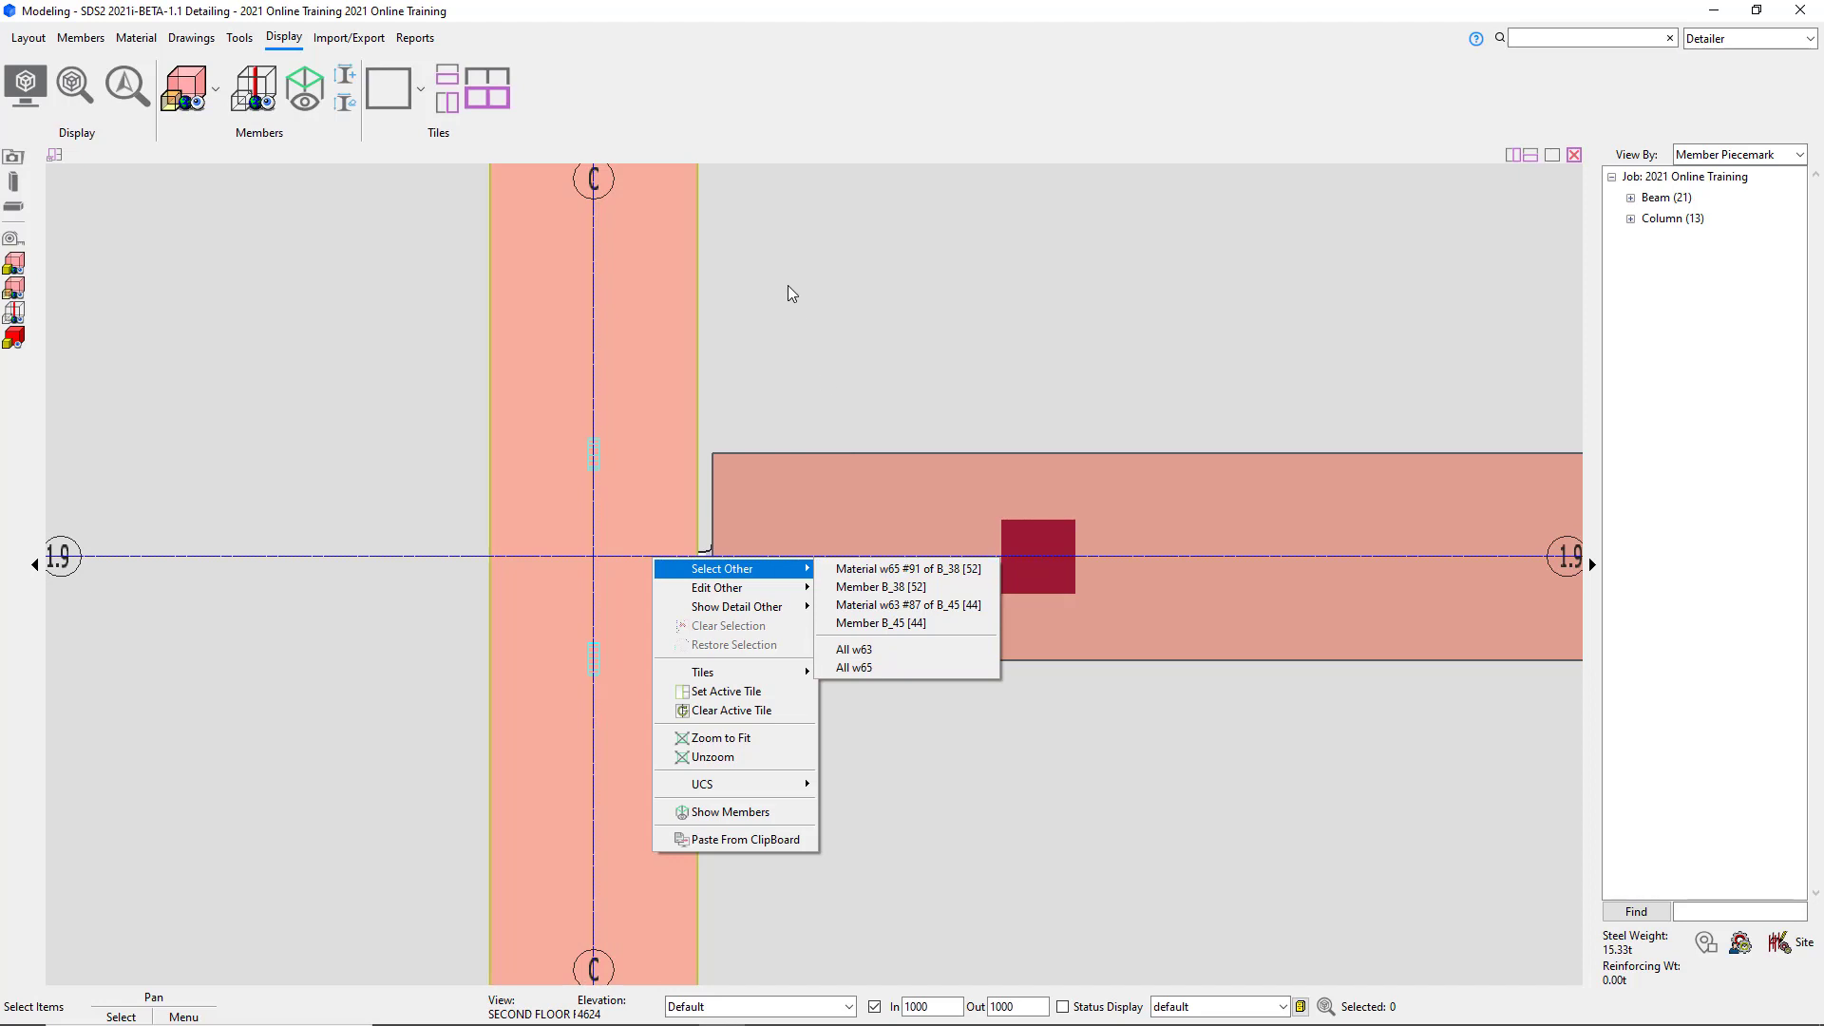
click(788, 287)
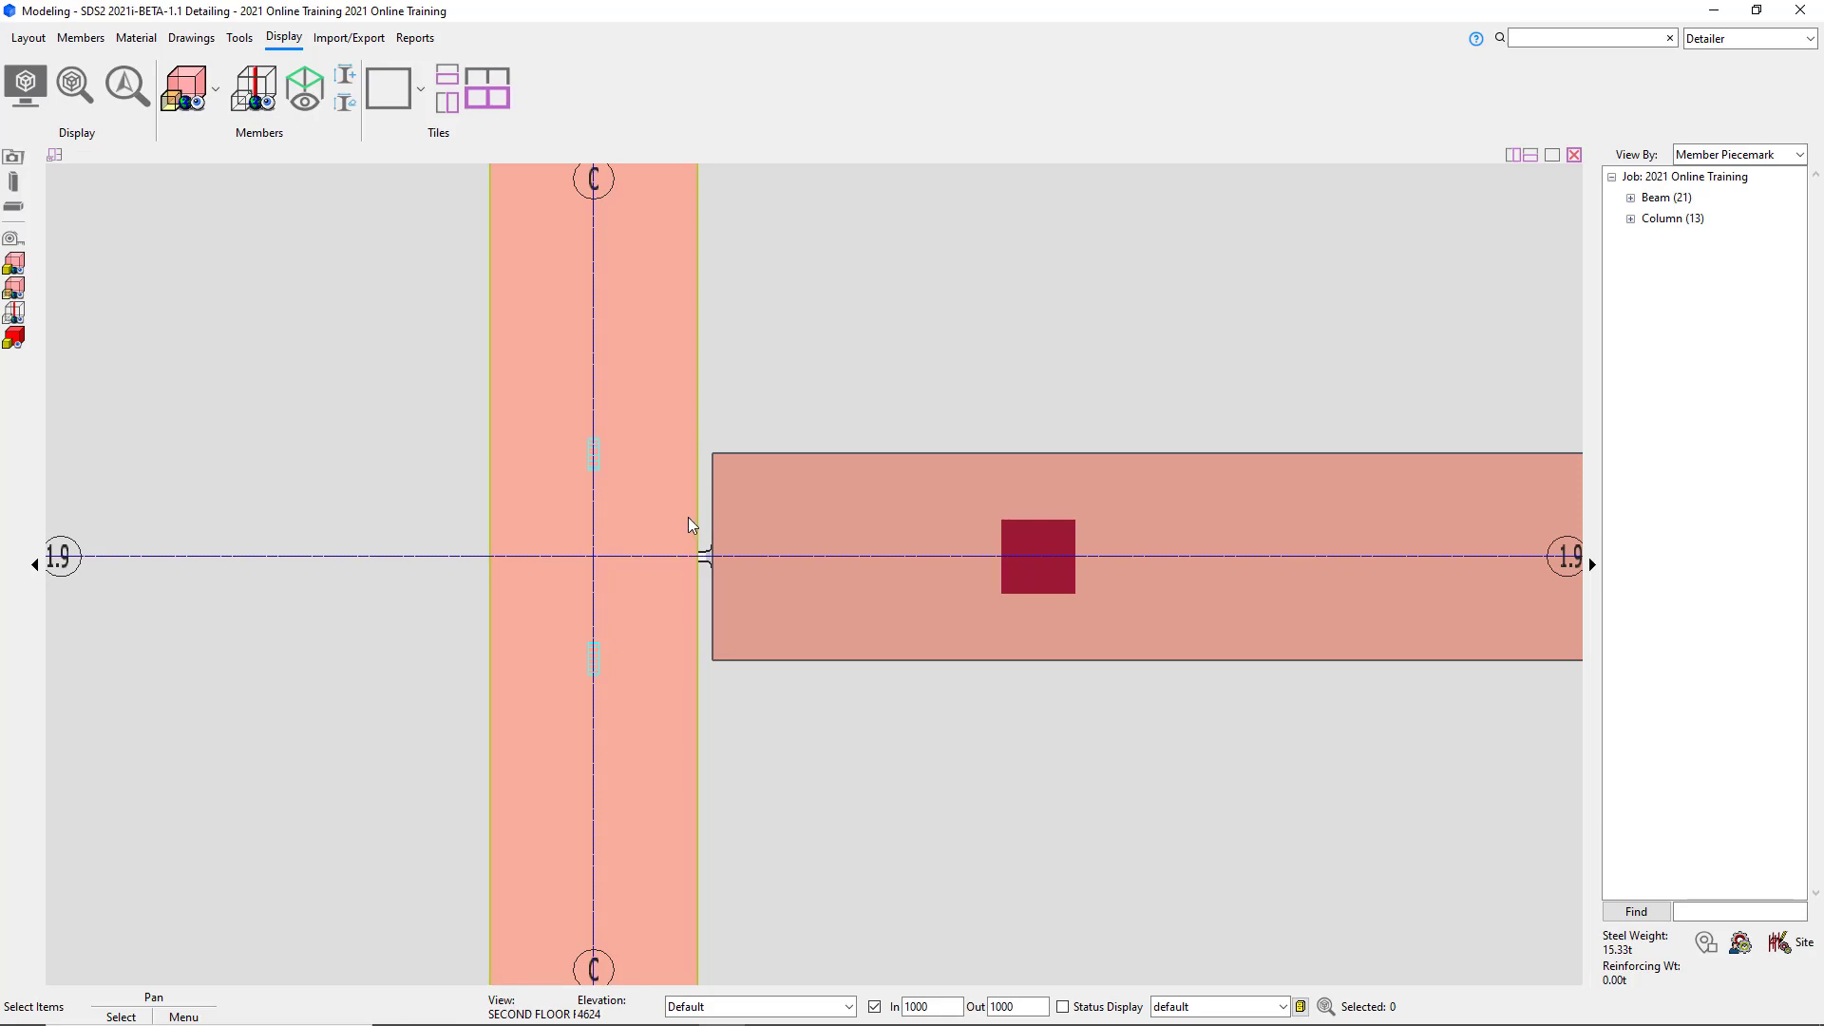
Select all beams and connection items touched by a crossing area around column C_4 at grids C and 2, and clear the selection.
scroll(688, 517, down, 5)
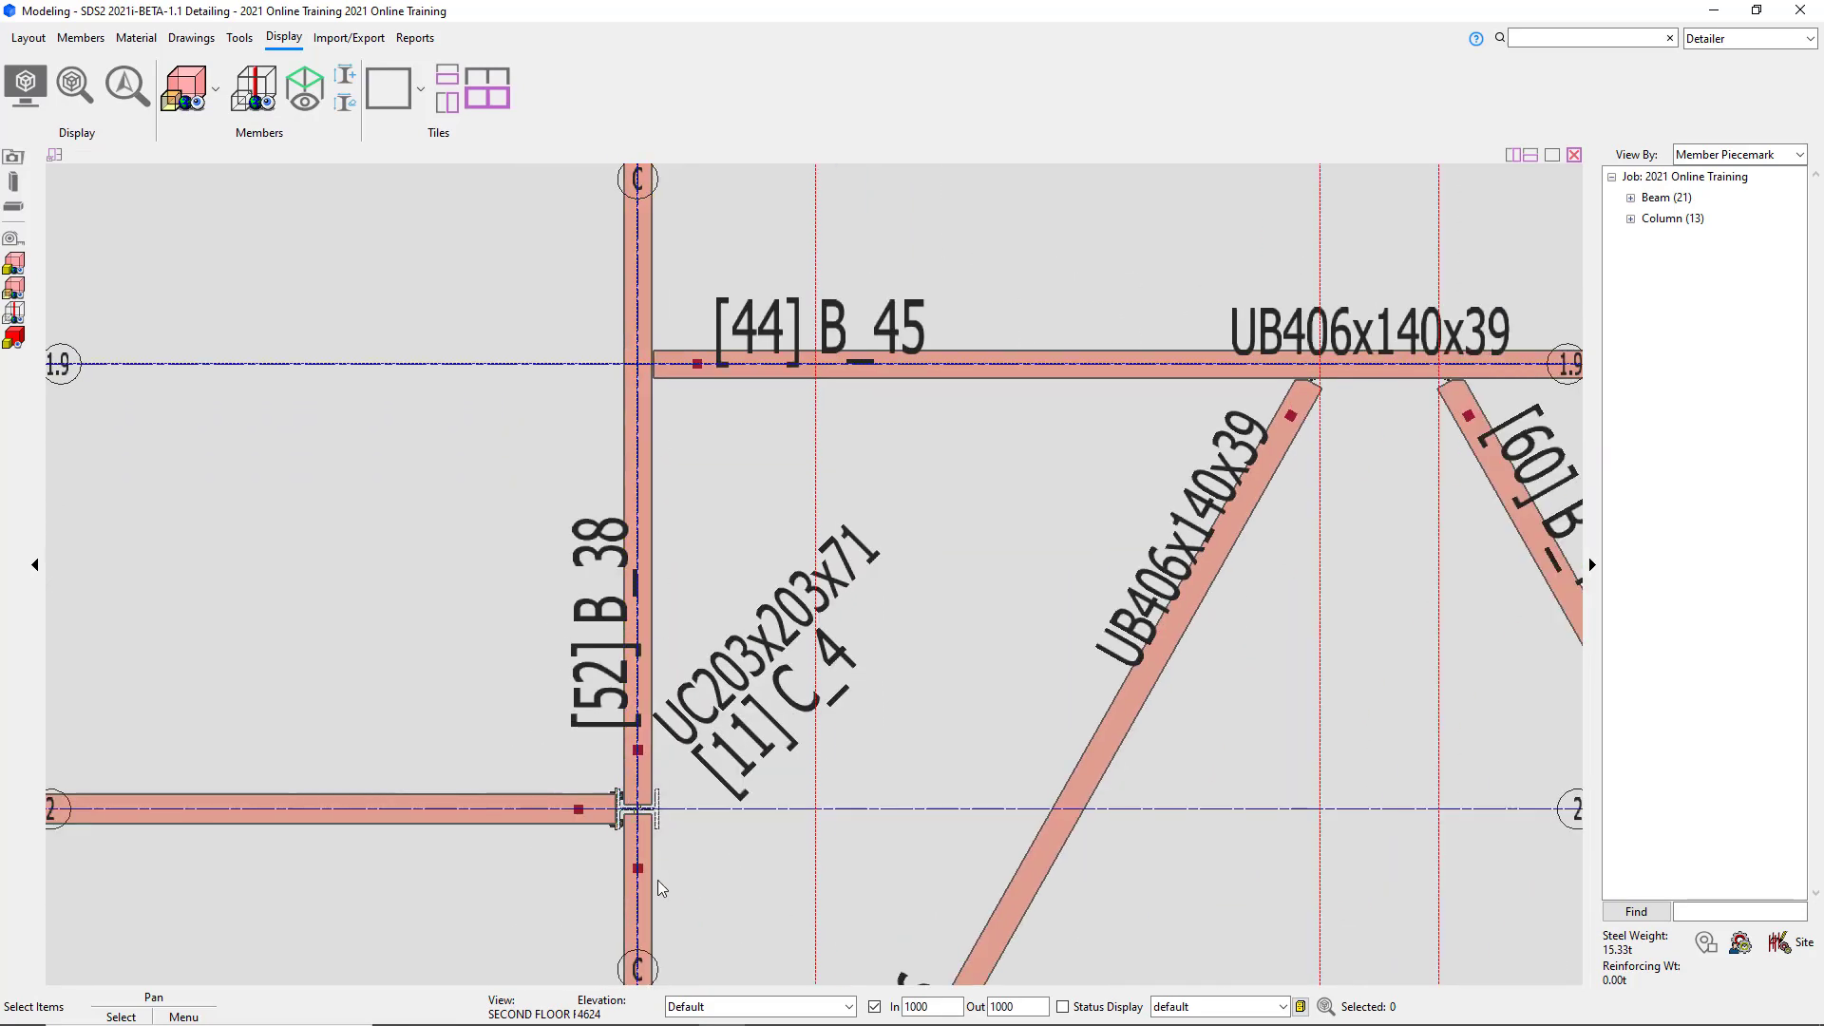
scroll(658, 880, up, 5)
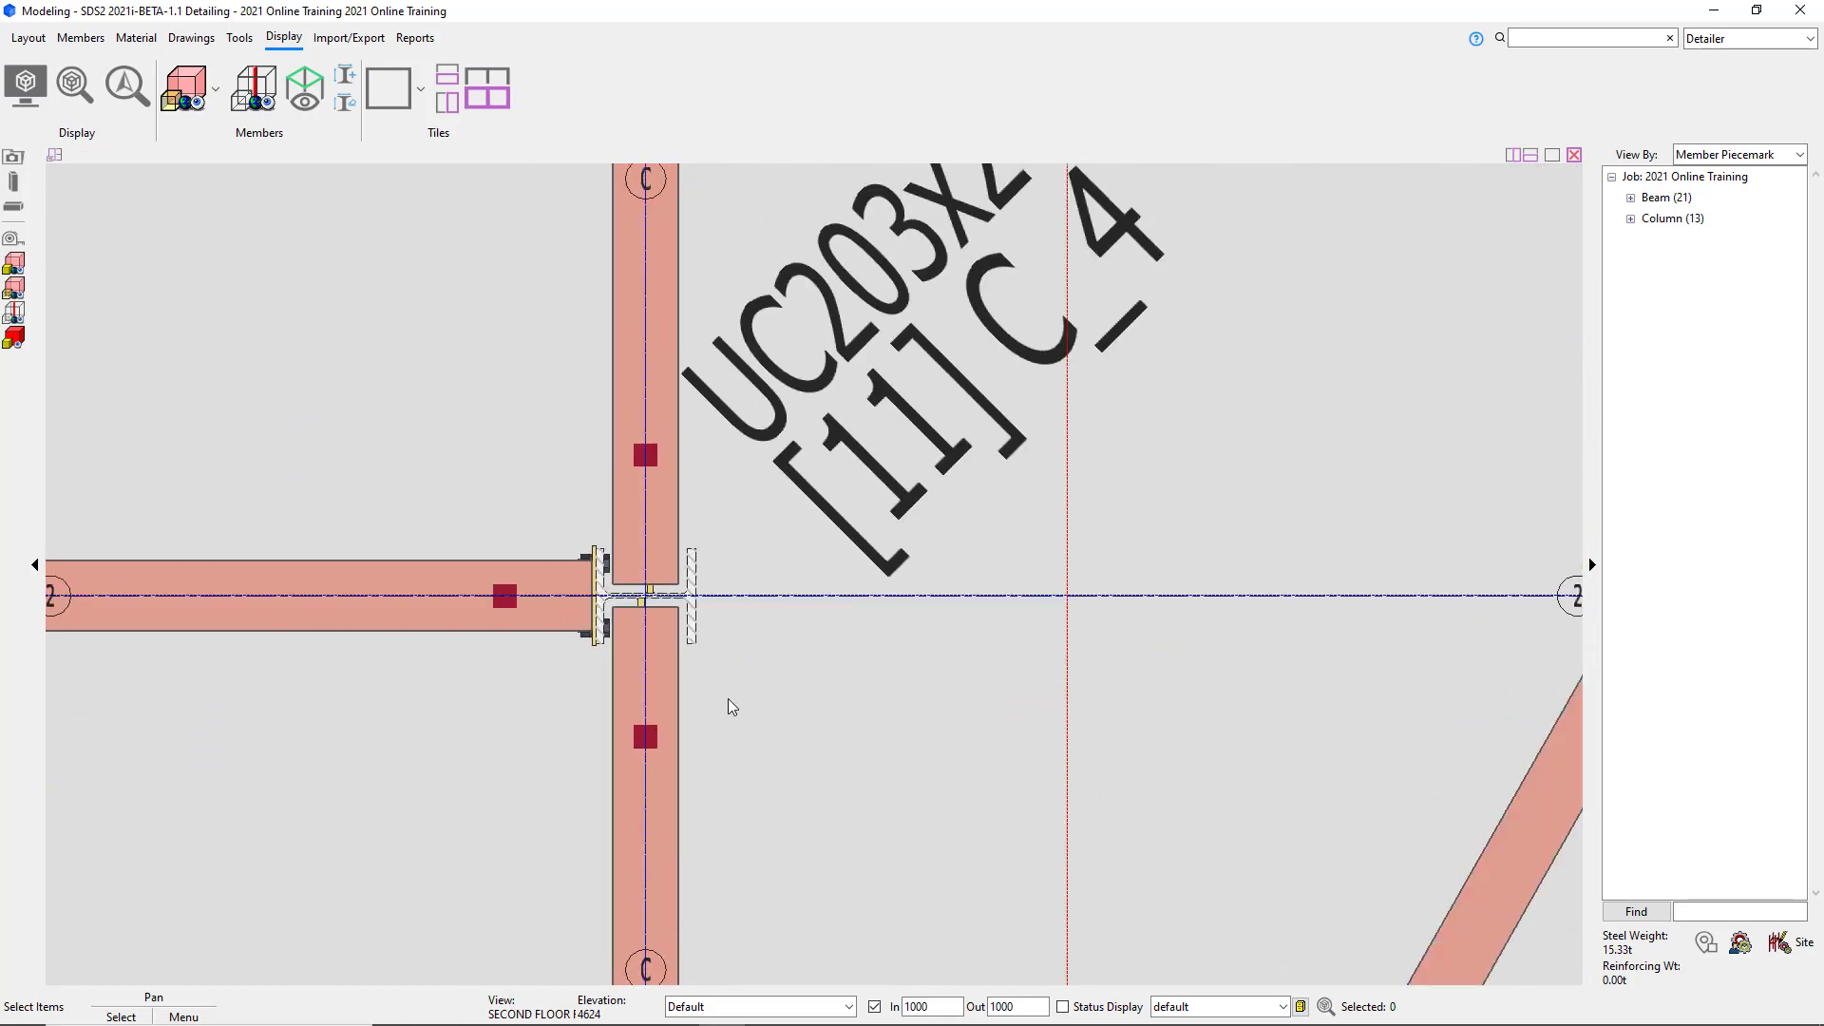
scroll(786, 658, up, 1)
scroll(781, 680, down, 2)
scroll(783, 683, down, 1)
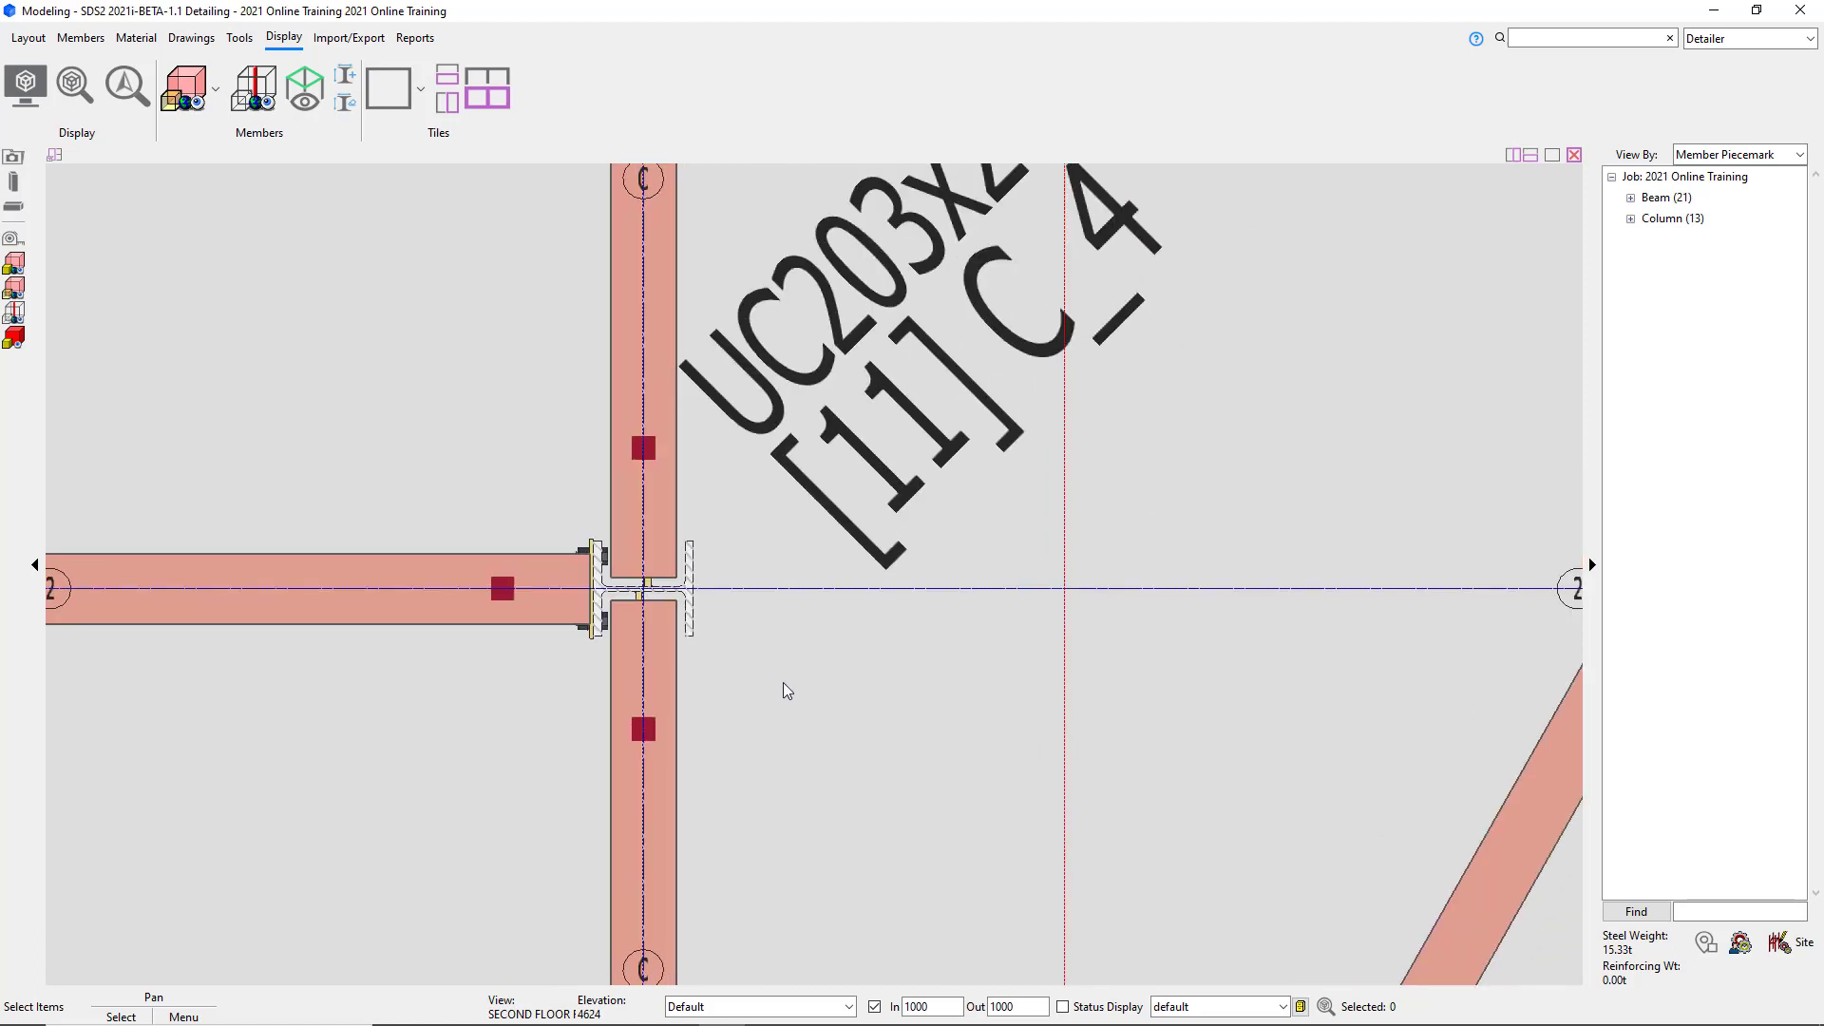
scroll(786, 688, up, 2)
drag(220, 227, 480, 466)
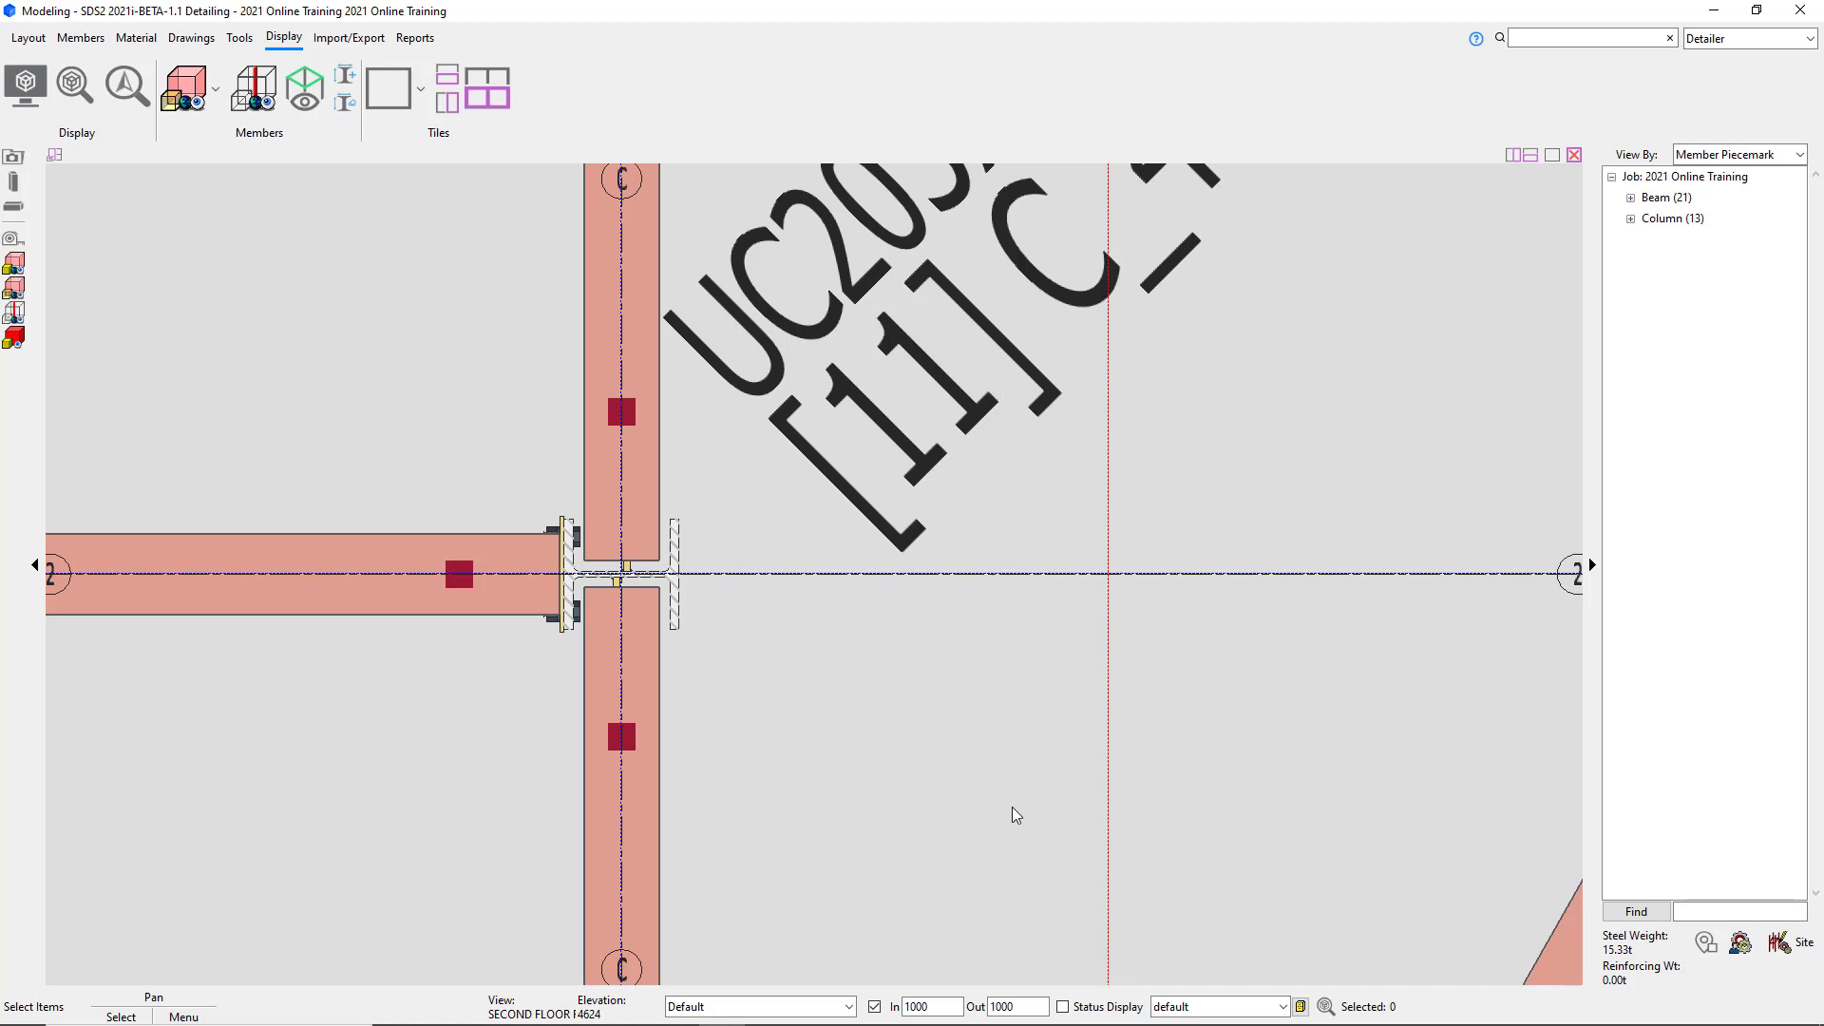
drag(1000, 798, 289, 269)
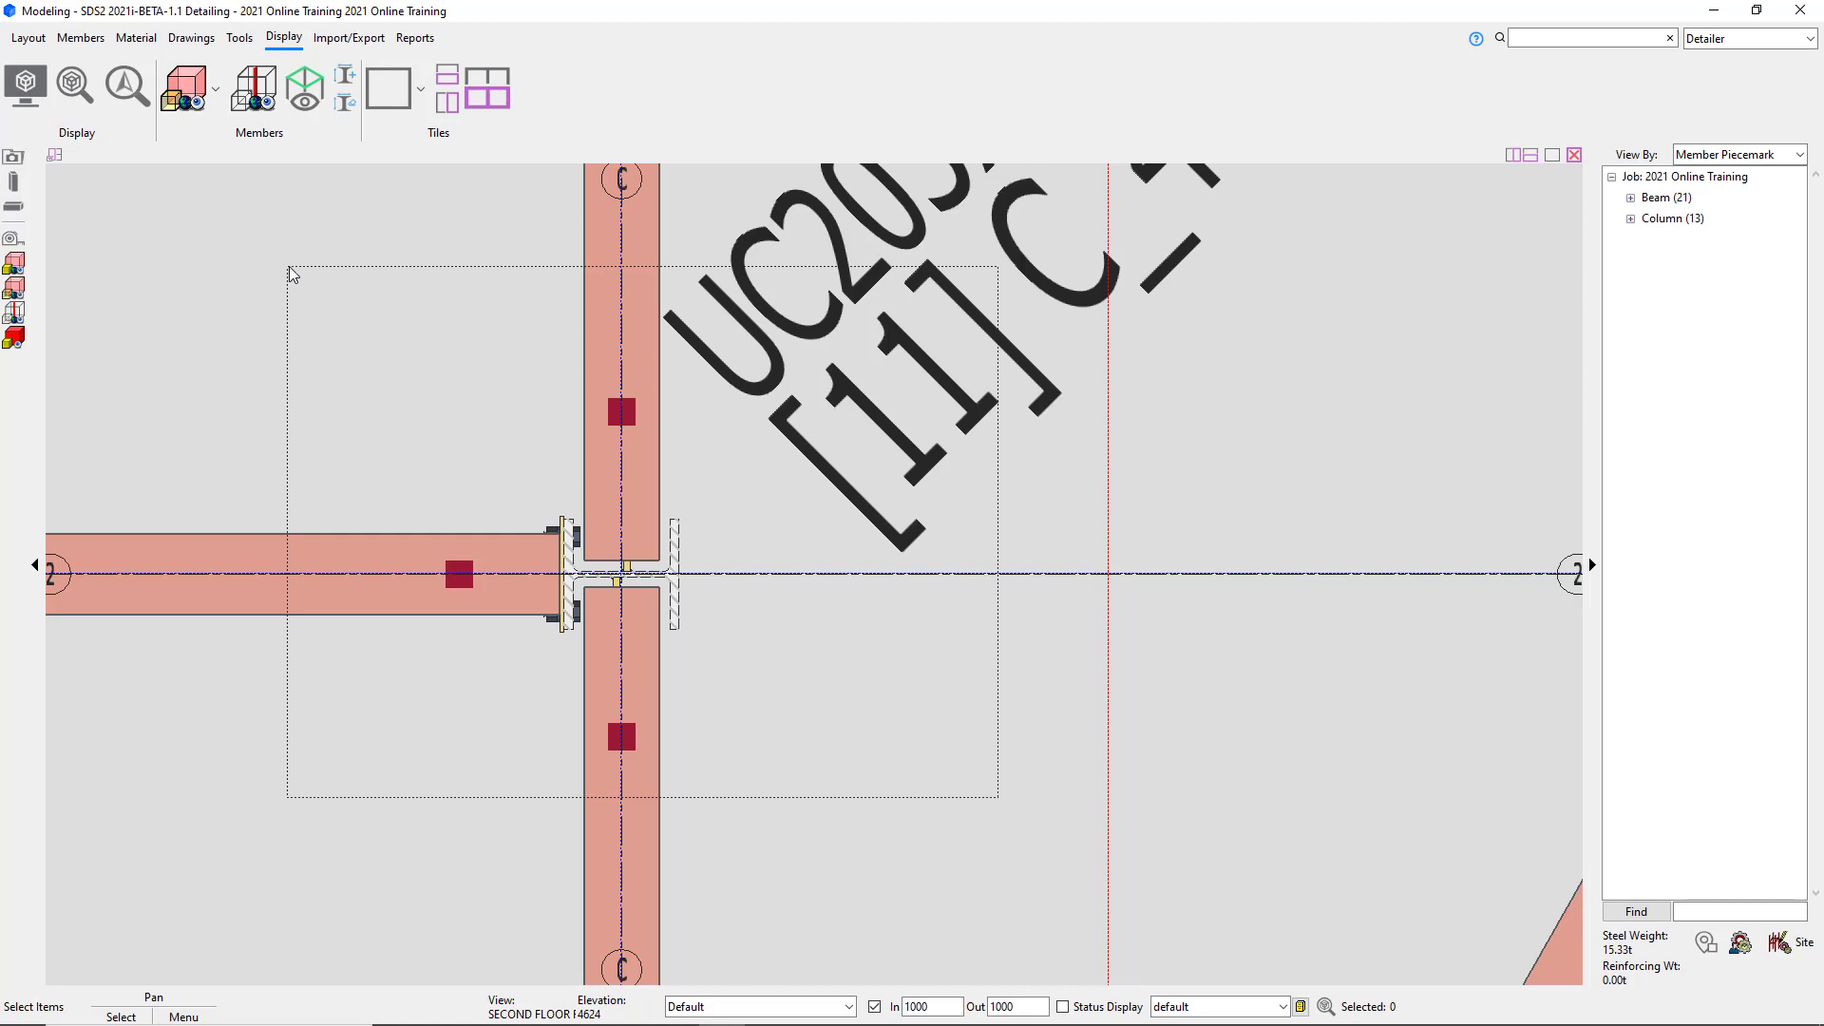
drag(289, 267, 289, 265)
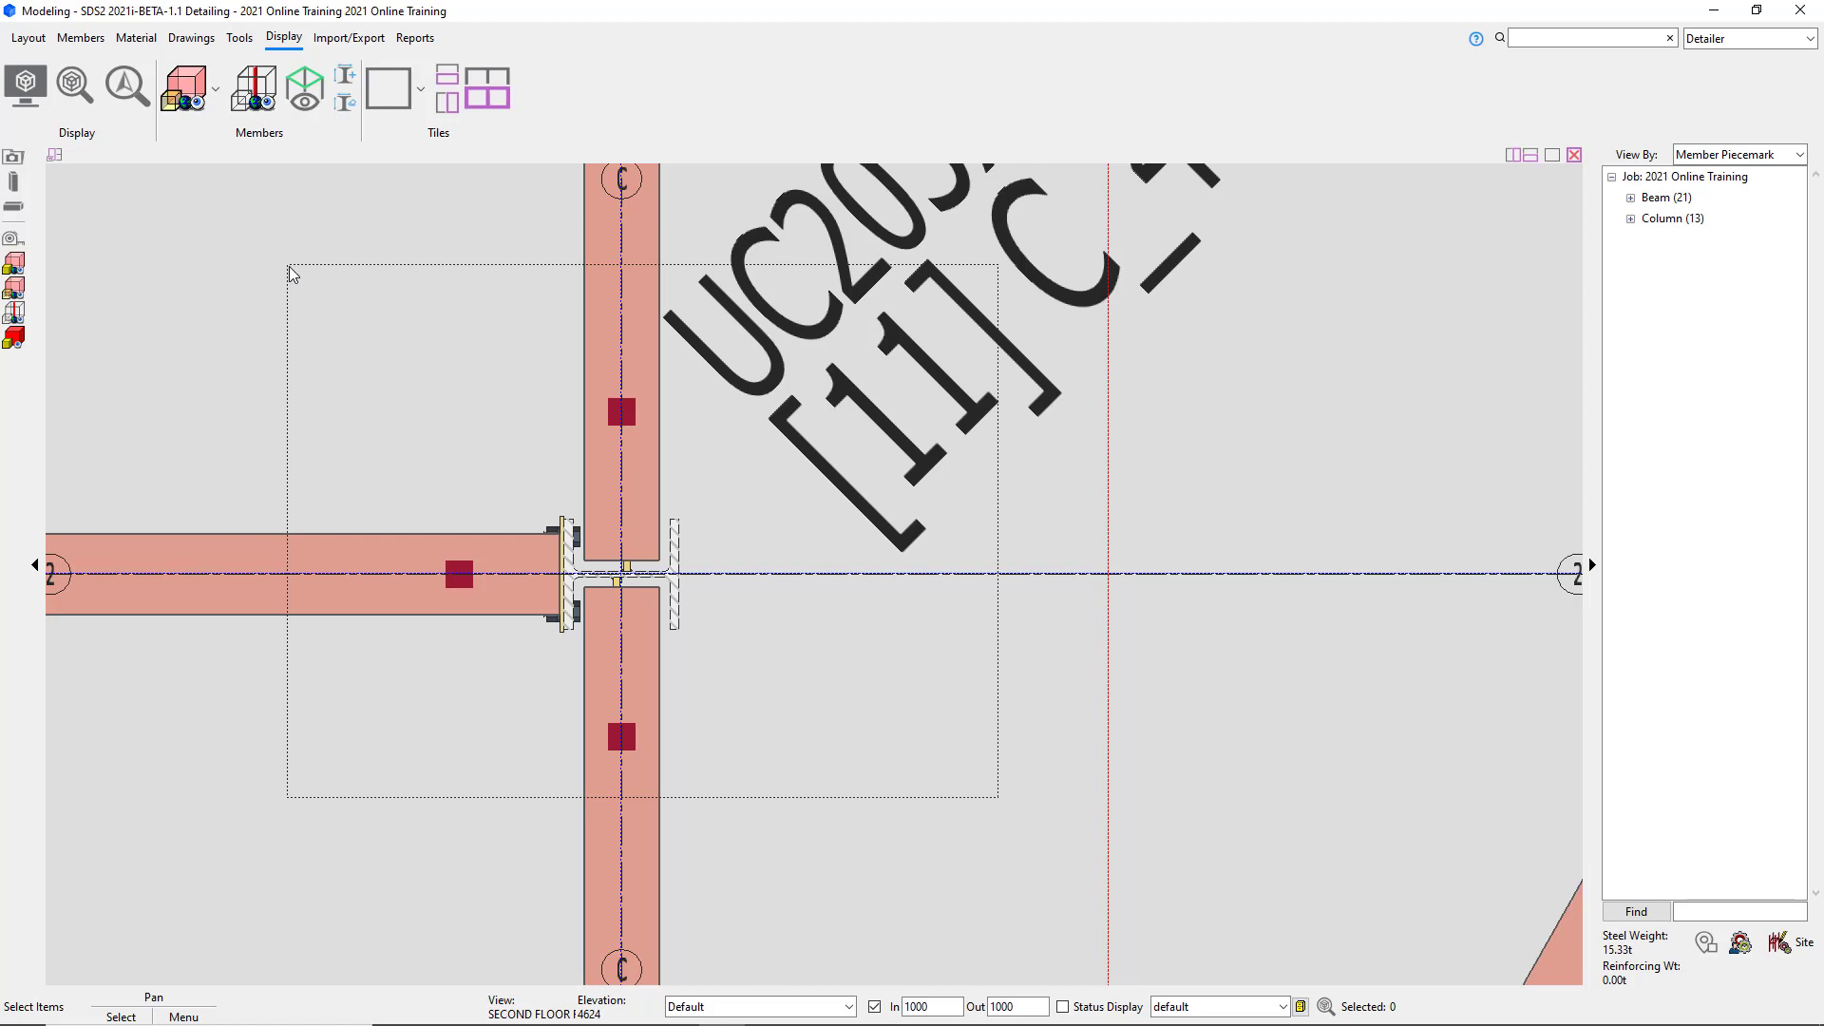
drag(289, 266, 289, 266)
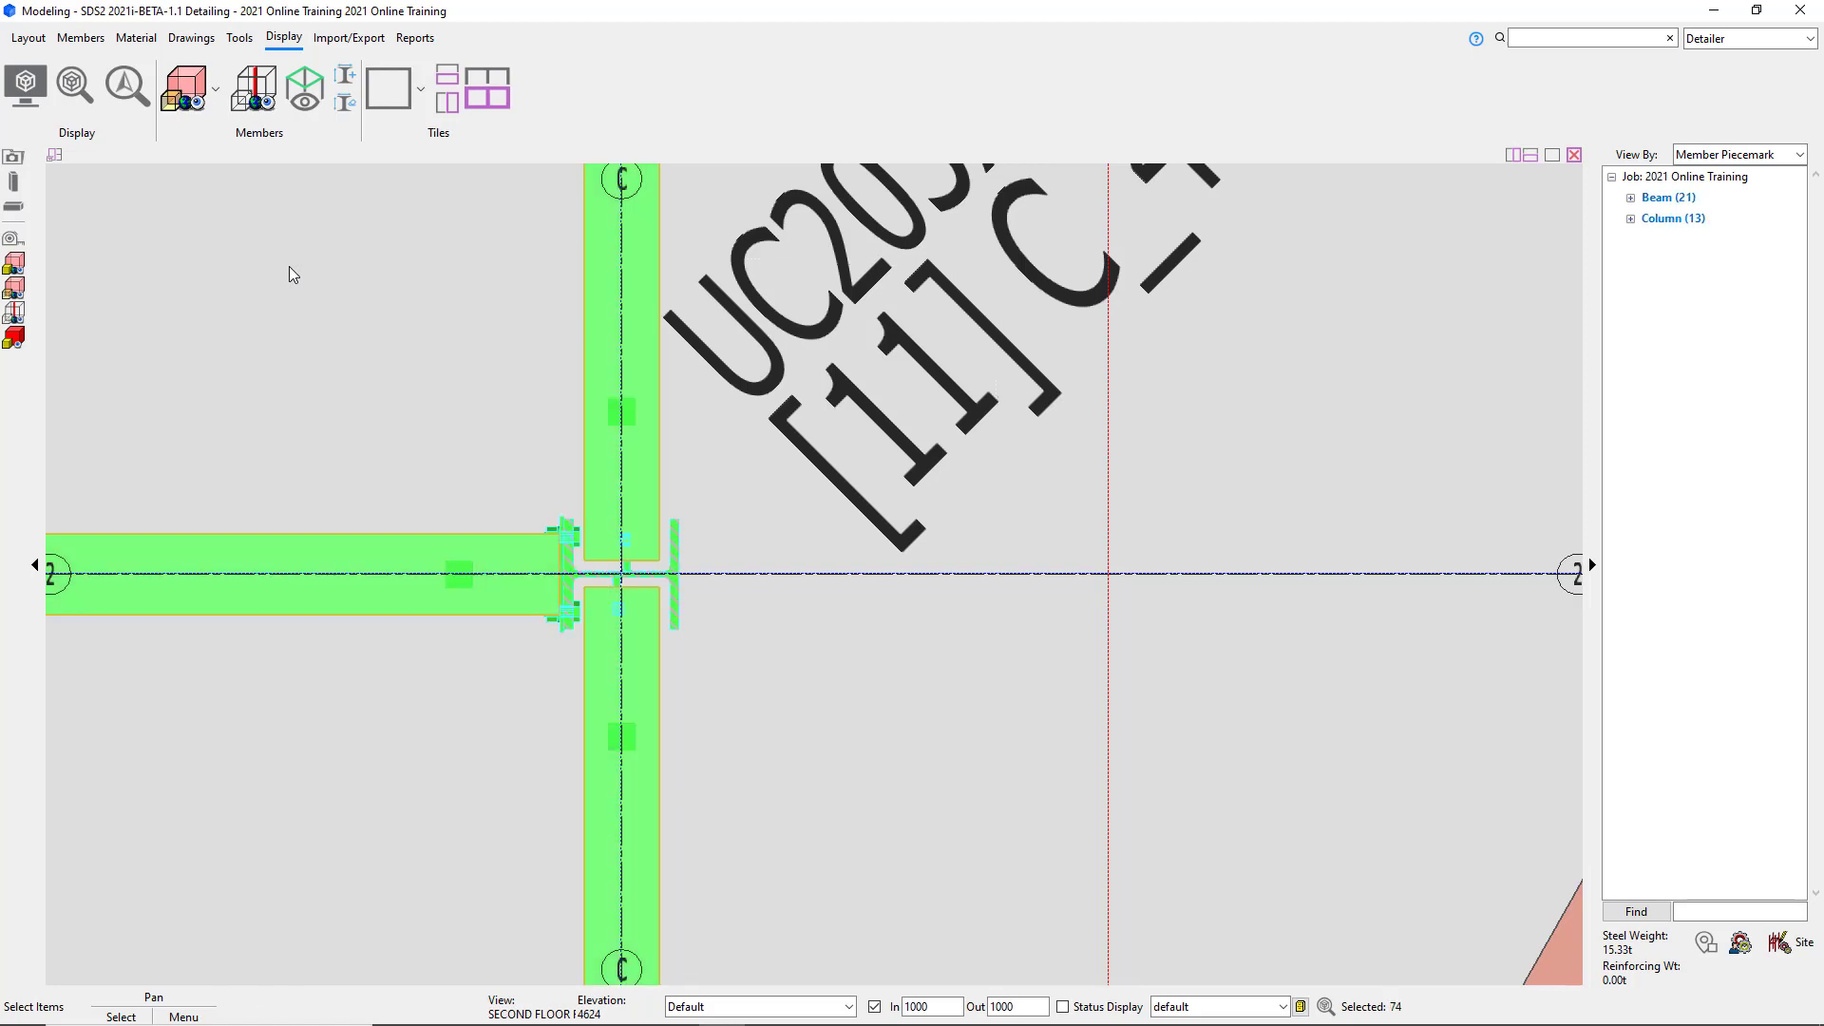
click(1030, 788)
Reselect the items around column C_4 with a wider crossing area, examine the full length of the selected beams, and clear the selection.
drag(1023, 808, 230, 262)
scroll(769, 529, down, 3)
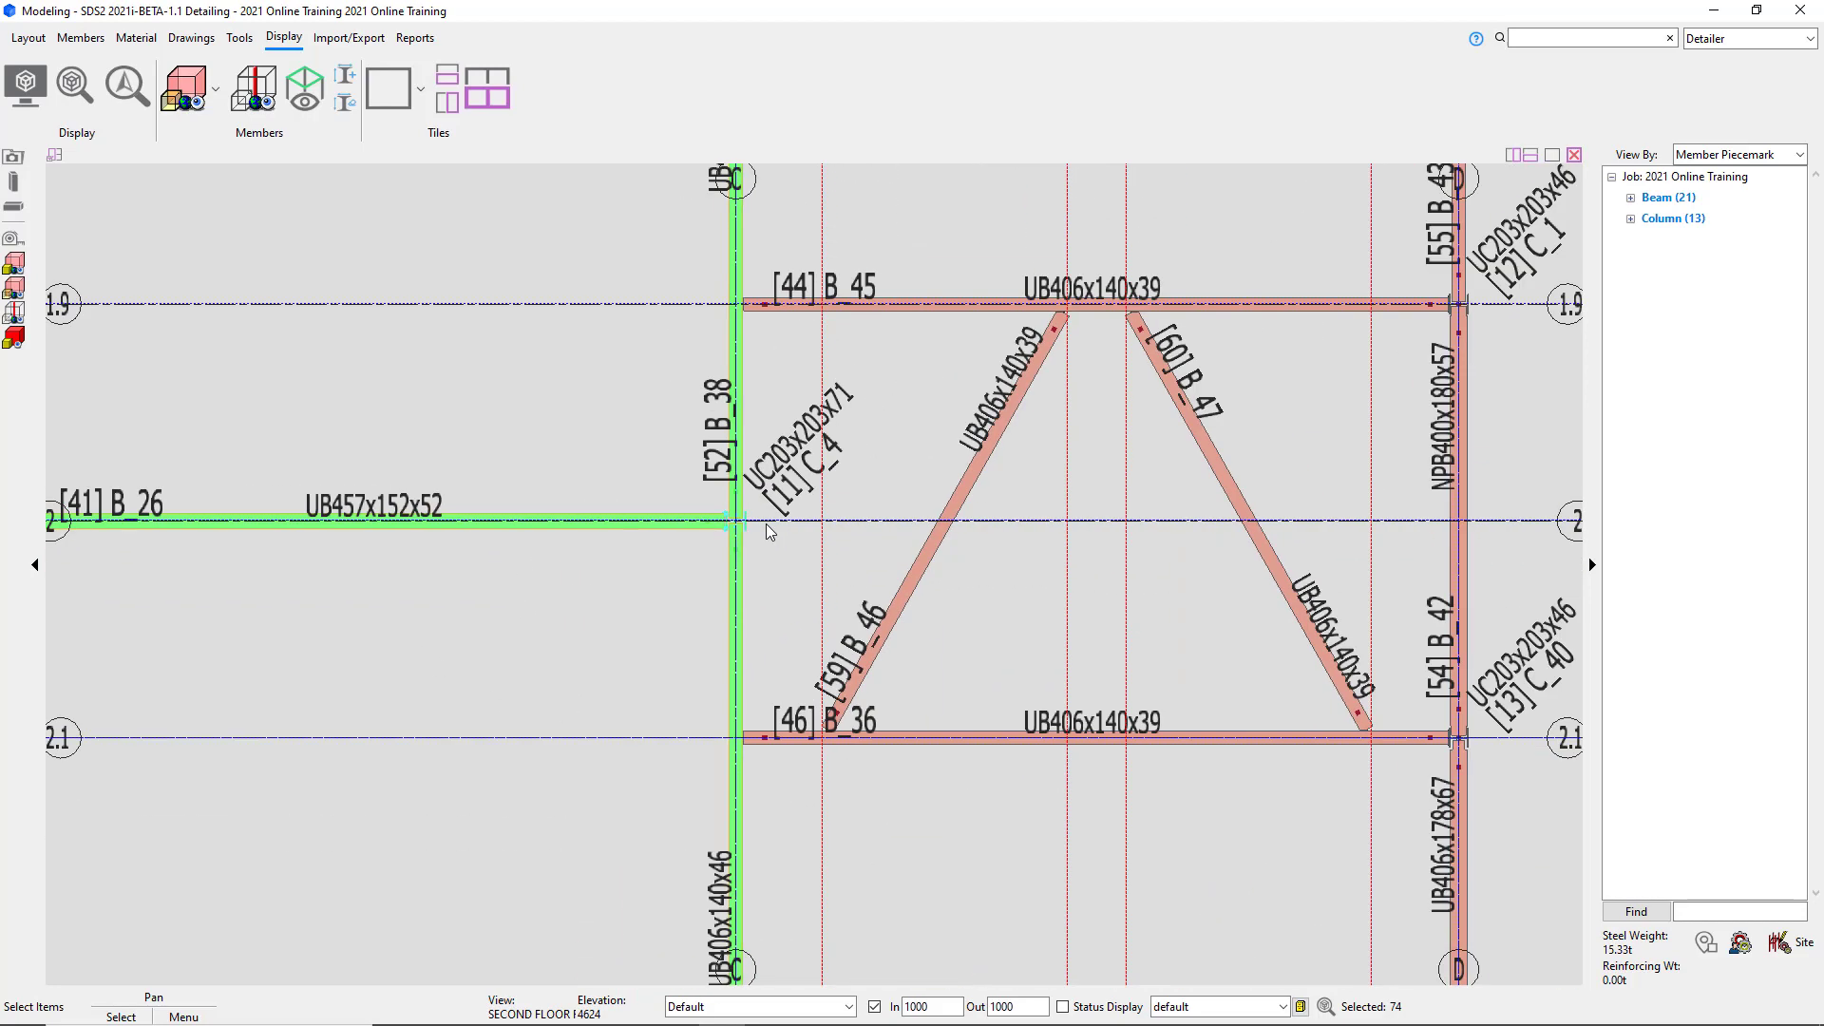
scroll(766, 532, up, 3)
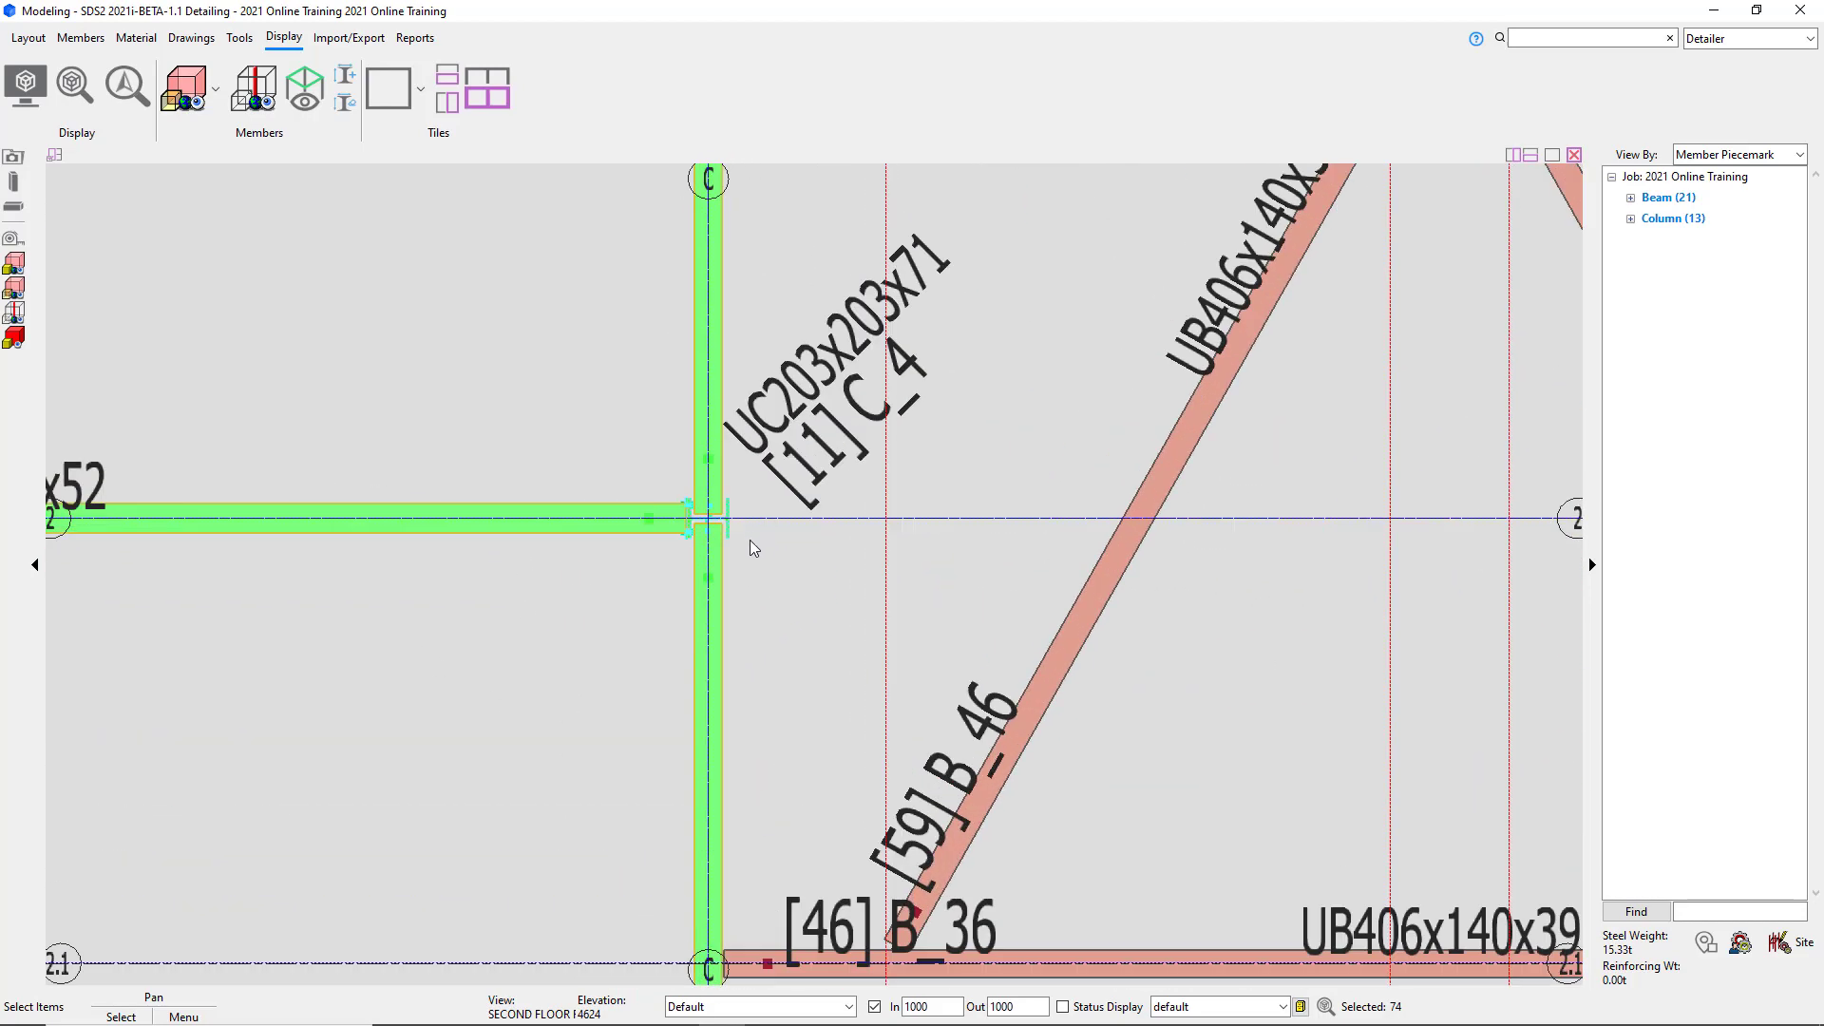
scroll(750, 540, up, 2)
click(739, 560)
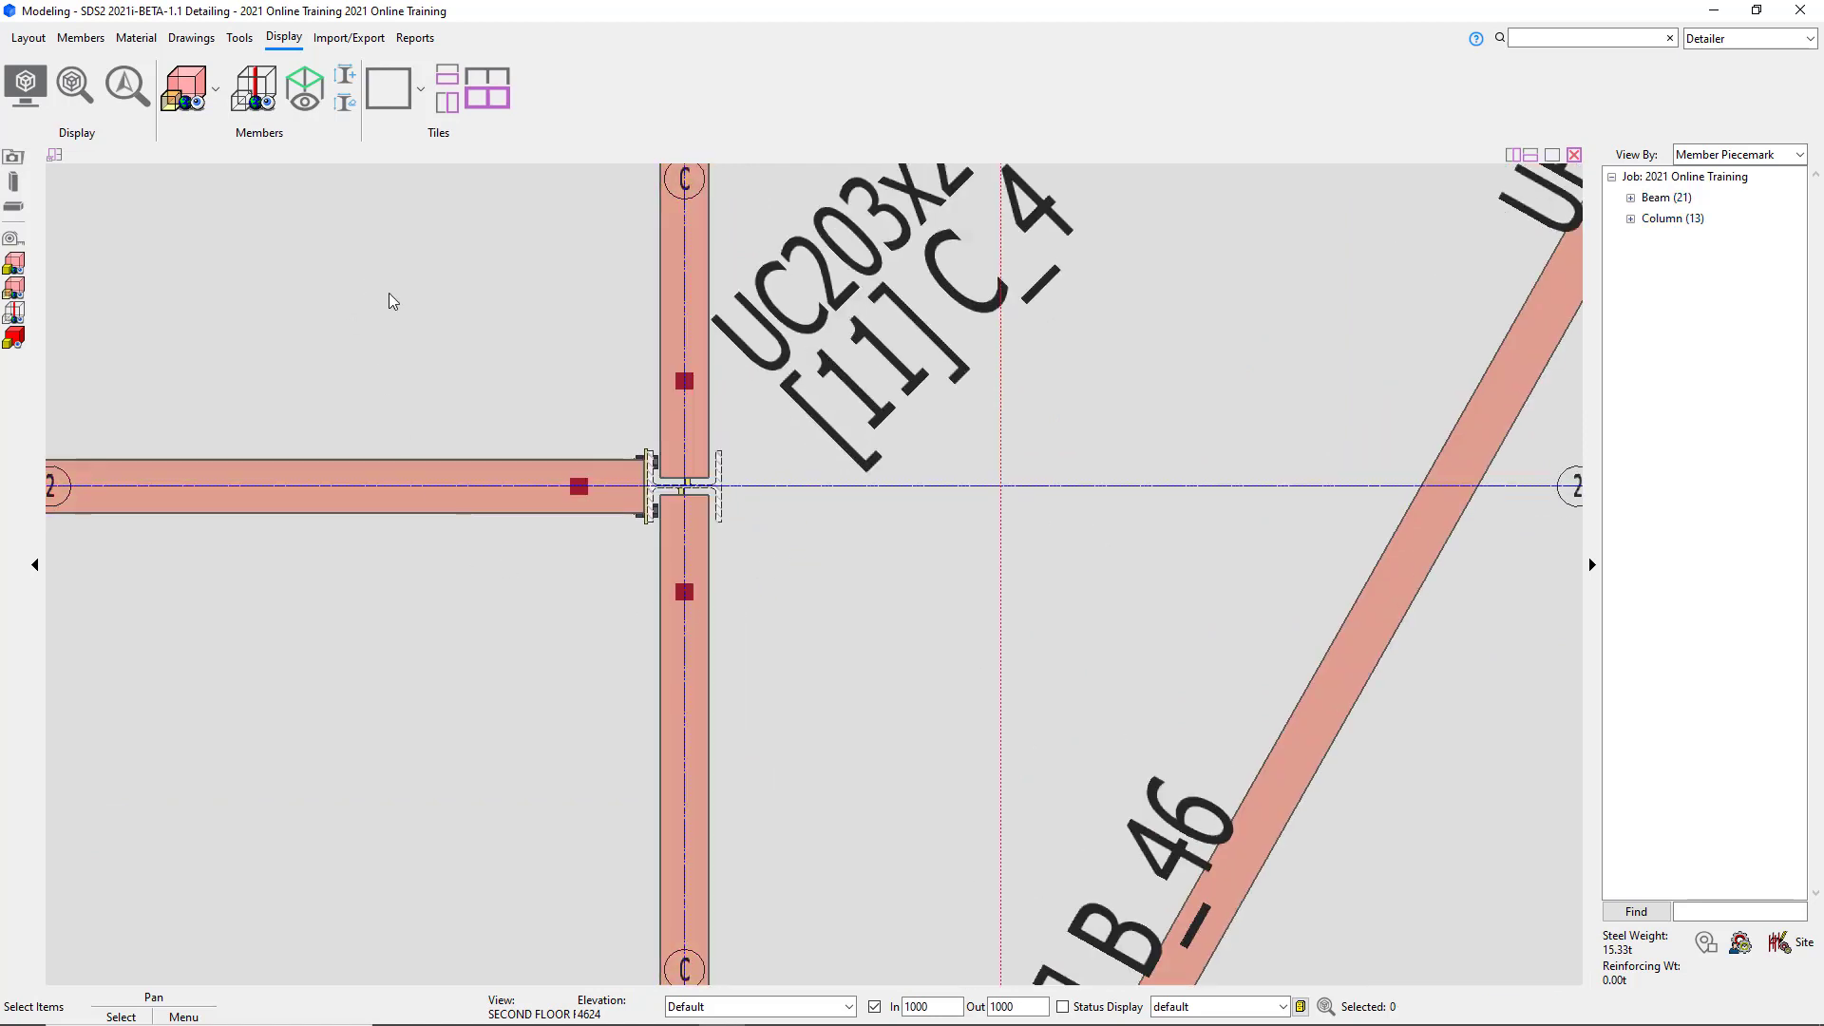
Select the items fully inside an enclosing area around column C_4, repeat with a tighter area excluding the beam end markers, and clear the selection.
drag(385, 288, 779, 652)
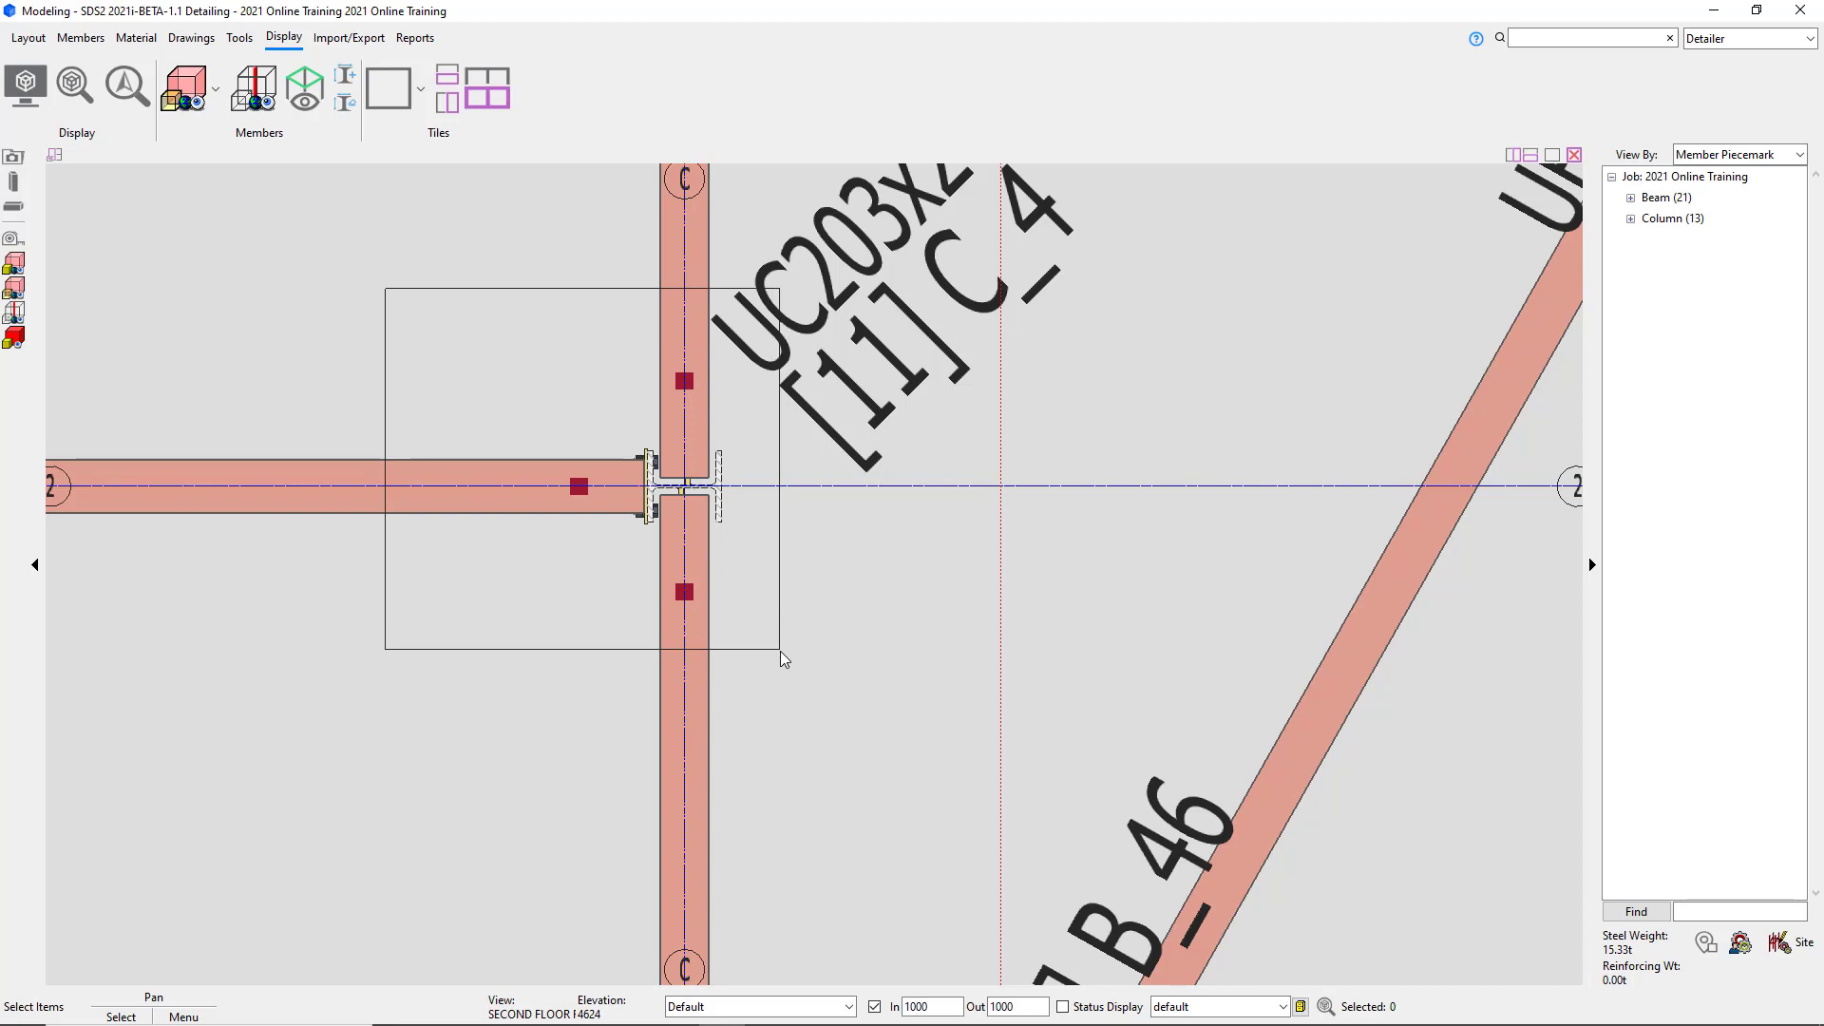
drag(781, 654, 781, 654)
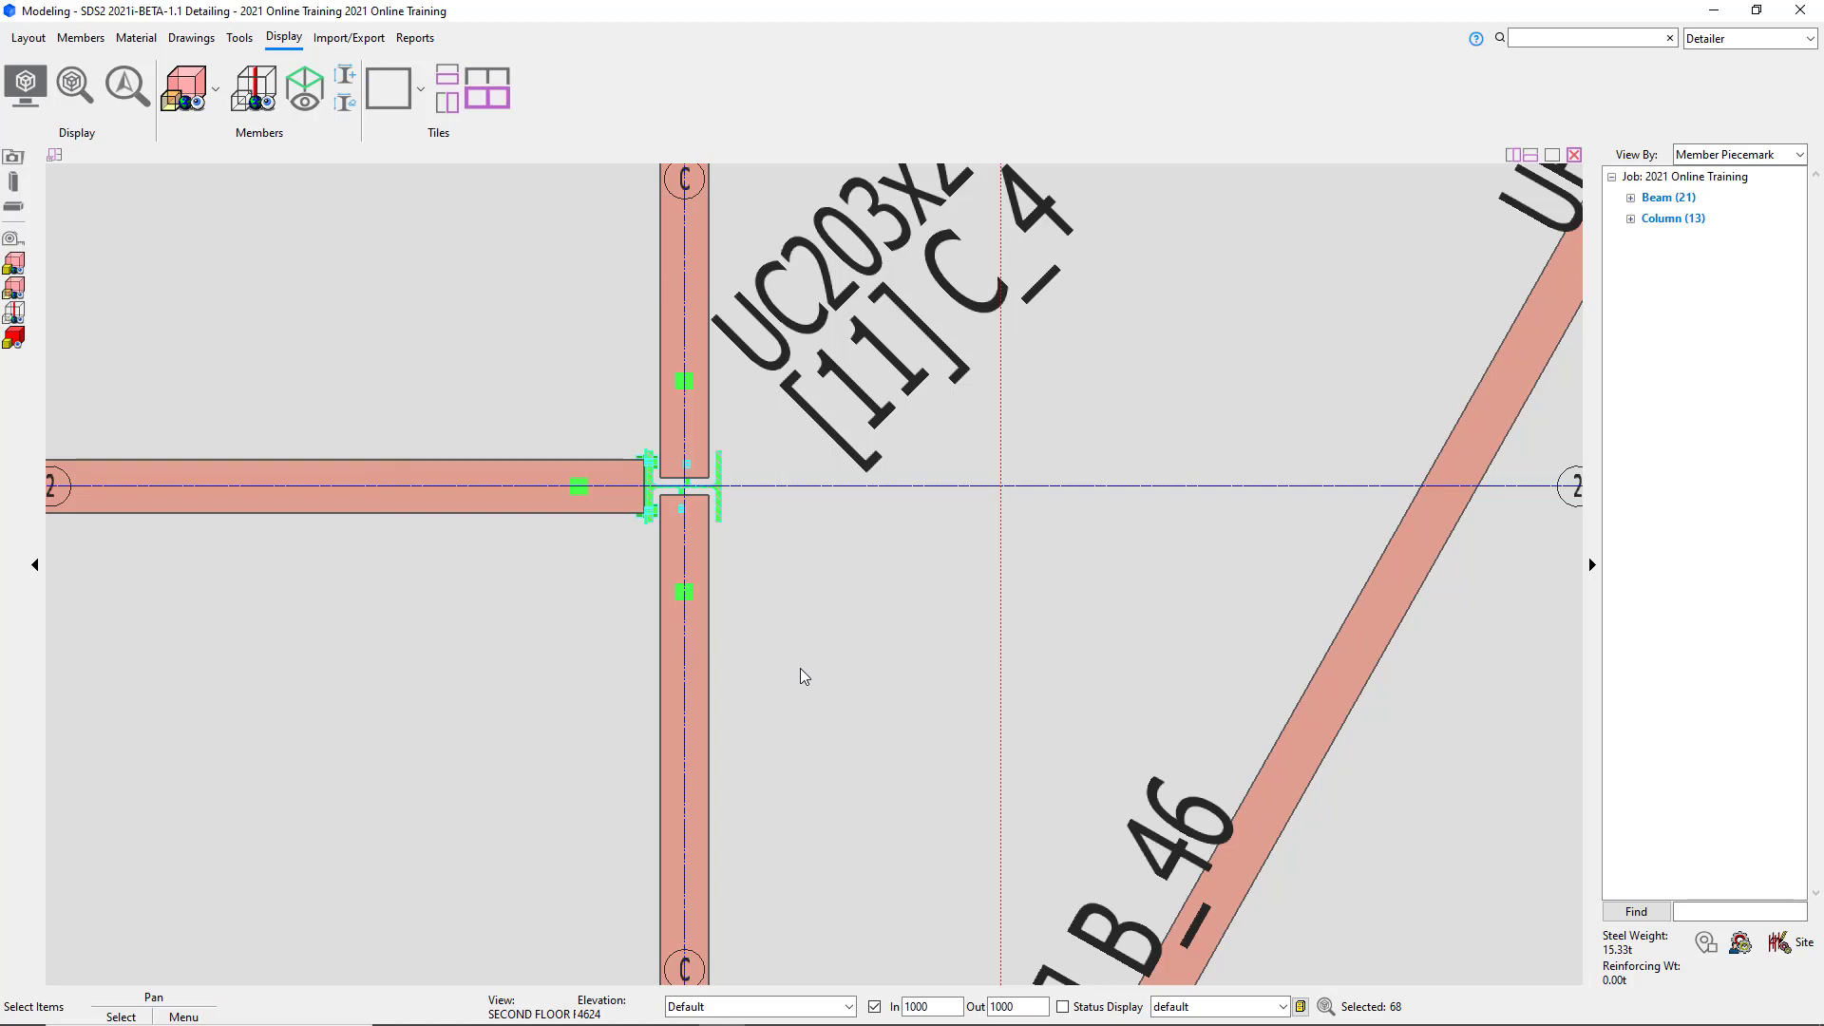
click(800, 668)
scroll(716, 540, up, 2)
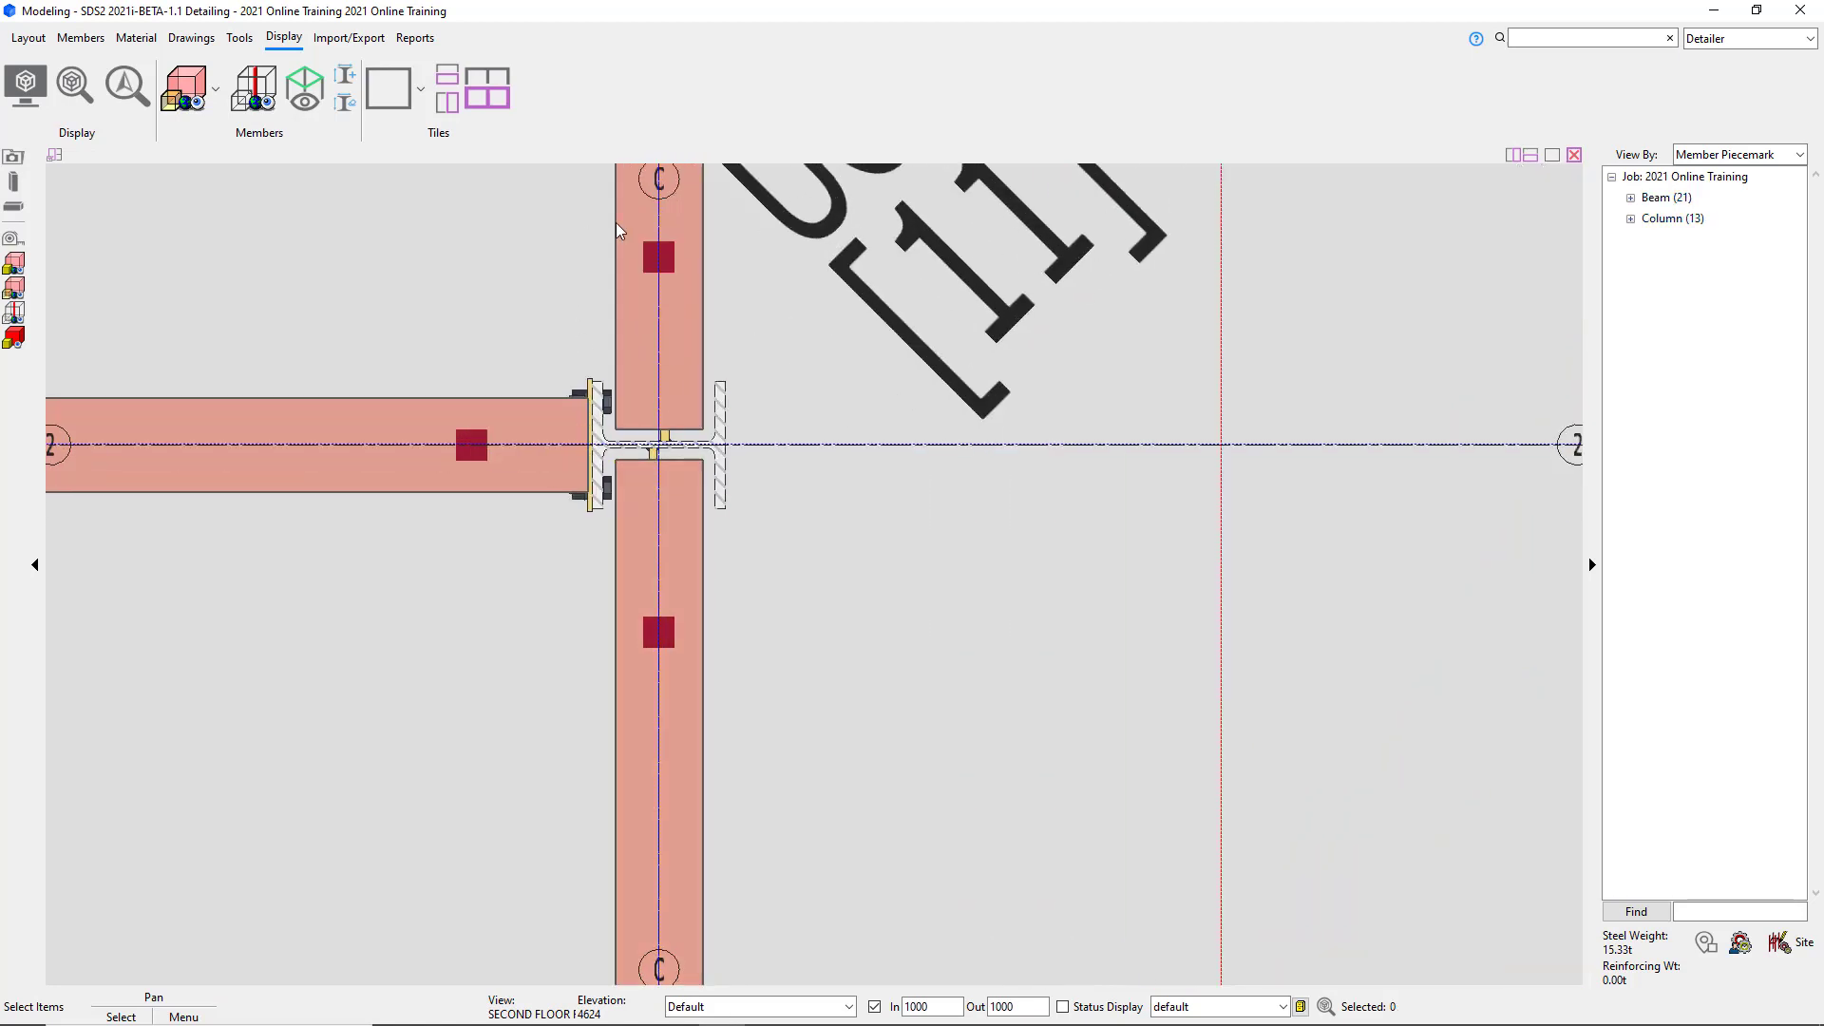
drag(534, 338, 795, 586)
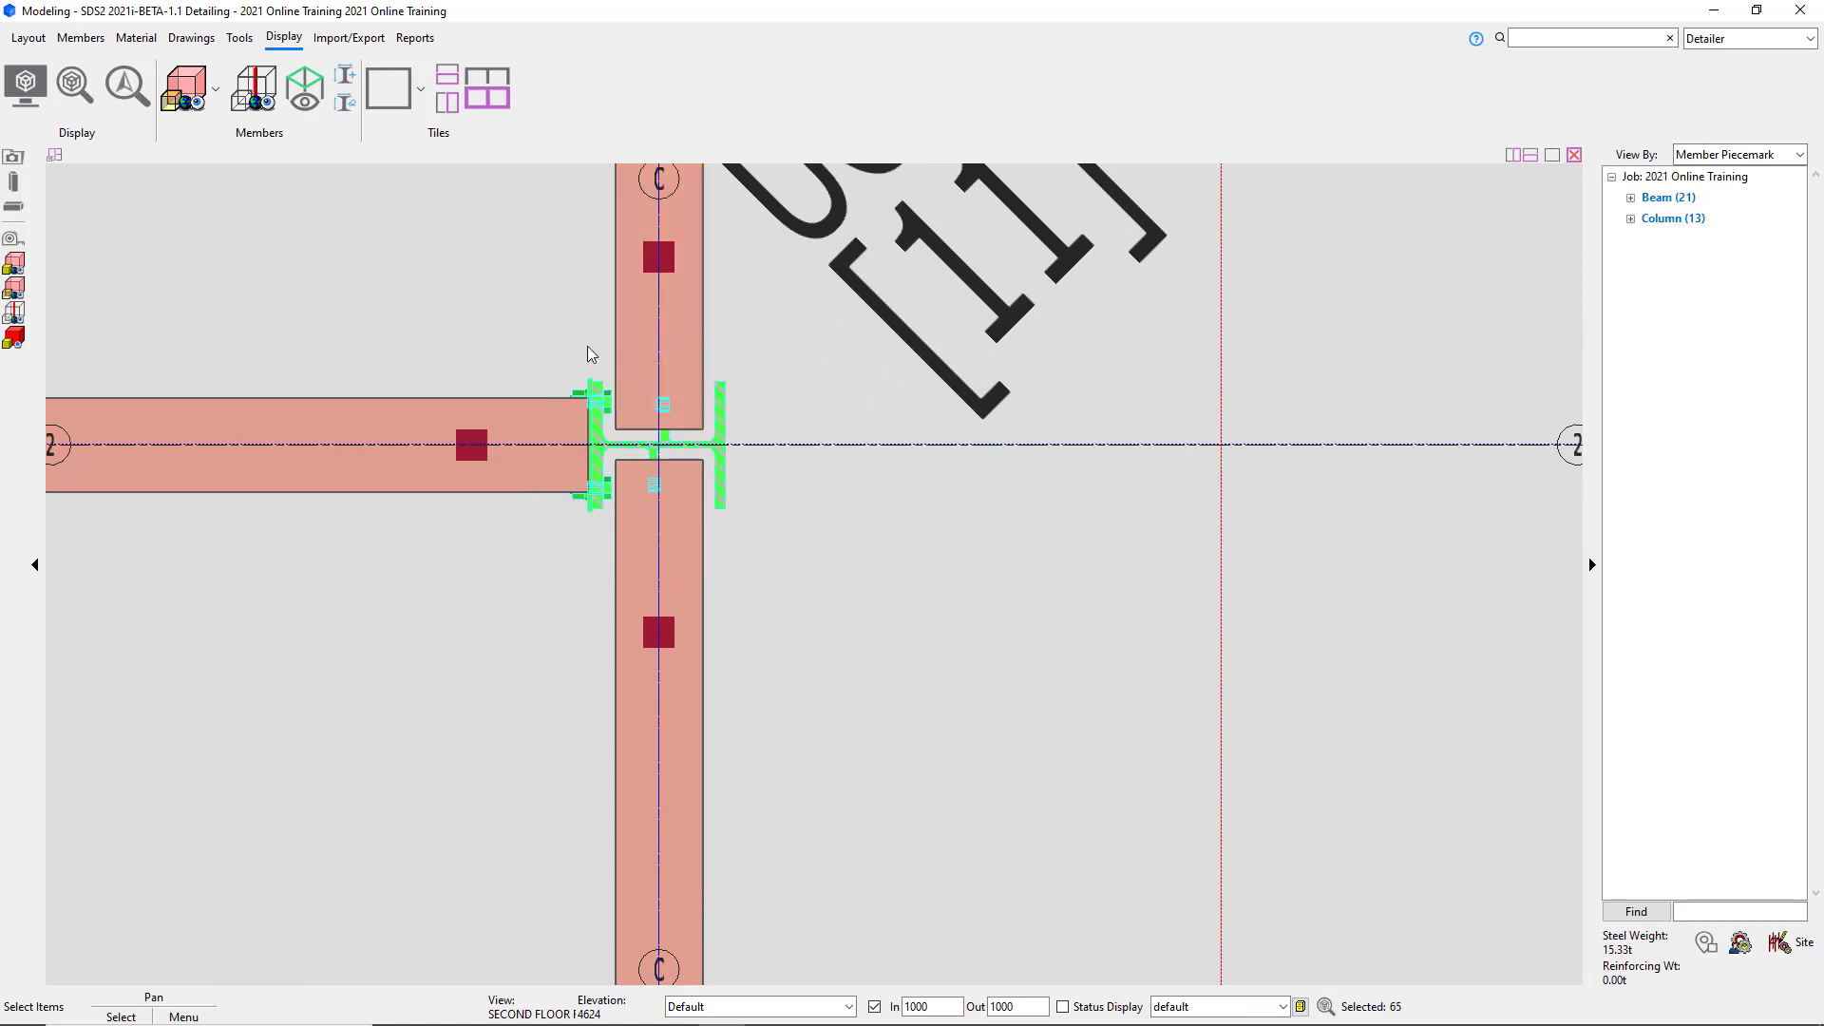
click(763, 559)
Compare a crossing area with an enclosing area drawn tightly around column C_4, clearing the selection after each.
drag(785, 566, 536, 333)
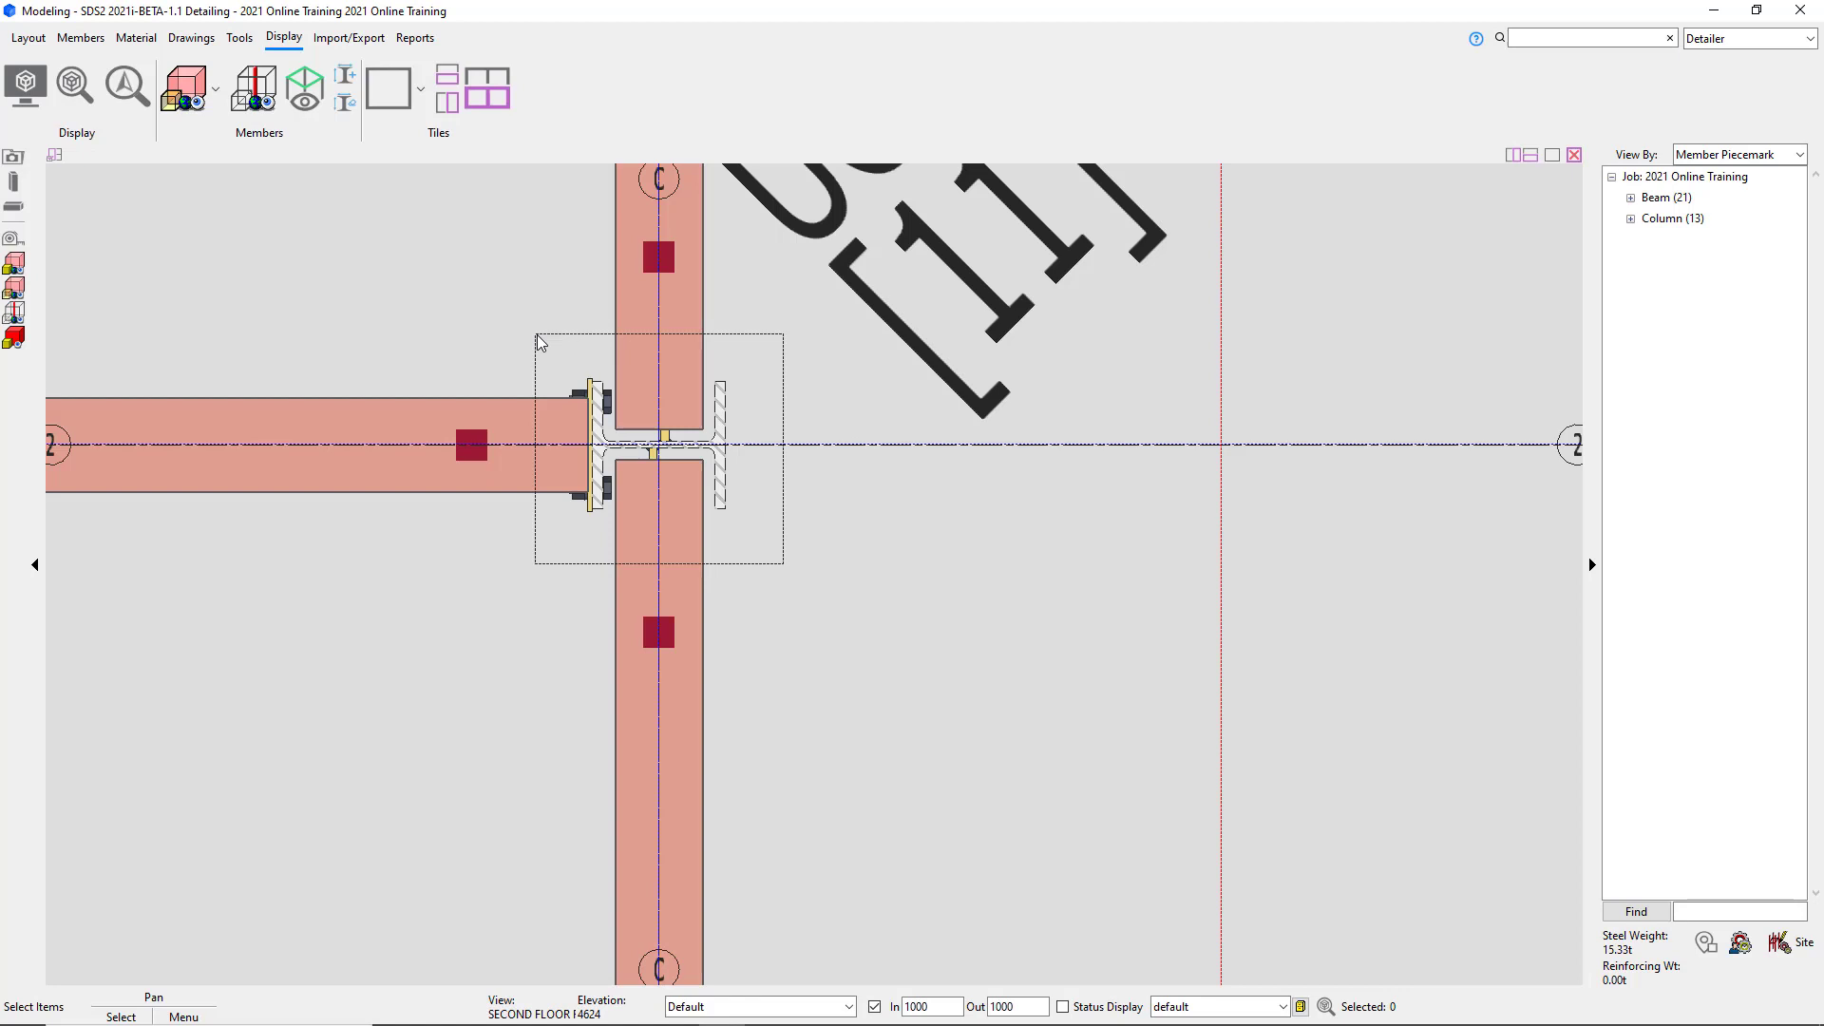
drag(538, 335, 537, 335)
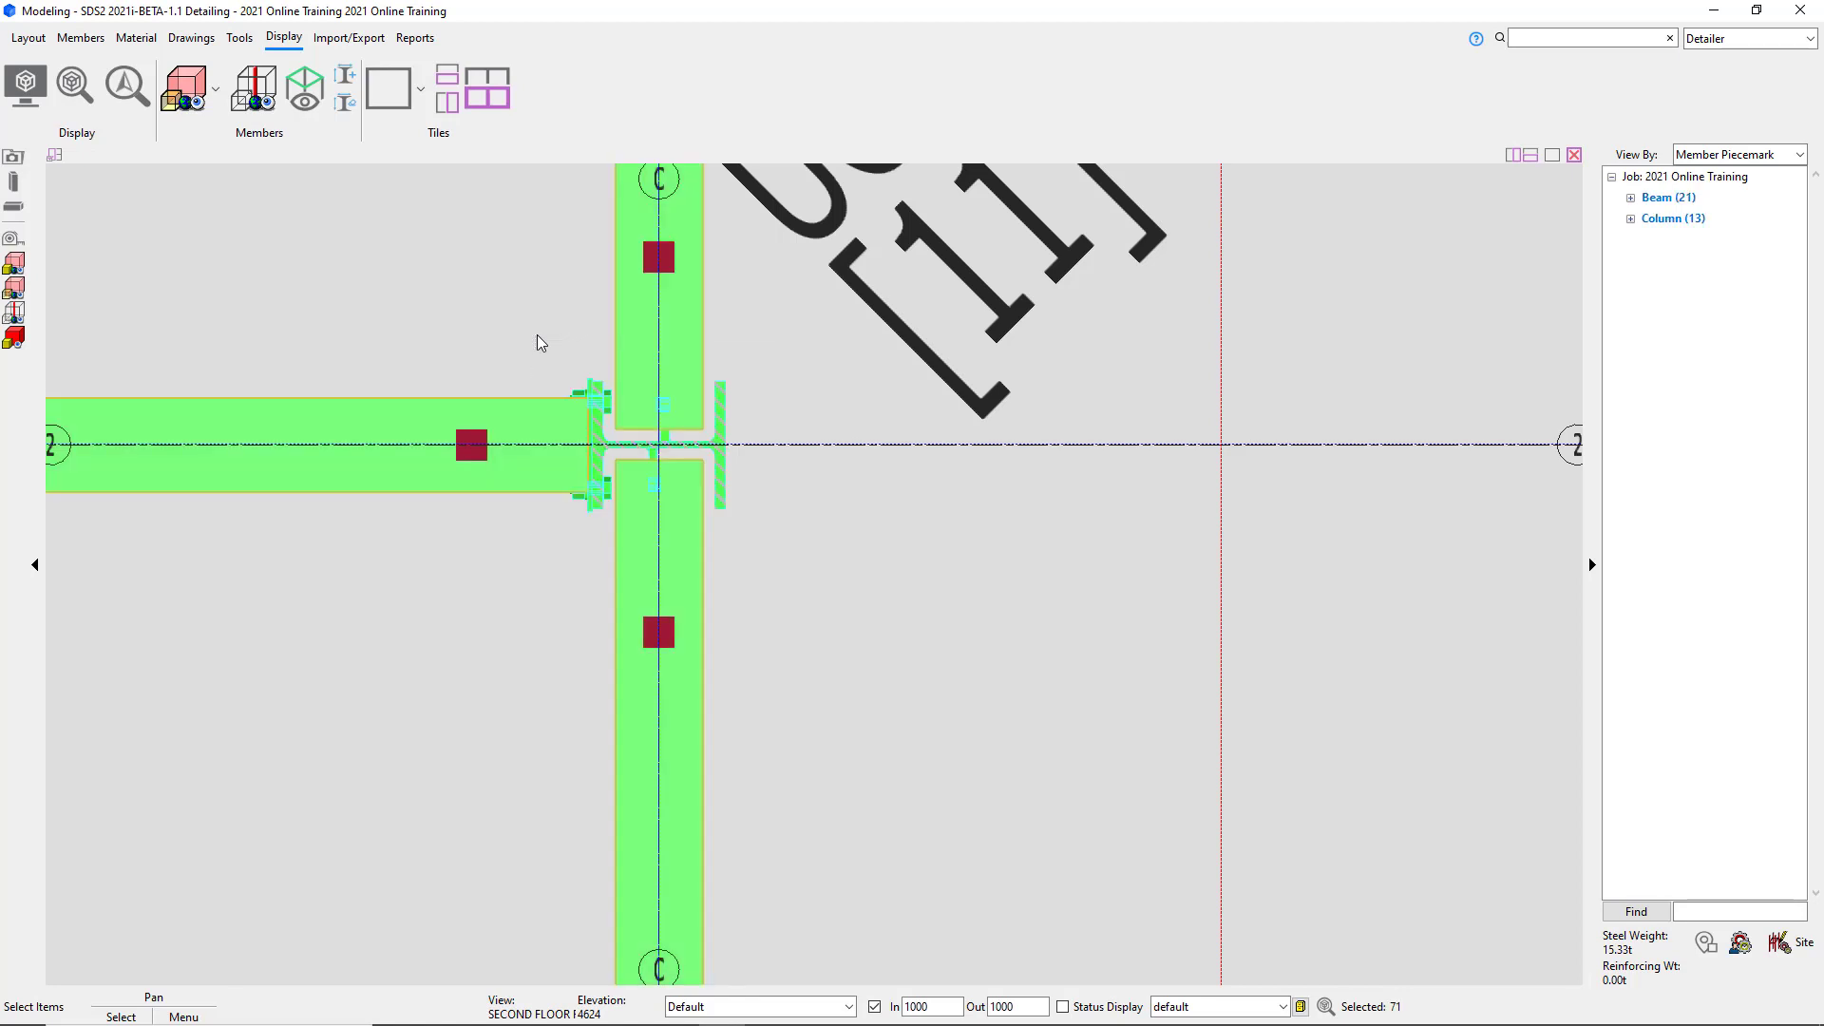
click(768, 510)
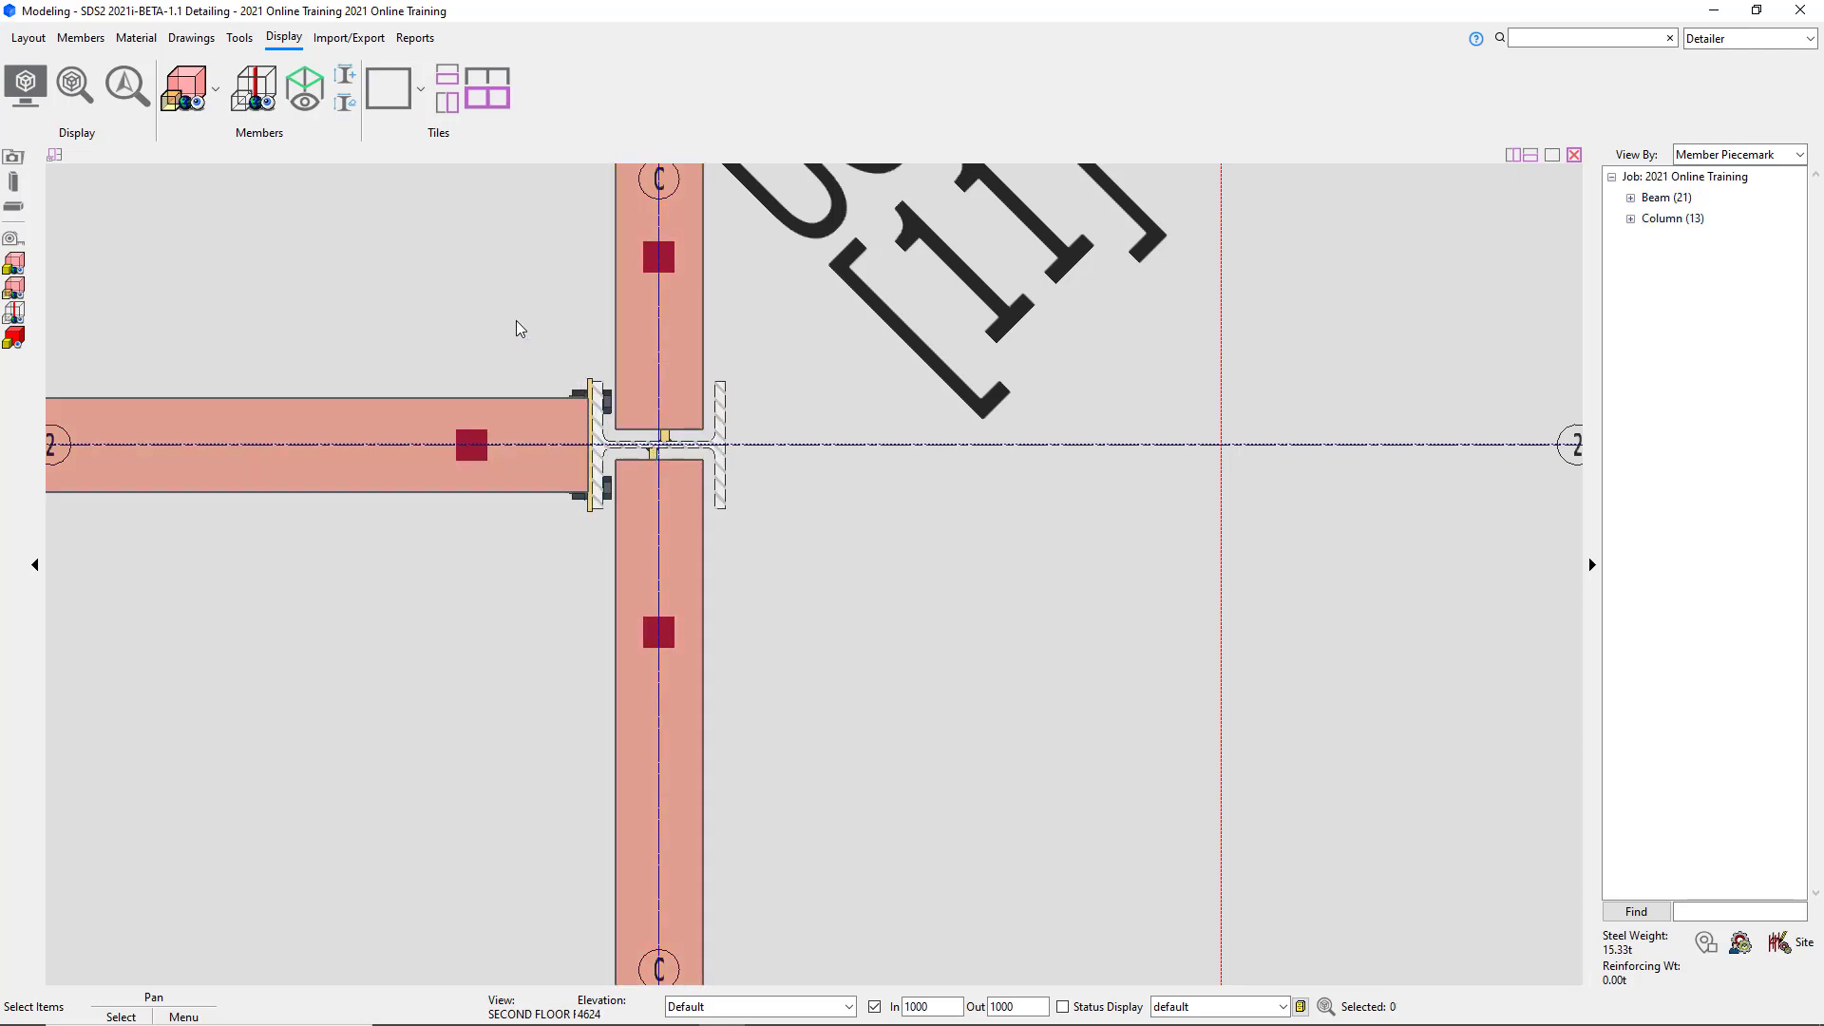
drag(516, 321, 798, 571)
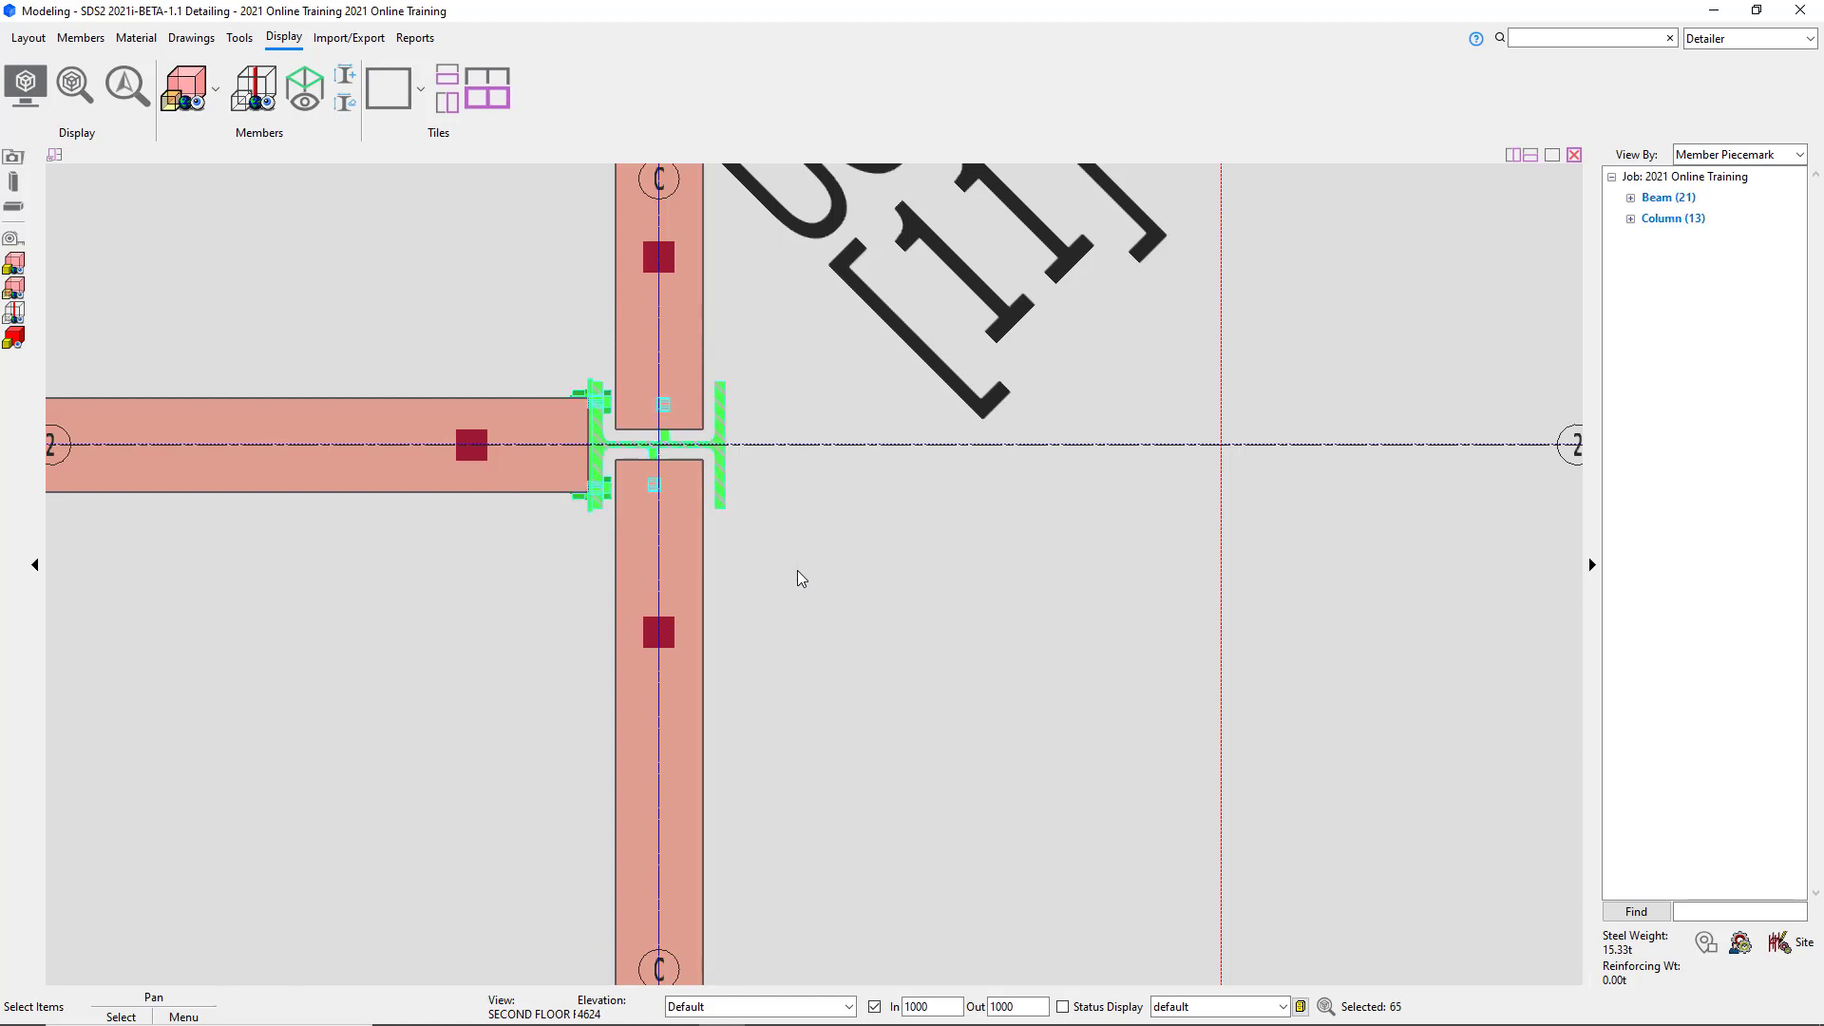
click(857, 555)
scroll(804, 645, down, 5)
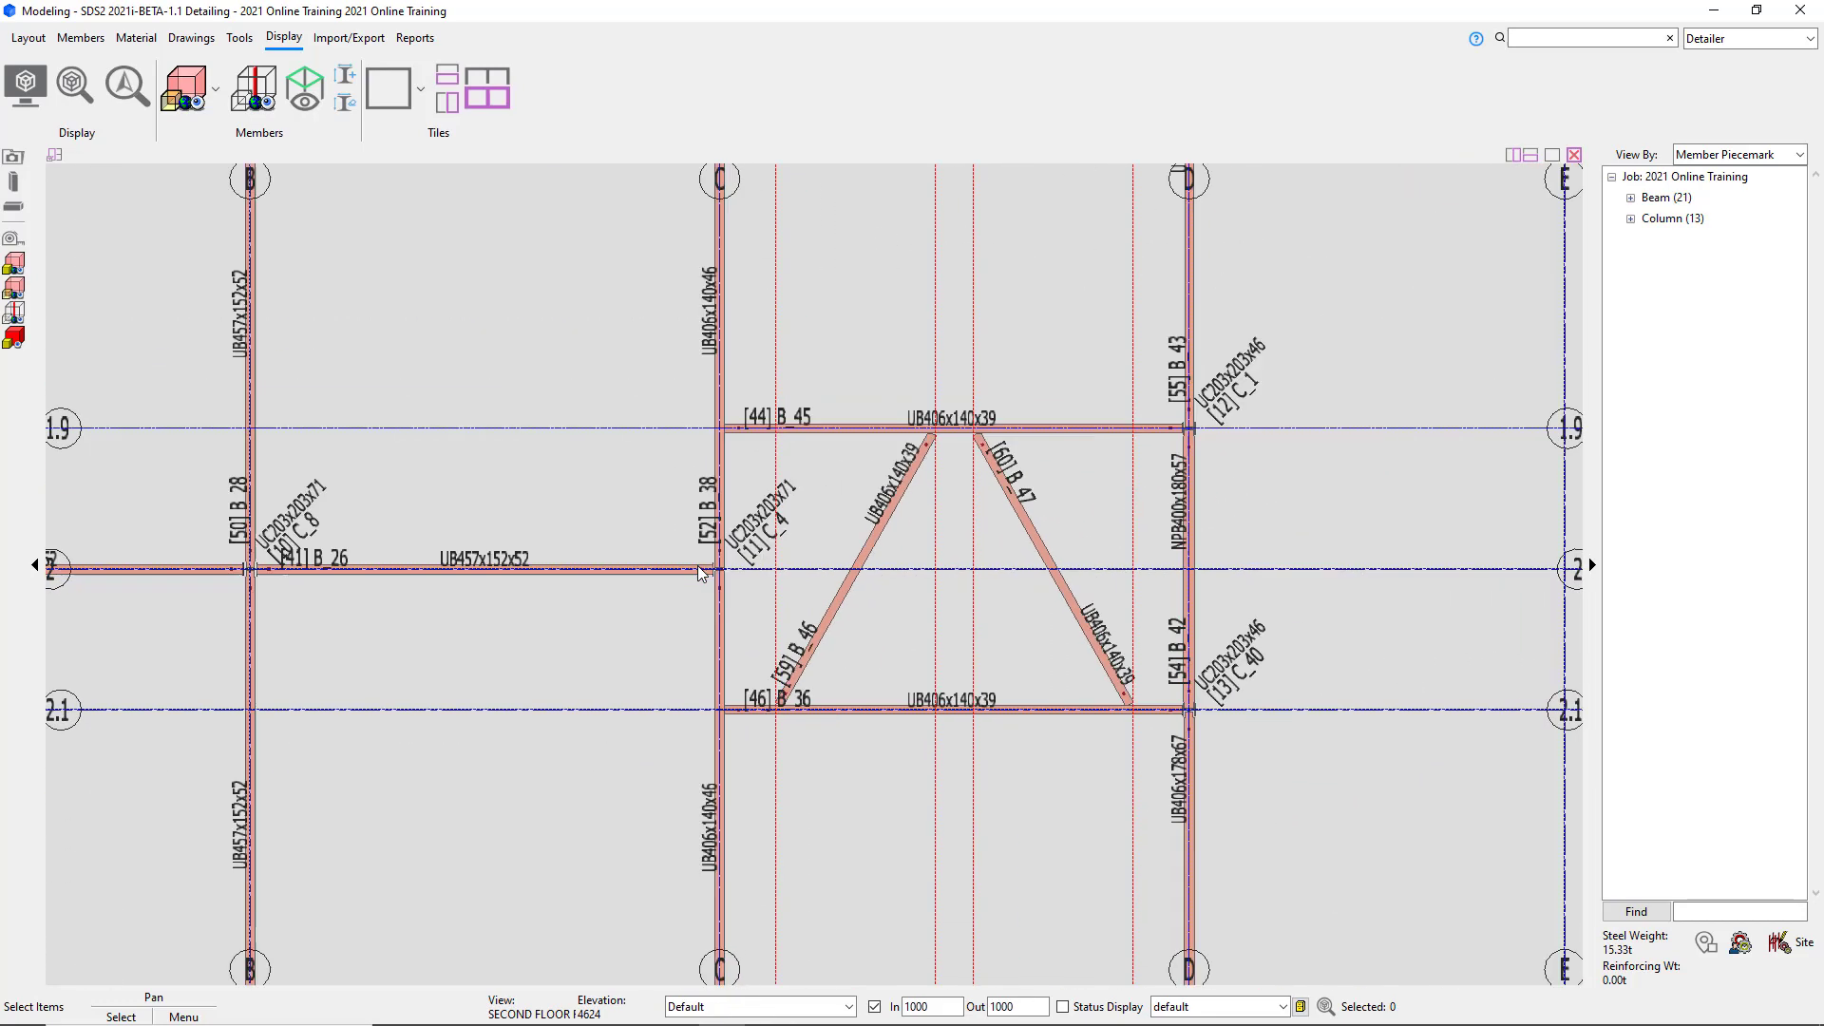
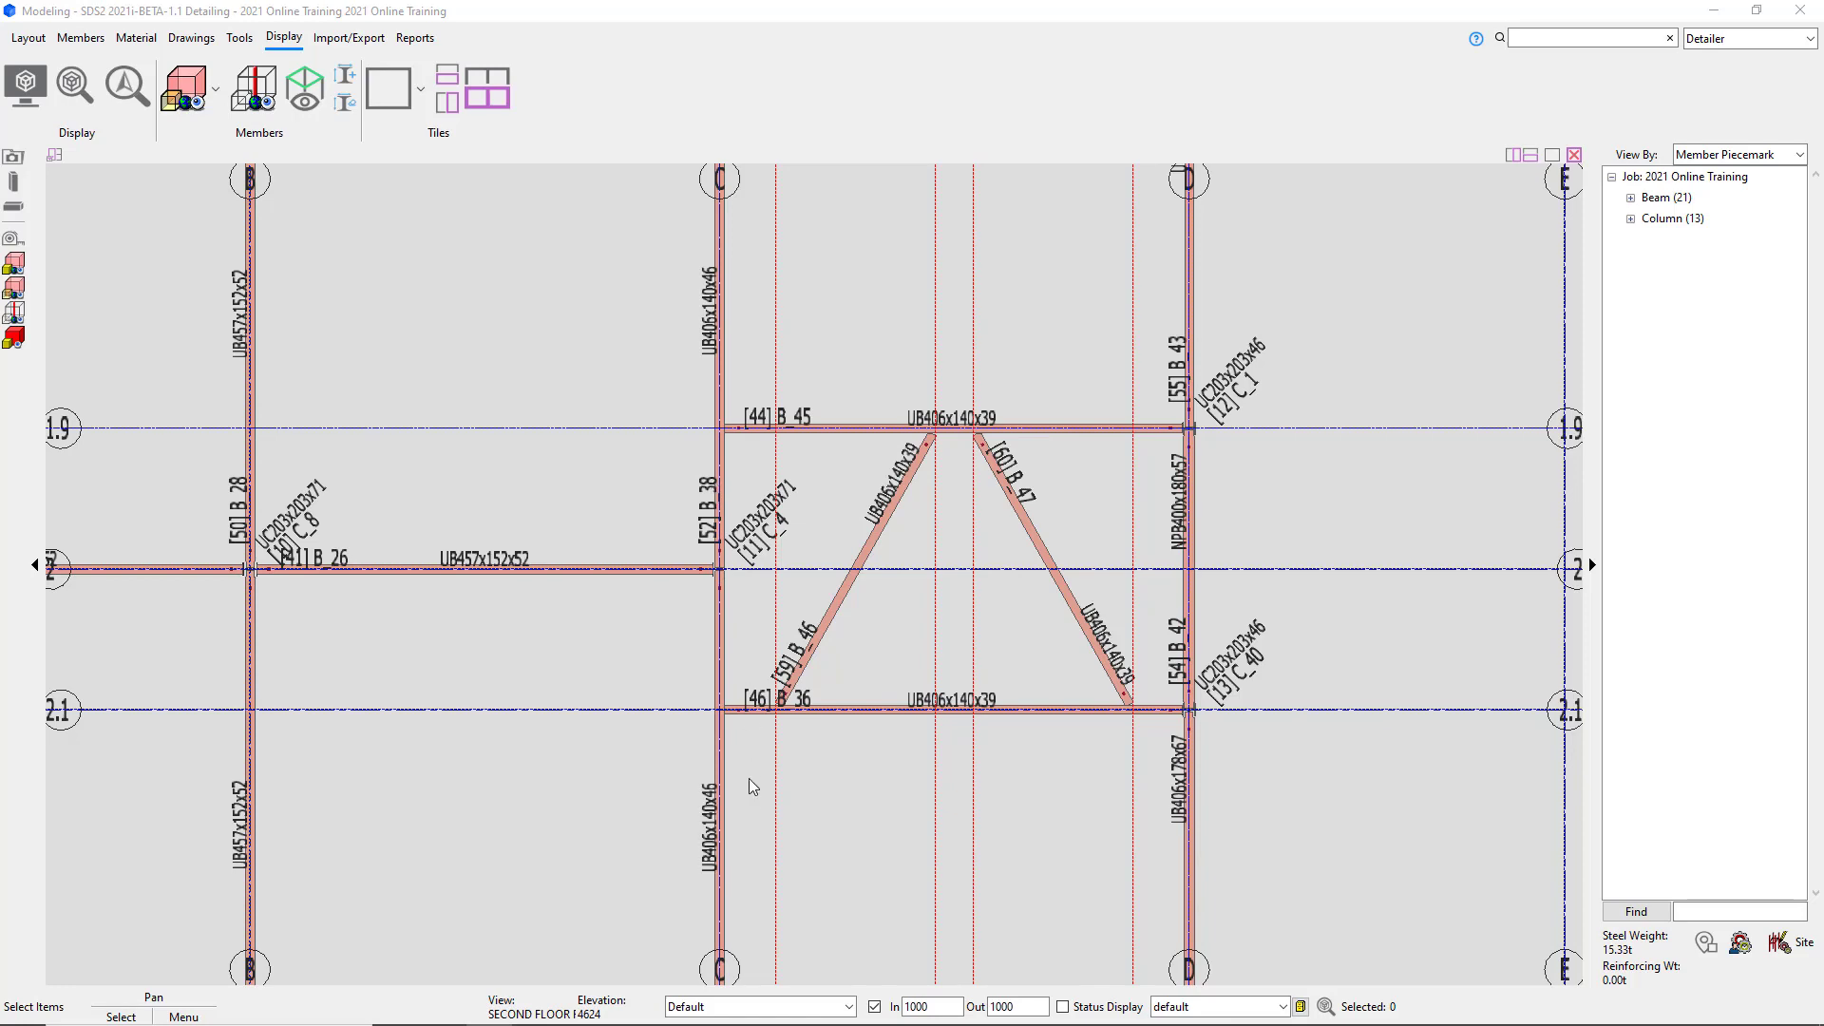
Examine the beam joint at grids C and 2.1 and the UB457x152x52 beam on grid 2 close up and from farther out.
scroll(716, 724, up, 1)
scroll(717, 724, up, 4)
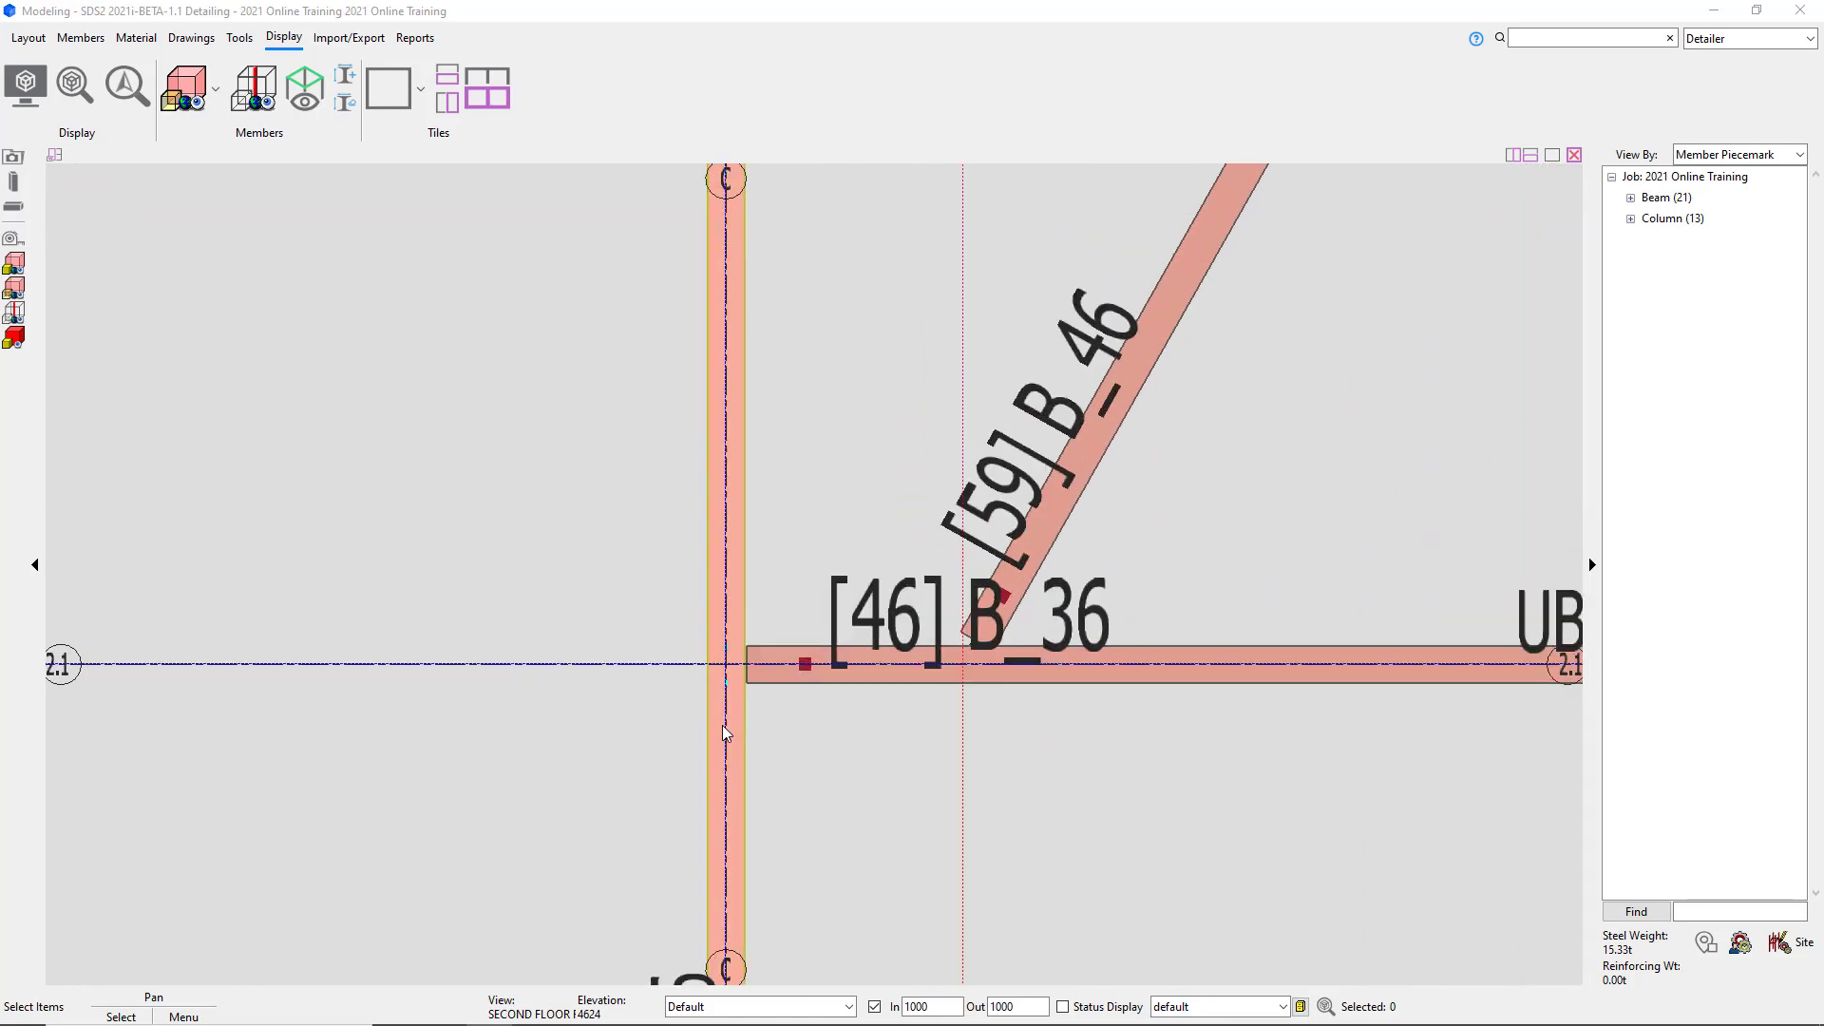
scroll(738, 664, up, 3)
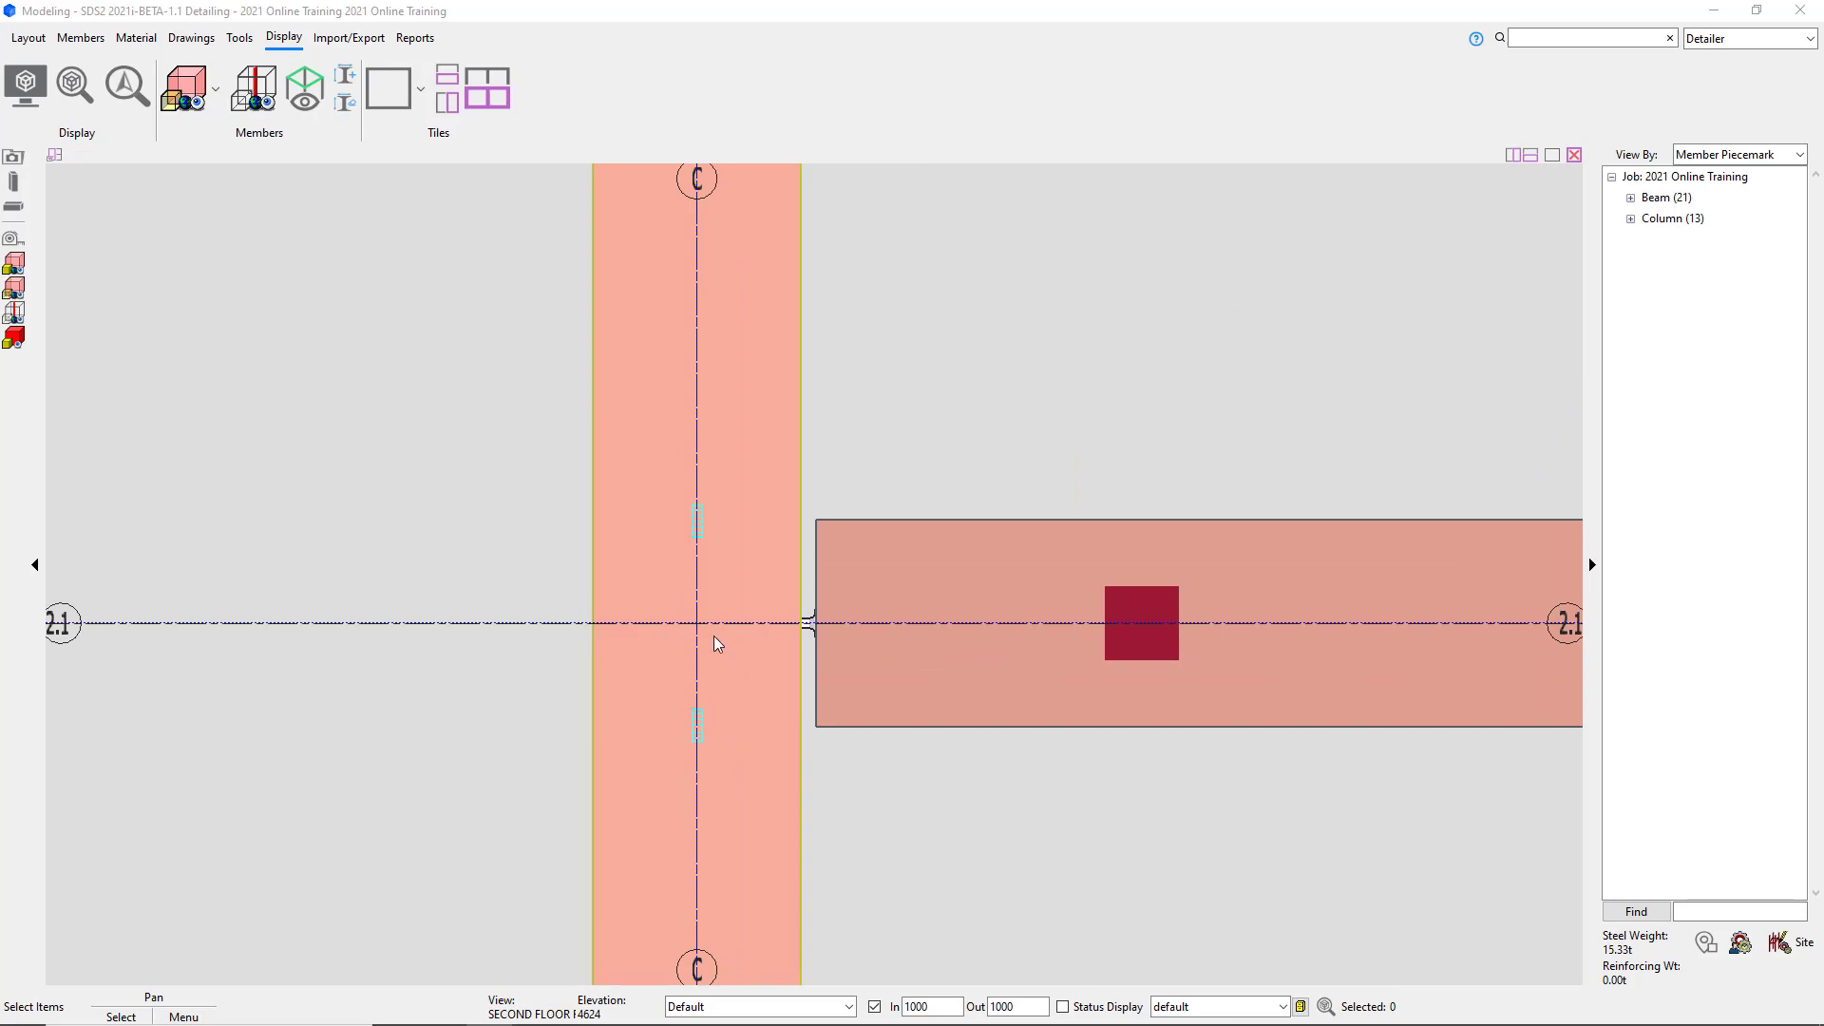
scroll(714, 635, down, 6)
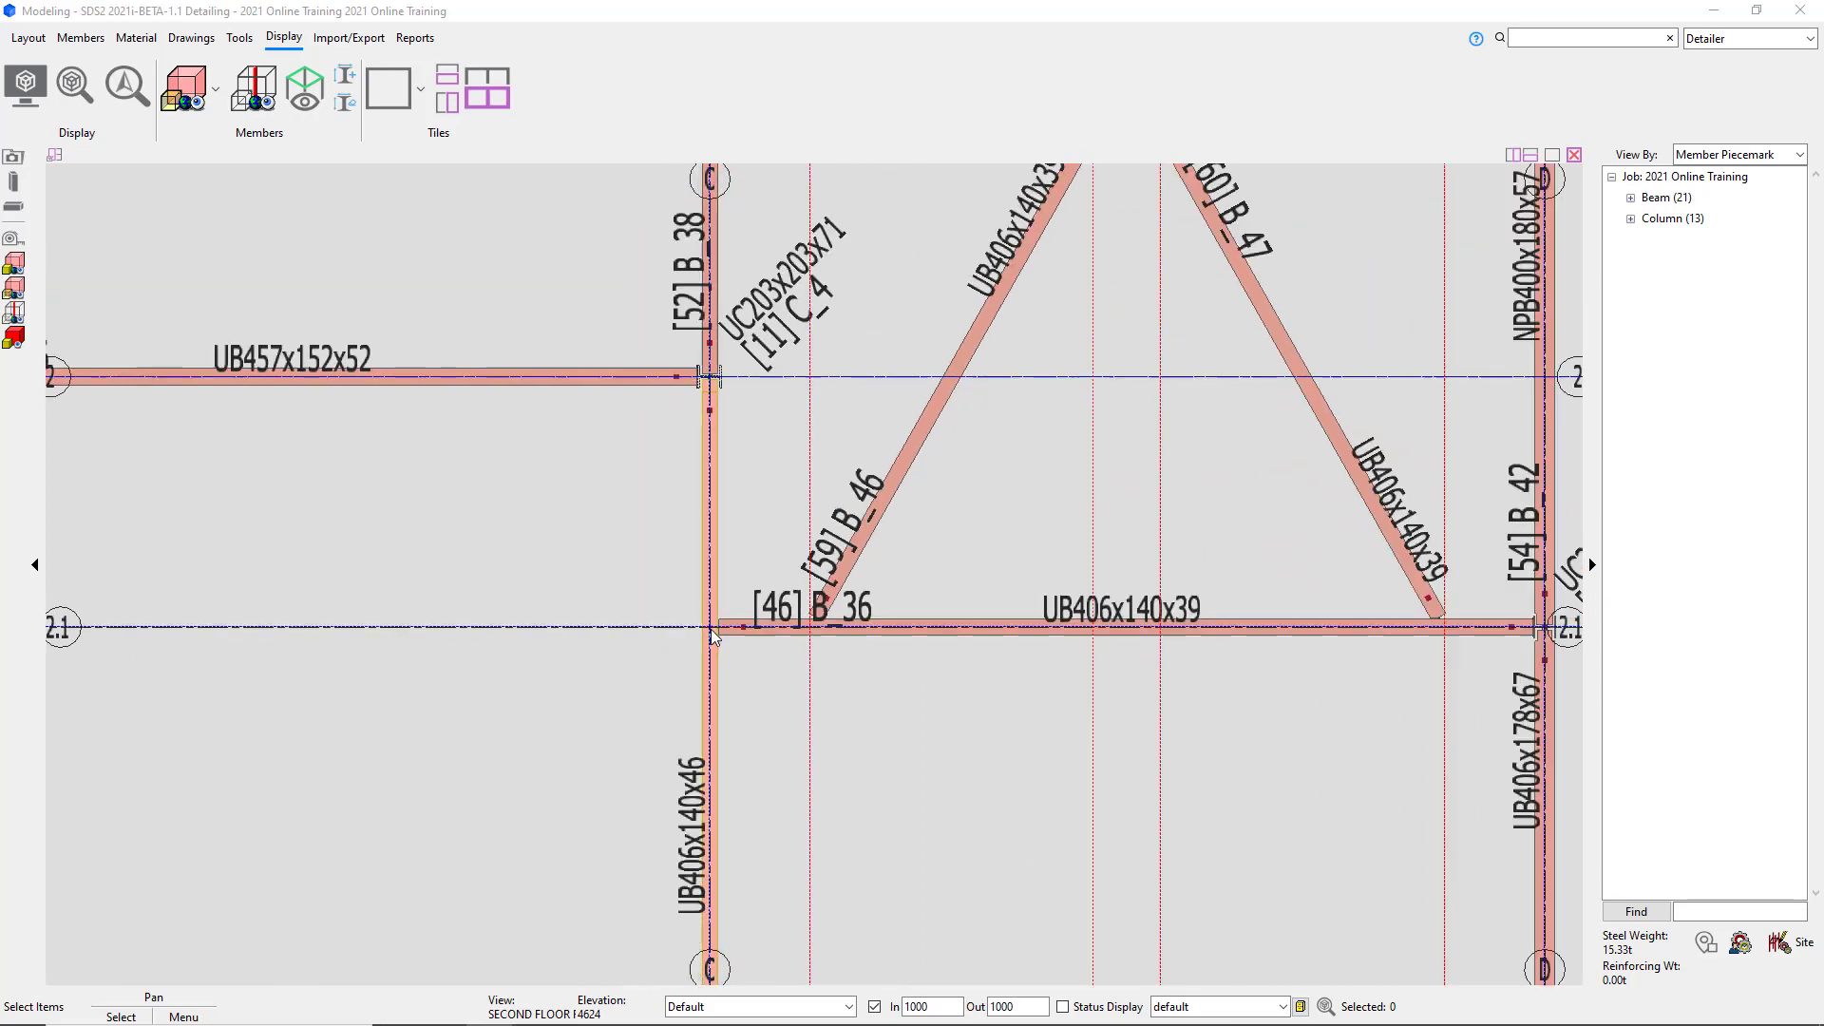
scroll(710, 629, down, 3)
scroll(705, 651, up, 4)
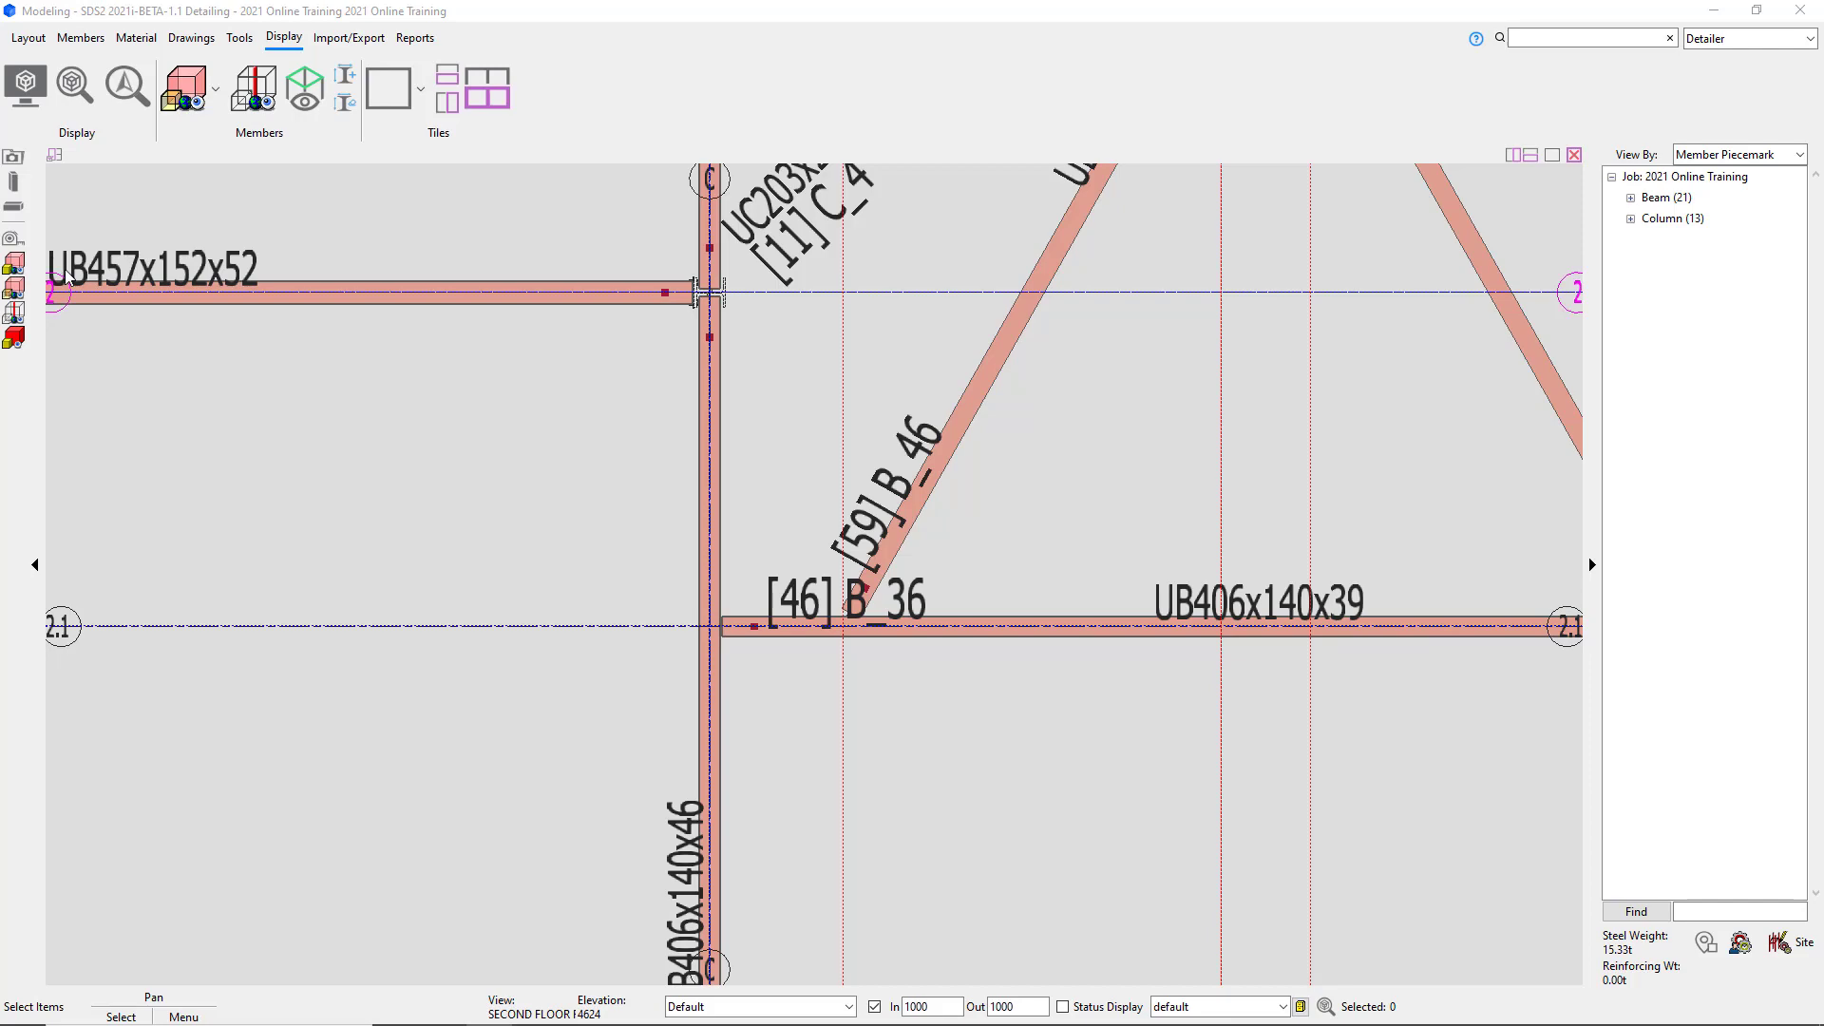
scroll(65, 270, up, 3)
scroll(120, 337, up, 4)
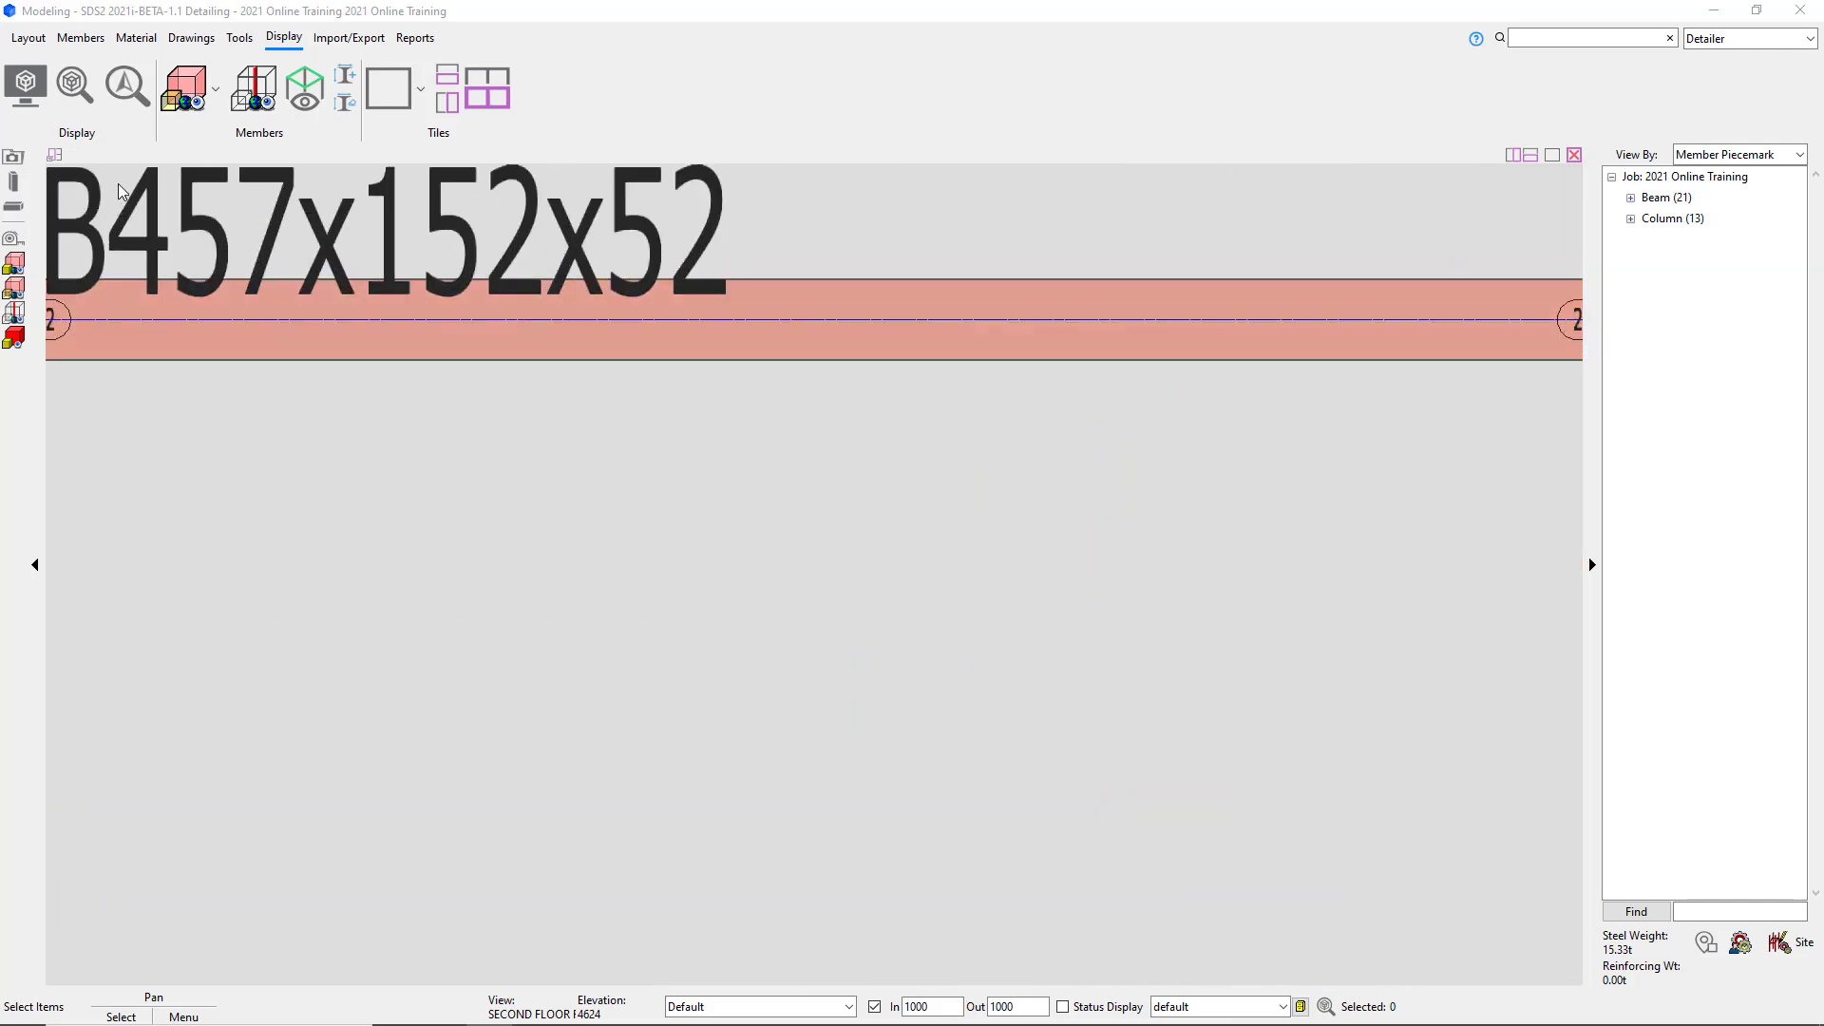
Examine the plan close up and from farther out, from the grid 2 beam to the joints at A-1 and D-2.1.
scroll(429, 513, down, 1)
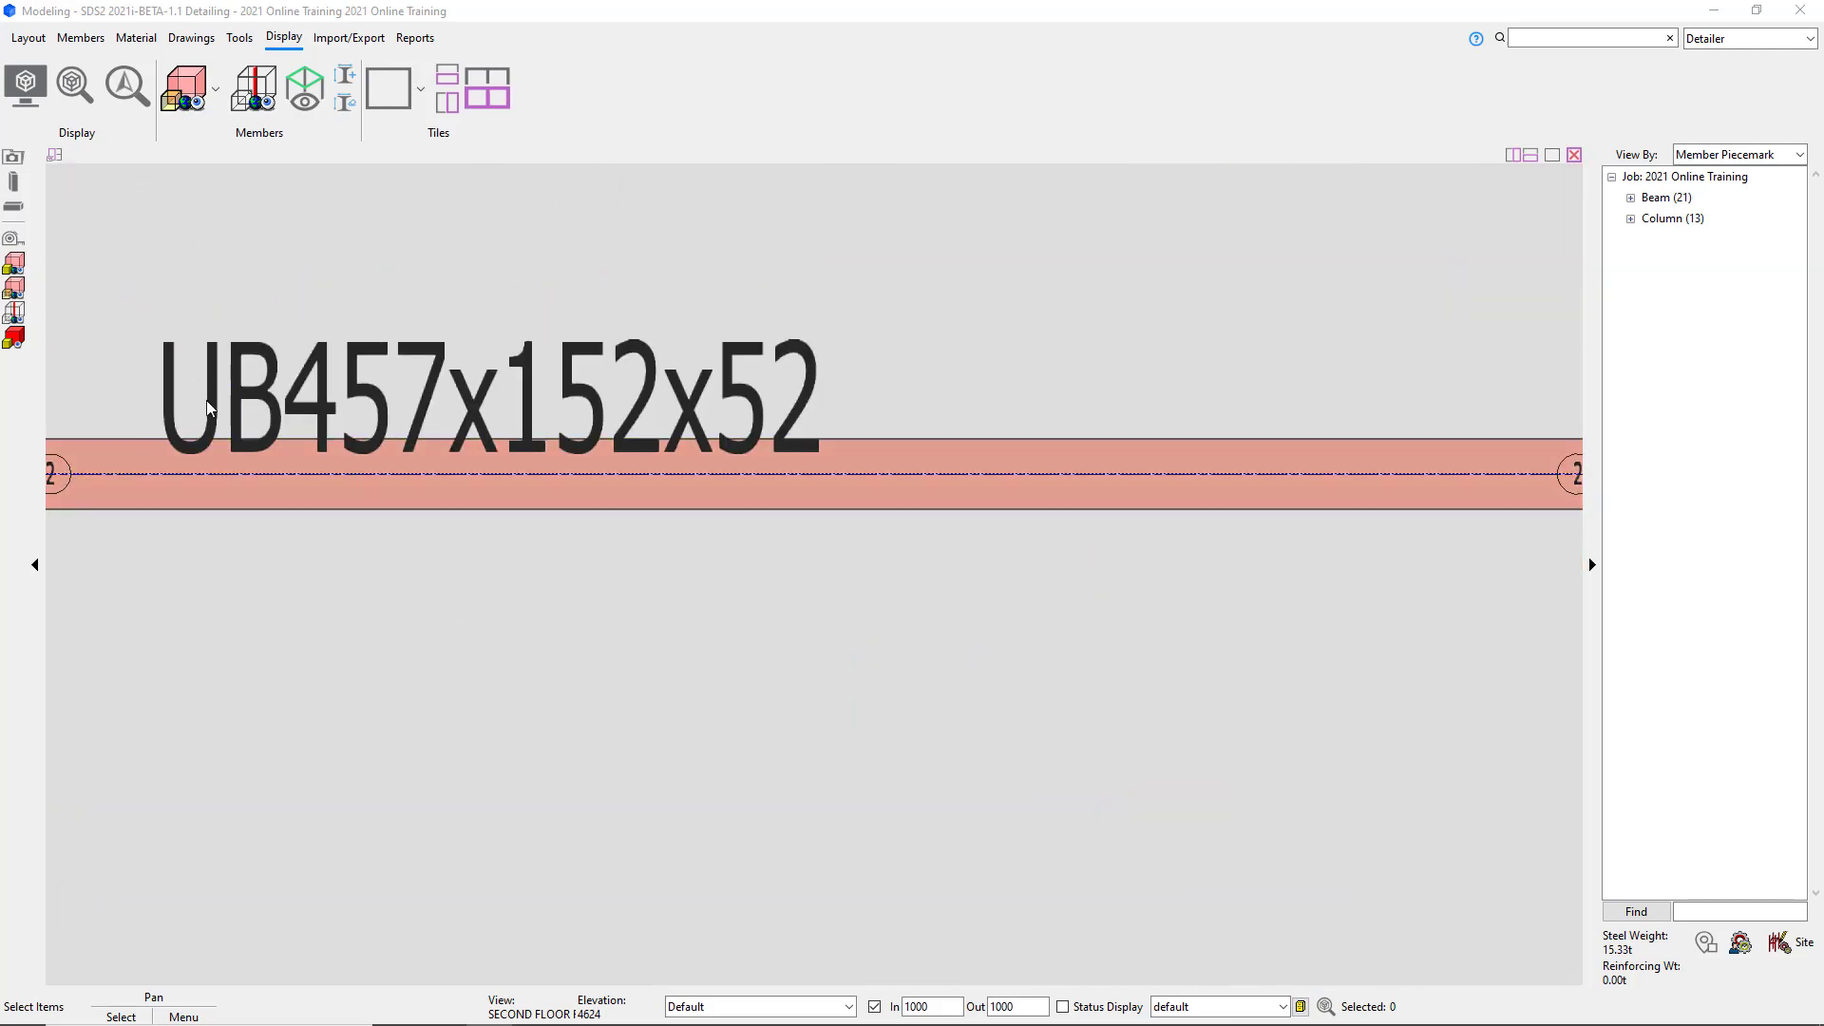
scroll(237, 409, up, 1)
scroll(238, 413, down, 1)
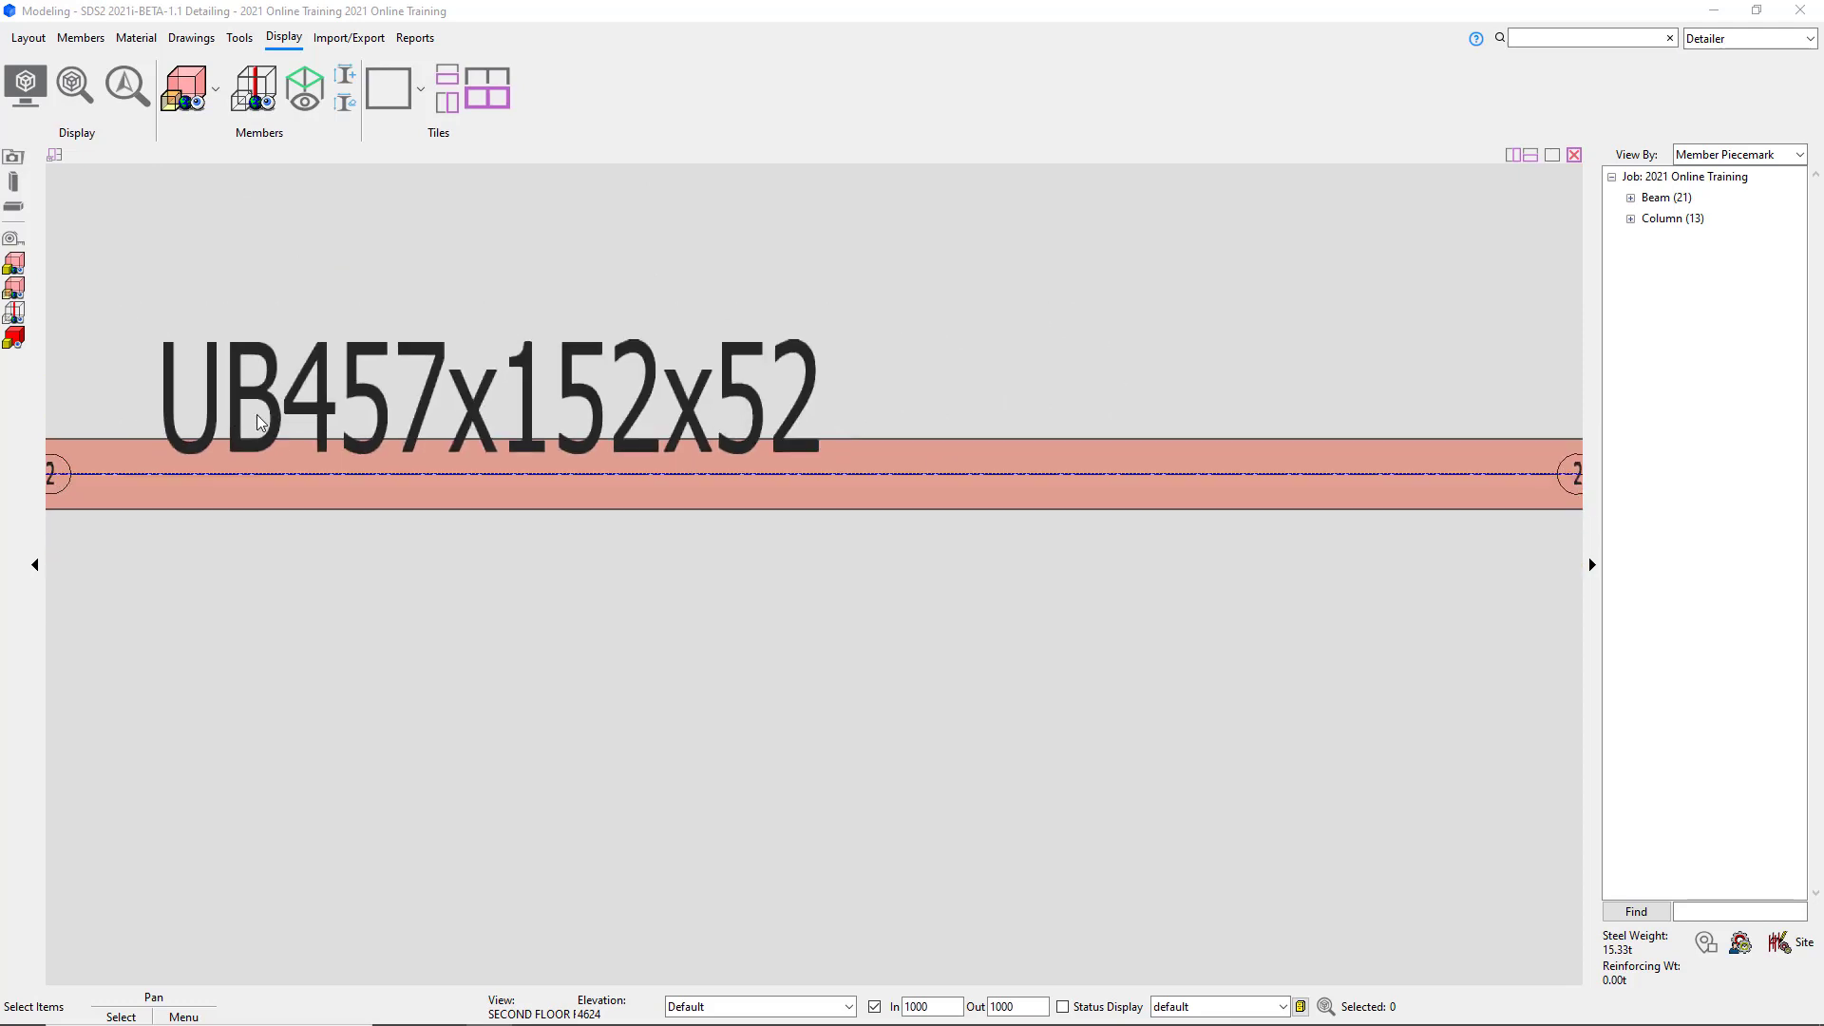
scroll(258, 420, down, 4)
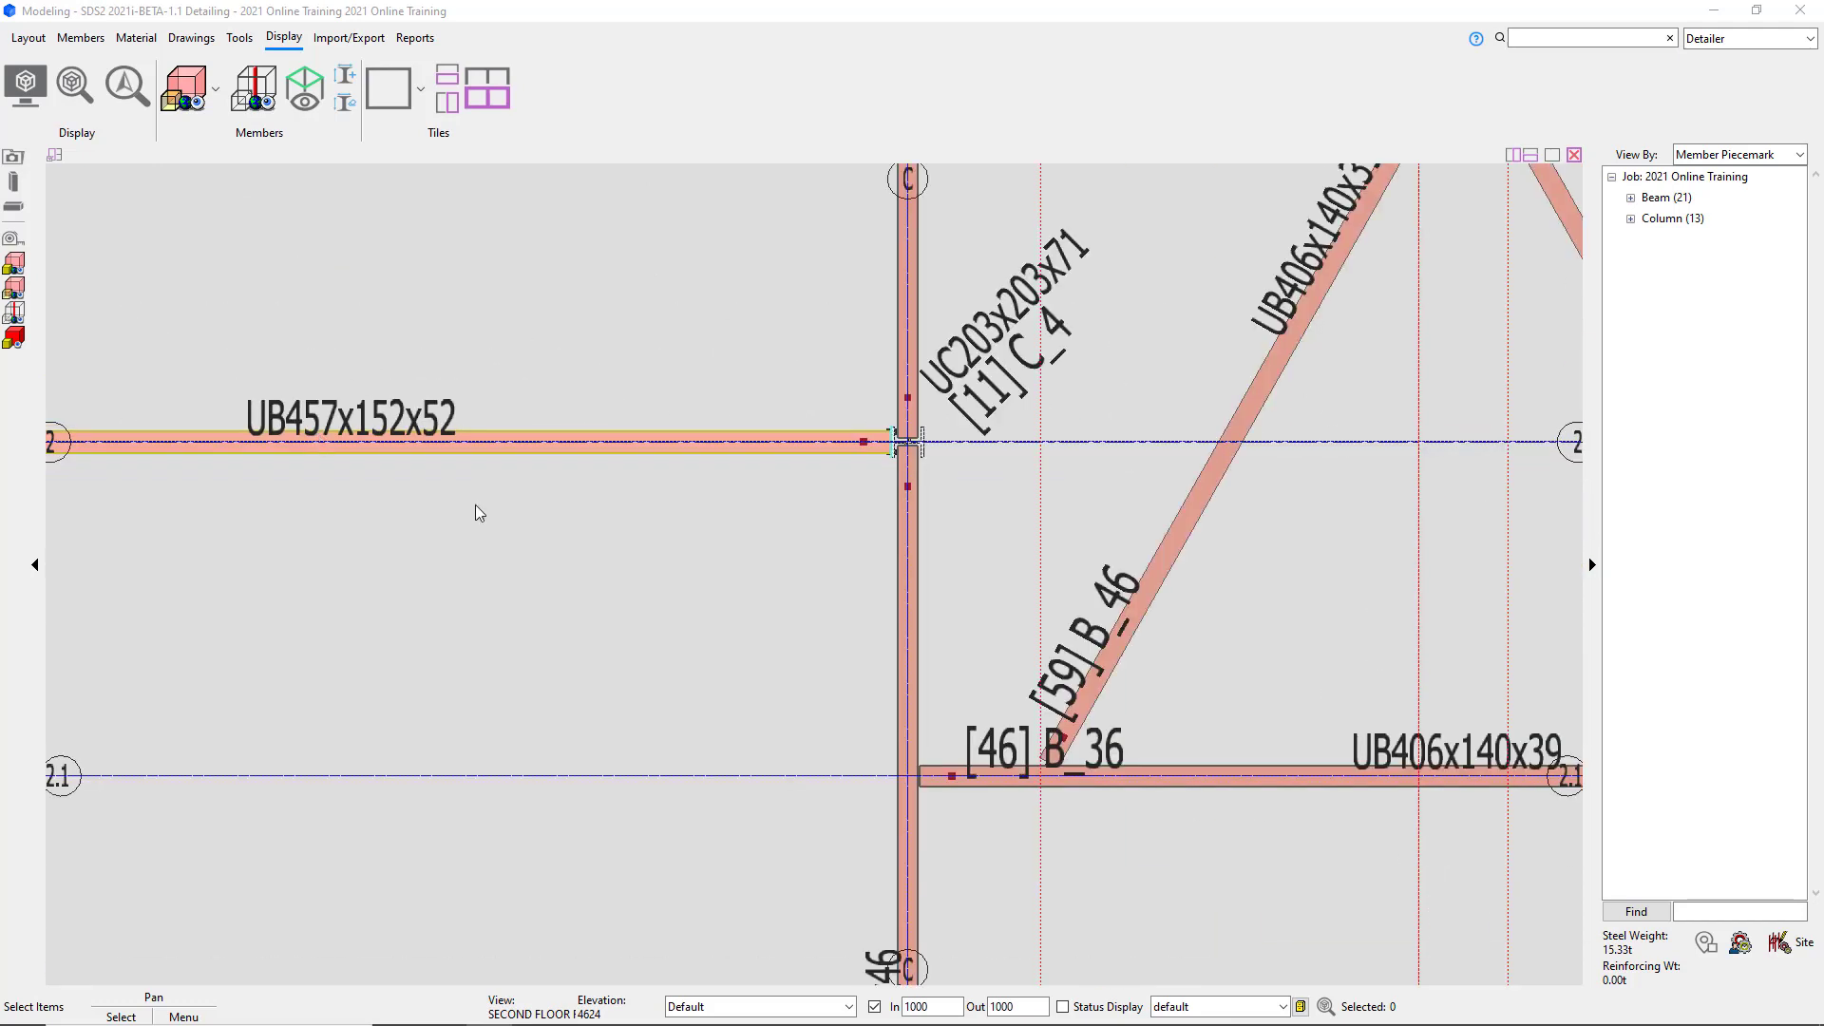
scroll(1462, 585, down, 5)
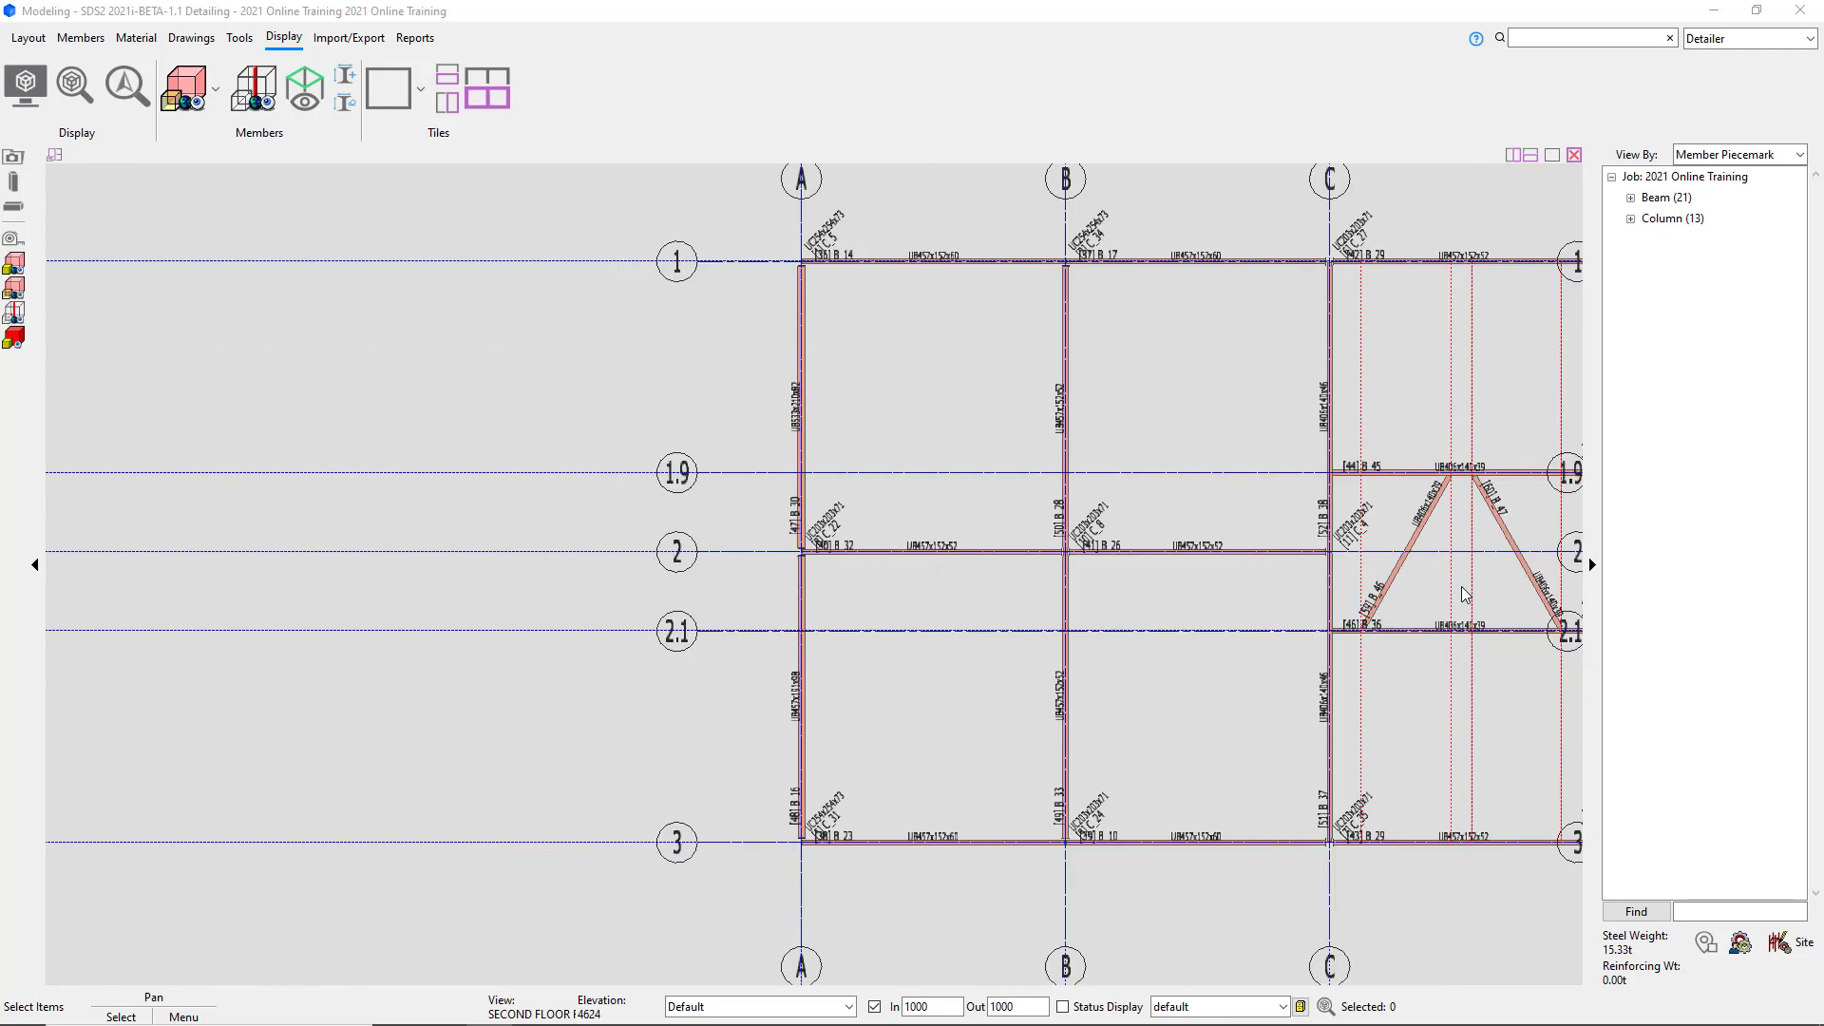
scroll(783, 249, up, 6)
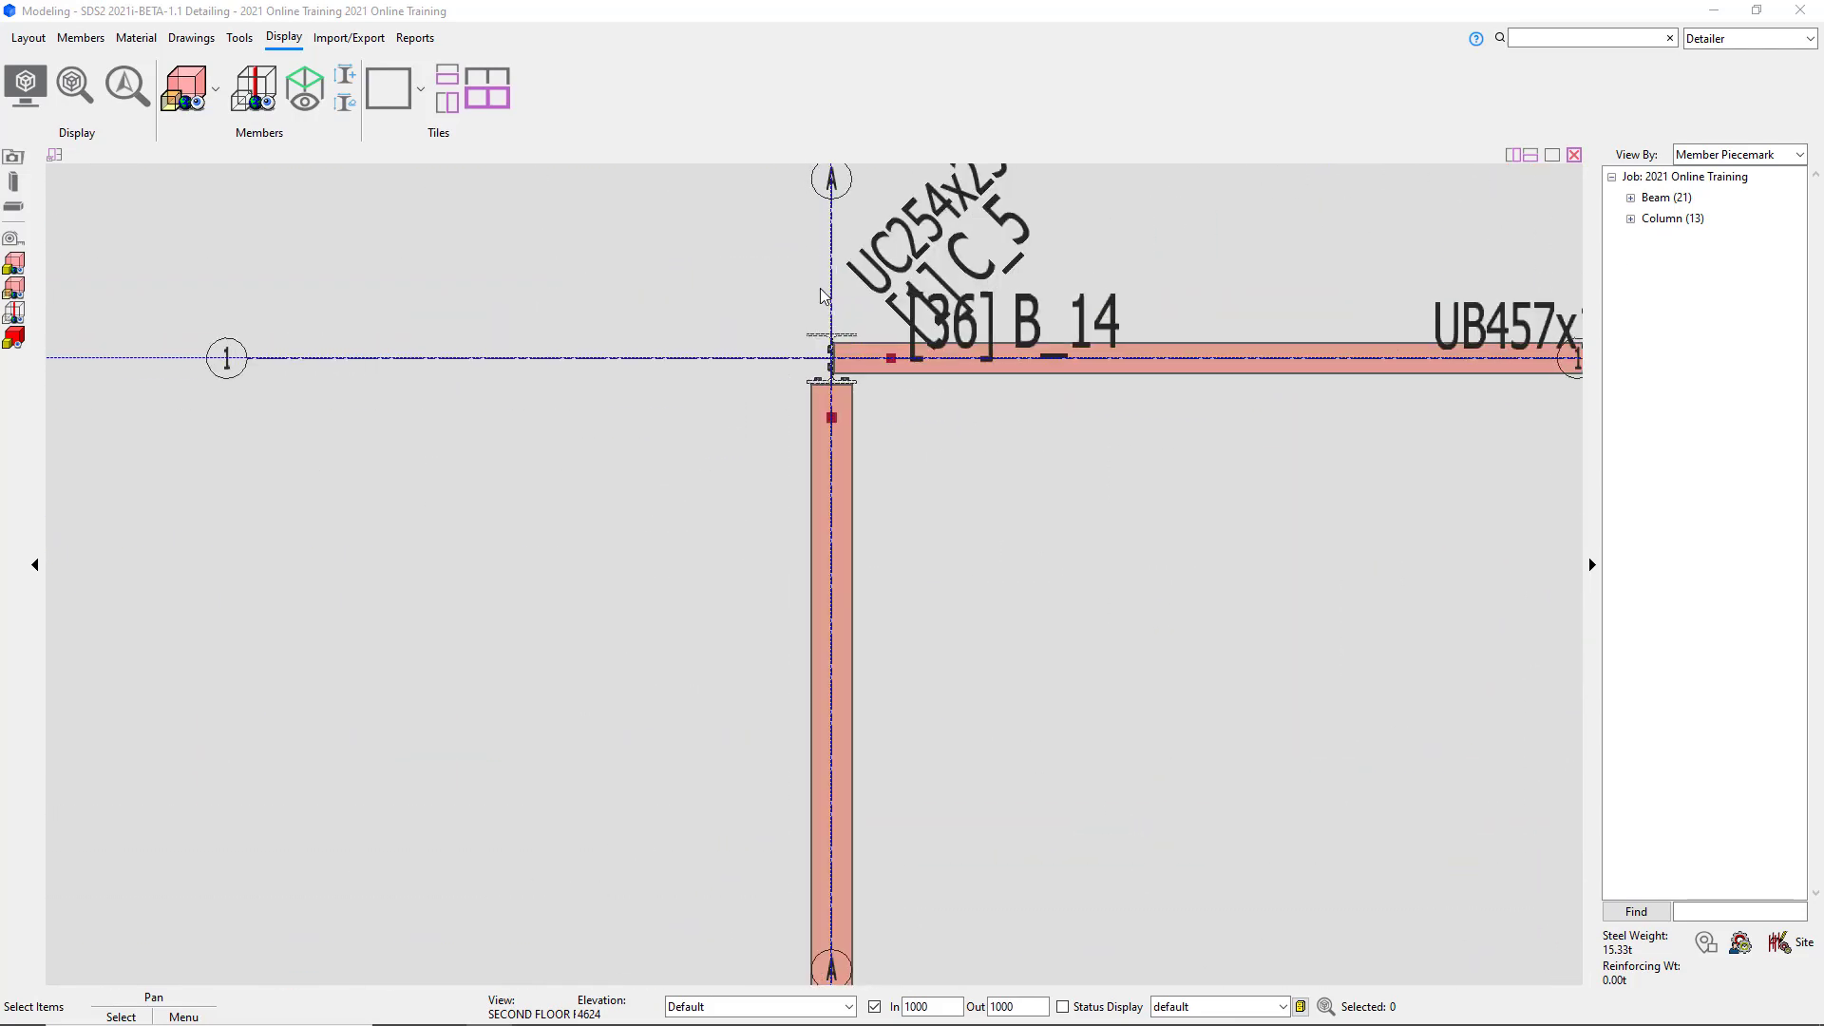
scroll(703, 384, down, 6)
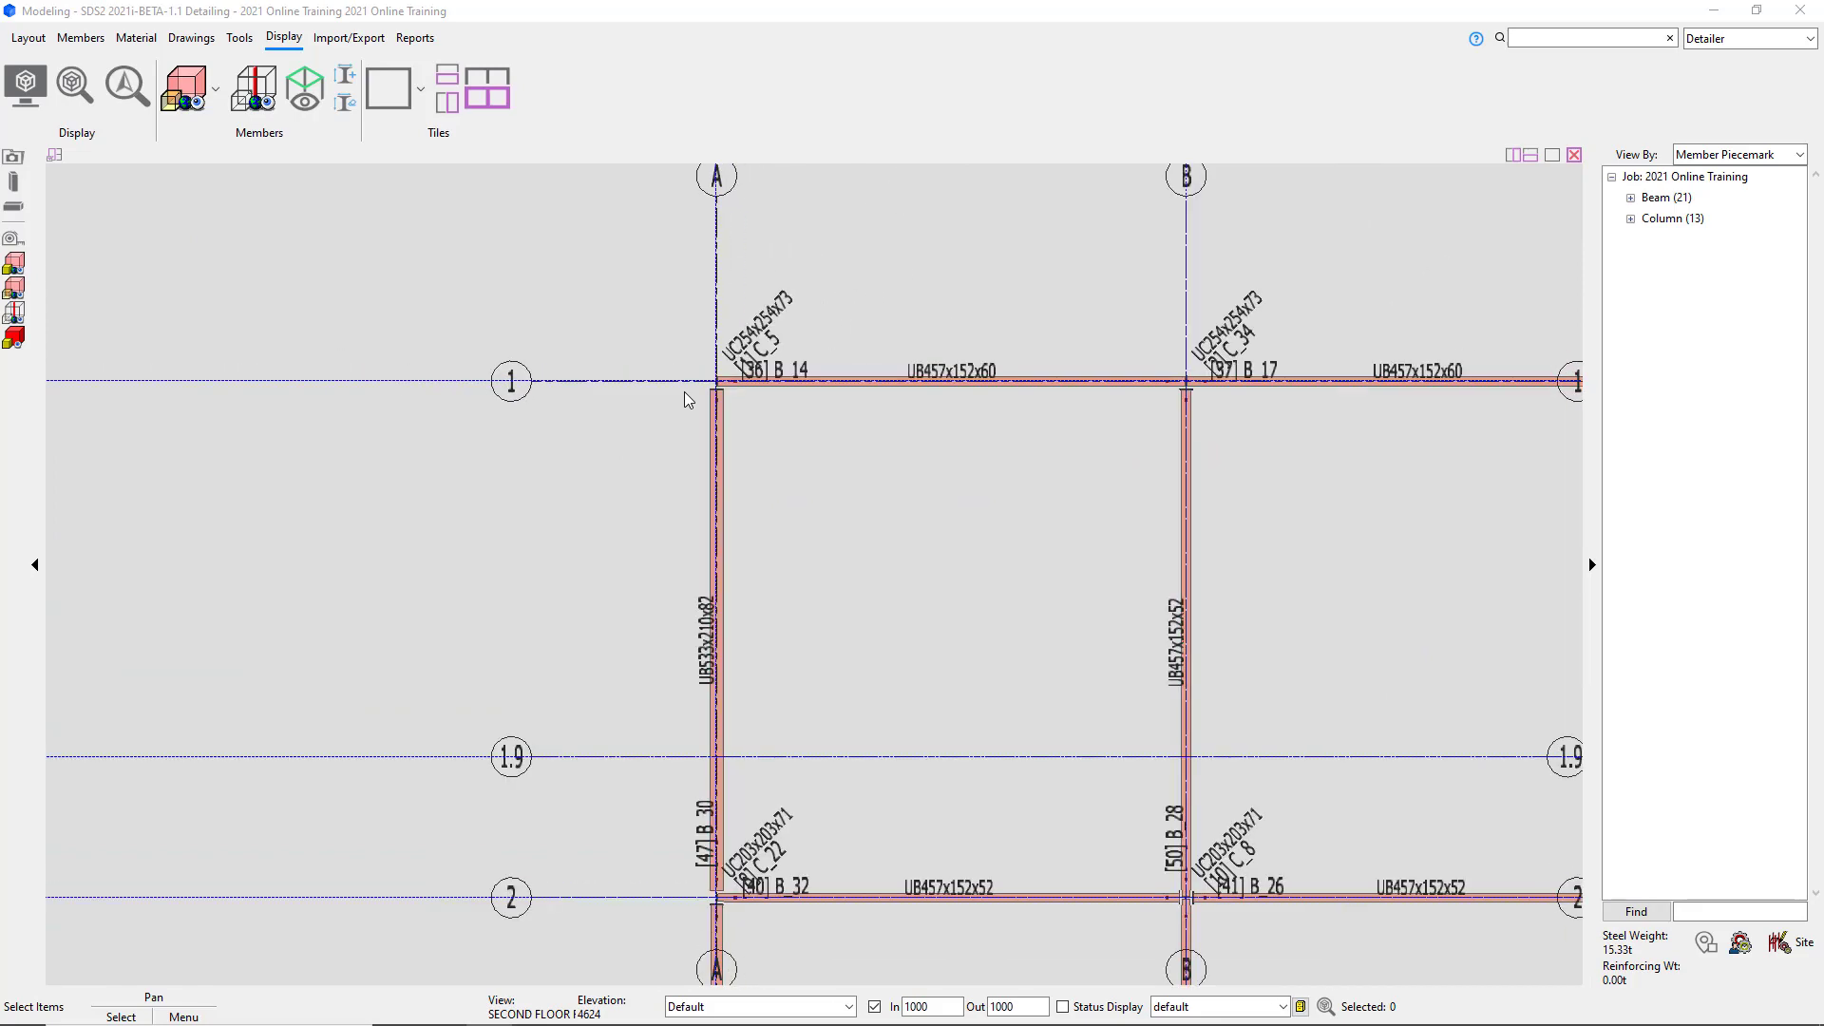
scroll(1516, 772, up, 6)
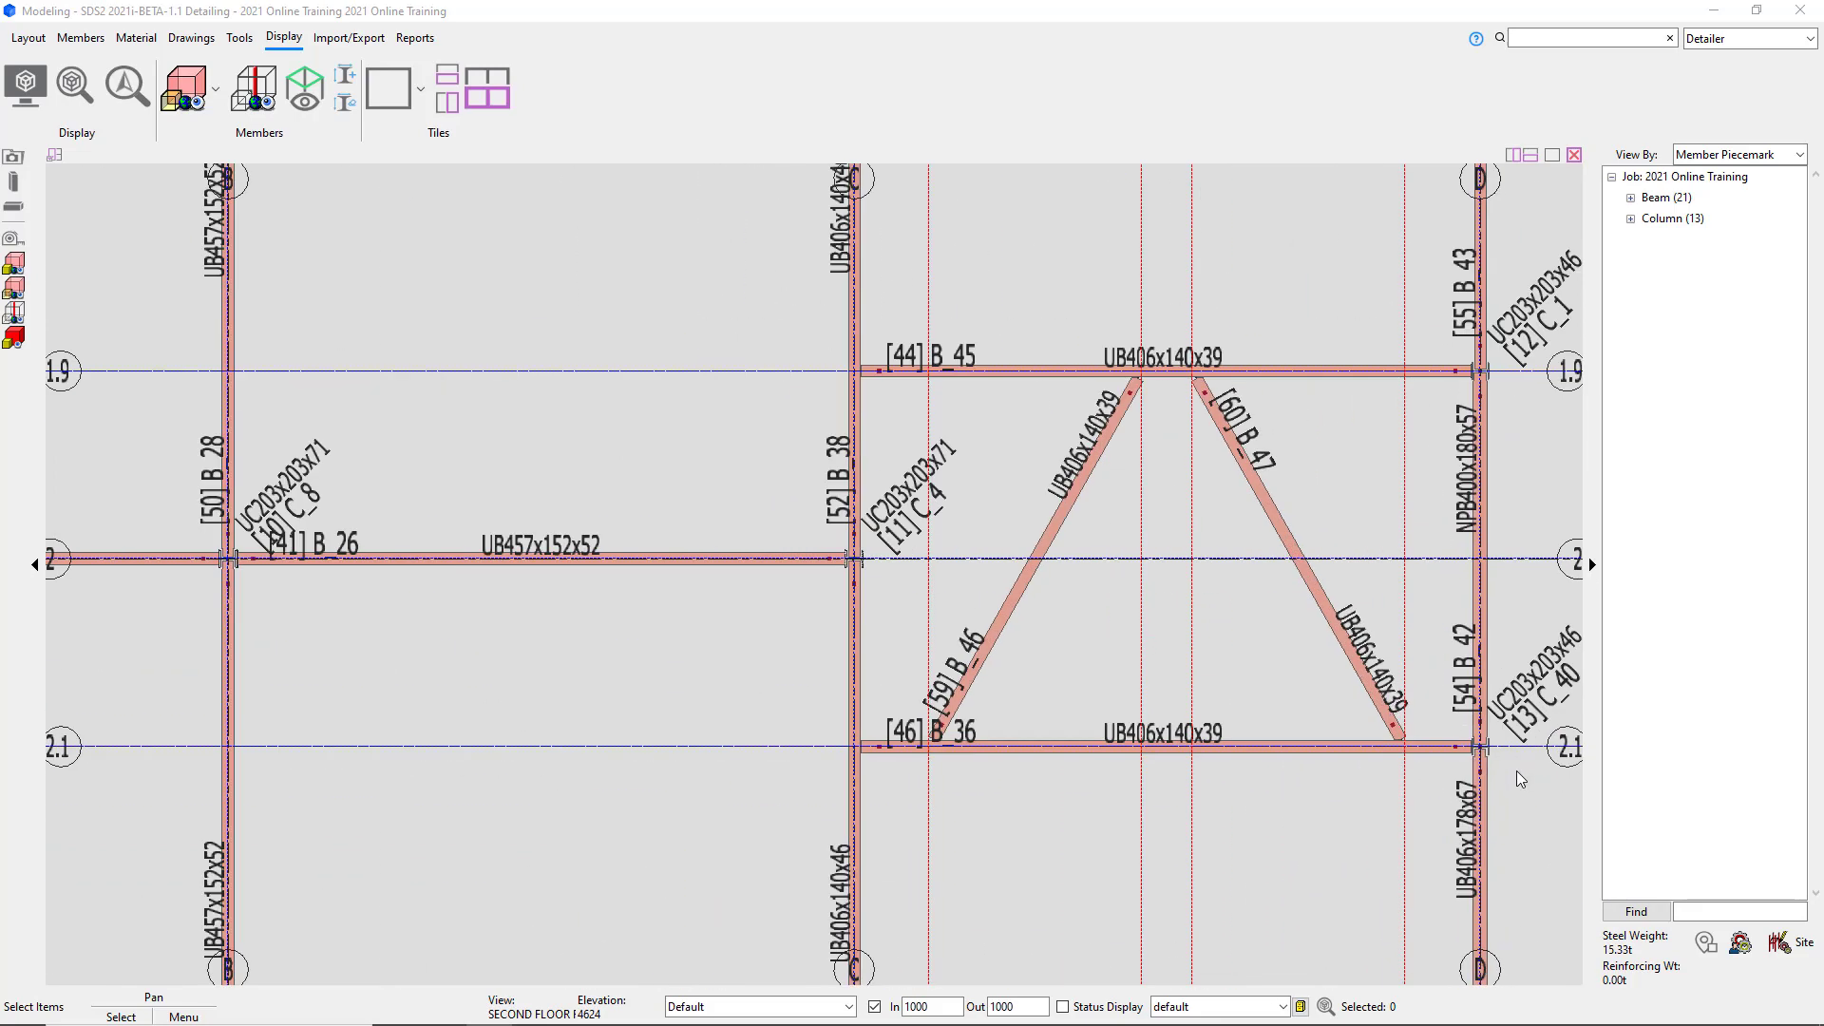
scroll(1407, 755, down, 5)
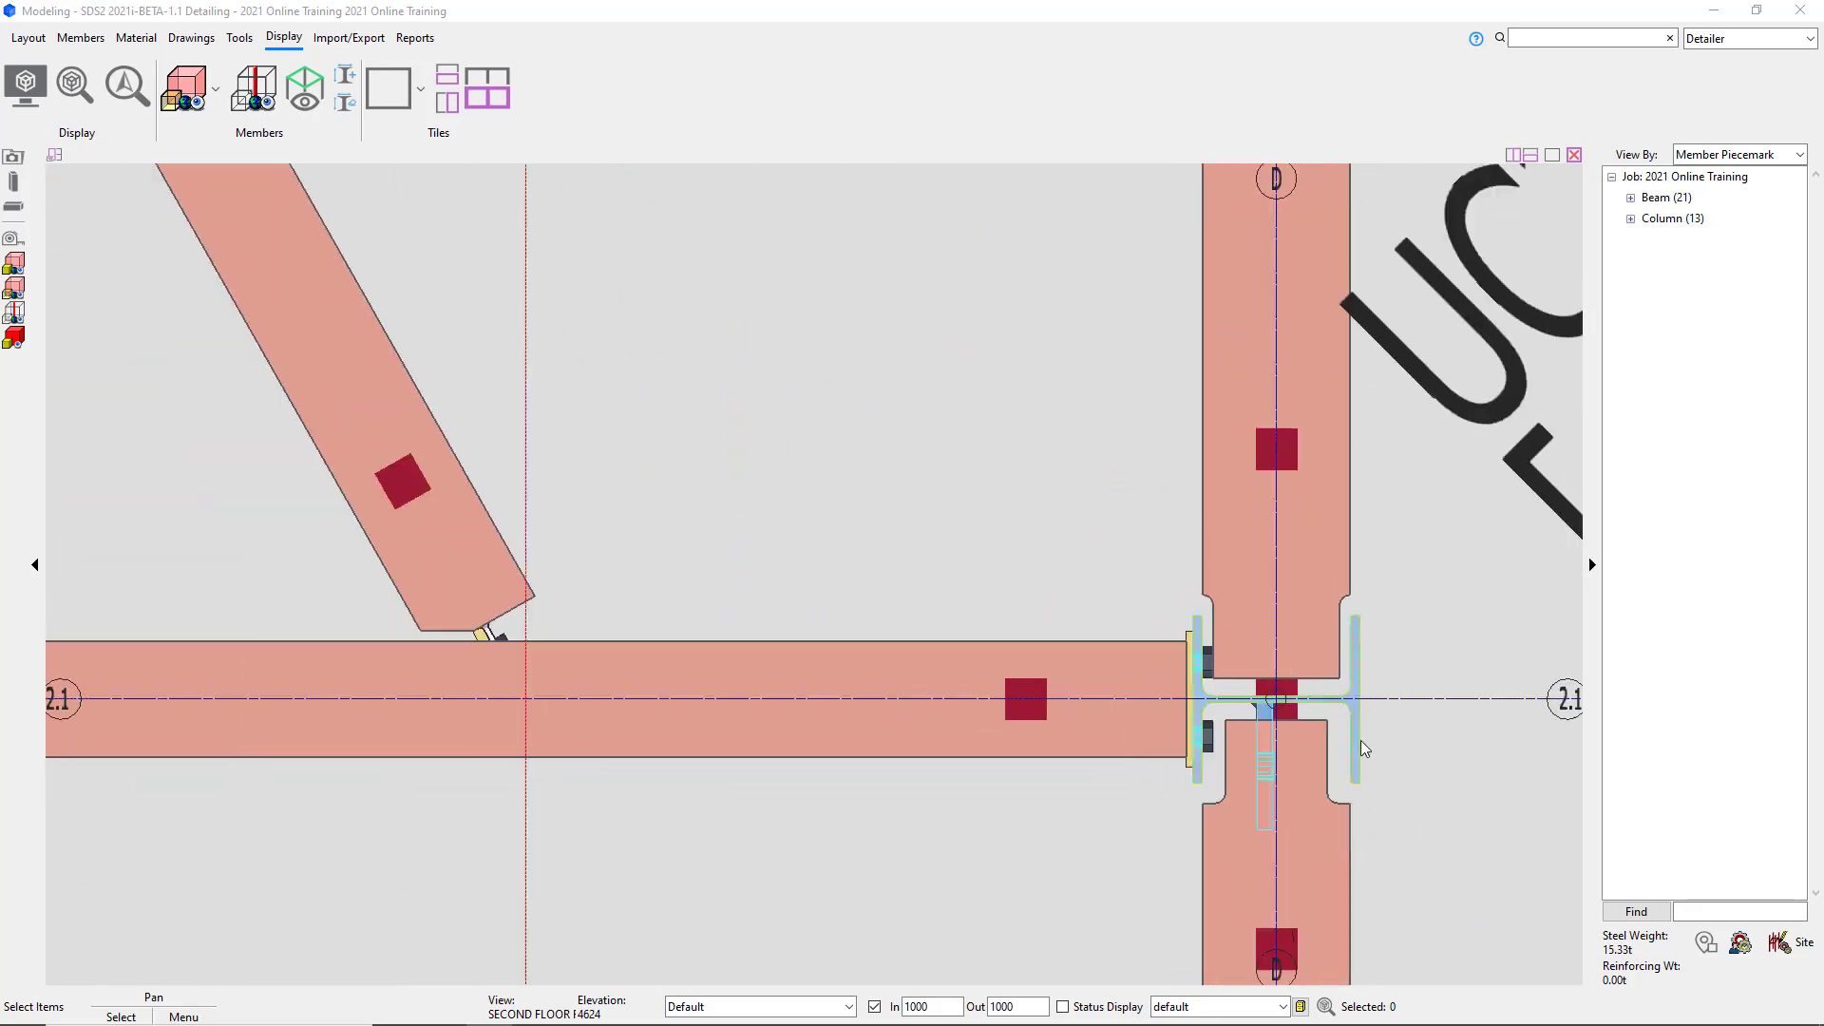
scroll(1235, 698, down, 3)
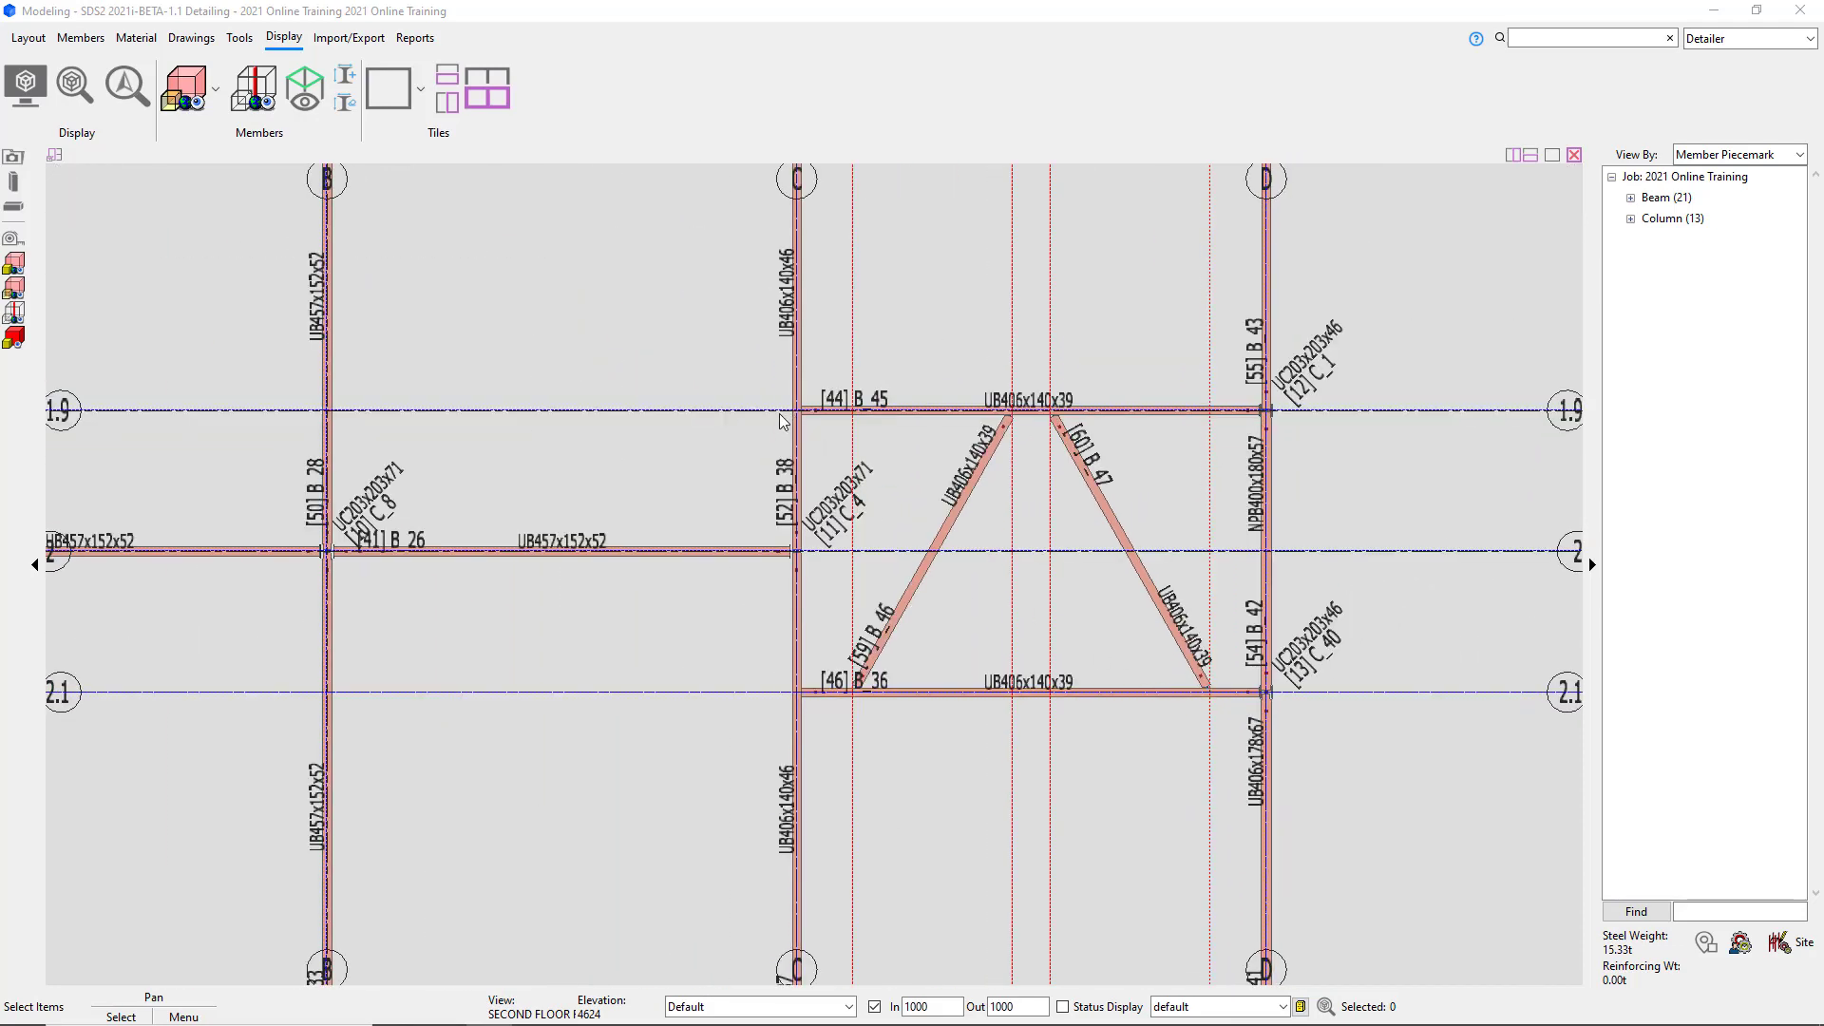
Orbit the framing into a 3D view around column C_4 and return to the flat second-floor plan.
scroll(783, 412, up, 2)
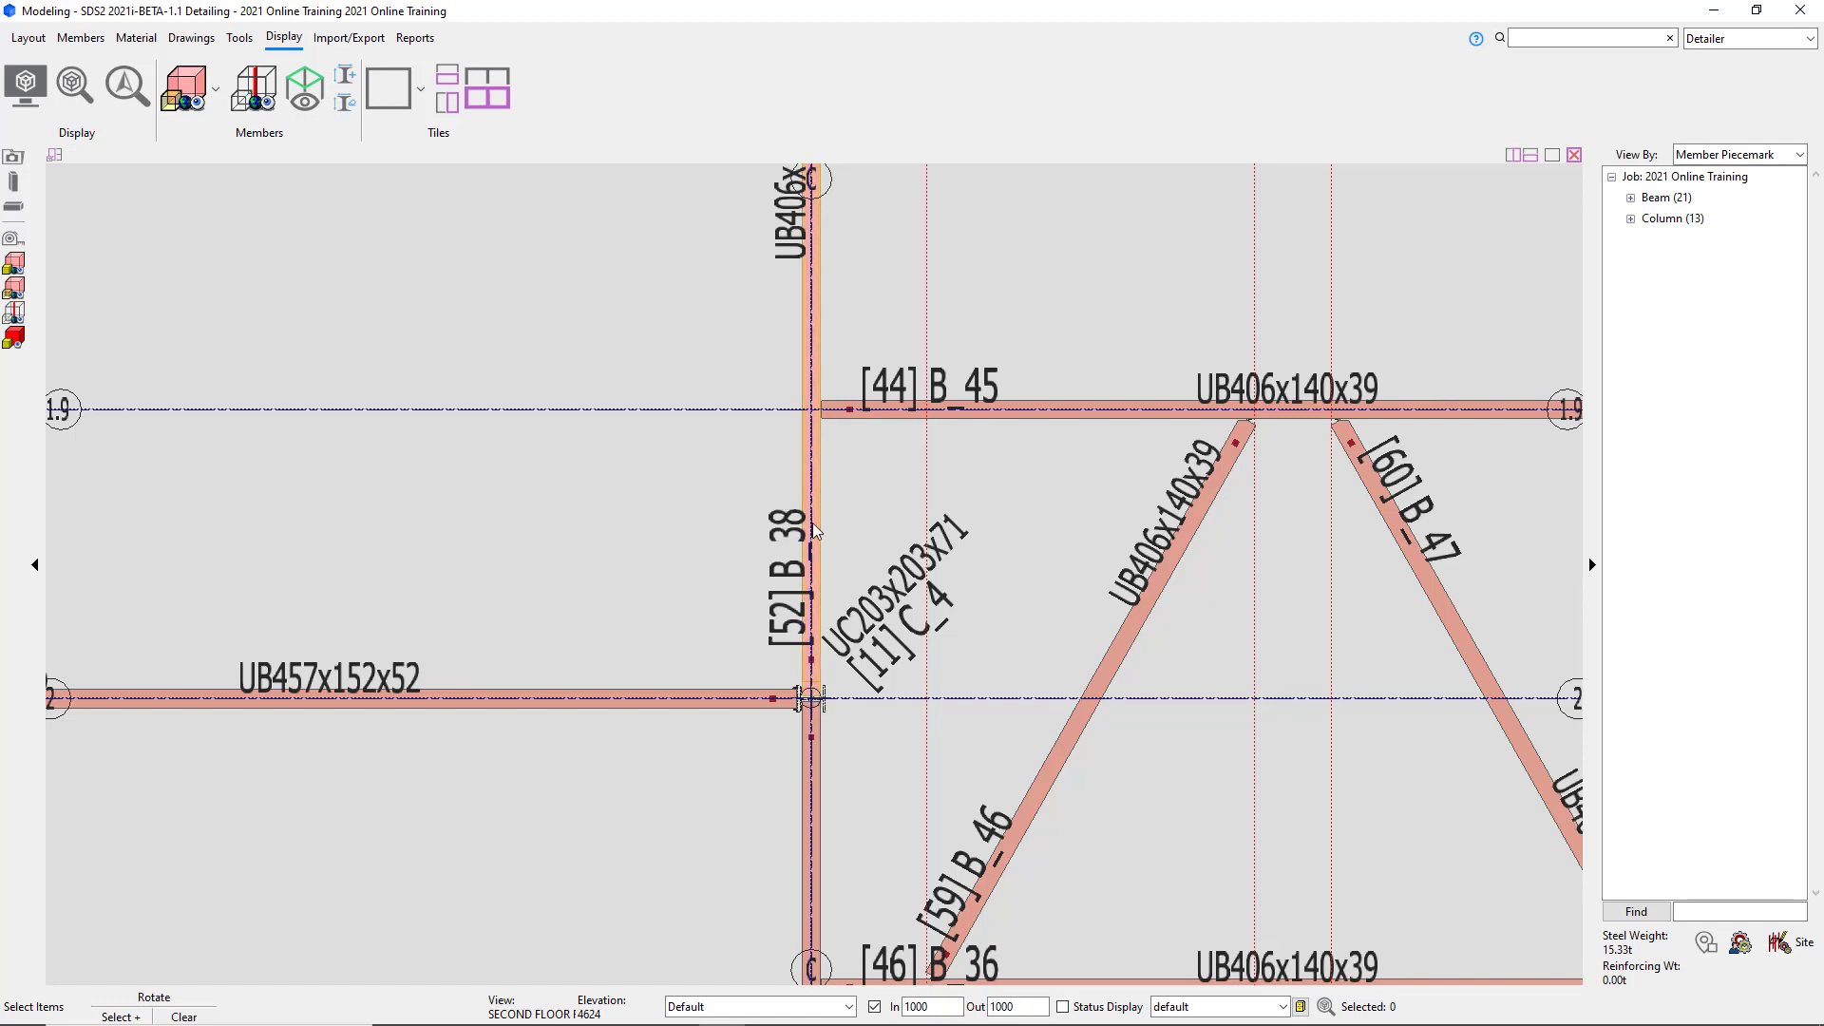
middle_drag(813, 703, 698, 514)
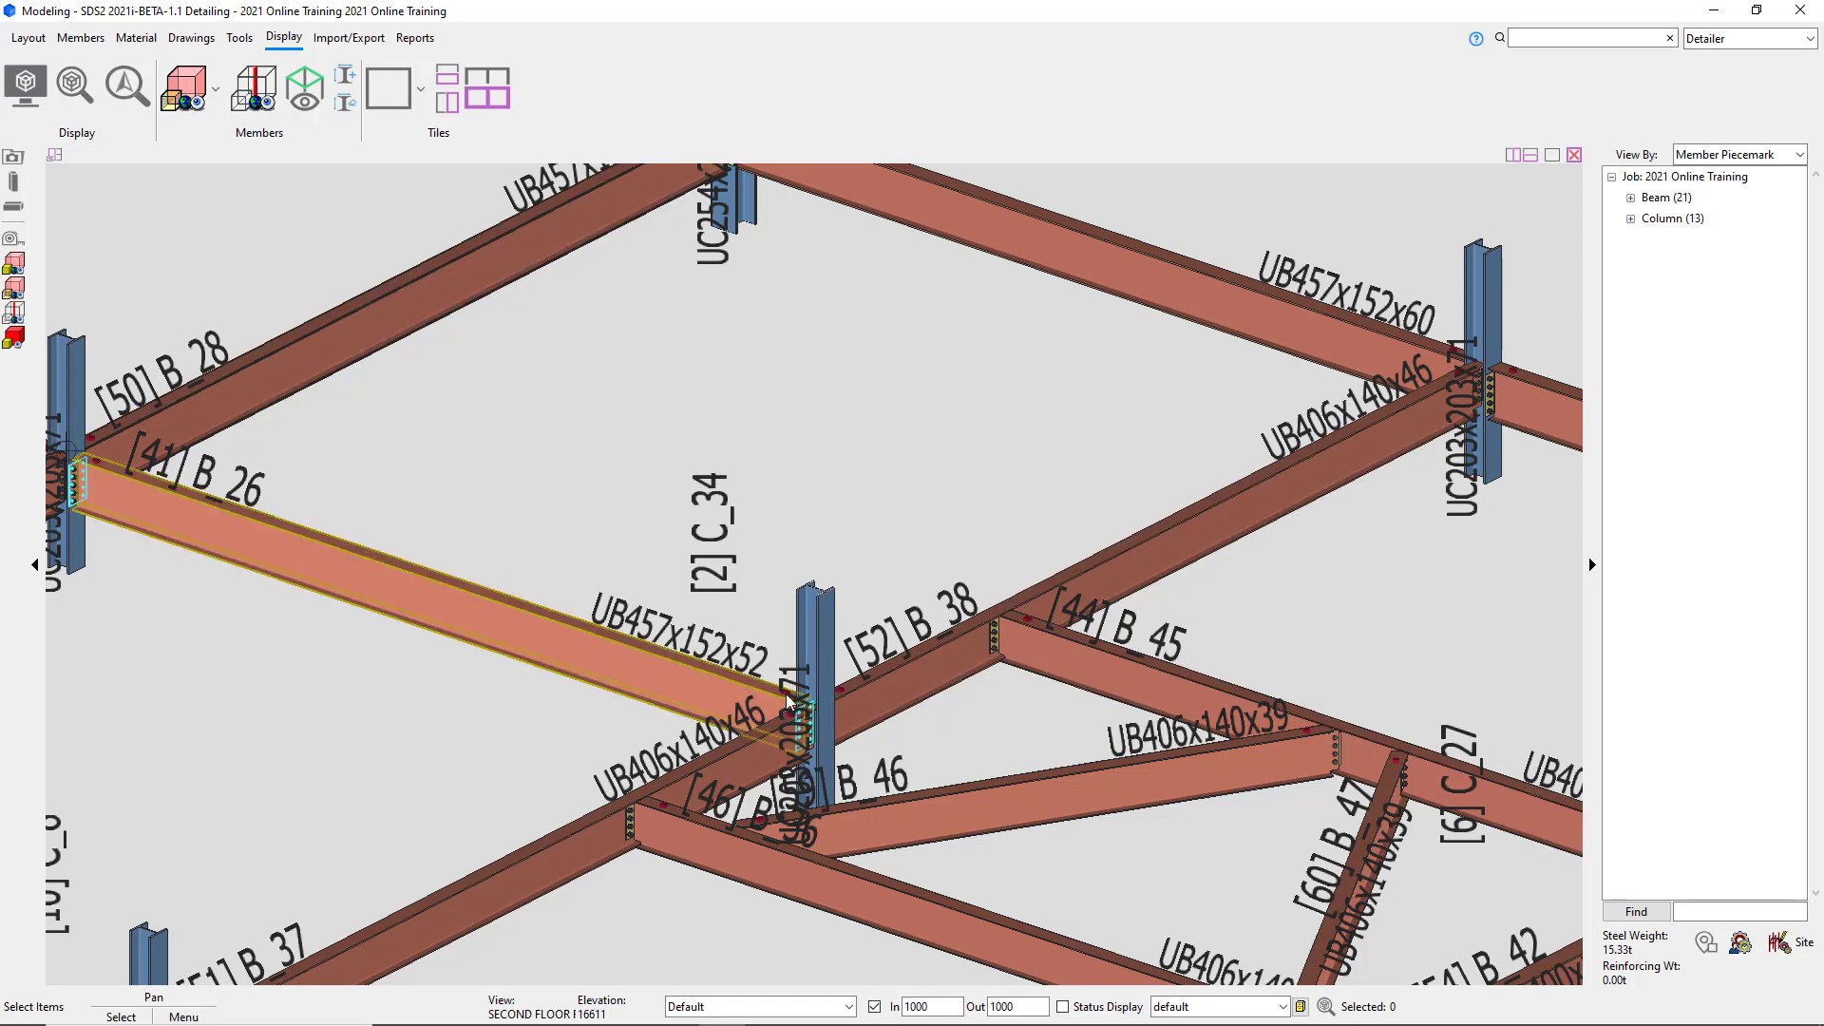
key(space)
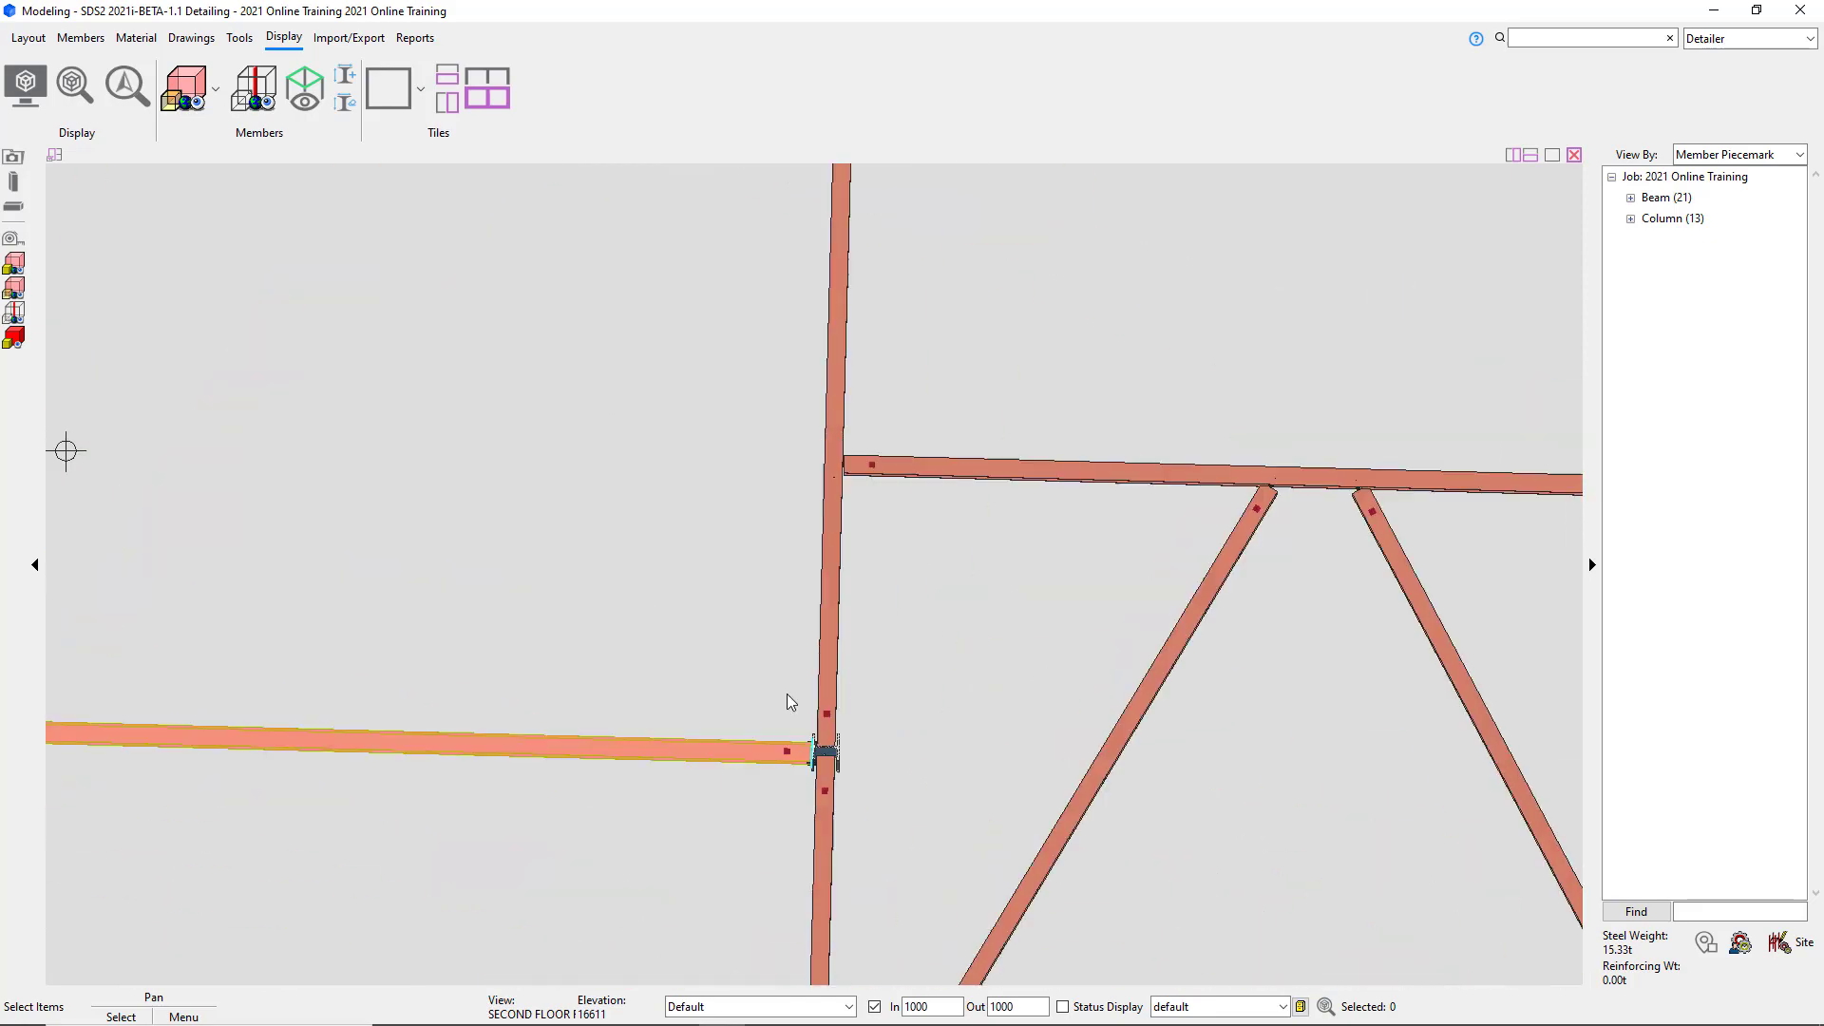
scroll(786, 770, down, 3)
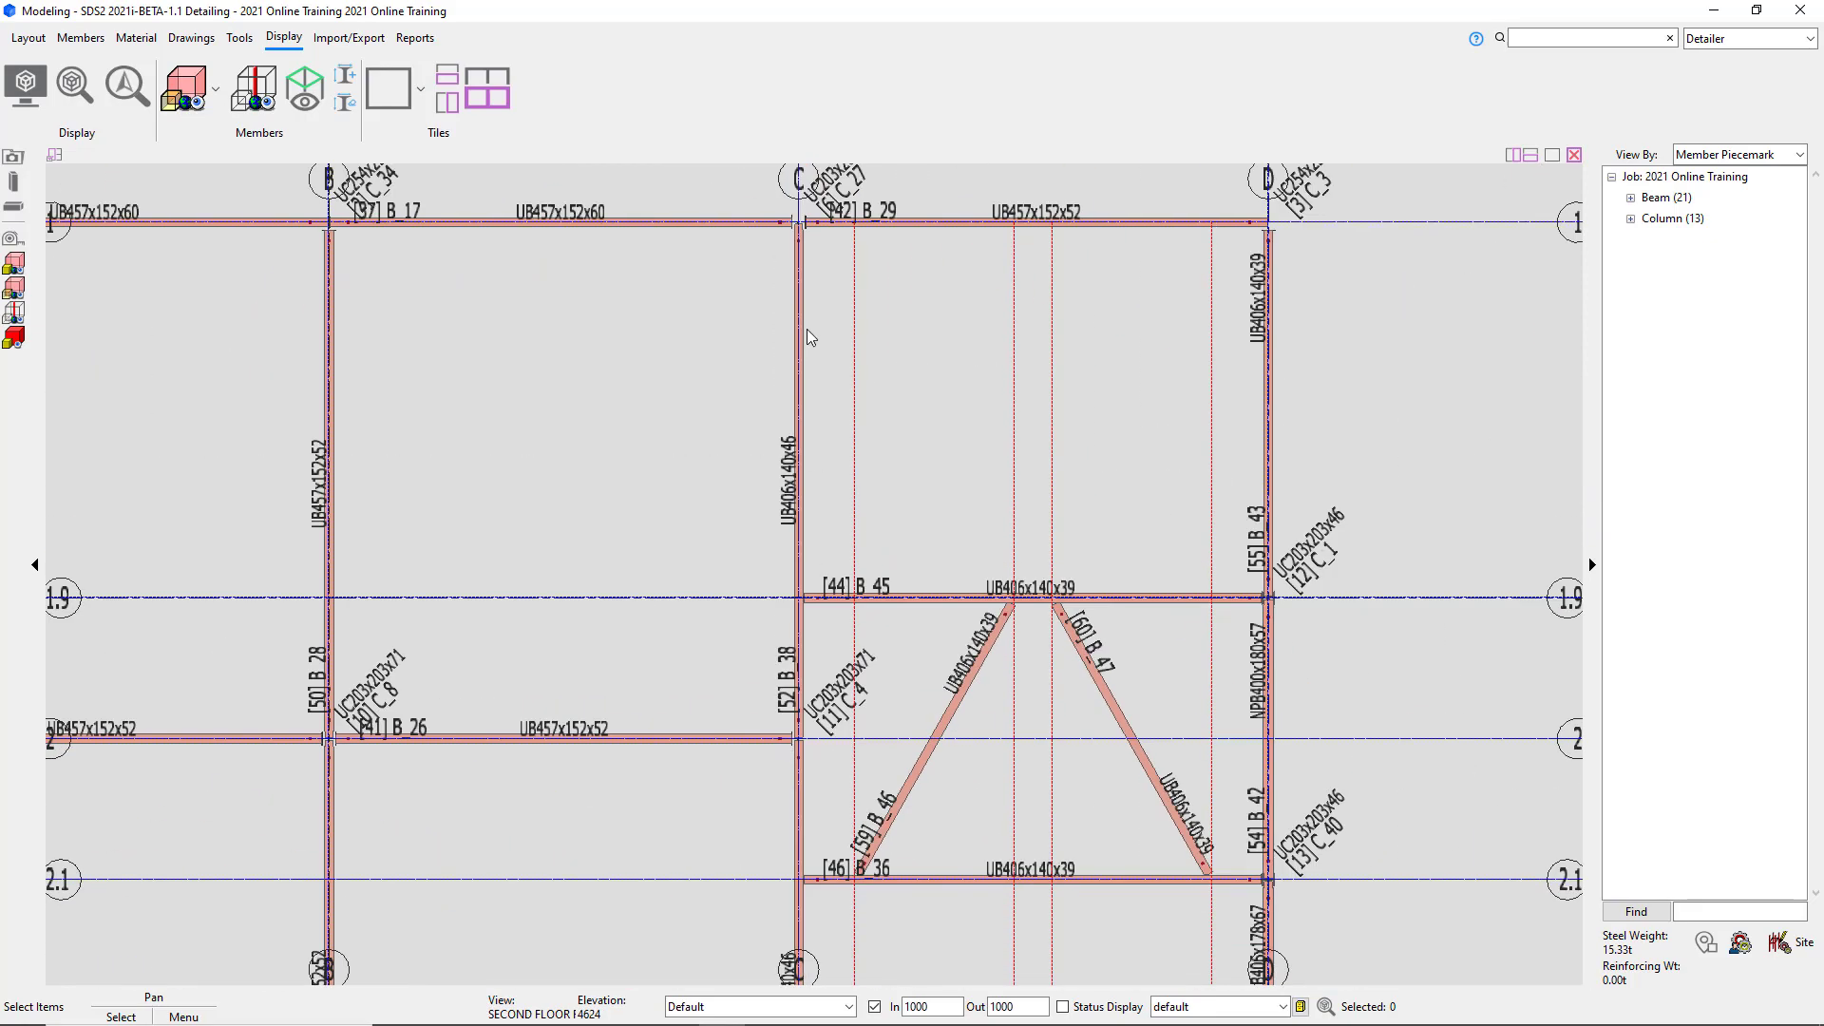
Examine column C_27 at grids C and 1 close up in plan, and orbit around it into a 3D view.
scroll(806, 329, up, 4)
scroll(796, 521, up, 5)
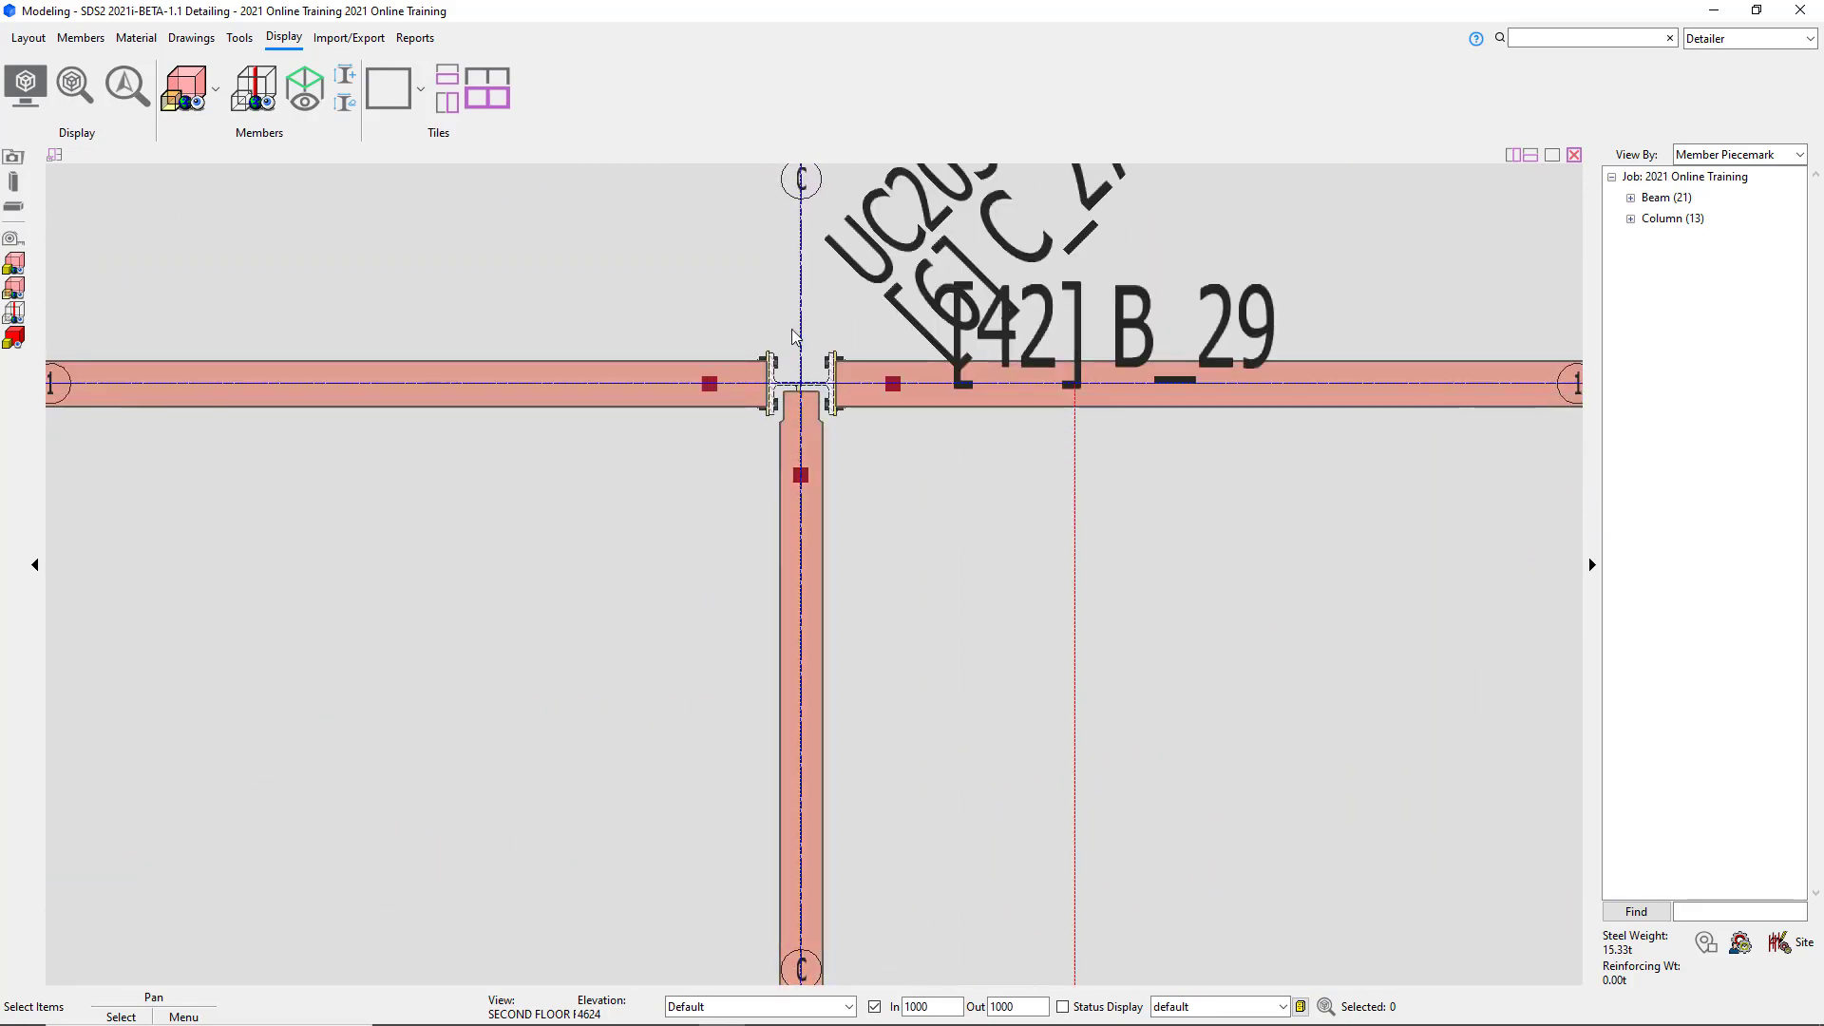
scroll(823, 426, down, 2)
scroll(812, 529, up, 3)
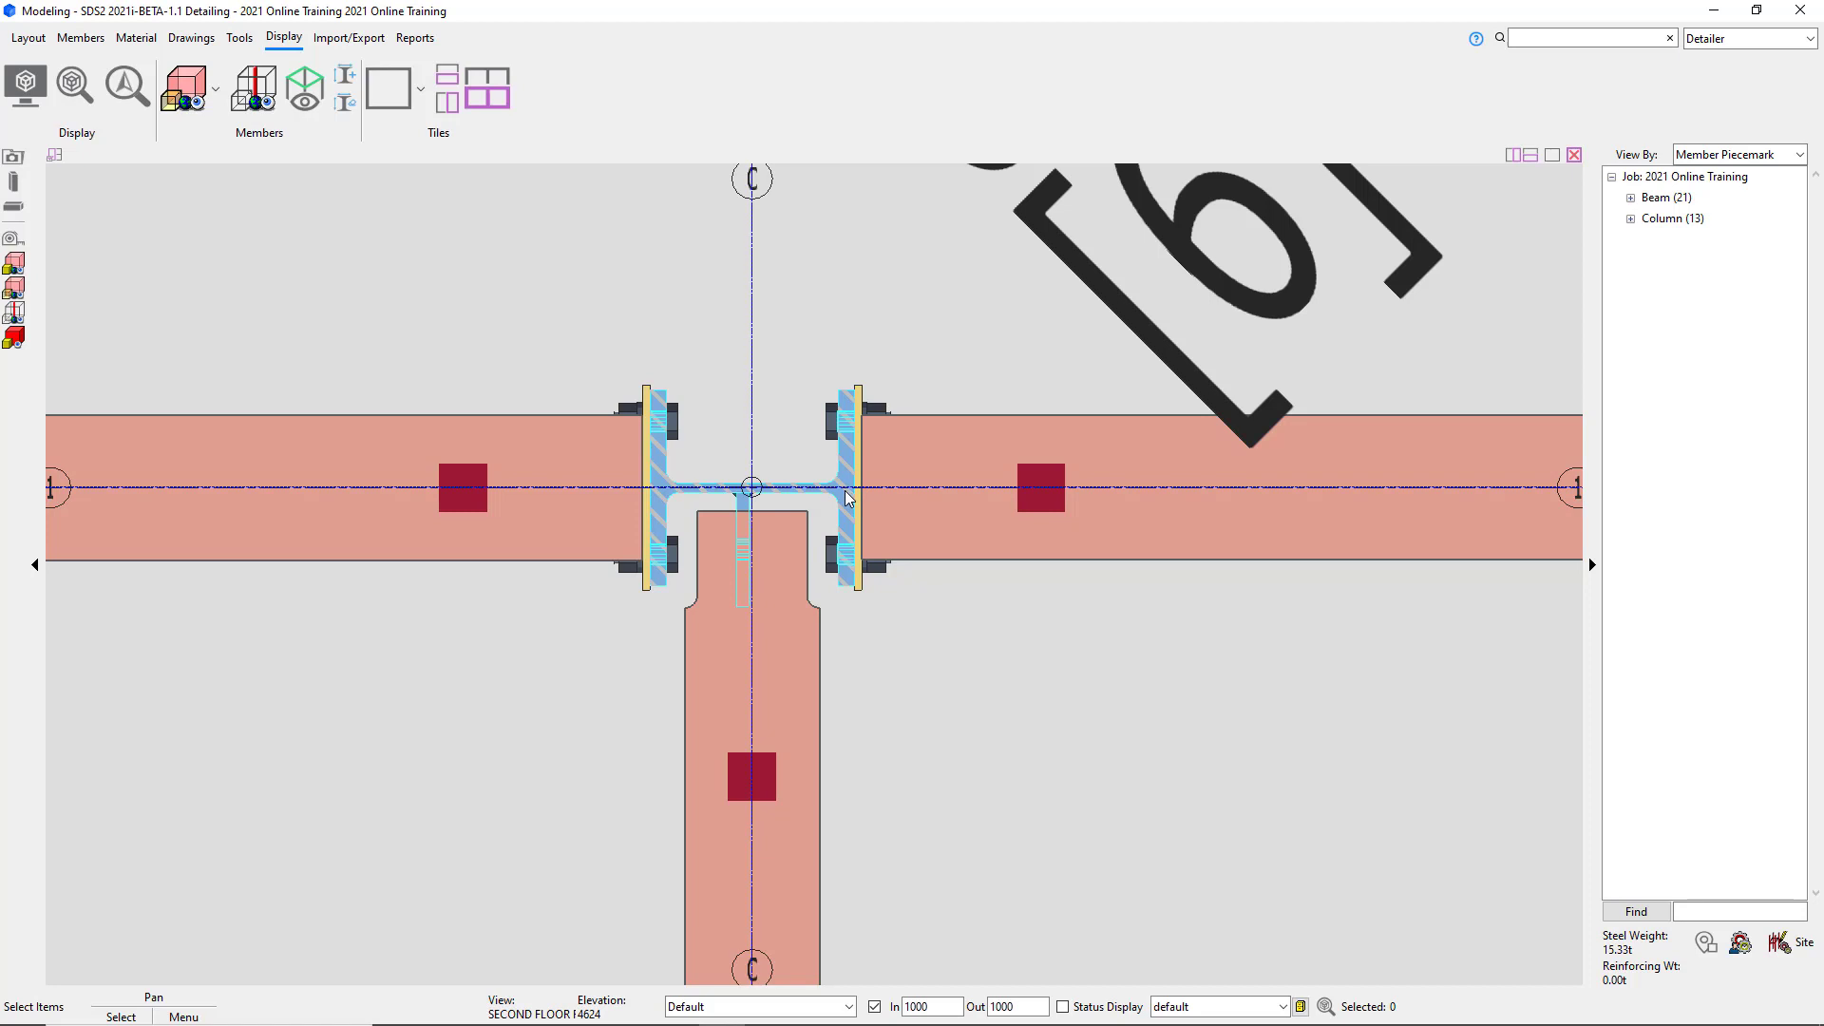
key(shift)
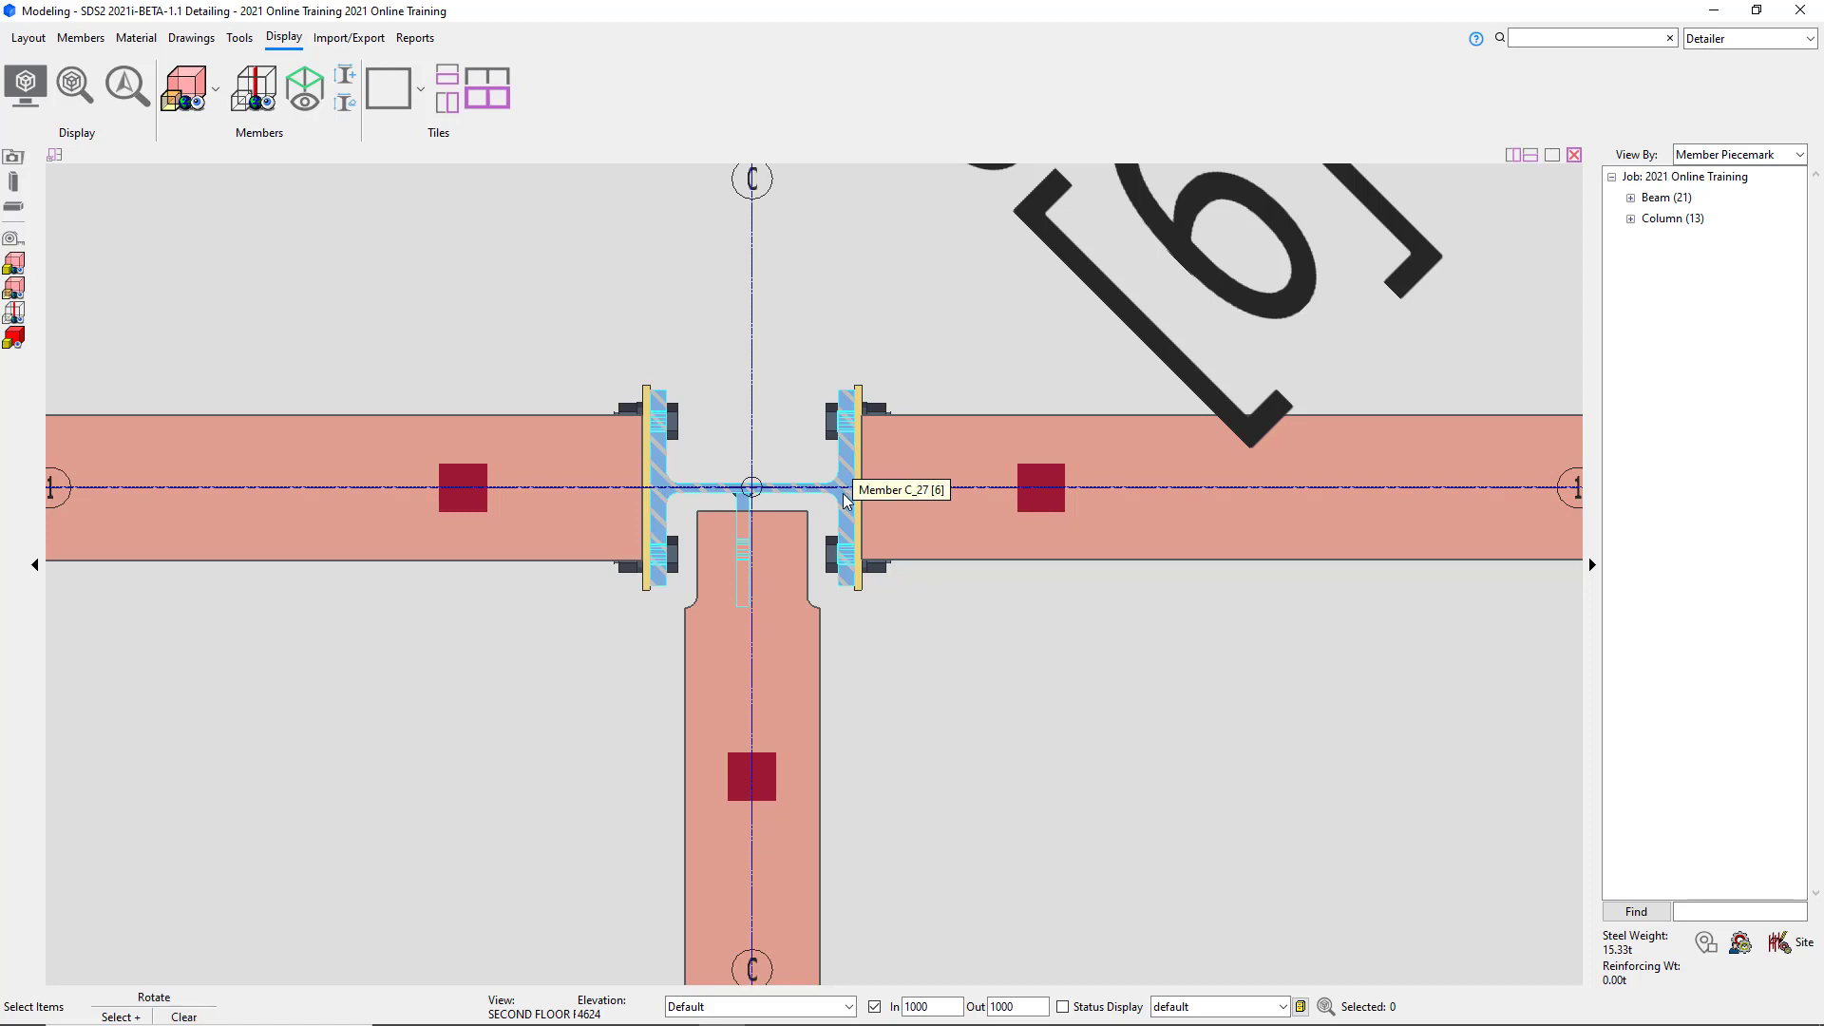
shift+middle_drag(844, 499, 711, 403)
scroll(933, 465, down, 10)
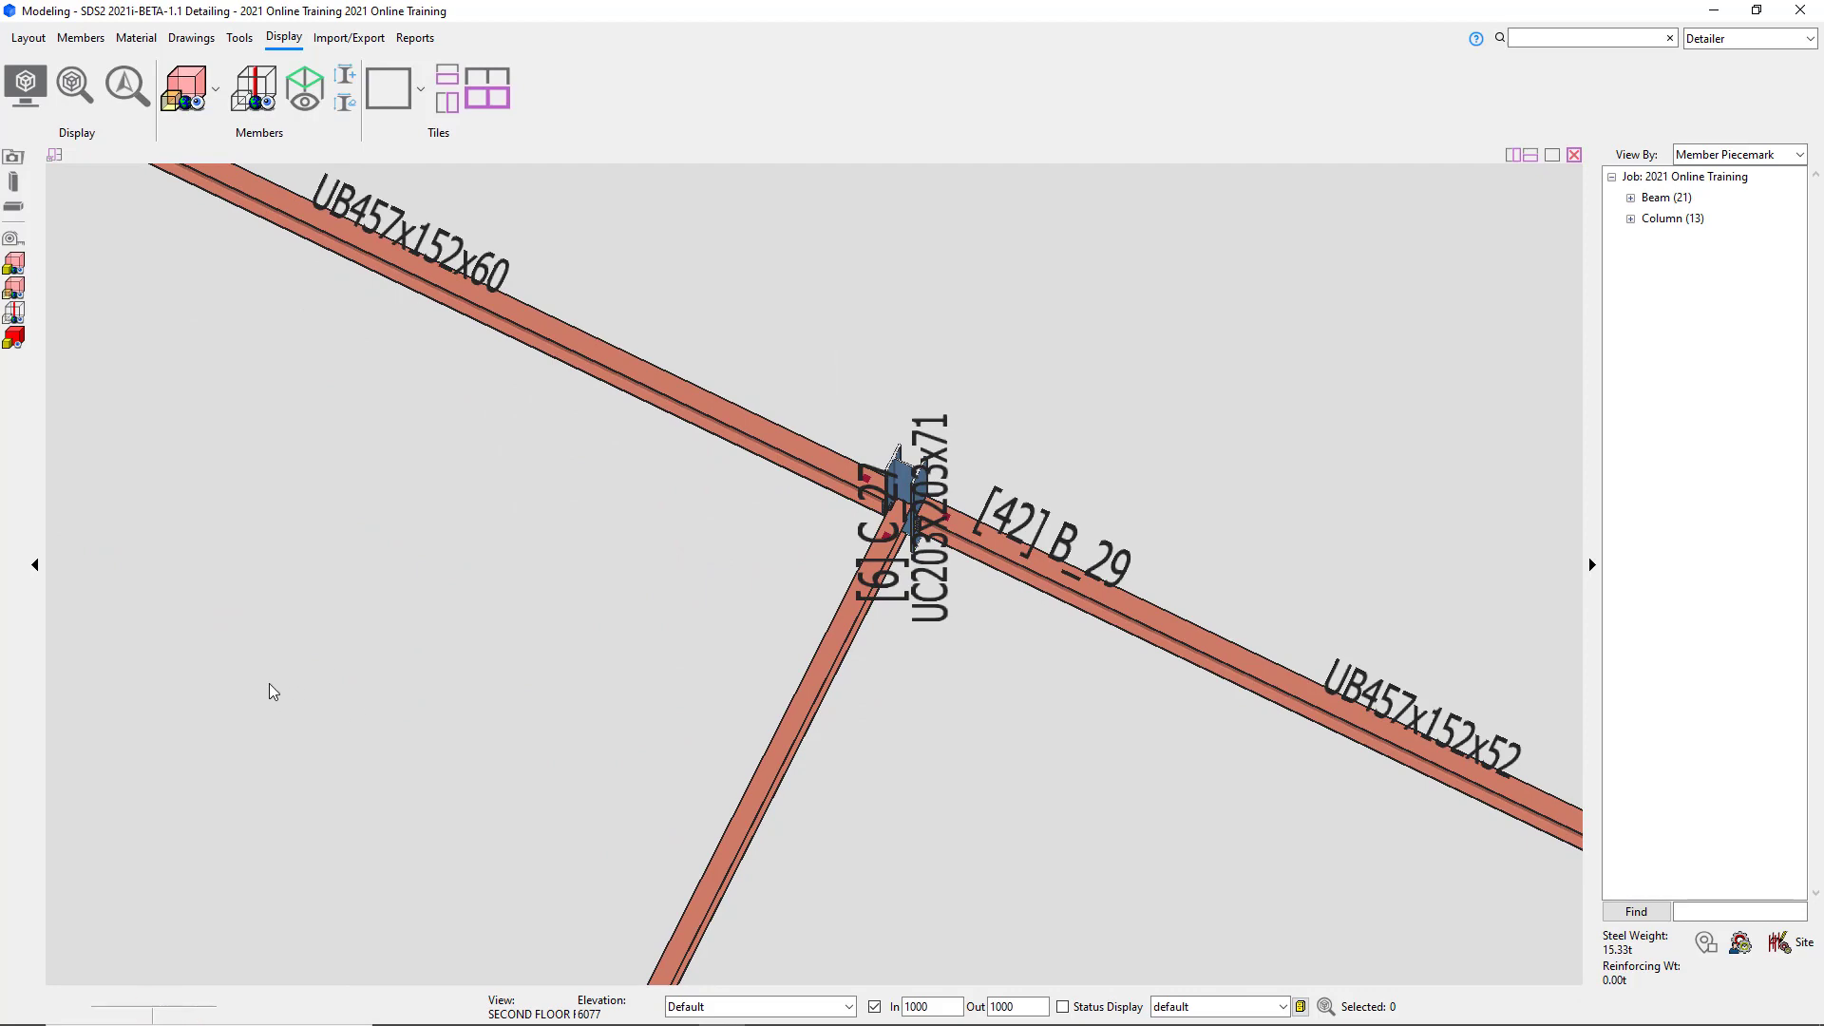
shift+middle_drag(270, 682, 167, 533)
scroll(480, 532, down, 3)
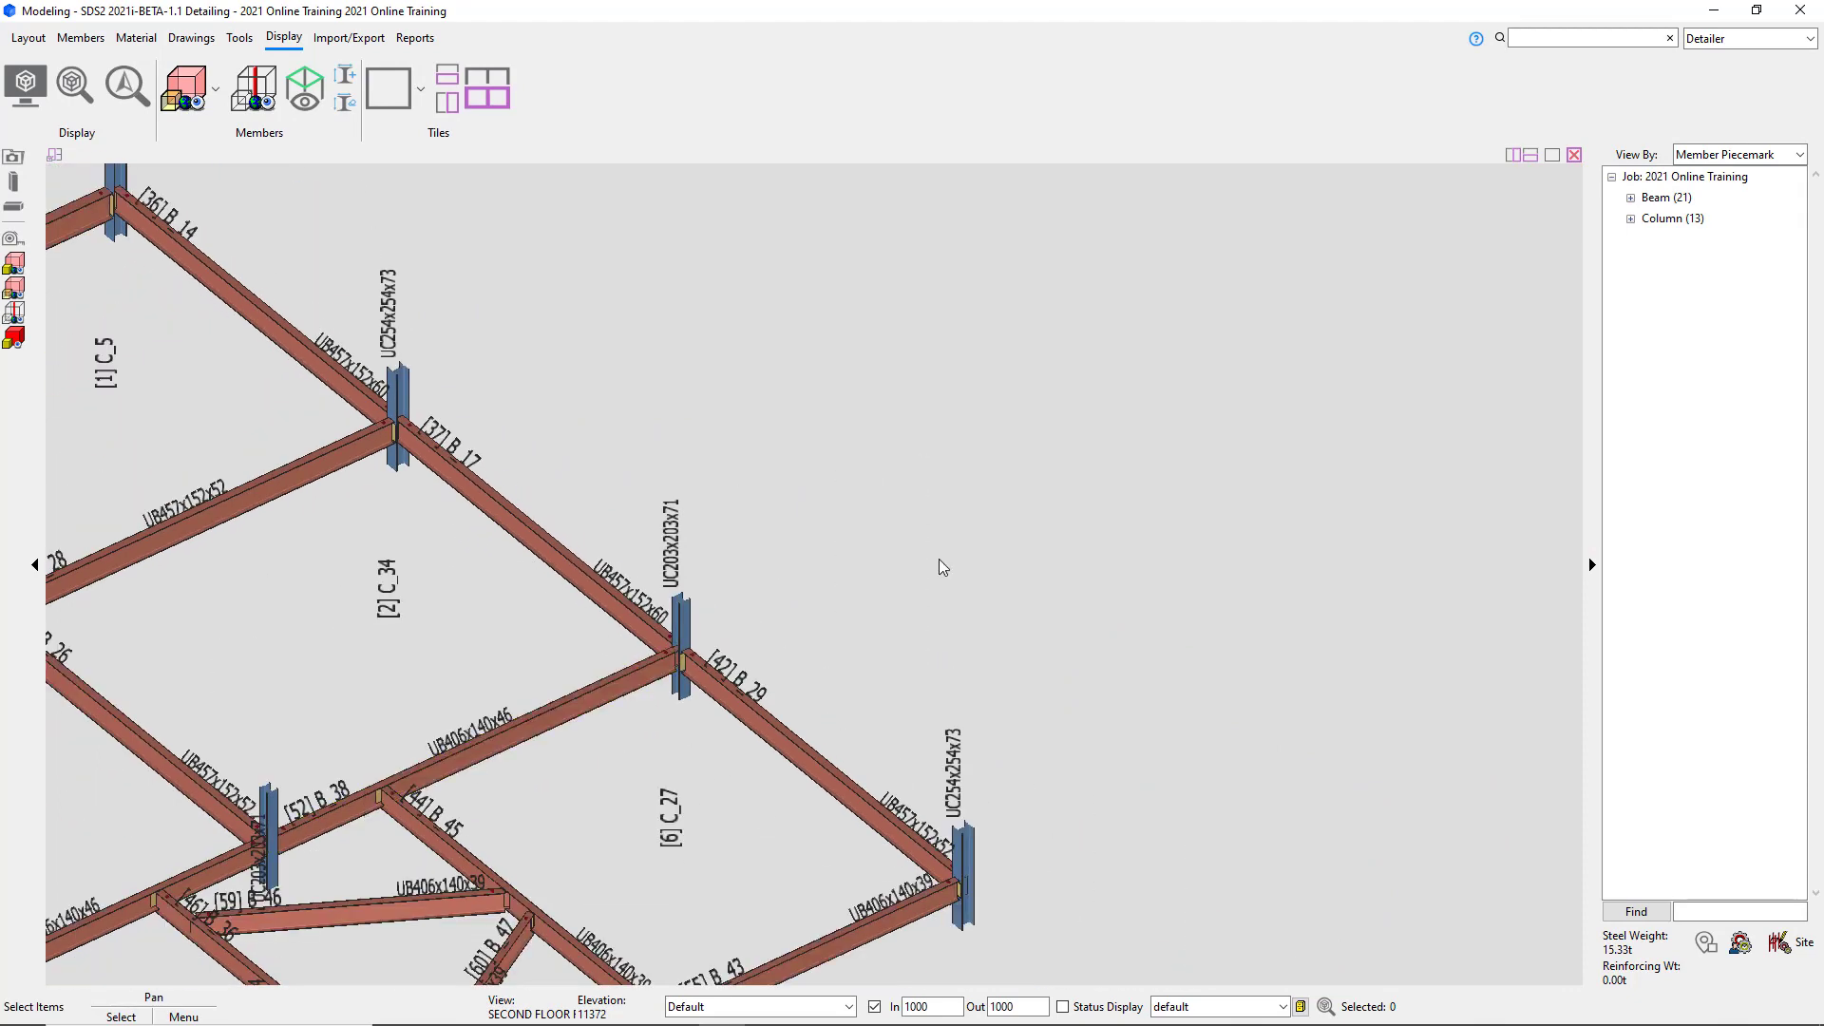
Examine the whole second-floor framing in 3D and reopen the SECOND FLOOR FRAMING PLAN view.
scroll(938, 561, down, 2)
scroll(597, 872, up, 3)
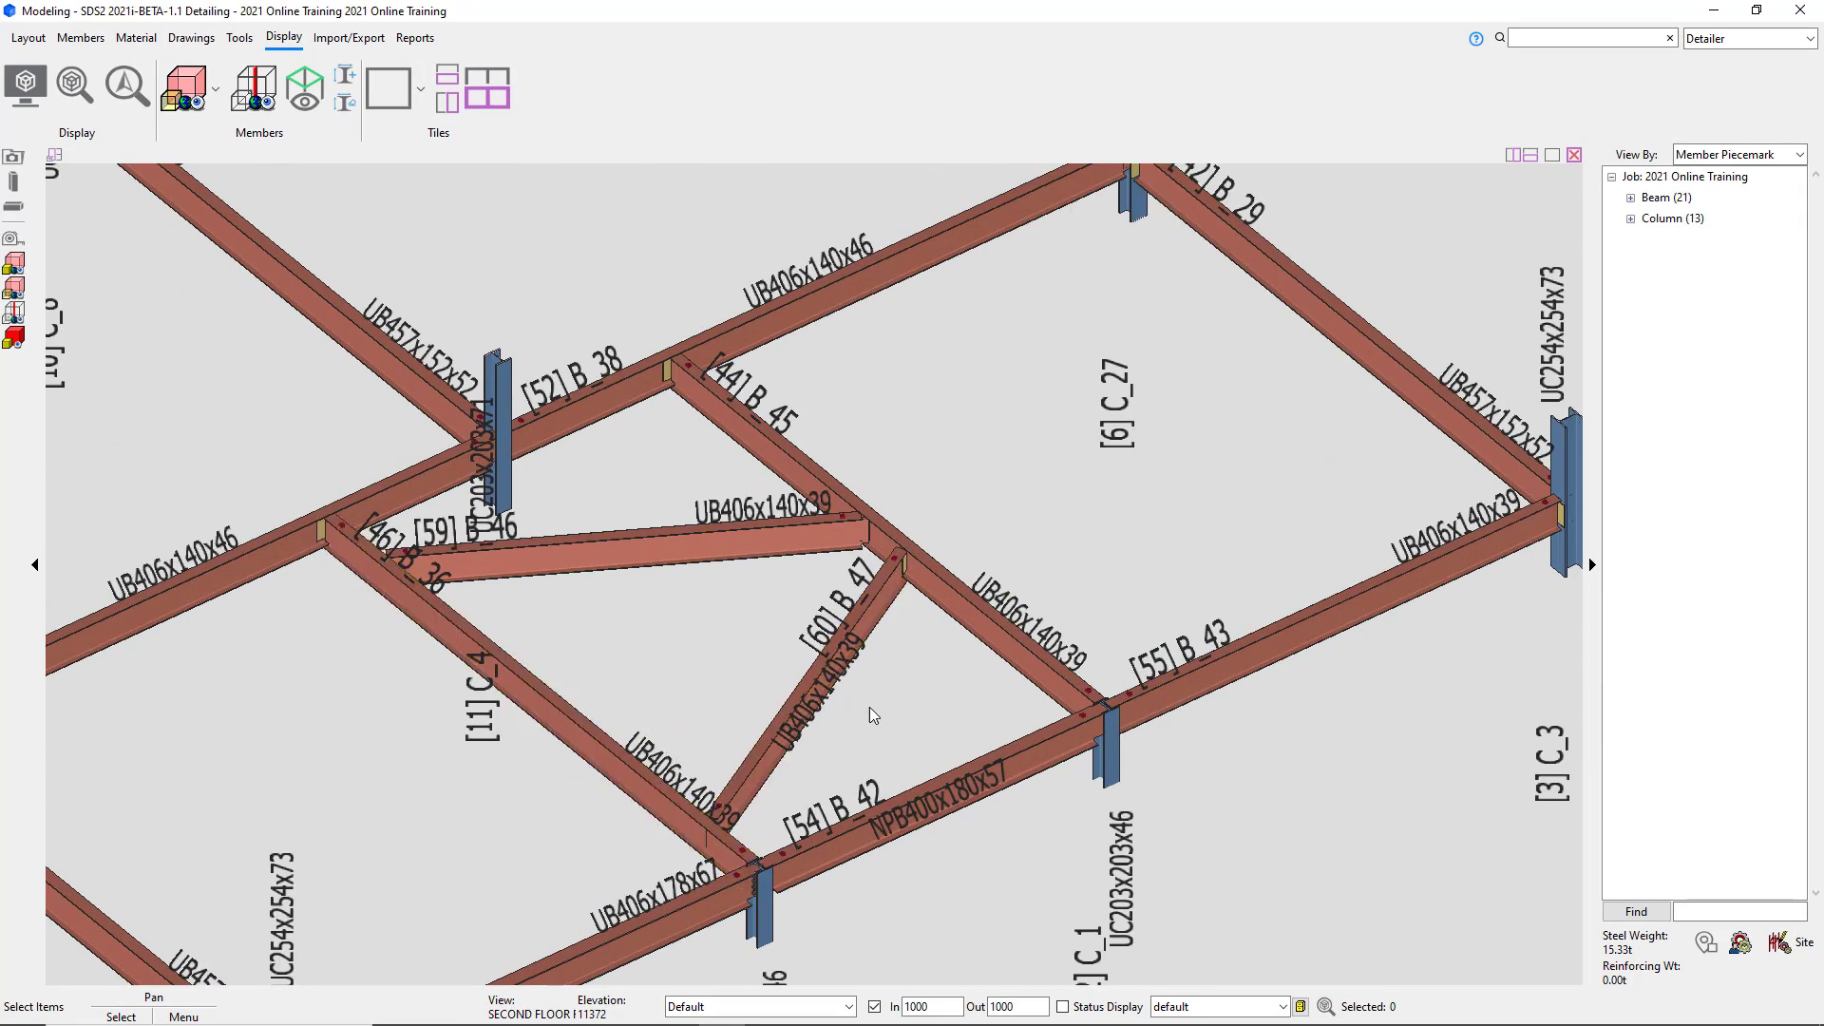
scroll(873, 714, down, 3)
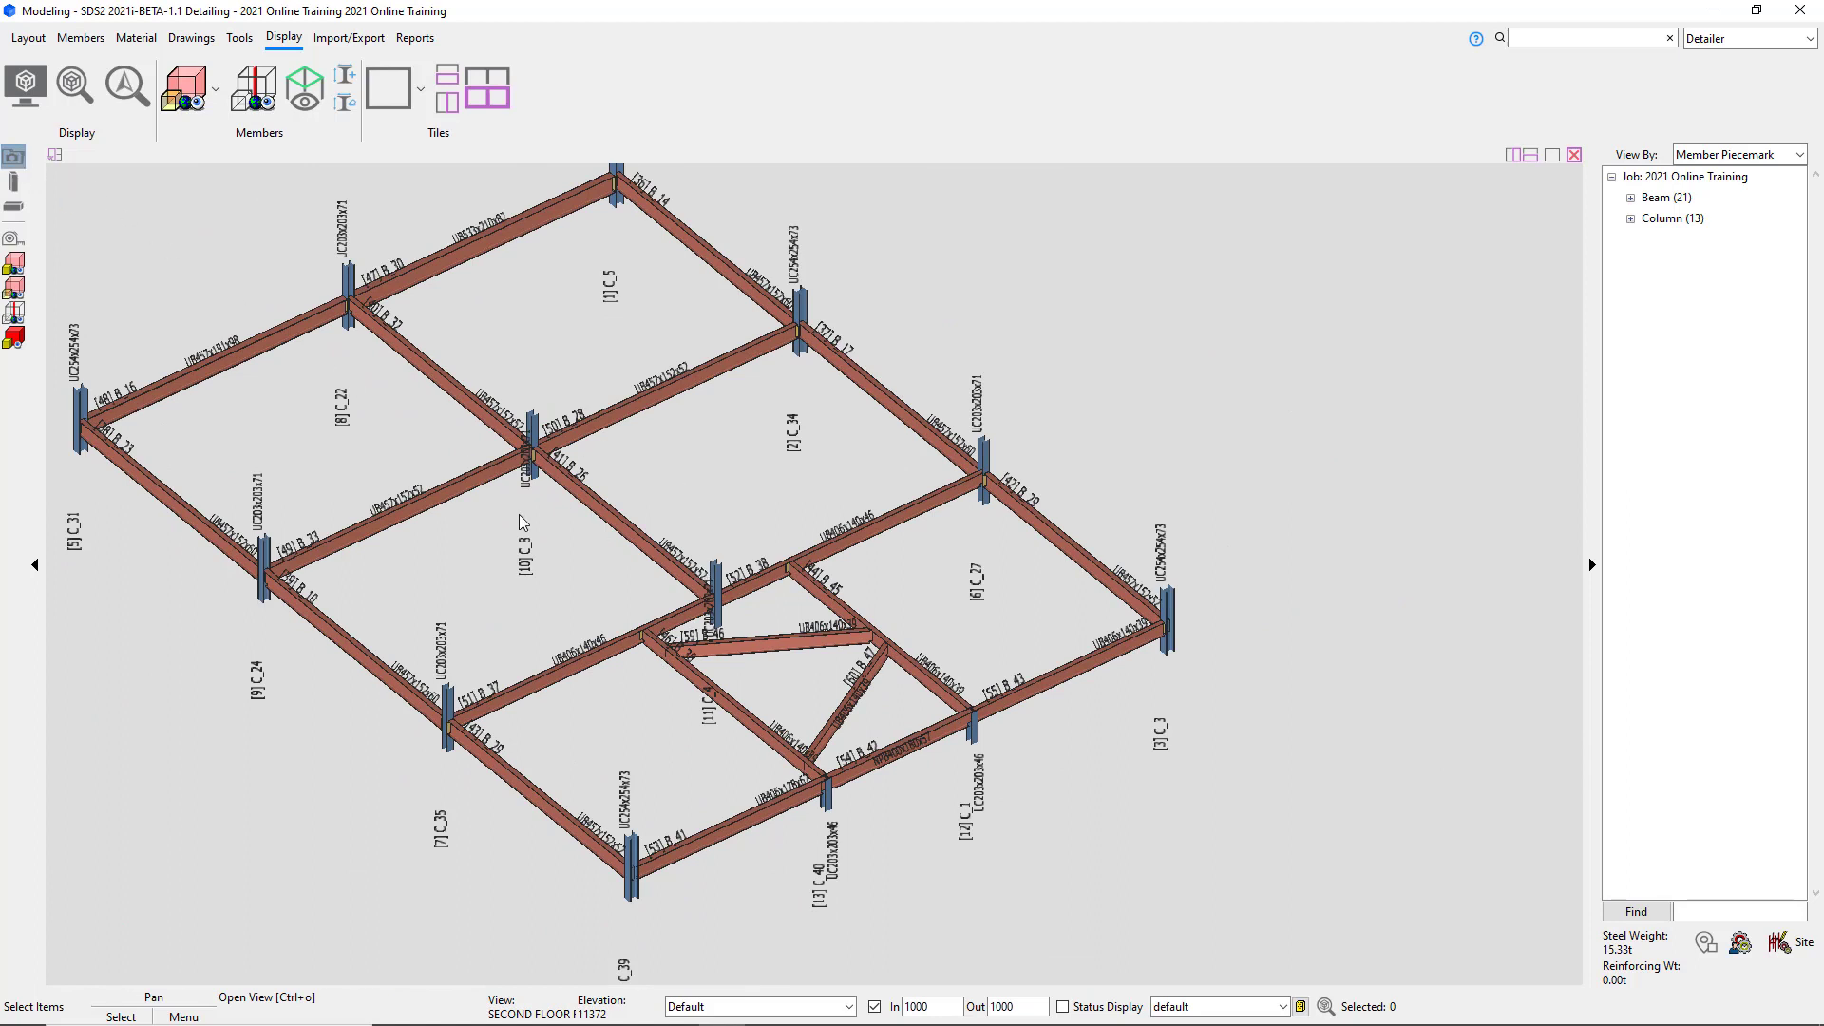
click(11, 168)
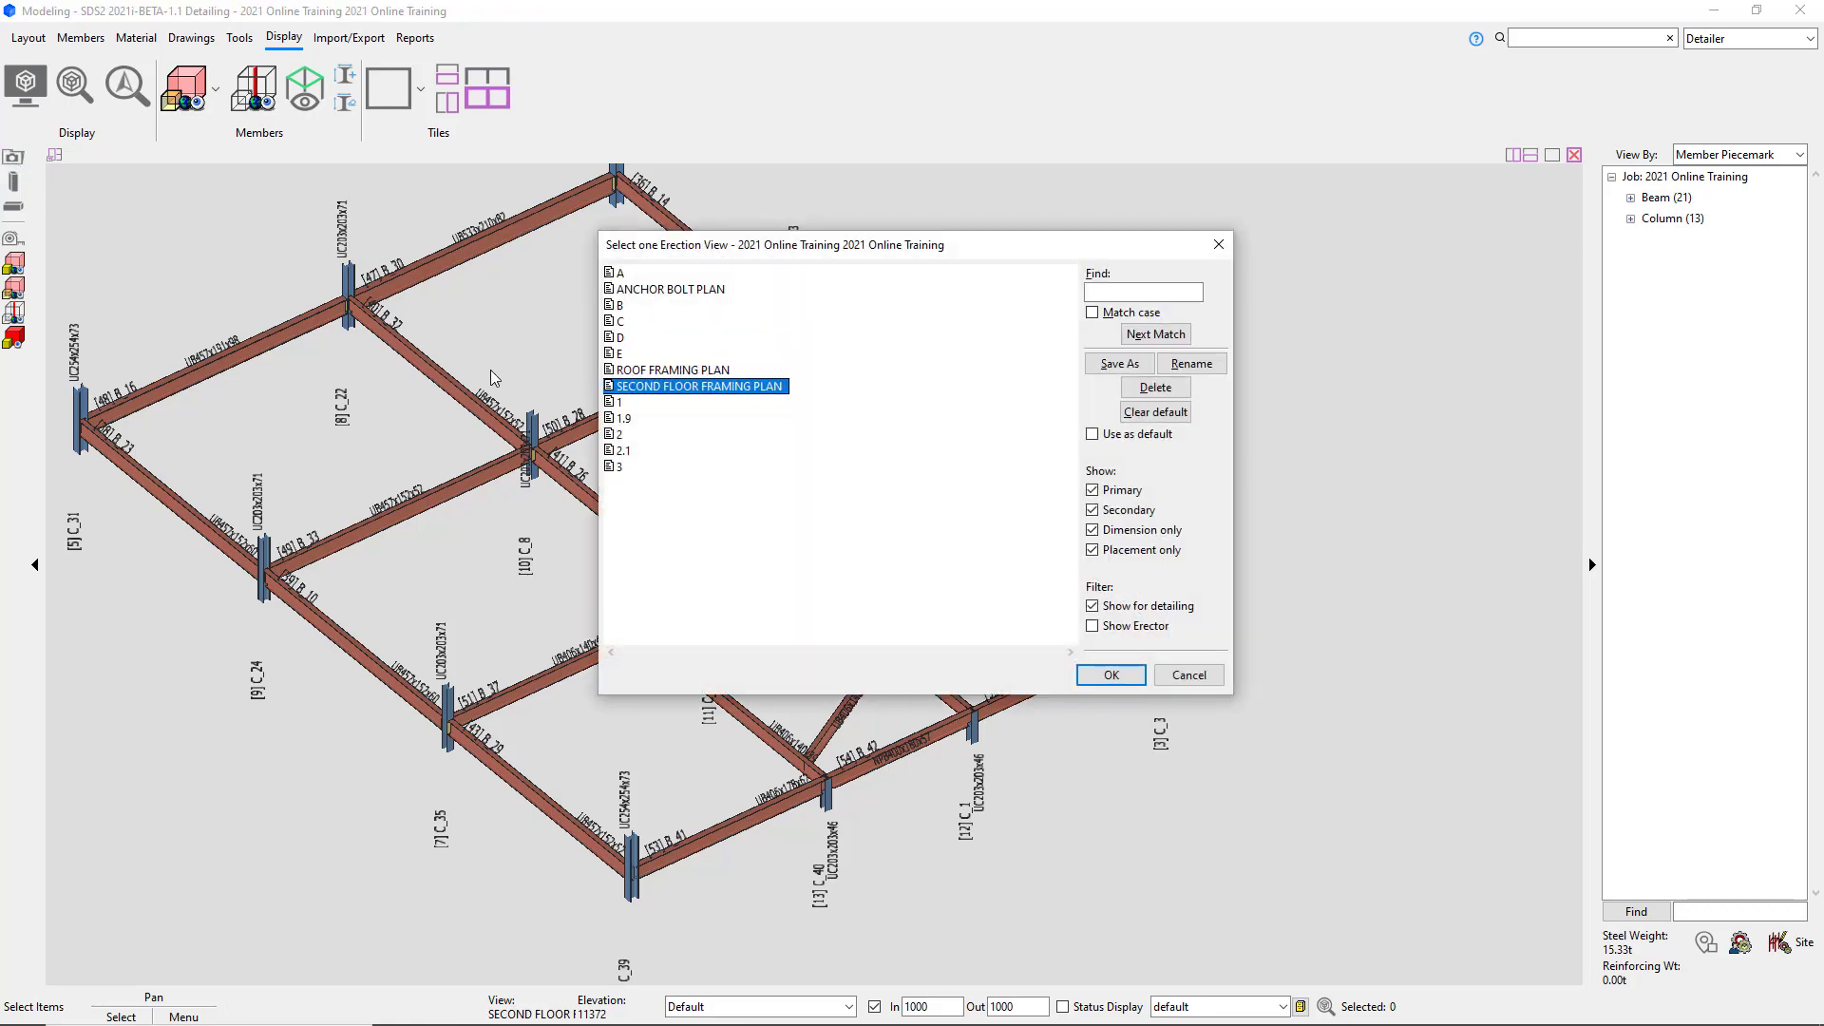
double_click(695, 387)
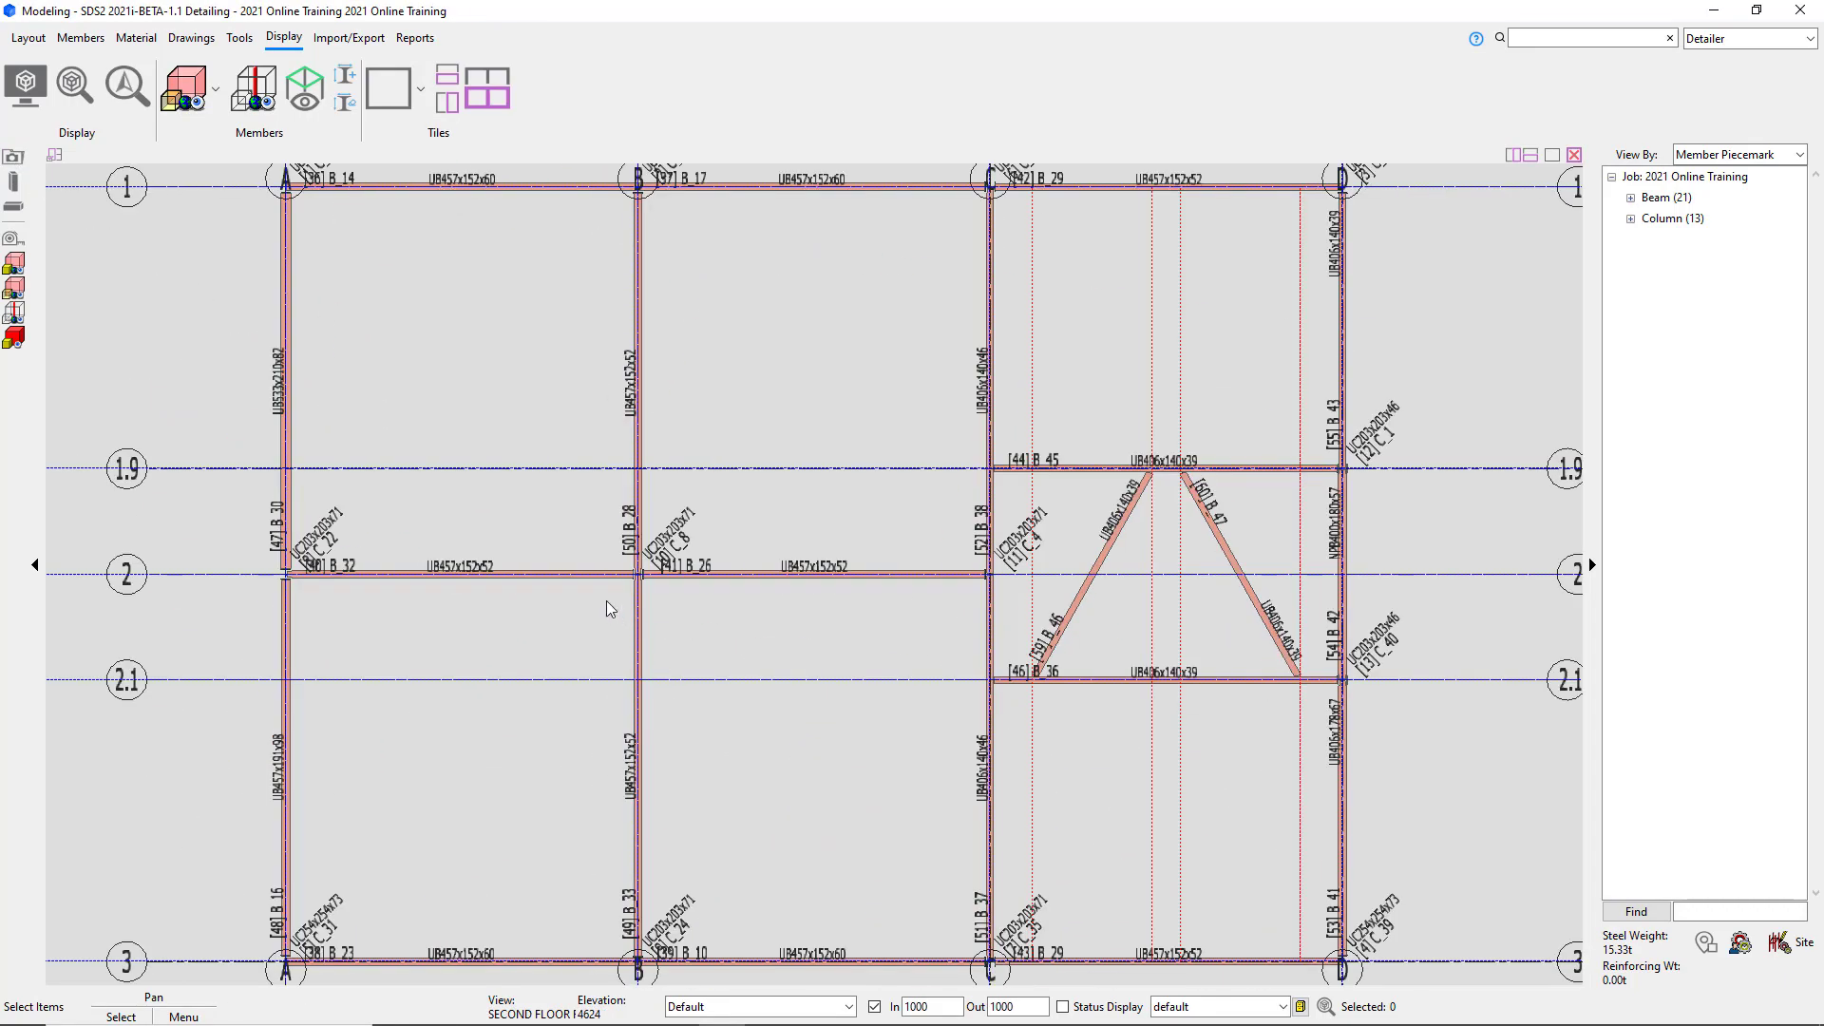
Orbit around the bay with the diagonal beams between grids C and D, and restore the flat plan.
scroll(640, 594, down, 2)
scroll(858, 619, up, 2)
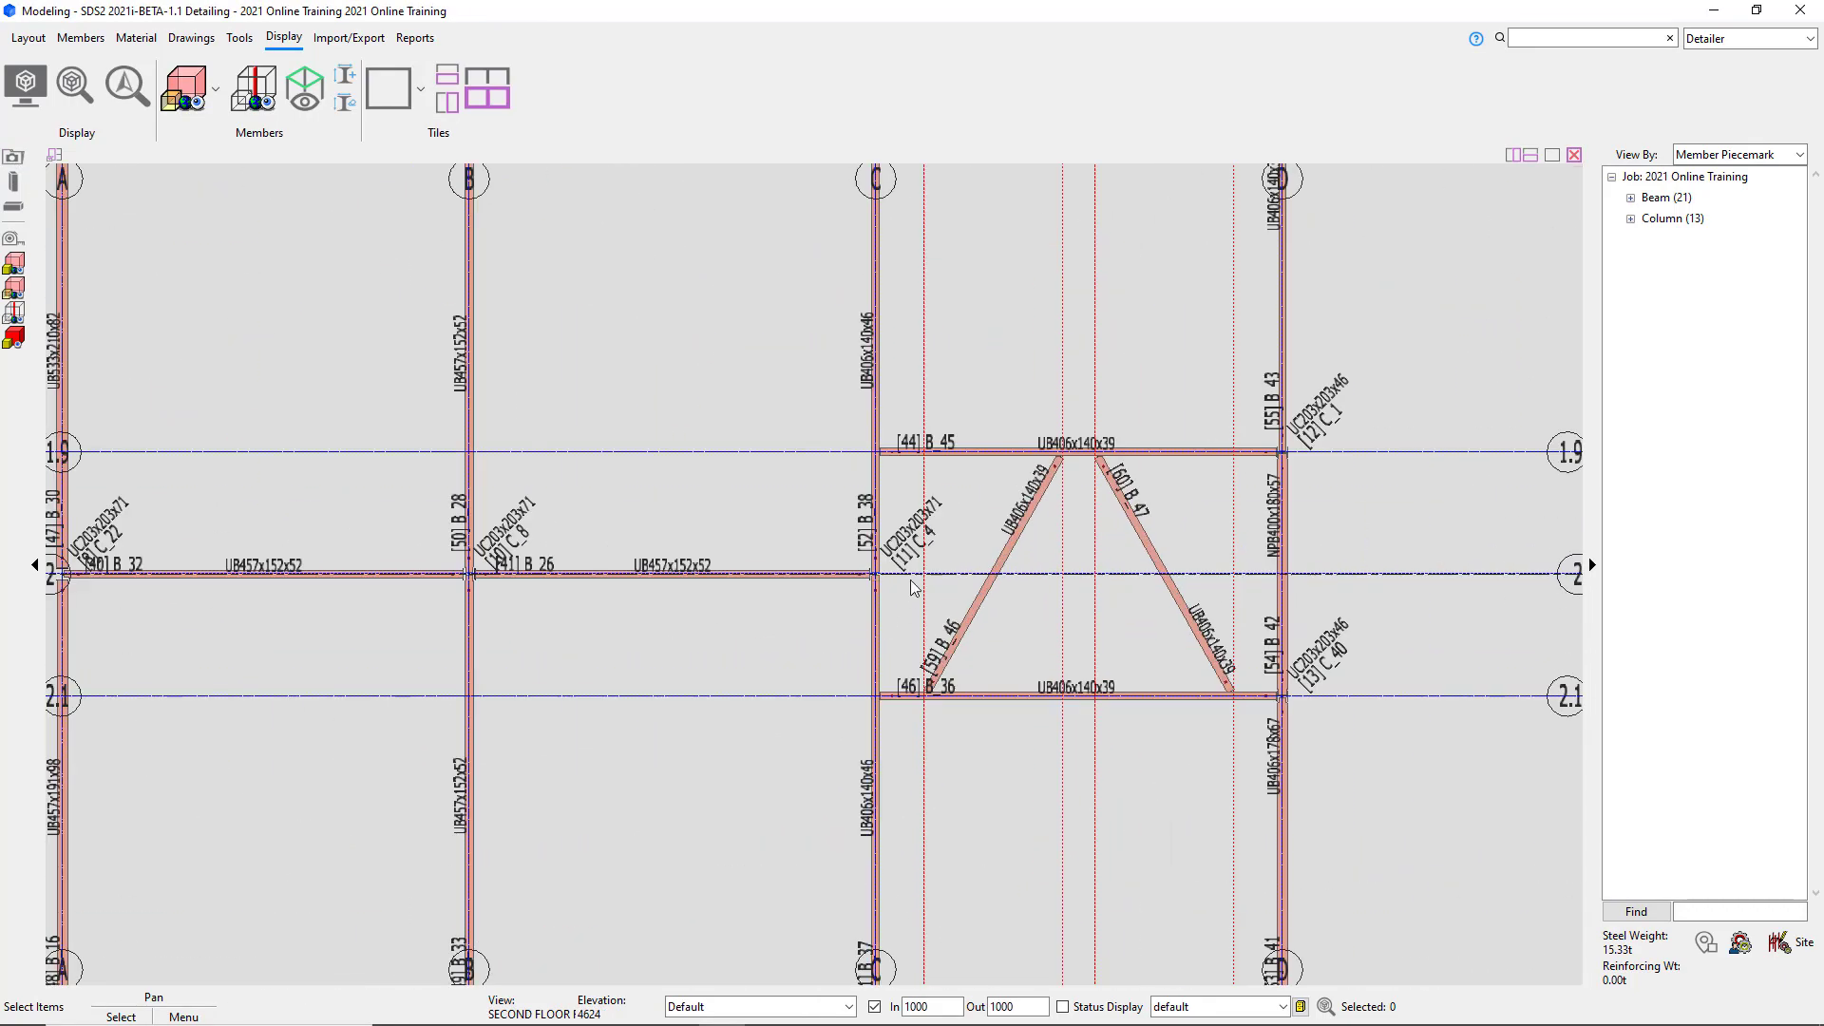
scroll(1019, 559, up, 2)
middle_drag(1137, 702, 865, 412)
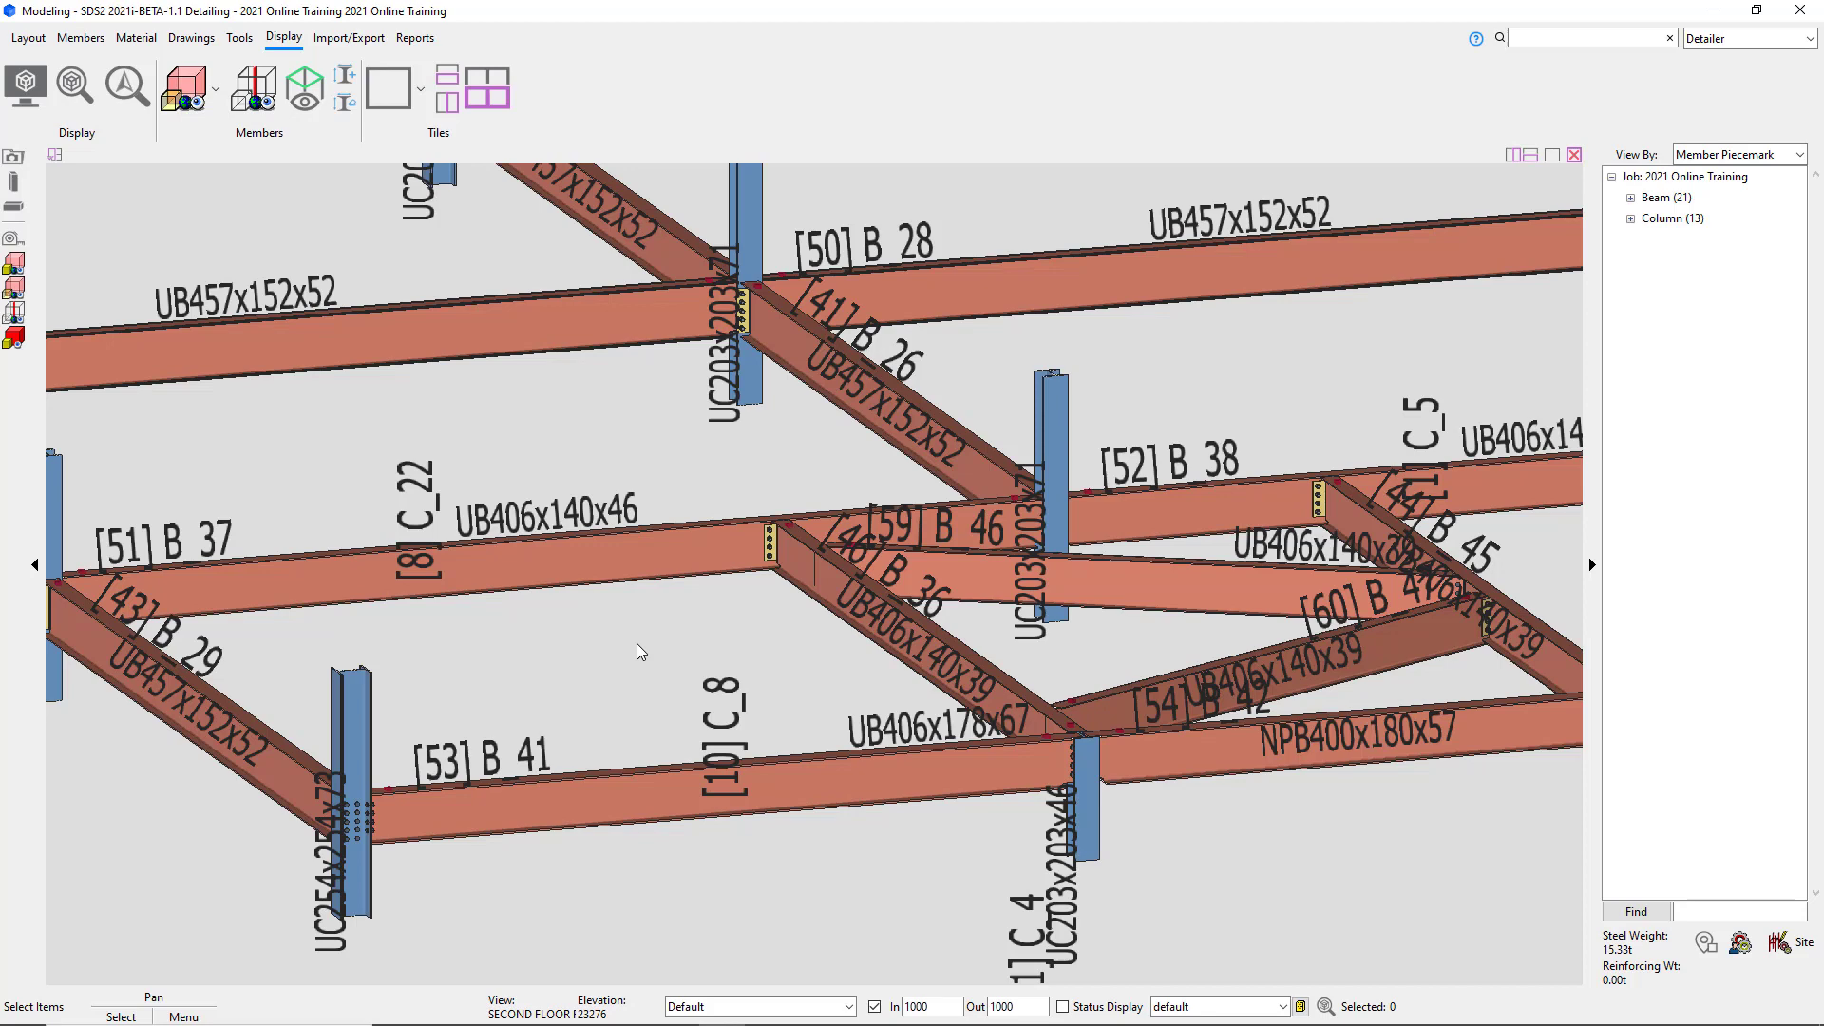
key(space)
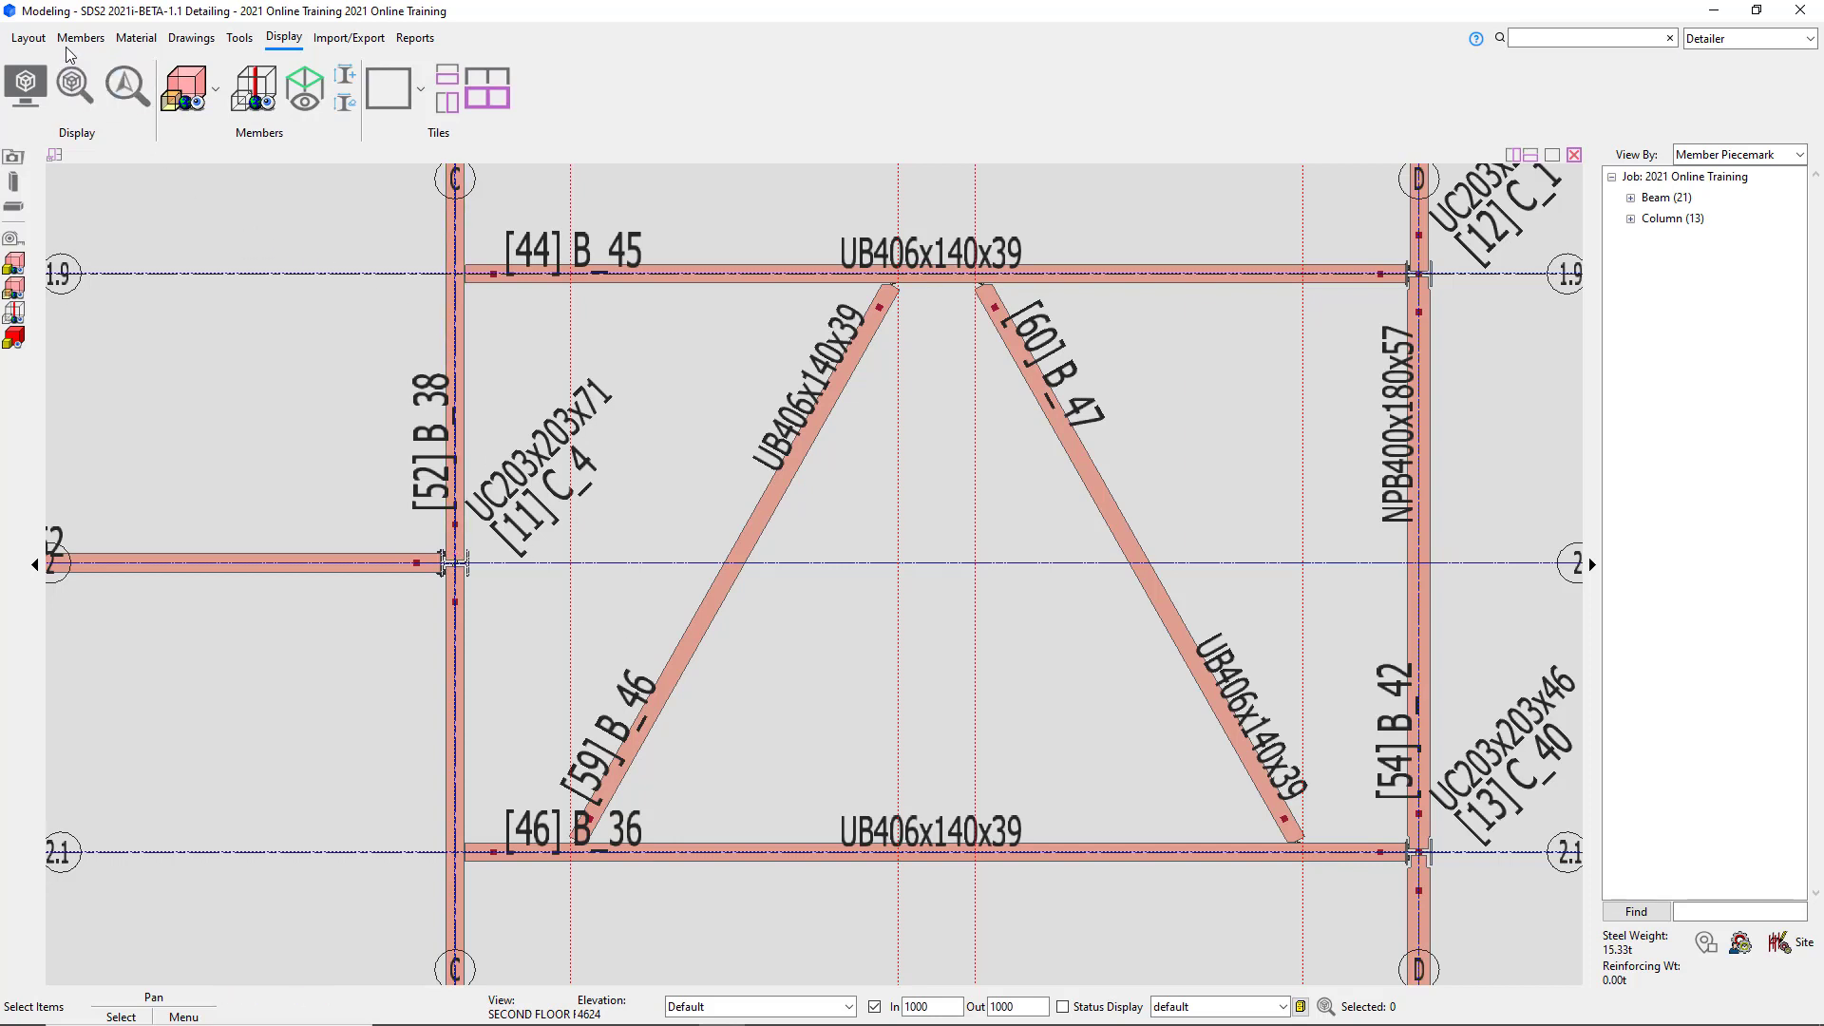
Rotate the framing in 3D to inspect it from several sides, and undo the view changes back to the plan.
click(42, 42)
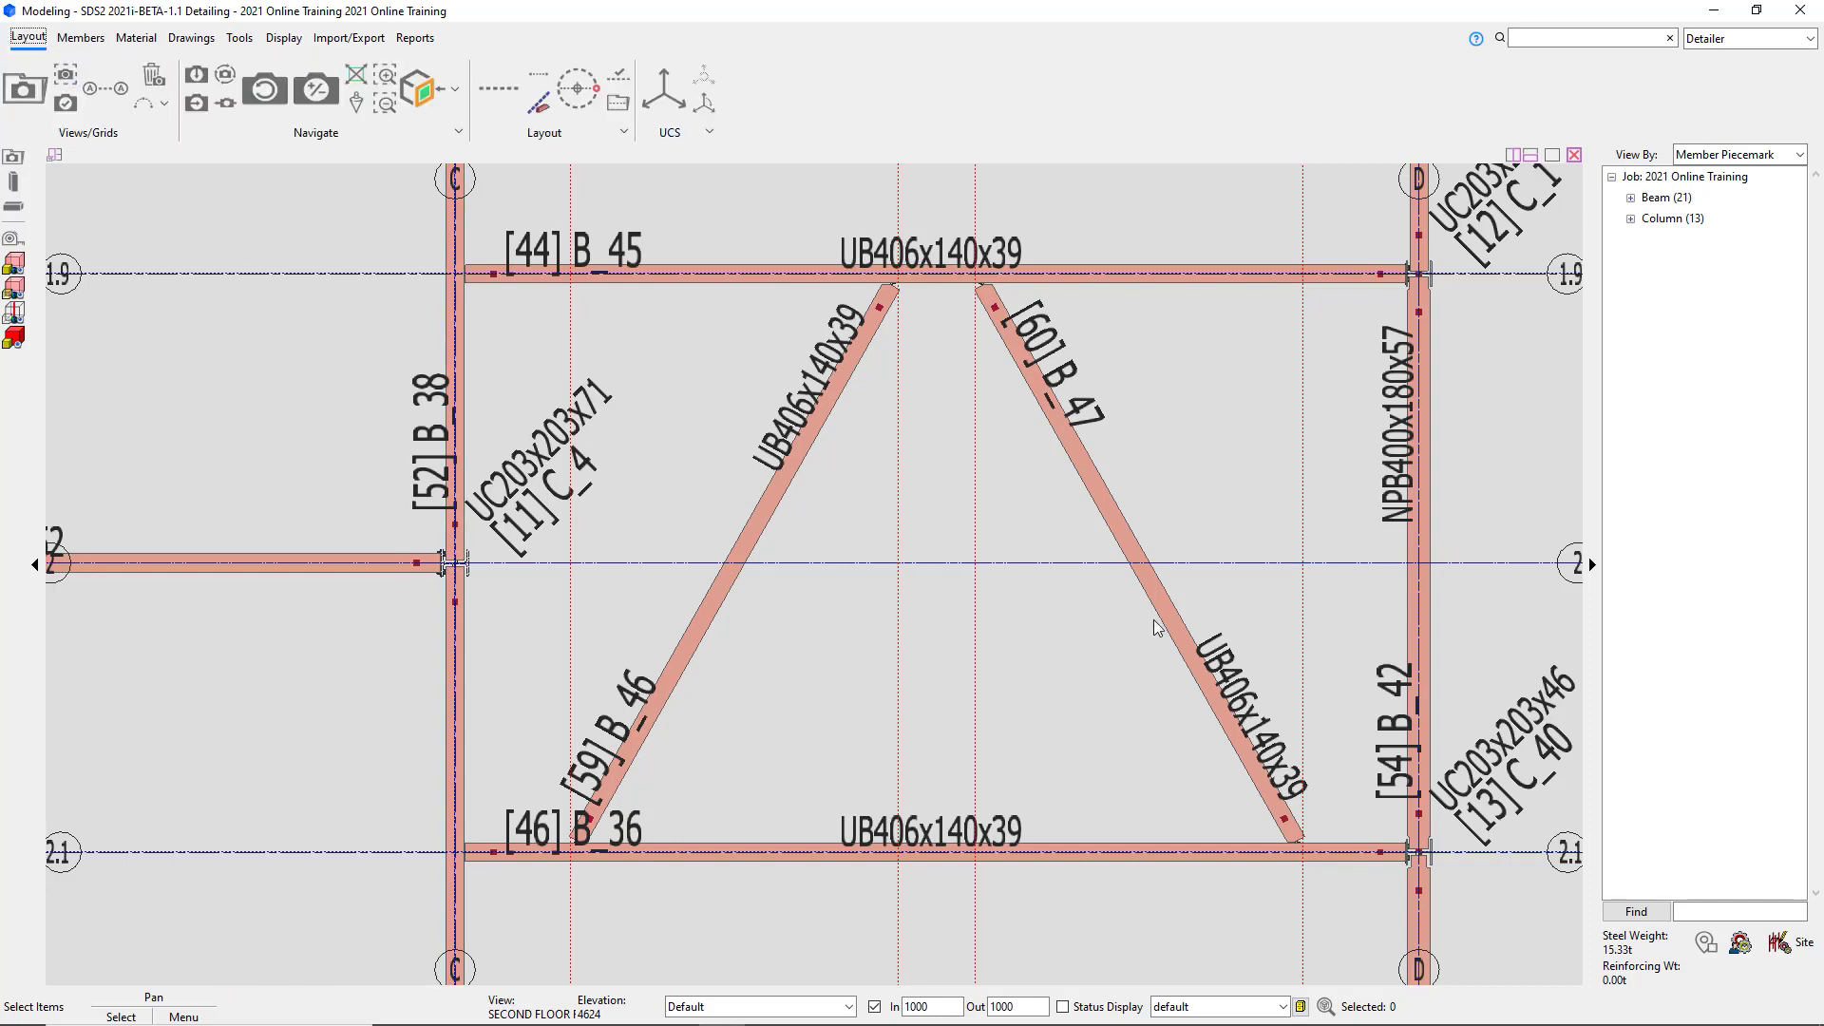
scroll(1156, 618, down, 4)
scroll(448, 656, up, 1)
scroll(363, 665, up, 2)
shift+middle_drag(553, 588, 724, 312)
shift+middle_drag(830, 542, 583, 570)
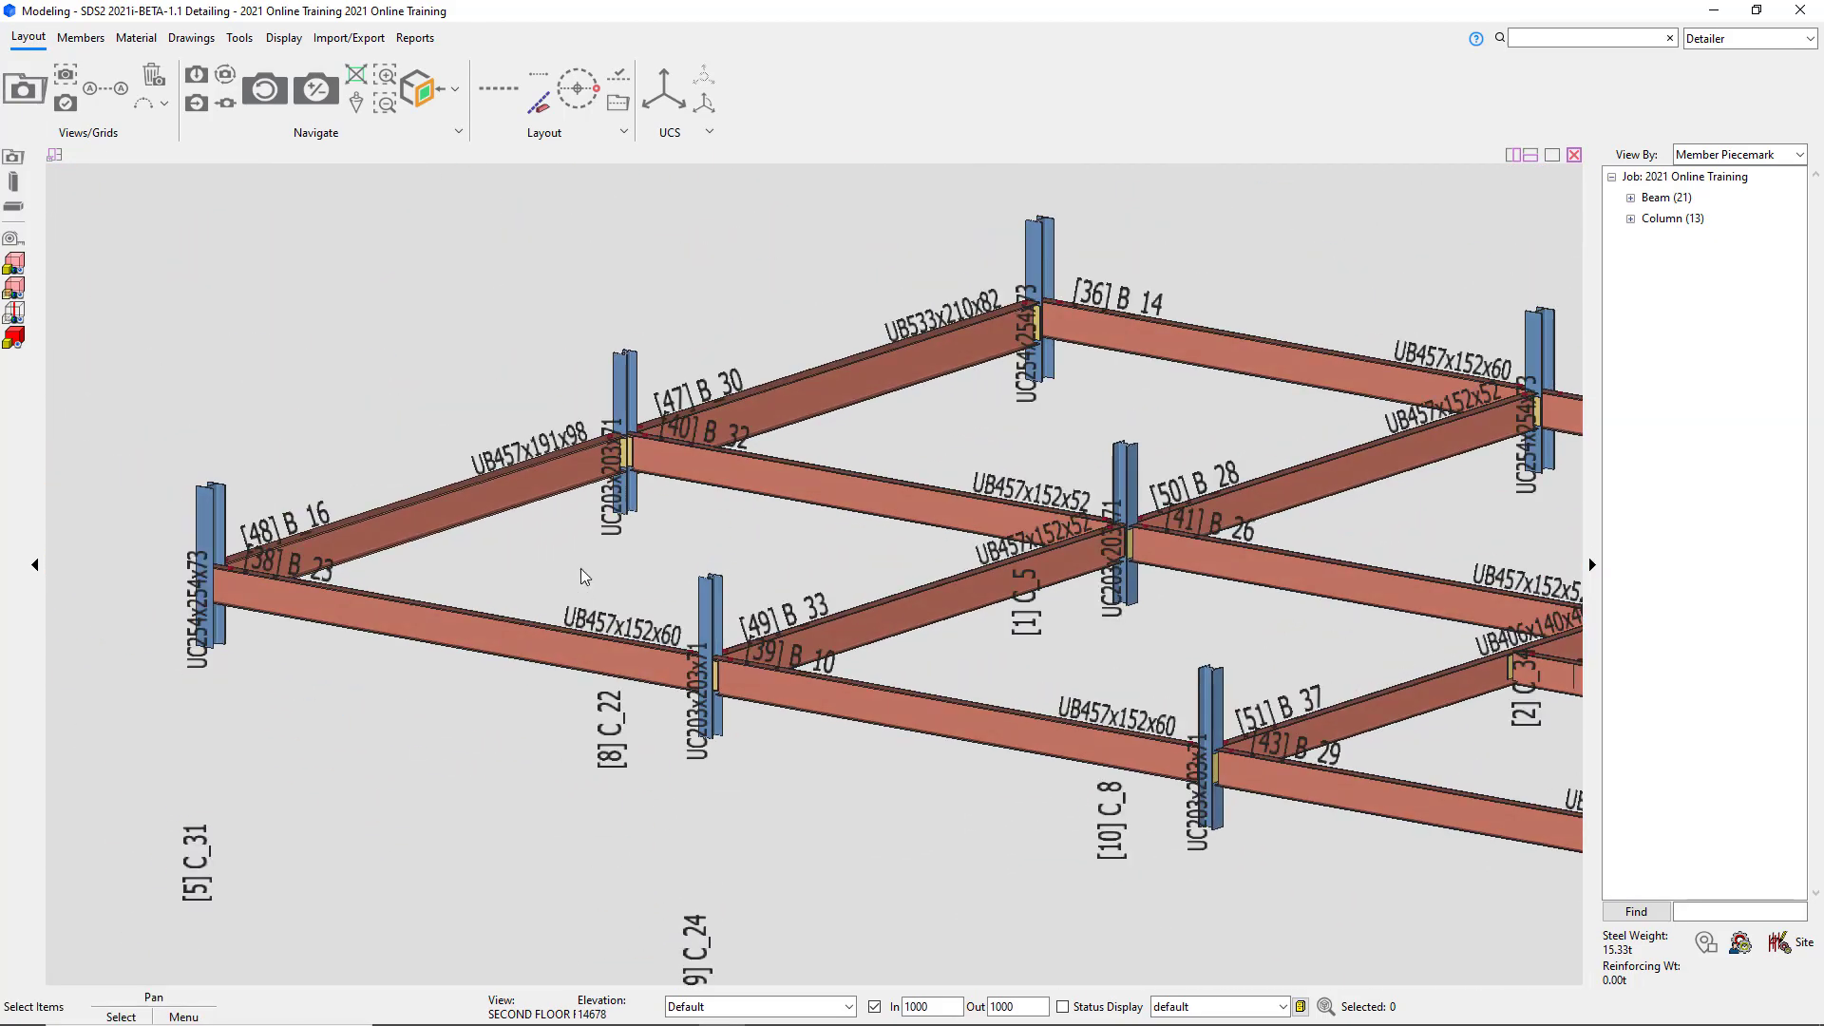
click(268, 94)
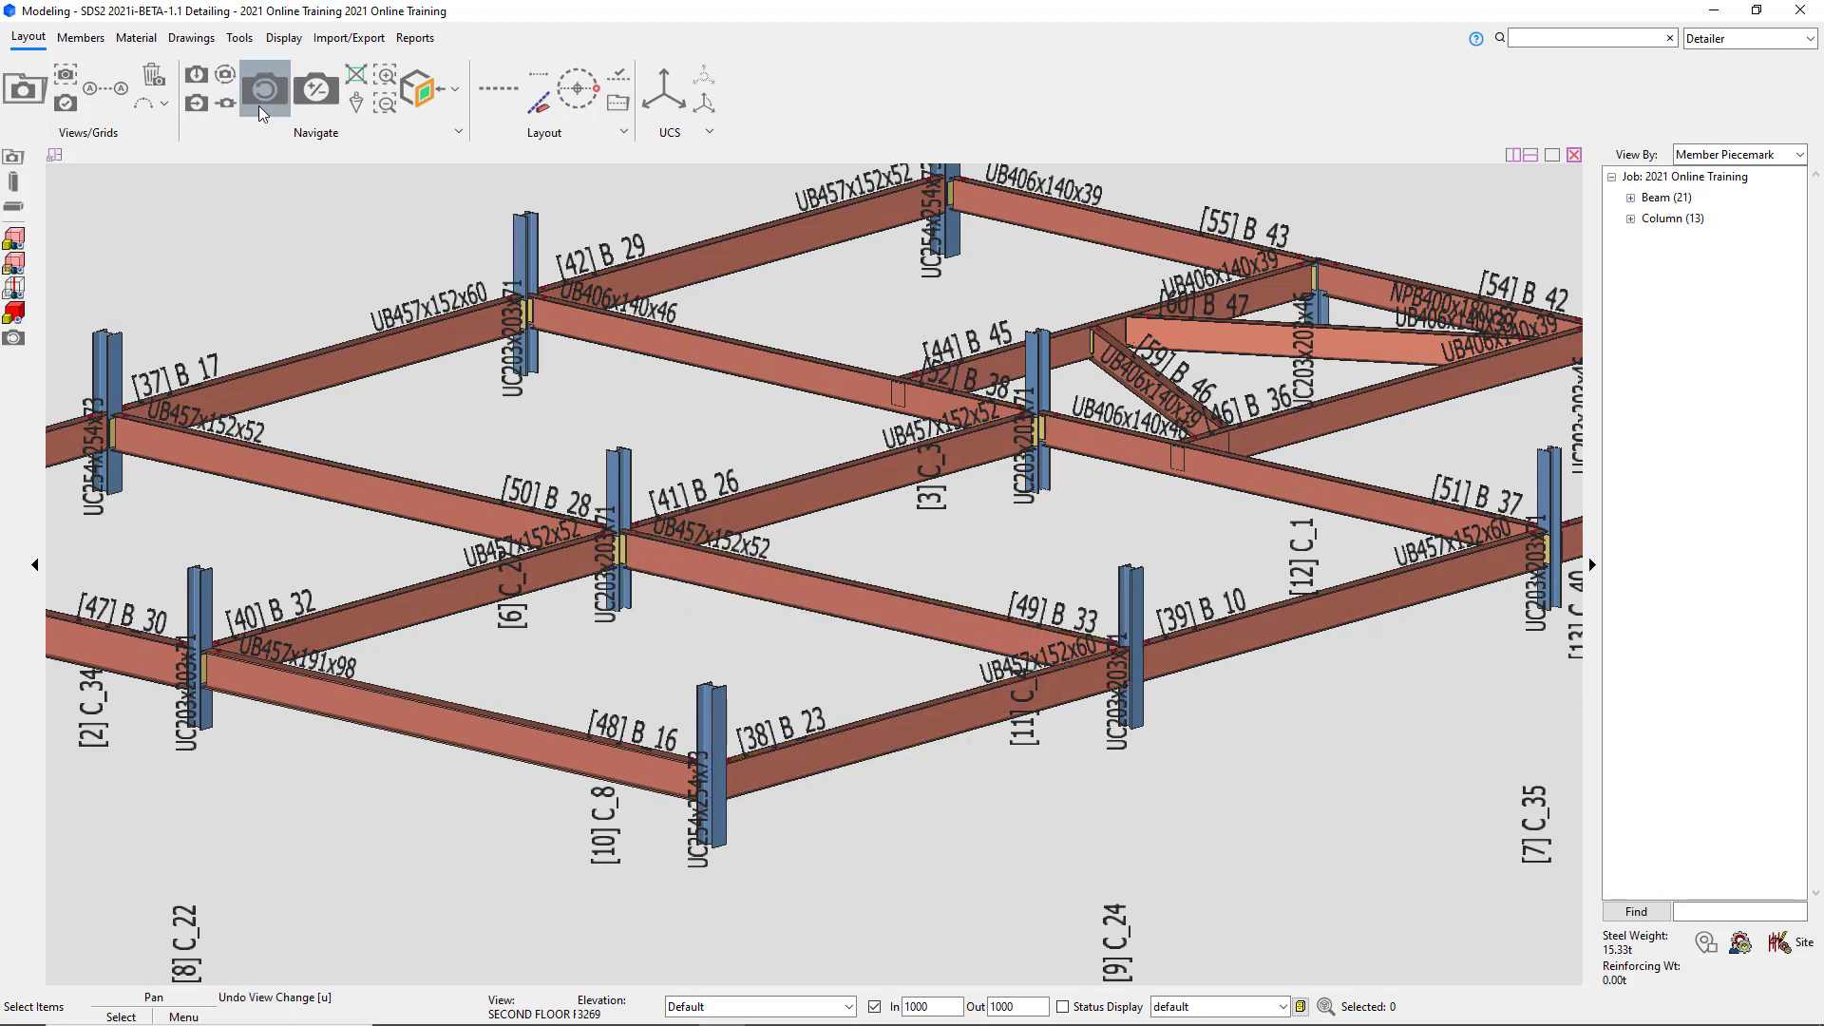
click(262, 99)
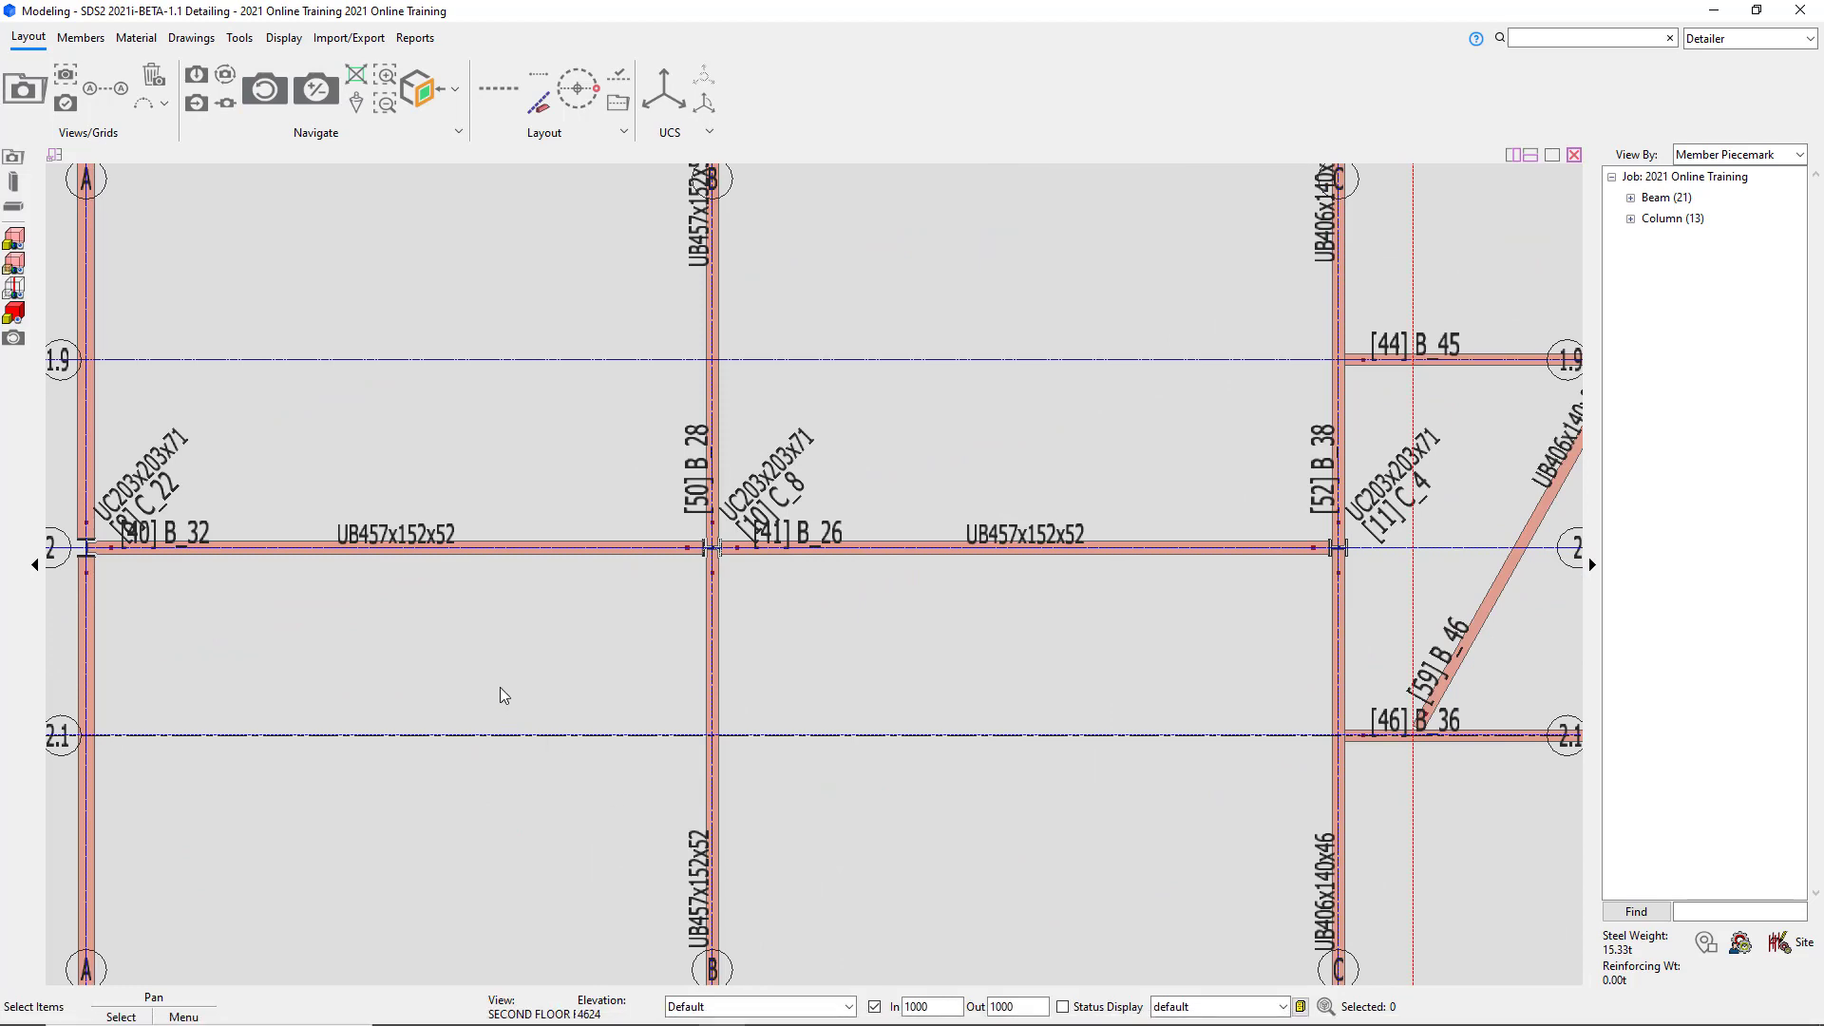
Examine the plan from grid A to grid D and tilt it into a 3D view of the framing.
scroll(408, 619, down, 4)
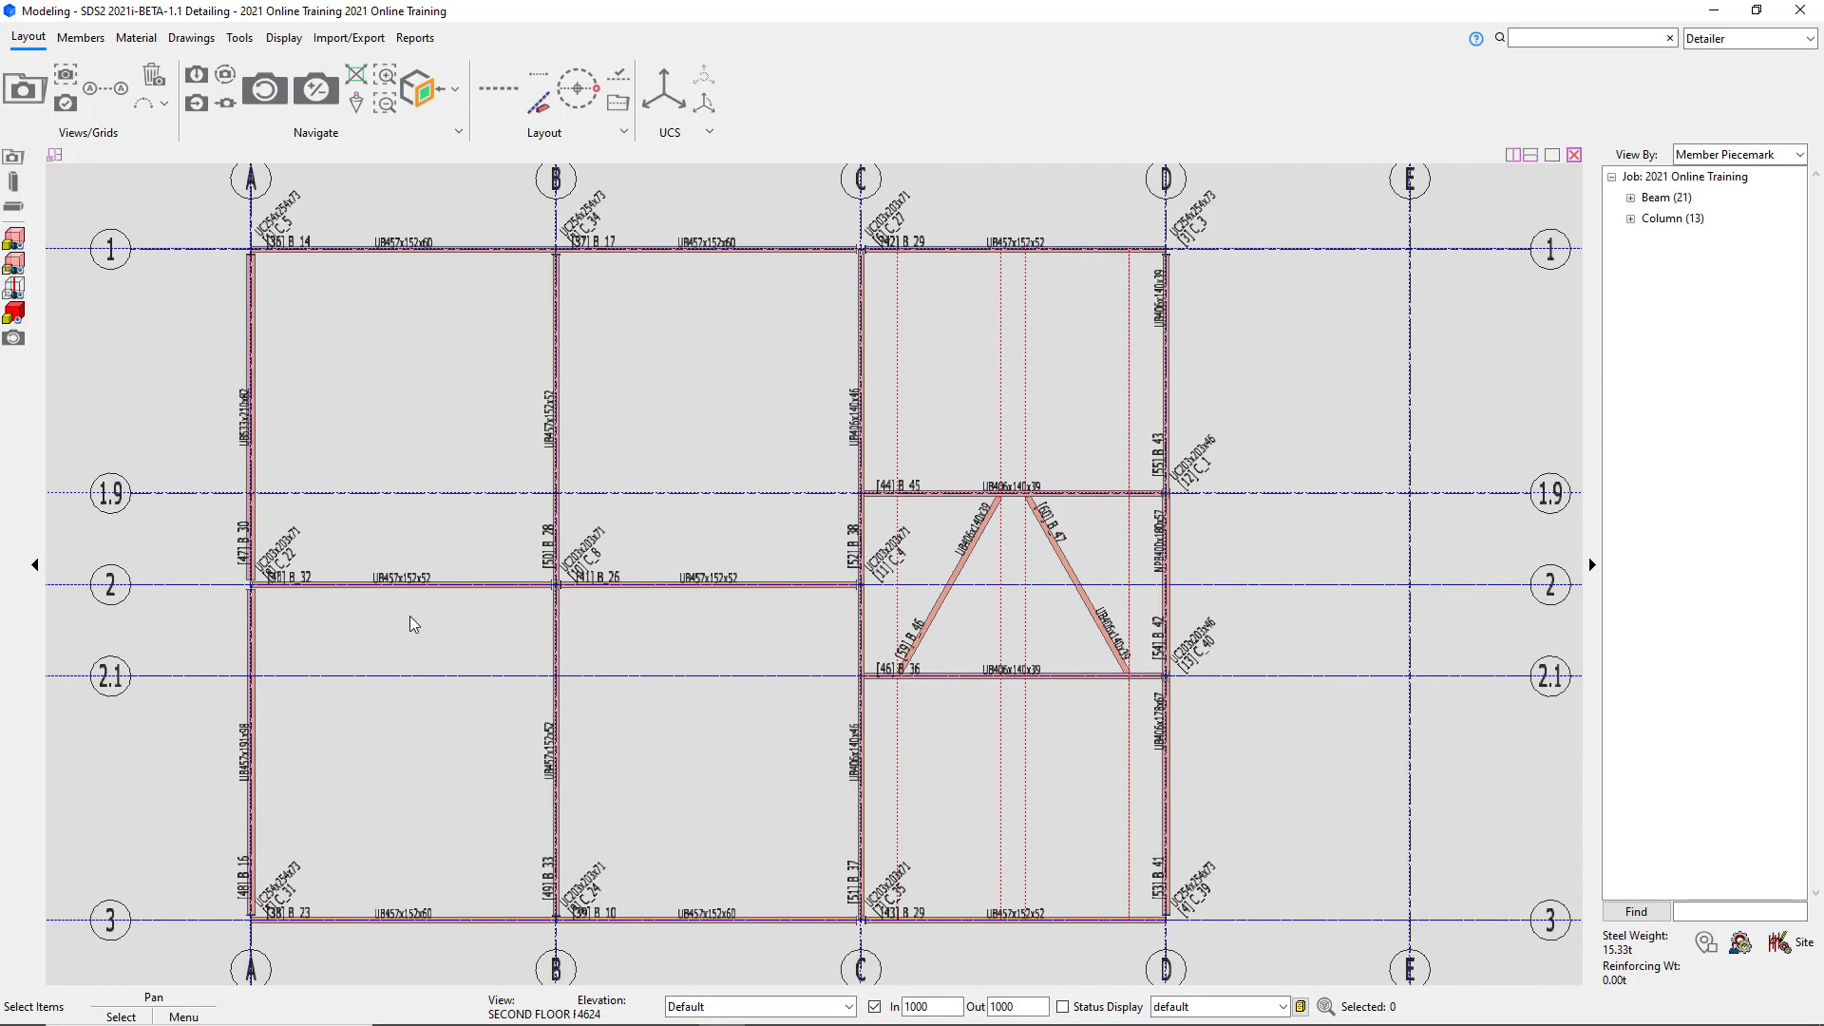
scroll(898, 663, up, 3)
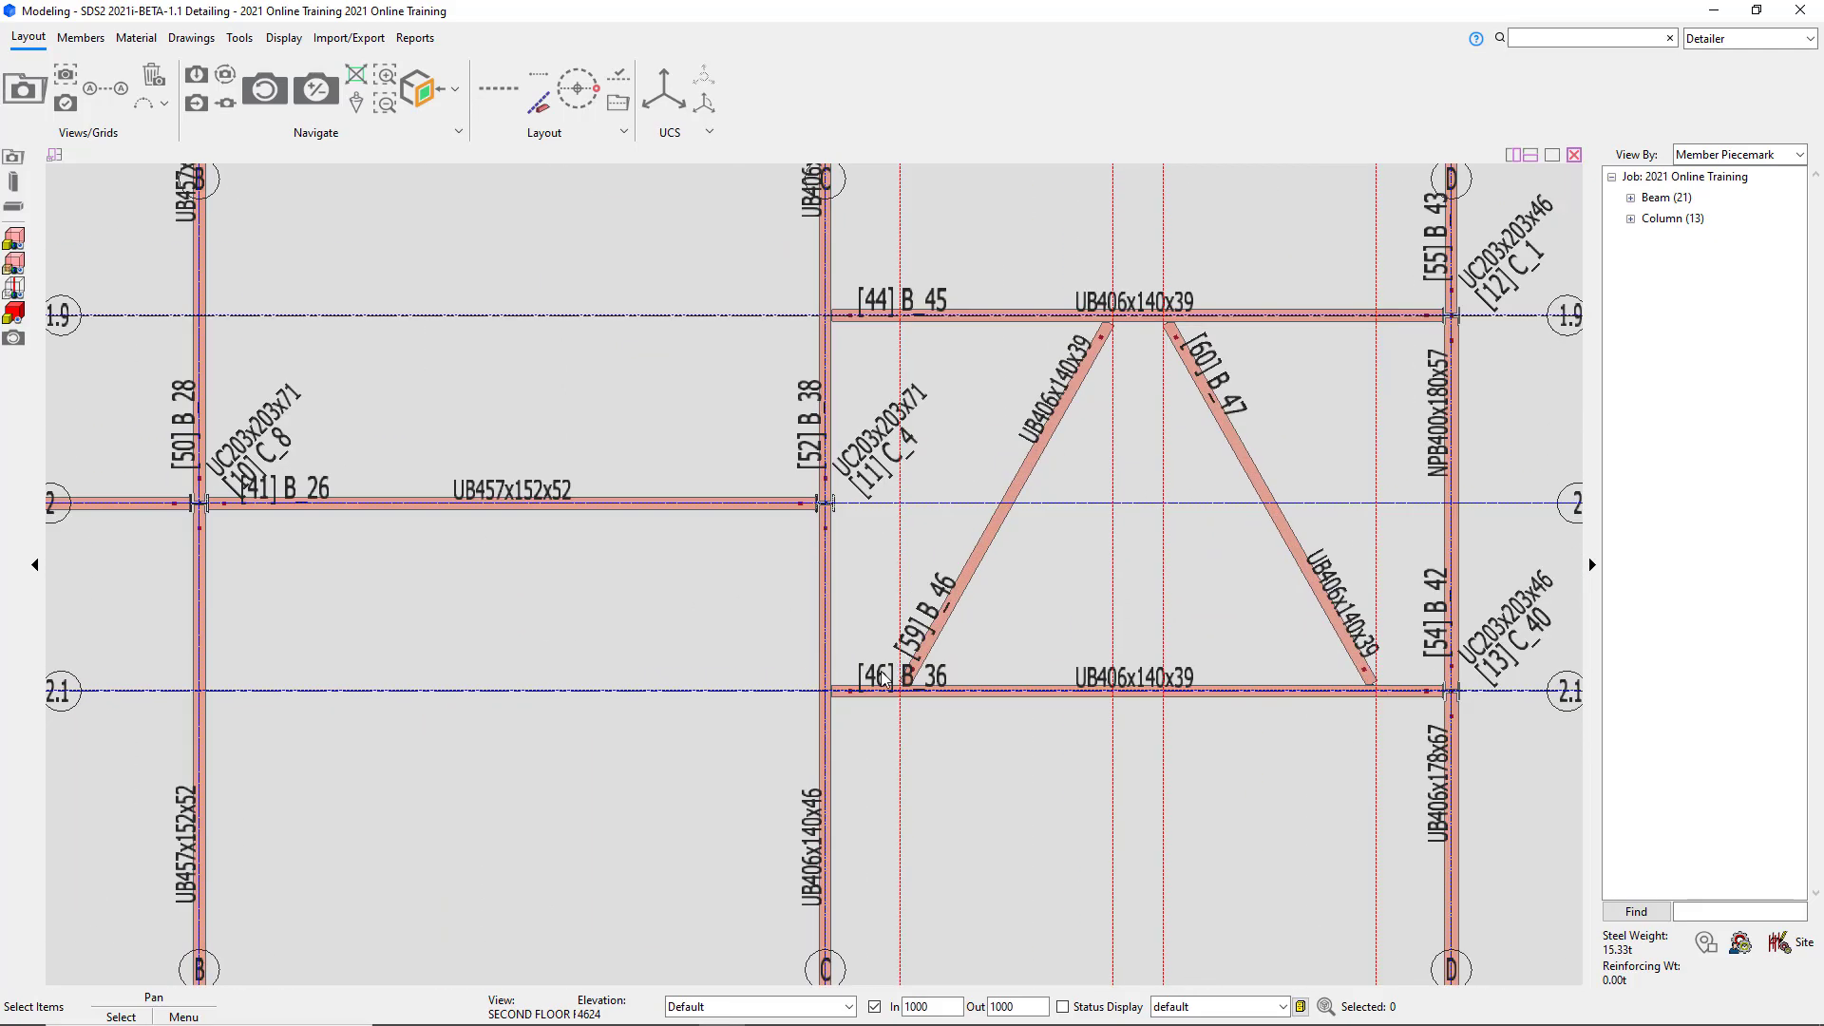
scroll(821, 593, down, 2)
middle_drag(794, 635, 533, 321)
scroll(949, 597, up, 3)
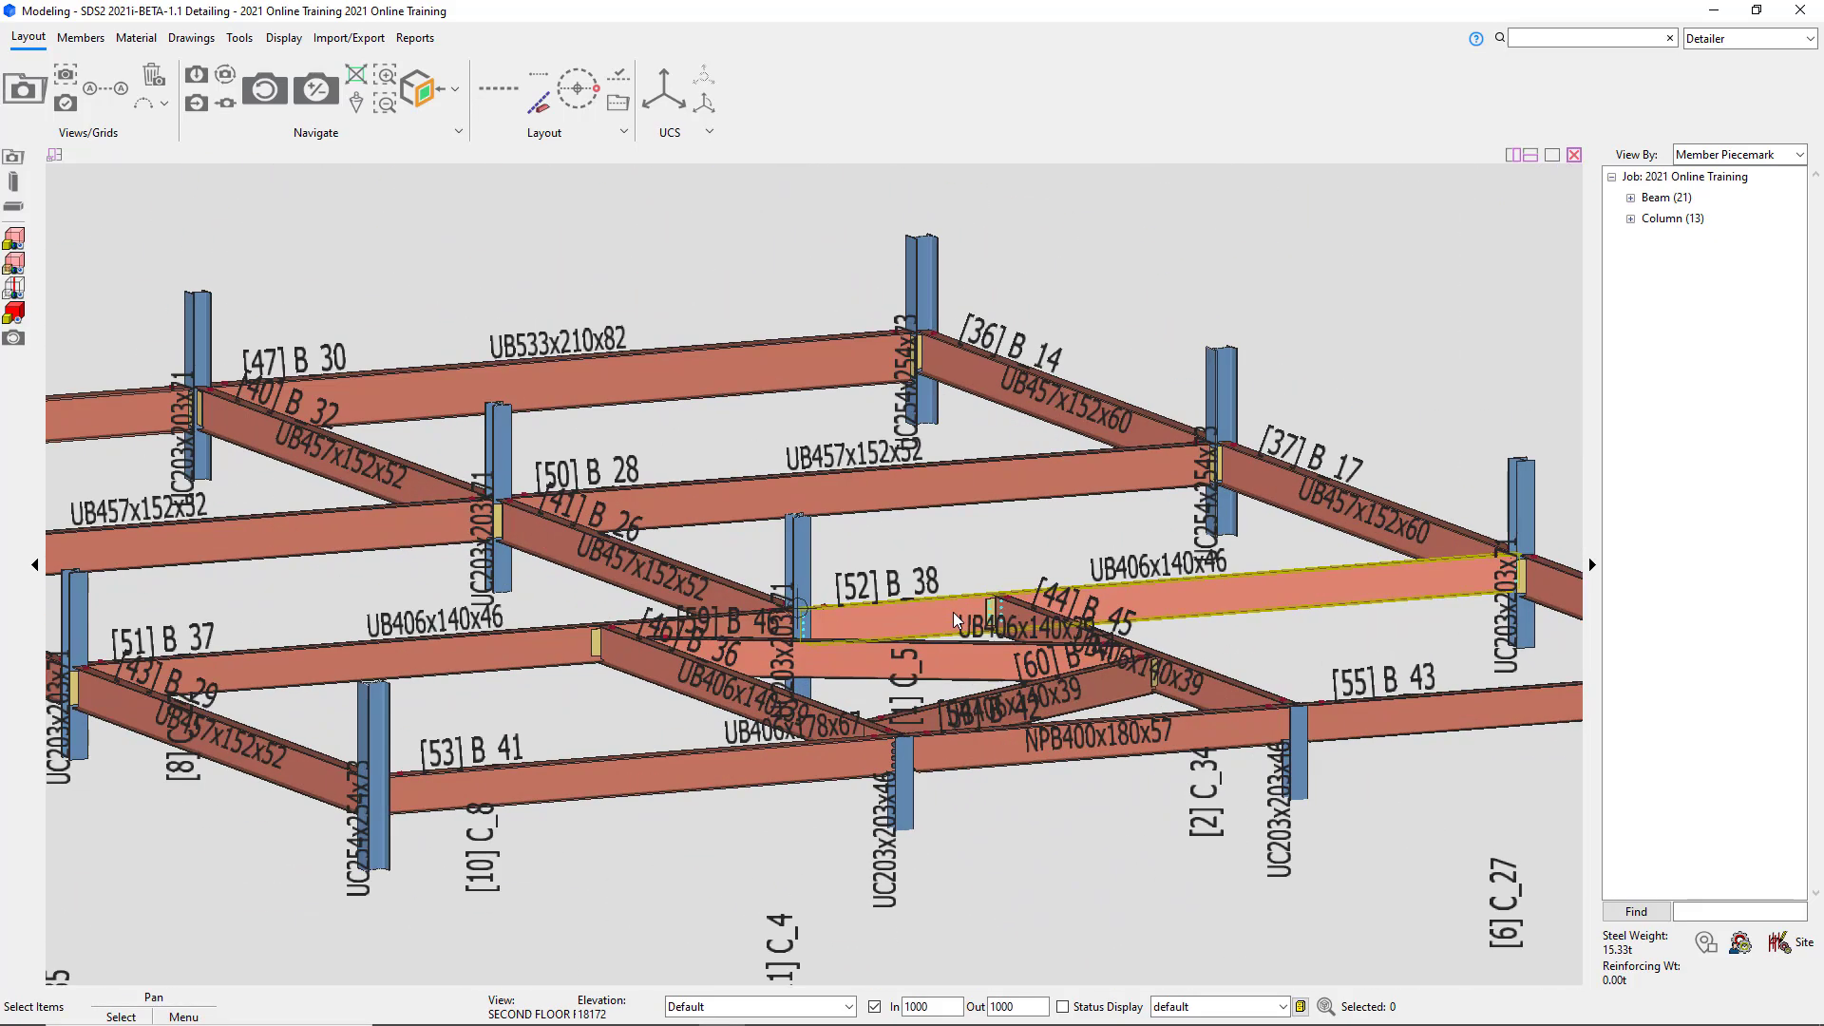
Orbit the 3D framing through several angles, examining it near columns C_24 and C_35 and as a whole.
middle_drag(950, 599, 717, 504)
middle_drag(774, 616, 789, 846)
middle_drag(570, 898, 509, 375)
middle_drag(879, 598, 708, 580)
middle_drag(494, 713, 608, 670)
scroll(975, 629, down, 4)
scroll(1004, 403, up, 3)
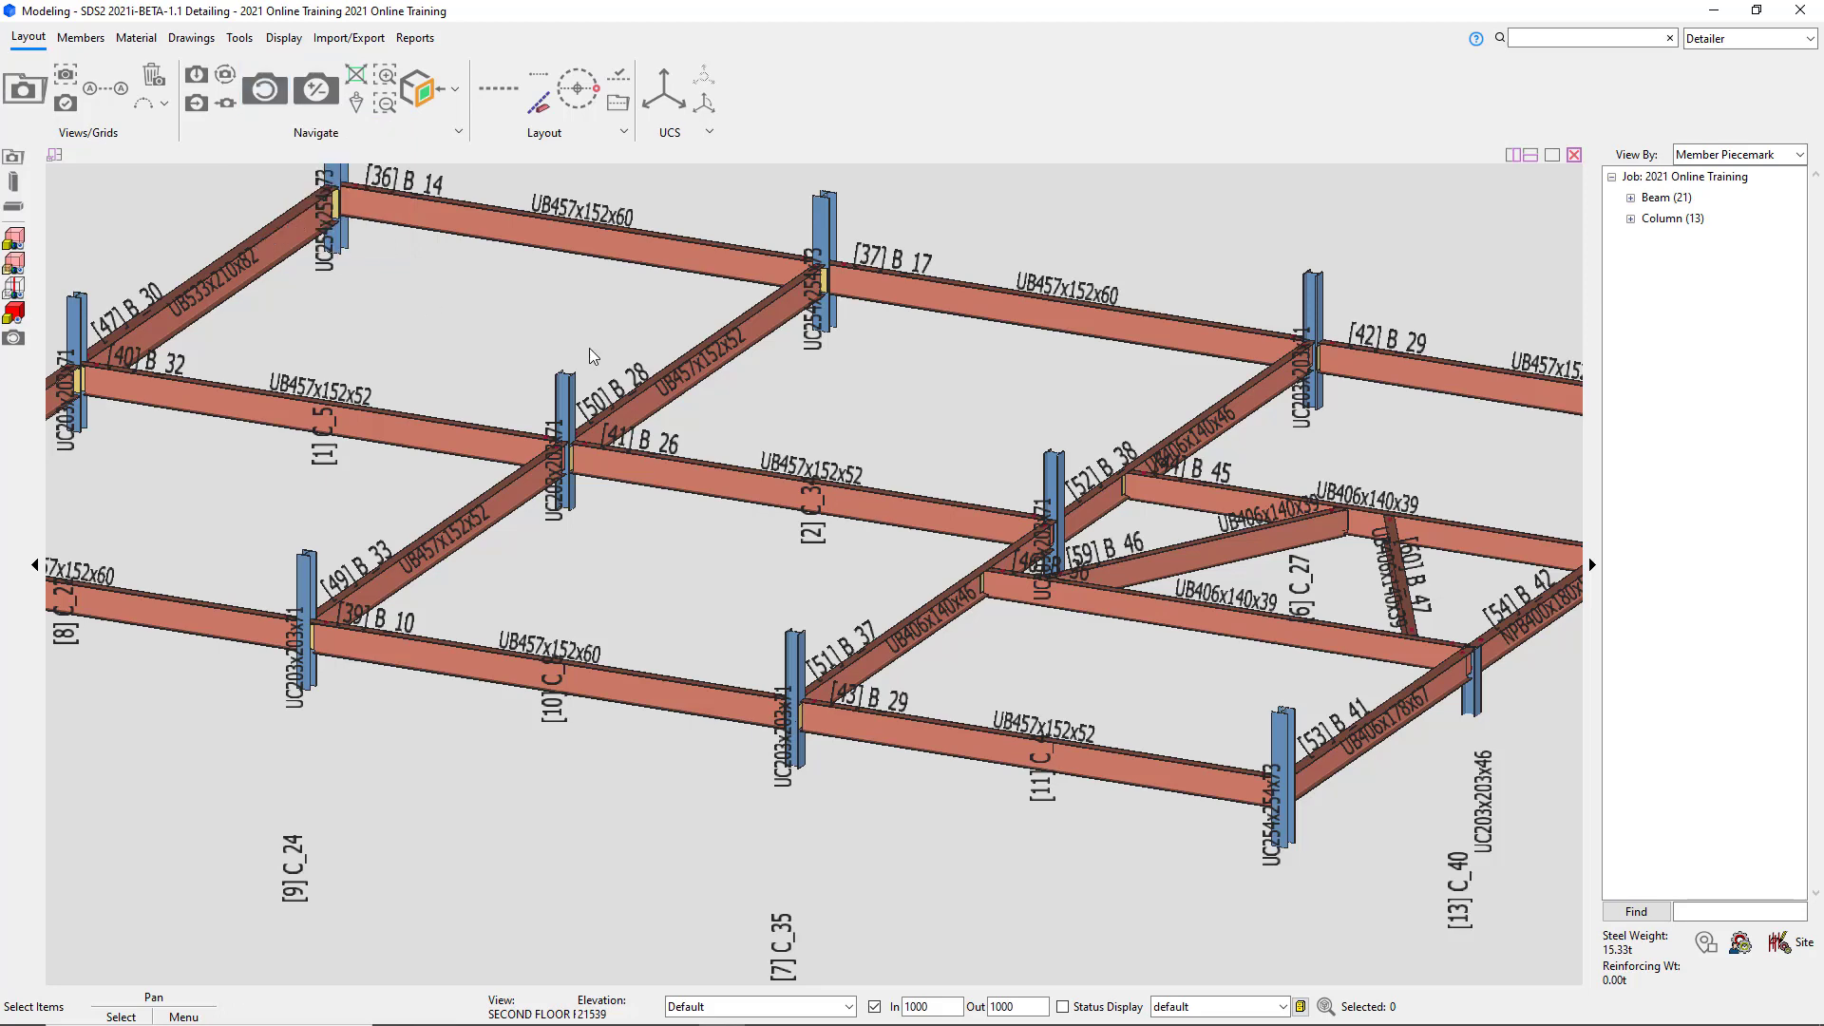
scroll(589, 347, up, 5)
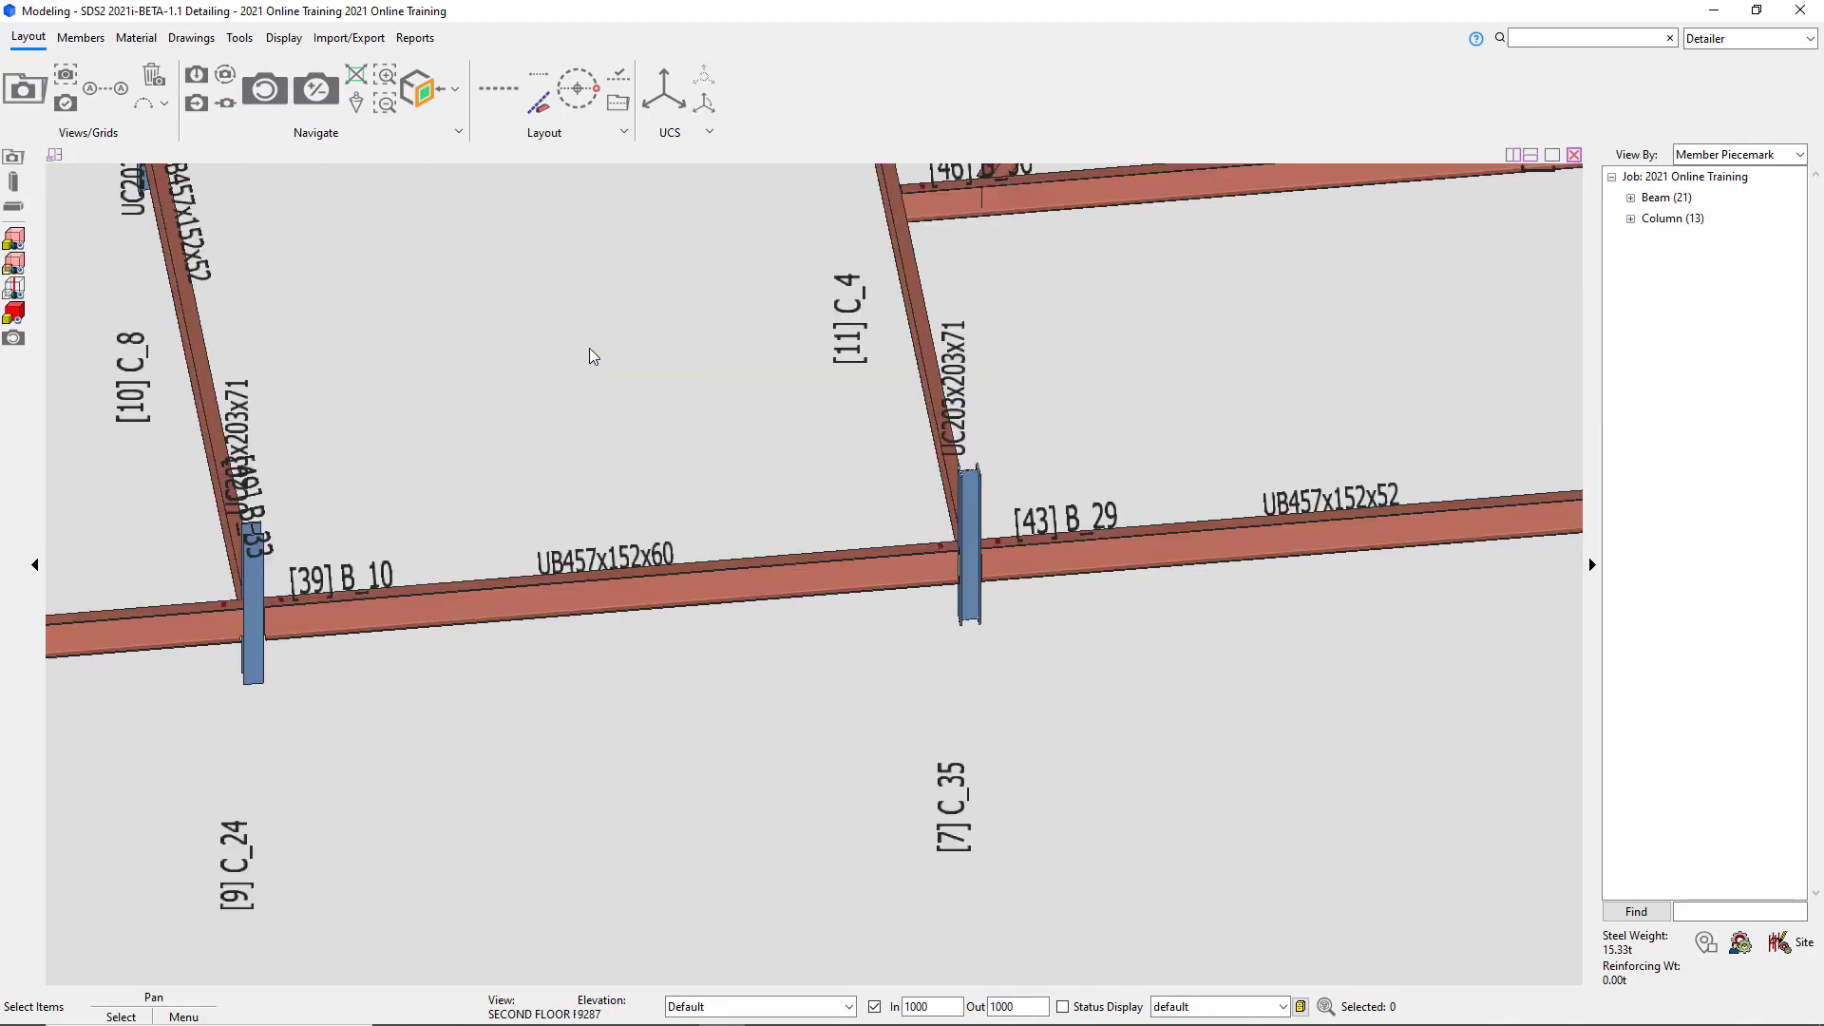
scroll(1274, 734, down, 5)
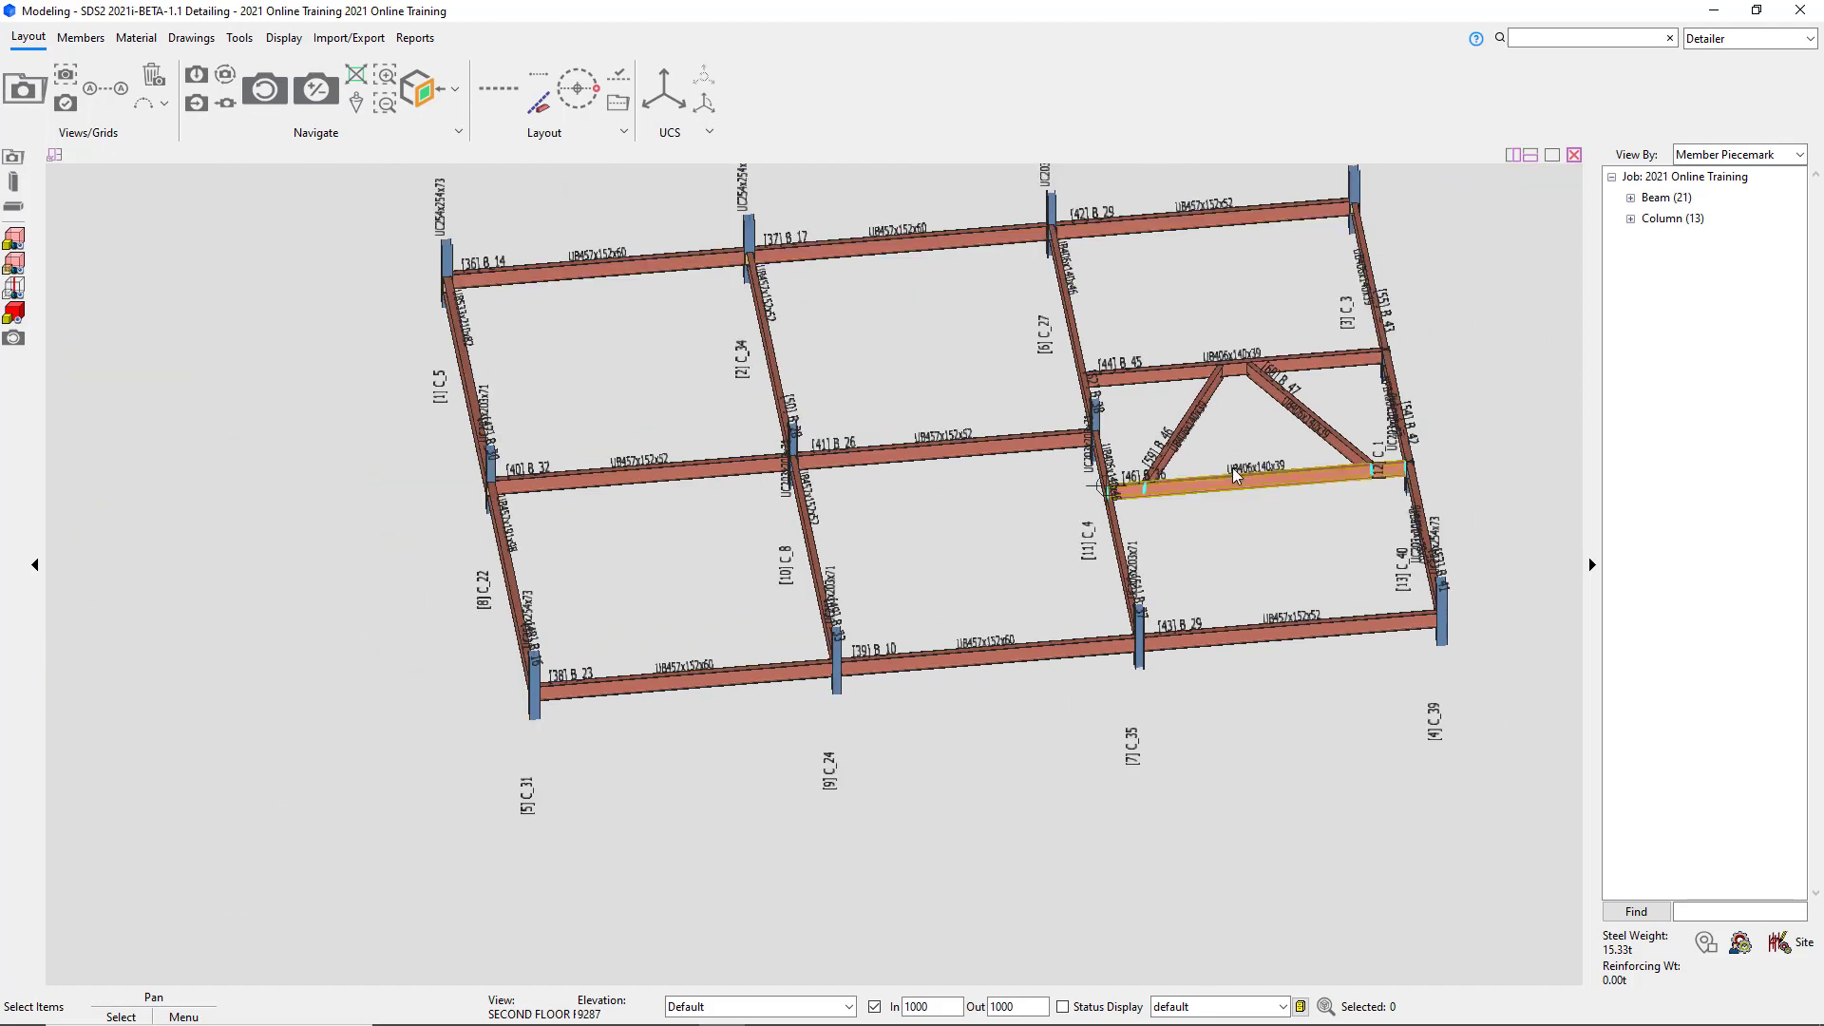
Inspect the framing in 3D and reopen the SECOND FLOOR FRAMING PLAN erection view.
scroll(1146, 511, up, 2)
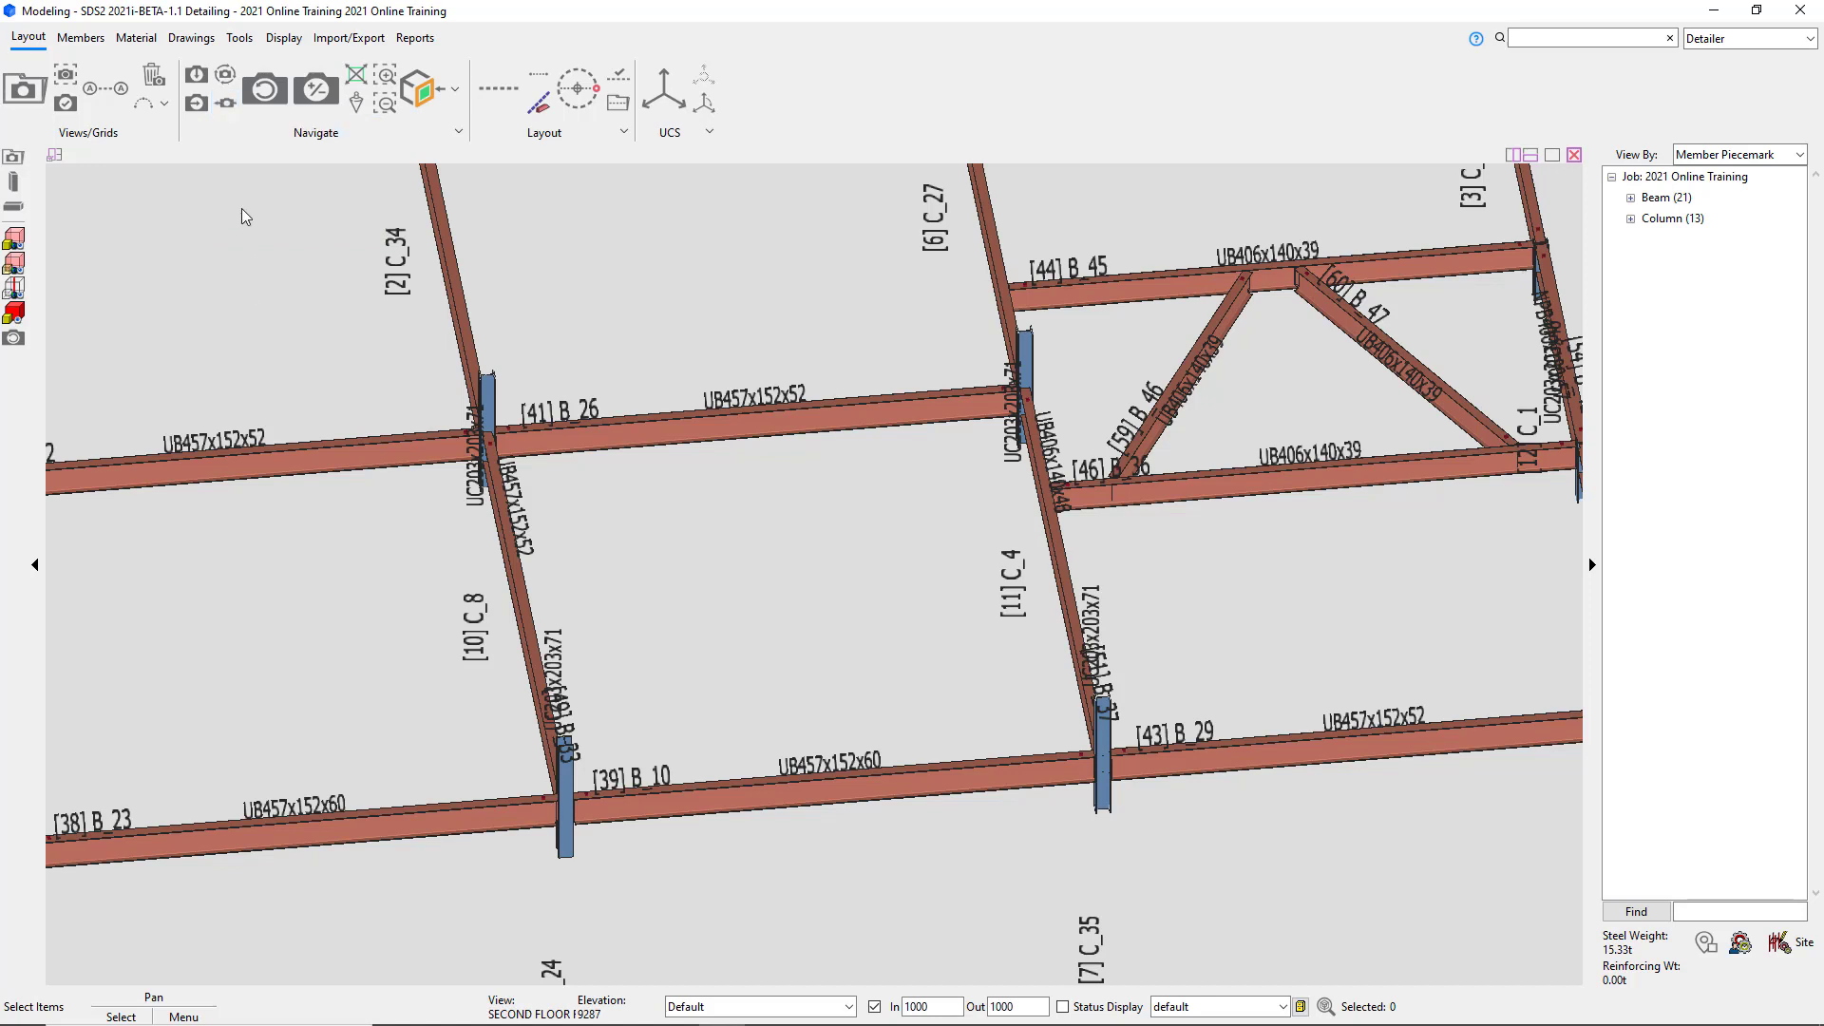
key(ctrl+r)
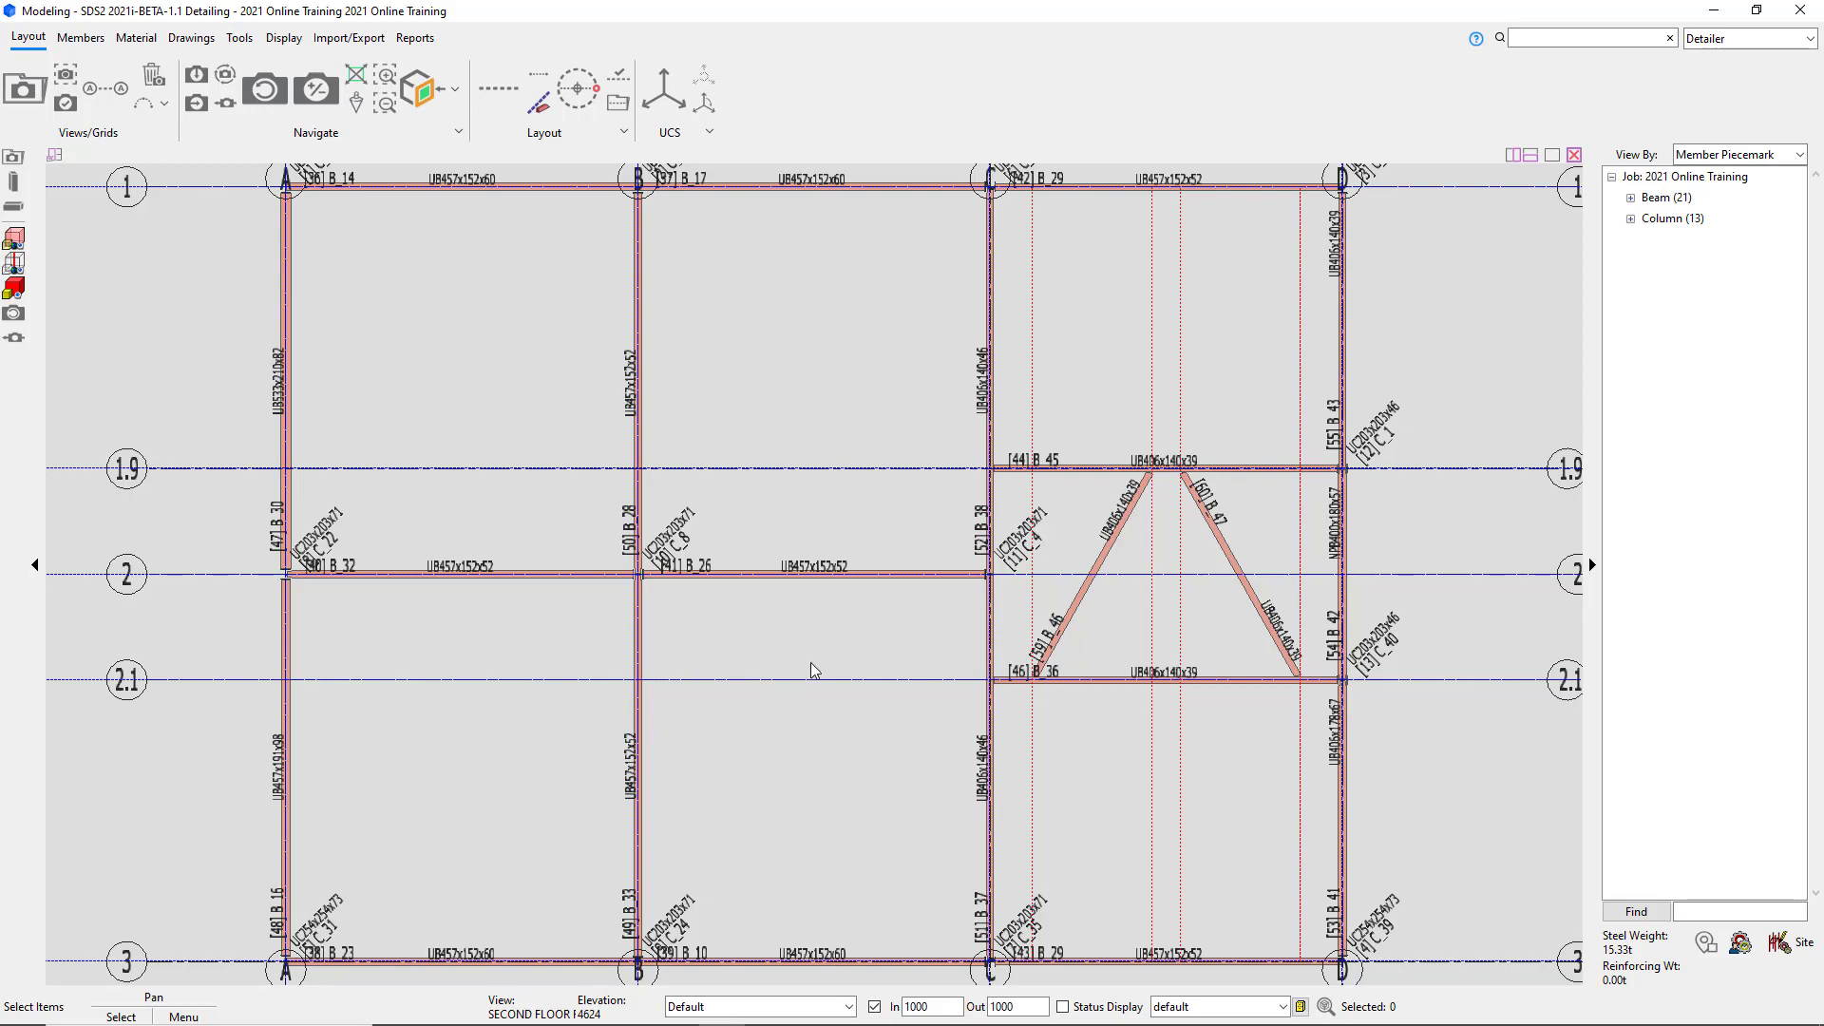
mouse_move(811, 663)
shift+middle_down()
mouse_move(640, 424)
mouse_move(691, 323)
mouse_move(791, 691)
mouse_move(623, 898)
mouse_move(973, 566)
mouse_move(639, 614)
mouse_move(685, 763)
mouse_move(705, 741)
shift+middle_up()
scroll(825, 574, down, 1)
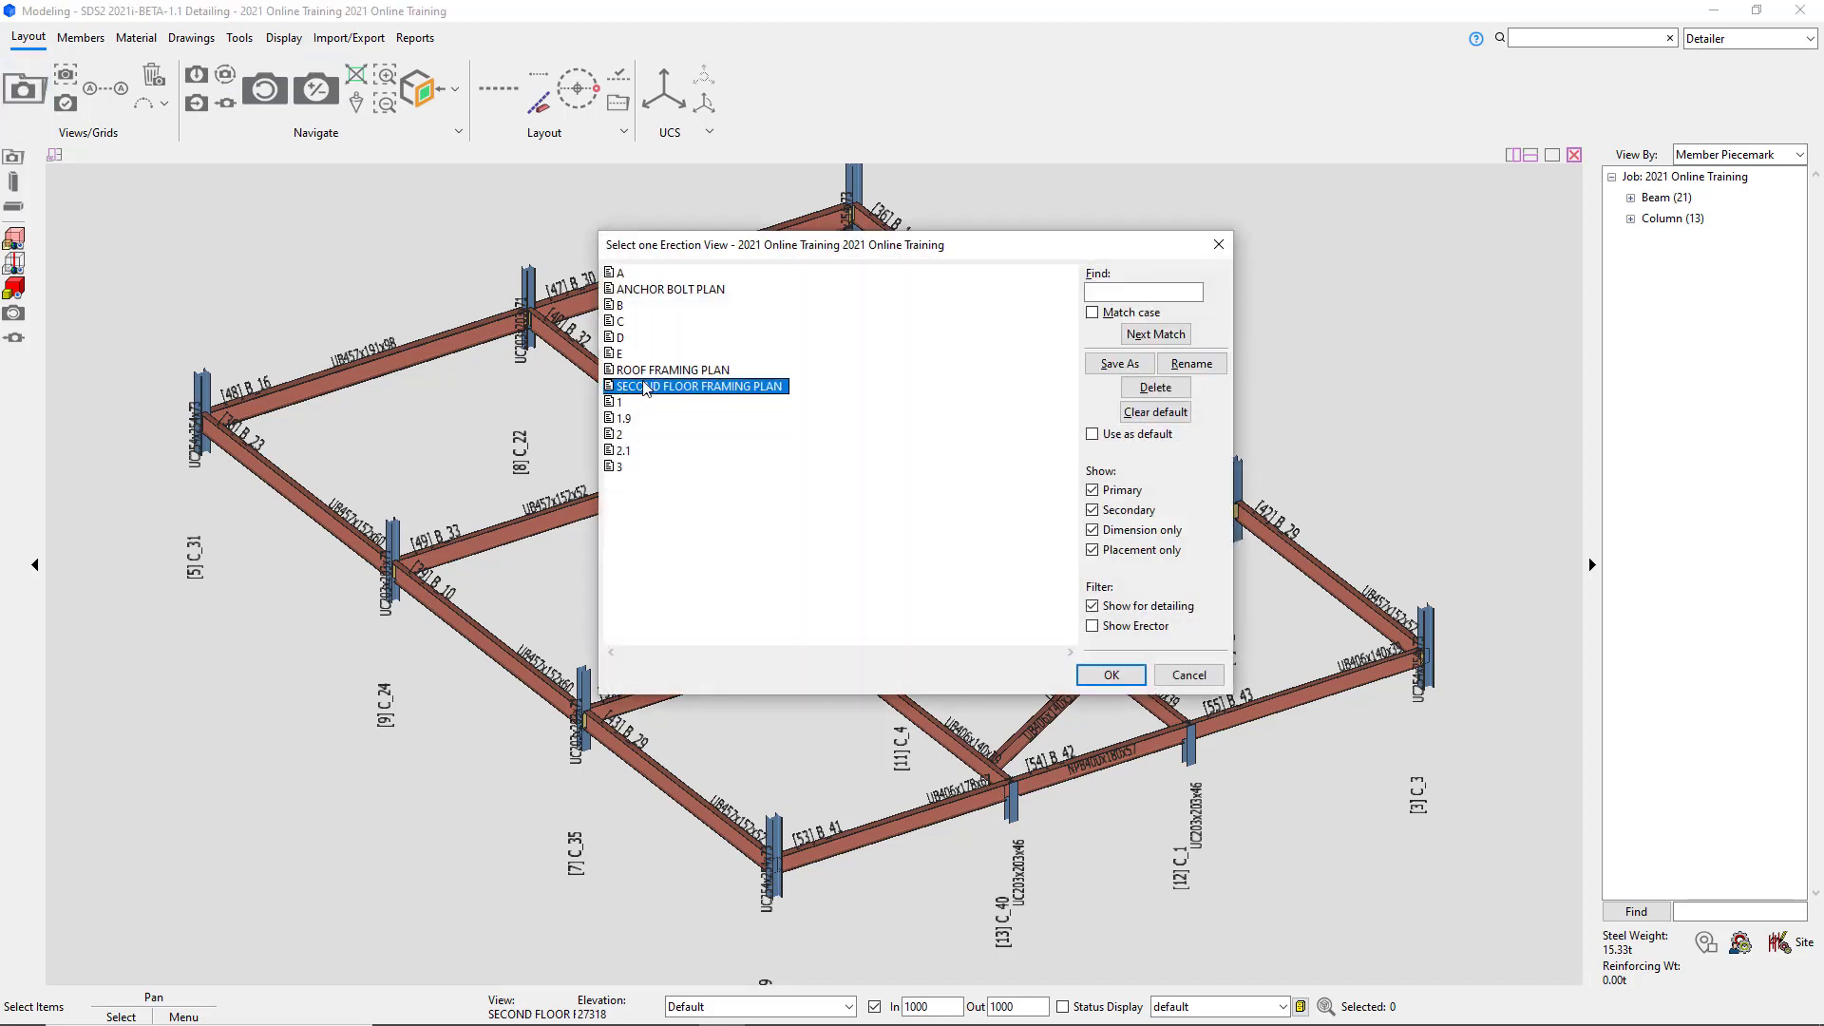
double_click(644, 388)
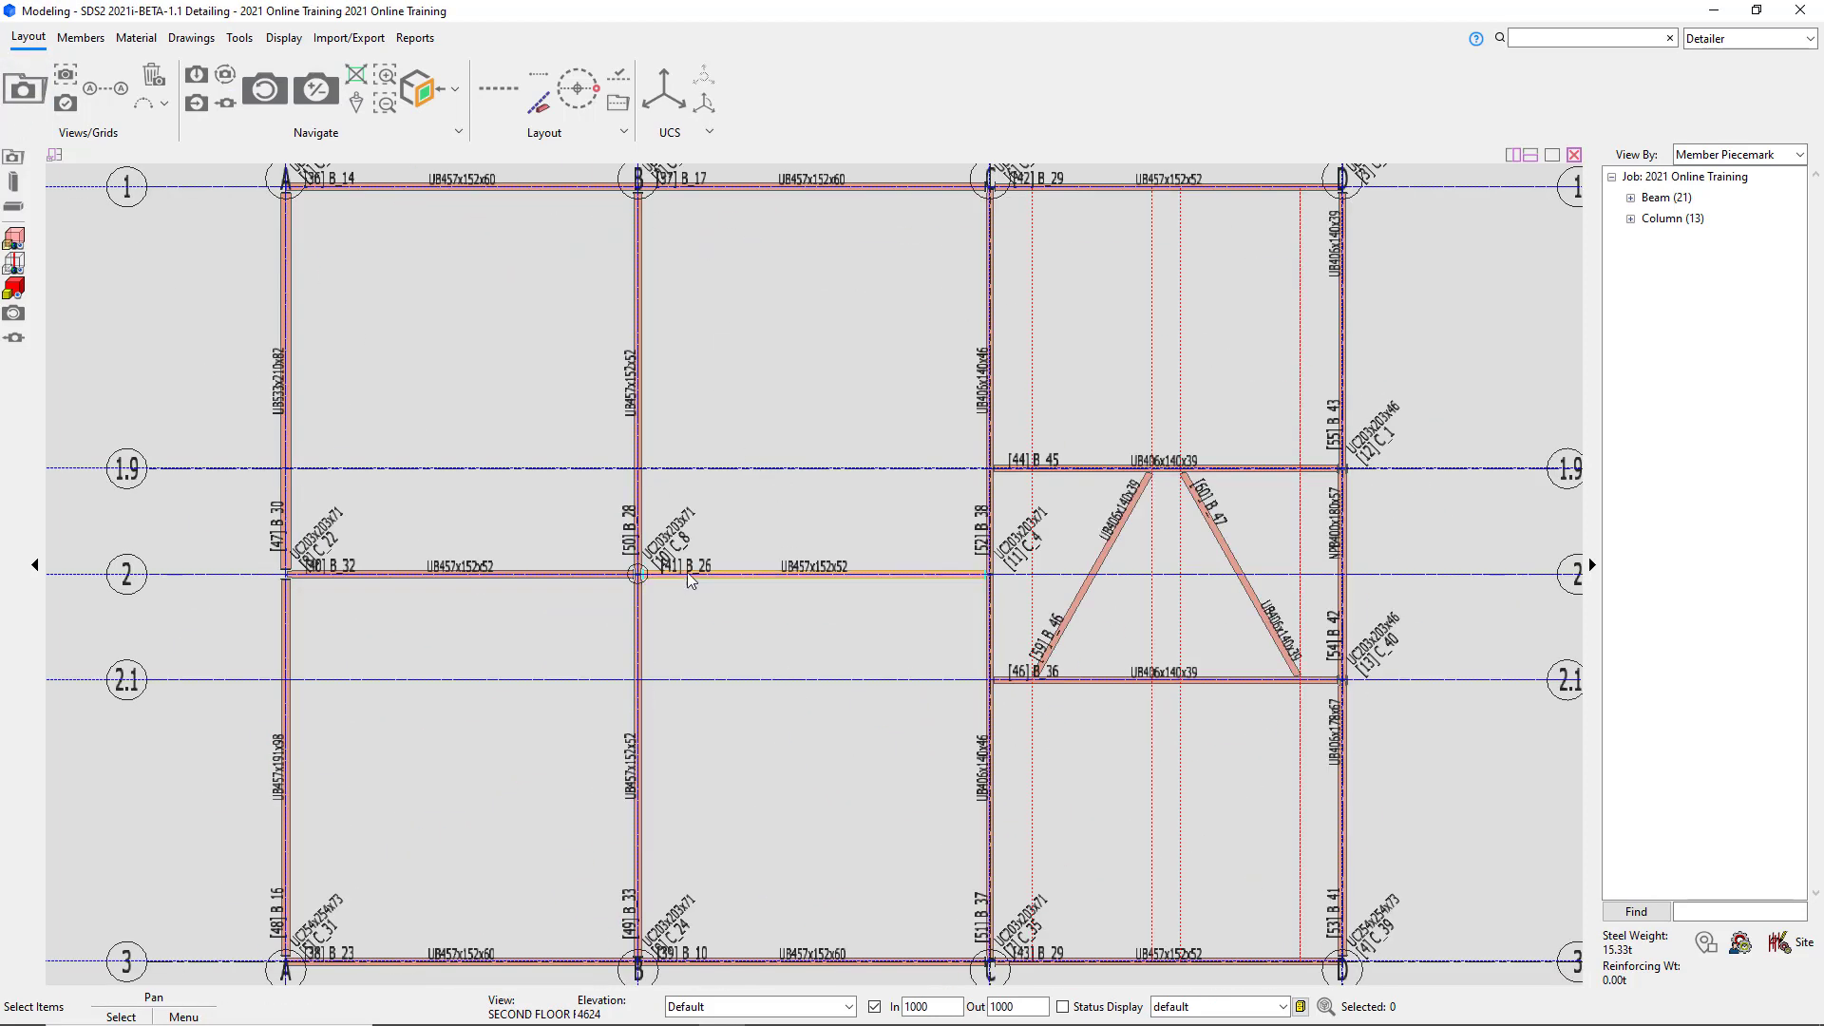
Examine the bay with the diagonal beams B_46 and B_47 between grids C and D in plan.
scroll(687, 572, down, 1)
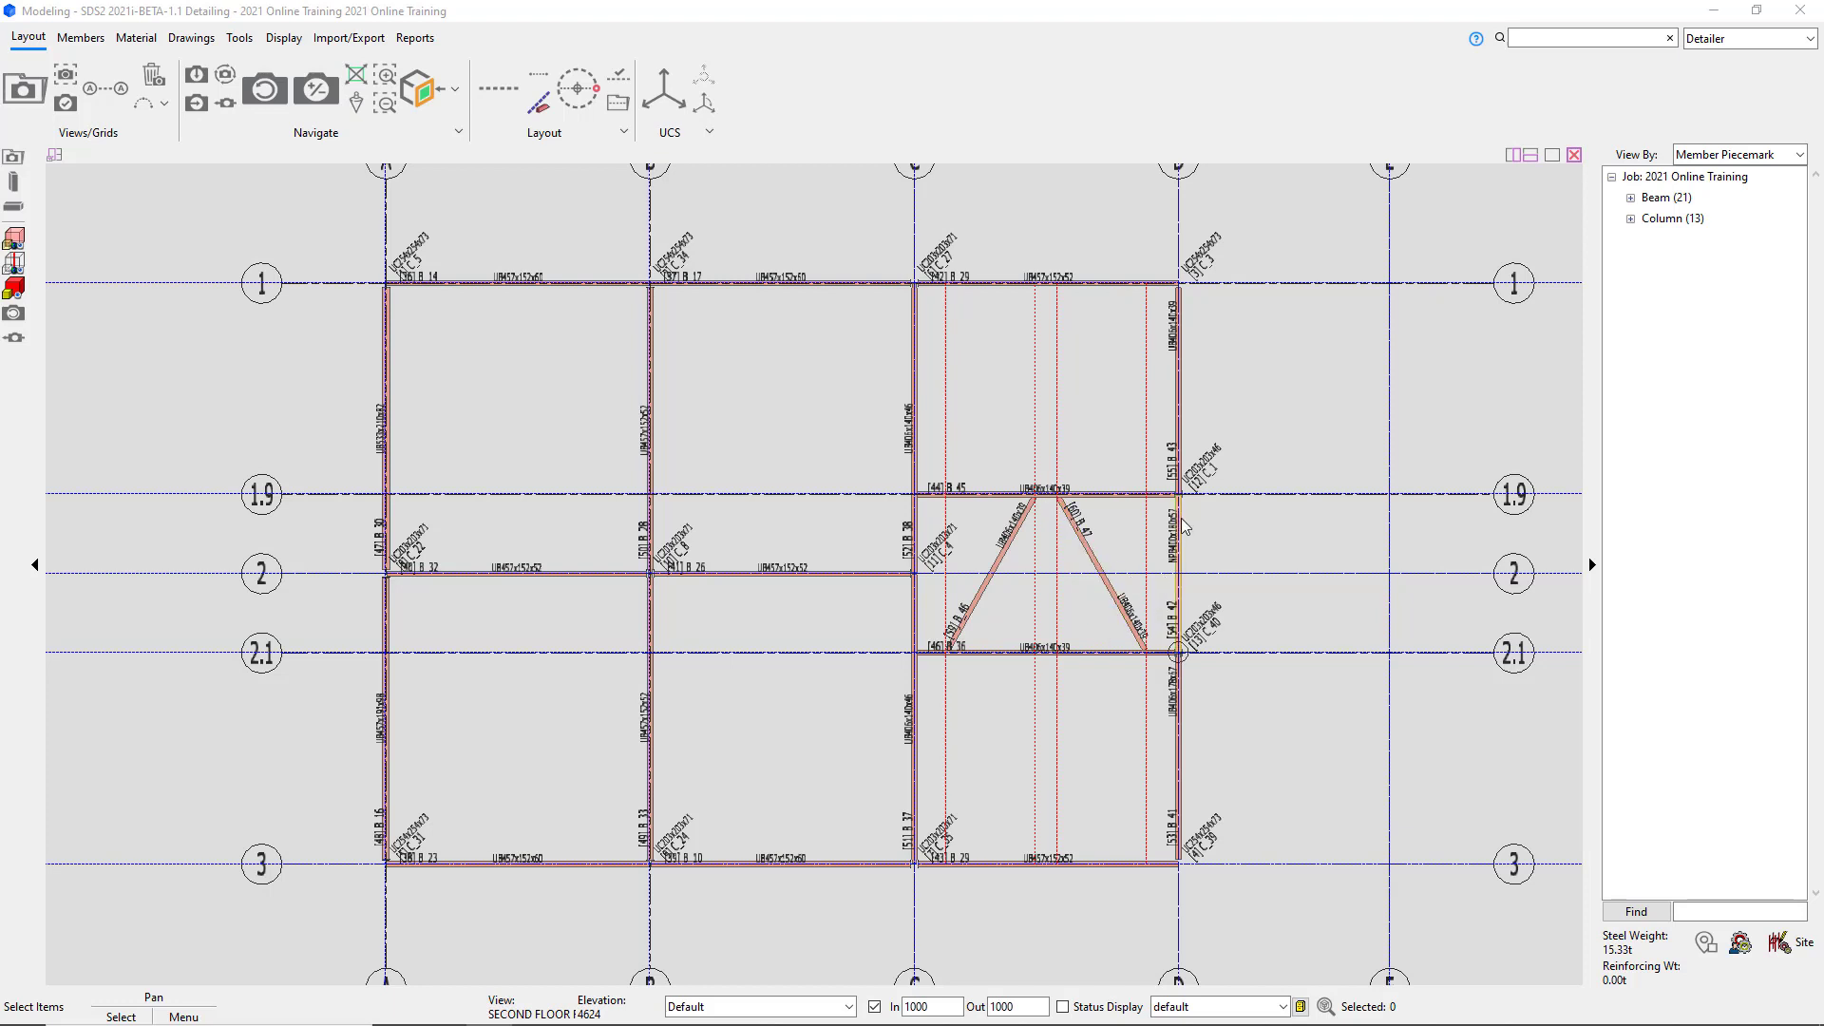
scroll(1182, 576, up, 3)
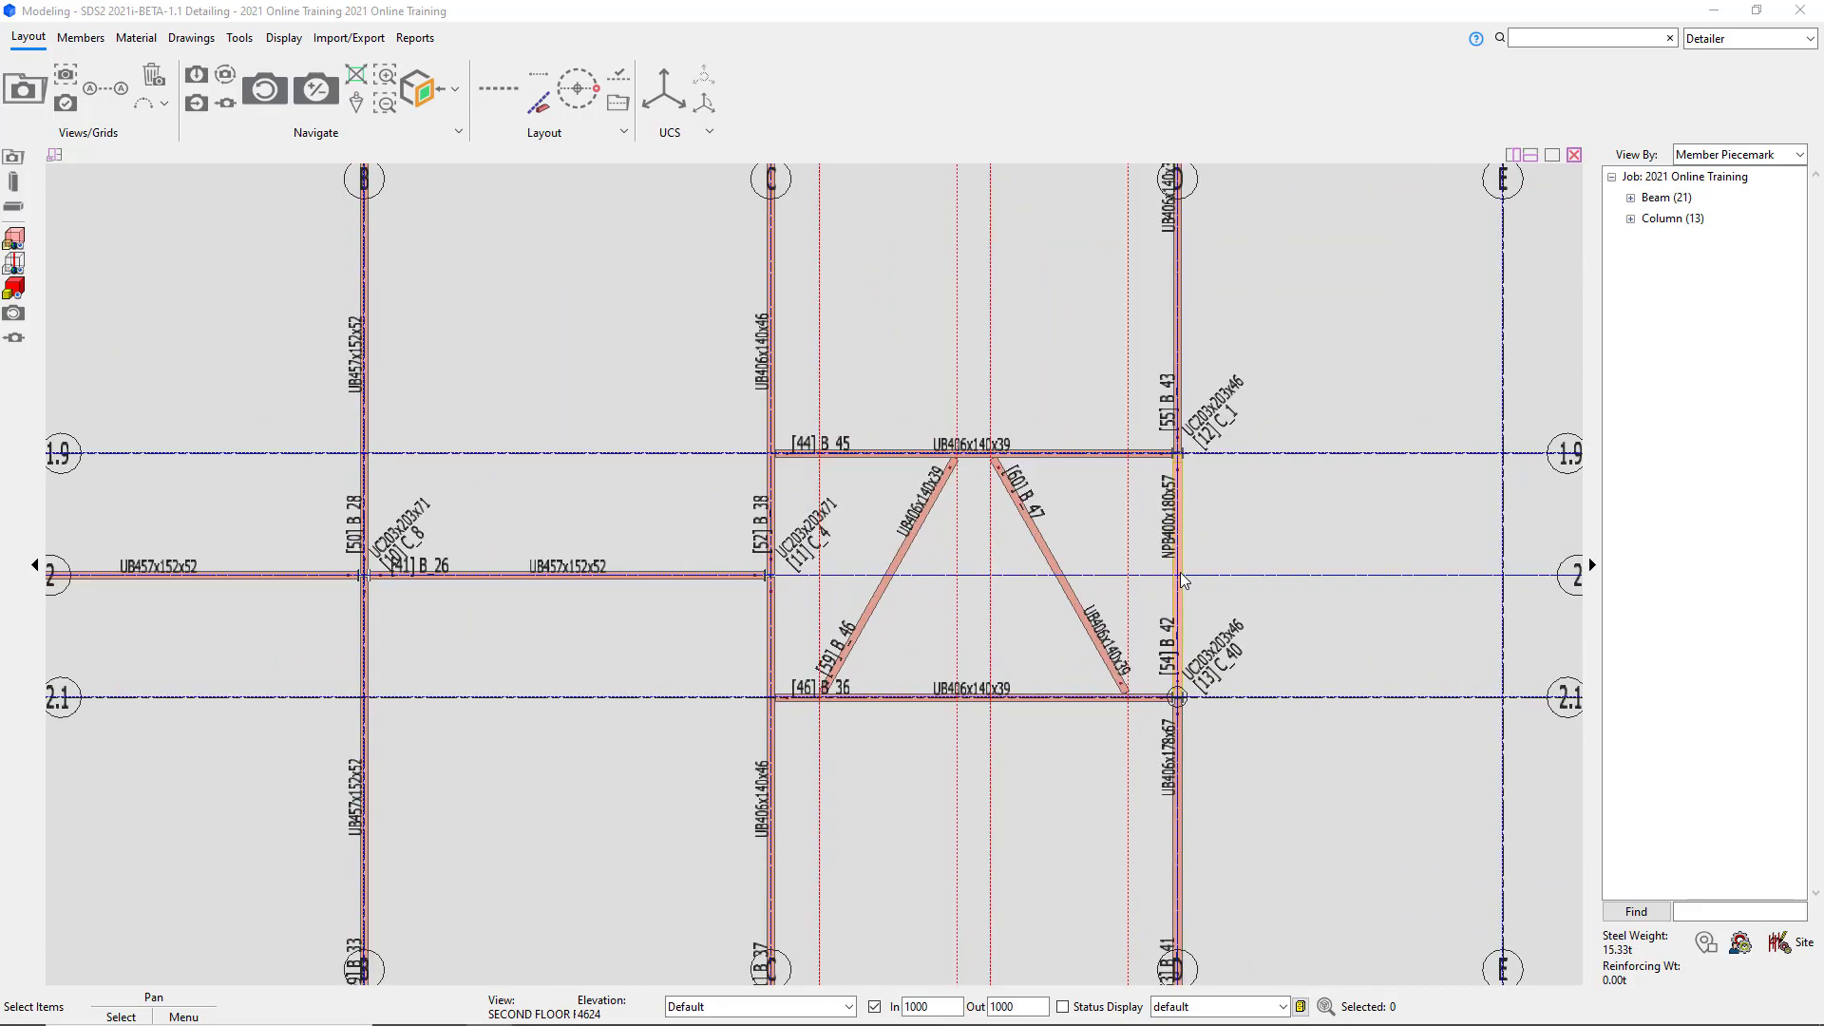
scroll(1052, 550, up, 2)
scroll(996, 475, up, 2)
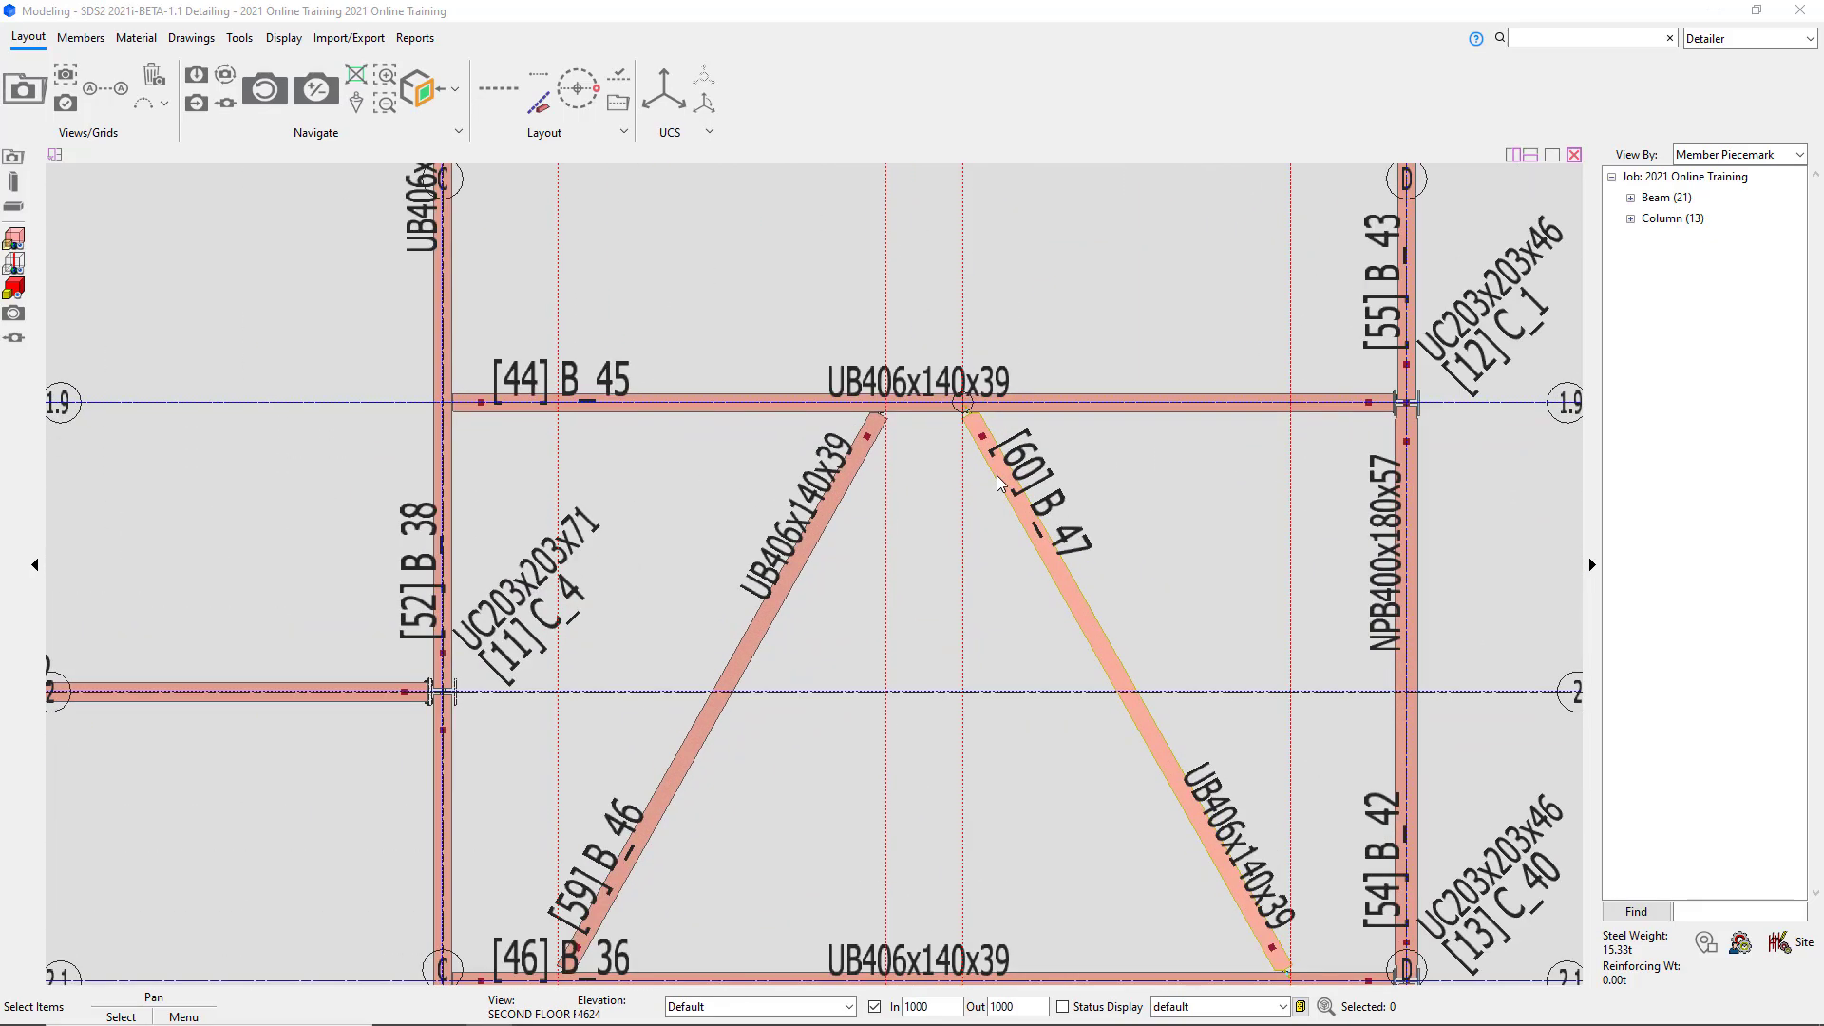
shift+middle_drag(997, 475, 991, 520)
scroll(903, 405, down, 2)
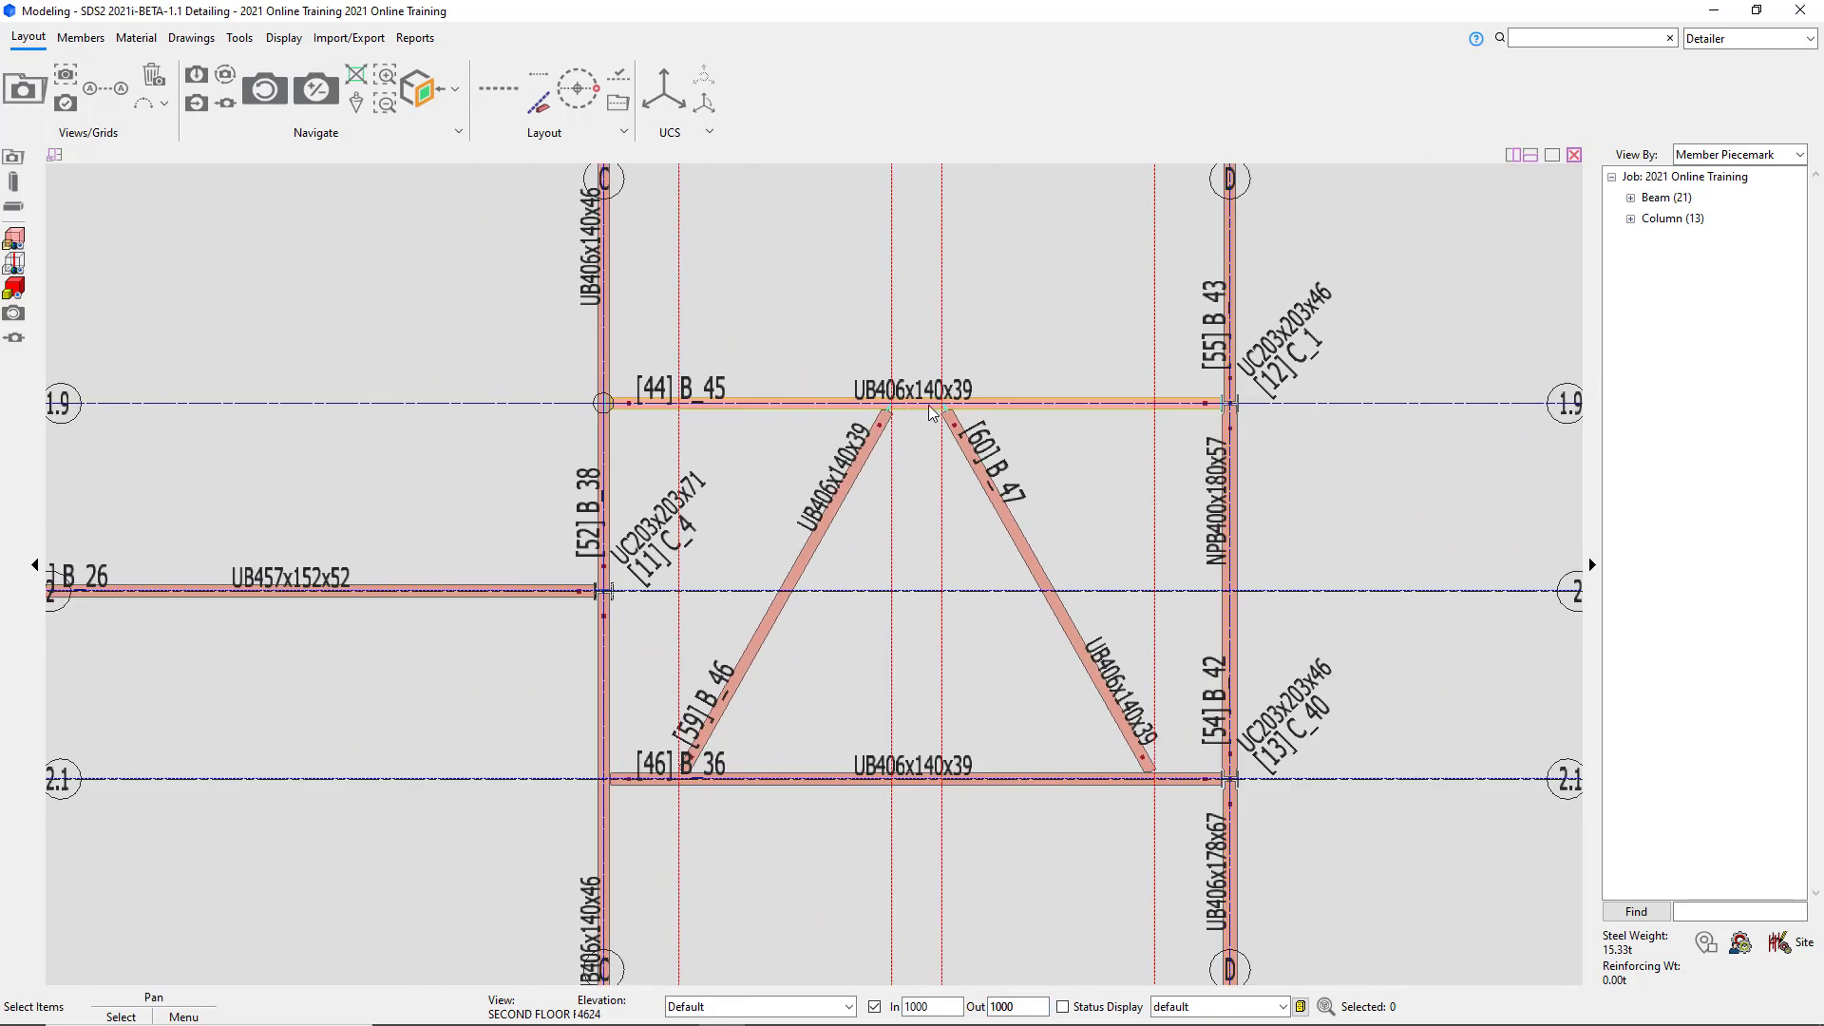
scroll(1112, 387, down, 2)
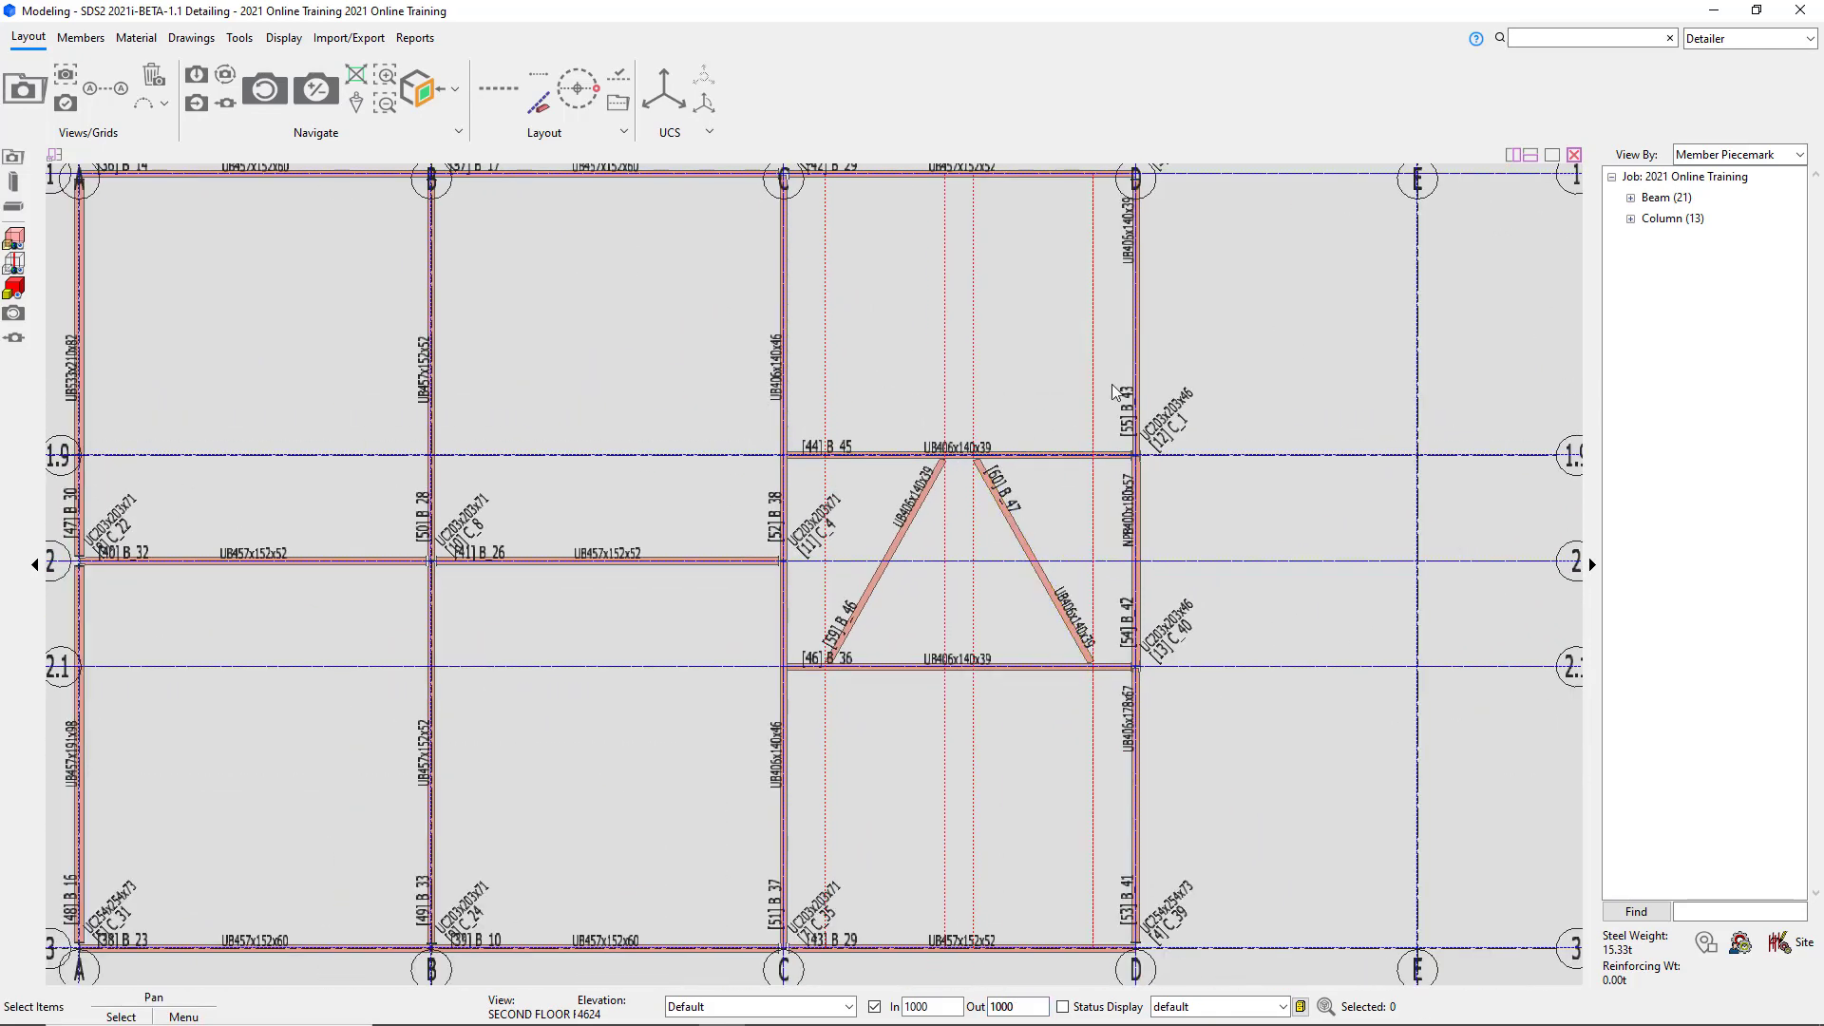
Select the beams along grids C and D, excluding B_45 and including B_42, and hide them.
scroll(1112, 383, up, 1)
click(1057, 495)
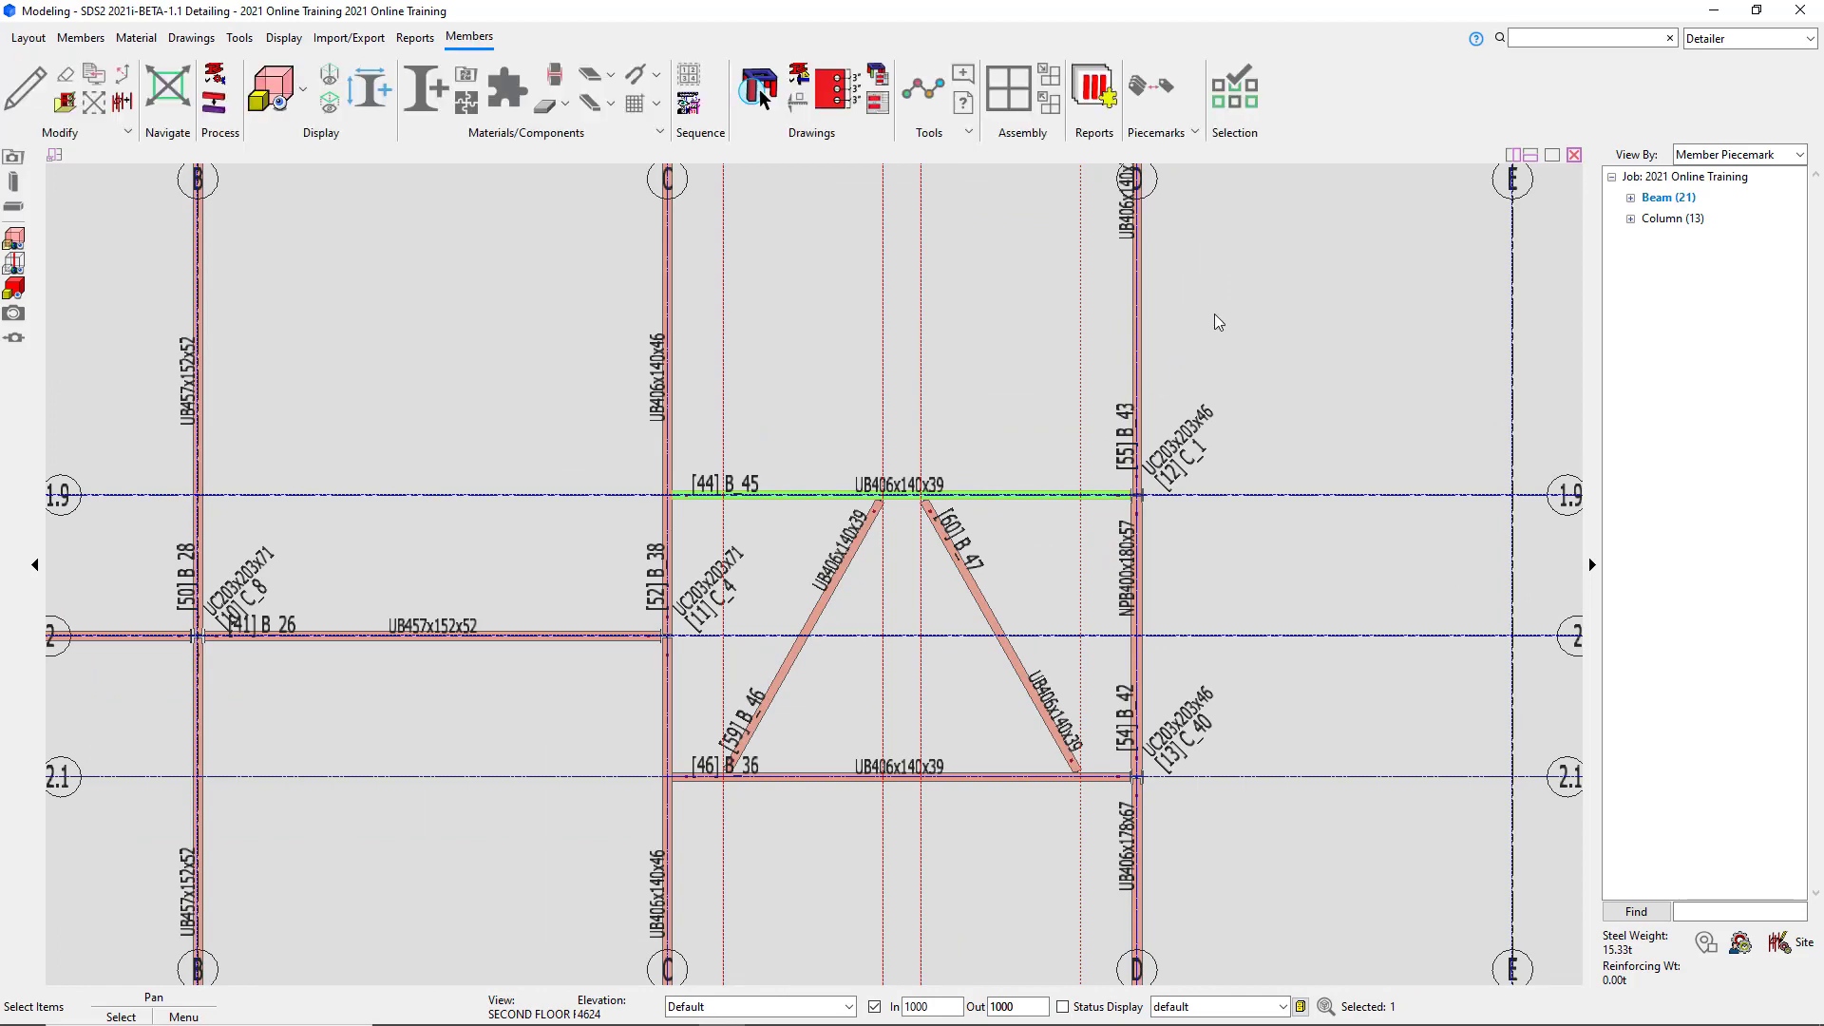
shift+drag(1231, 299, 520, 419)
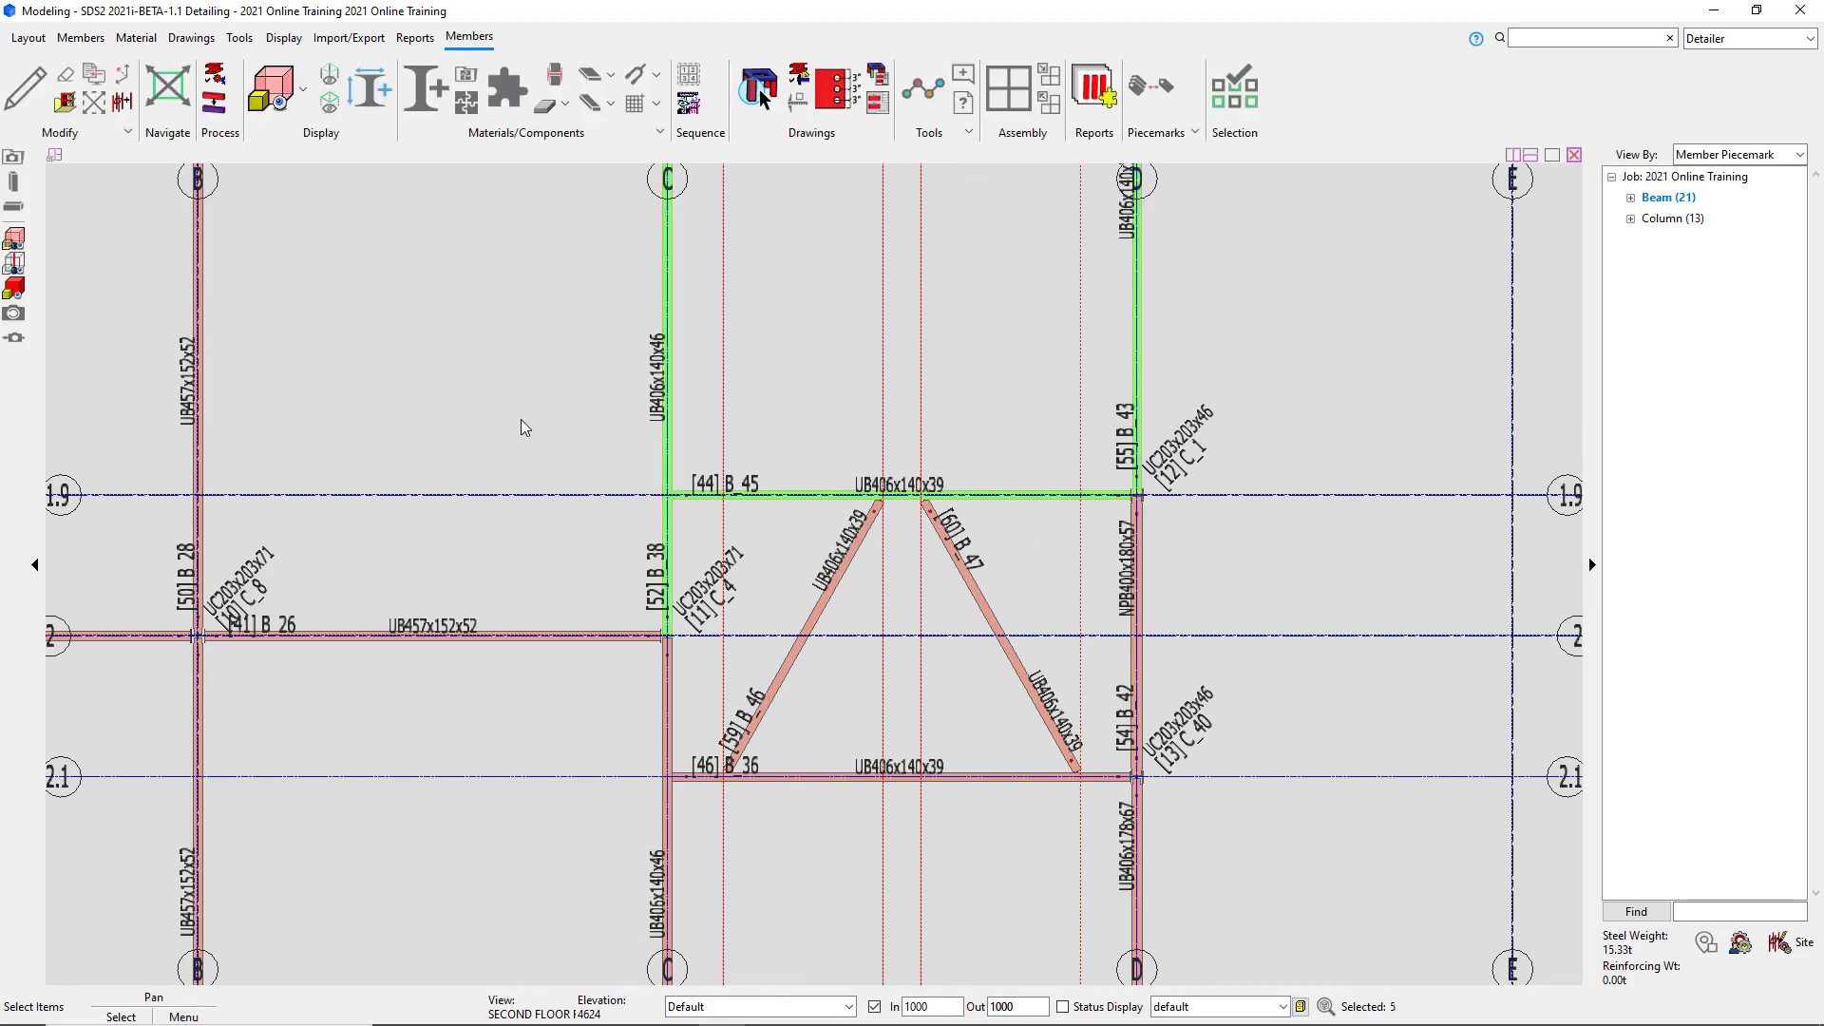
scroll(608, 409, down, 2)
scroll(760, 656, up, 2)
shift+drag(1045, 617, 487, 720)
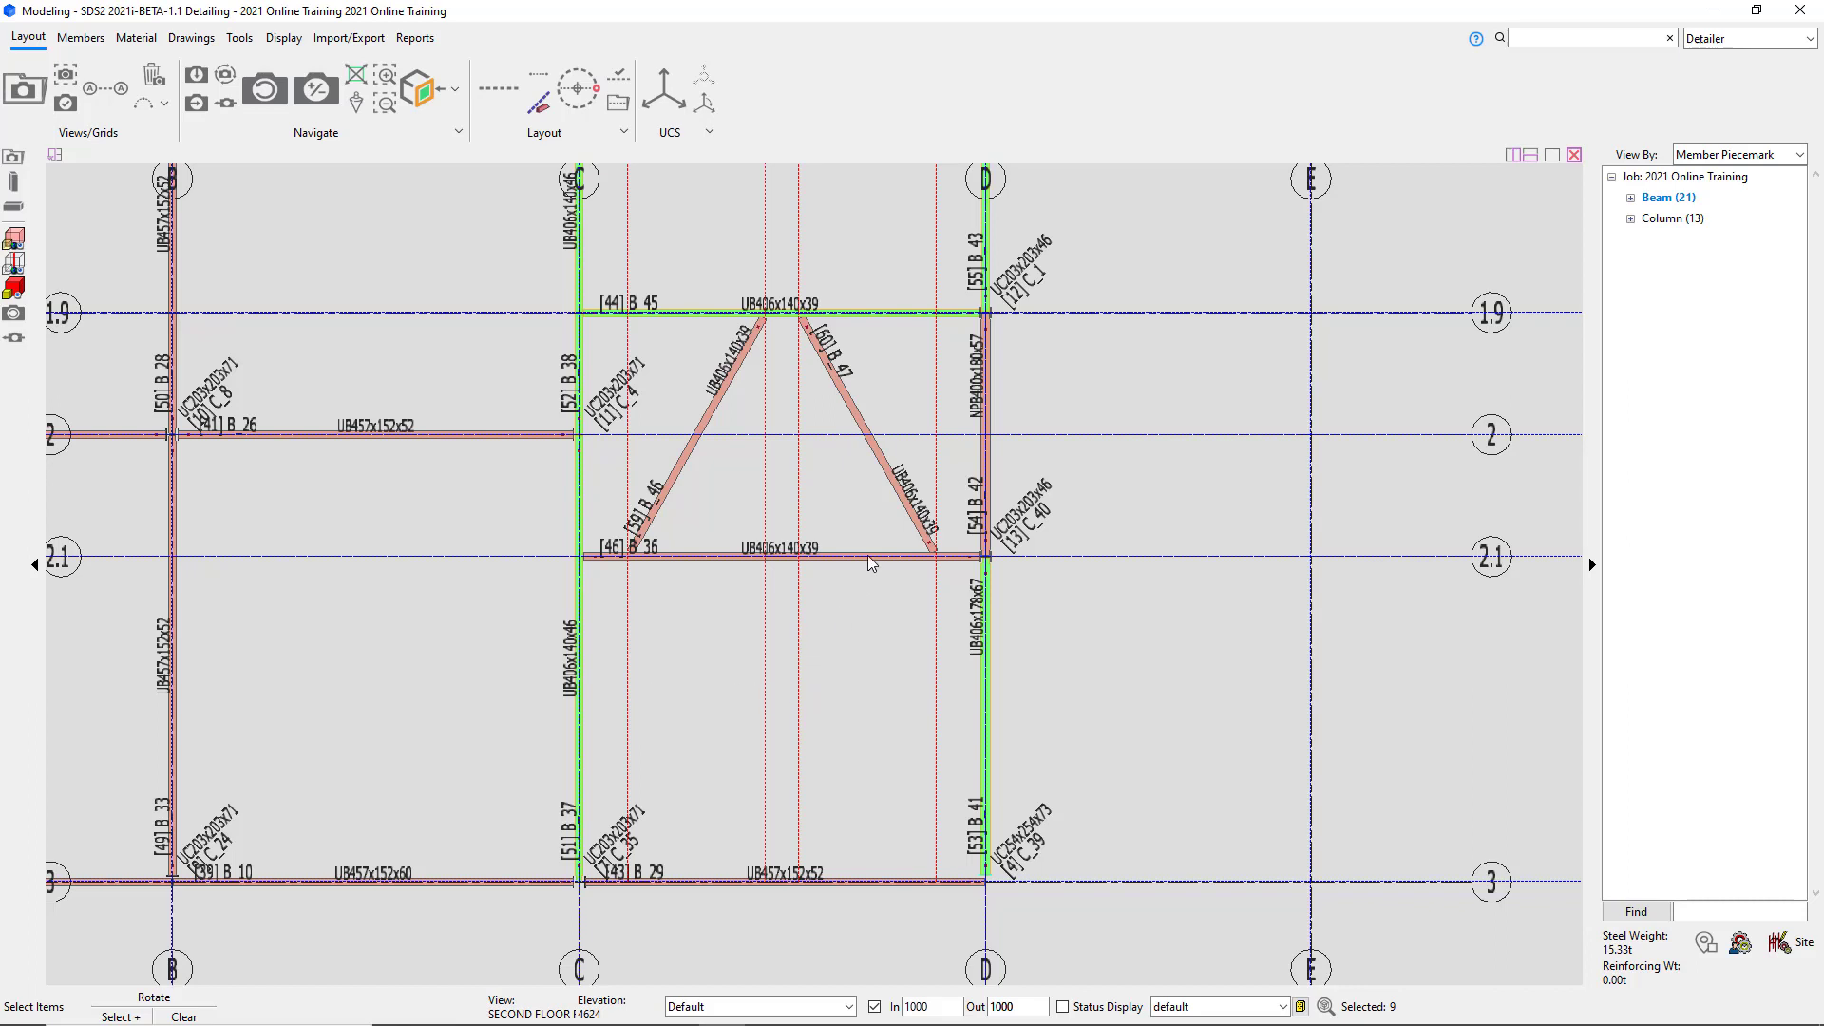
click(911, 317)
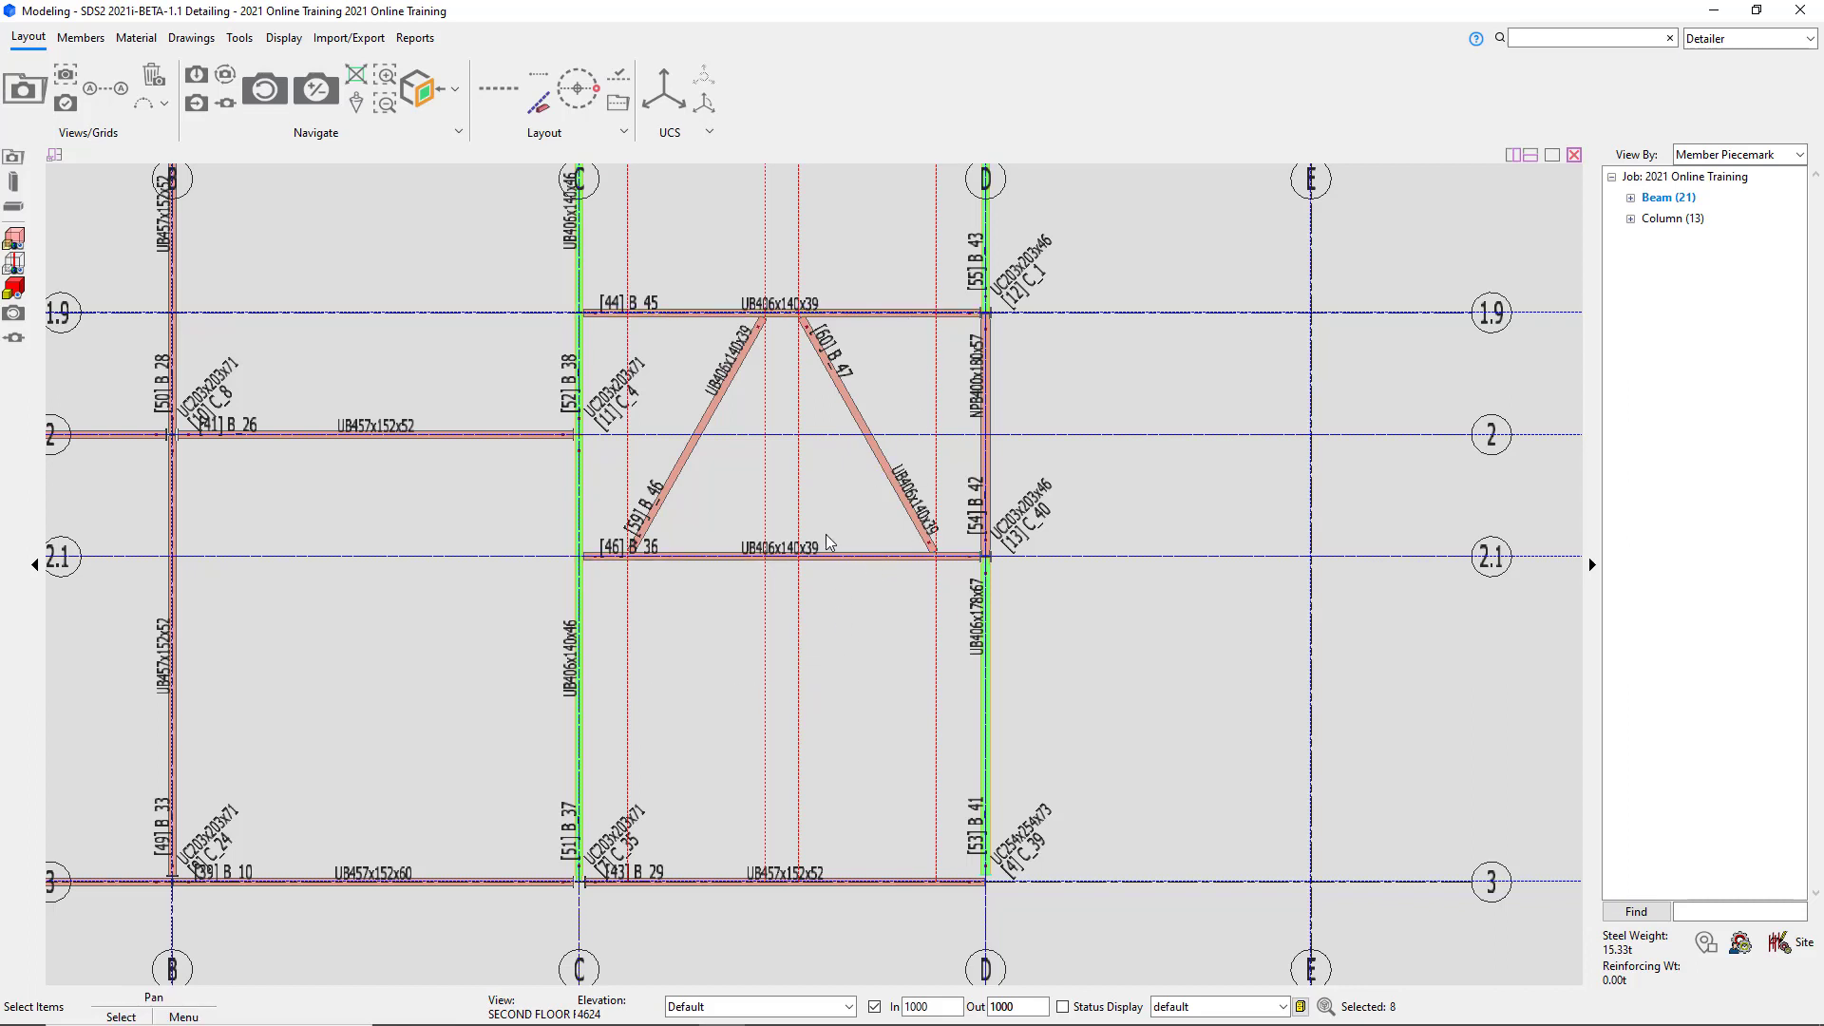
click(986, 421)
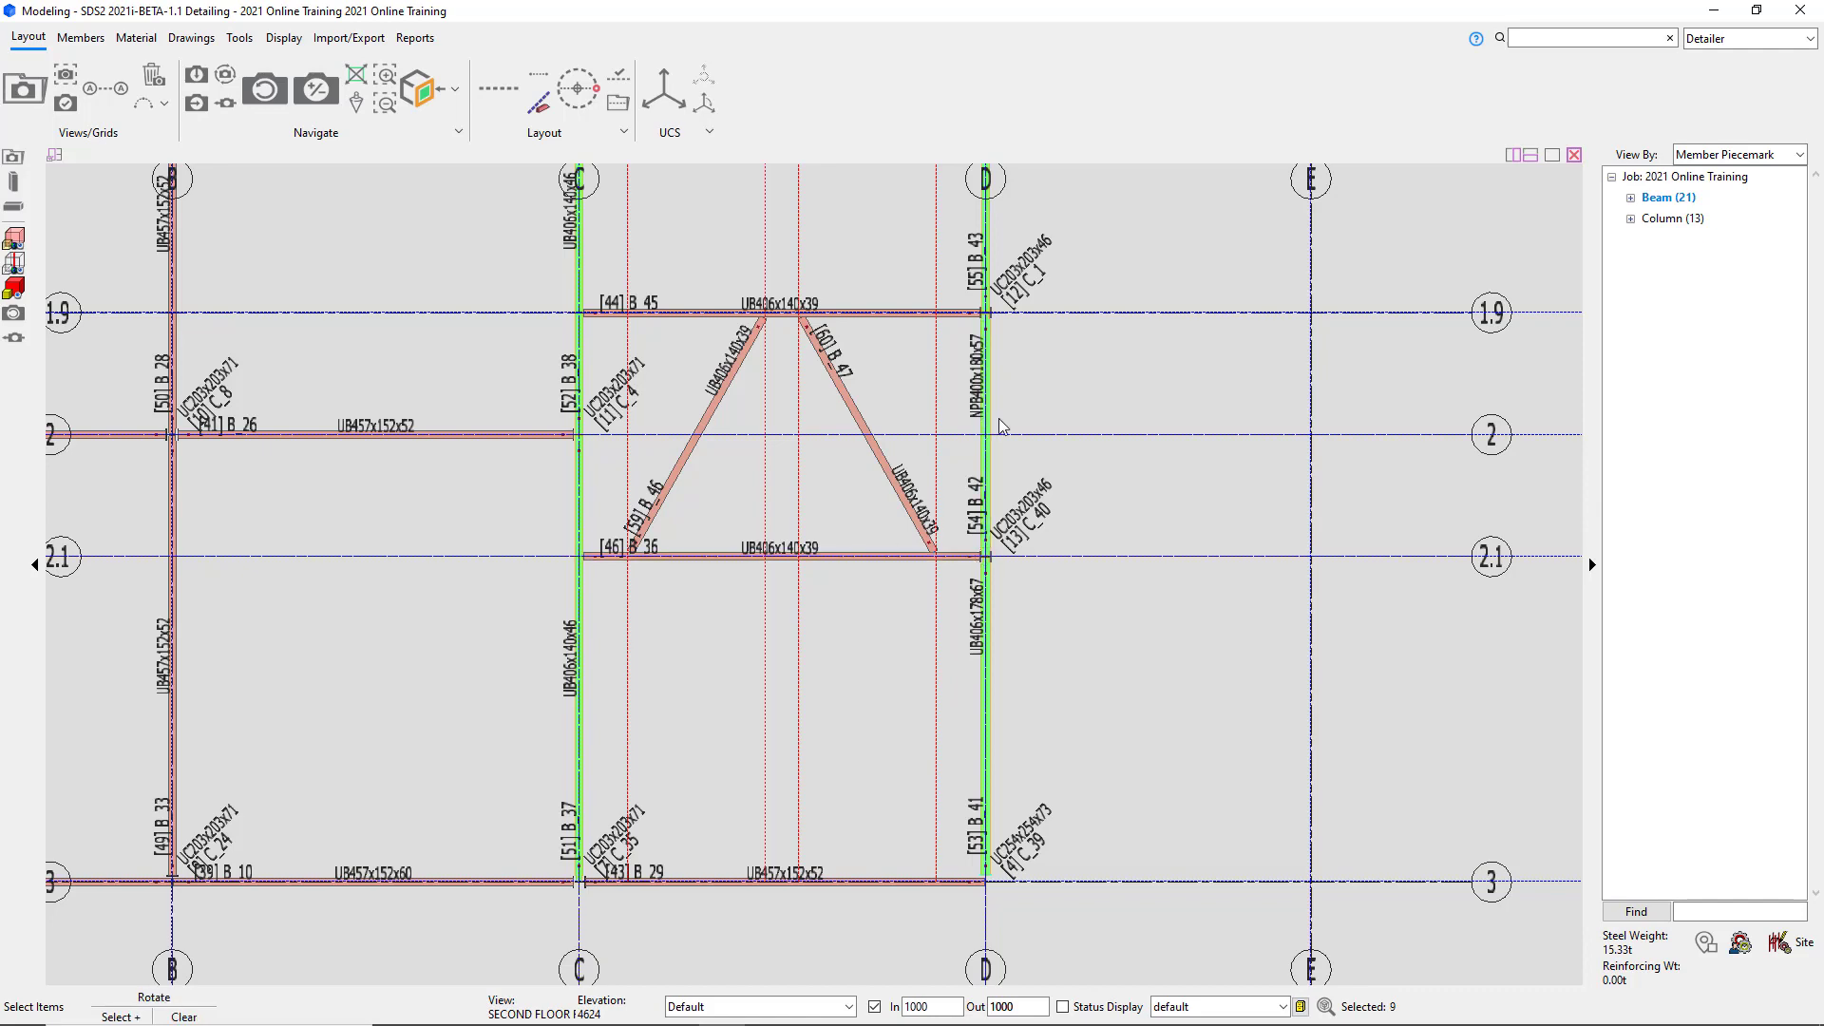
scroll(753, 340, up, 3)
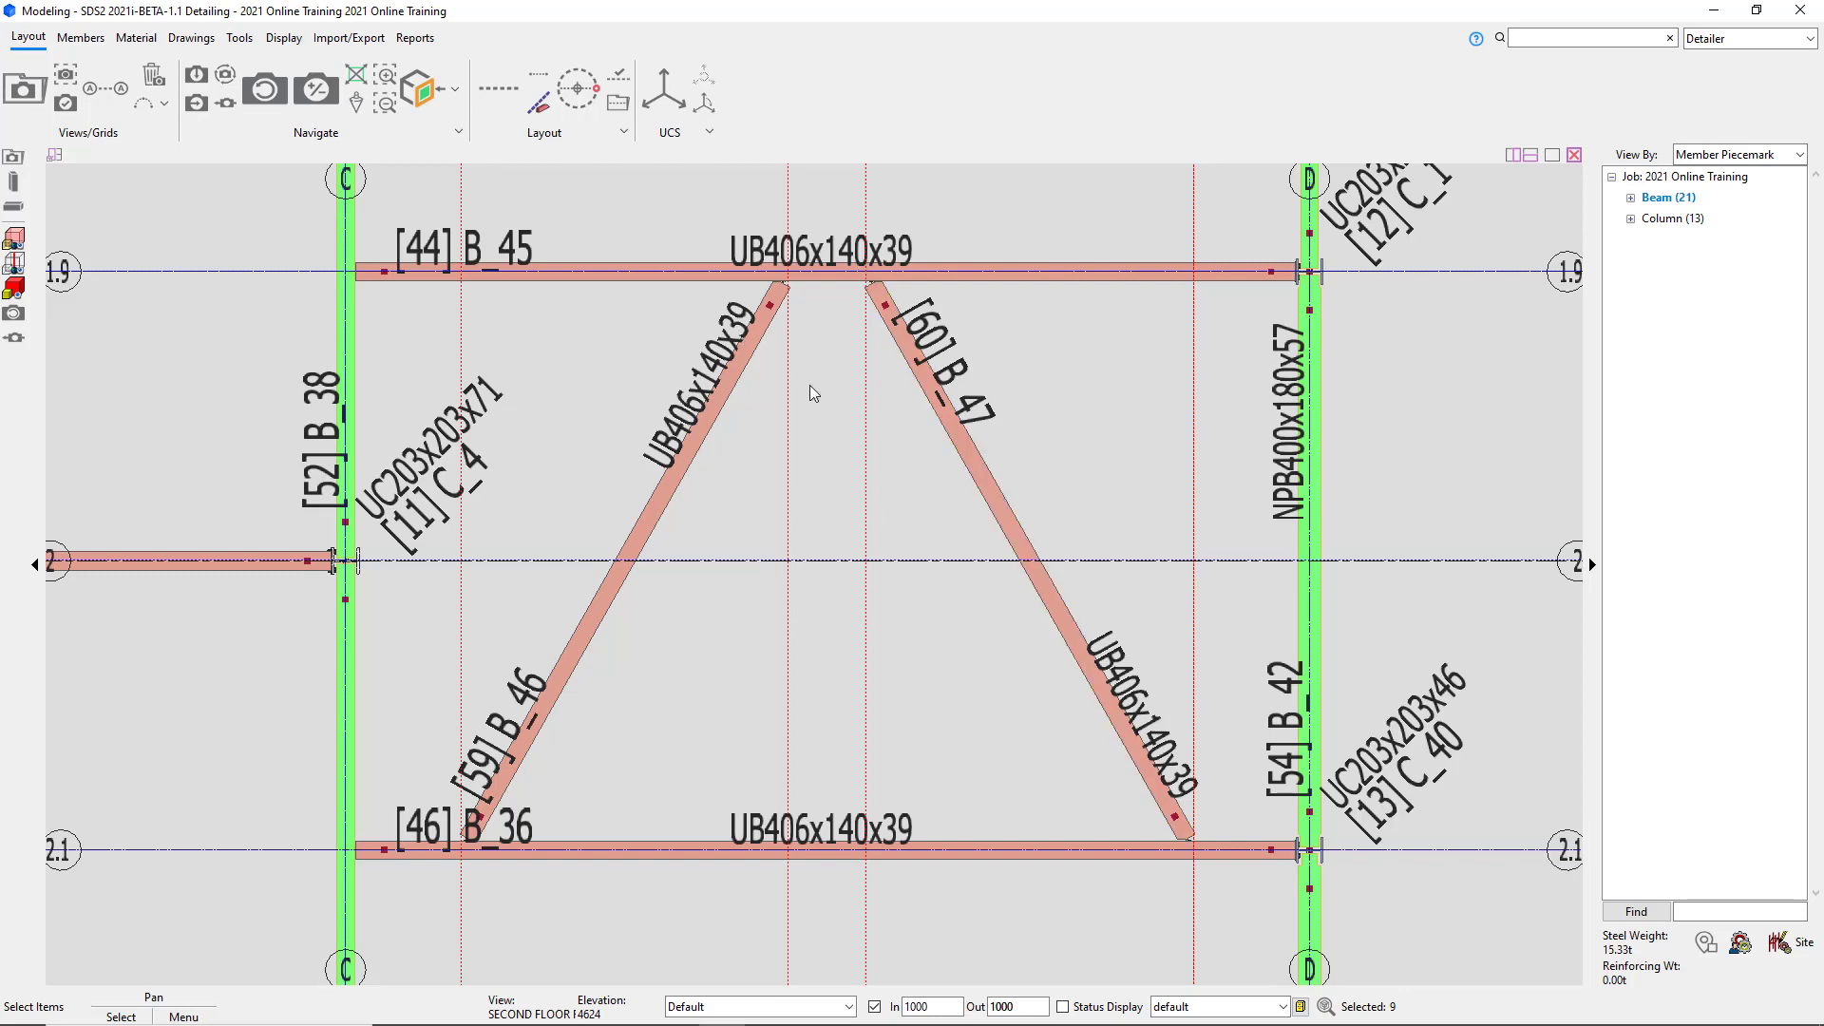
scroll(865, 665, down, 1)
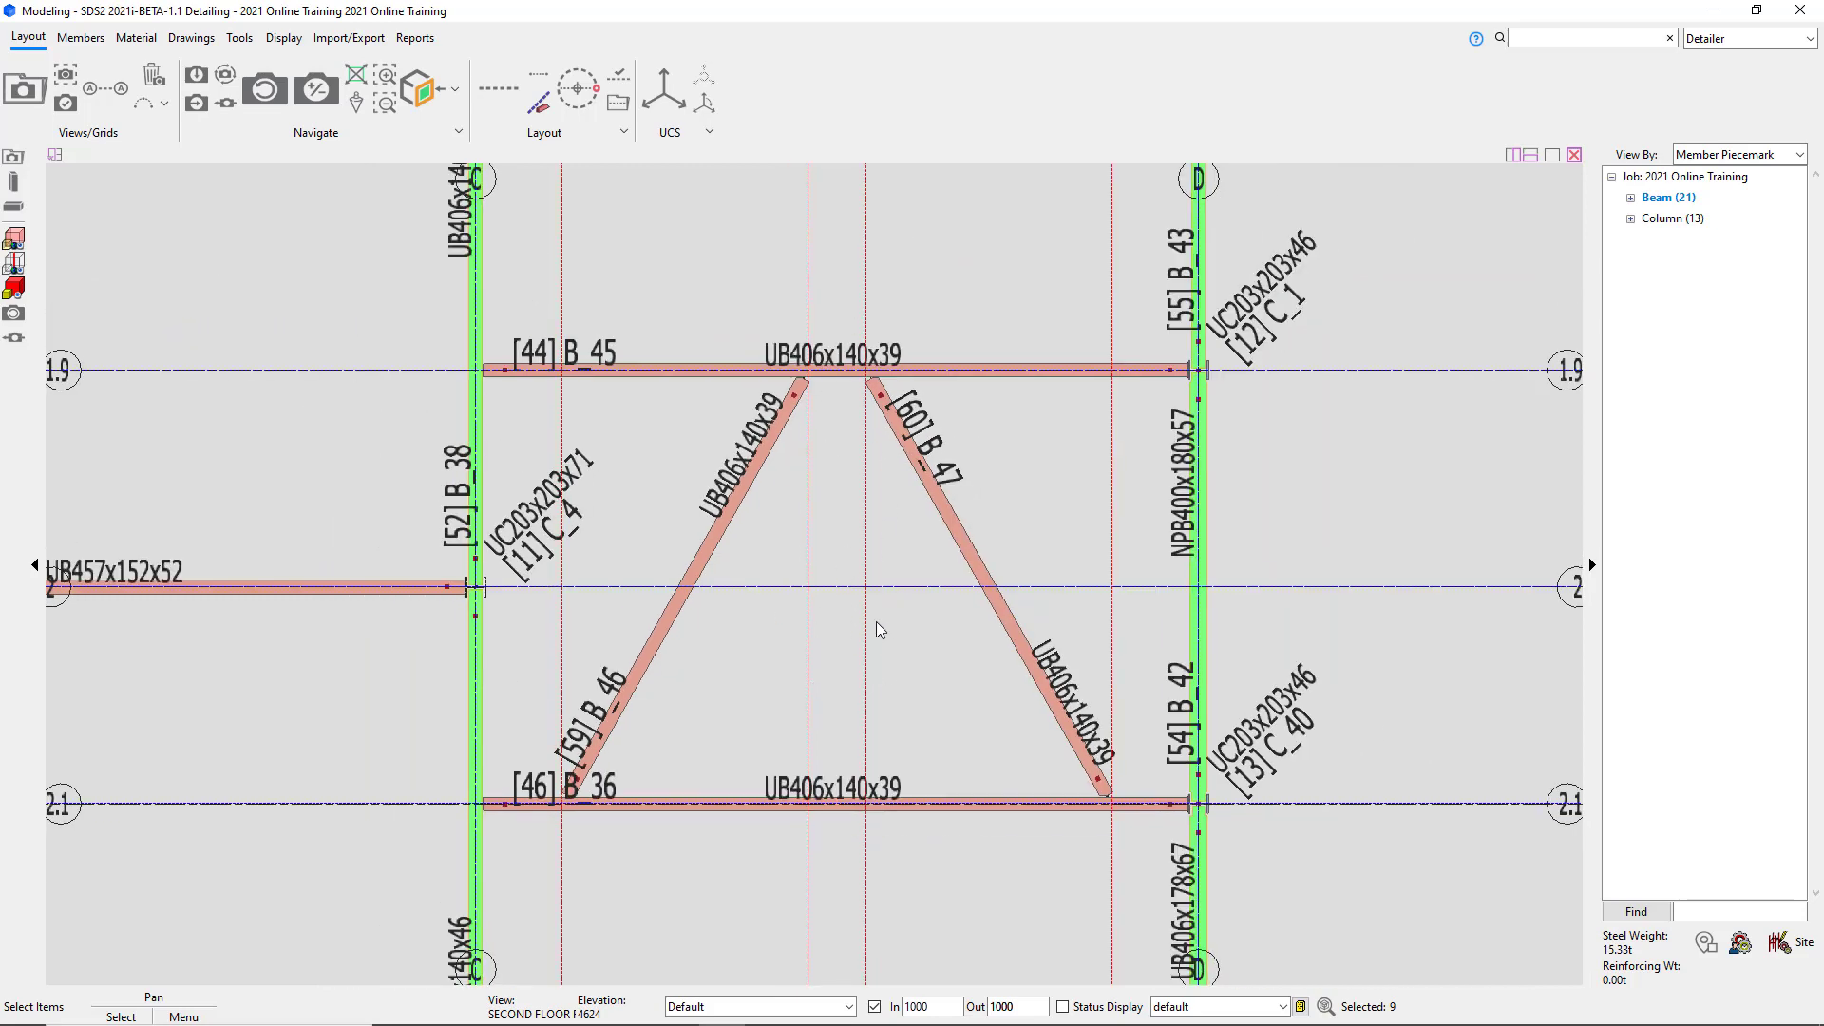
scroll(921, 480, down, 2)
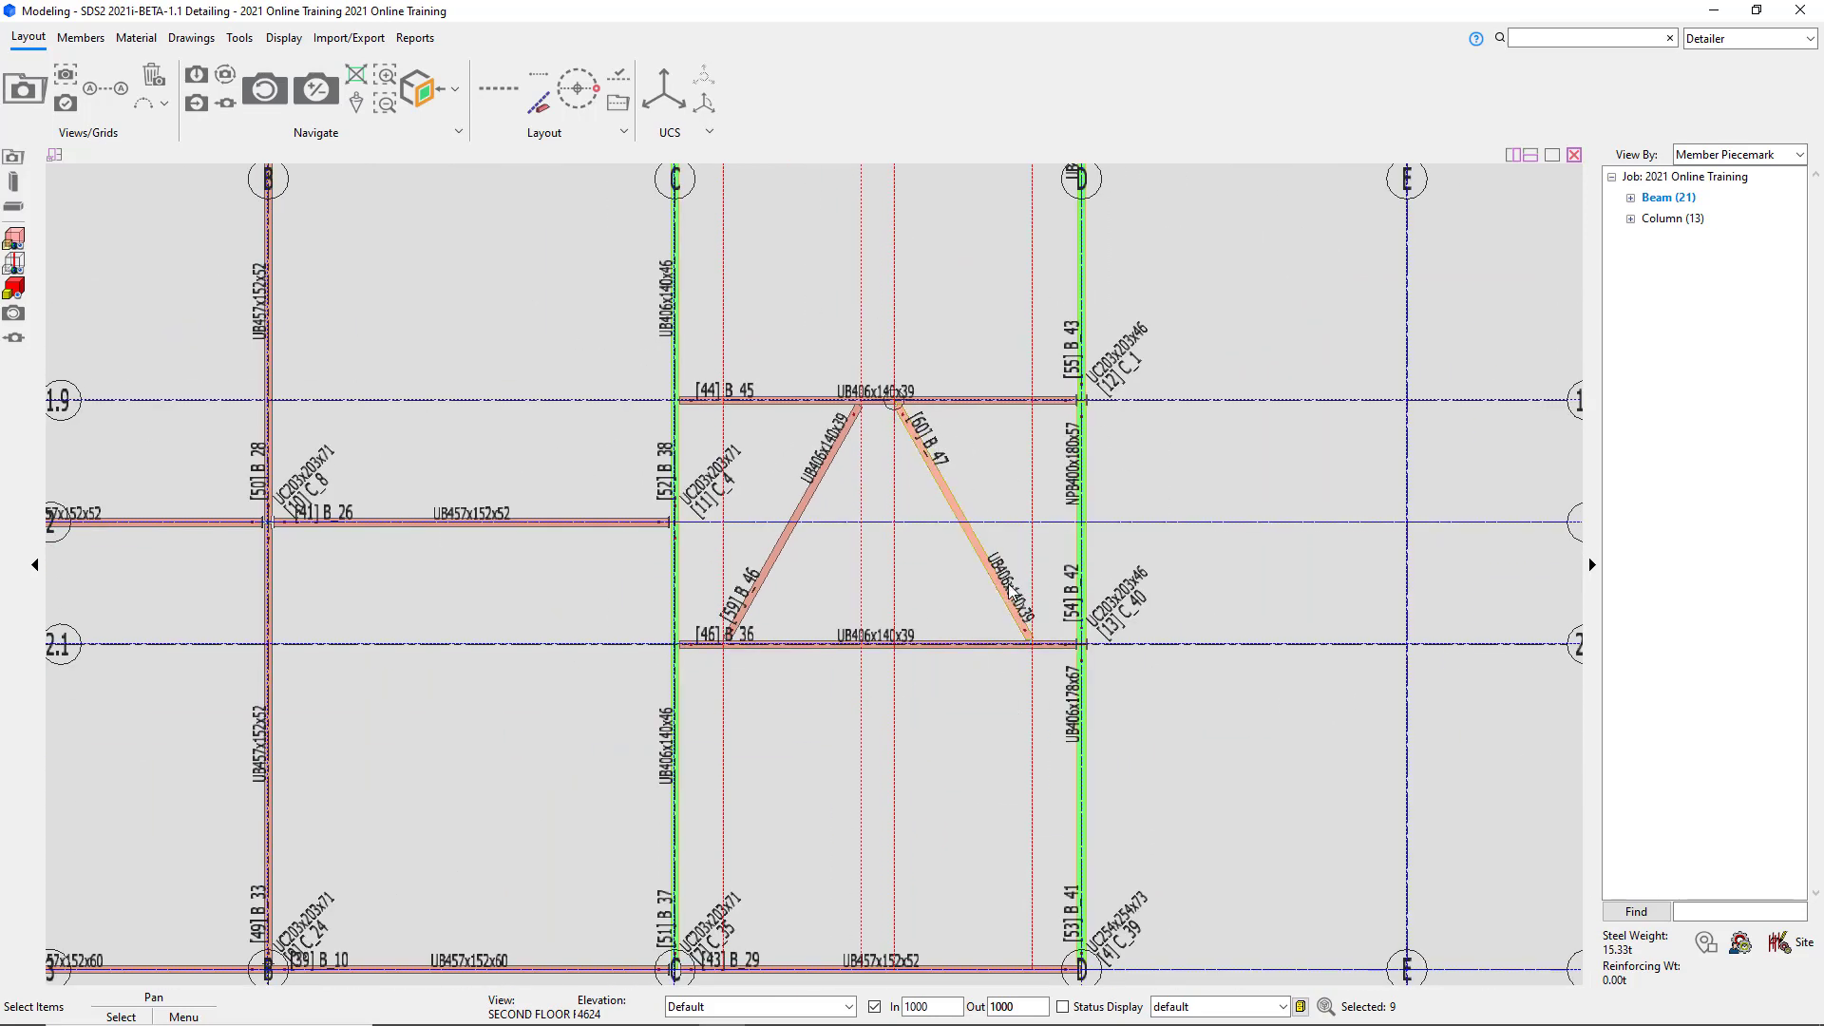
right_click(1195, 472)
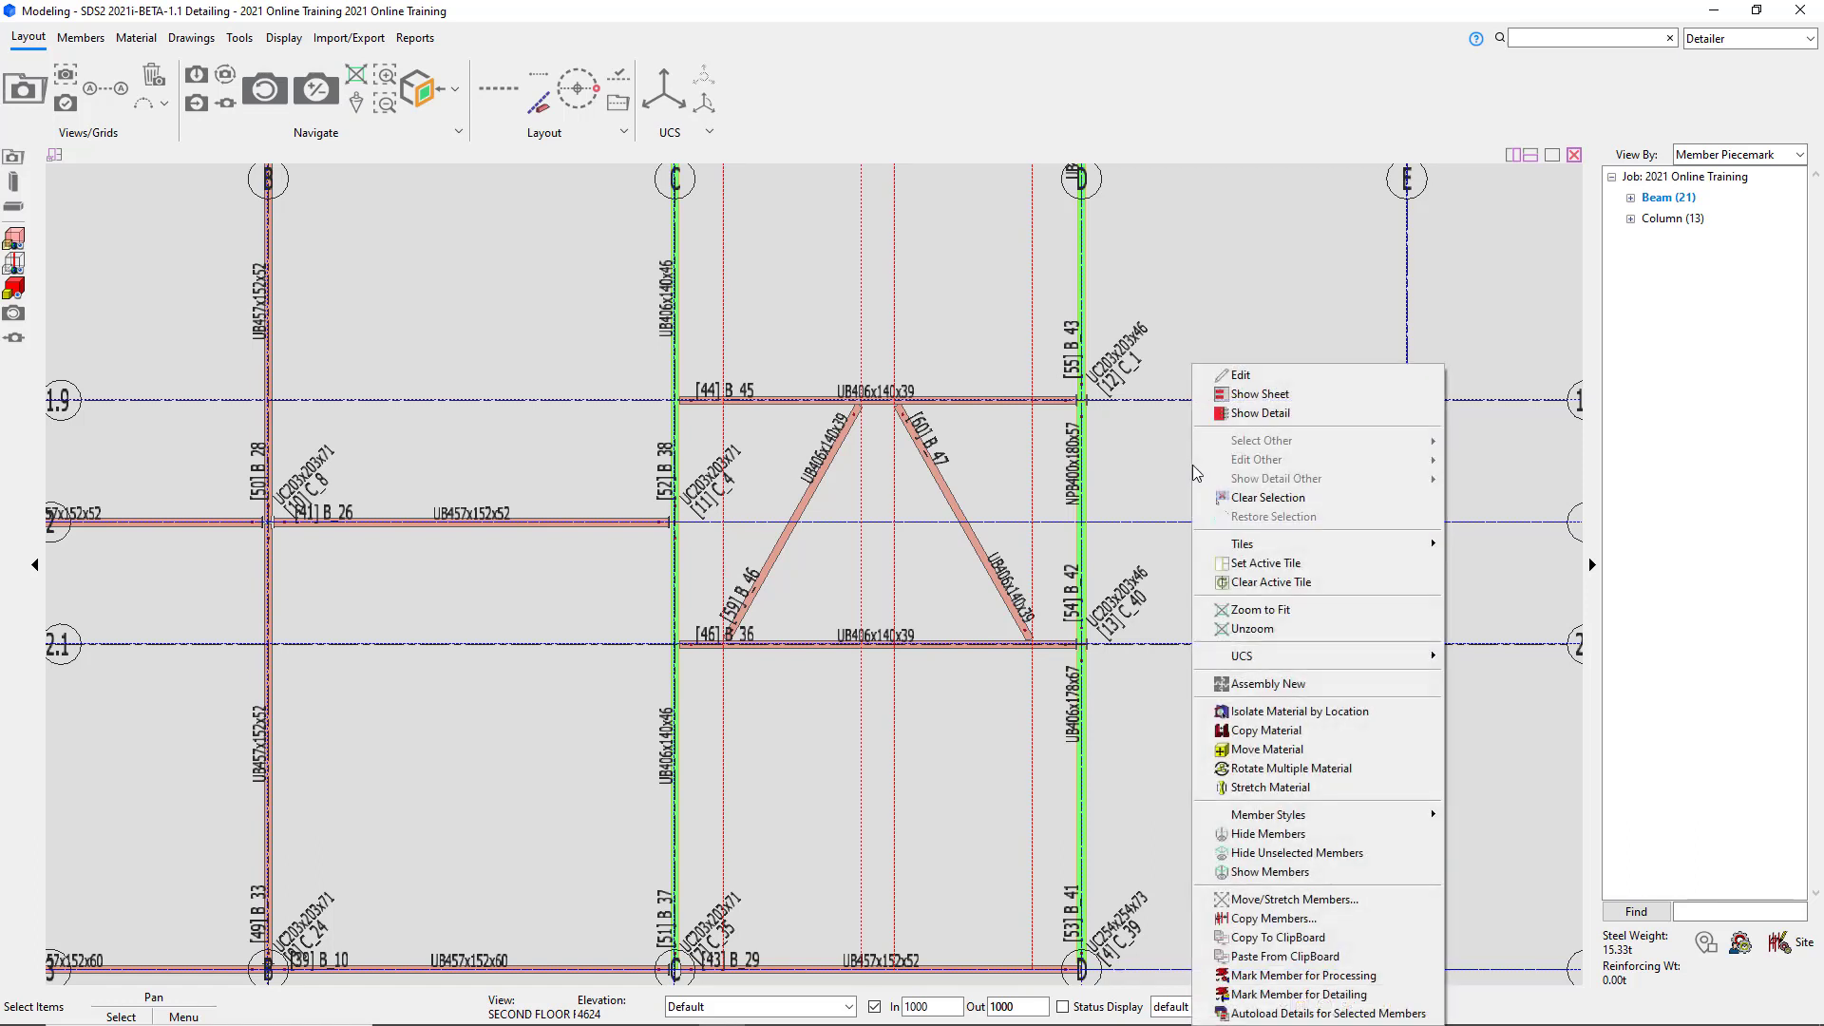
click(1301, 837)
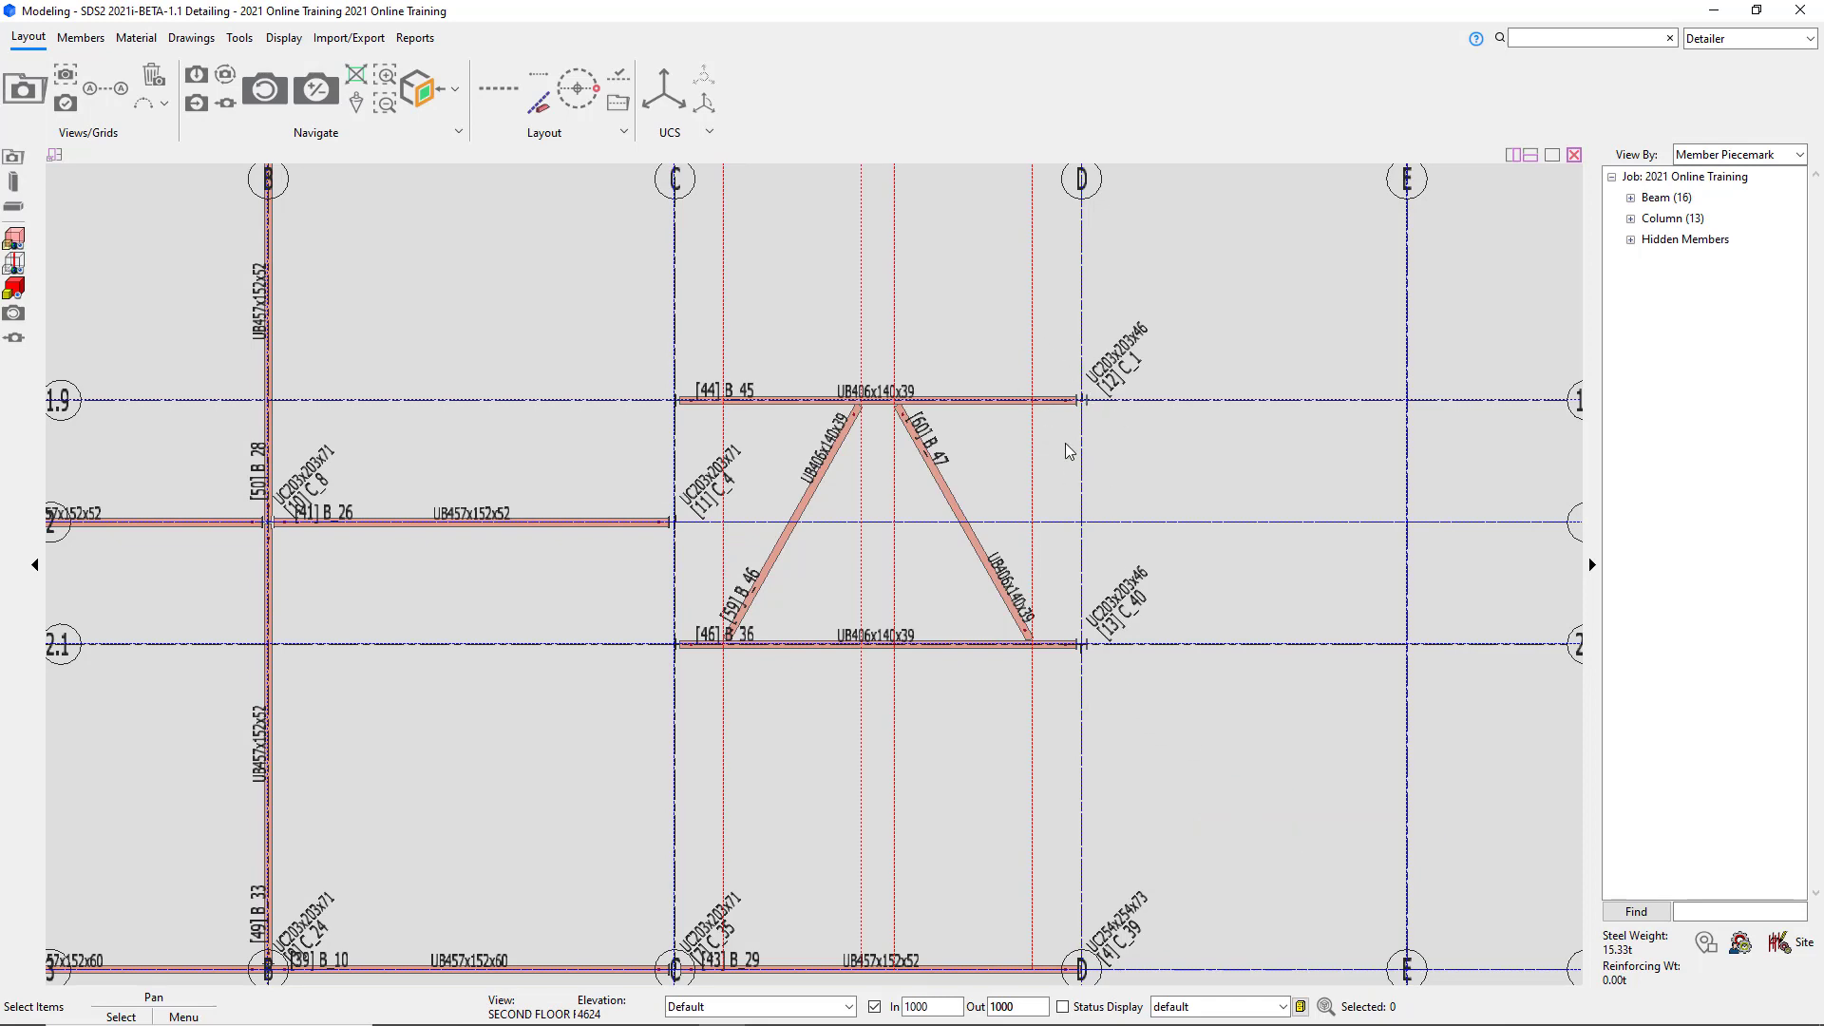
Tilt the plan into 3D and hide the beams and columns around columns C_5, C_22, C_8 and C_24.
scroll(899, 585, up, 2)
middle_drag(957, 644, 810, 444)
scroll(822, 472, down, 6)
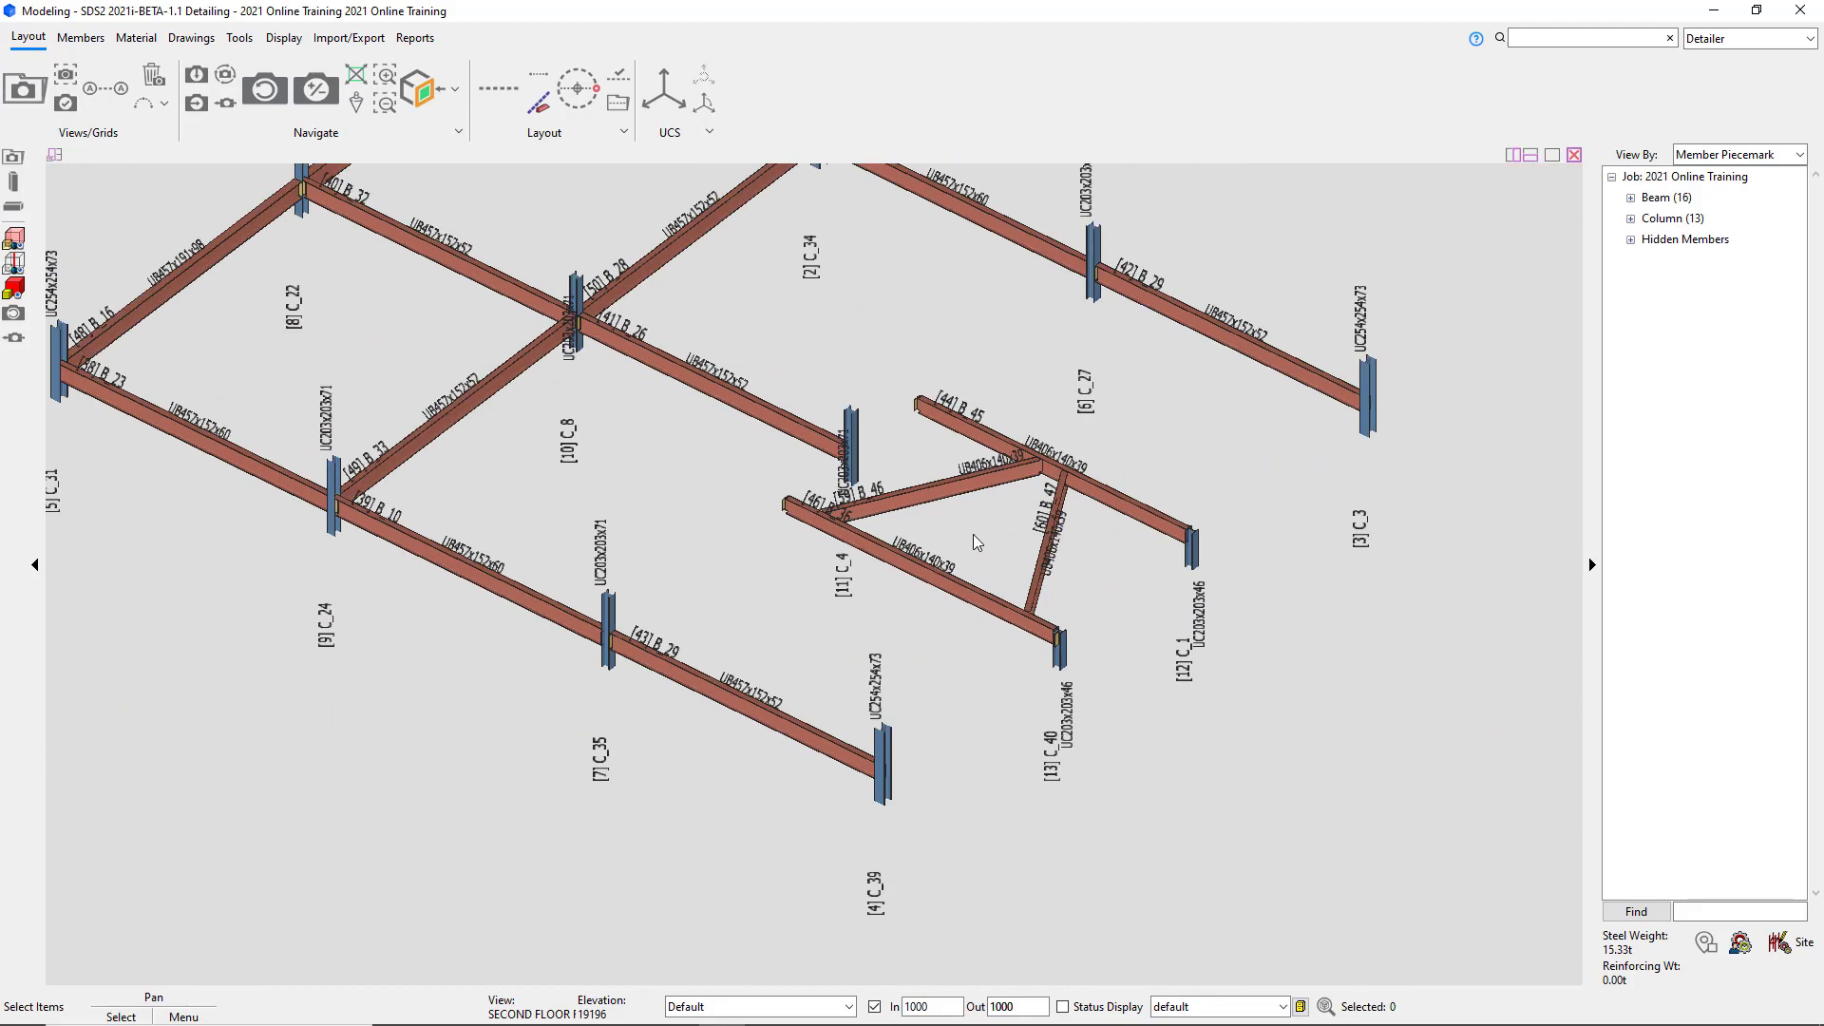
scroll(800, 676, up, 2)
scroll(800, 676, down, 1)
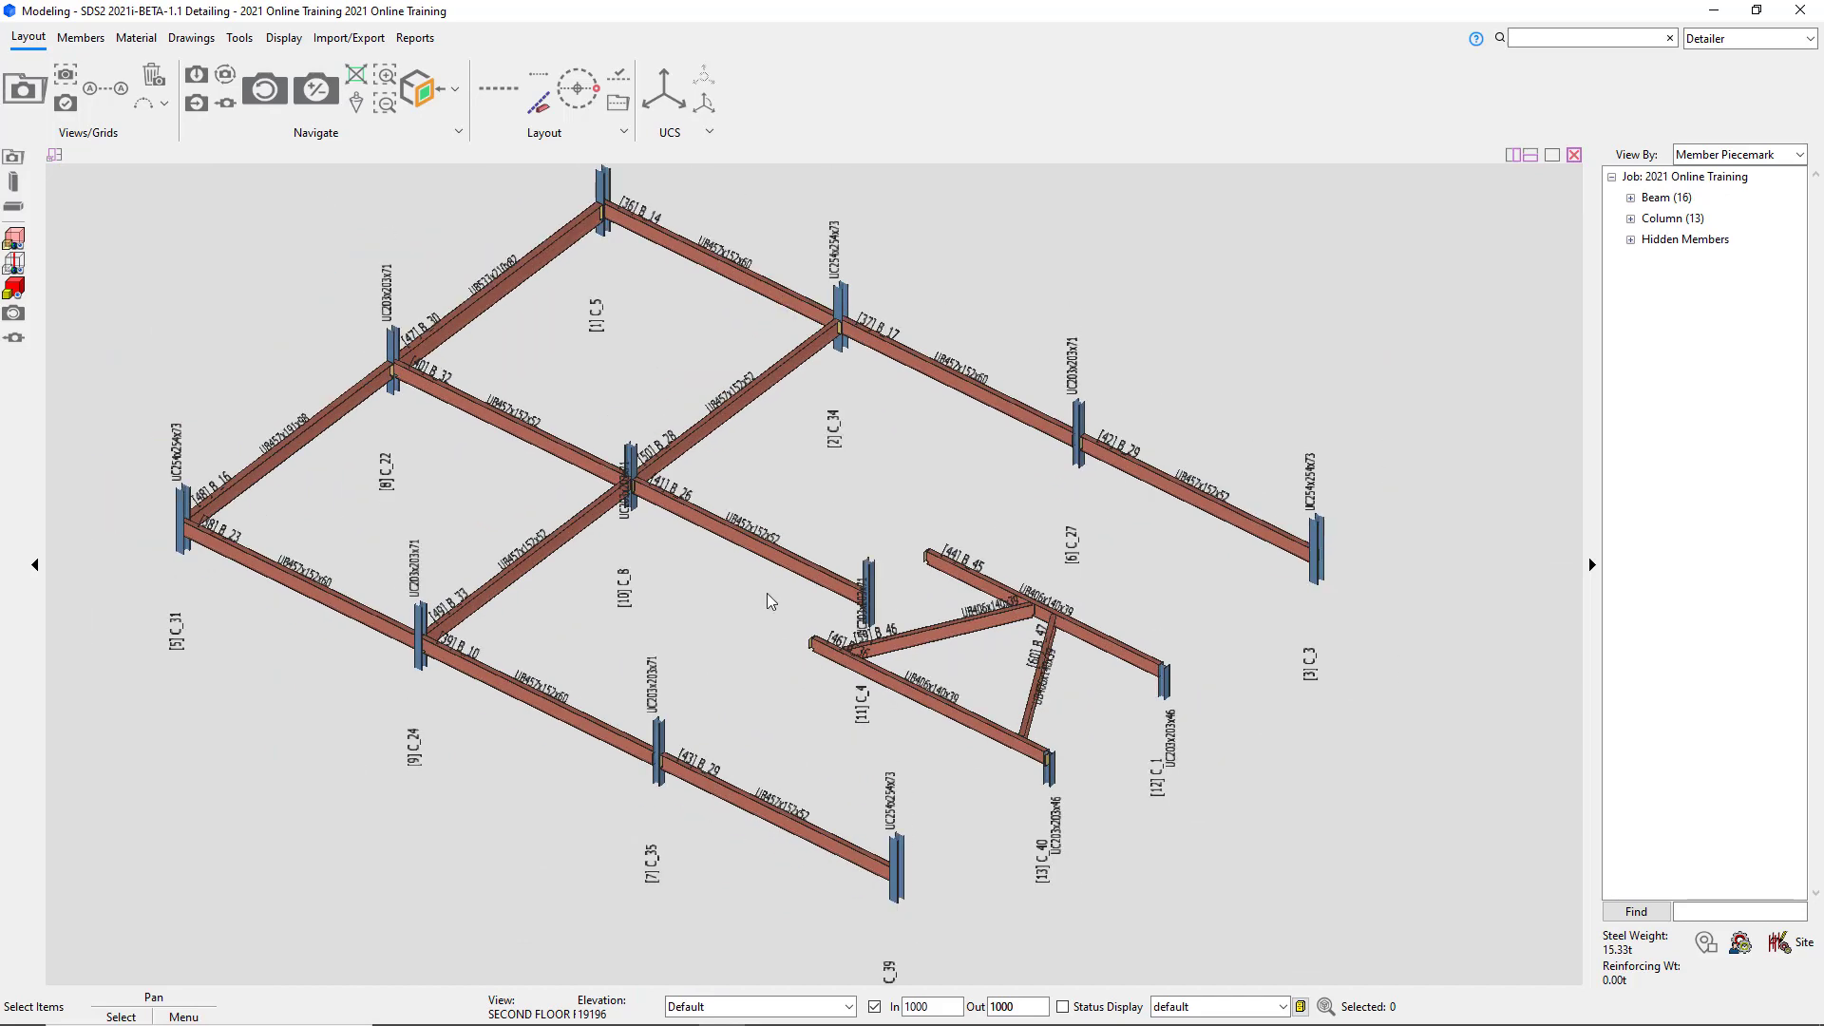
drag(777, 600, 313, 218)
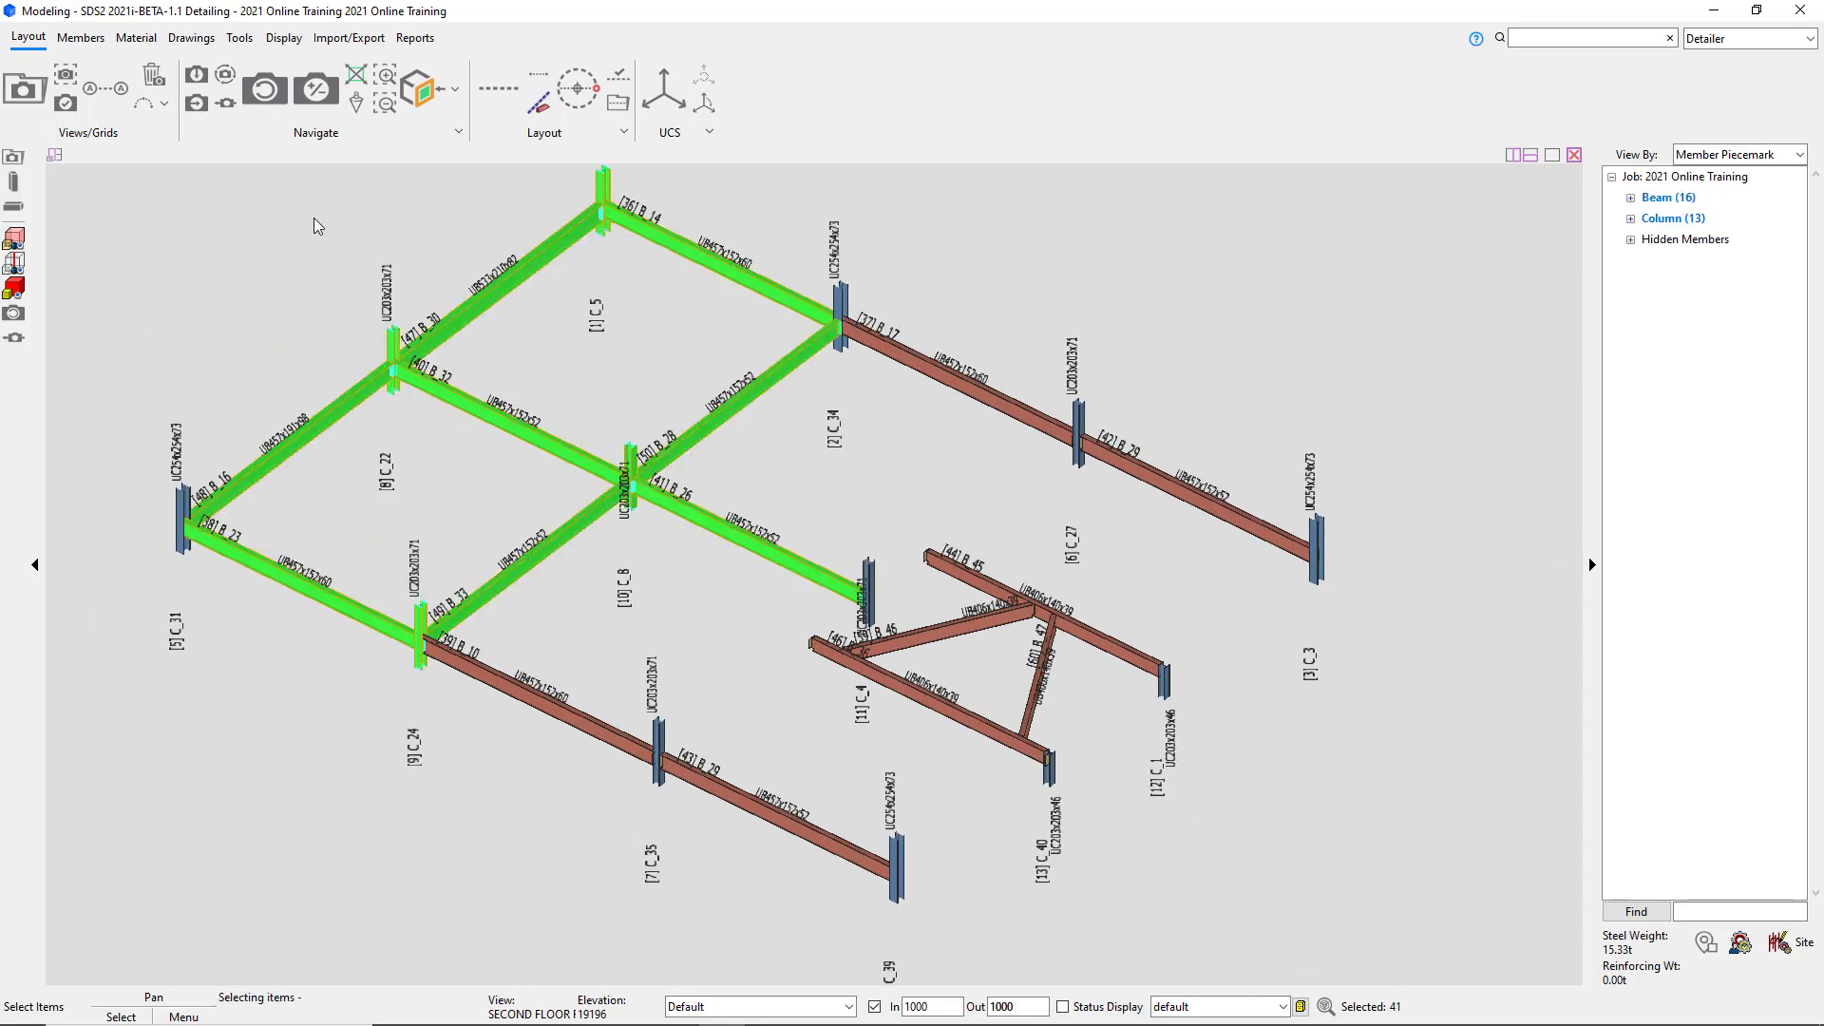
right_click(703, 566)
click(777, 835)
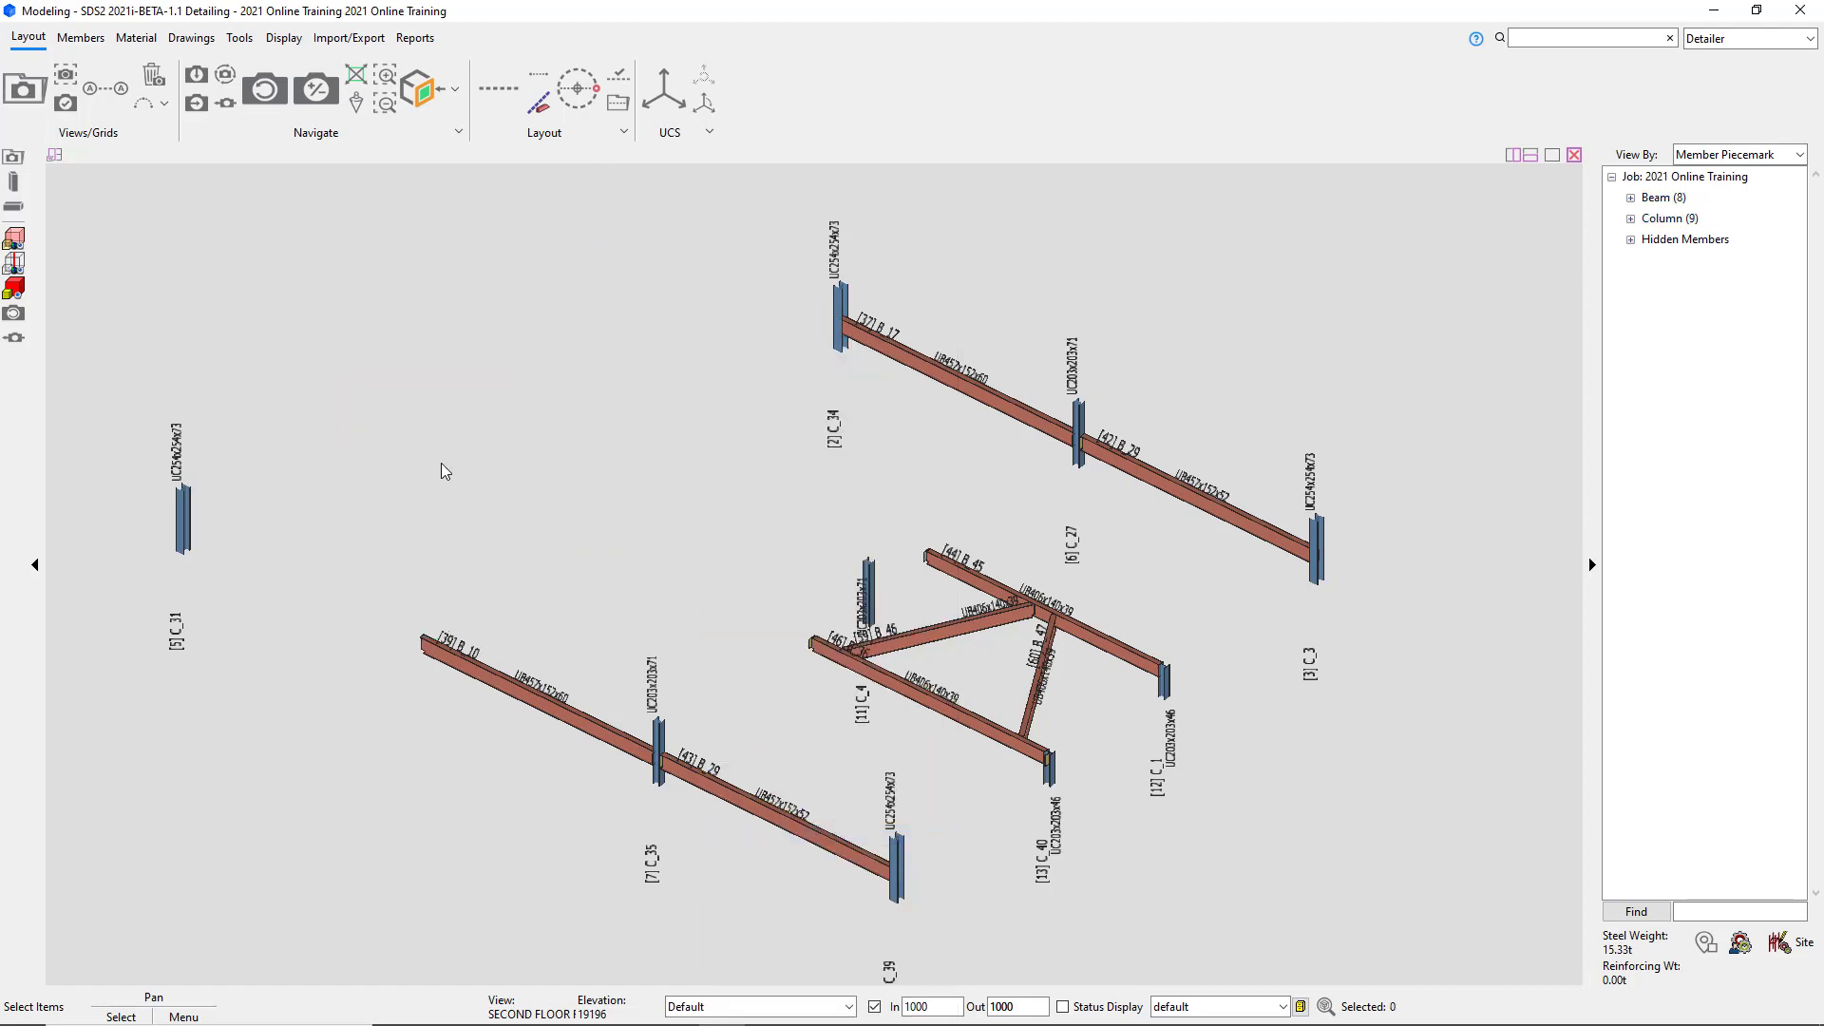
Inspect the bolted end plate on the exposed end of beam B_36 up close and in context.
scroll(760, 646, up, 8)
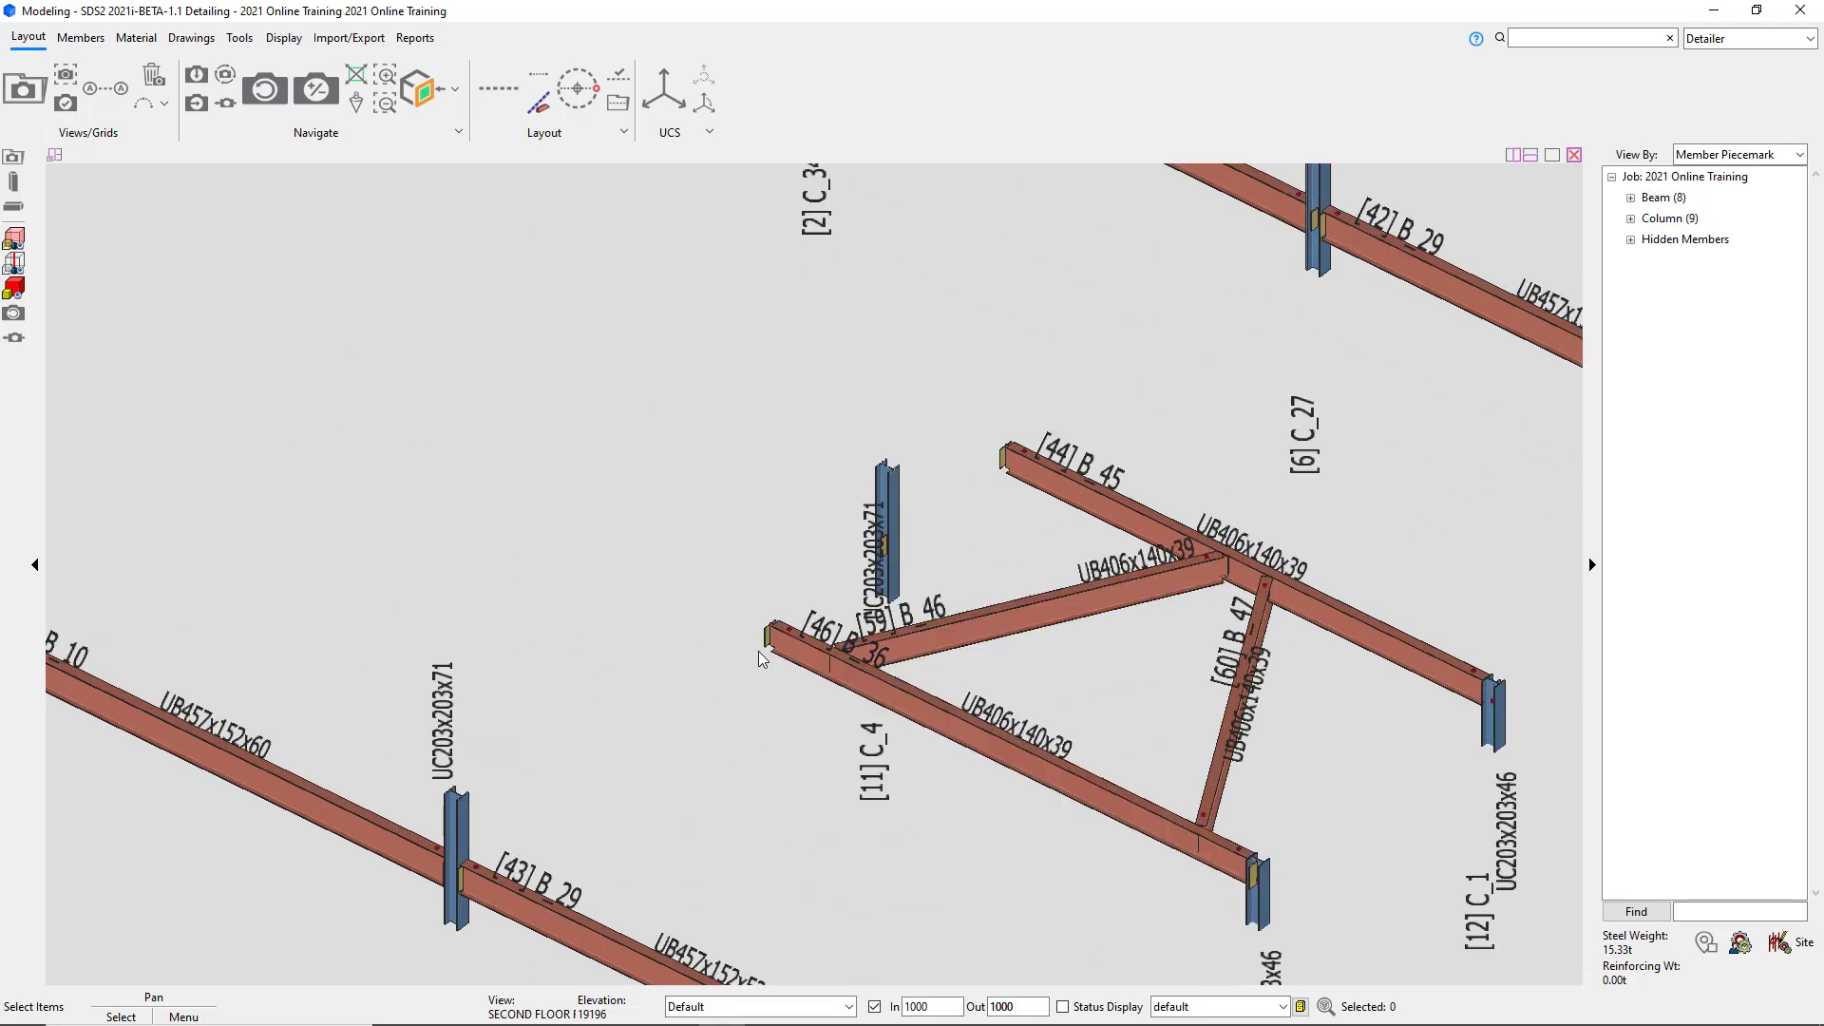
middle_drag(806, 613, 1152, 557)
scroll(823, 528, up, 3)
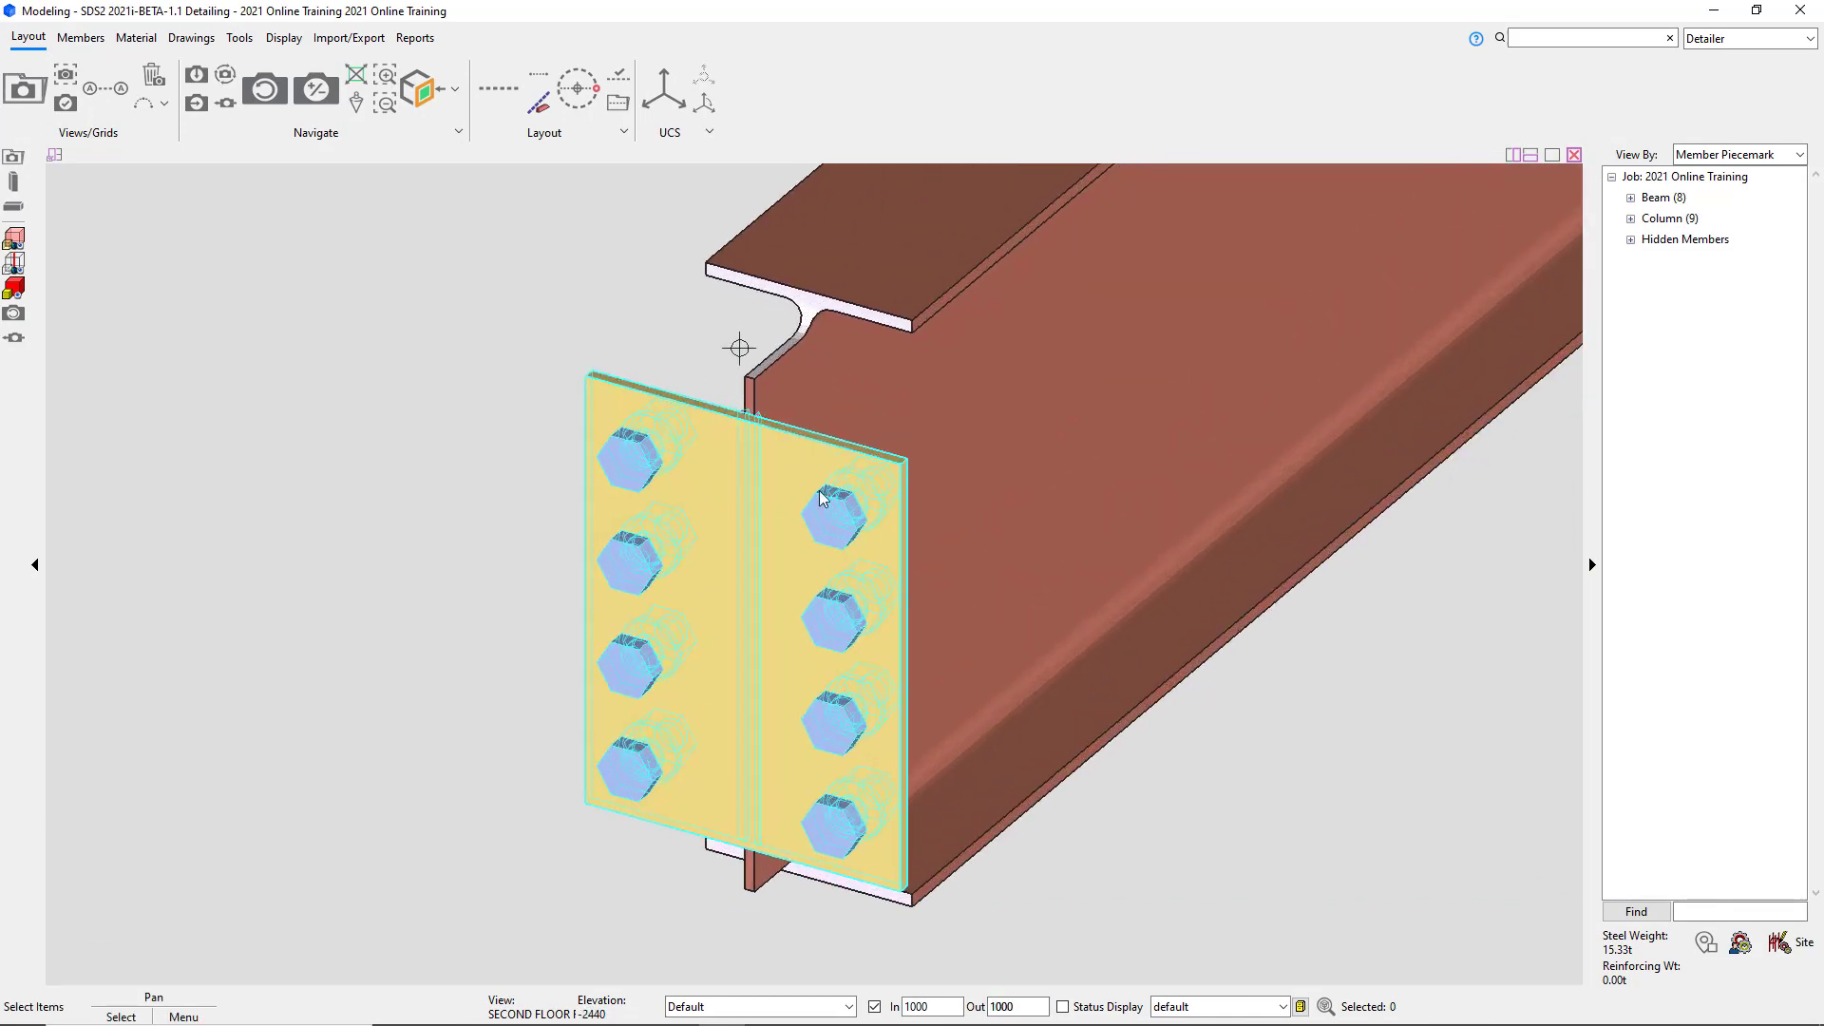
scroll(854, 505, down, 5)
middle_drag(851, 508, 781, 505)
shift+middle_drag(532, 501, 437, 510)
scroll(755, 504, down, 2)
scroll(717, 574, down, 2)
scroll(847, 619, down, 2)
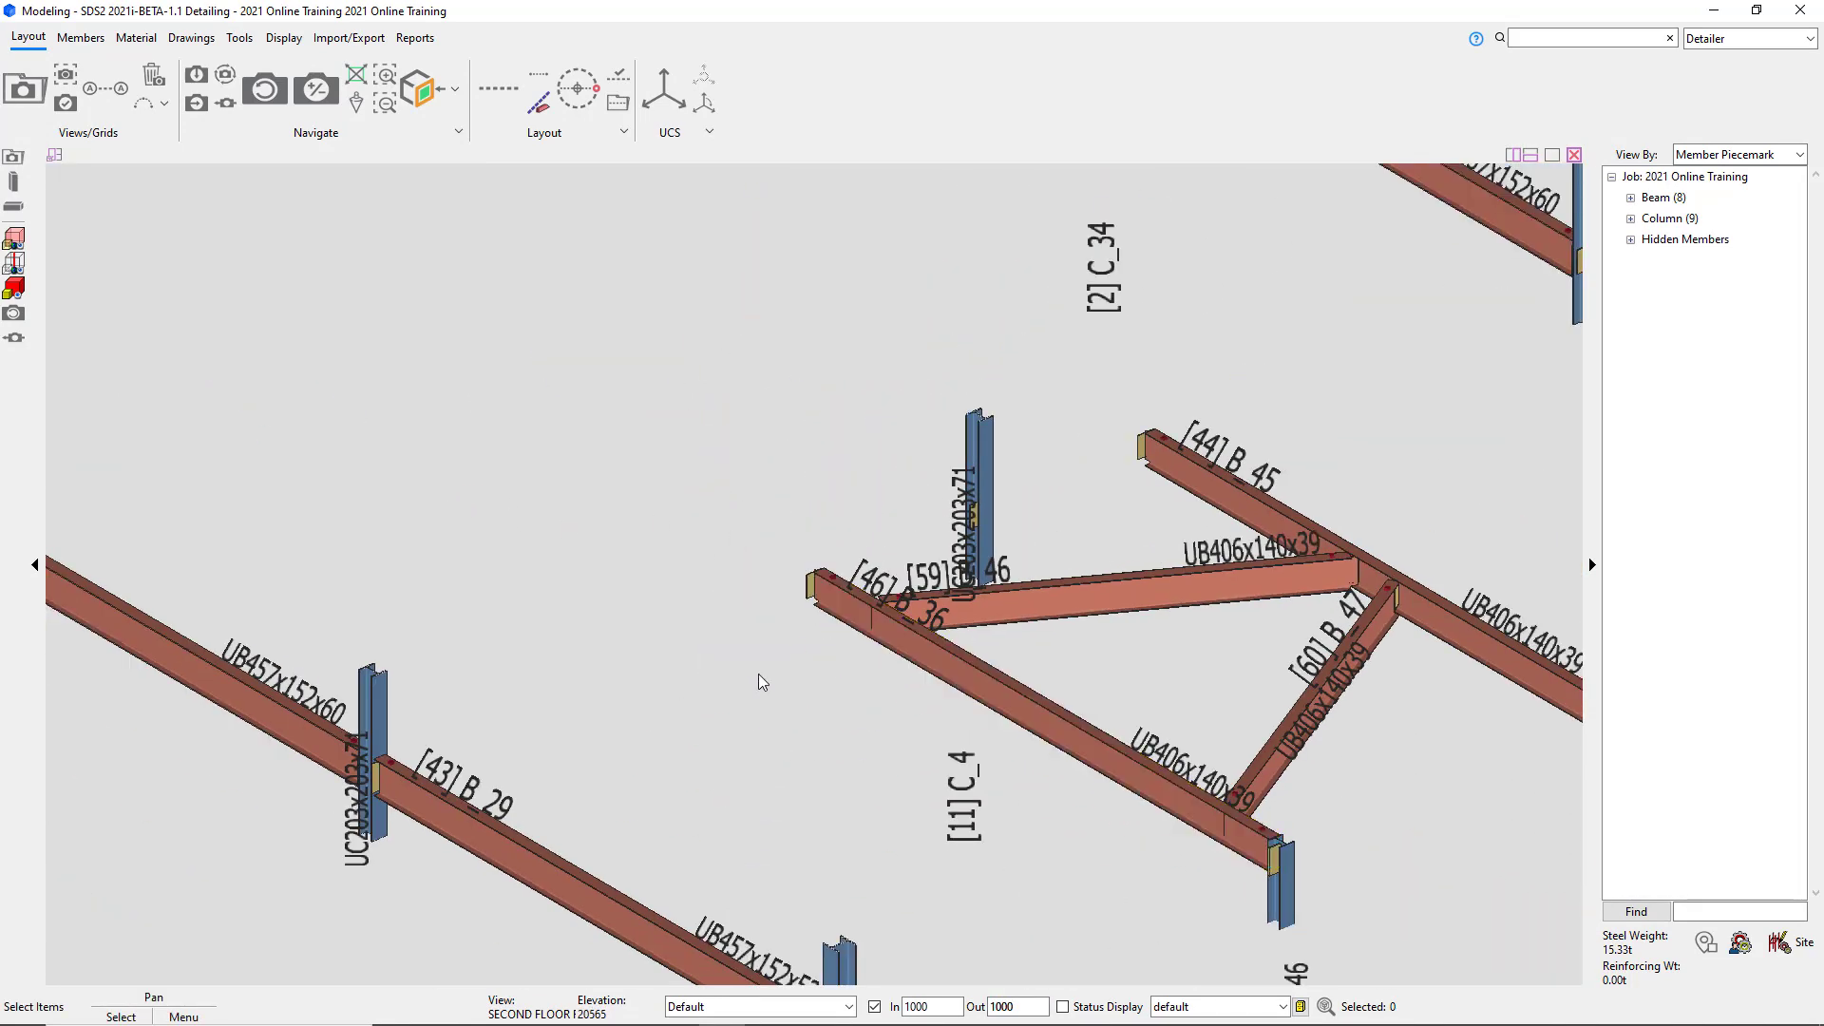
Show all hidden members of the second-floor framing again.
scroll(668, 682, up, 2)
right_click(568, 519)
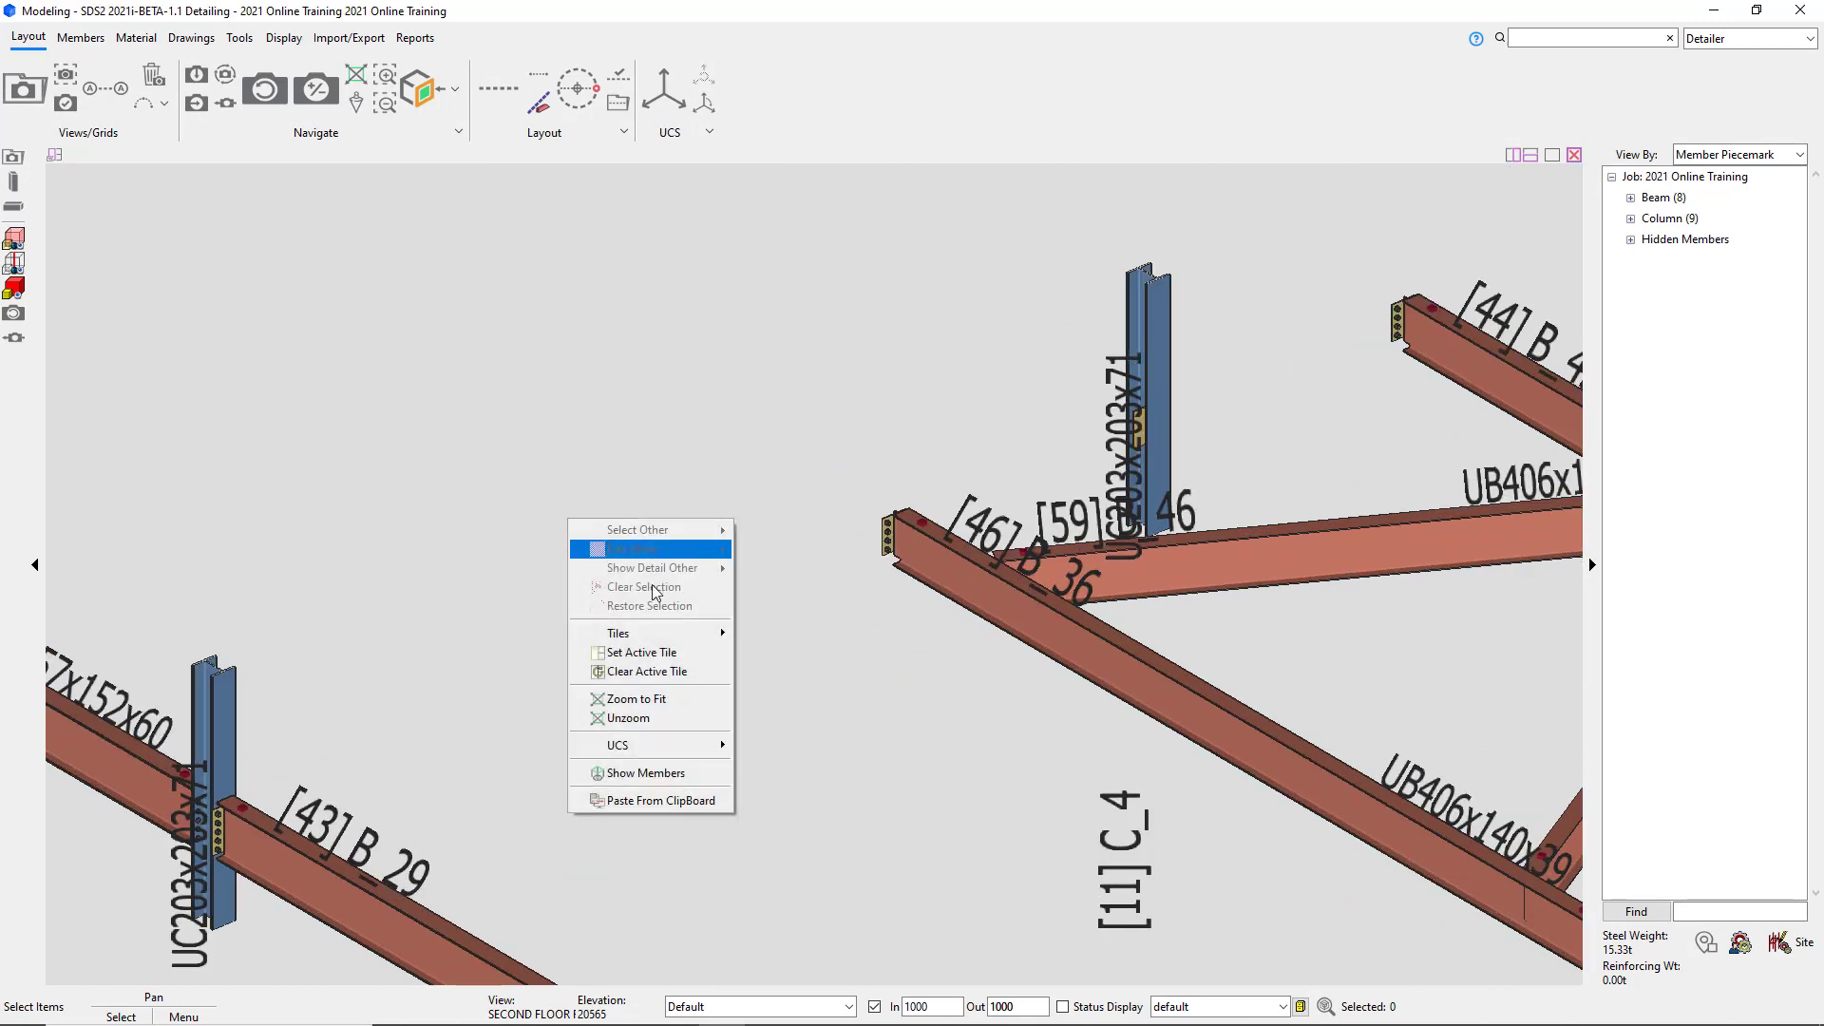
click(665, 771)
scroll(831, 657, down, 3)
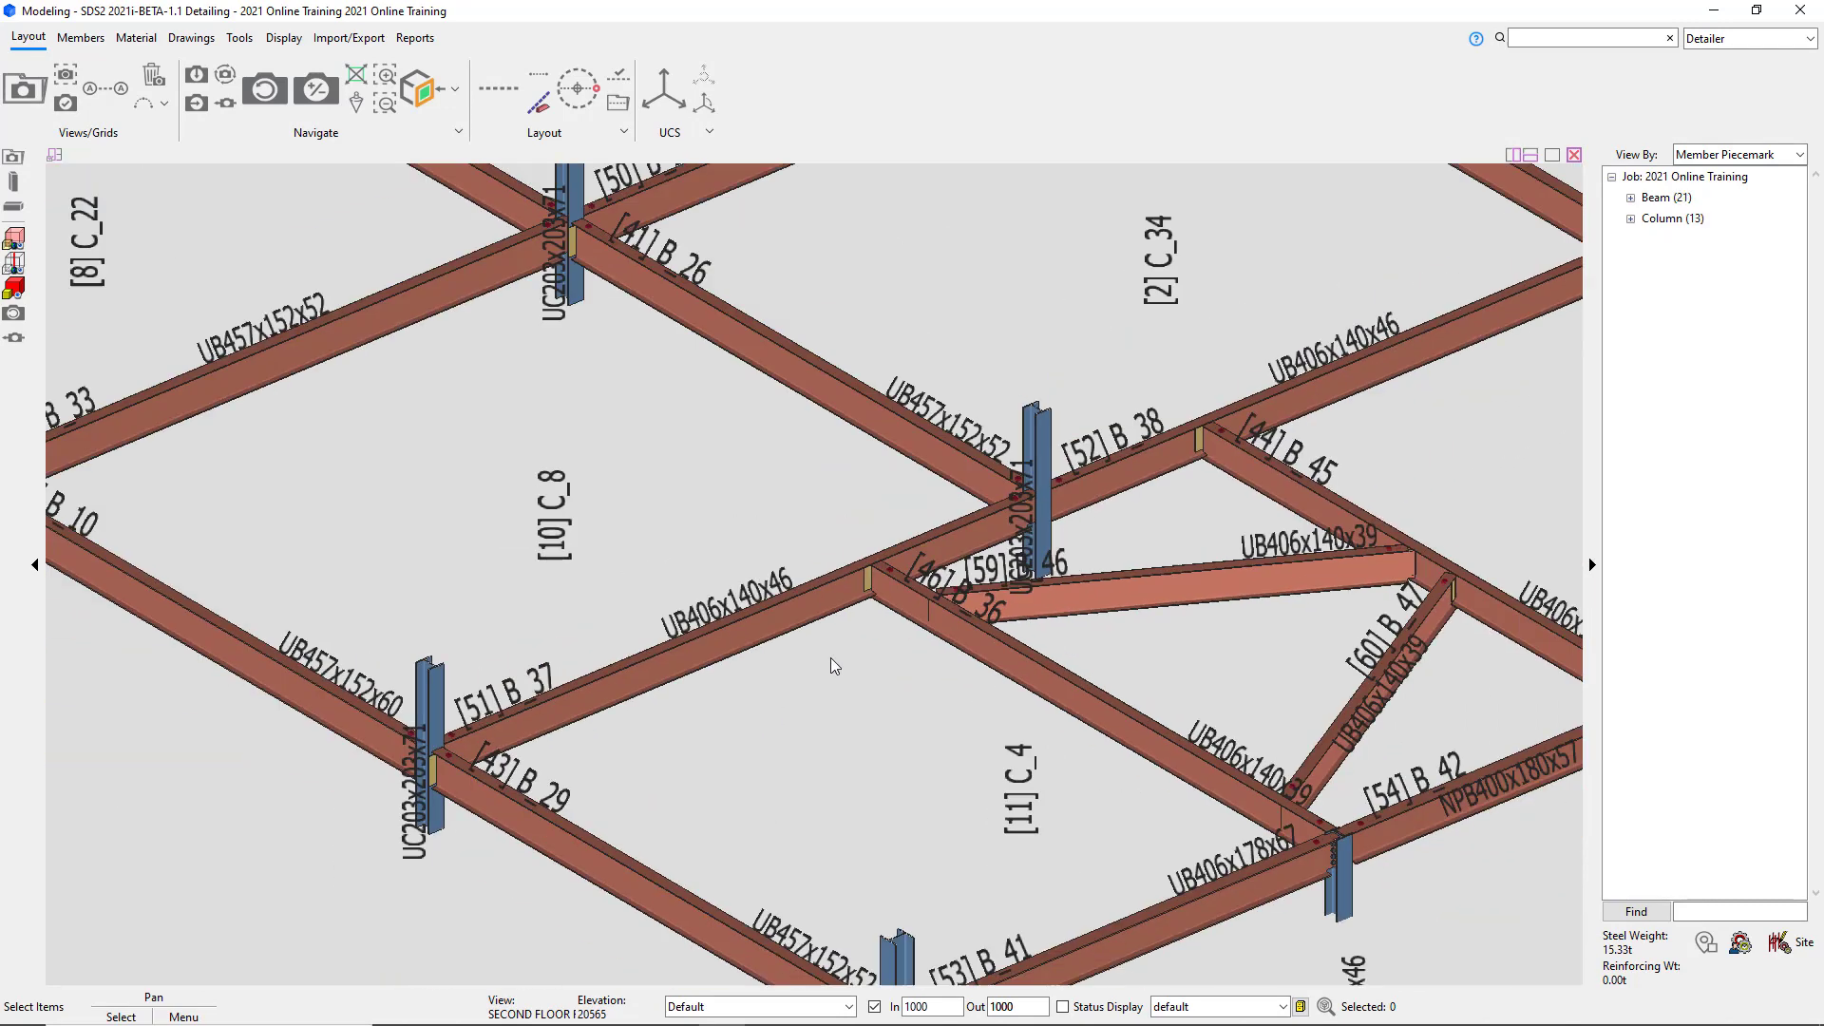
Hide the beams and columns around columns C_5, C_22, C_8 and C_34, and show all hidden members again.
scroll(806, 623, down, 2)
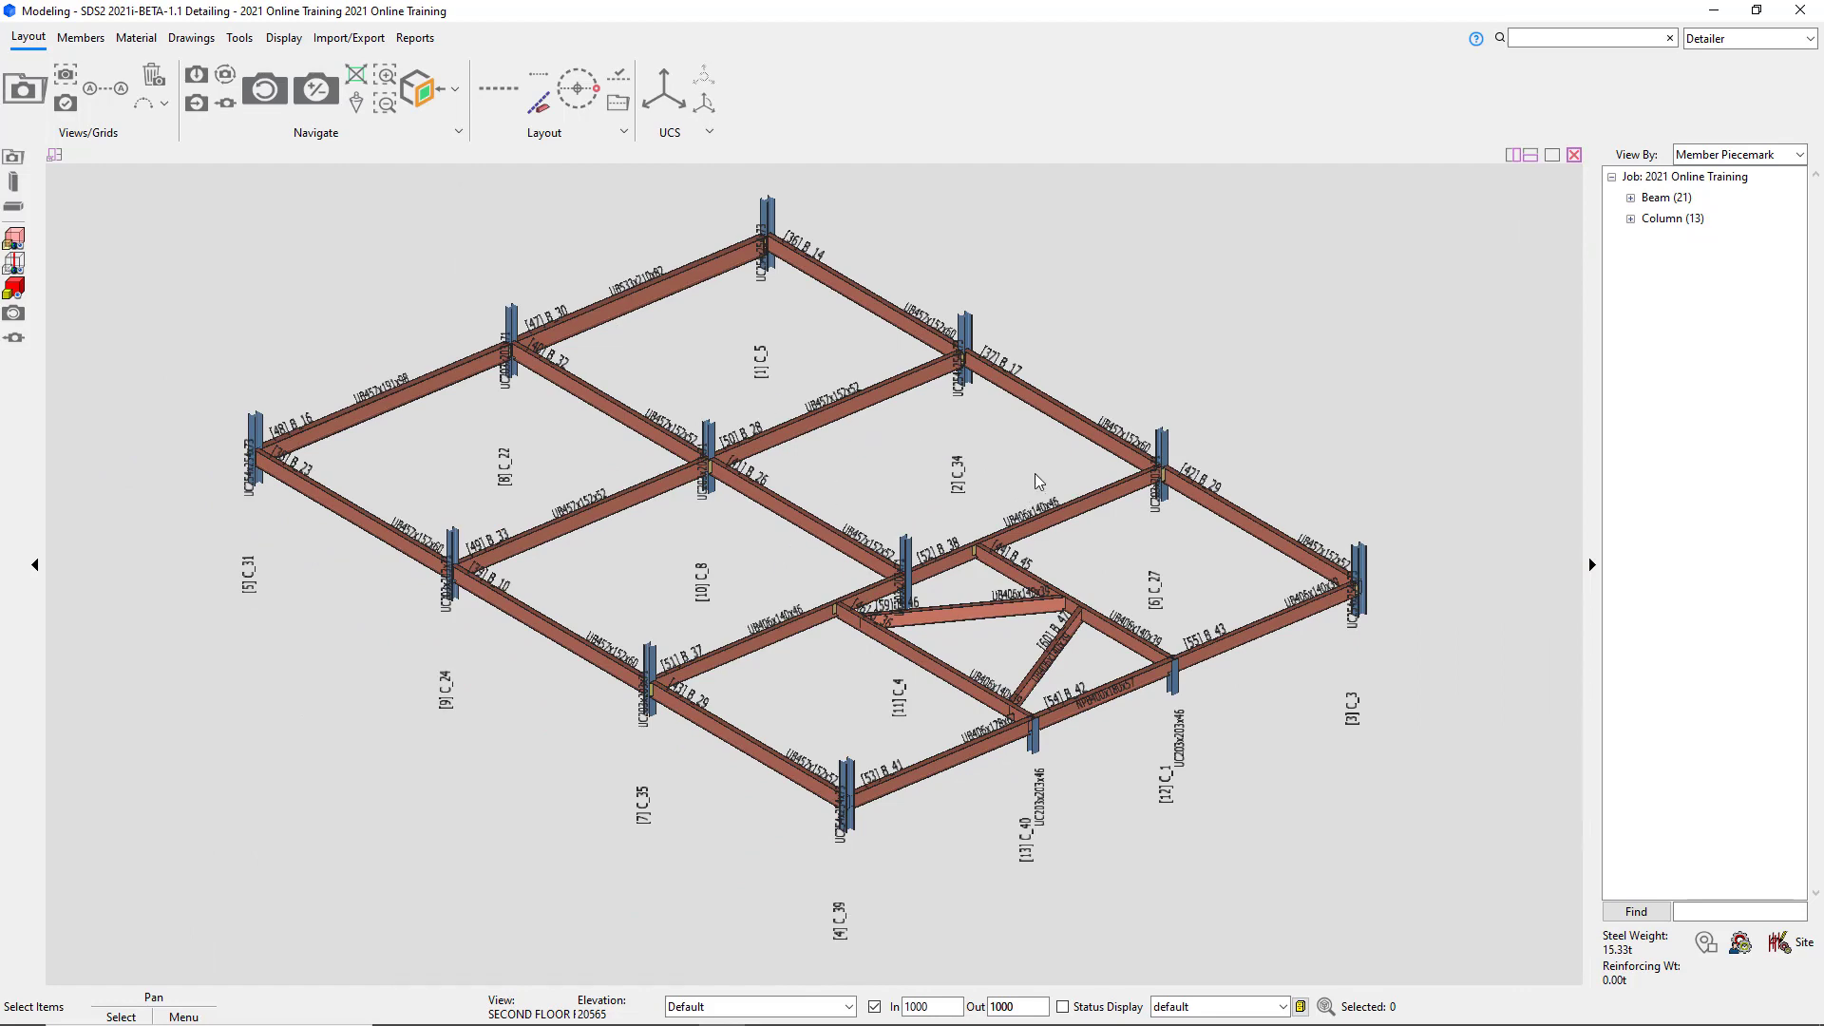
drag(1038, 482, 386, 209)
right_click(417, 264)
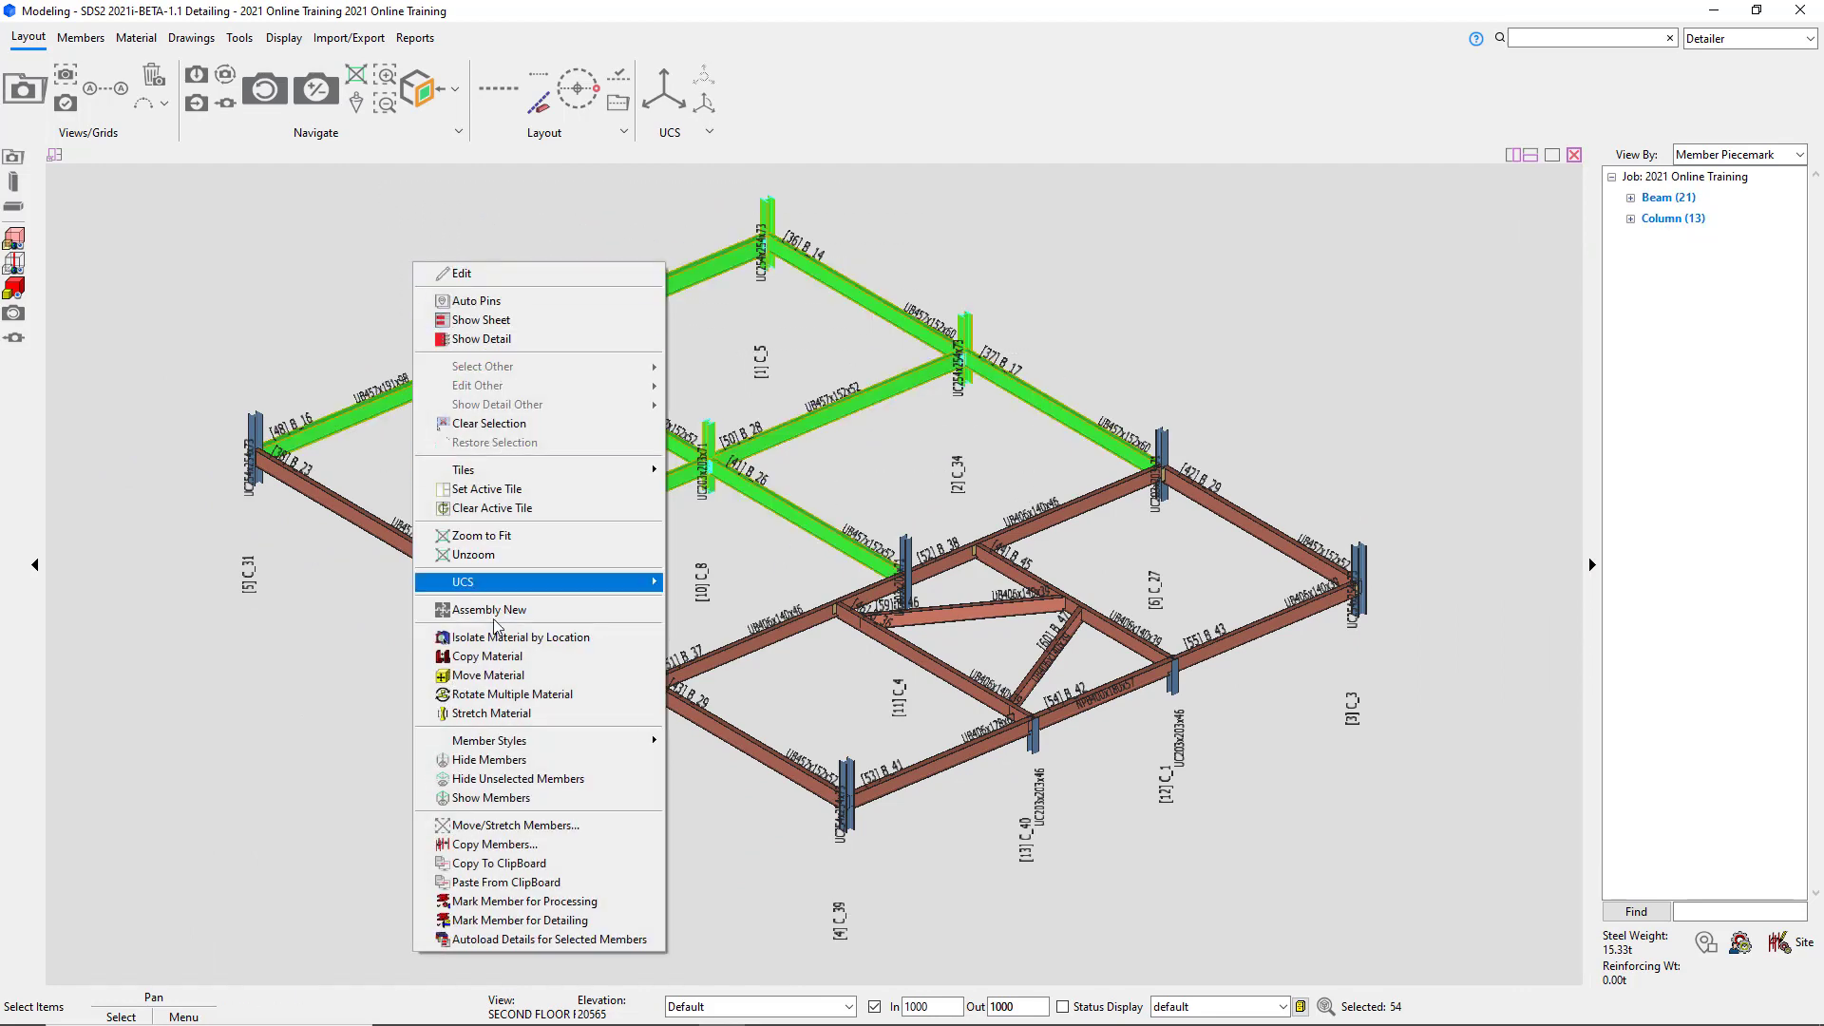
click(494, 759)
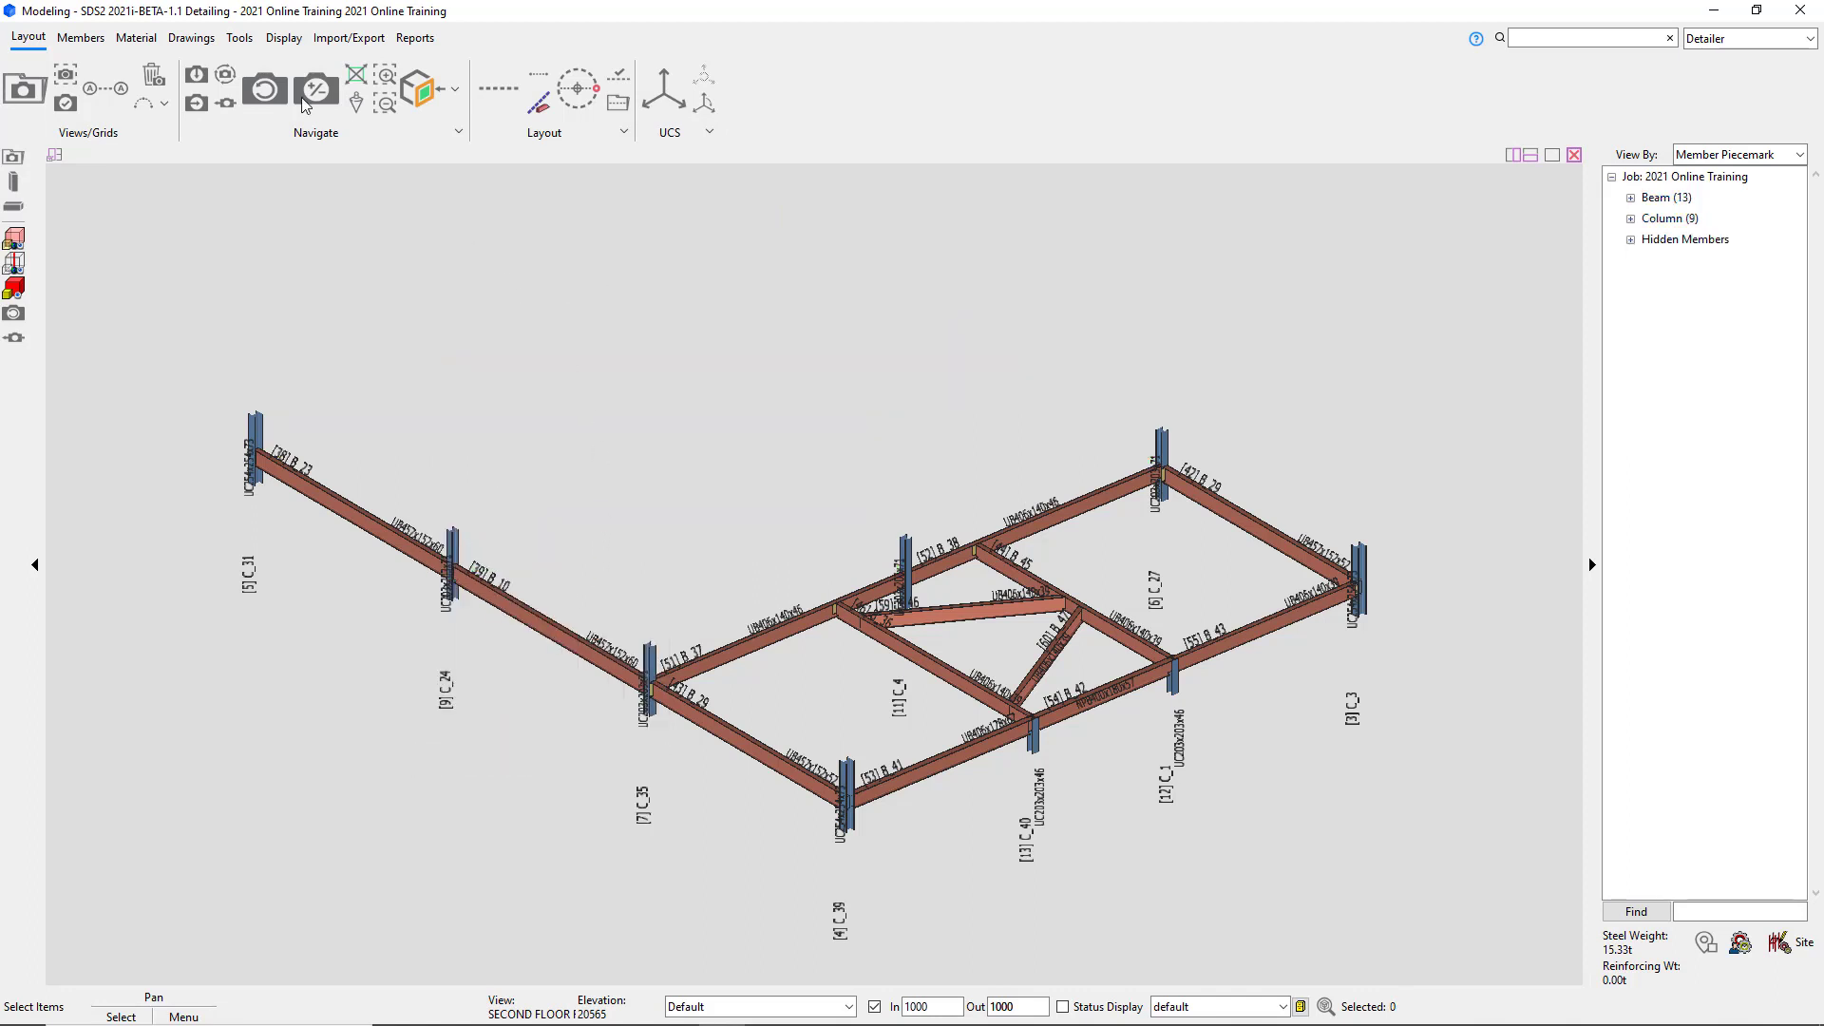
click(266, 42)
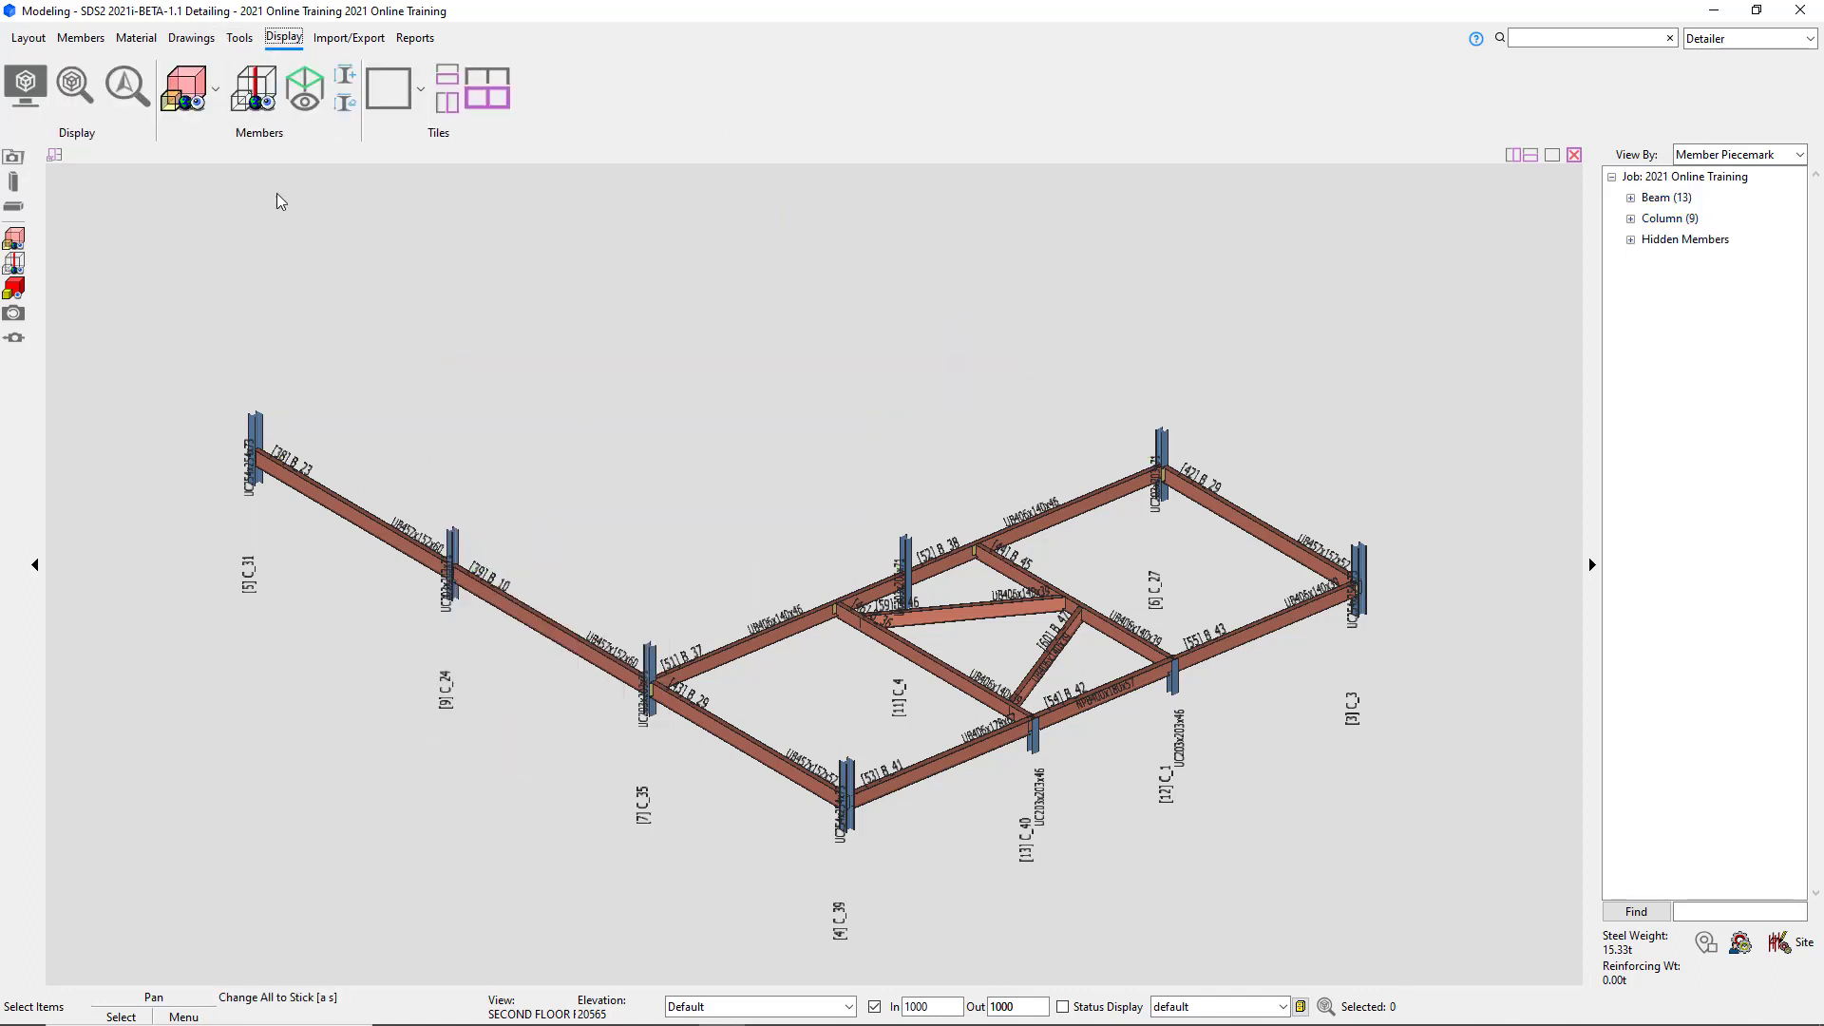
click(306, 90)
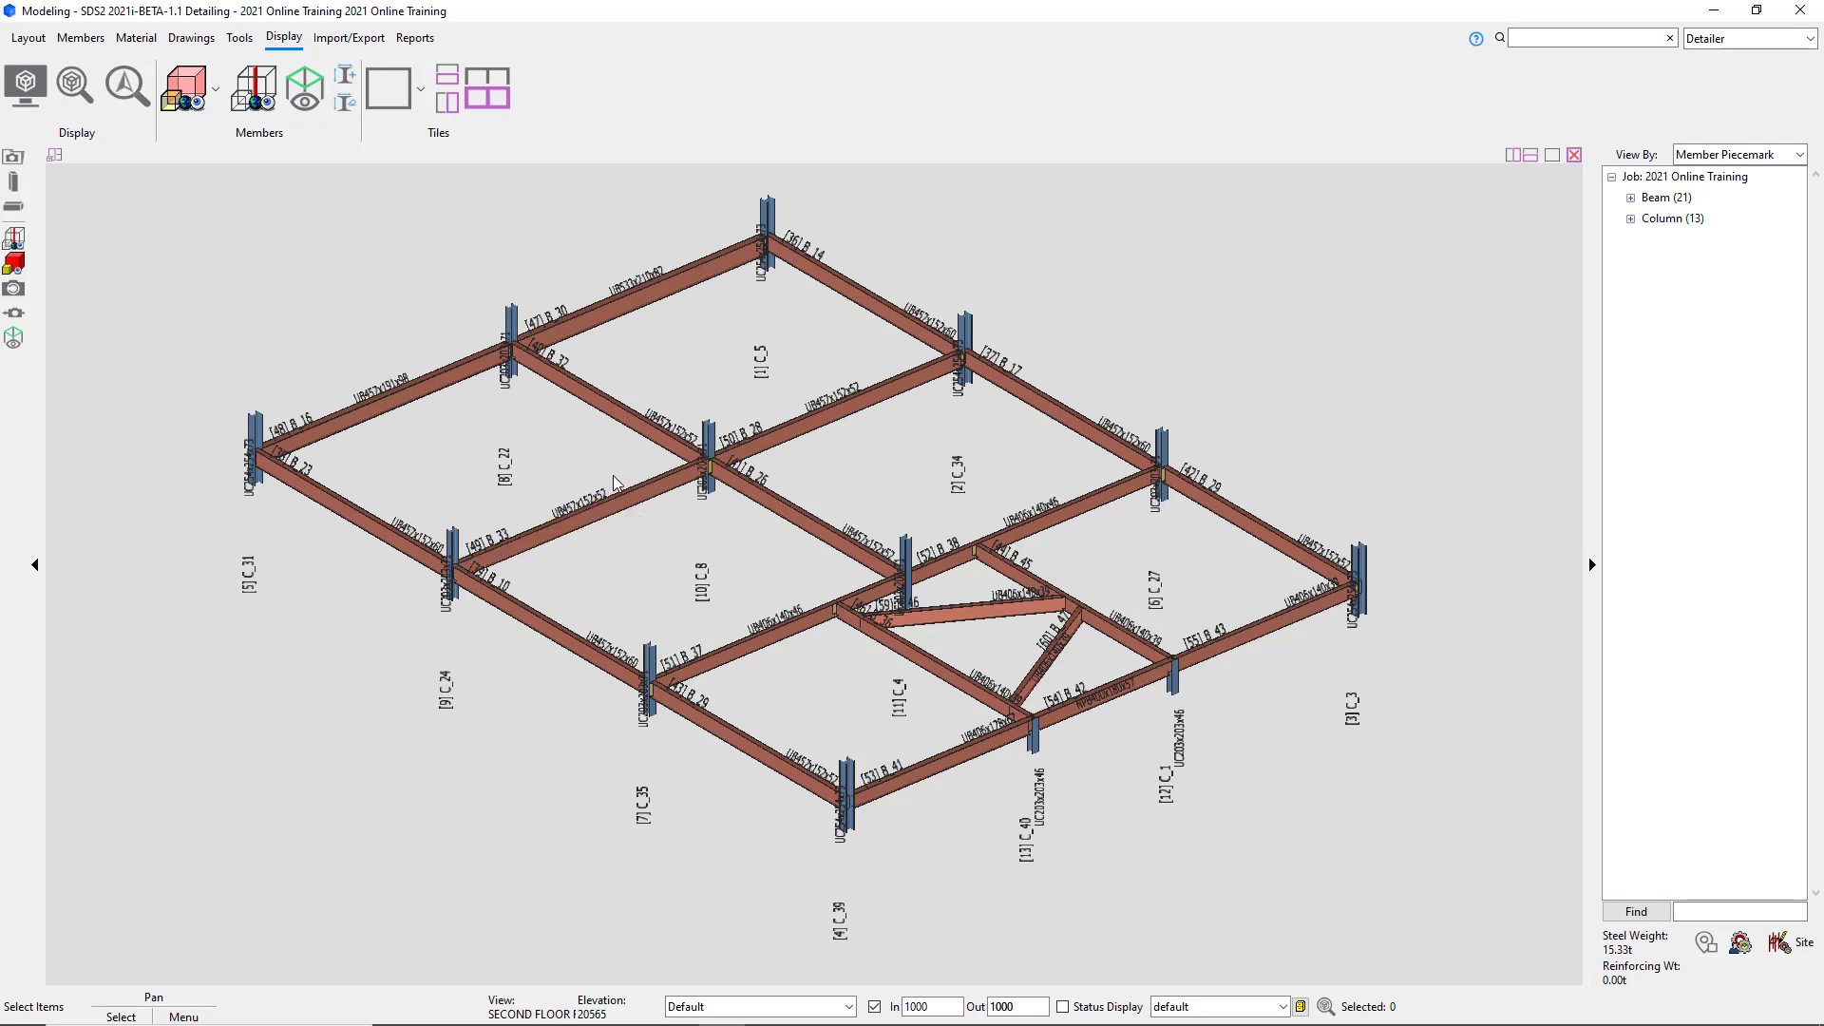
Orbit the framing, return to the flat plan and examine the bay with the diagonal beams B_46 and B_47.
scroll(752, 547, up, 2)
shift+middle_drag(743, 529, 926, 761)
scroll(589, 652, down, 6)
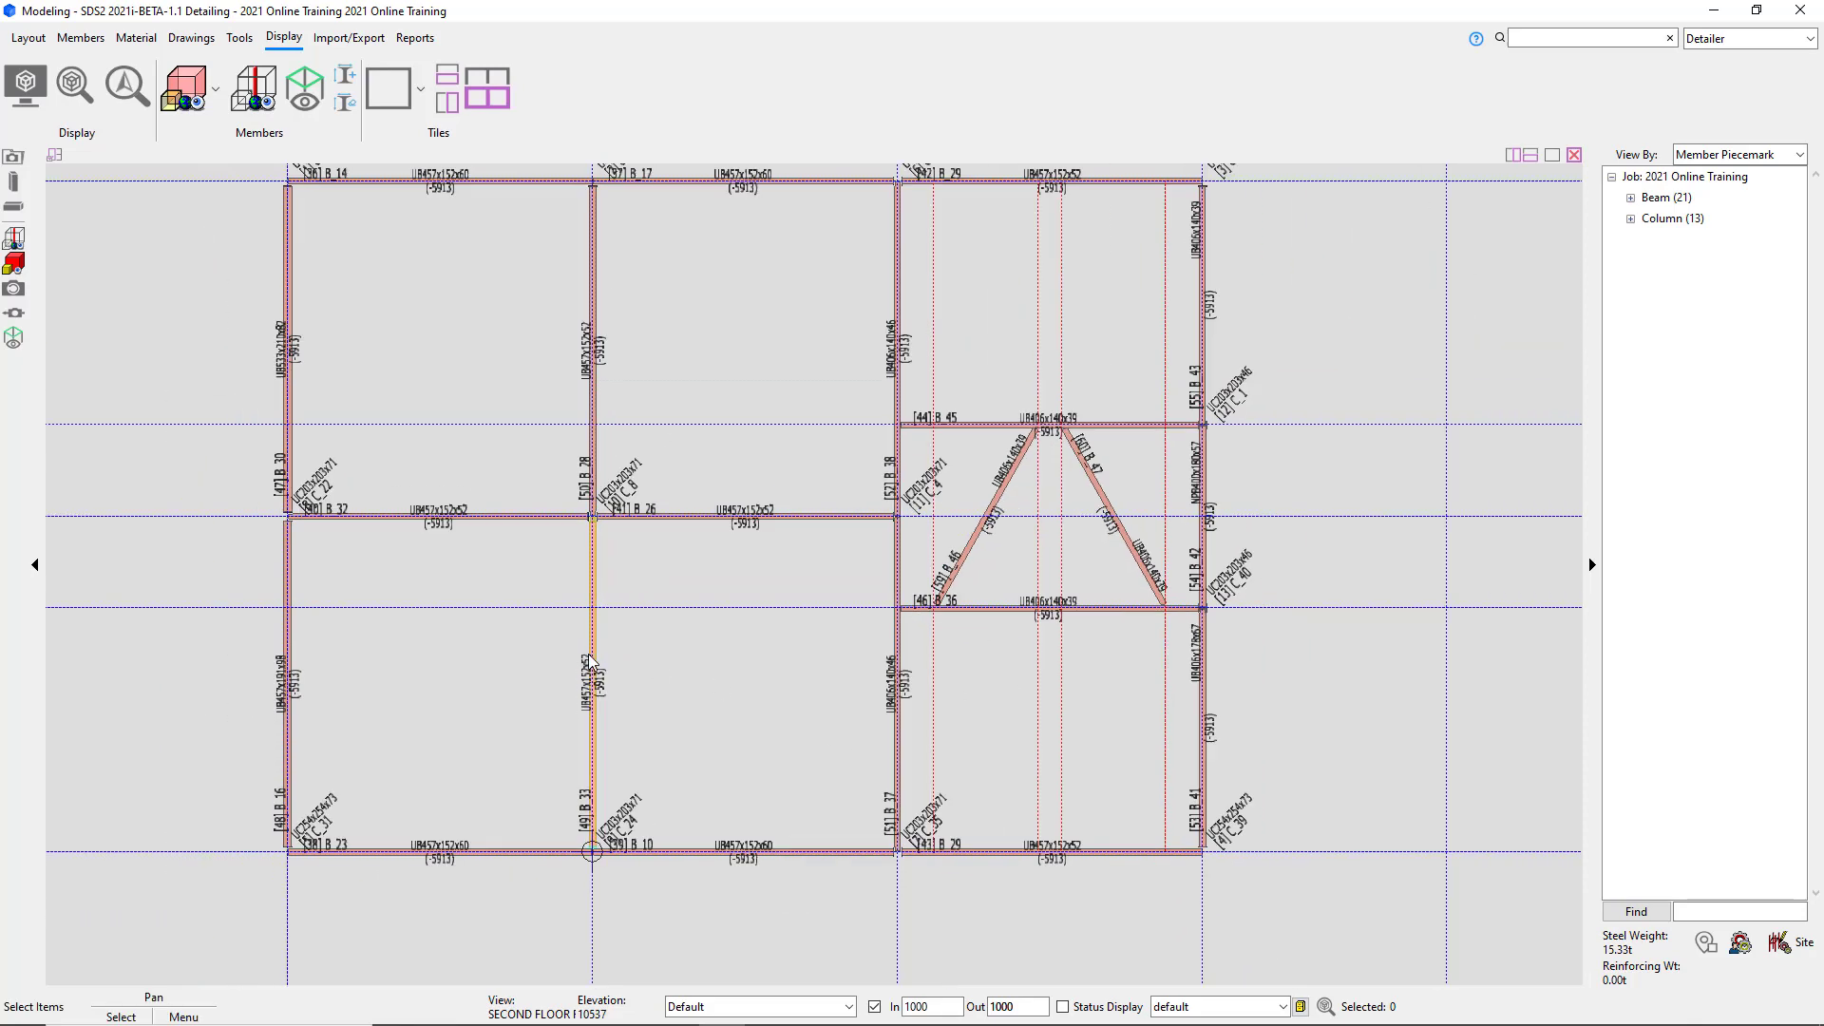
scroll(761, 627, up, 3)
scroll(970, 517, up, 3)
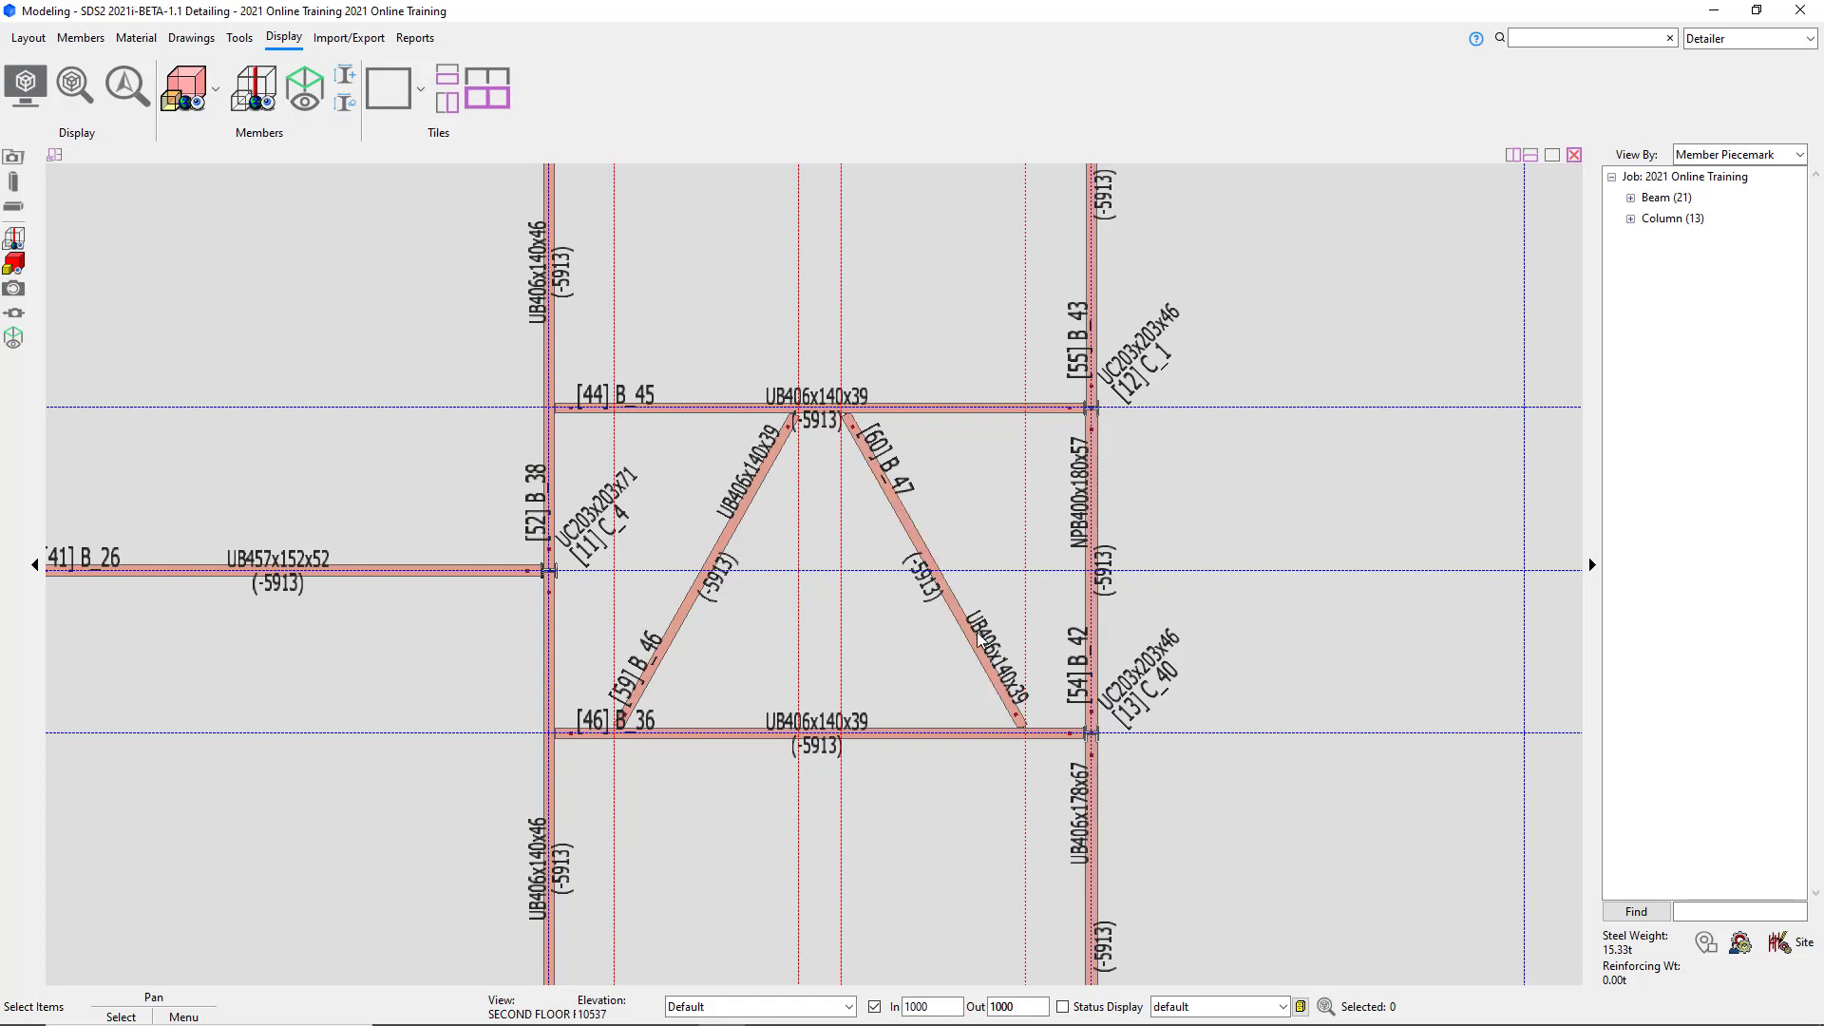
Isolate beams B_45, B_36, B_46 and B_47 in the plan by hiding all unselected members.
scroll(1021, 779, down, 3)
scroll(1052, 768, up, 4)
scroll(1052, 769, down, 2)
drag(1047, 766, 658, 361)
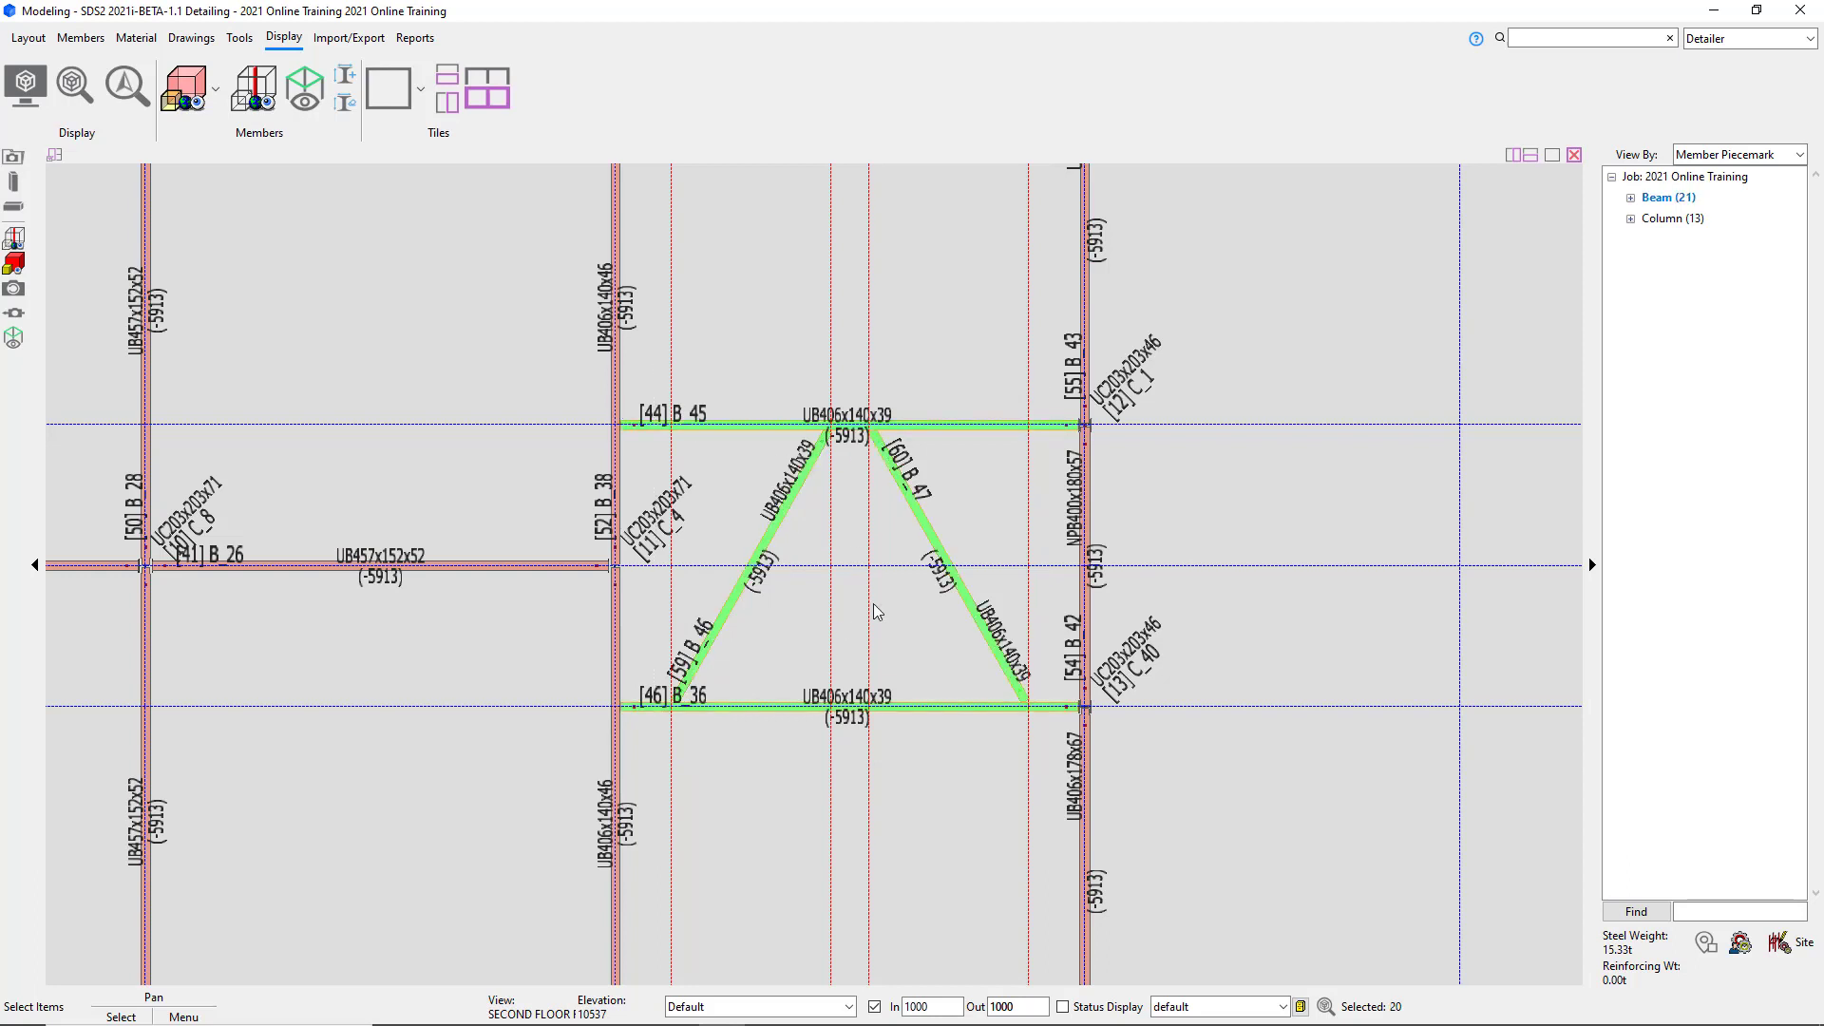
right_click(1234, 489)
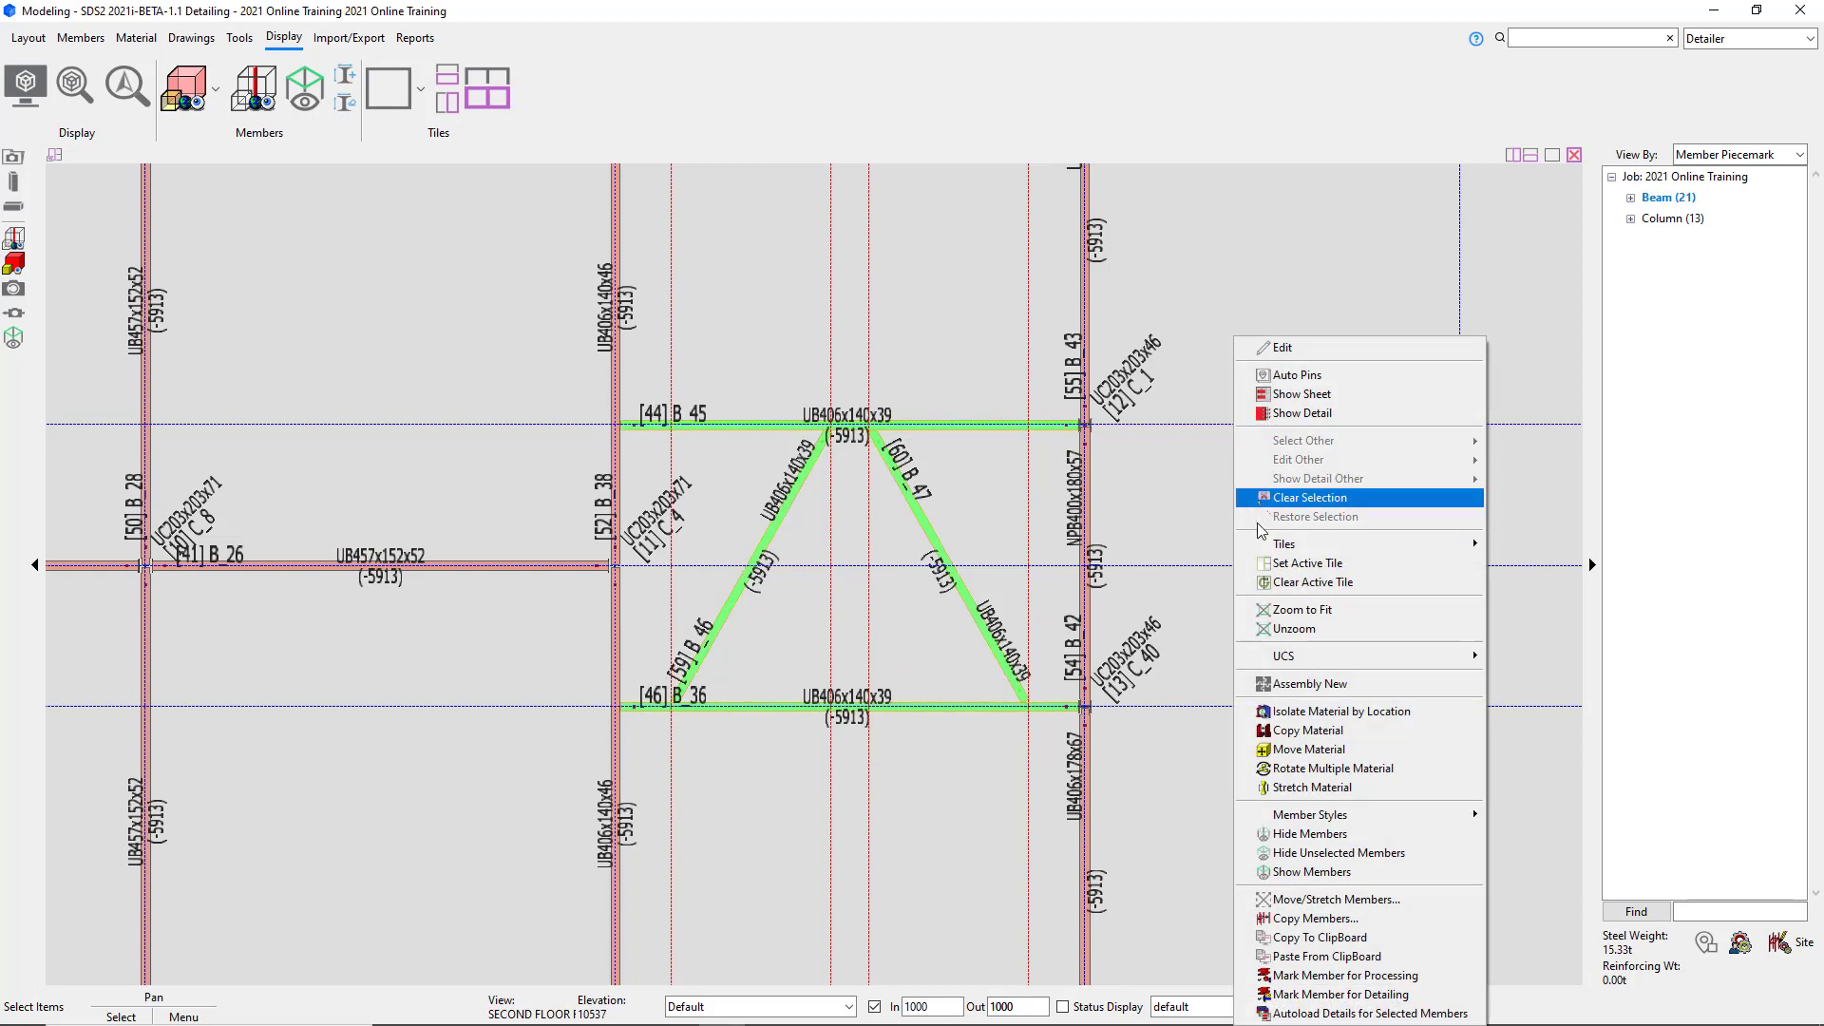
click(1374, 855)
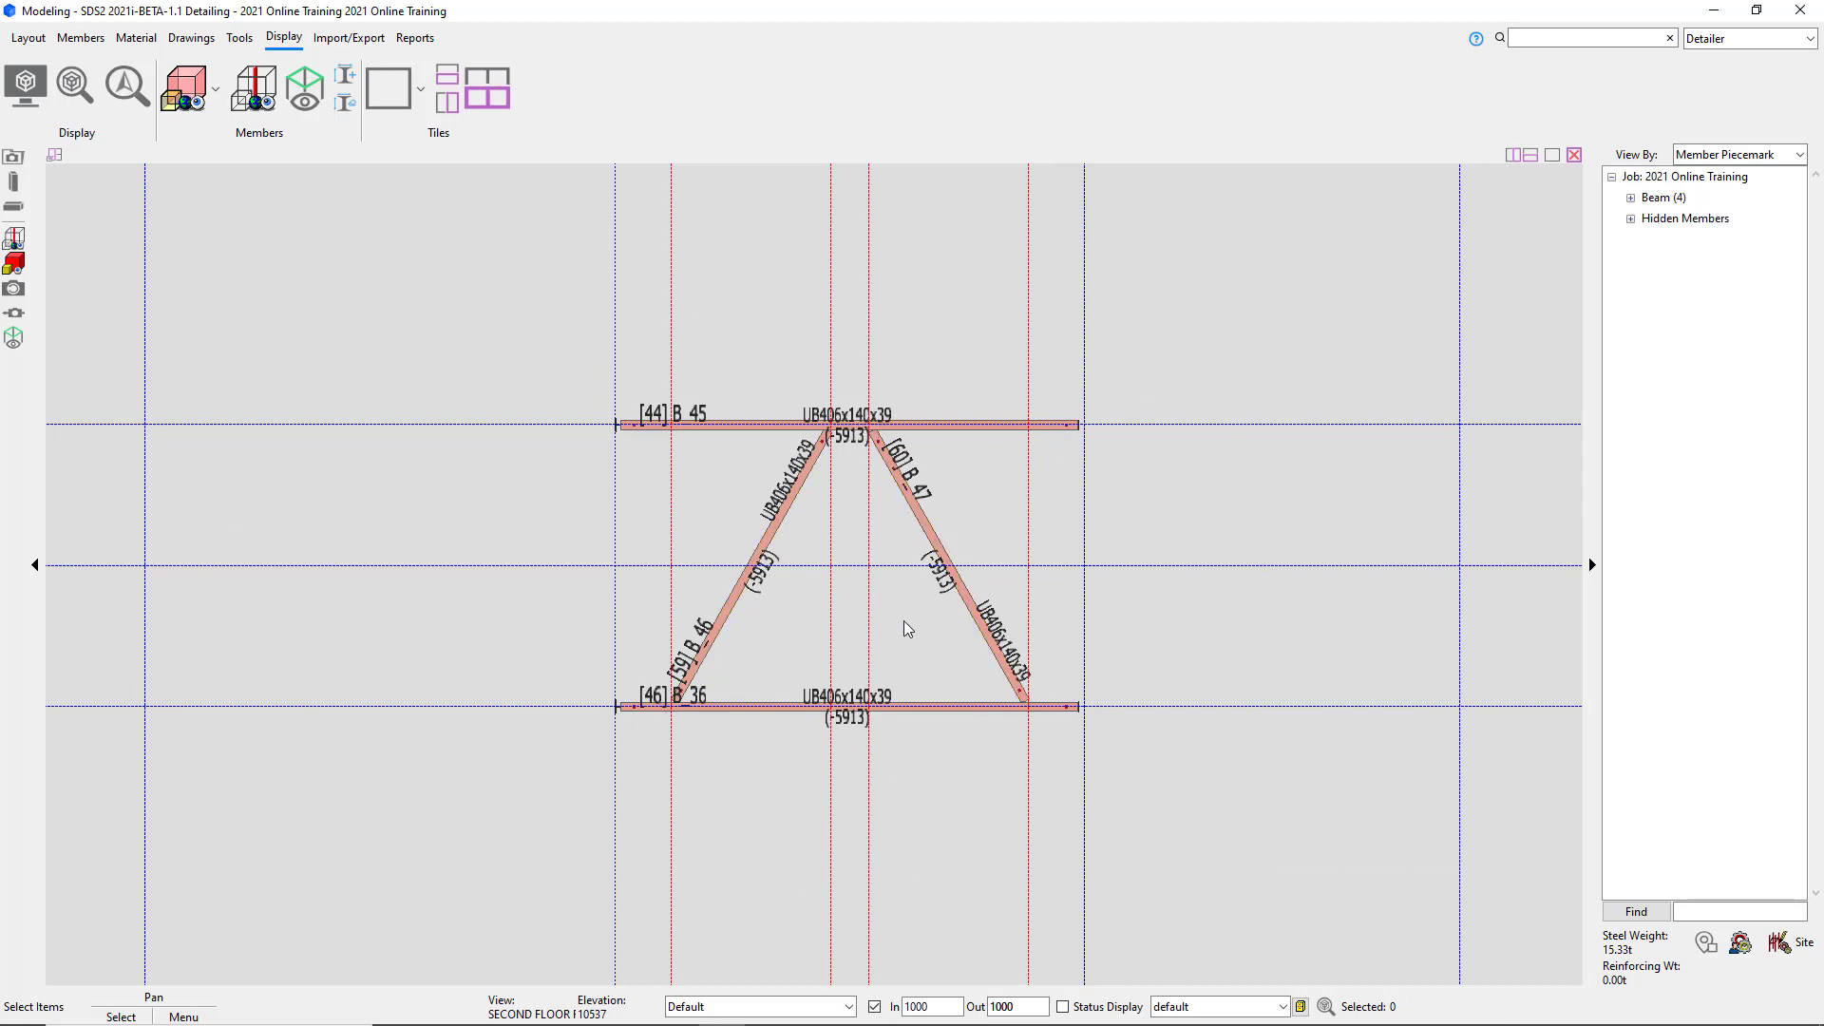
Examine the four isolated beams in 3D from several angles, including how diagonals B_46 and B_47 frame between B_36 and B_45.
scroll(903, 629, down, 2)
shift+middle_drag(876, 602, 732, 401)
scroll(724, 456, down, 2)
scroll(825, 544, down, 2)
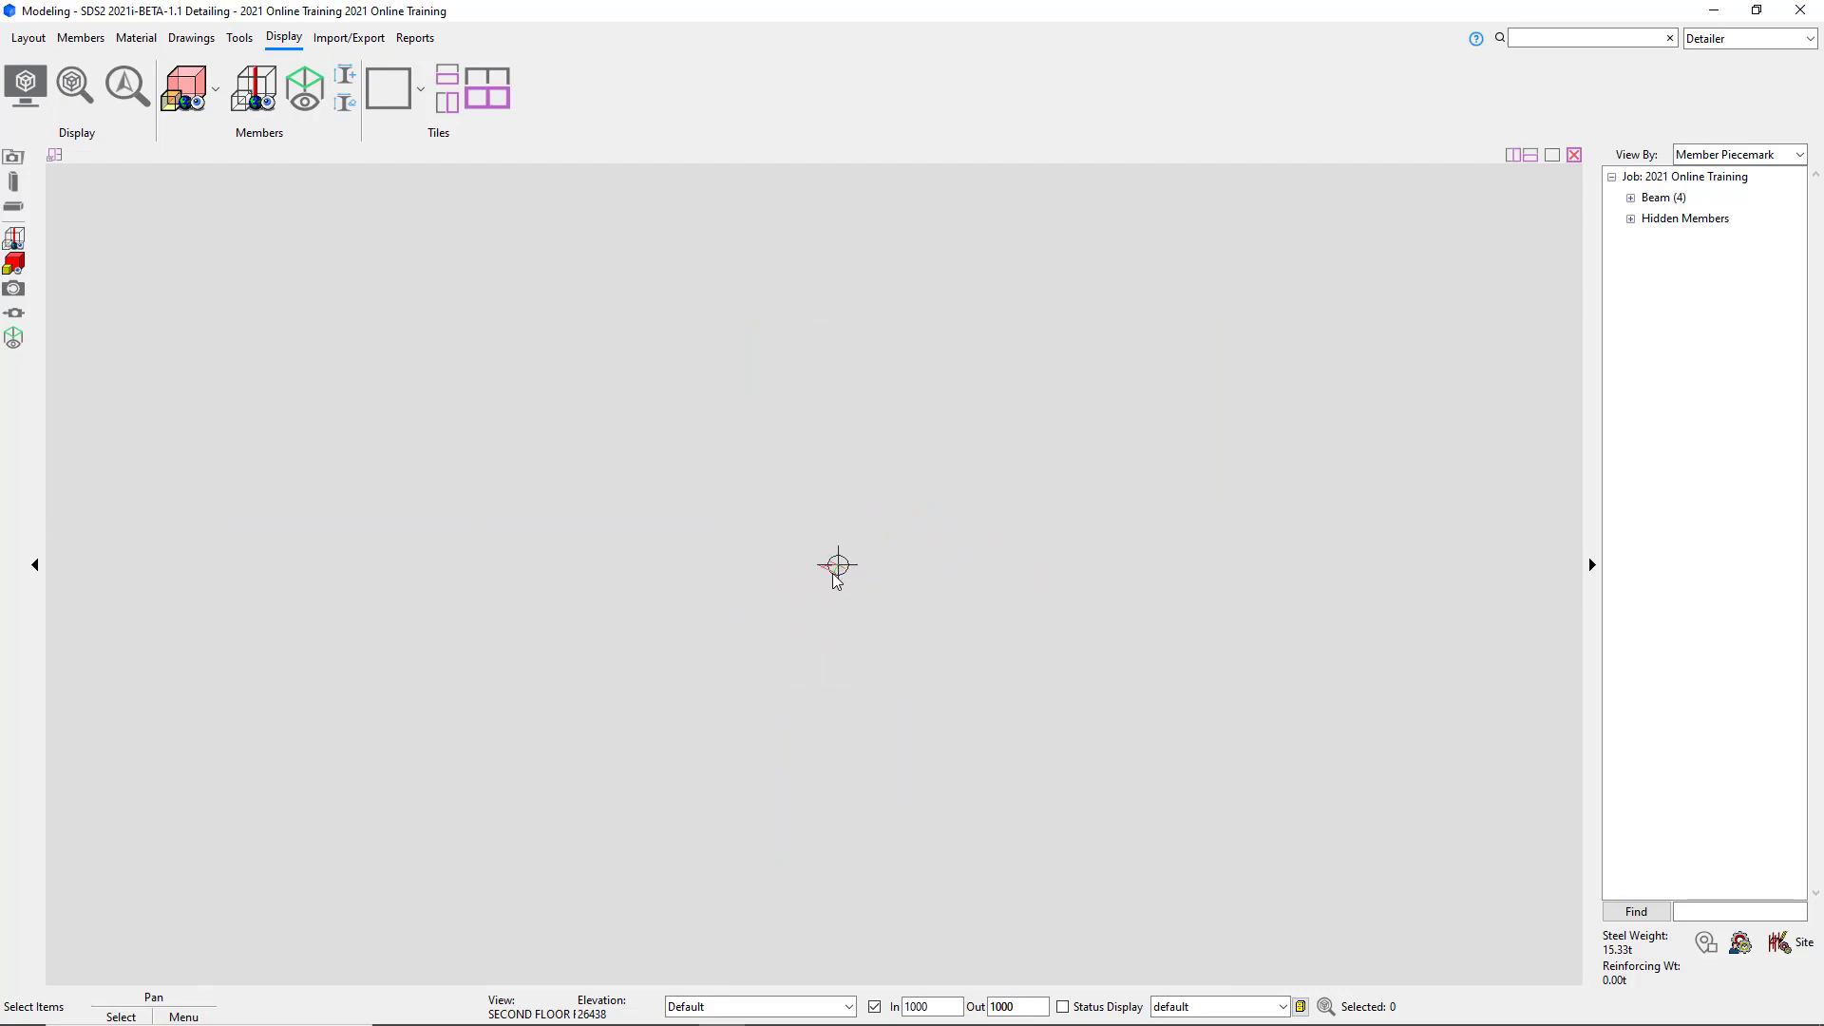
scroll(835, 570, up, 4)
scroll(846, 608, up, 3)
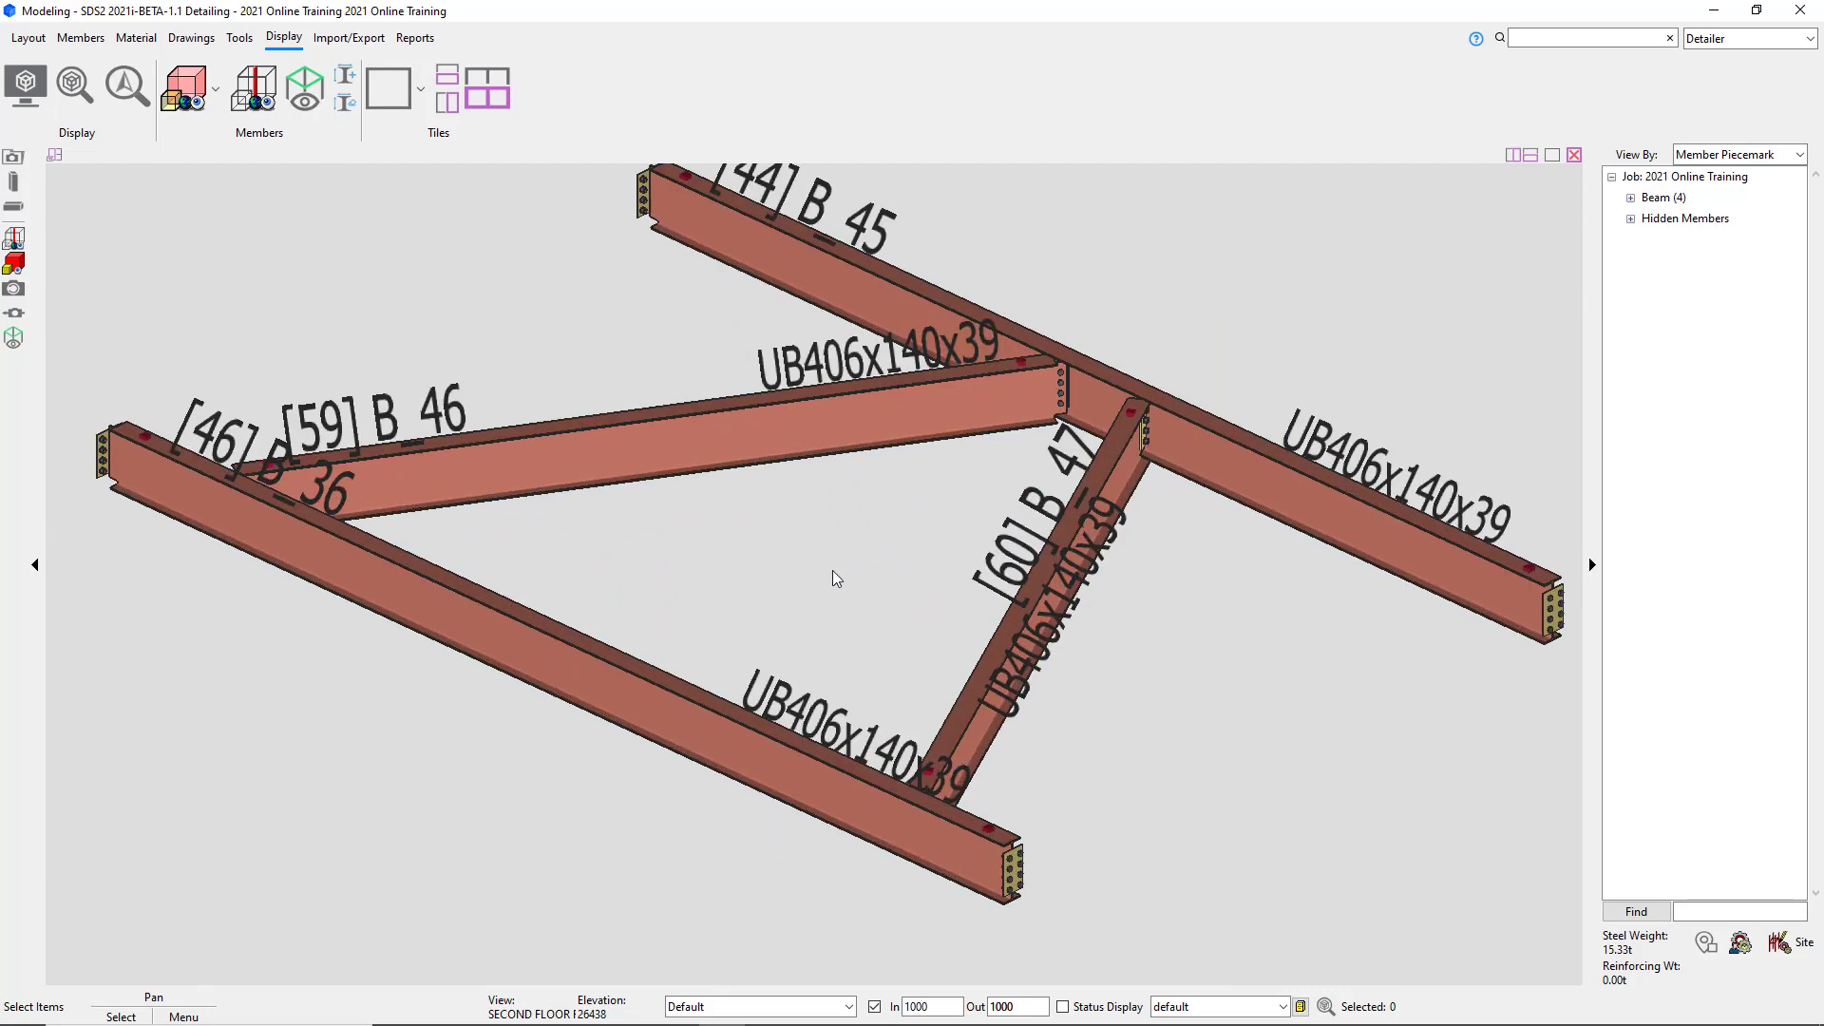
scroll(834, 570, down, 2)
shift+middle_drag(831, 550, 884, 511)
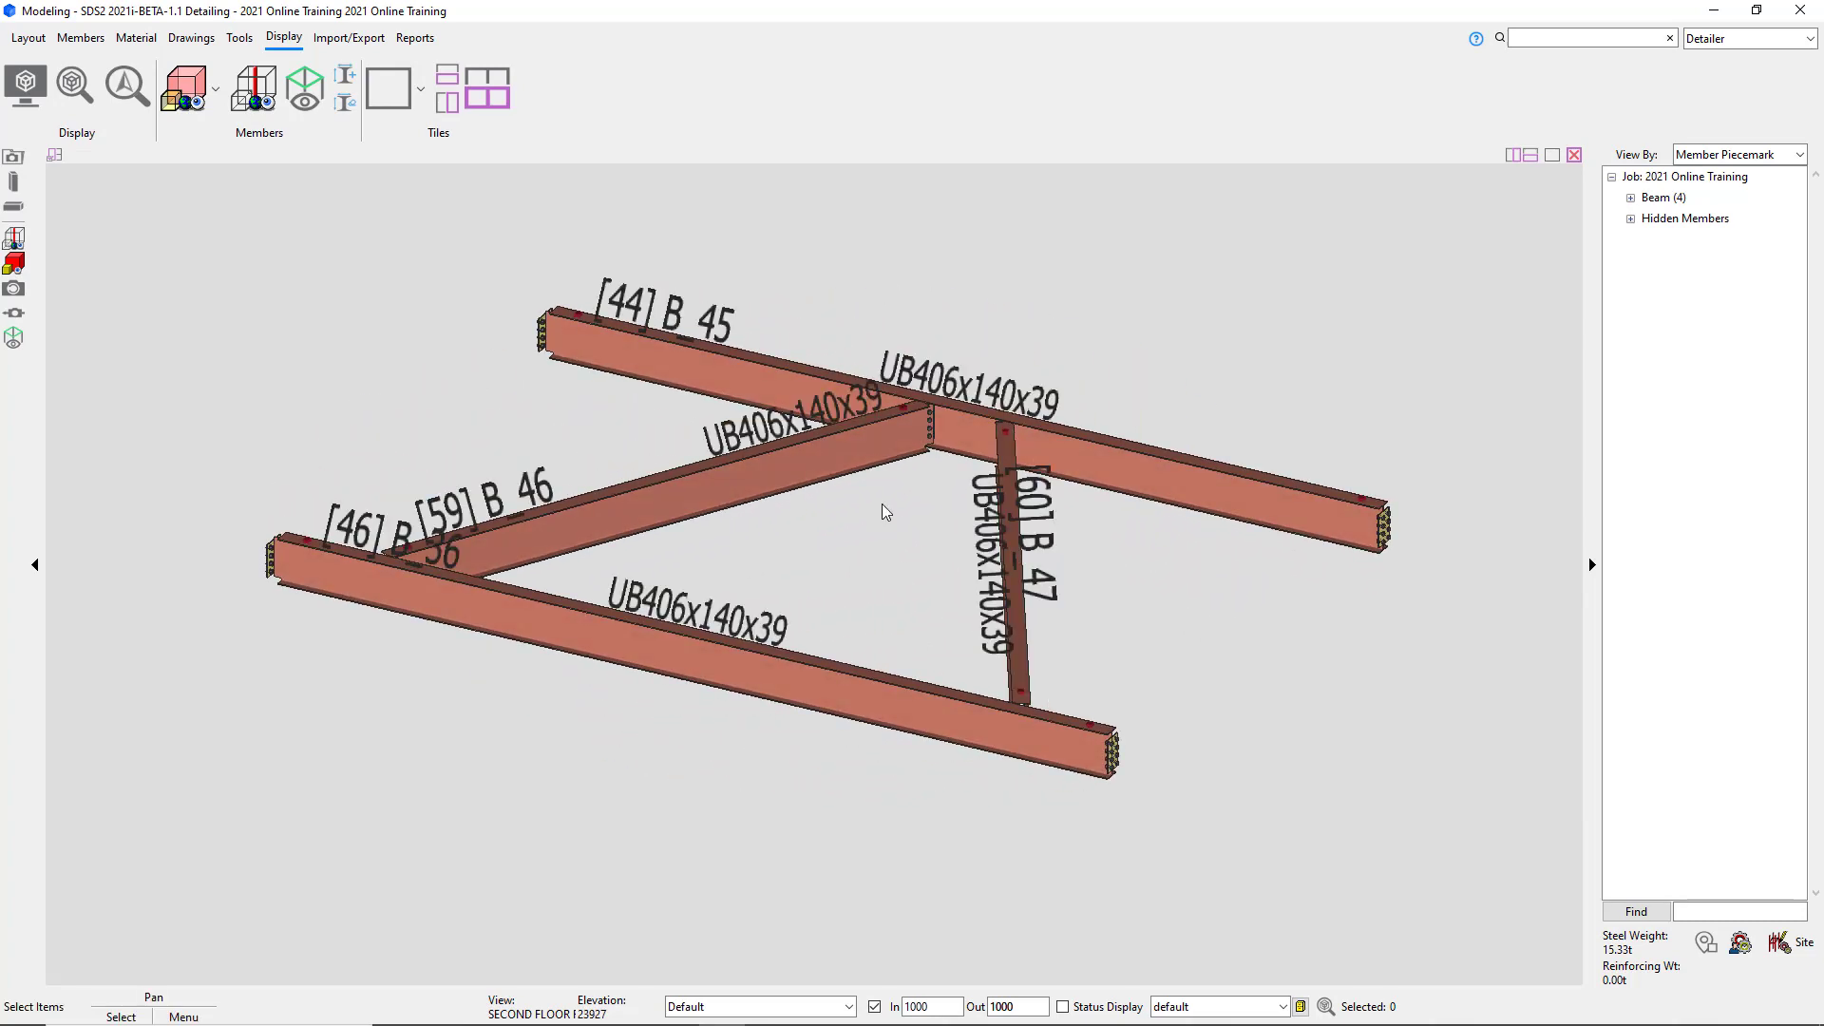
shift+middle_drag(464, 536, 958, 534)
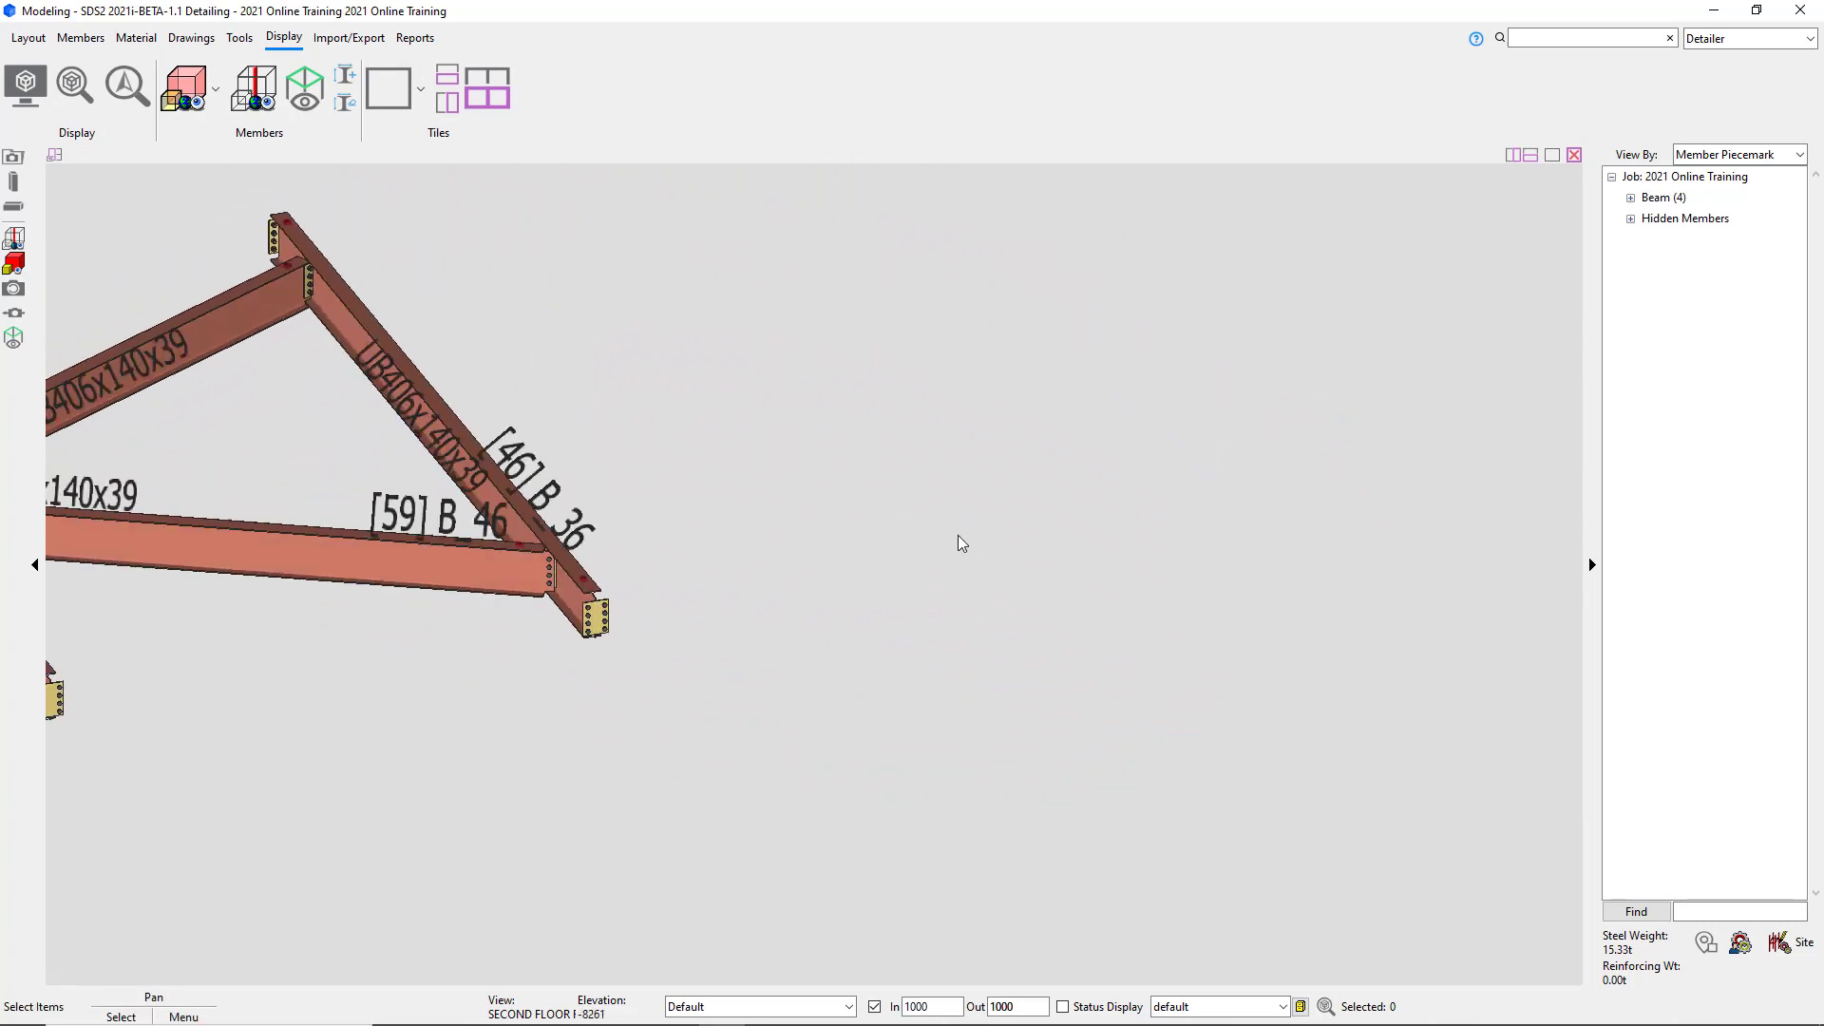
Inspect the bolted connection of diagonal beam B_46 to beam B_36 up close and return to an overview of the isolated beams.
scroll(489, 566, up, 2)
scroll(640, 545, up, 2)
scroll(722, 551, down, 2)
scroll(778, 539, up, 3)
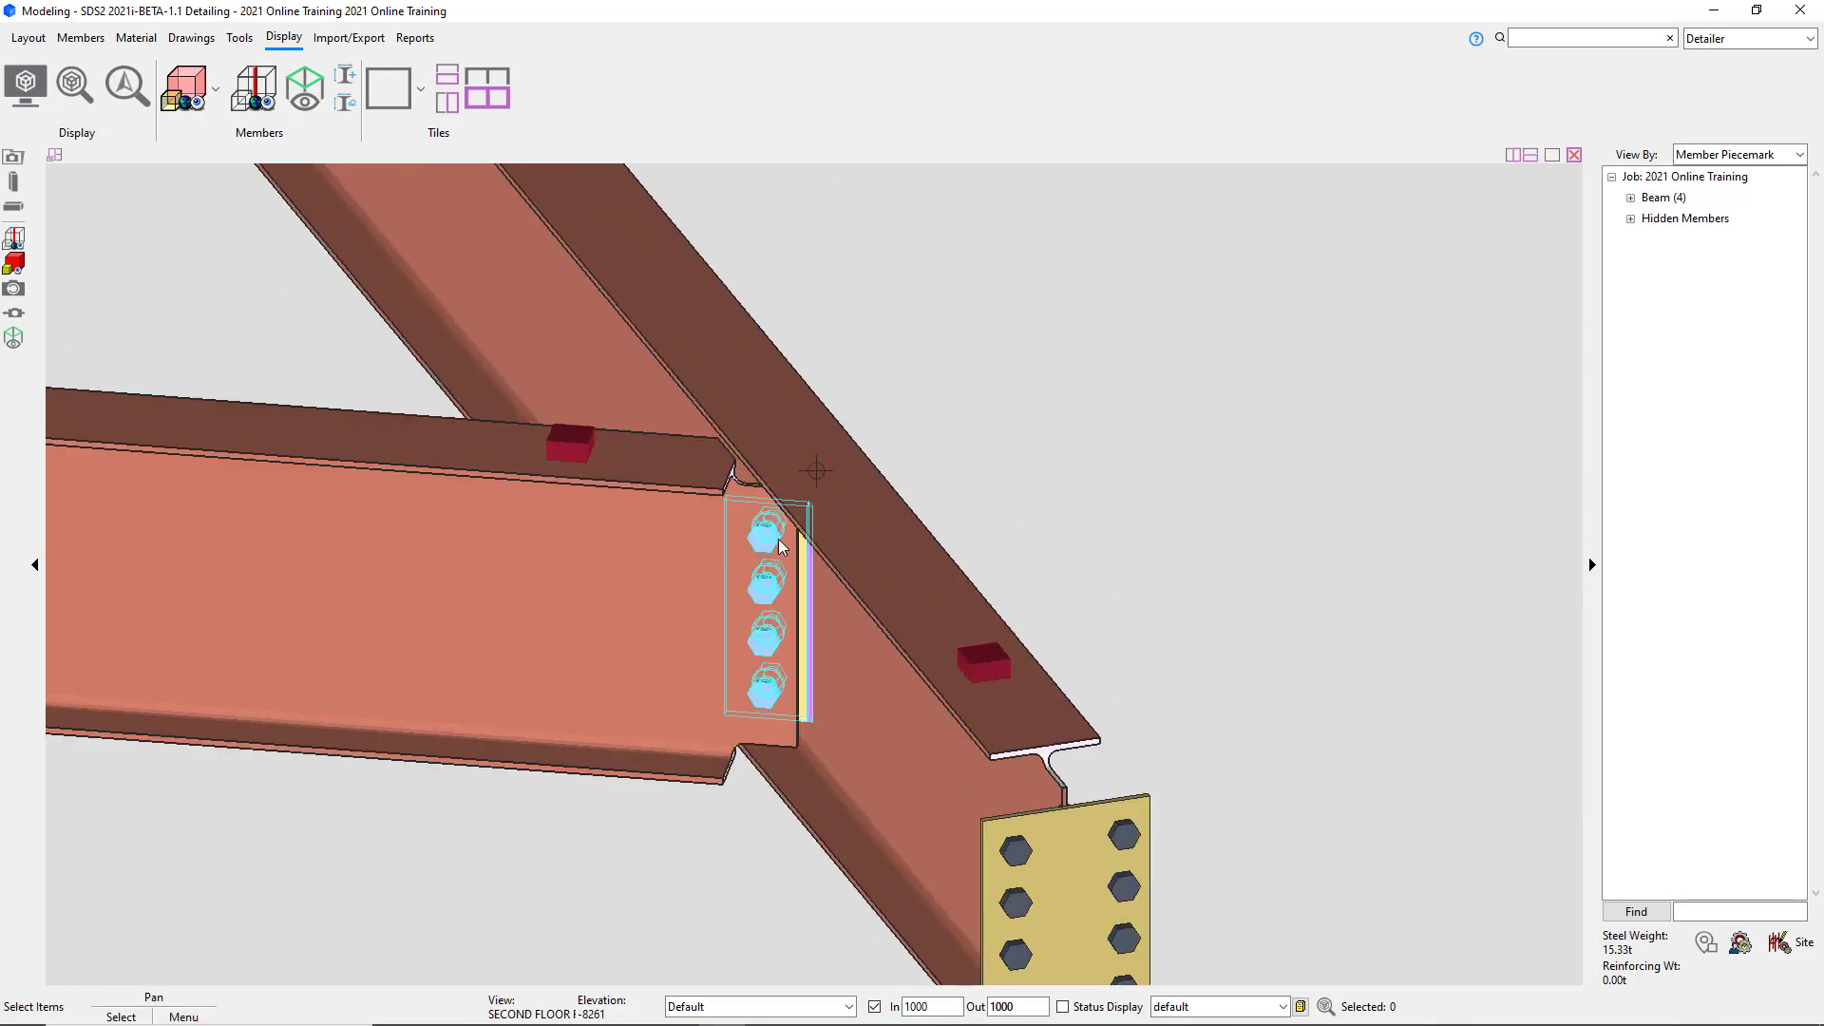
scroll(908, 549, down, 5)
shift+middle_drag(855, 549, 269, 574)
scroll(460, 534, down, 4)
scroll(516, 538, up, 4)
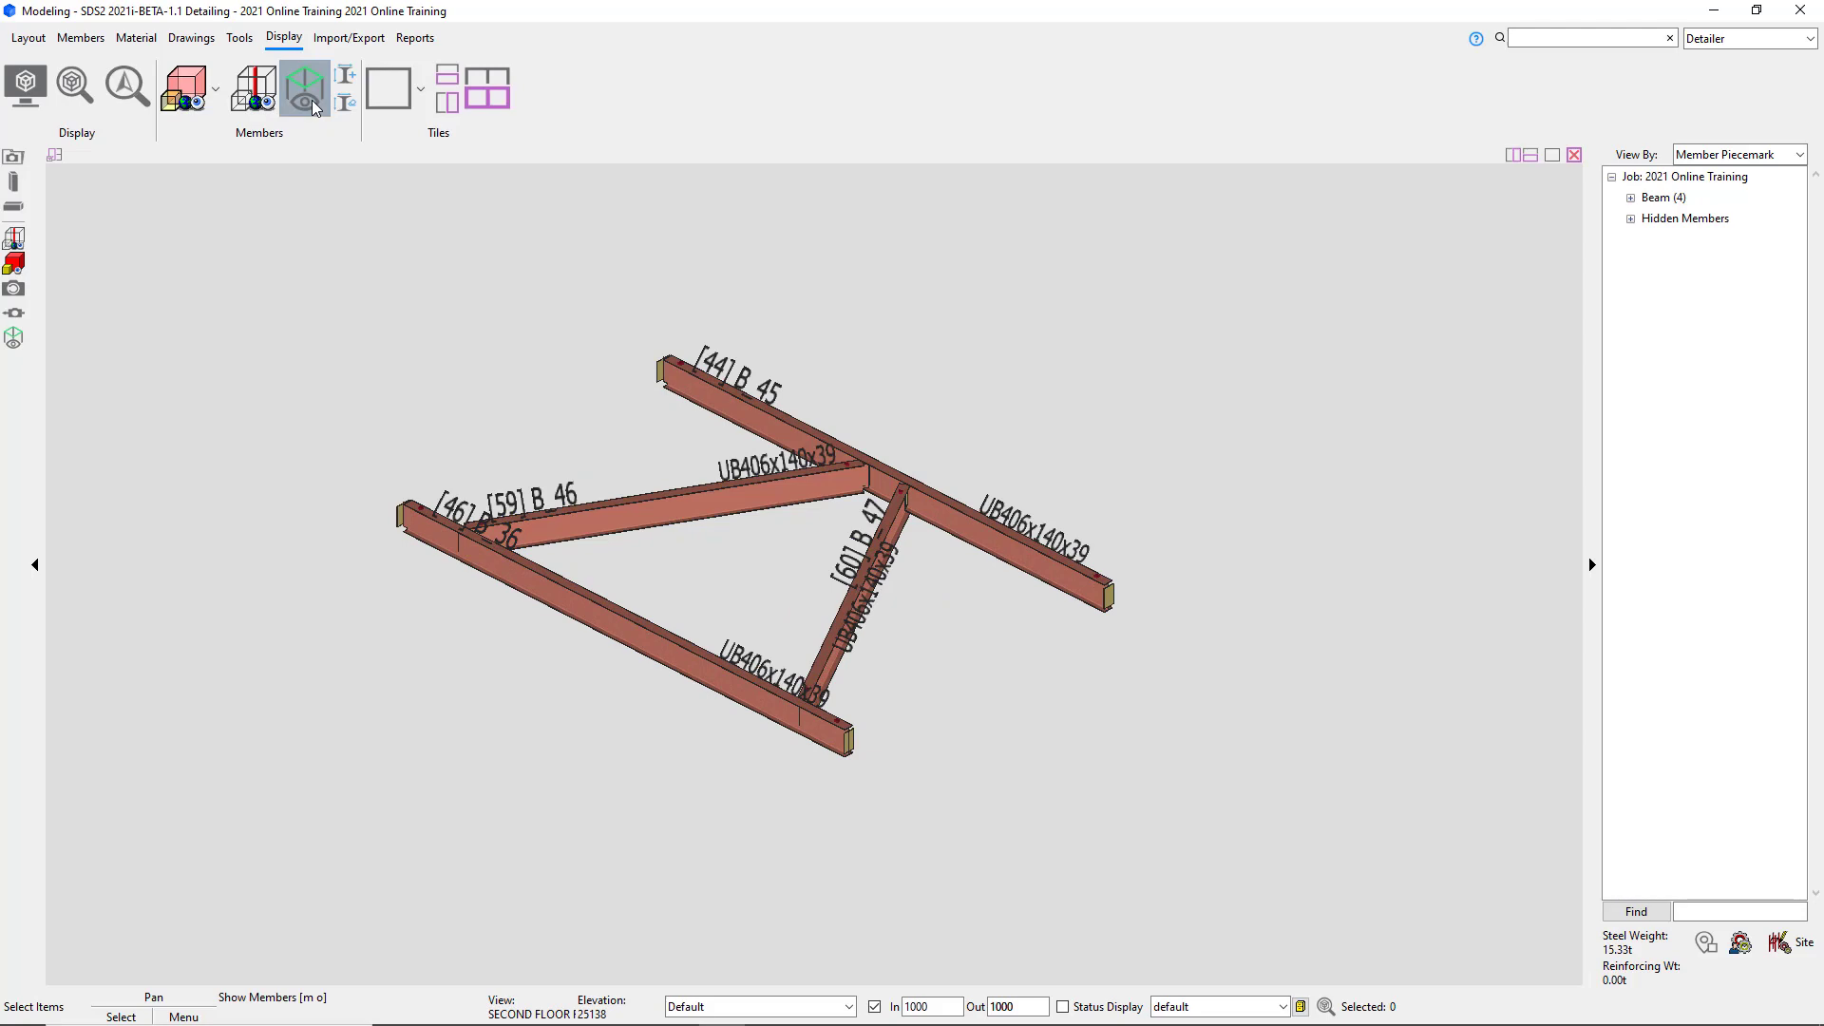
Show all hidden members so the complete second-floor framing is displayed in 3D.
scroll(861, 567, down, 2)
right_click(1019, 538)
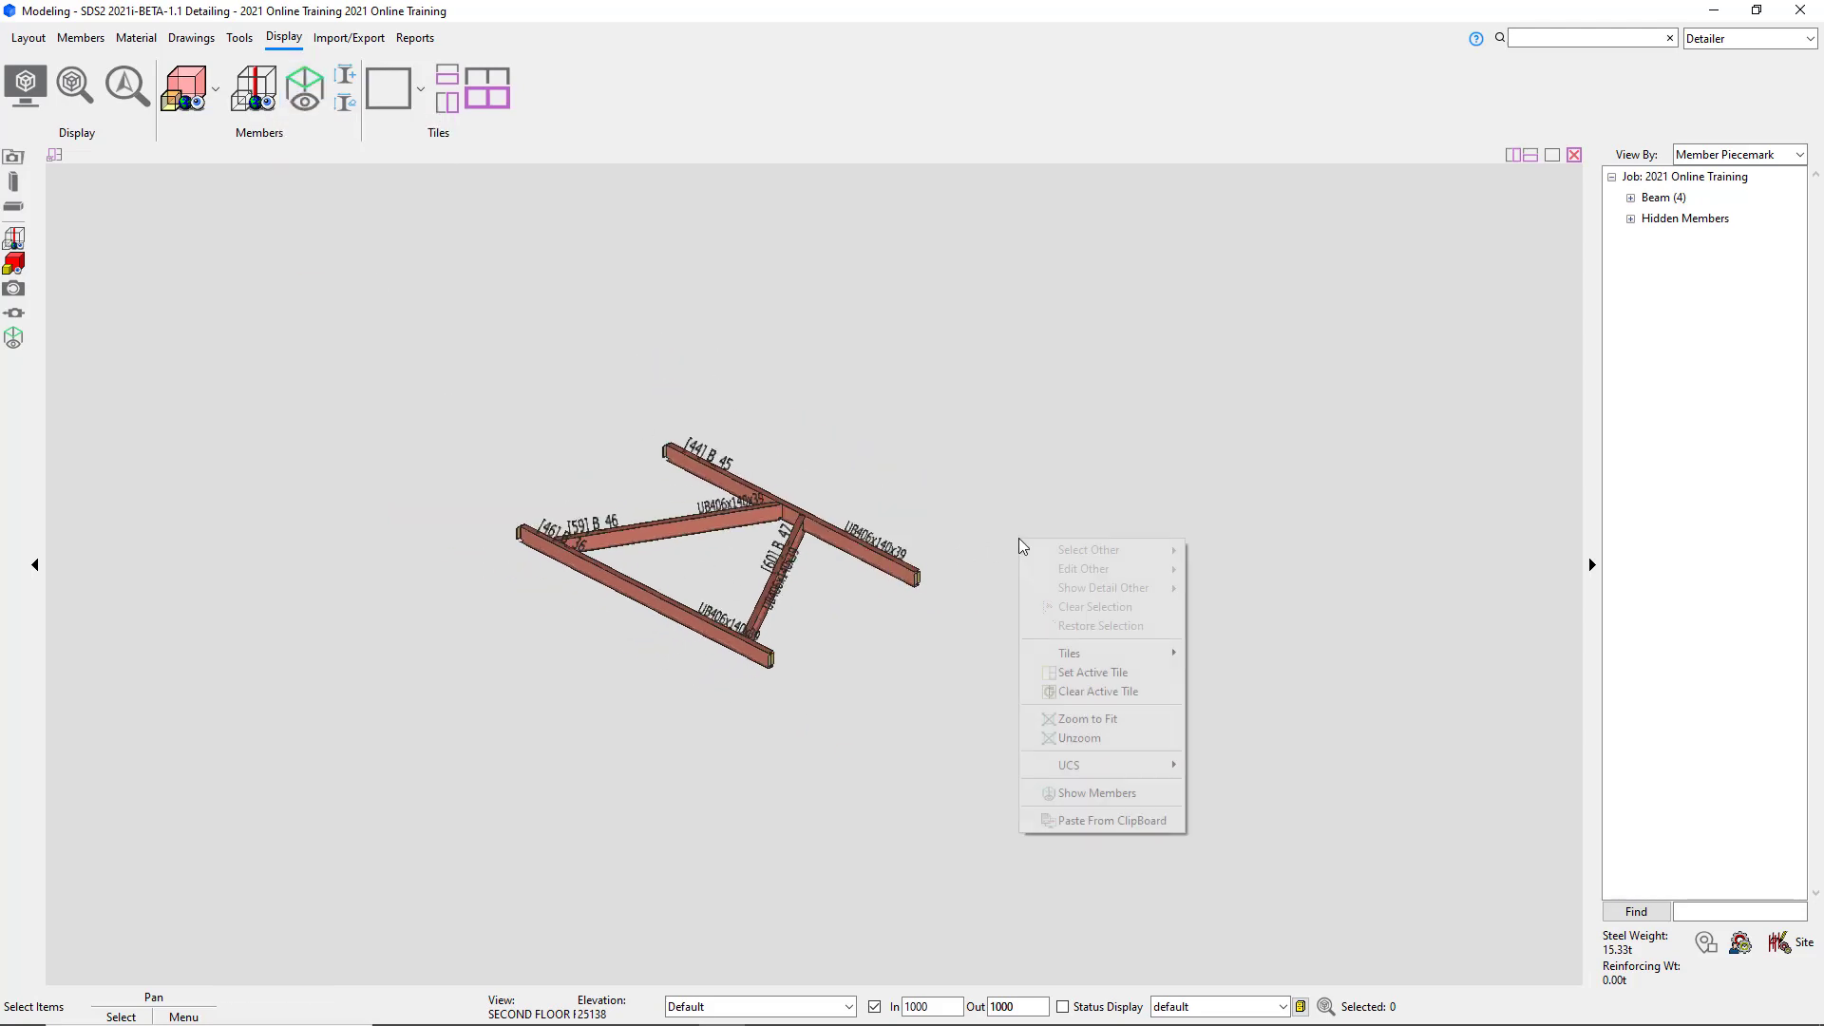
click(1080, 792)
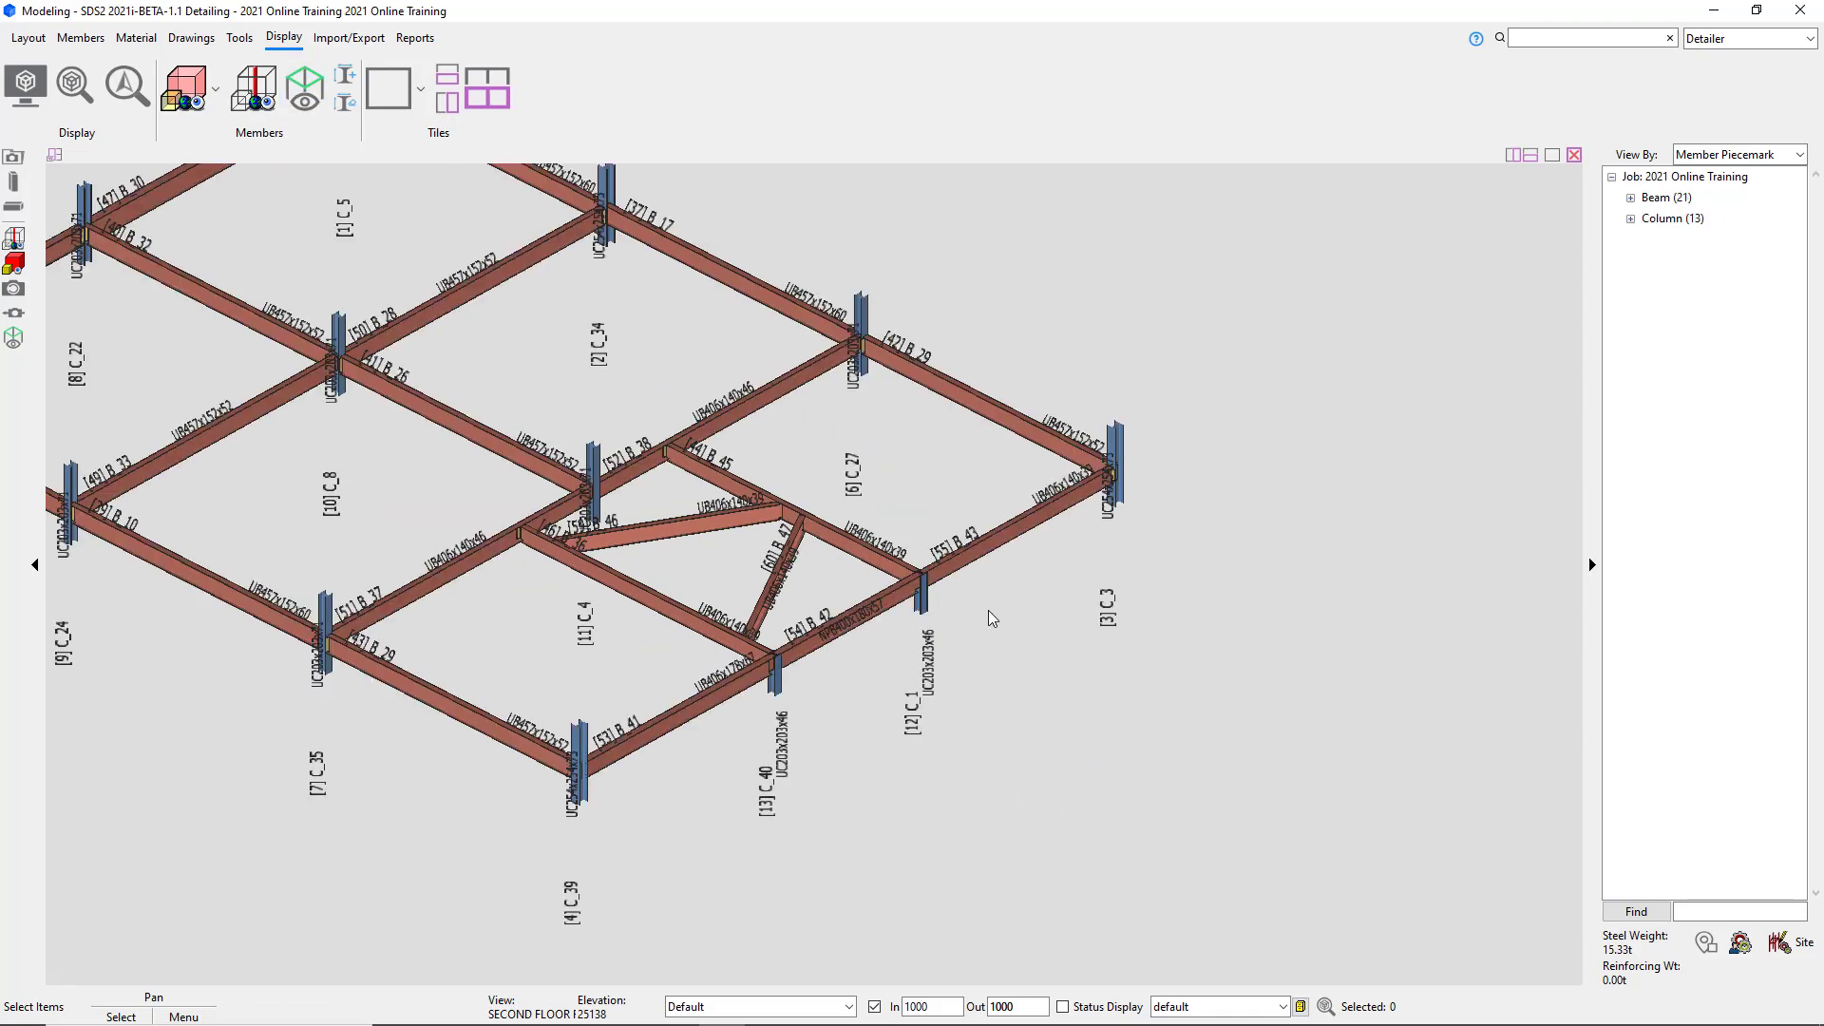
scroll(988, 610, down, 3)
scroll(830, 591, up, 2)
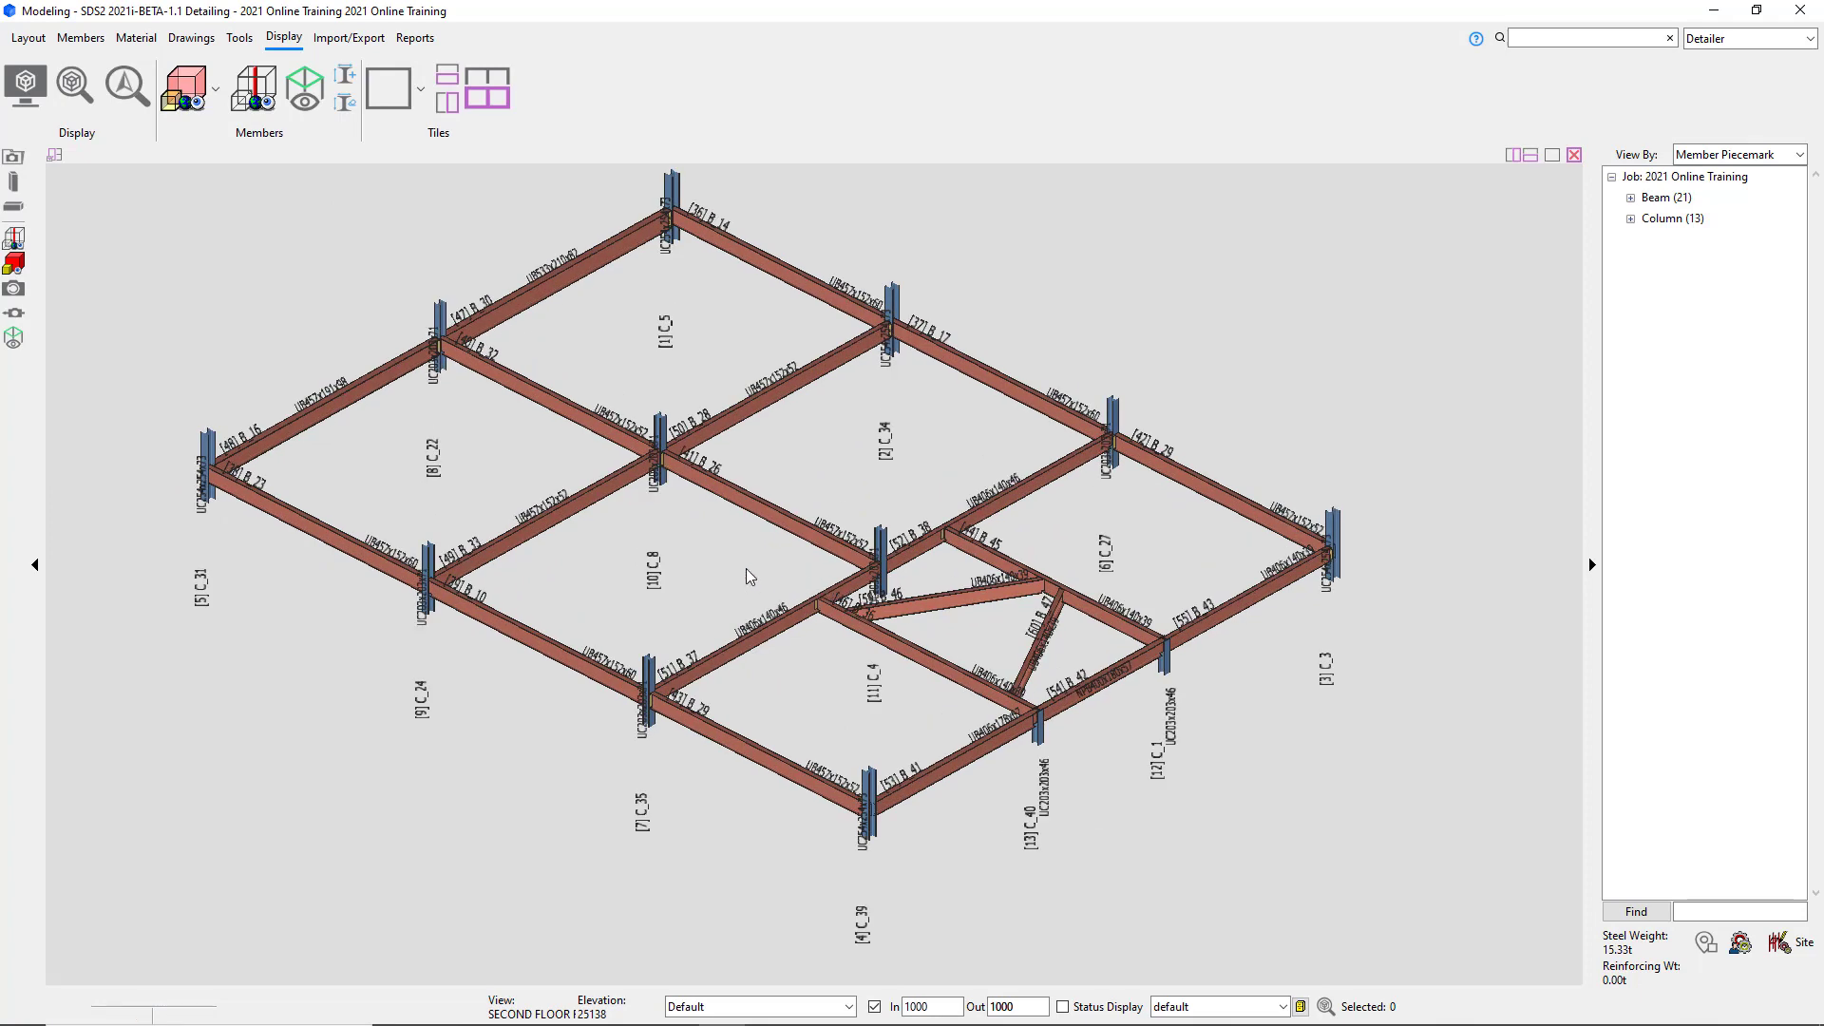
Return to the flat plan, isolate the four beams of the diagonal bay by hiding unselected members, and orbit them into a 3D view.
scroll(745, 580, down, 2)
key(i)
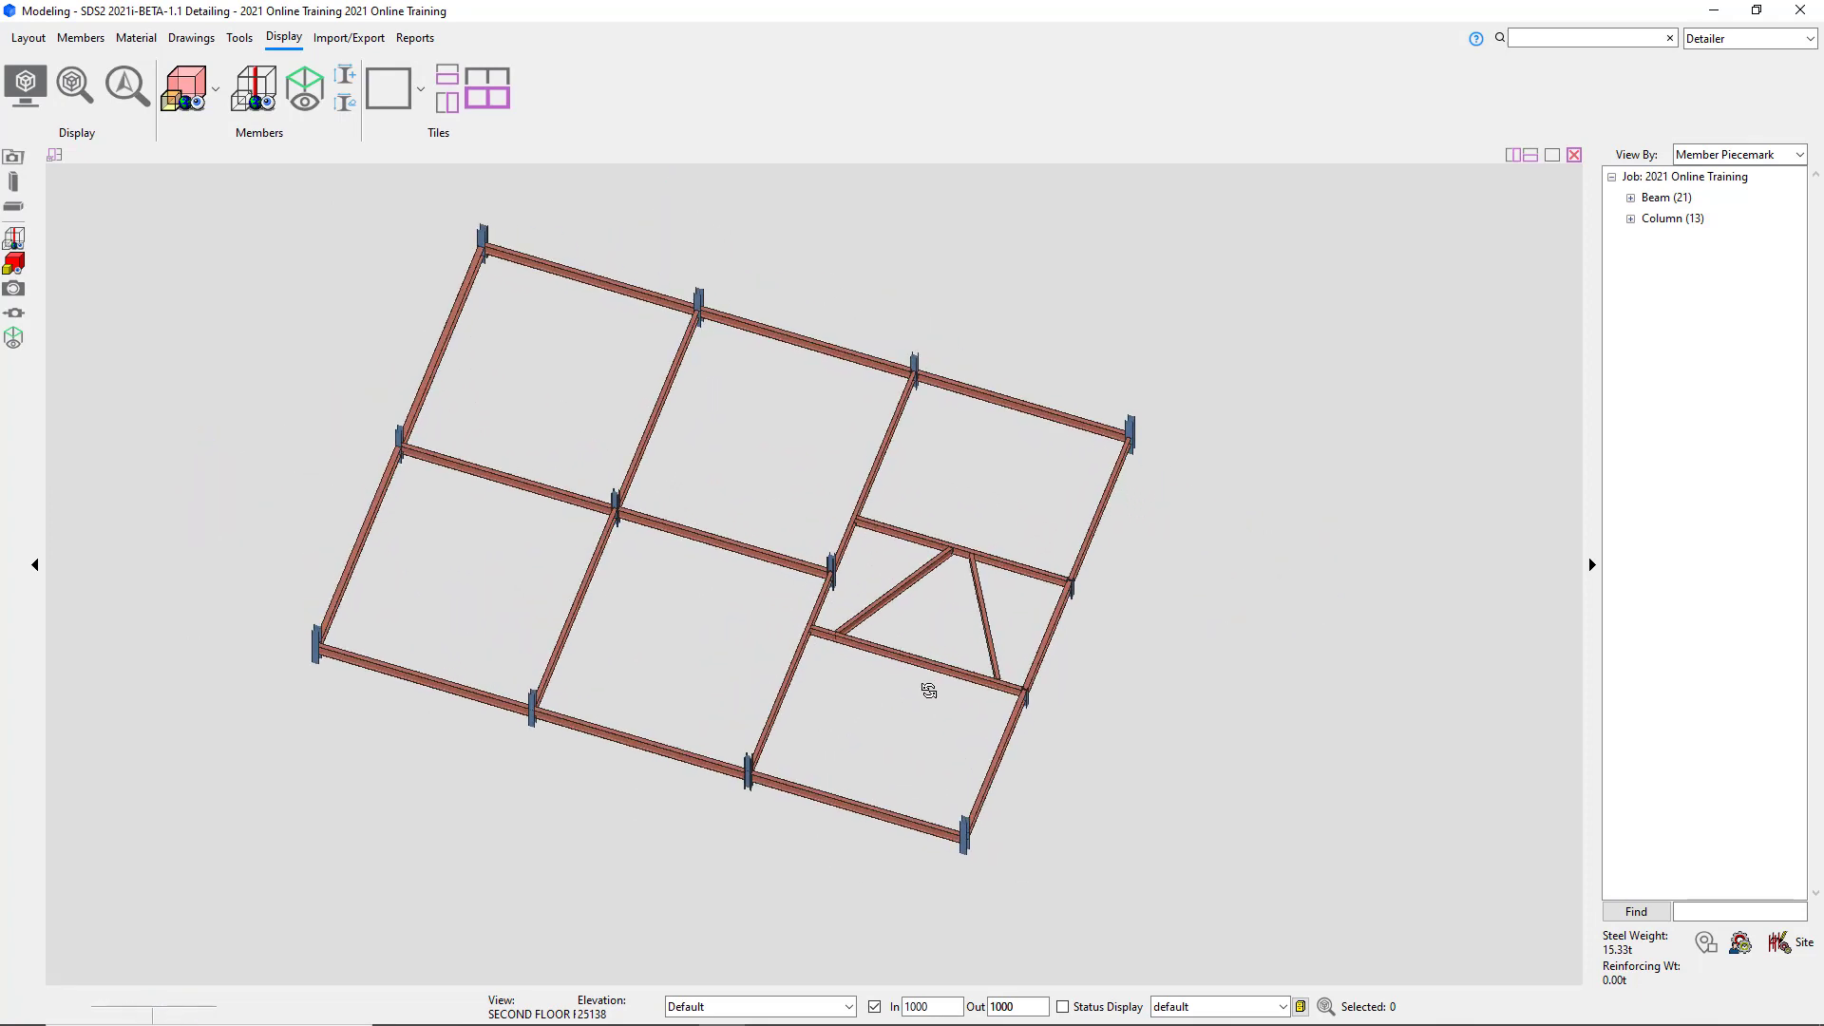
drag(1018, 667, 864, 480)
right_click(1133, 574)
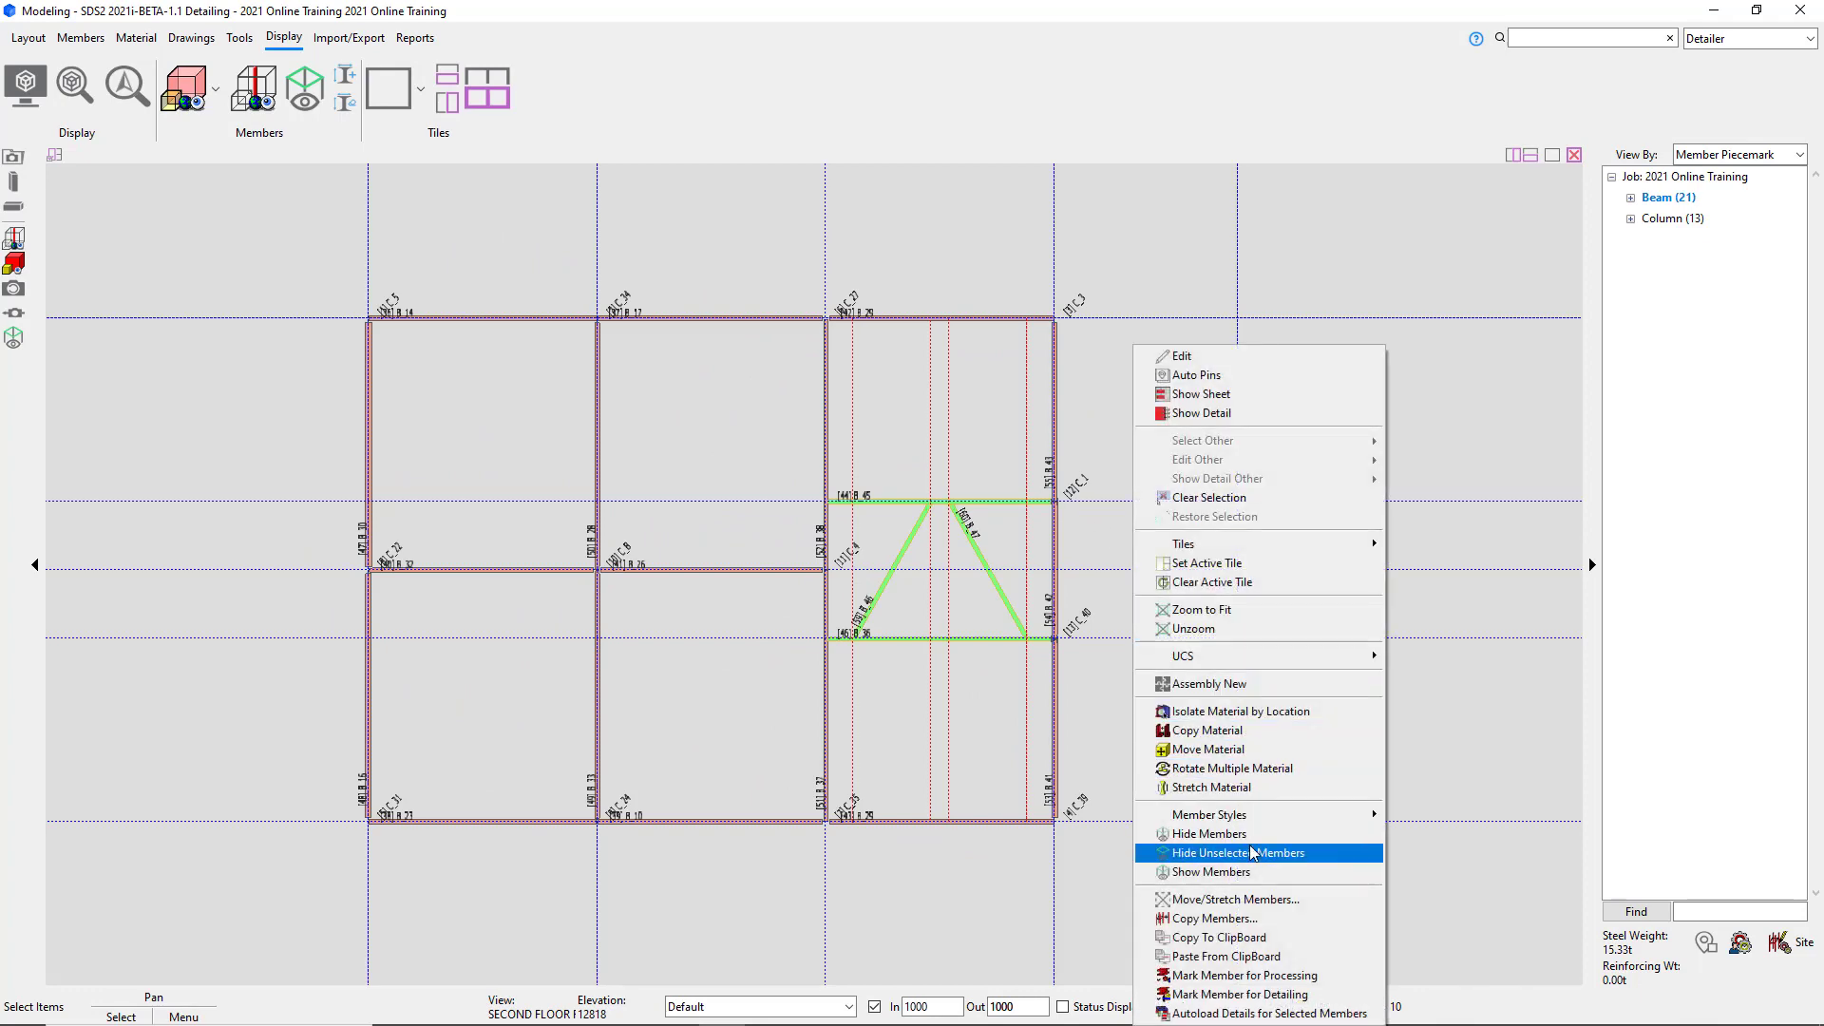
click(1235, 853)
middle_drag(1007, 638, 902, 447)
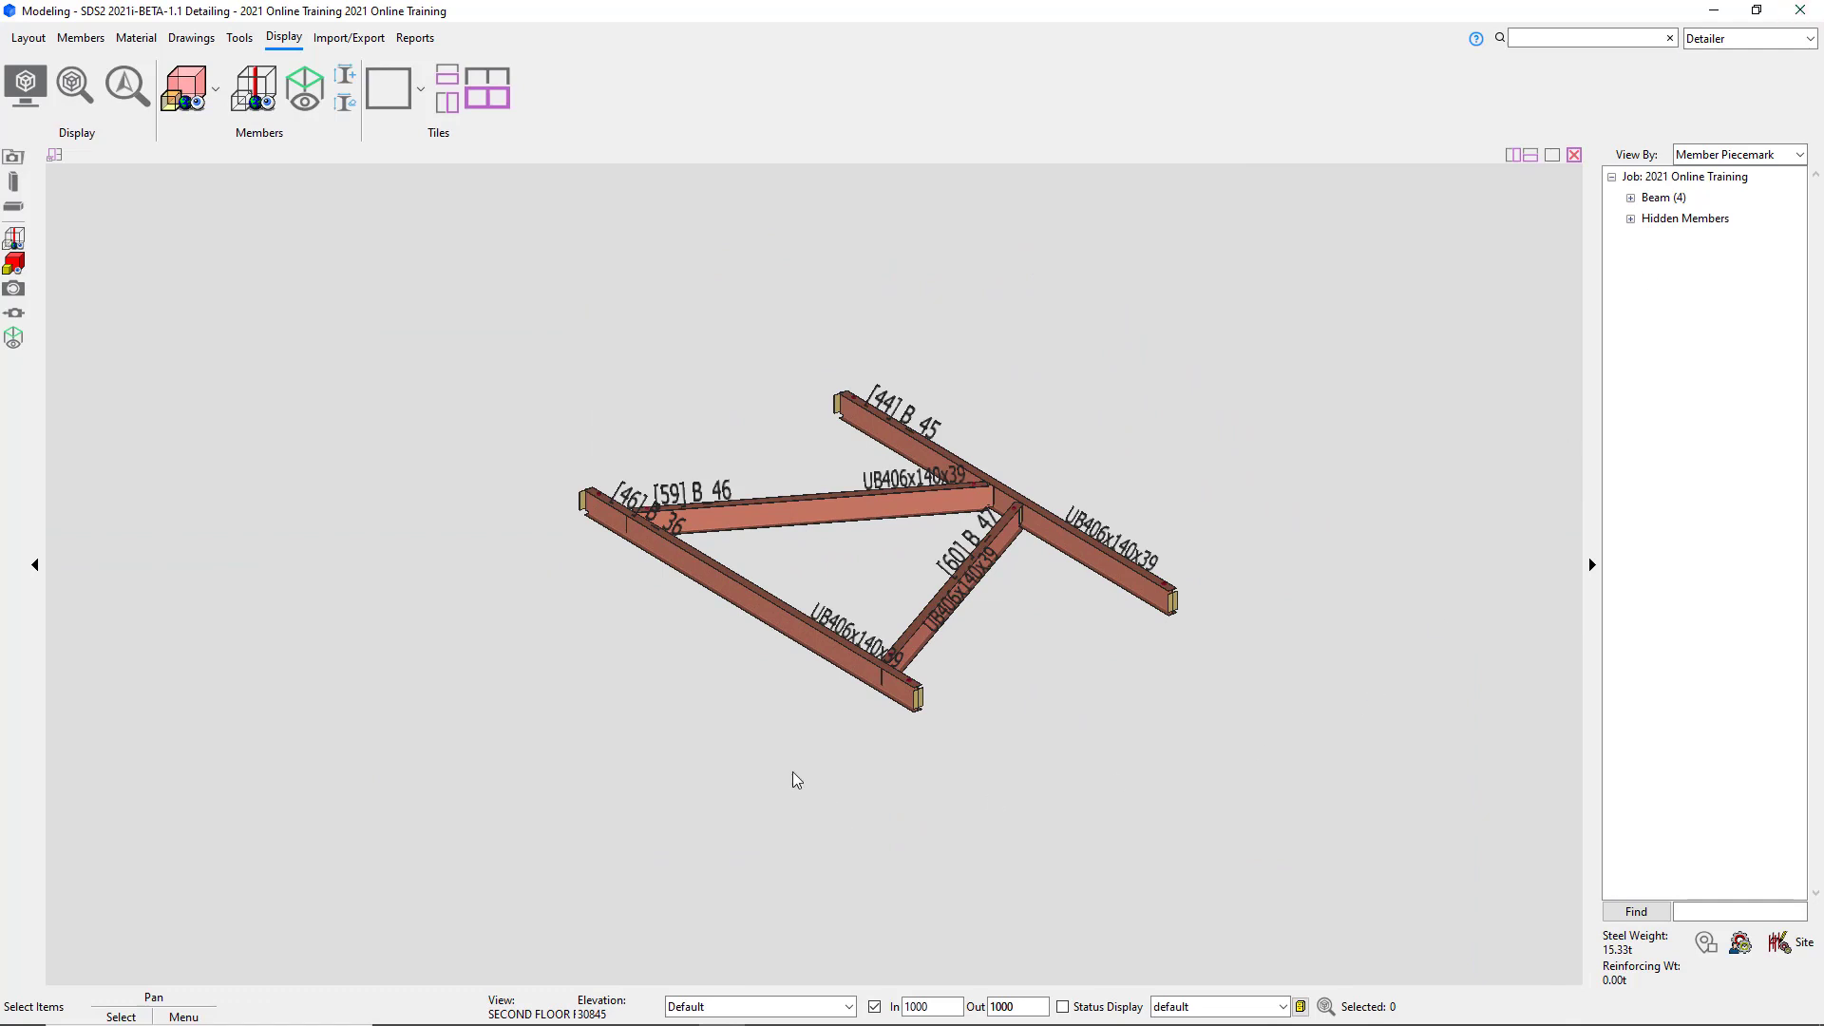
scroll(765, 698, down, 3)
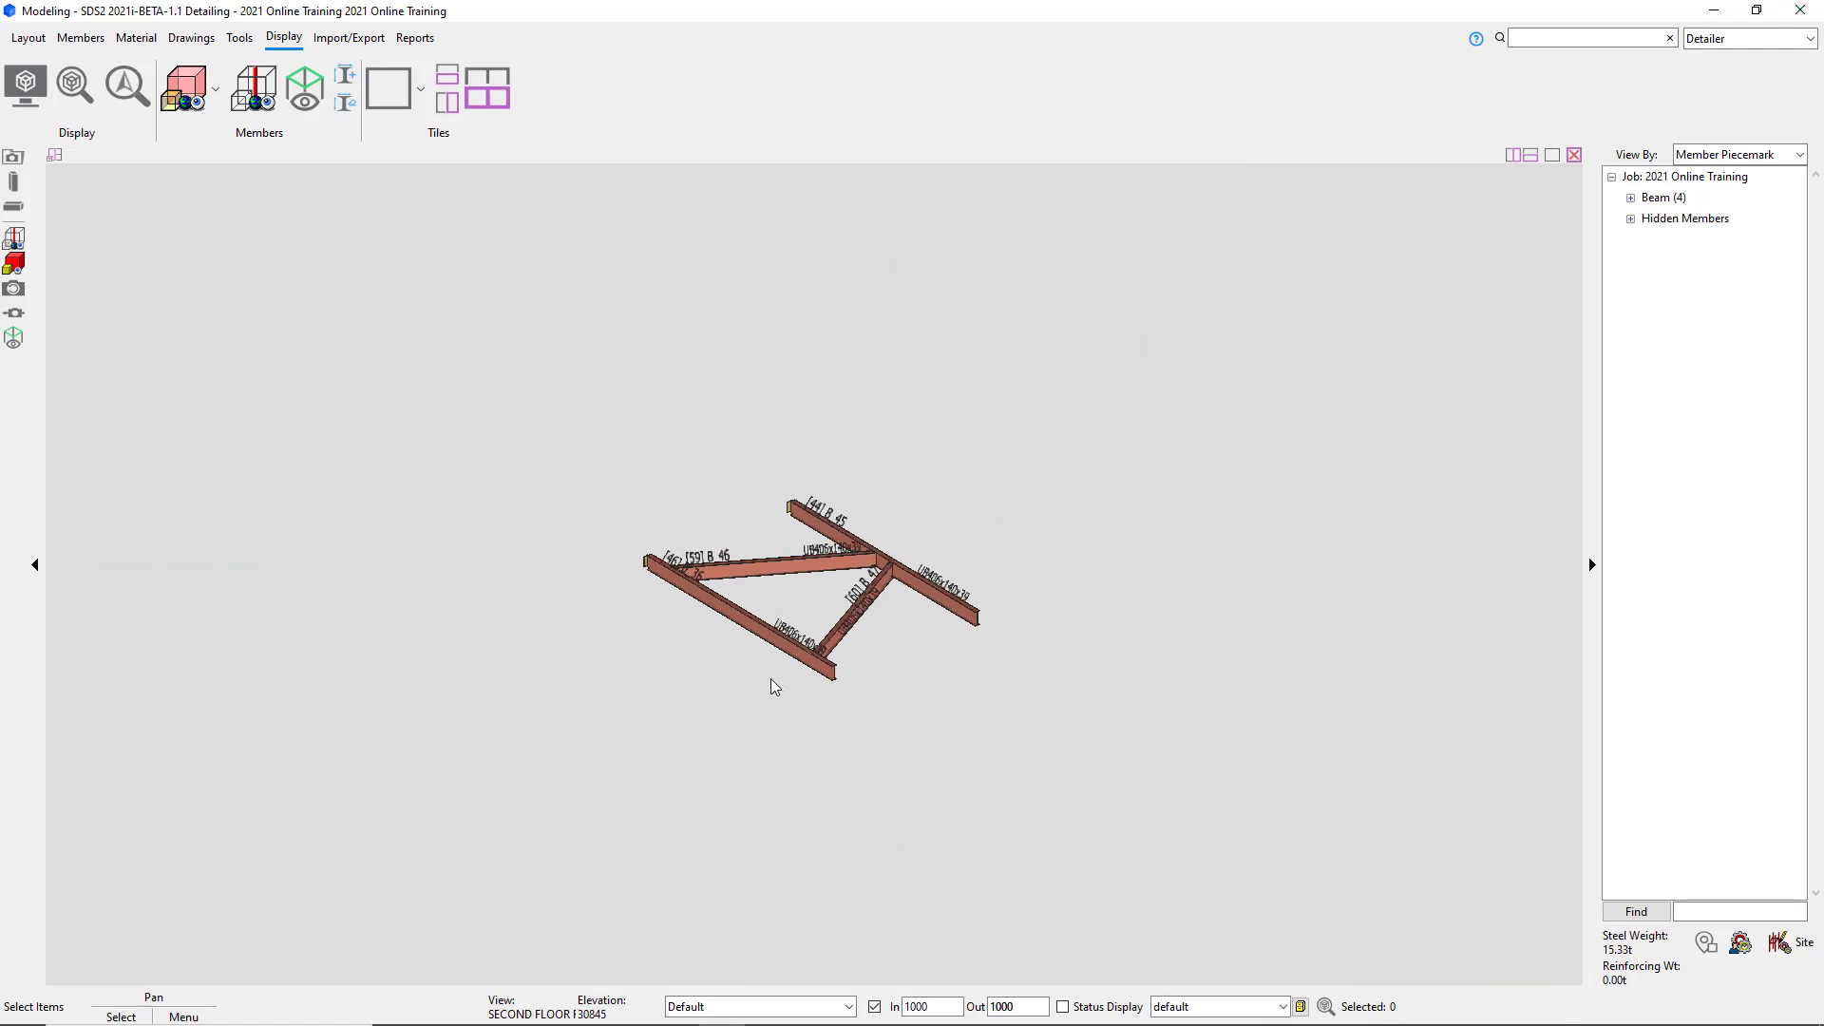
right_click(1043, 661)
click(954, 671)
scroll(833, 603, up, 1)
scroll(835, 609, up, 1)
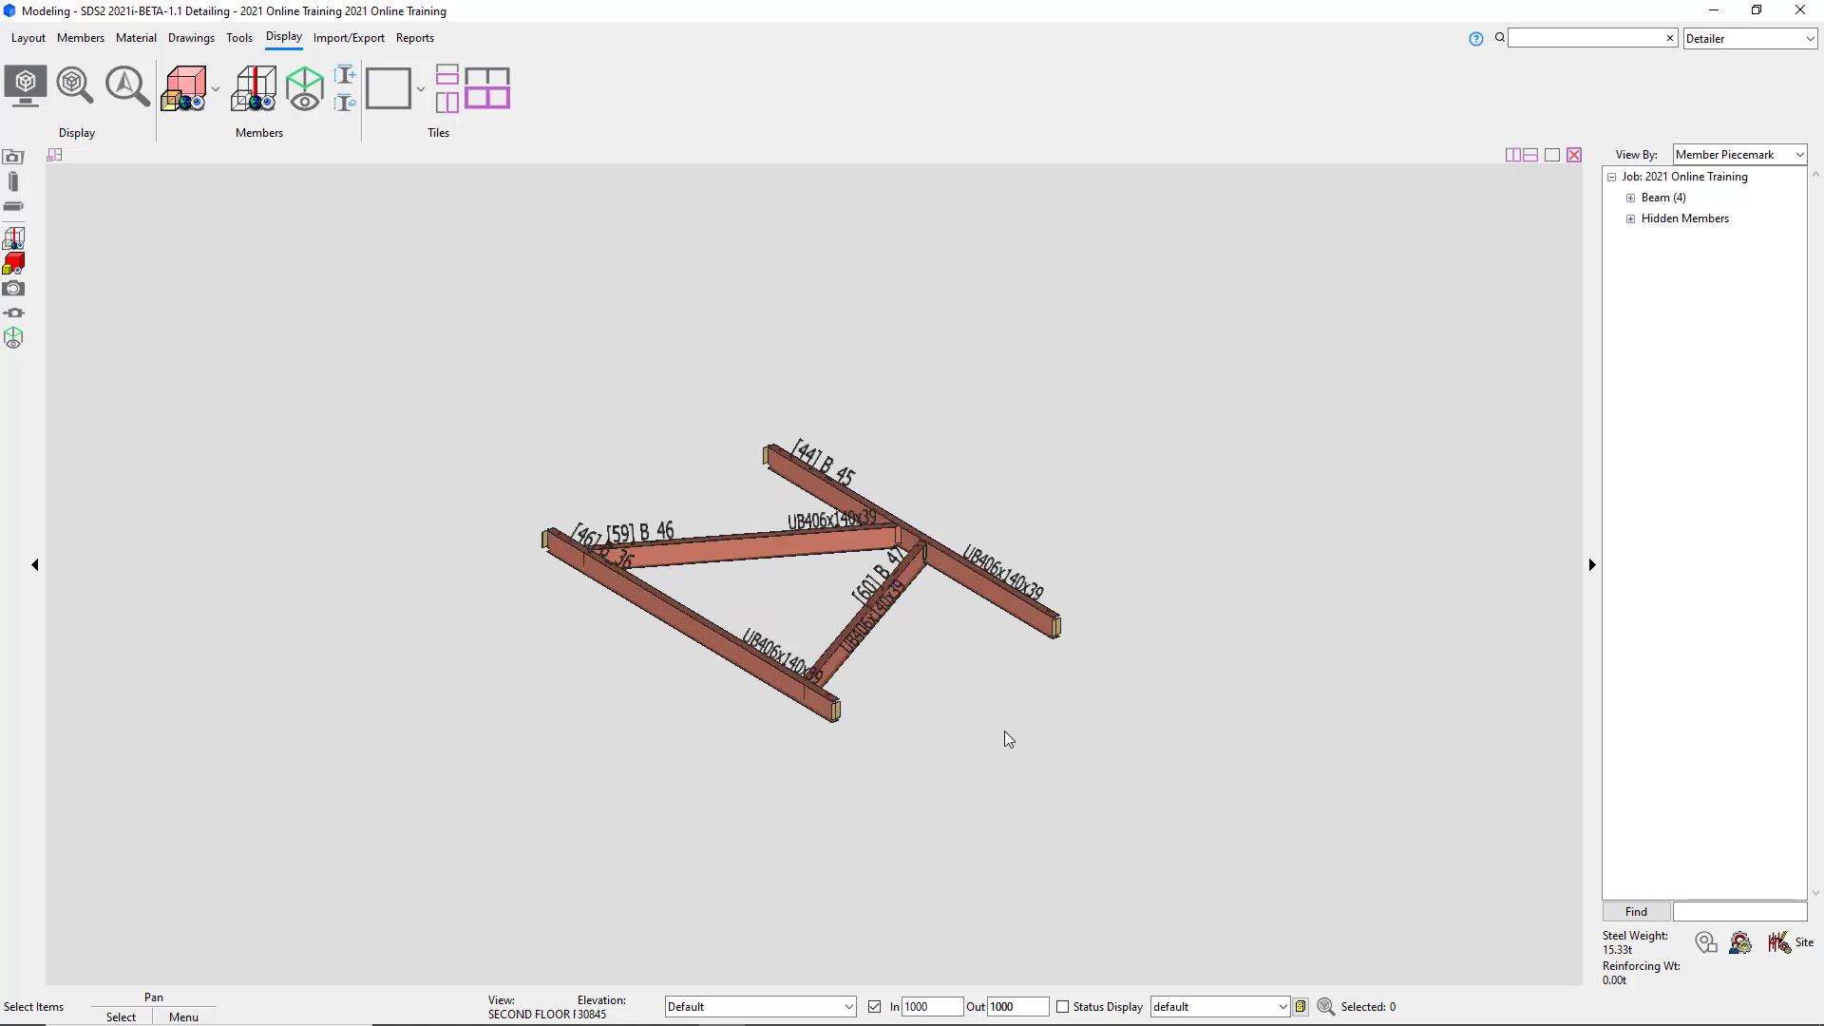